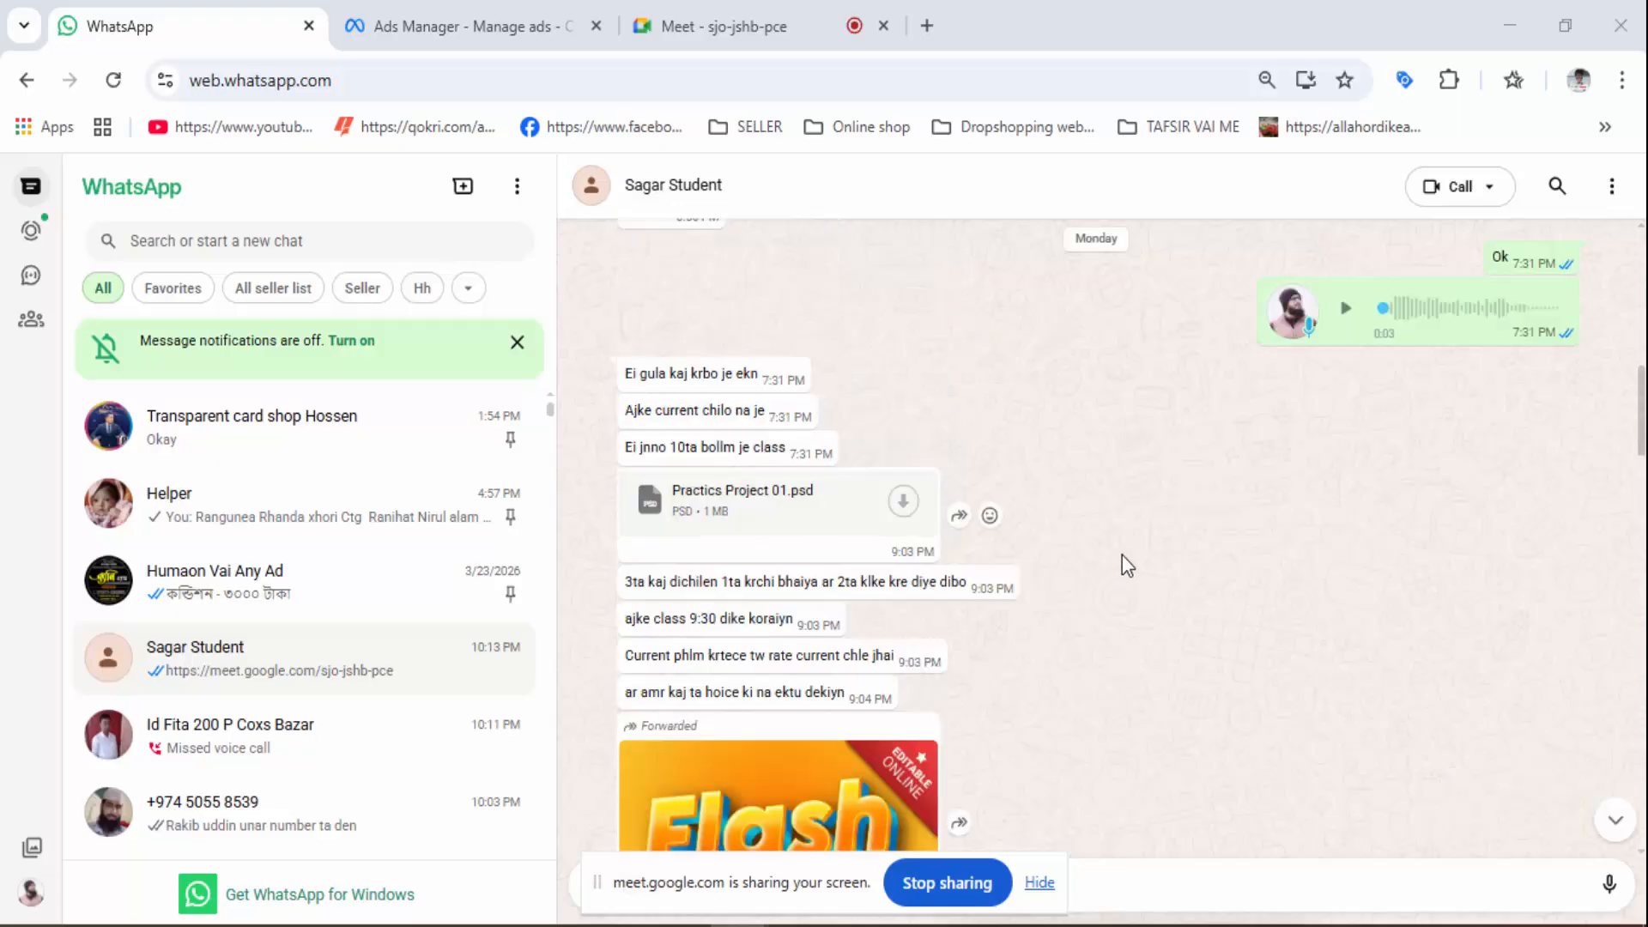
# Download Practics Project 01.psd from the chat and open it in Photoshop
pyautogui.click(901, 500)
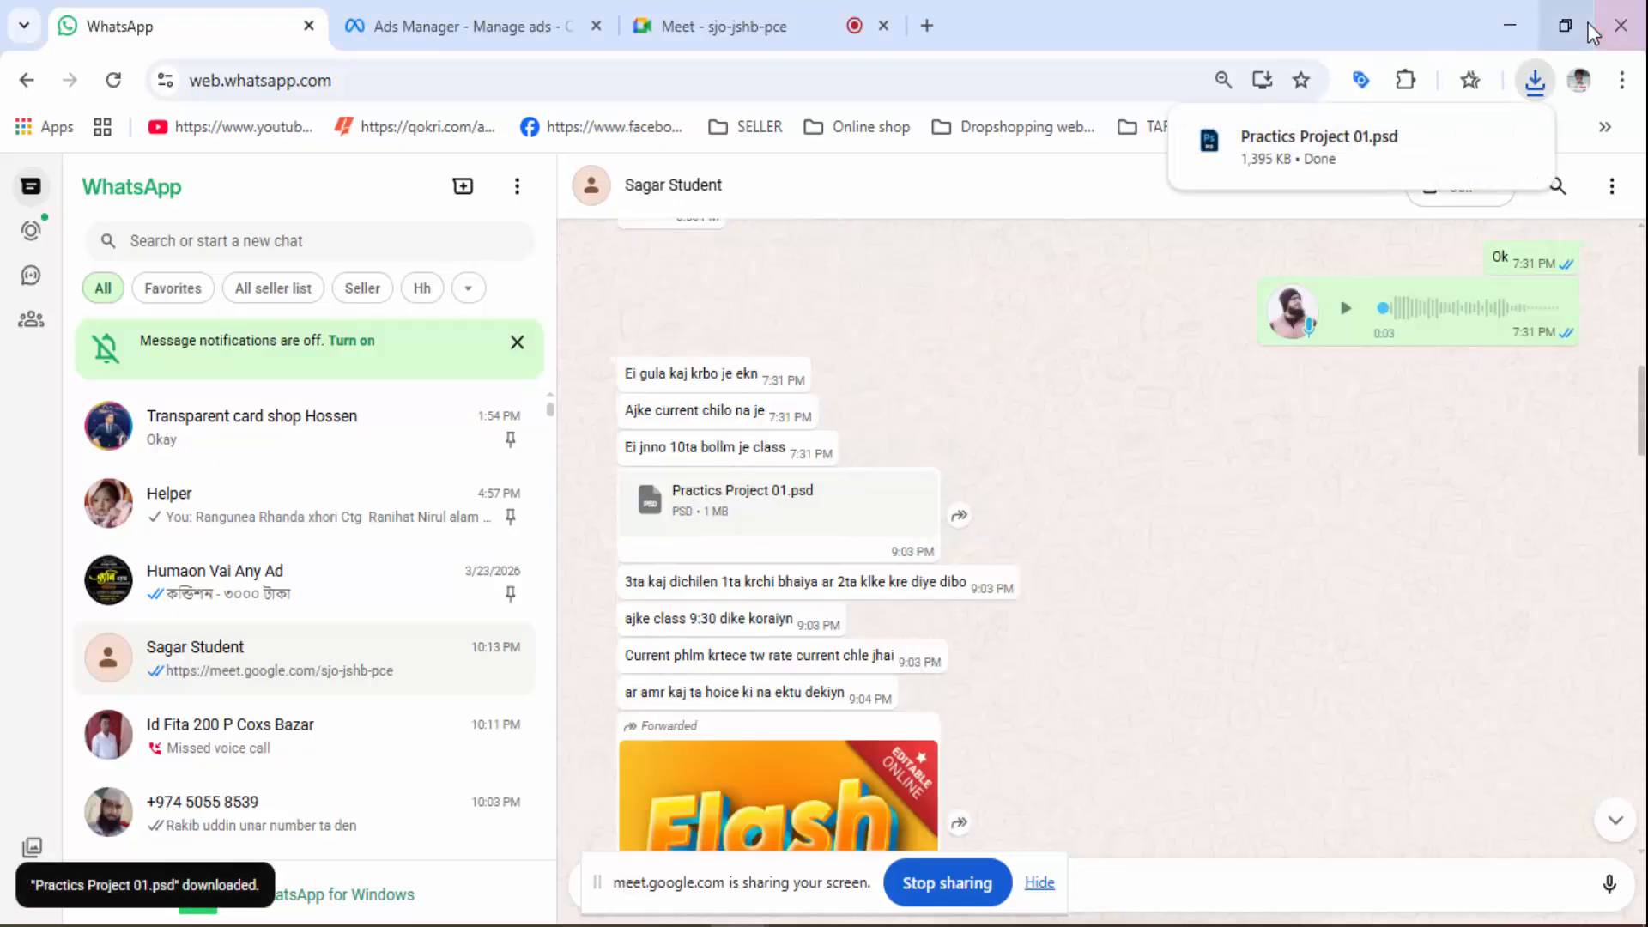
pyautogui.click(1282, 159)
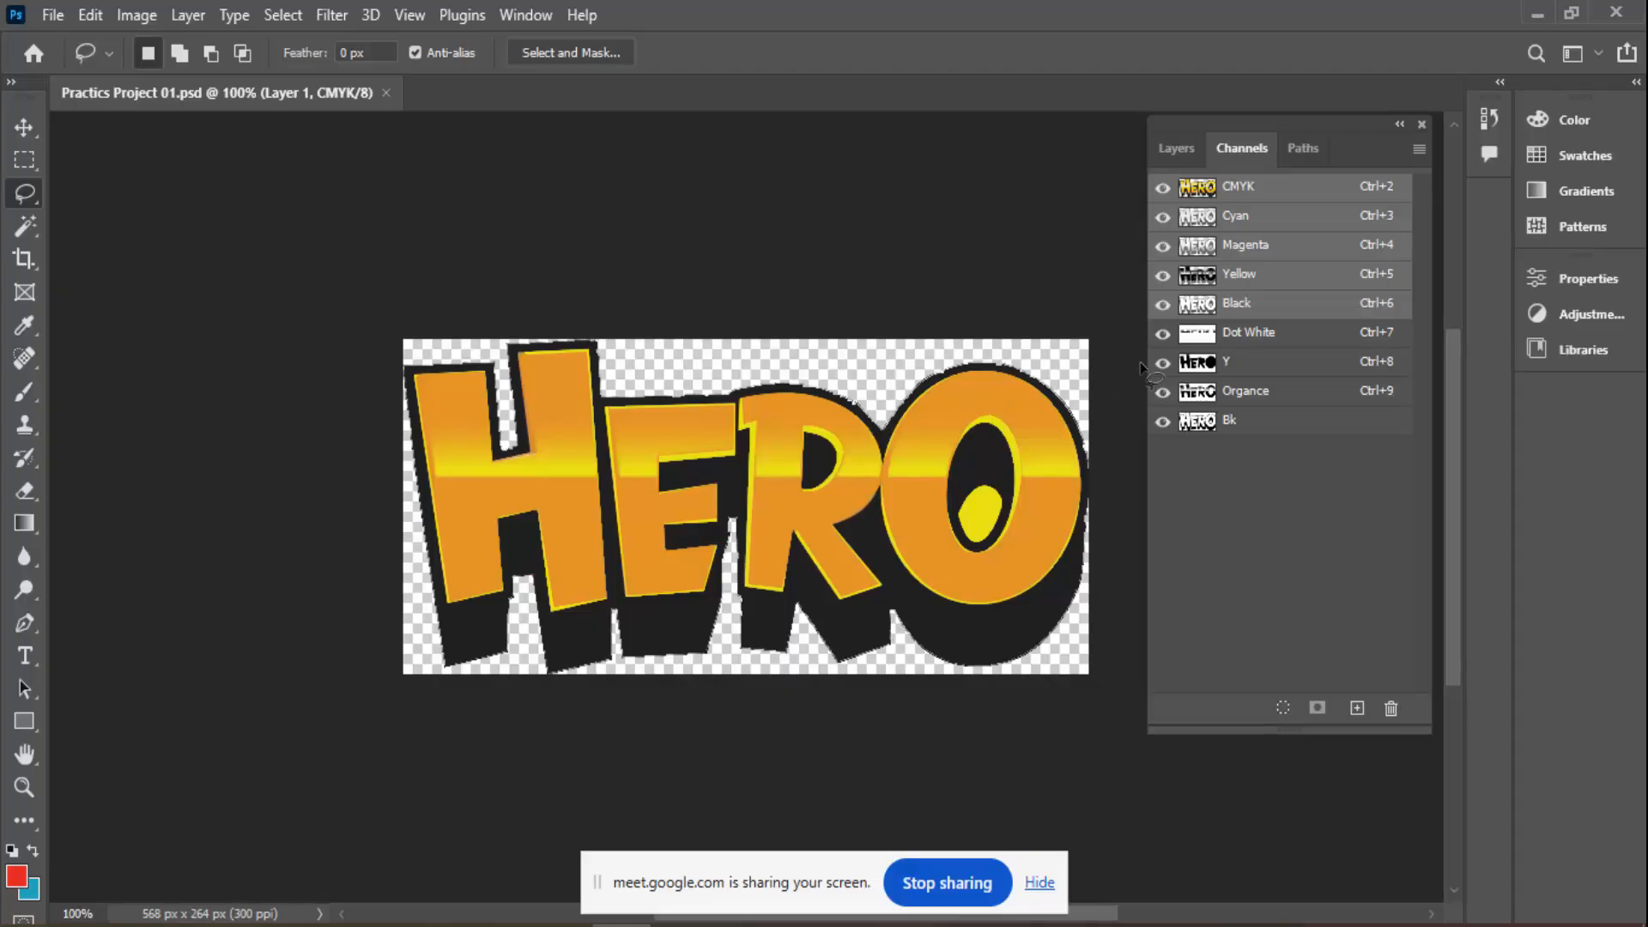
# Examine the document's paths and its spot channels Dot White, Y, Organce and Bk without the CMYK composite, and return to the composite
pyautogui.click(1302, 149)
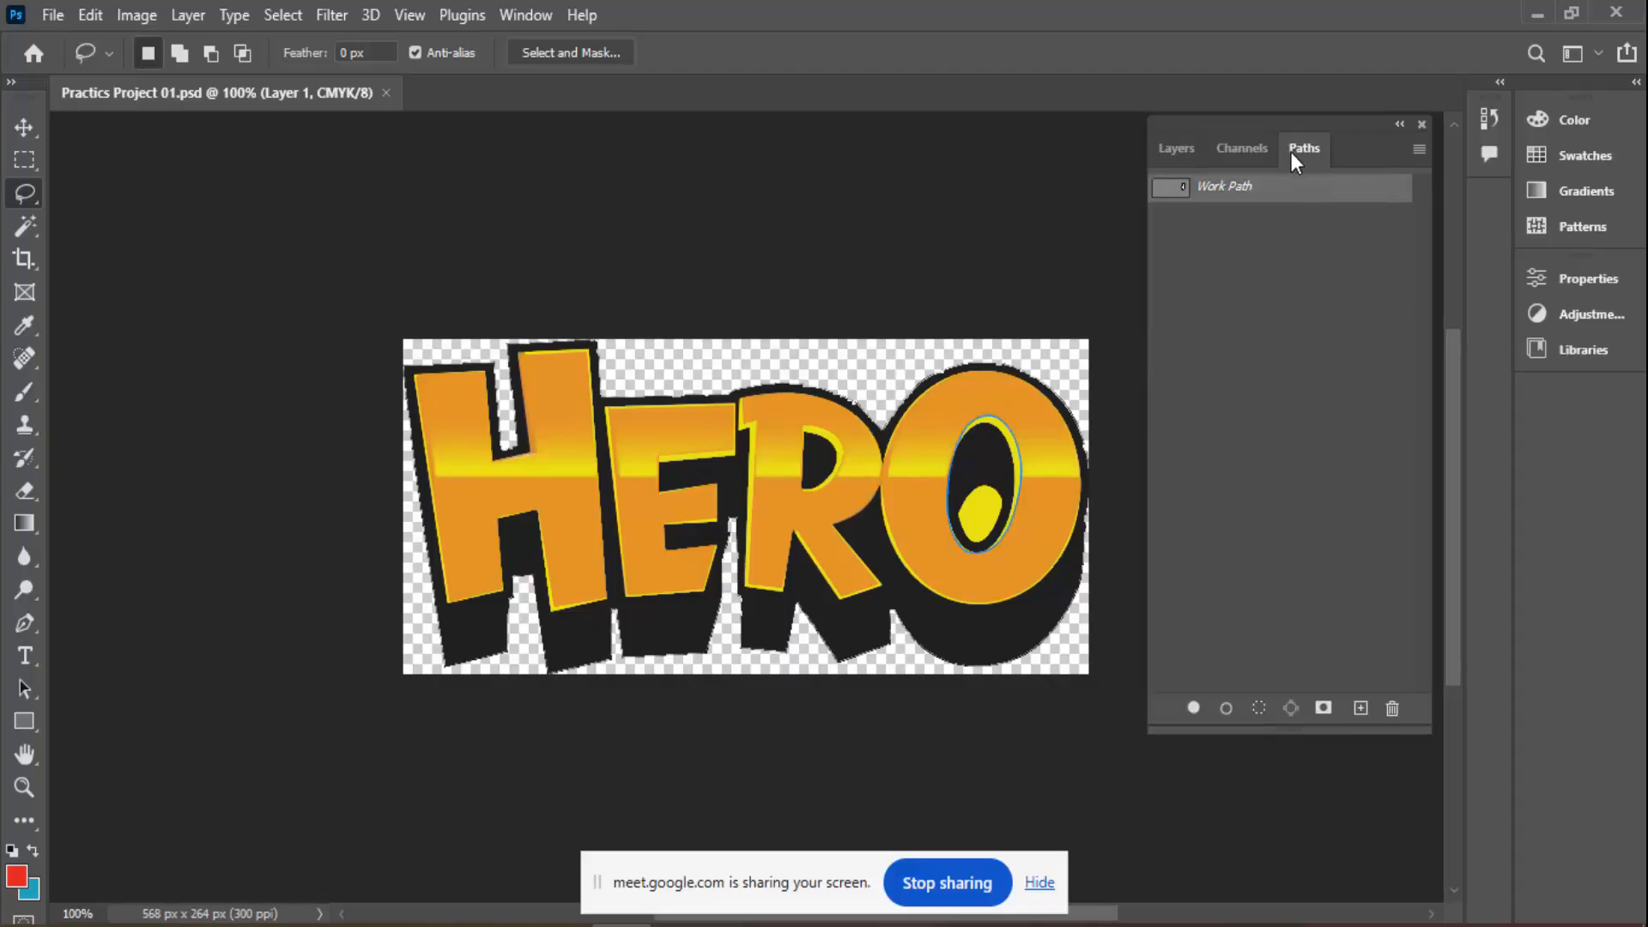
pyautogui.click(1251, 150)
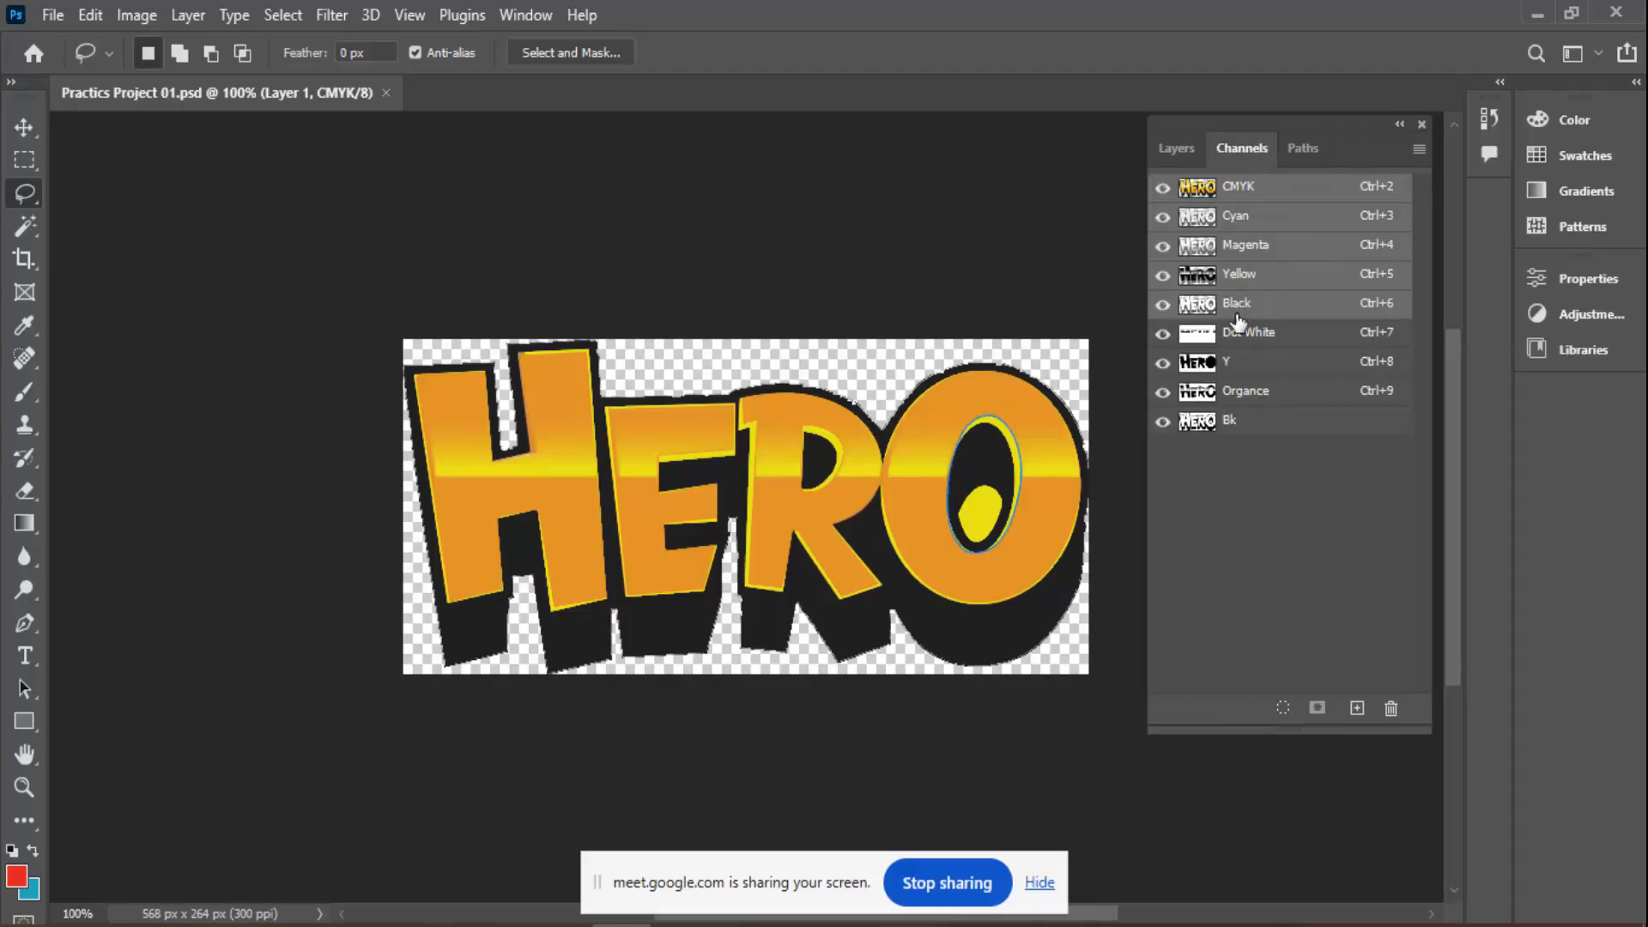
pyautogui.click(1162, 188)
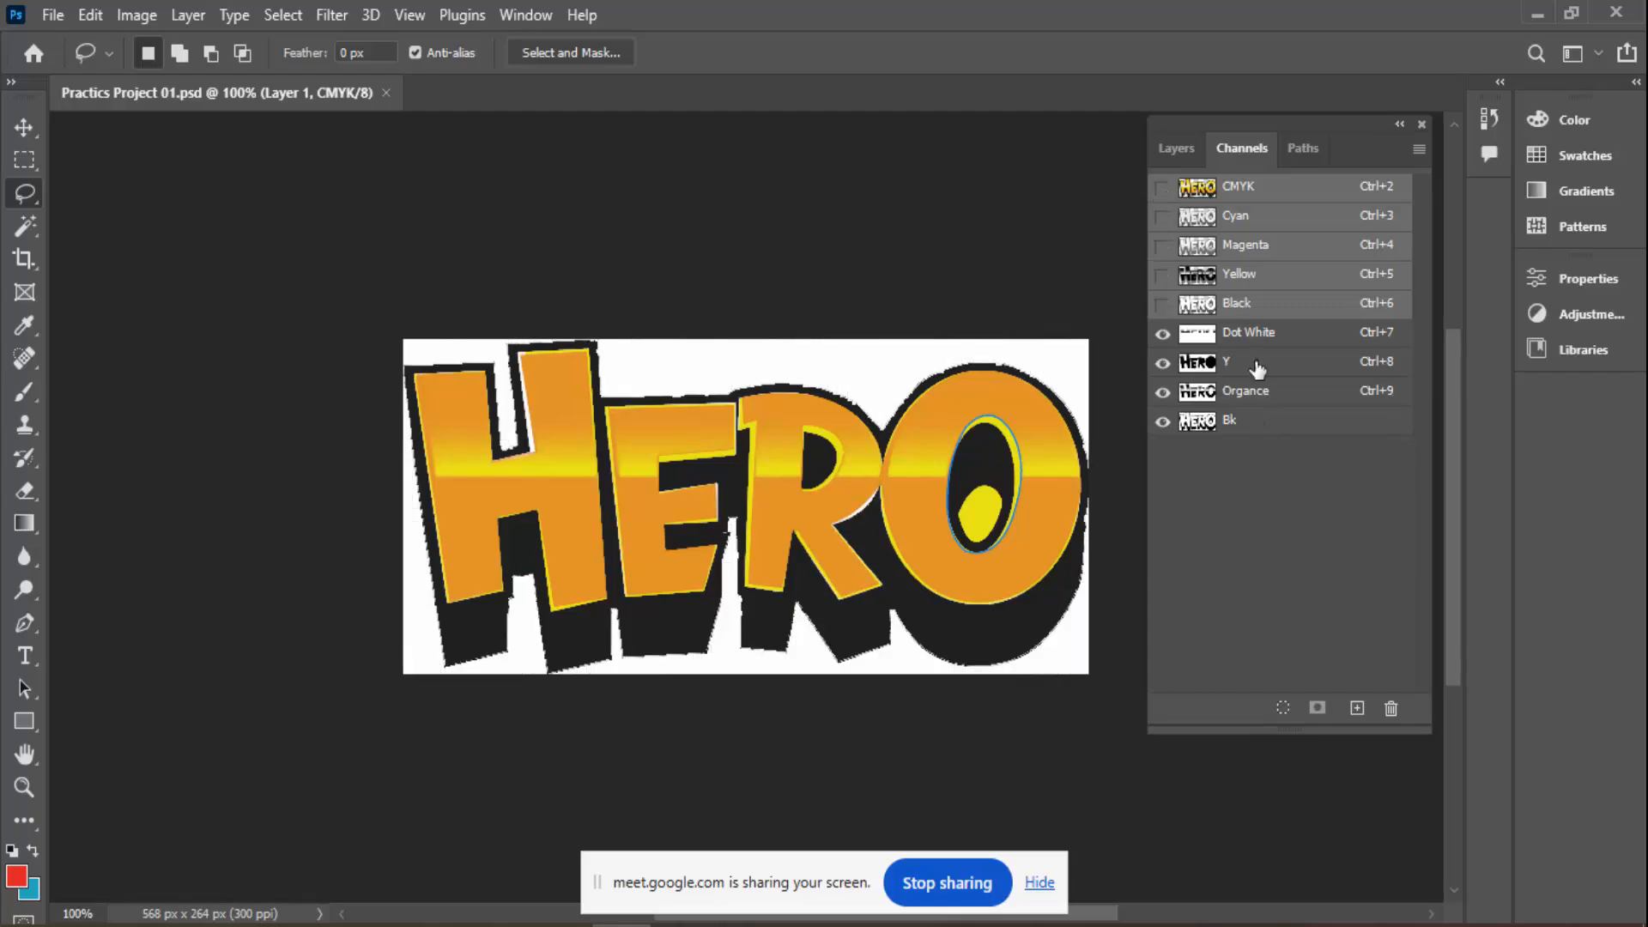
pyautogui.click(1248, 334)
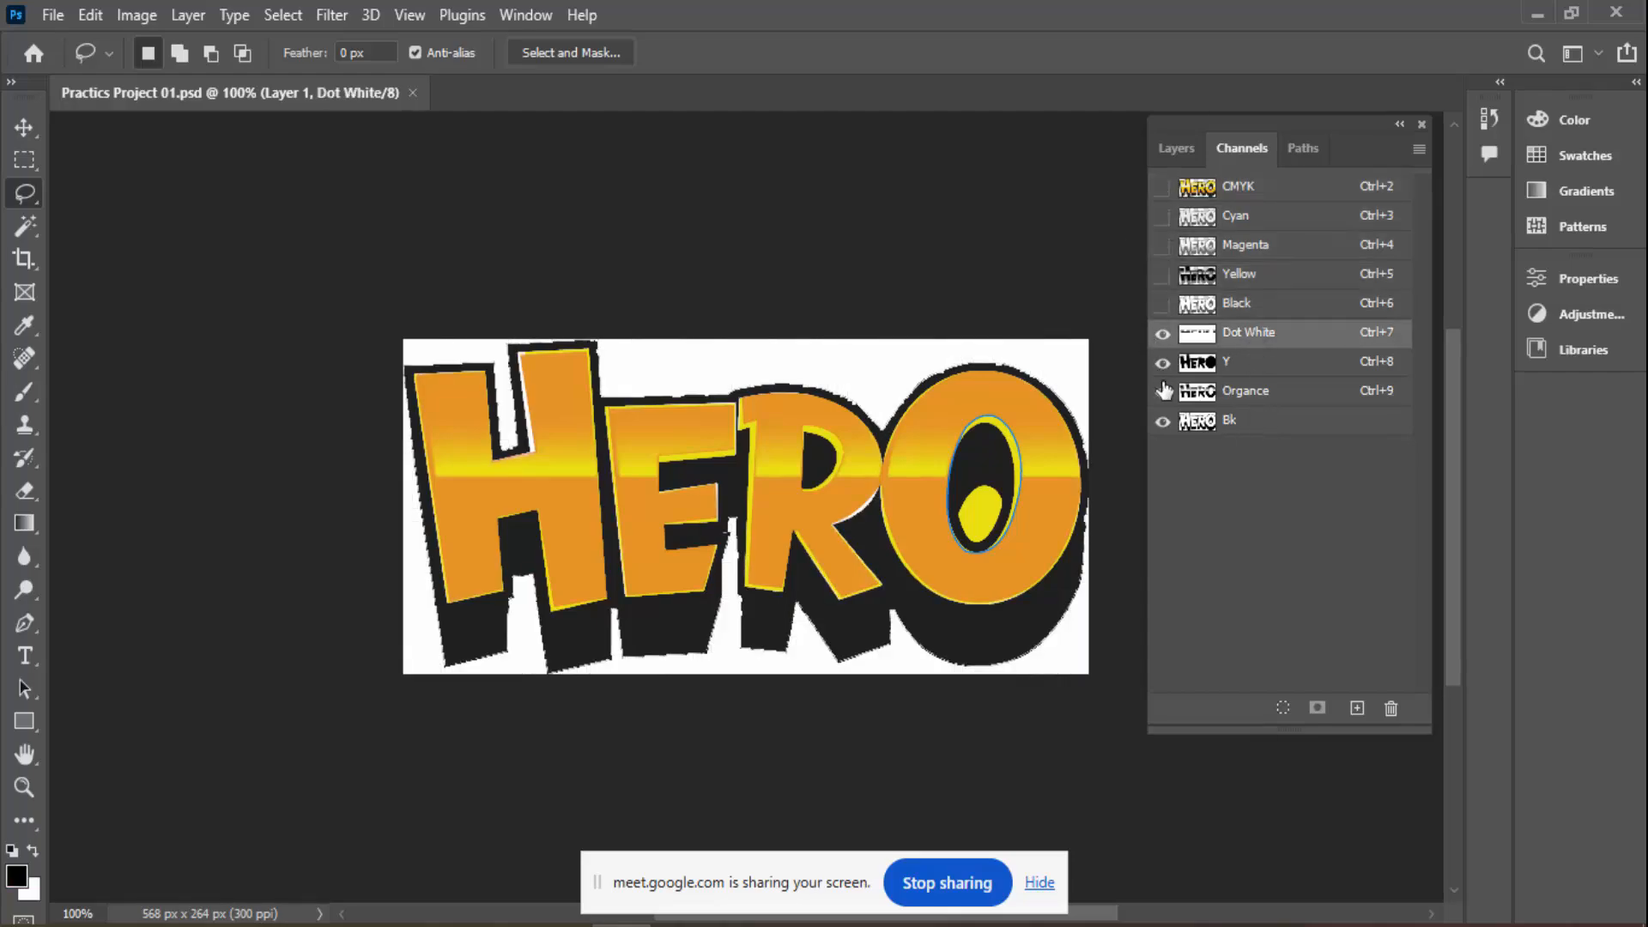
pyautogui.moveTo(1164, 391); pyautogui.dragTo(1167, 476)
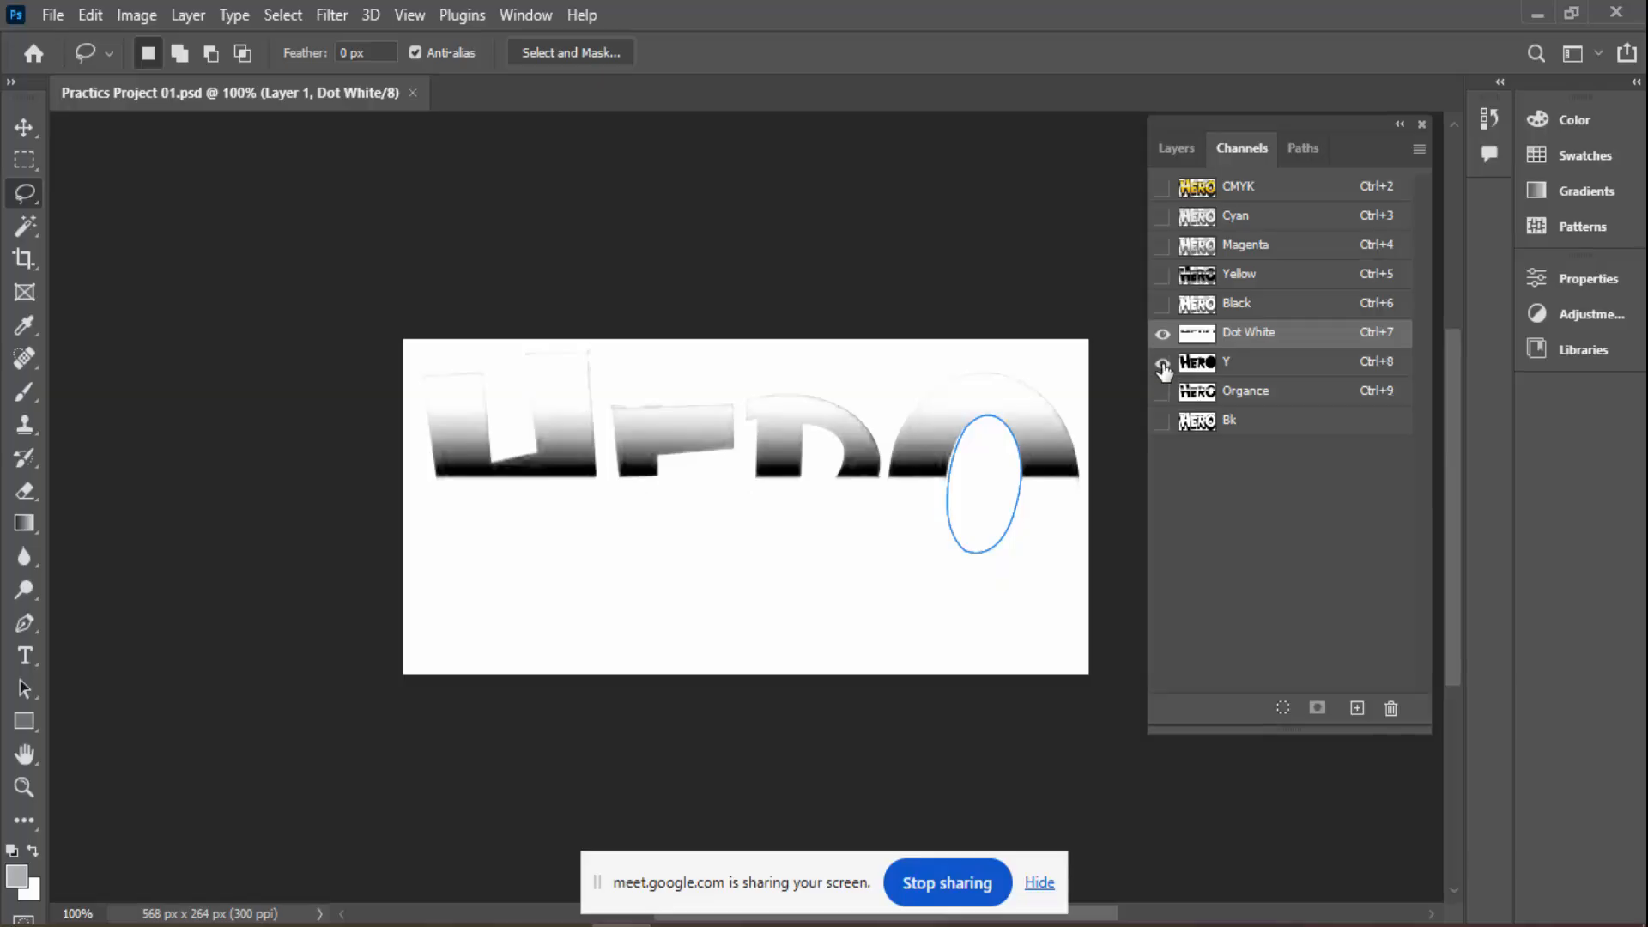
pyautogui.click(1162, 364)
pyautogui.click(1163, 392)
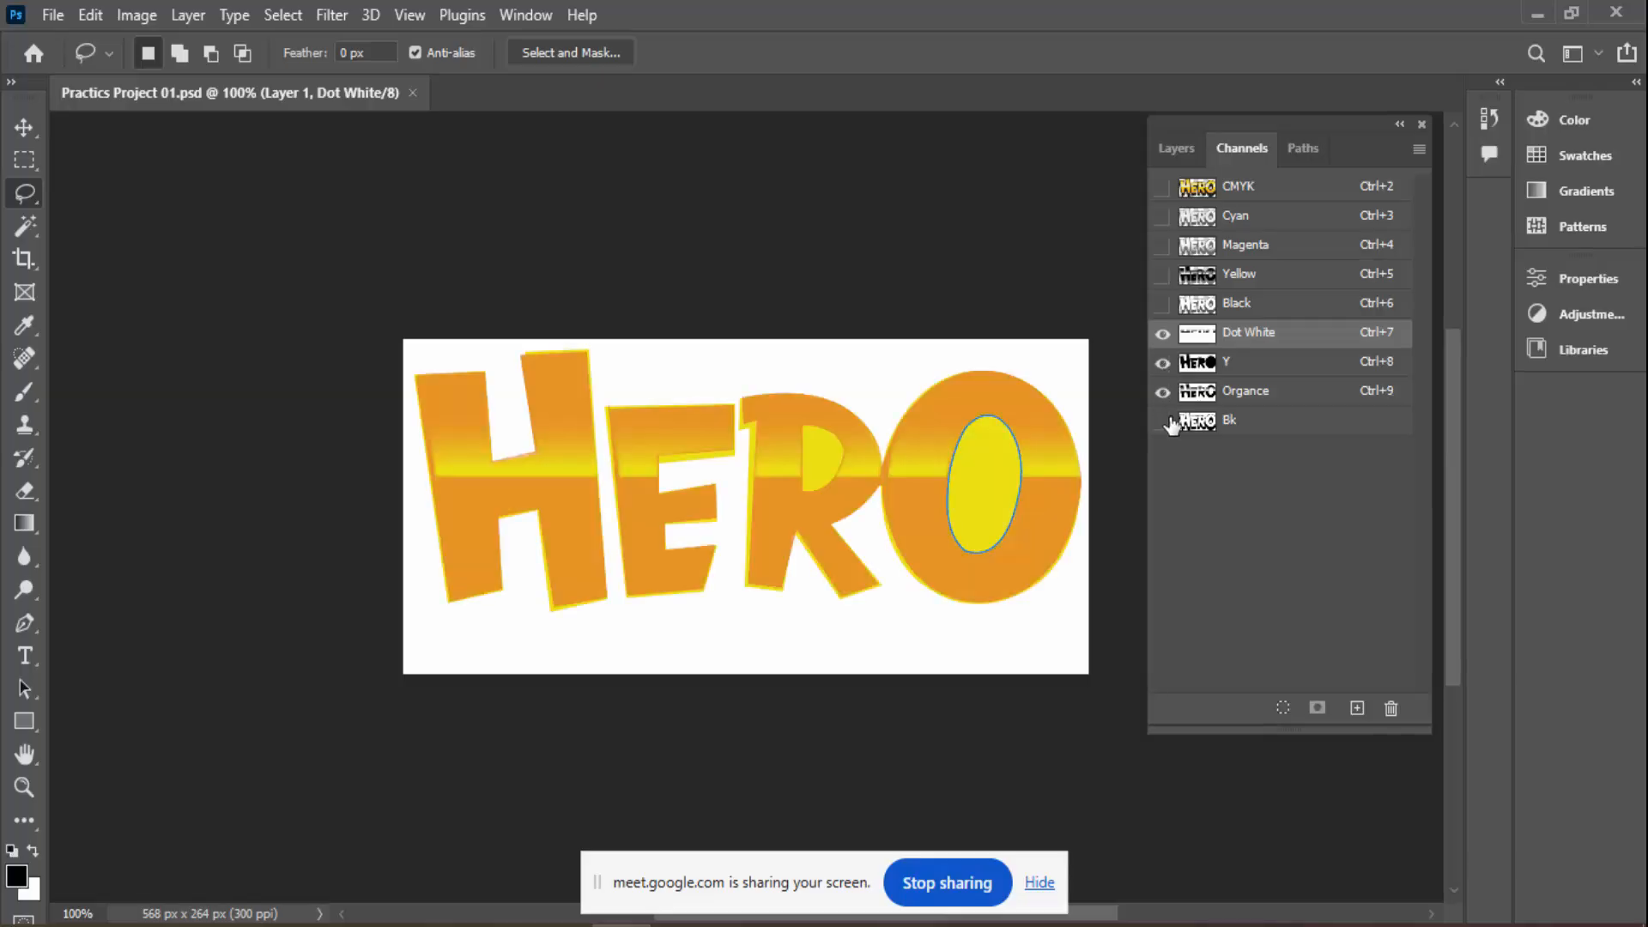
pyautogui.click(1163, 422)
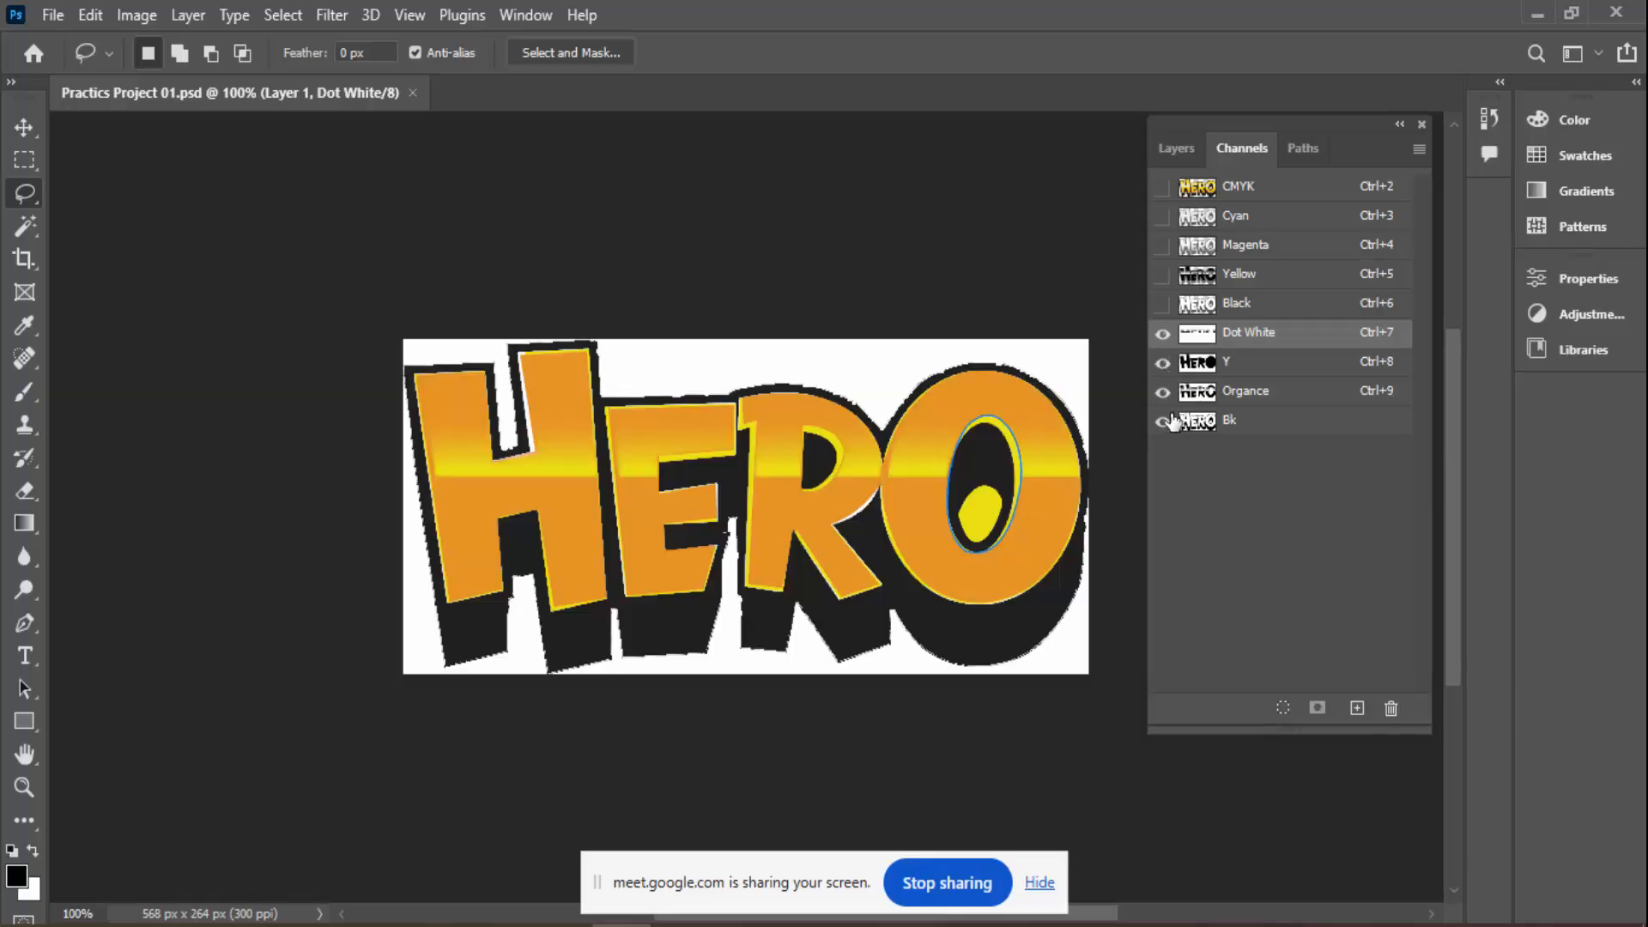
pyautogui.click(1269, 197)
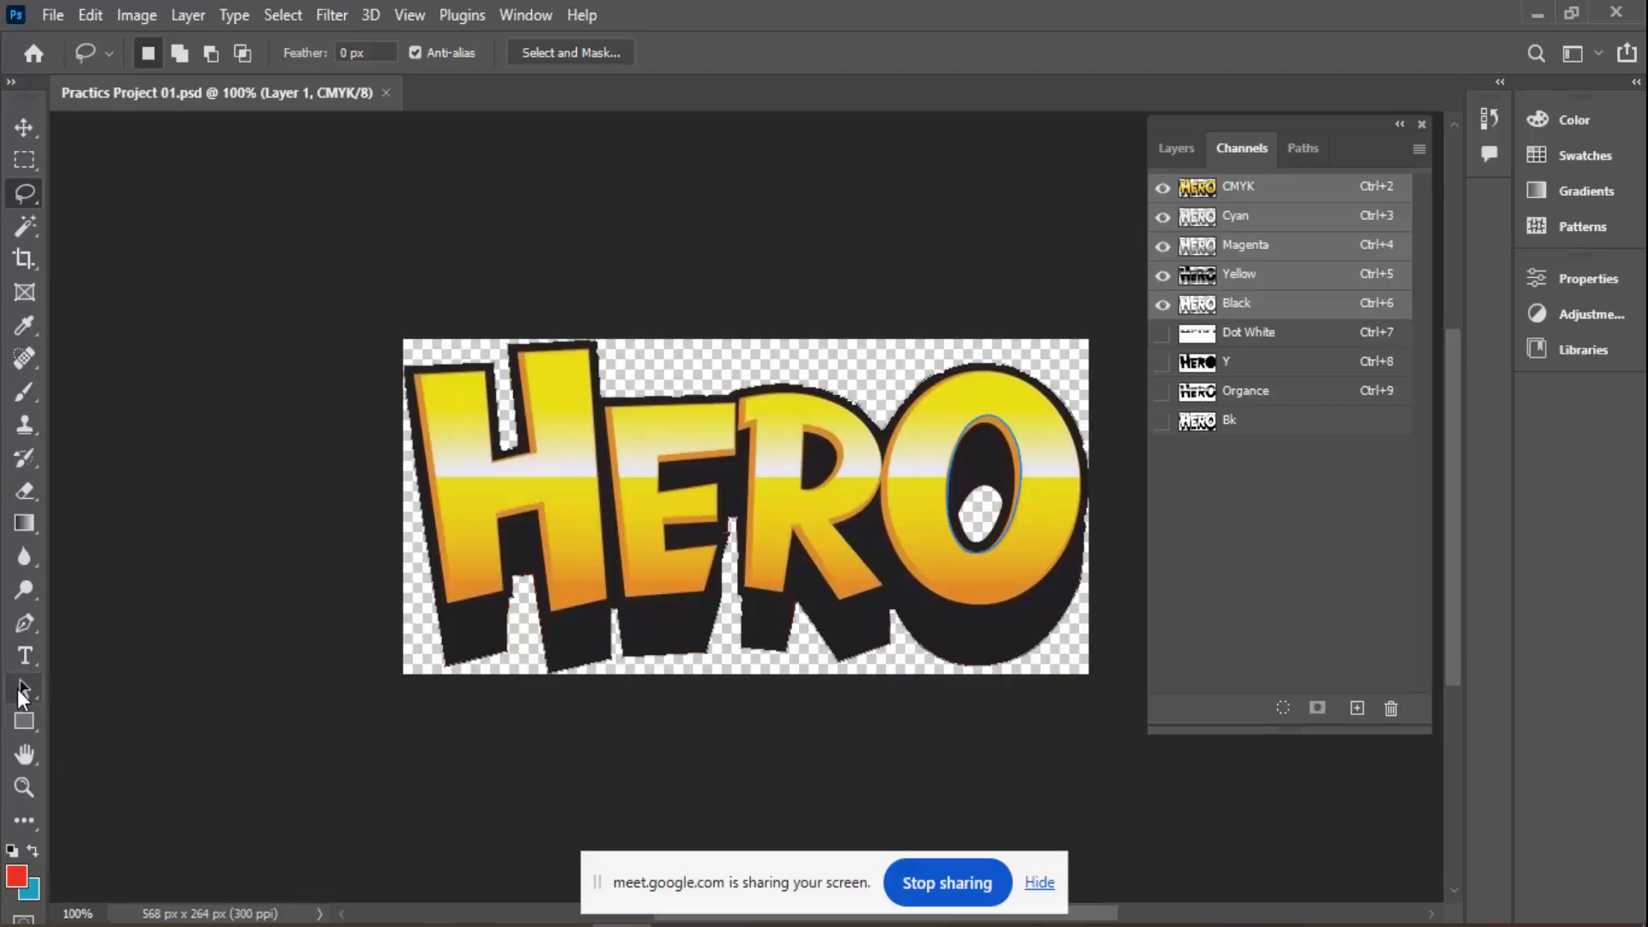
# Select the existing path inside the O and trace the H's upper outer edge with straight Pen tool segments, ending where it meets the E
pyautogui.click(24, 689)
pyautogui.moveTo(906, 378); pyautogui.dragTo(1068, 572)
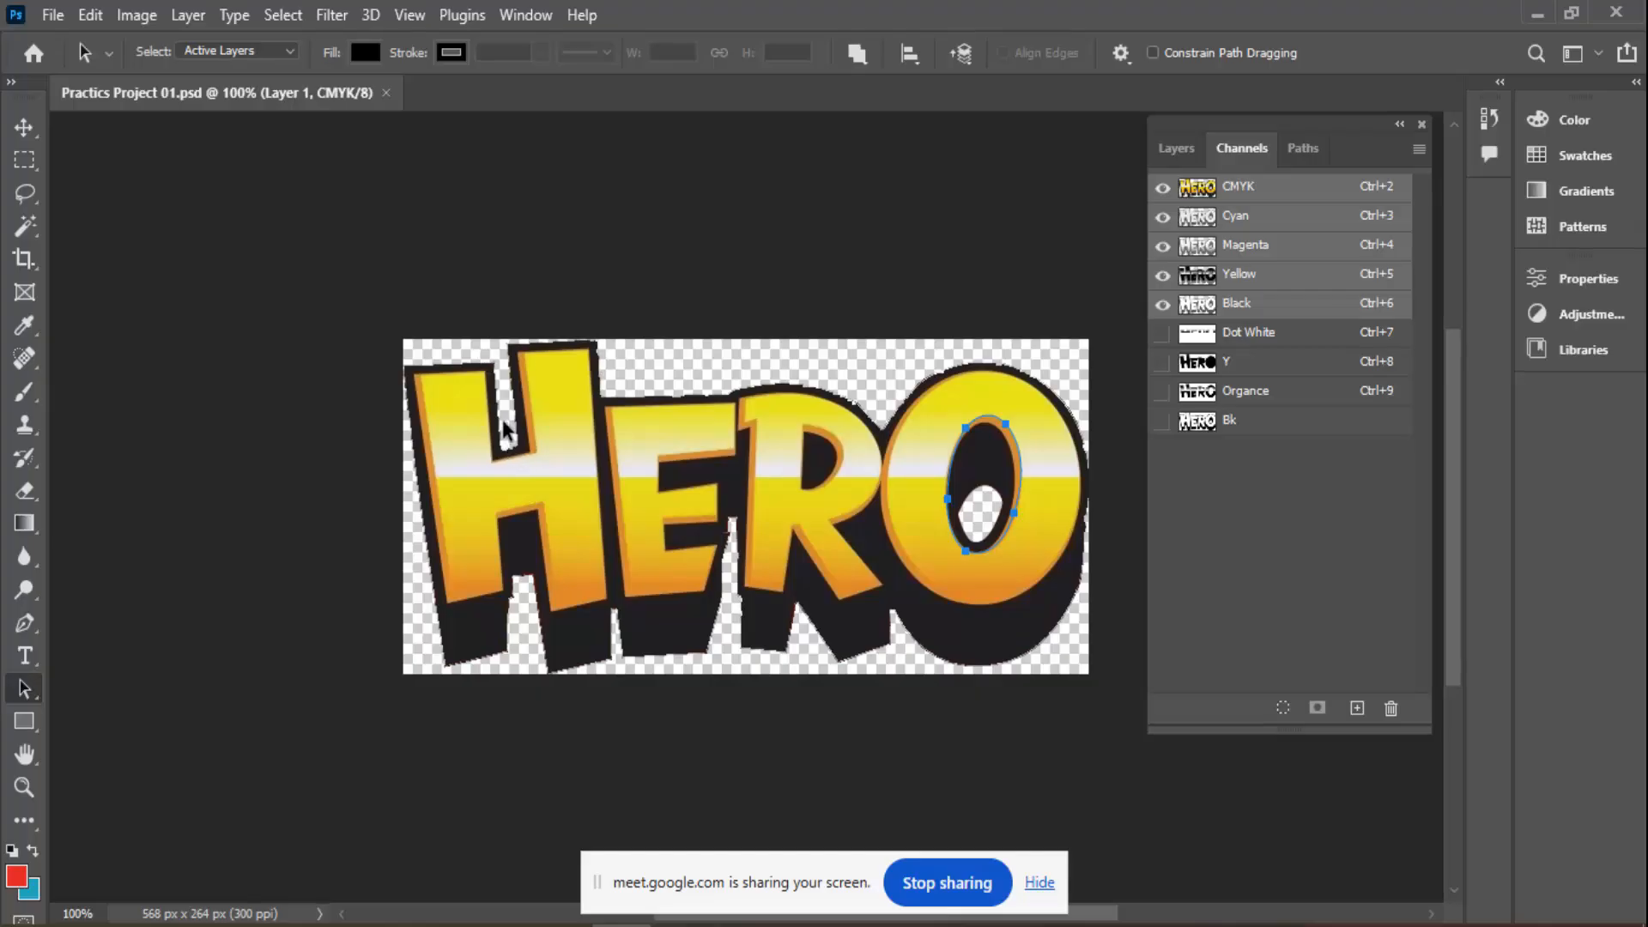
pyautogui.press('p')
pyautogui.keyDown('ctrl'); pyautogui.click(442, 393); pyautogui.keyUp('ctrl')
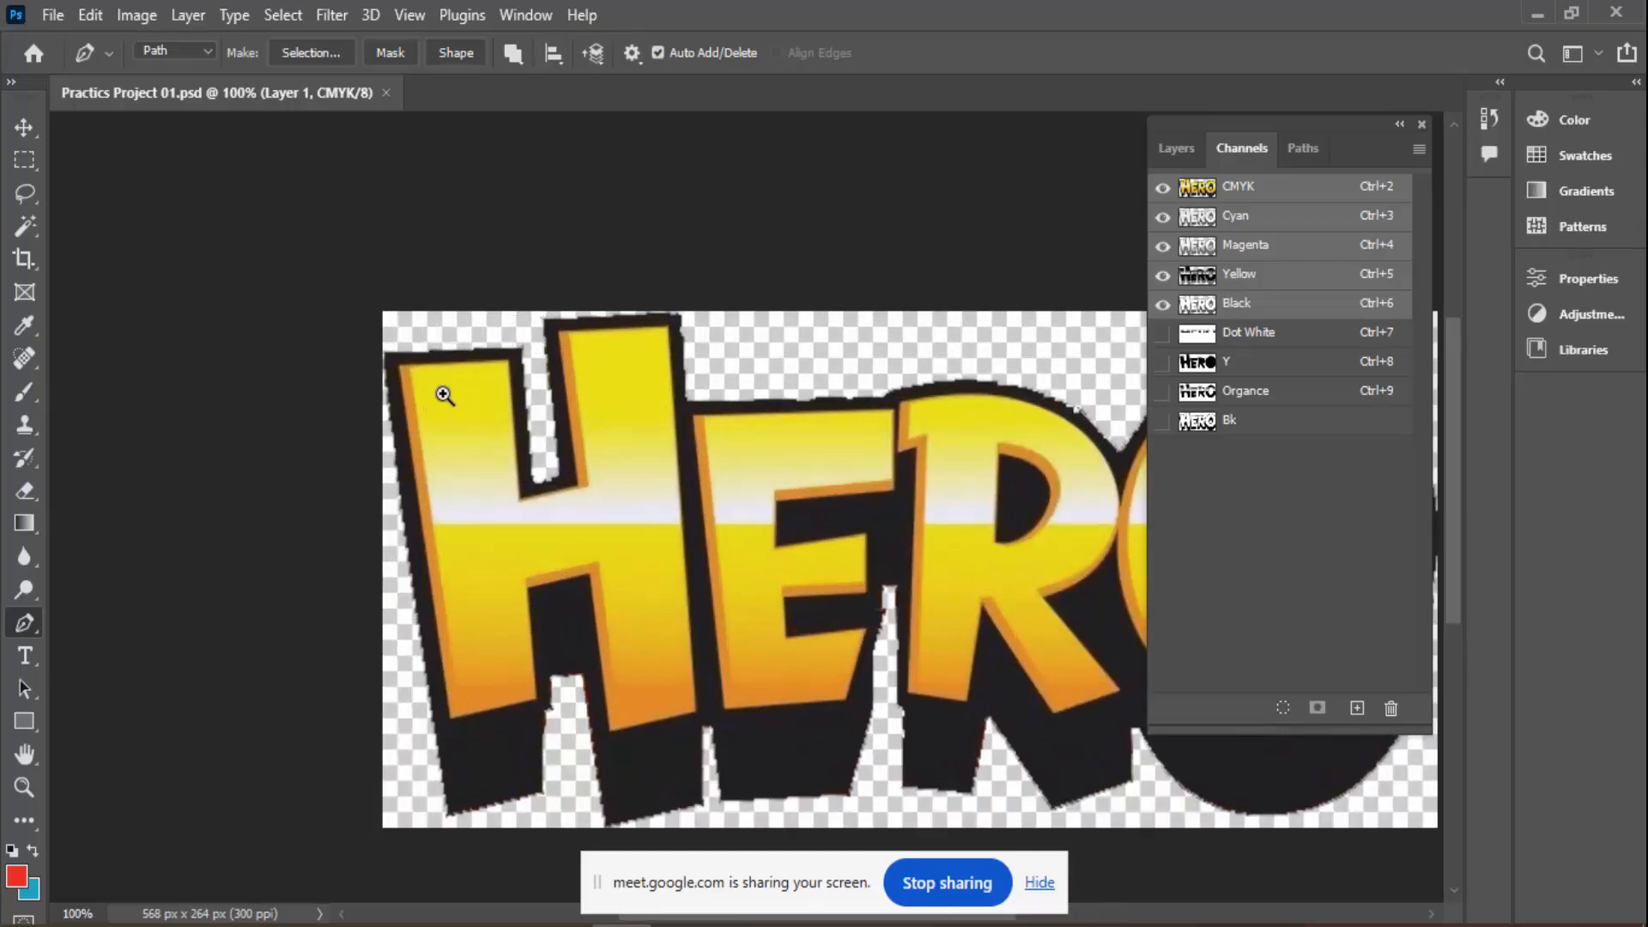
pyautogui.keyDown('ctrl'); pyautogui.click(444, 395); pyautogui.keyUp('ctrl')
pyautogui.click(290, 294)
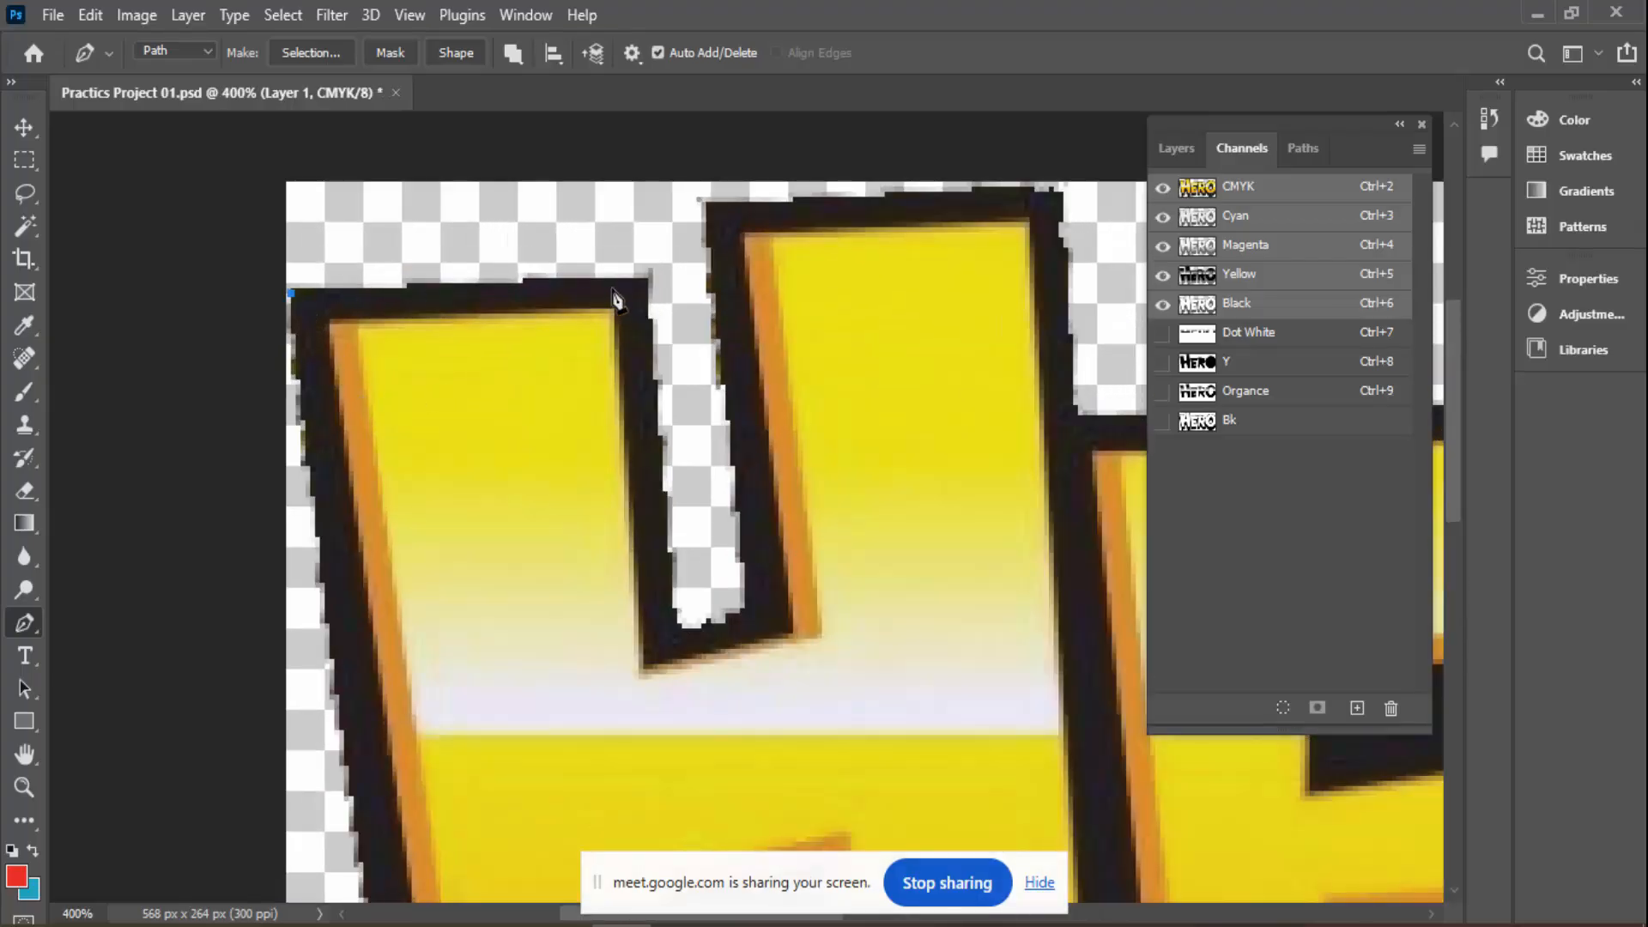
pyautogui.click(648, 277)
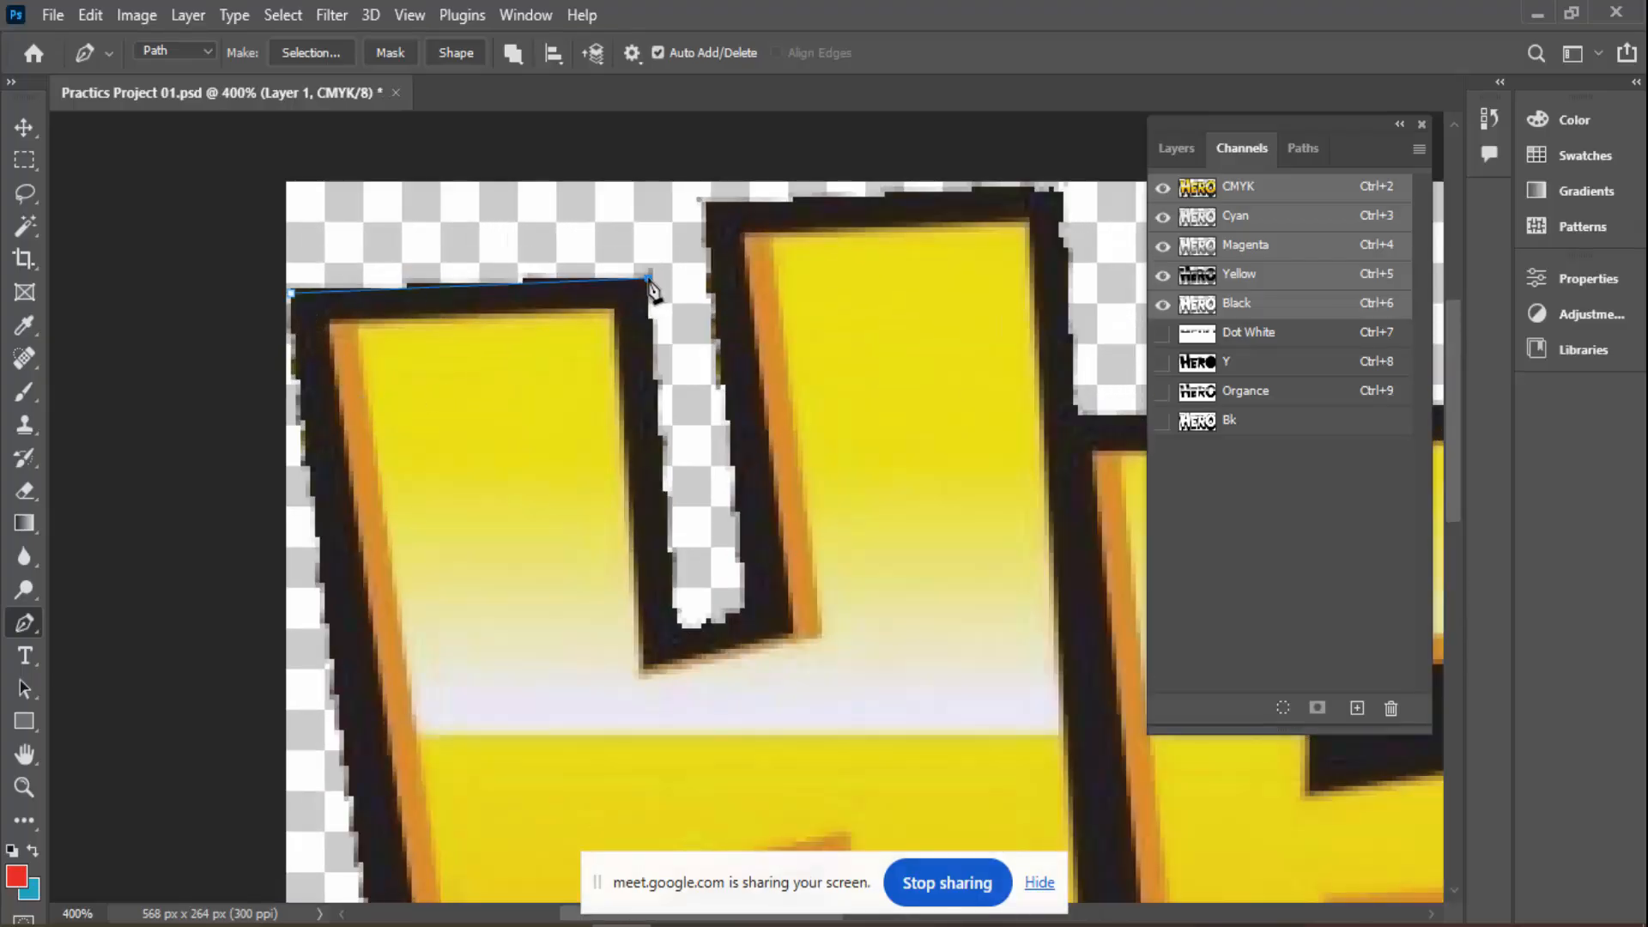
pyautogui.click(681, 632)
pyautogui.hotkey('ctrl', 'z')
pyautogui.click(677, 628)
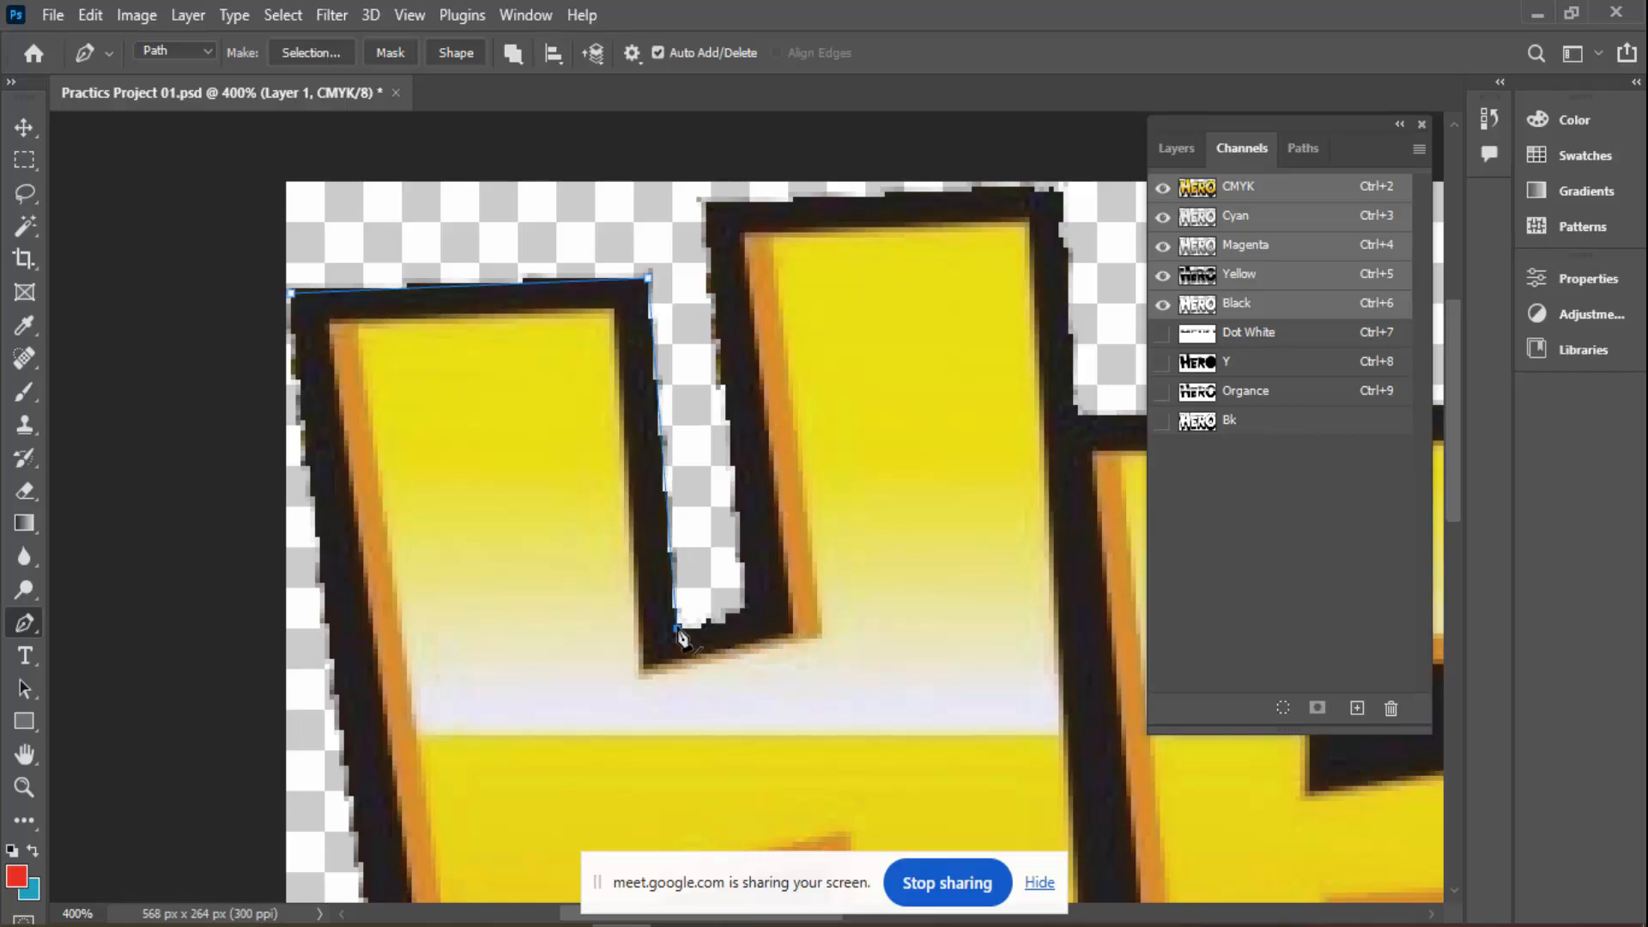
pyautogui.click(745, 613)
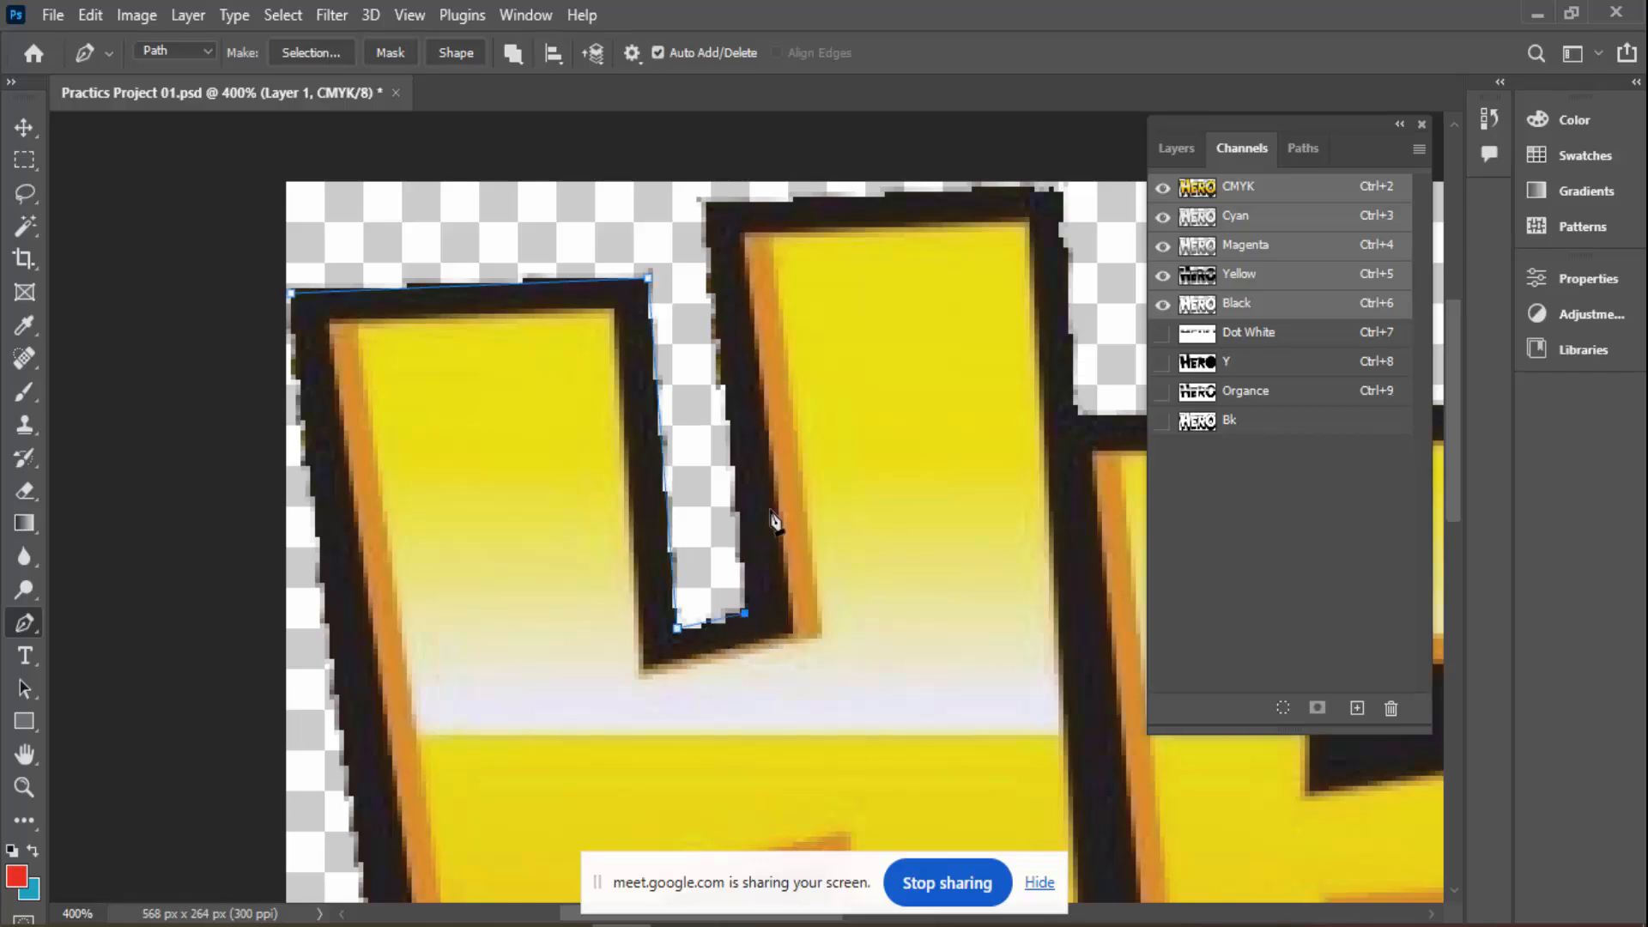
pyautogui.click(705, 206)
pyautogui.click(1059, 196)
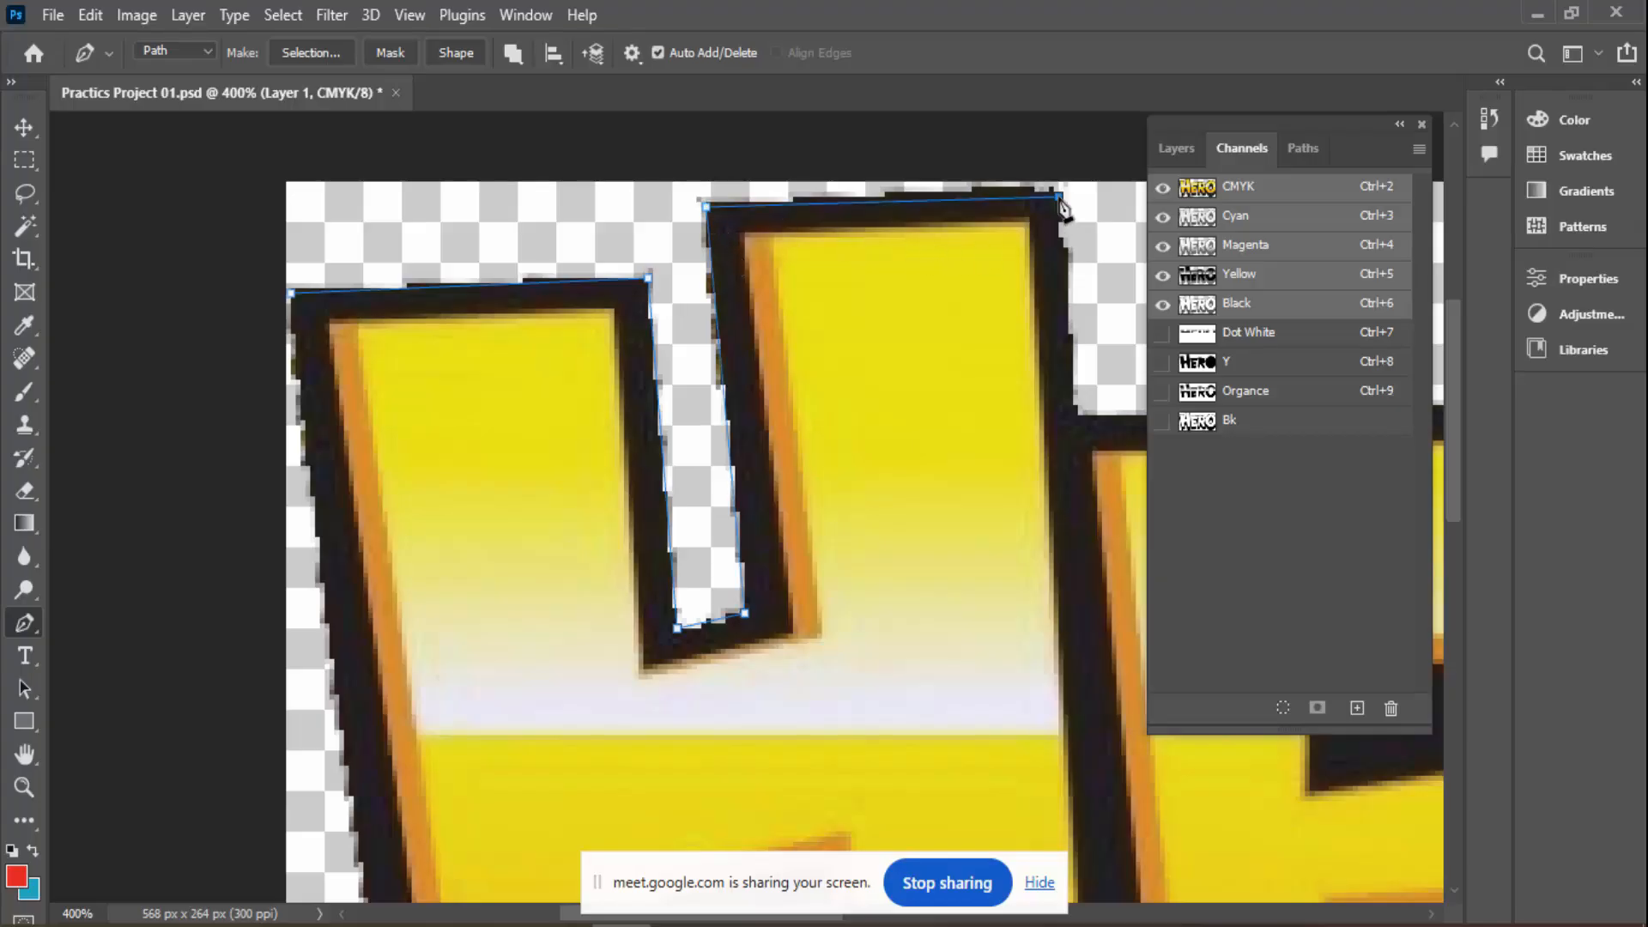
pyautogui.click(1077, 414)
# Save the work path as Path 1 and deselect it
pyautogui.click(1315, 142)
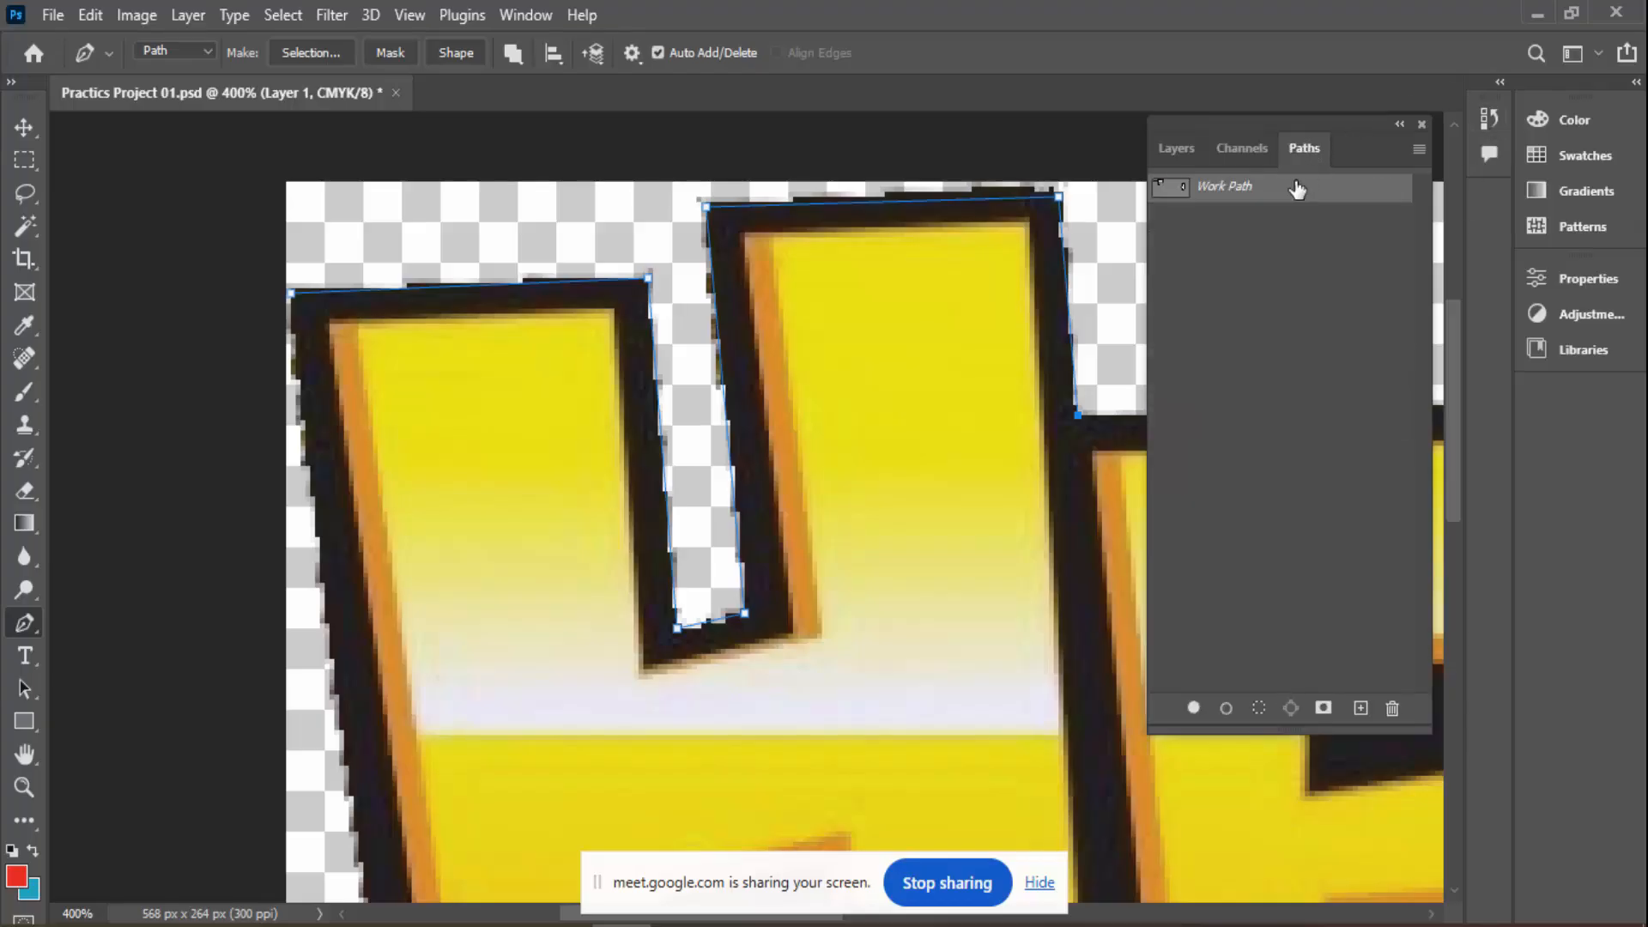
pyautogui.click(1274, 244)
pyautogui.click(1229, 193)
pyautogui.doubleClick(1238, 195)
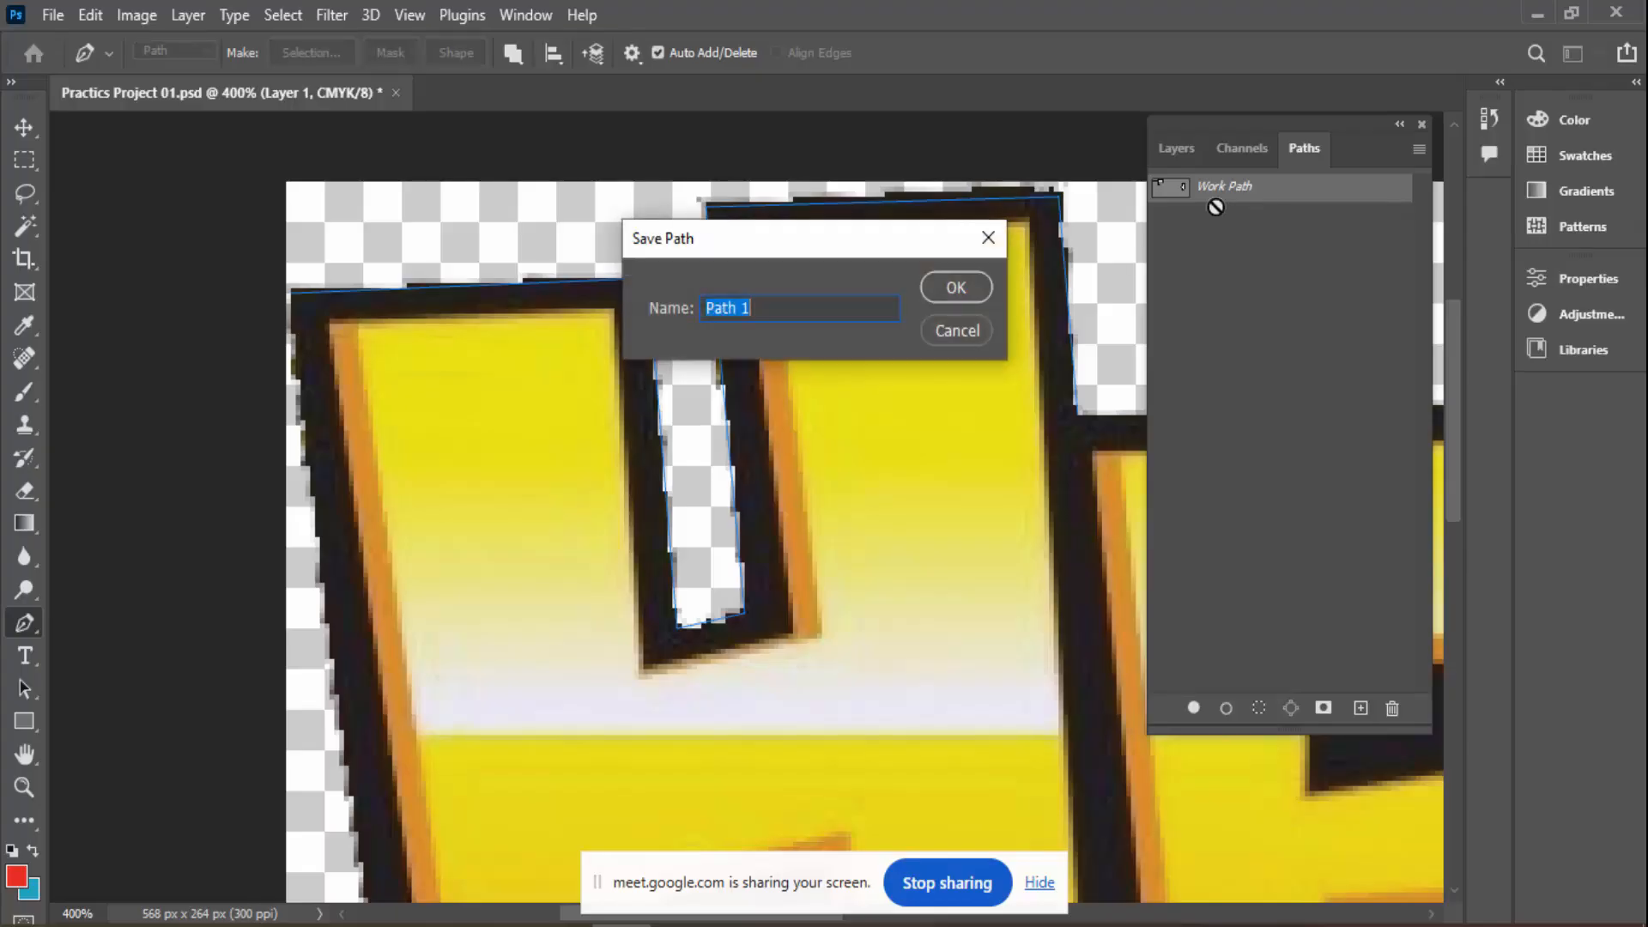
pyautogui.click(984, 285)
pyautogui.click(1248, 250)
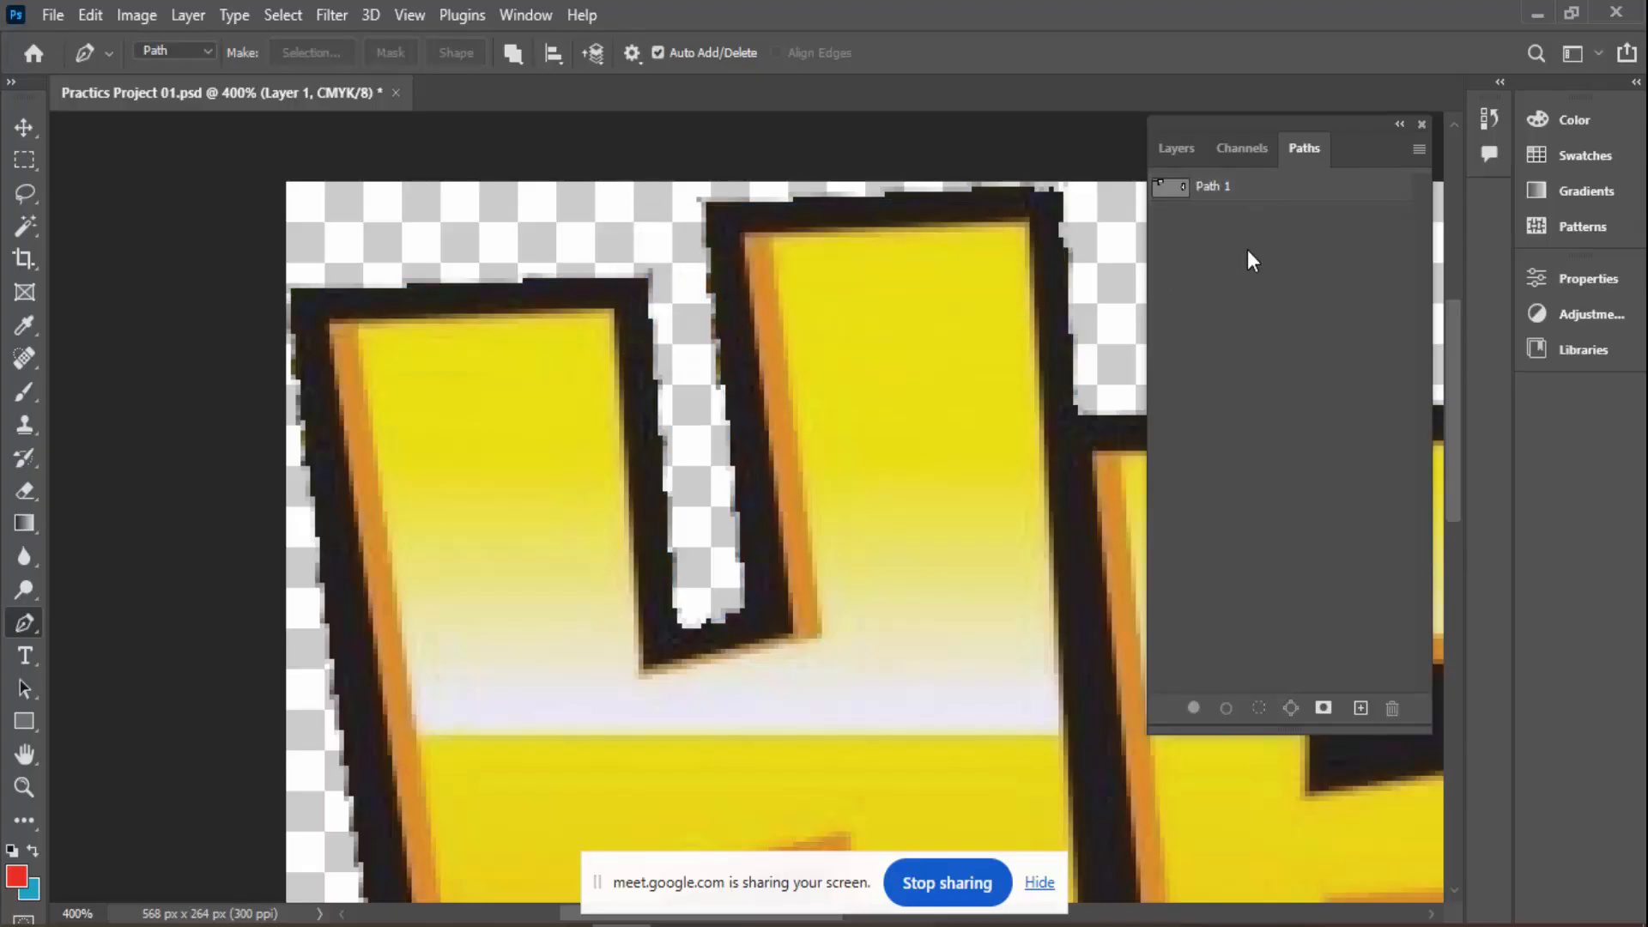
pyautogui.doubleClick(1236, 184)
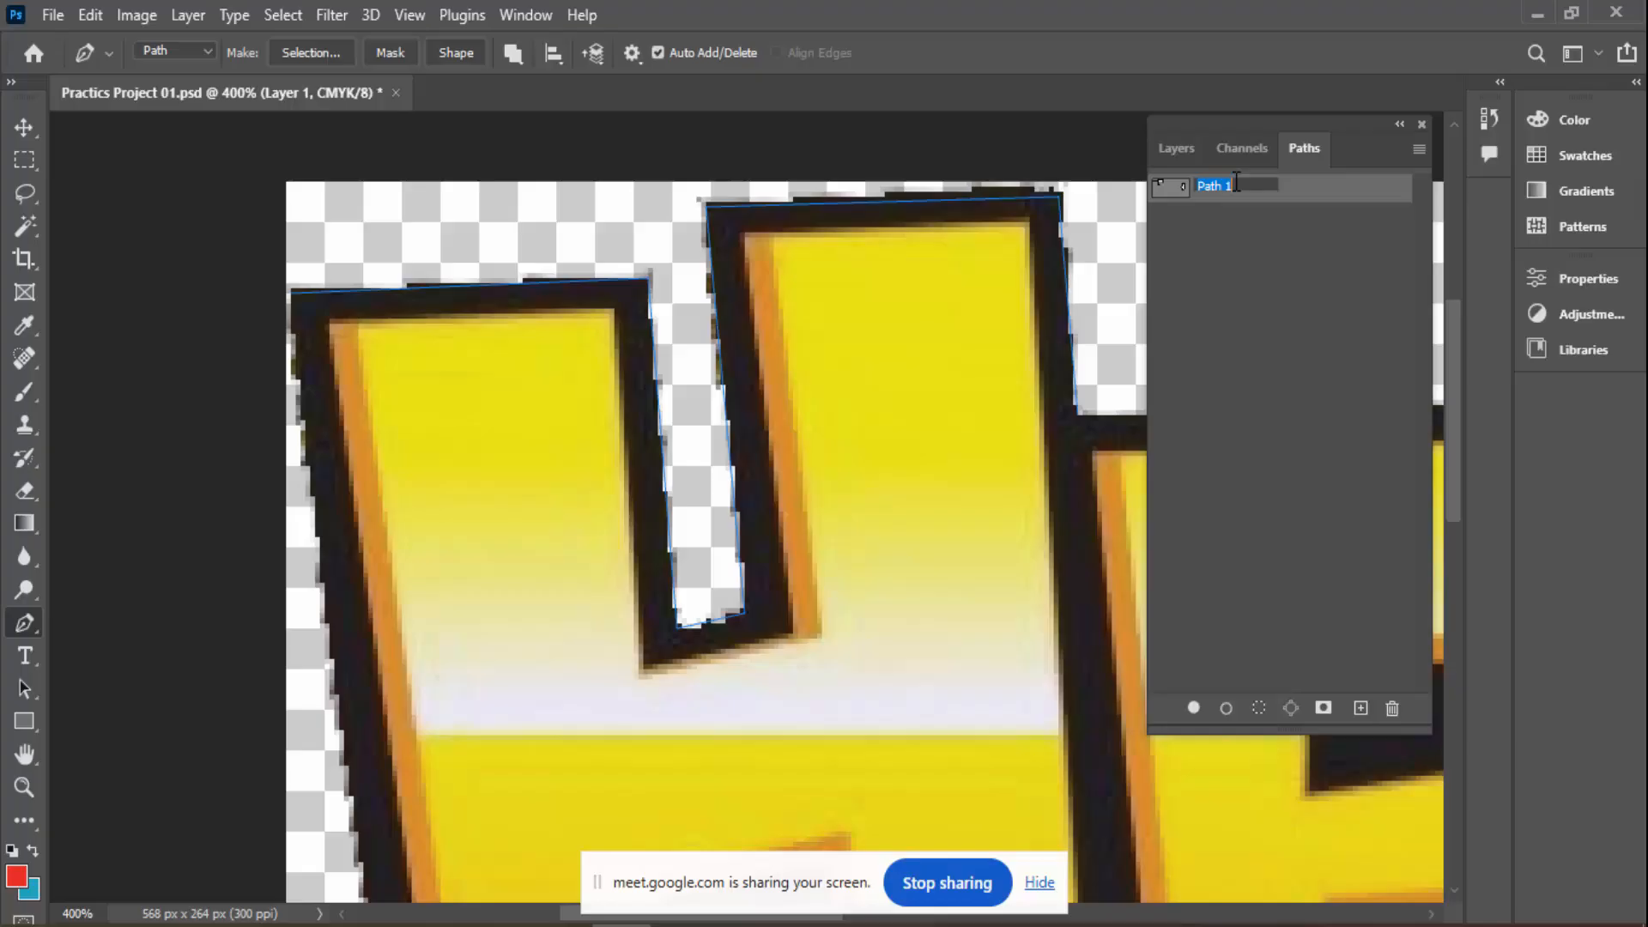
pyautogui.click(1265, 282)
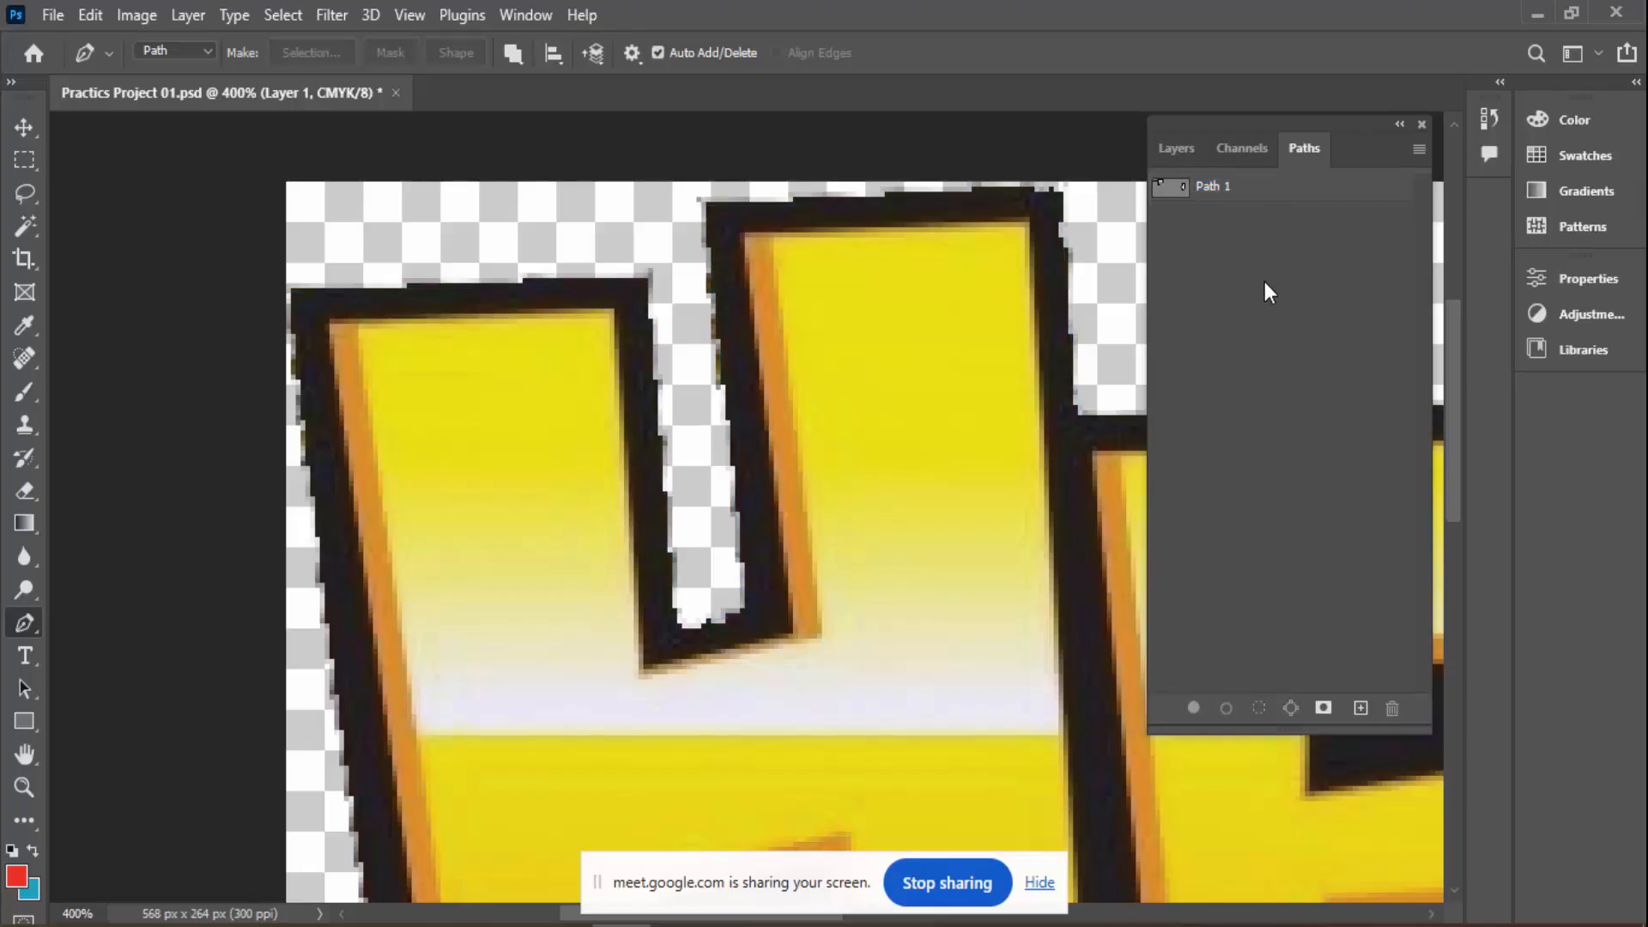
# Fit the artwork in view, inspect the Dot White, Y, Organce and Bk channels in combination, and return to the CMYK composite
pyautogui.click(1242, 147)
pyautogui.hotkey('ctrl', '0')
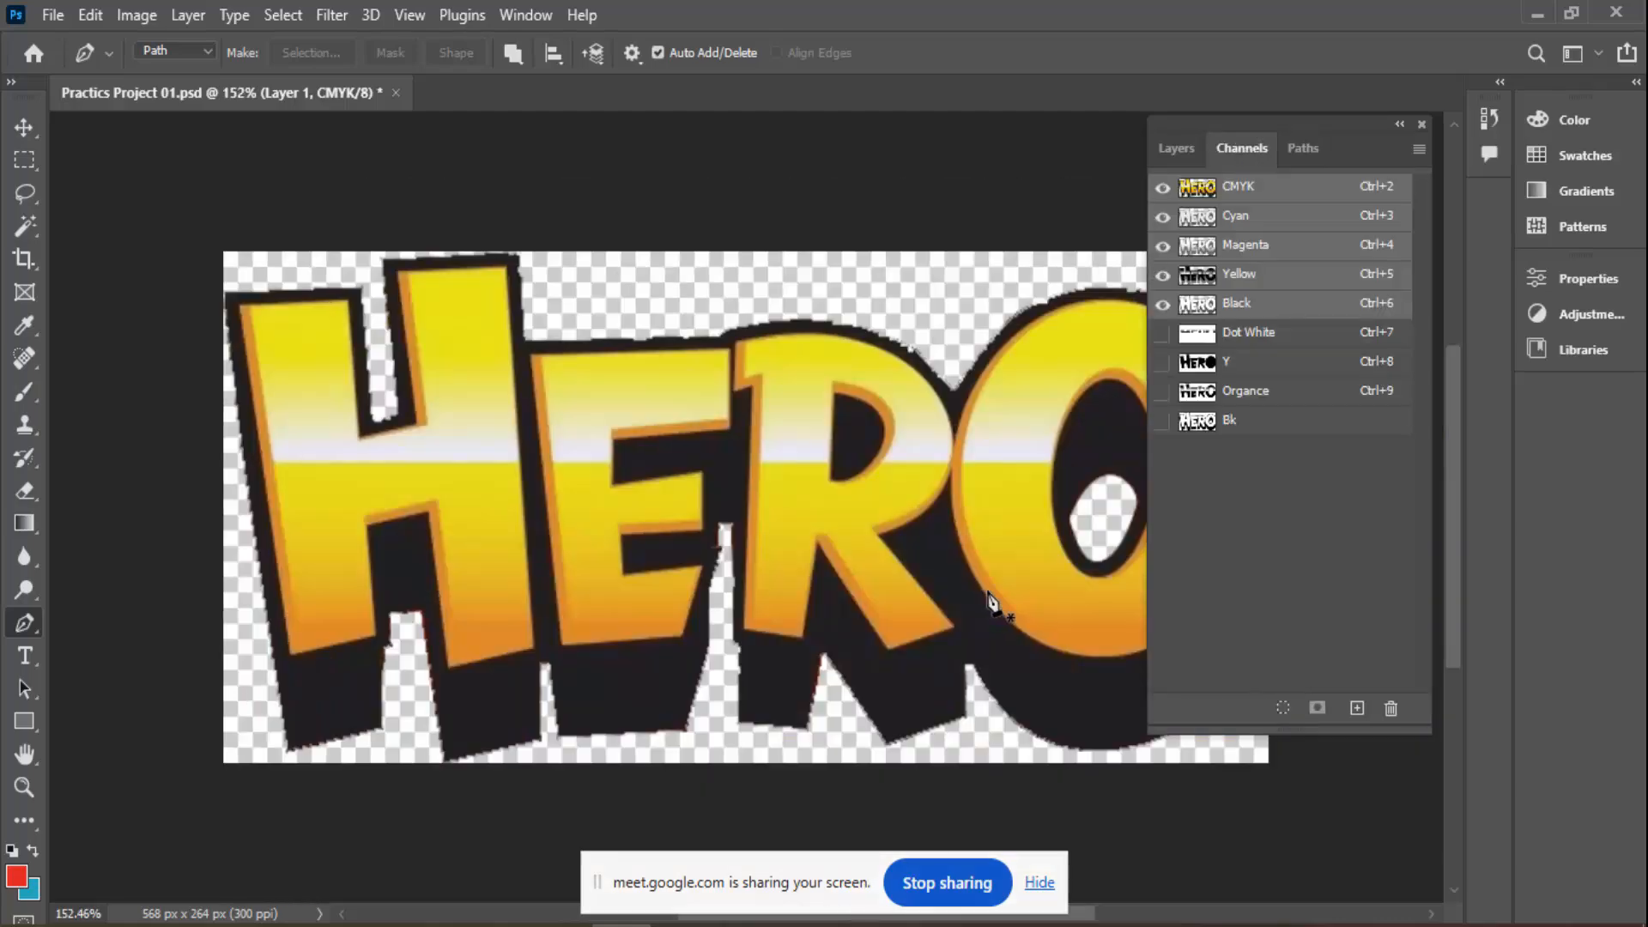
pyautogui.click(1258, 341)
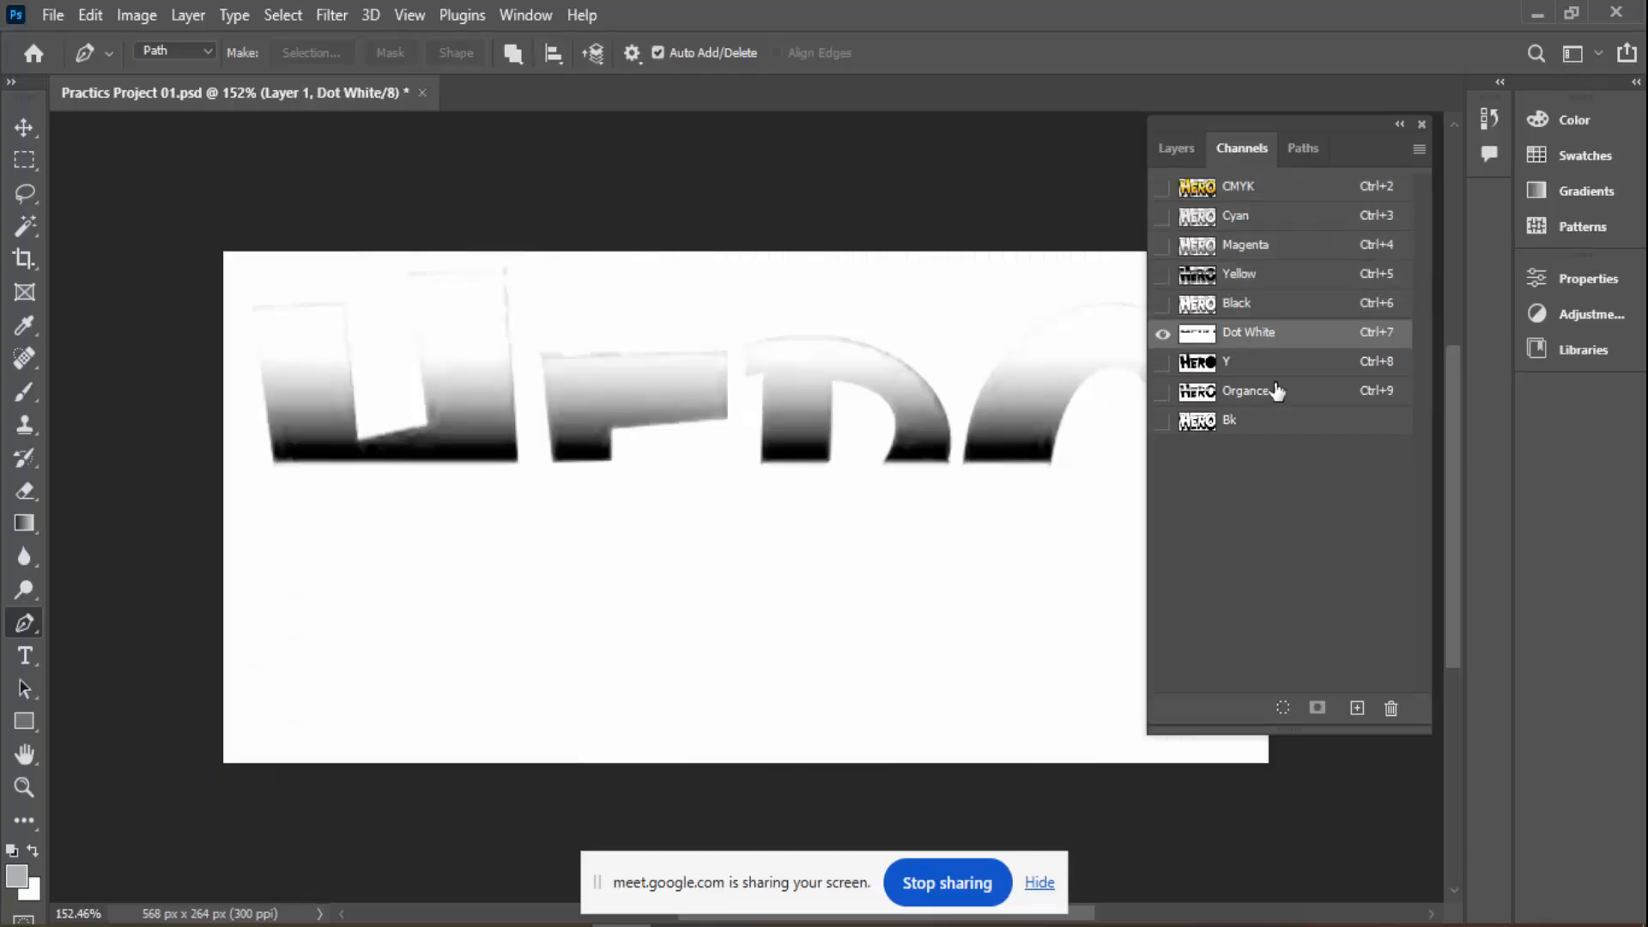
pyautogui.click(1162, 362)
pyautogui.moveTo(1250, 376); pyautogui.dragTo(1267, 336)
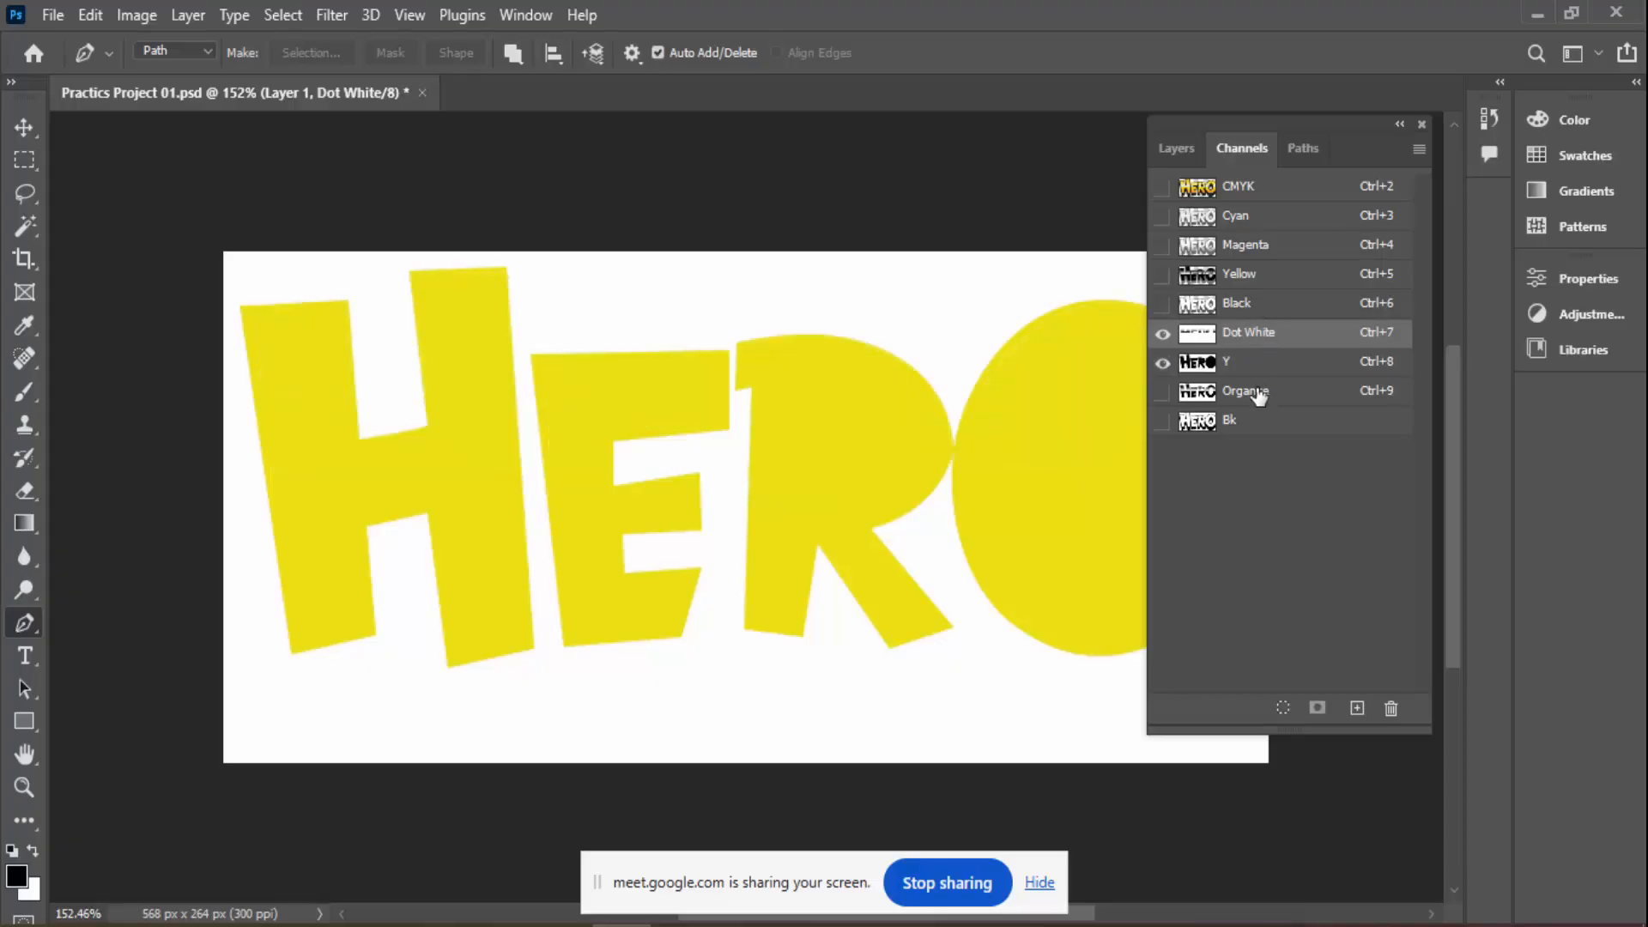
pyautogui.click(1202, 393)
pyautogui.click(1162, 421)
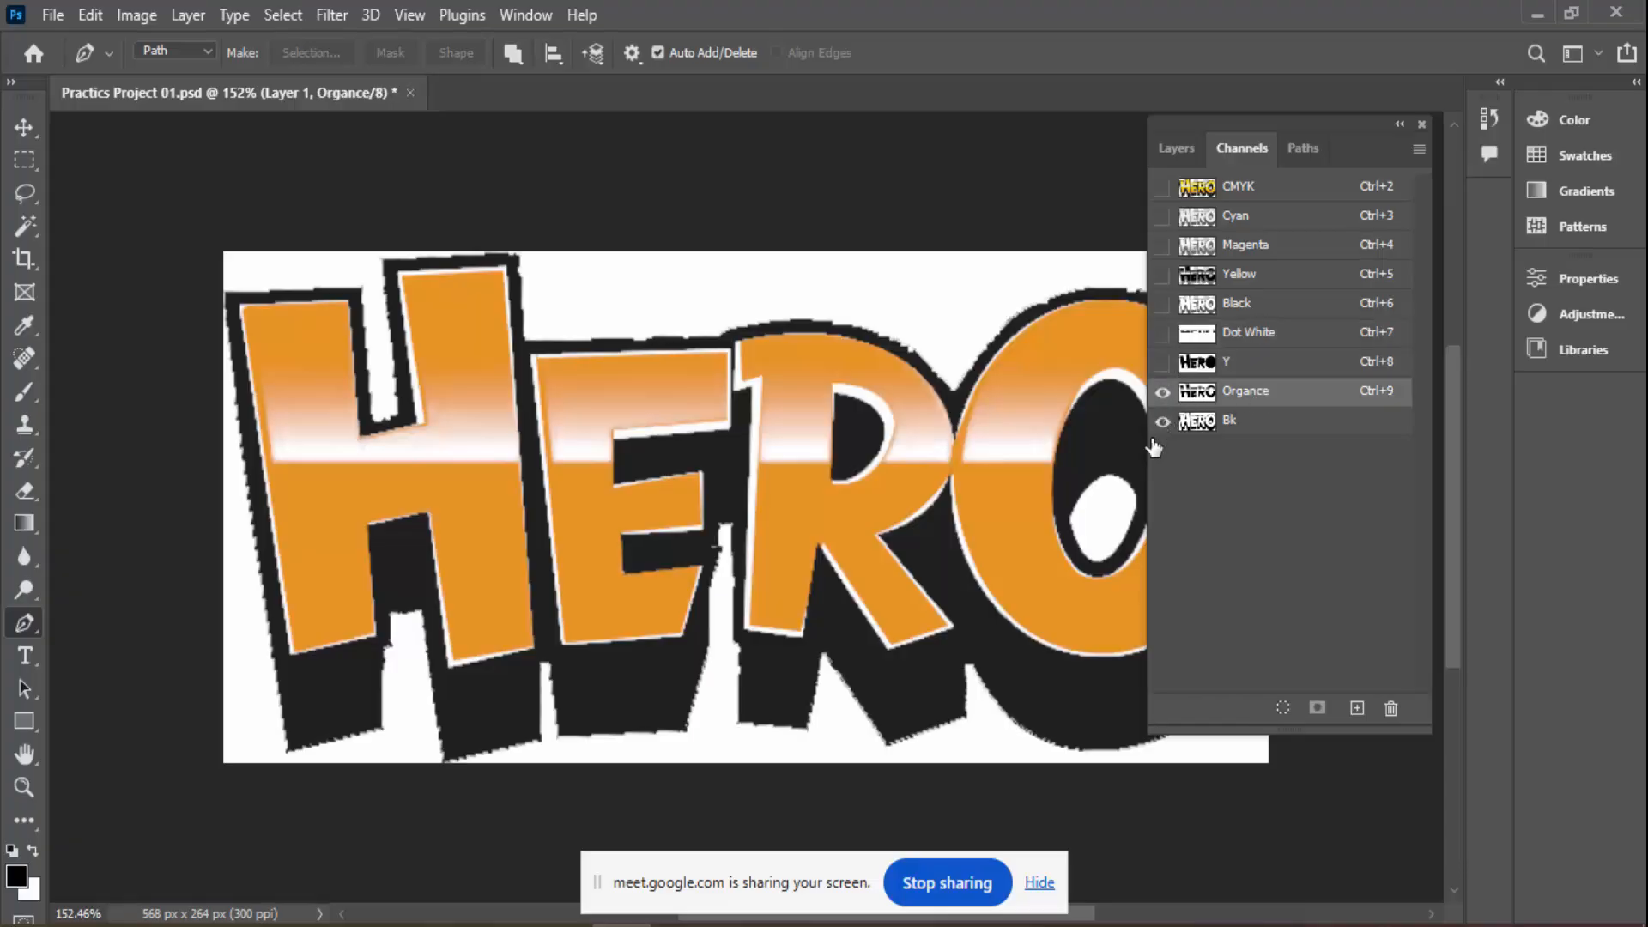
pyautogui.moveTo(1162, 362); pyautogui.dragTo(1164, 337)
pyautogui.click(1276, 196)
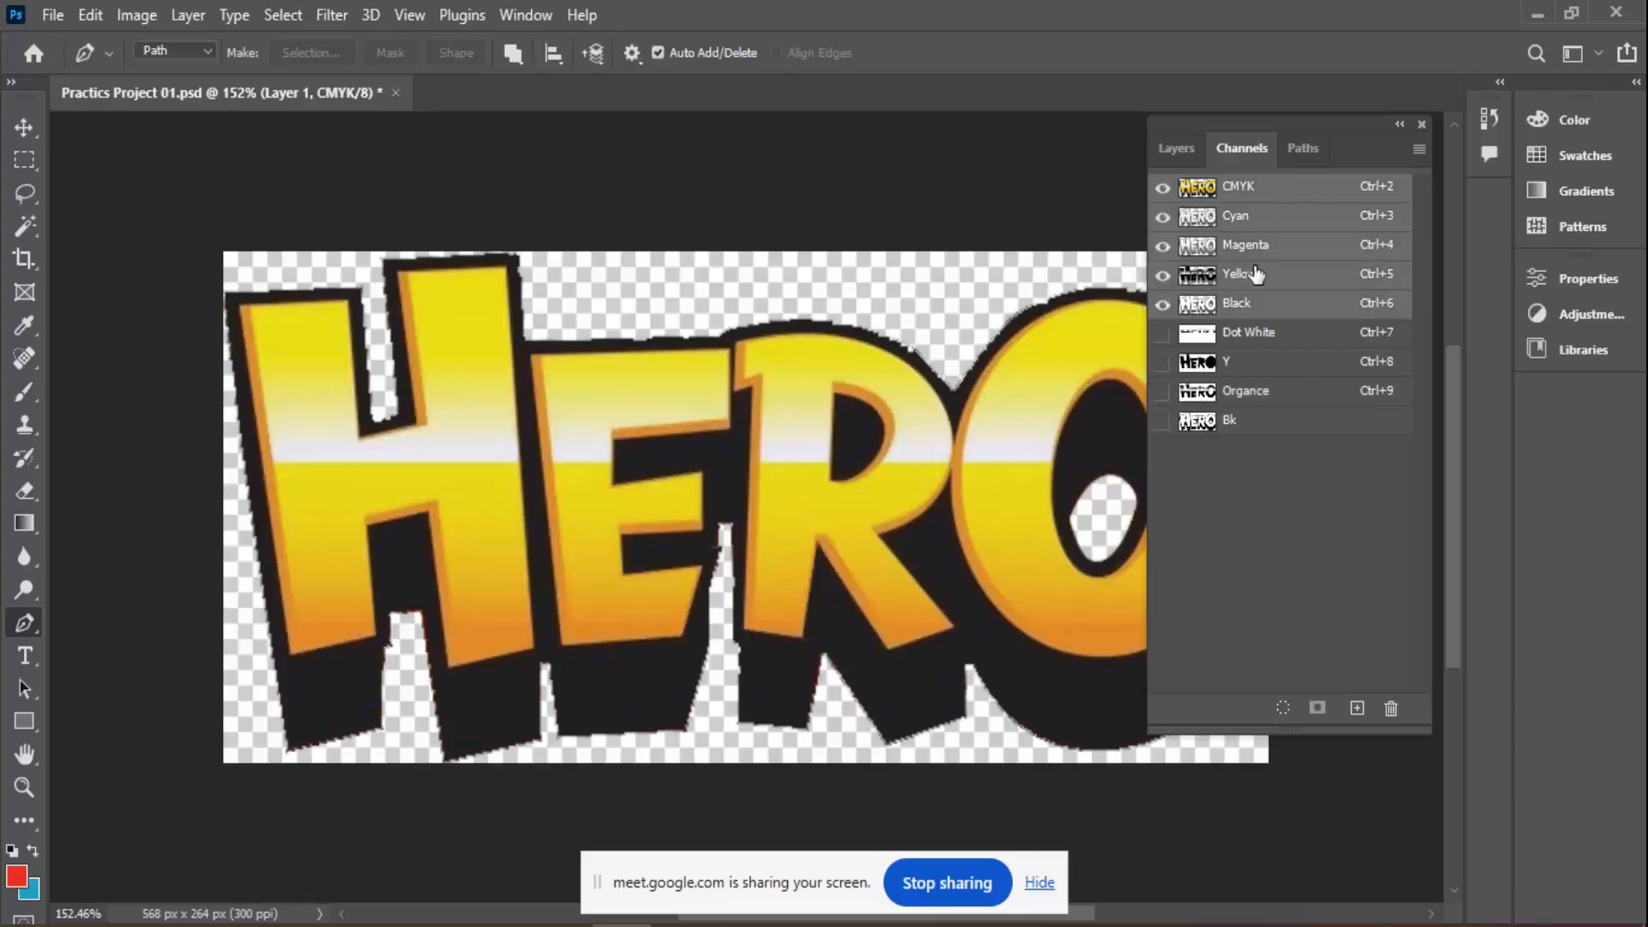
# Compare the Dot White channel with the CMYK composite by showing and hiding it over the artwork
pyautogui.click(1161, 348)
pyautogui.click(1162, 337)
pyautogui.click(1160, 340)
pyautogui.click(1160, 340)
pyautogui.click(1160, 342)
pyautogui.click(1160, 342)
# Compare the Y channel's coverage with the CMYK artwork by showing and hiding it repeatedly, ending on the composite alone
pyautogui.click(1162, 370)
pyautogui.click(1162, 372)
pyautogui.click(1162, 371)
pyautogui.click(1162, 371)
pyautogui.click(1162, 371)
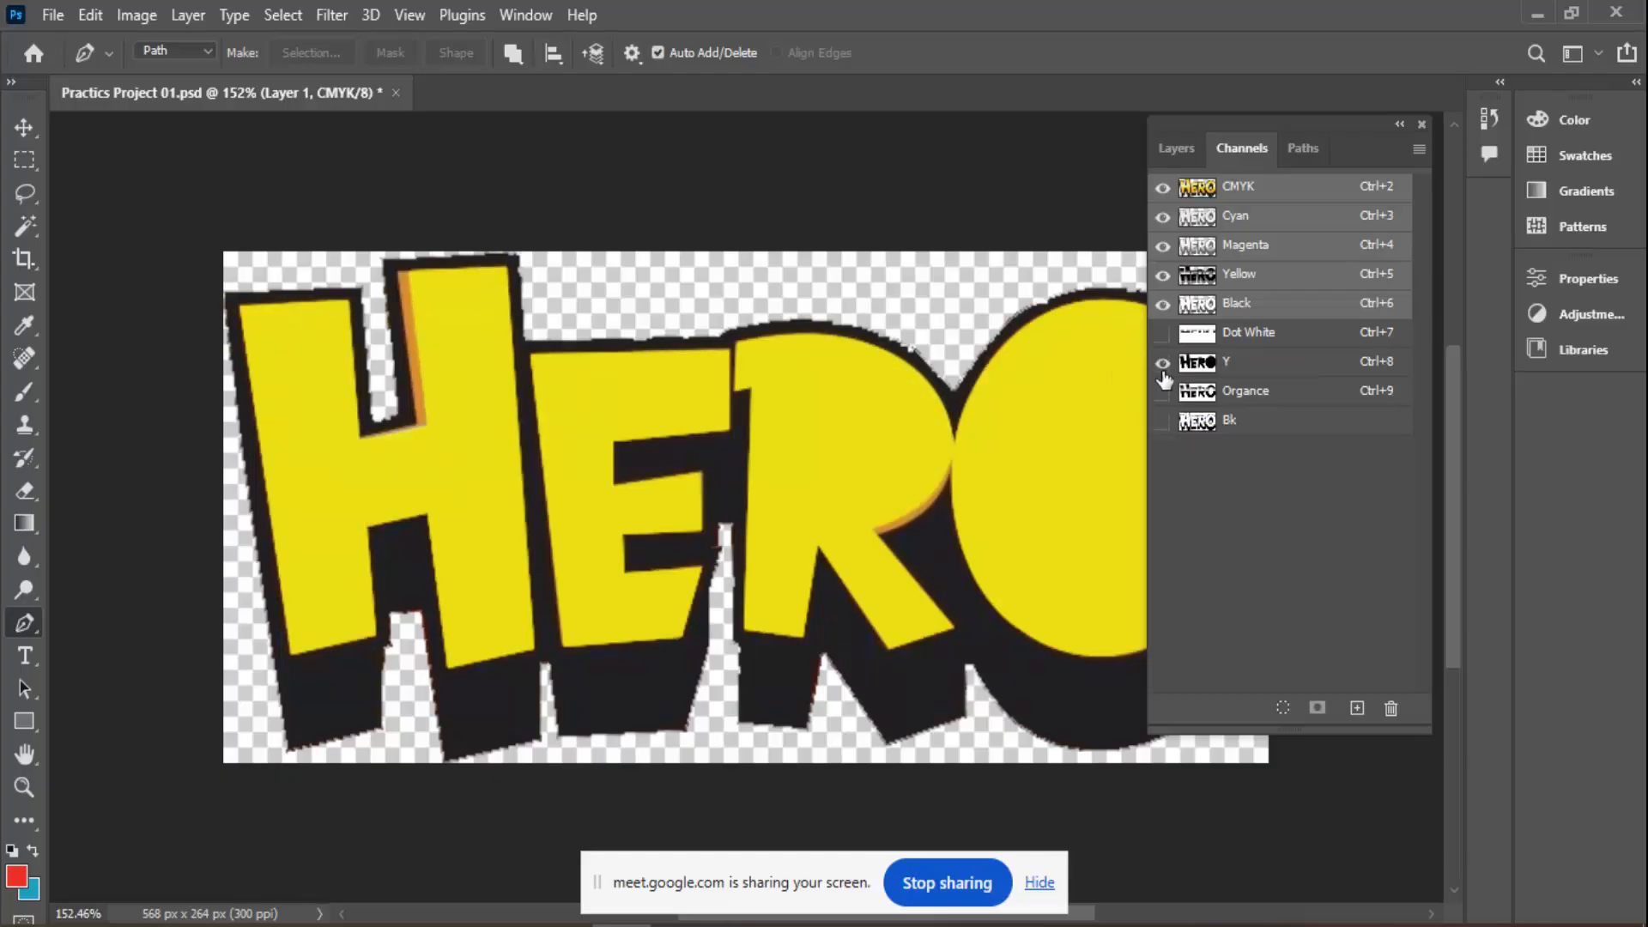
pyautogui.click(1162, 371)
pyautogui.click(1162, 371)
pyautogui.click(1162, 371)
pyautogui.click(1162, 371)
pyautogui.click(1162, 371)
pyautogui.click(1162, 371)
pyautogui.click(1162, 371)
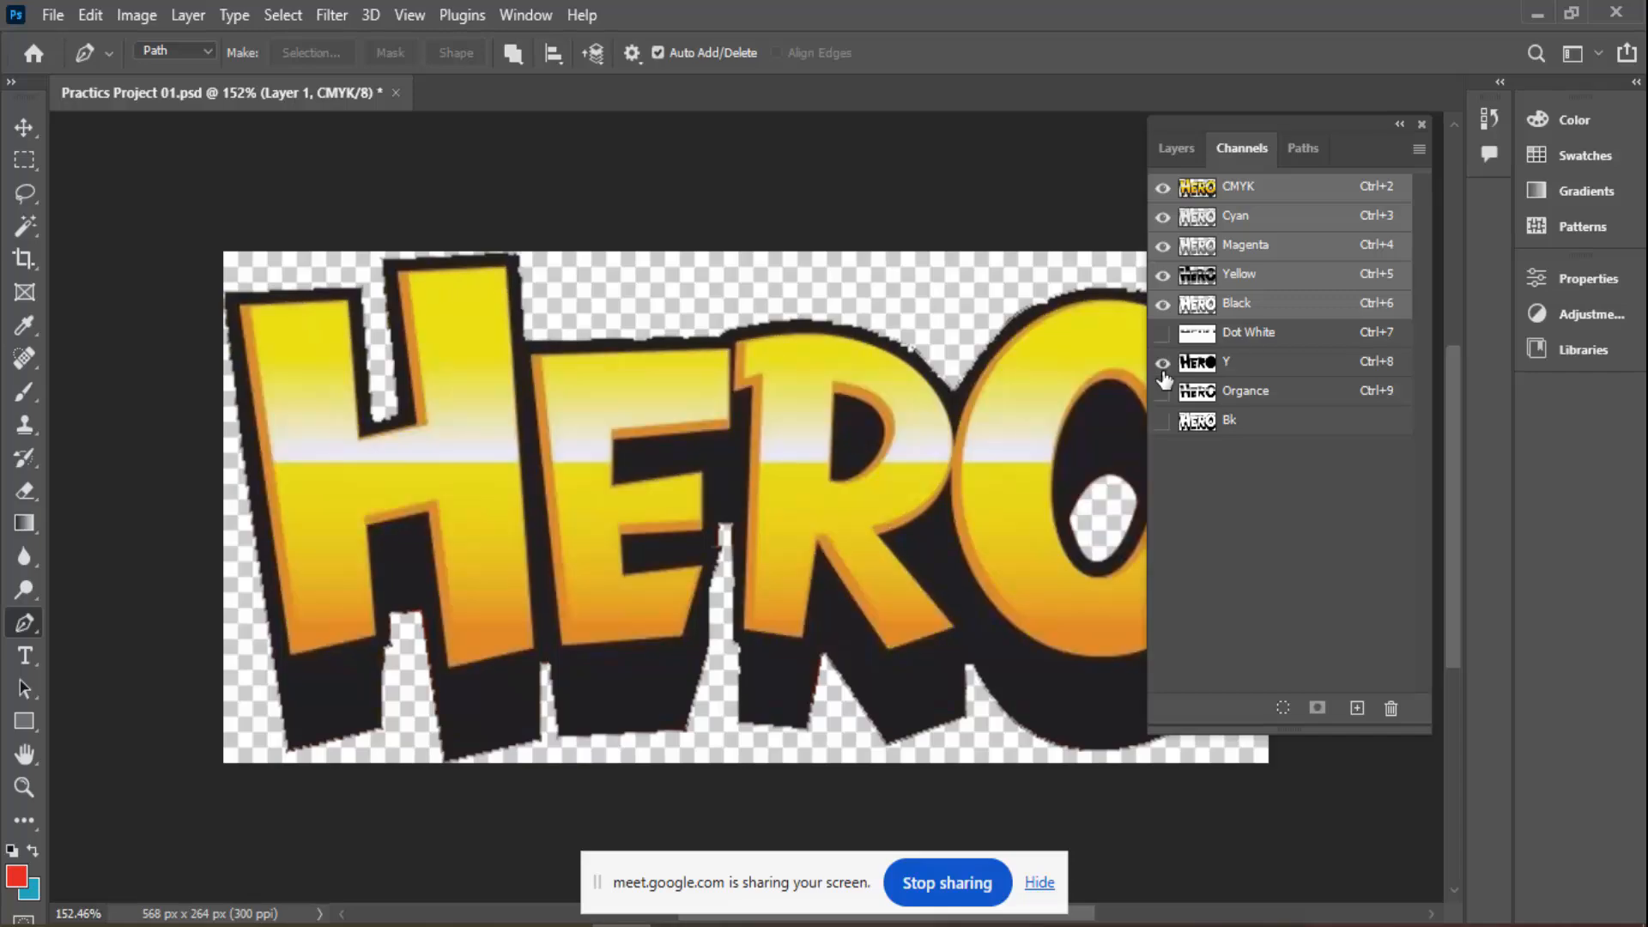
pyautogui.click(1162, 371)
pyautogui.click(1162, 371)
pyautogui.click(1163, 374)
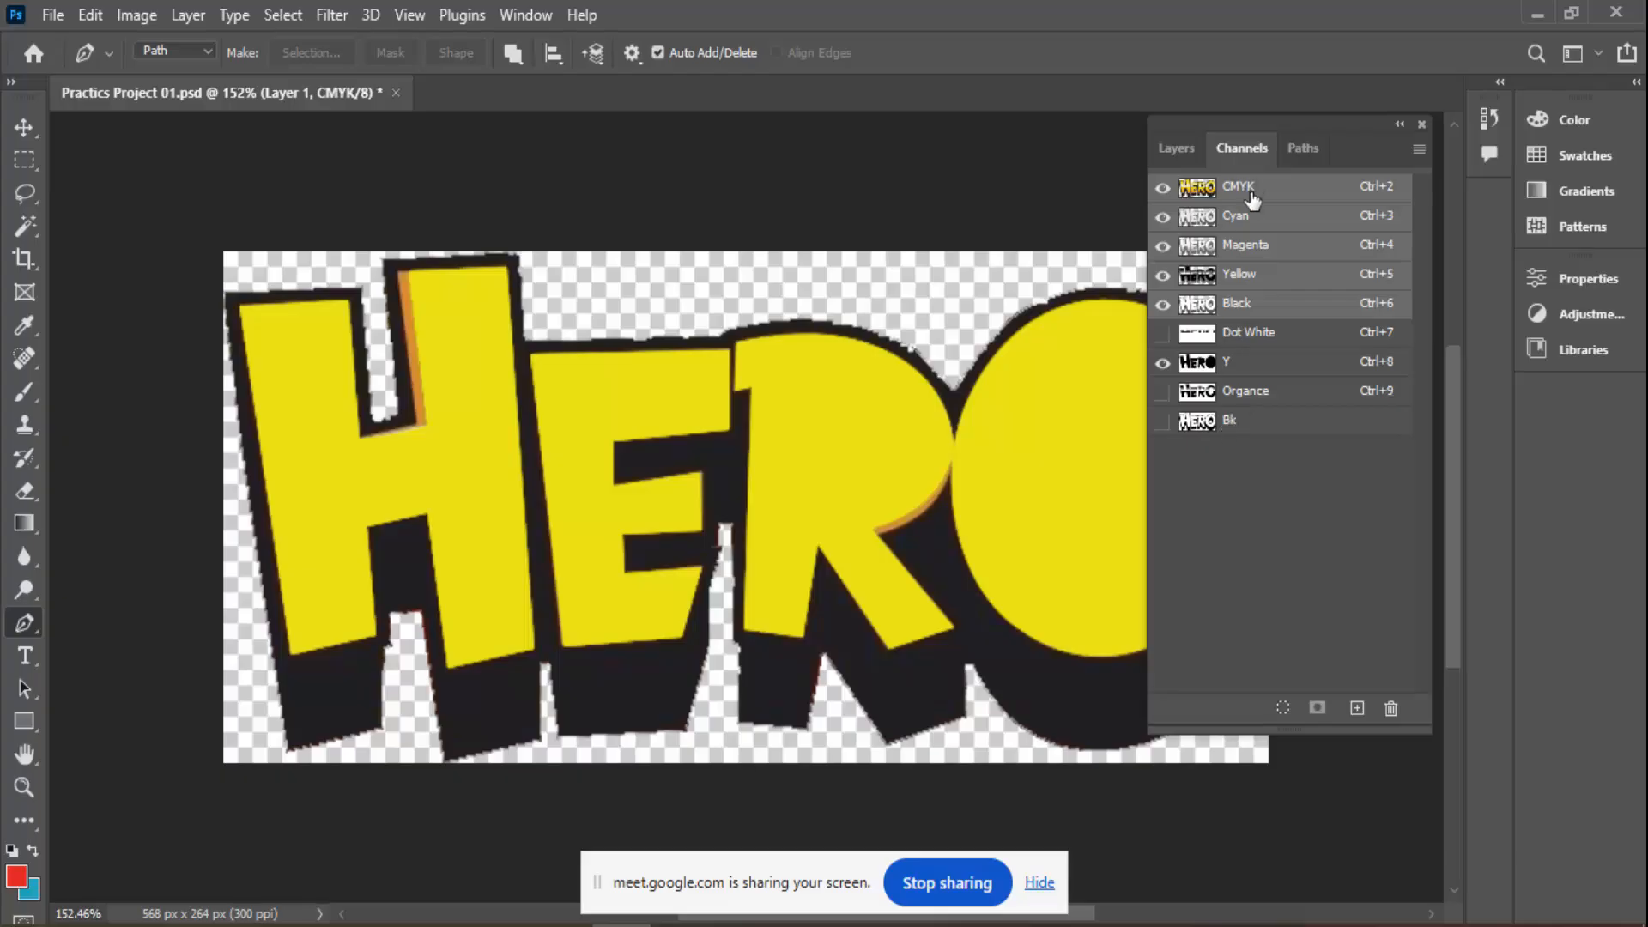
pyautogui.click(1253, 217)
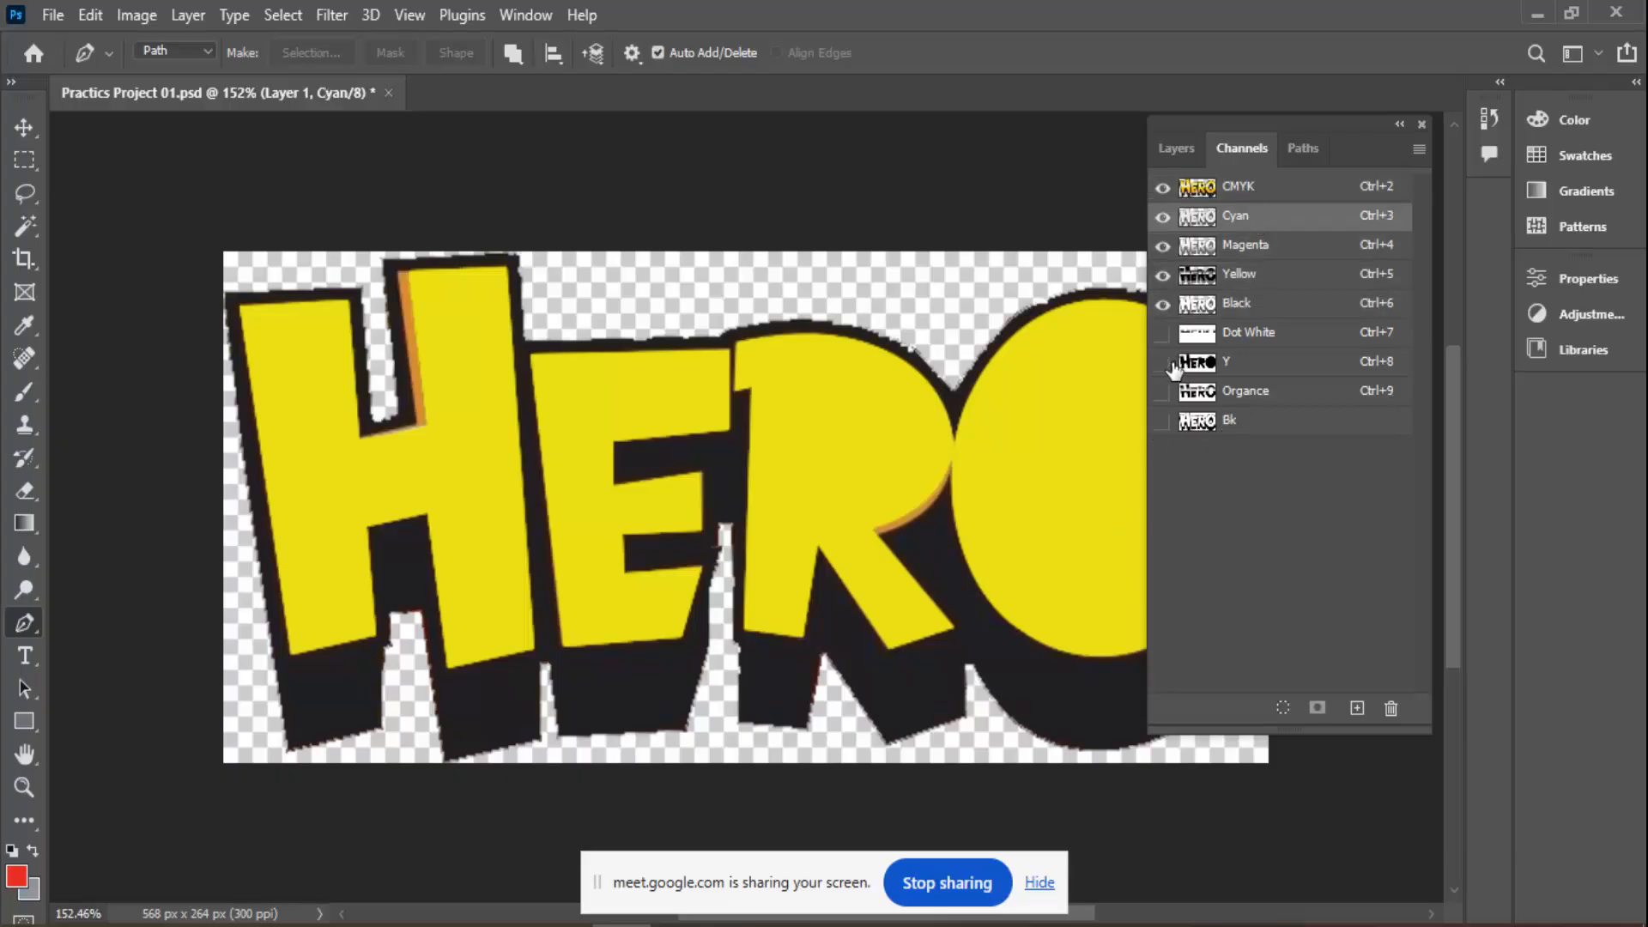
pyautogui.click(1166, 363)
pyautogui.click(1275, 188)
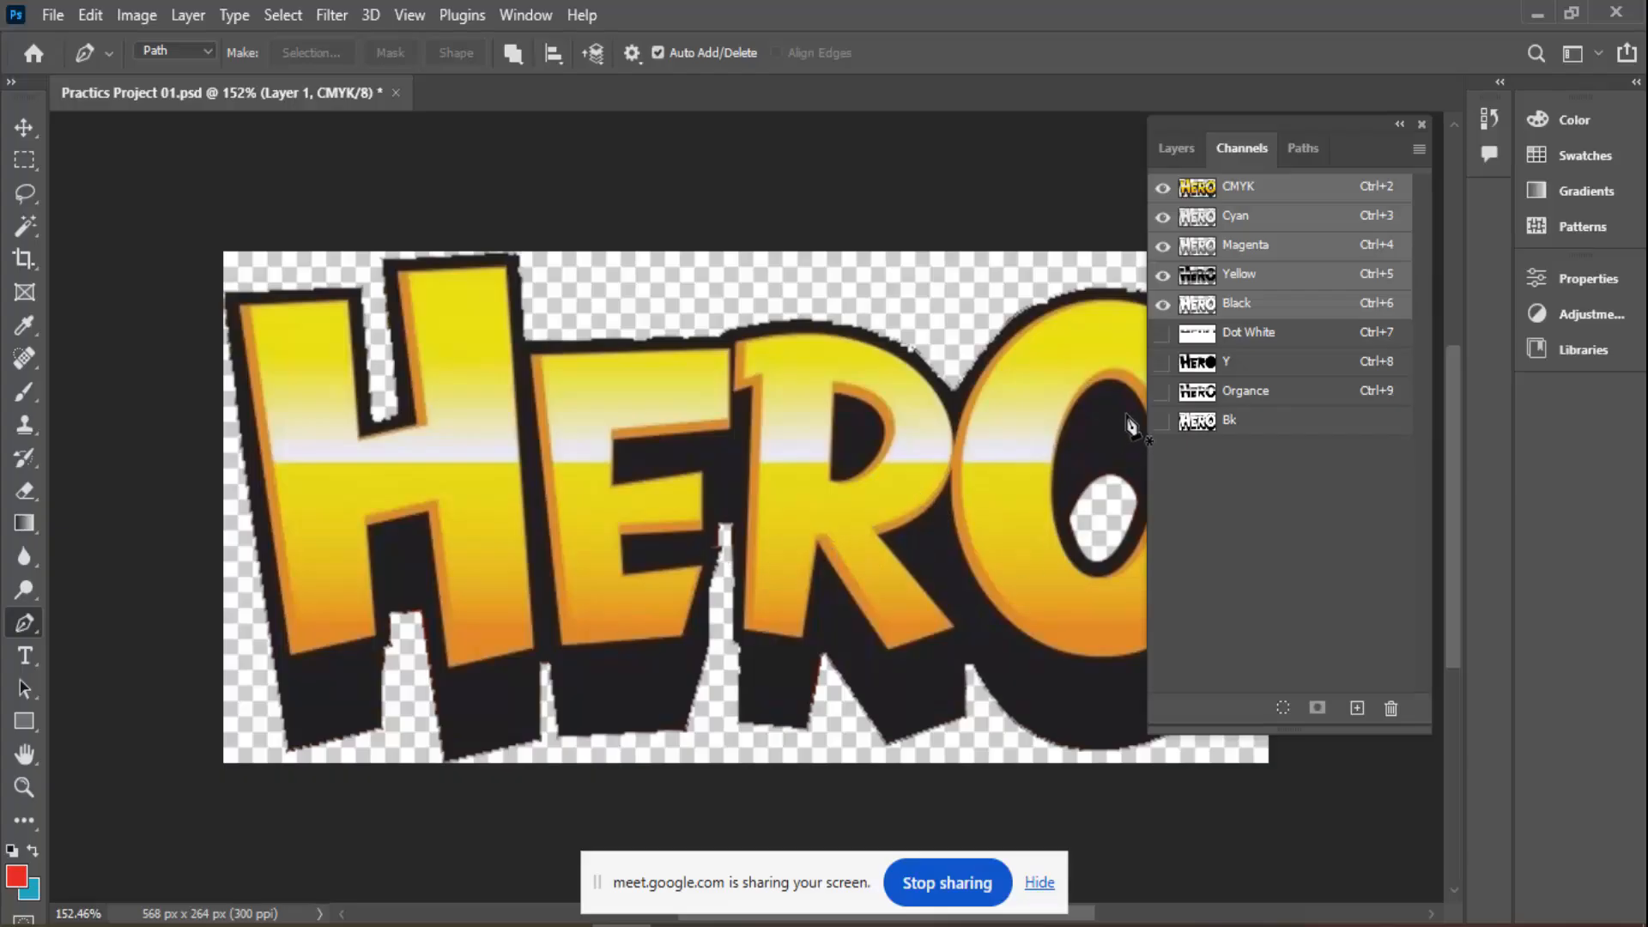
# Compare the Organce channel with the CMYK artwork, alone and together with the Y channel
pyautogui.click(1162, 392)
pyautogui.click(1163, 392)
pyautogui.click(1163, 392)
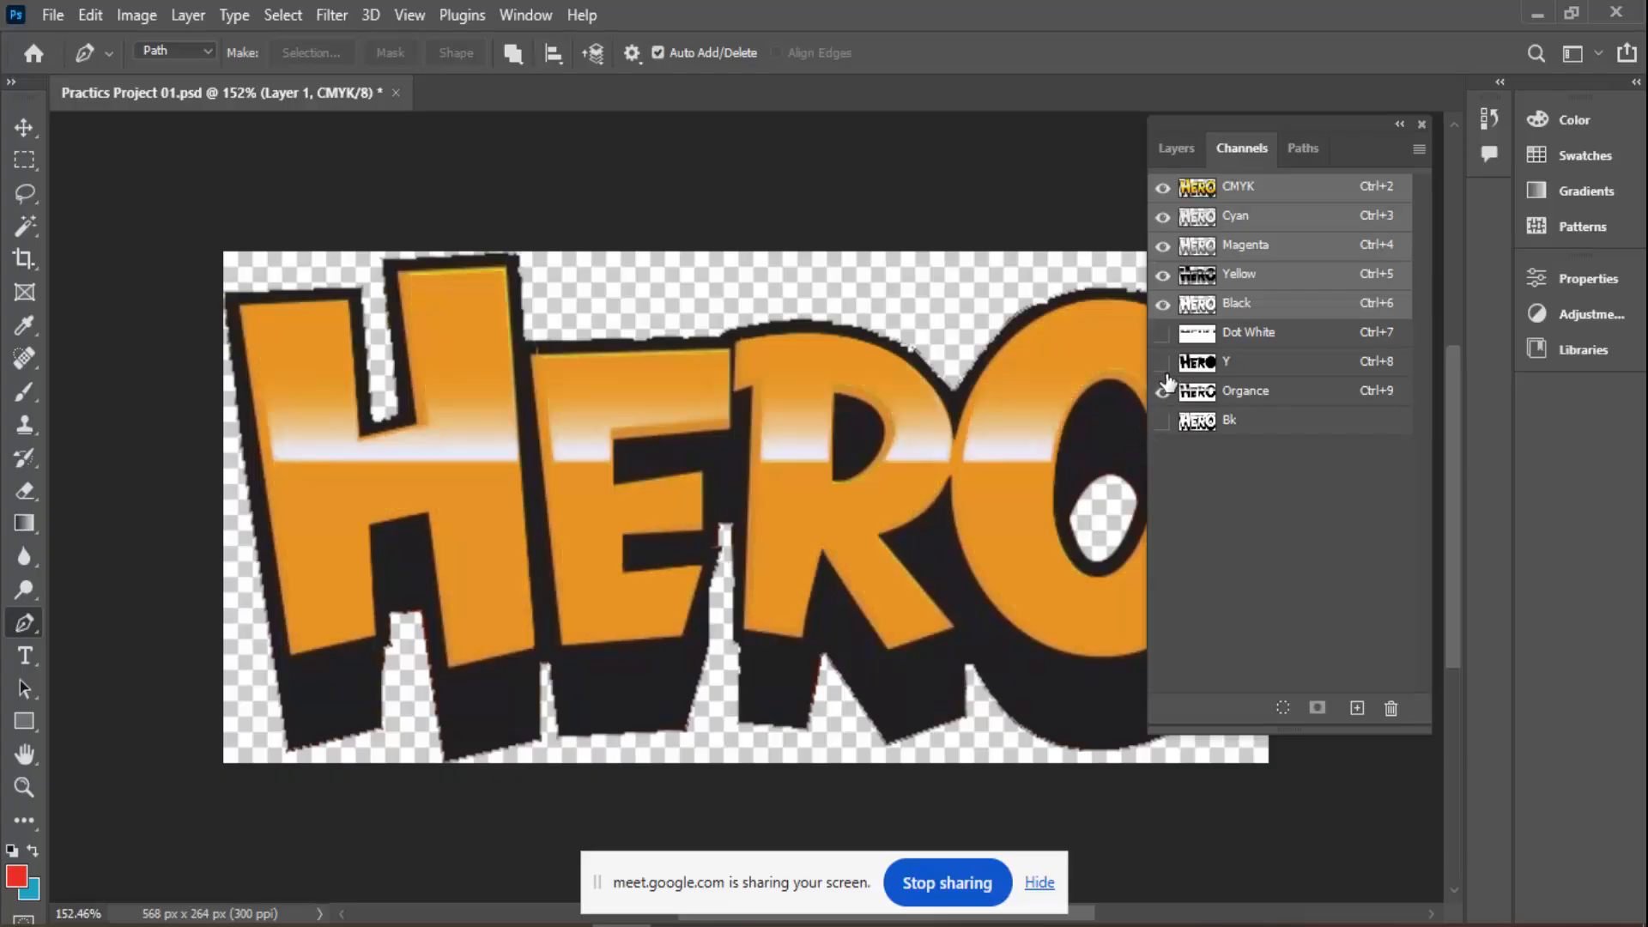
pyautogui.click(1163, 363)
pyautogui.click(1163, 369)
pyautogui.click(1163, 369)
pyautogui.click(1163, 369)
pyautogui.click(1163, 369)
pyautogui.click(1162, 397)
# Check the Y channel against the composite again with Organce hidden, leaving Y hidden
pyautogui.click(1162, 367)
pyautogui.click(1162, 367)
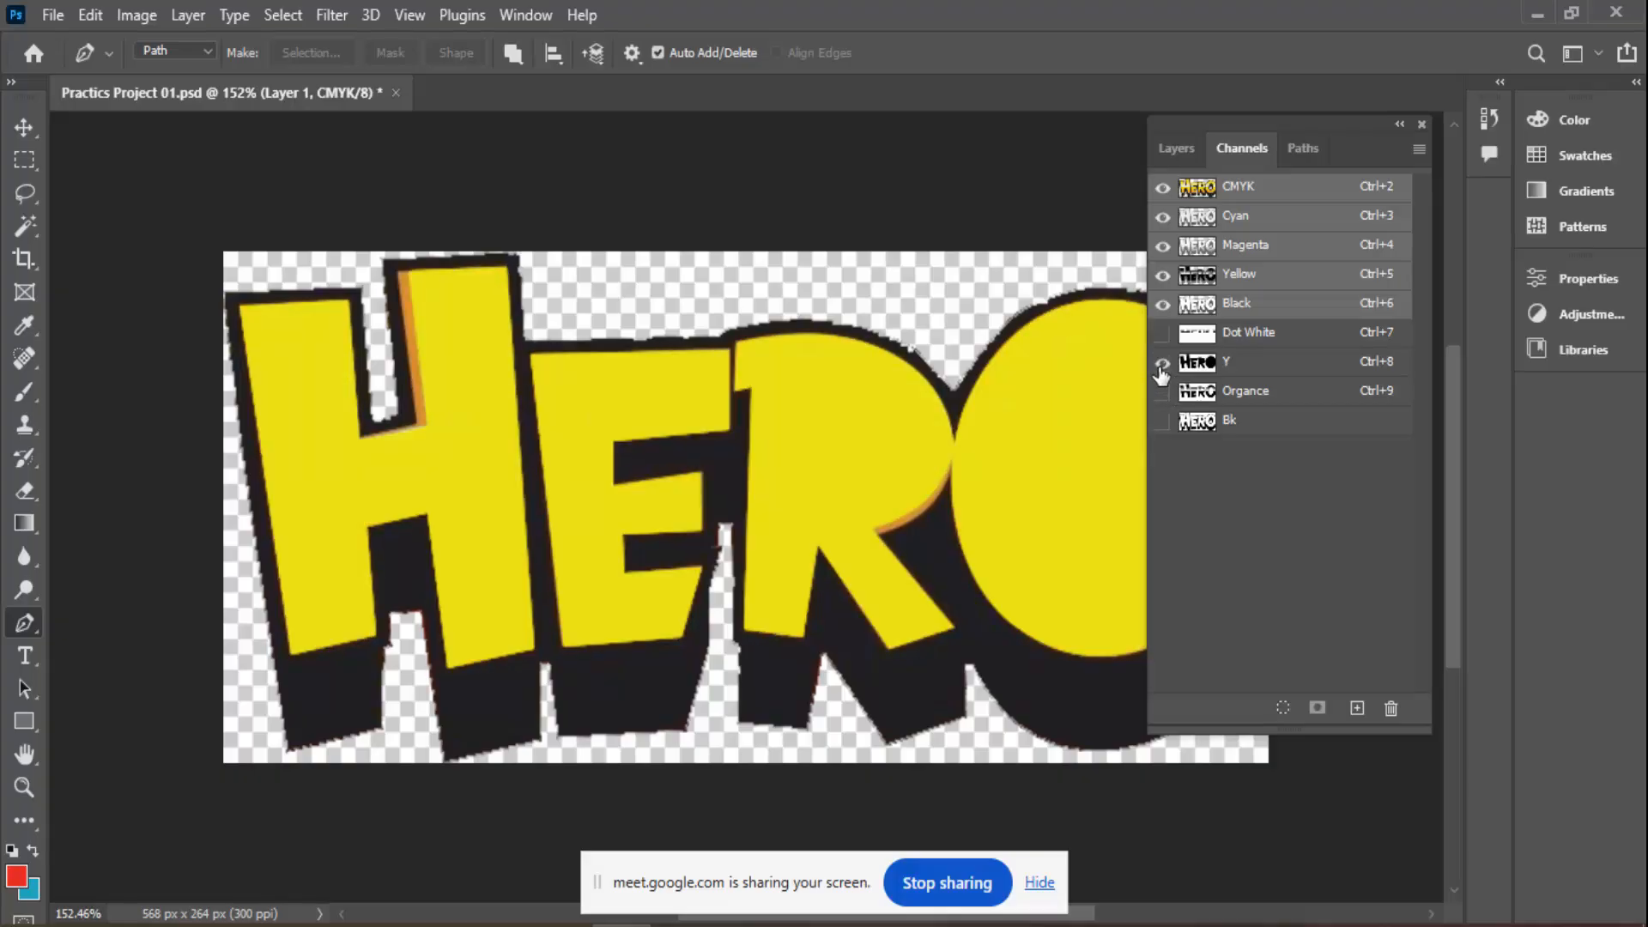
pyautogui.click(1162, 367)
pyautogui.click(1162, 367)
pyautogui.click(1162, 367)
pyautogui.click(1162, 367)
pyautogui.click(1162, 367)
pyautogui.click(1162, 368)
pyautogui.click(1162, 367)
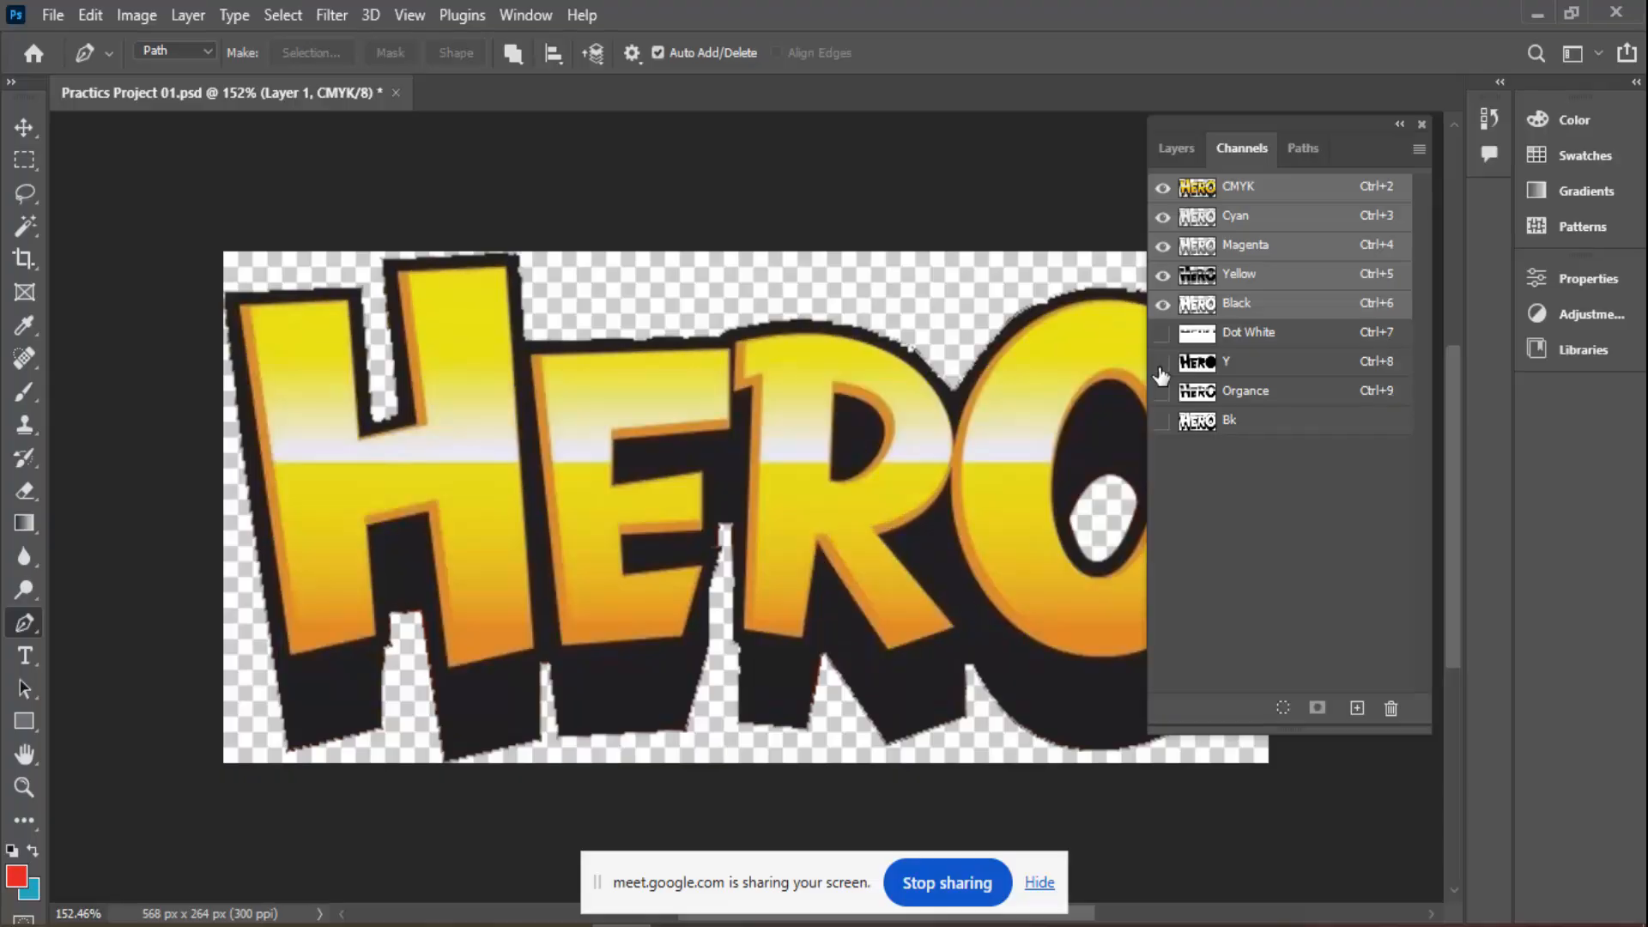
# Compare the Y channel's coverage with the CMYK artwork by showing and hiding it over the composite several times
pyautogui.click(1162, 367)
pyautogui.click(1162, 367)
pyautogui.click(1162, 367)
pyautogui.click(1162, 367)
pyautogui.click(1162, 367)
pyautogui.click(1162, 367)
pyautogui.click(1162, 369)
pyautogui.click(1162, 369)
pyautogui.click(1162, 369)
pyautogui.click(1162, 369)
pyautogui.click(1162, 368)
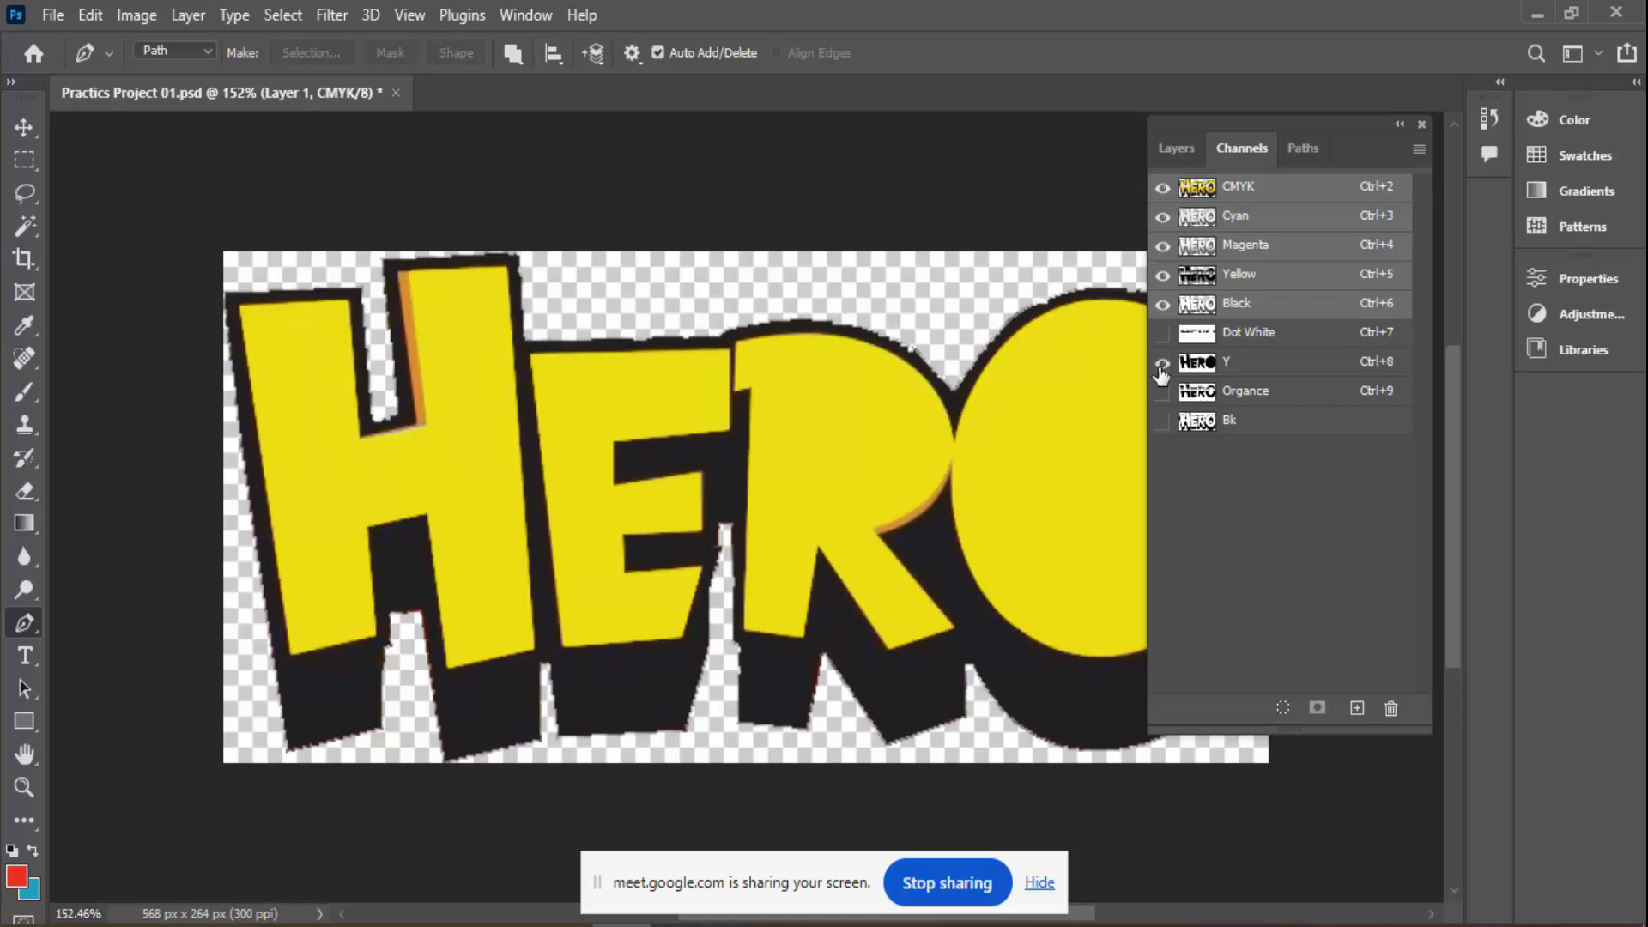
pyautogui.click(1162, 367)
pyautogui.click(1162, 367)
pyautogui.click(1162, 368)
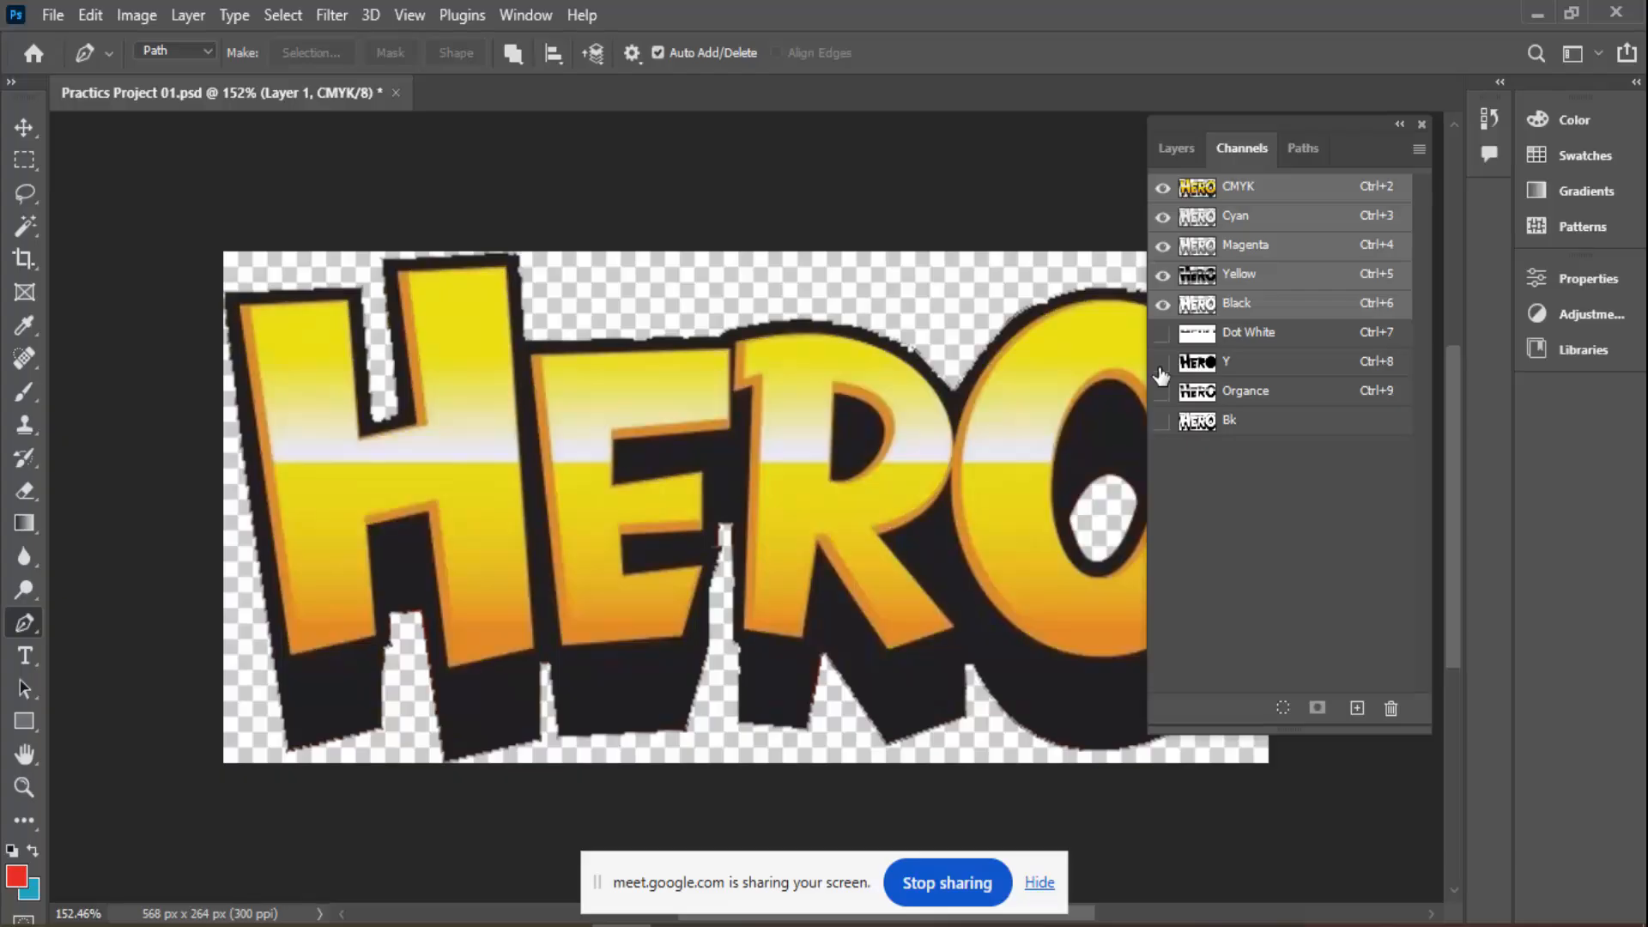
# Show the Y channel over the composite and compare it with the Organce channel by showing and hiding Organce
pyautogui.click(1162, 368)
pyautogui.click(1162, 364)
pyautogui.click(1160, 400)
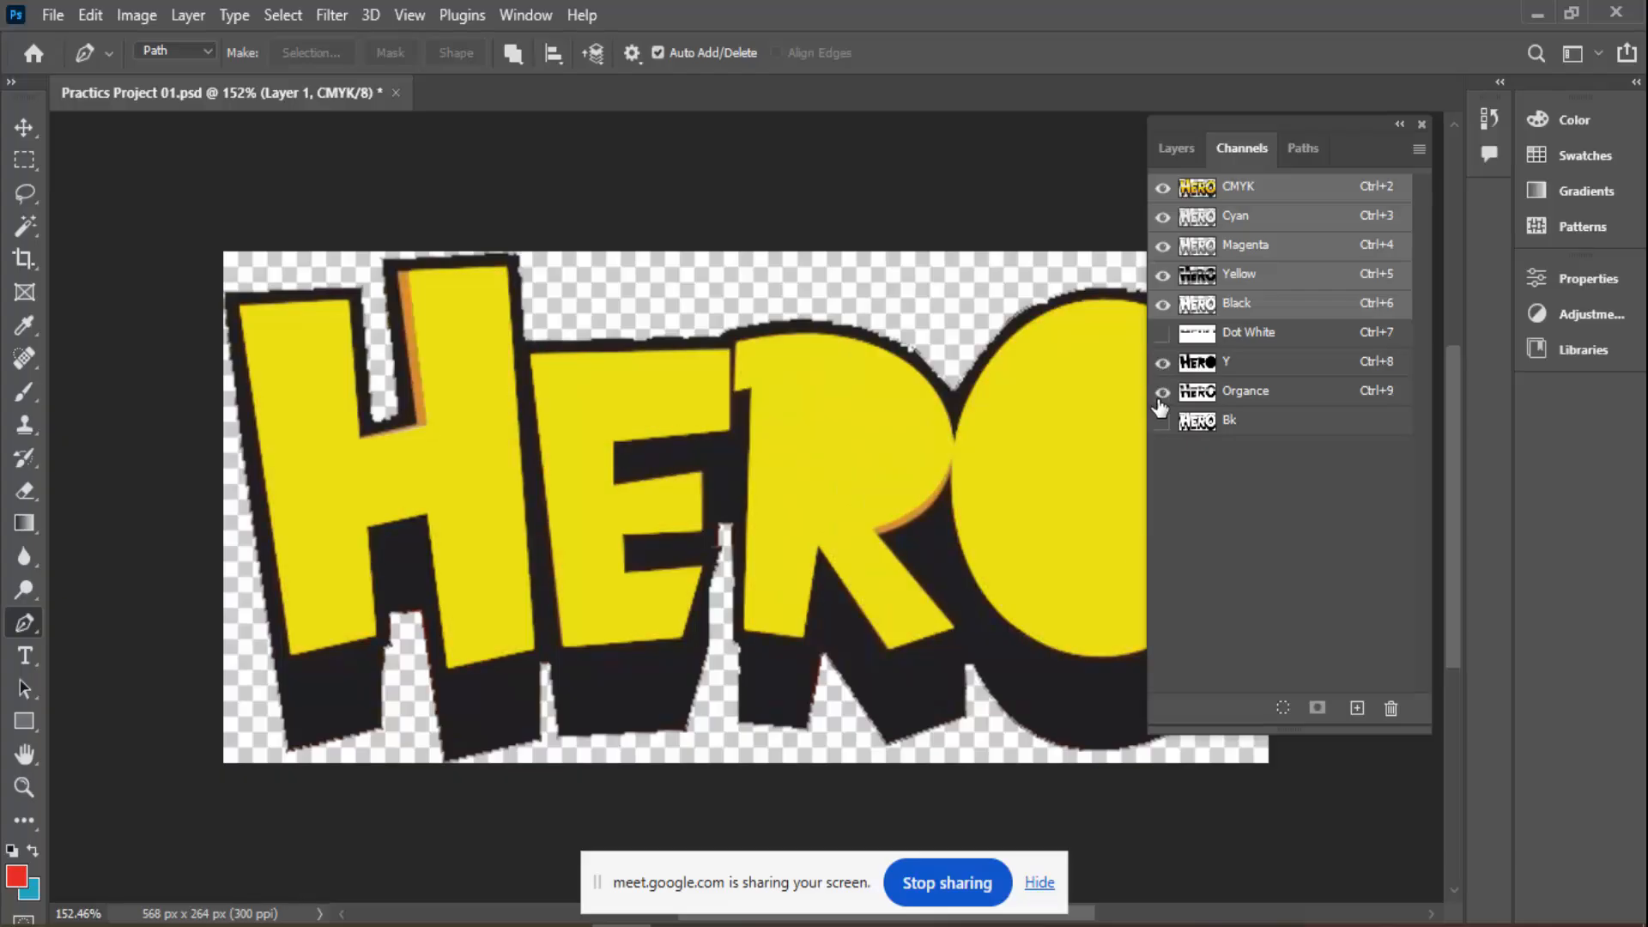
pyautogui.click(1160, 400)
pyautogui.click(1160, 400)
pyautogui.click(1160, 400)
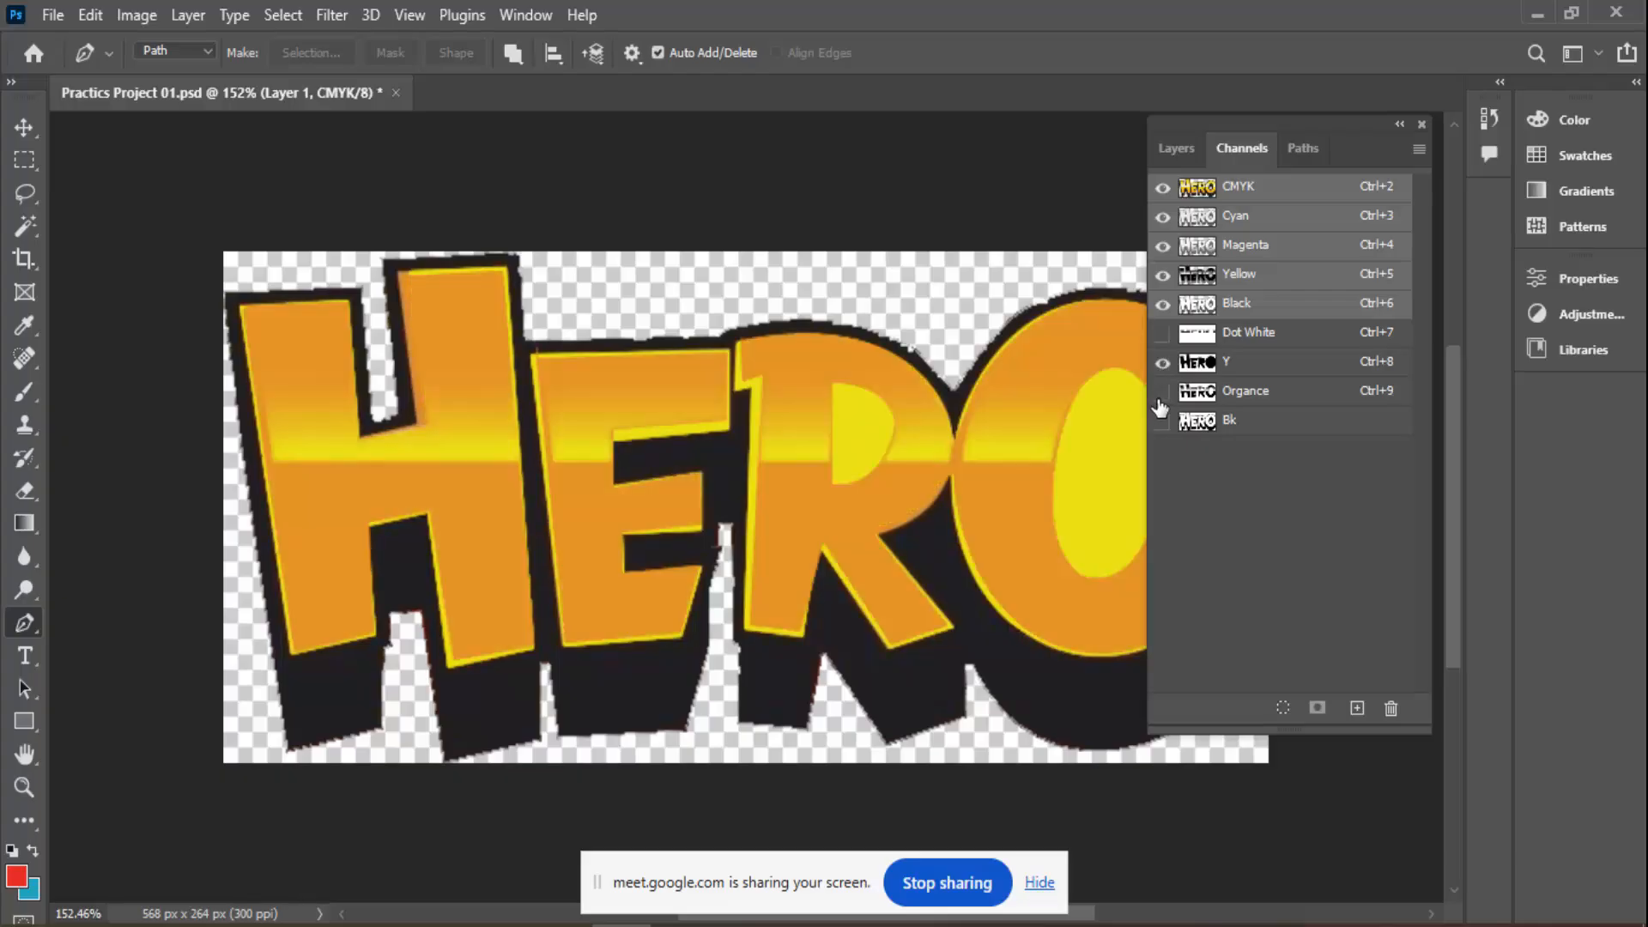
pyautogui.click(1159, 400)
pyautogui.click(1159, 400)
# Inspect the Dot White channel on its own twice, returning to the full CMYK composite each time
pyautogui.click(1254, 333)
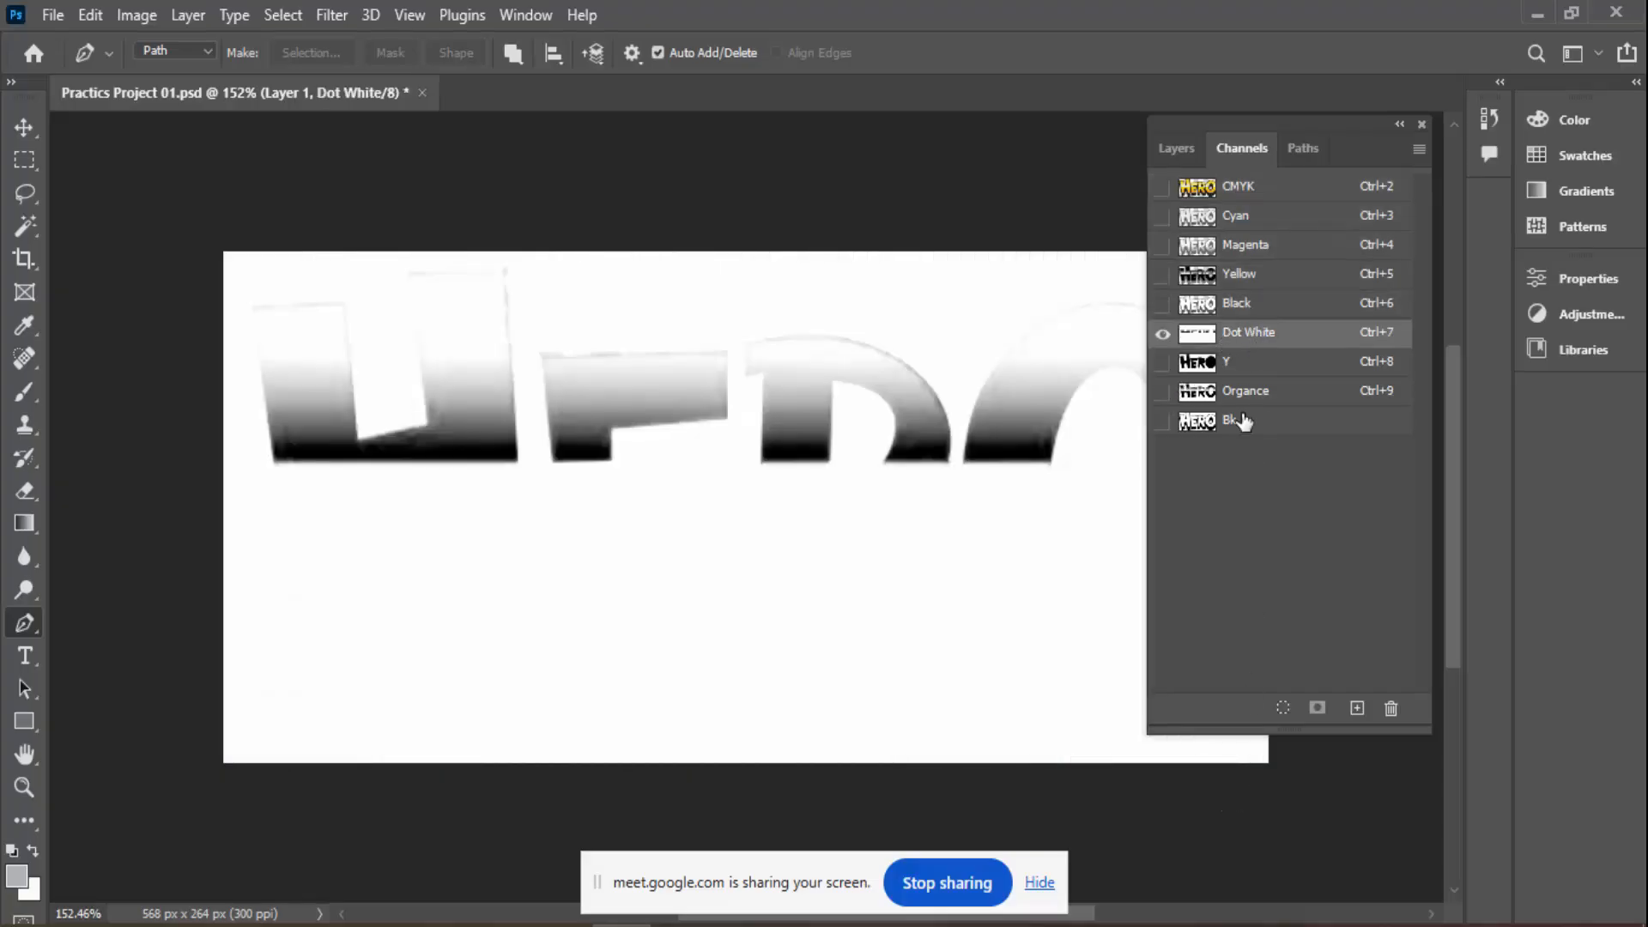
pyautogui.click(1246, 189)
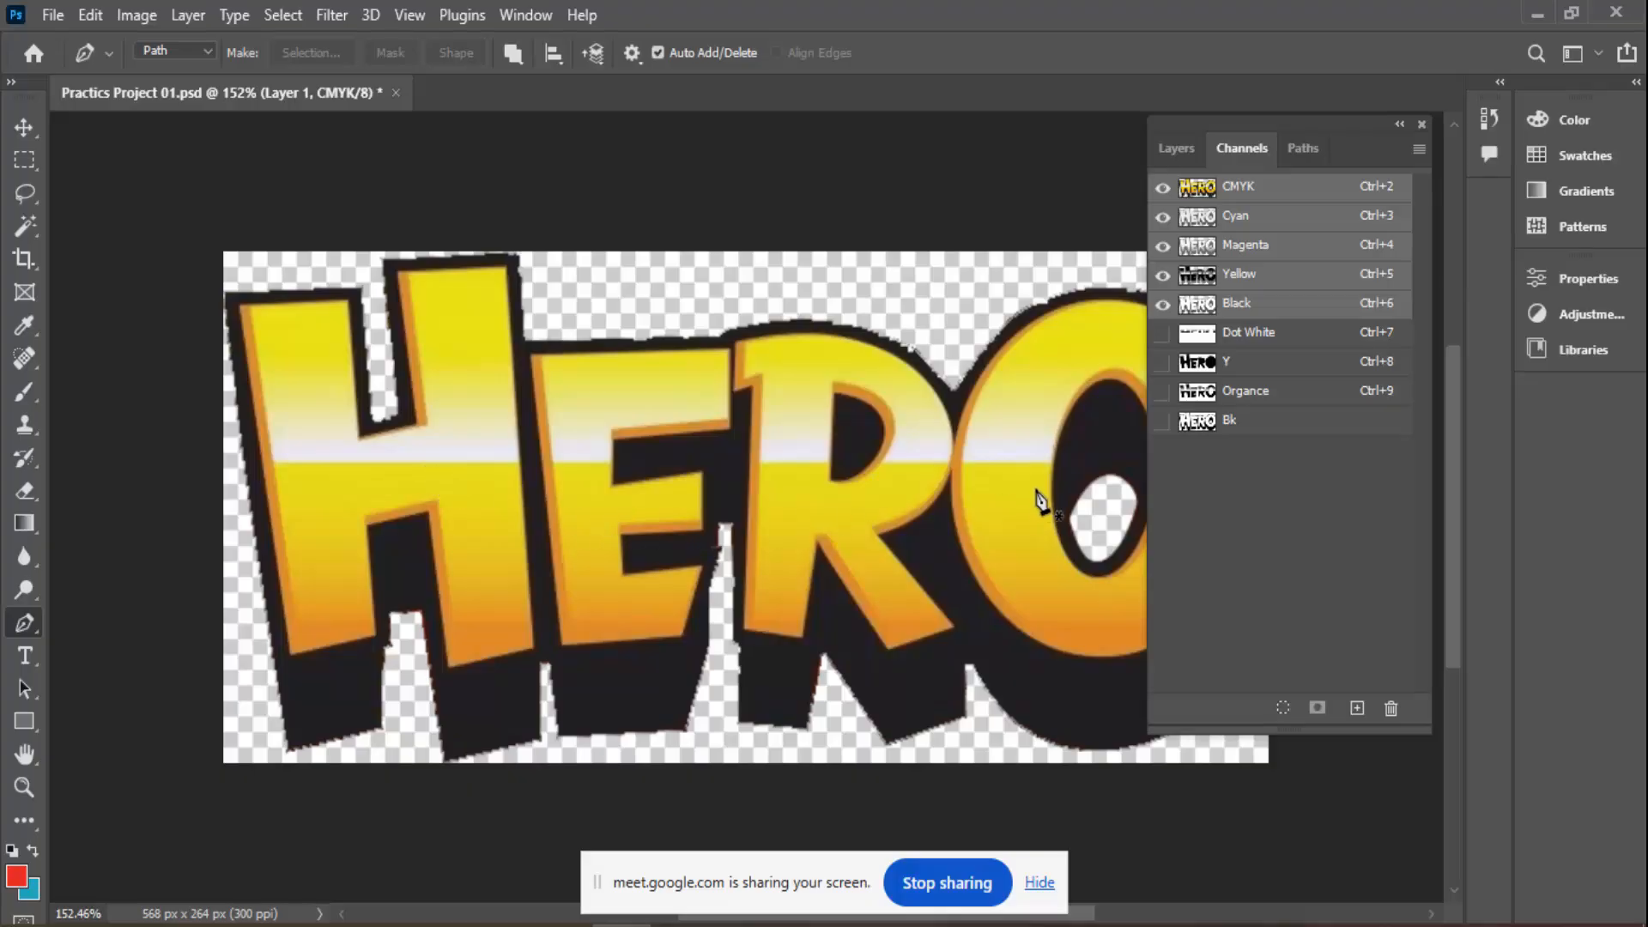
pyautogui.scroll(1, 1060, 451)
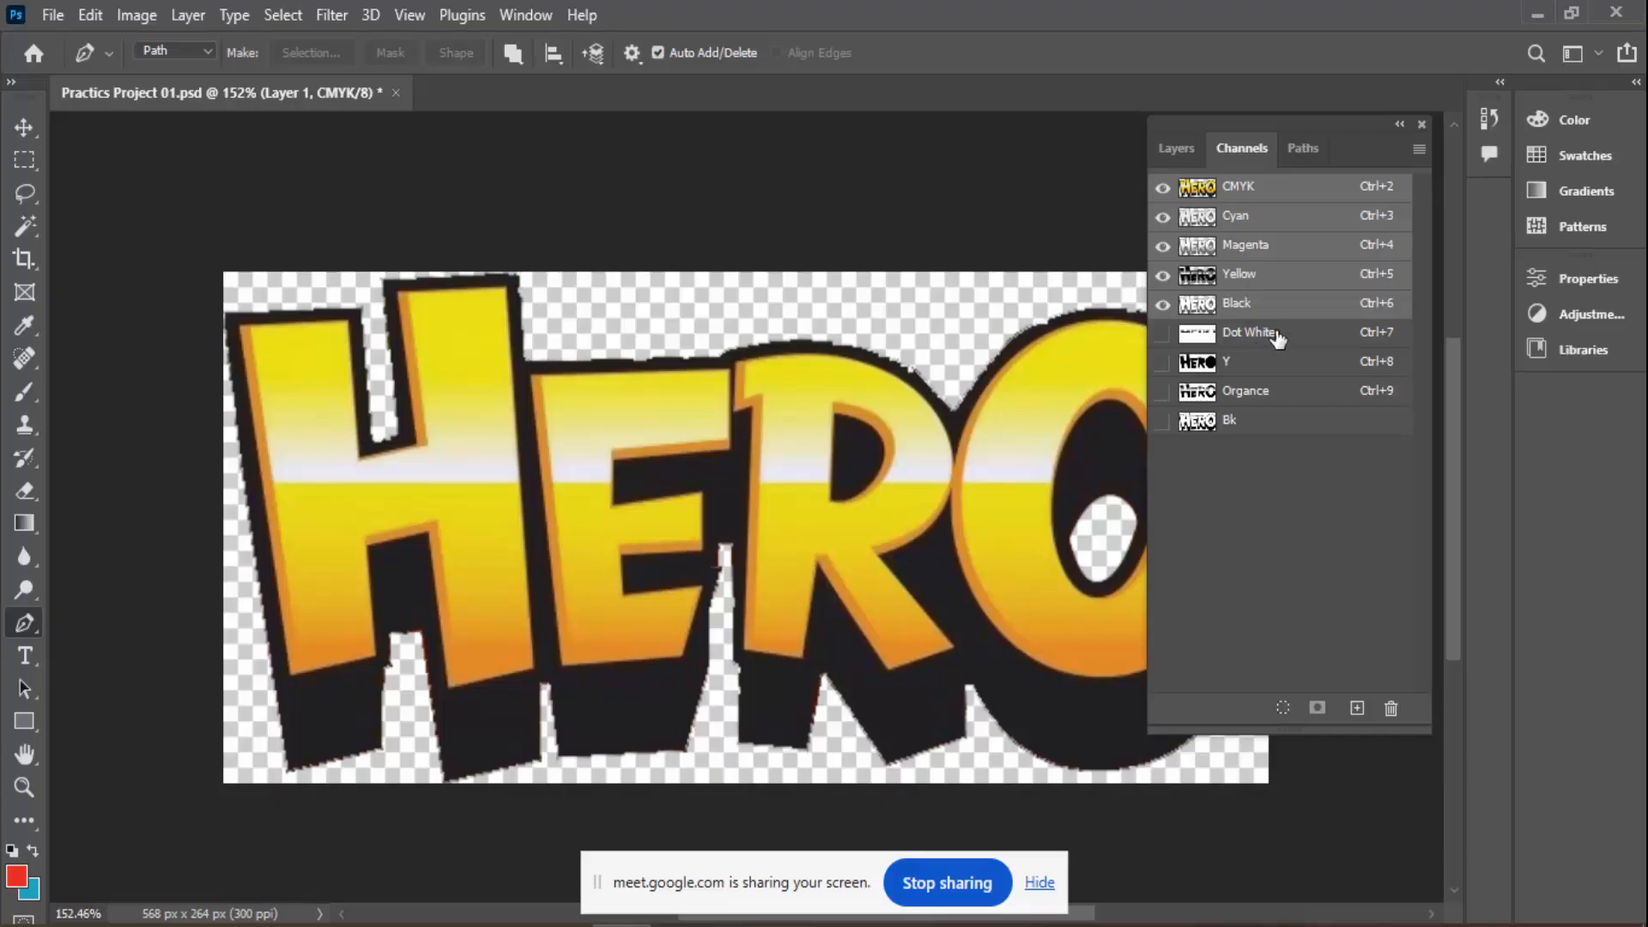
pyautogui.click(1276, 342)
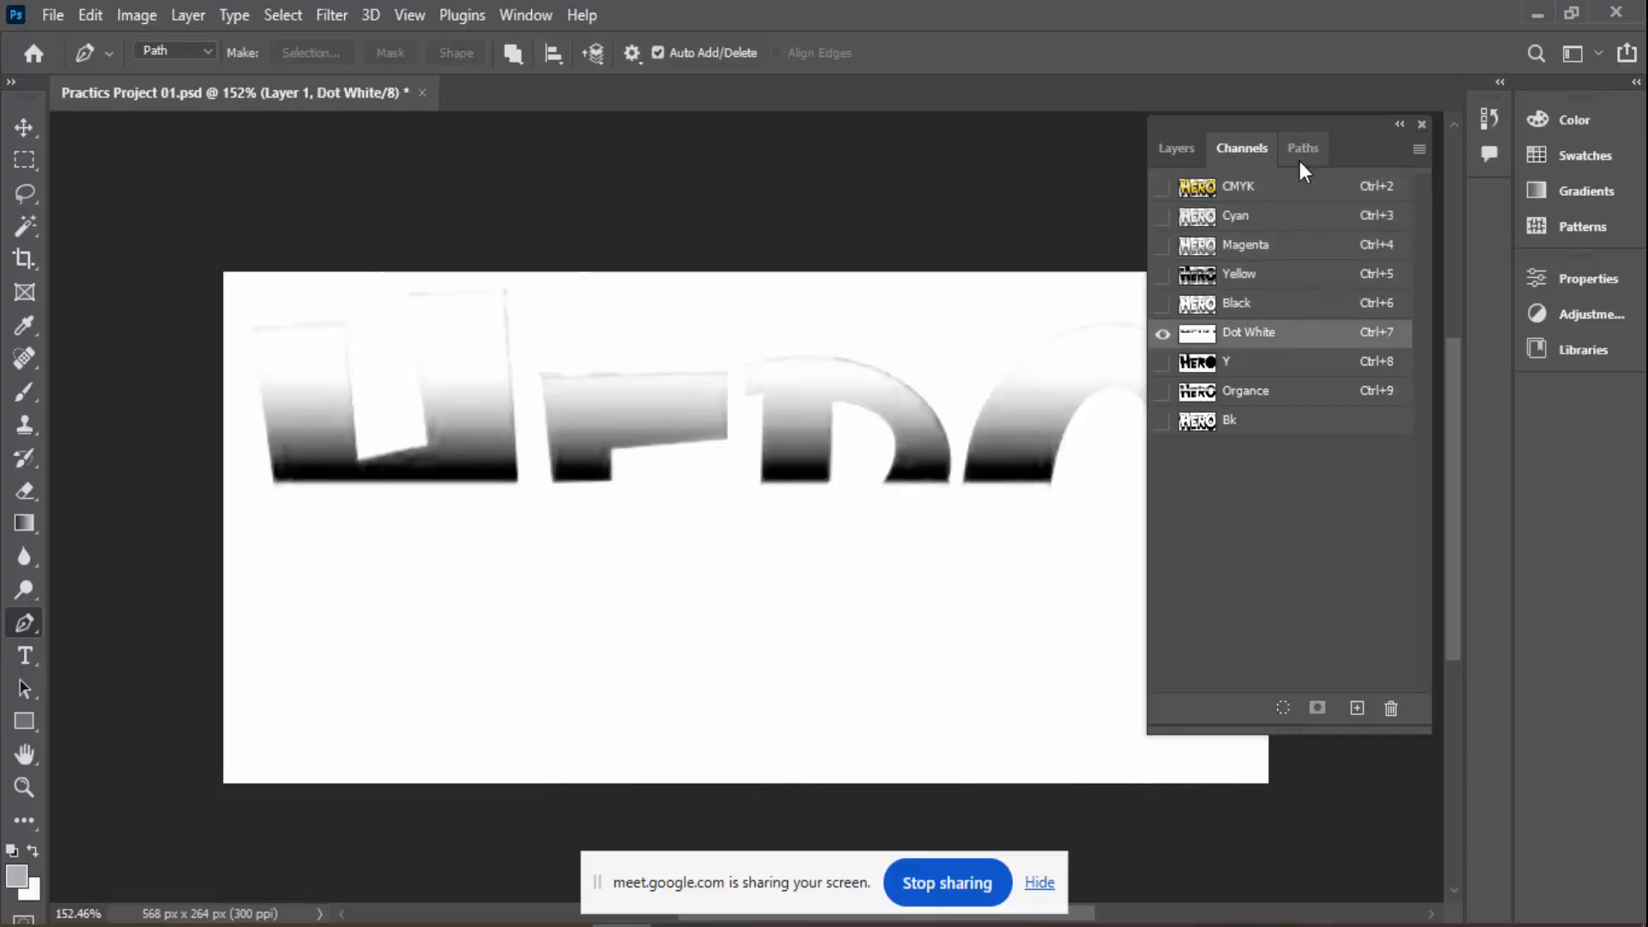
pyautogui.click(1279, 190)
pyautogui.scroll(-3, 601, 583)
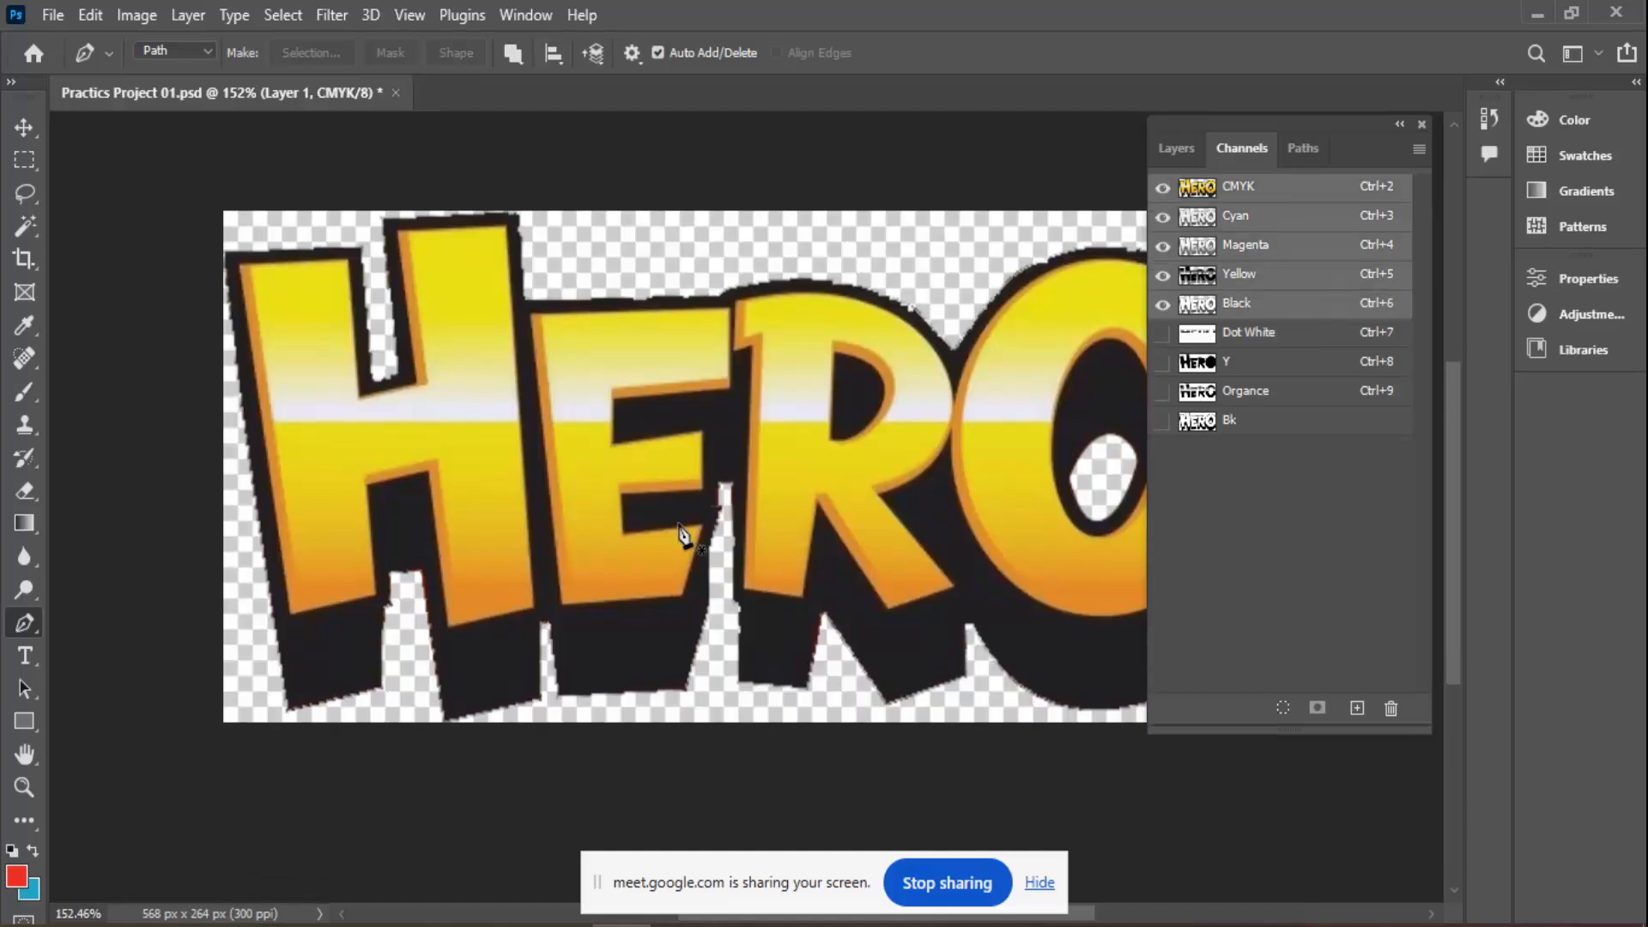
# Close Practics Project 01.psd without saving its changes
pyautogui.scroll(3, 703, 528)
pyautogui.click(395, 92)
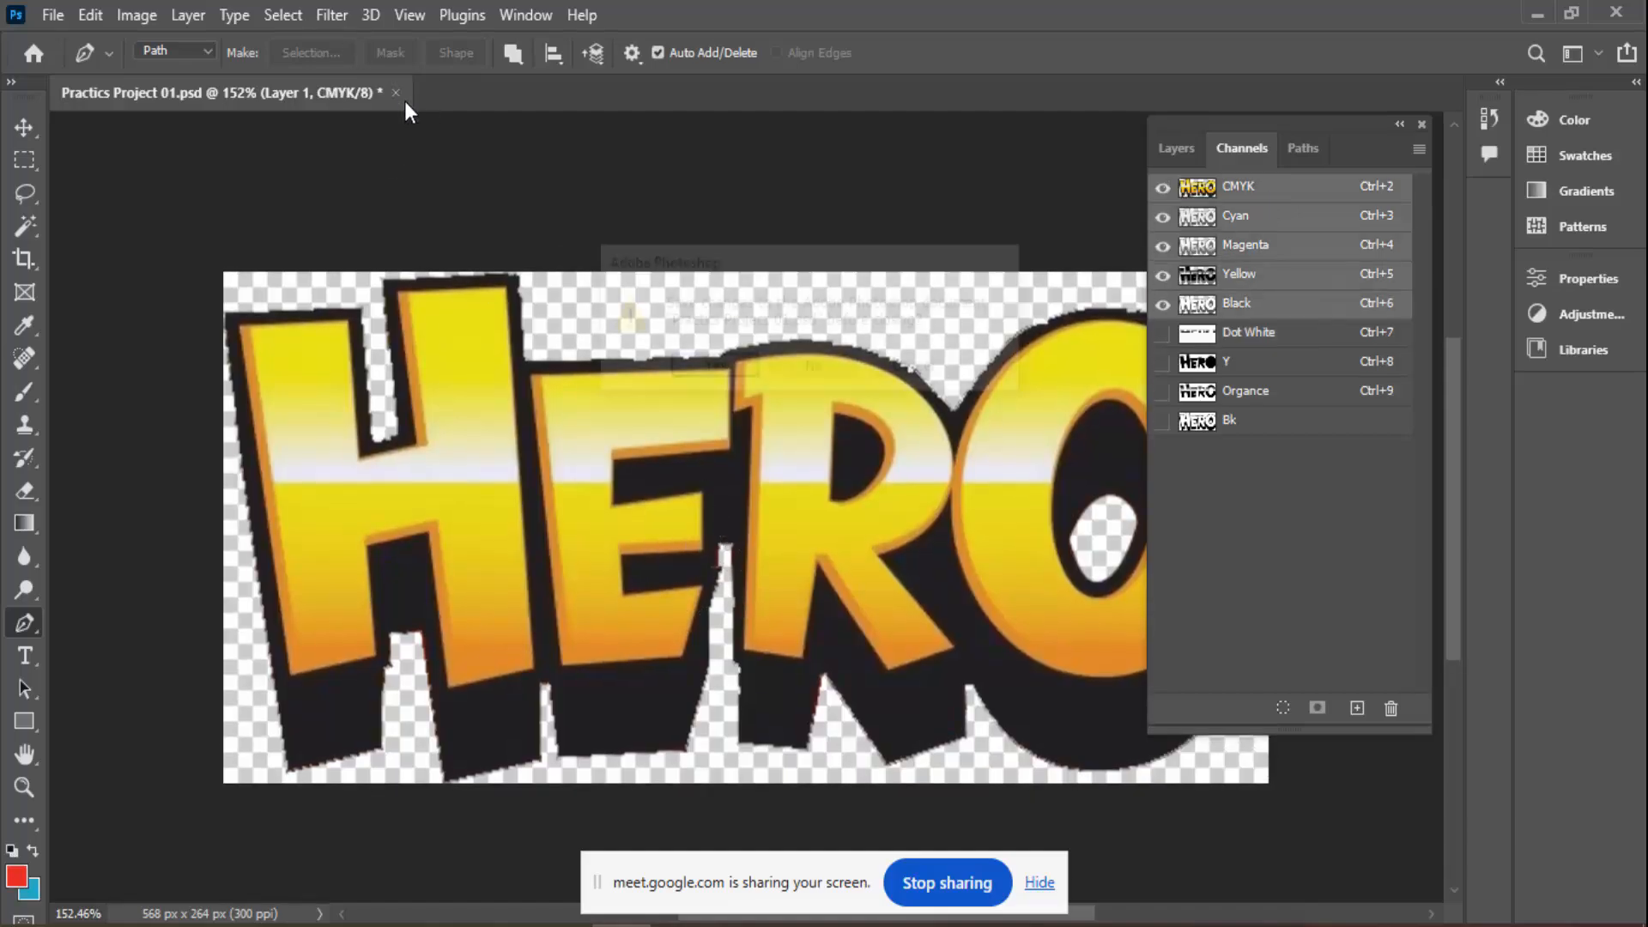
pyautogui.click(816, 368)
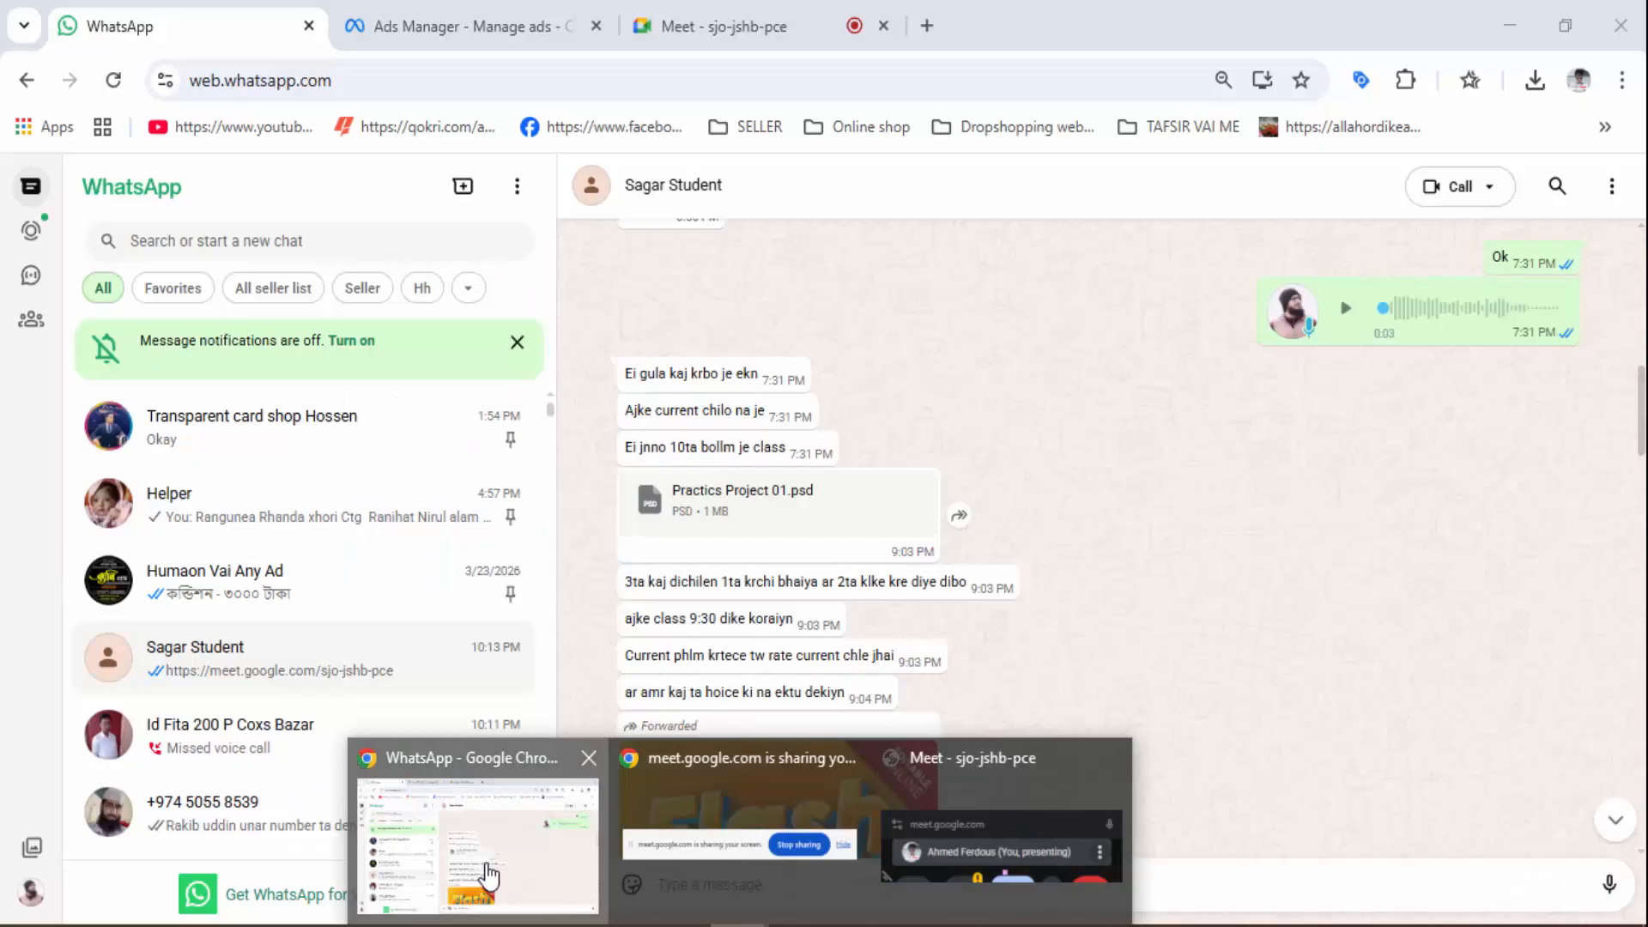
# Switch to the student's WhatsApp chat, open the orange Flash lettering picture and copy the image
pyautogui.click(477, 866)
pyautogui.scroll(-10, 1042, 507)
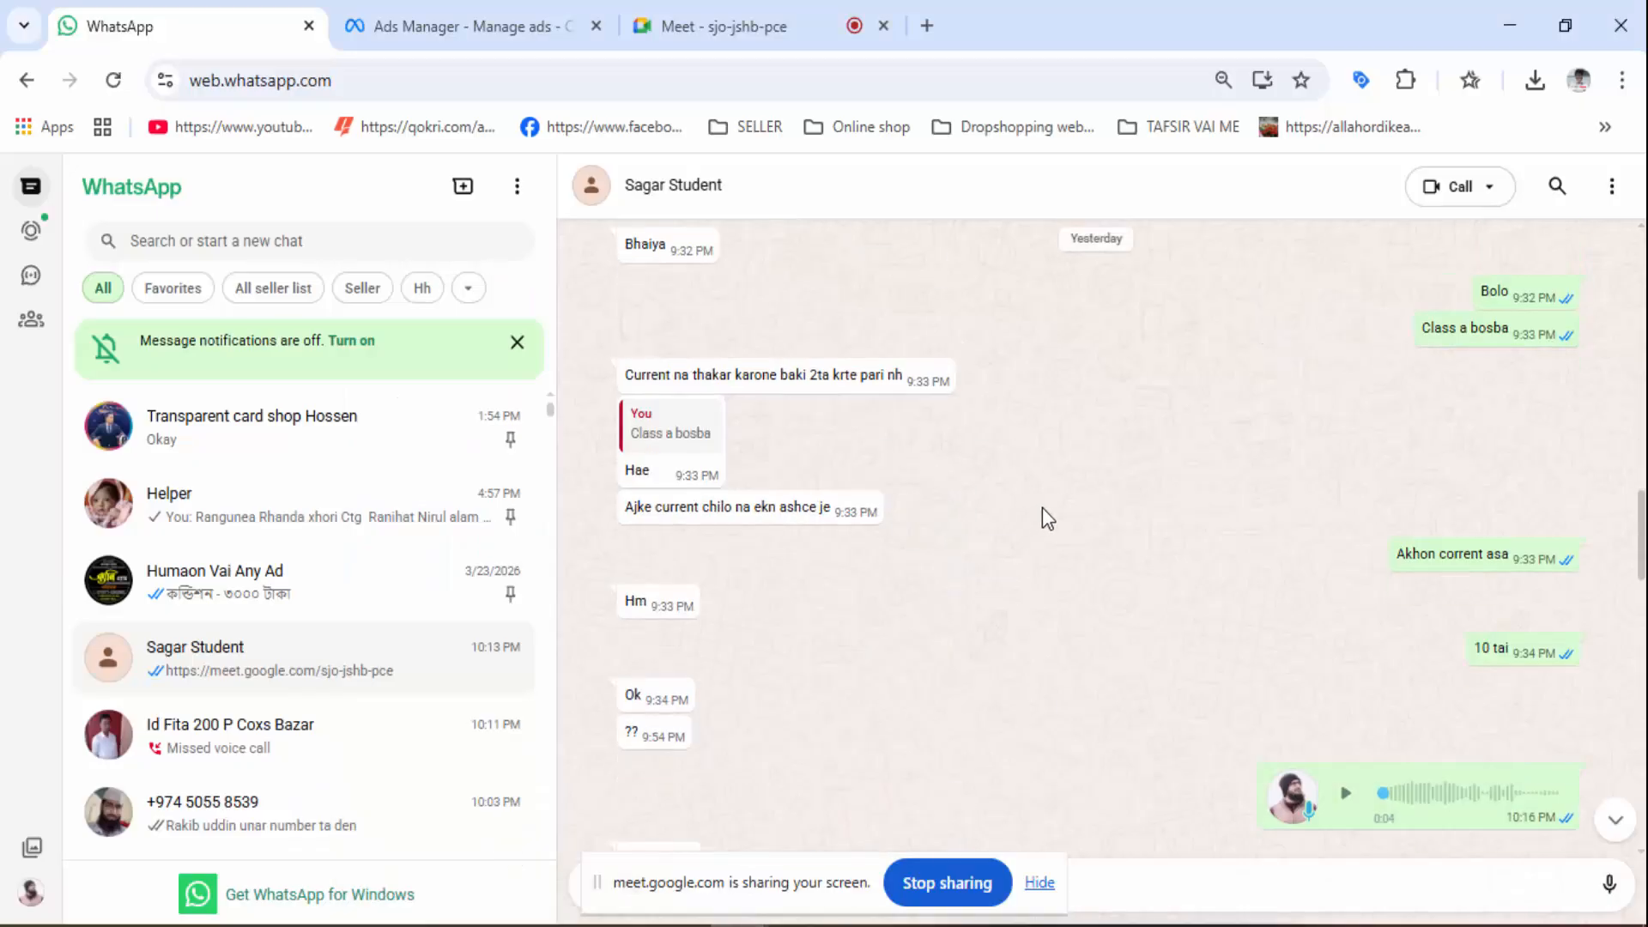
pyautogui.scroll(5, 1042, 504)
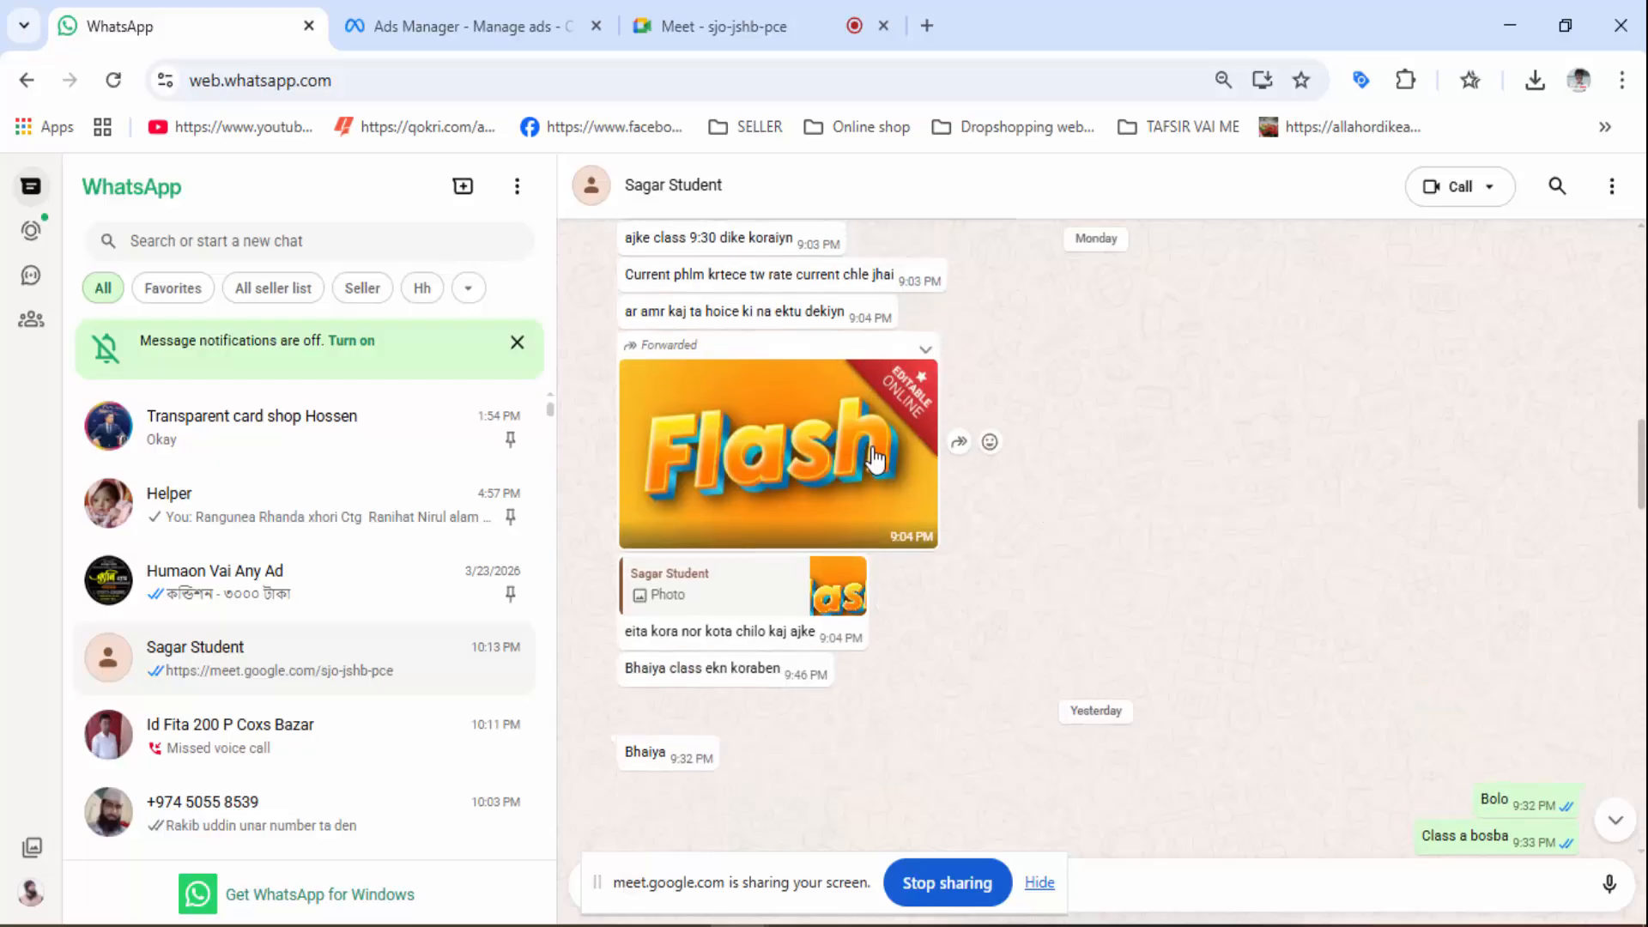
pyautogui.click(884, 450)
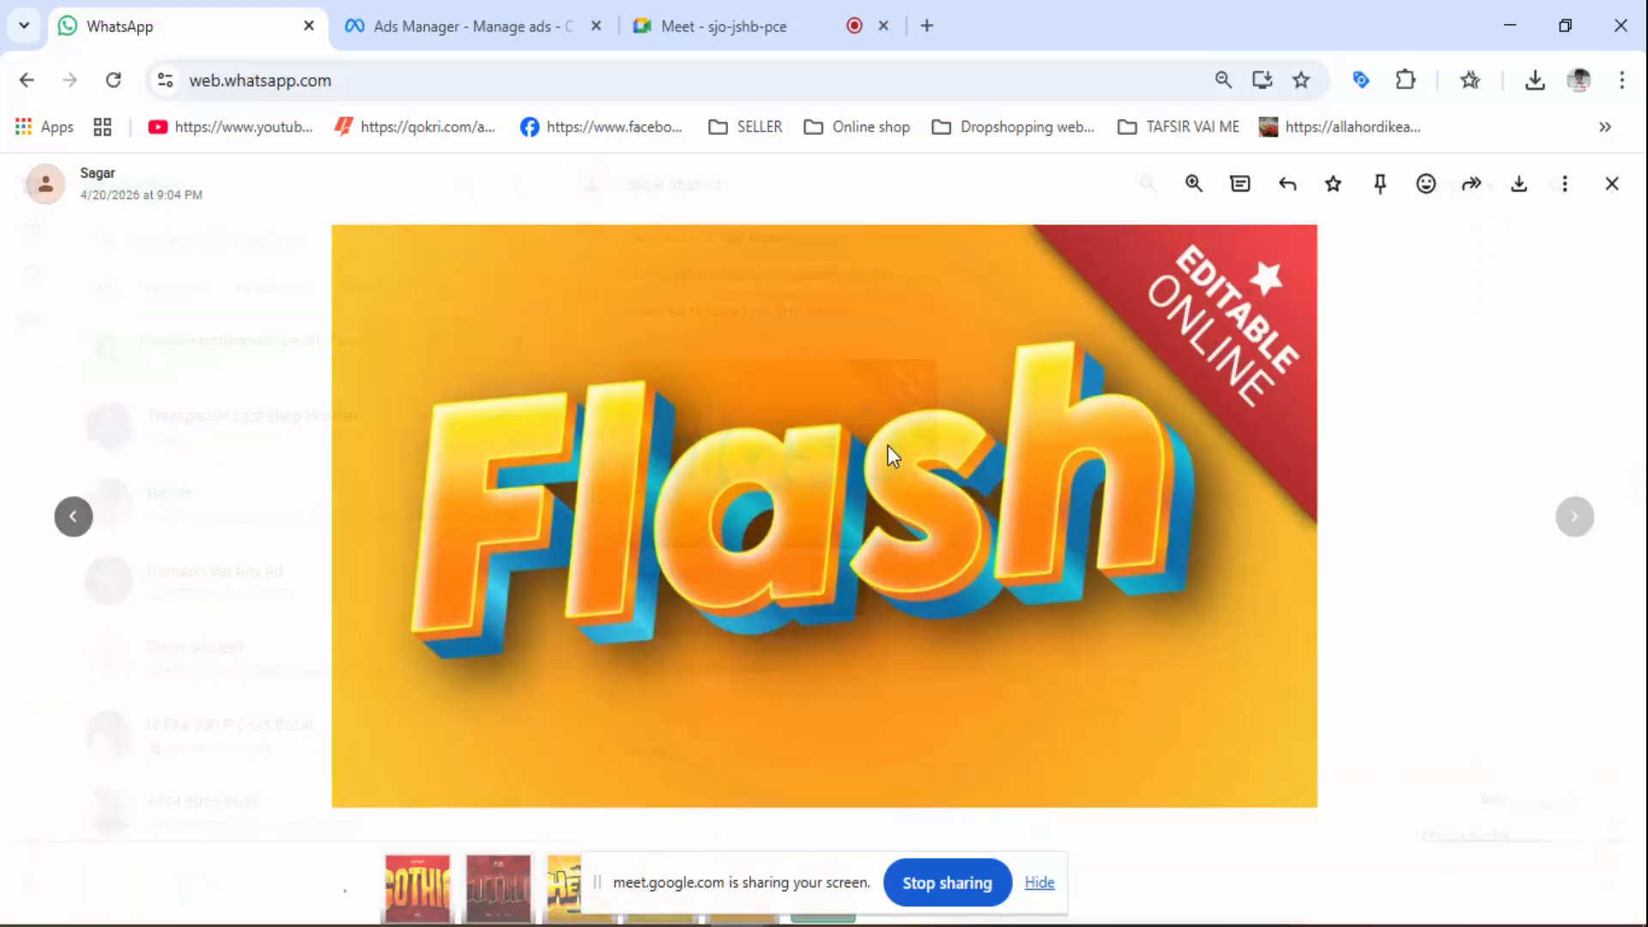
pyautogui.rightClick(1033, 513)
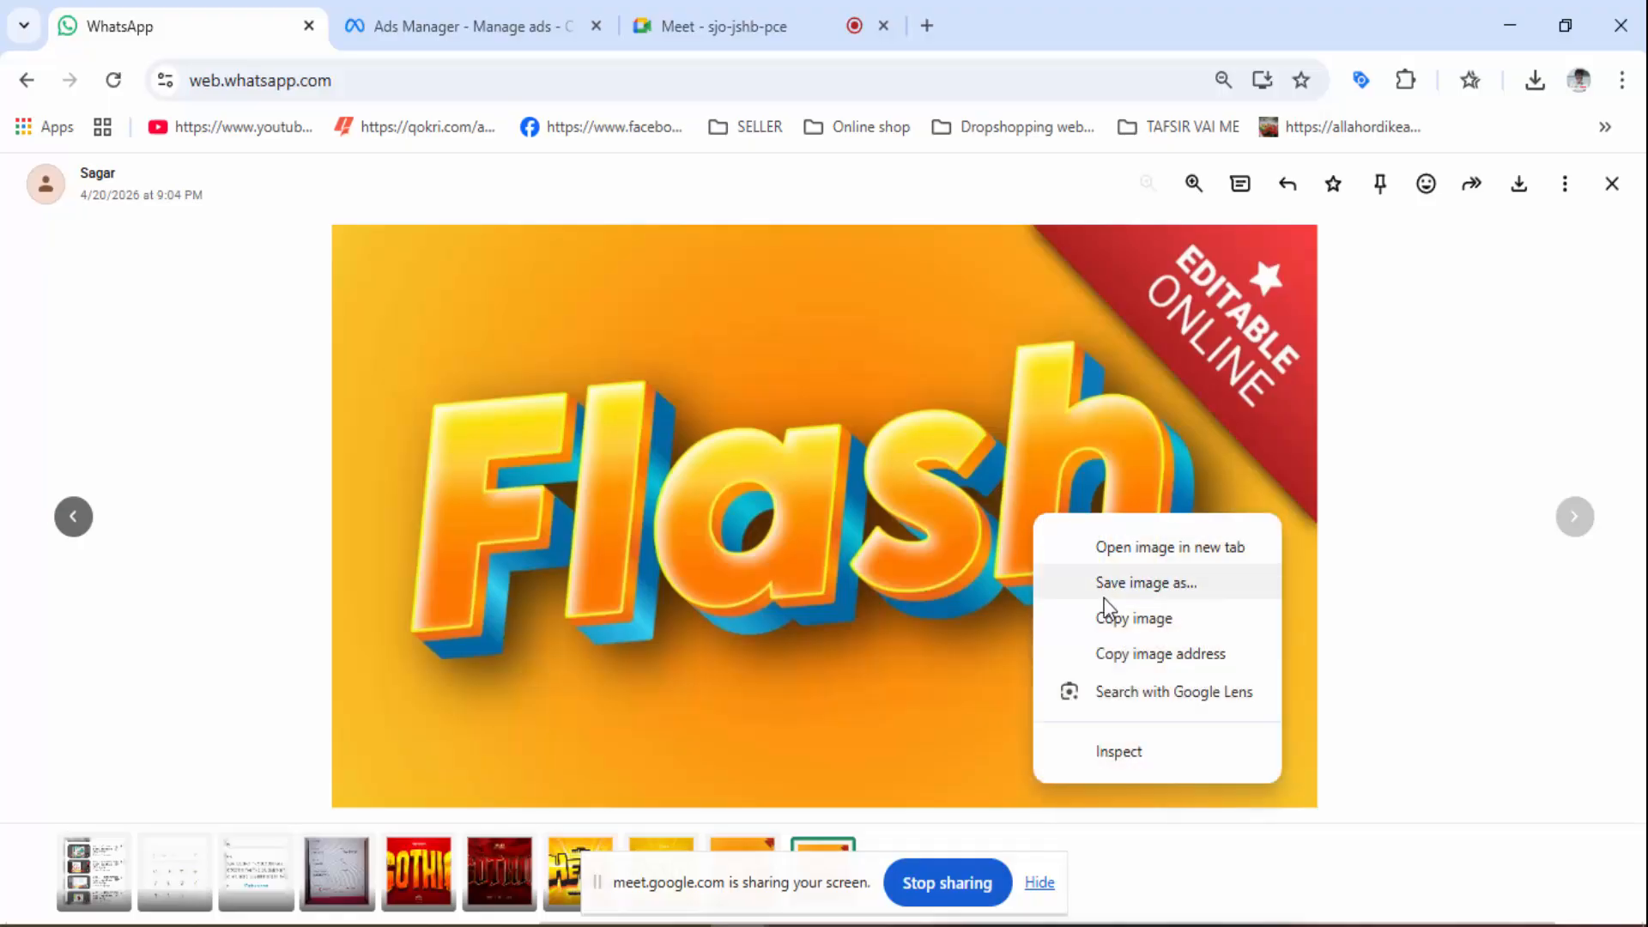
pyautogui.click(1107, 613)
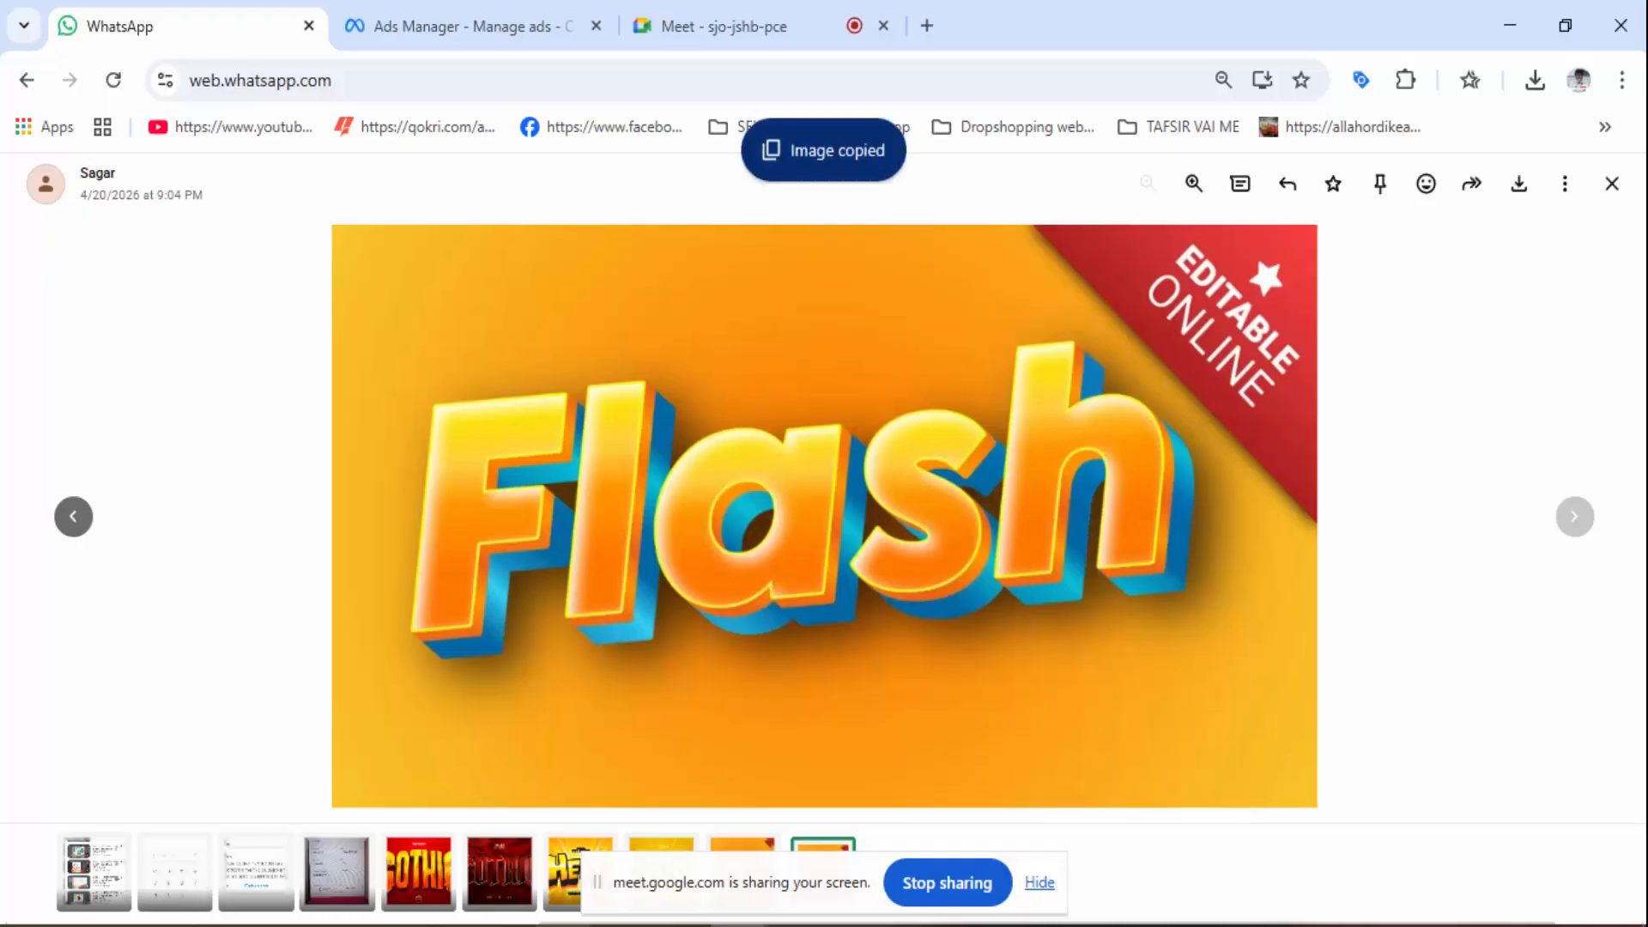
# Switch to Photoshop, create a new 1280 x 720 px document at 72 ppi and paste the copied Flash picture into it
pyautogui.hotkey('alt', 'Tab')
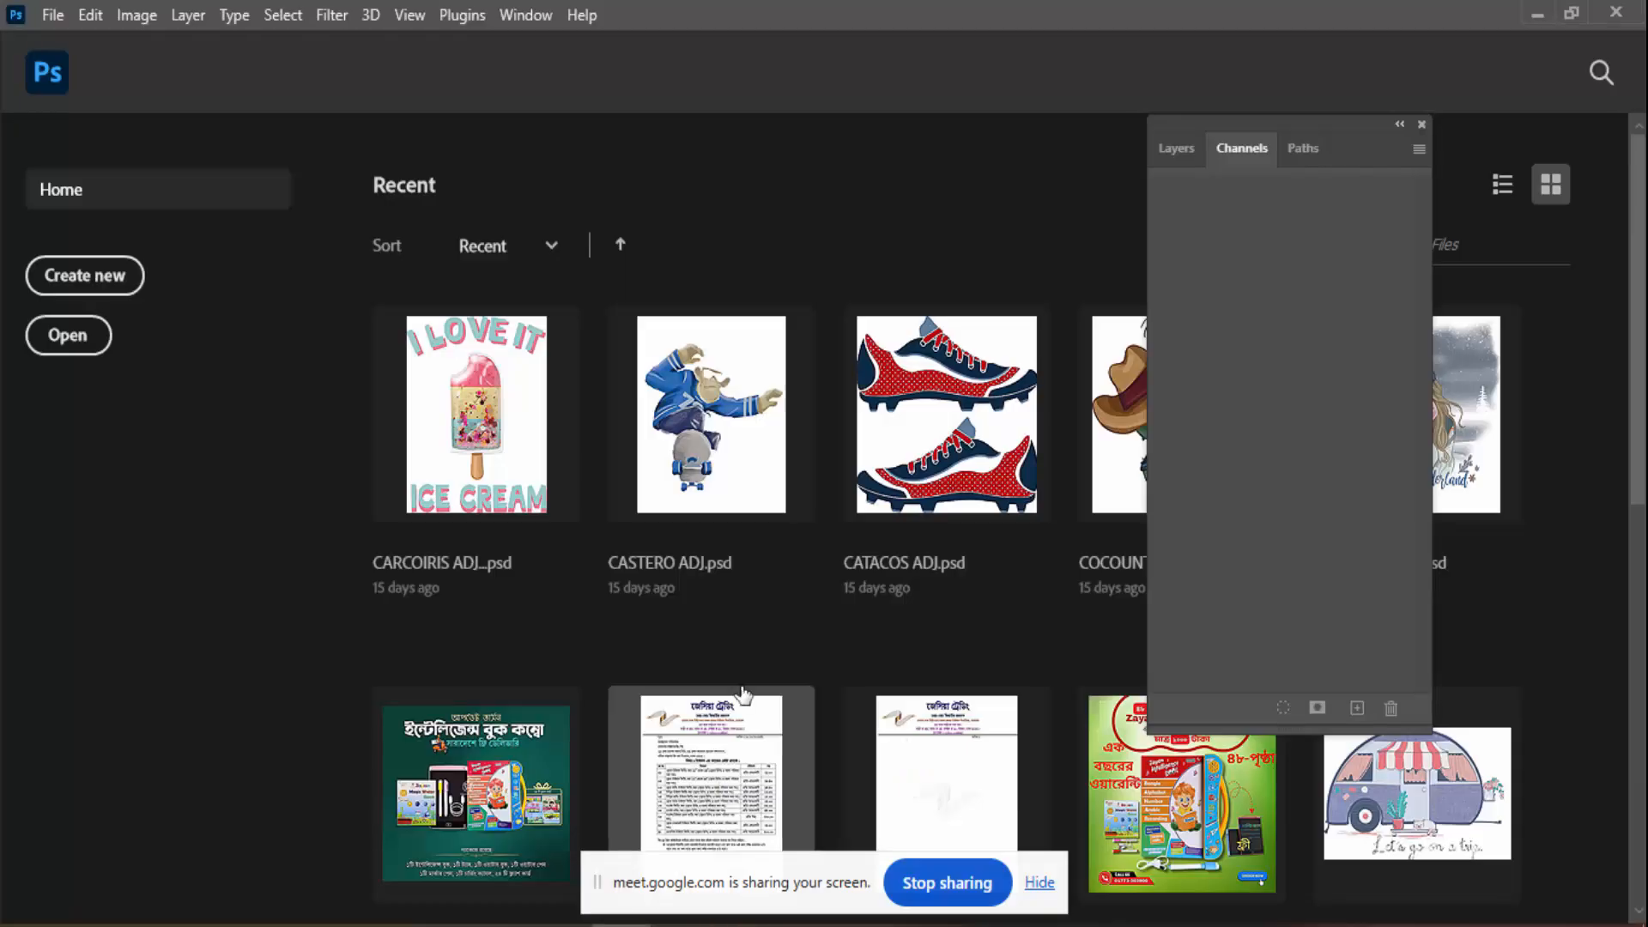
pyautogui.click(53, 15)
pyautogui.click(72, 47)
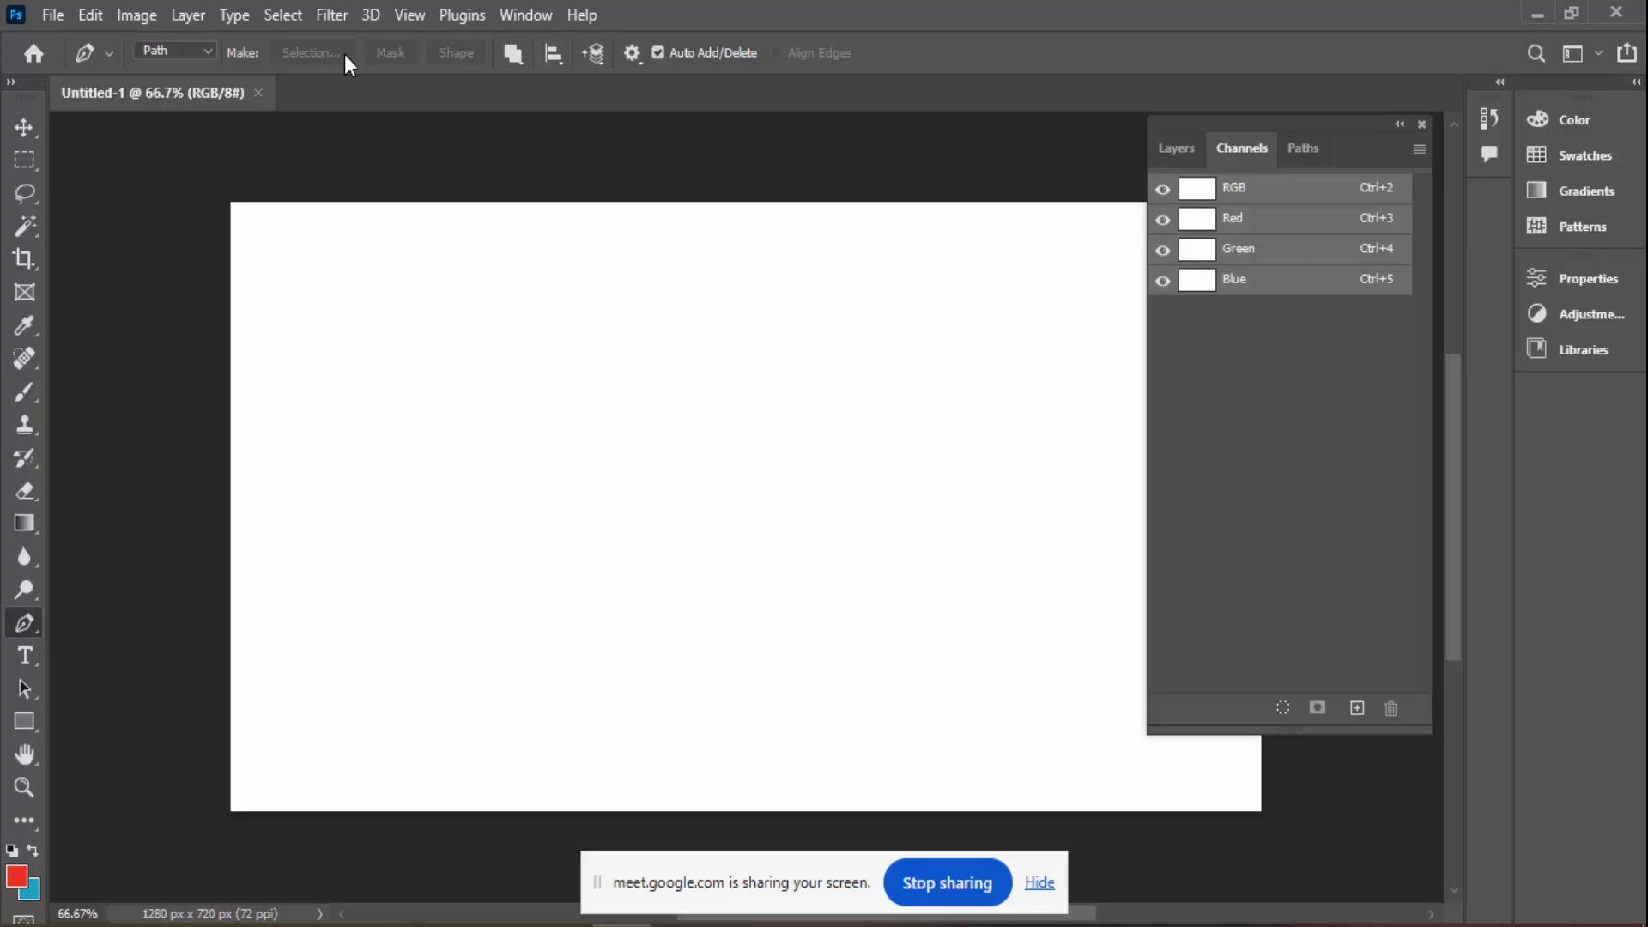
pyautogui.hotkey('ctrl', 'v')
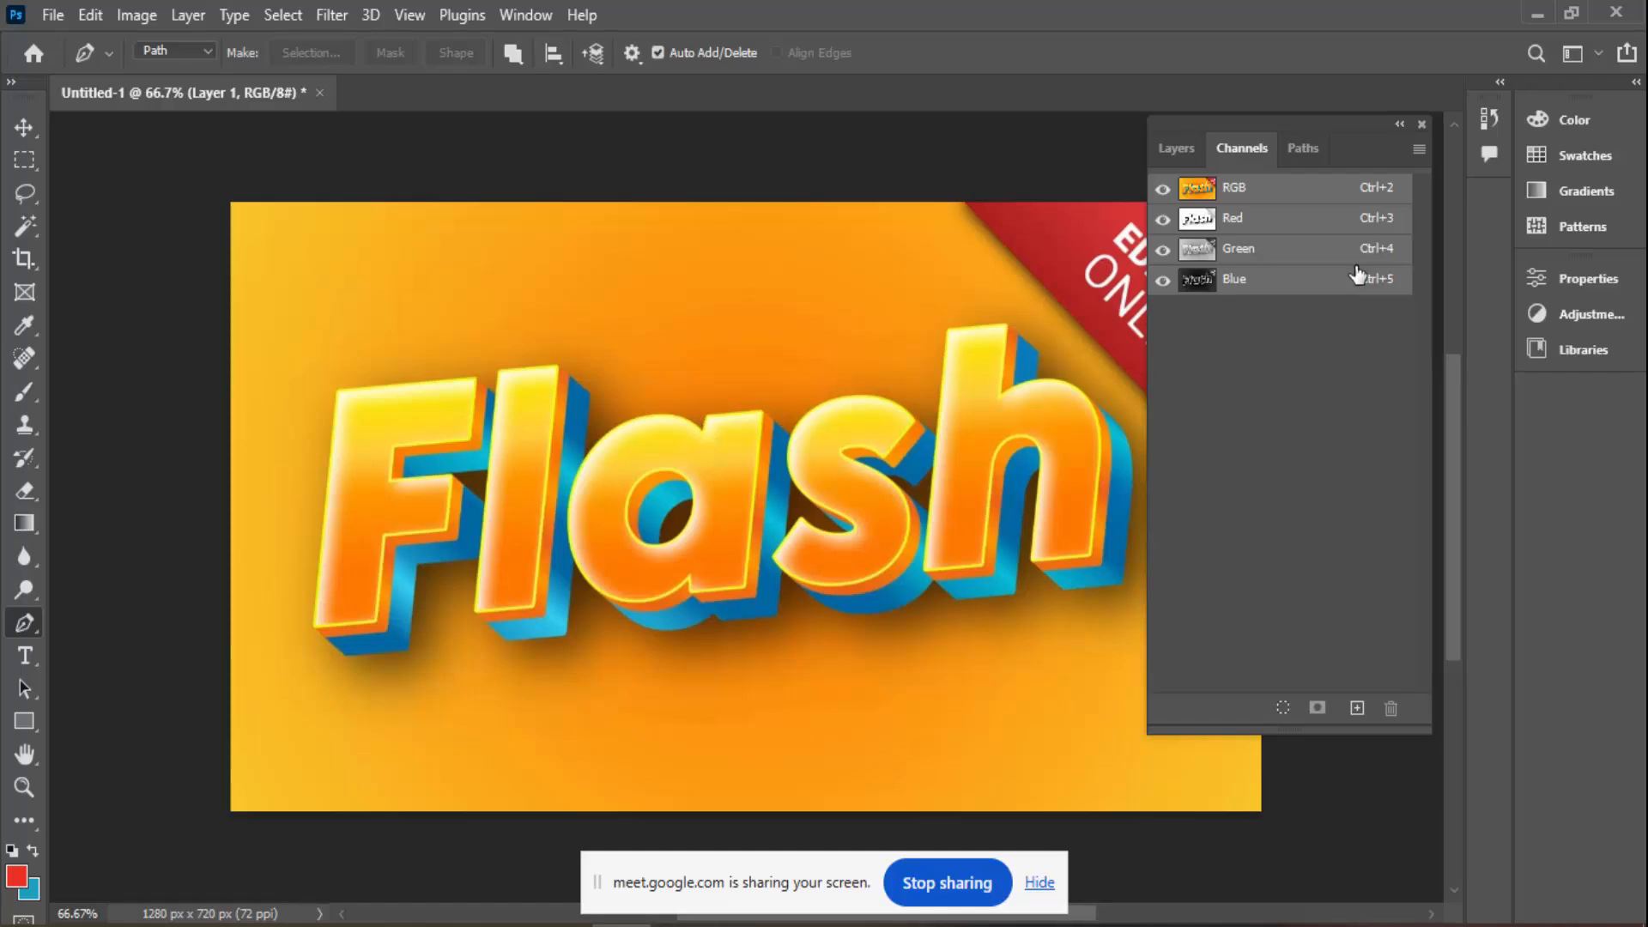
pyautogui.click(1299, 150)
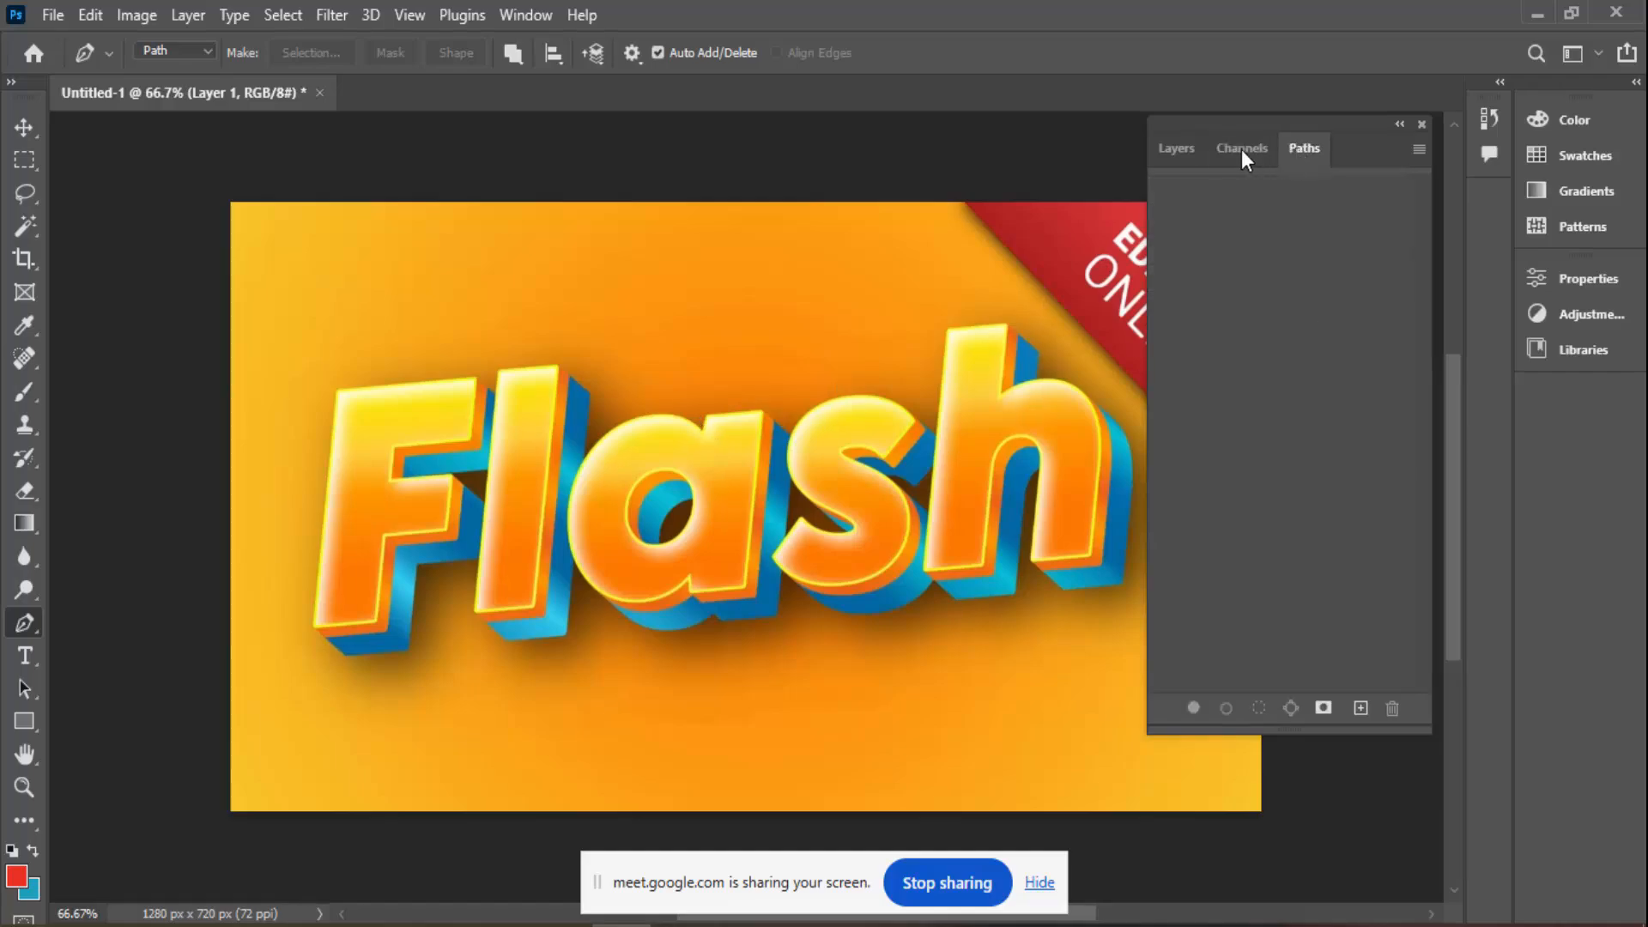
pyautogui.click(1237, 152)
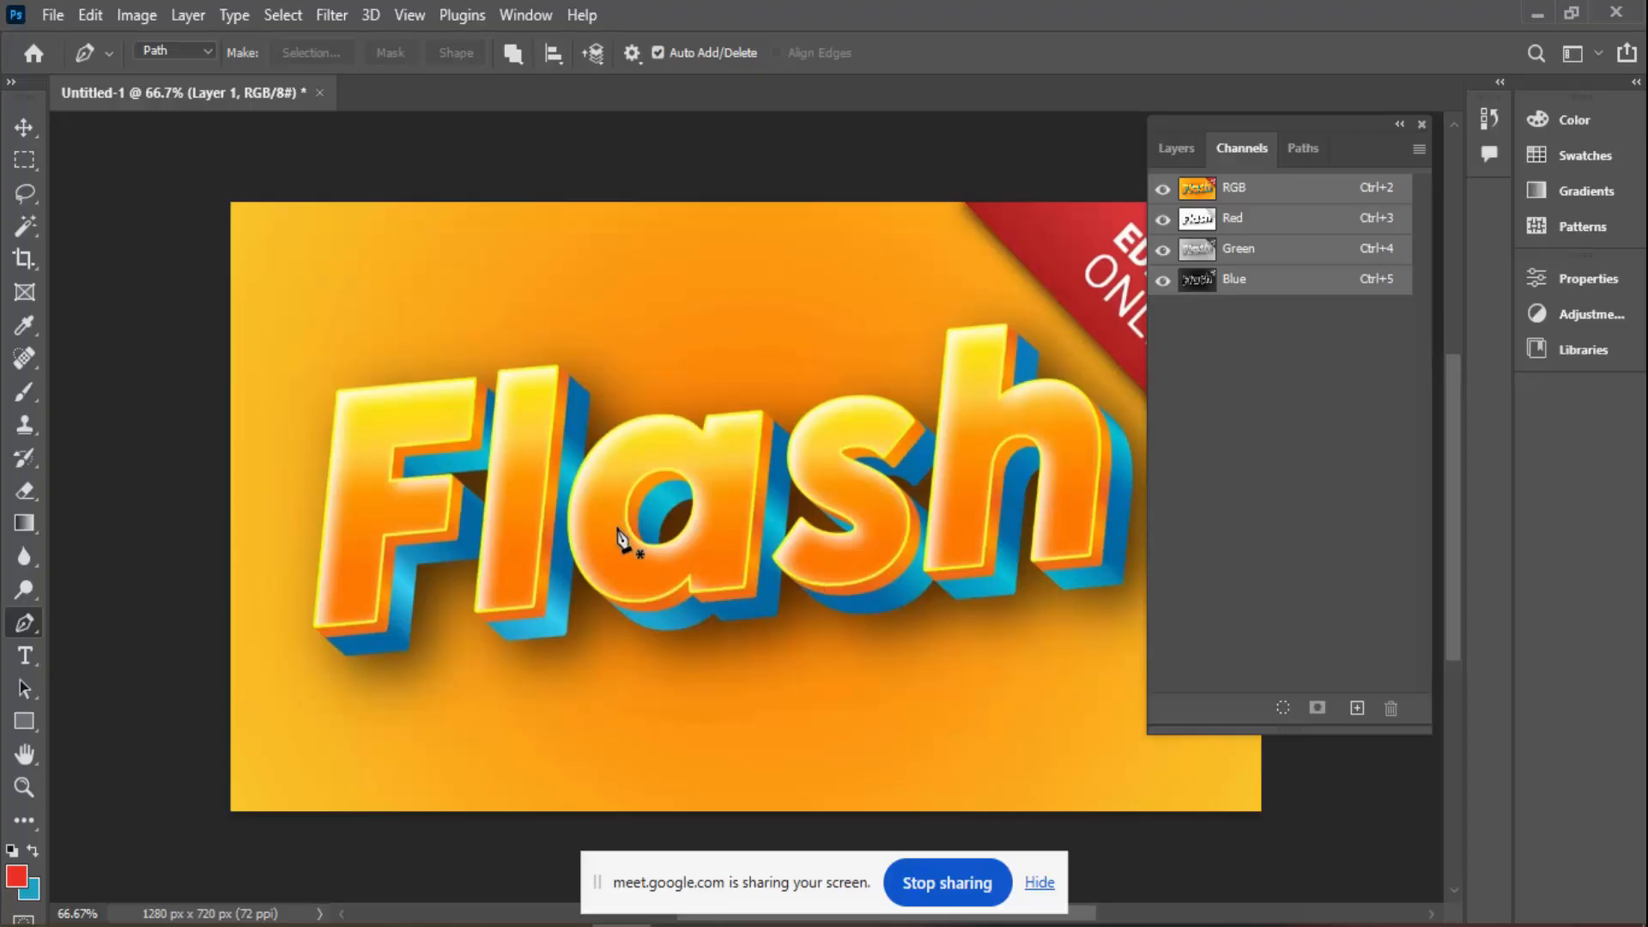
# Start a Pen tool path at the lower right corner of the F's blue extrusion and trace its base, left side and top edge to the l
pyautogui.scroll(2, 411, 648)
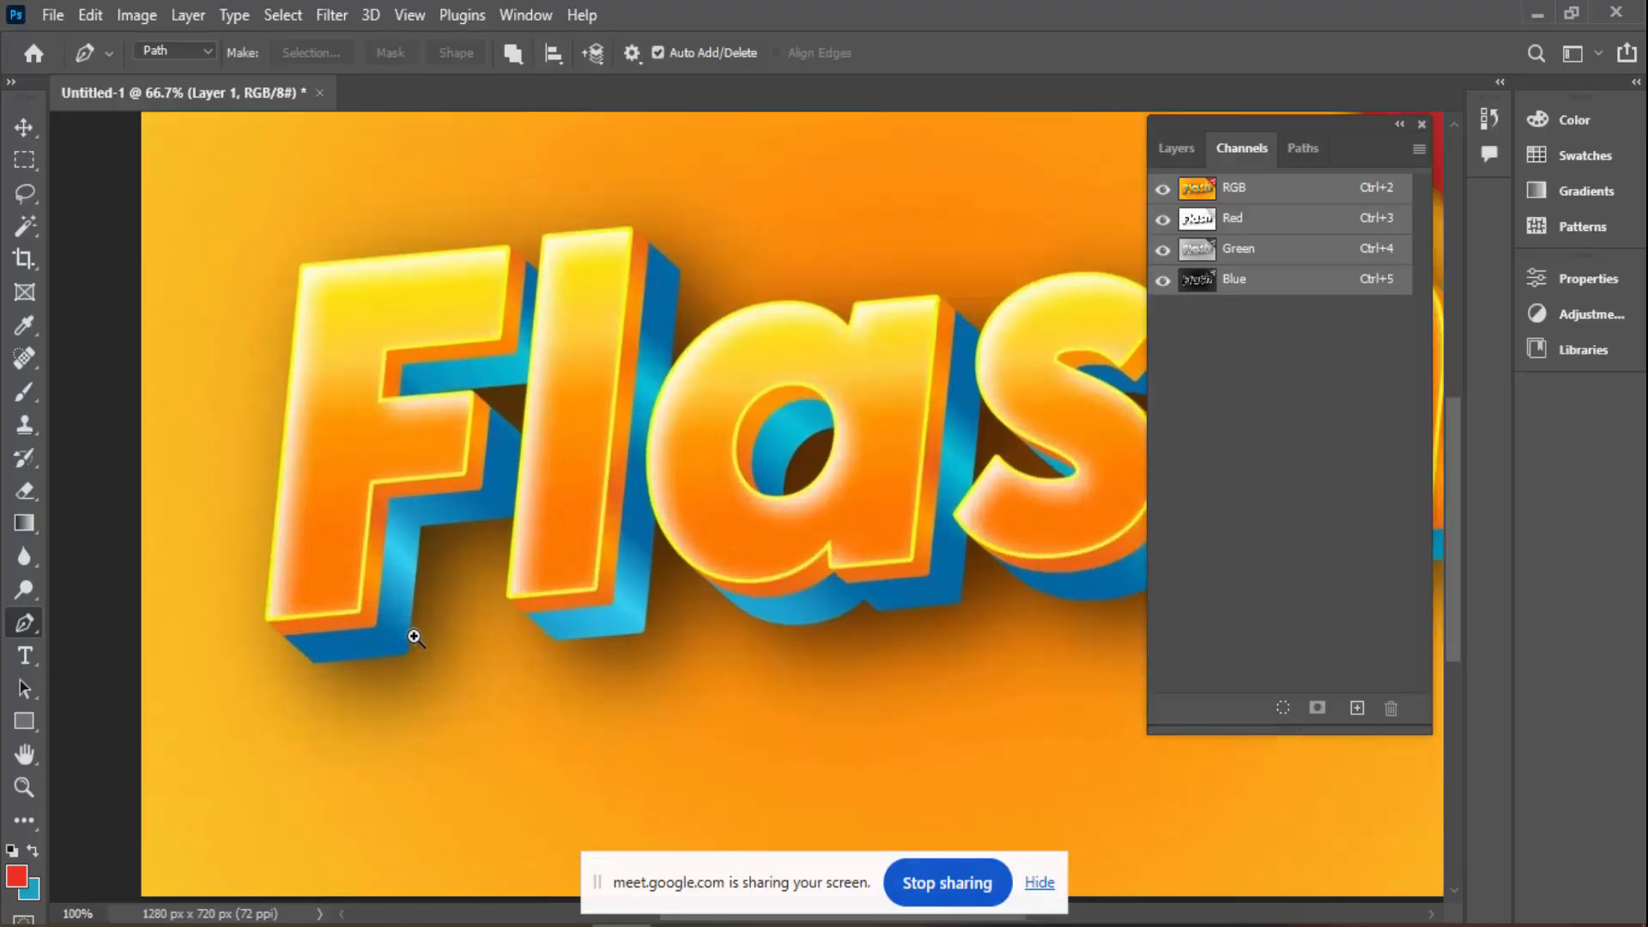
pyautogui.click(402, 667)
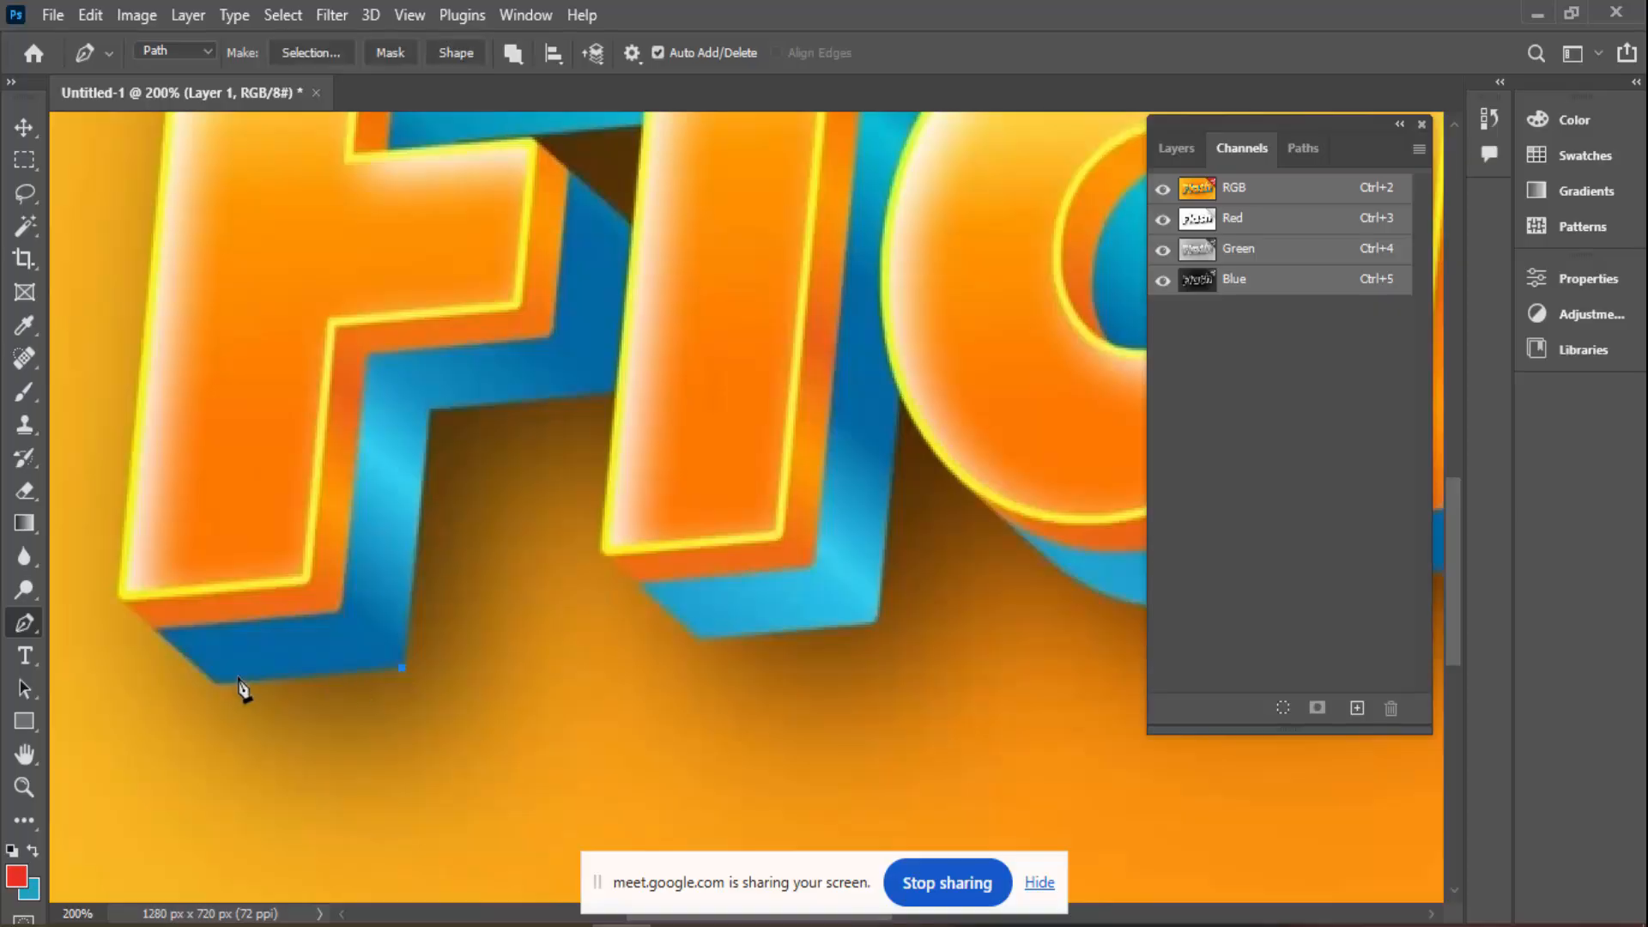
pyautogui.click(218, 682)
pyautogui.click(119, 595)
pyautogui.moveTo(322, 258); pyautogui.dragTo(360, 375)
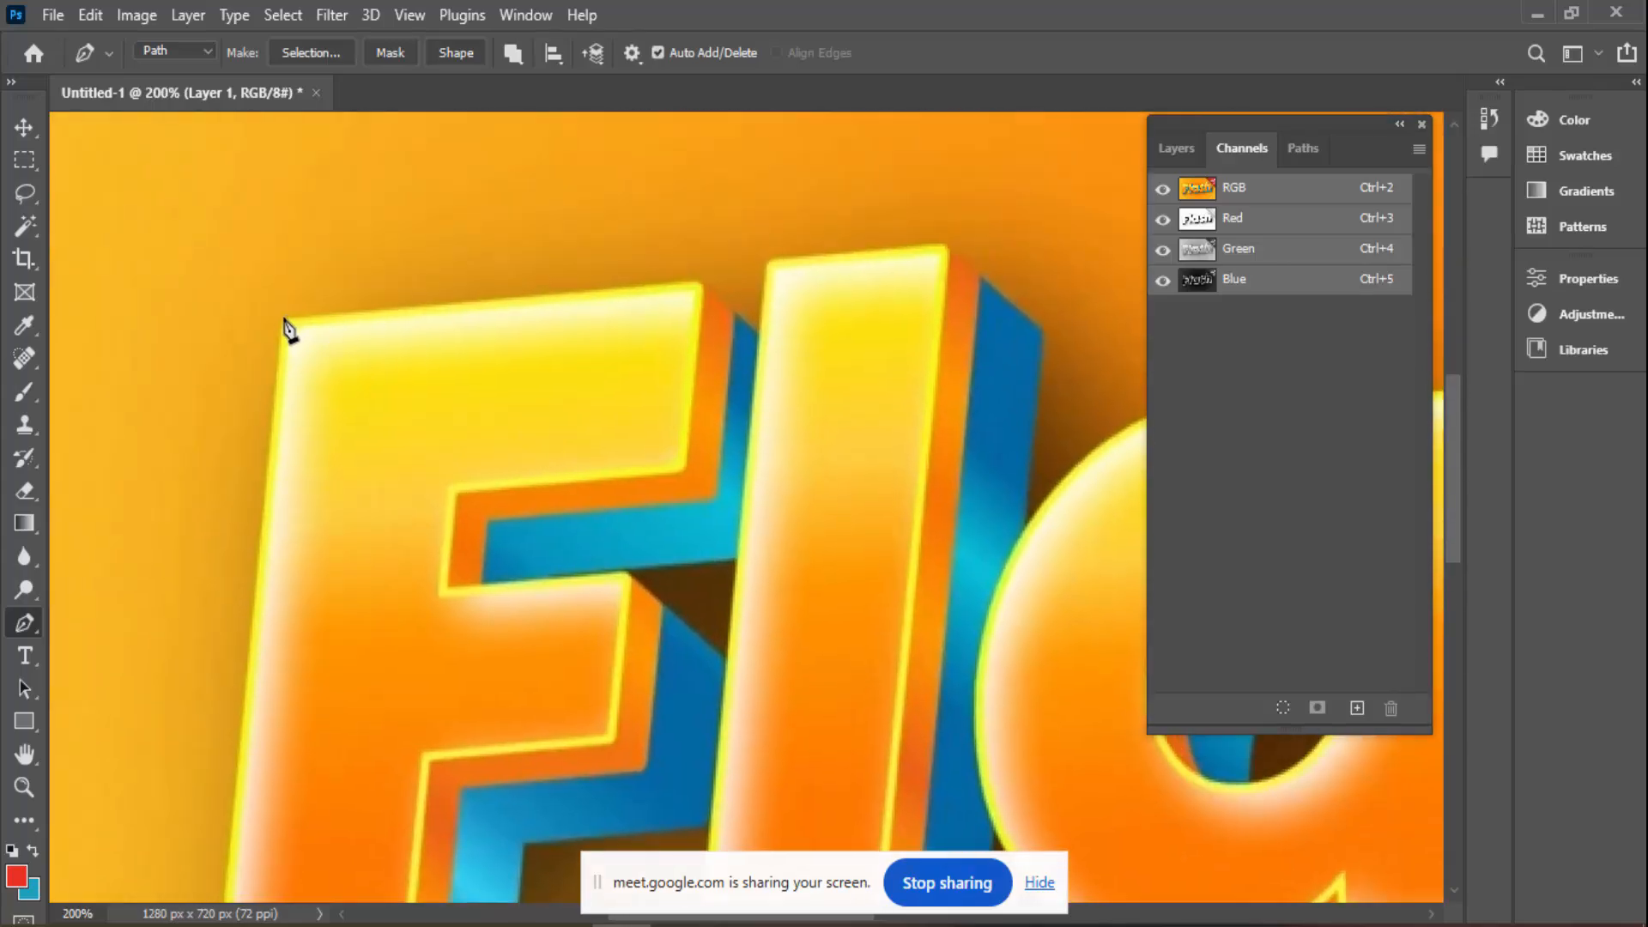
pyautogui.click(283, 317)
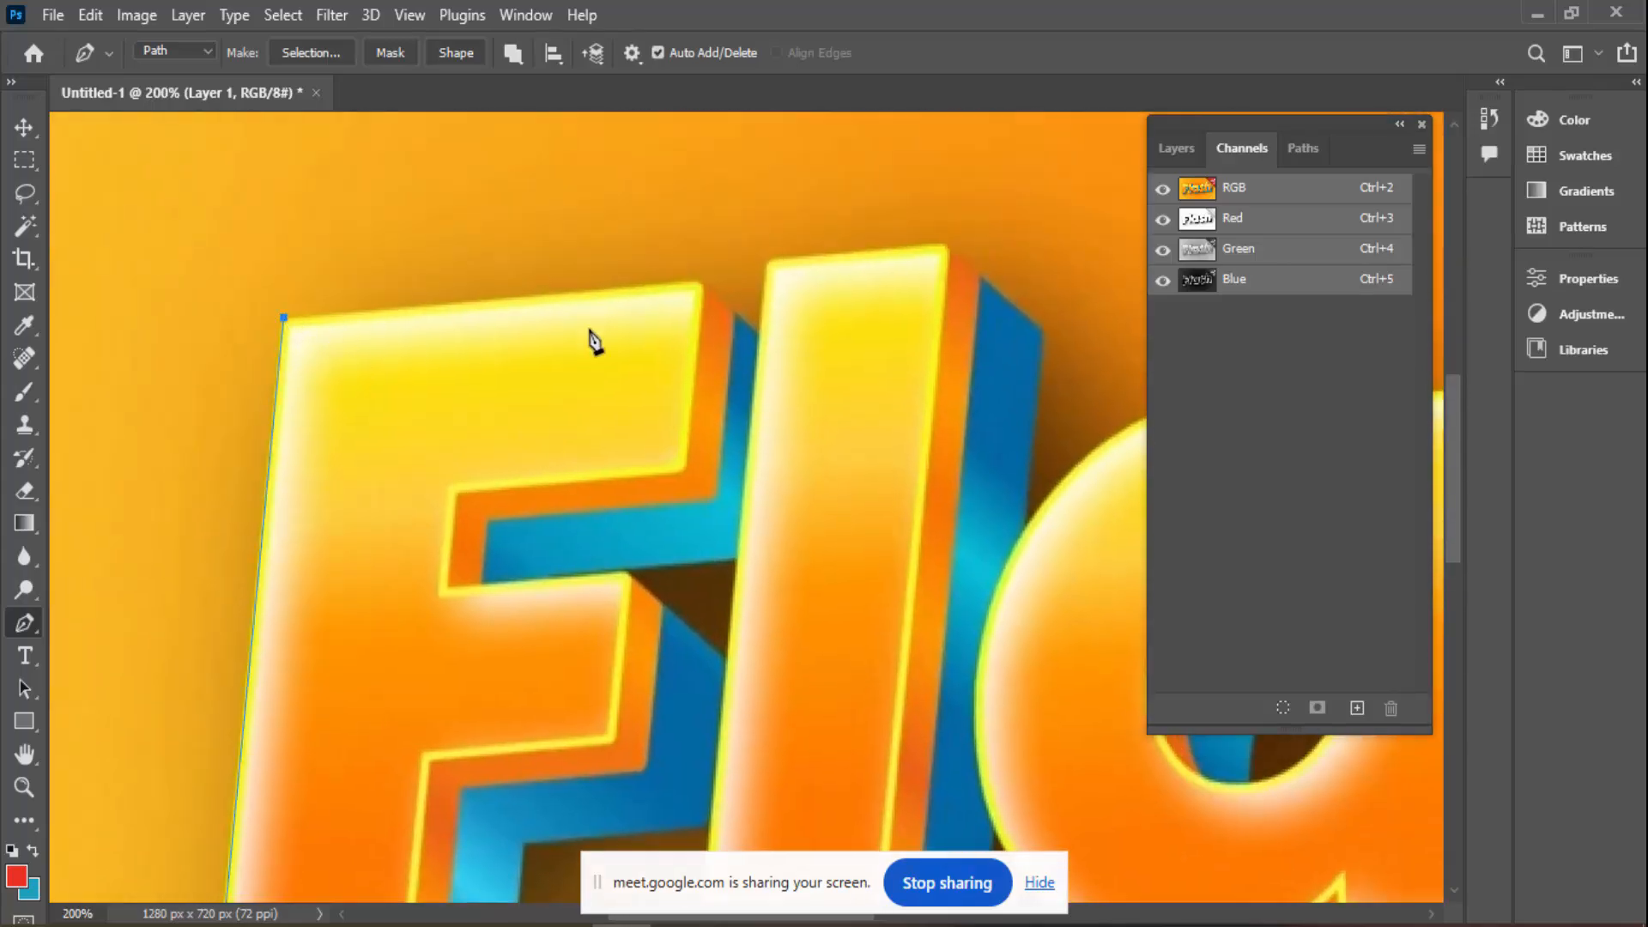
pyautogui.click(701, 283)
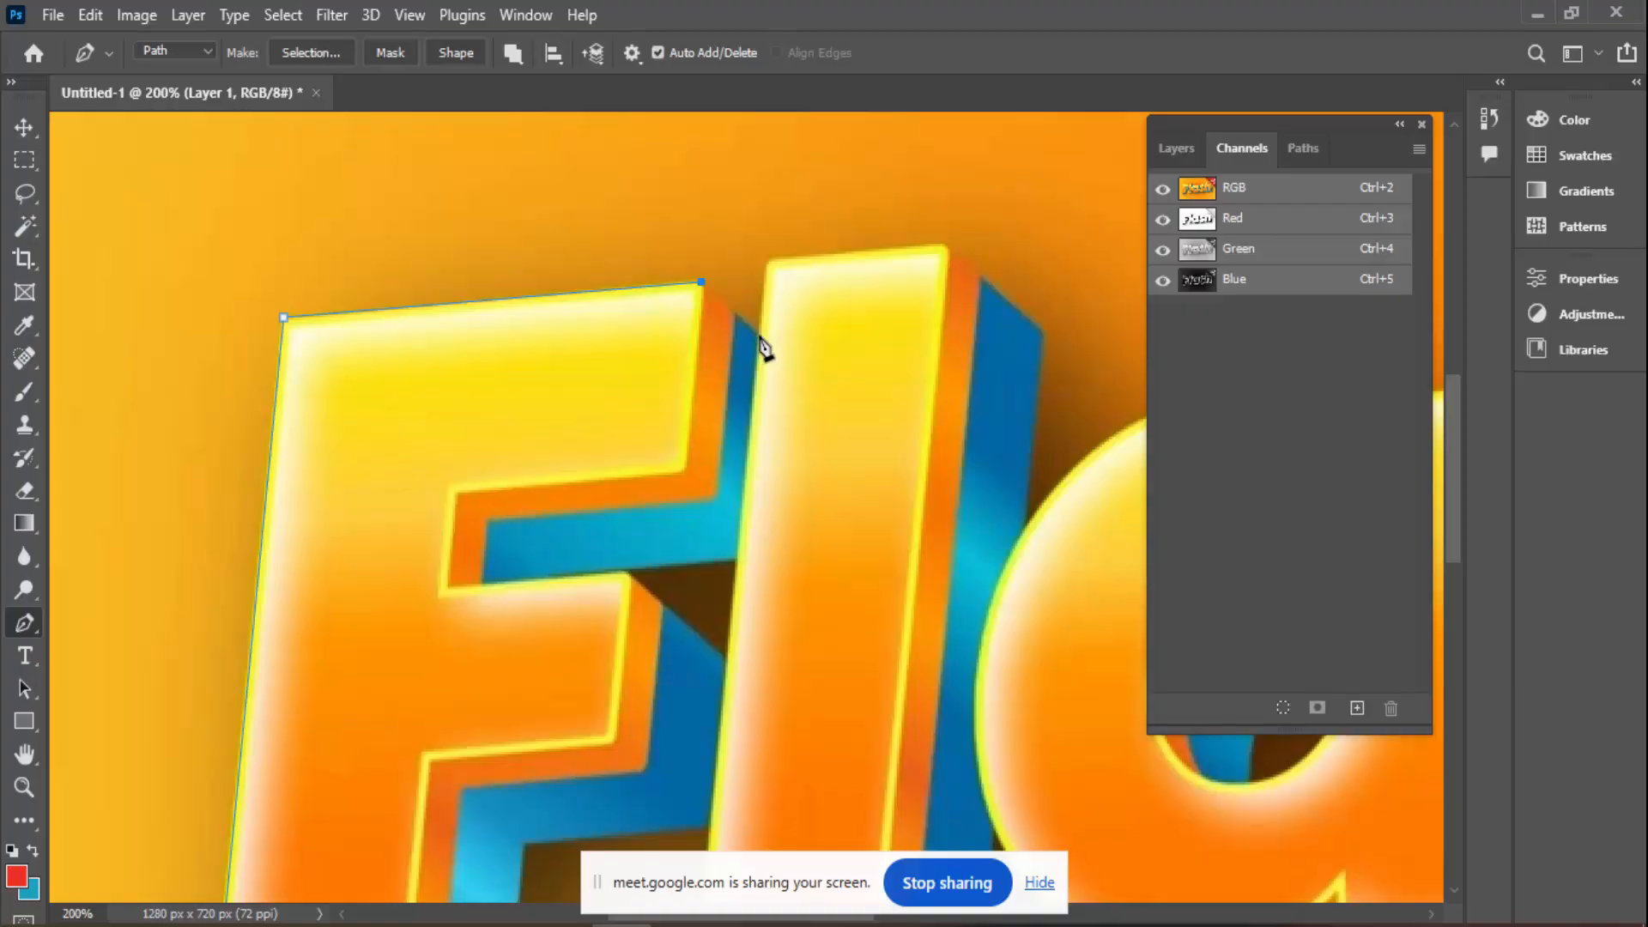
pyautogui.moveTo(760, 443); pyautogui.dragTo(754, 224)
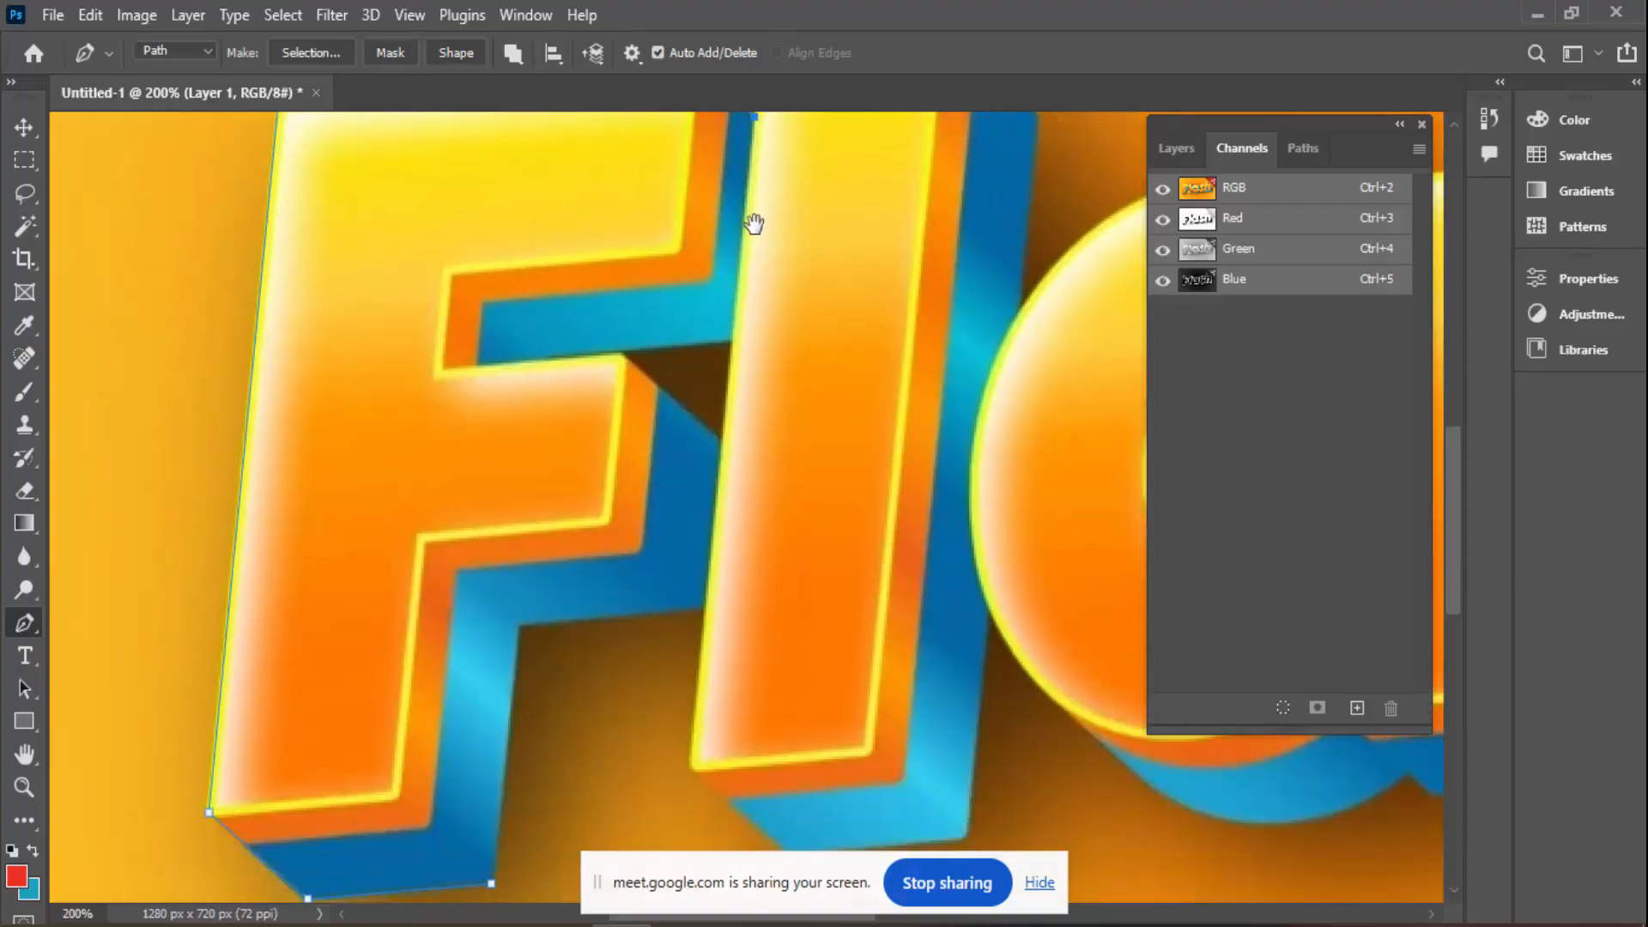
# Continue the F's path down the l's left edge, around the dark gap between both letters and along the blue side, replacing one misplaced segment
pyautogui.click(732, 340)
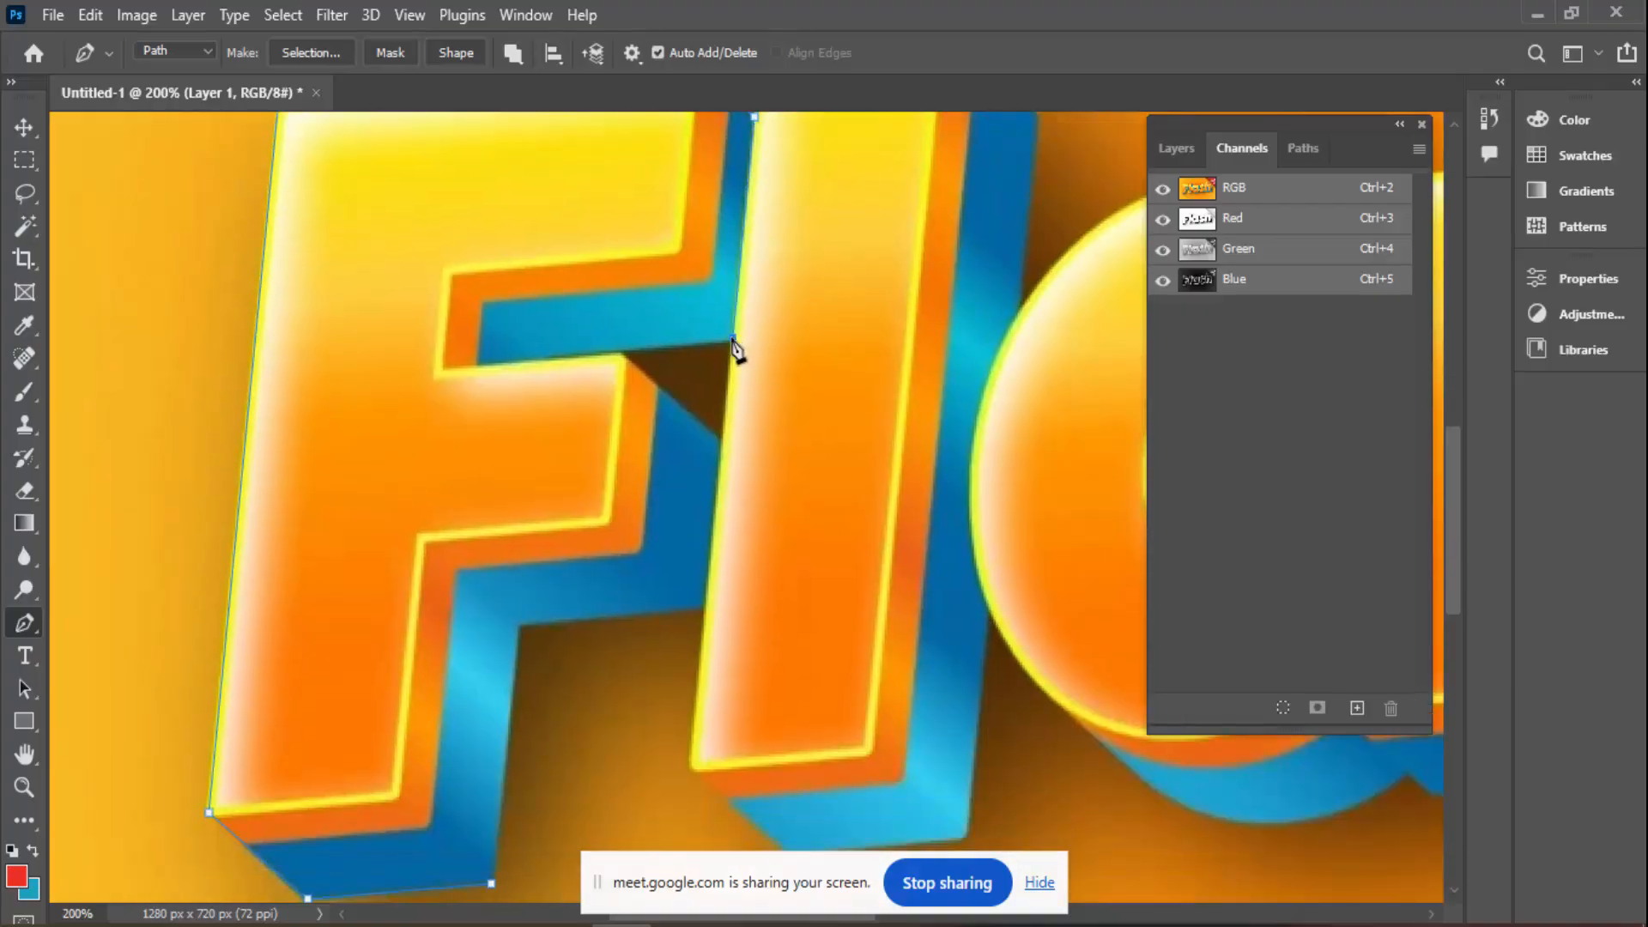
pyautogui.click(529, 361)
pyautogui.click(622, 350)
pyautogui.click(723, 444)
pyautogui.hotkey('ctrl', 'z')
pyautogui.click(622, 361)
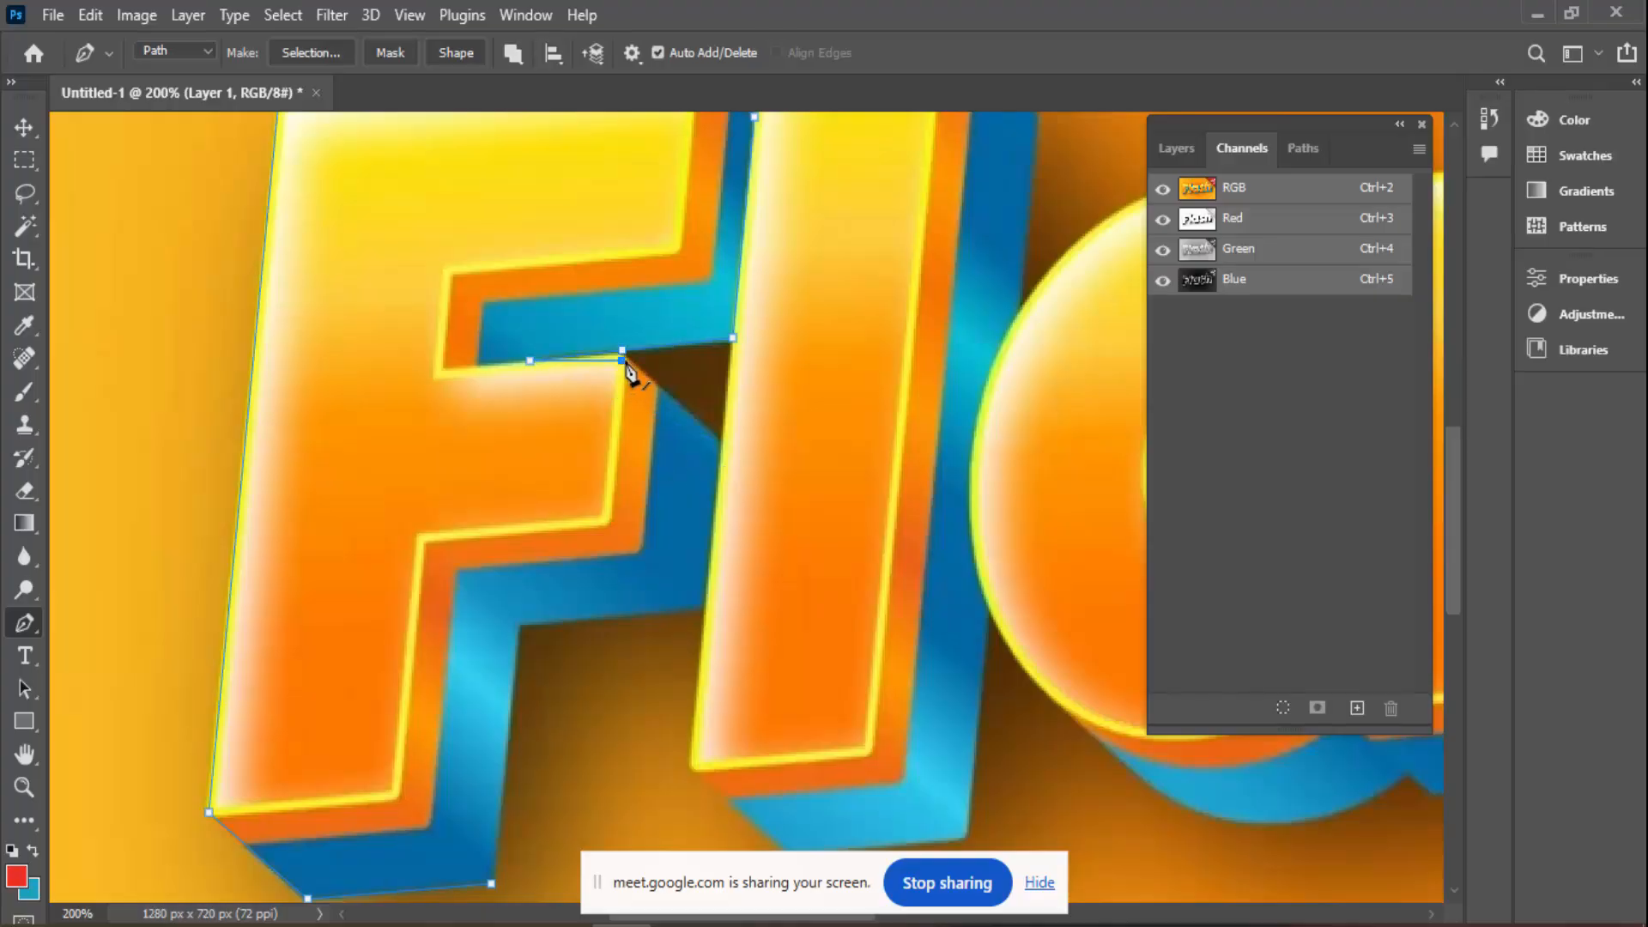
pyautogui.click(723, 443)
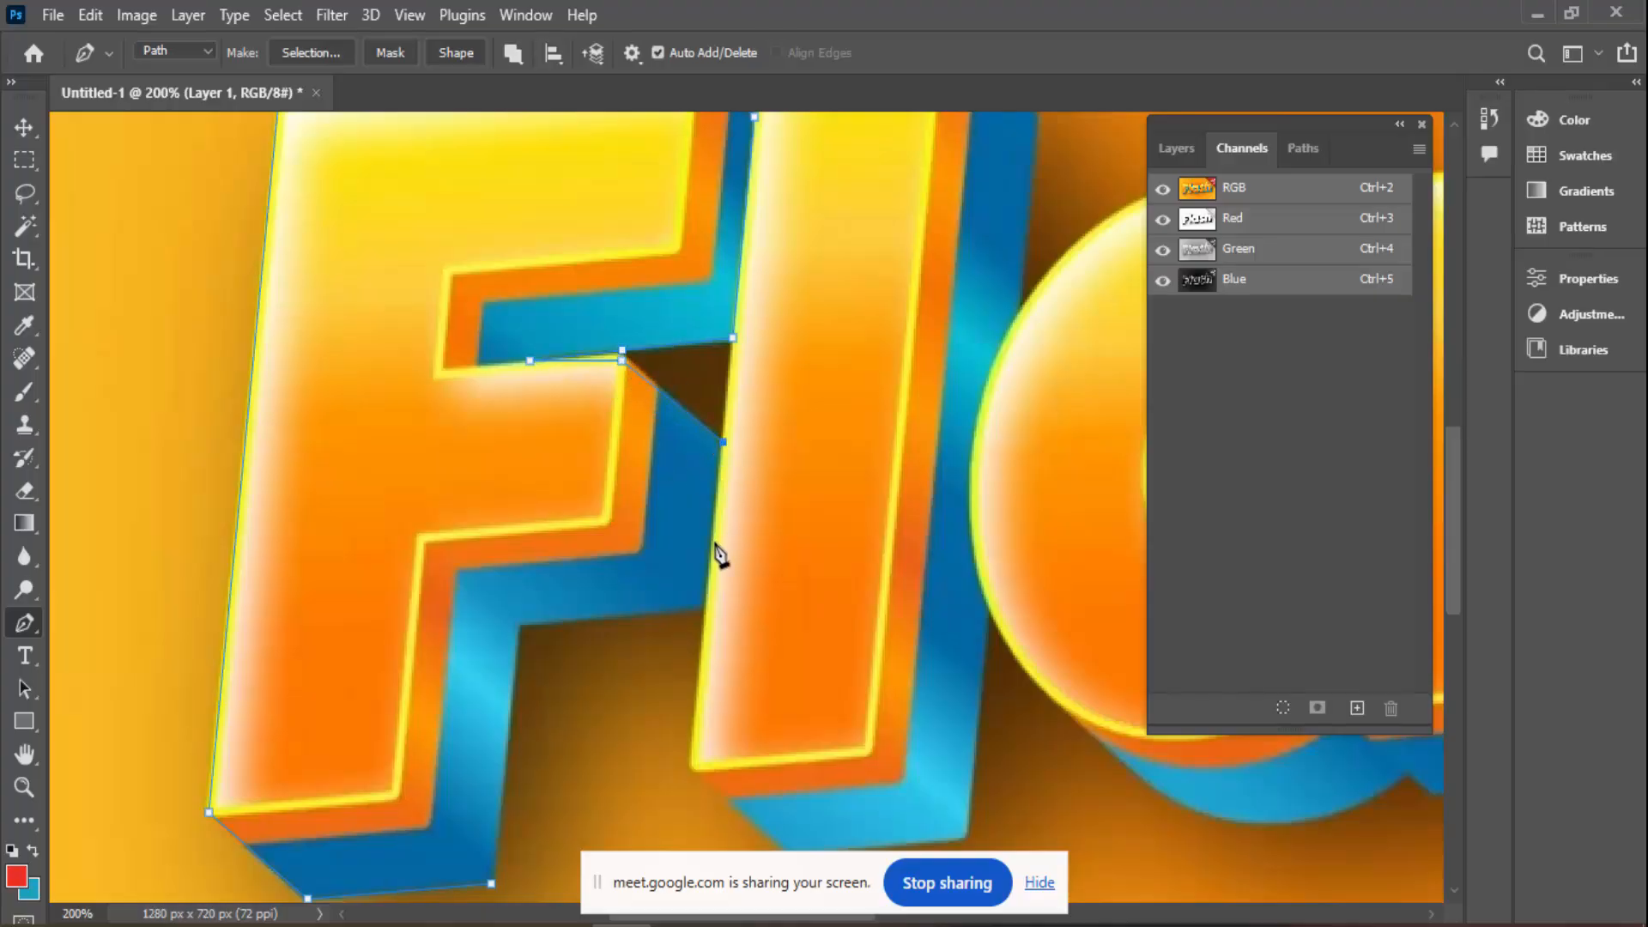
pyautogui.click(708, 602)
# Trace the underside of the F's blue extrusion, close the path at its starting anchor and display the document's paths
pyautogui.moveTo(672, 642); pyautogui.dragTo(747, 417)
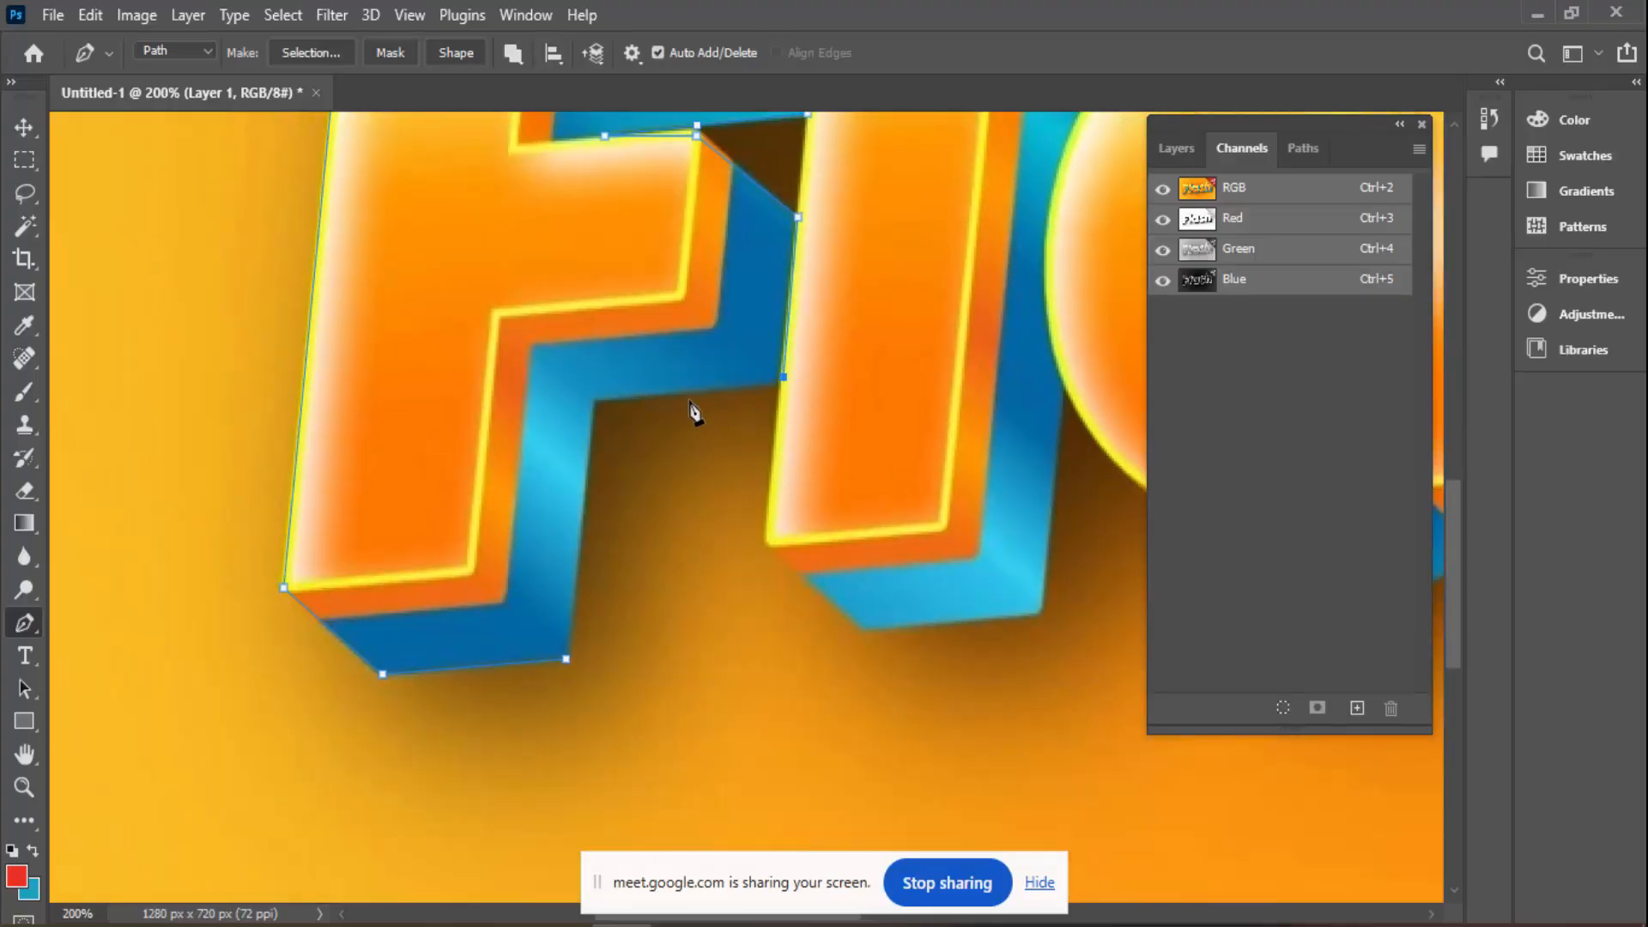
pyautogui.click(595, 399)
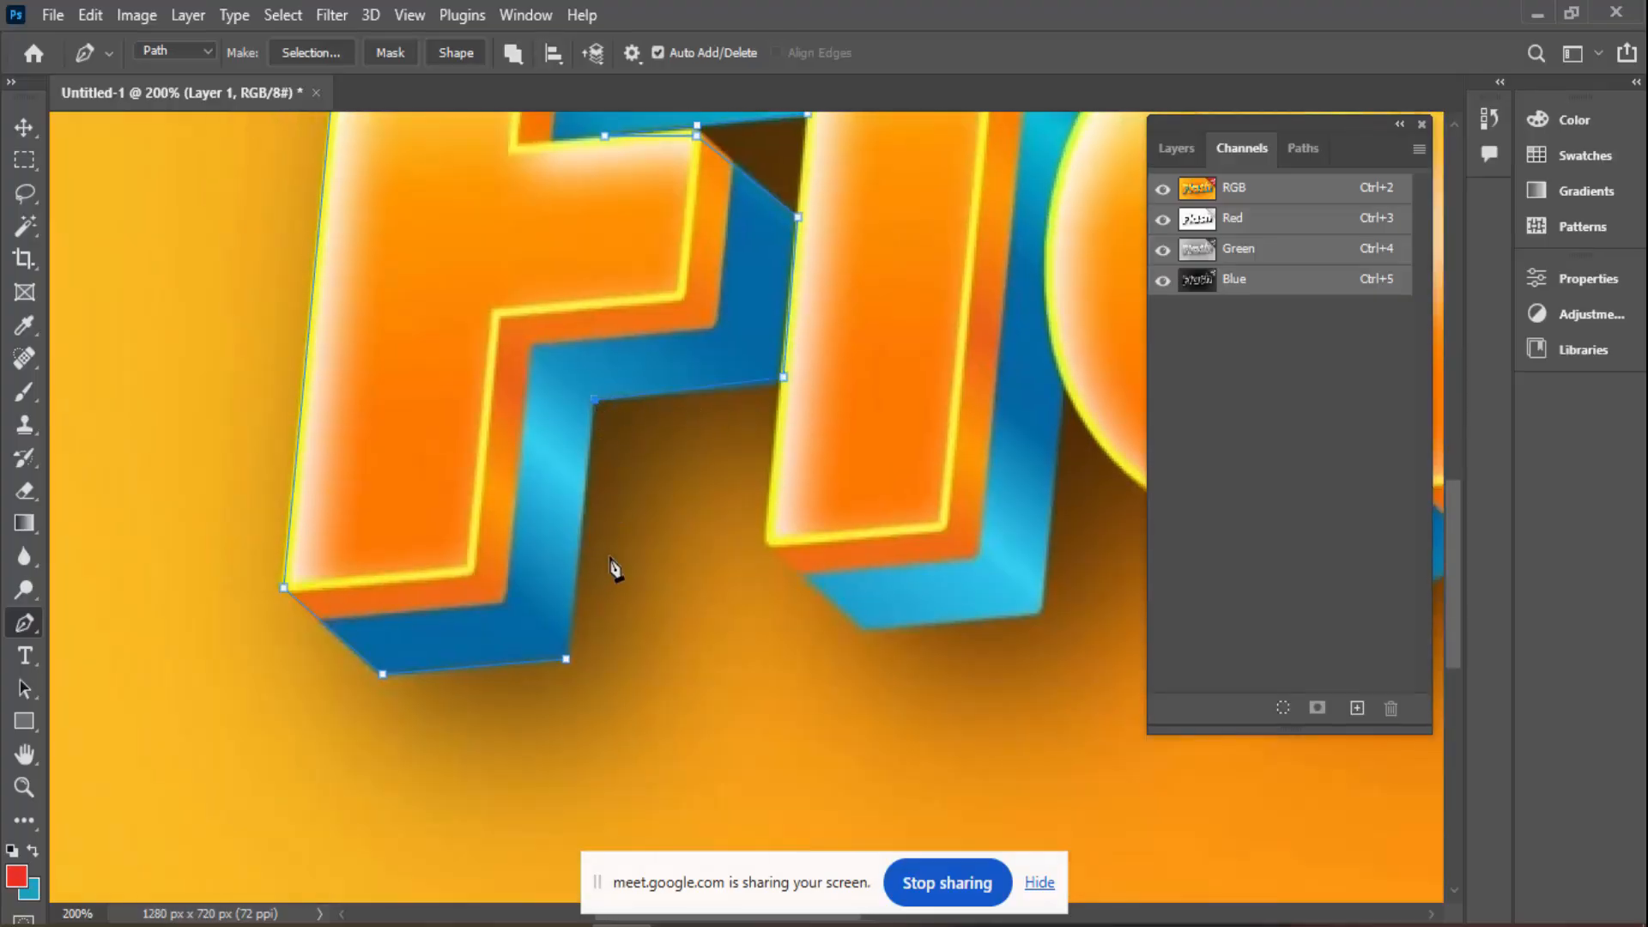
pyautogui.click(568, 659)
pyautogui.scroll(3, 743, 628)
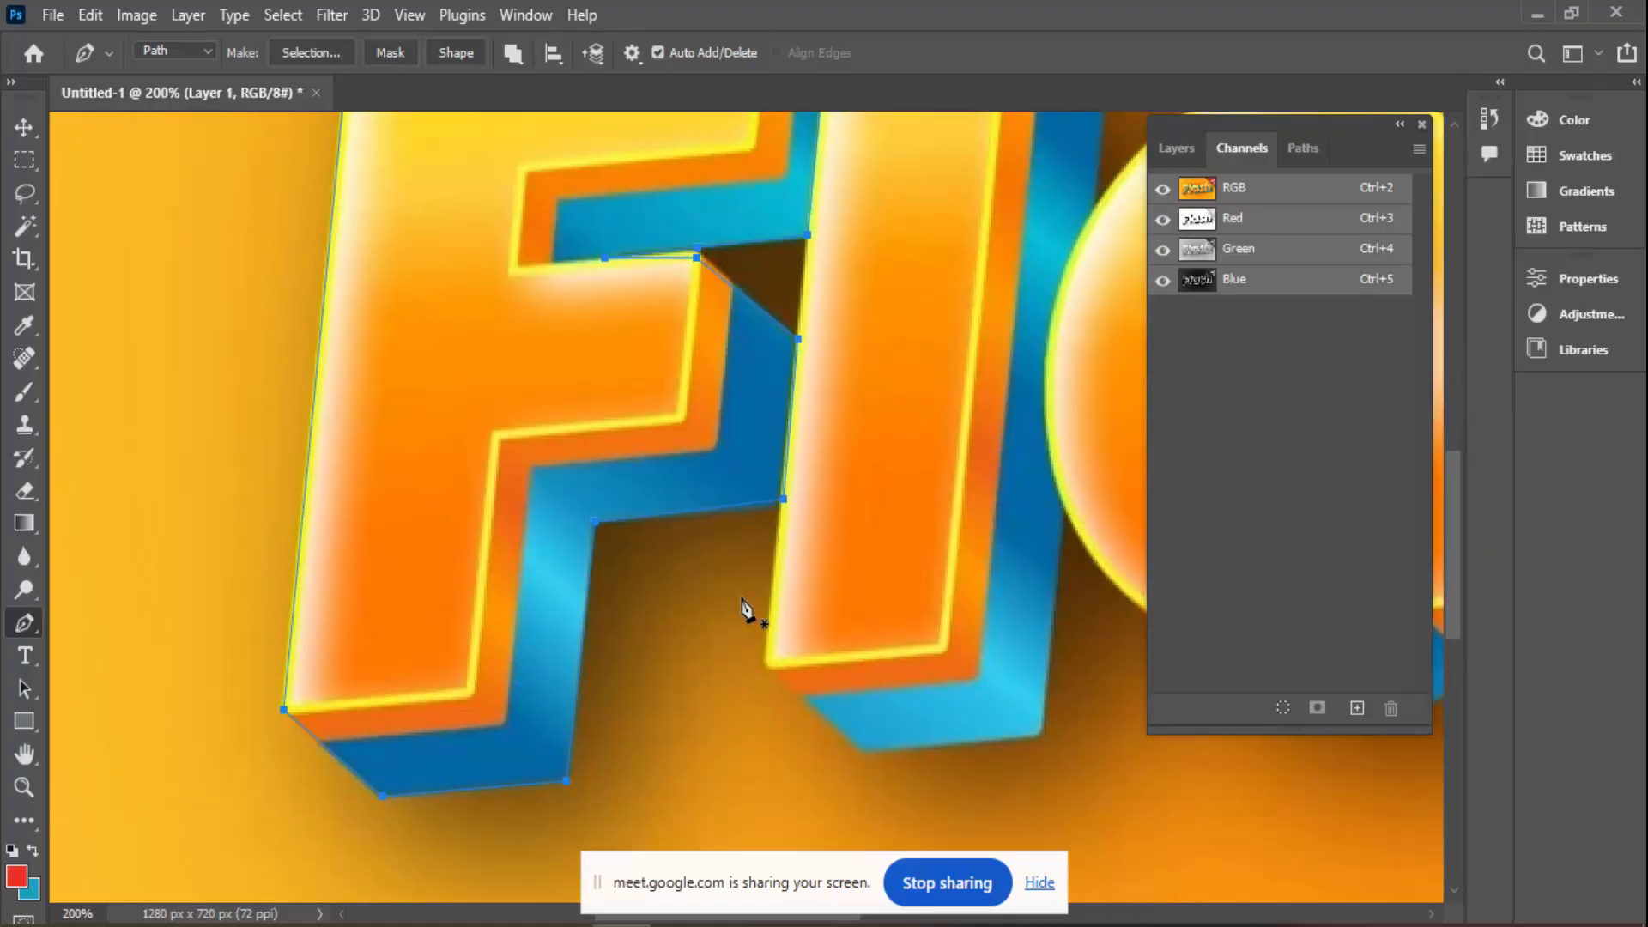
pyautogui.scroll(5, 743, 605)
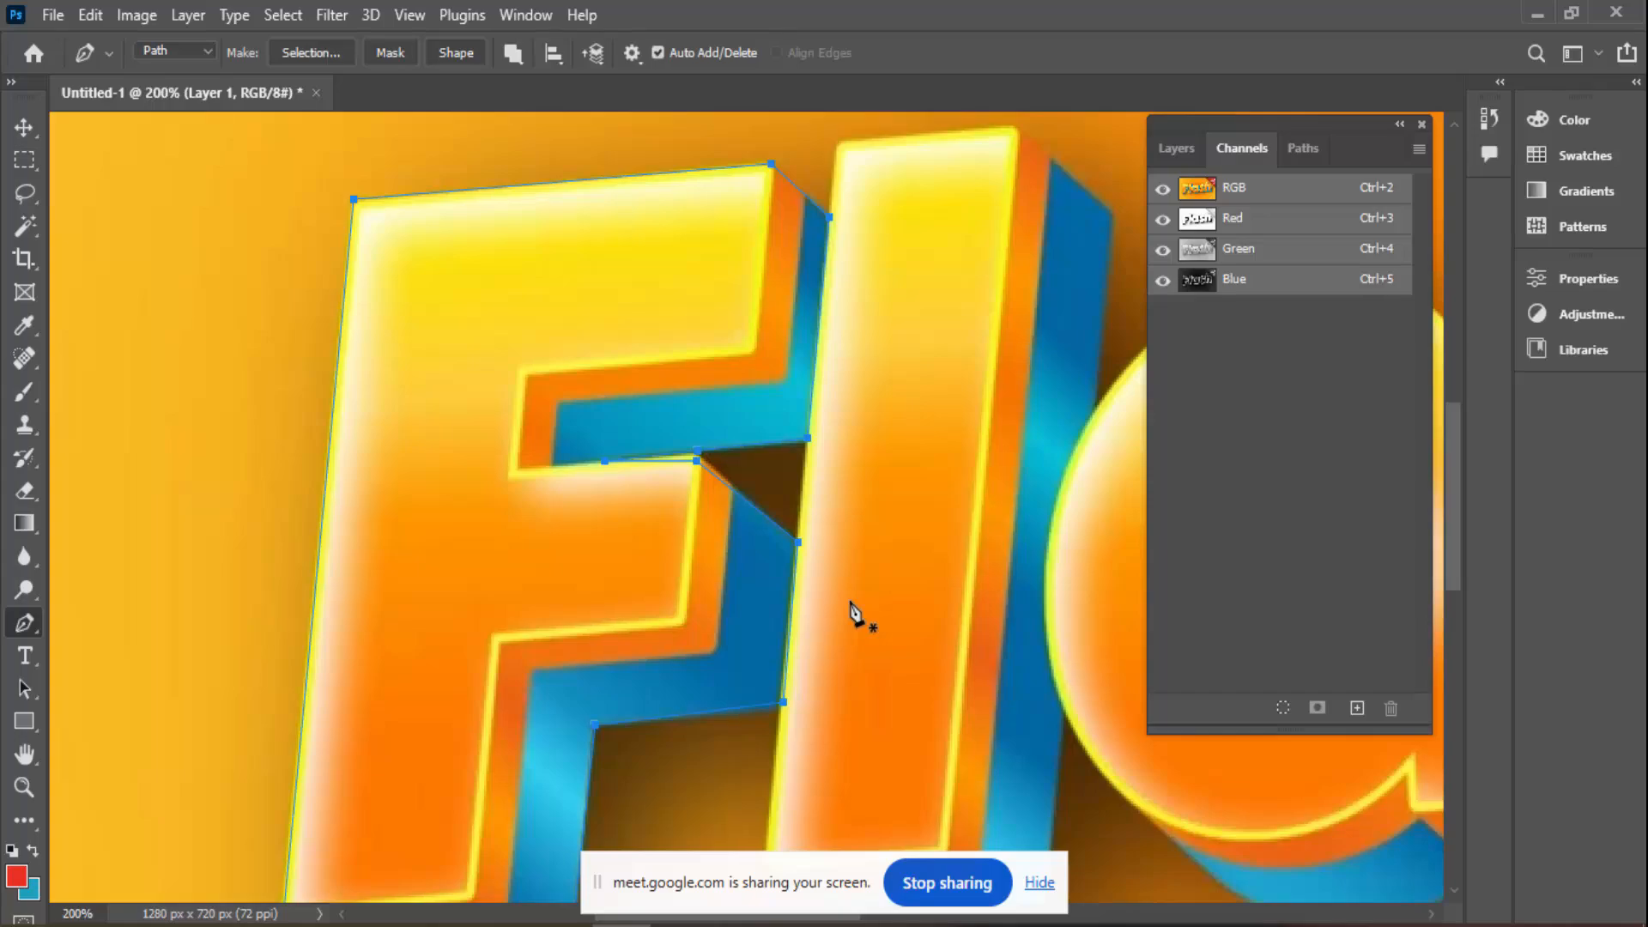
pyautogui.click(1304, 150)
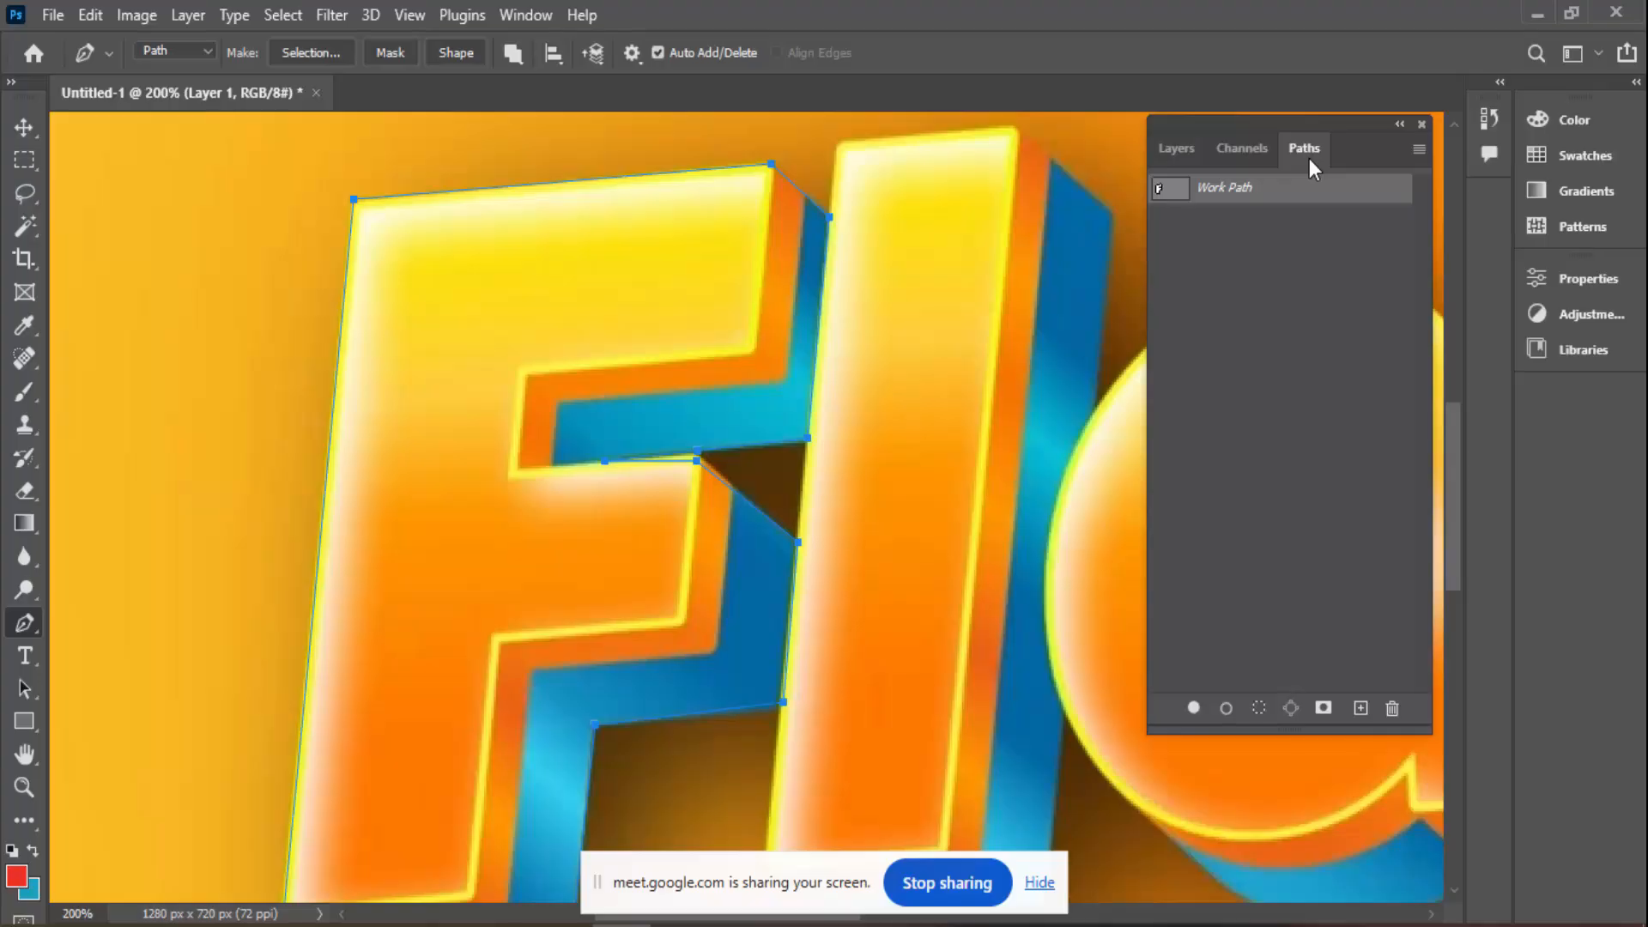
# Save the F's work path as Path 1 and display the document's channels
pyautogui.doubleClick(1241, 189)
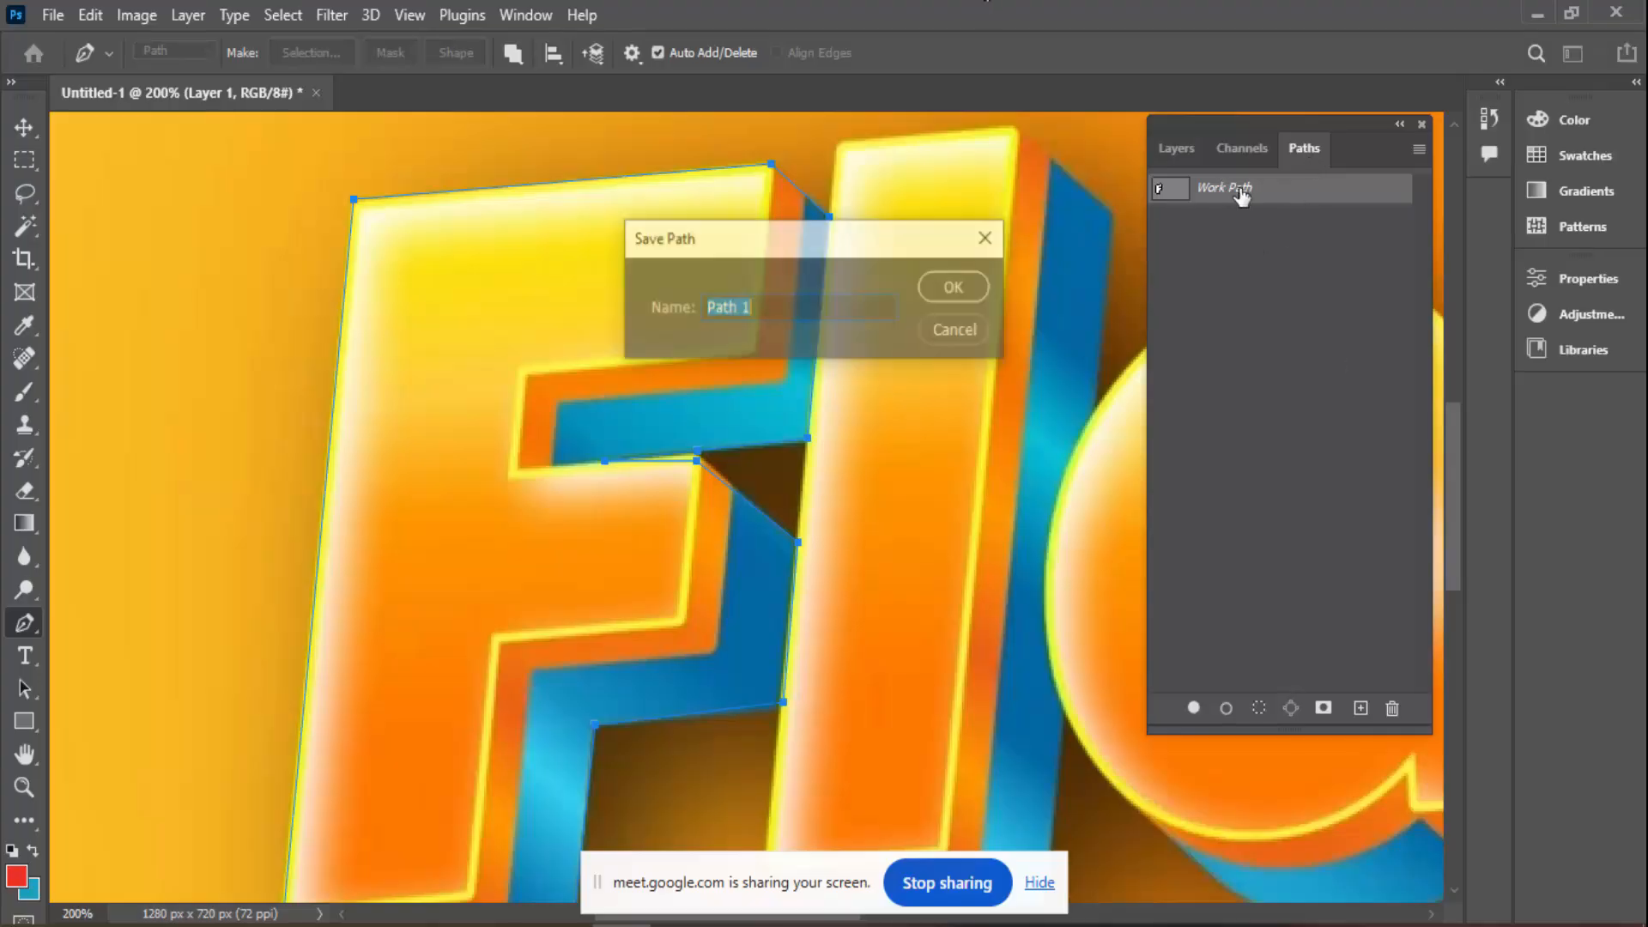
pyautogui.click(944, 290)
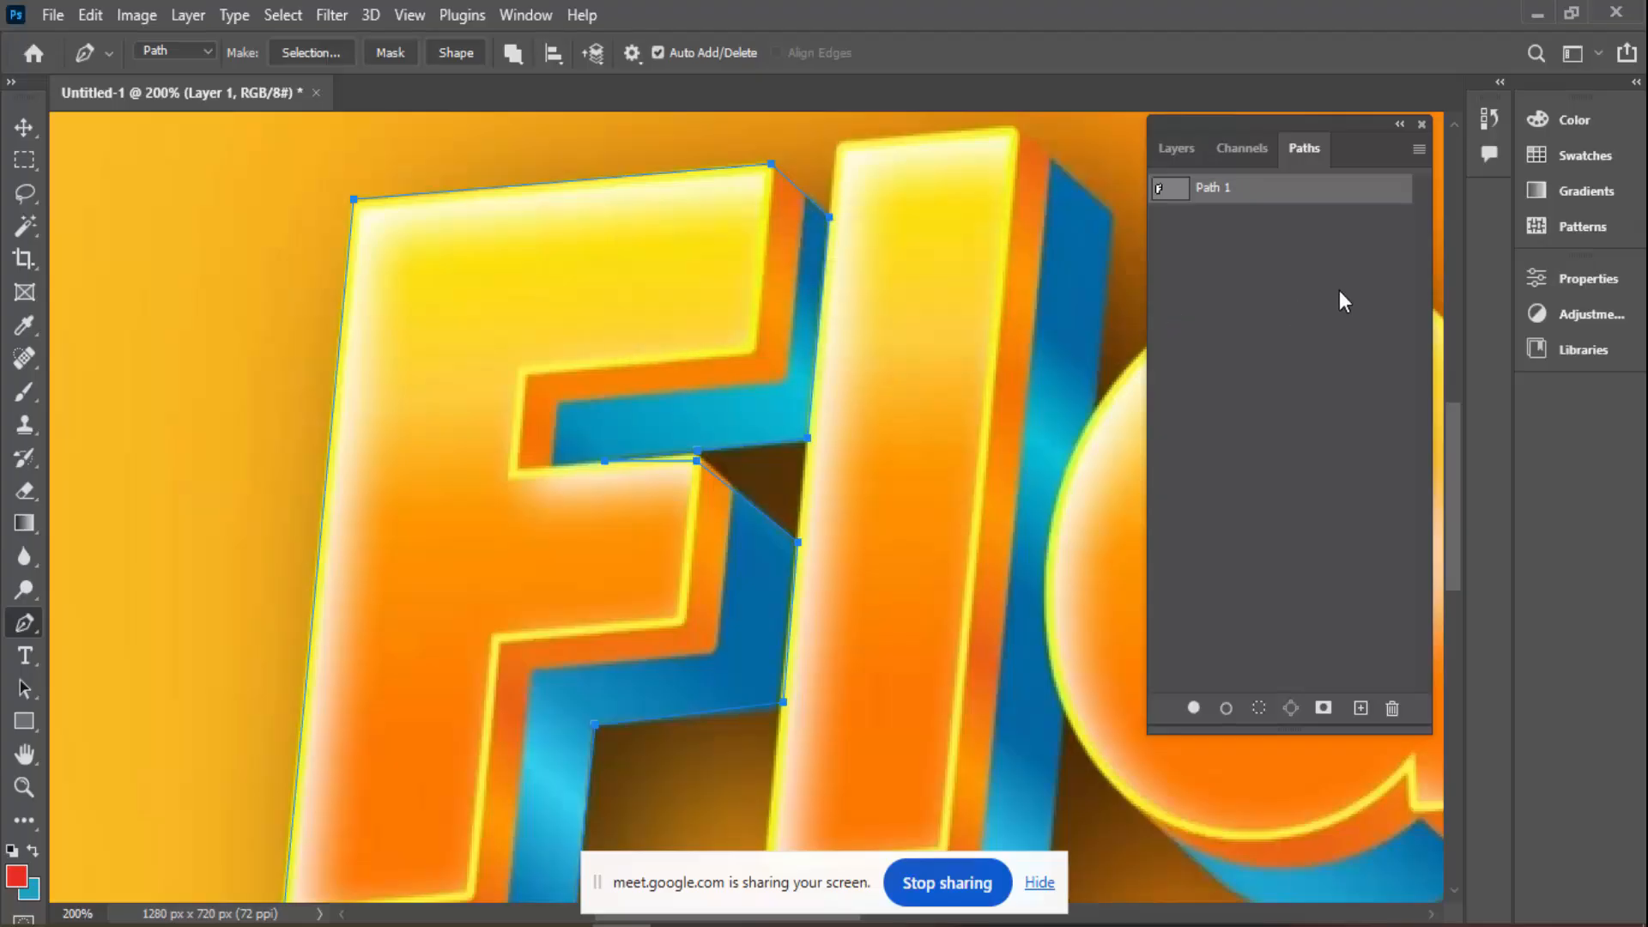
pyautogui.click(1229, 153)
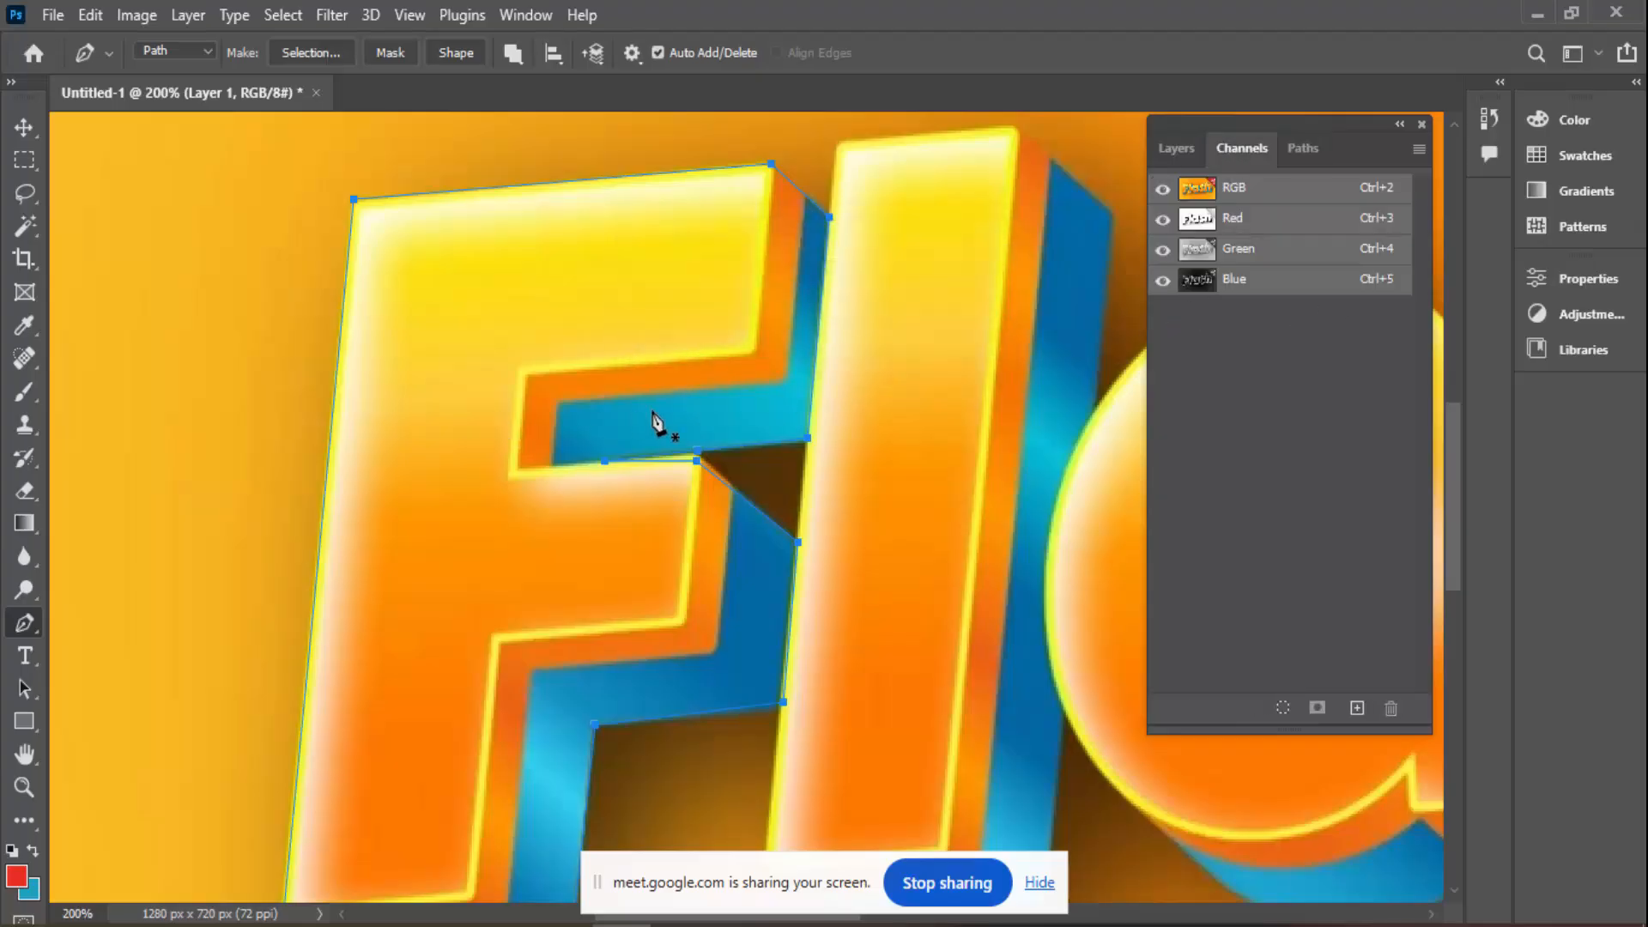
# Inspect the F path's outline and anchor points with the Path Selection tool, and deselect the path
pyautogui.click(32, 700)
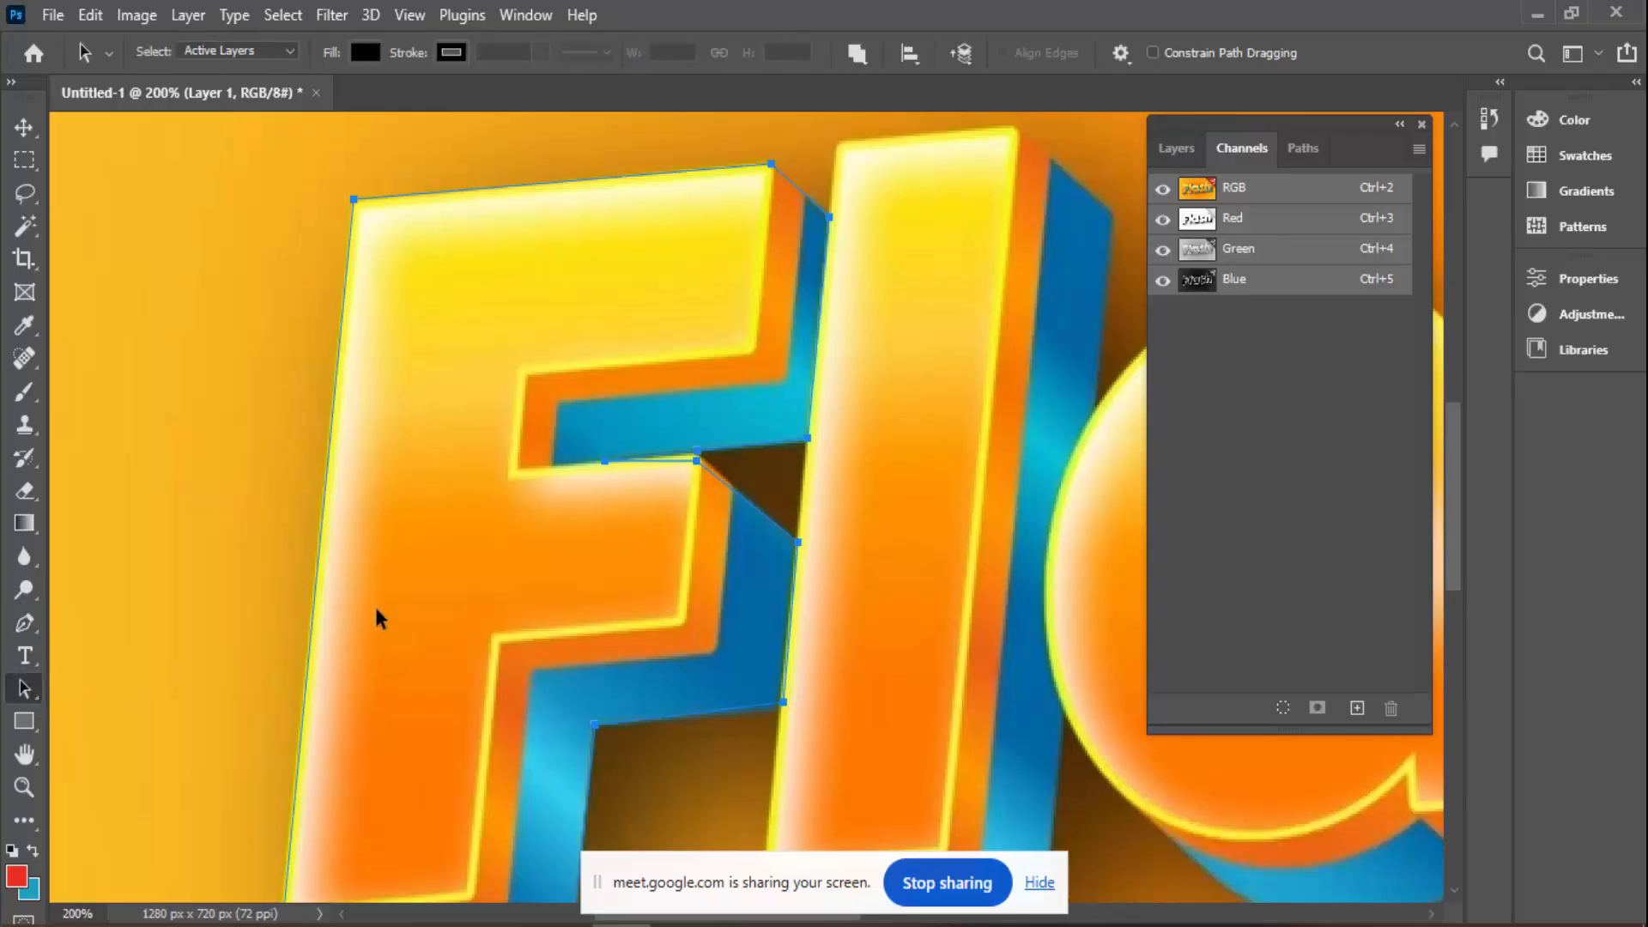
pyautogui.click(863, 661)
pyautogui.scroll(-2, 971, 449)
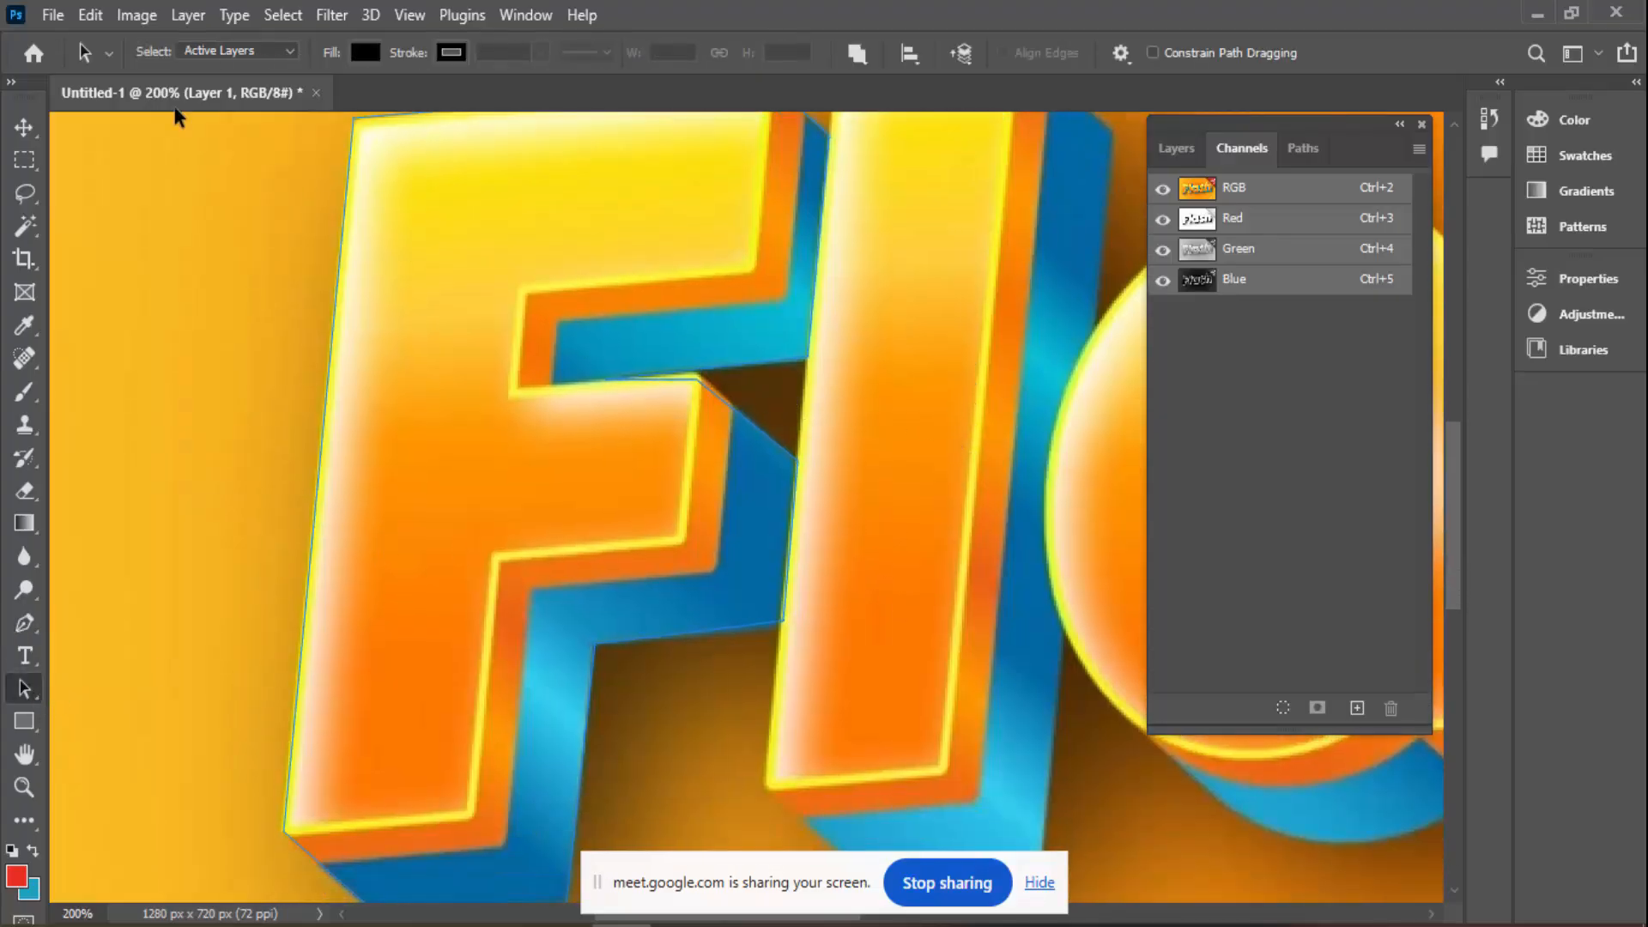
pyautogui.rightClick(41, 696)
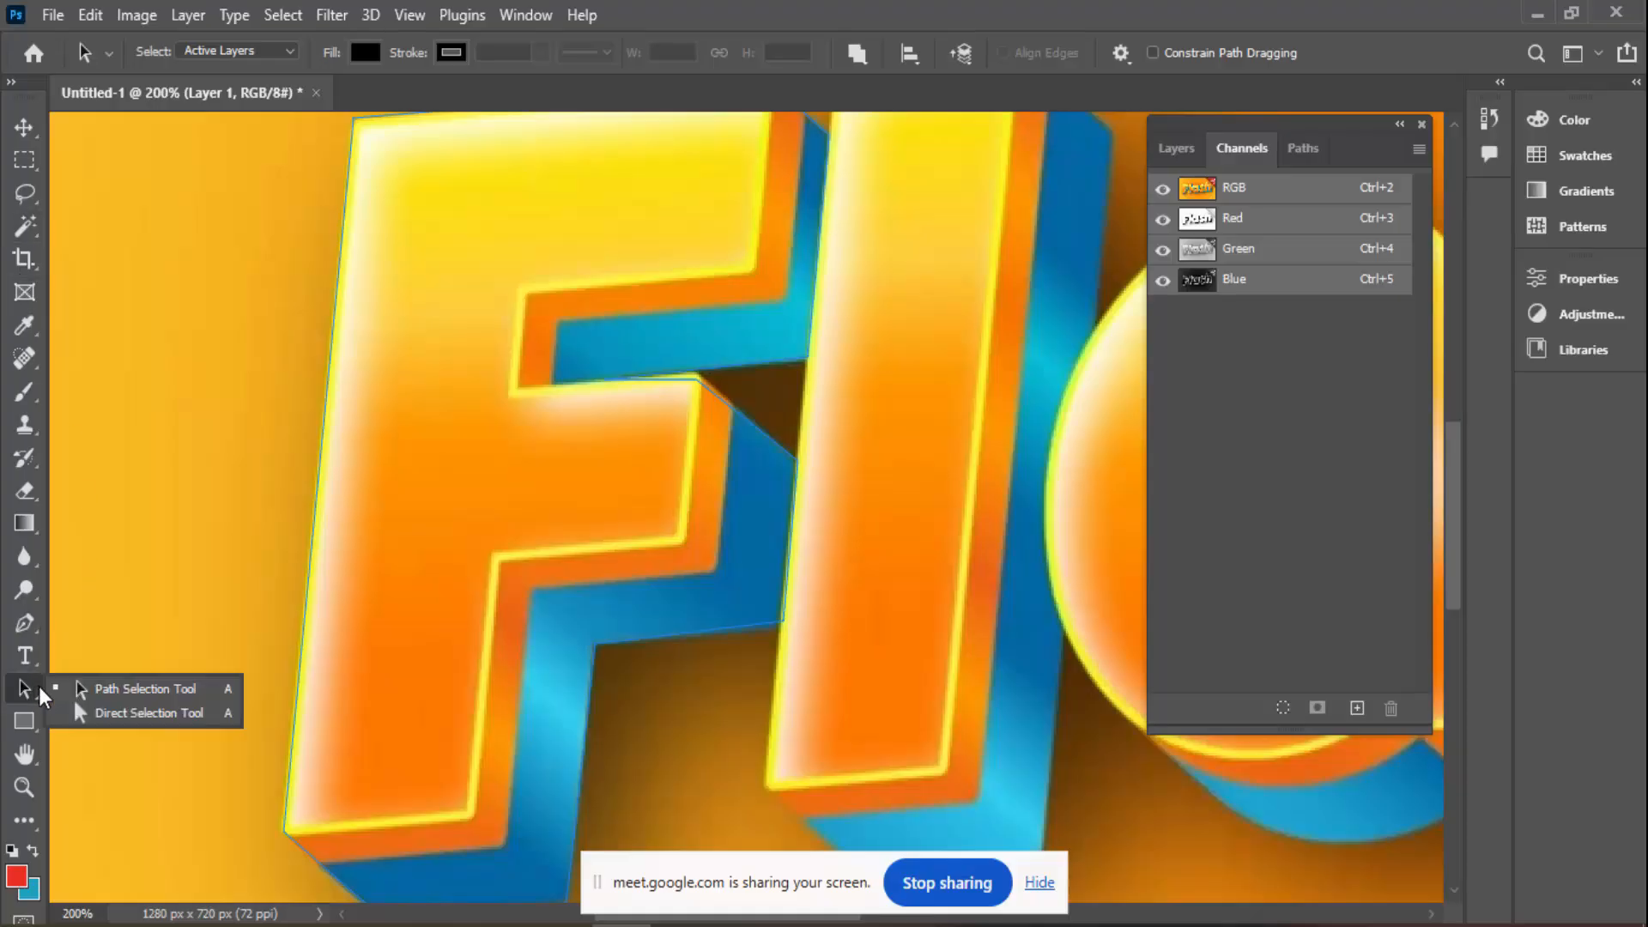
pyautogui.click(100, 713)
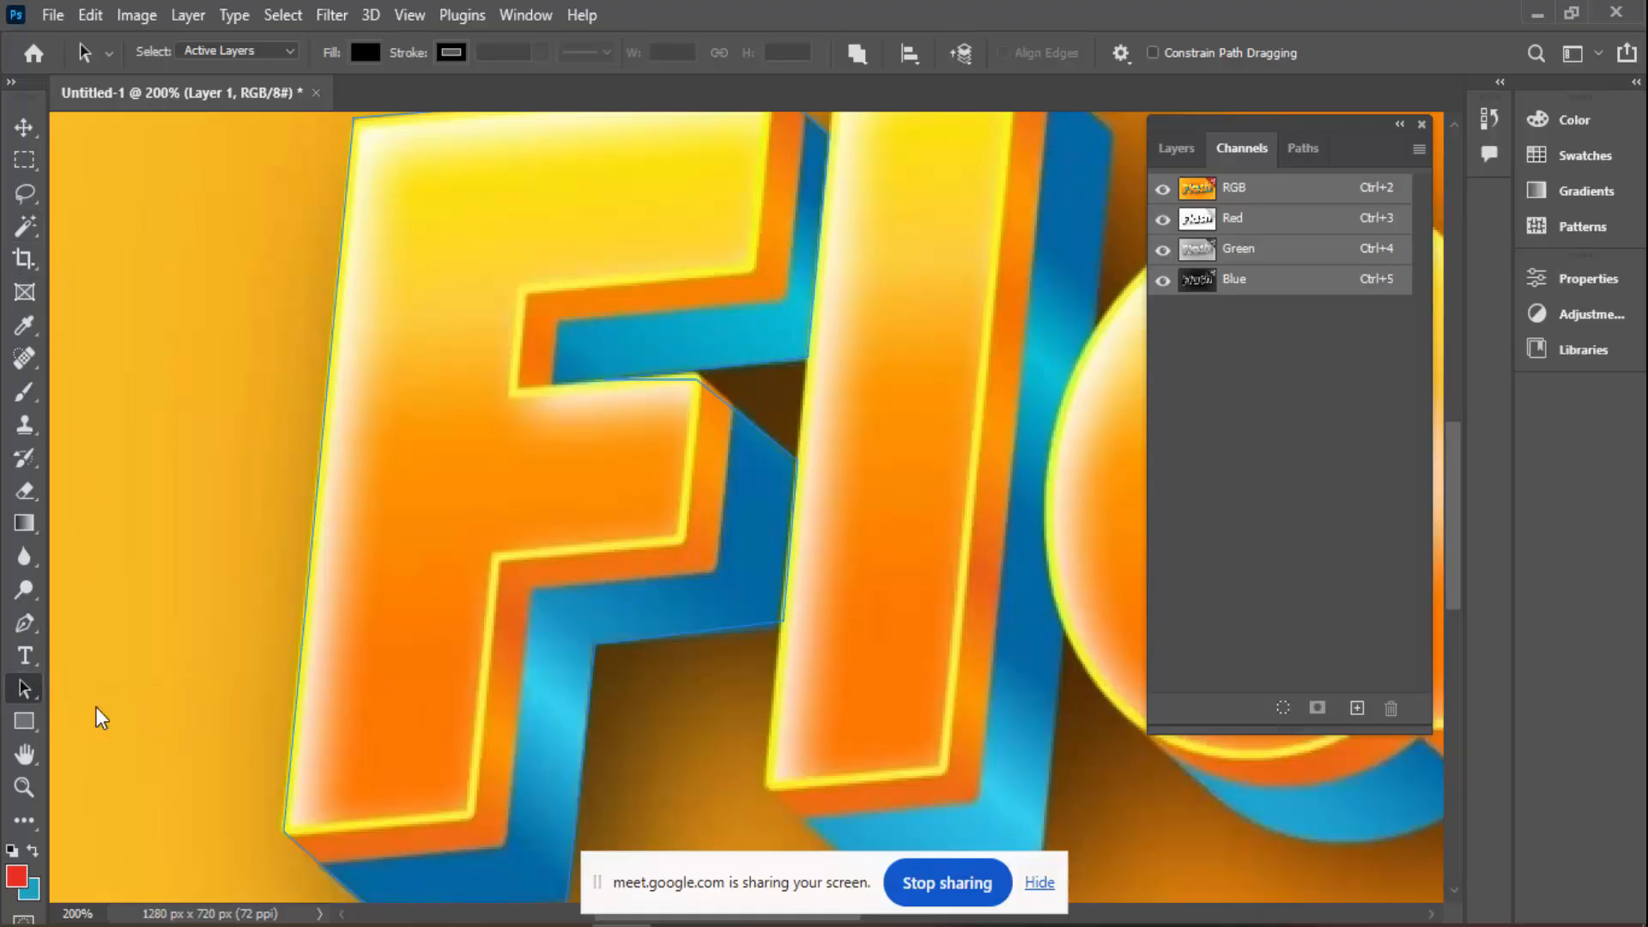
pyautogui.click(687, 383)
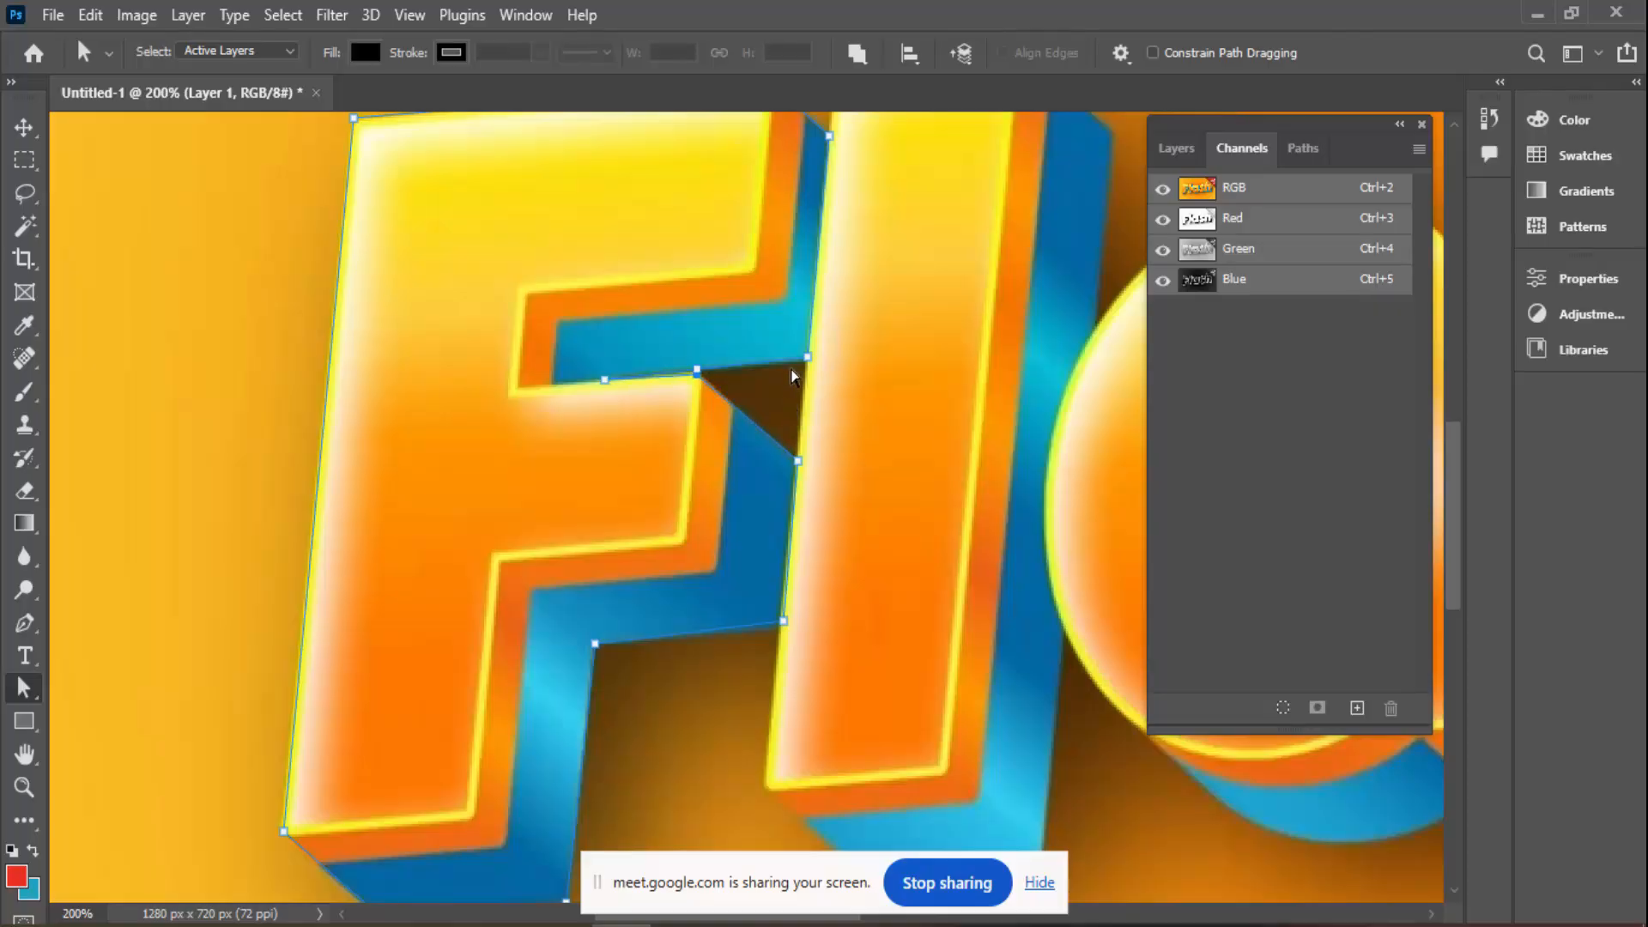
pyautogui.click(788, 425)
pyautogui.scroll(2, 533, 361)
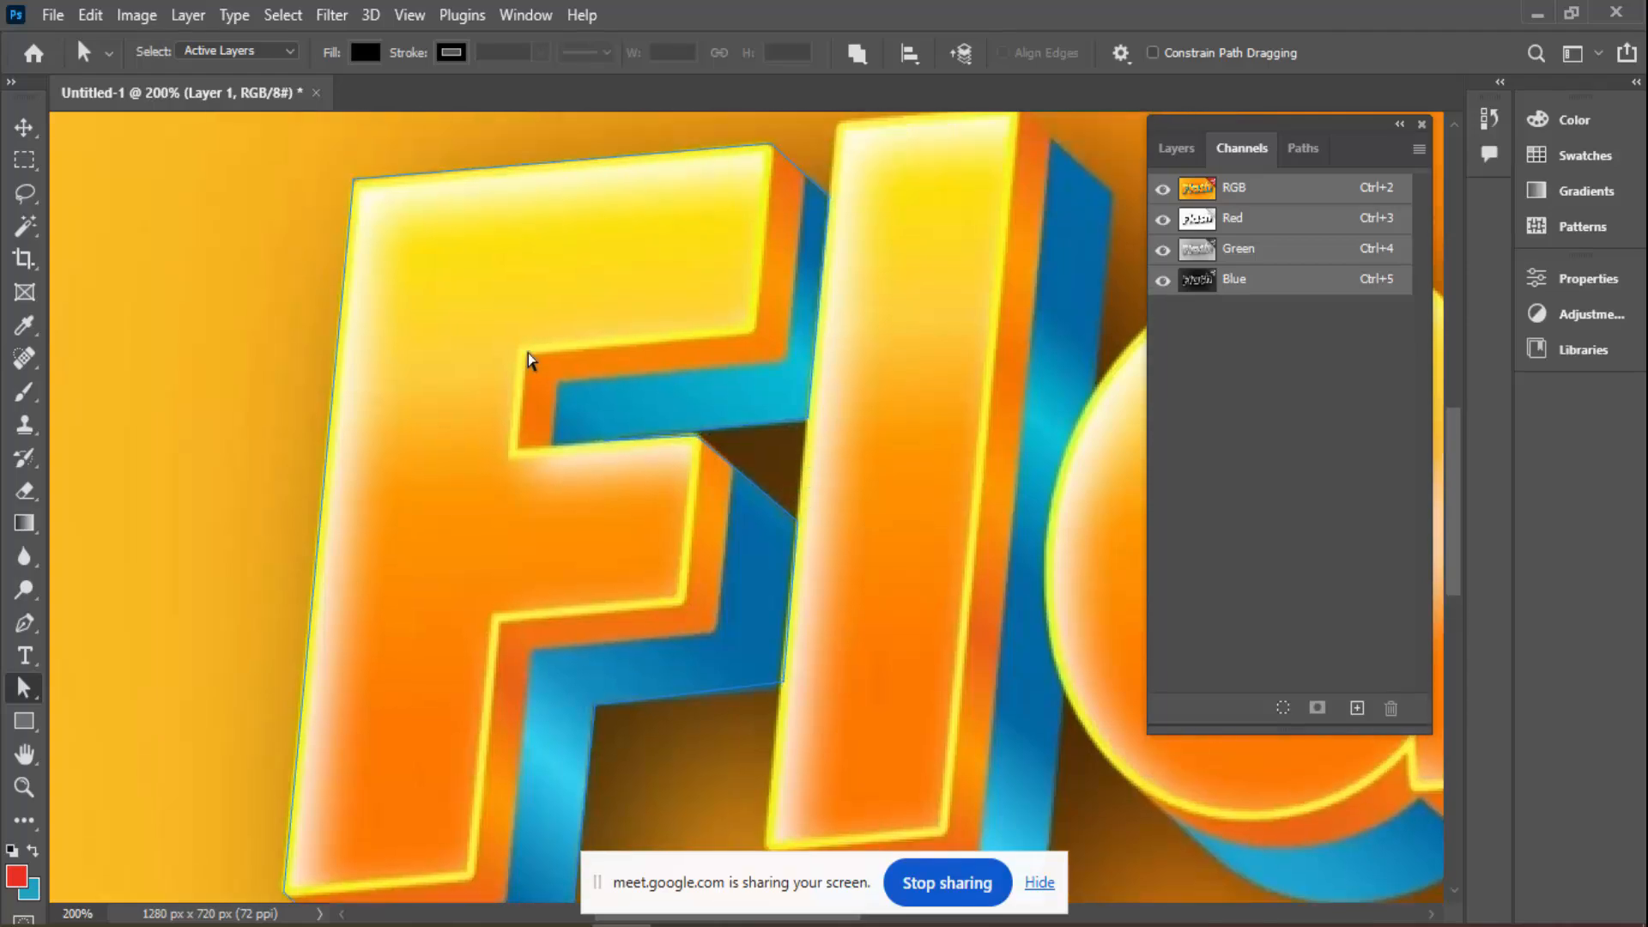
# Convert the F's path into a selection
pyautogui.rightClick(24, 688)
pyautogui.click(95, 712)
pyautogui.click(407, 582)
pyautogui.hotkey('ctrl', 'Return')
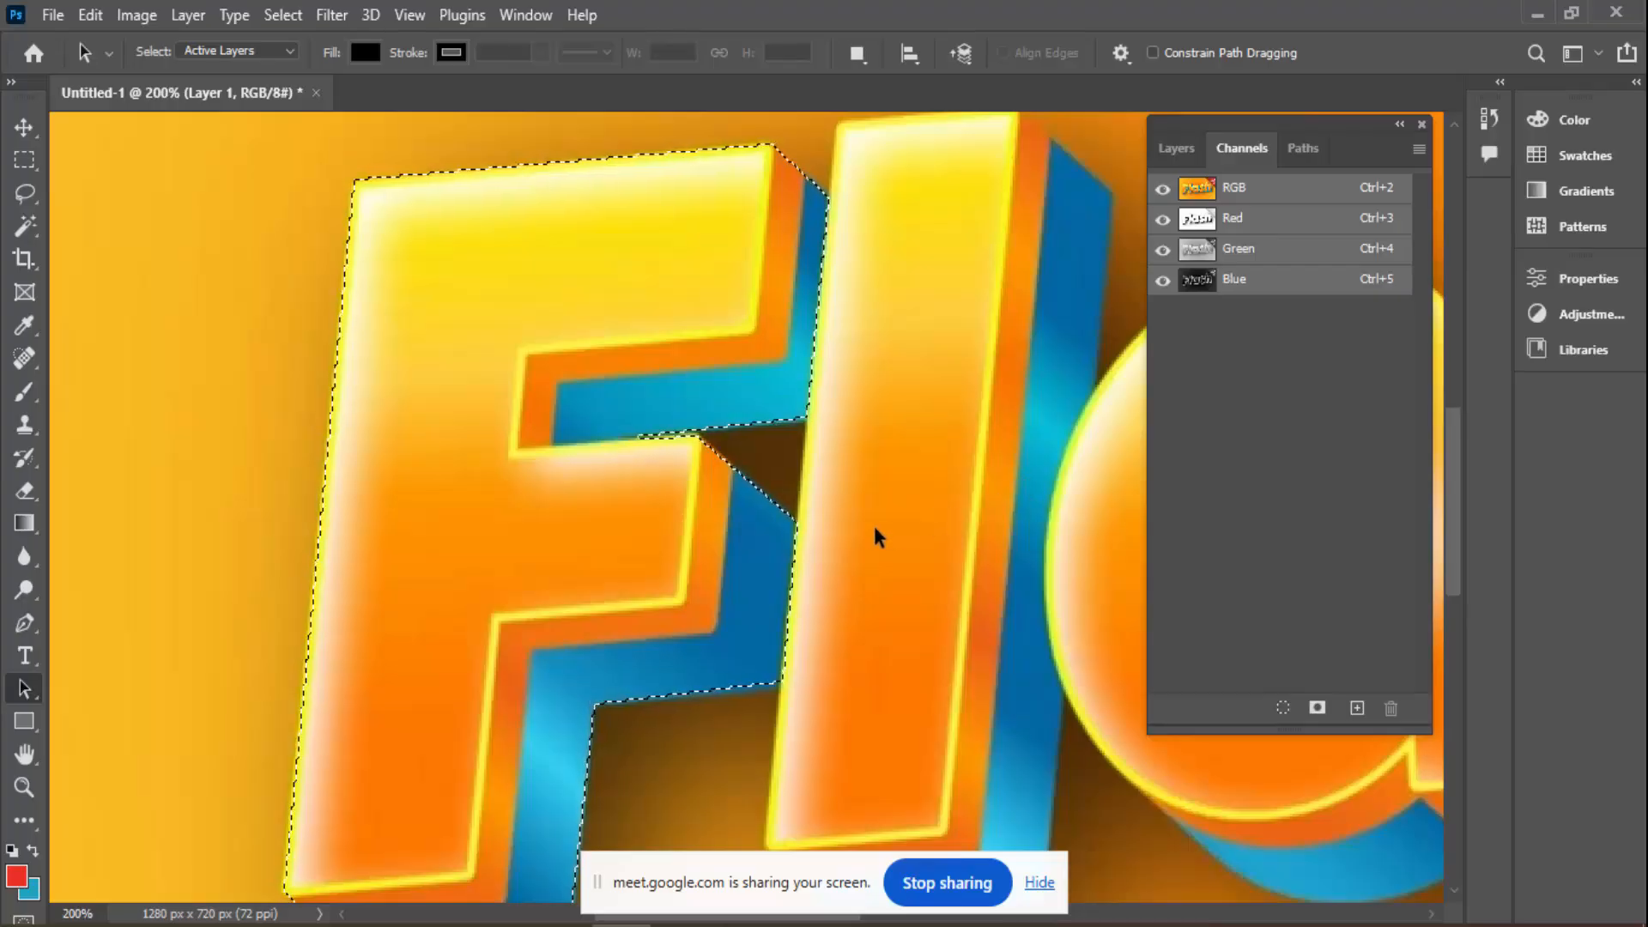
# Copy the selected F, paste it into a new 226 x 329 px document at 72 ppi and check its paths and channels
pyautogui.hotkey('ctrl', 'n')
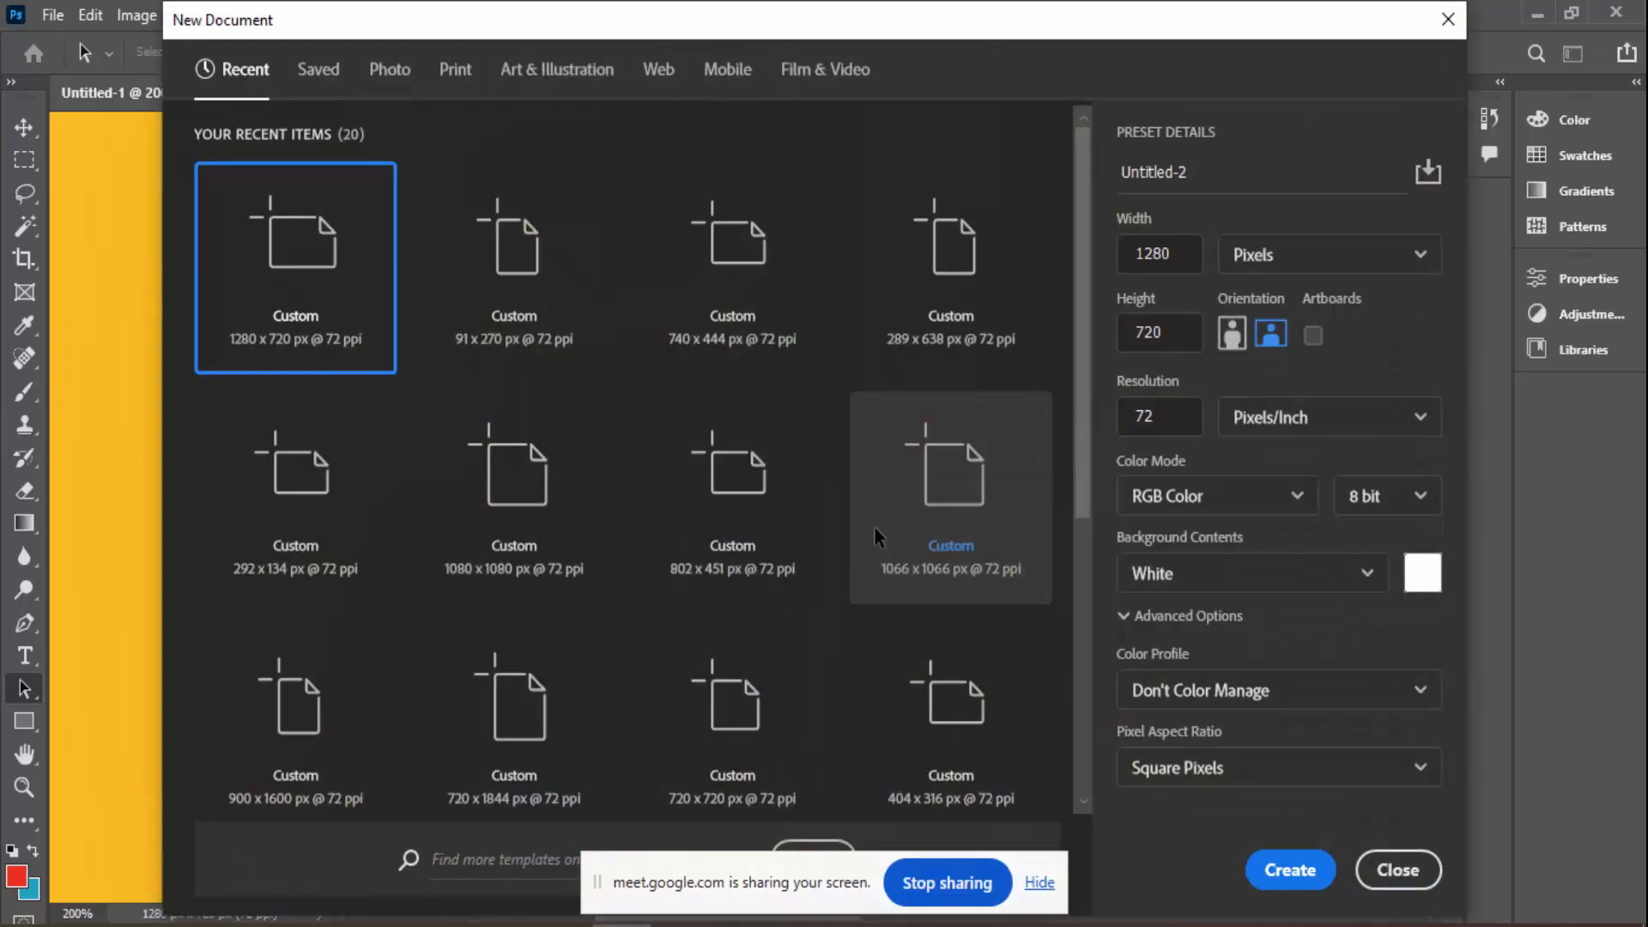
pyautogui.press('Return')
pyautogui.hotkey('ctrl', 'v')
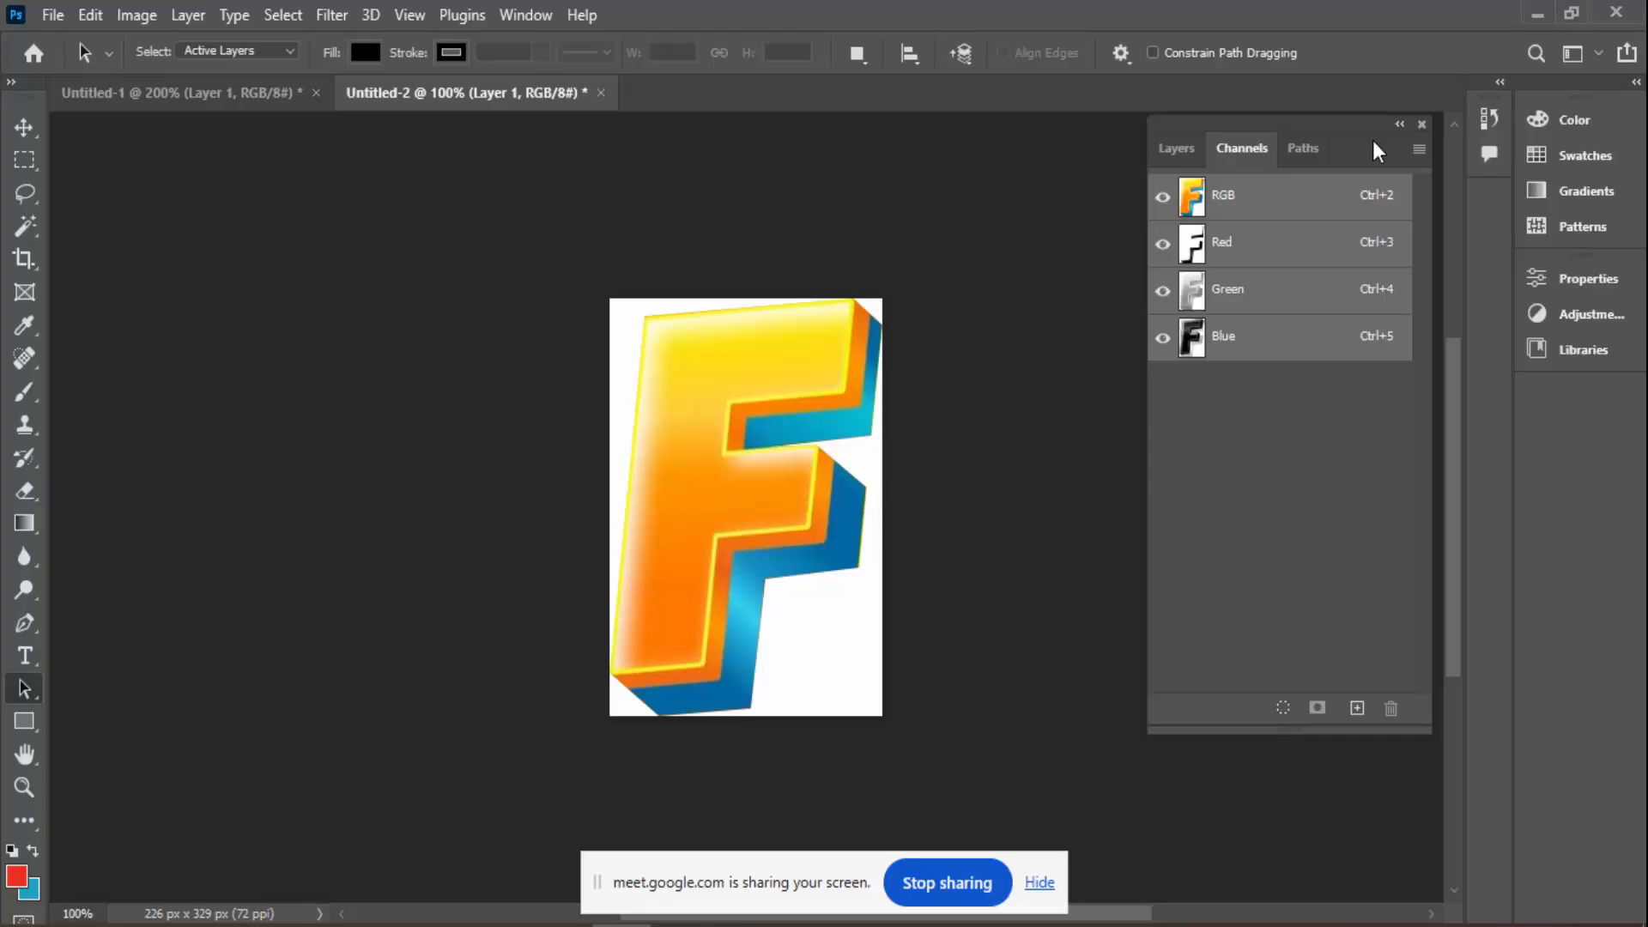
pyautogui.click(1306, 151)
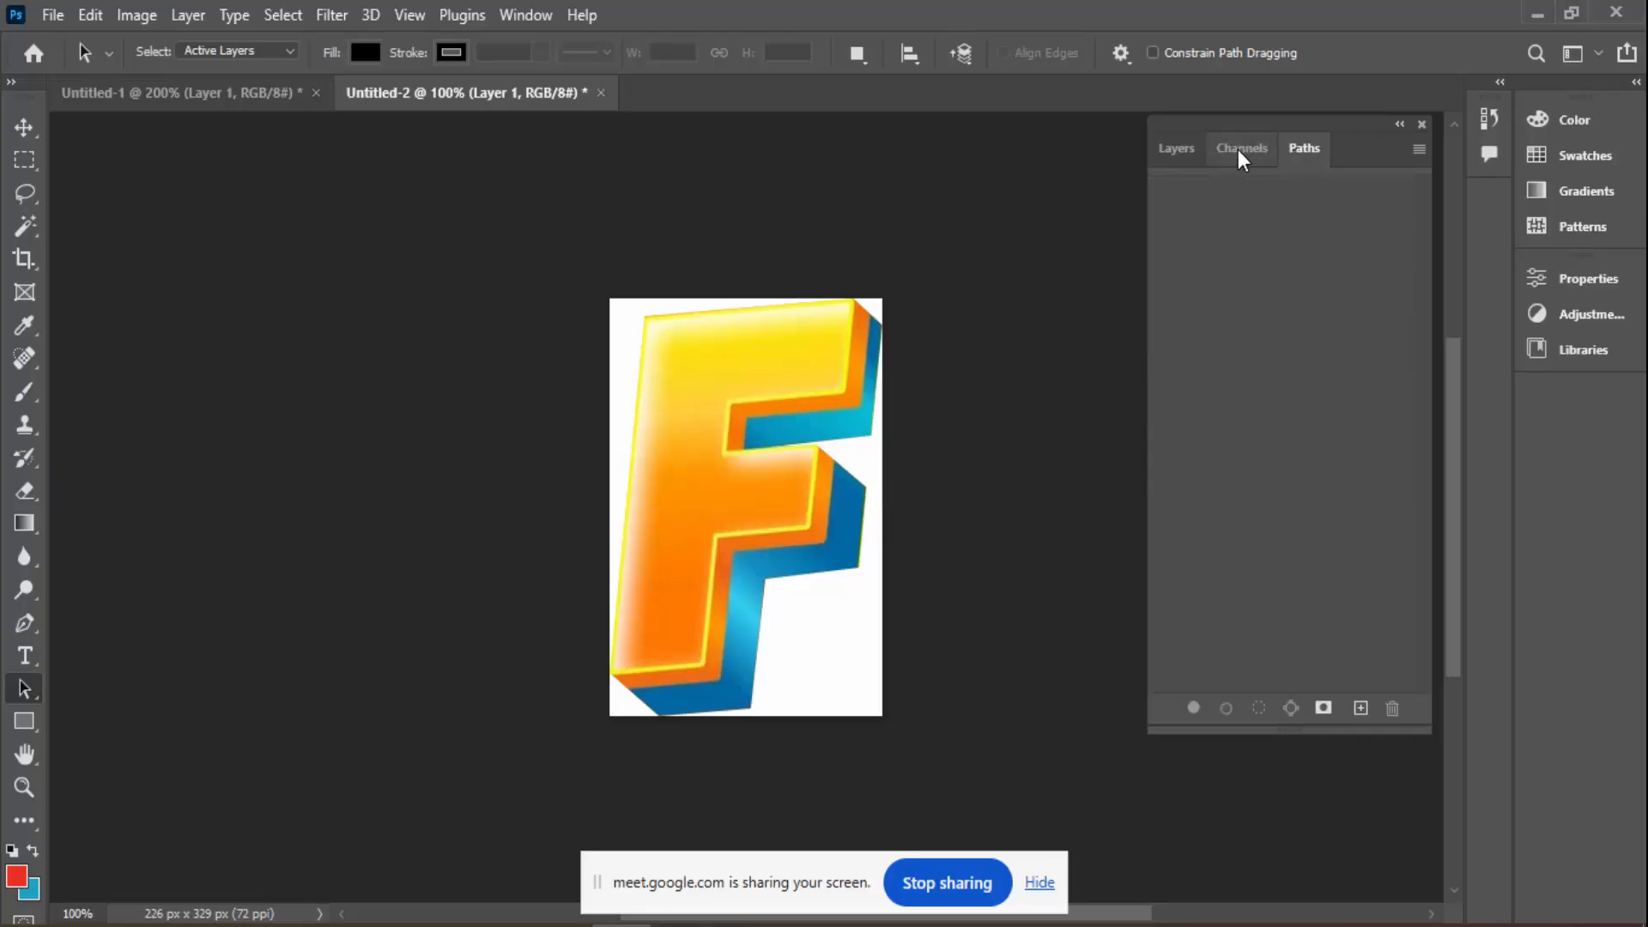
pyautogui.click(1241, 154)
# Clear the selection in the Flash document and copy its Path 1 onto the F in the new document
pyautogui.click(176, 95)
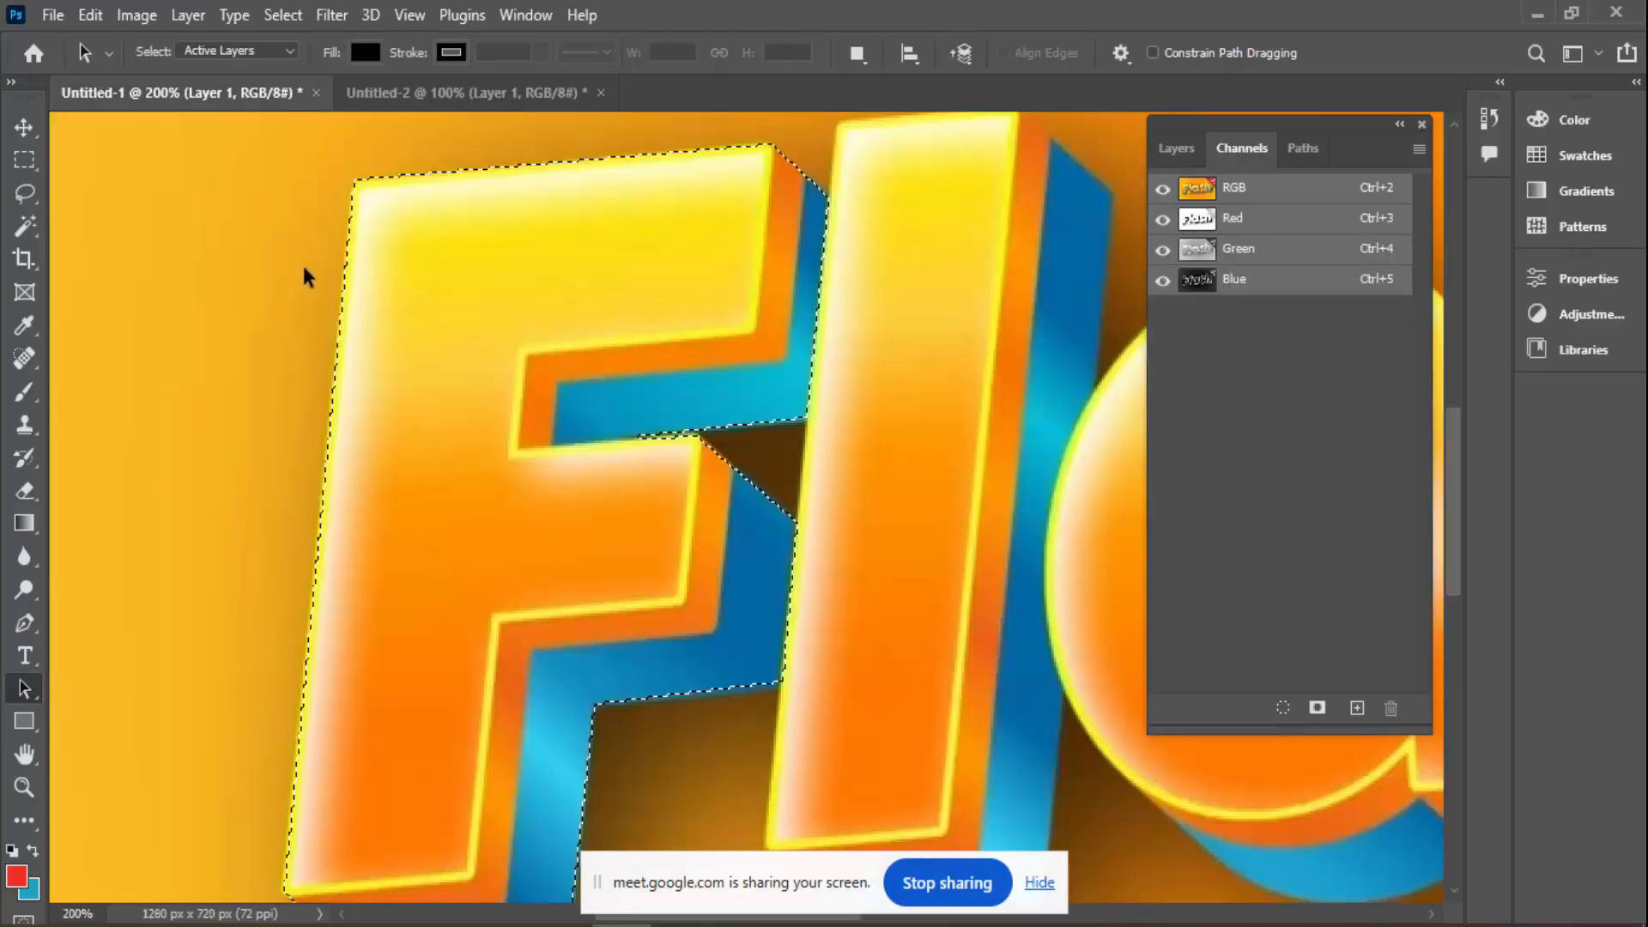
pyautogui.click(1307, 151)
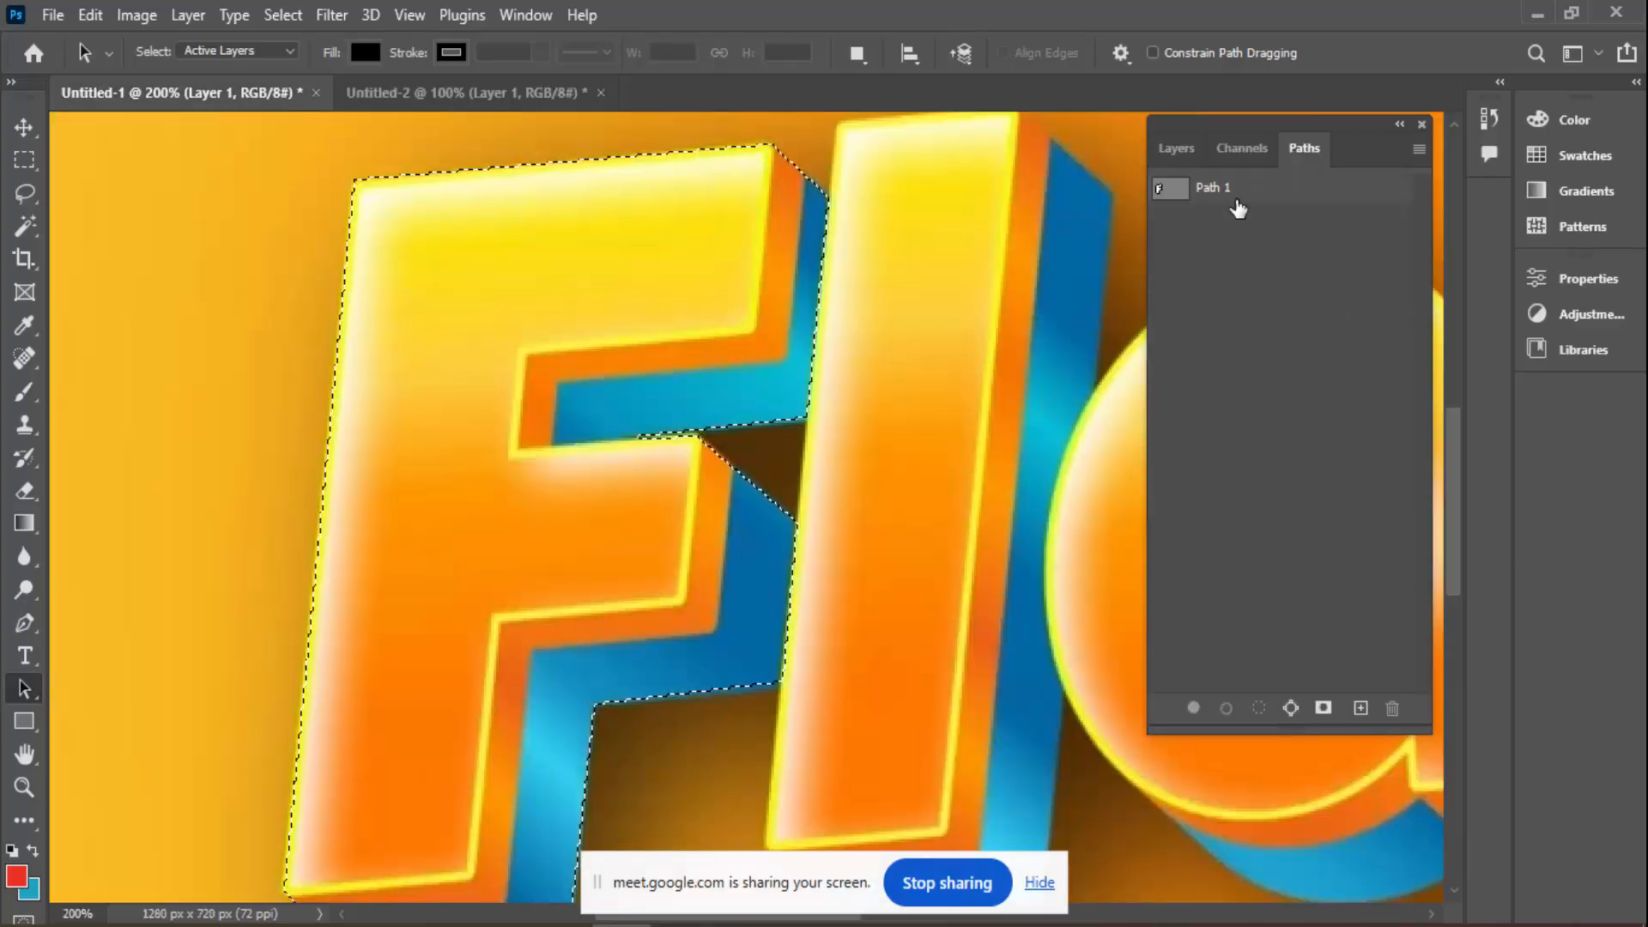
pyautogui.click(1225, 206)
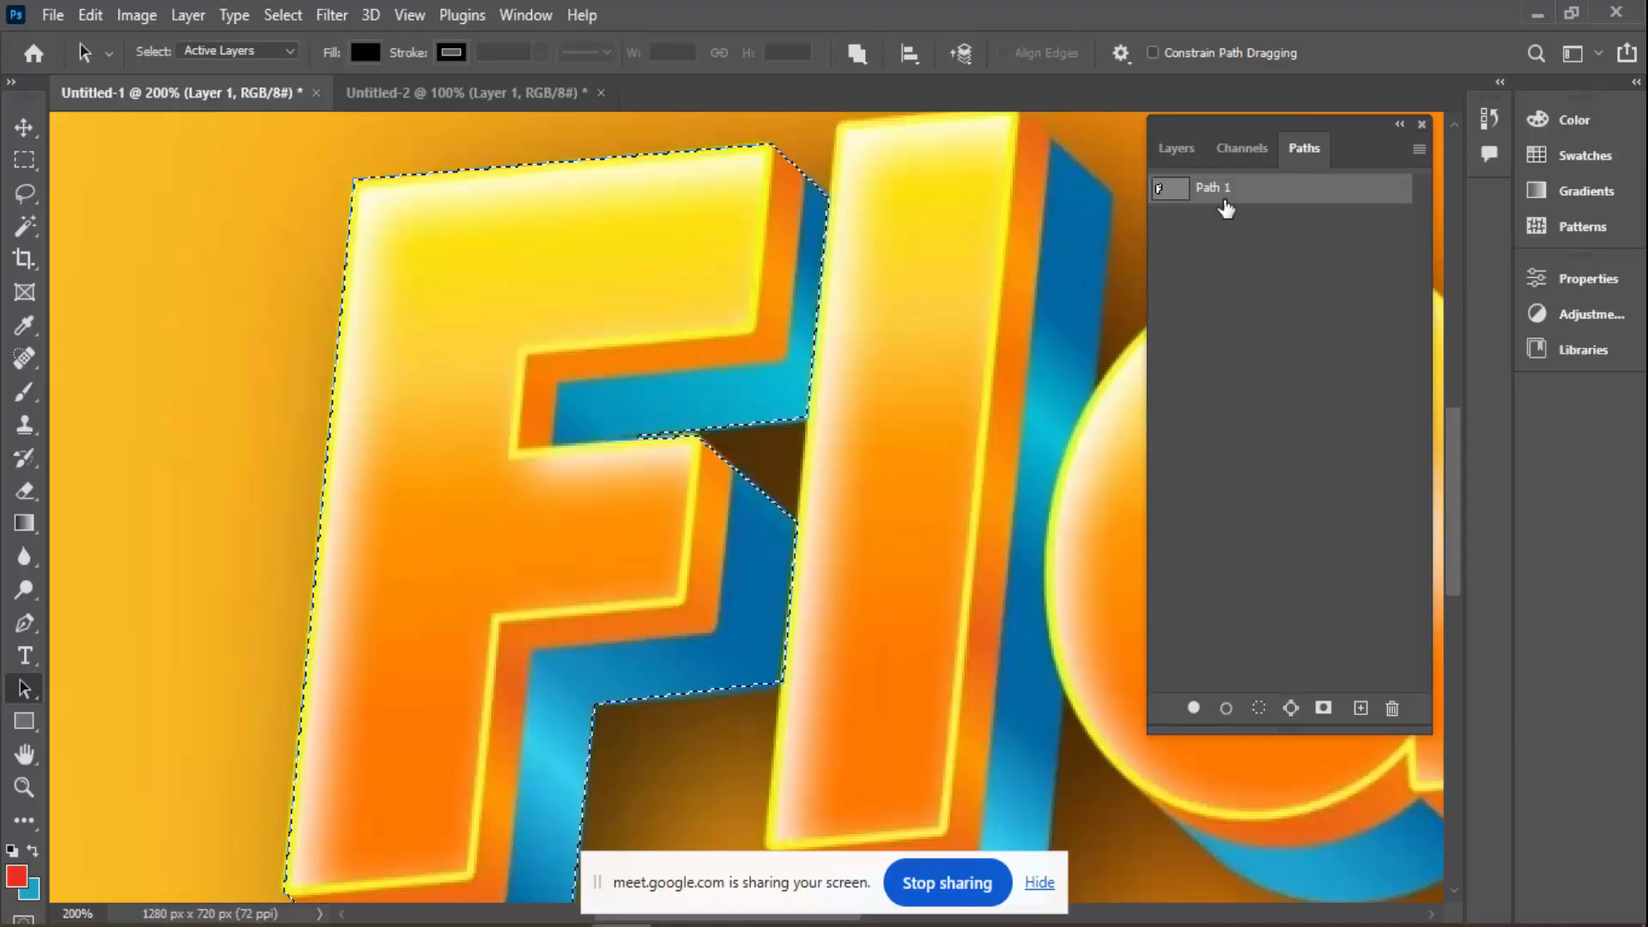
pyautogui.hotkey('ctrl', 'd')
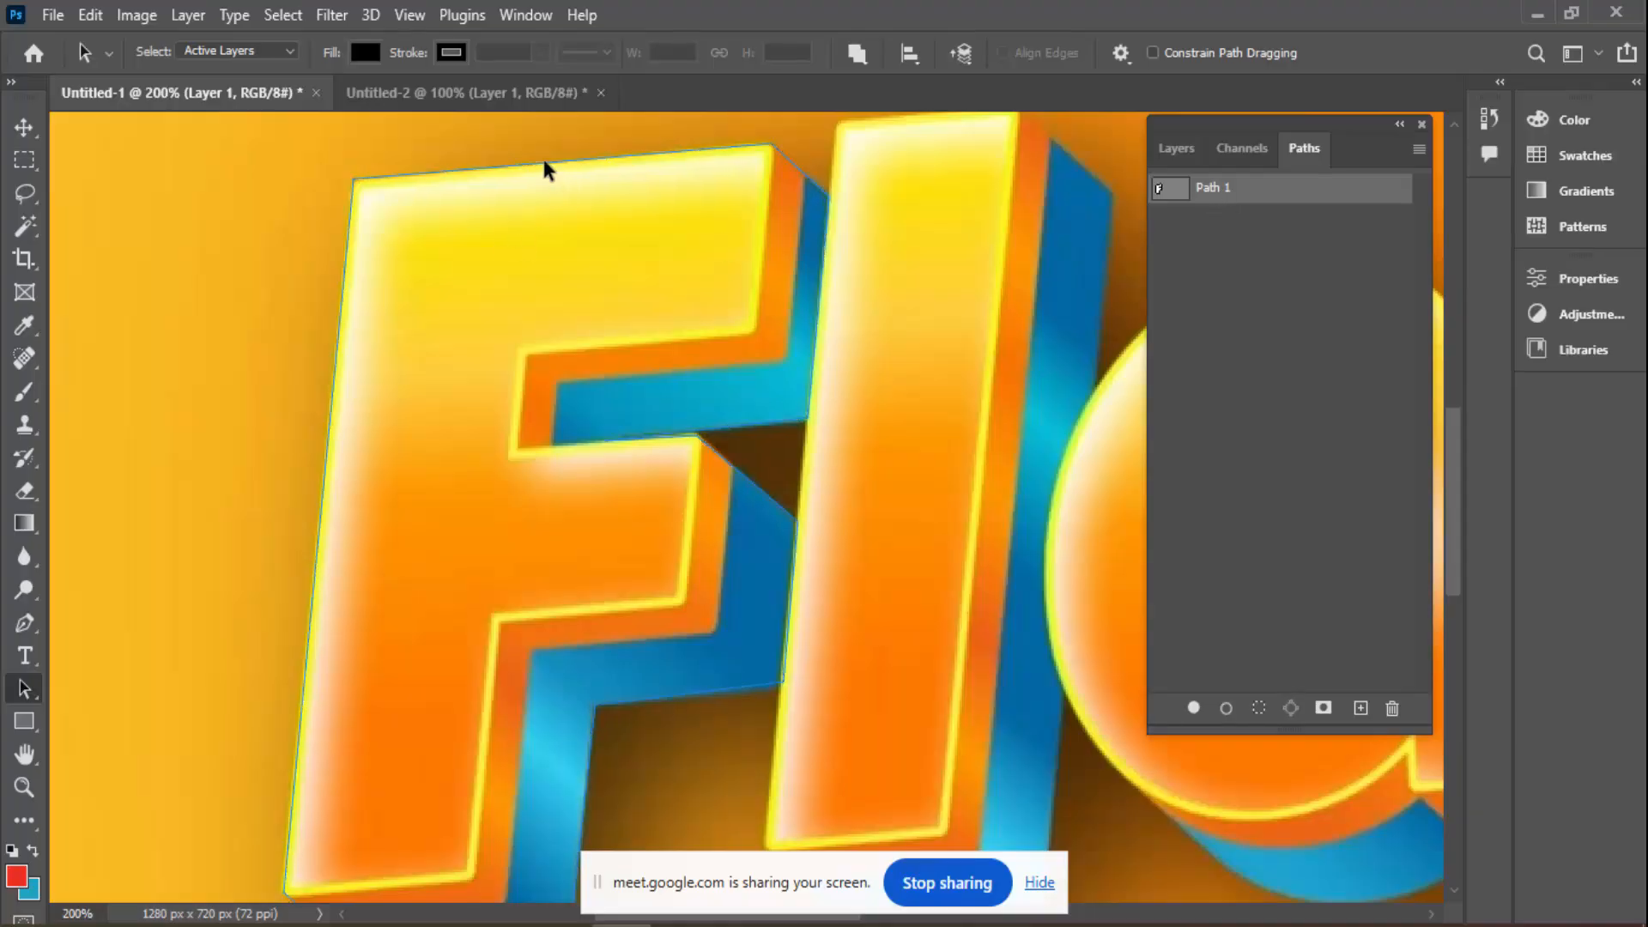
pyautogui.click(621, 270)
pyautogui.moveTo(621, 271); pyautogui.dragTo(784, 388)
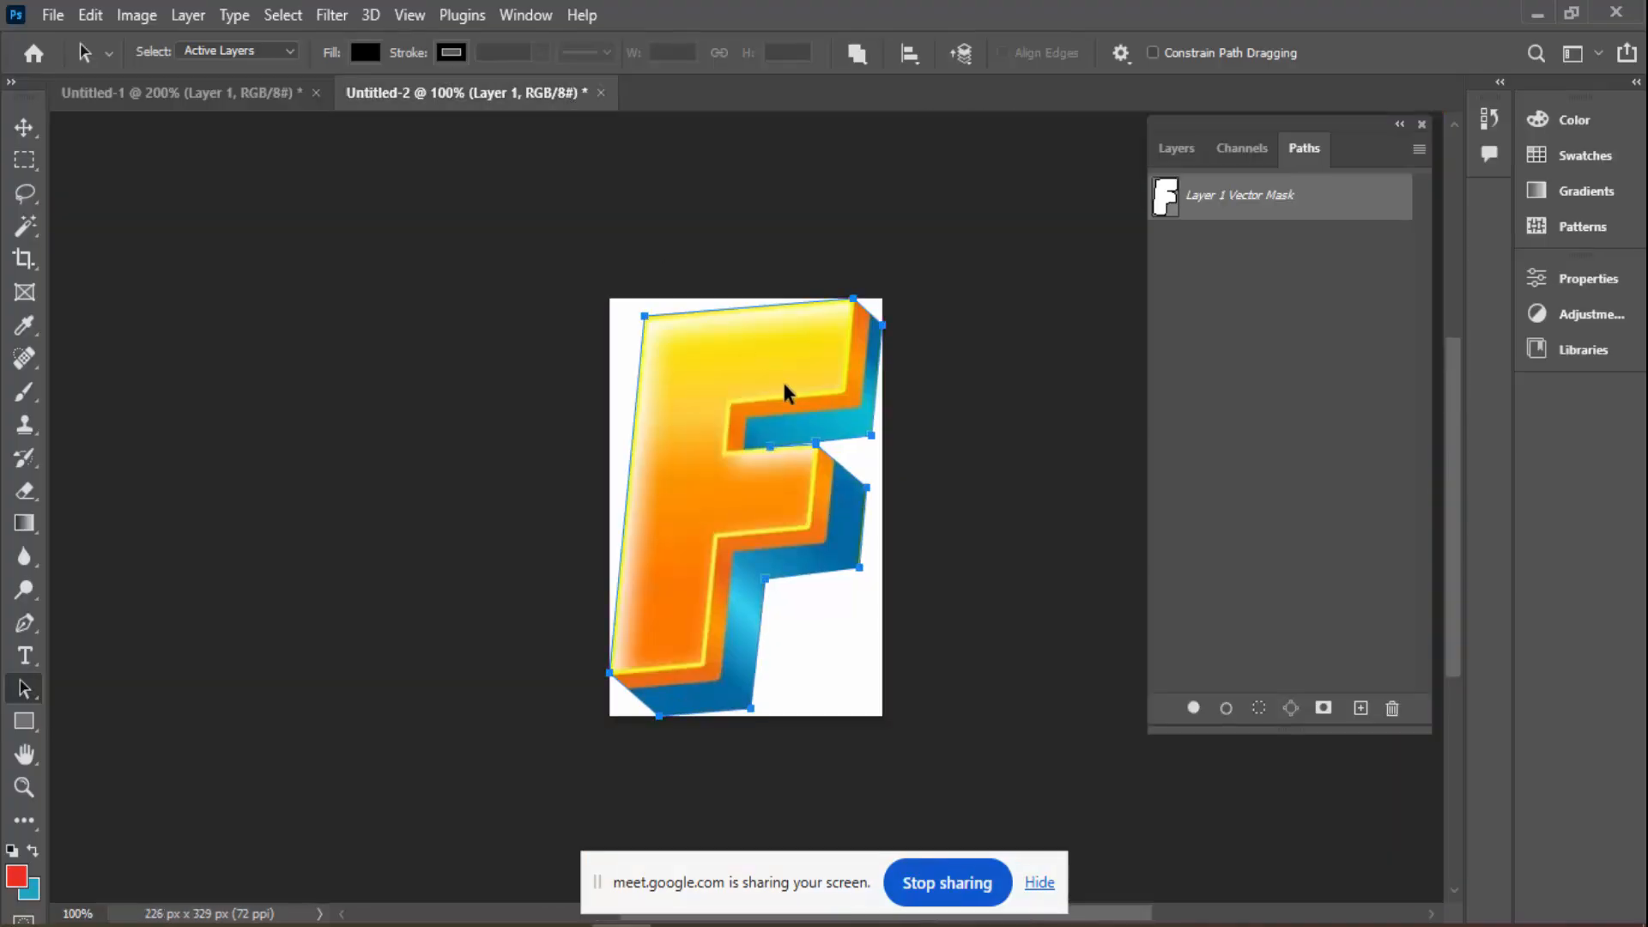
# Save the F layer's vector mask path as Layer 1 Vector Mask copy and delete the original Layer 1 Vector Mask
pyautogui.click(1269, 243)
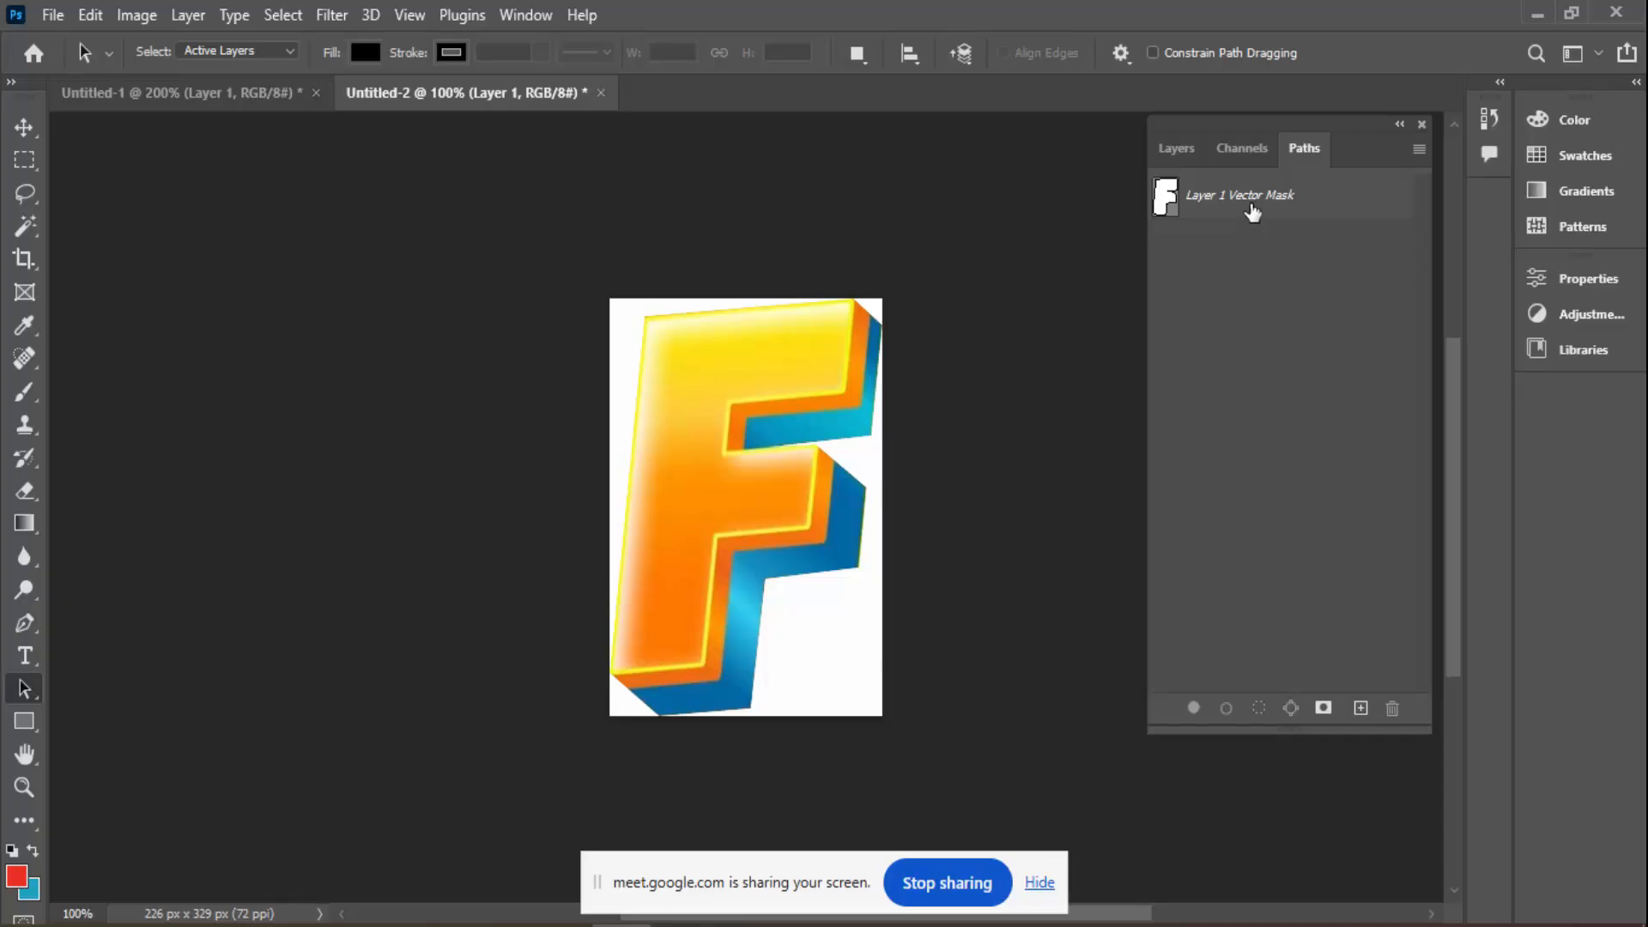
pyautogui.doubleClick(1251, 210)
pyautogui.click(942, 296)
pyautogui.click(1243, 327)
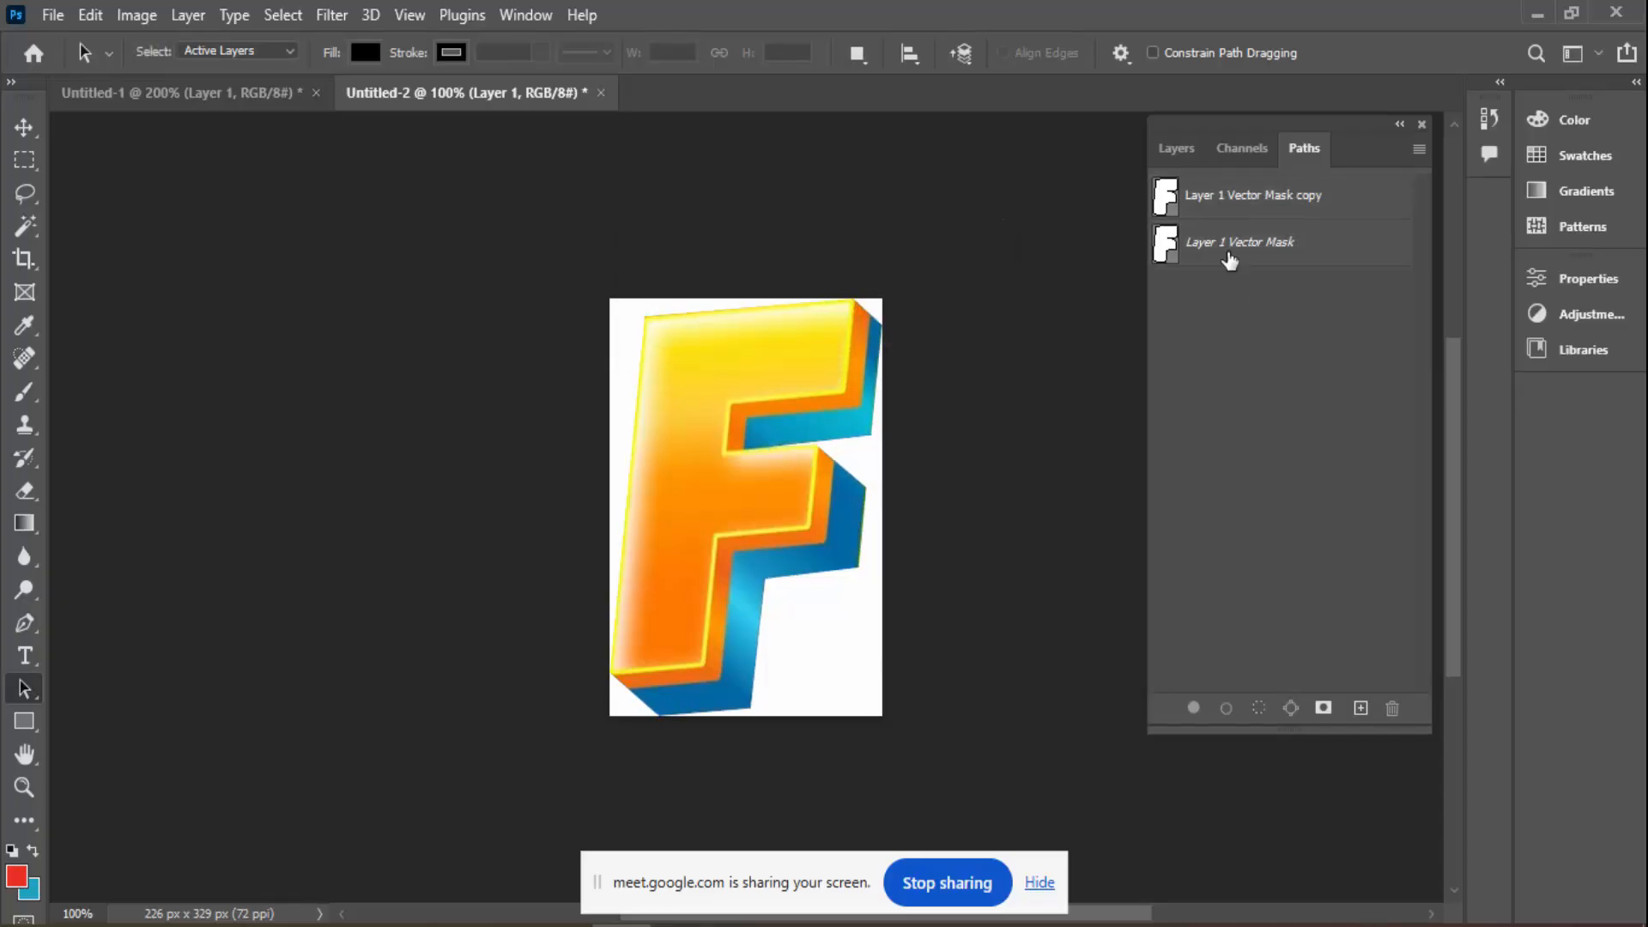
pyautogui.click(1236, 251)
pyautogui.moveTo(1236, 251); pyautogui.dragTo(1392, 711)
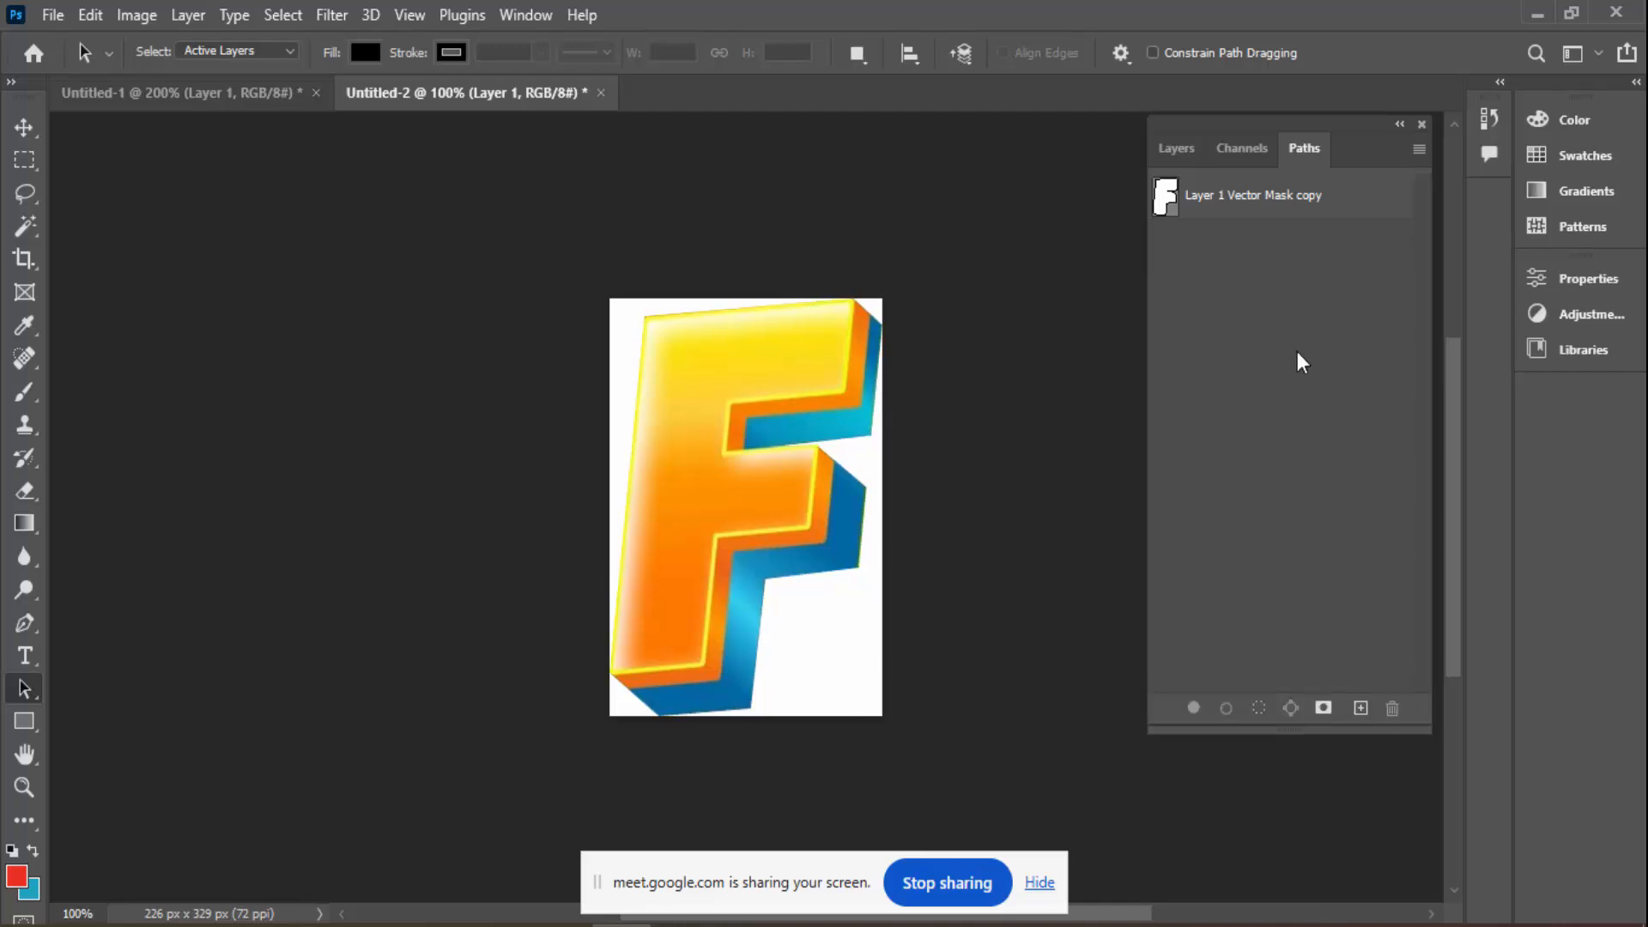
# Load the saved F path as a selection and add a new alpha channel
pyautogui.click(1232, 213)
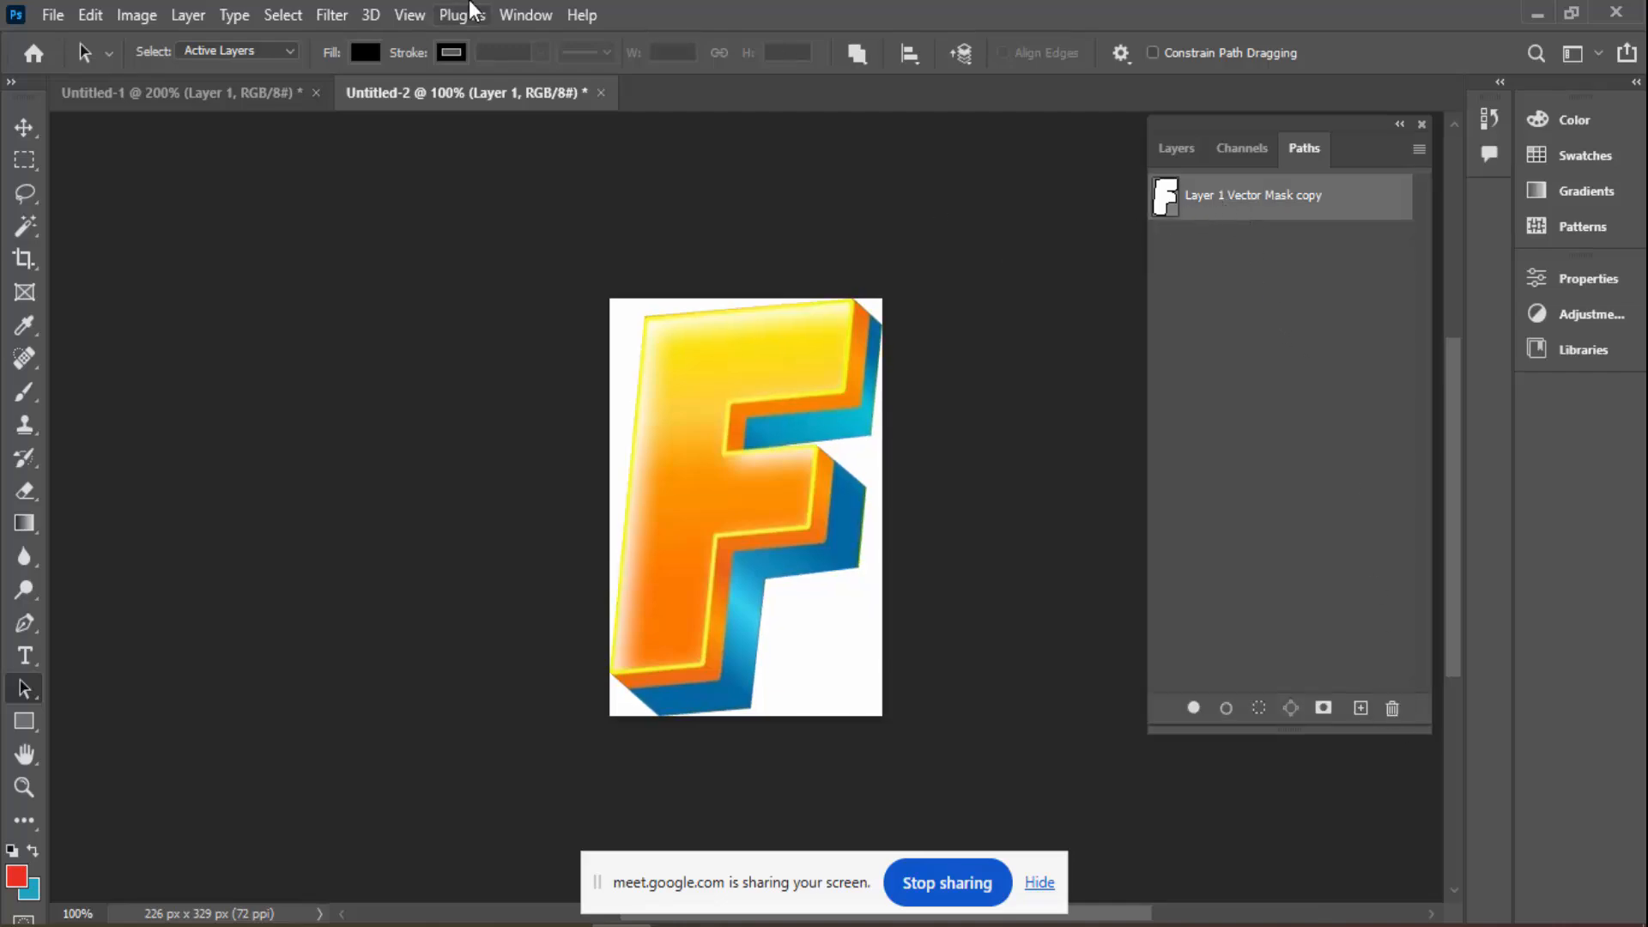
pyautogui.hotkey('ctrl', 'Return')
pyautogui.click(1245, 149)
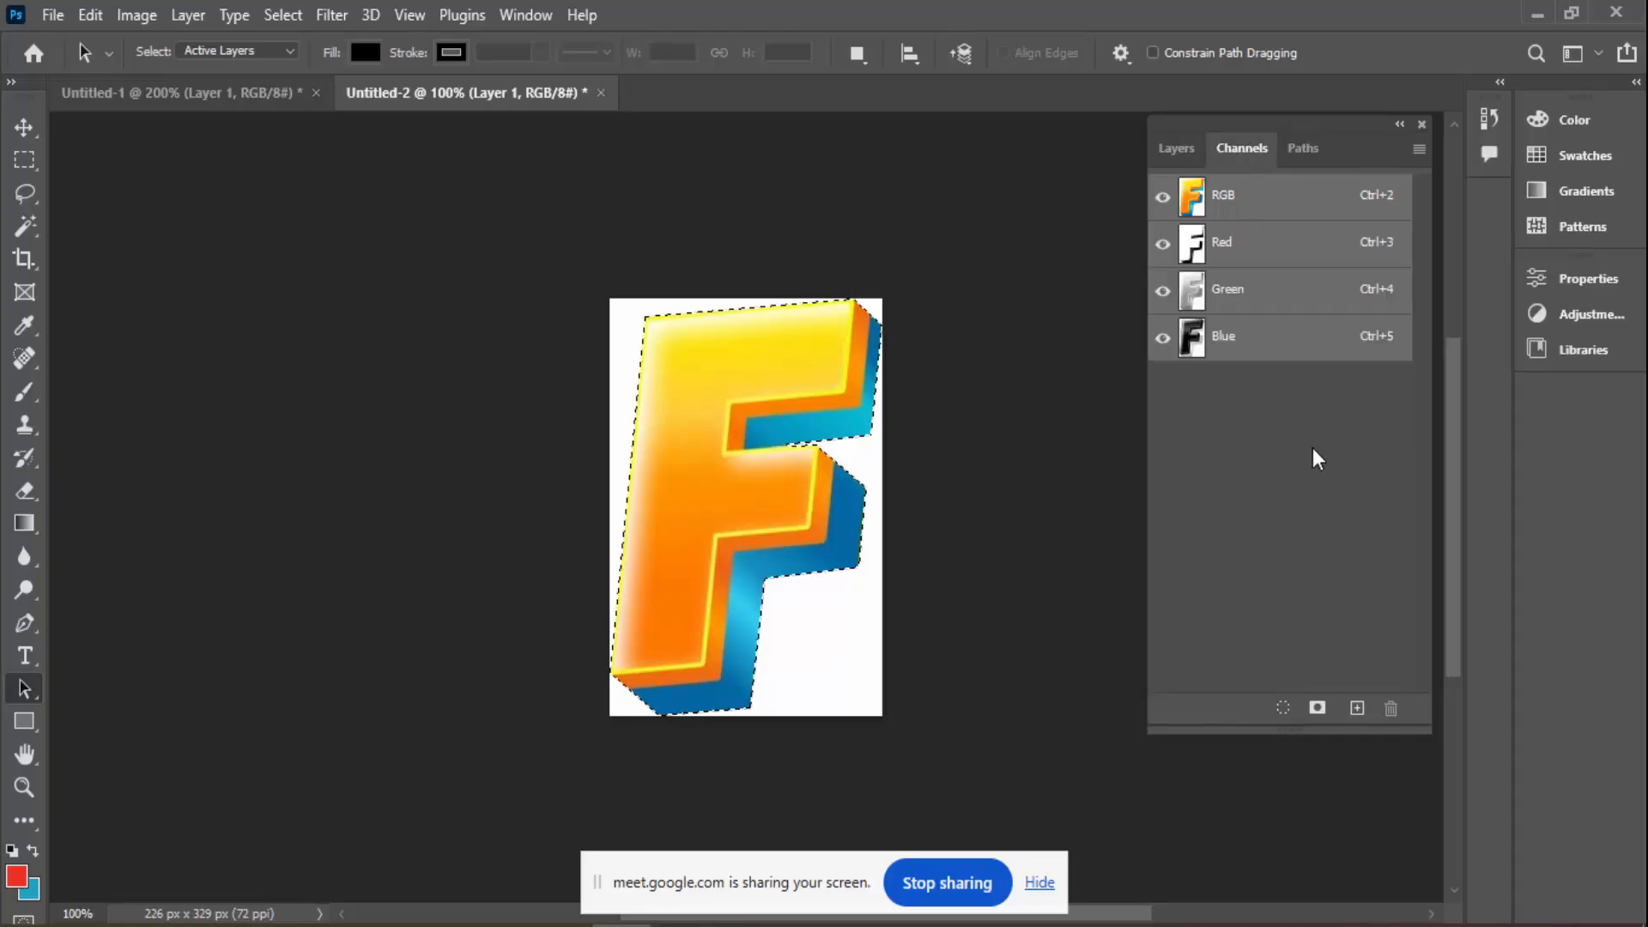
pyautogui.click(1355, 709)
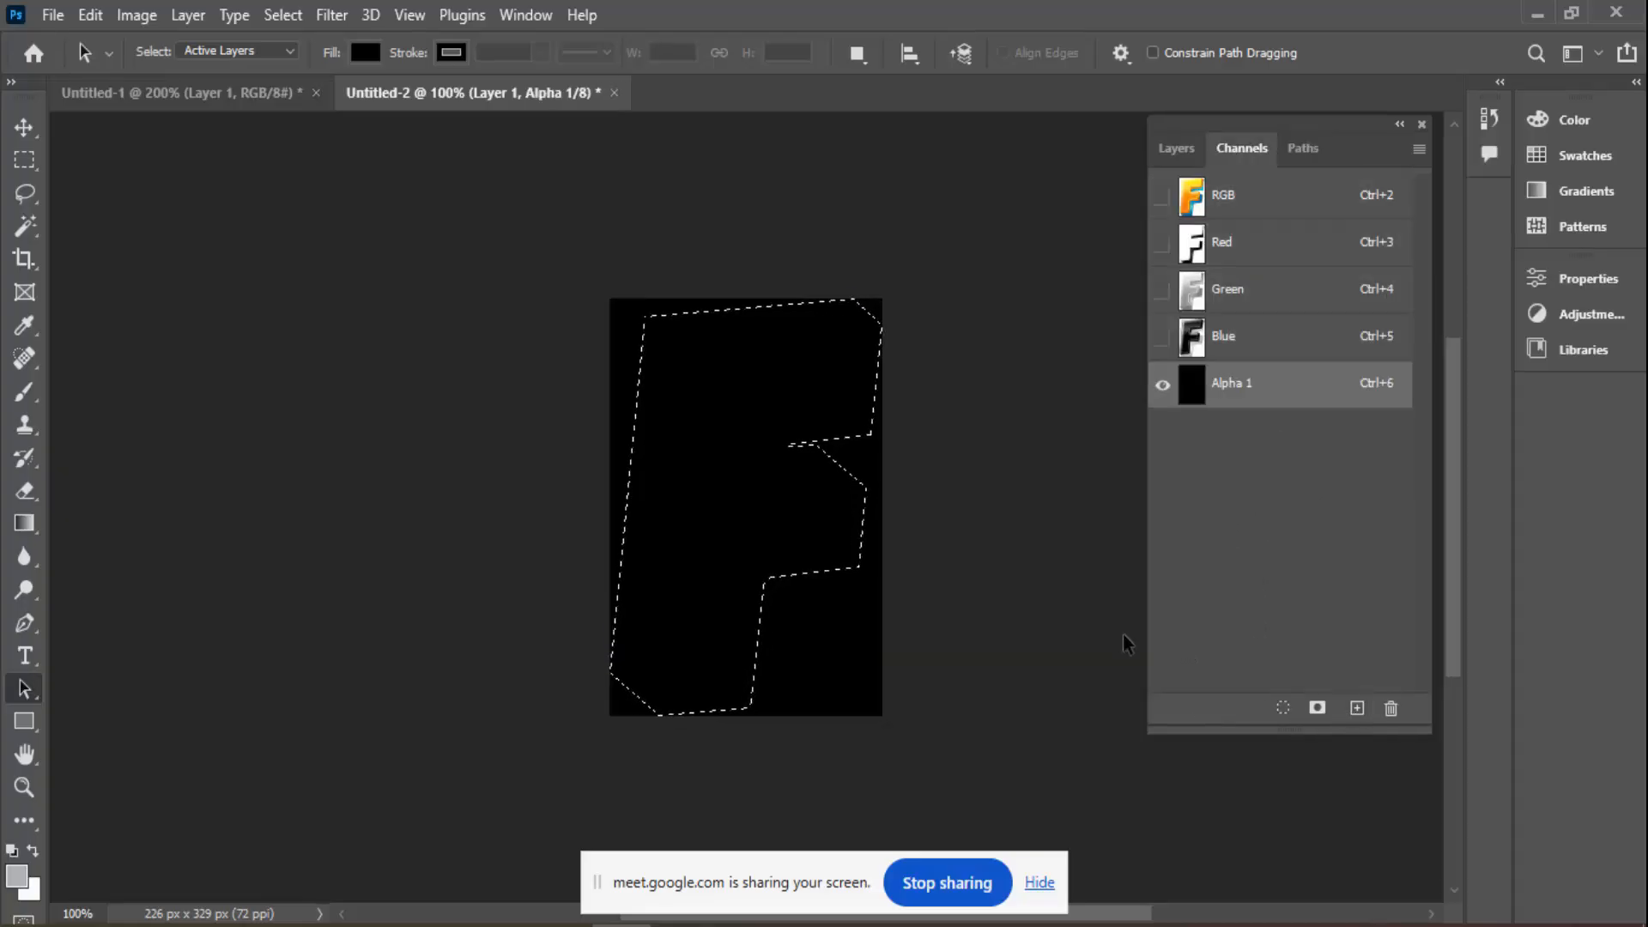
# Invert the selection, clear the alpha channel's area outside the F to white and deselect
pyautogui.hotkey('ctrl', 'shift', 'i')
pyautogui.press('Delete')
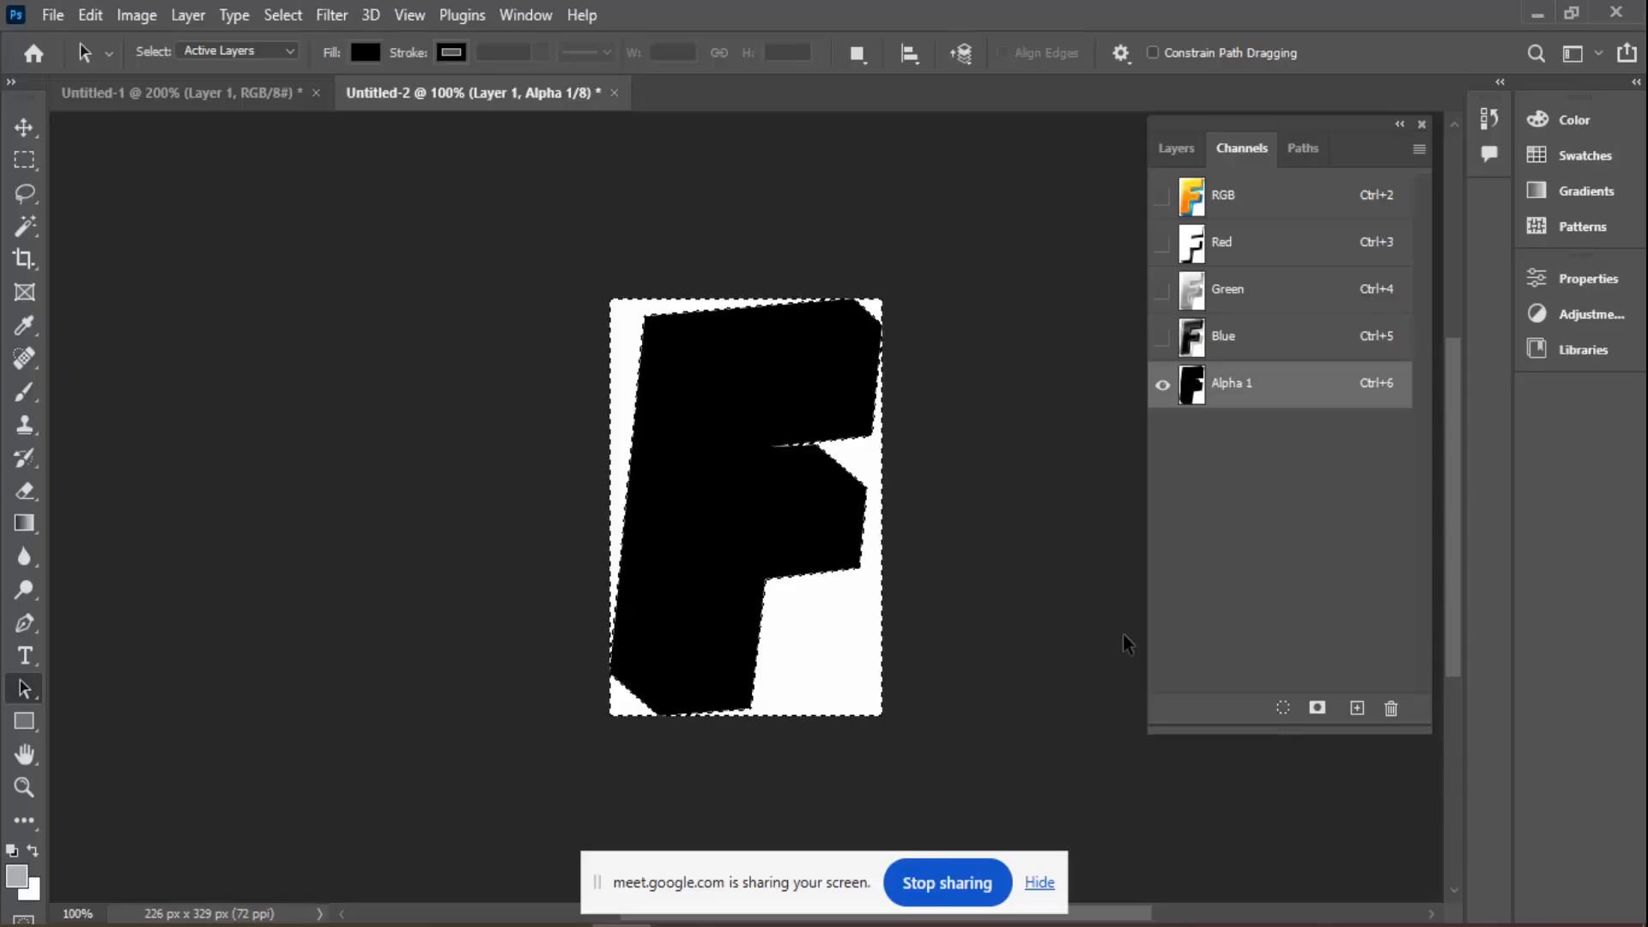
pyautogui.hotkey('ctrl', 'd')
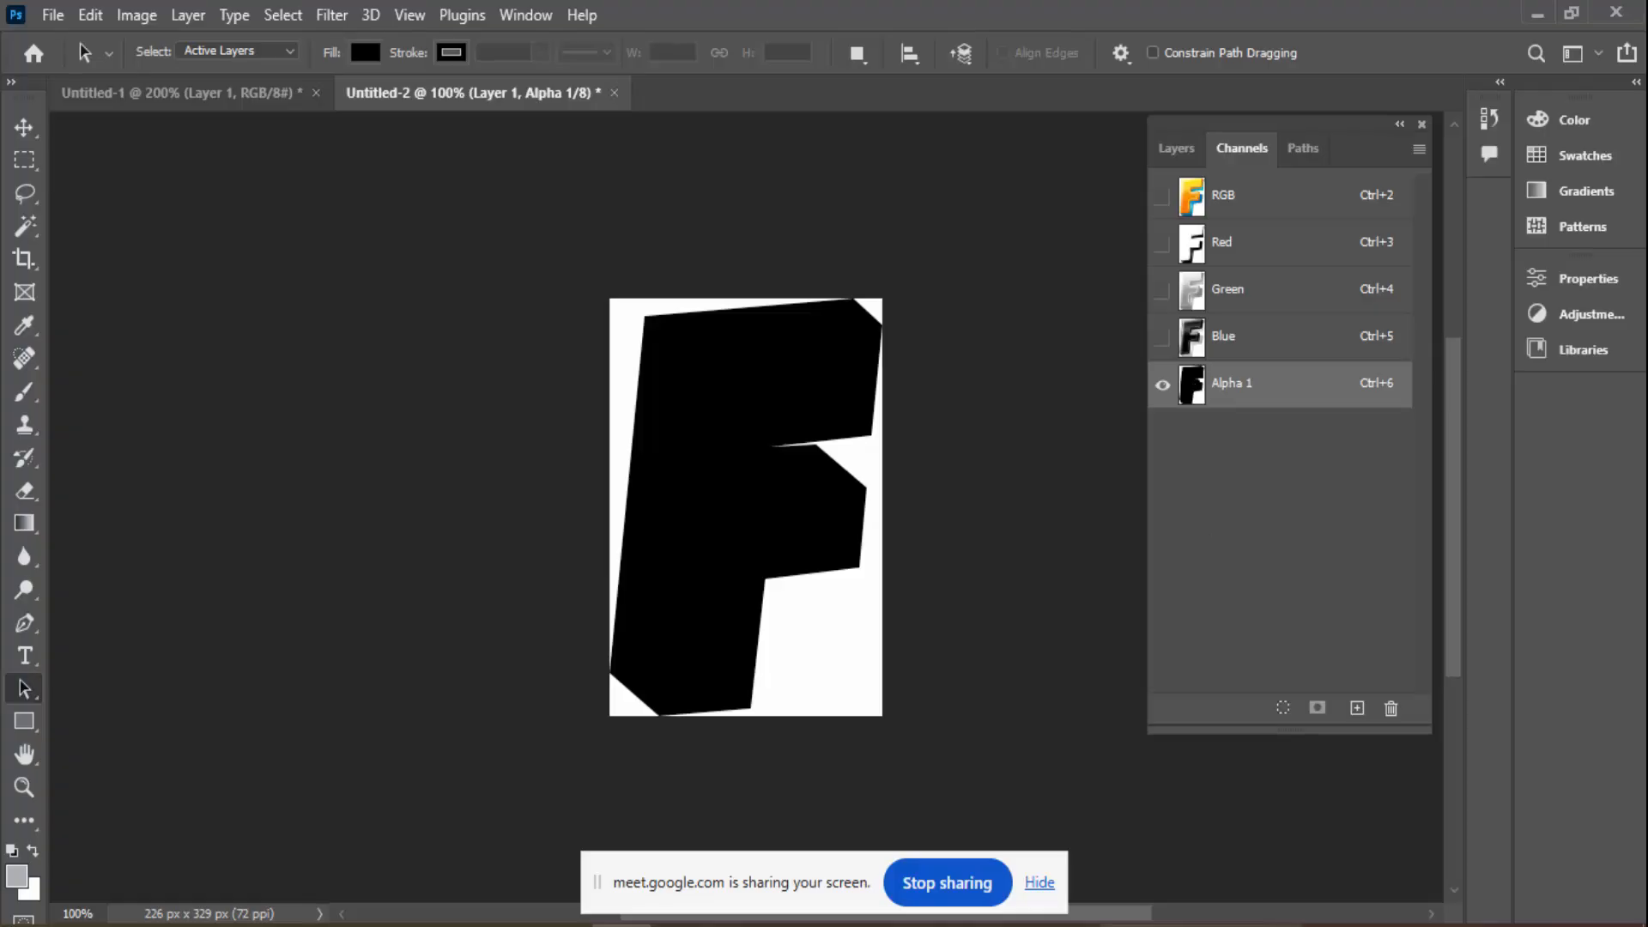
# Change the F's alpha channel to a Spot Color channel and switch back to the RGB composite
pyautogui.click(799, 925)
pyautogui.click(799, 925)
pyautogui.doubleClick(1192, 384)
pyautogui.click(732, 352)
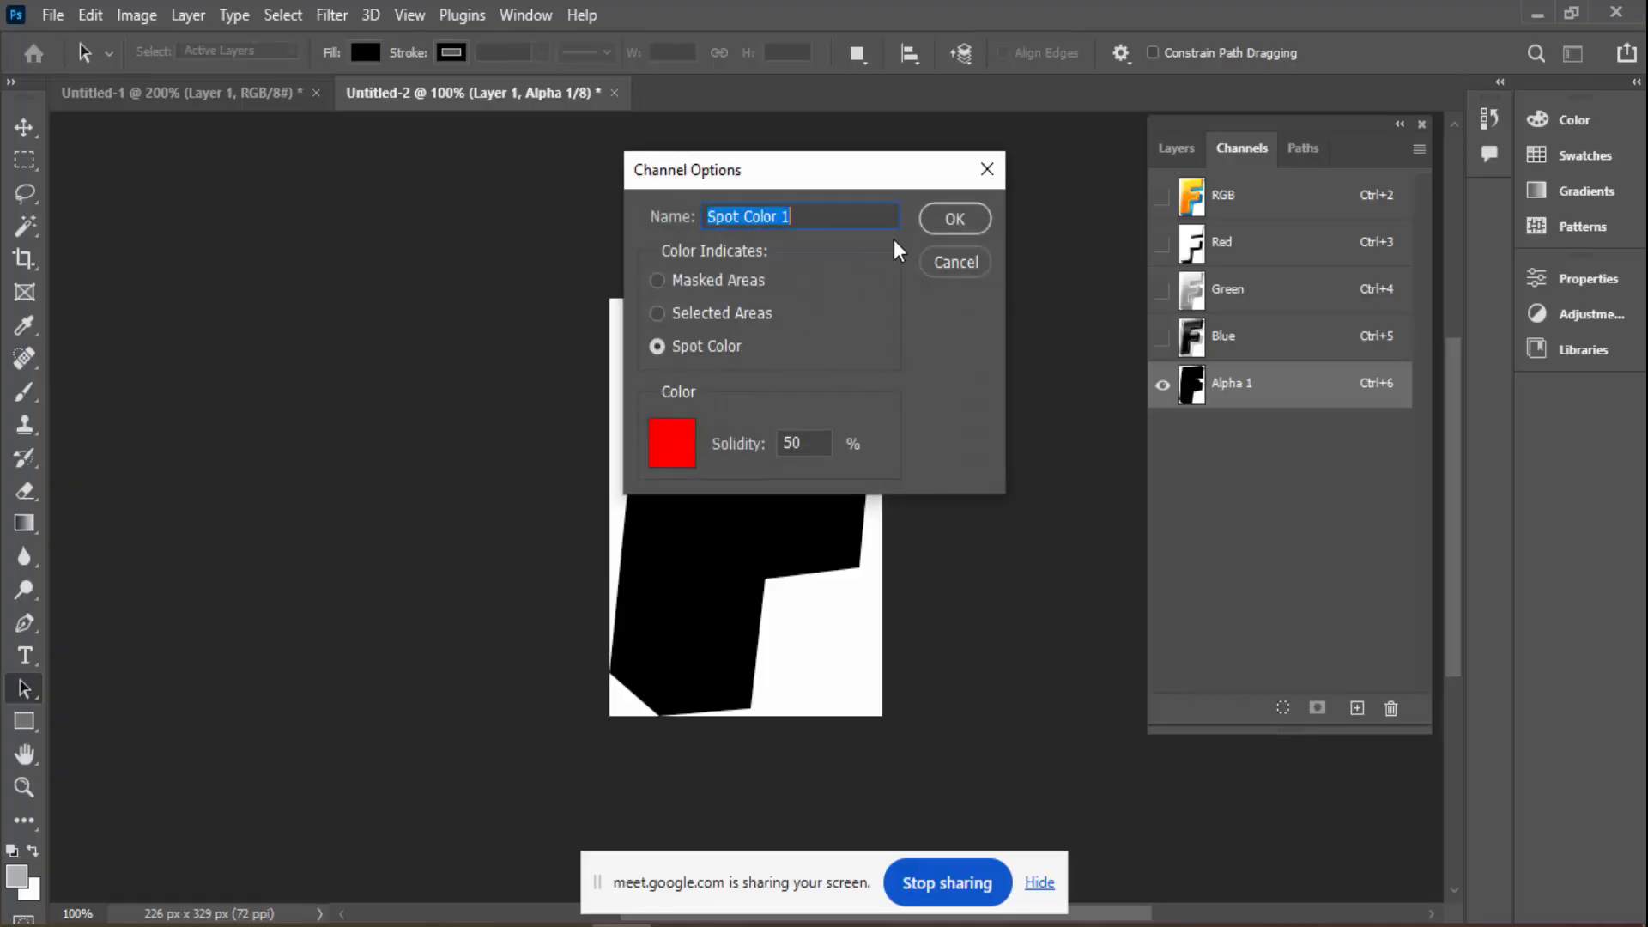
pyautogui.click(951, 219)
pyautogui.click(1298, 210)
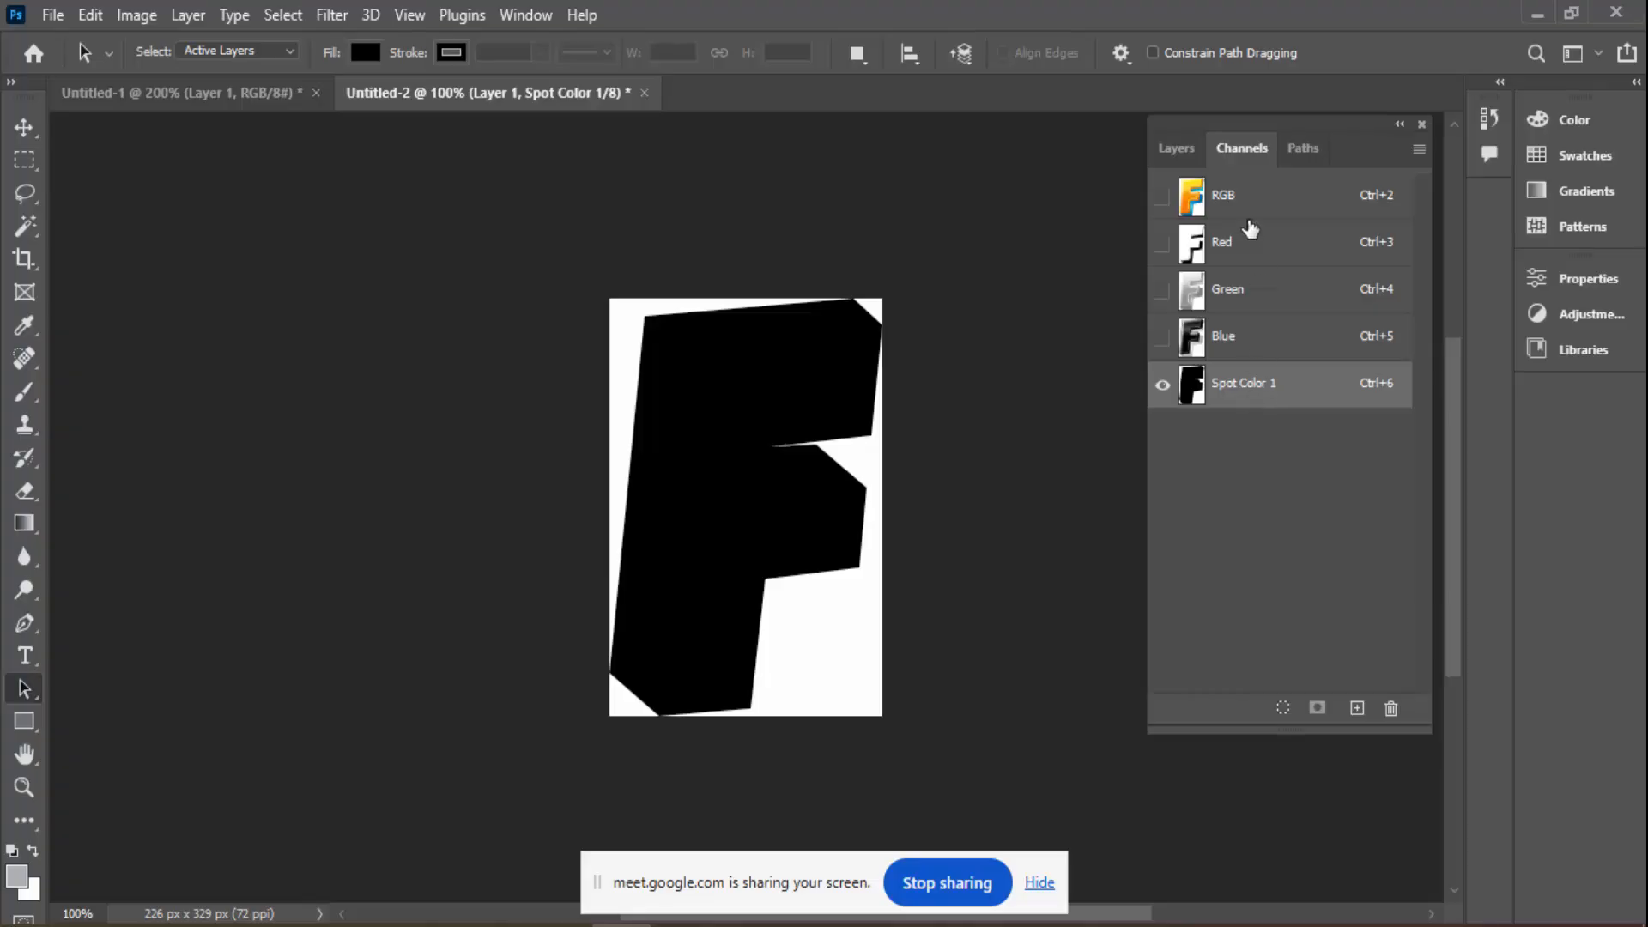
pyautogui.click(1246, 206)
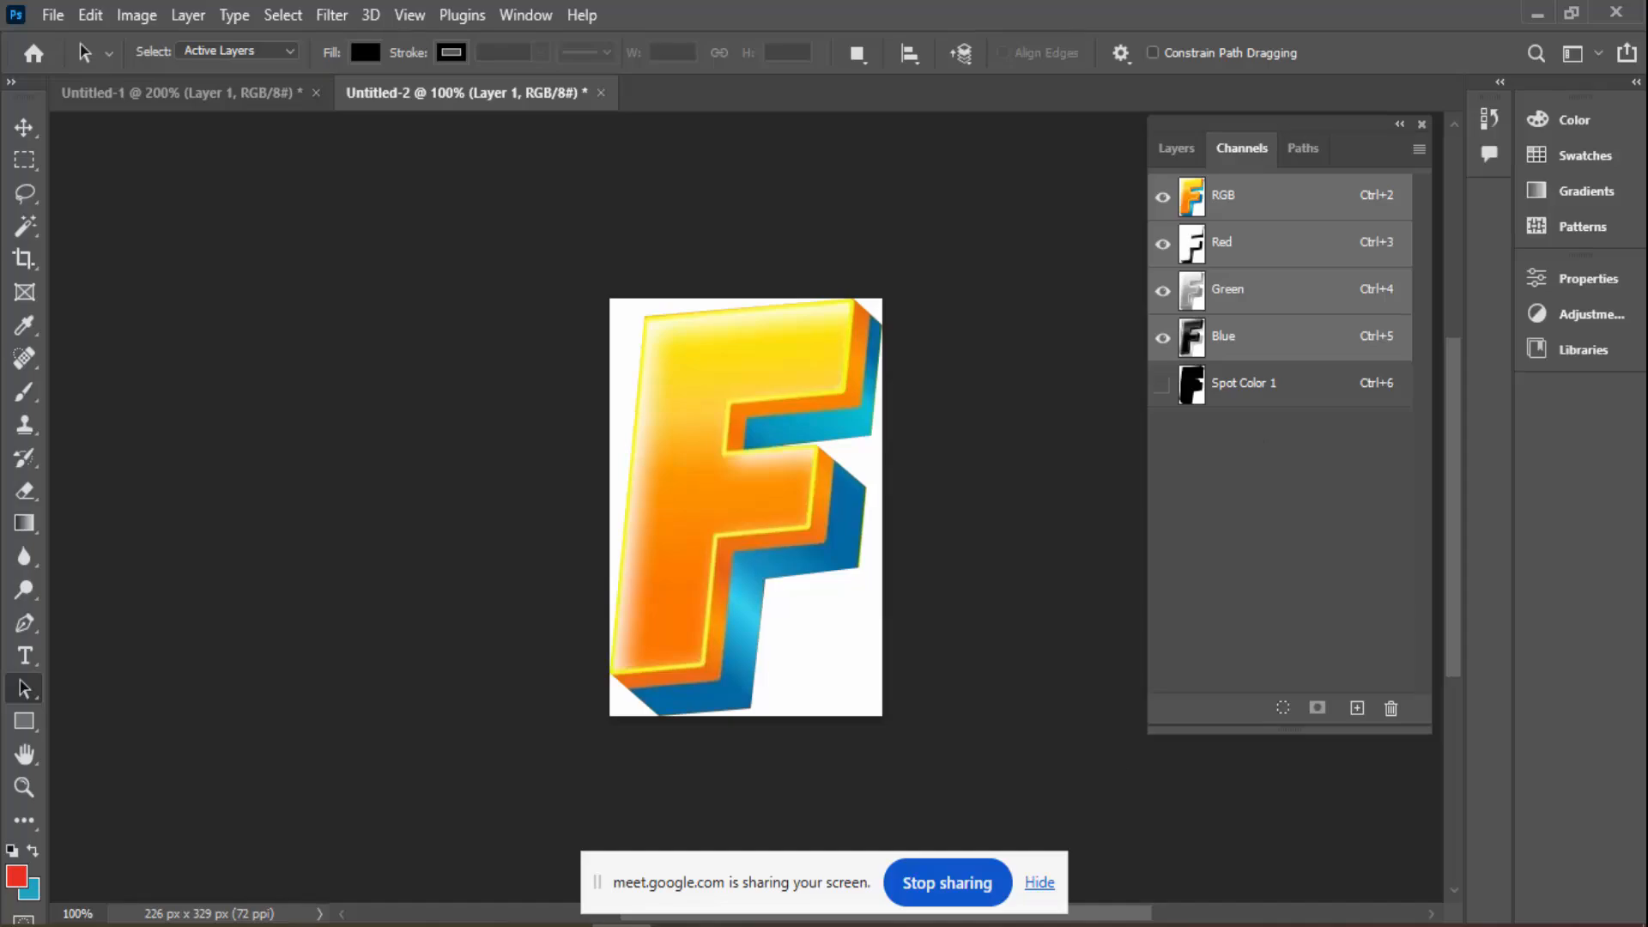
# Switch to WhatsApp in the browser, open the unread chat and uncover its latest message
pyautogui.moveTo(754, 917)
pyautogui.click(670, 858)
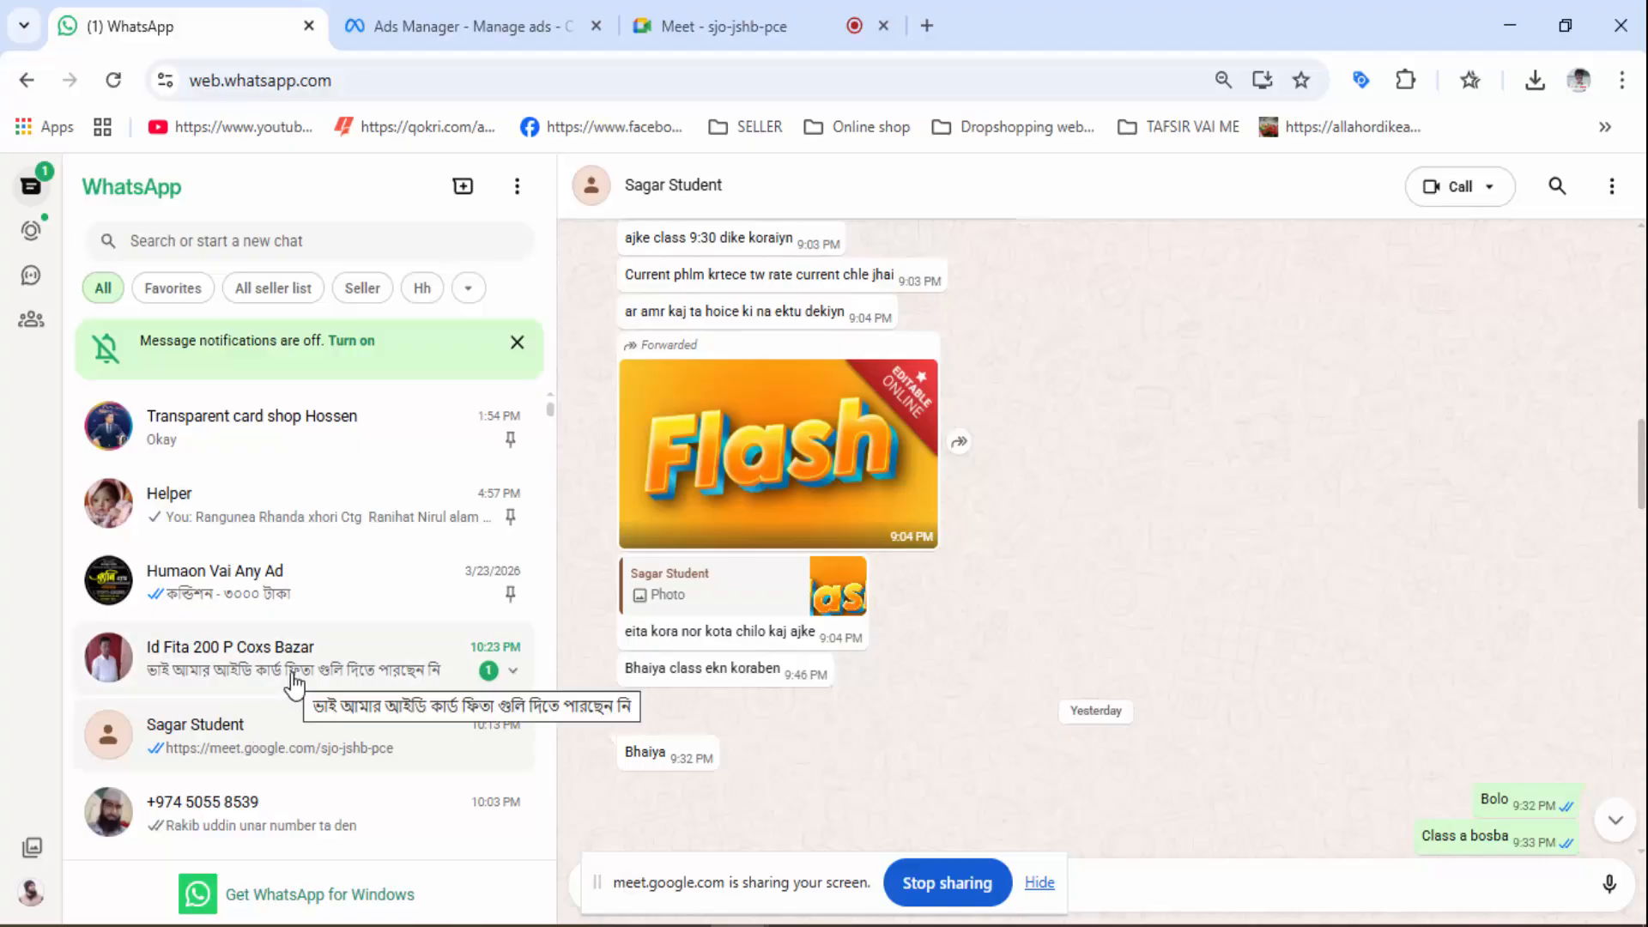
pyautogui.click(349, 684)
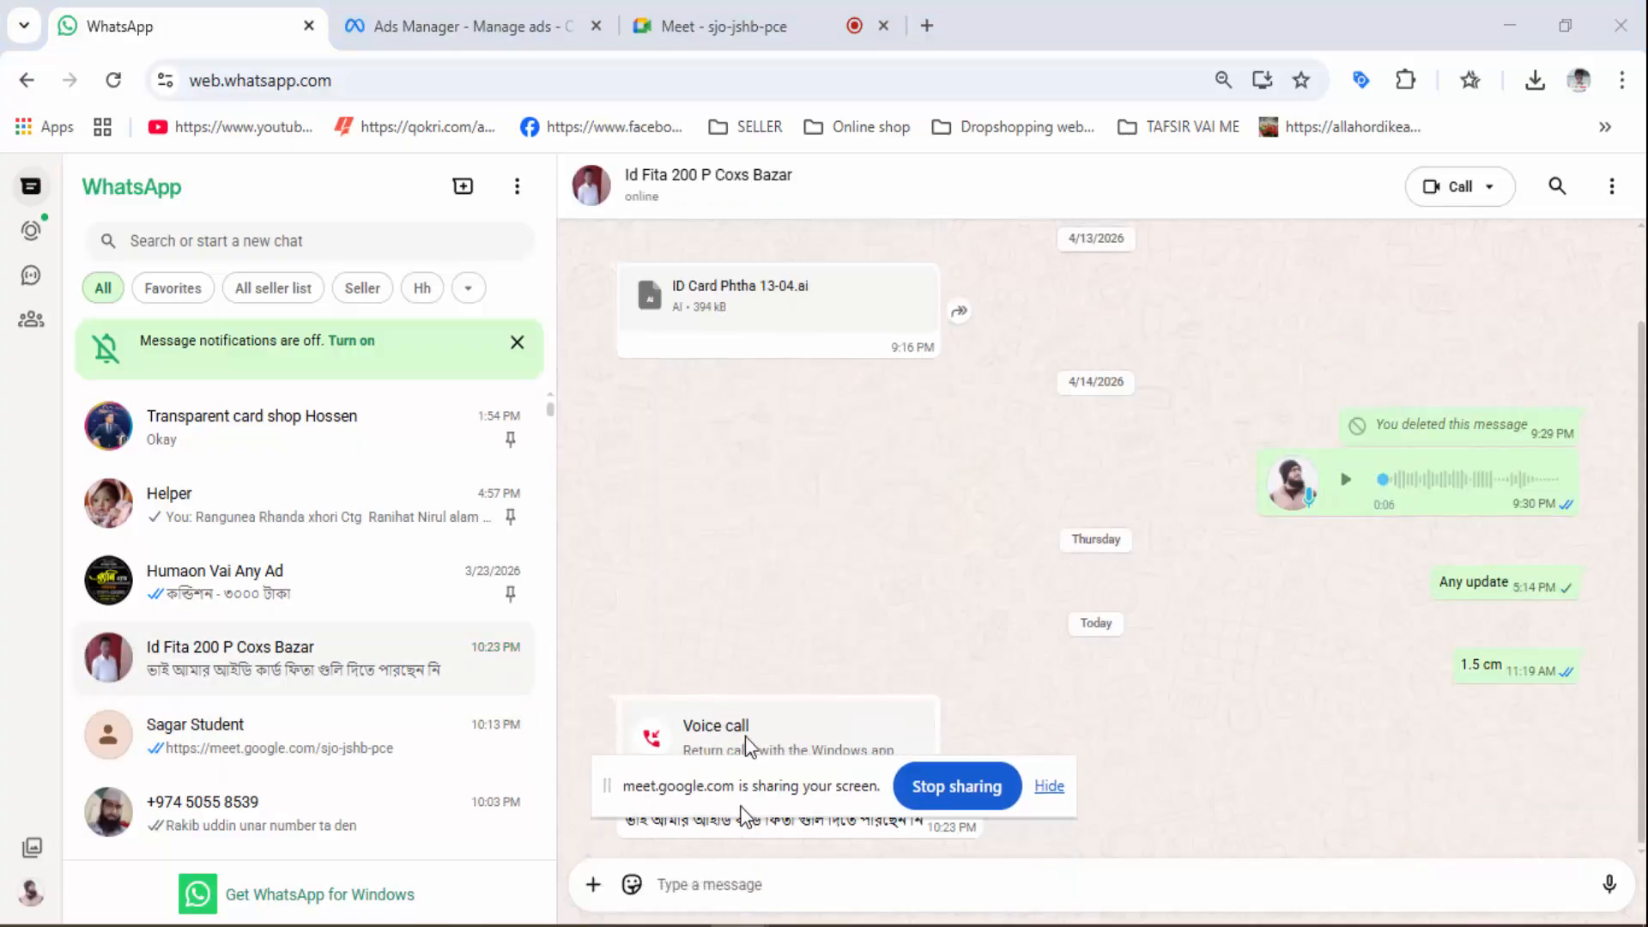
pyautogui.moveTo(743, 811); pyautogui.dragTo(765, 616)
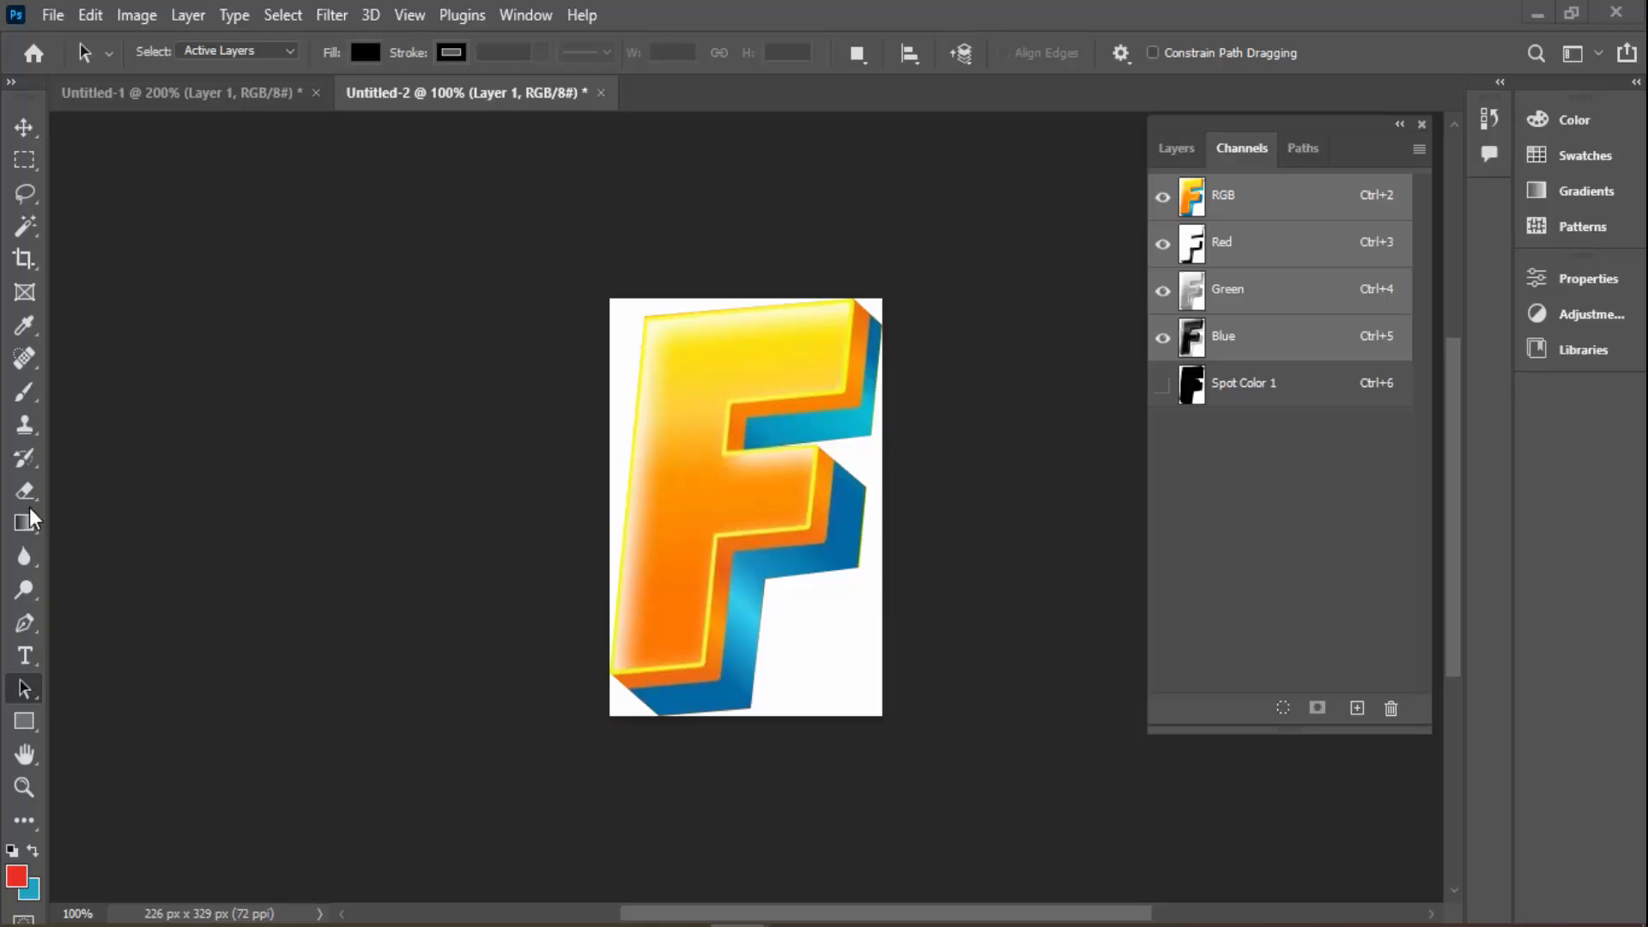
# Trace the boundary between the F's orange face and blue extrusion with the Pen tool, from the lower-left corner to the upper arm
pyautogui.click(25, 624)
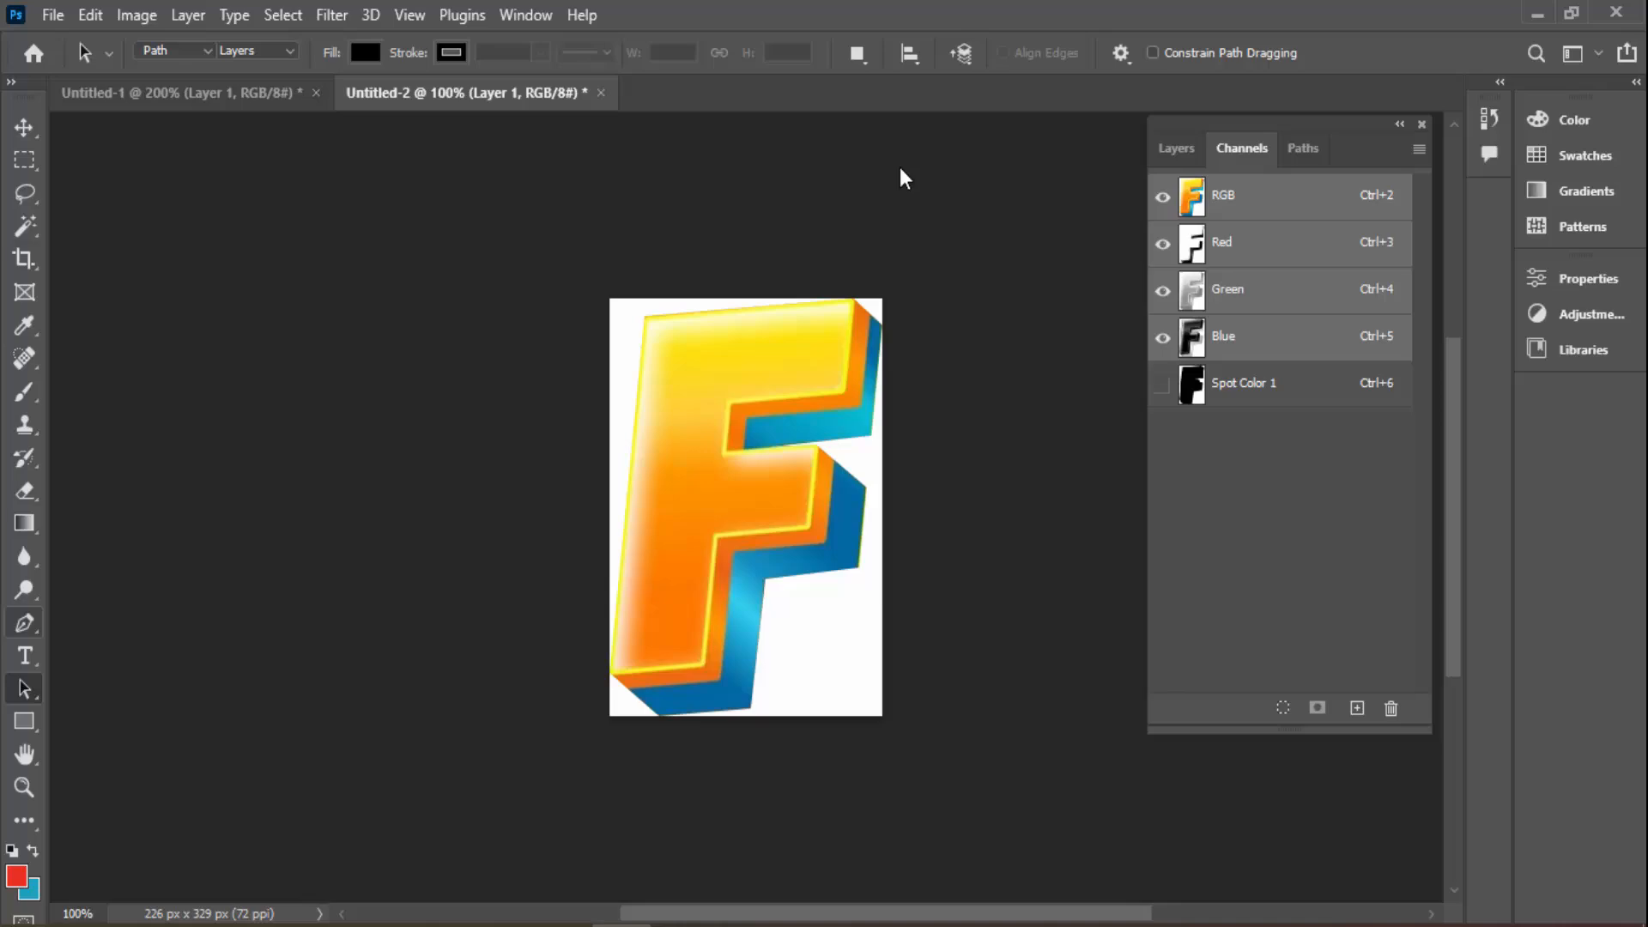
pyautogui.click(623, 690)
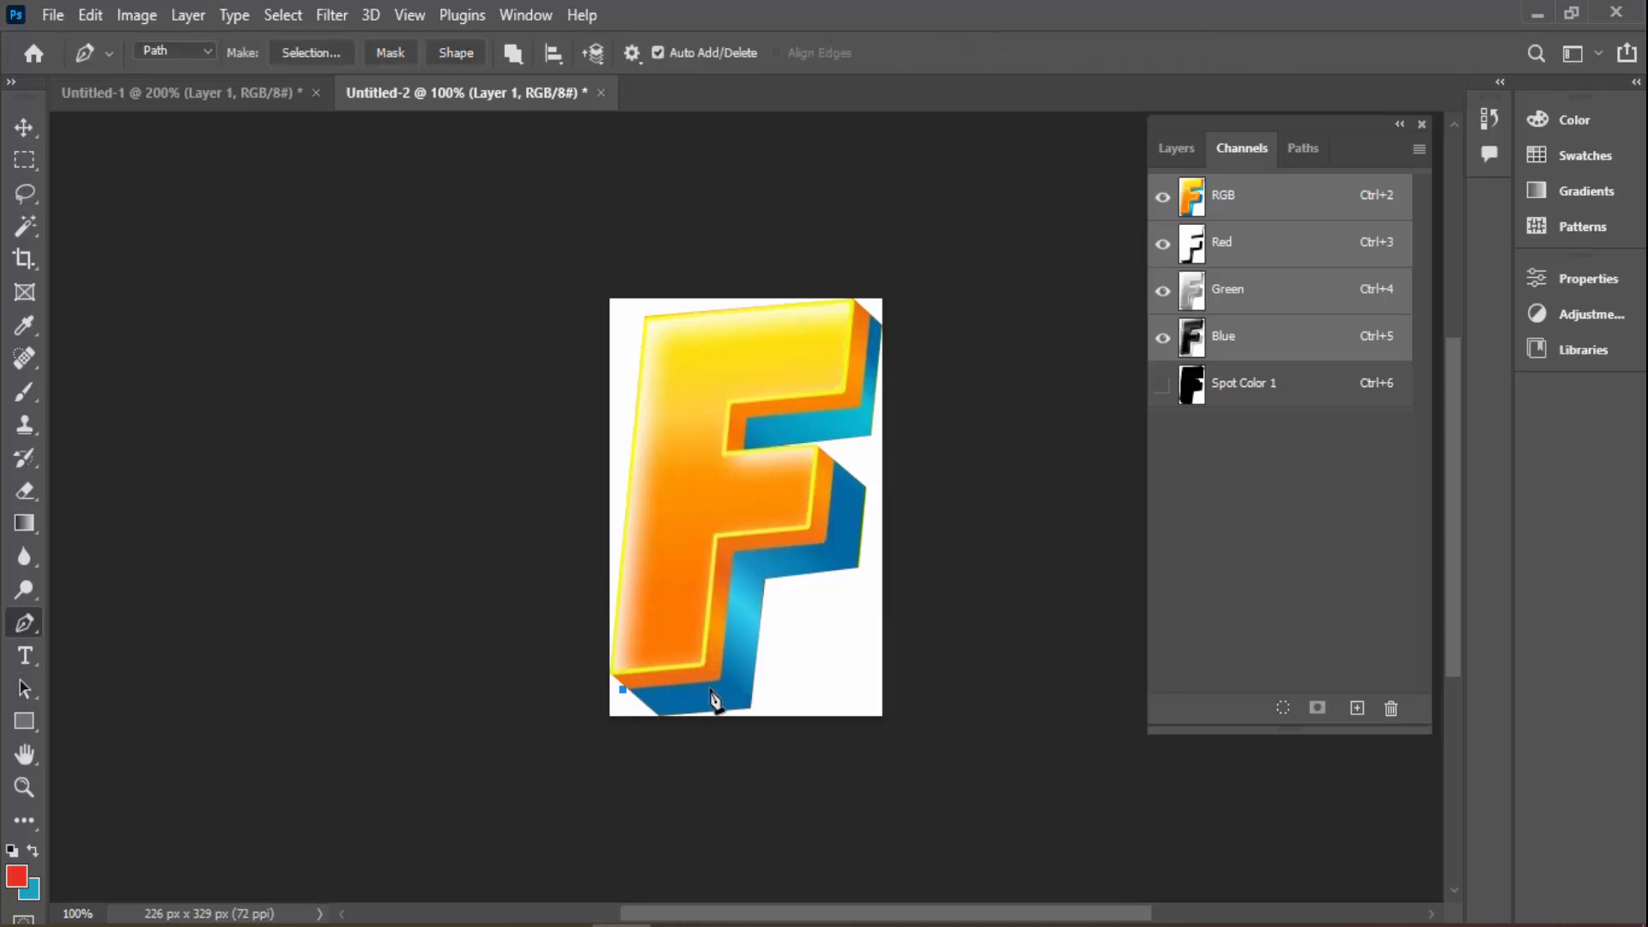
pyautogui.click(721, 682)
pyautogui.click(735, 554)
pyautogui.click(826, 542)
pyautogui.click(830, 456)
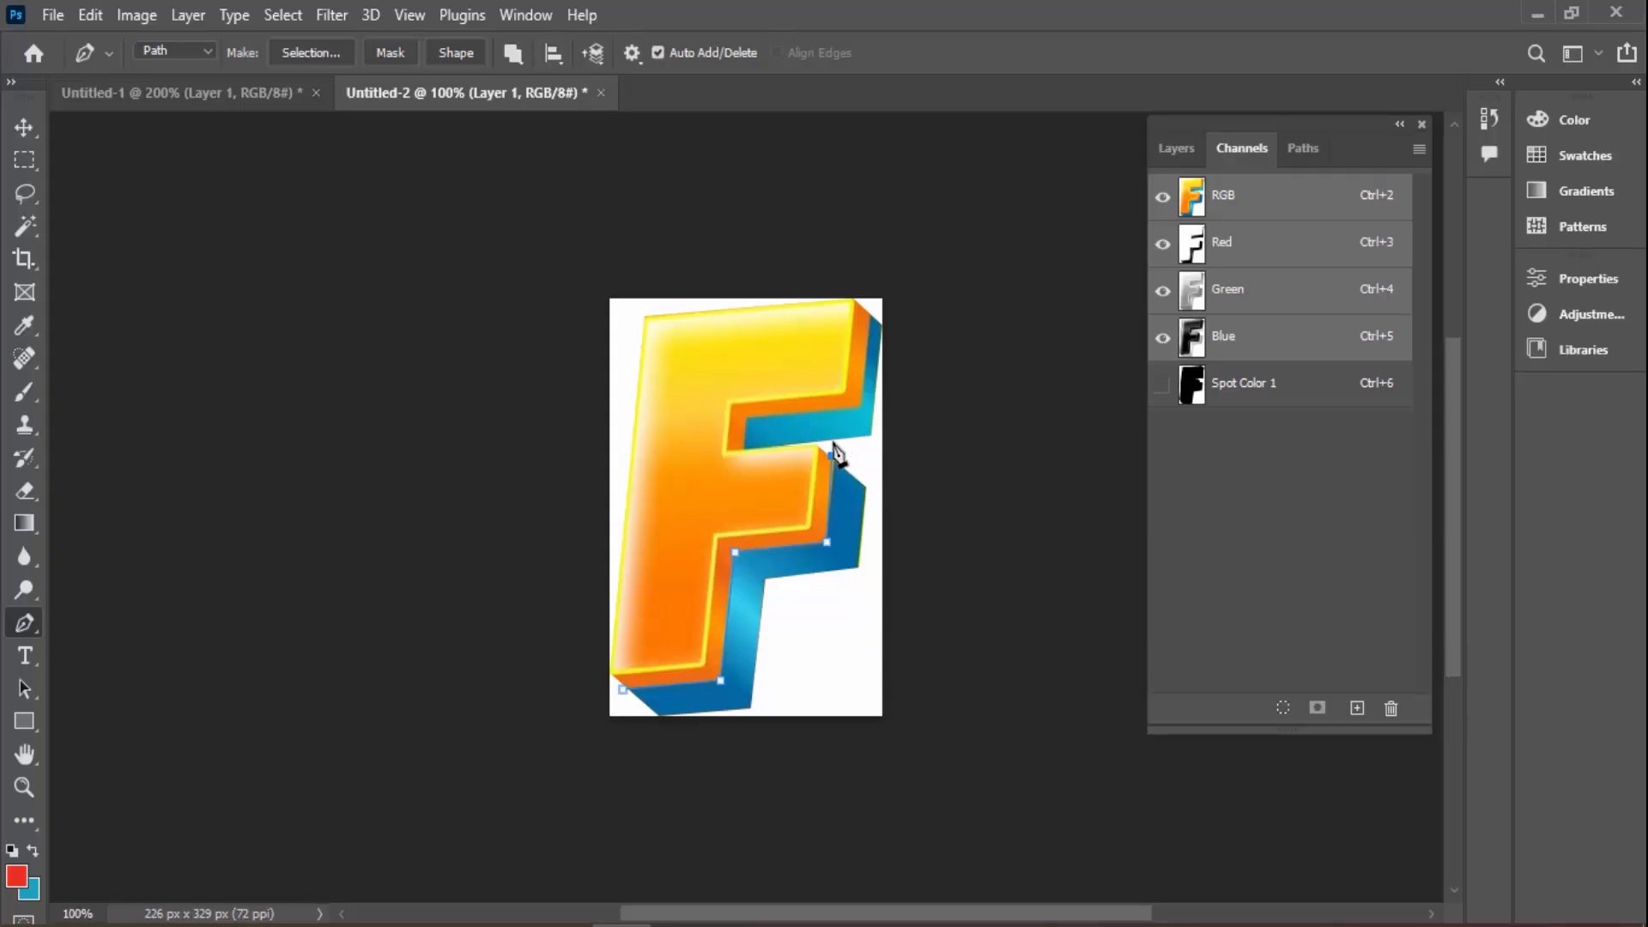
pyautogui.click(744, 450)
pyautogui.click(747, 421)
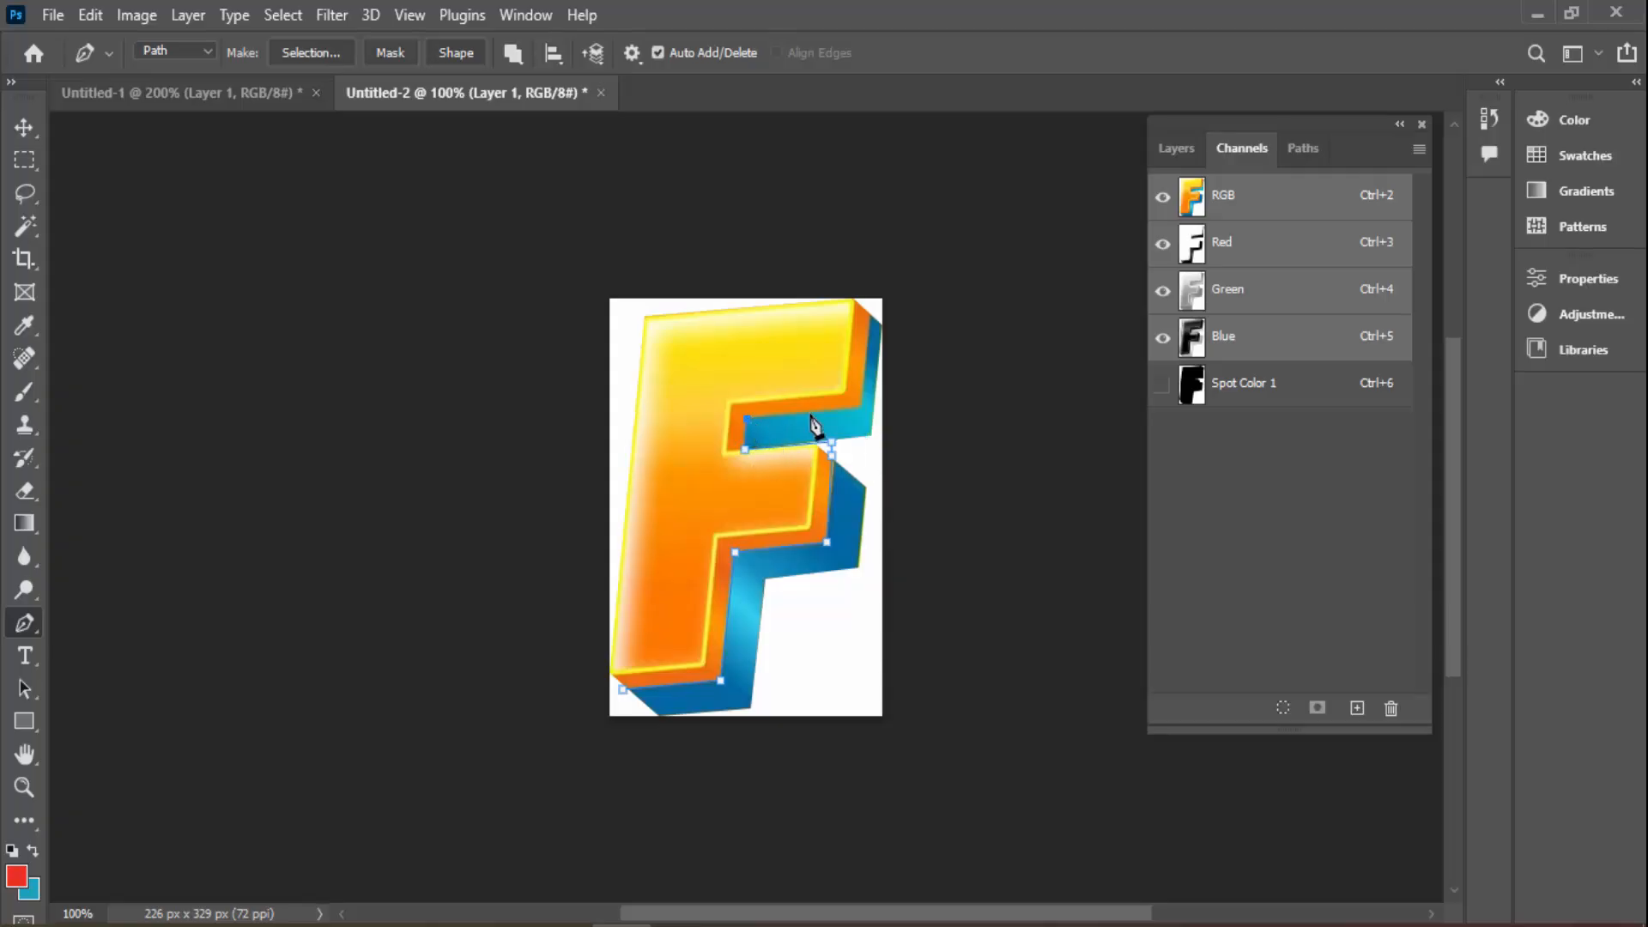
pyautogui.click(861, 405)
# Continue the pen path around the outside of the canvas past the blue extrusion and close it at the lower-left starting anchor
pyautogui.click(914, 275)
pyautogui.click(967, 327)
pyautogui.click(969, 371)
pyautogui.click(961, 515)
pyautogui.click(942, 631)
pyautogui.click(887, 698)
pyautogui.click(795, 778)
pyautogui.click(694, 779)
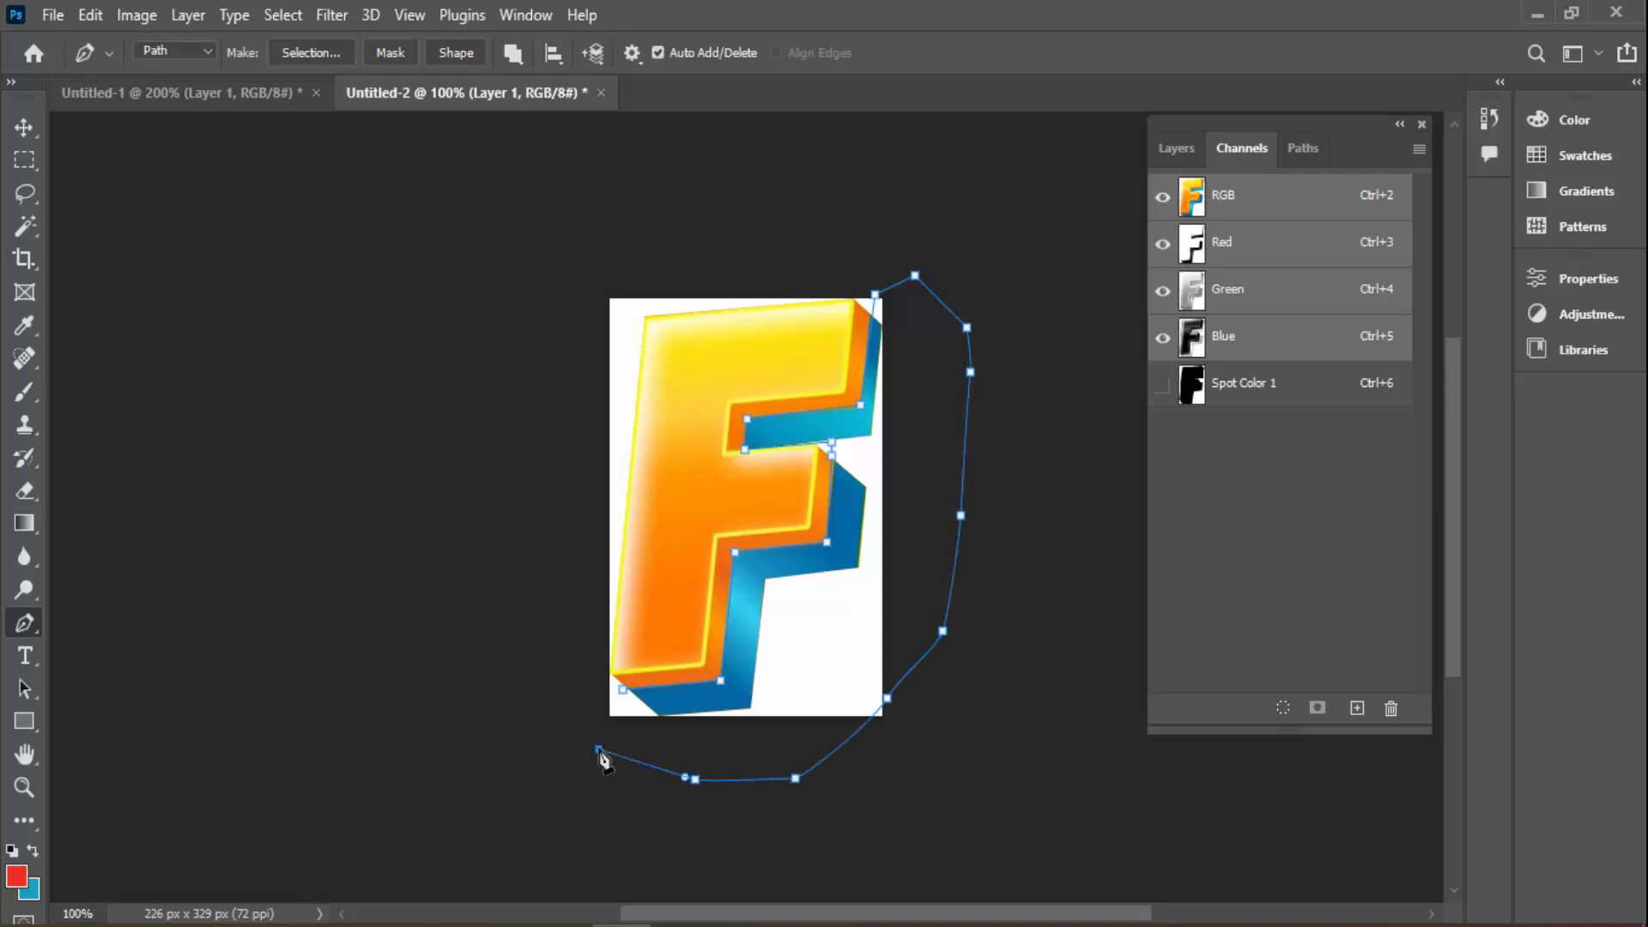
pyautogui.click(598, 749)
pyautogui.click(623, 689)
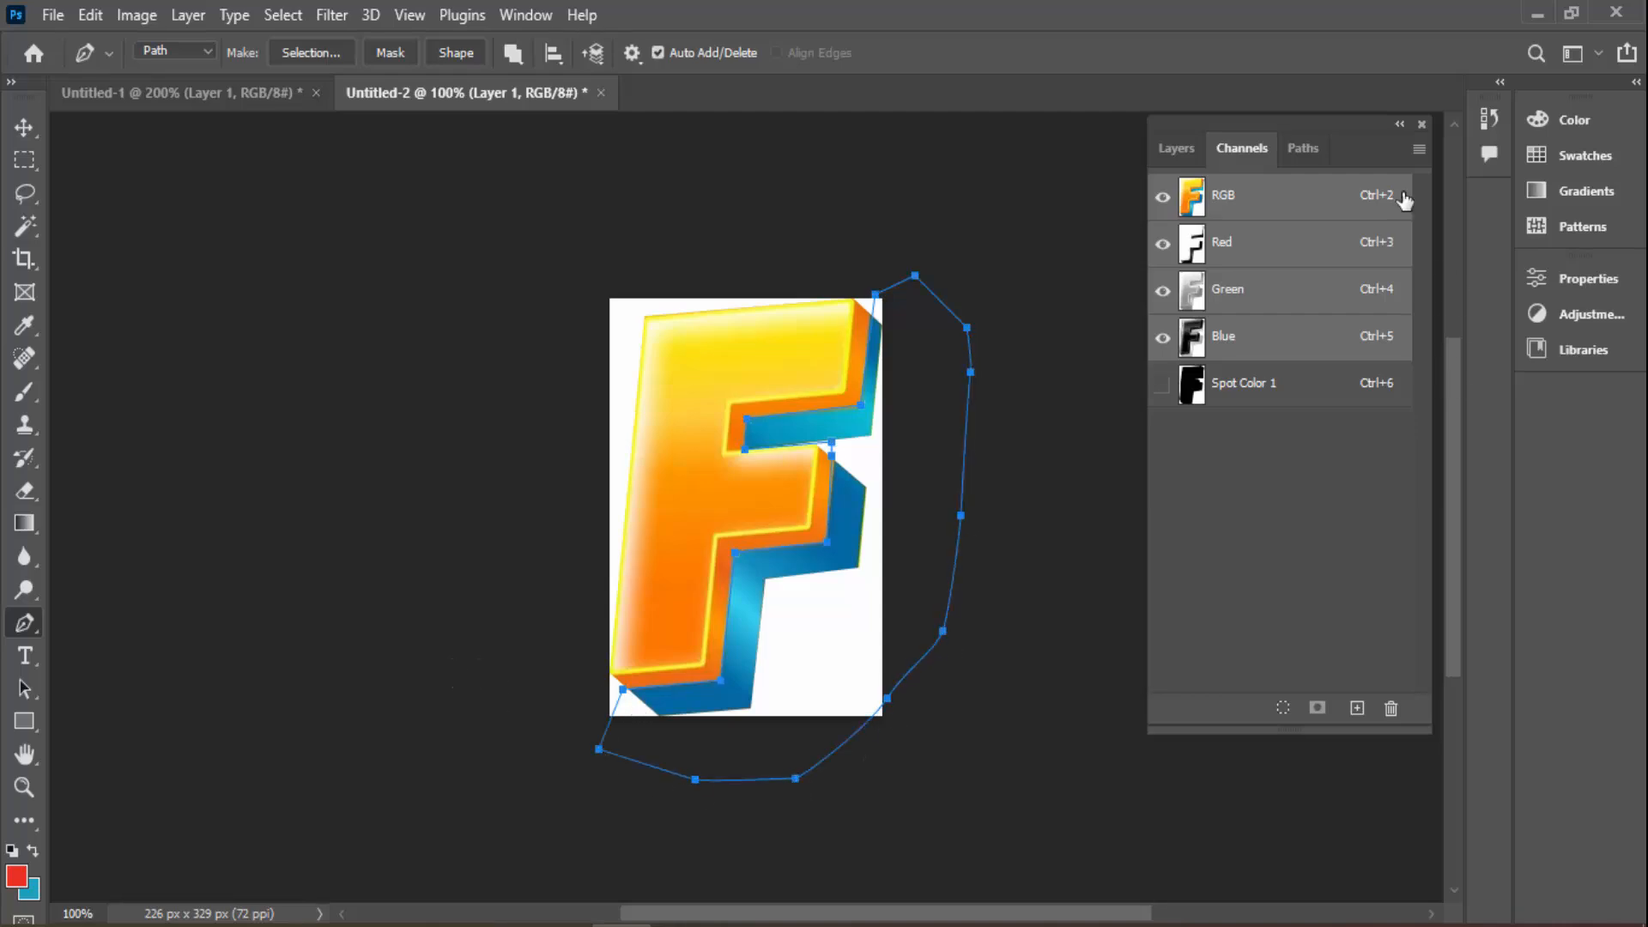
# Save the work path as Path 1
pyautogui.click(1303, 148)
pyautogui.doubleClick(1284, 247)
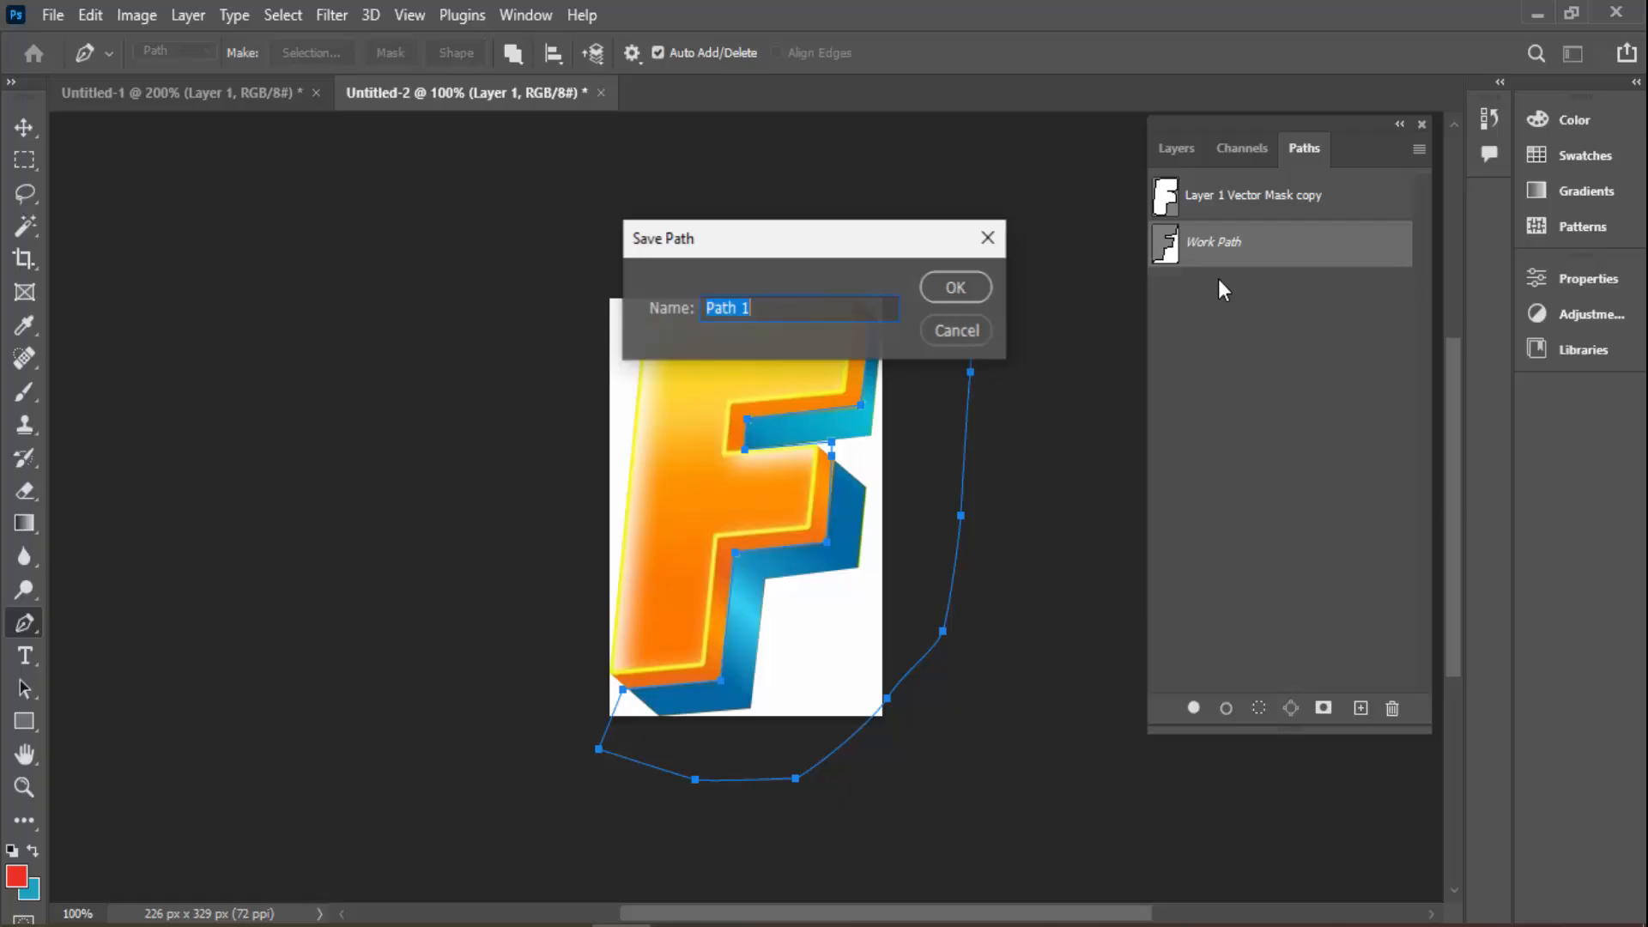
pyautogui.click(950, 286)
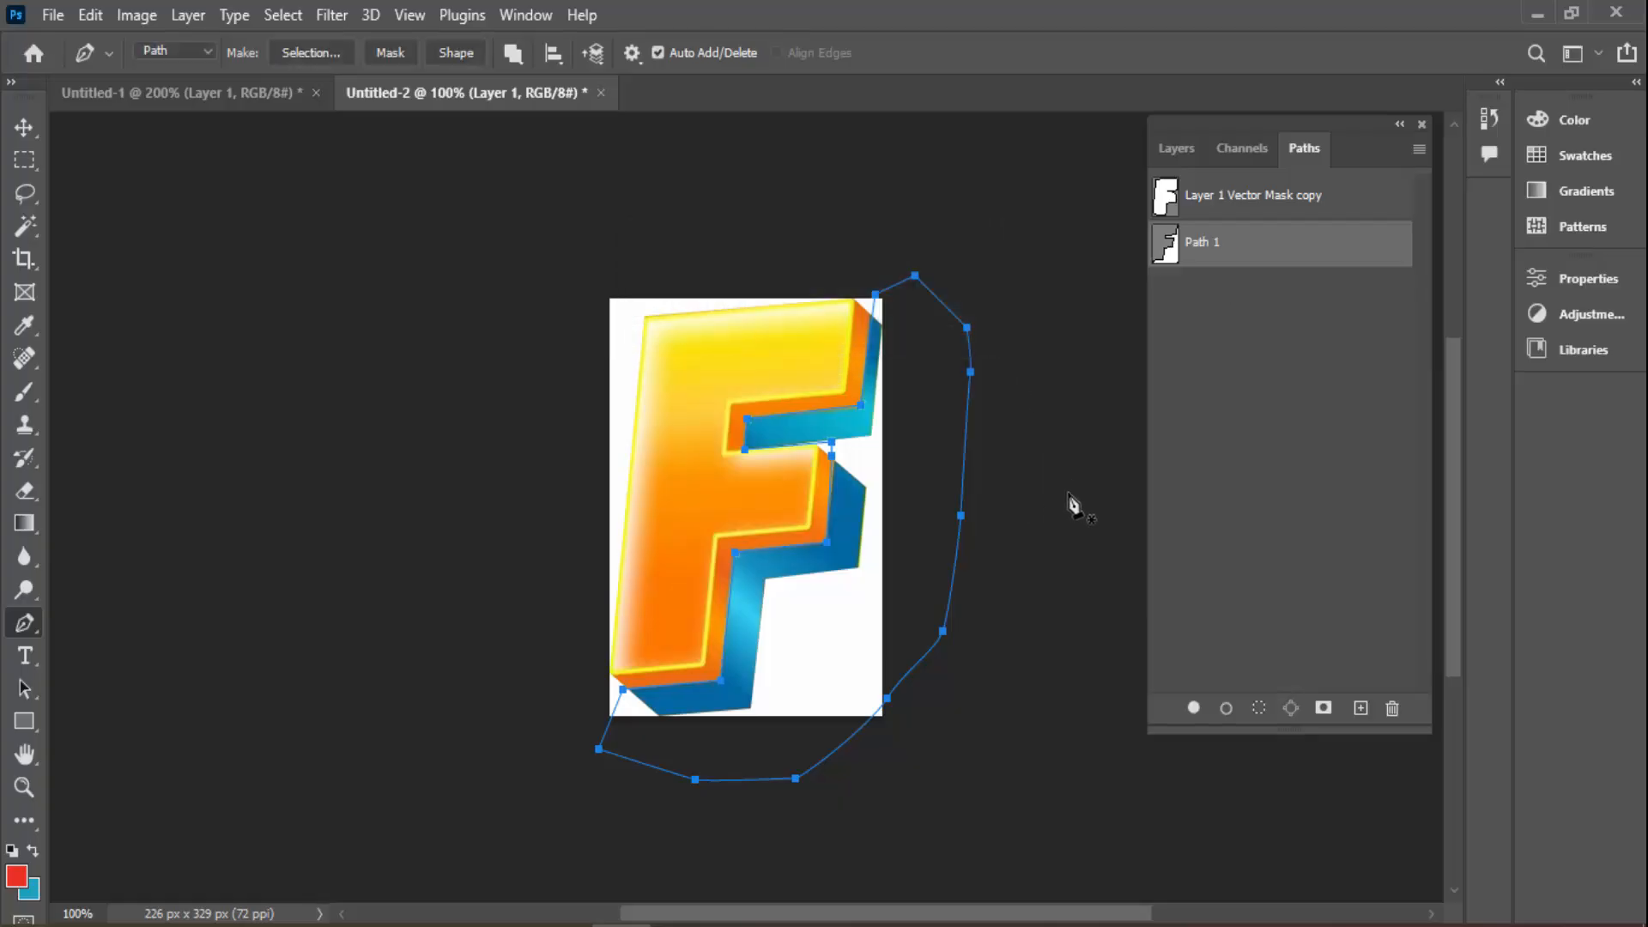
# Duplicate the Spot Color 1 channel and select the original Spot Color 1 channel
pyautogui.click(1244, 148)
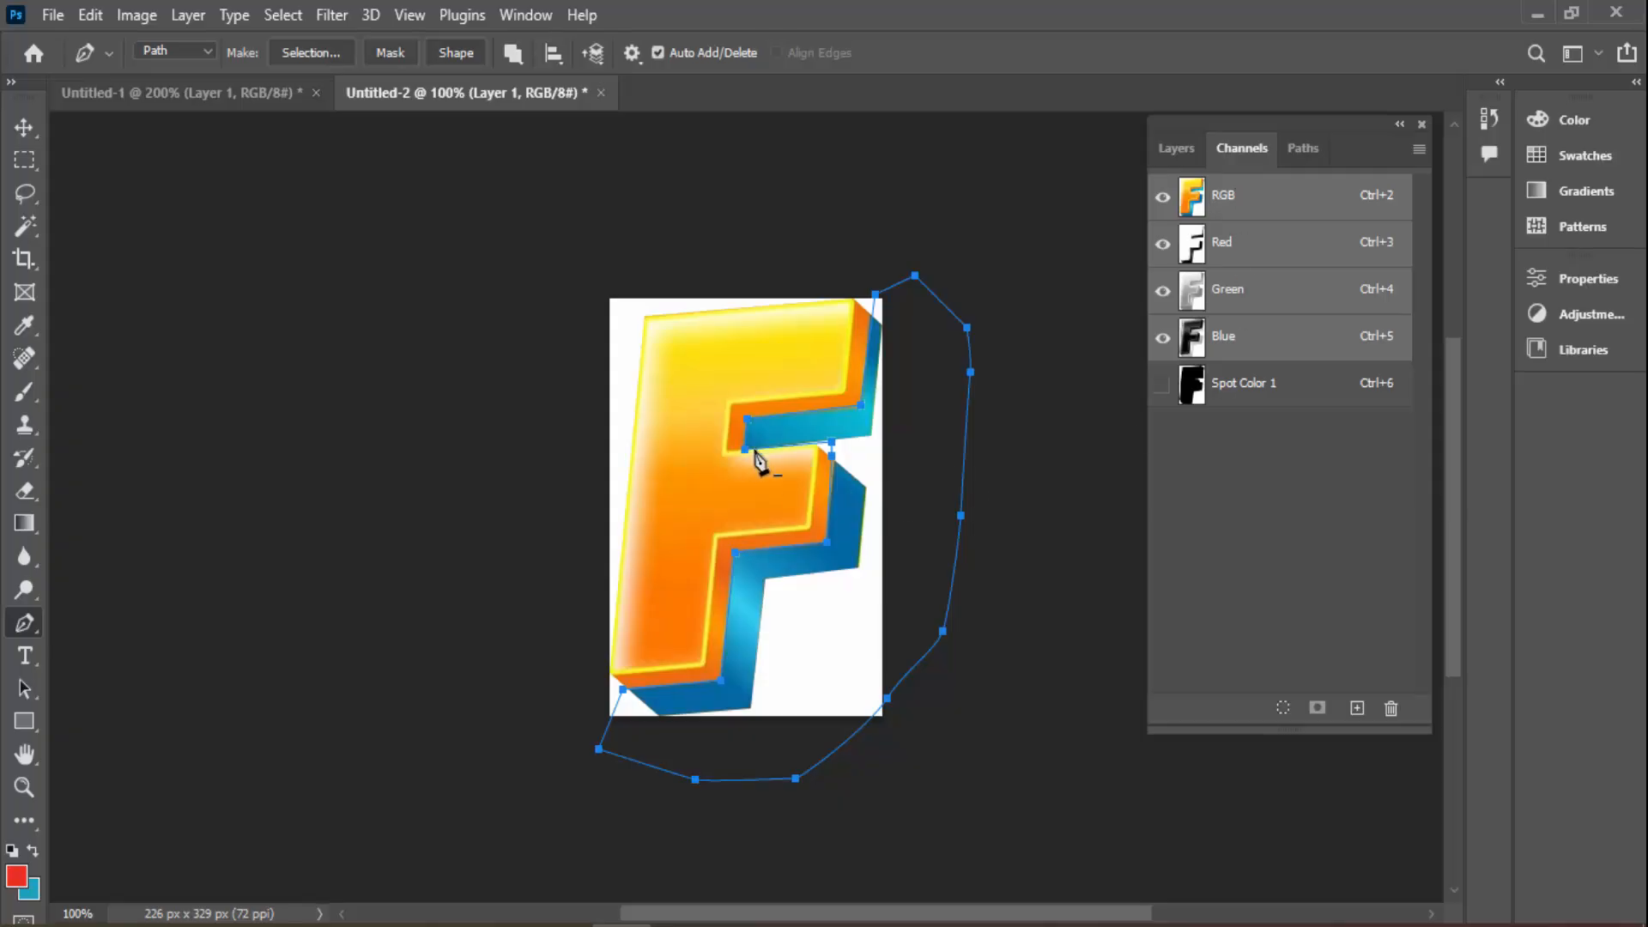
pyautogui.click(1278, 386)
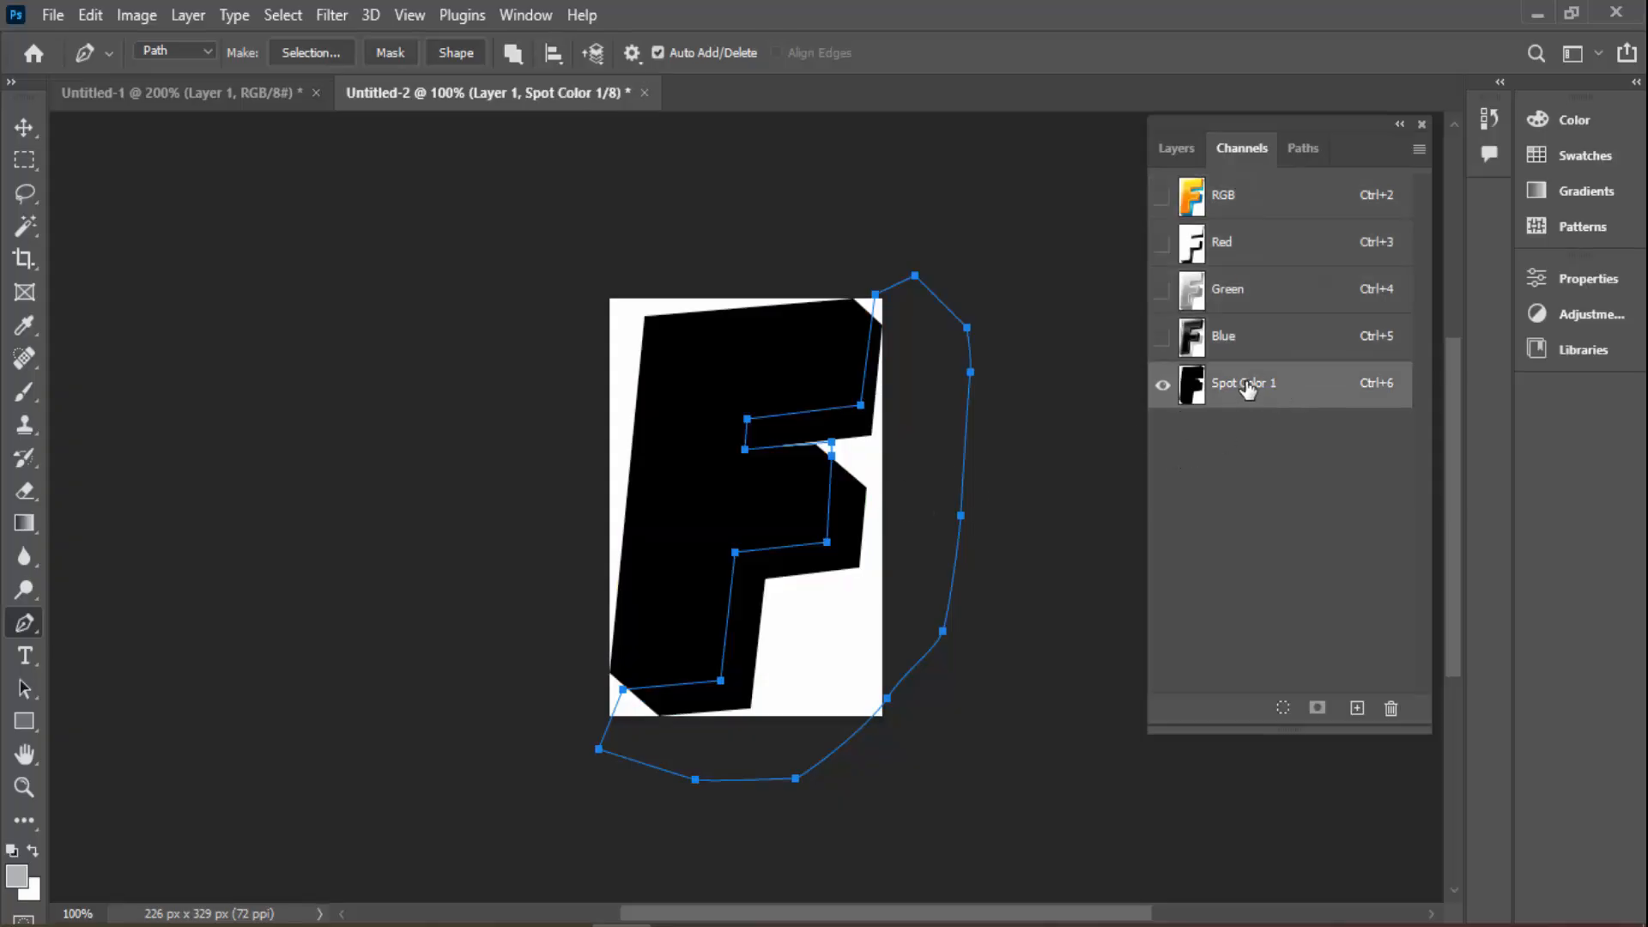
pyautogui.moveTo(1253, 386); pyautogui.dragTo(1357, 708)
pyautogui.click(1269, 383)
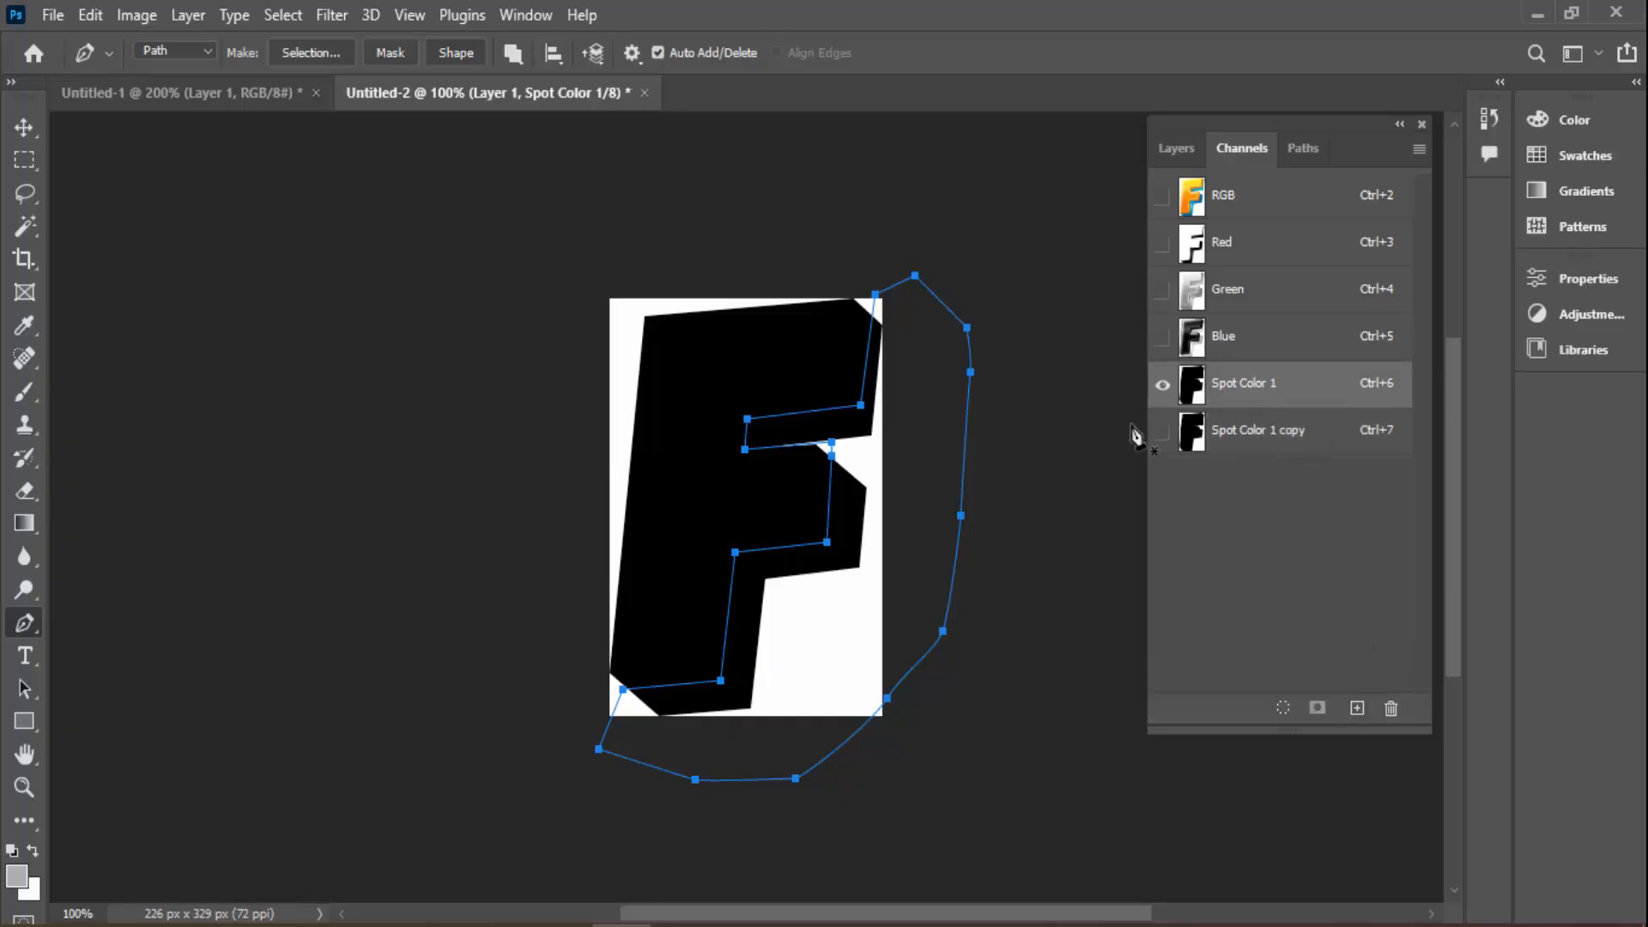
# Load the path as a selection, clear the extrusion area from Spot Color 1, deselect and compare it with its copy
pyautogui.hotkey('ctrl', 'Return')
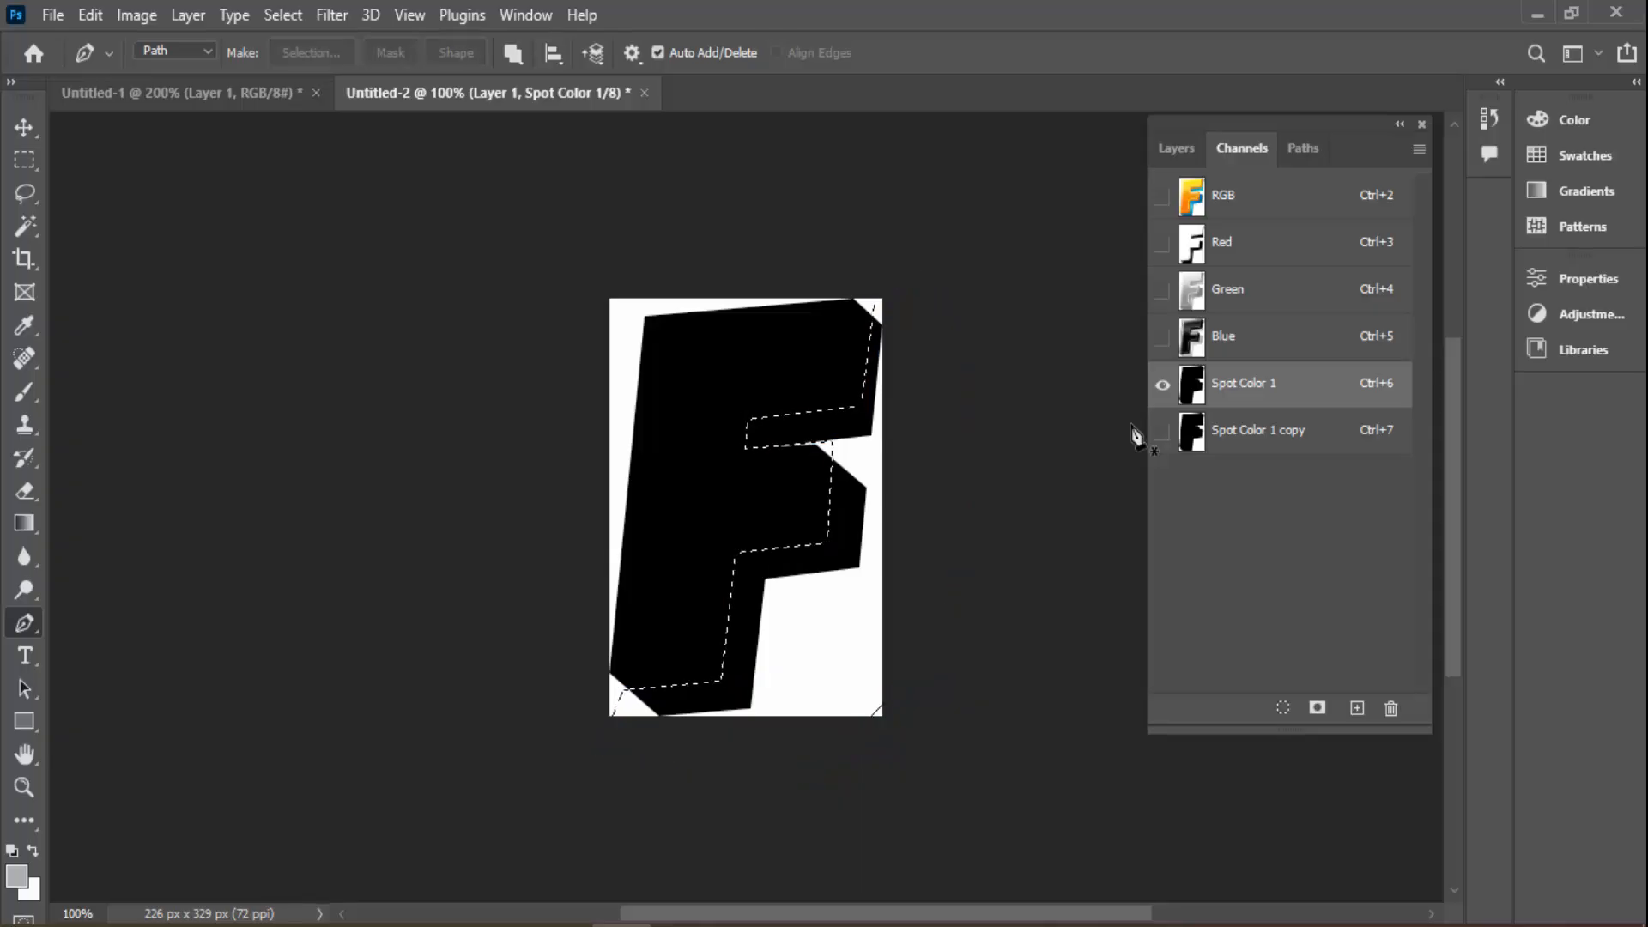
pyautogui.press('Delete')
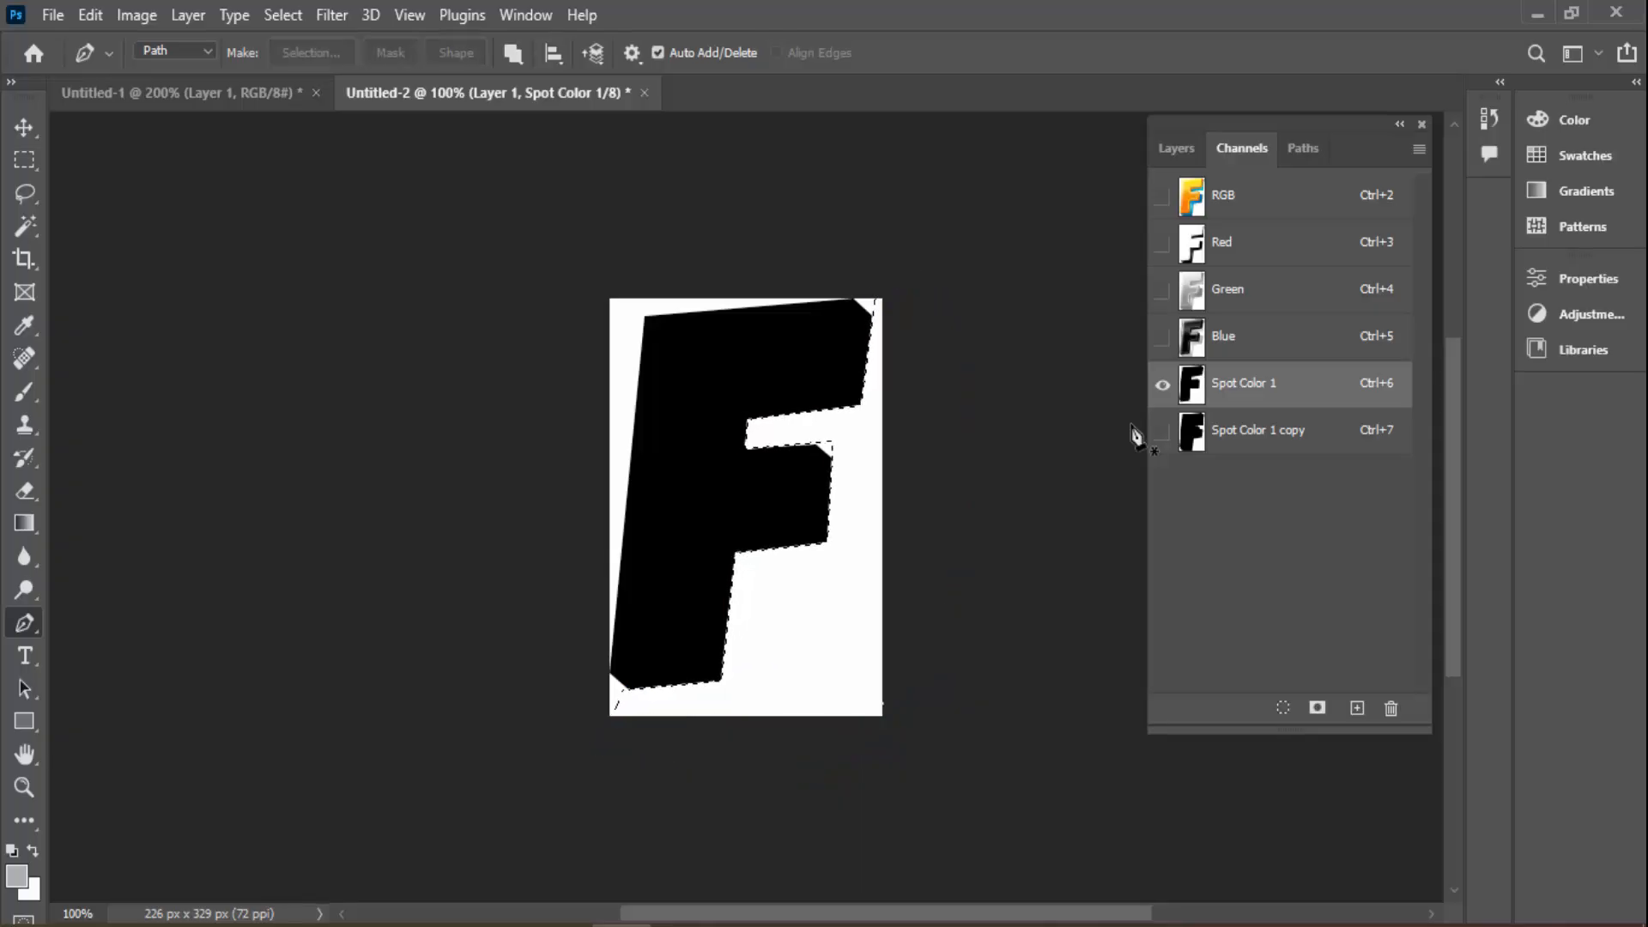
pyautogui.hotkey('ctrl', 'd')
pyautogui.click(1266, 438)
pyautogui.click(1242, 397)
# Load Path 1 as a selection, invert it and clear the face area from the Spot Color 1 copy channel, ending with no selection
pyautogui.click(1300, 149)
pyautogui.click(1241, 244)
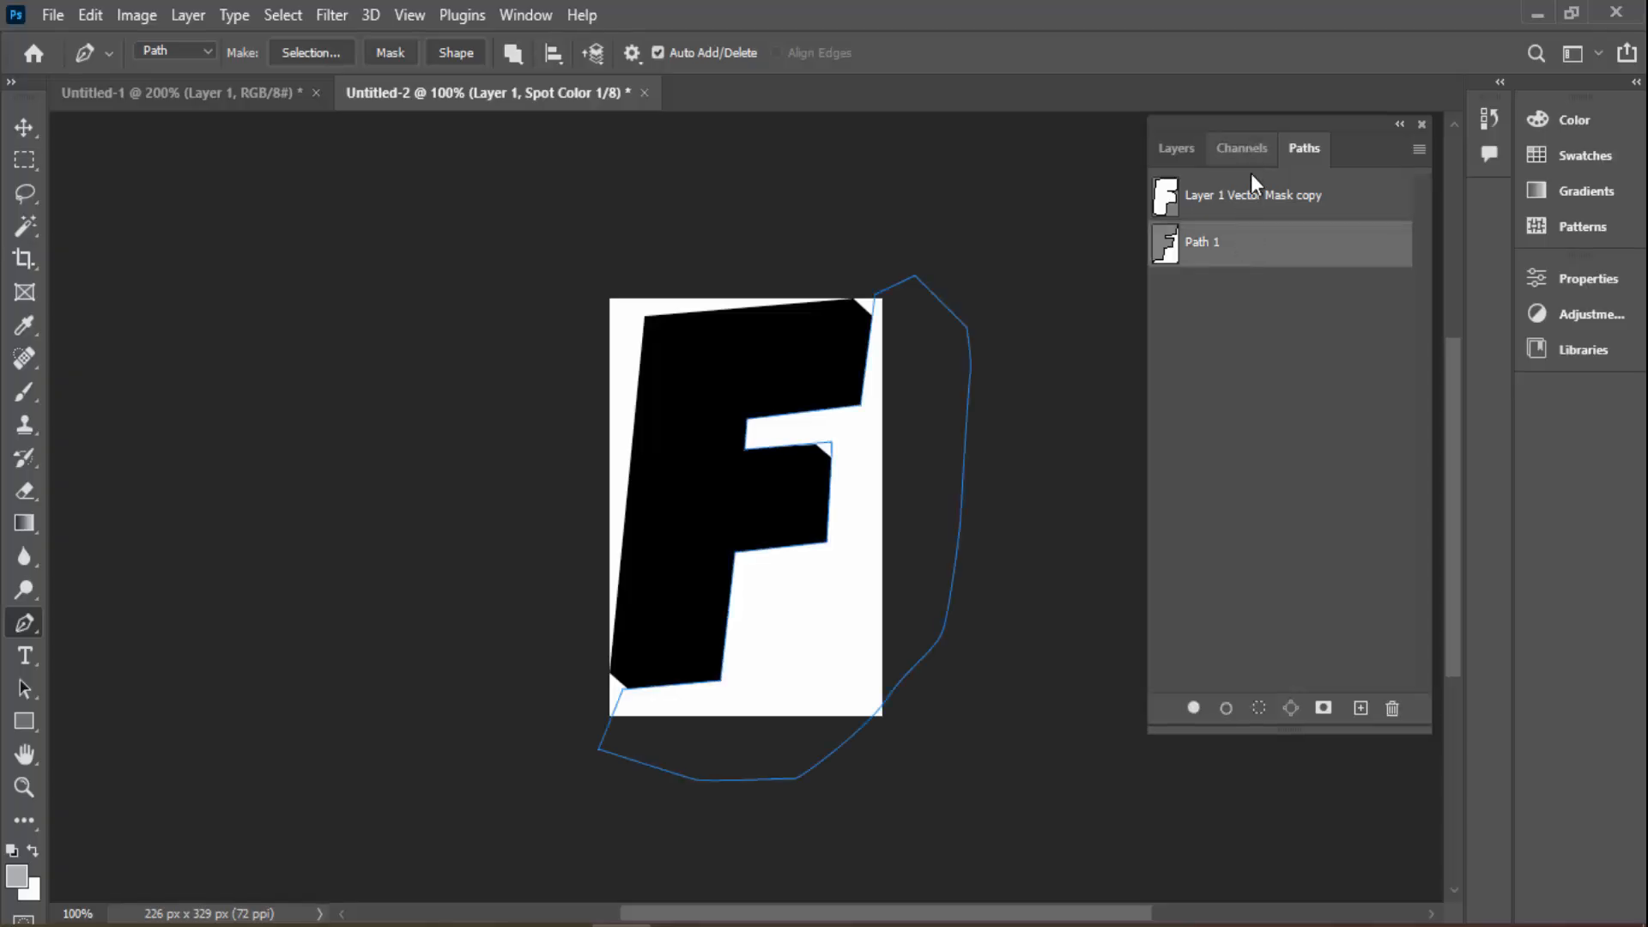
pyautogui.hotkey('ctrl', 'Return')
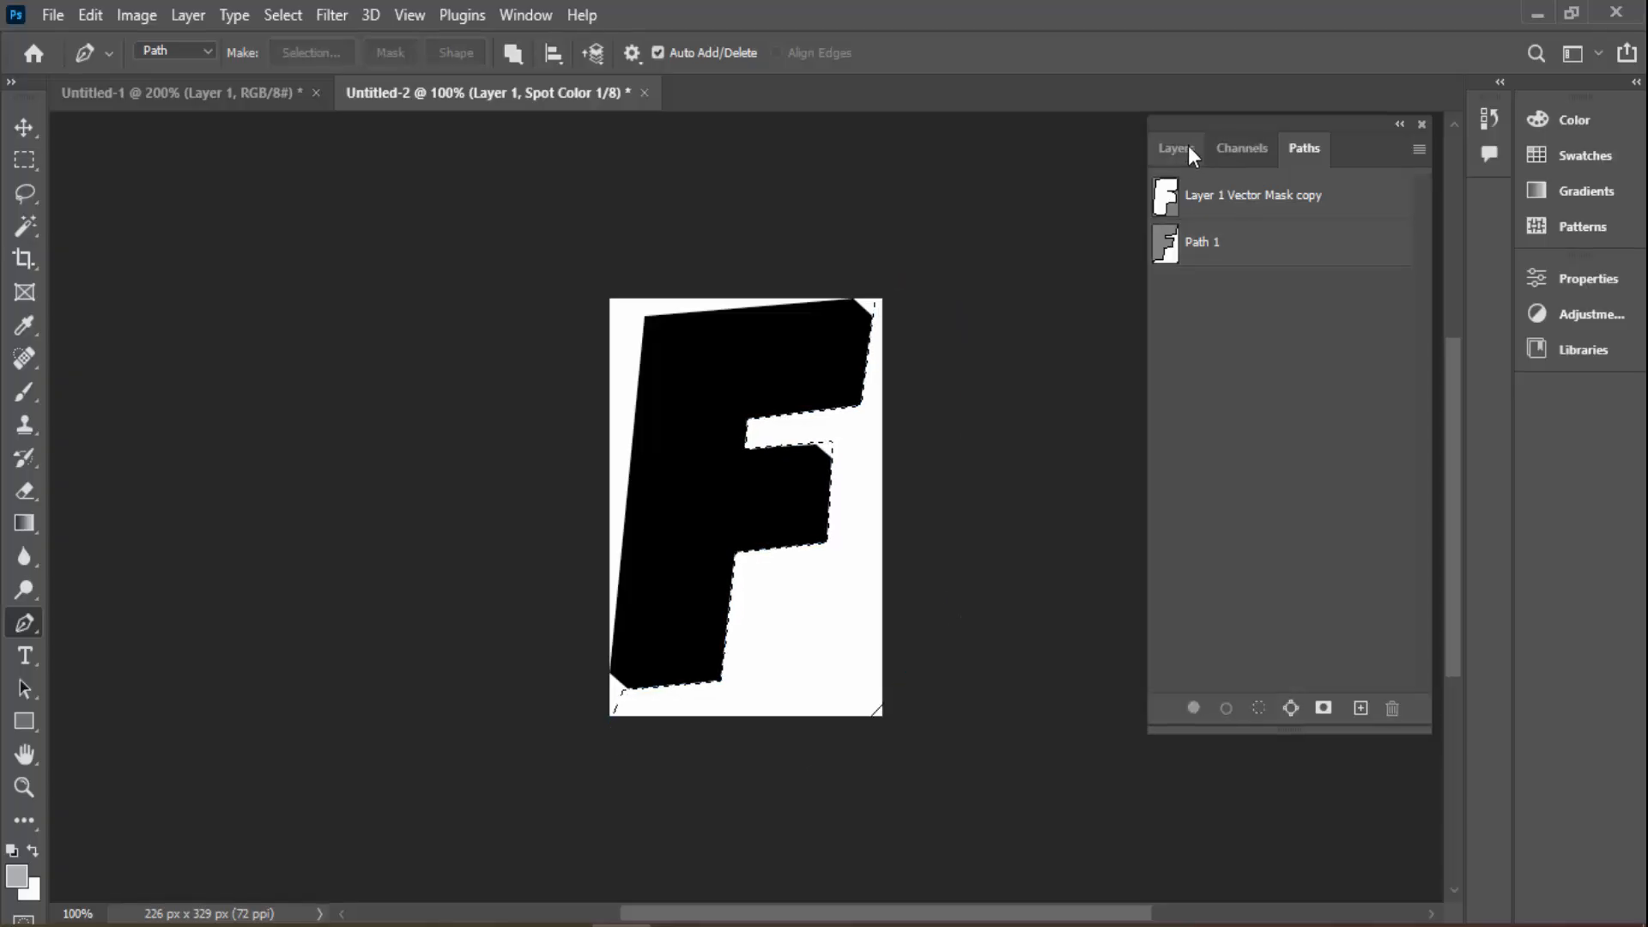
pyautogui.click(1242, 148)
pyautogui.click(1278, 443)
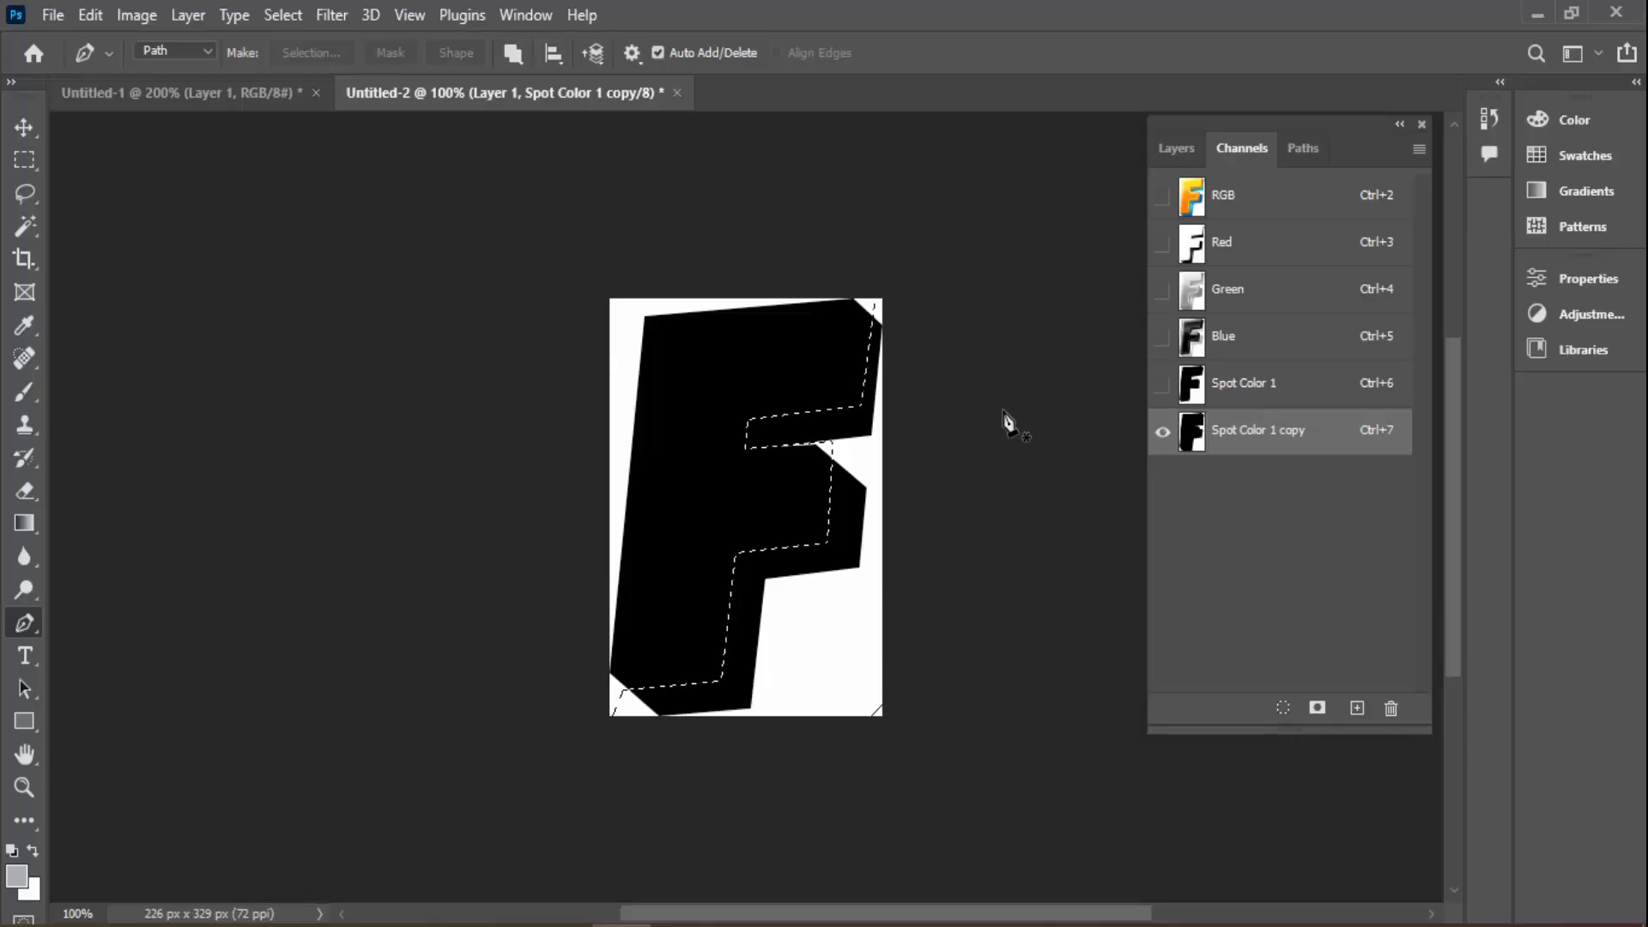
pyautogui.hotkey('ctrl', 'shift', 'i')
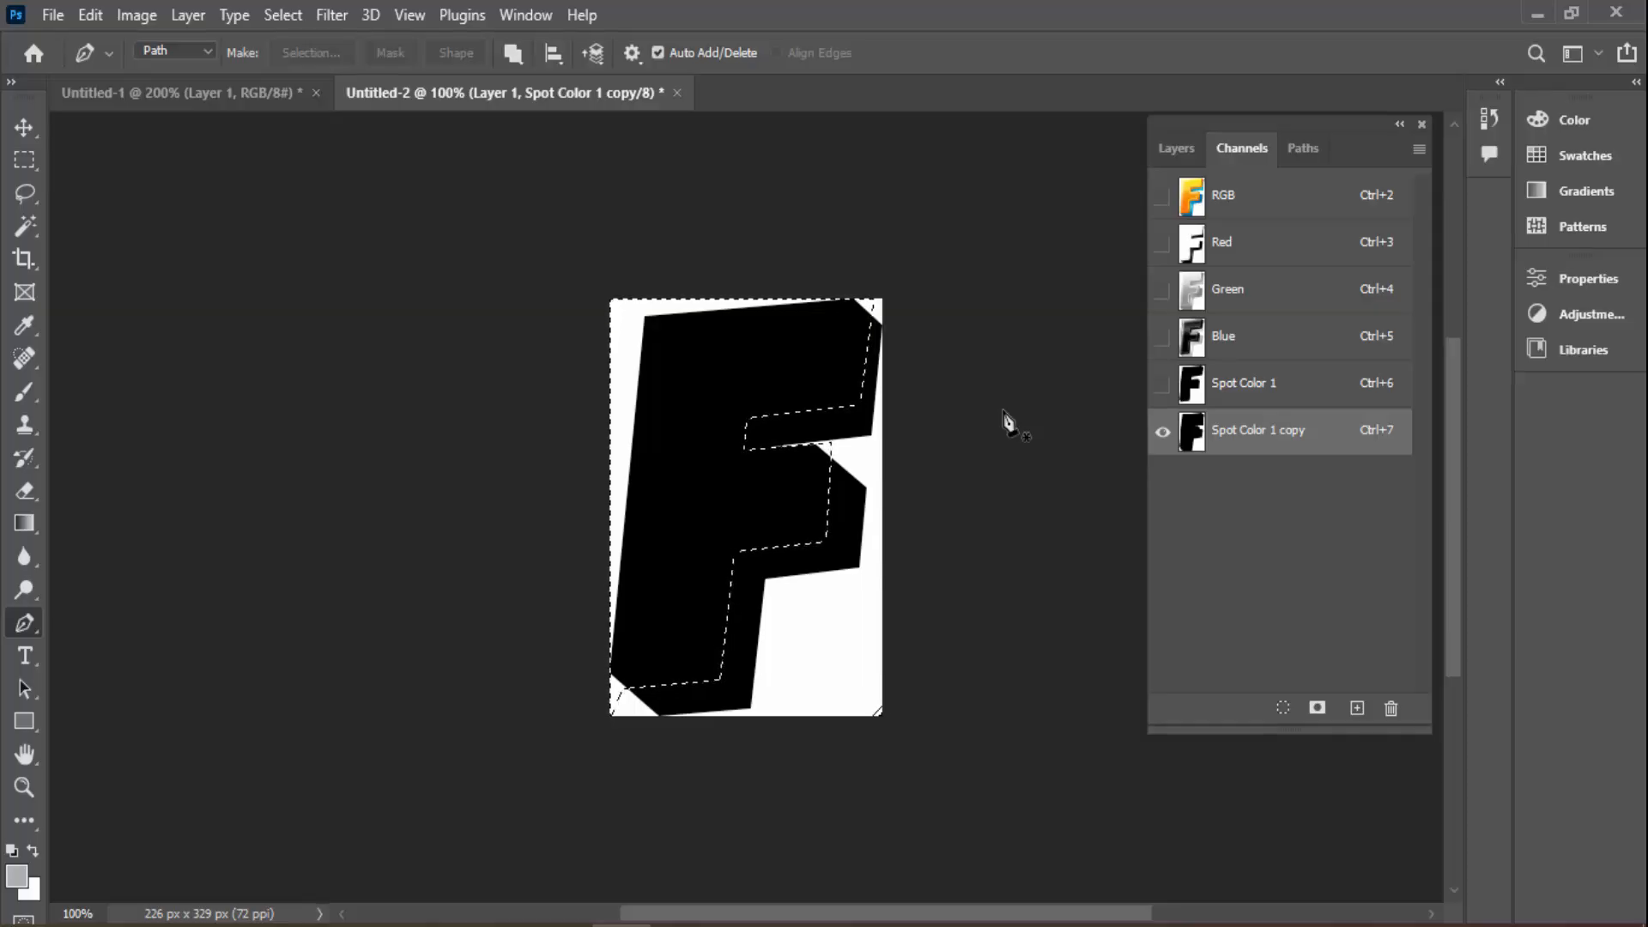
pyautogui.press('Delete')
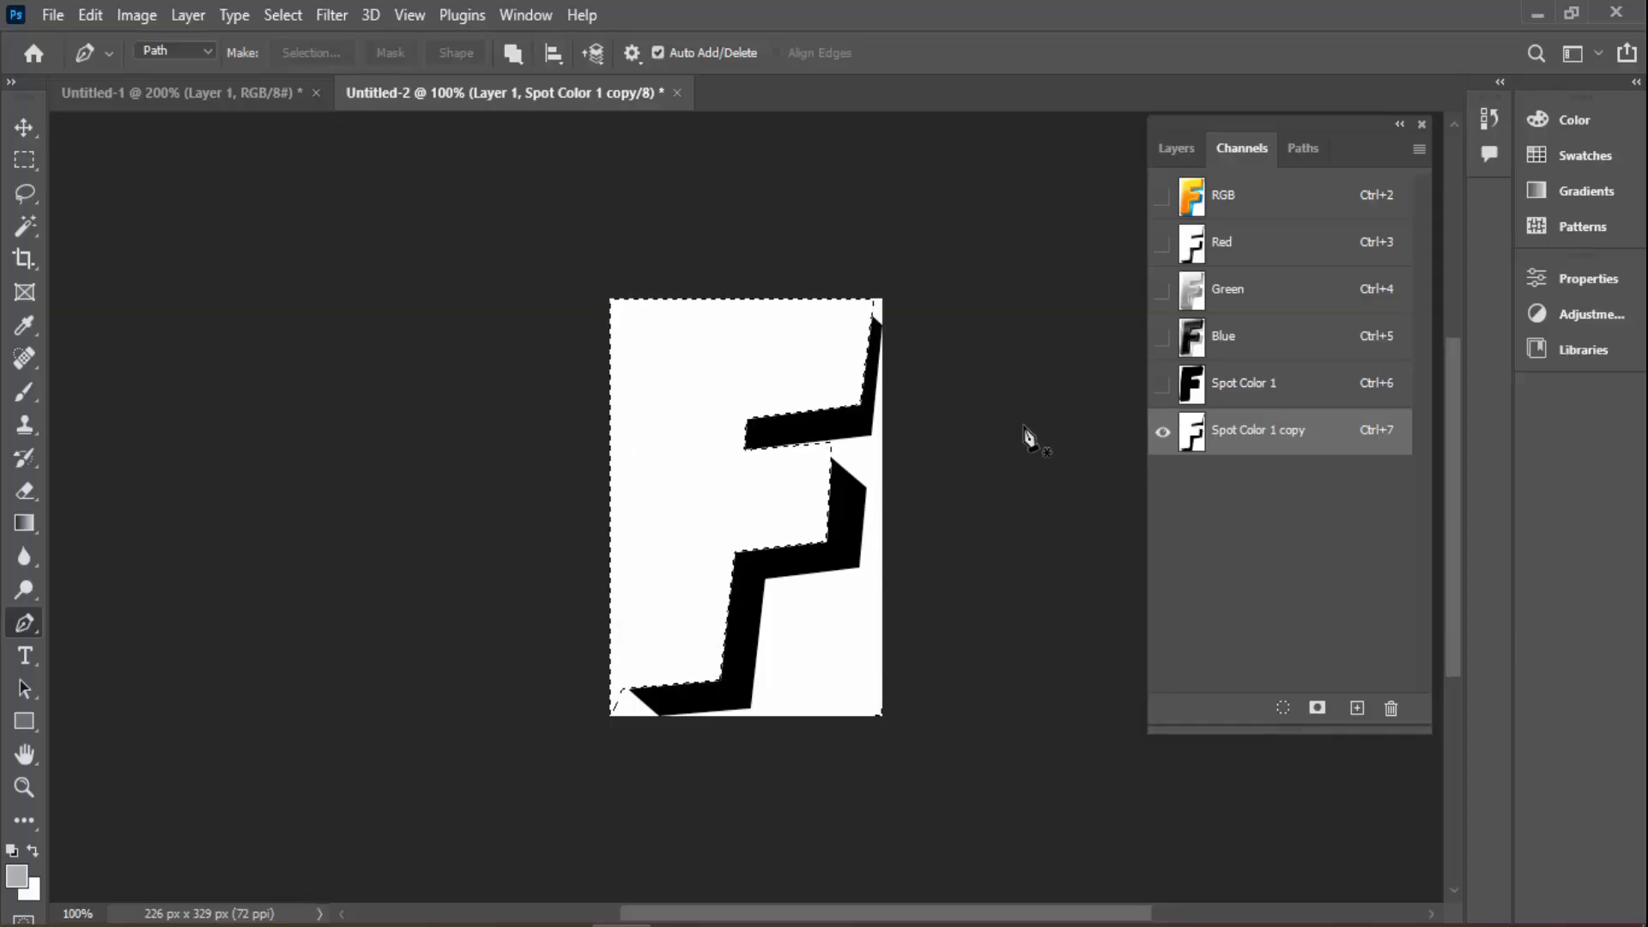
pyautogui.hotkey('ctrl', 'd')
# Show both spot channels together and set the Spot Color 1 copy channel's ink colour to blue 0600ff
pyautogui.click(1242, 400)
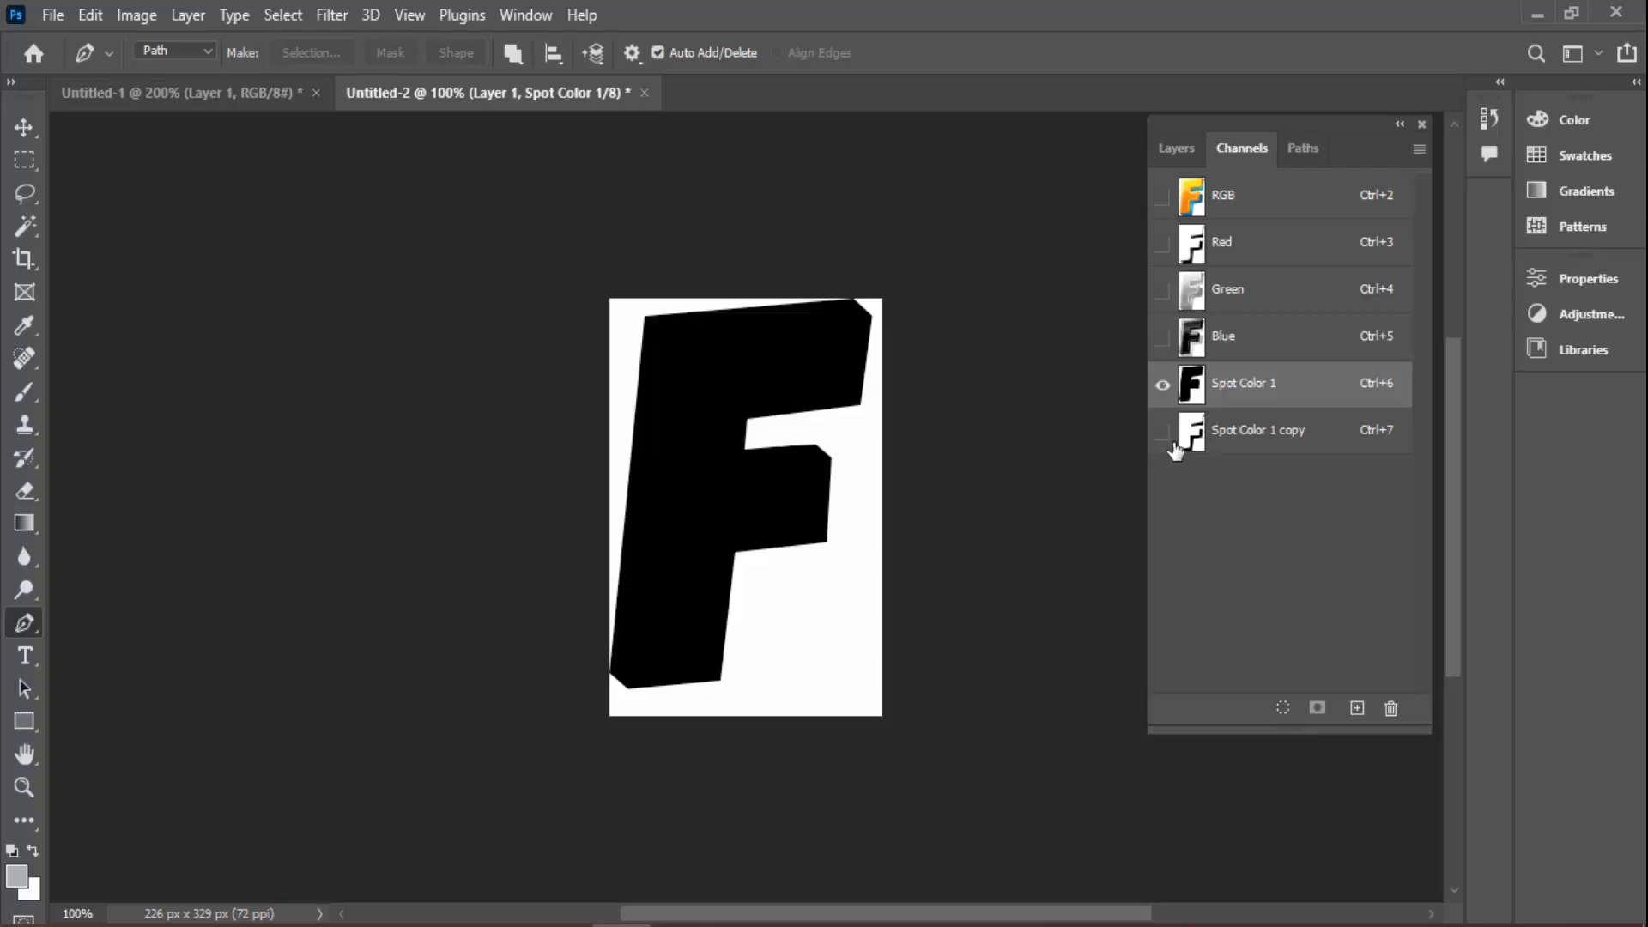
pyautogui.click(1162, 431)
pyautogui.click(1193, 436)
pyautogui.doubleClick(1193, 436)
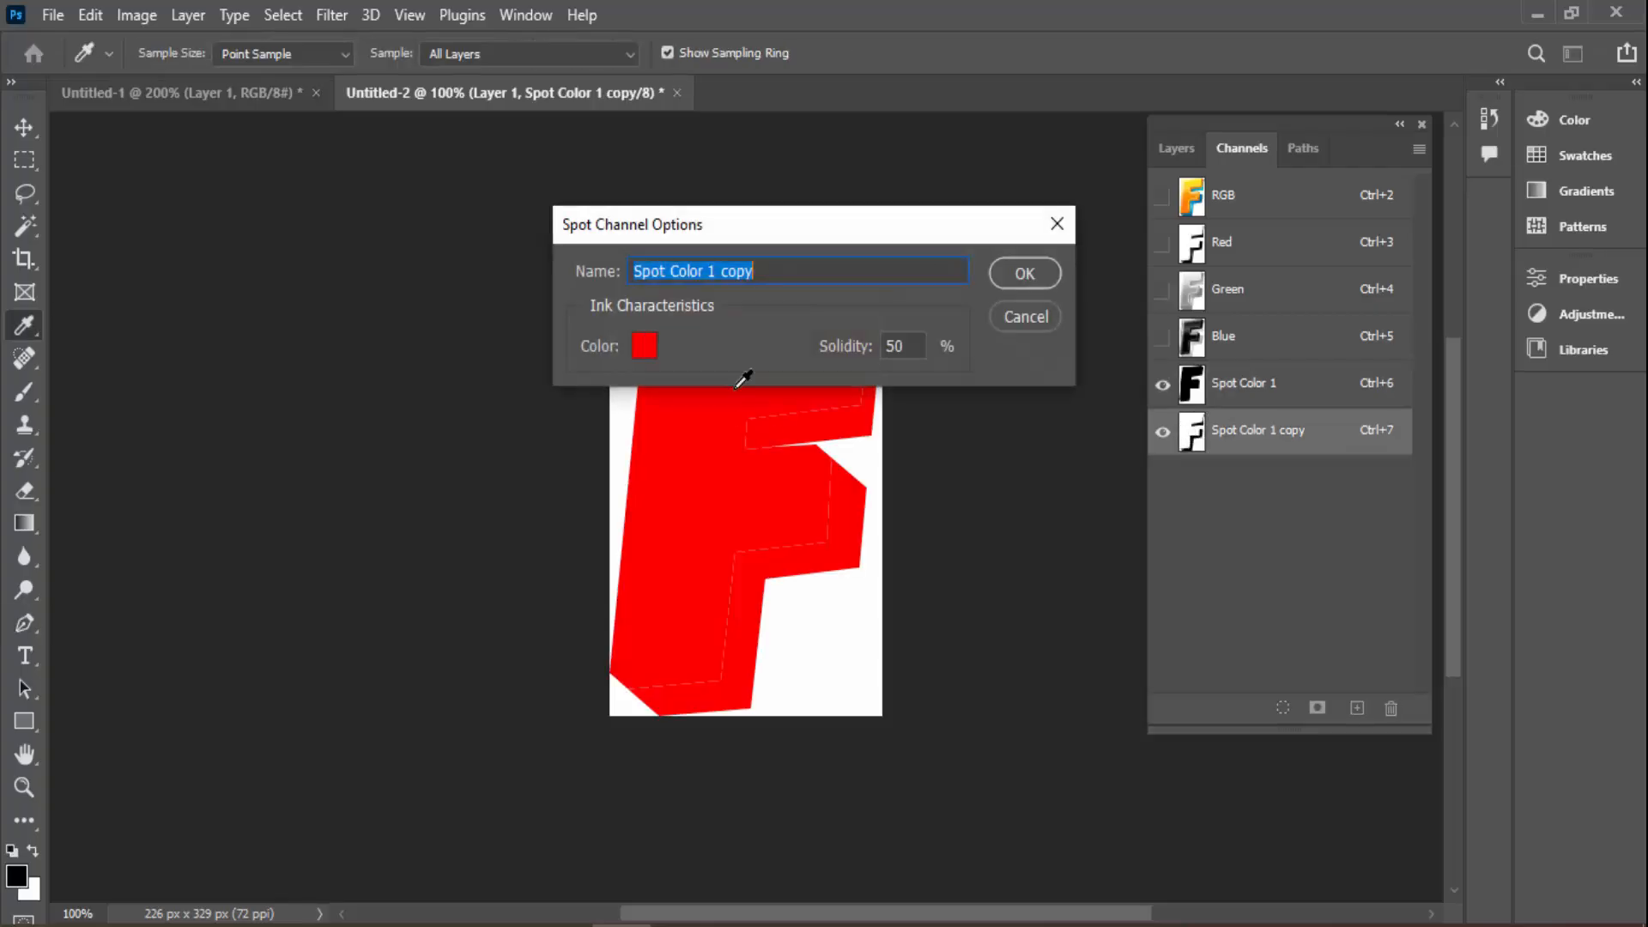
pyautogui.click(646, 345)
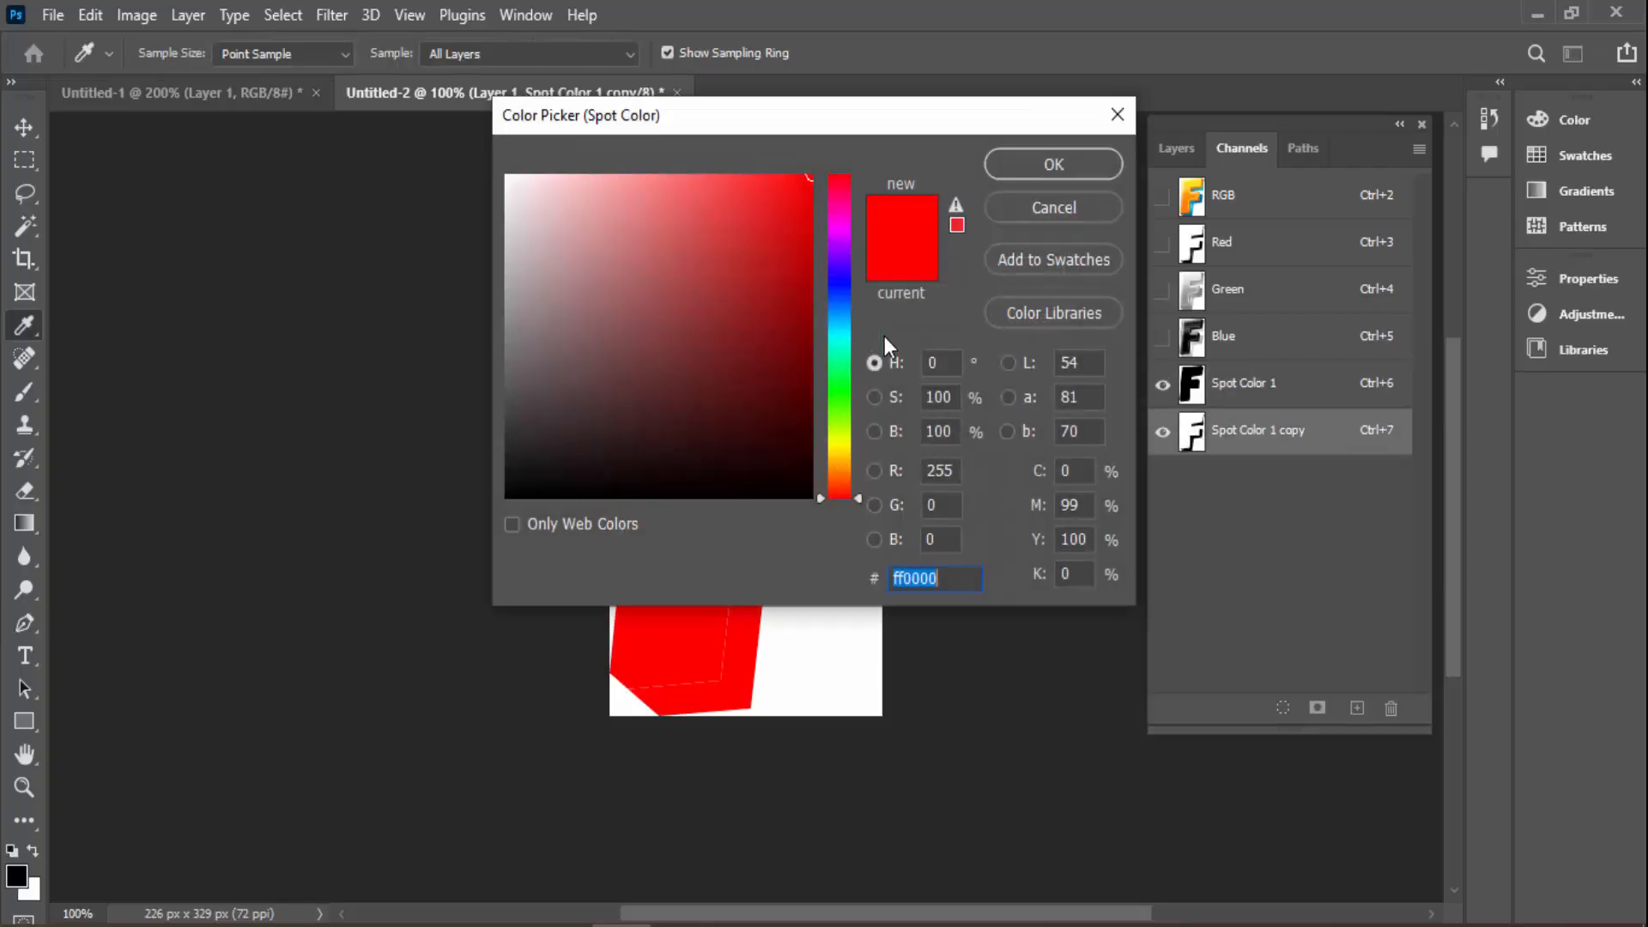
pyautogui.click(837, 282)
pyautogui.write('\\')
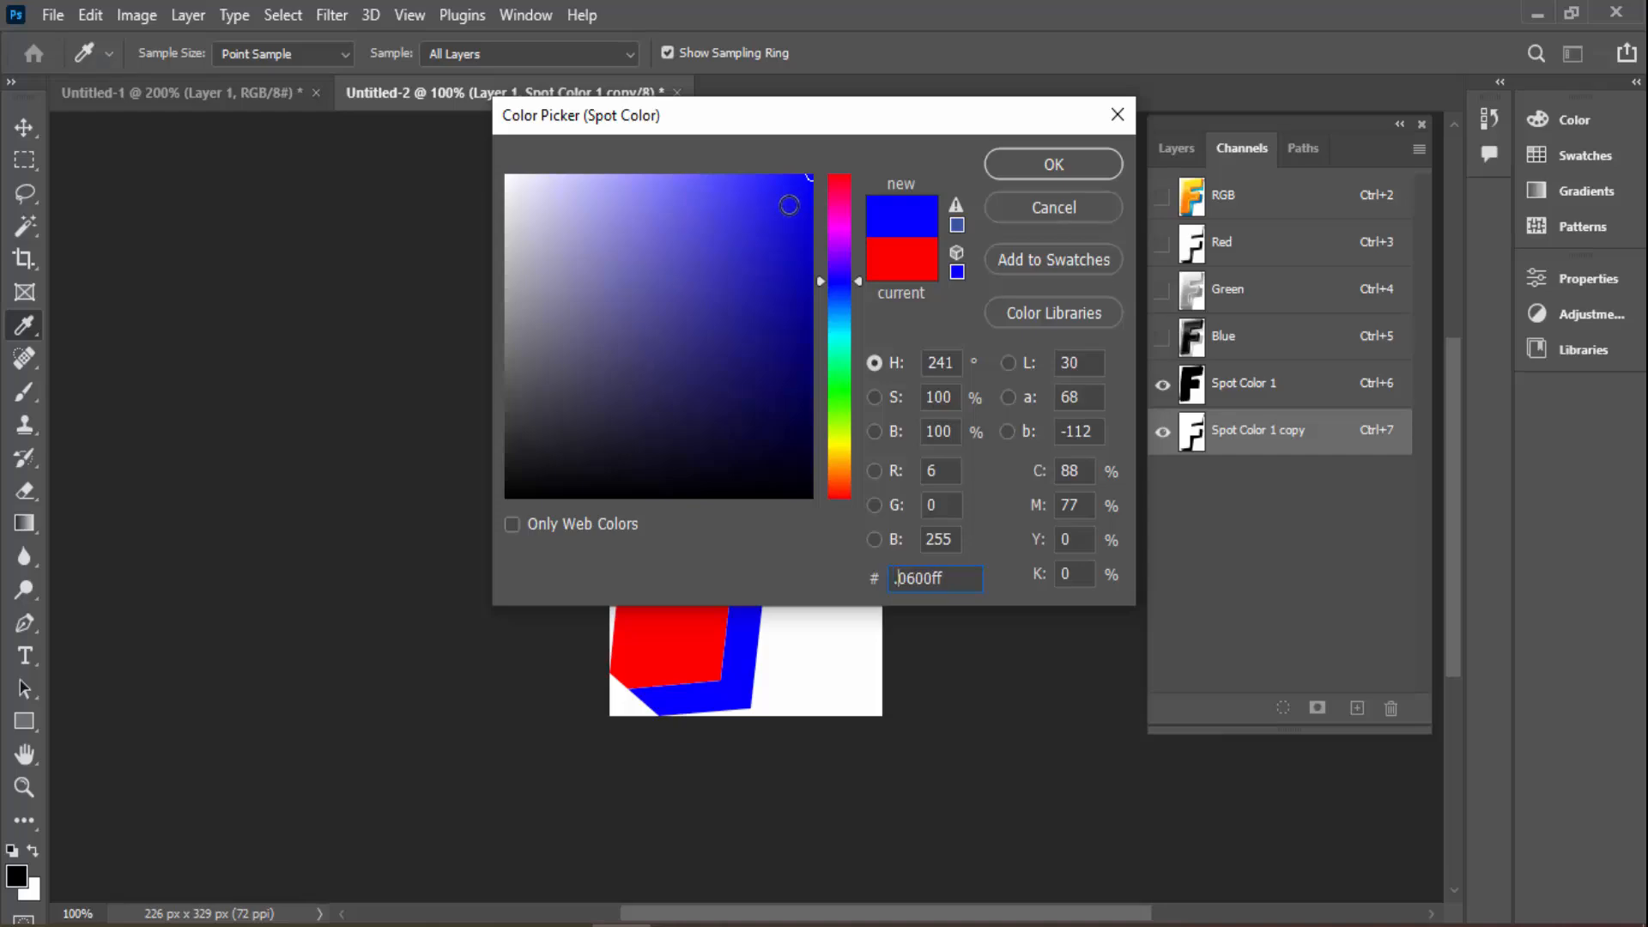
pyautogui.press('Return')
pyautogui.press('Return')
pyautogui.press('Return')
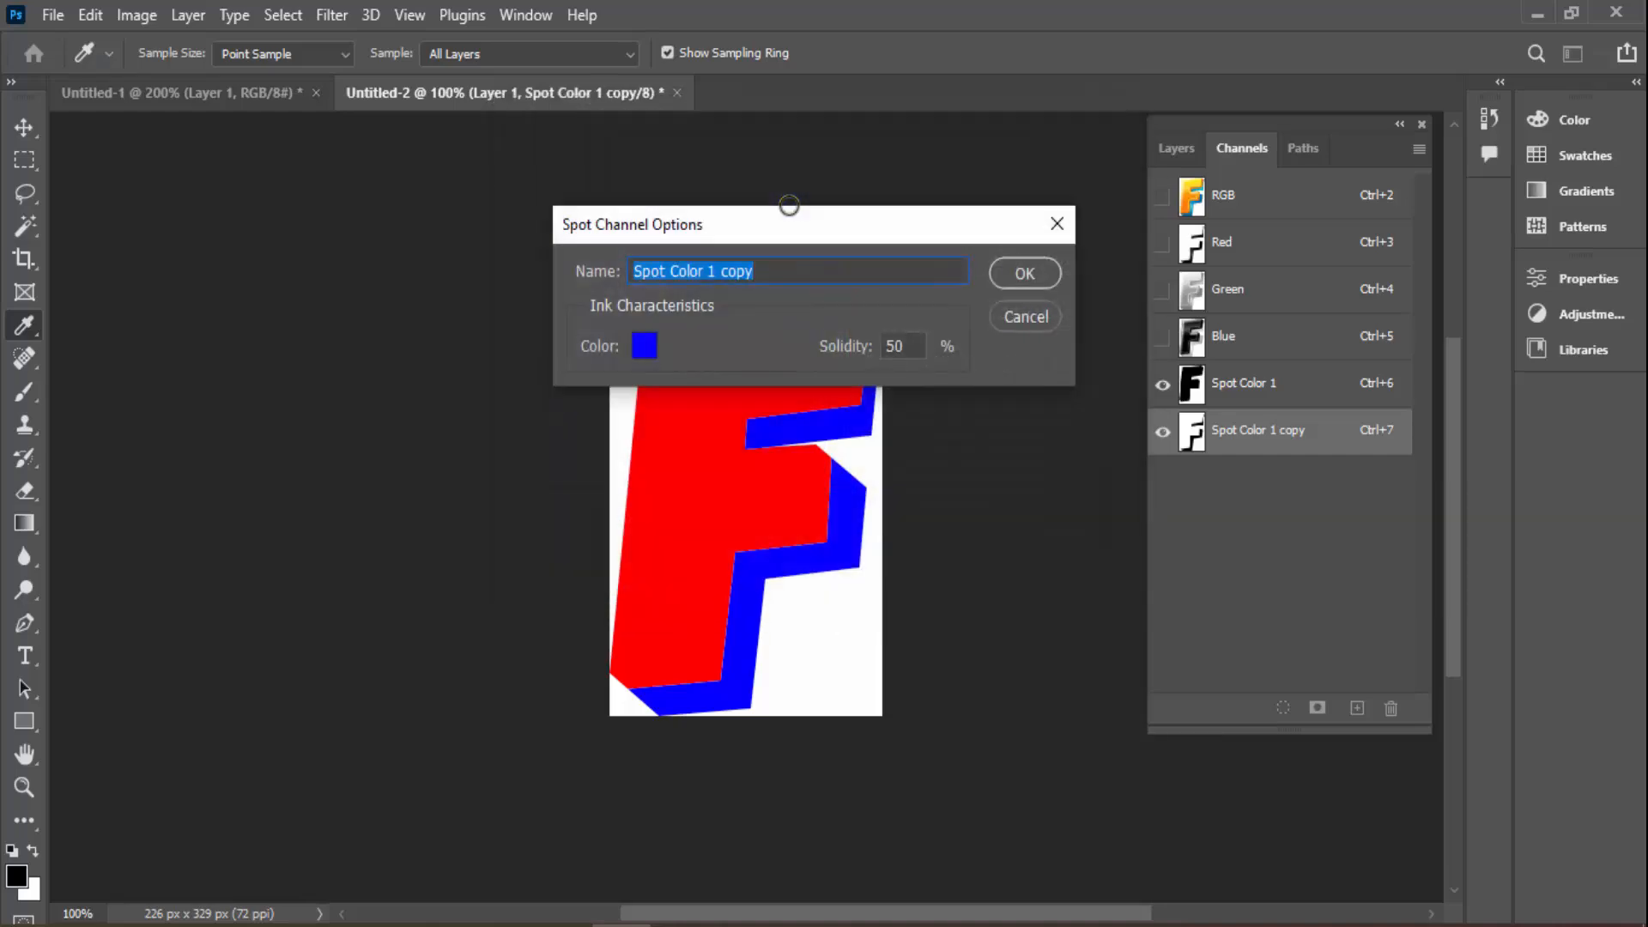
pyautogui.press('Return')
pyautogui.press('p')
# Set the Spot Color 1 channel's ink colour to yellow fffc00
pyautogui.click(1190, 388)
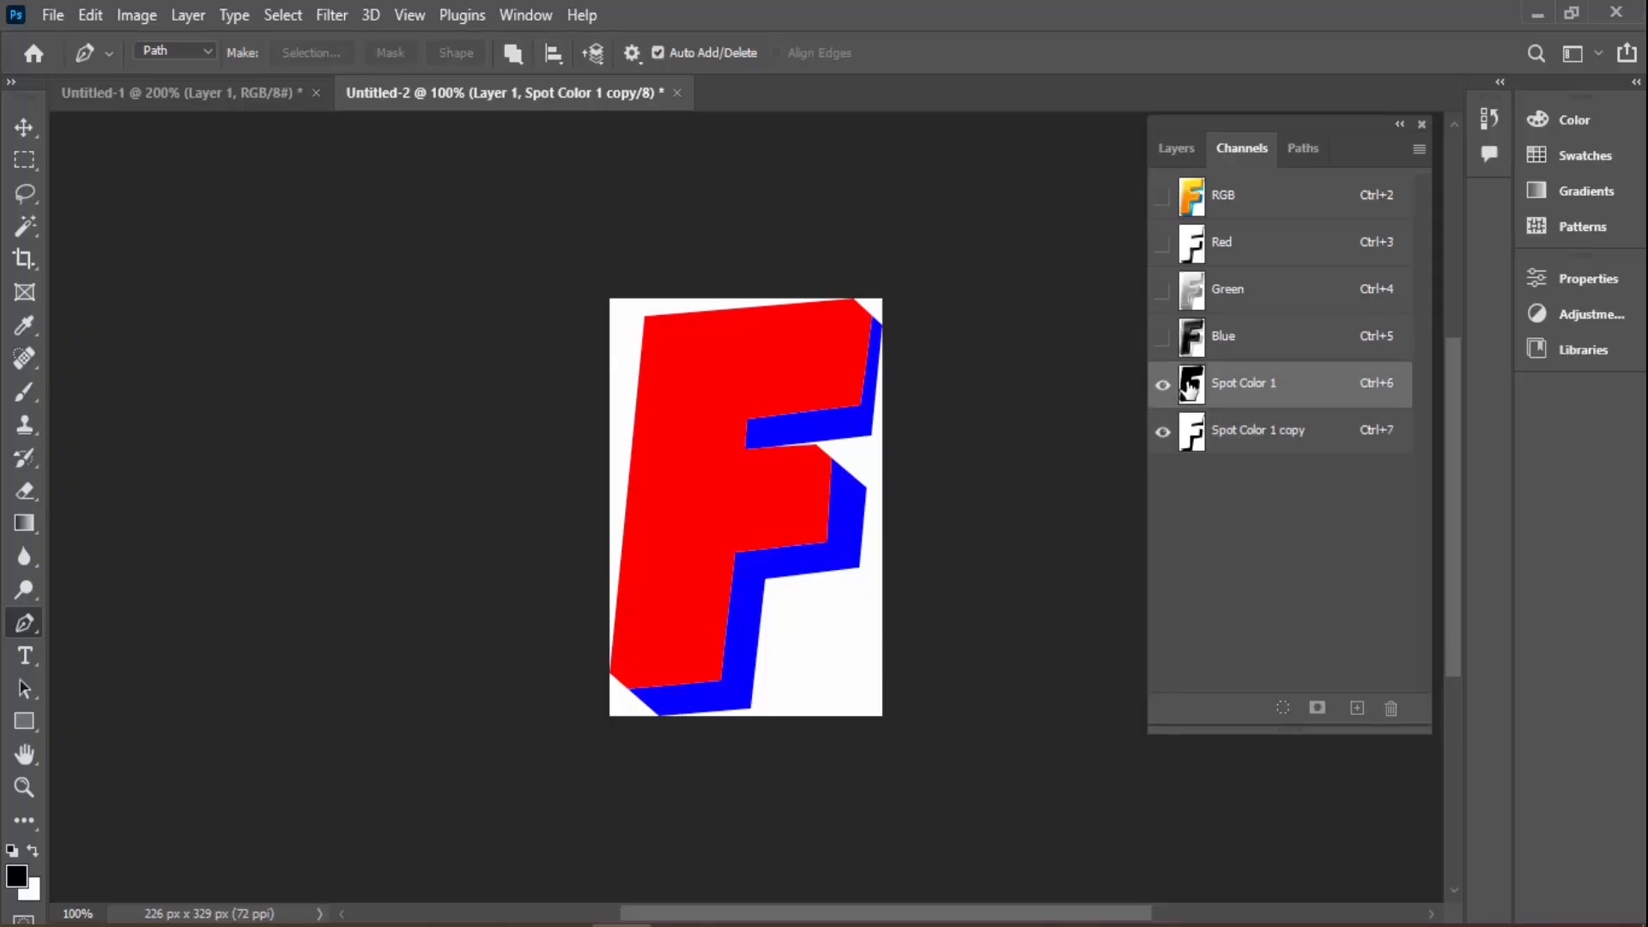
pyautogui.doubleClick(1189, 387)
pyautogui.click(645, 347)
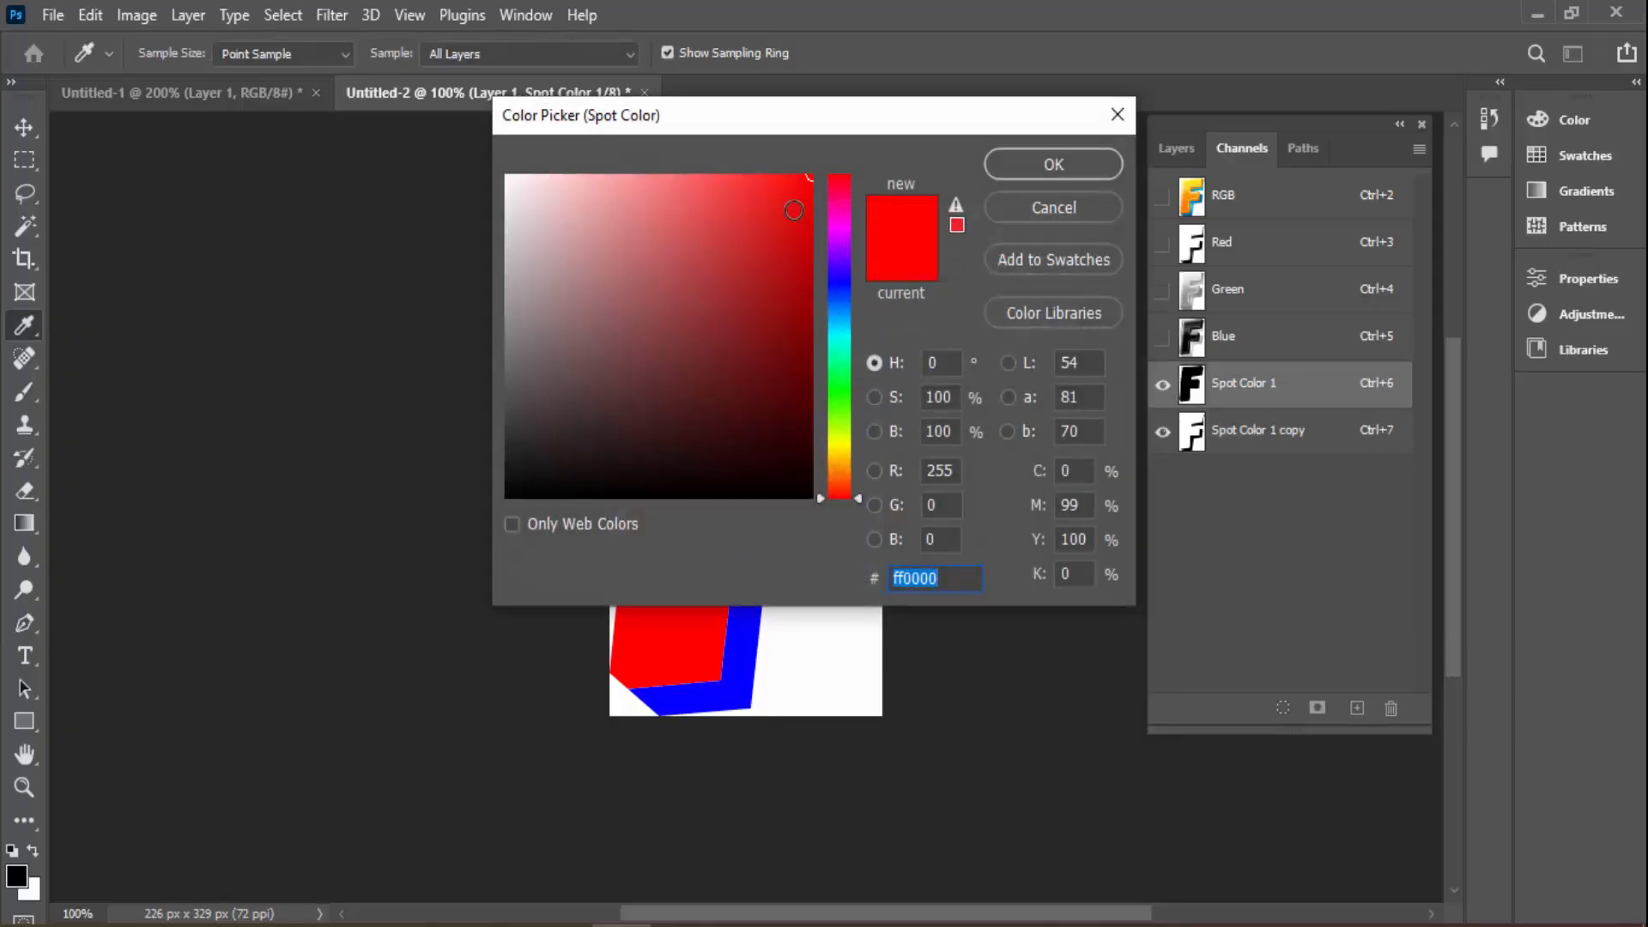
pyautogui.click(839, 445)
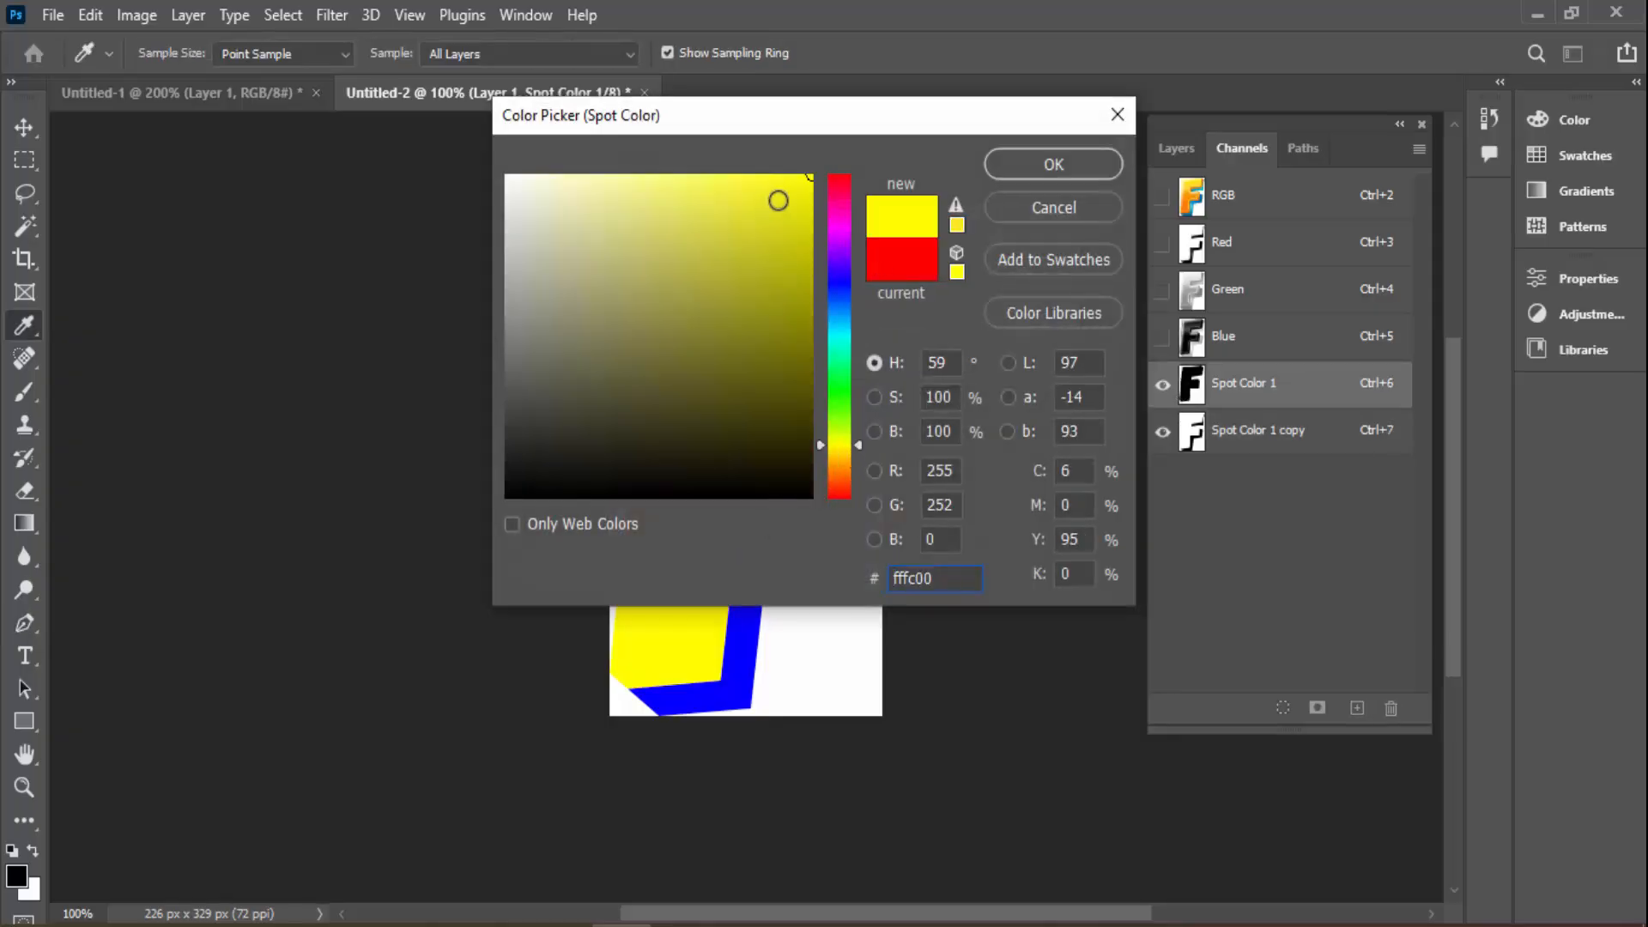
pyautogui.press('Return')
pyautogui.press('Return')
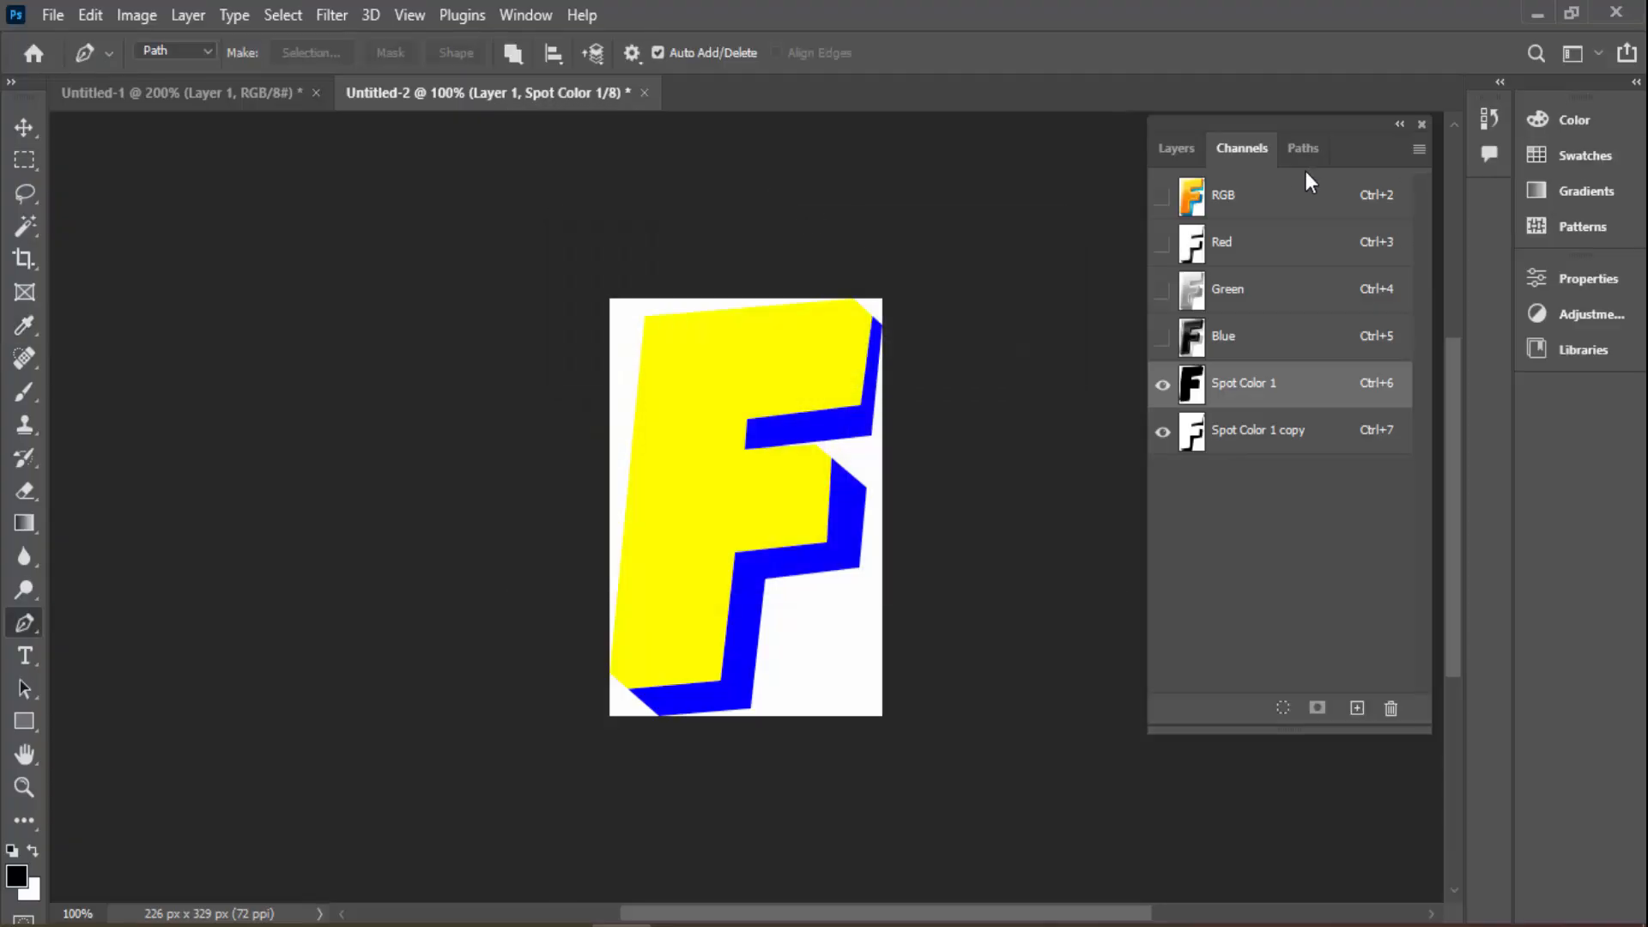
# Compare the RGB composite with the individual Spot Color 1 and Spot Color 1 copy channels
pyautogui.click(1301, 195)
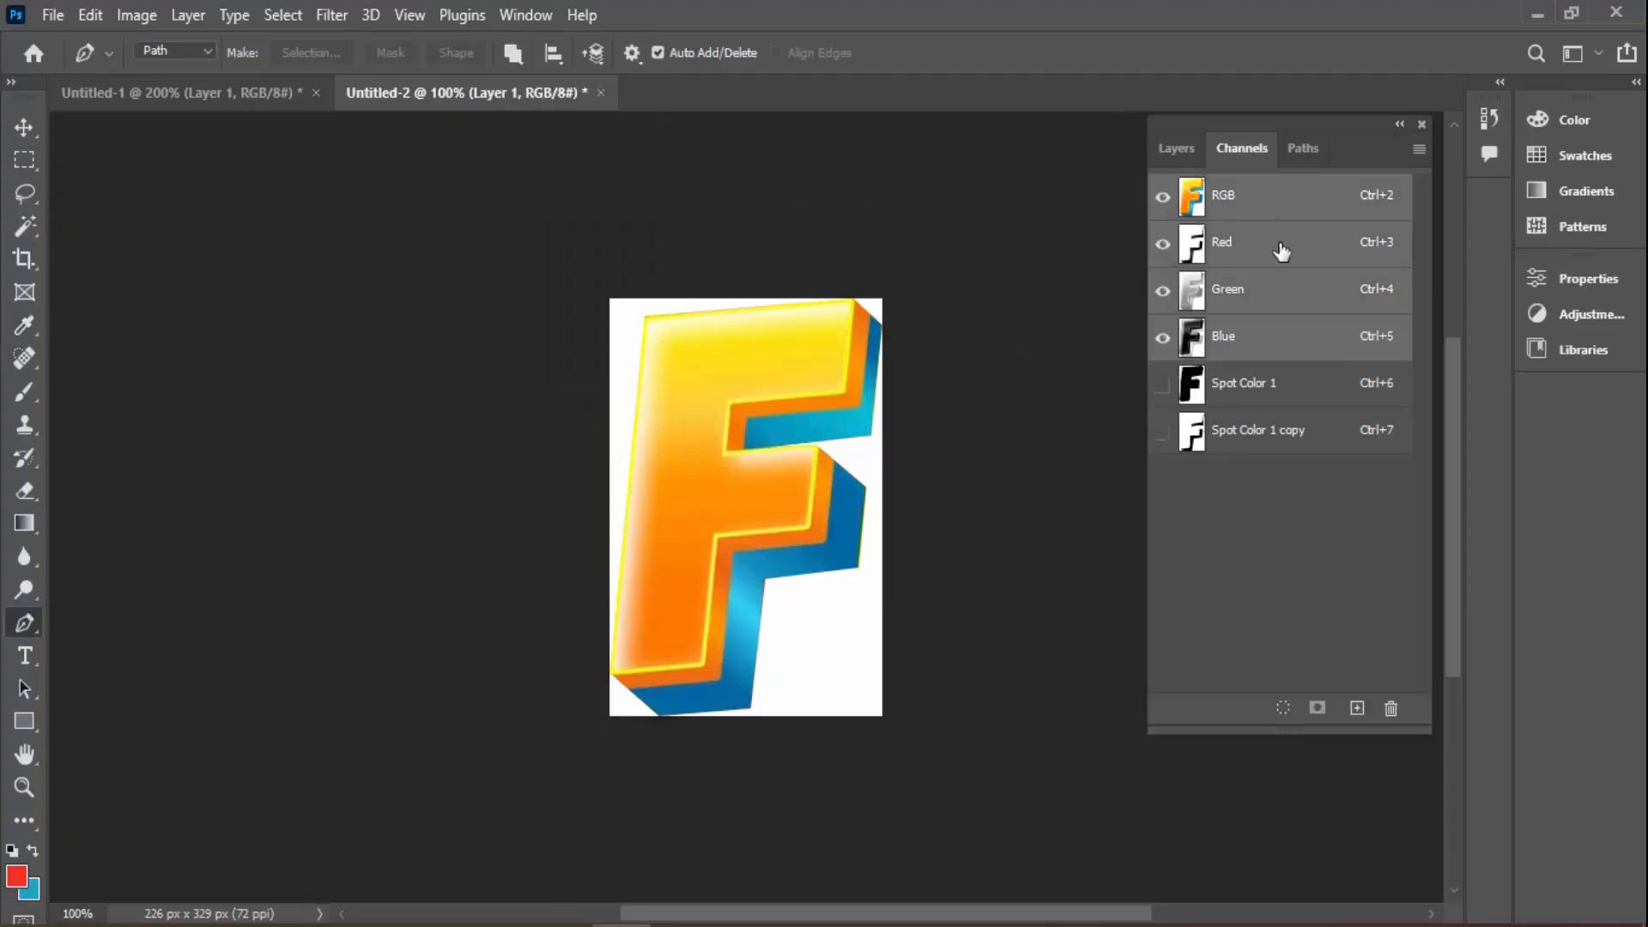
pyautogui.click(1259, 394)
pyautogui.click(1253, 426)
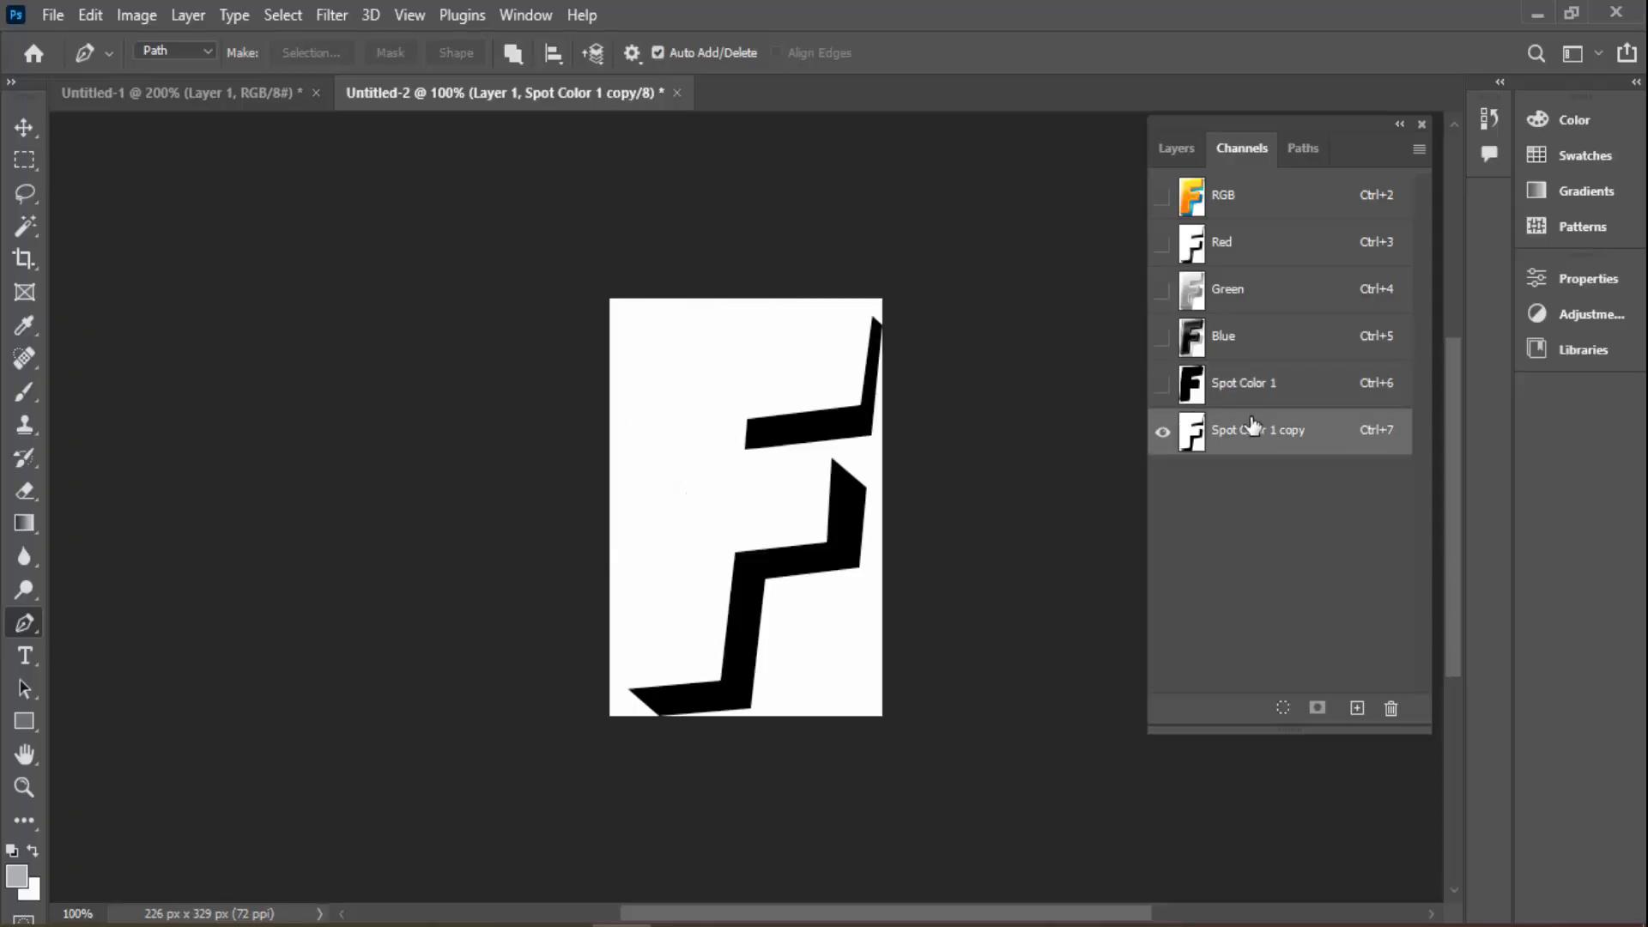
pyautogui.click(1253, 390)
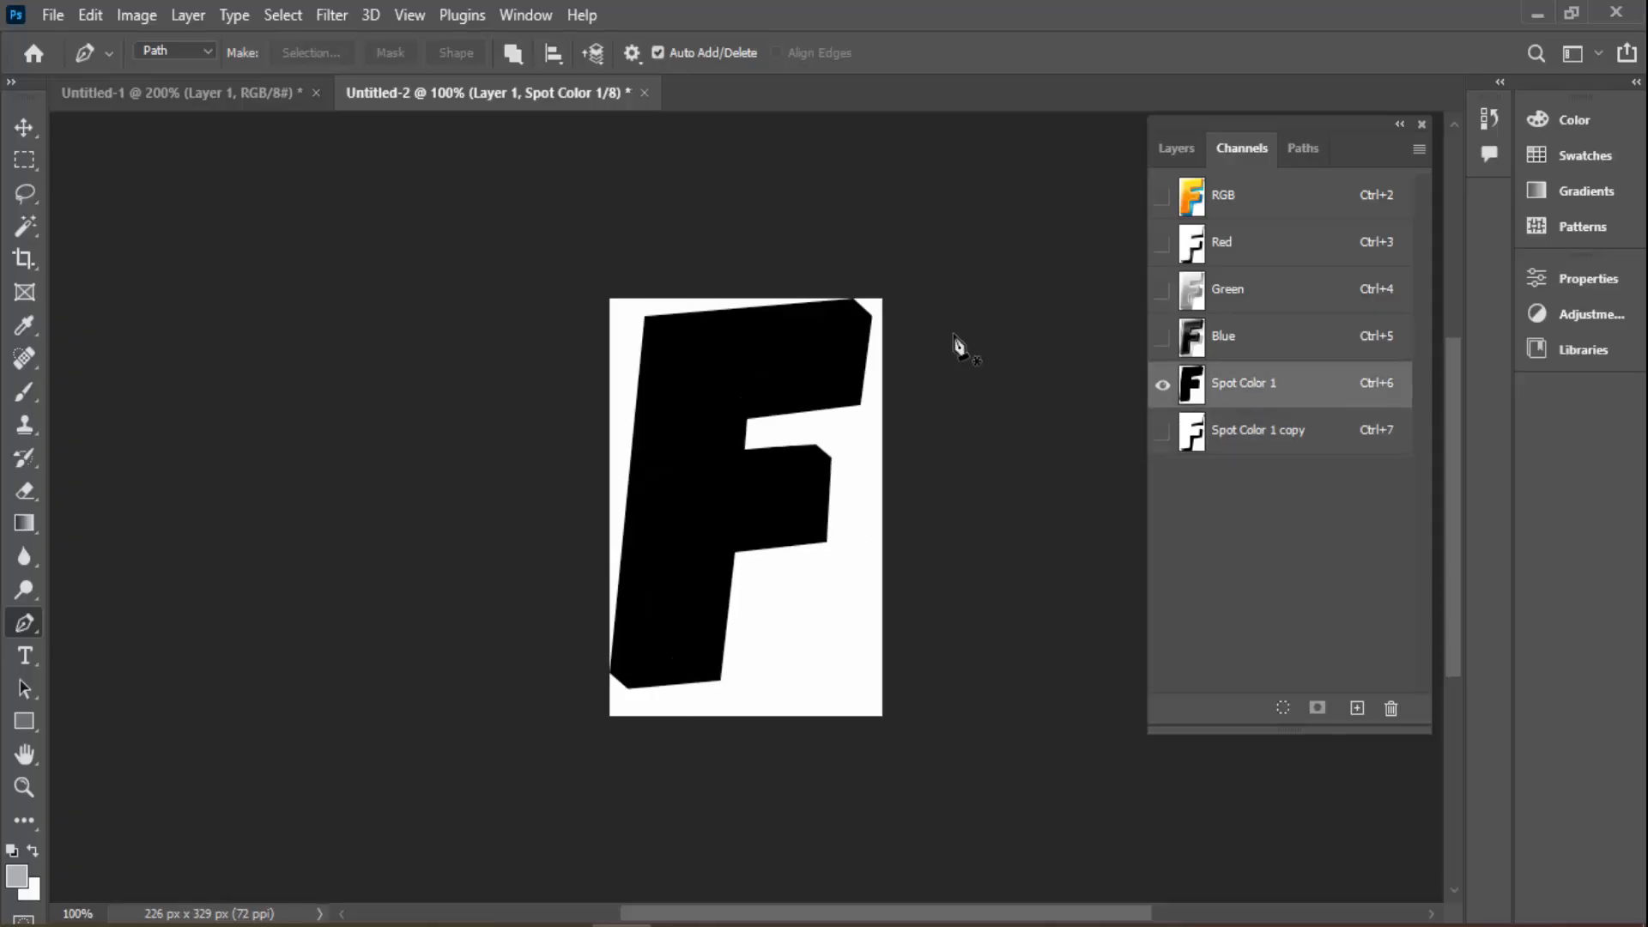
# Toggle Spot Color 1 on and off over the RGB composite to examine how its yellow ink covers the F's face
pyautogui.click(1301, 196)
pyautogui.click(1163, 384)
pyautogui.click(1163, 385)
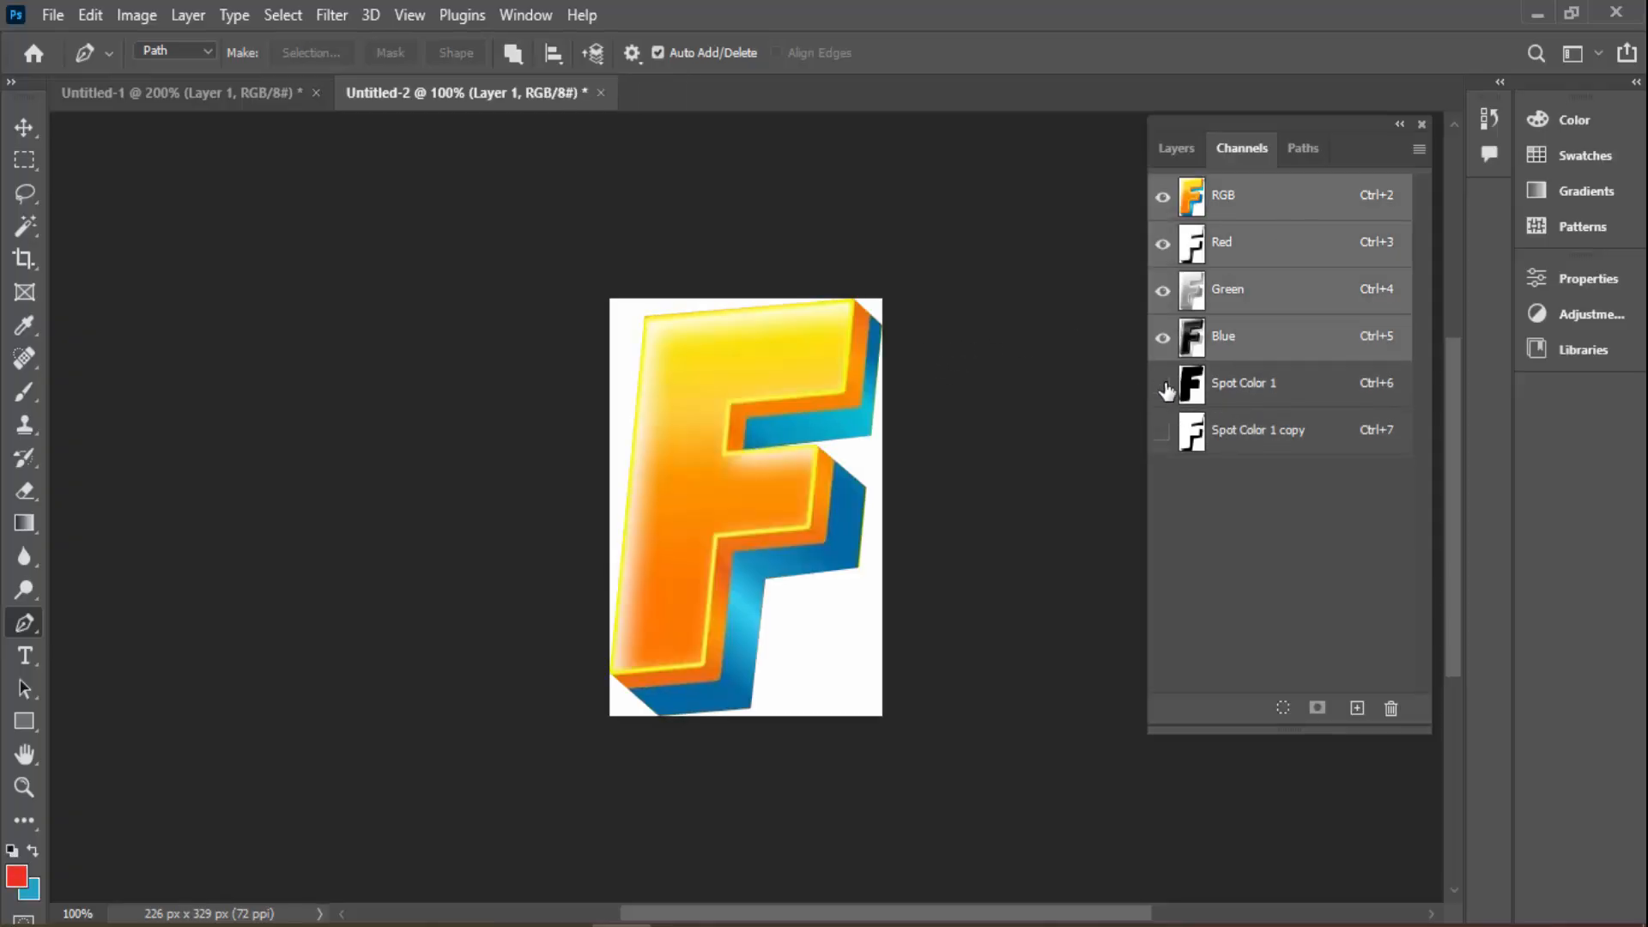
pyautogui.click(1163, 384)
pyautogui.click(1163, 385)
pyautogui.click(1163, 385)
pyautogui.click(1162, 384)
pyautogui.click(1163, 384)
pyautogui.click(1163, 385)
pyautogui.click(1163, 385)
pyautogui.click(1163, 385)
pyautogui.click(1163, 385)
pyautogui.click(1163, 384)
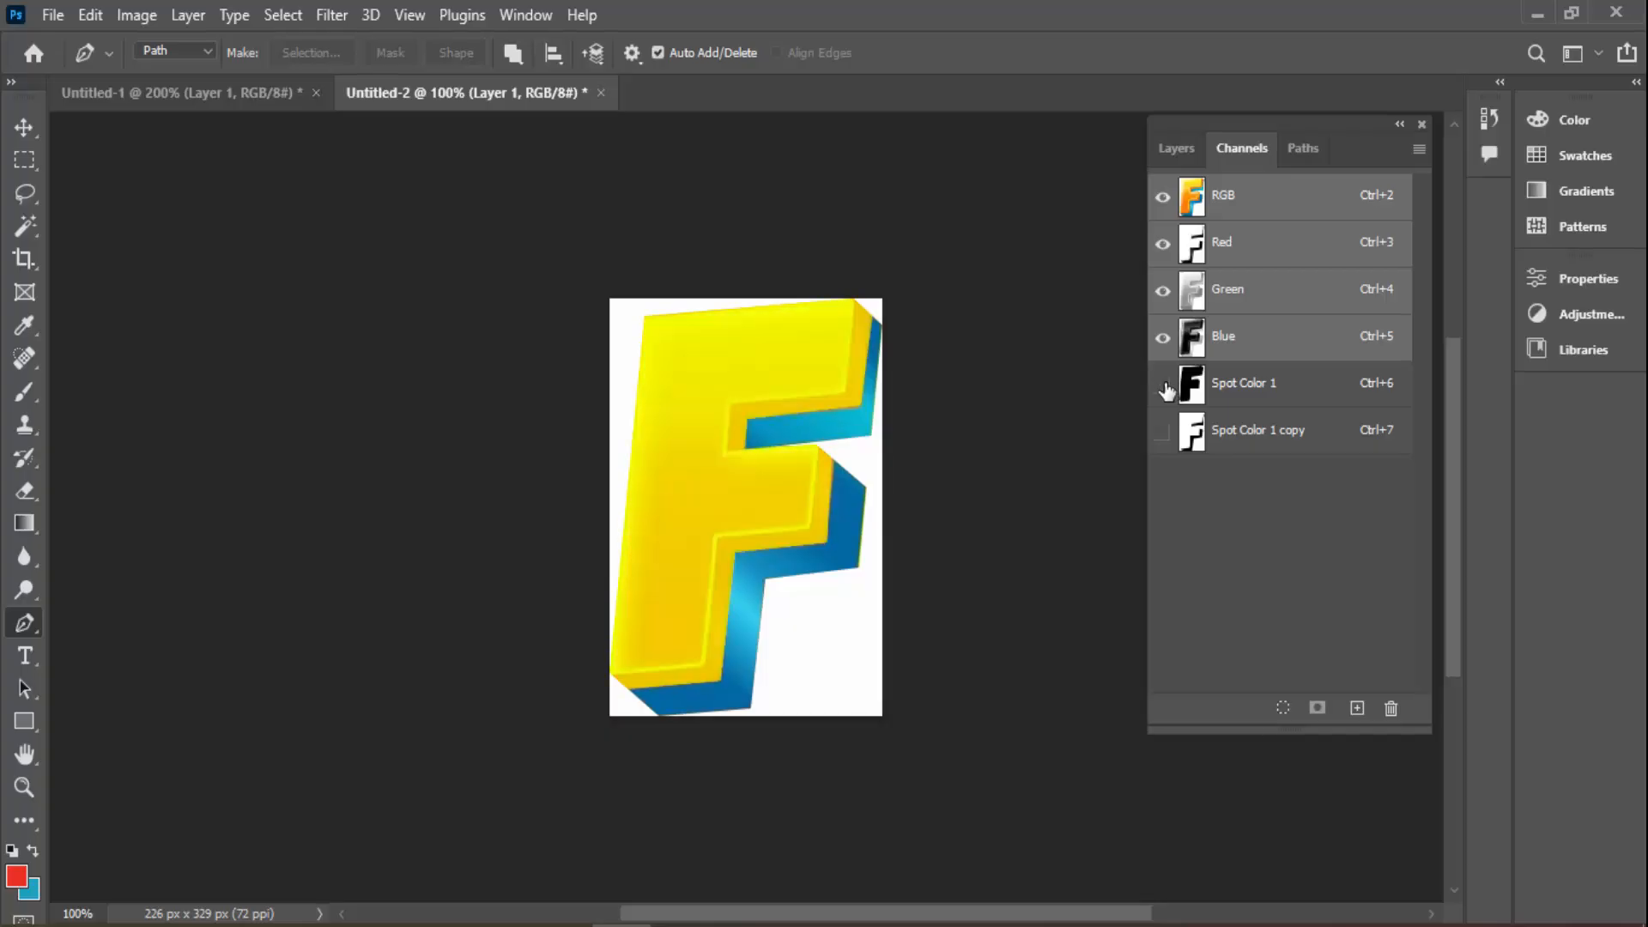
# Duplicate the Green channel and clear the extrusion area from the copy, using Path 1 as the selection
pyautogui.click(1261, 306)
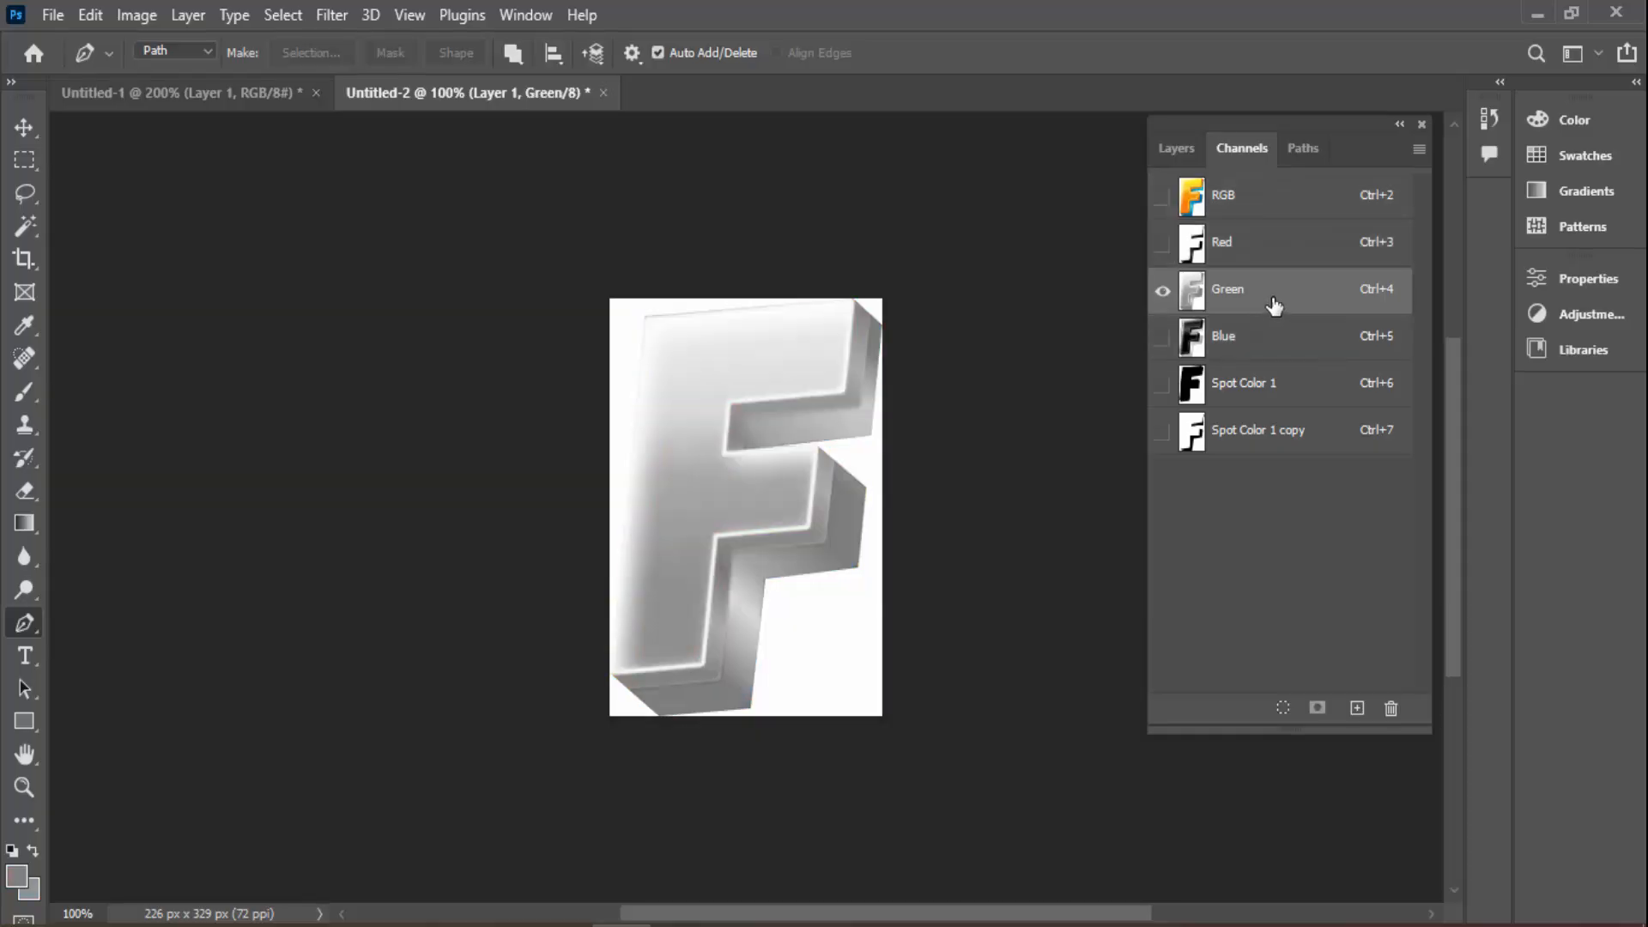
pyautogui.moveTo(1273, 306); pyautogui.dragTo(1355, 708)
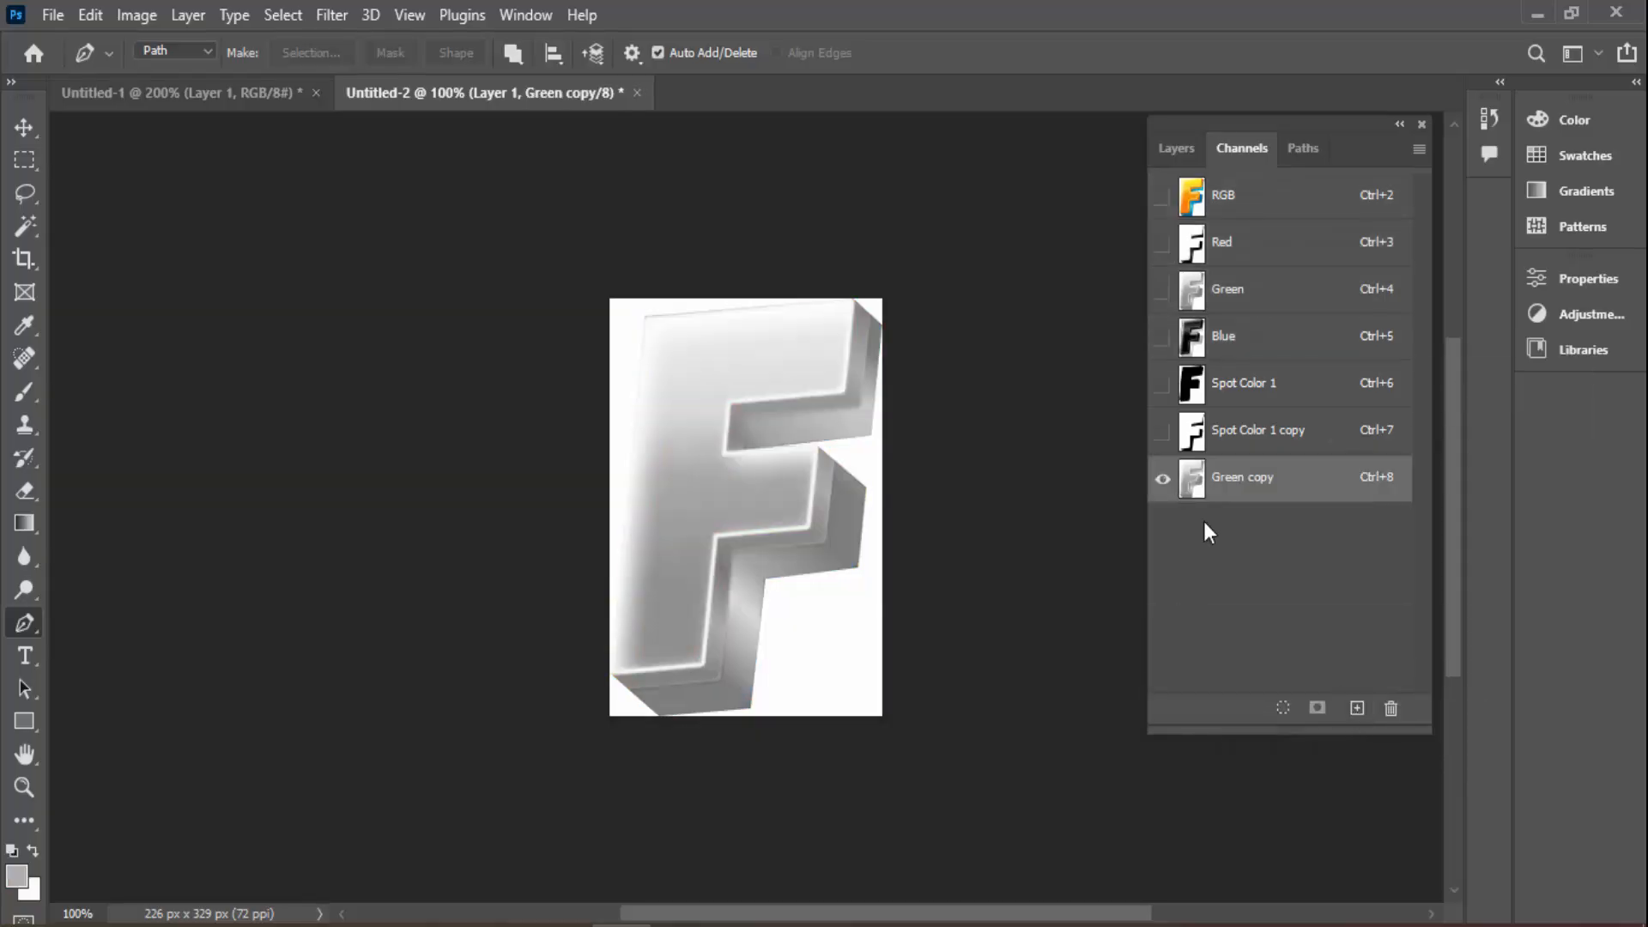
pyautogui.click(1301, 147)
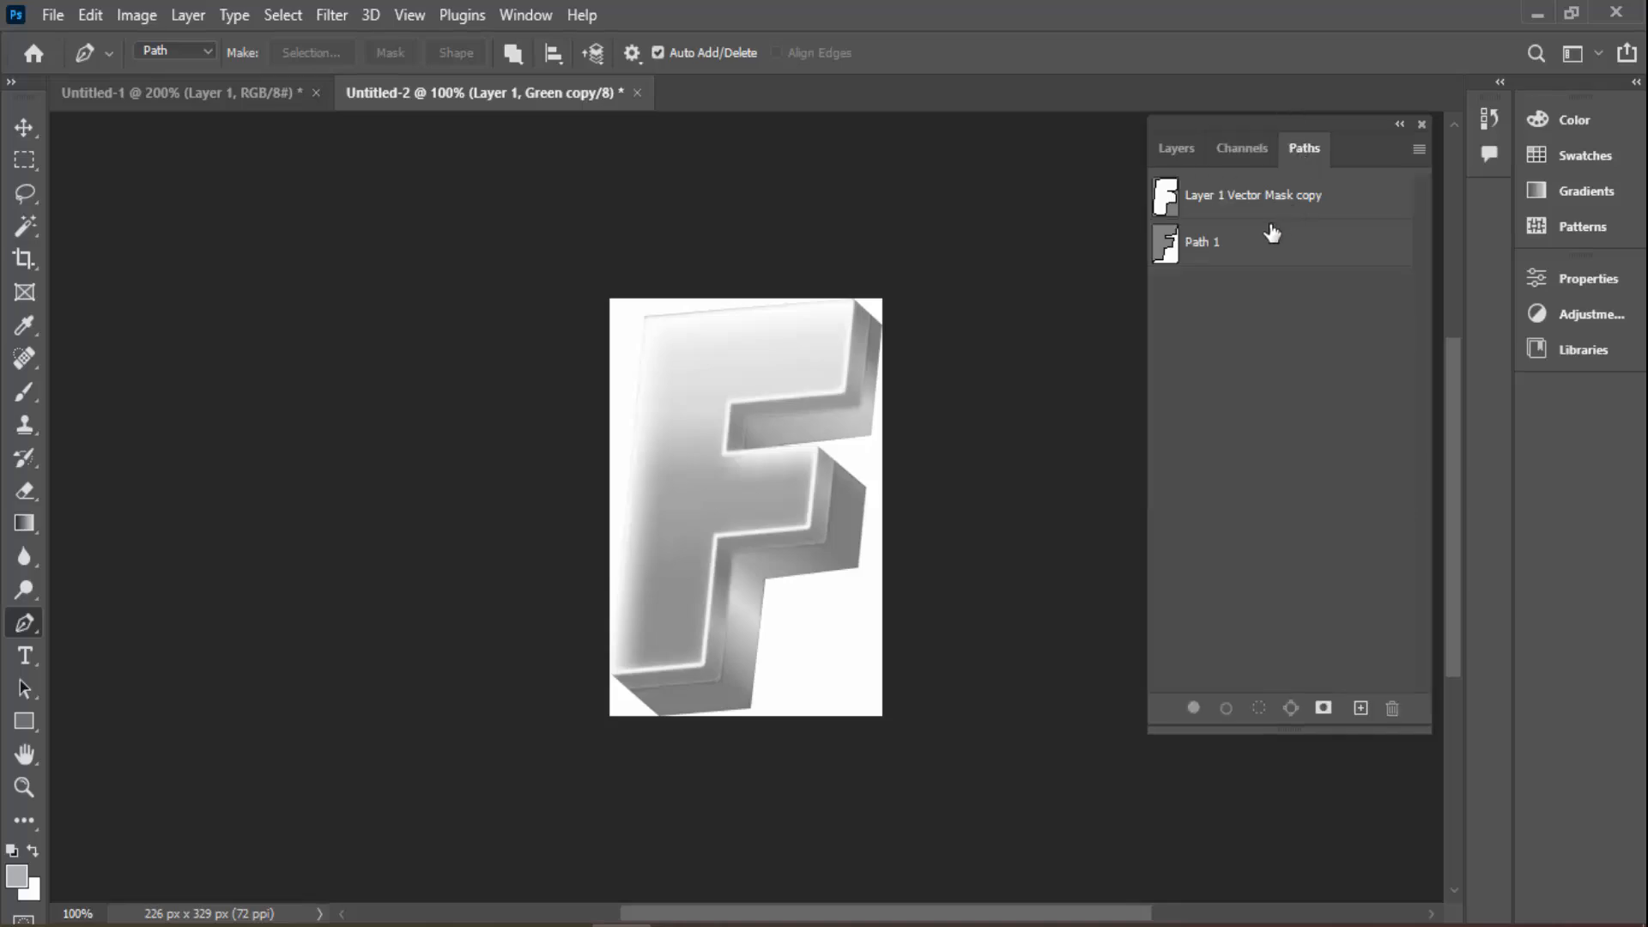
pyautogui.click(1252, 242)
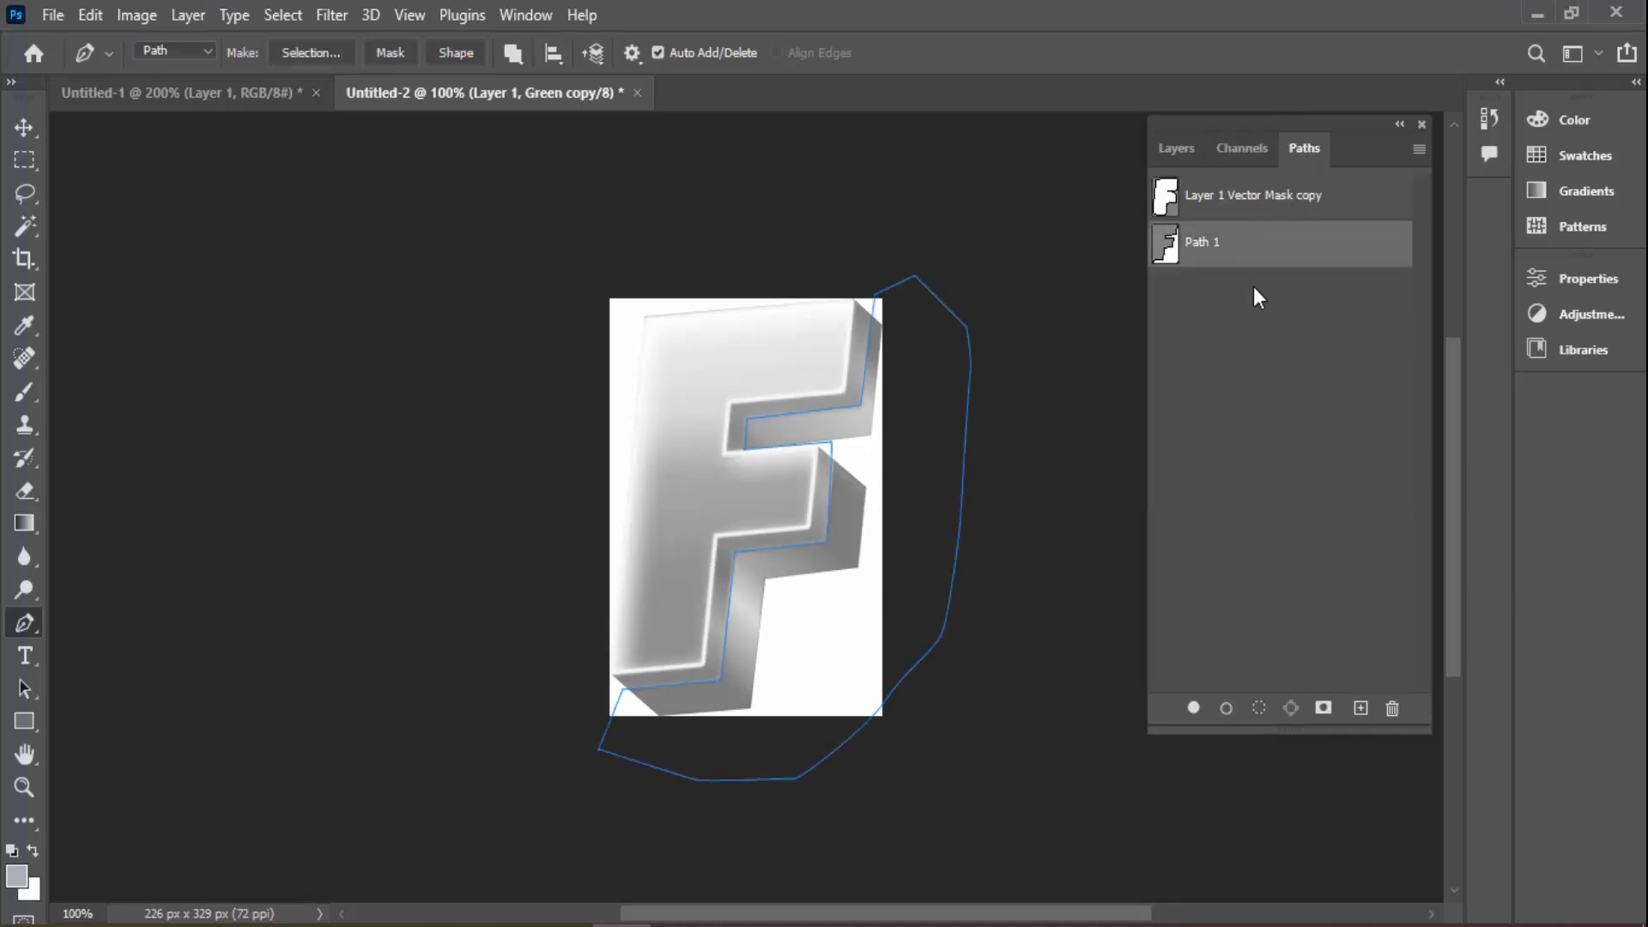
pyautogui.hotkey('ctrl', 'Return')
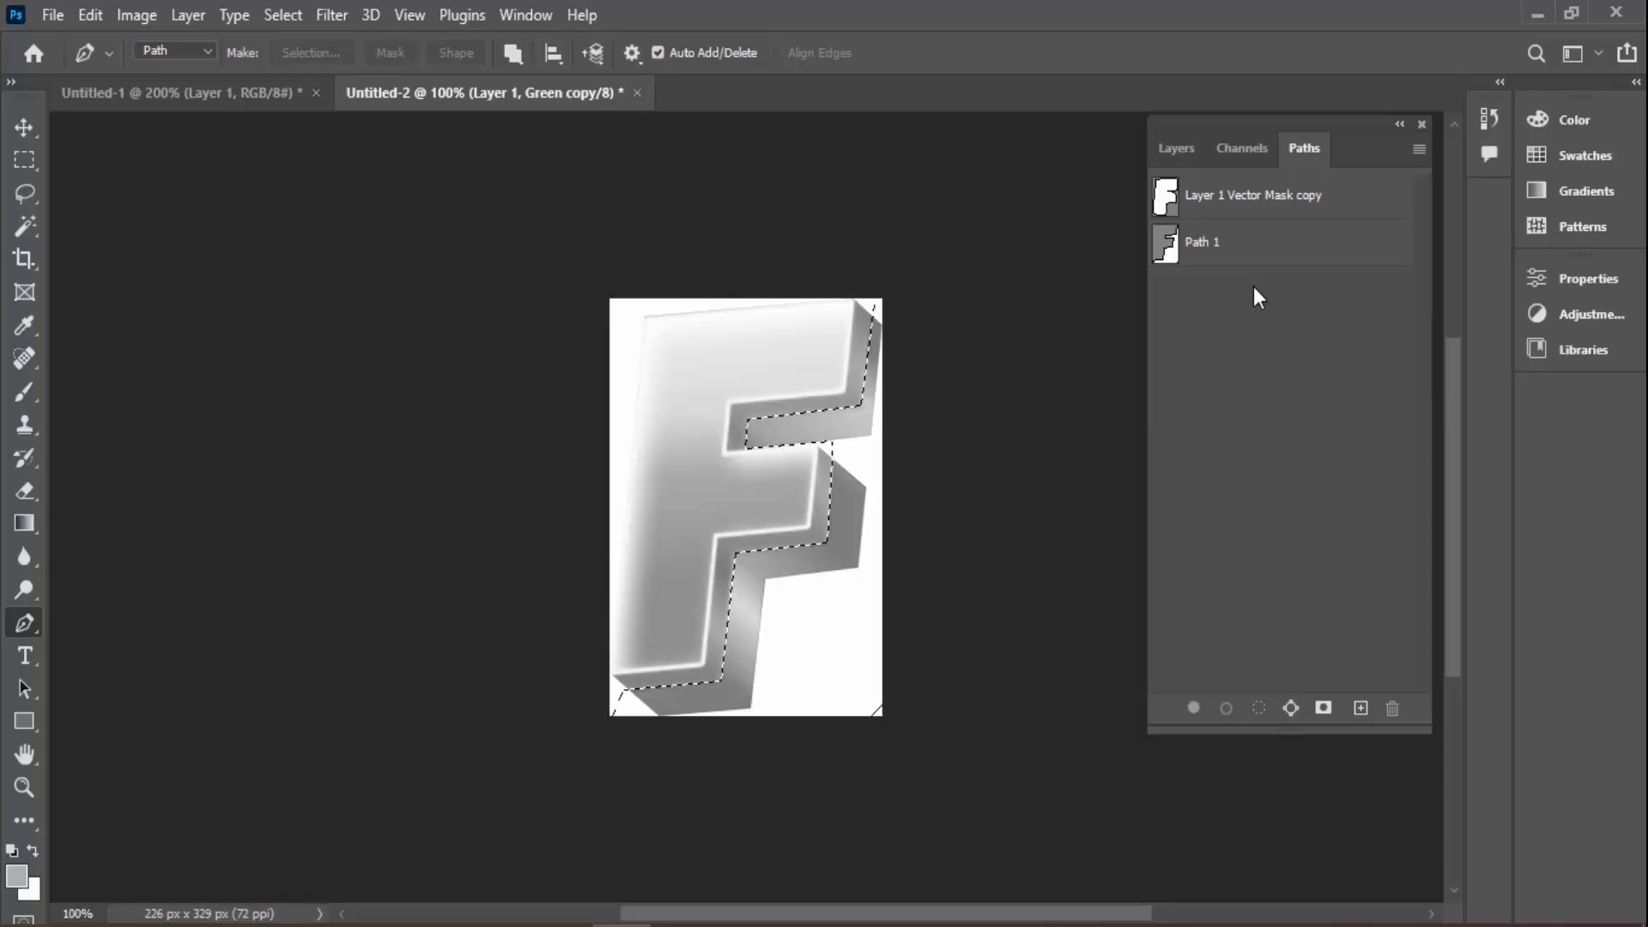
pyautogui.click(1239, 147)
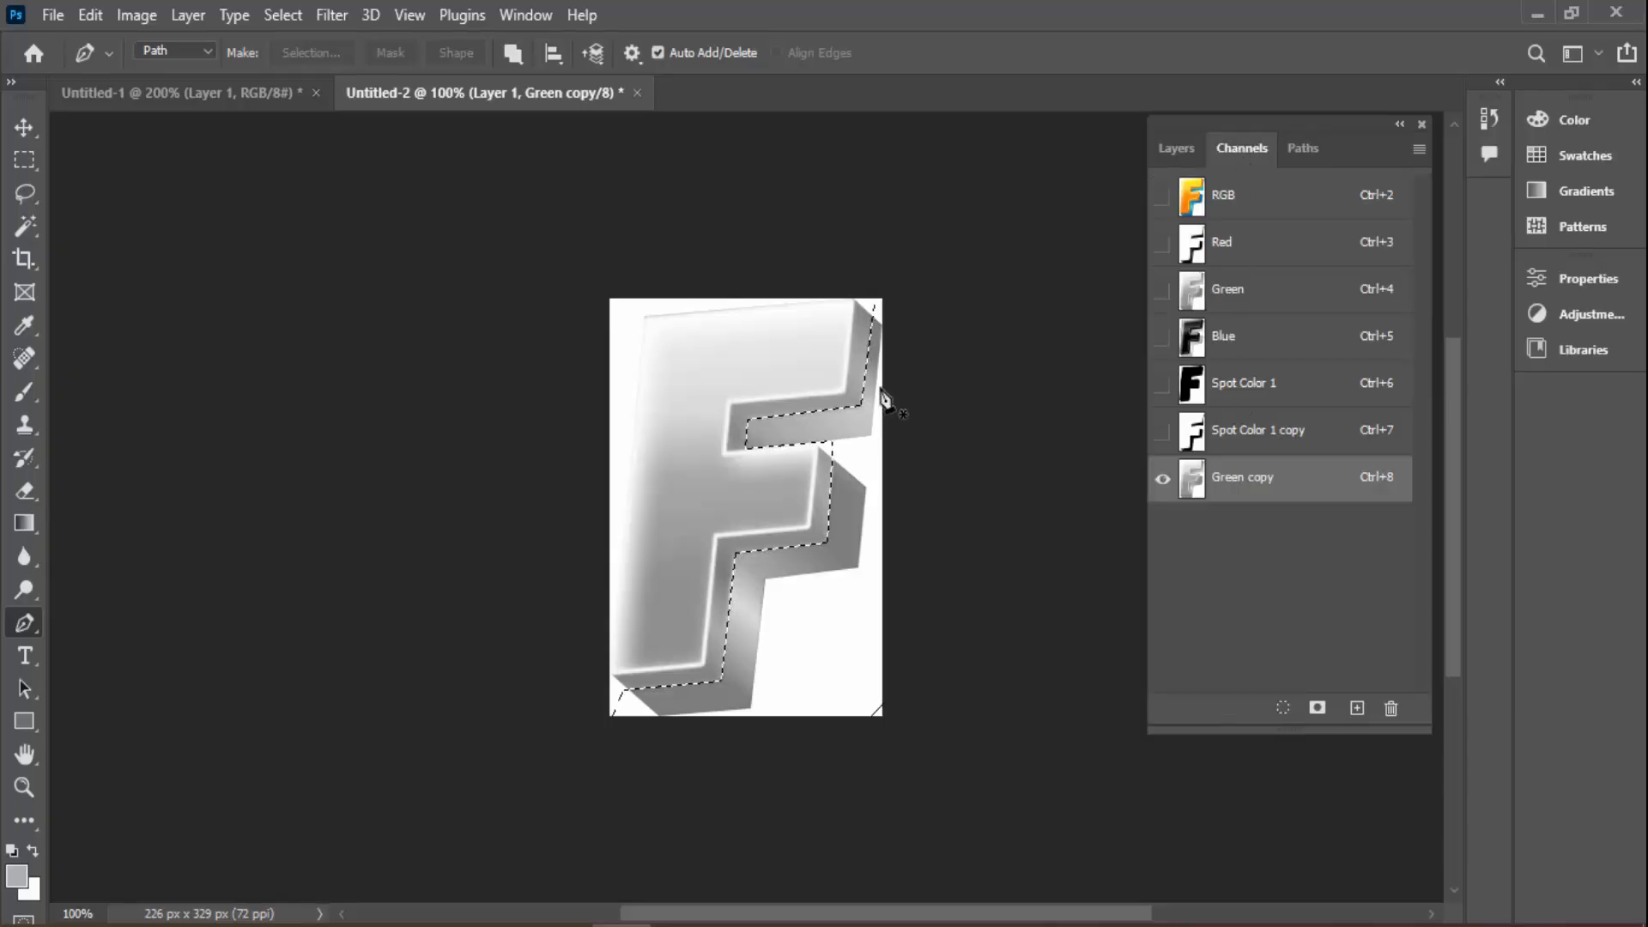
pyautogui.press('Delete')
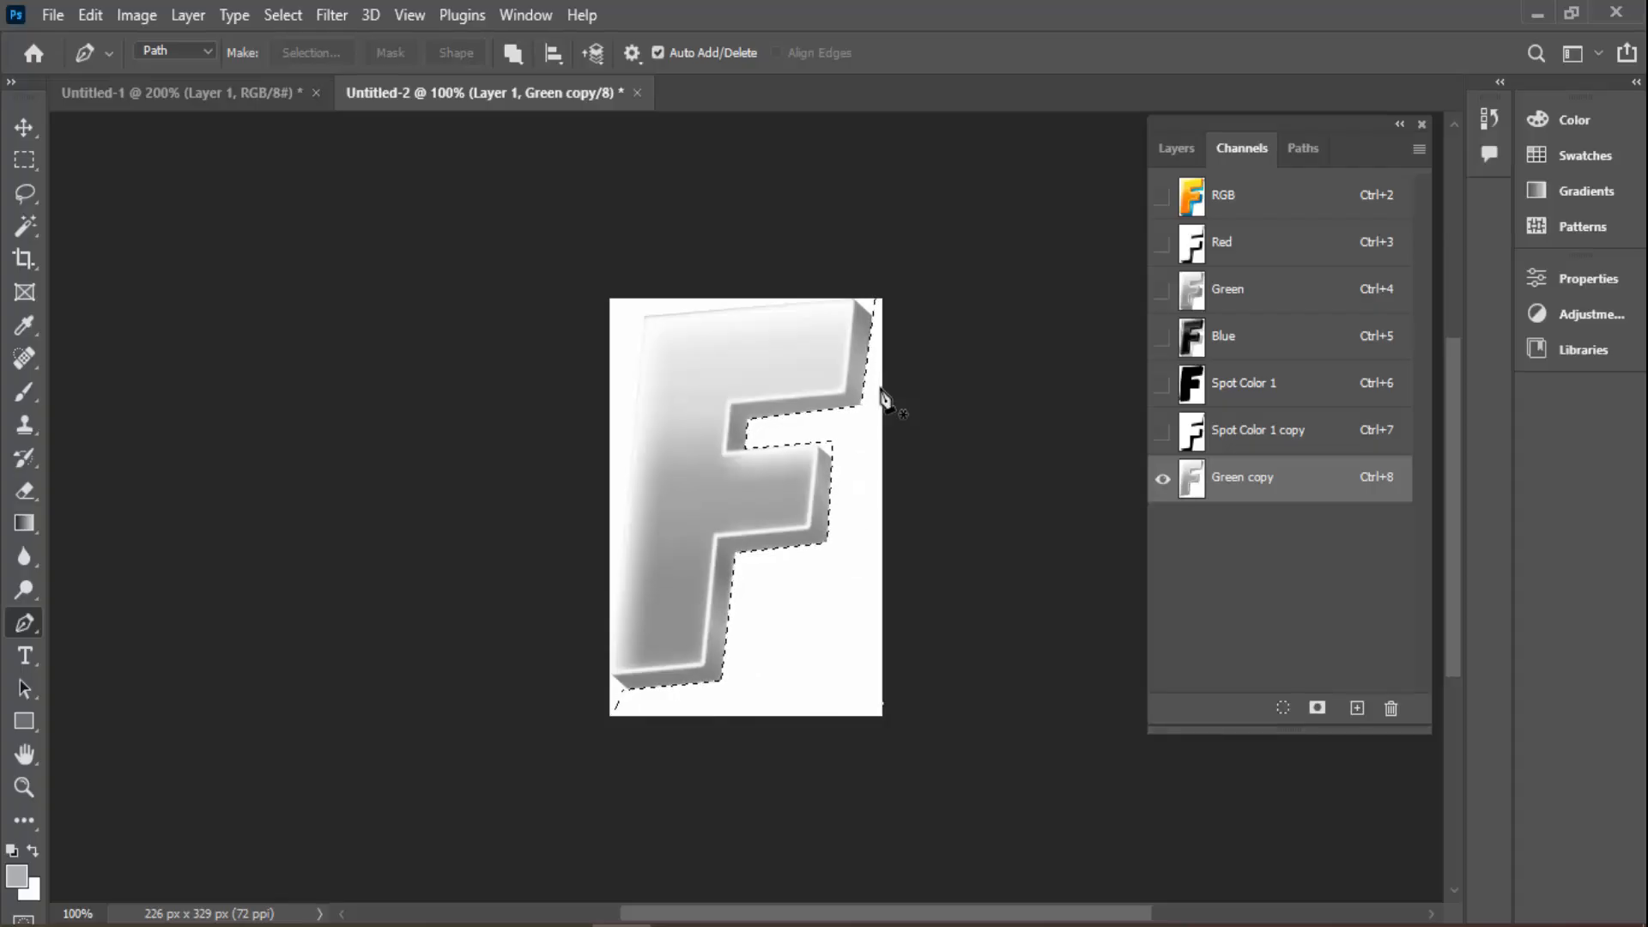
pyautogui.hotkey('ctrl', 'd')
# Show Spot Color 1 together with Green copy and move the Green copy channel directly below Spot Color 1
pyautogui.click(1161, 430)
pyautogui.click(1161, 430)
pyautogui.click(1161, 385)
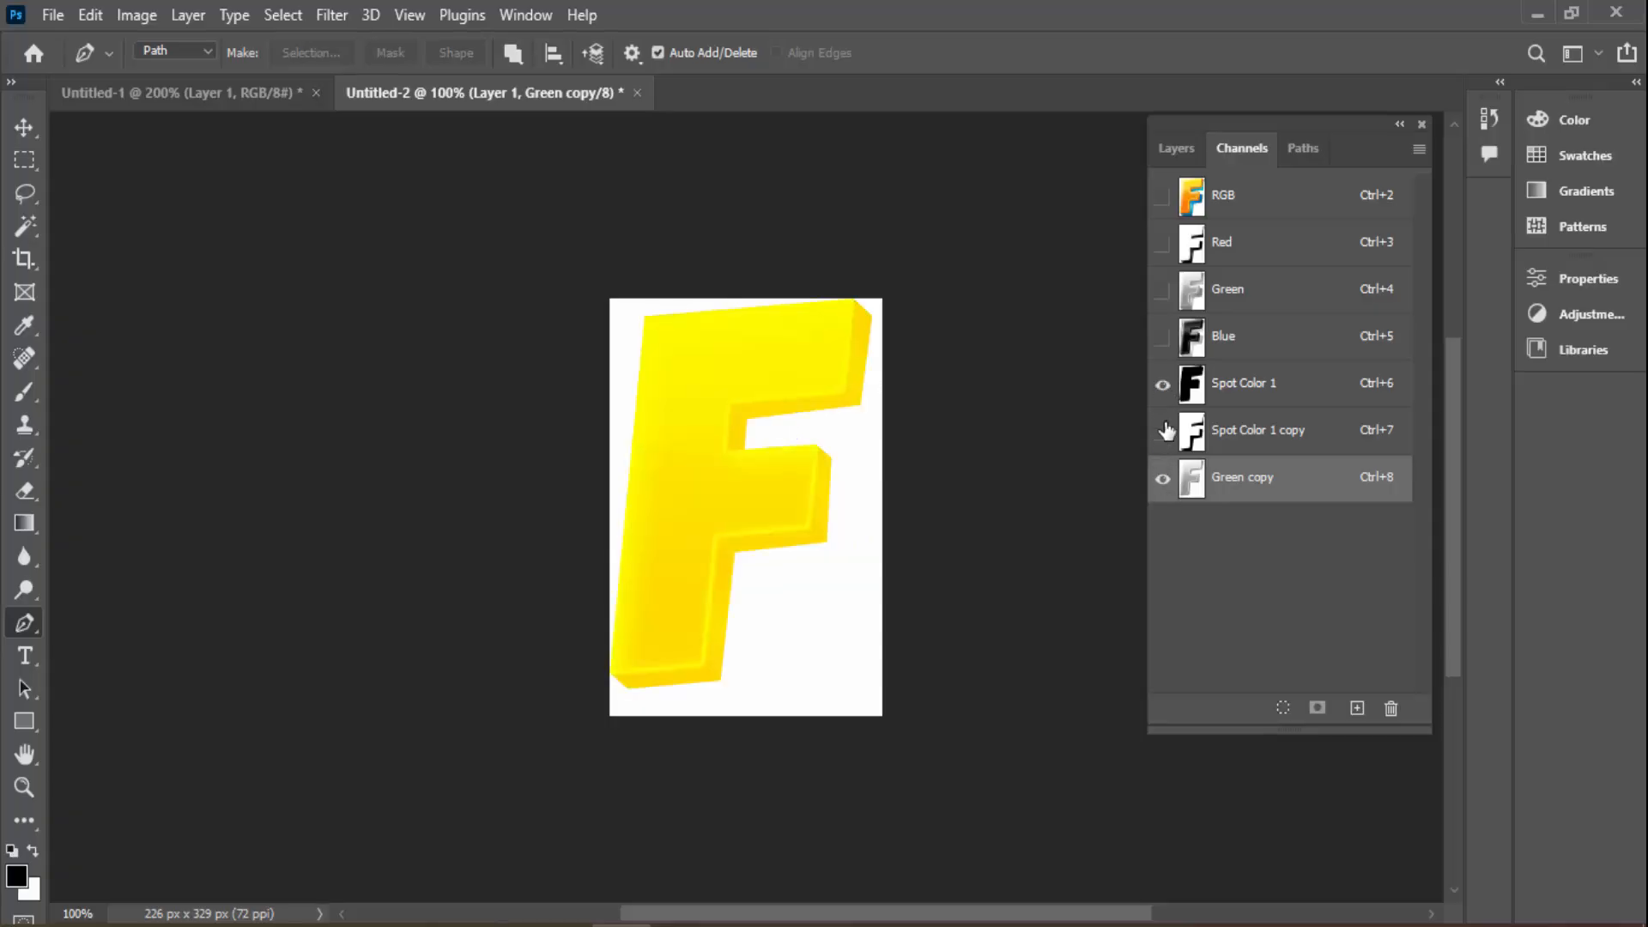
pyautogui.moveTo(1244, 478); pyautogui.dragTo(1253, 408)
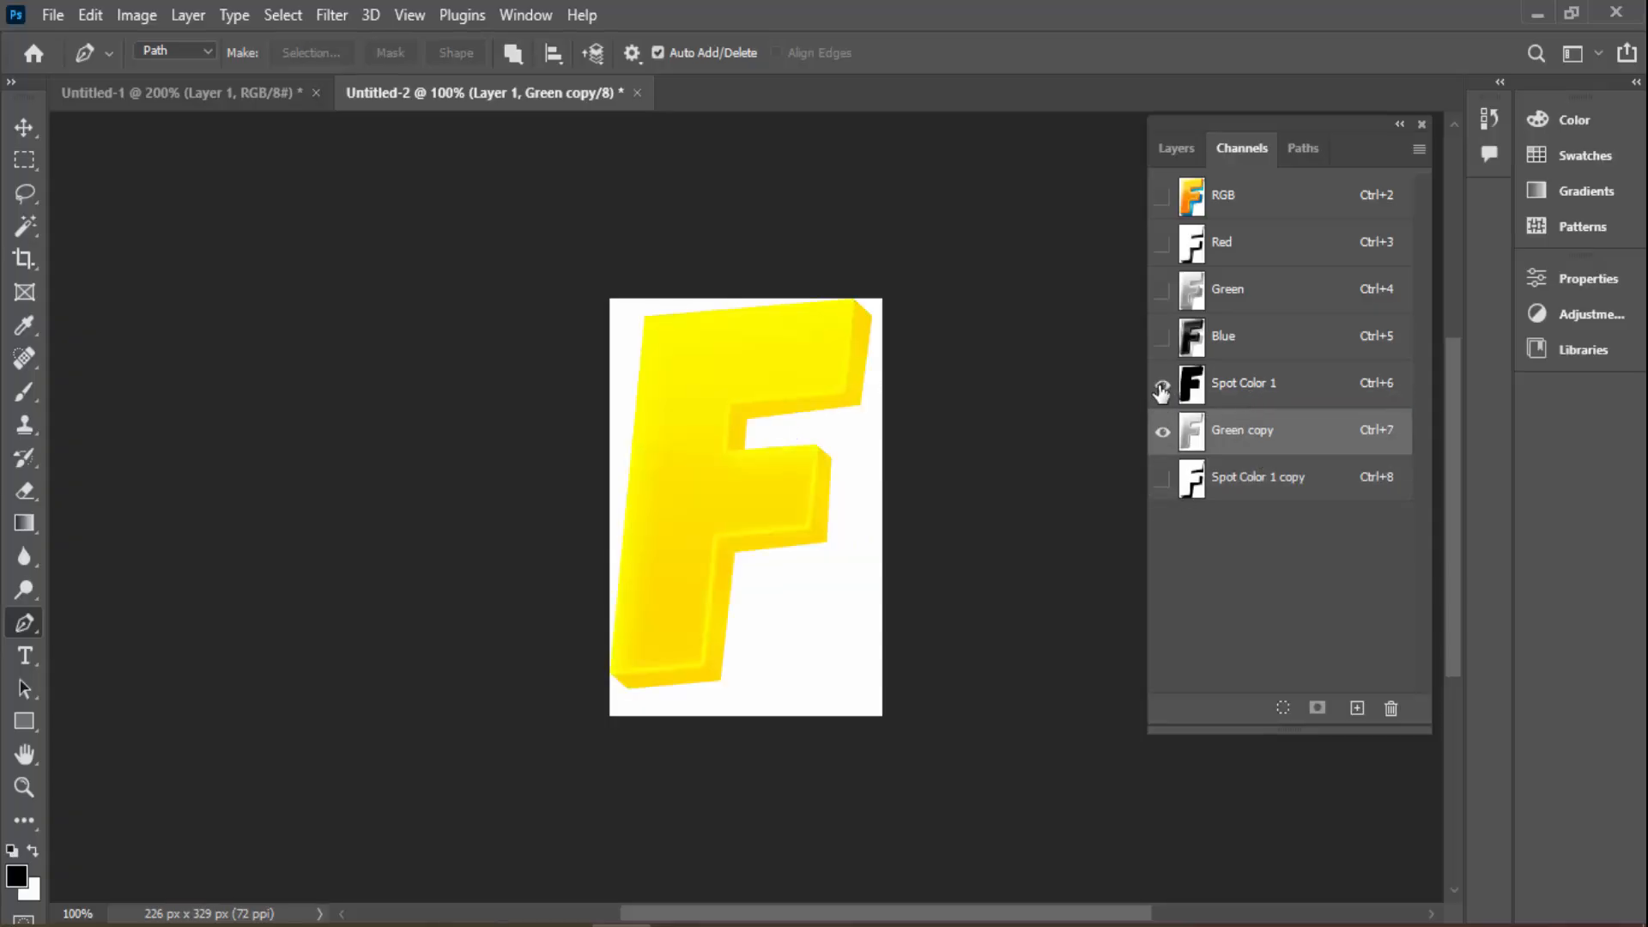
# Convert the Green copy channel to a spot colour with orange ink e28a2b
pyautogui.doubleClick(1193, 429)
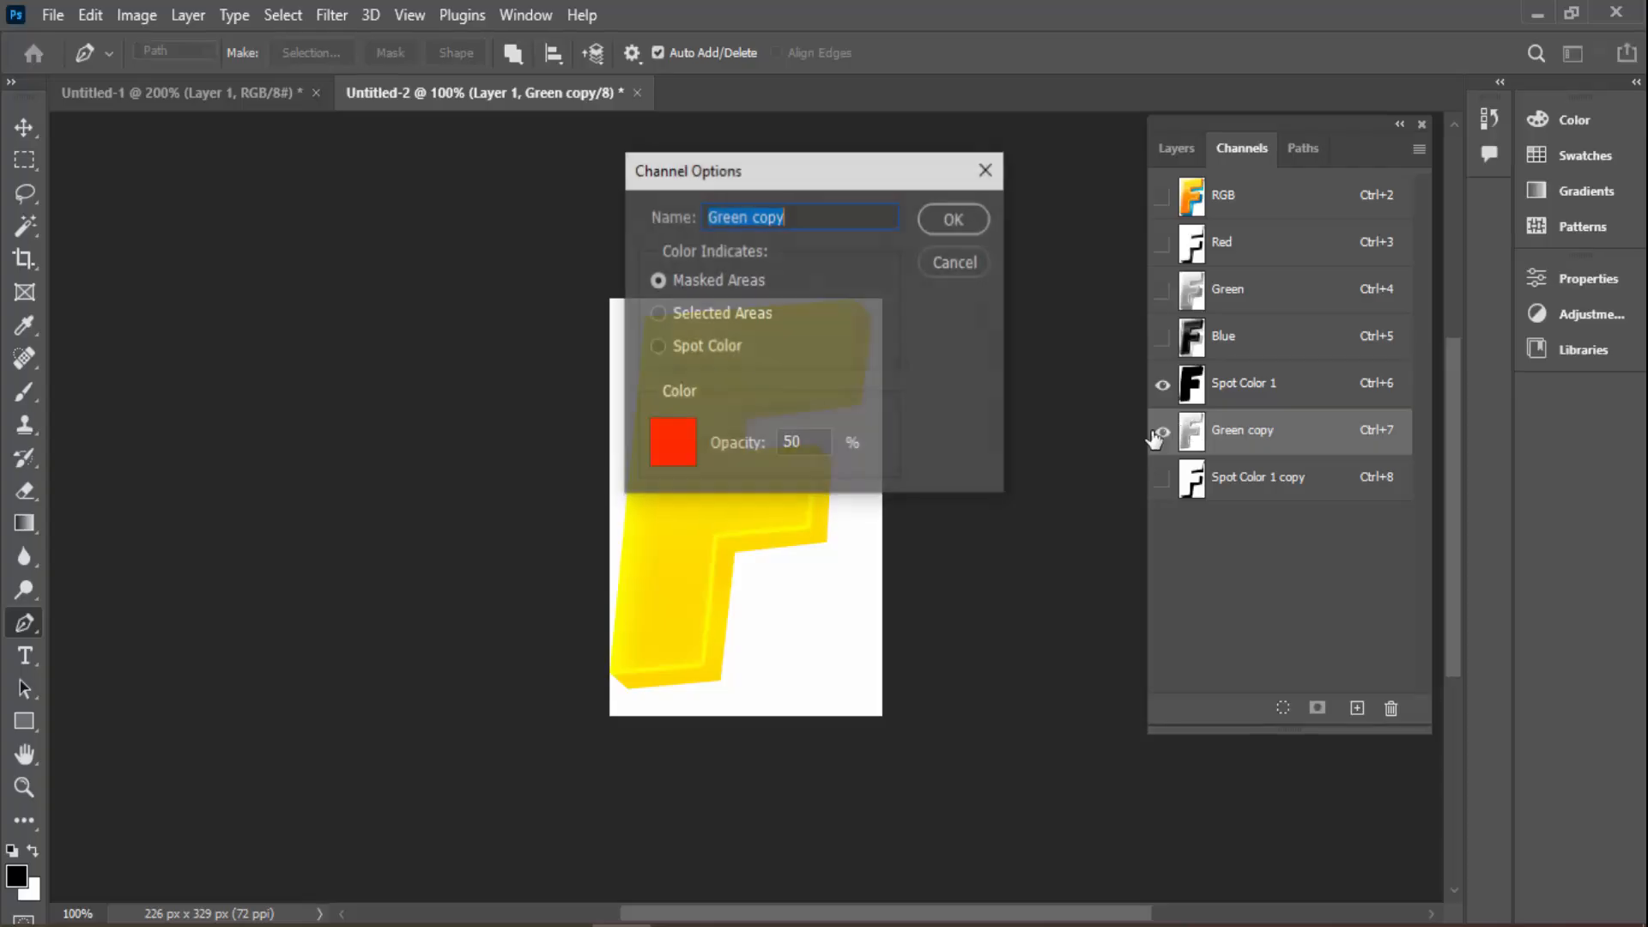
pyautogui.click(658, 346)
pyautogui.click(672, 443)
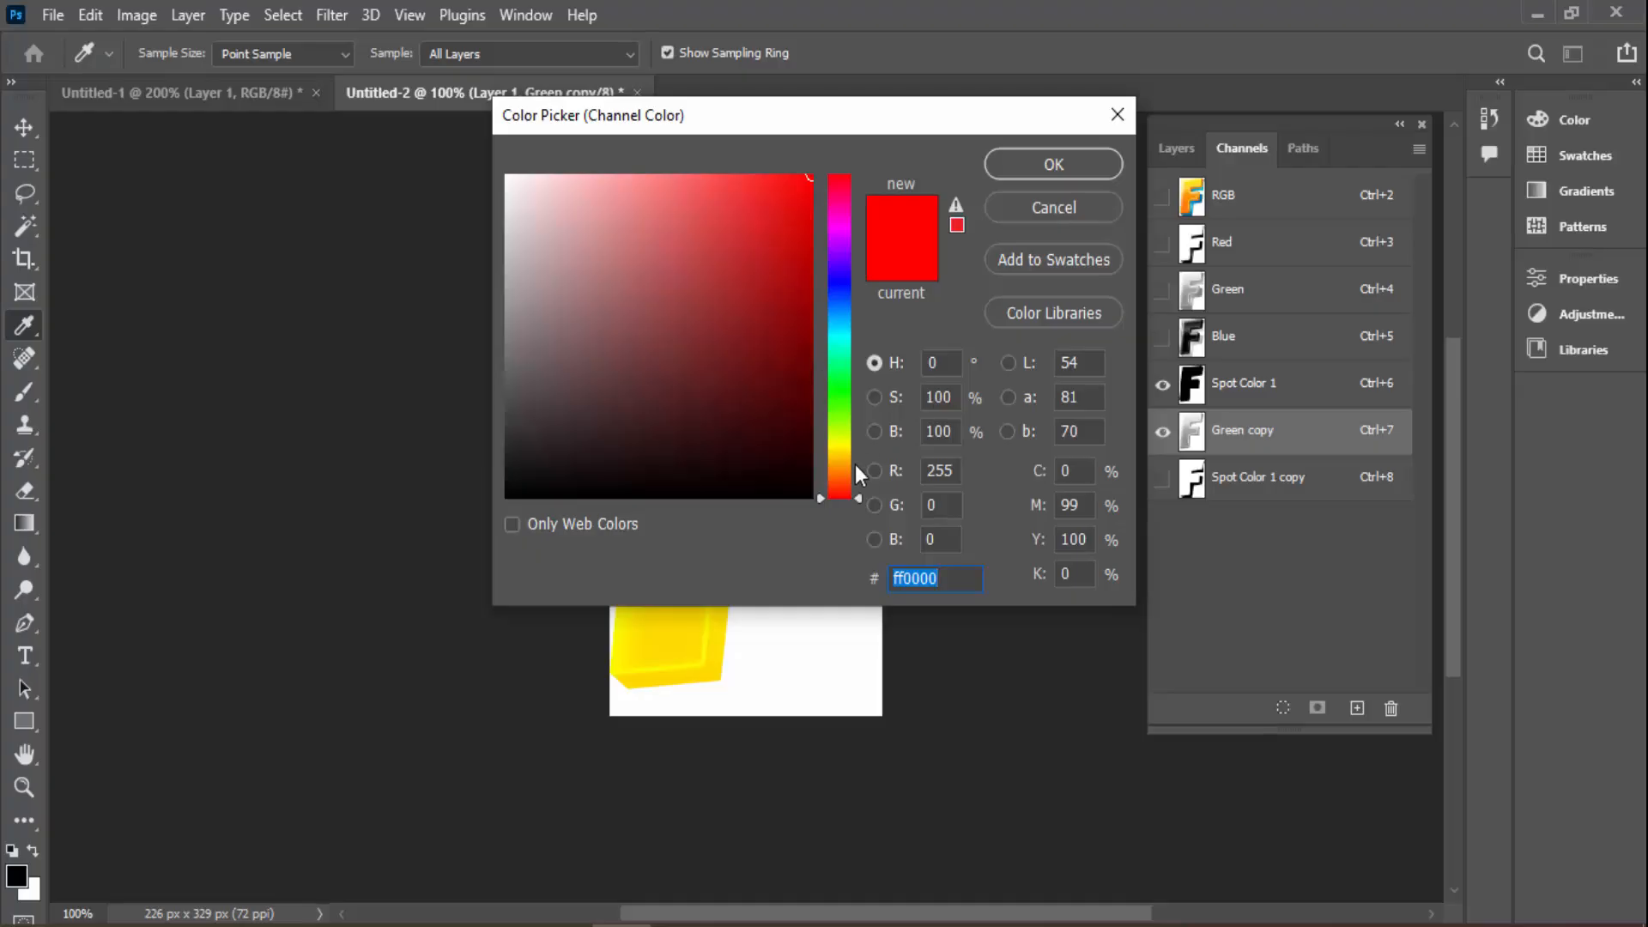
pyautogui.moveTo(841, 480)
pyautogui.mouseDown()
pyautogui.moveTo(860, 172)
pyautogui.moveTo(846, 470)
pyautogui.mouseUp()
pyautogui.moveTo(736, 206)
pyautogui.mouseDown()
pyautogui.moveTo(720, 201)
pyautogui.moveTo(726, 184)
pyautogui.mouseUp()
pyautogui.press('Return')
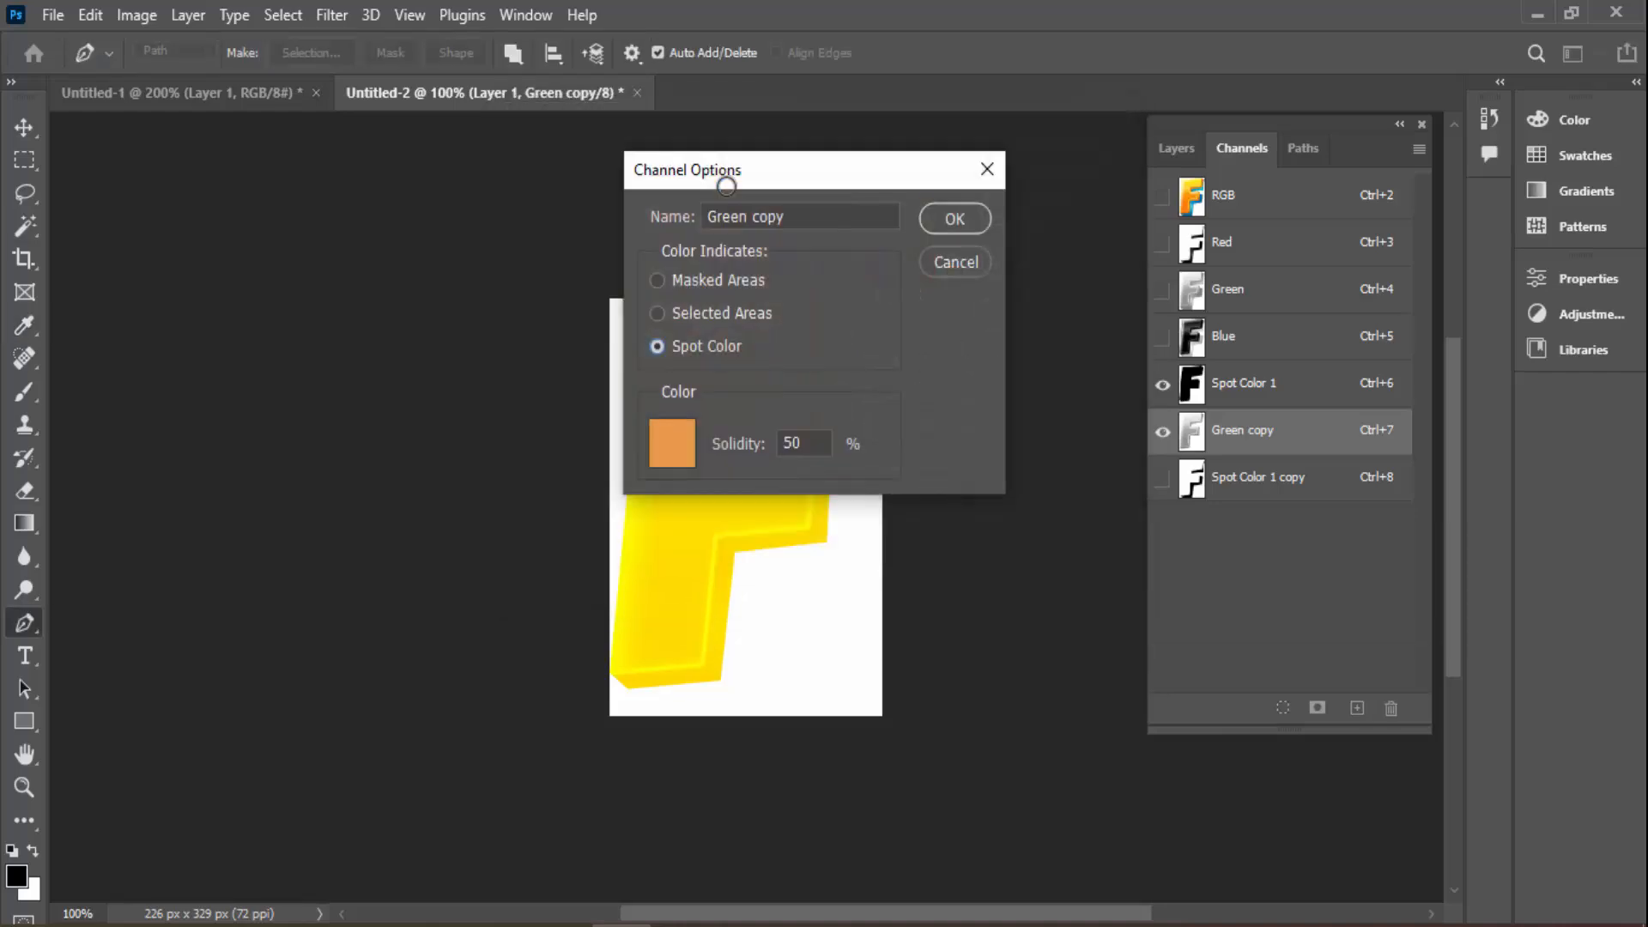
pyautogui.click(687, 429)
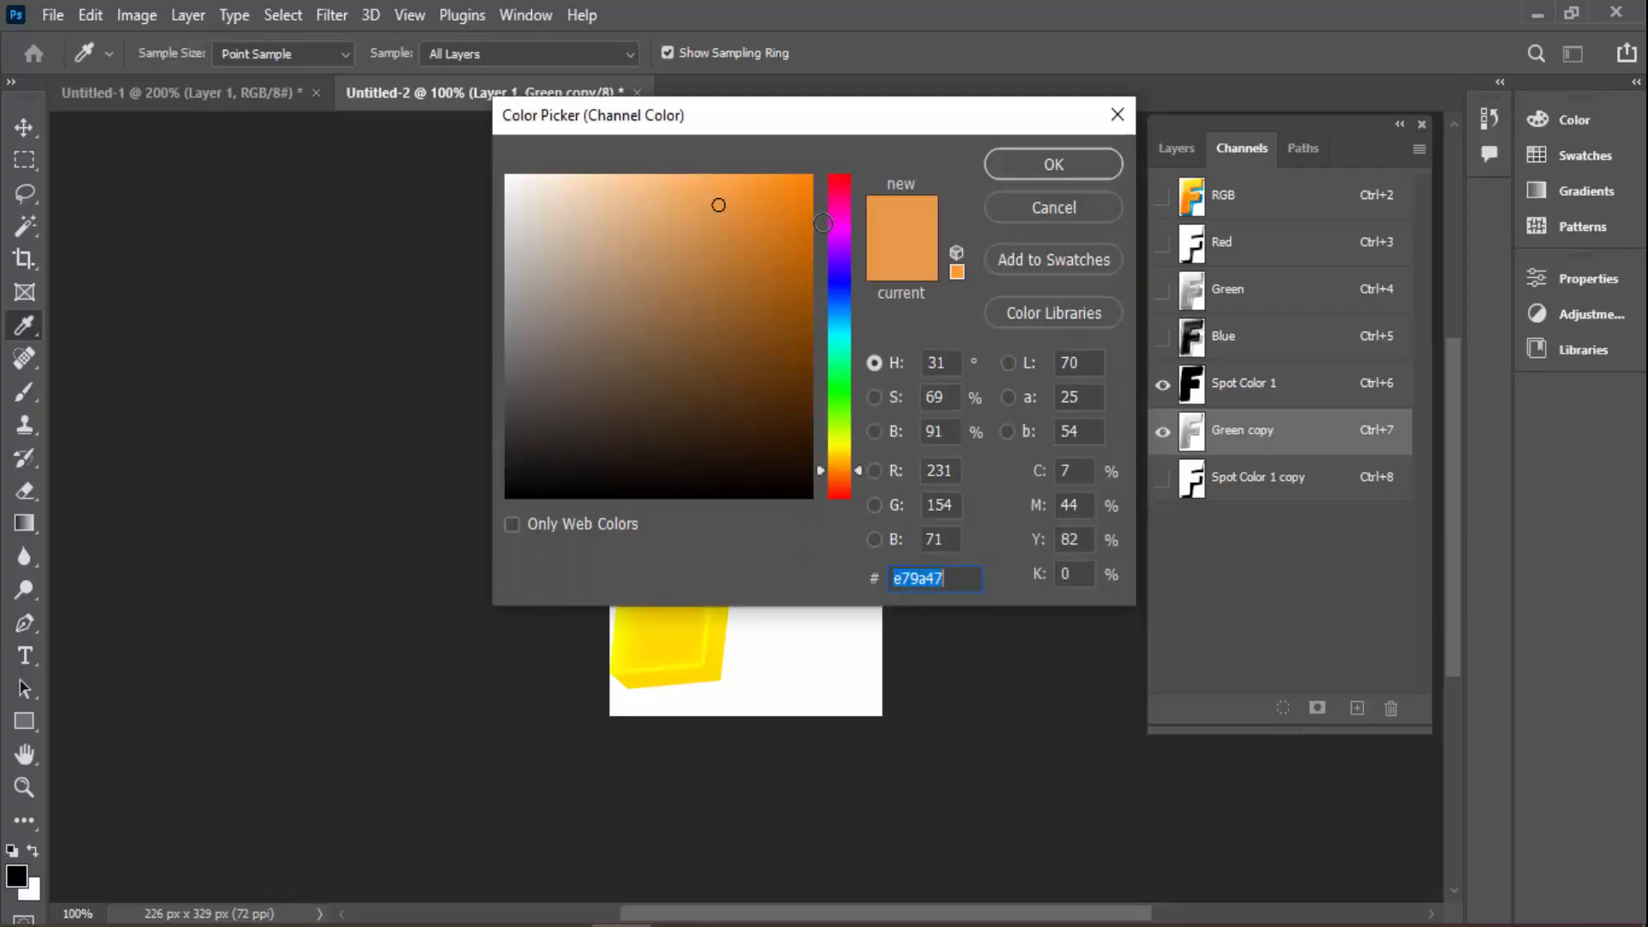
pyautogui.moveTo(745, 208); pyautogui.dragTo(756, 210)
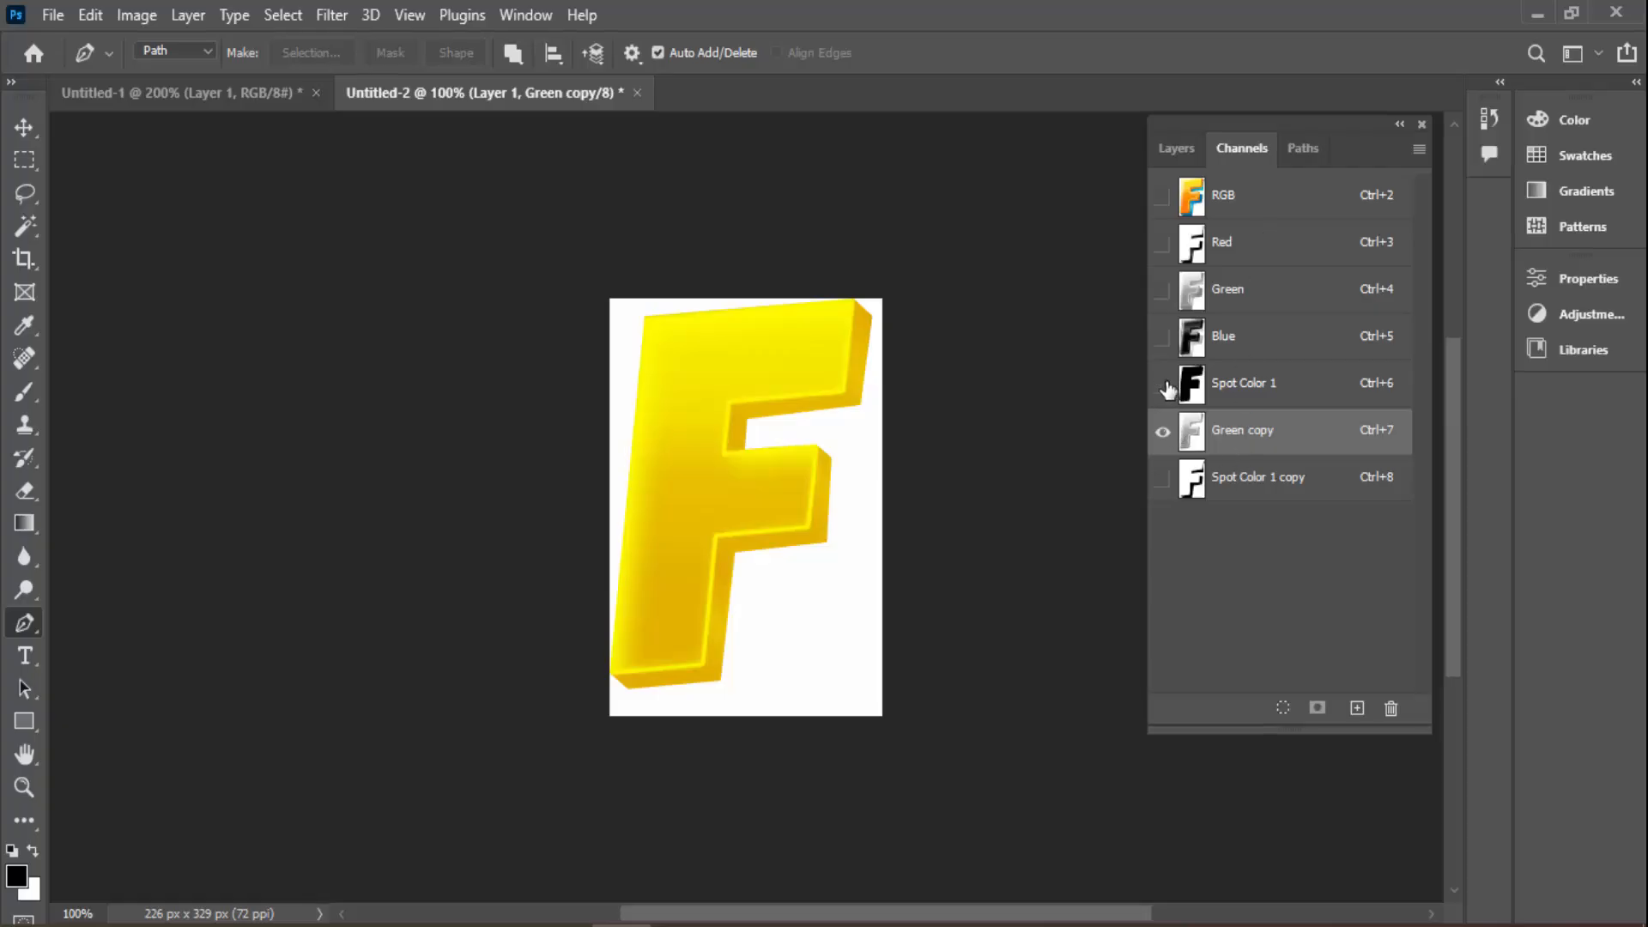
# Toggle the Green copy channel's visibility and check its spot ink options without changing them
pyautogui.click(1163, 432)
pyautogui.click(1162, 432)
pyautogui.doubleClick(1191, 430)
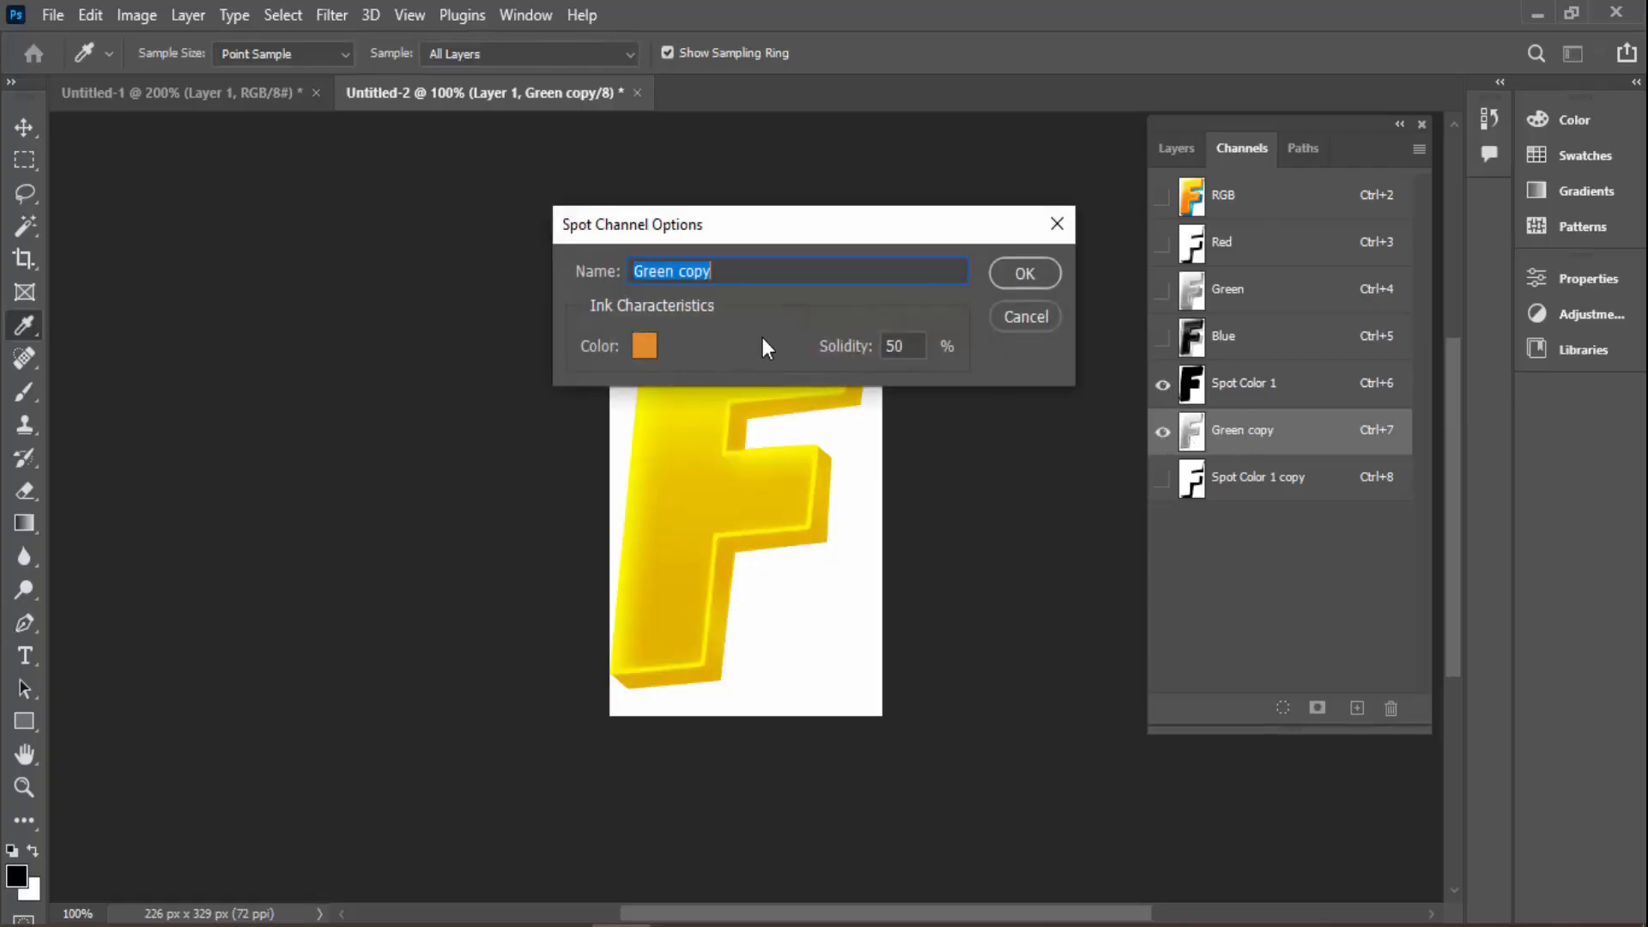
pyautogui.click(1009, 318)
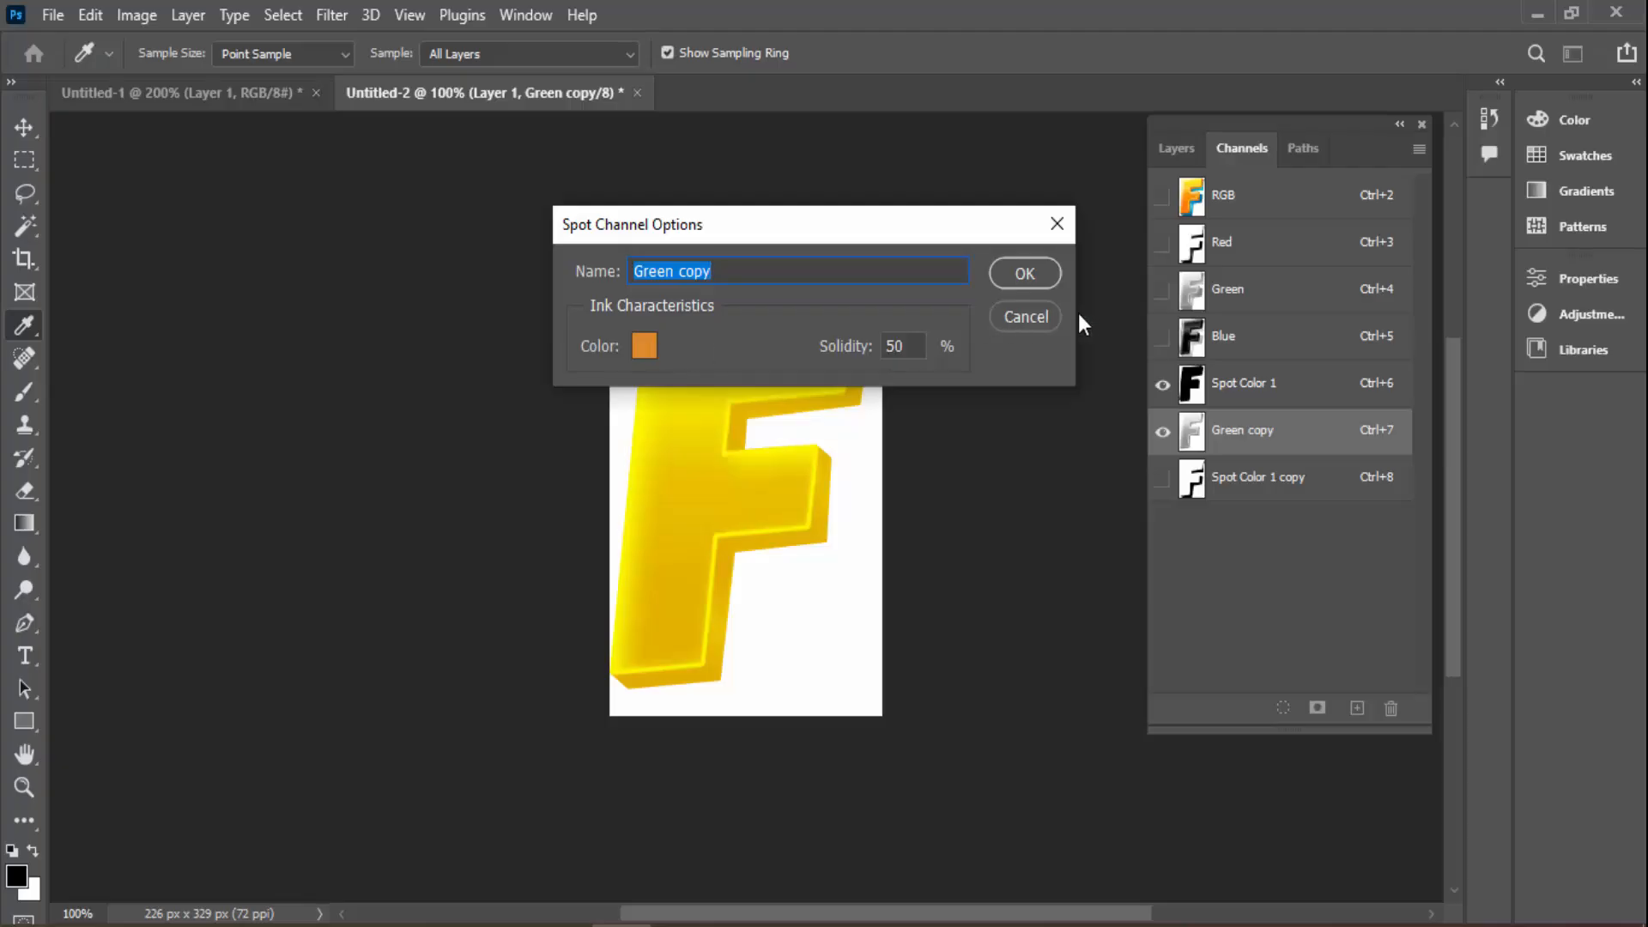
# Sample the orange of the F in the RGB composite and copy its hex code fe8400
pyautogui.click(1236, 198)
pyautogui.press('i')
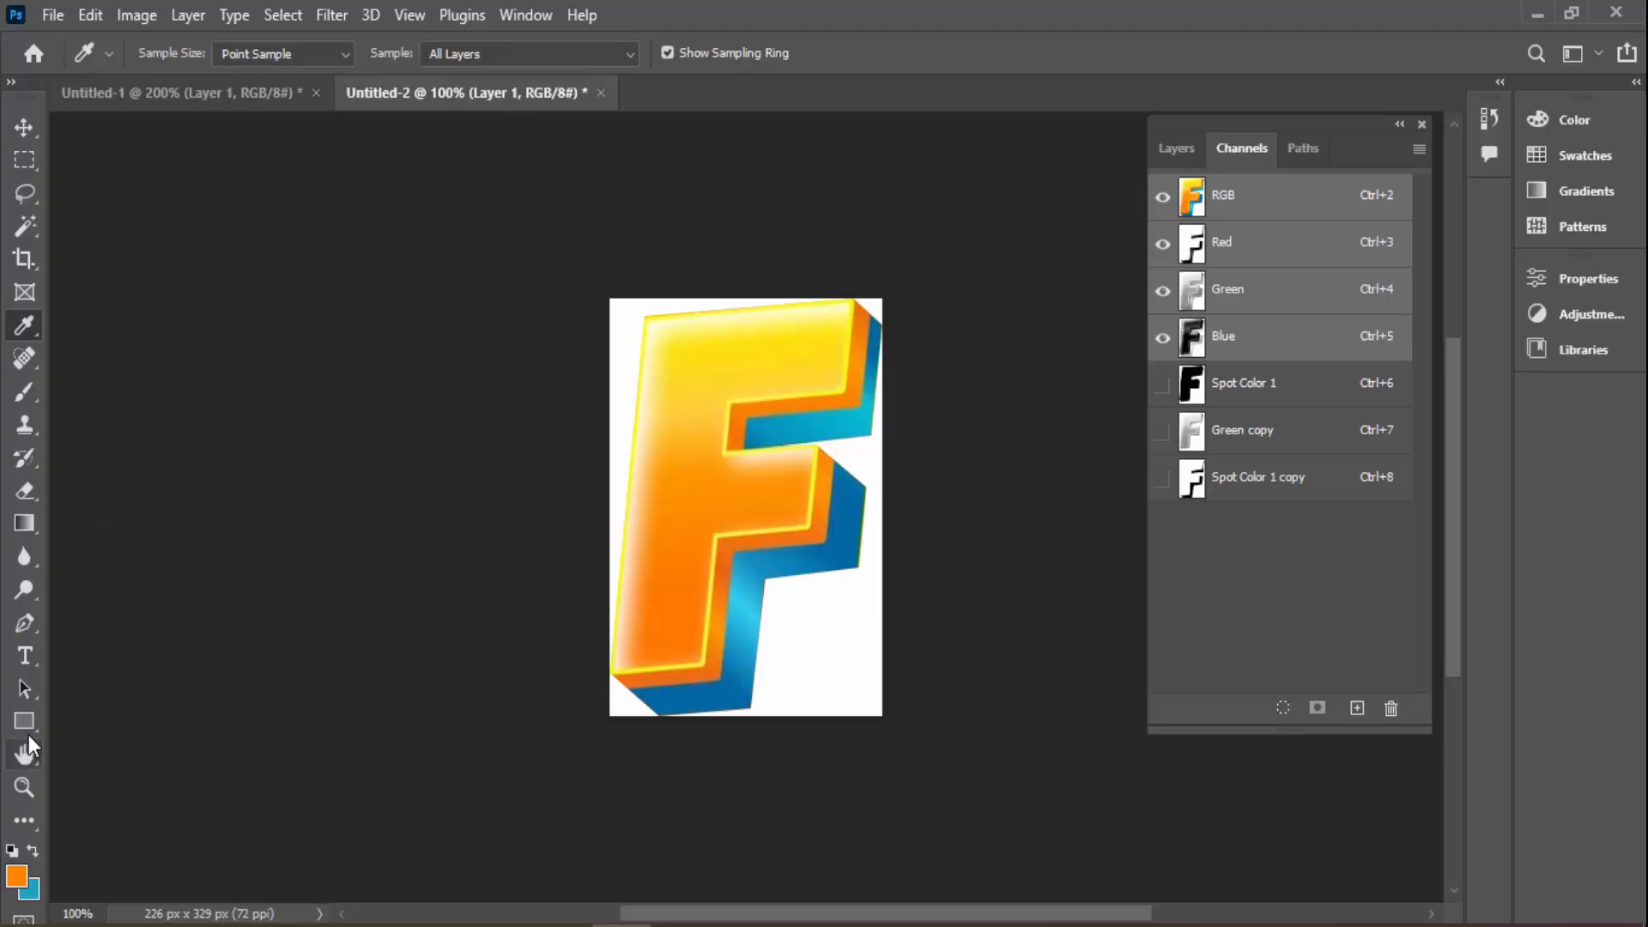
pyautogui.click(17, 873)
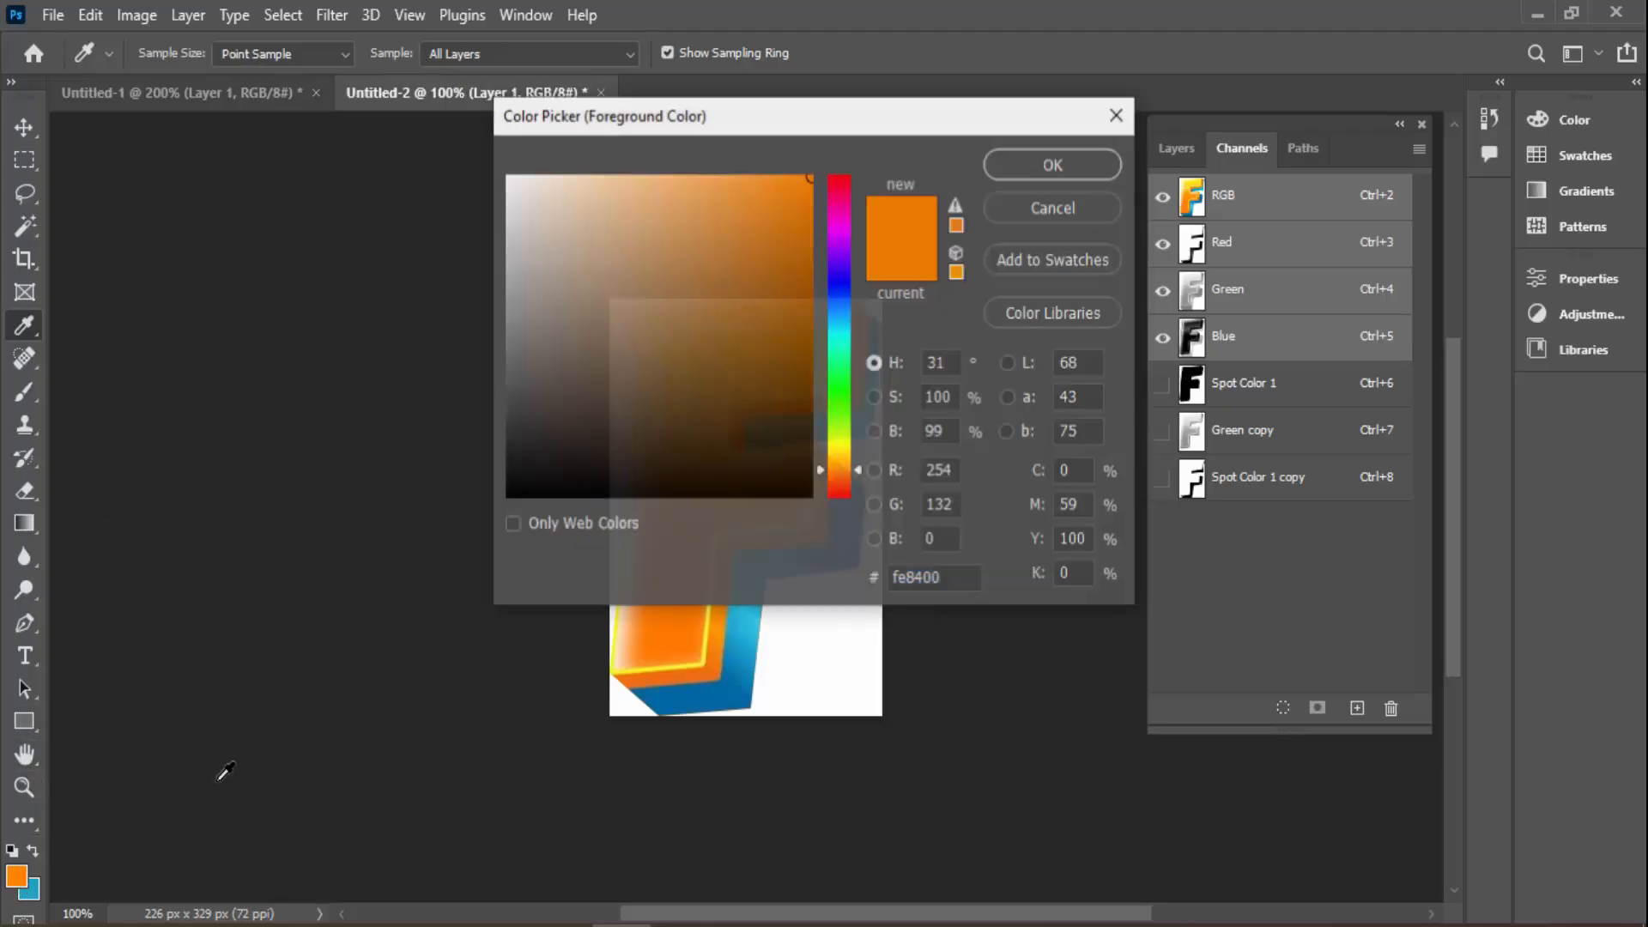
pyautogui.click(956, 588)
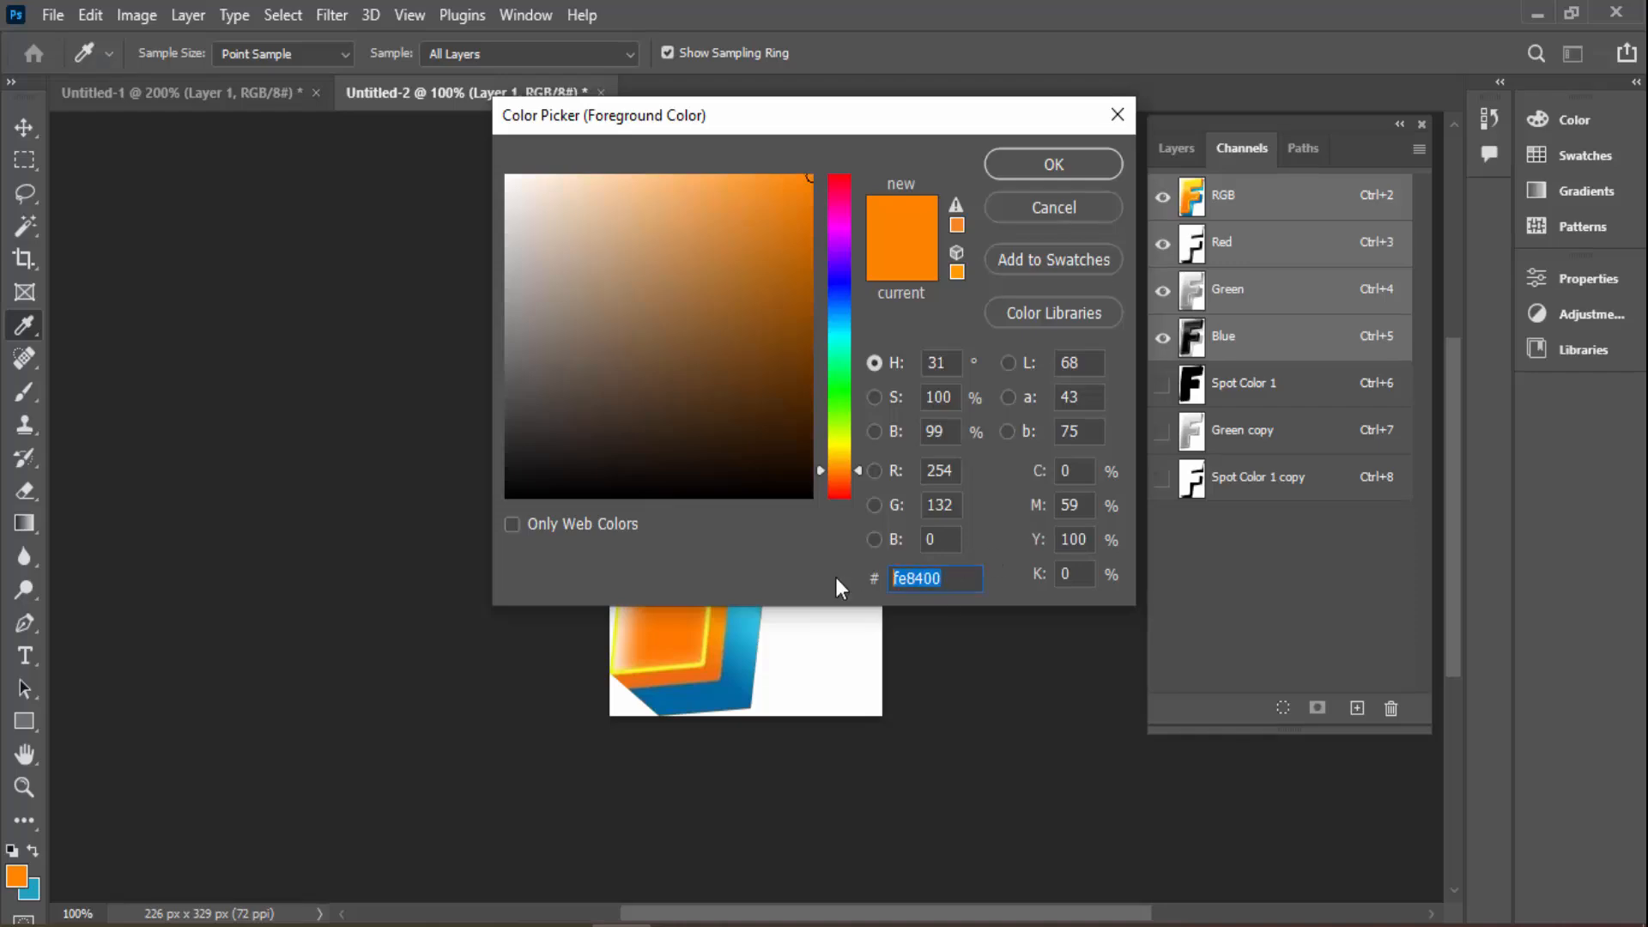
pyautogui.rightClick(905, 582)
pyautogui.click(980, 317)
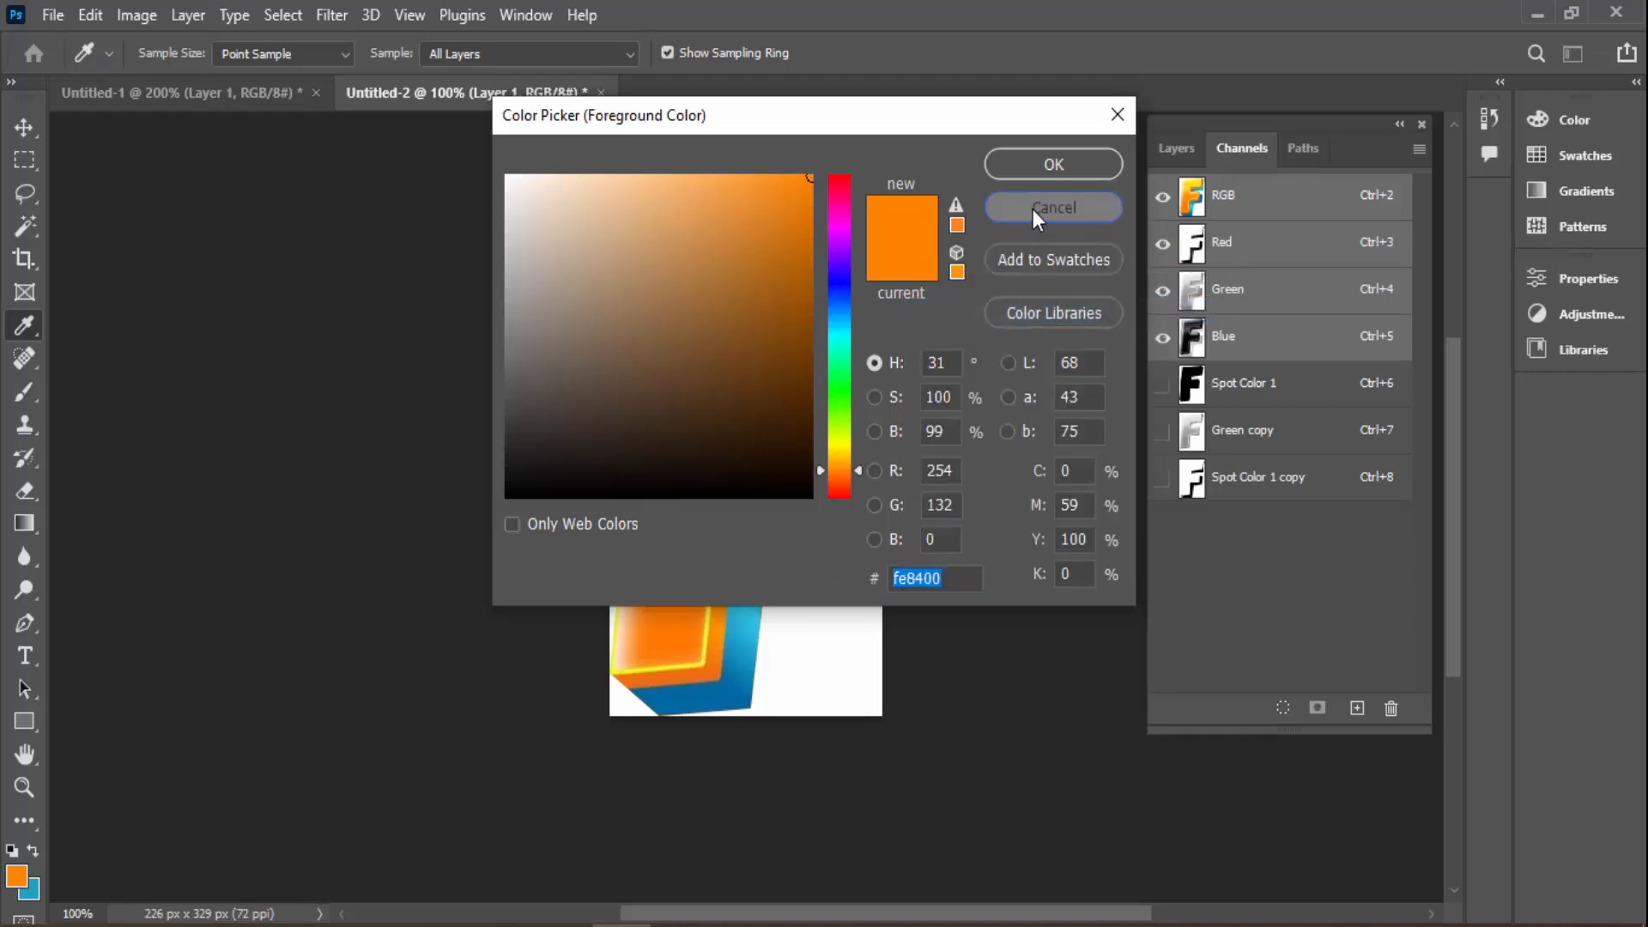
pyautogui.click(1032, 209)
# Set the Green copy channel's ink solidity to 100%
pyautogui.click(1197, 387)
pyautogui.doubleClick(1191, 432)
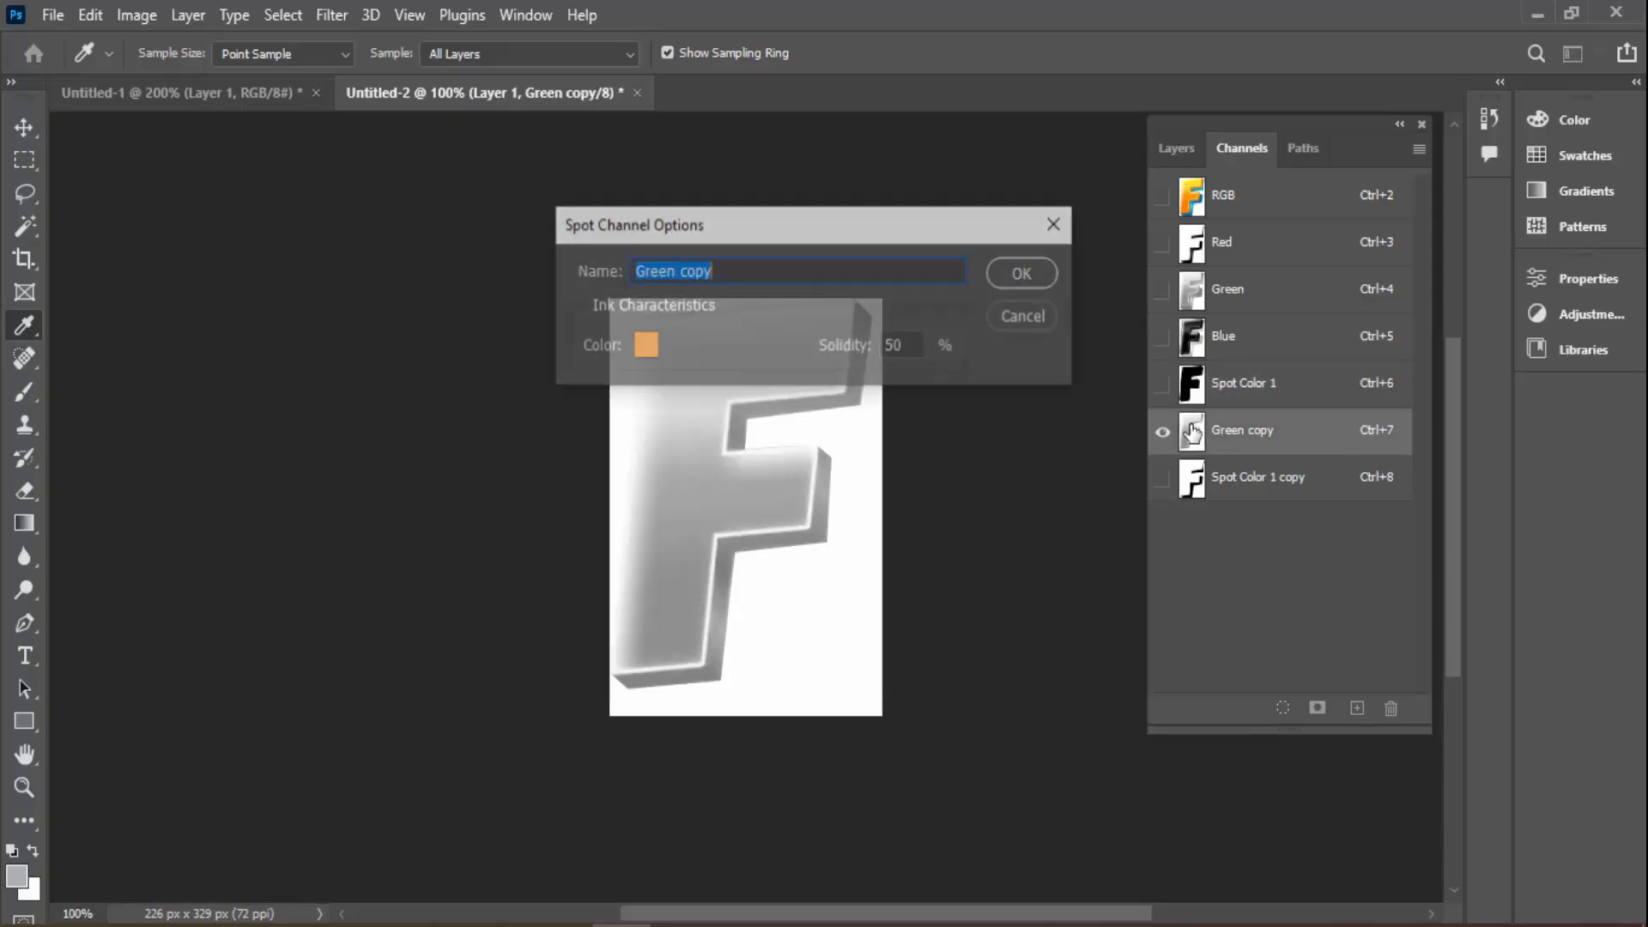
pyautogui.click(830, 346)
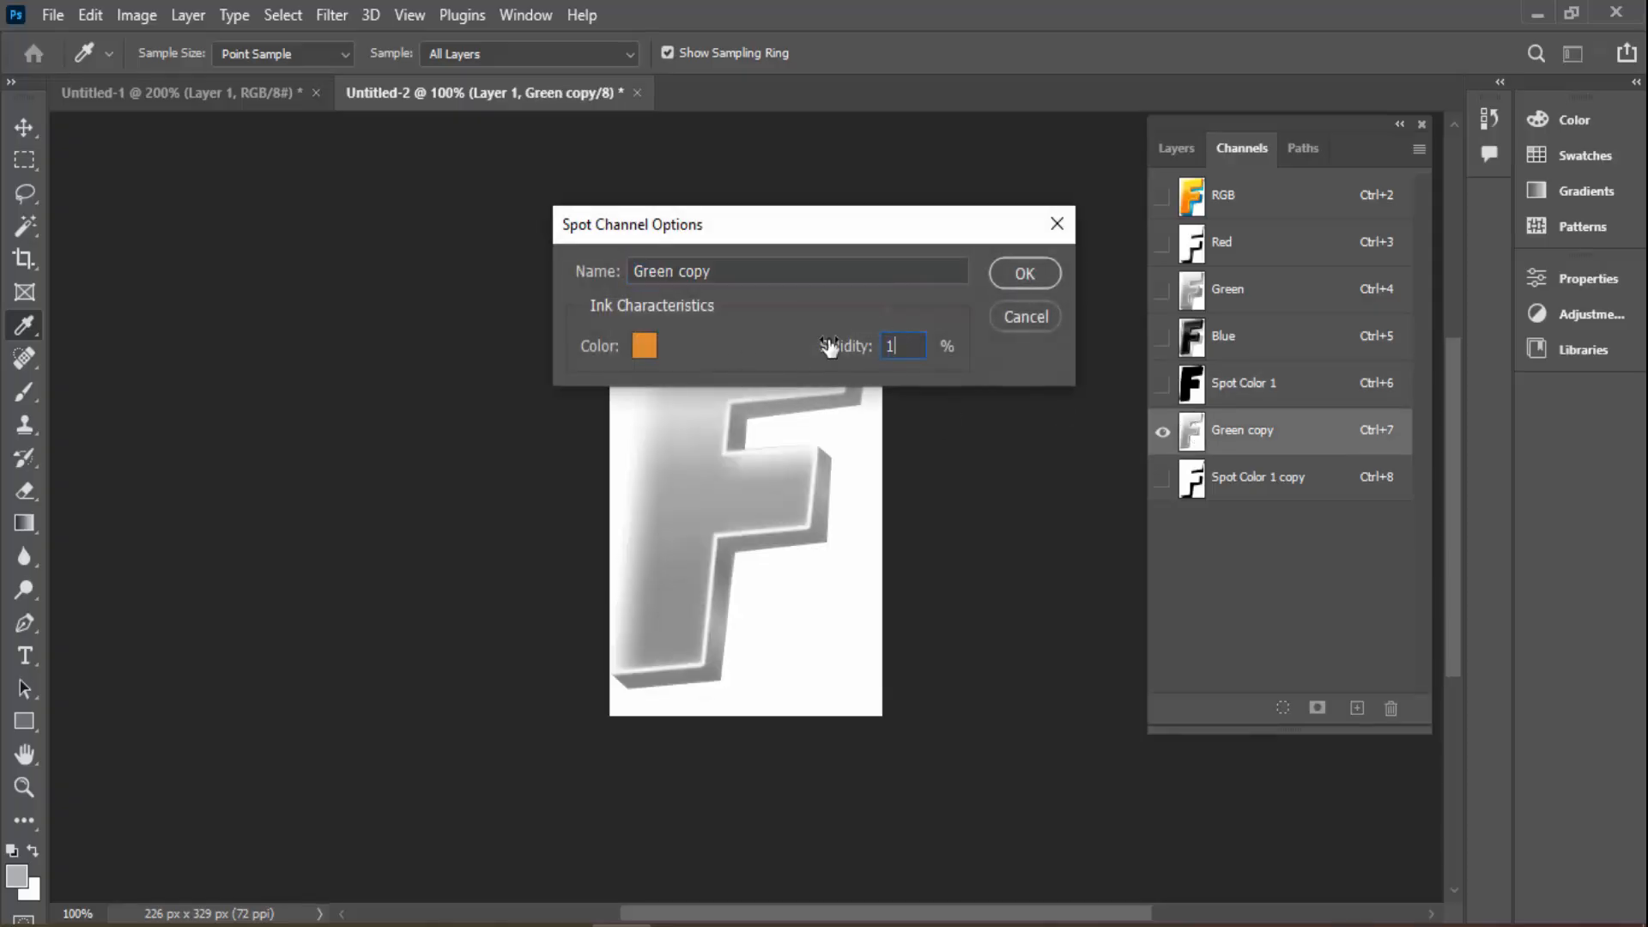
pyautogui.press('Return')
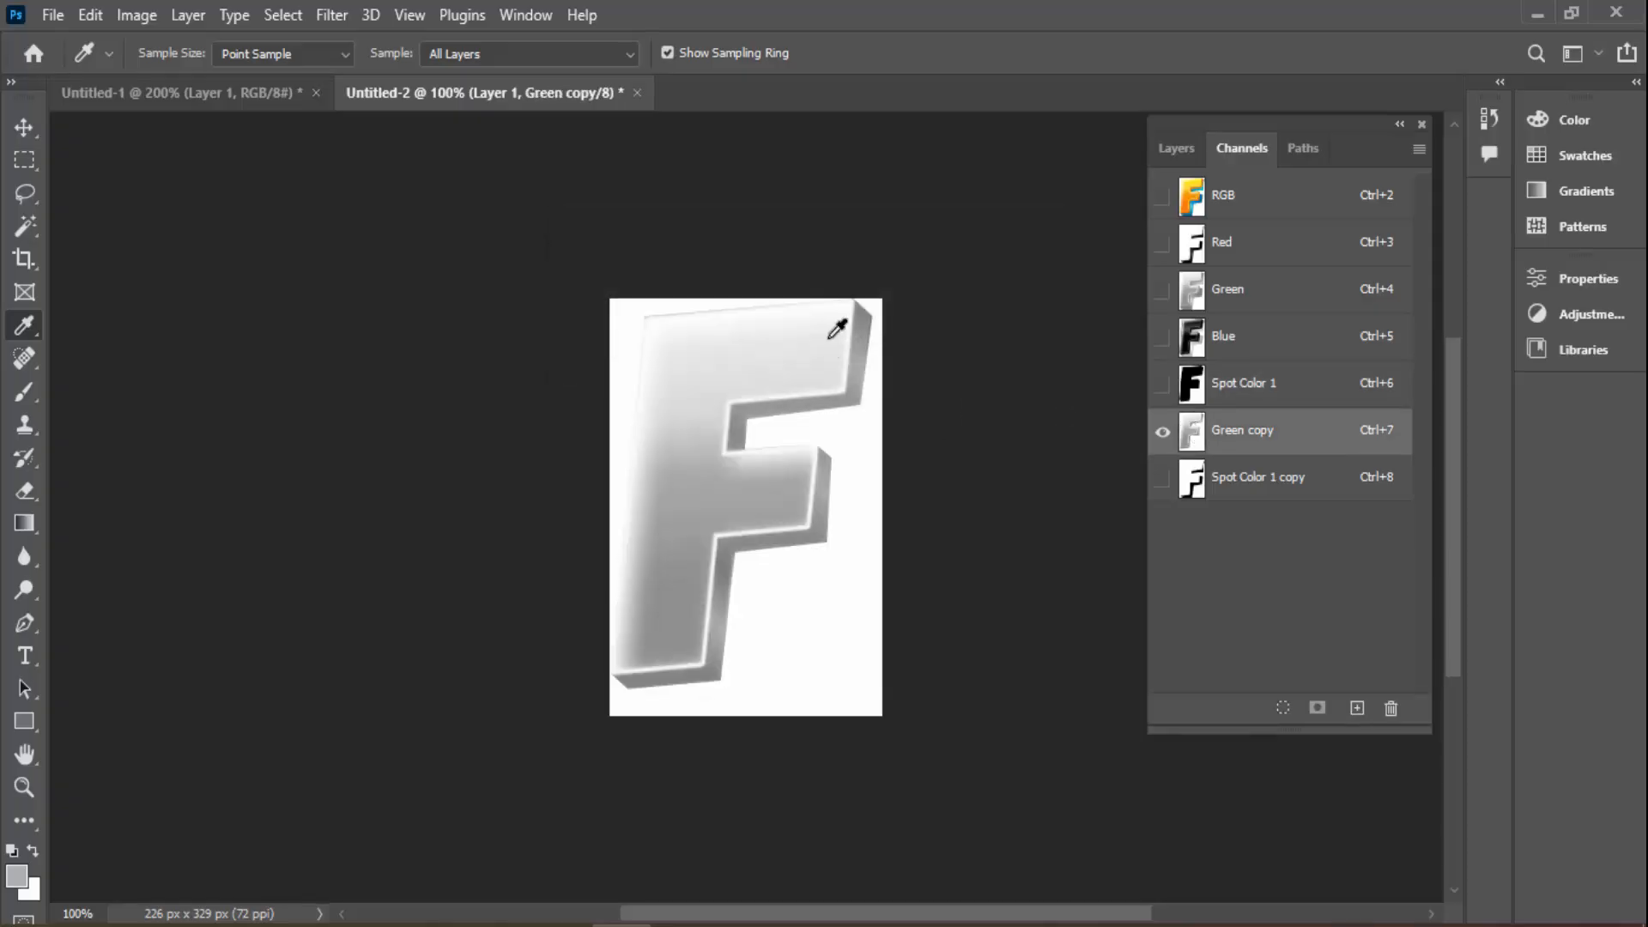
# Try to replace the Green copy channel's ink colour by pasting the hex code of the sampled orange
pyautogui.doubleClick(1193, 442)
pyautogui.click(647, 344)
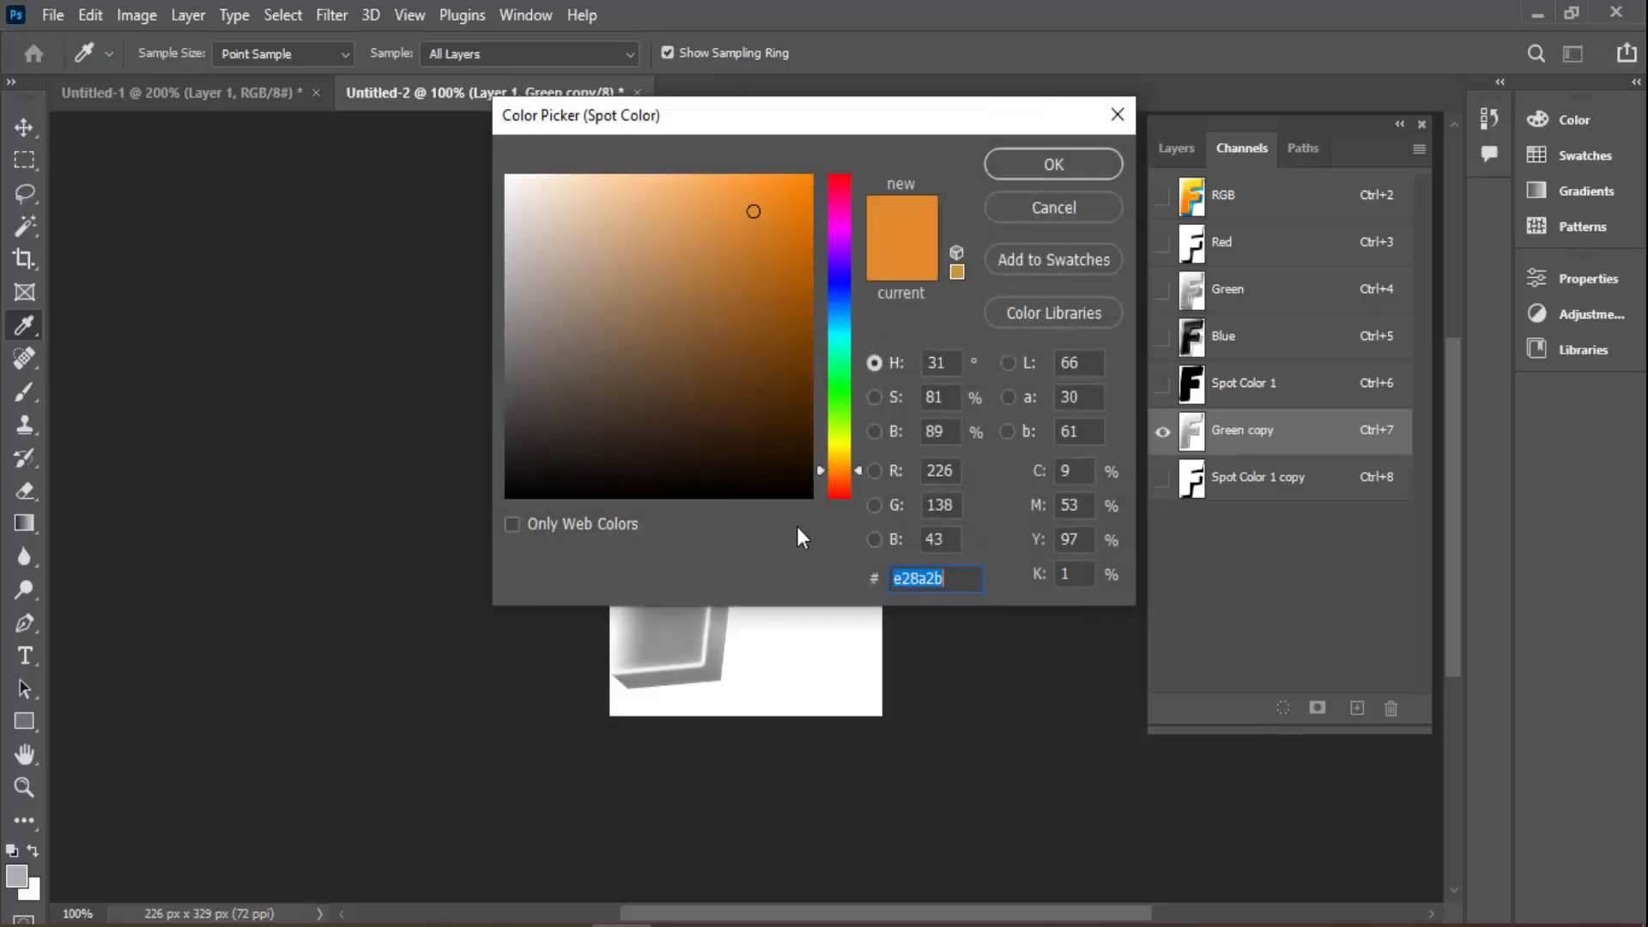
pyautogui.rightClick(938, 574)
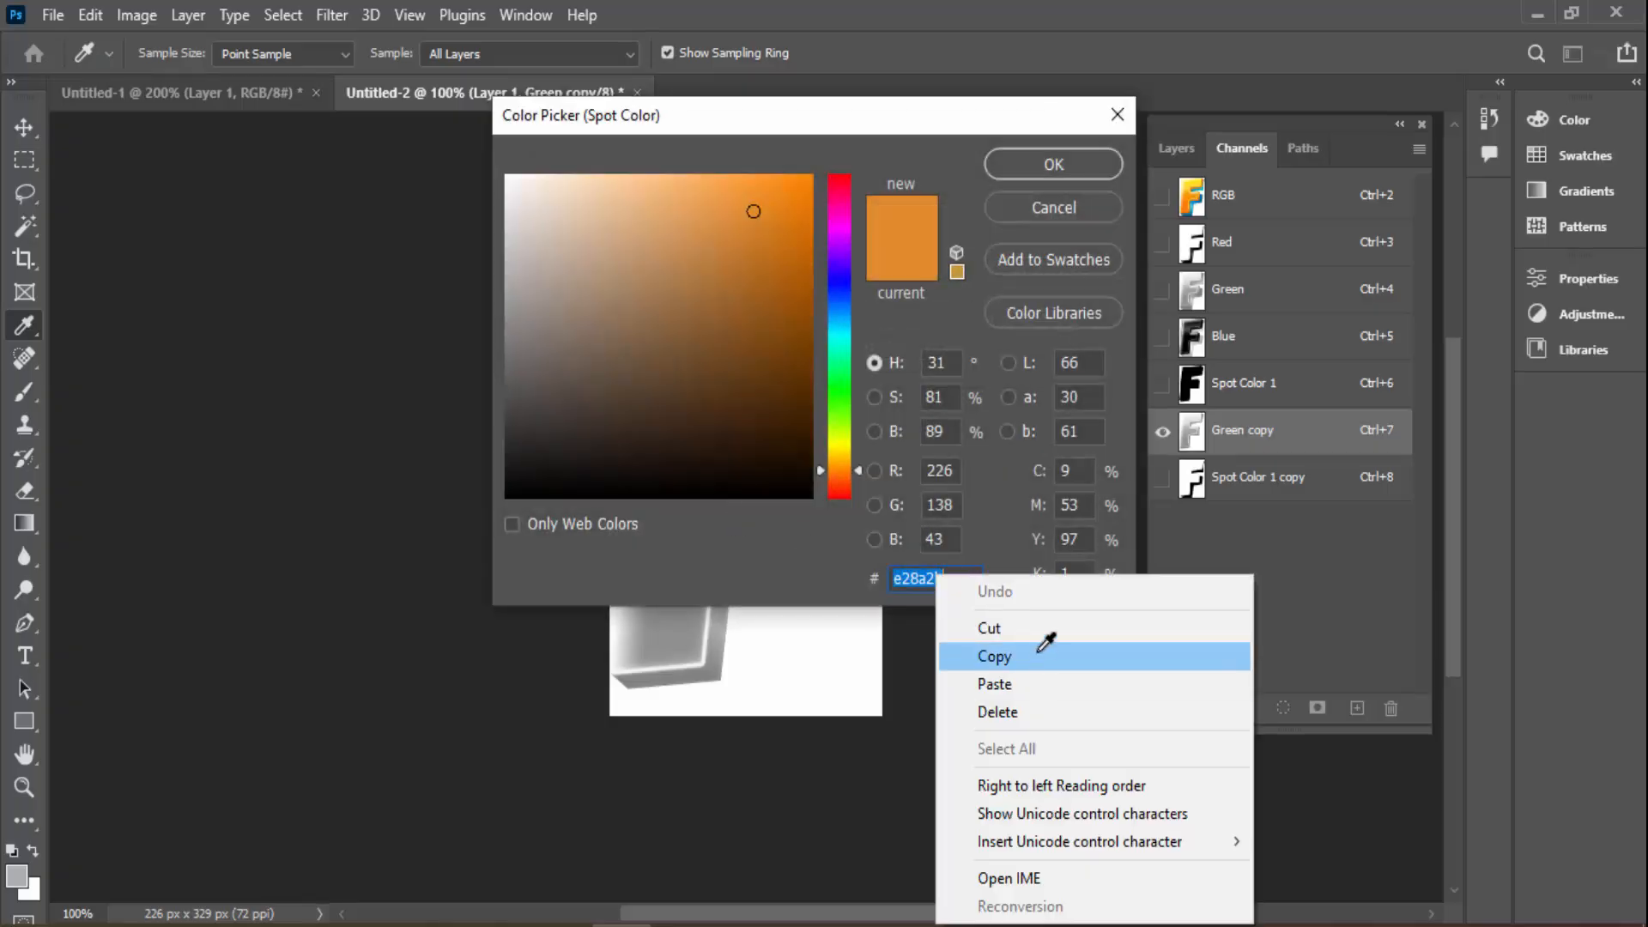
pyautogui.click(1045, 645)
pyautogui.press('Return')
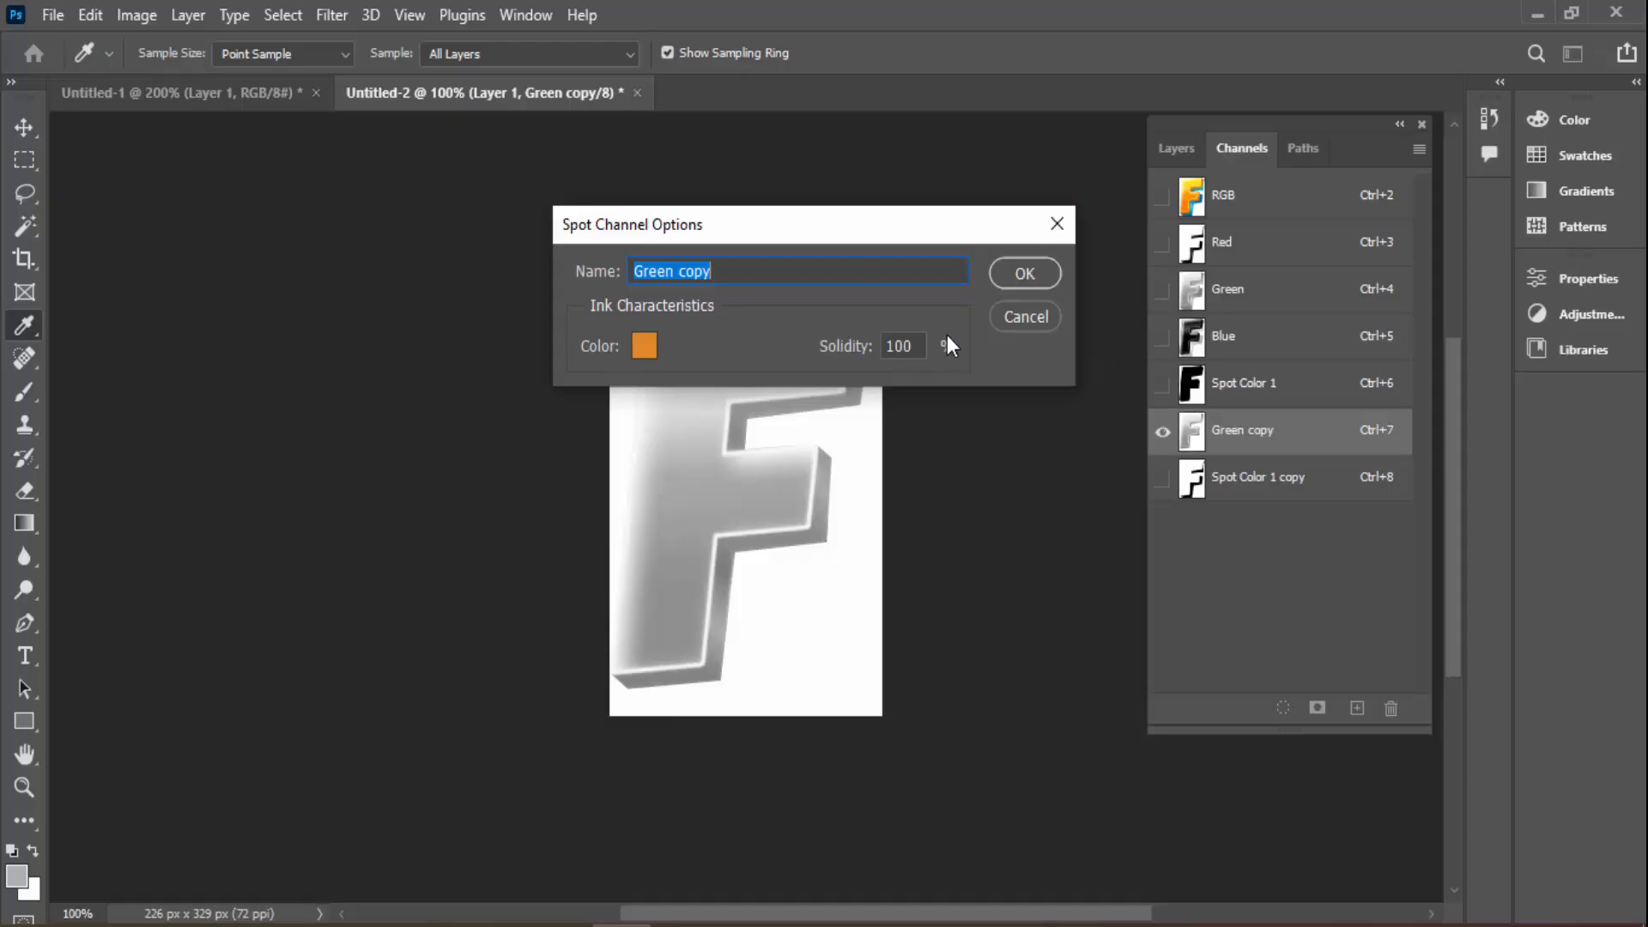
pyautogui.click(657, 344)
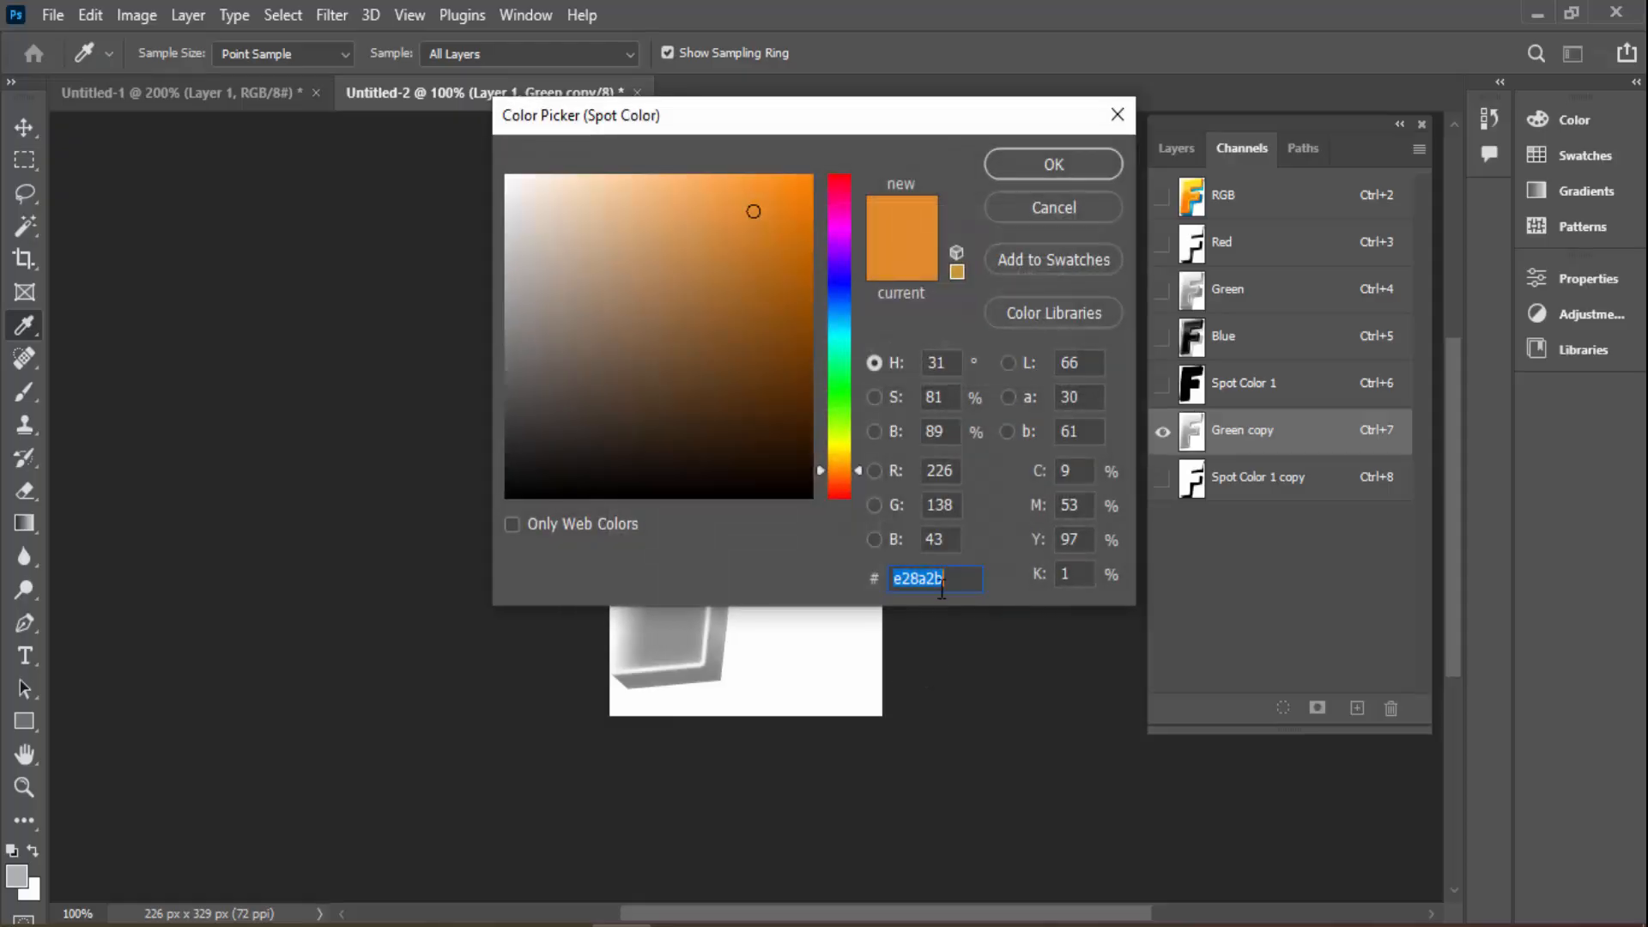
pyautogui.rightClick(939, 575)
pyautogui.click(1027, 353)
pyautogui.press('Return')
pyautogui.press('Return')
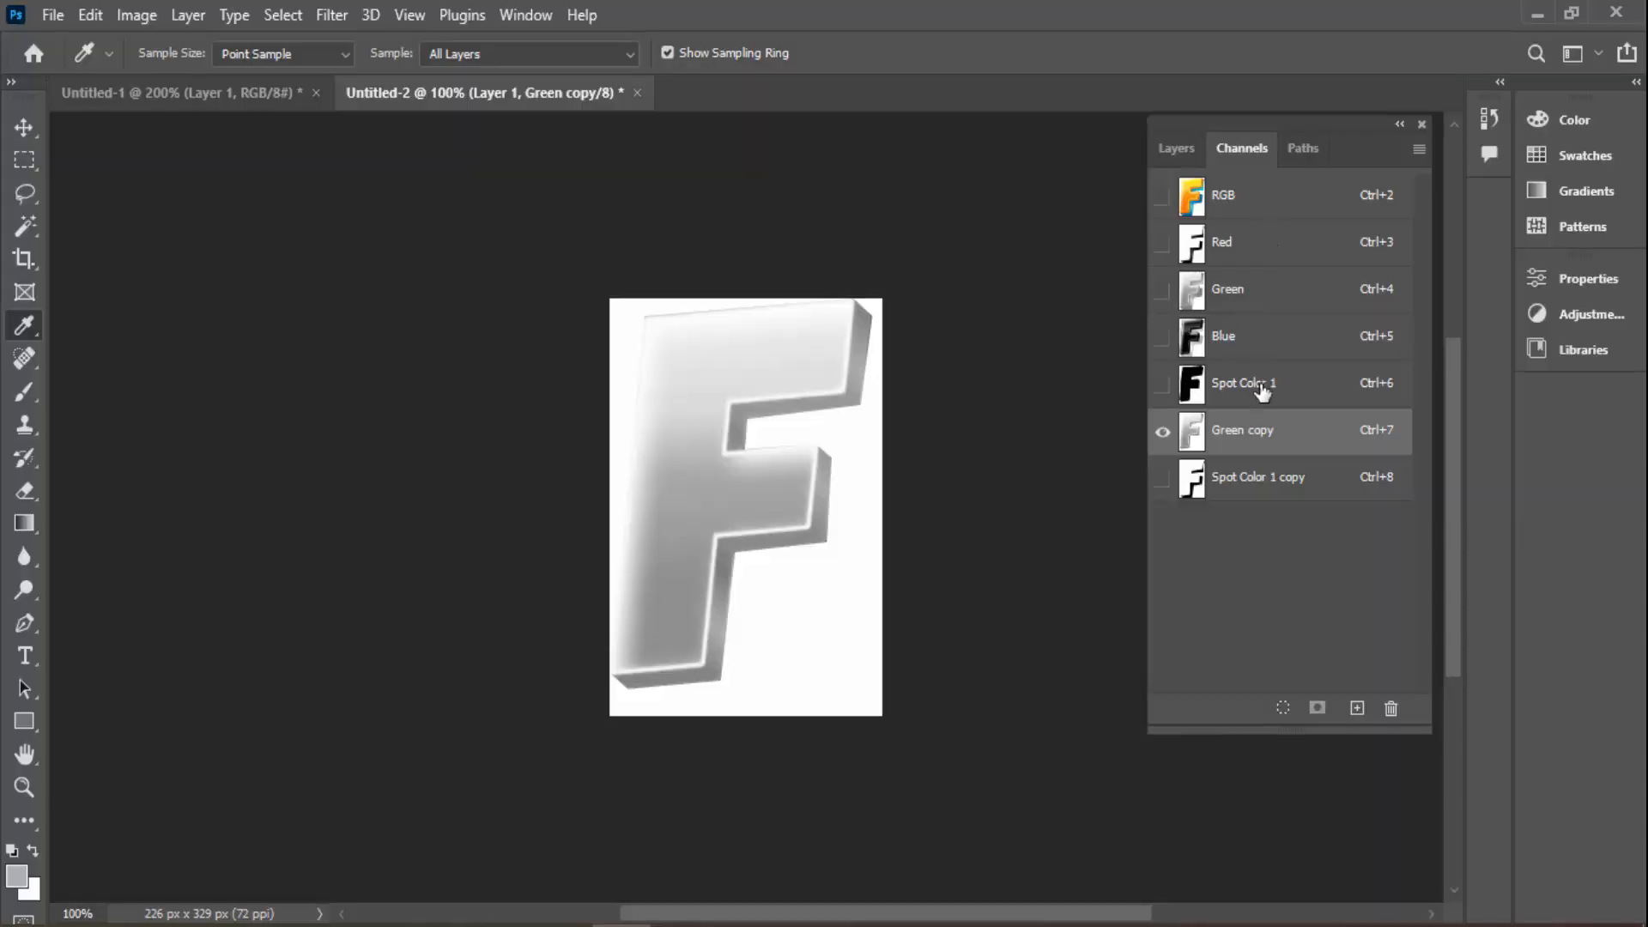
# Show Spot Color 1 together with Green copy and review the Green copy channel's ink colour and solidity
pyautogui.click(1162, 384)
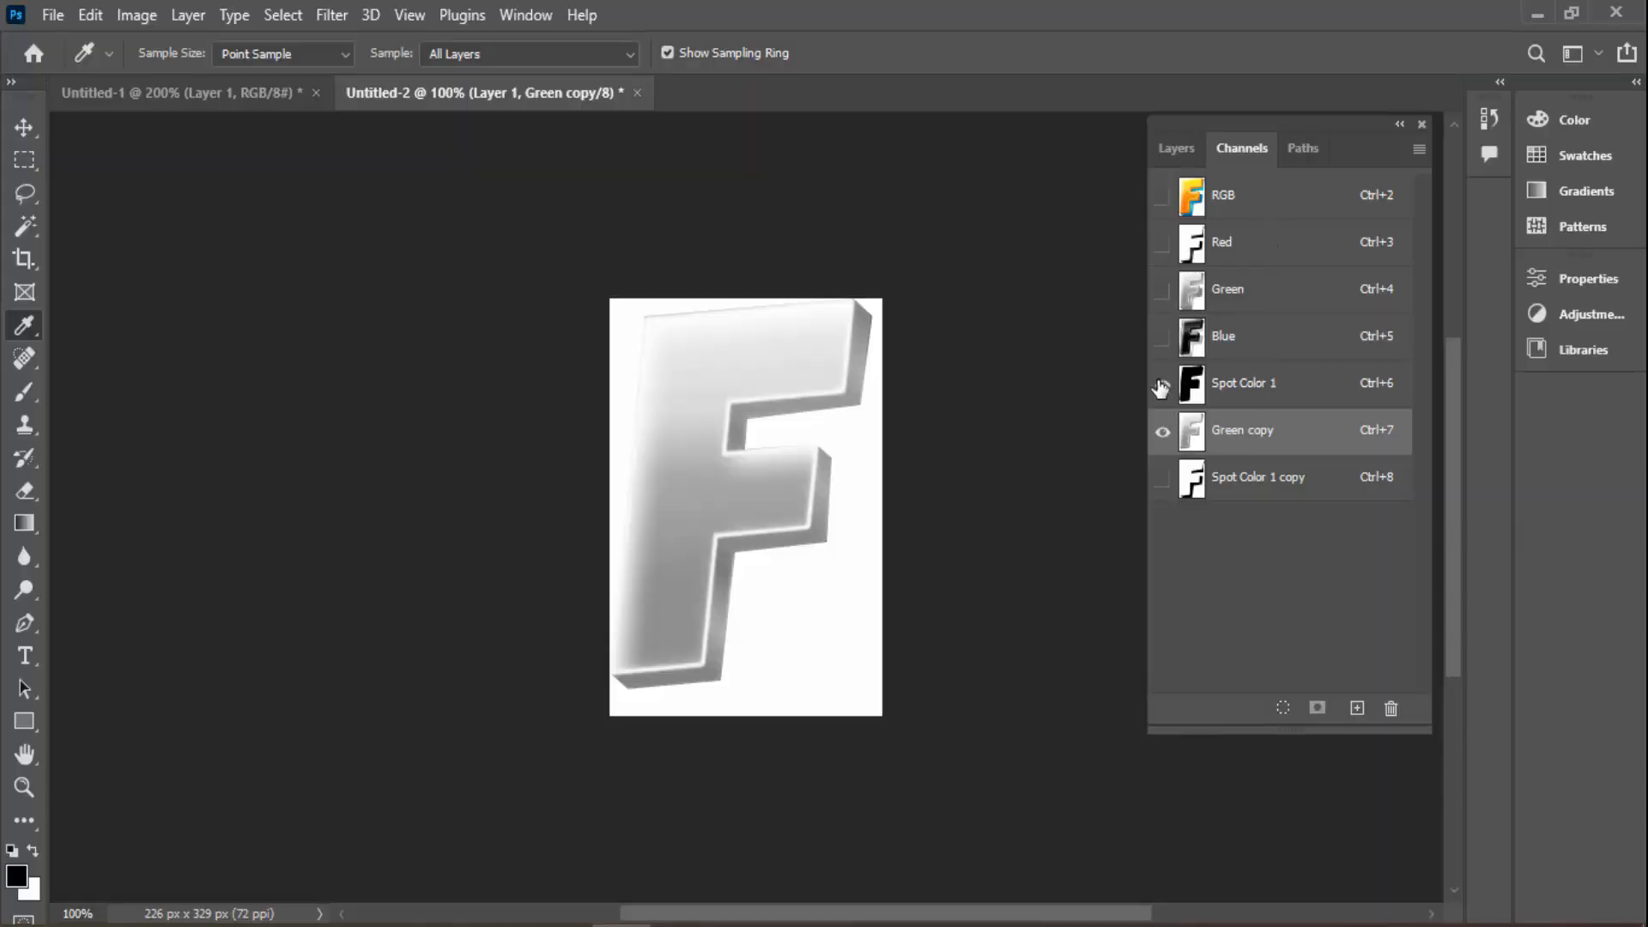
pyautogui.doubleClick(1188, 433)
pyautogui.click(1005, 282)
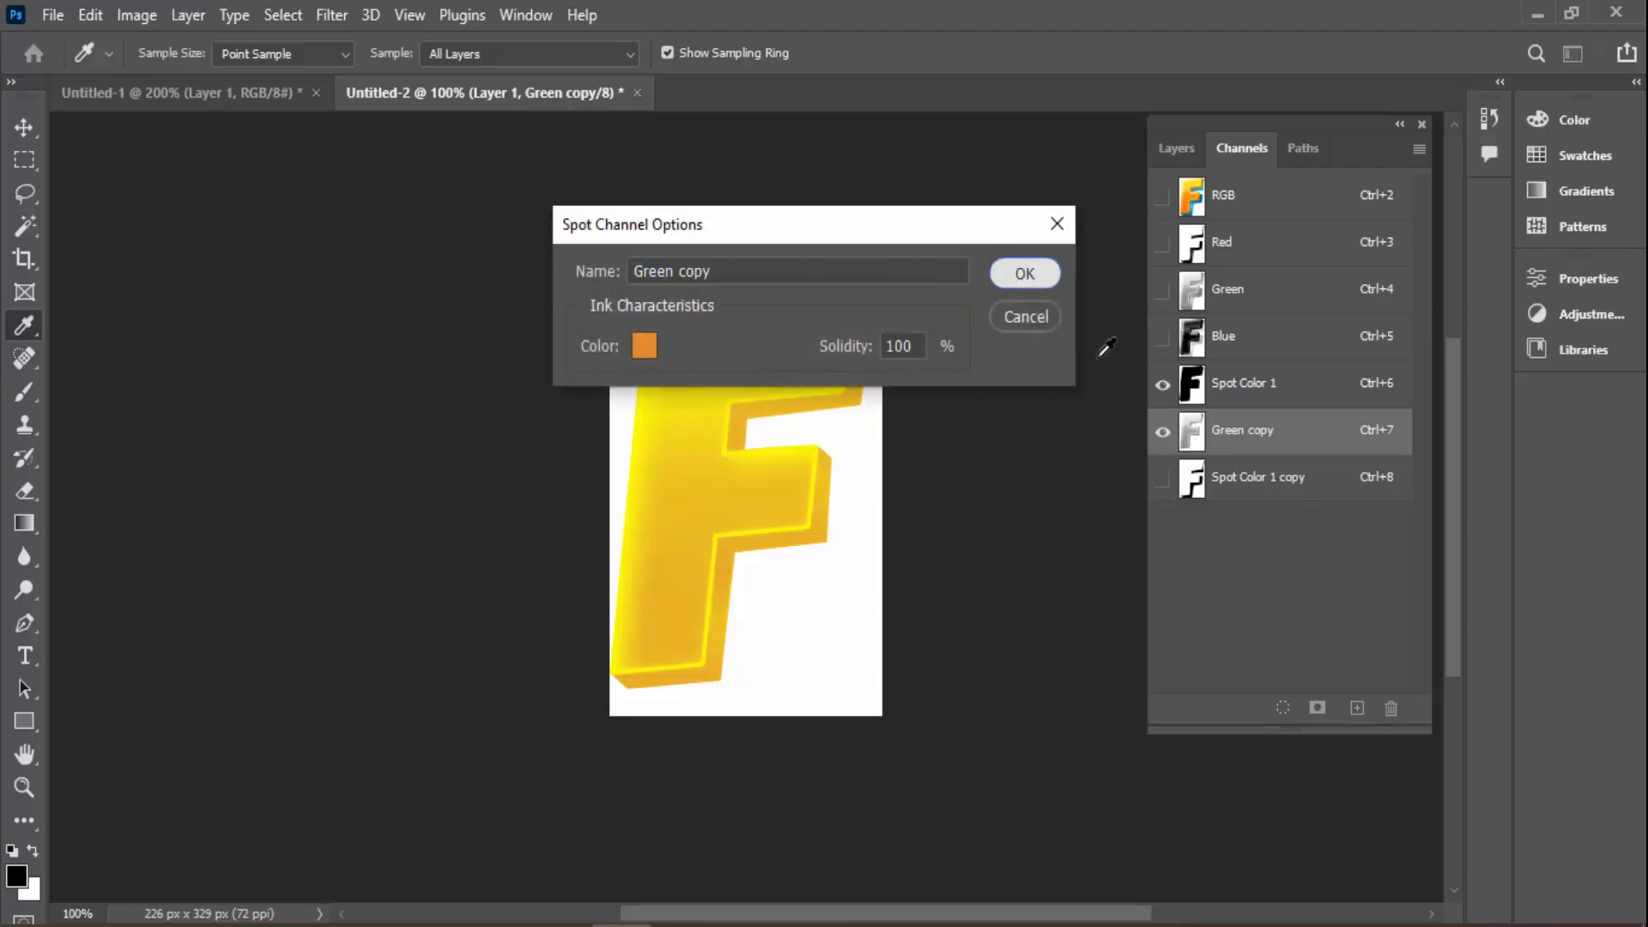
# Set the Spot Color 1 channel's ink solidity to 100%
pyautogui.doubleClick(1191, 387)
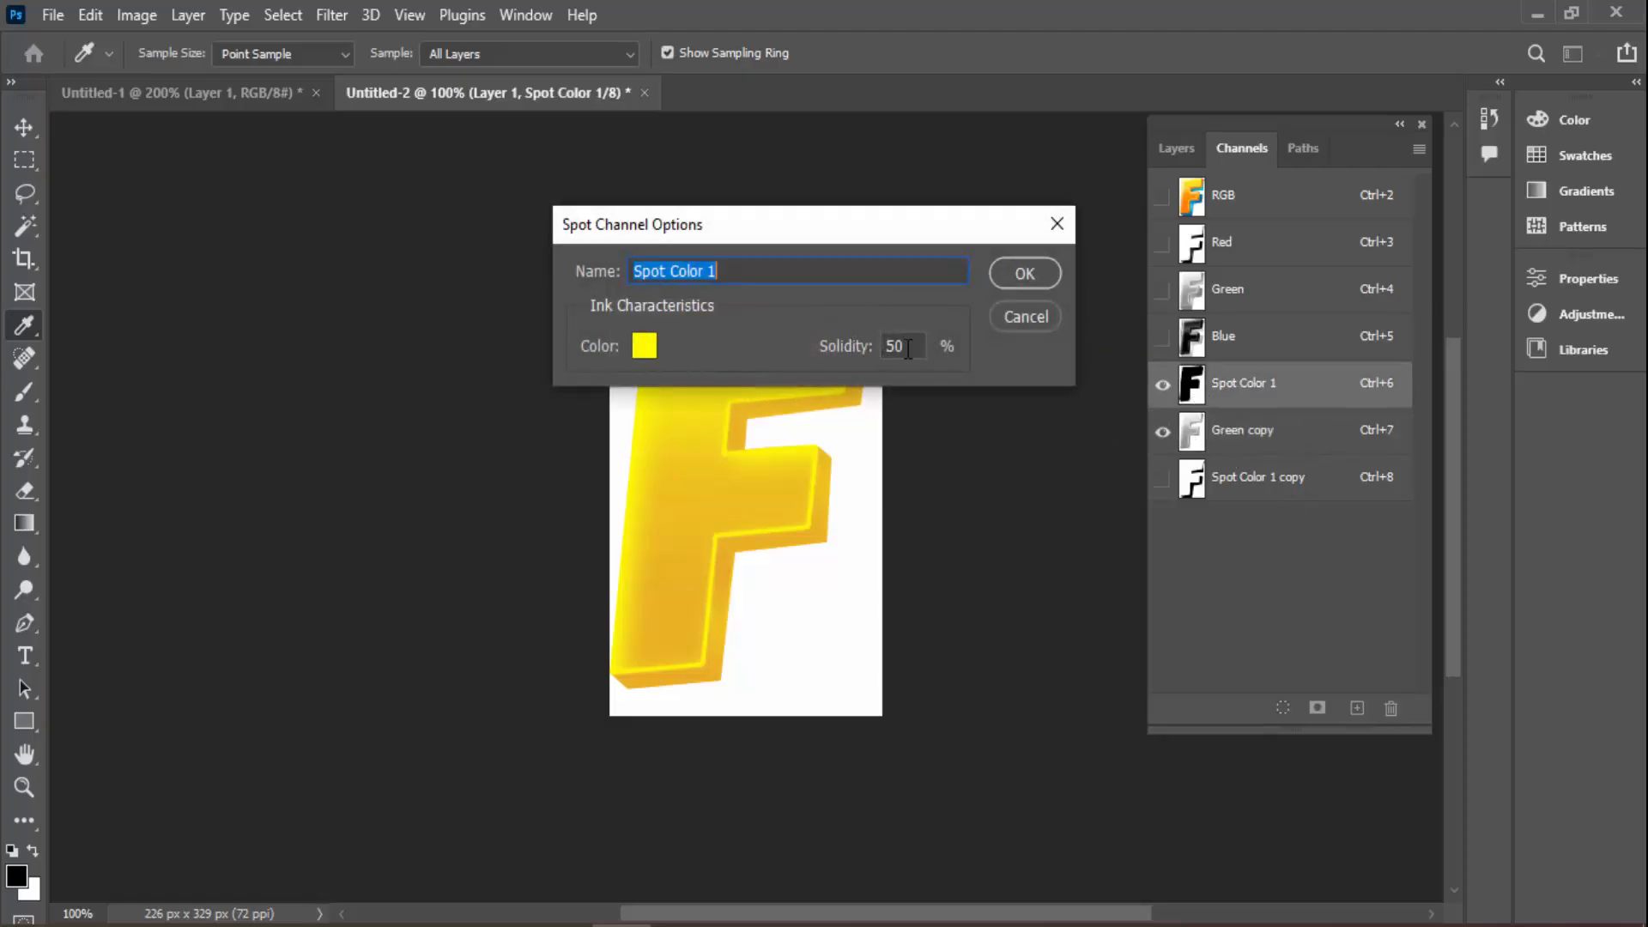
pyautogui.doubleClick(910, 346)
pyautogui.write('100')
pyautogui.press('Return')
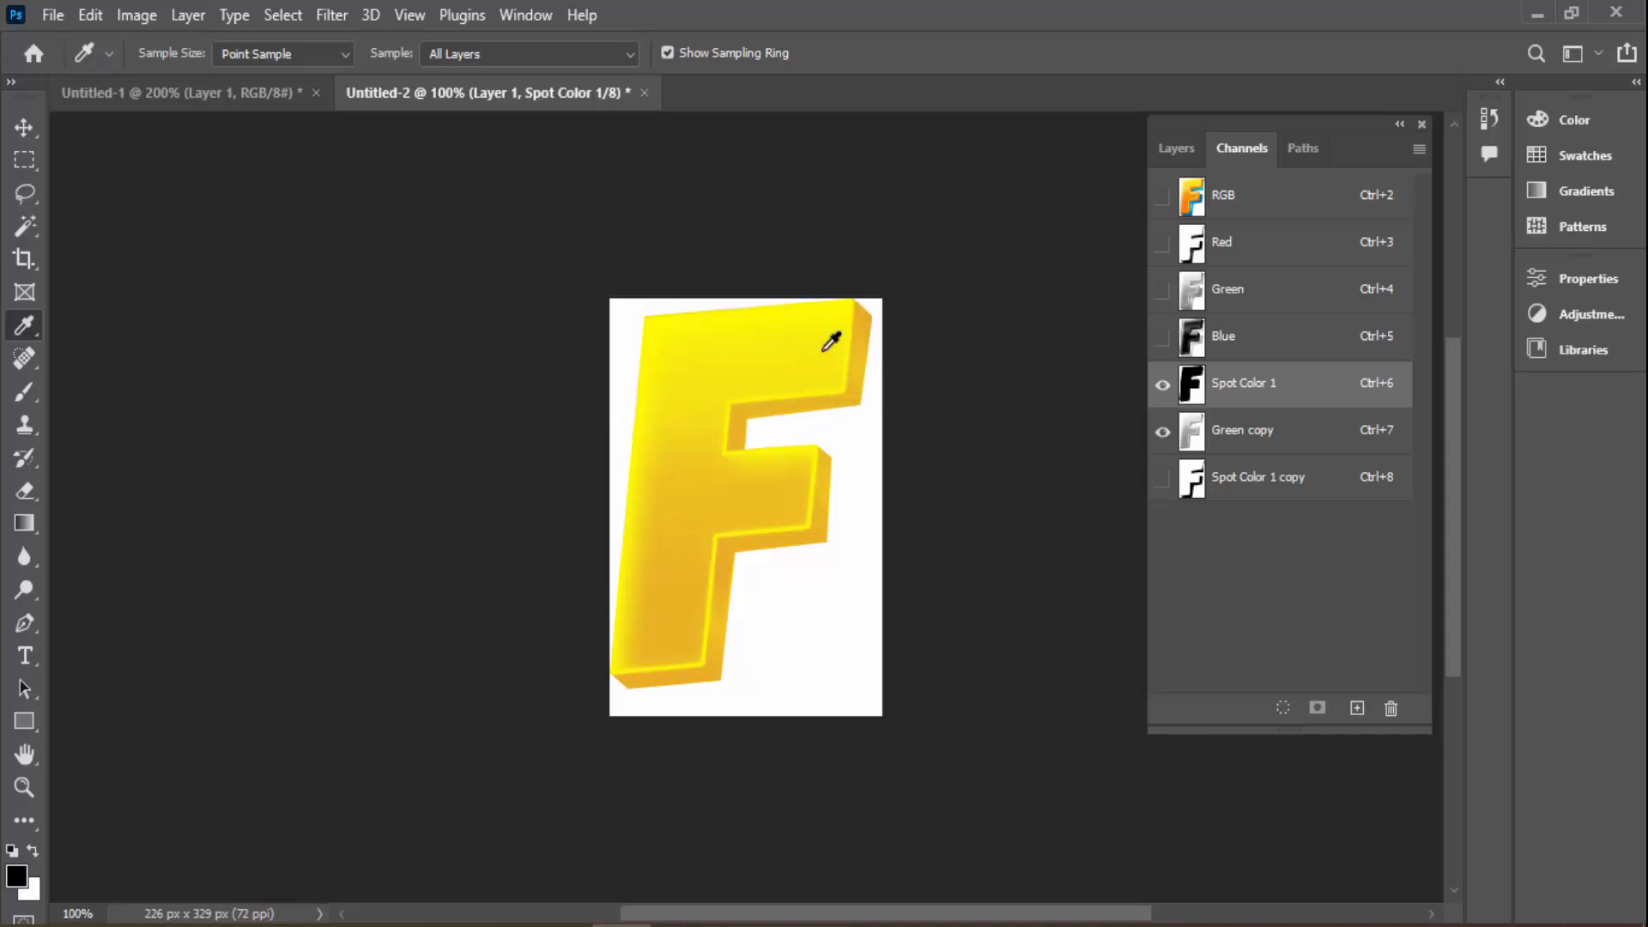
# Toggle Green copy and Spot Color 1 on and off to compare the orange shading with the yellow base
pyautogui.click(1167, 430)
pyautogui.click(1167, 431)
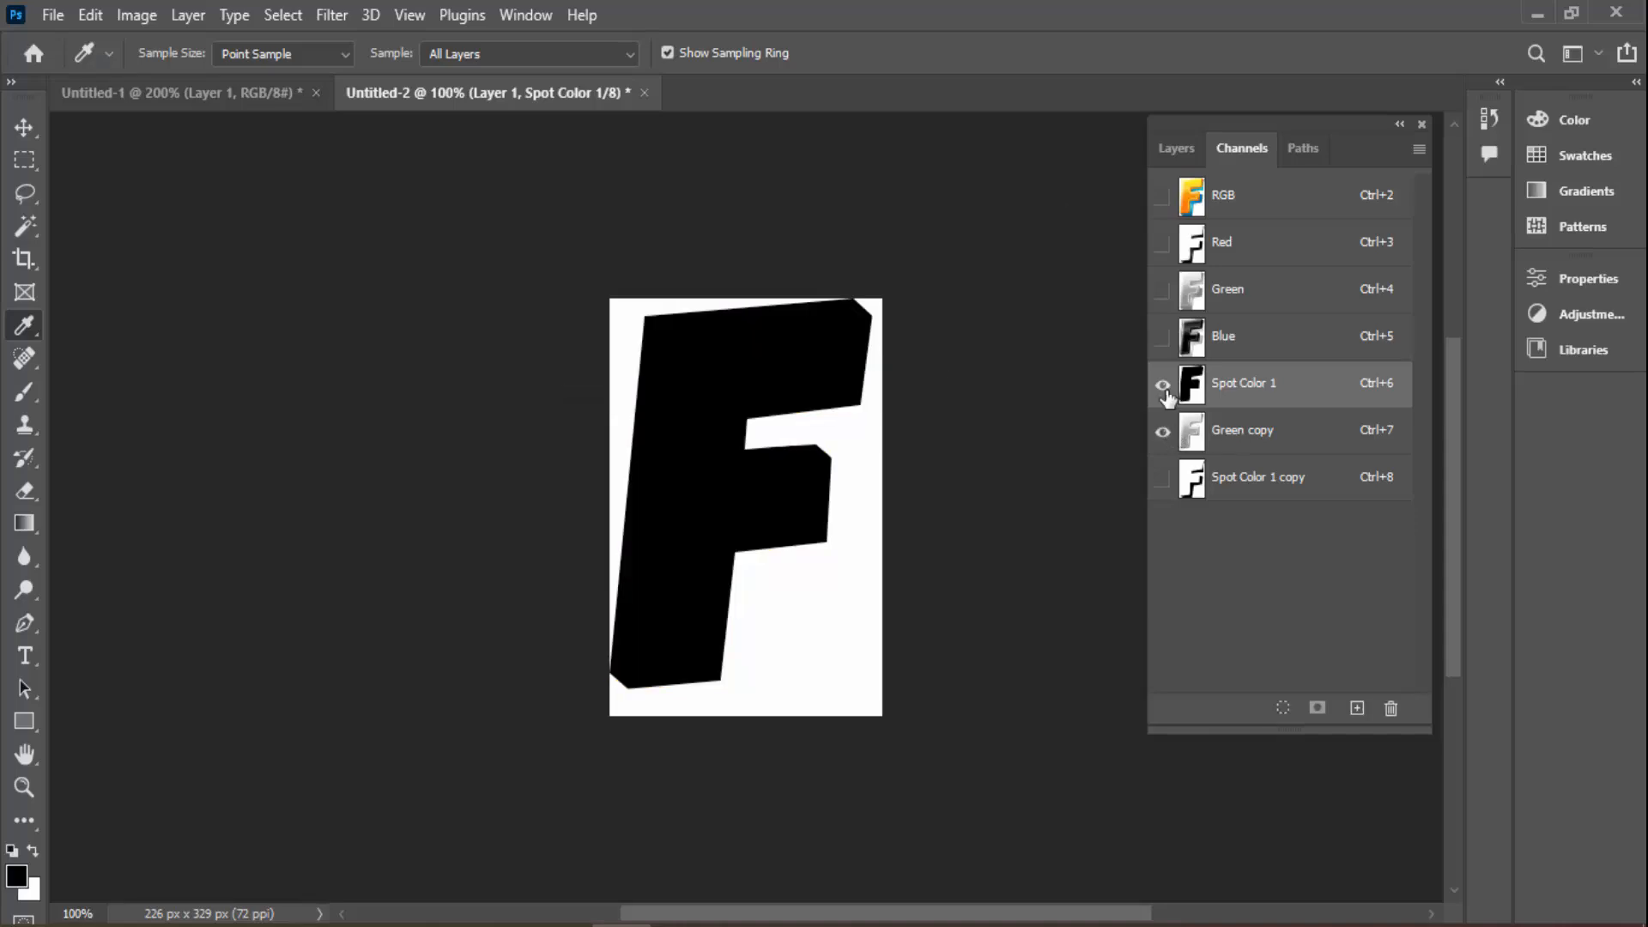
pyautogui.click(1165, 383)
pyautogui.click(1165, 383)
pyautogui.click(1165, 381)
pyautogui.click(1165, 381)
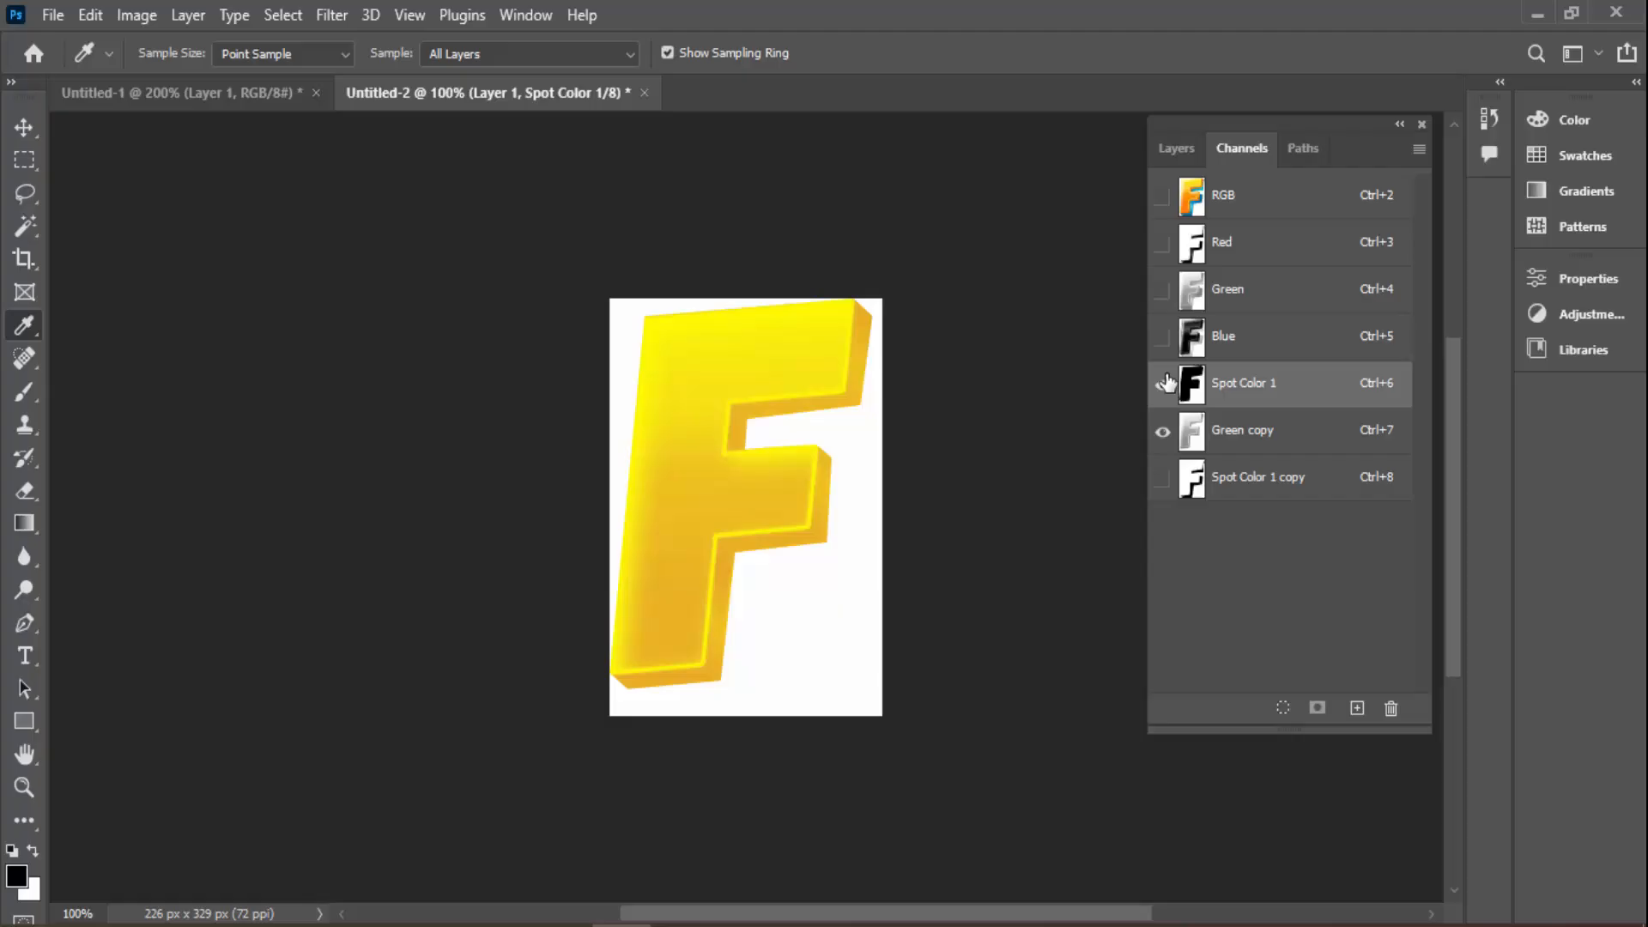
pyautogui.click(1165, 431)
pyautogui.click(1164, 430)
# Test the Green copy channel's ink solidity at 0%, and set it back to 100%
pyautogui.doubleClick(1191, 431)
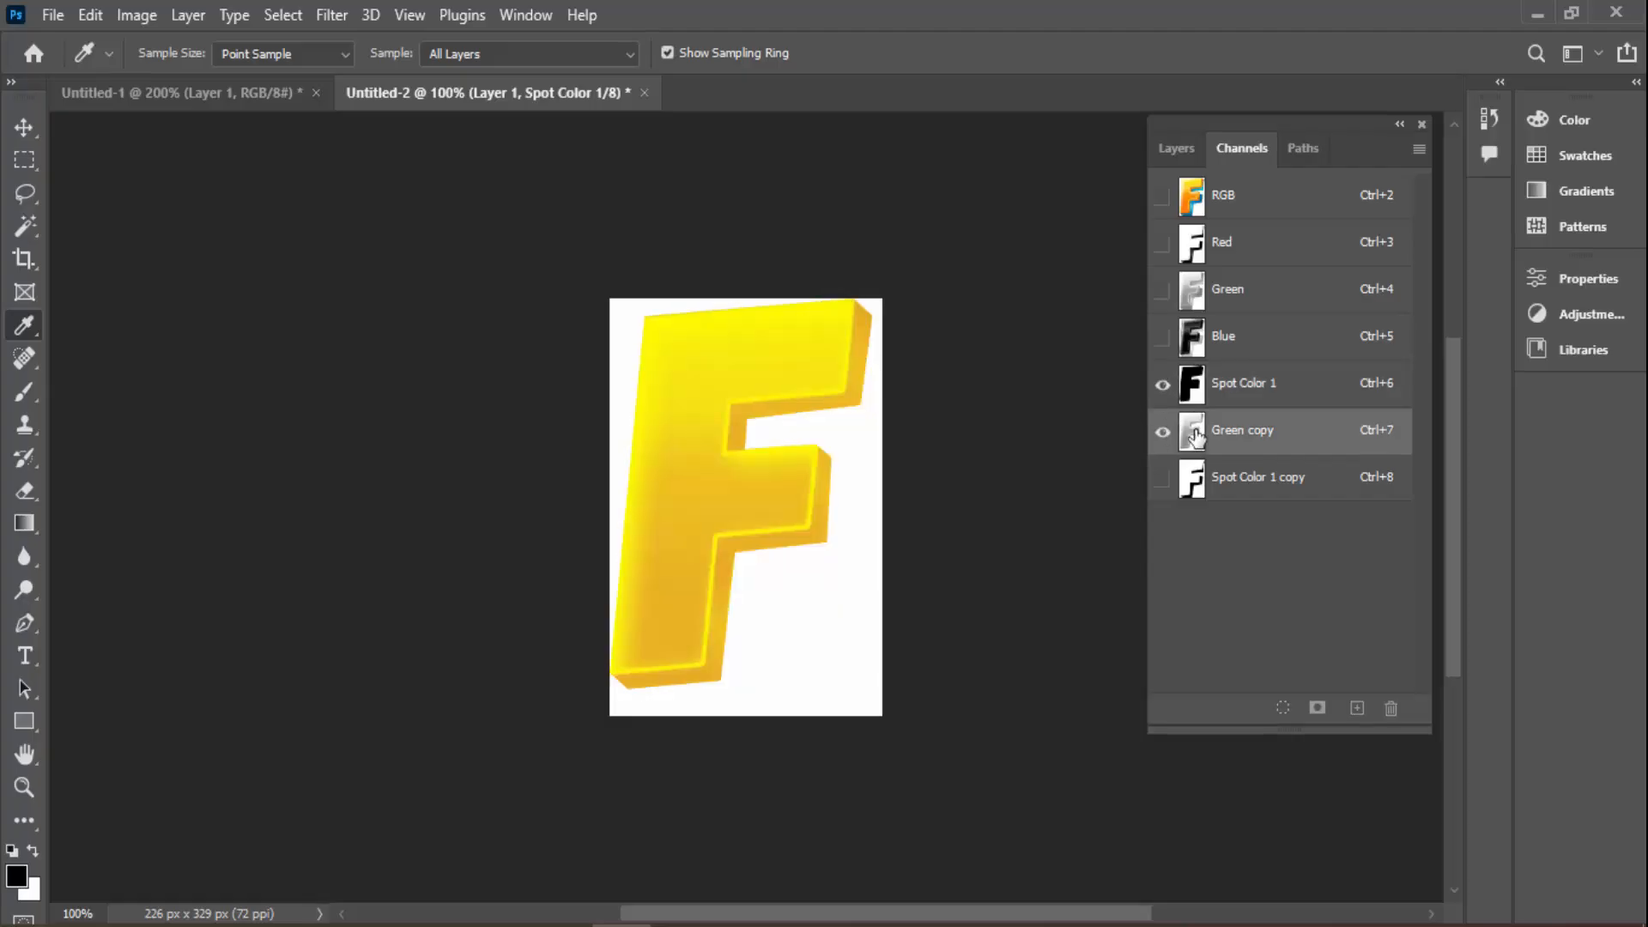
pyautogui.click(922, 341)
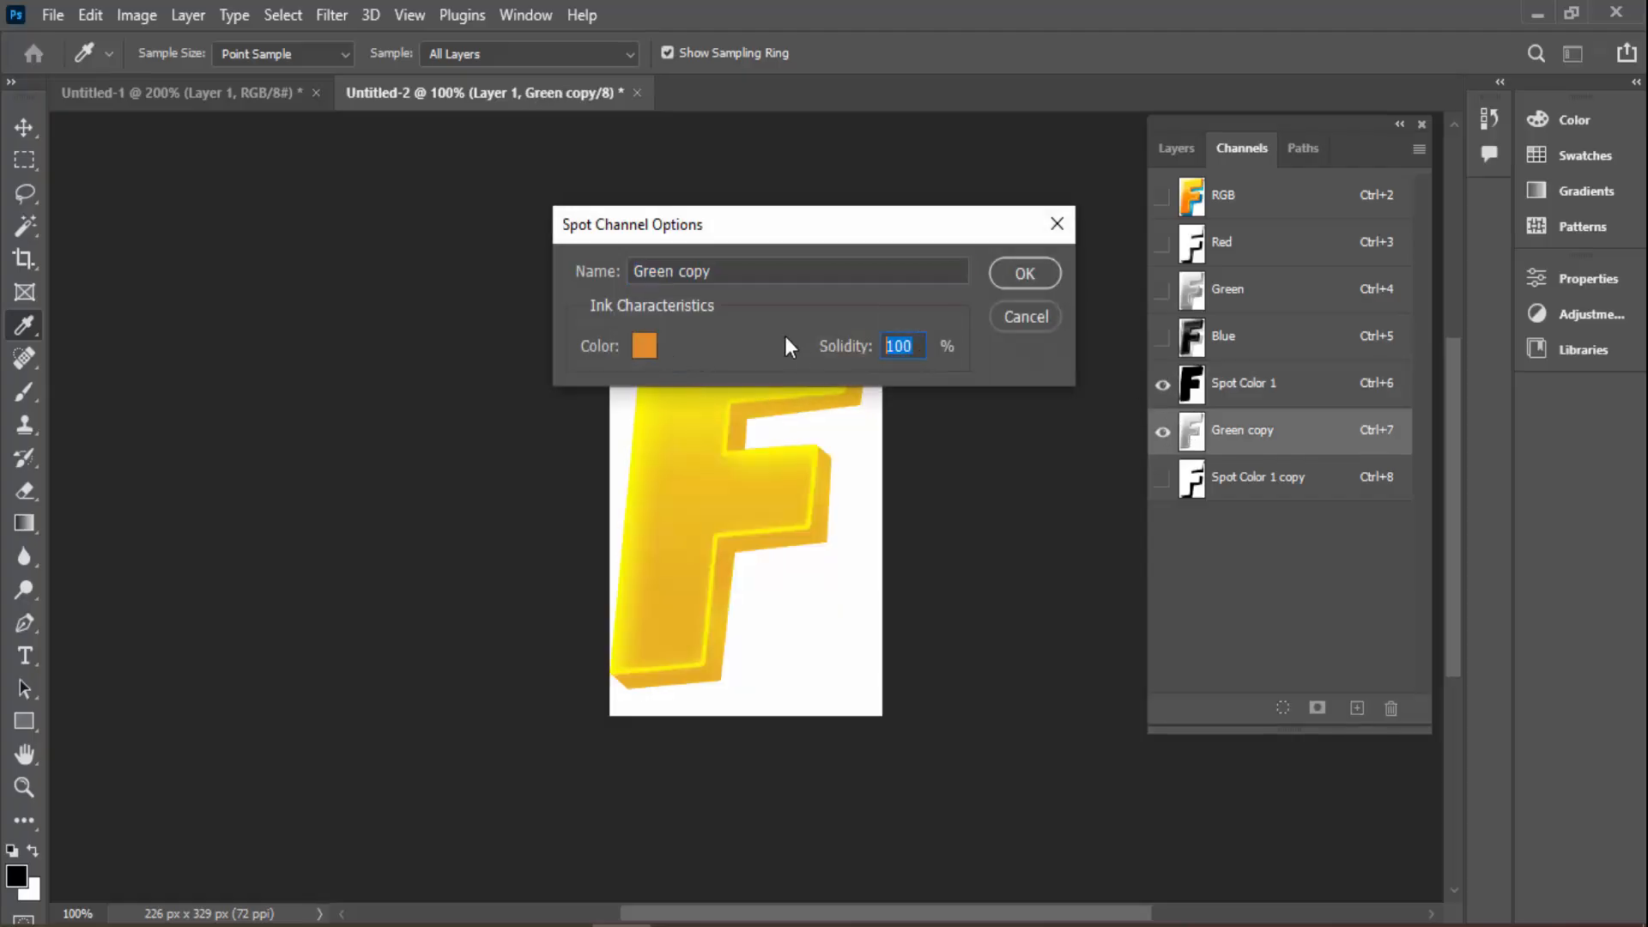
pyautogui.write('0')
pyautogui.press('Return')
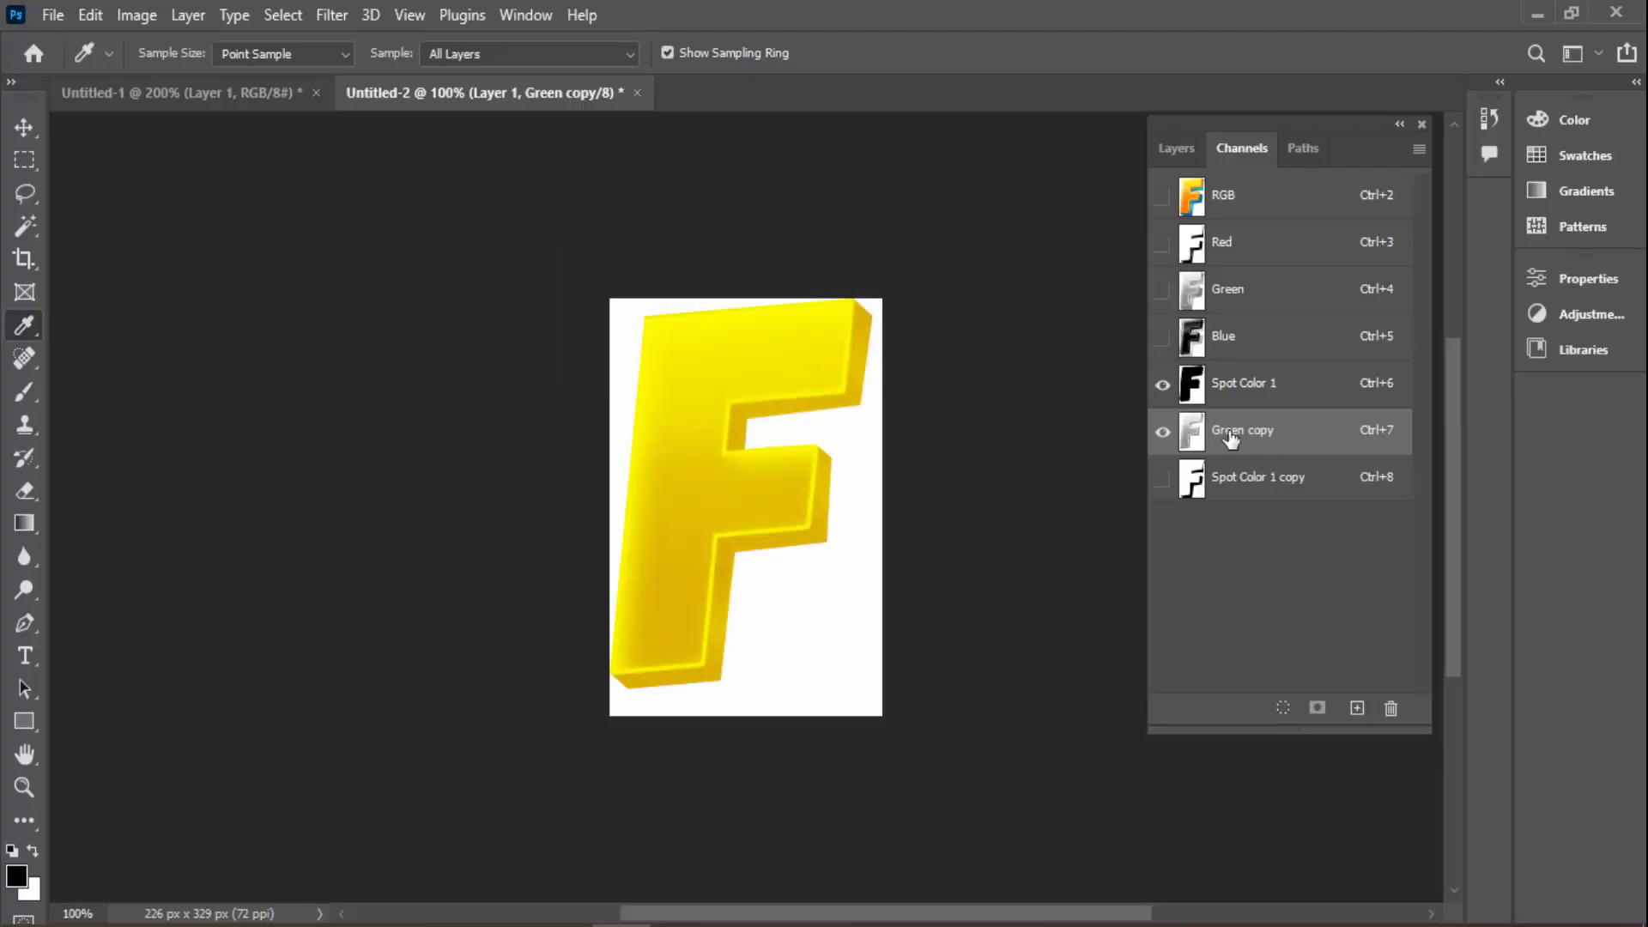
pyautogui.doubleClick(1191, 431)
pyautogui.click(897, 343)
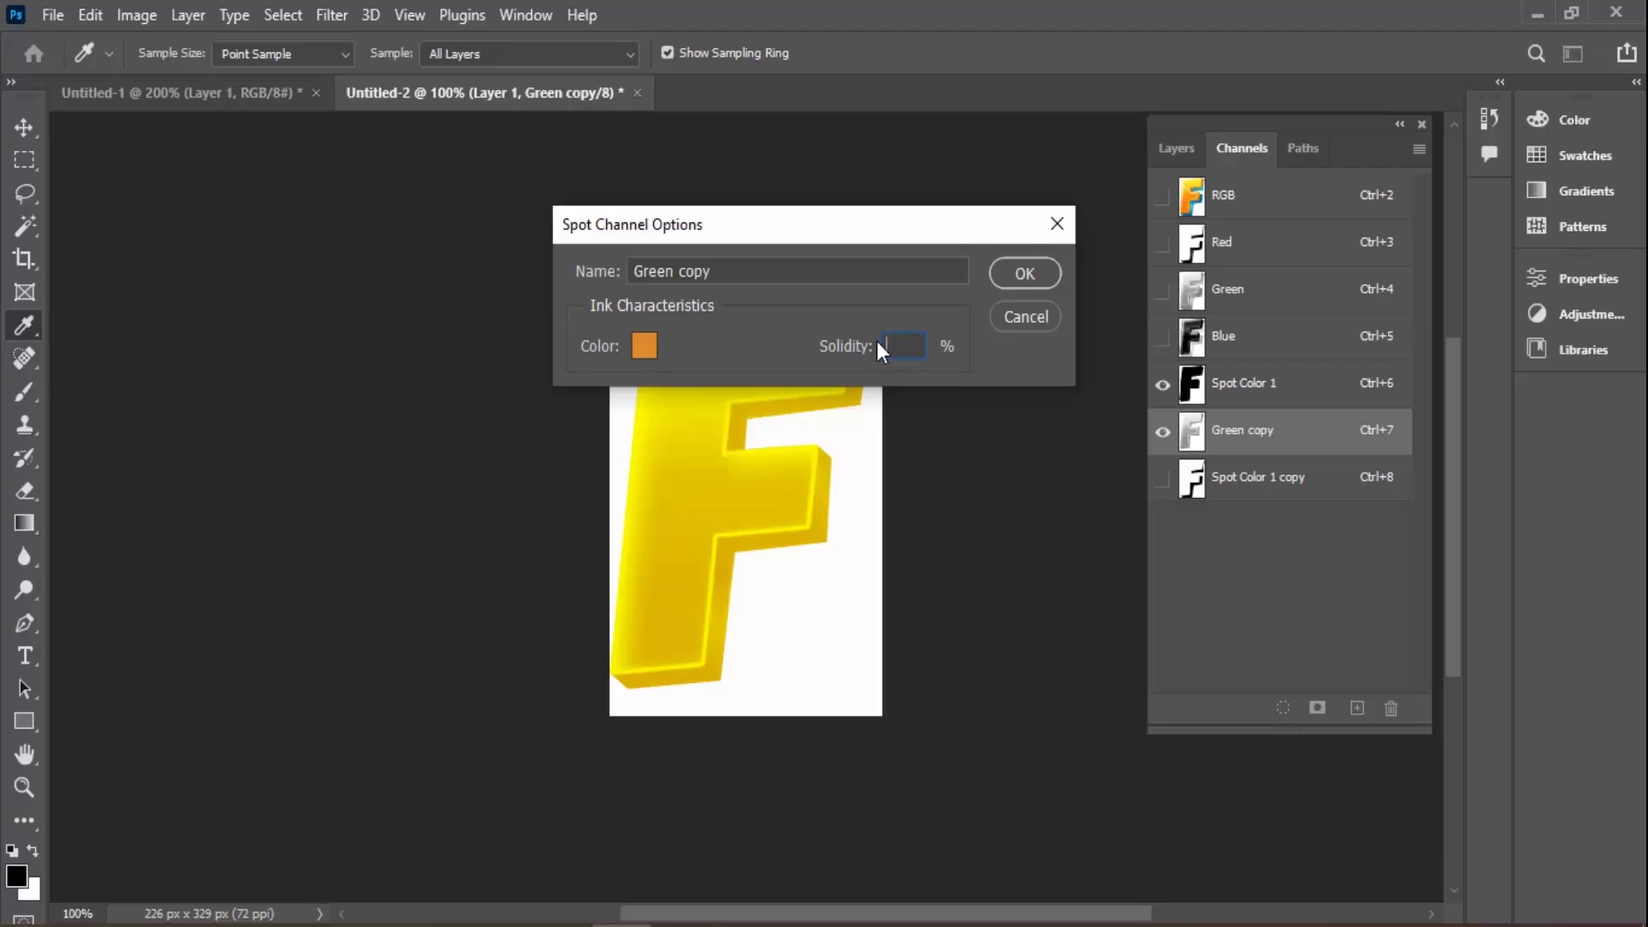
pyautogui.write('00')
pyautogui.press('Return')
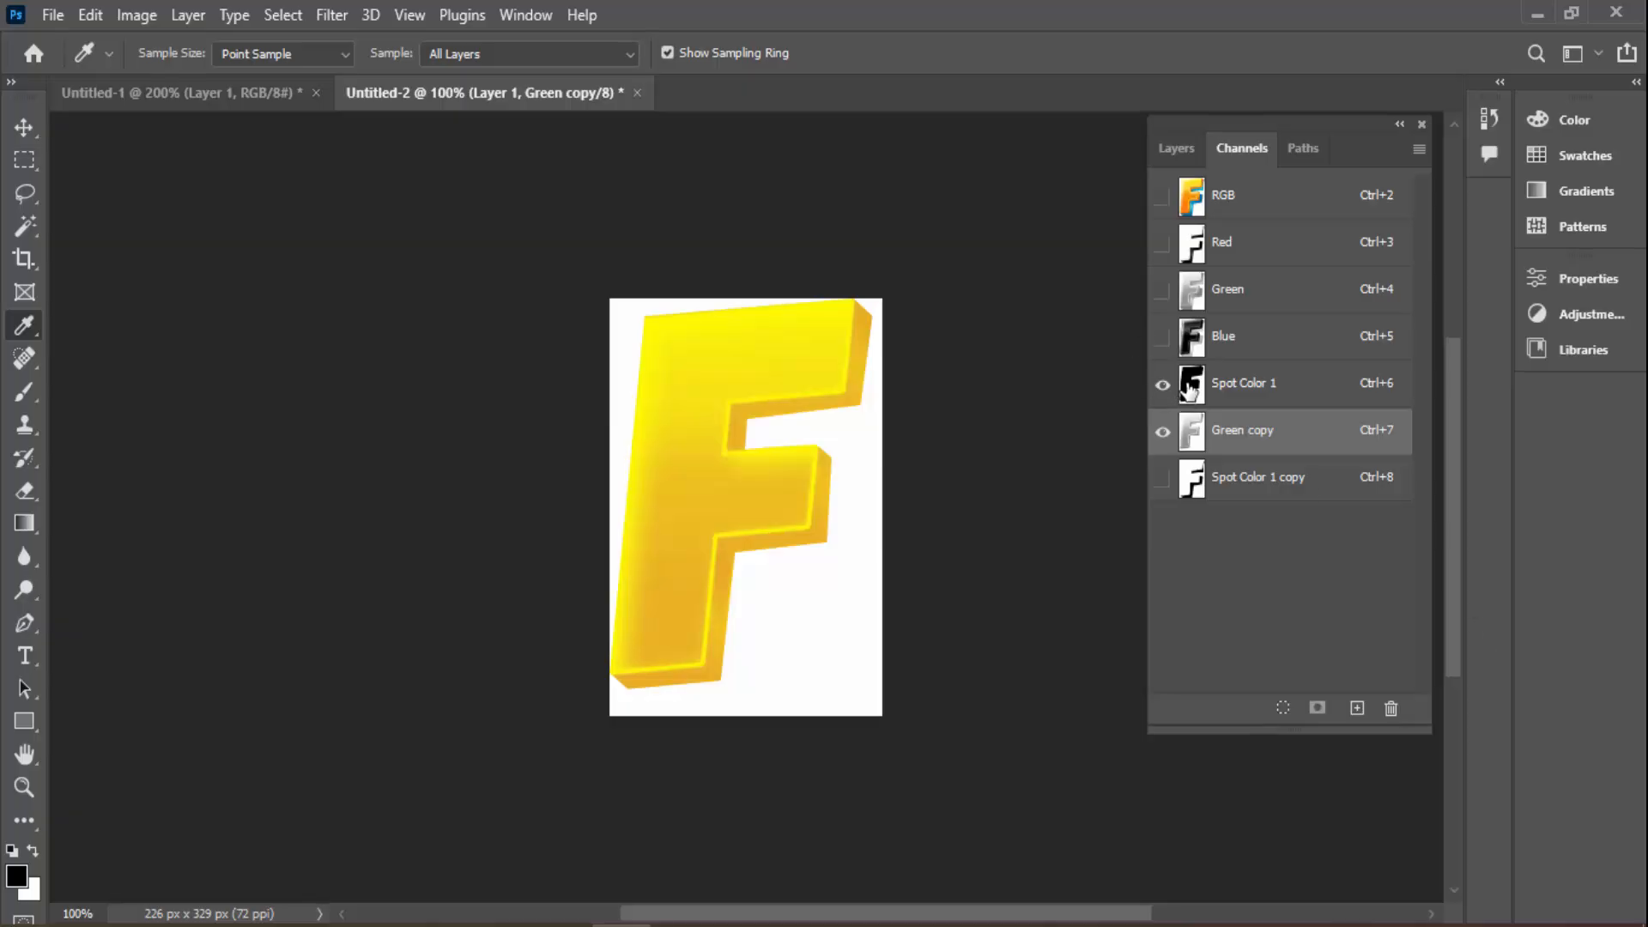
# Toggle the Green copy channel off and on to compare its shading with the Spot Color 1 base
pyautogui.click(1163, 432)
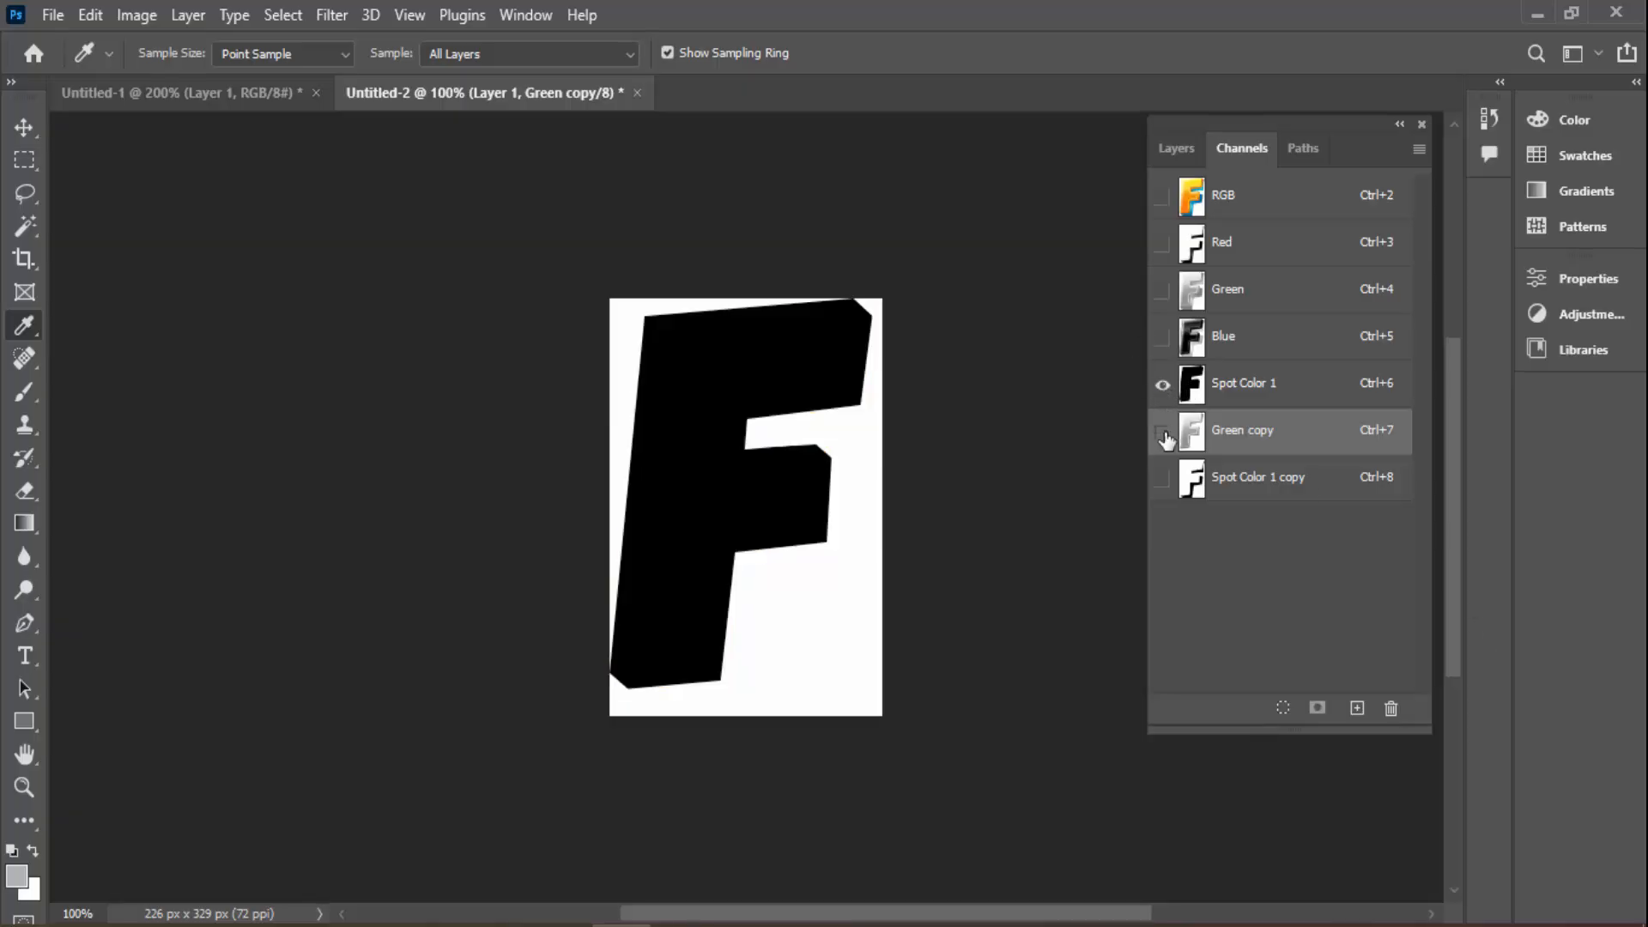
pyautogui.click(1163, 431)
pyautogui.click(1163, 432)
pyautogui.click(1163, 431)
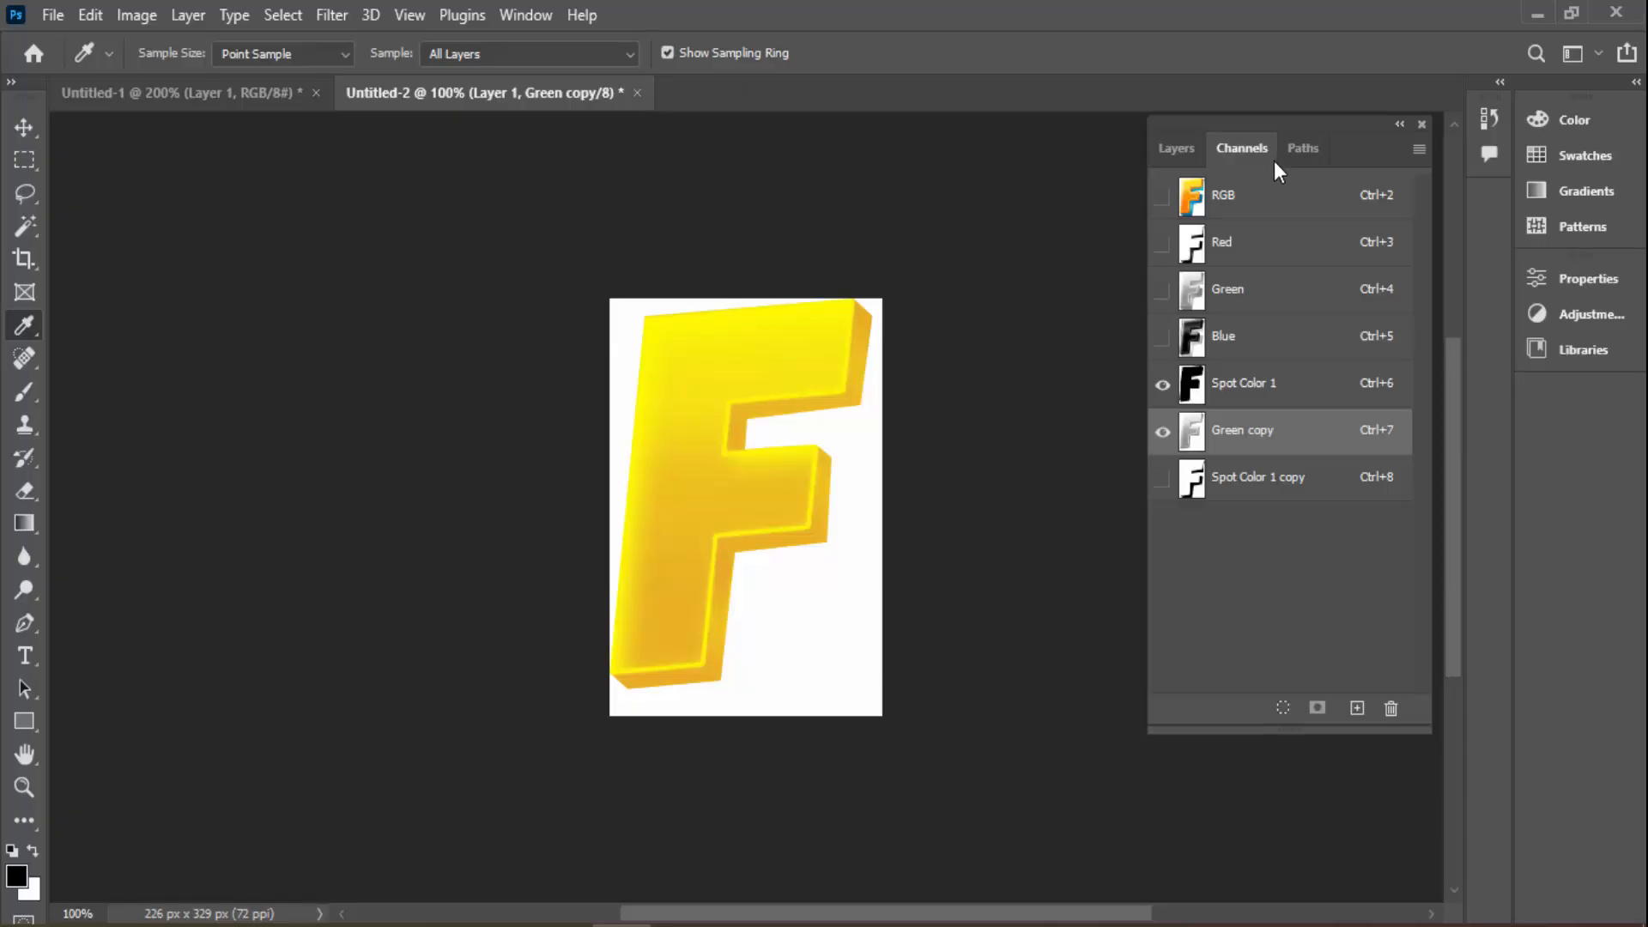
# Sample the yellow near the top of the F in the RGB composite and copy its hex code, fde20c
pyautogui.click(1268, 199)
pyautogui.click(795, 333)
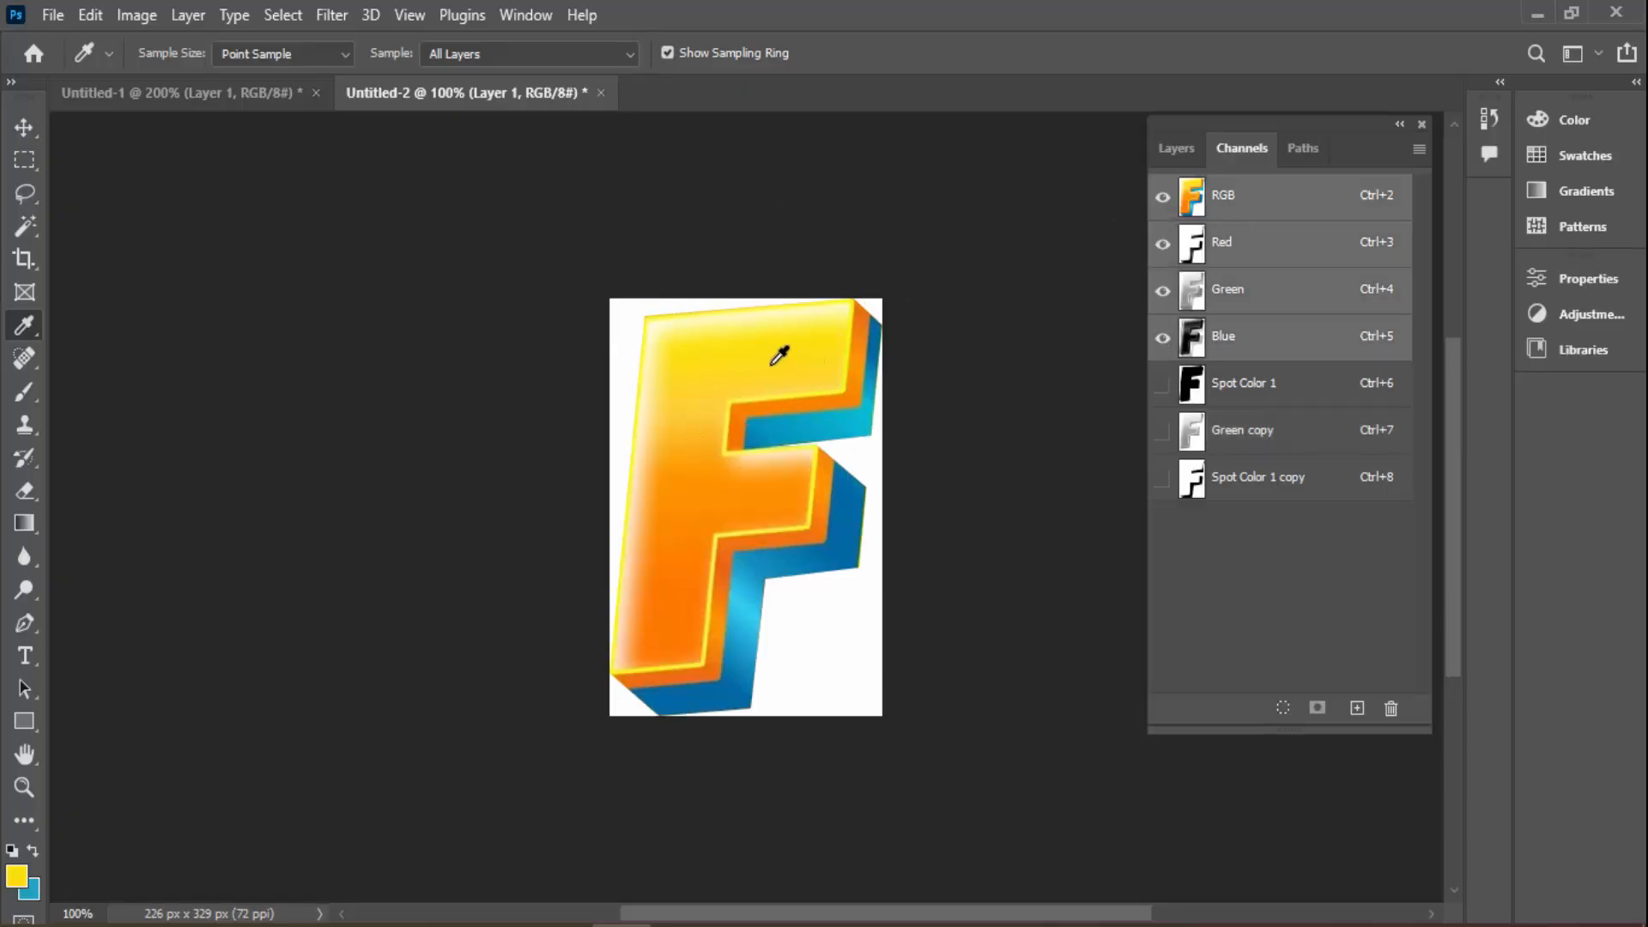
pyautogui.click(14, 880)
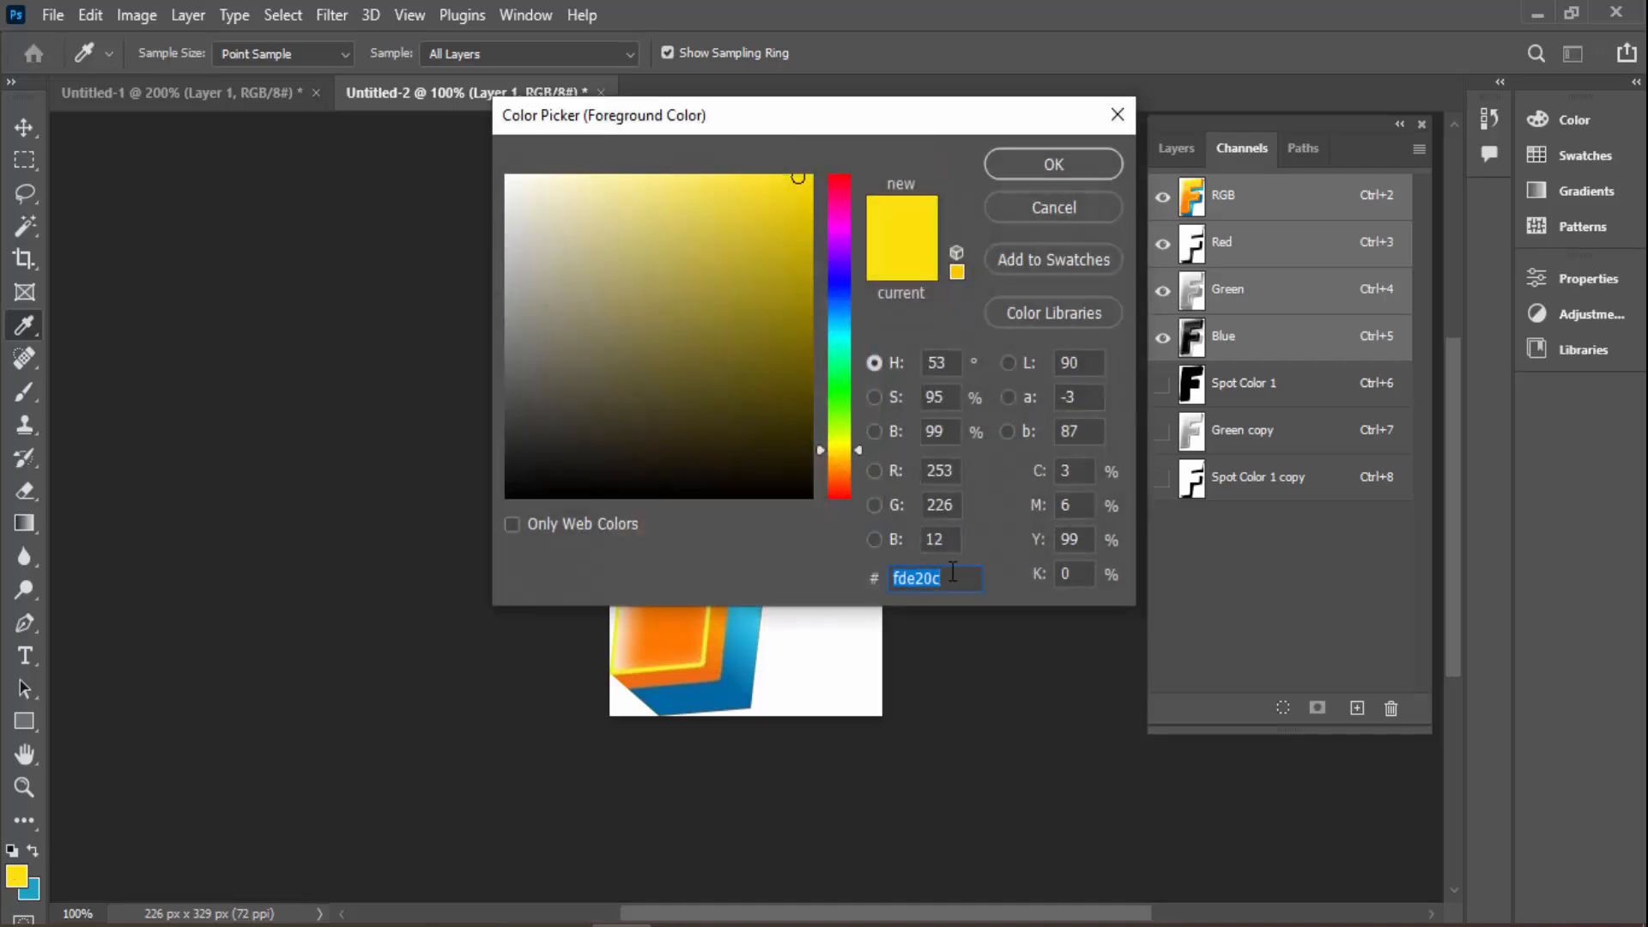
pyautogui.rightClick(952, 572)
pyautogui.click(1031, 651)
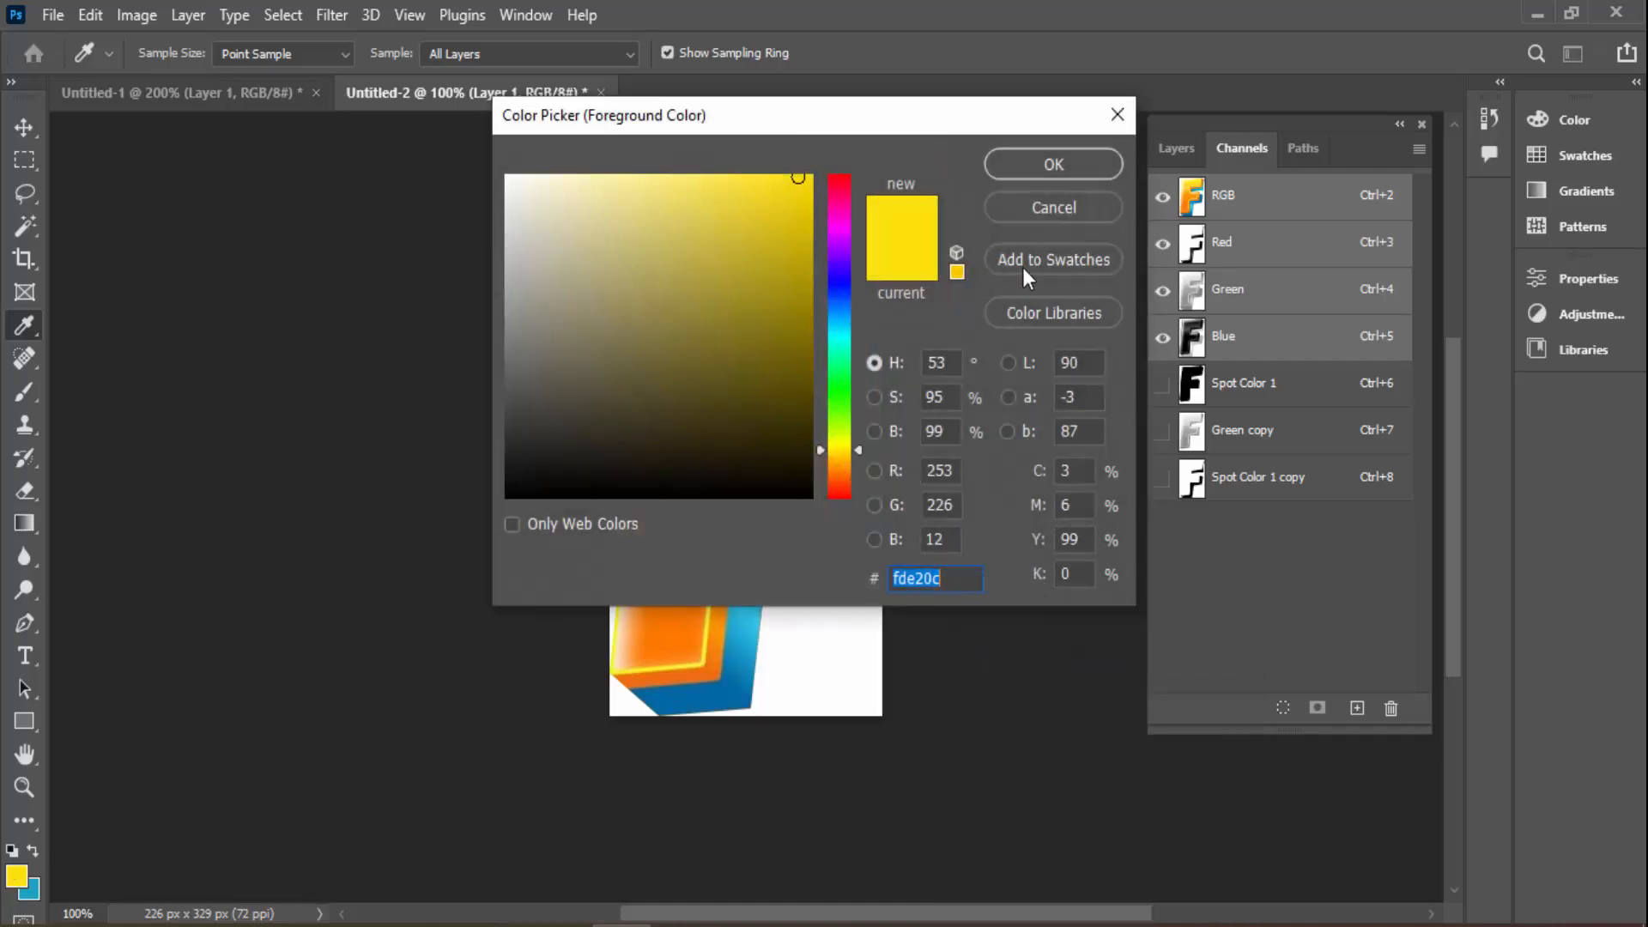
pyautogui.click(1033, 209)
# Replace the Spot Color 1 channel's ink colour with the copied yellow, fde20c
pyautogui.doubleClick(1193, 383)
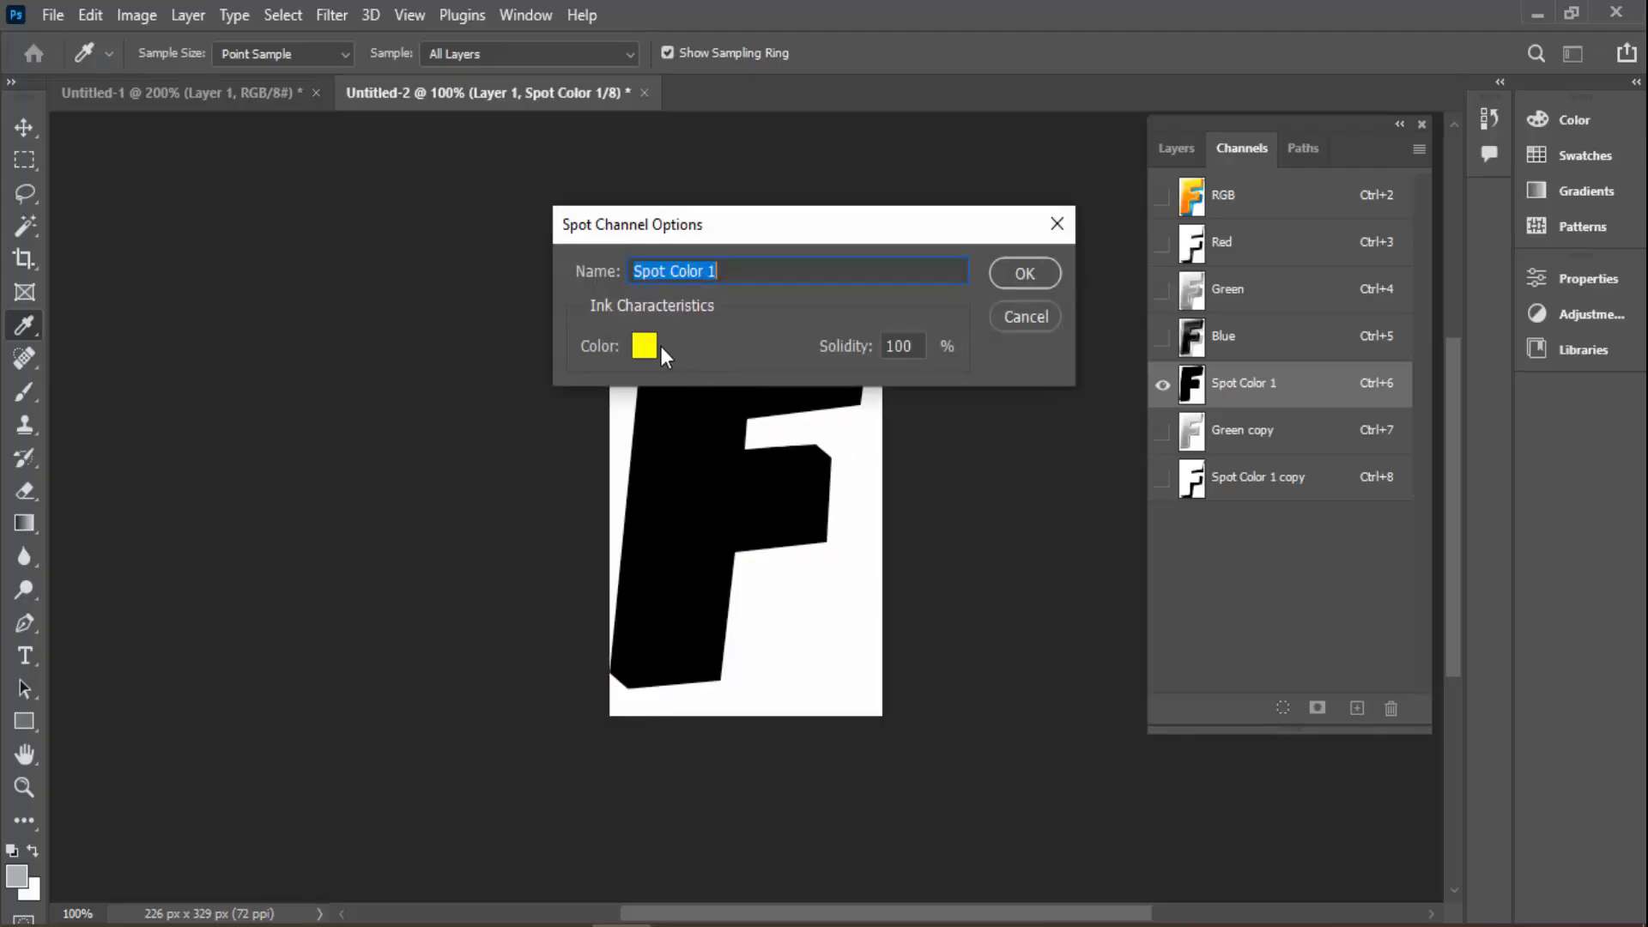
pyautogui.click(644, 348)
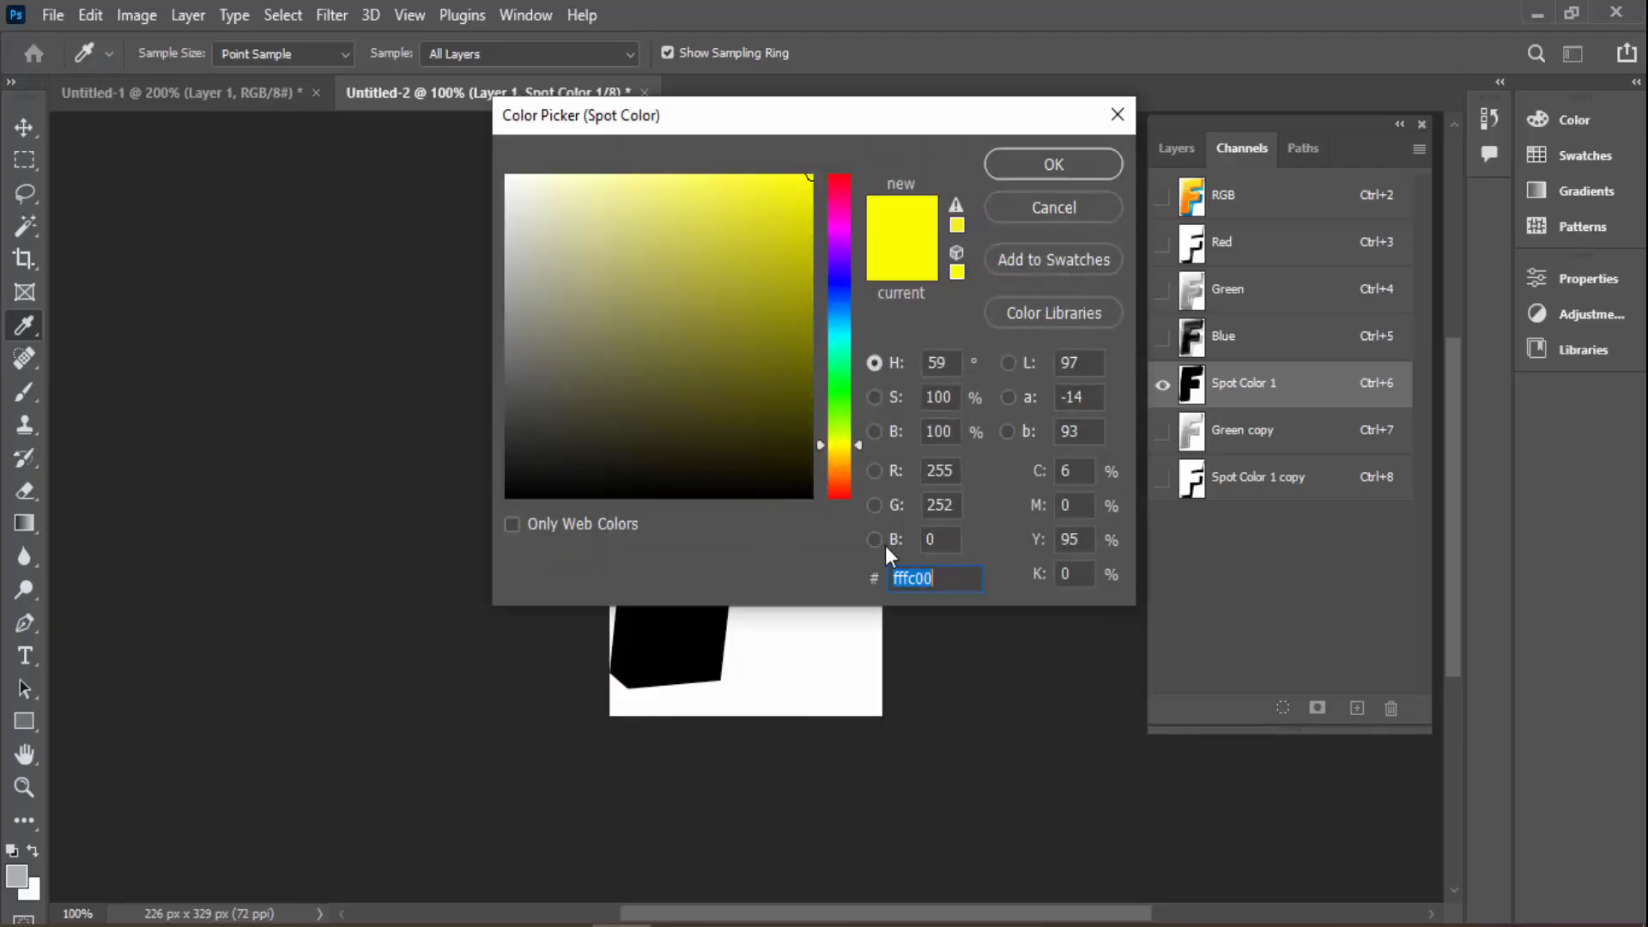
pyautogui.rightClick(933, 577)
pyautogui.click(1059, 343)
pyautogui.press('Return')
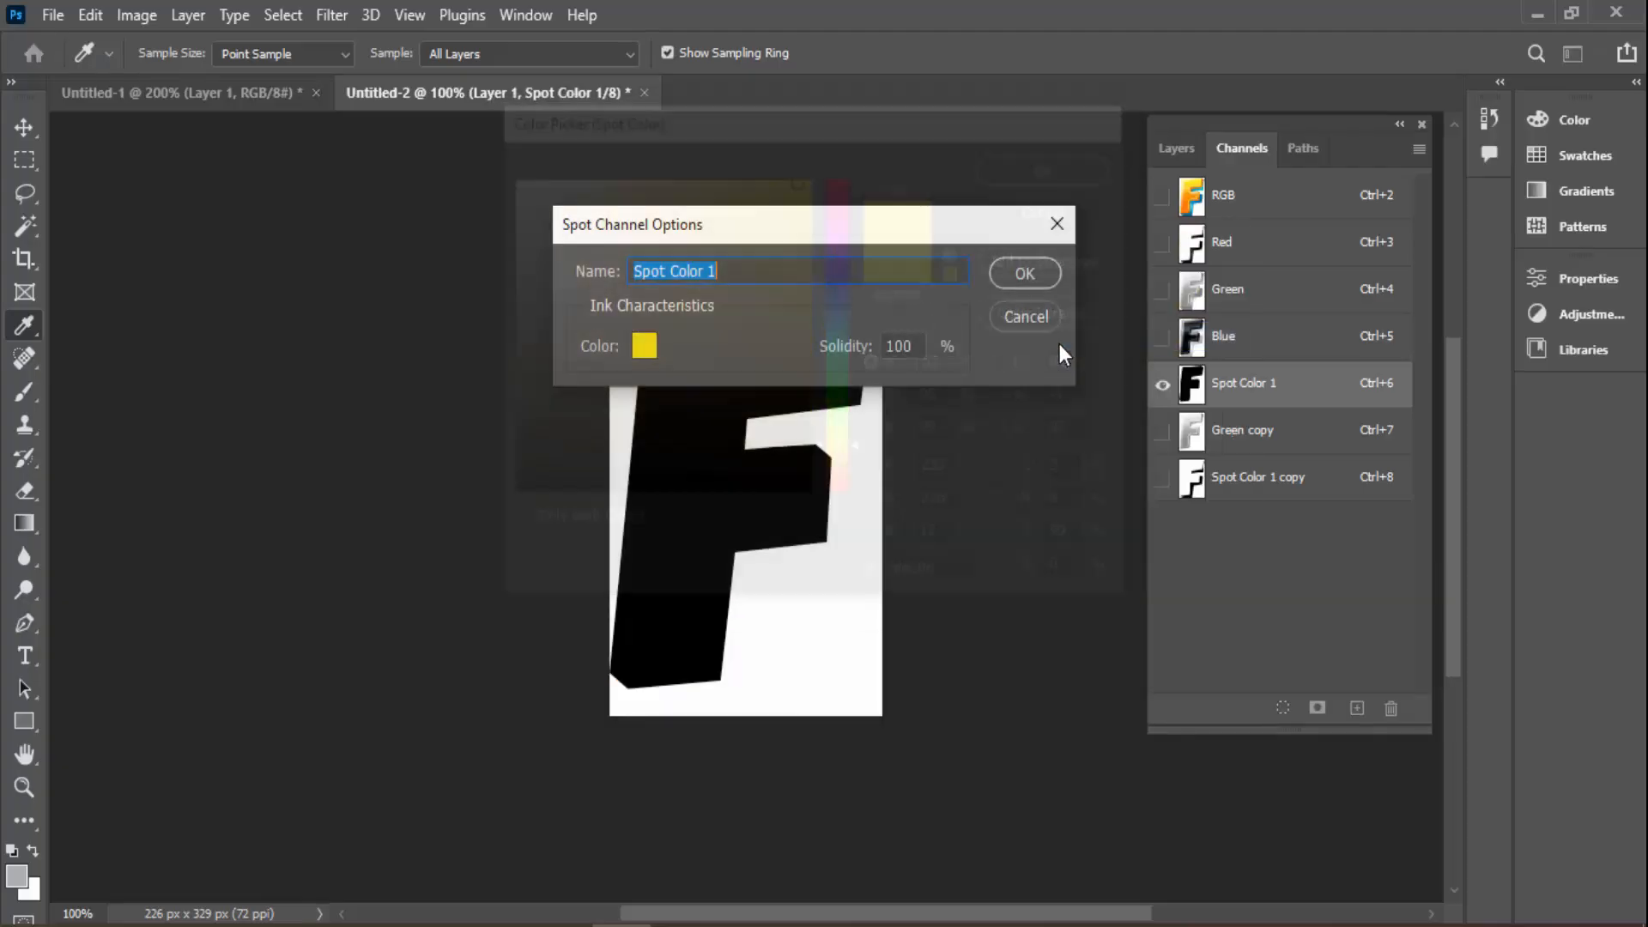
pyautogui.press('Return')
# Check Green copy over the new yellow, review its ink options, and compare the result with the RGB composite
pyautogui.click(1163, 433)
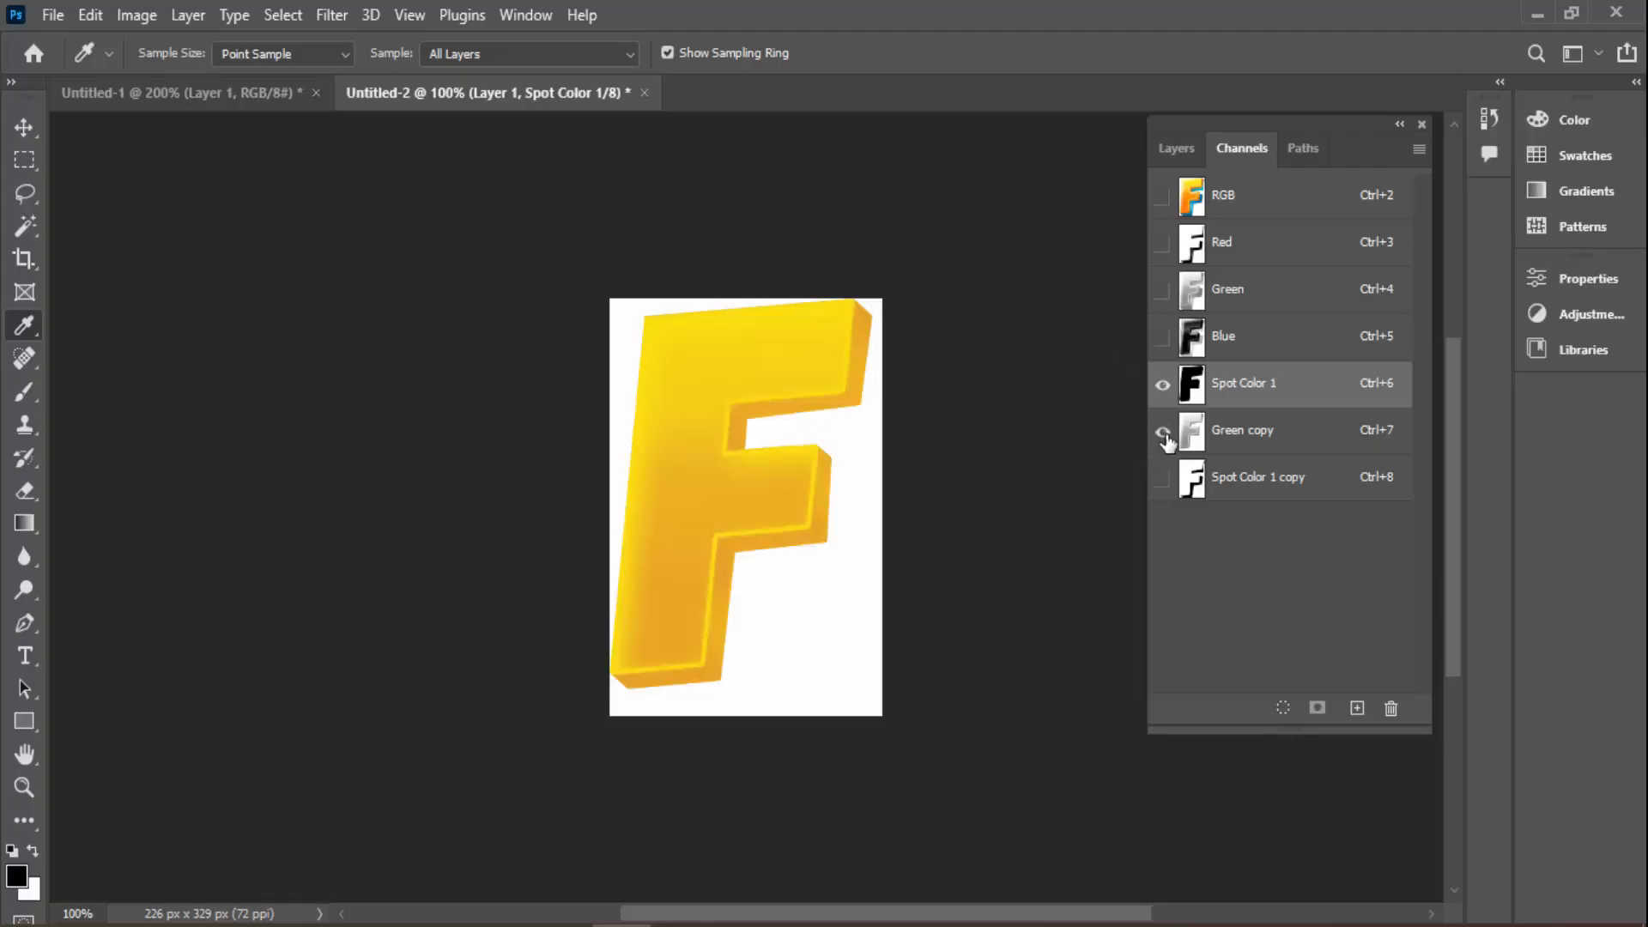
pyautogui.click(1163, 433)
pyautogui.click(1163, 434)
pyautogui.click(1195, 430)
pyautogui.doubleClick(1196, 431)
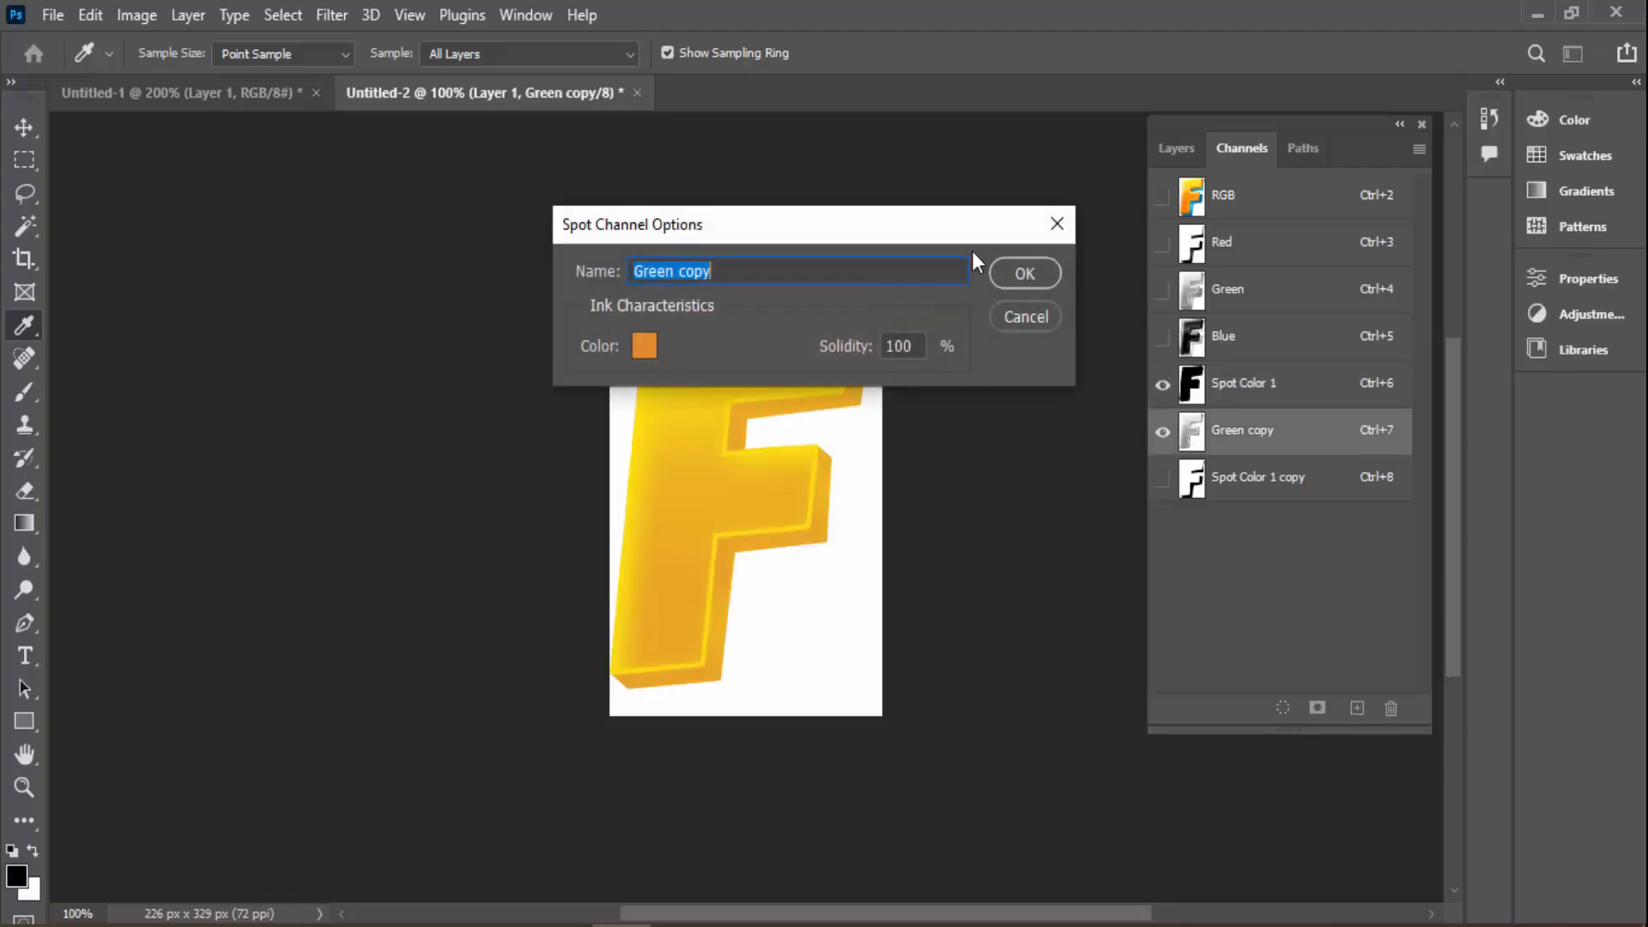
pyautogui.click(1019, 316)
pyautogui.click(1282, 201)
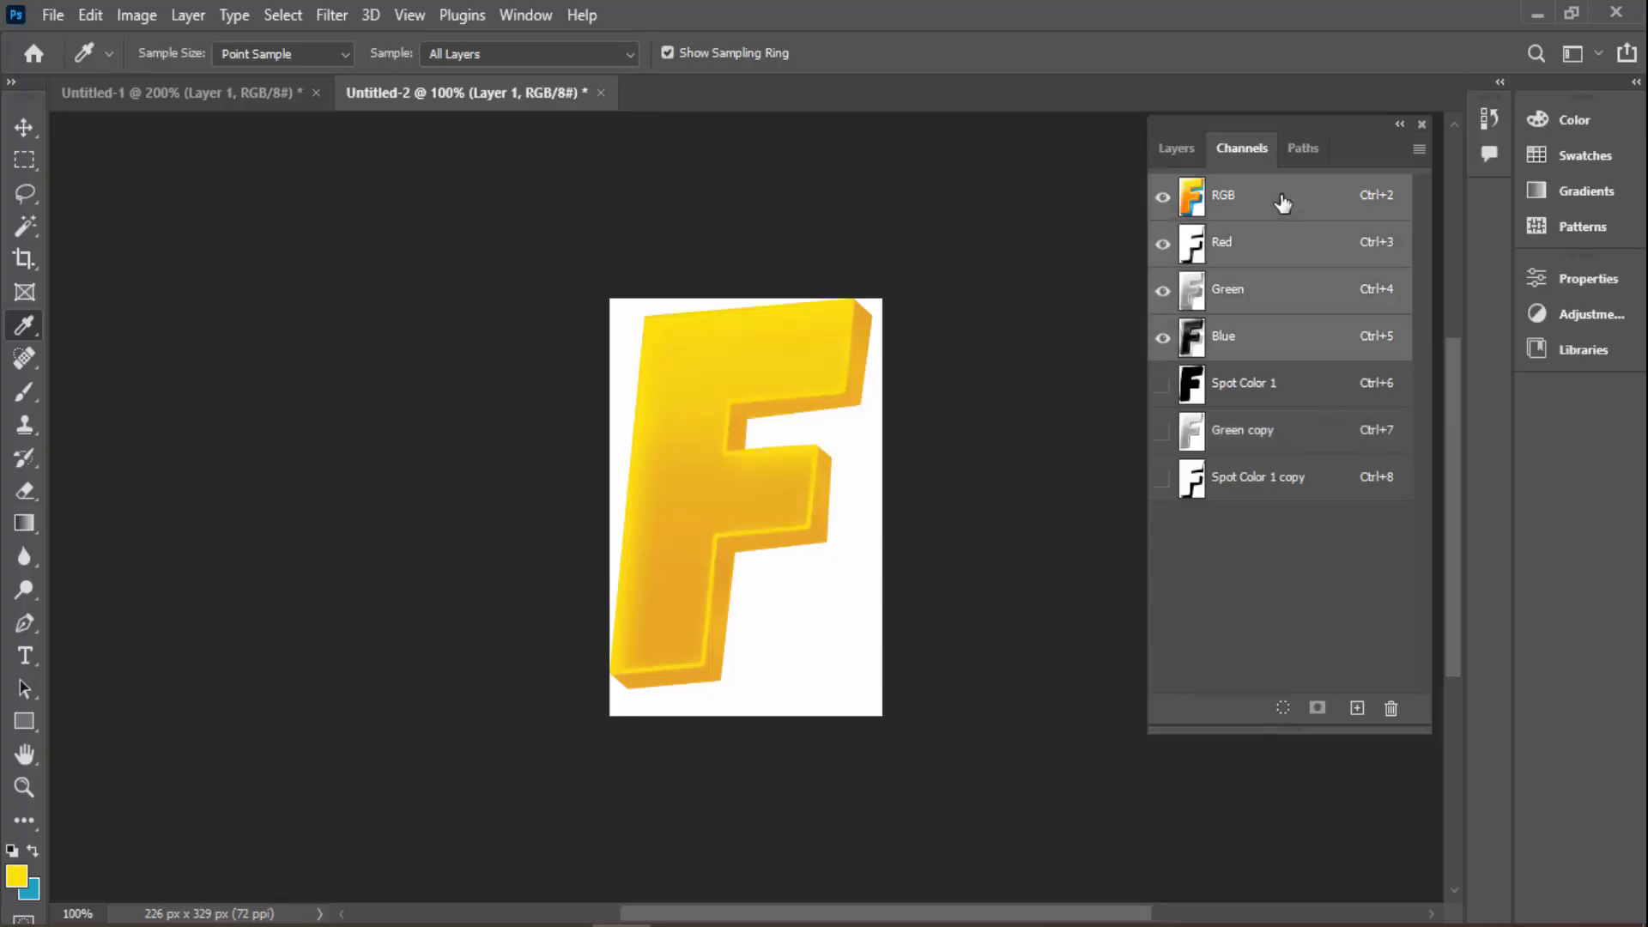
# Increase the Green copy channel's contrast with Levels, setting the white input level to 232 and darkening the midtones
pyautogui.click(1266, 438)
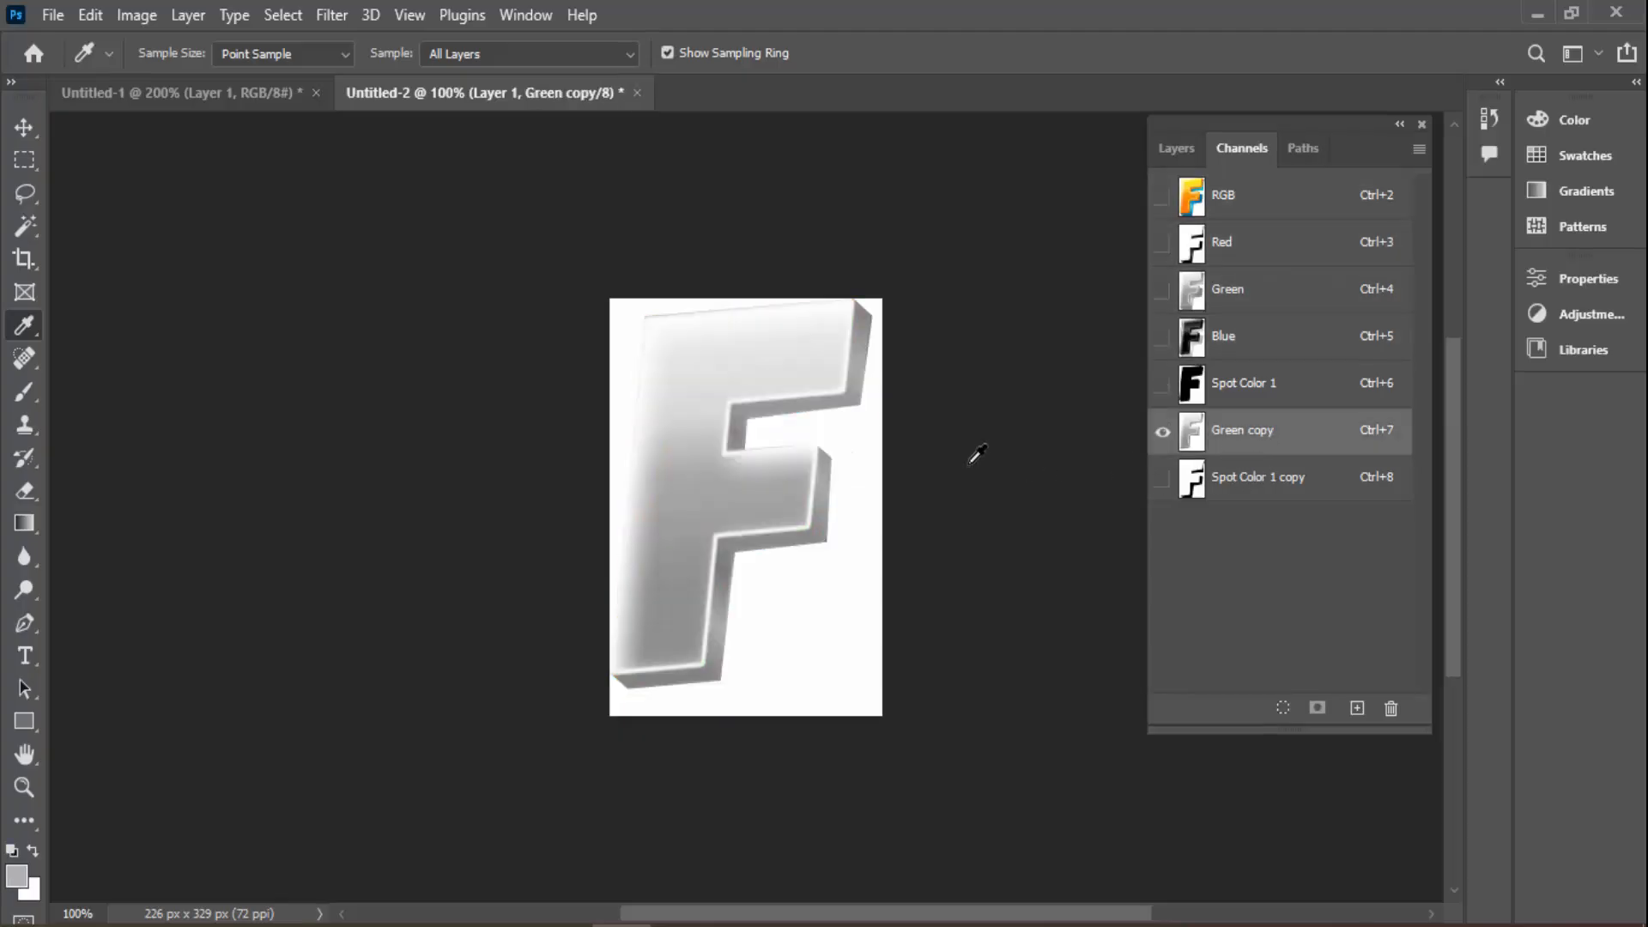
pyautogui.hotkey('ctrl', 'l')
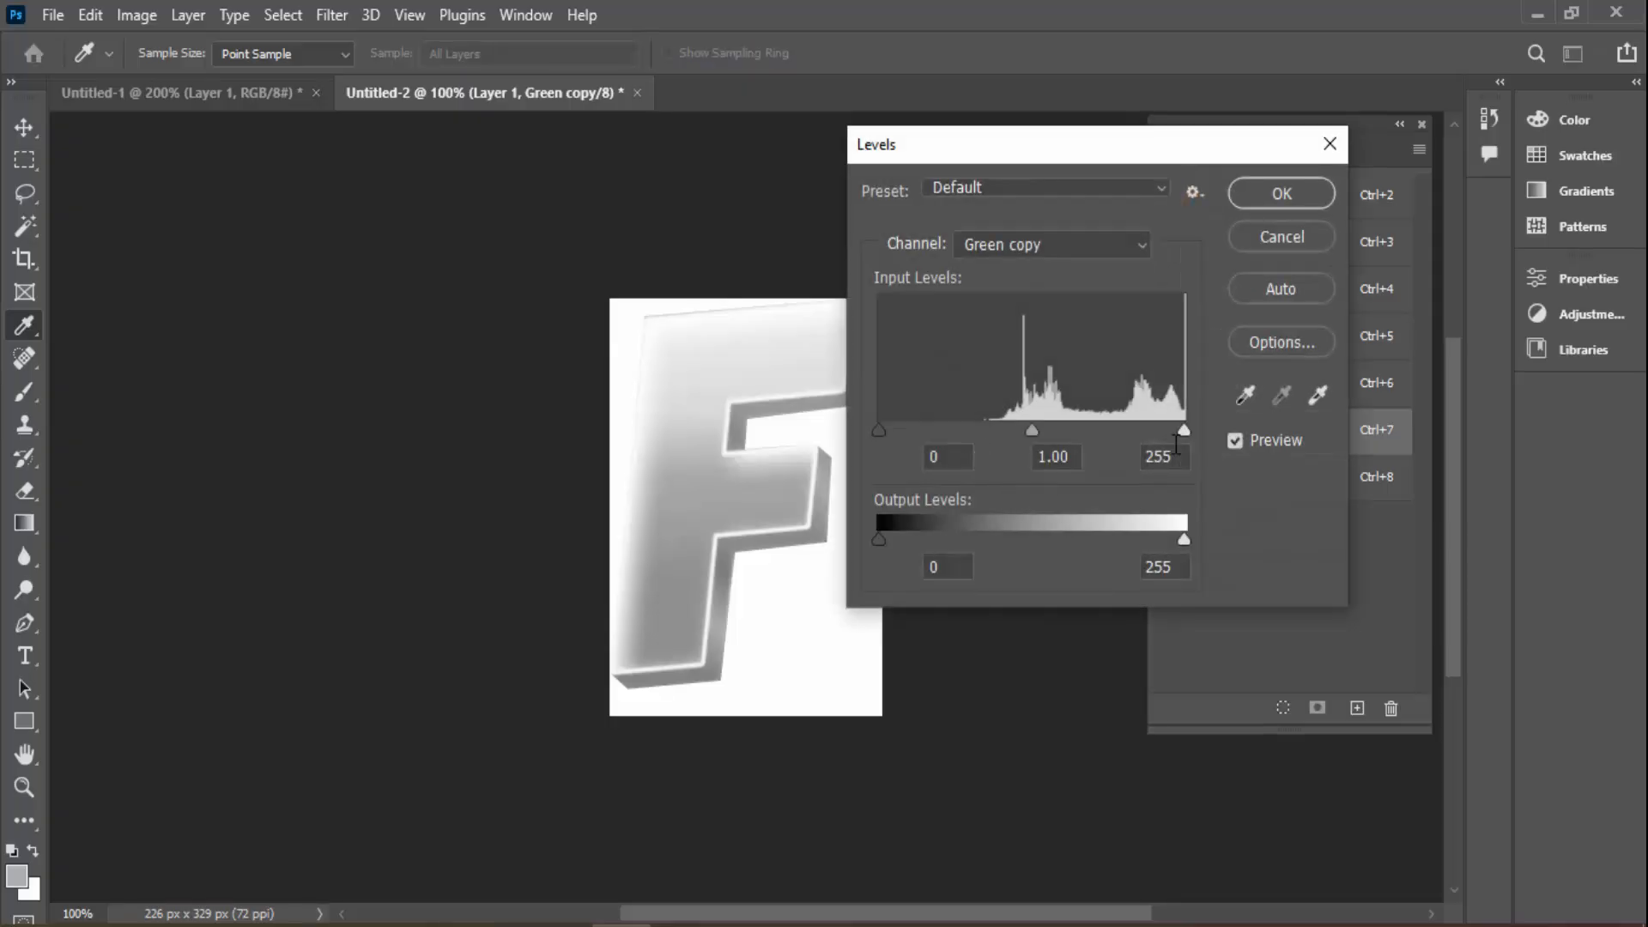
pyautogui.moveTo(1186, 429); pyautogui.dragTo(1157, 429)
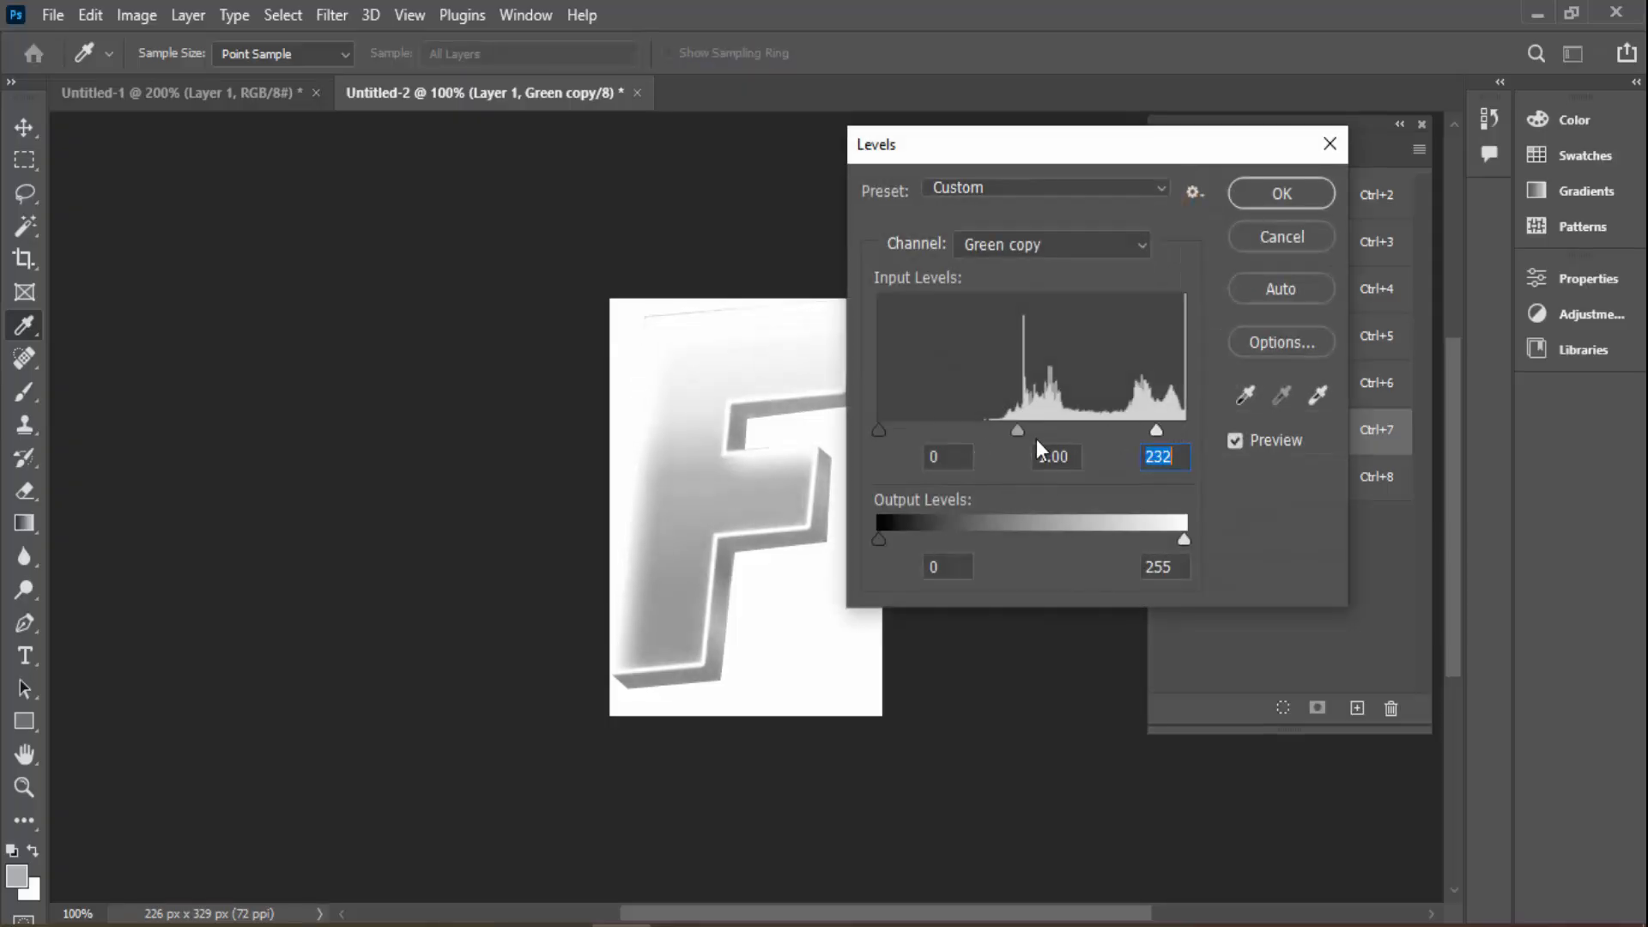
pyautogui.moveTo(1017, 429); pyautogui.dragTo(1077, 425)
pyautogui.press('Return')
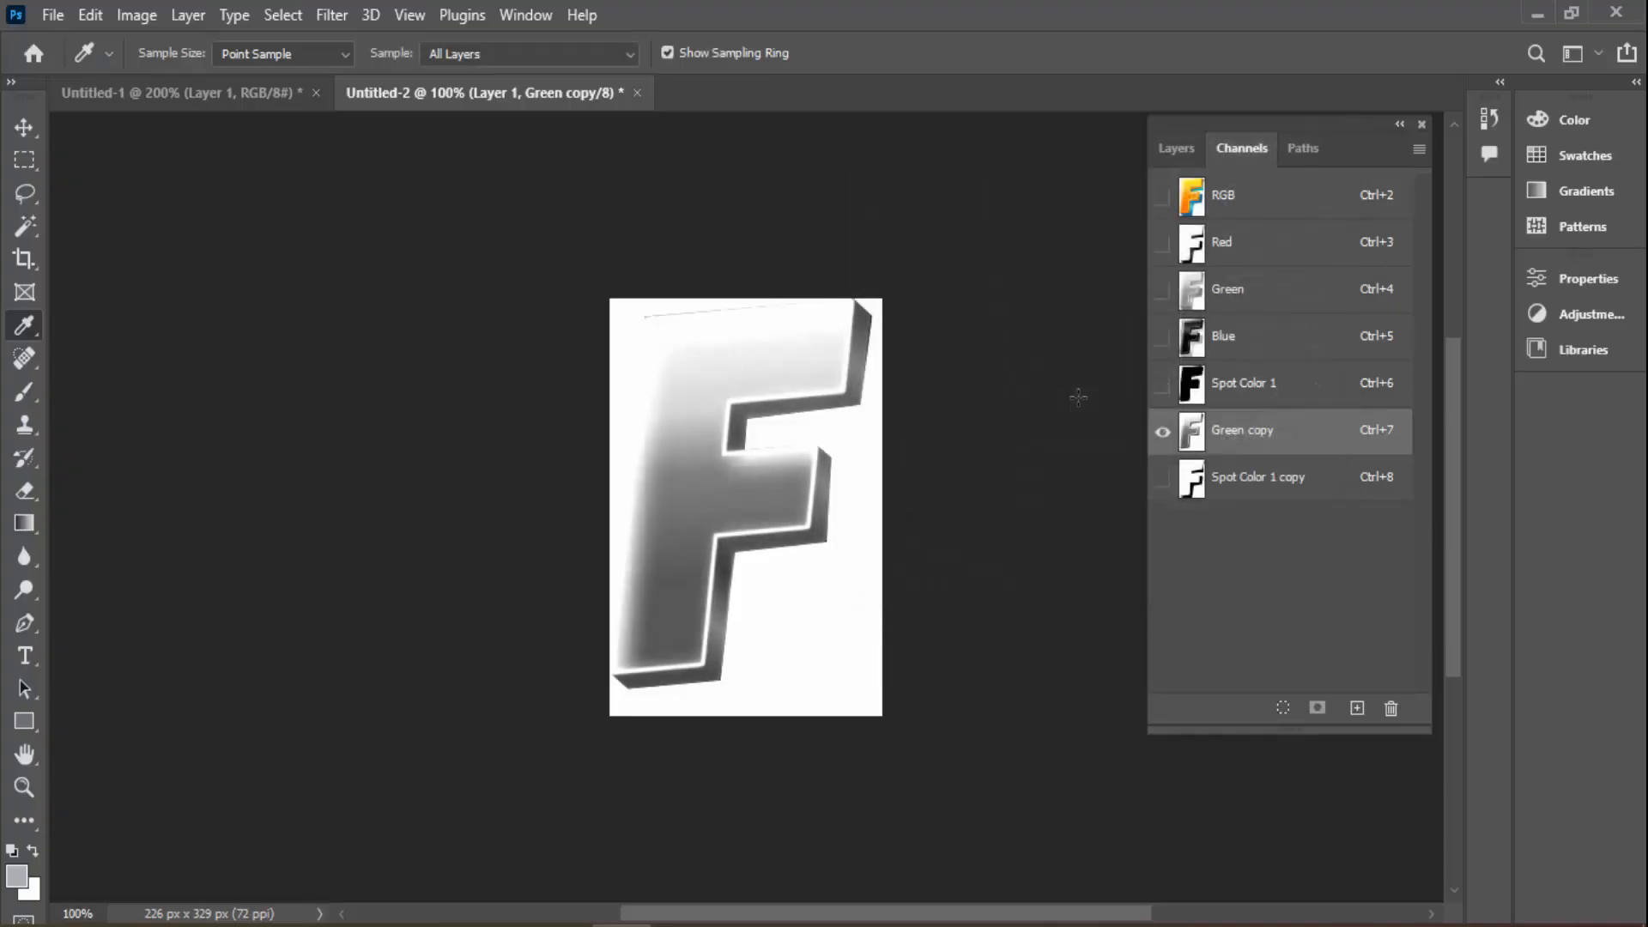
# Show Spot Color 1 with Green copy, toggle the orange shading, and compare it with the RGB composite
pyautogui.click(1161, 384)
pyautogui.click(1163, 431)
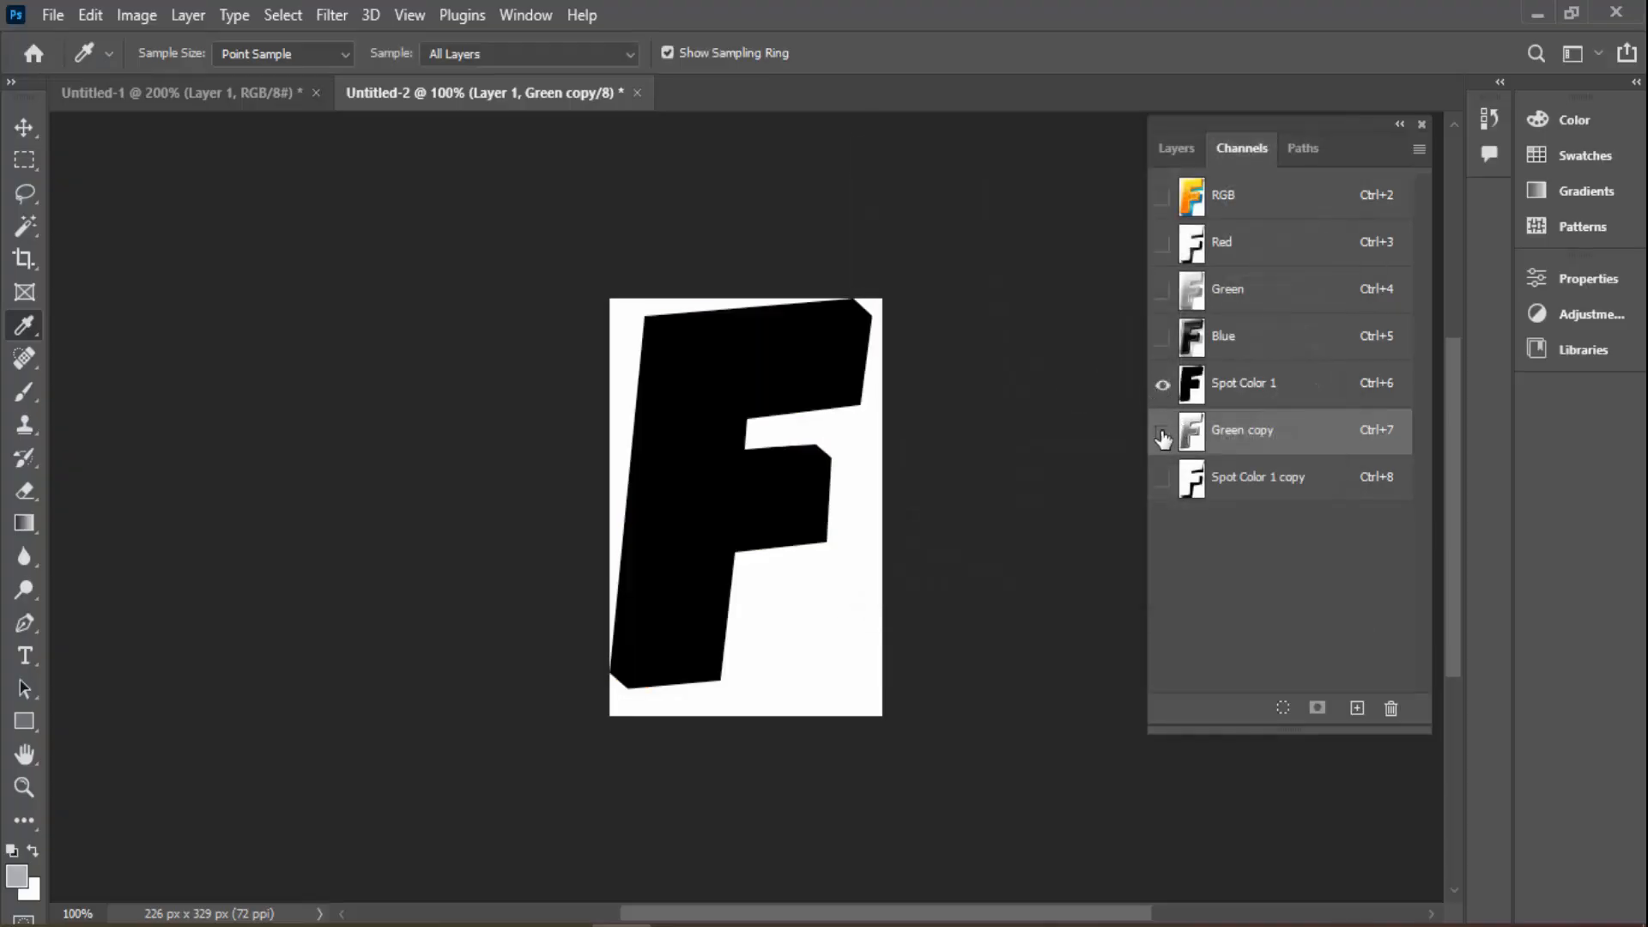
pyautogui.click(1163, 432)
pyautogui.click(1260, 192)
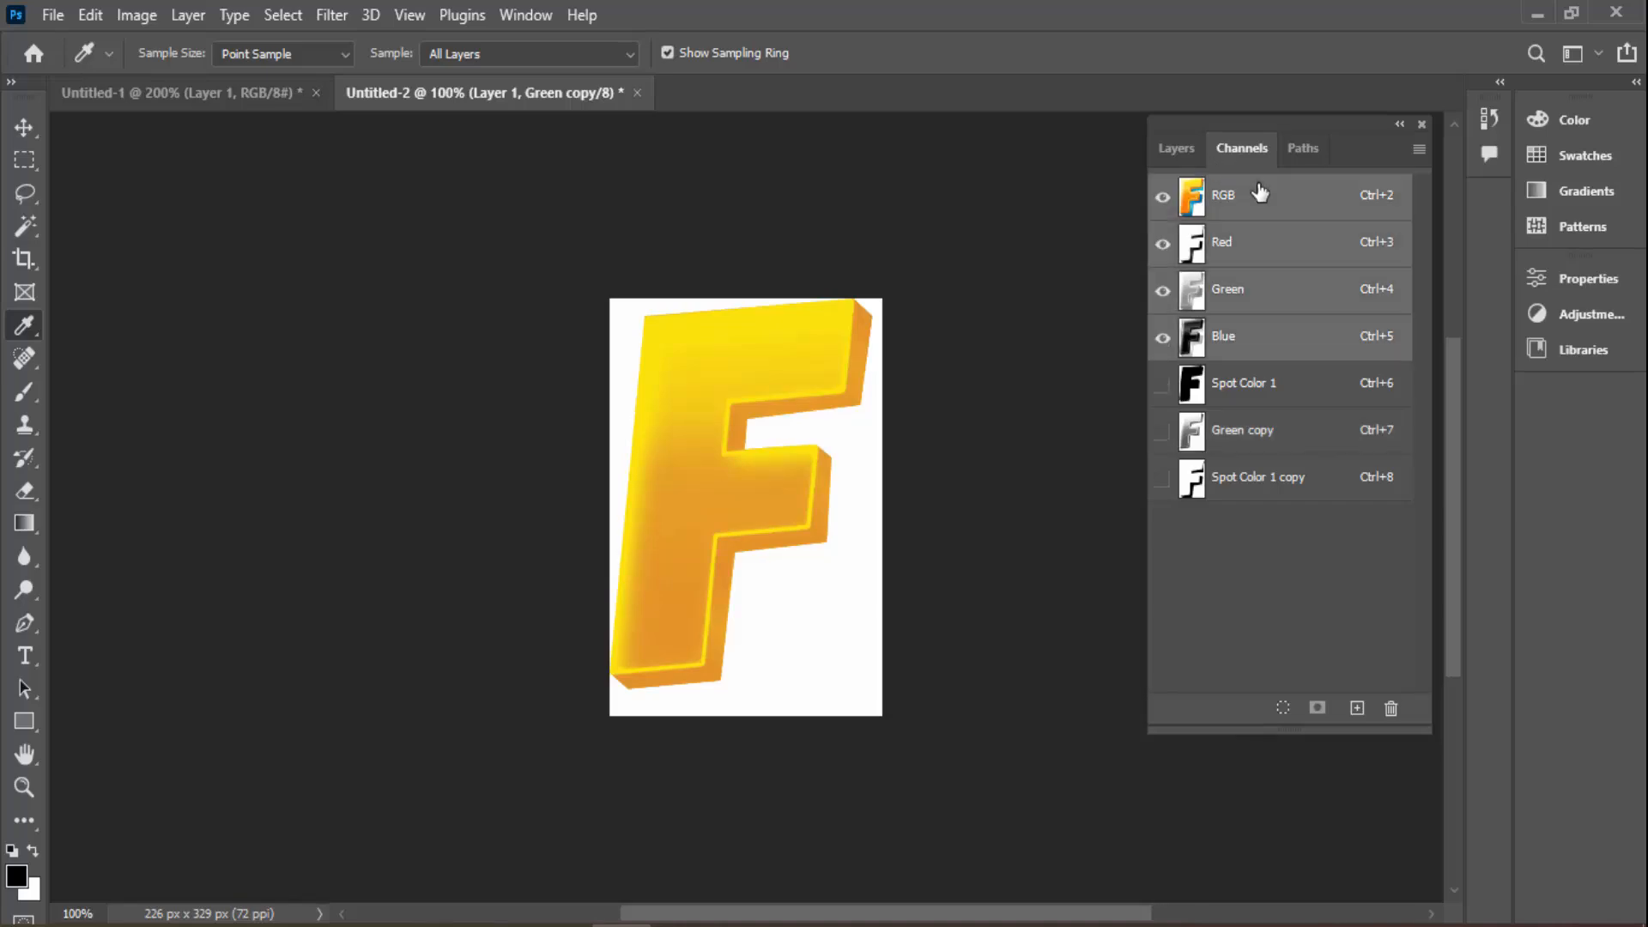
# Show Spot Color 1 with Green copy and set the Green copy ink to the redder orange e25b2b
pyautogui.click(1254, 392)
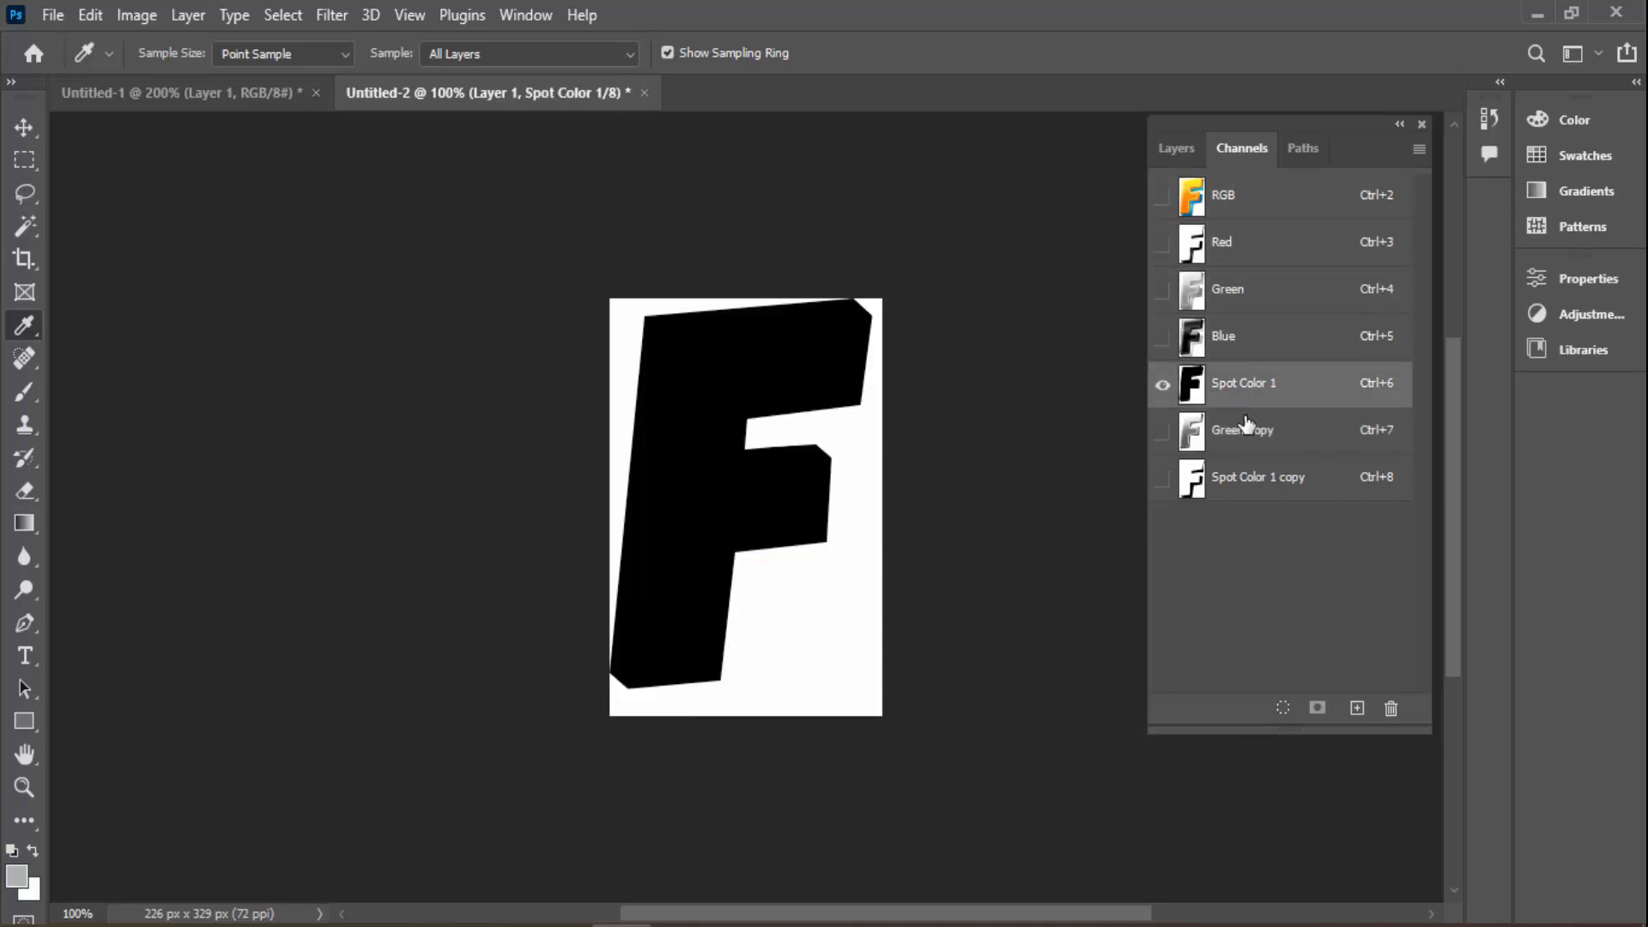
pyautogui.click(1163, 432)
pyautogui.doubleClick(1189, 432)
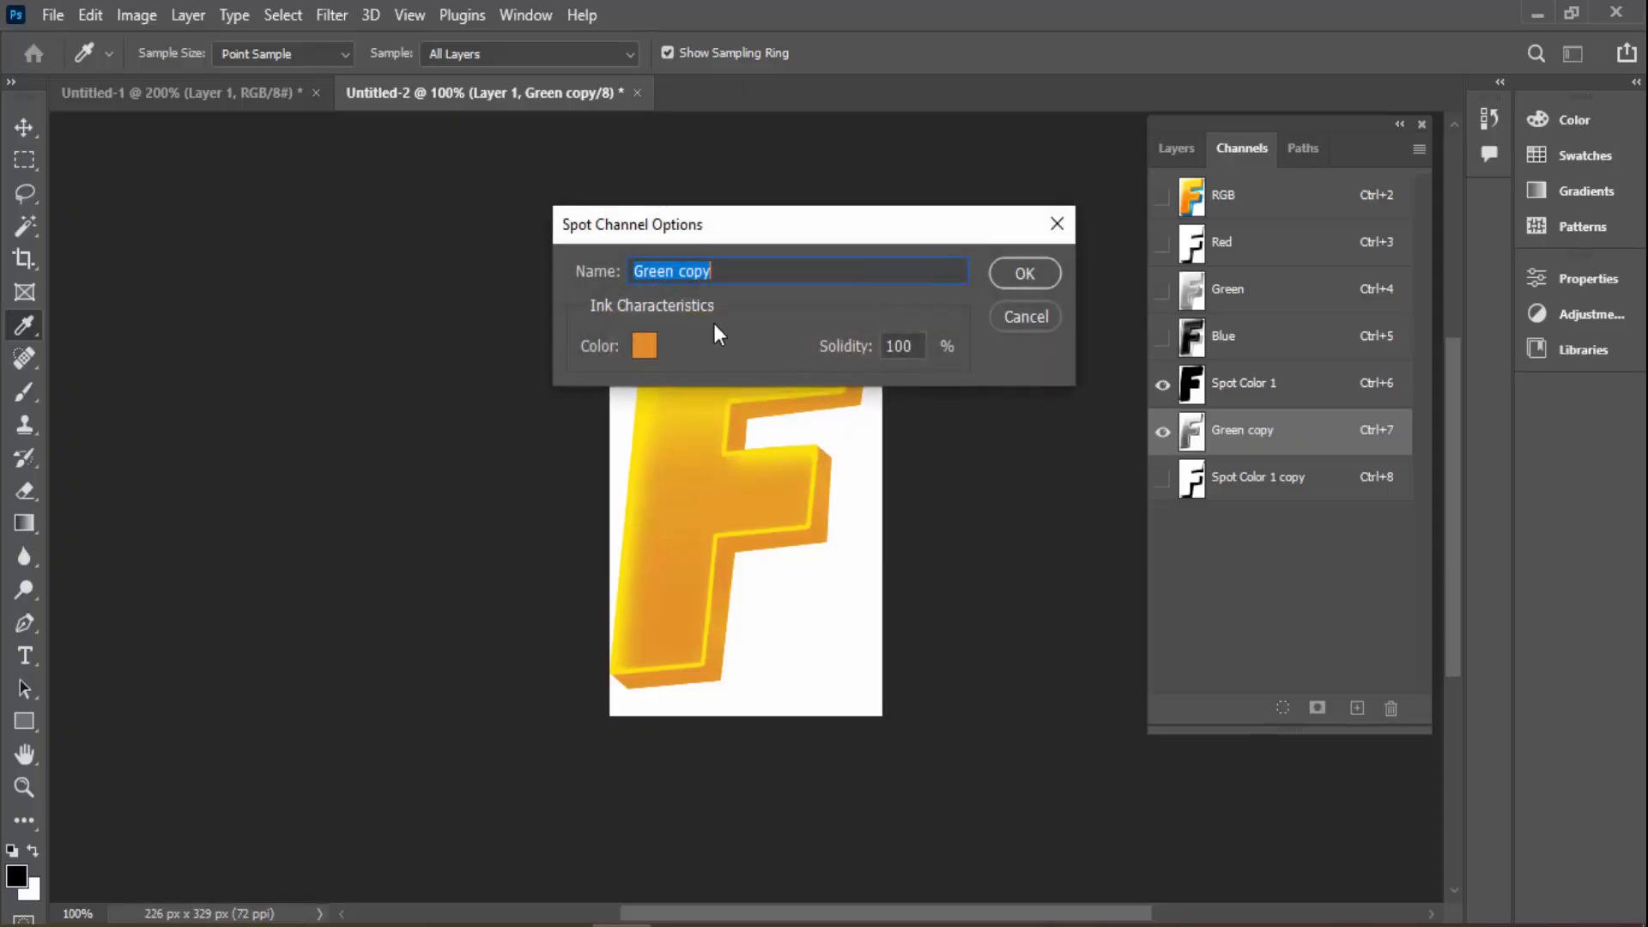
pyautogui.click(645, 344)
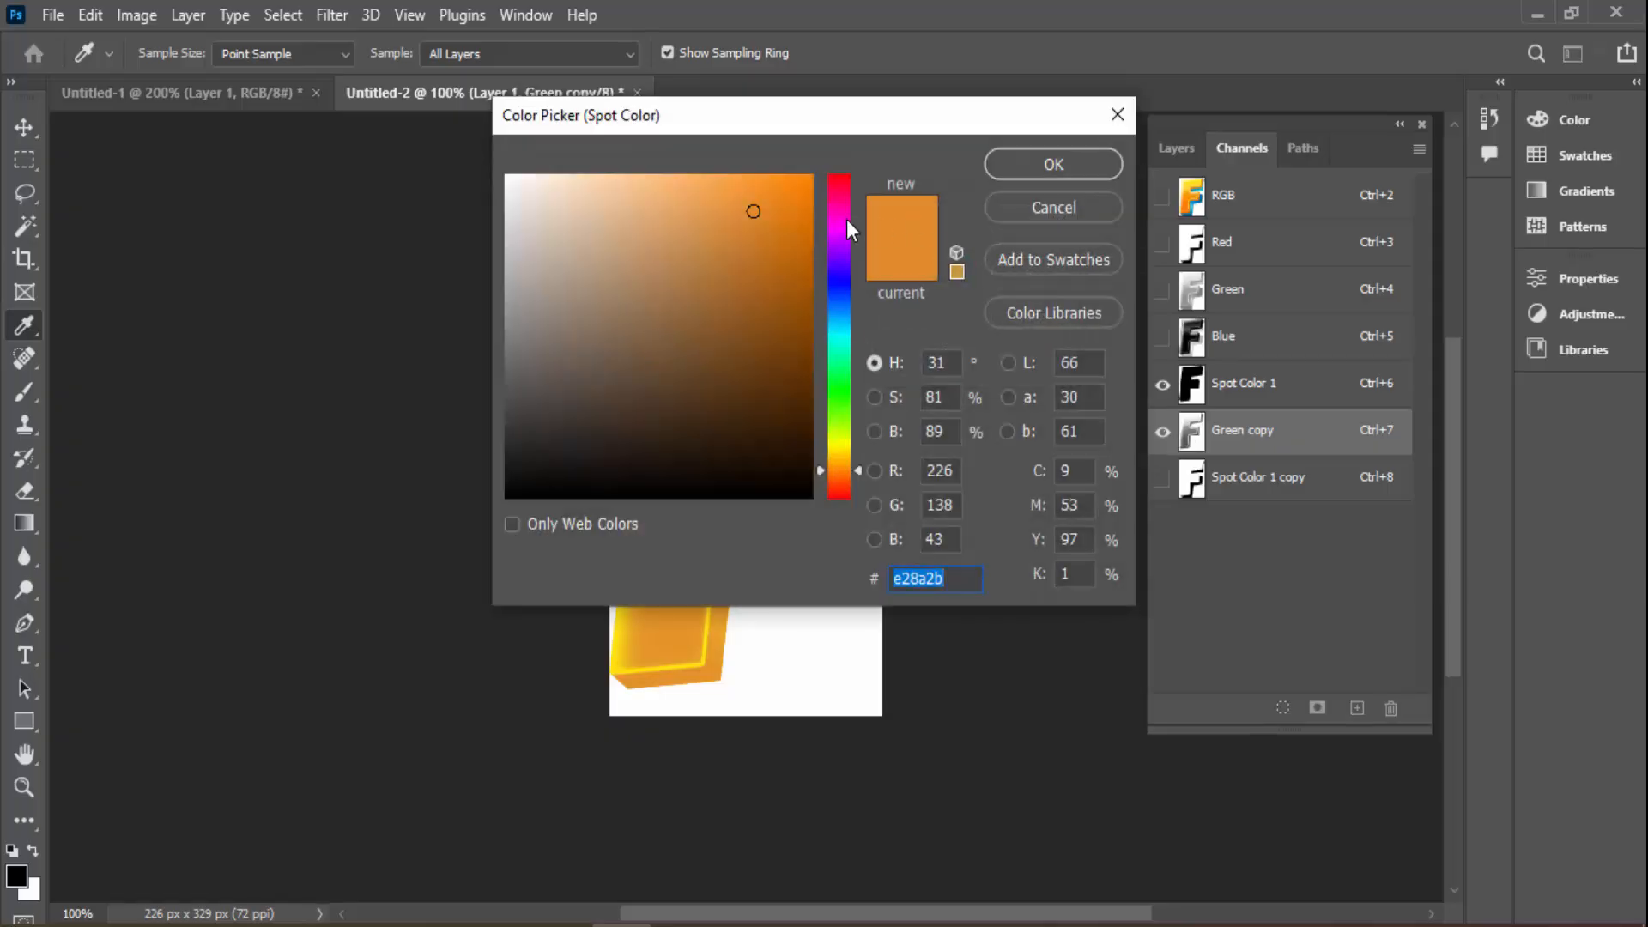
pyautogui.moveTo(839, 476); pyautogui.dragTo(841, 484)
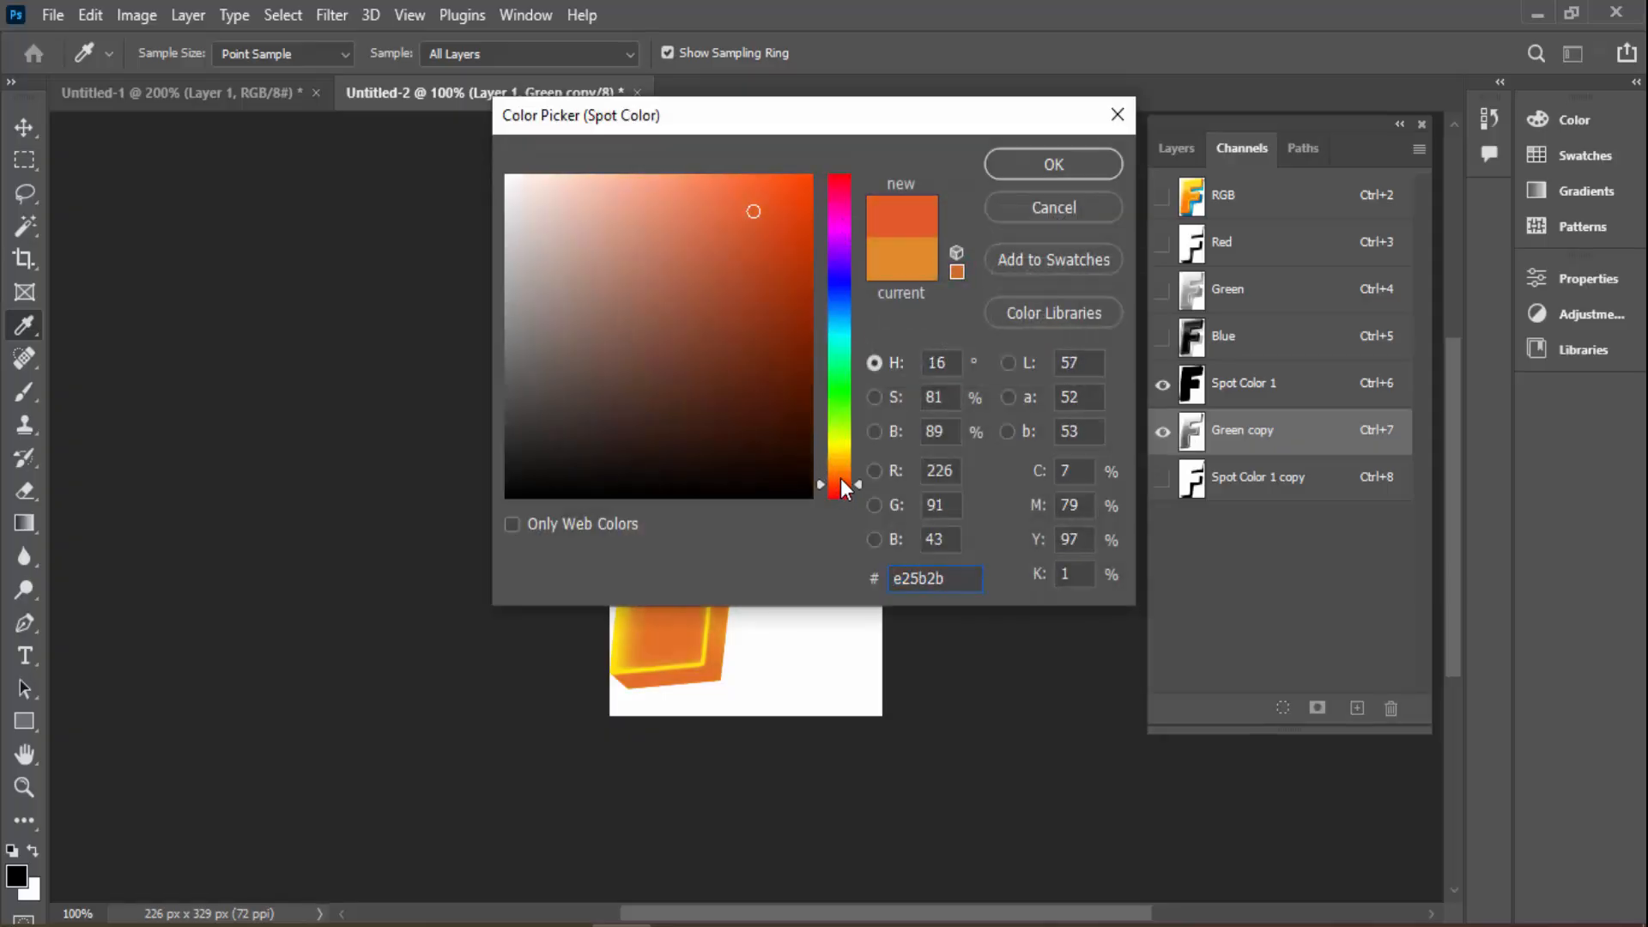
pyautogui.press('Return')
pyautogui.press('Return')
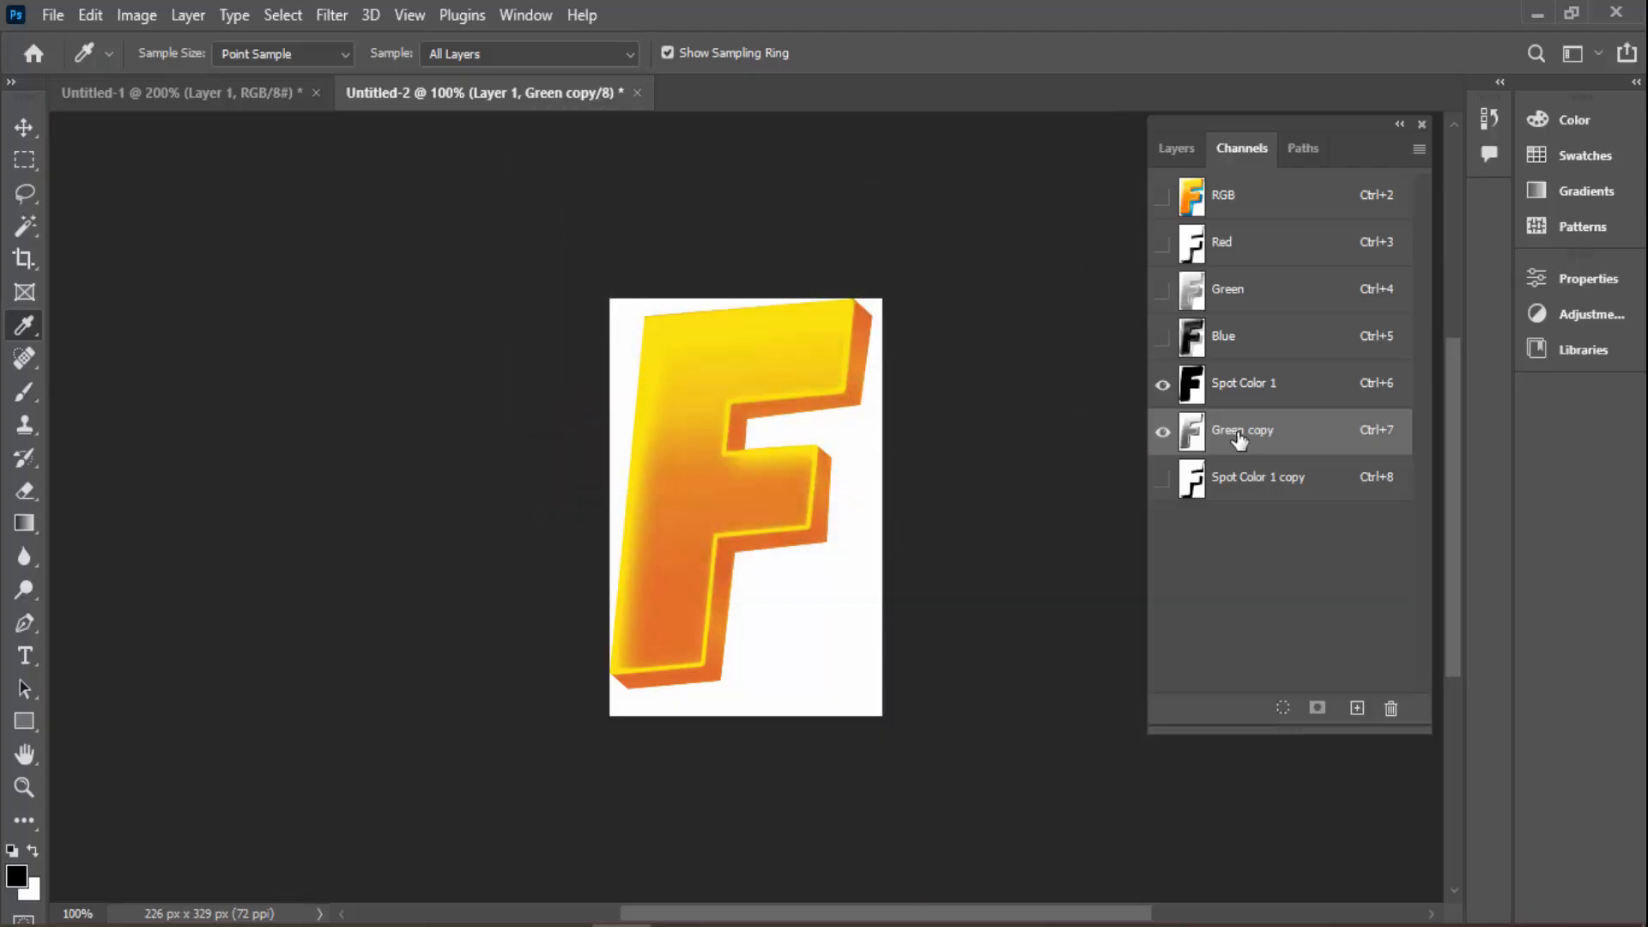
# Review the three spot channels and the Green channel against the RGB composite to examine the blue extrusion's shading
pyautogui.click(1262, 391)
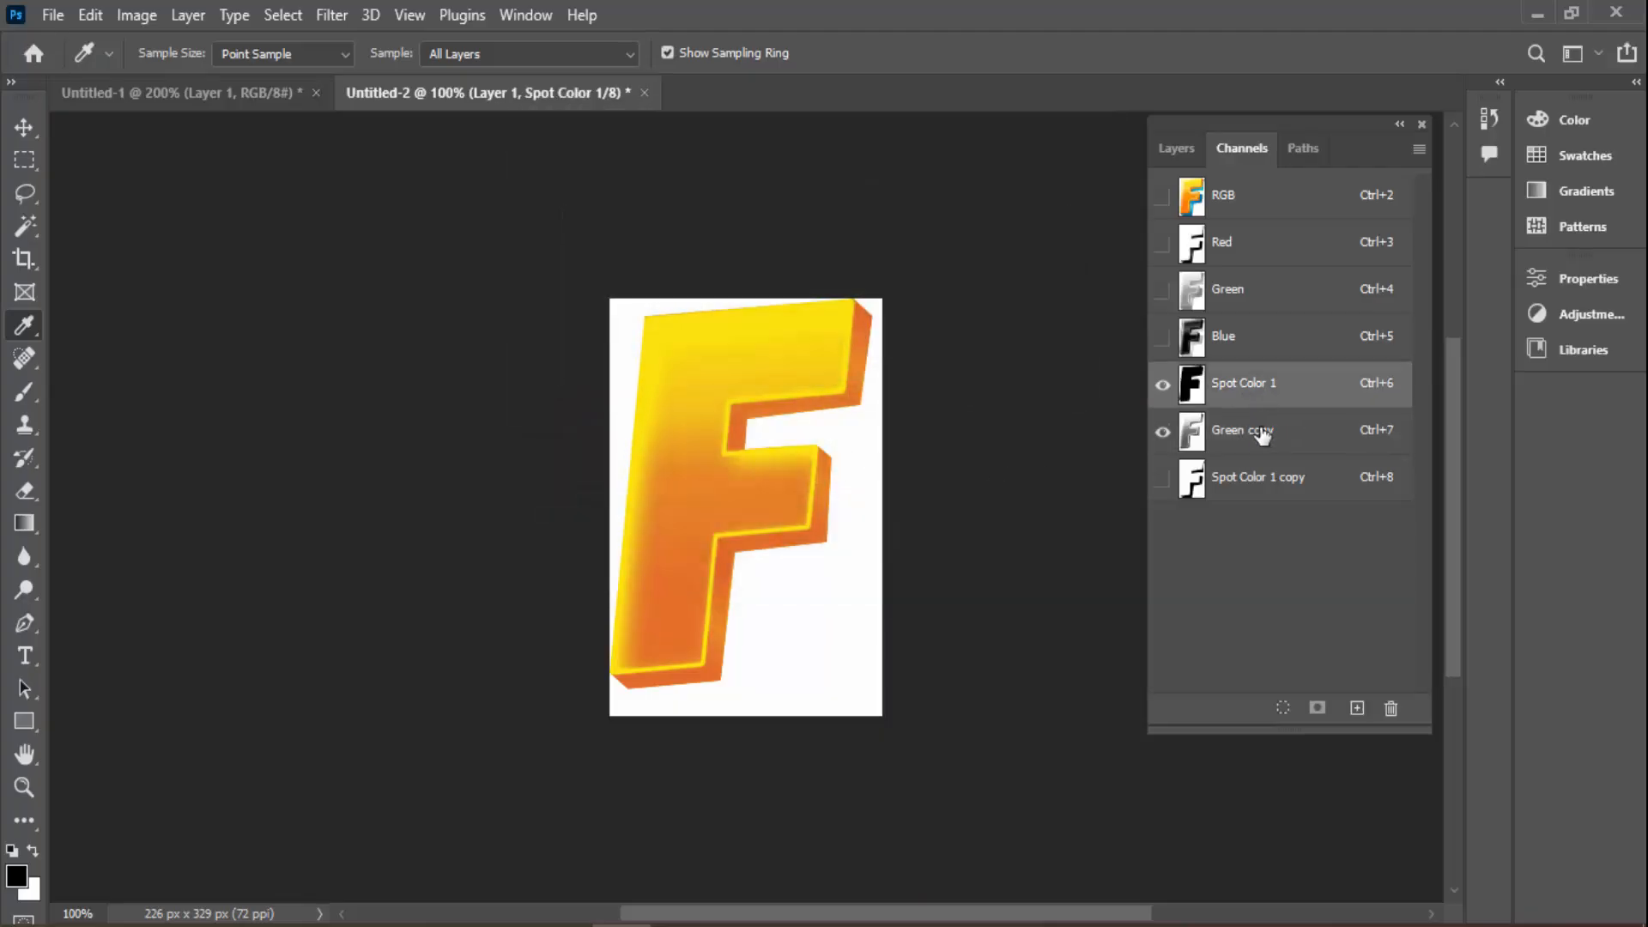
pyautogui.click(1261, 436)
pyautogui.click(1249, 385)
pyautogui.click(1253, 433)
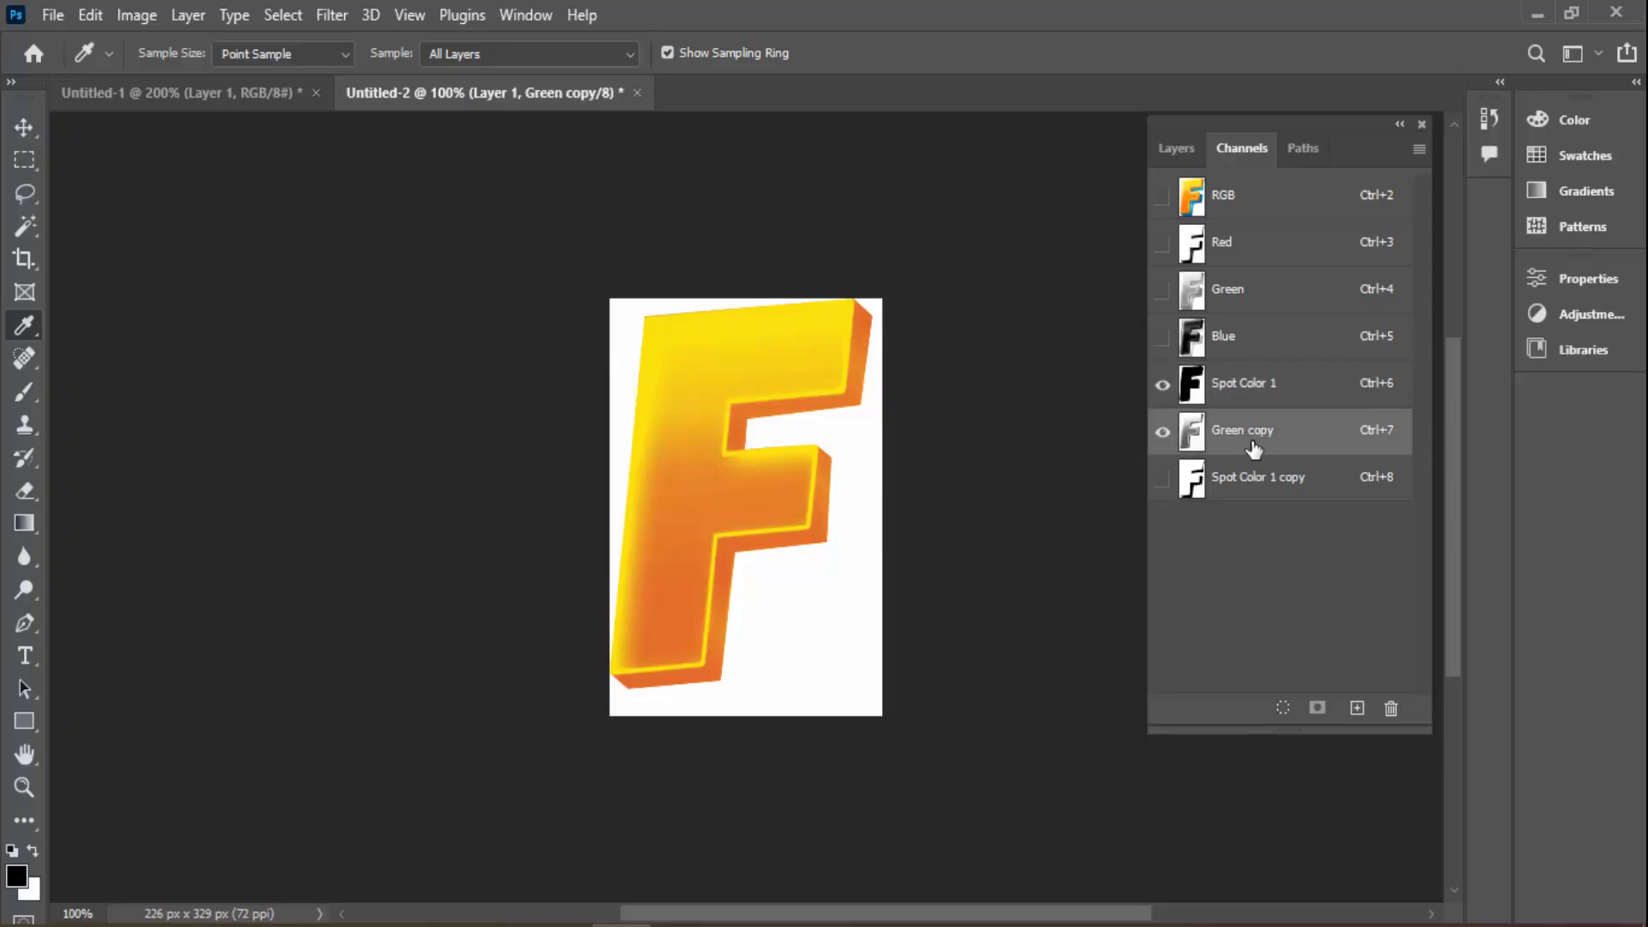
pyautogui.click(1249, 478)
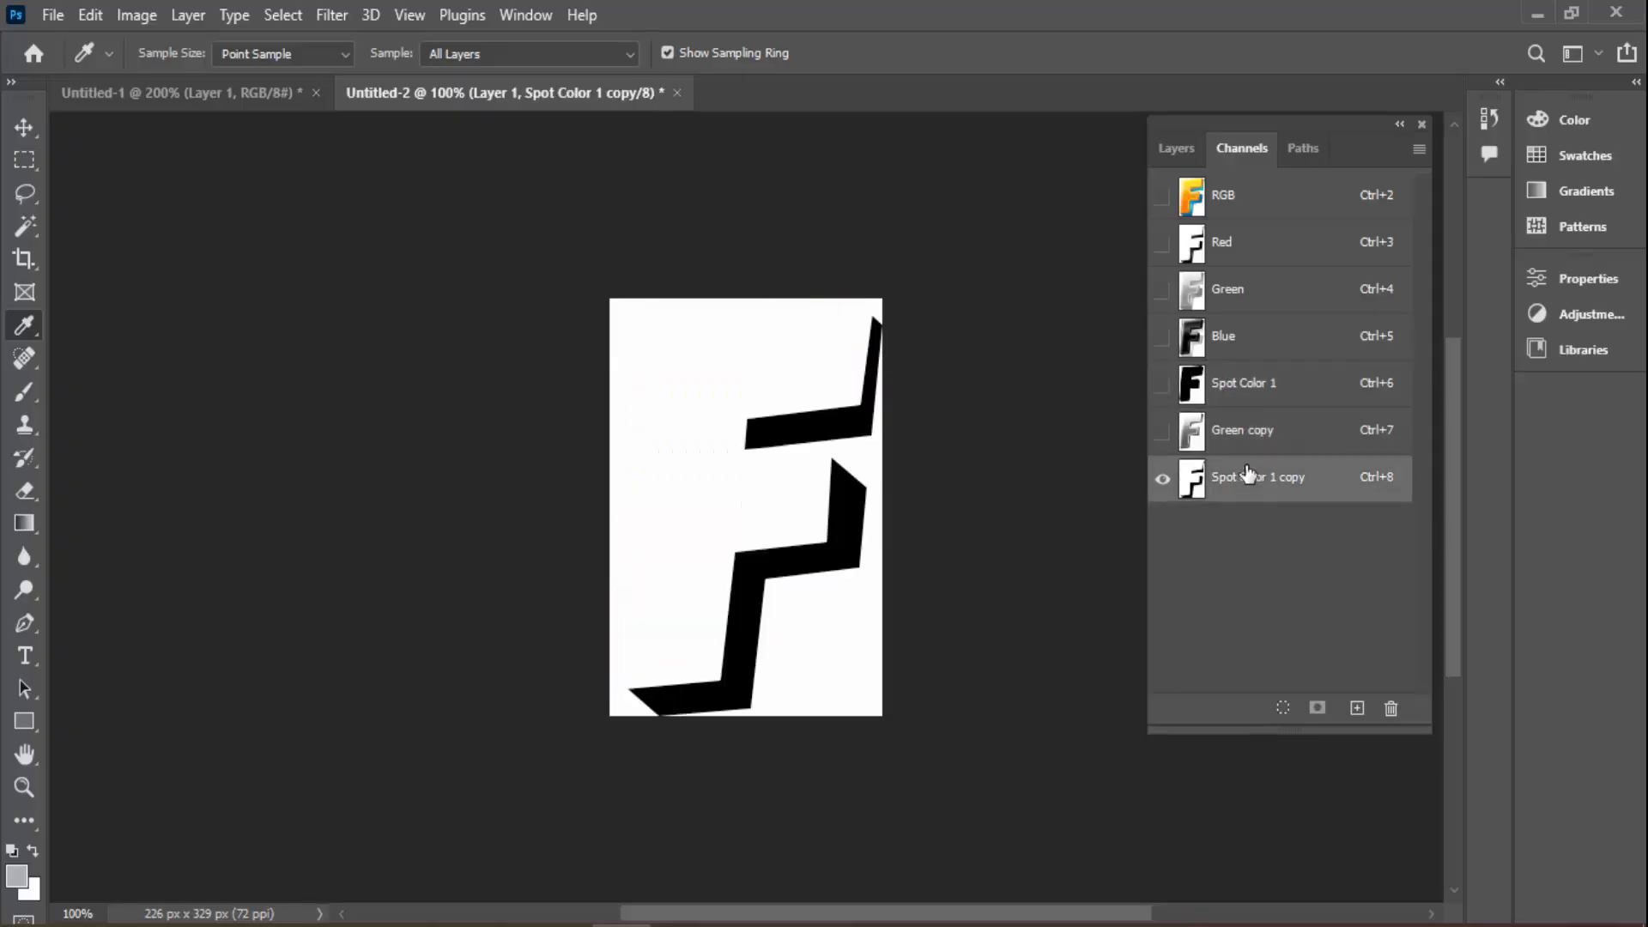
pyautogui.click(1252, 216)
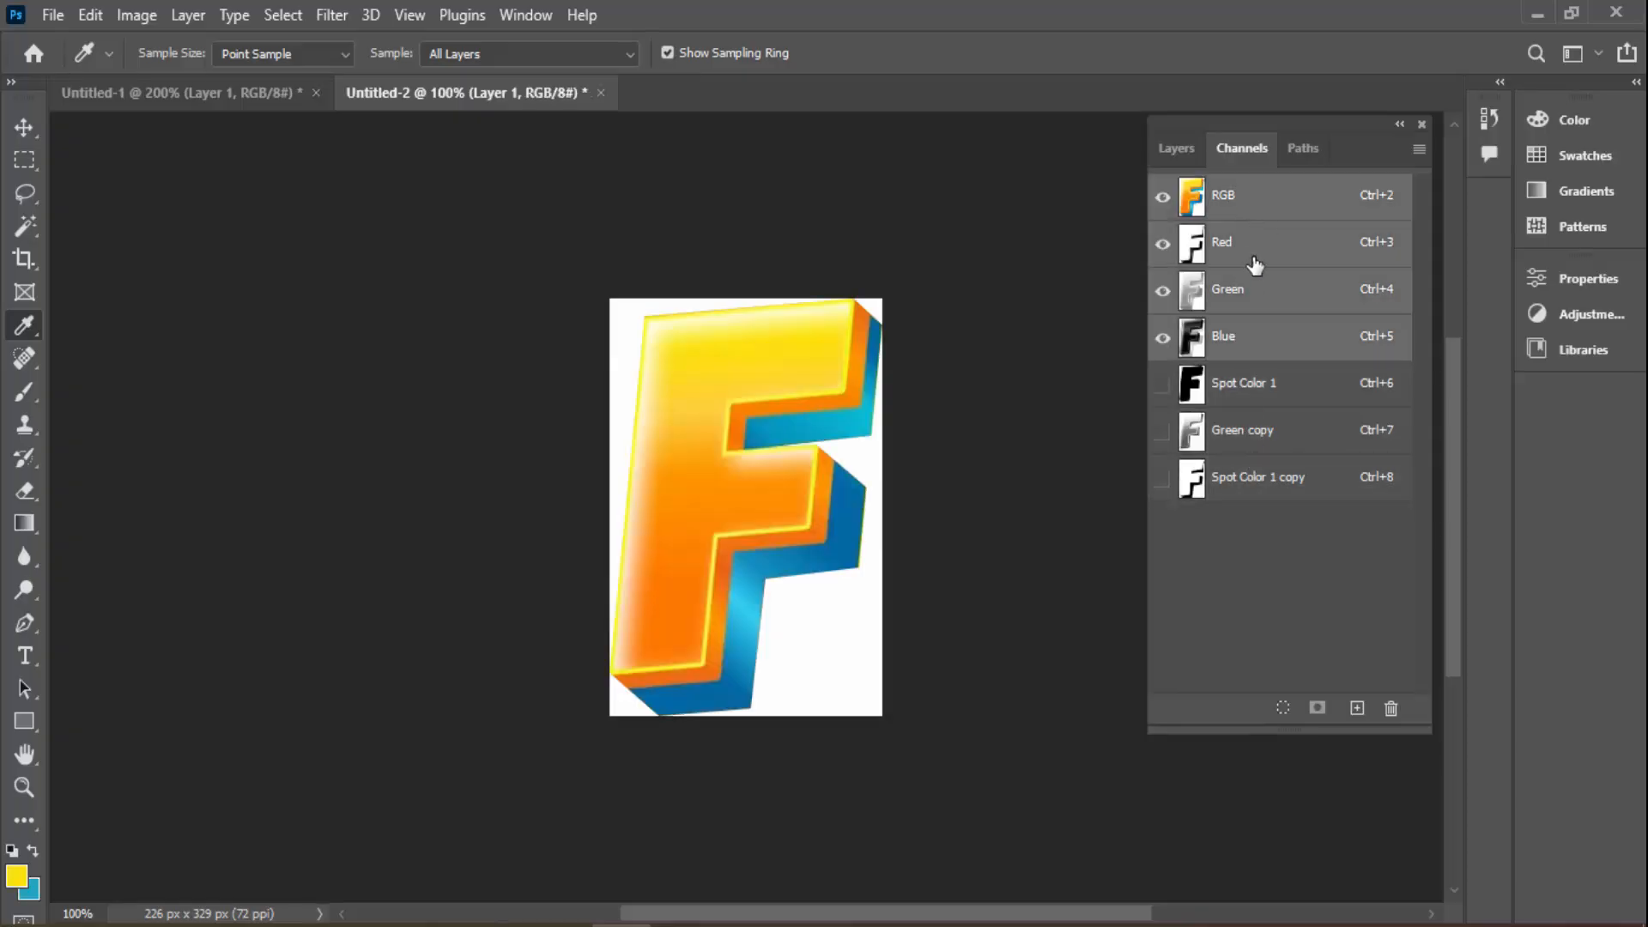
pyautogui.click(1257, 292)
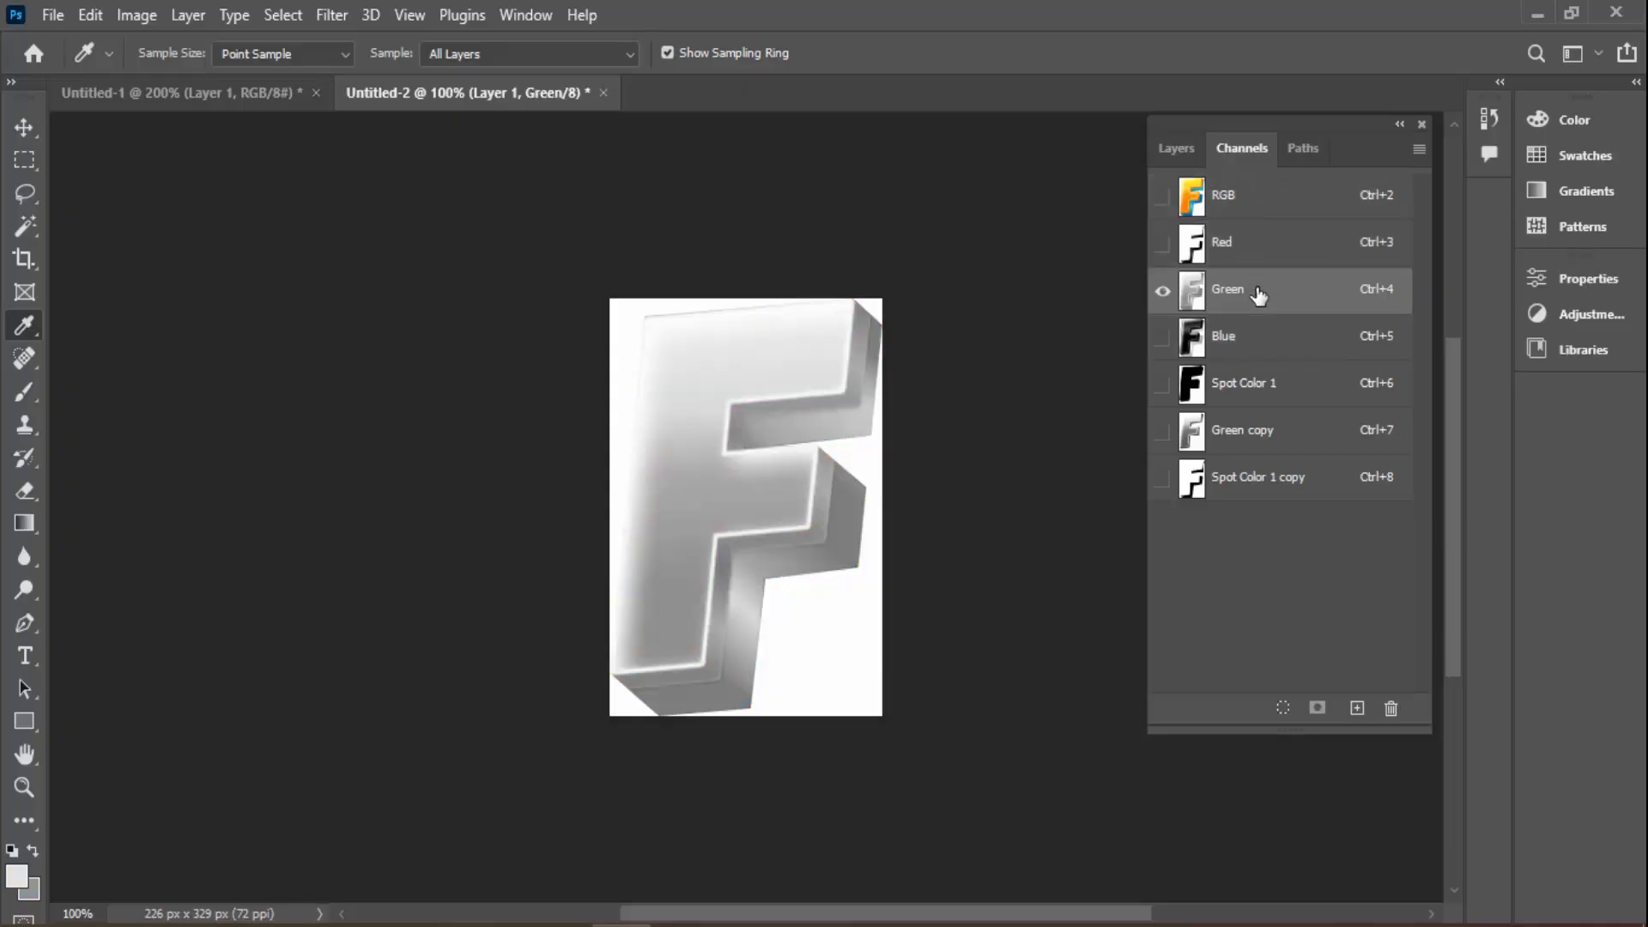
pyautogui.click(1249, 203)
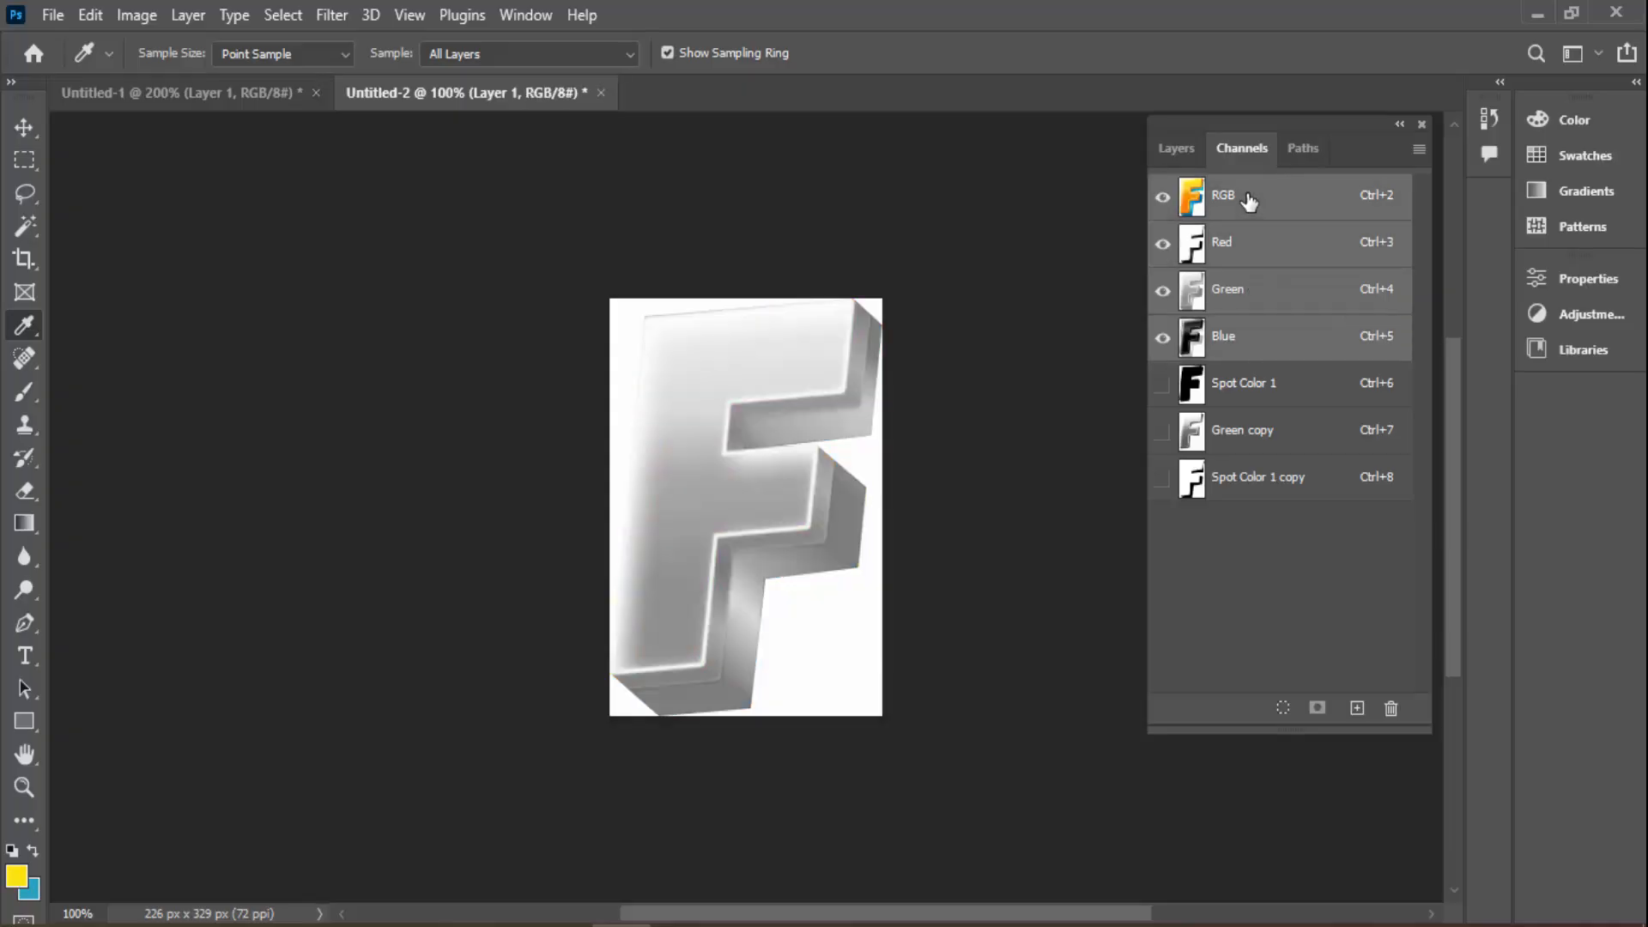
# Duplicate the Green channel and load Path 1 as a selection on the copy
pyautogui.click(1246, 292)
pyautogui.moveTo(1251, 291); pyautogui.dragTo(1357, 708)
pyautogui.click(1291, 151)
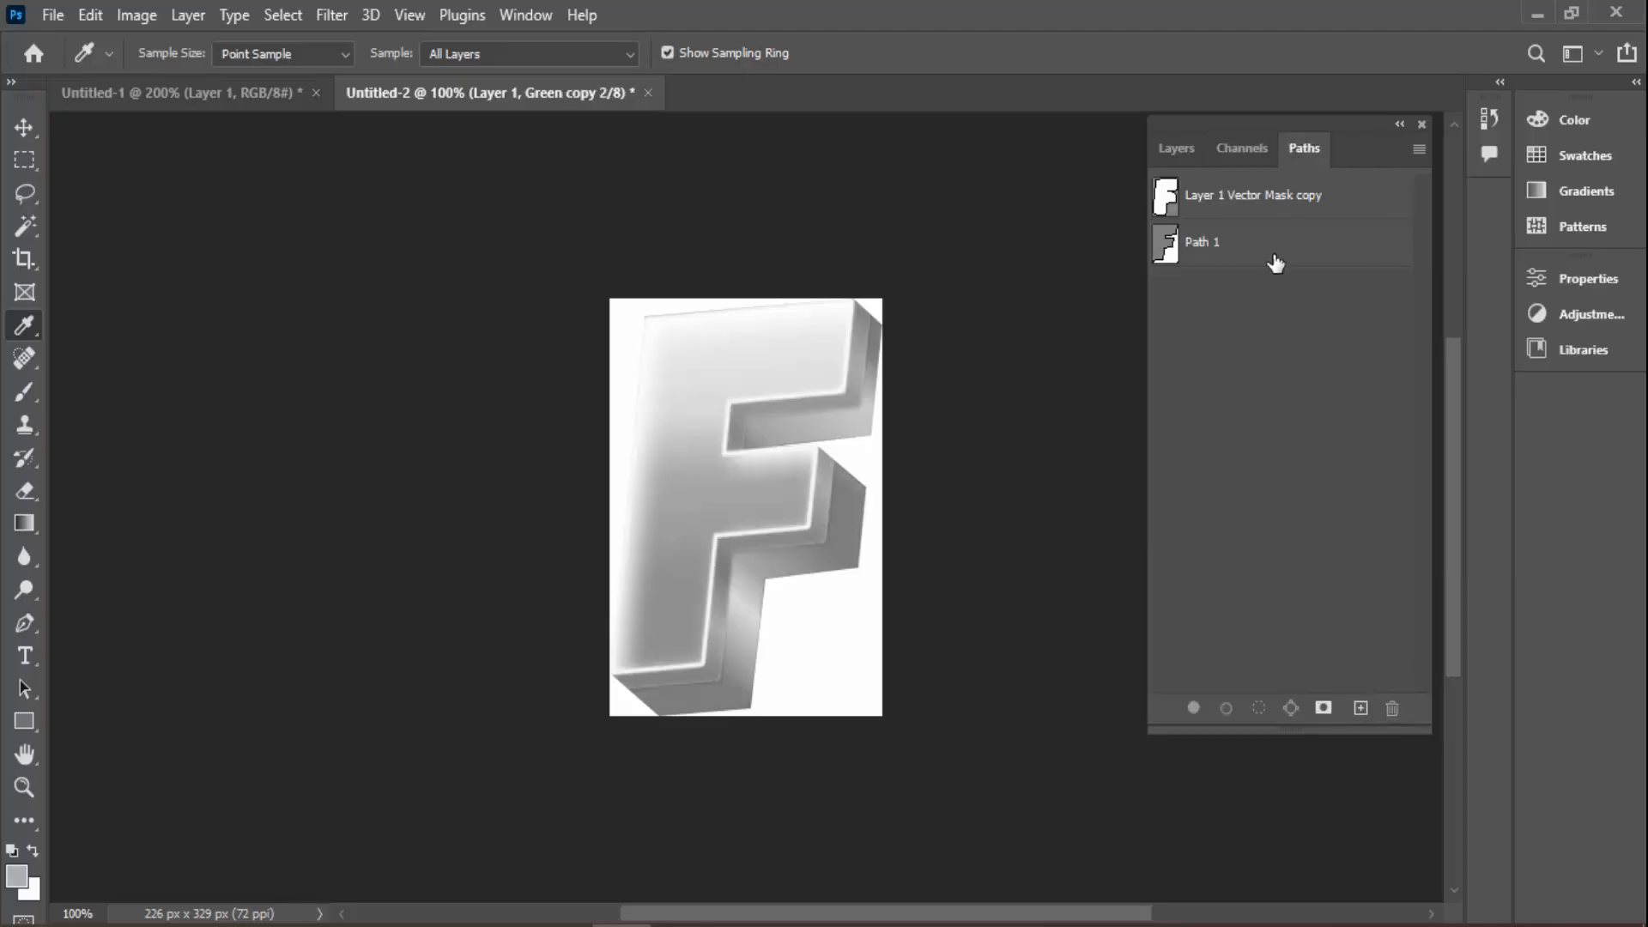
pyautogui.click(1258, 269)
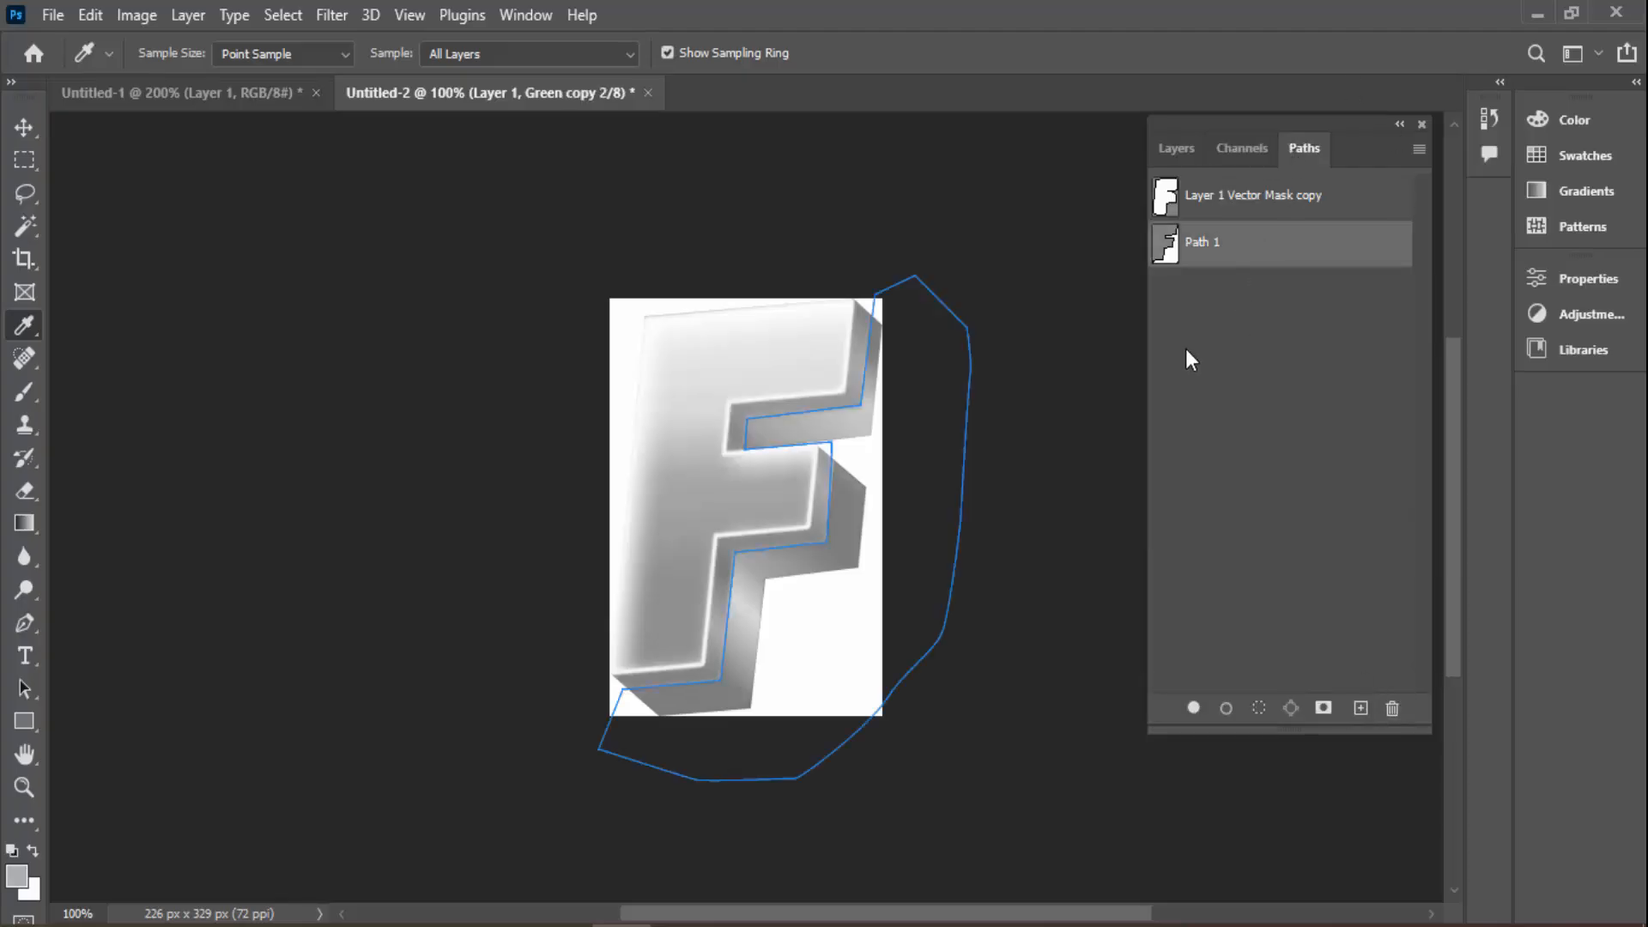
pyautogui.hotkey('ctrl', 'Return')
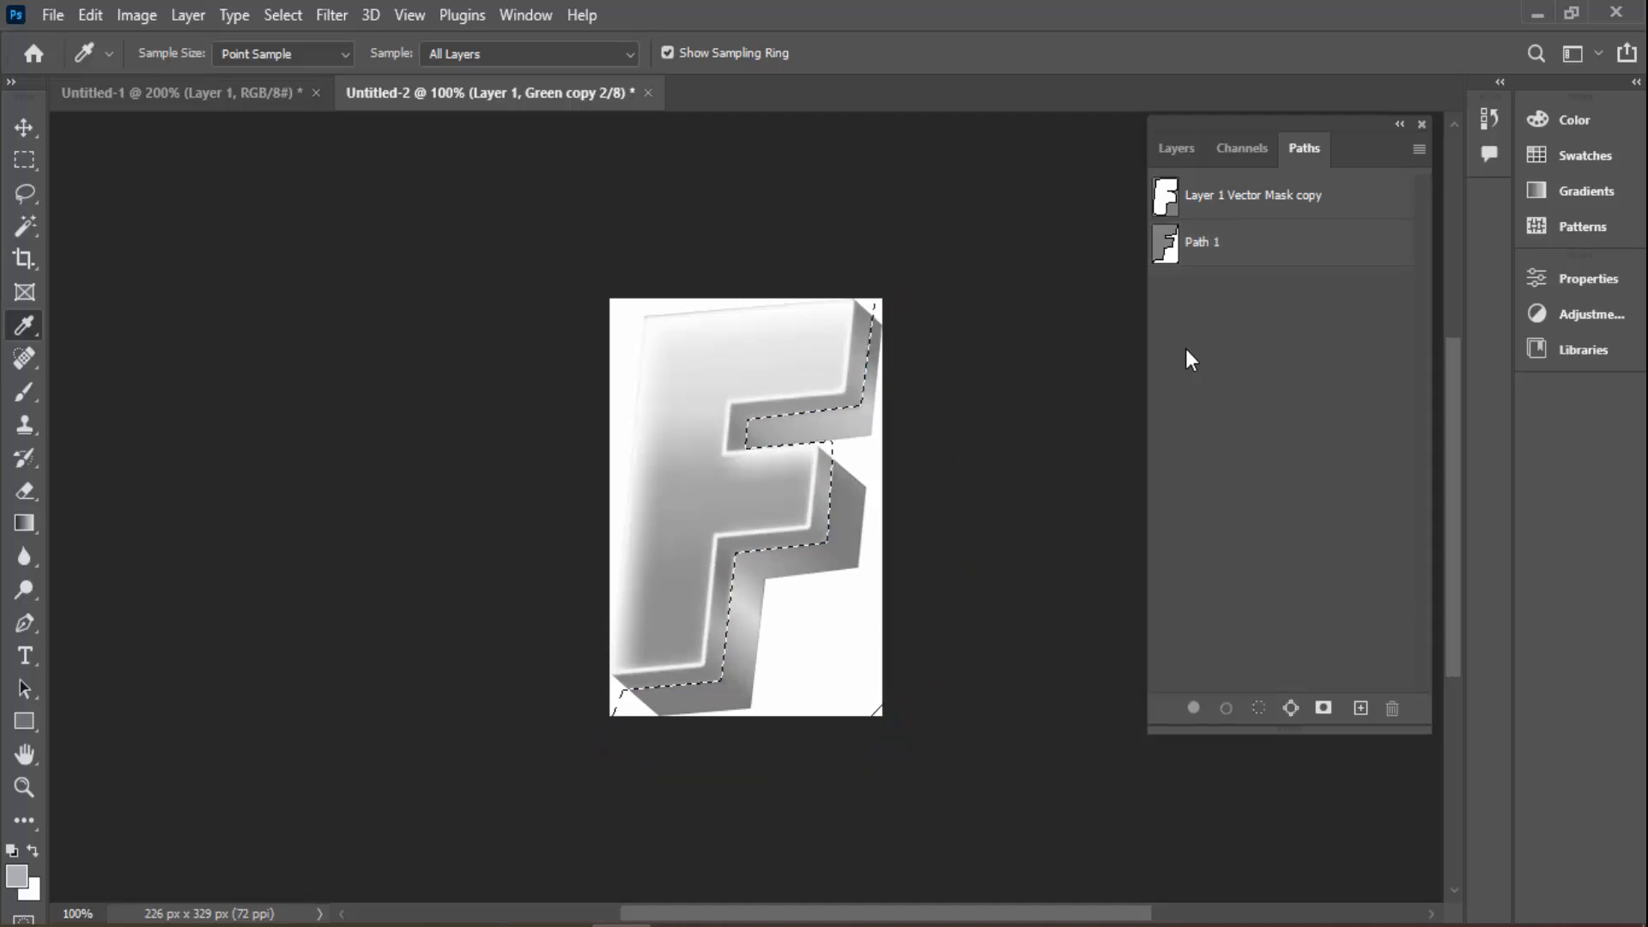
# Clear everything outside the blue extrusion area in the Green copy 2 channel and remove the selection
pyautogui.click(1258, 147)
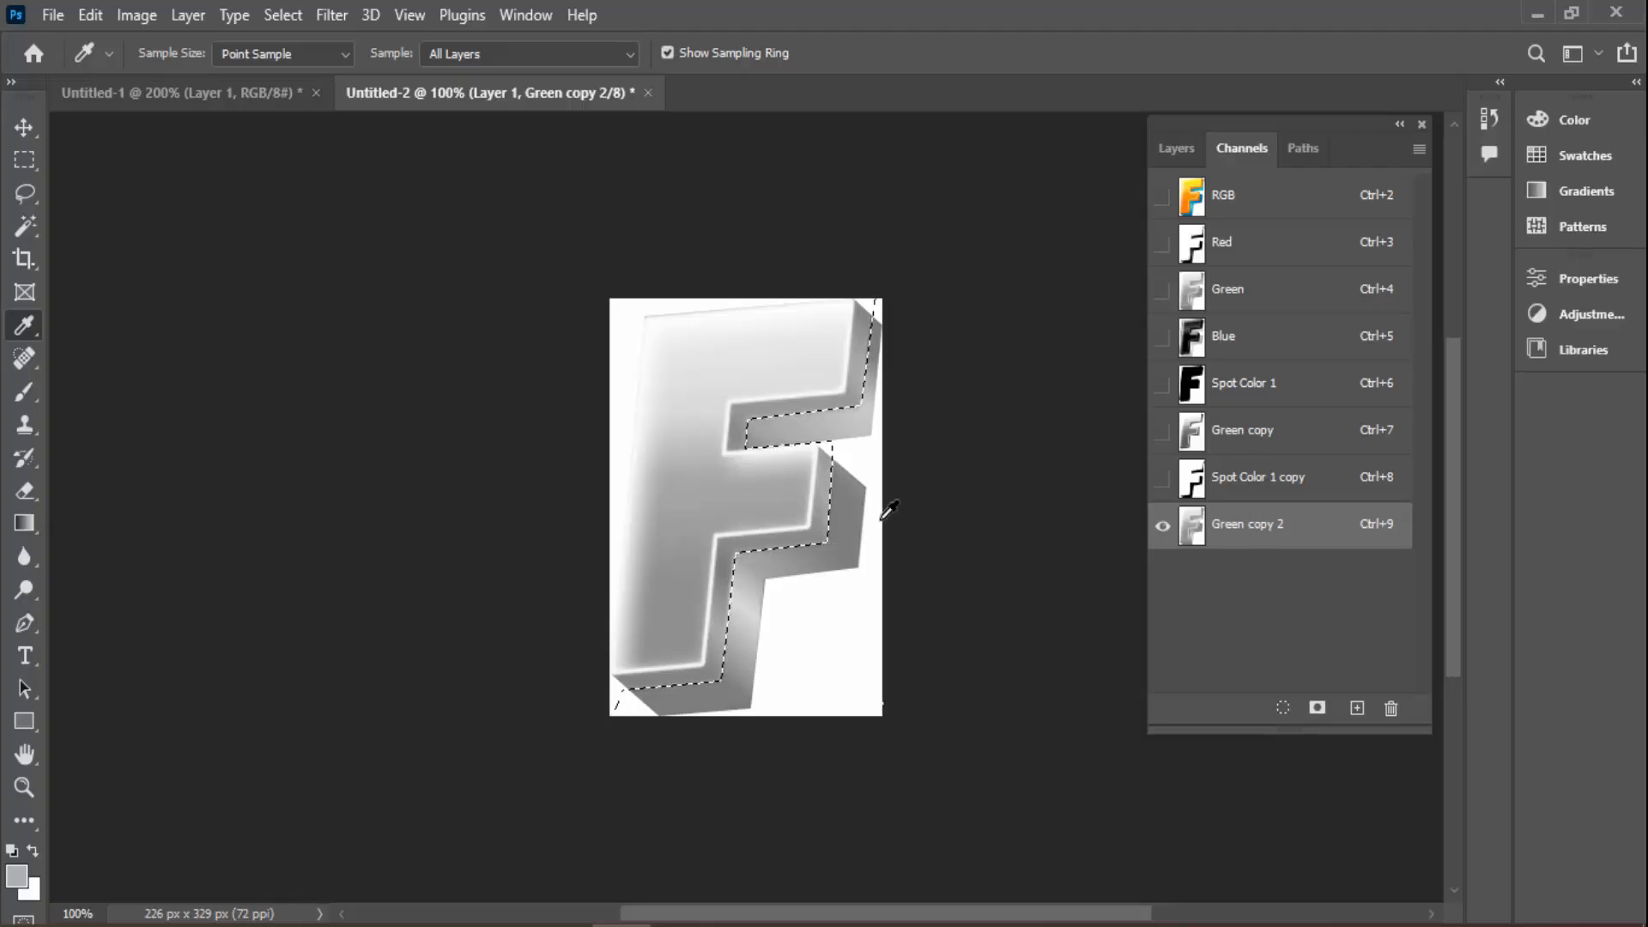
pyautogui.hotkey('ctrl', 'shift', 'i')
pyautogui.press('Delete')
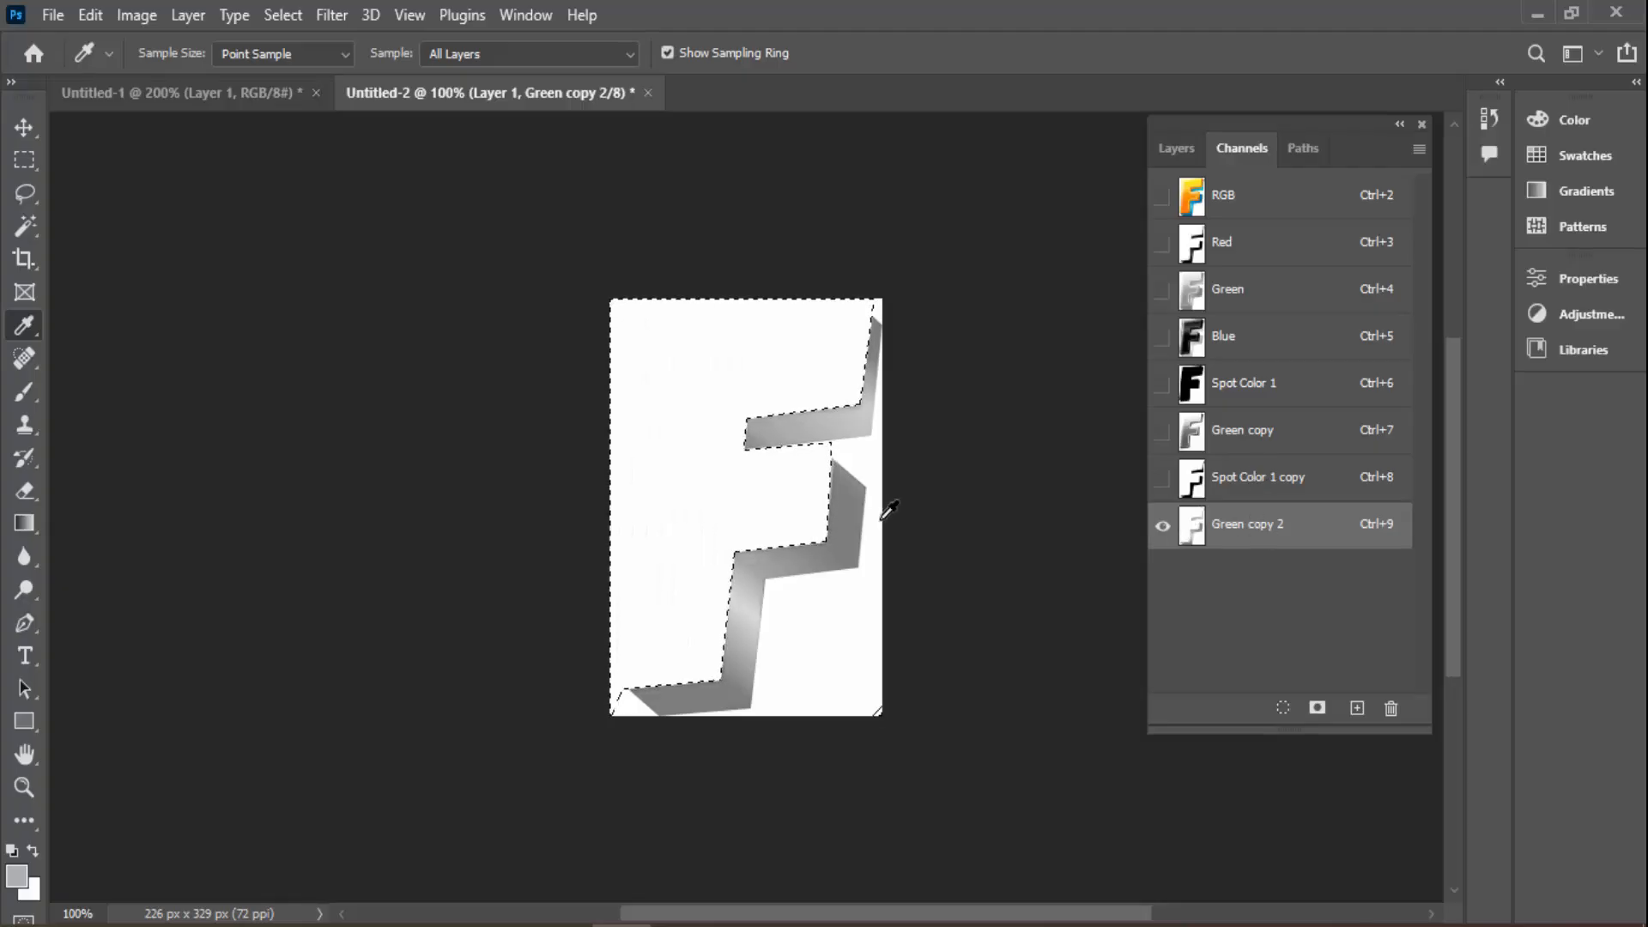
pyautogui.hotkey('ctrl', 'd')
# Sample the extrusion's dark blue from the RGB composite and copy its hex code 0067a2
pyautogui.click(1300, 216)
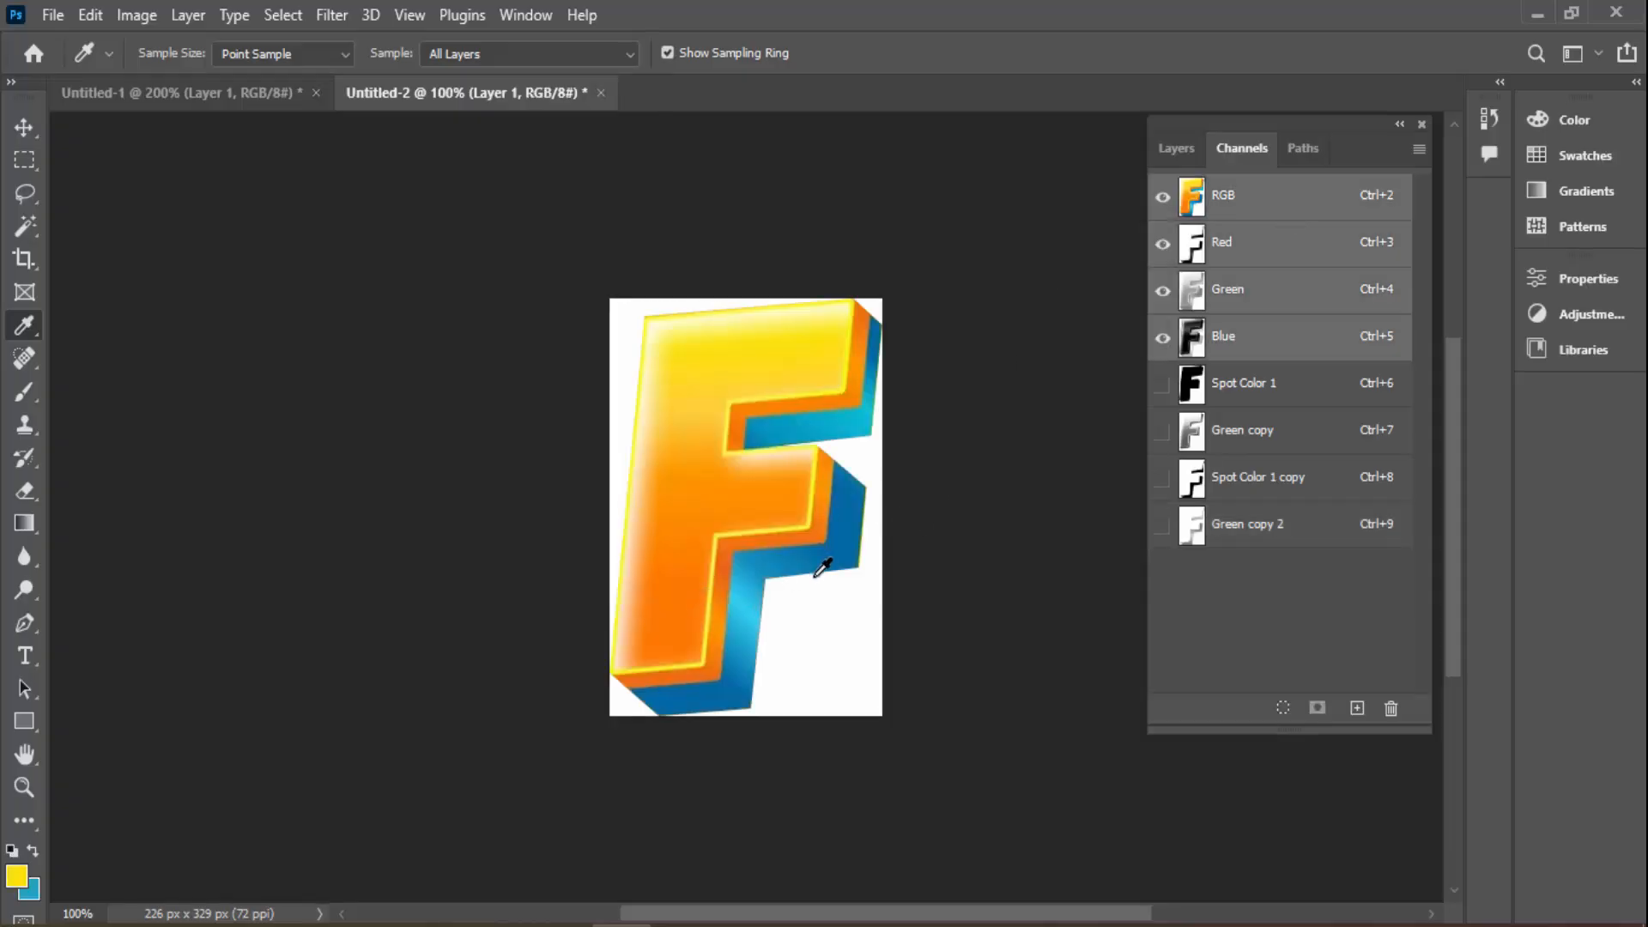
pyautogui.click(844, 548)
pyautogui.click(17, 875)
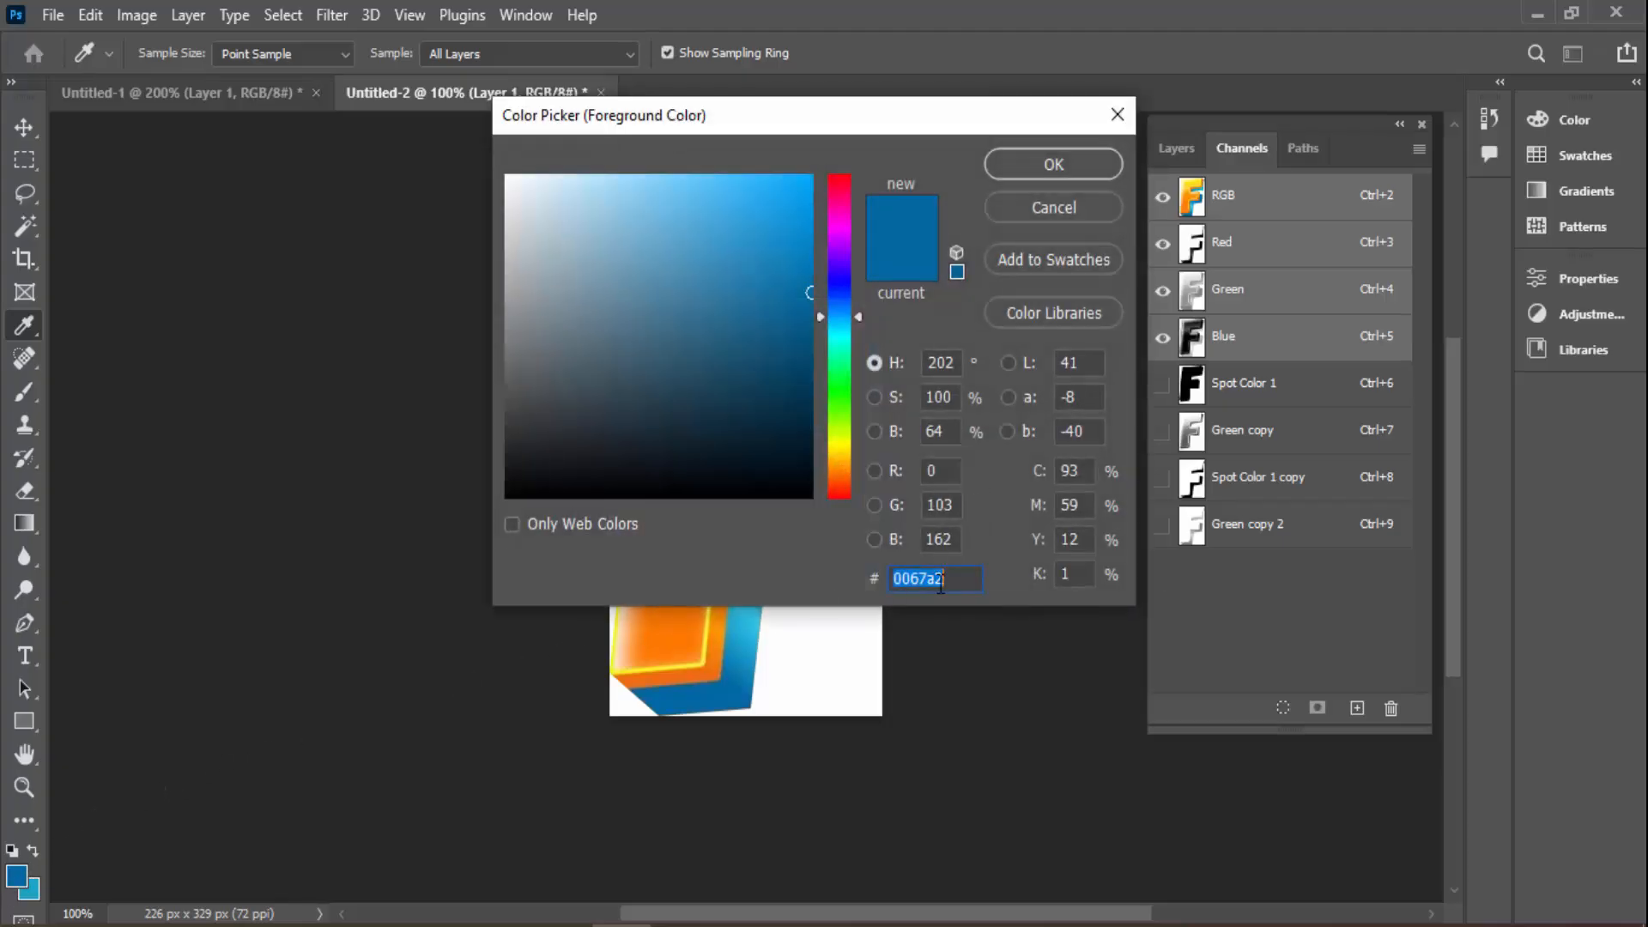
pyautogui.rightClick(940, 580)
pyautogui.click(1054, 311)
pyautogui.click(1051, 216)
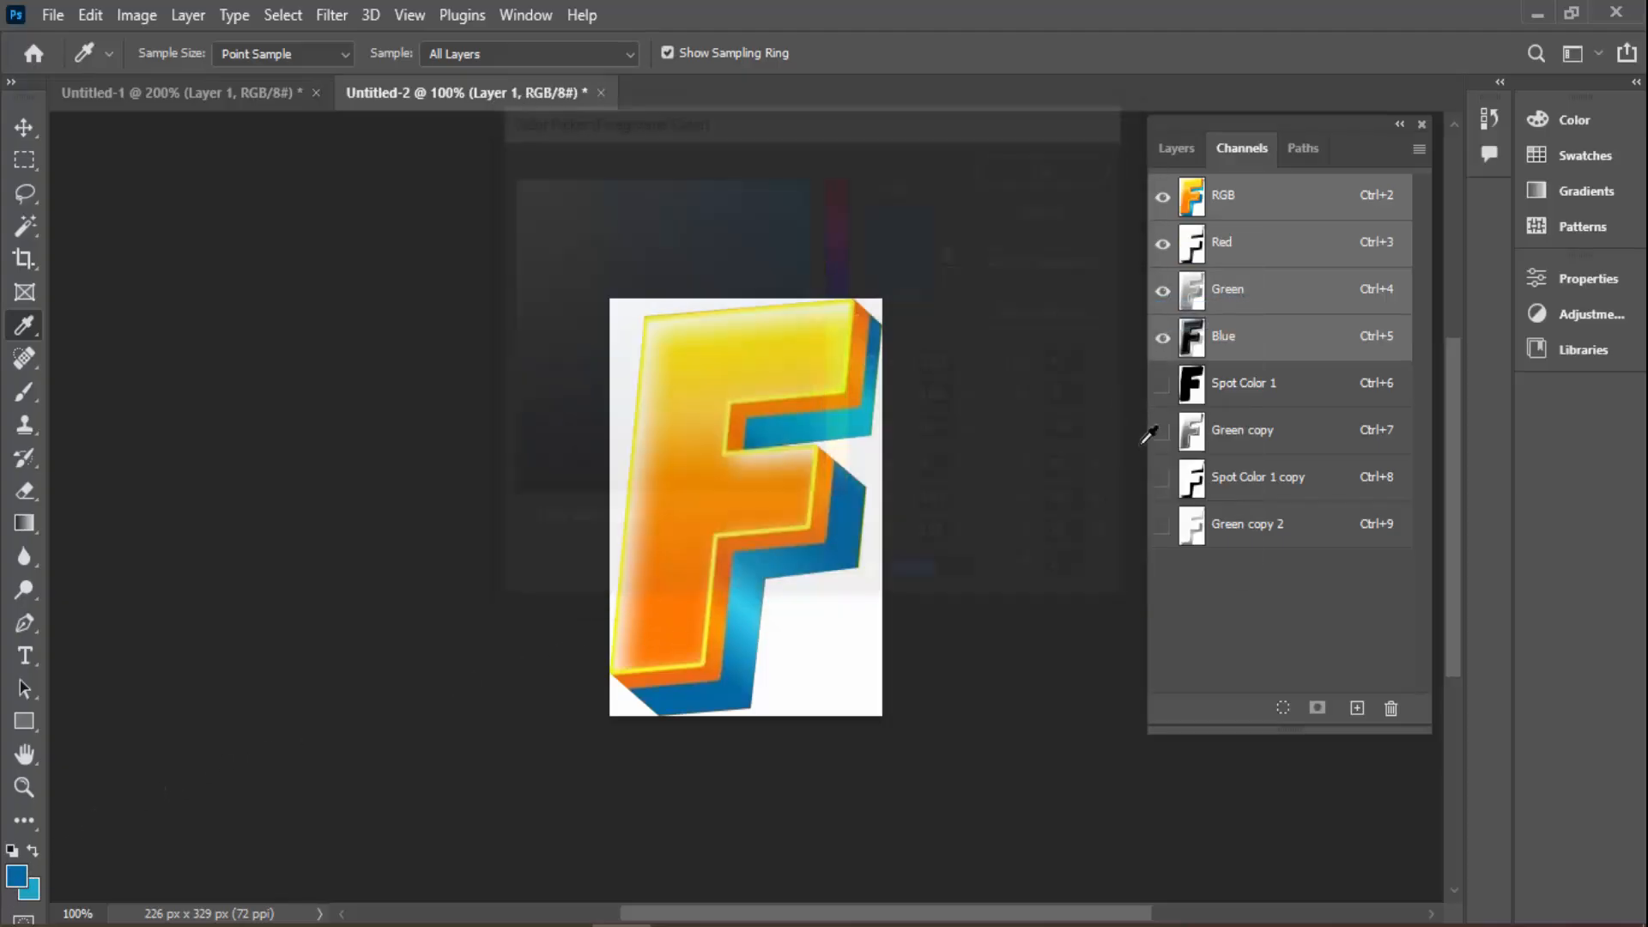
# Convert the Green copy 2 channel to a spot colour with the dark blue ink 0067a2
pyautogui.doubleClick(1191, 525)
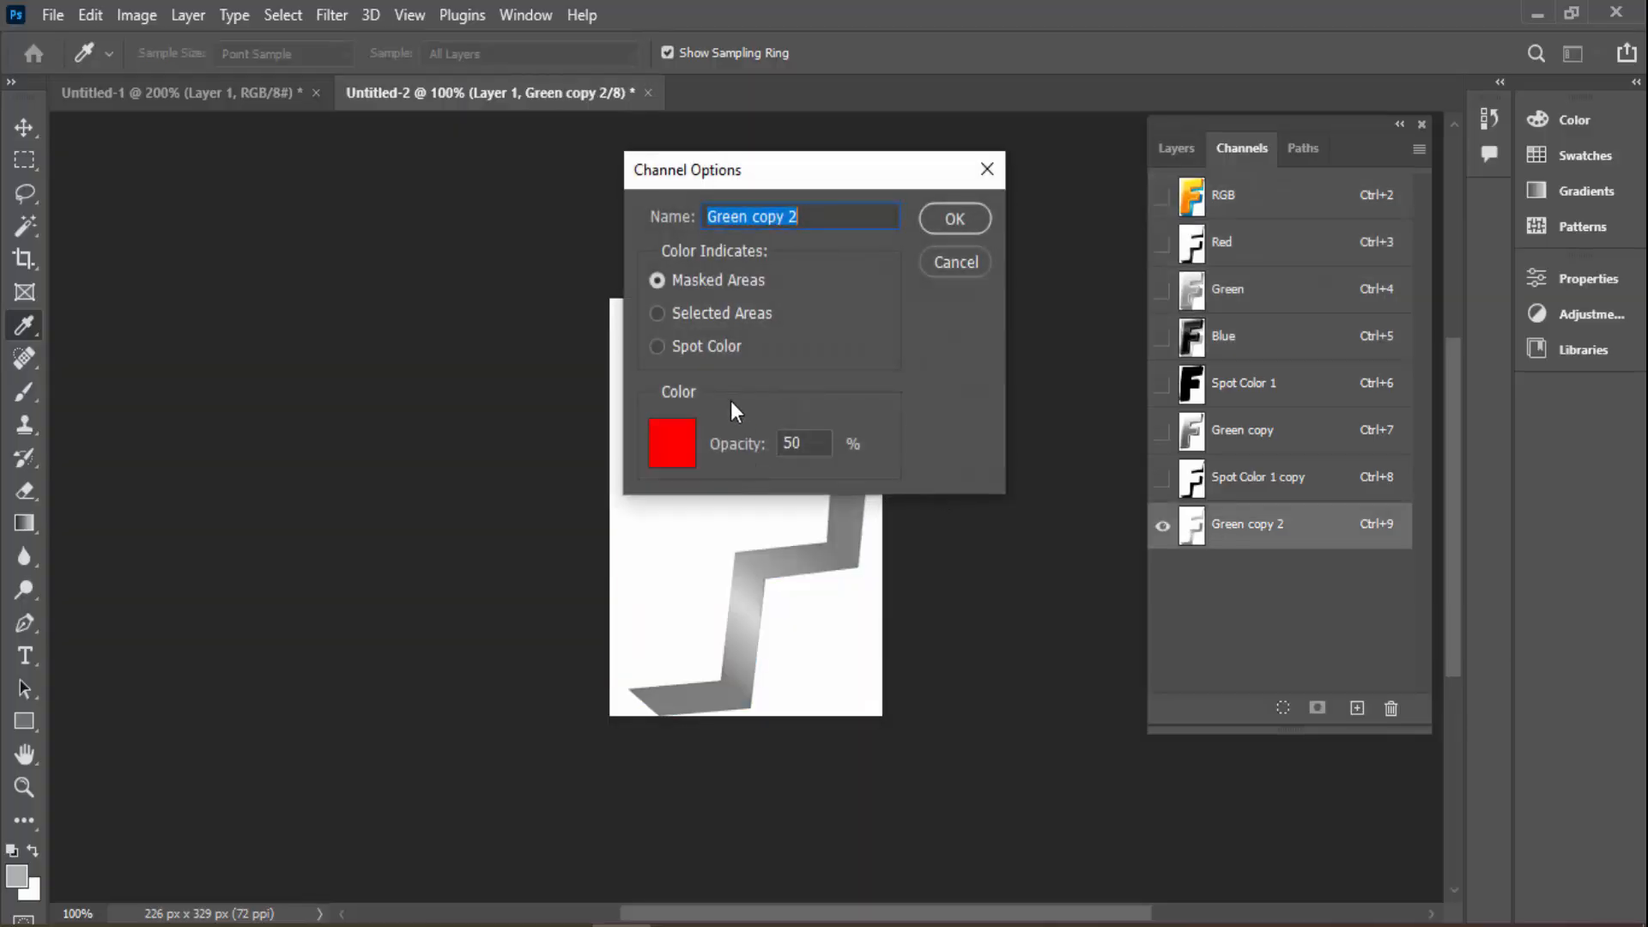
pyautogui.click(693, 349)
pyautogui.click(672, 443)
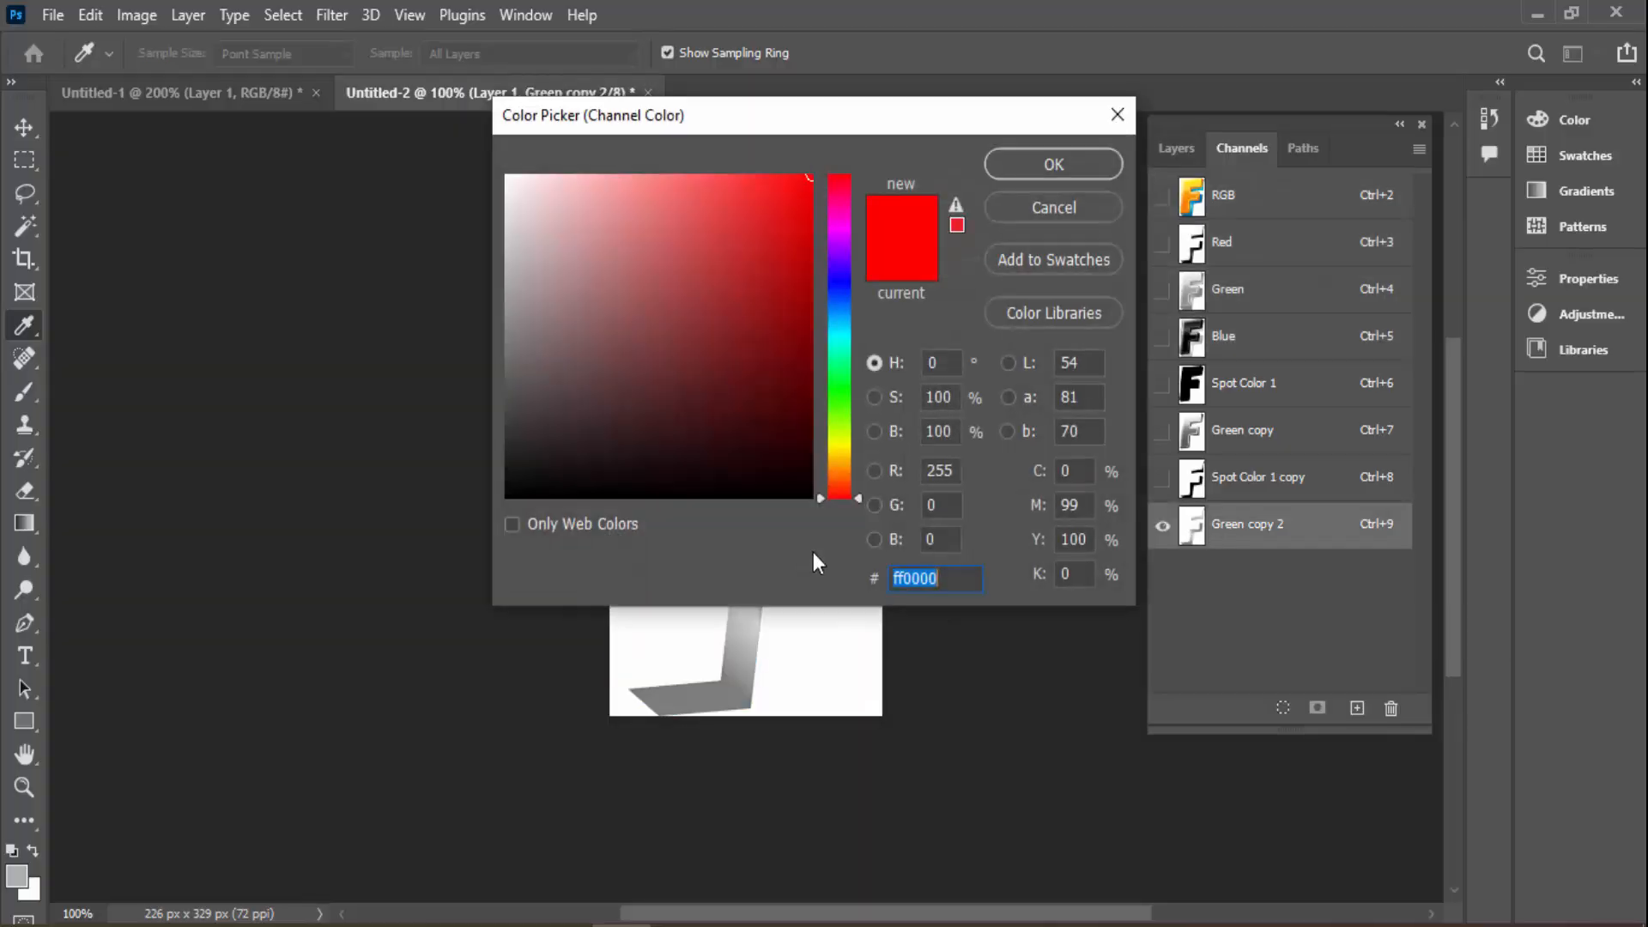
pyautogui.rightClick(942, 576)
pyautogui.click(1071, 678)
pyautogui.press('Return')
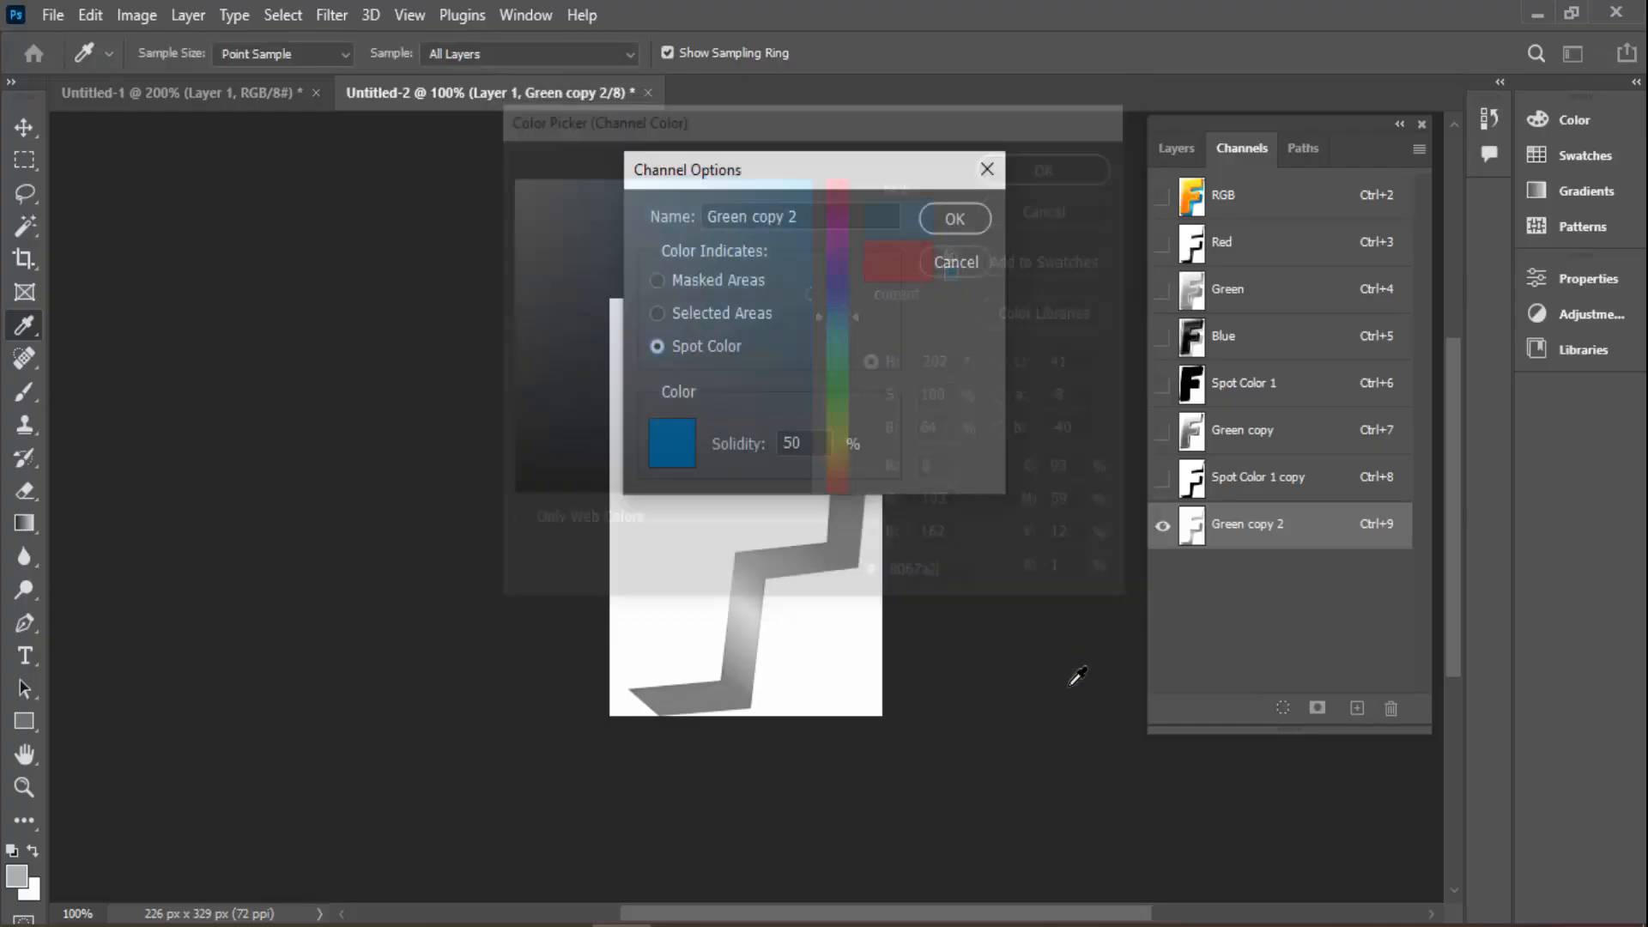
pyautogui.press('Return')
# Change the Spot Color 1 copy ink to a lighter blue and show it together with the other spot channels
pyautogui.click(1259, 489)
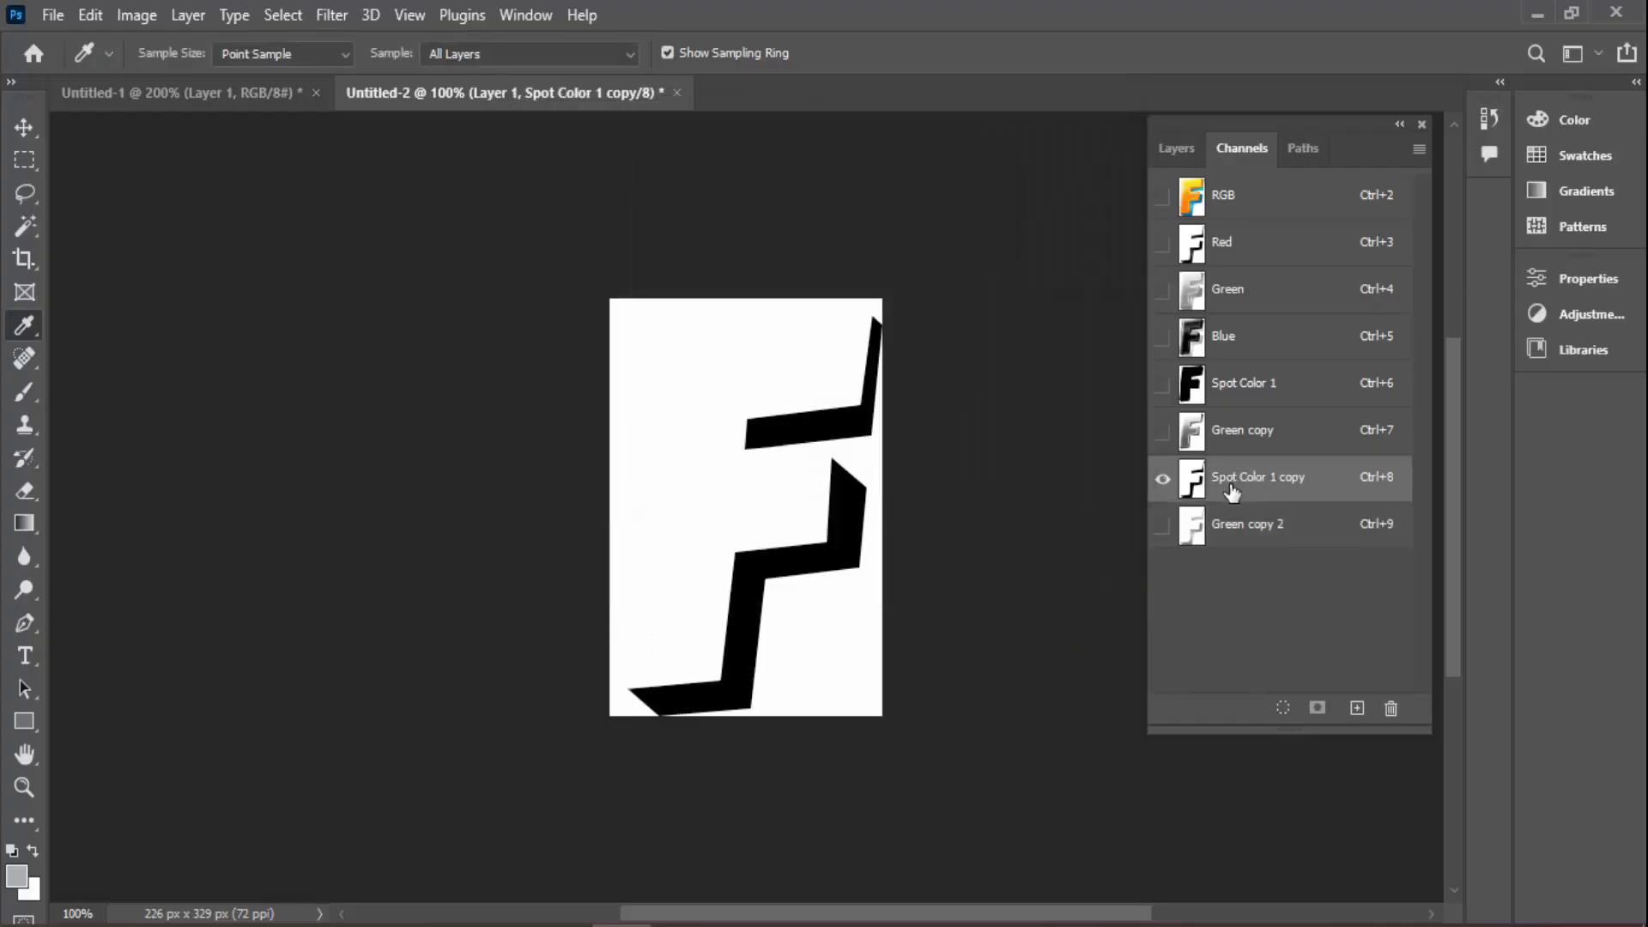
pyautogui.doubleClick(1188, 491)
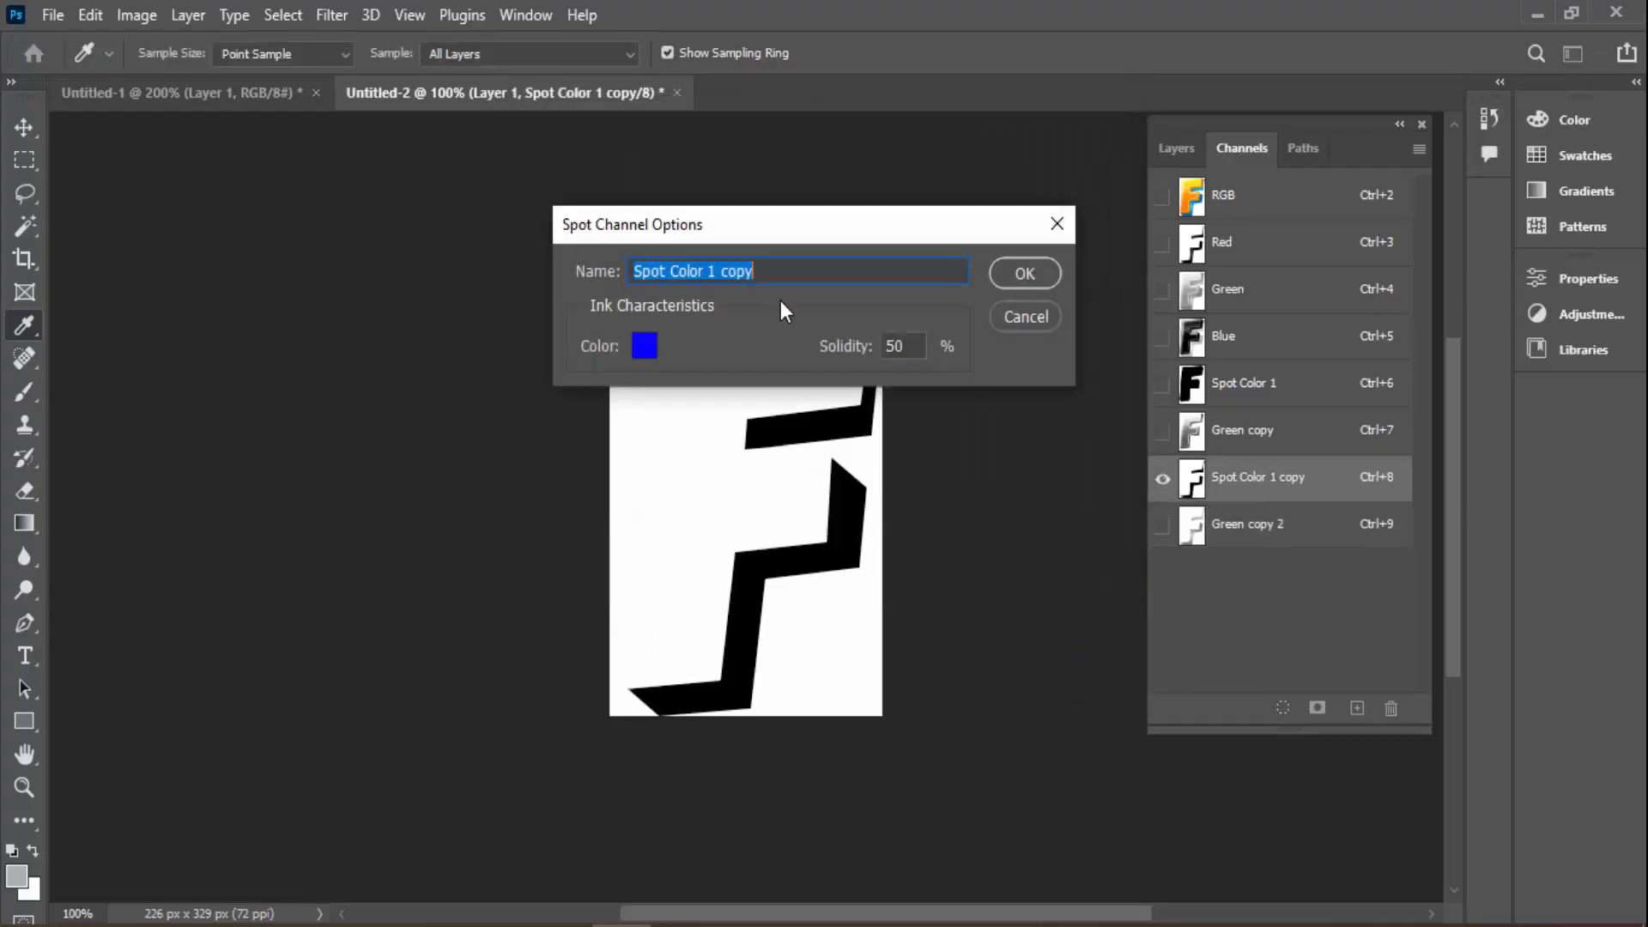
pyautogui.click(646, 346)
pyautogui.click(643, 226)
pyautogui.press('Return')
pyautogui.press('Return')
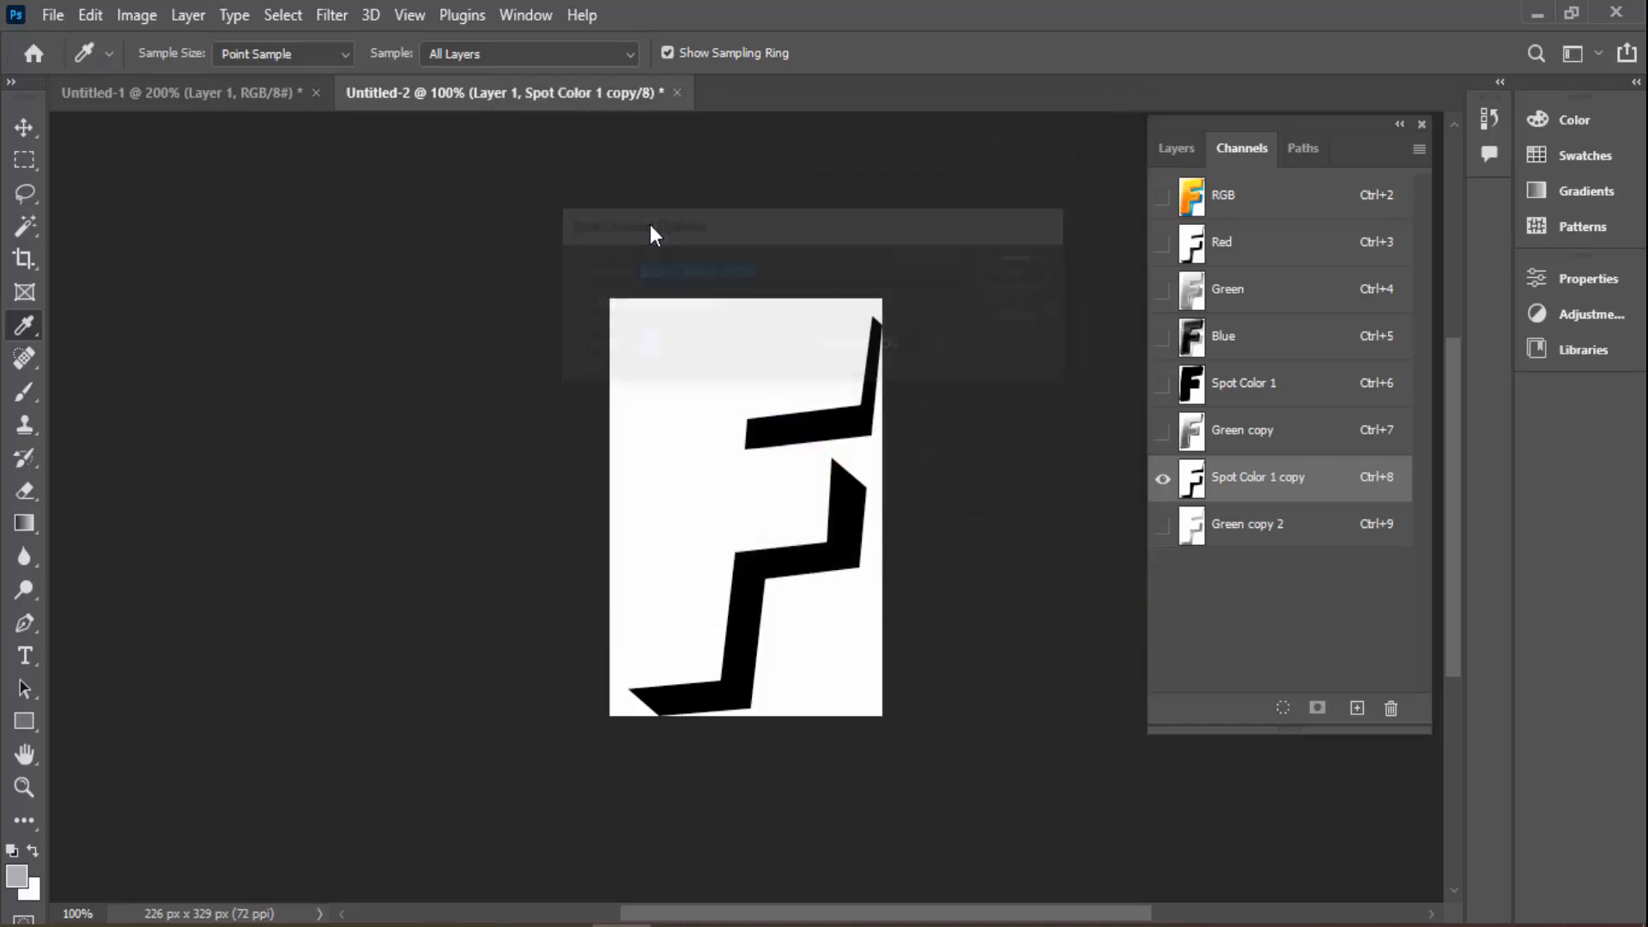
pyautogui.click(1162, 526)
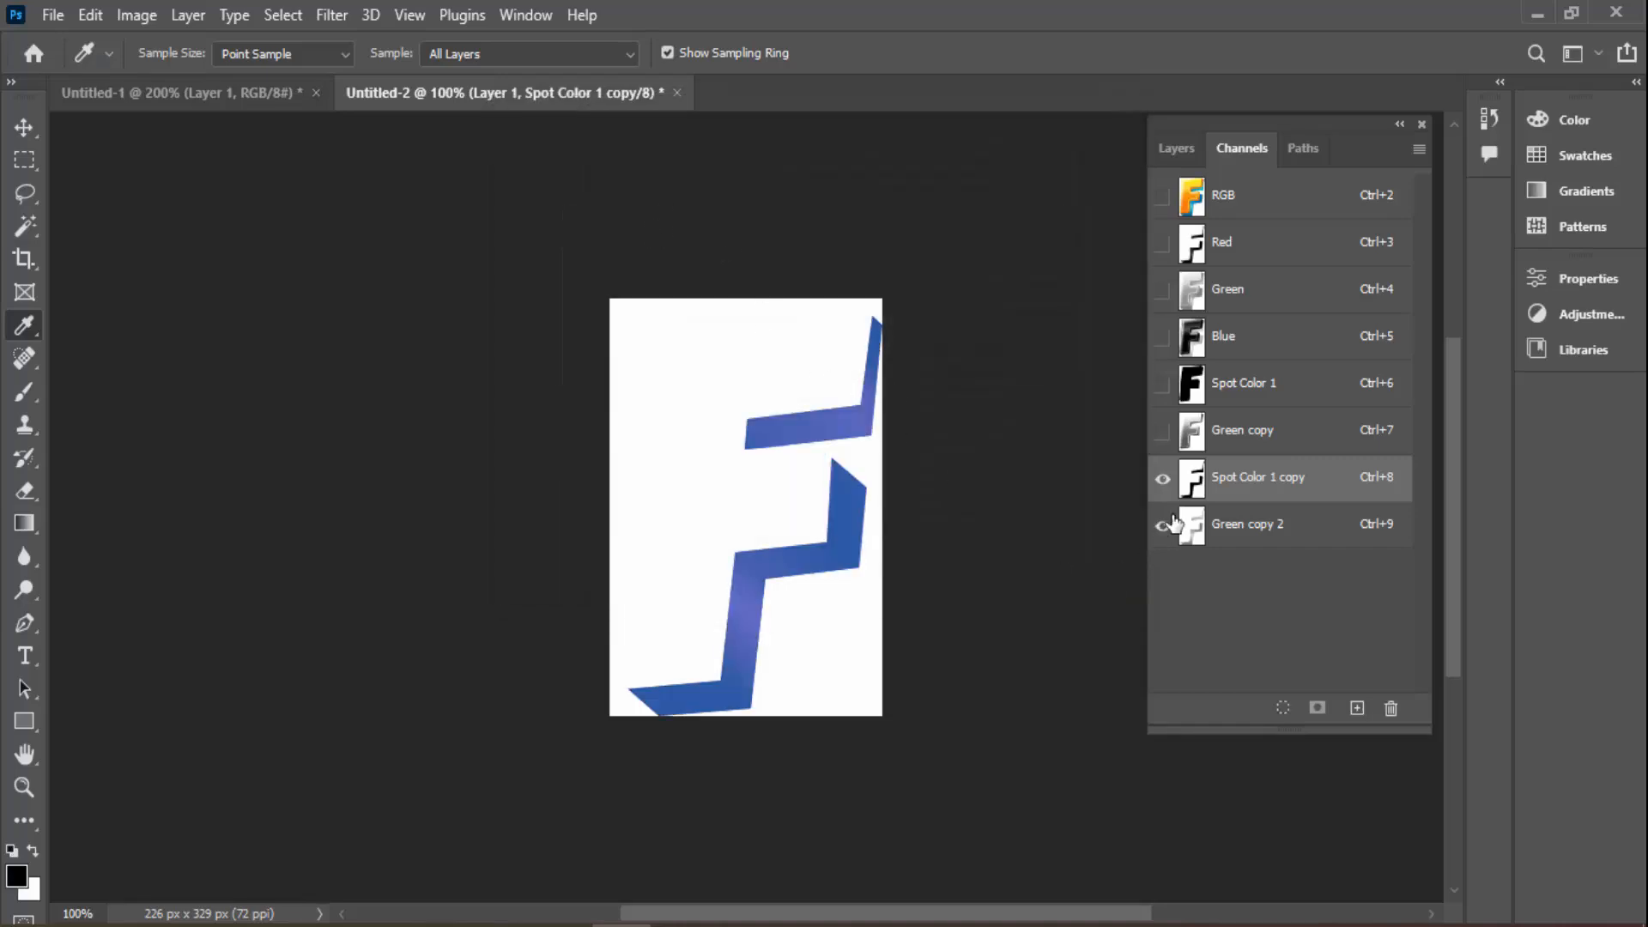
pyautogui.click(1162, 432)
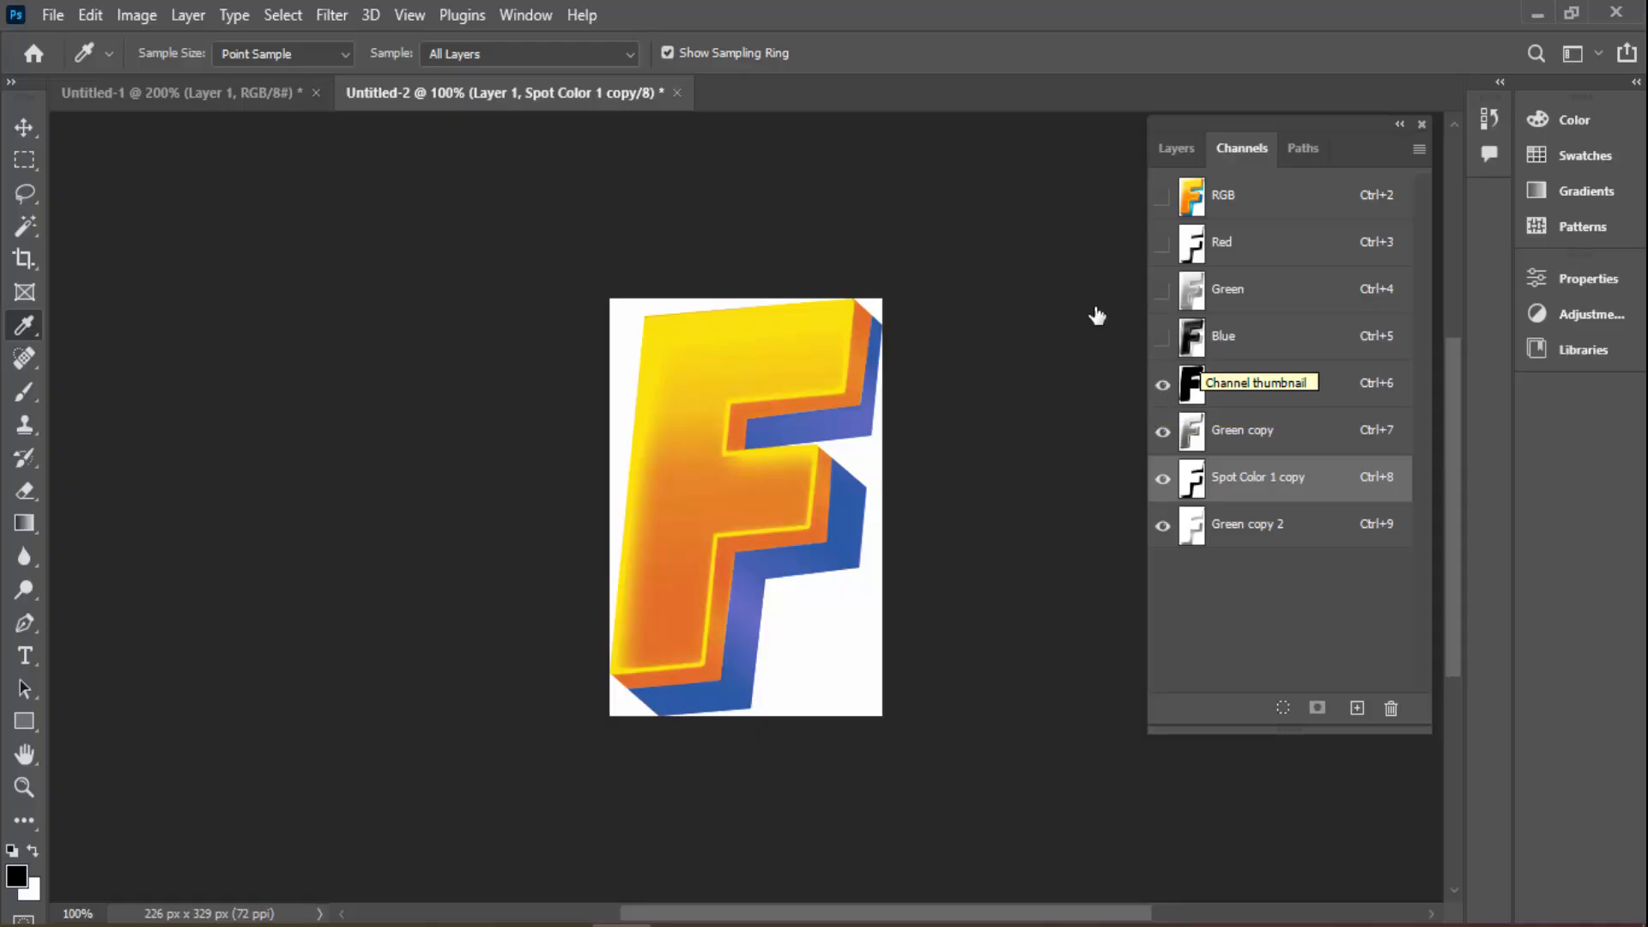
# Start saving the document as a new file and create a folder with the person's name on Local Disk (D:)
pyautogui.click(45, 17)
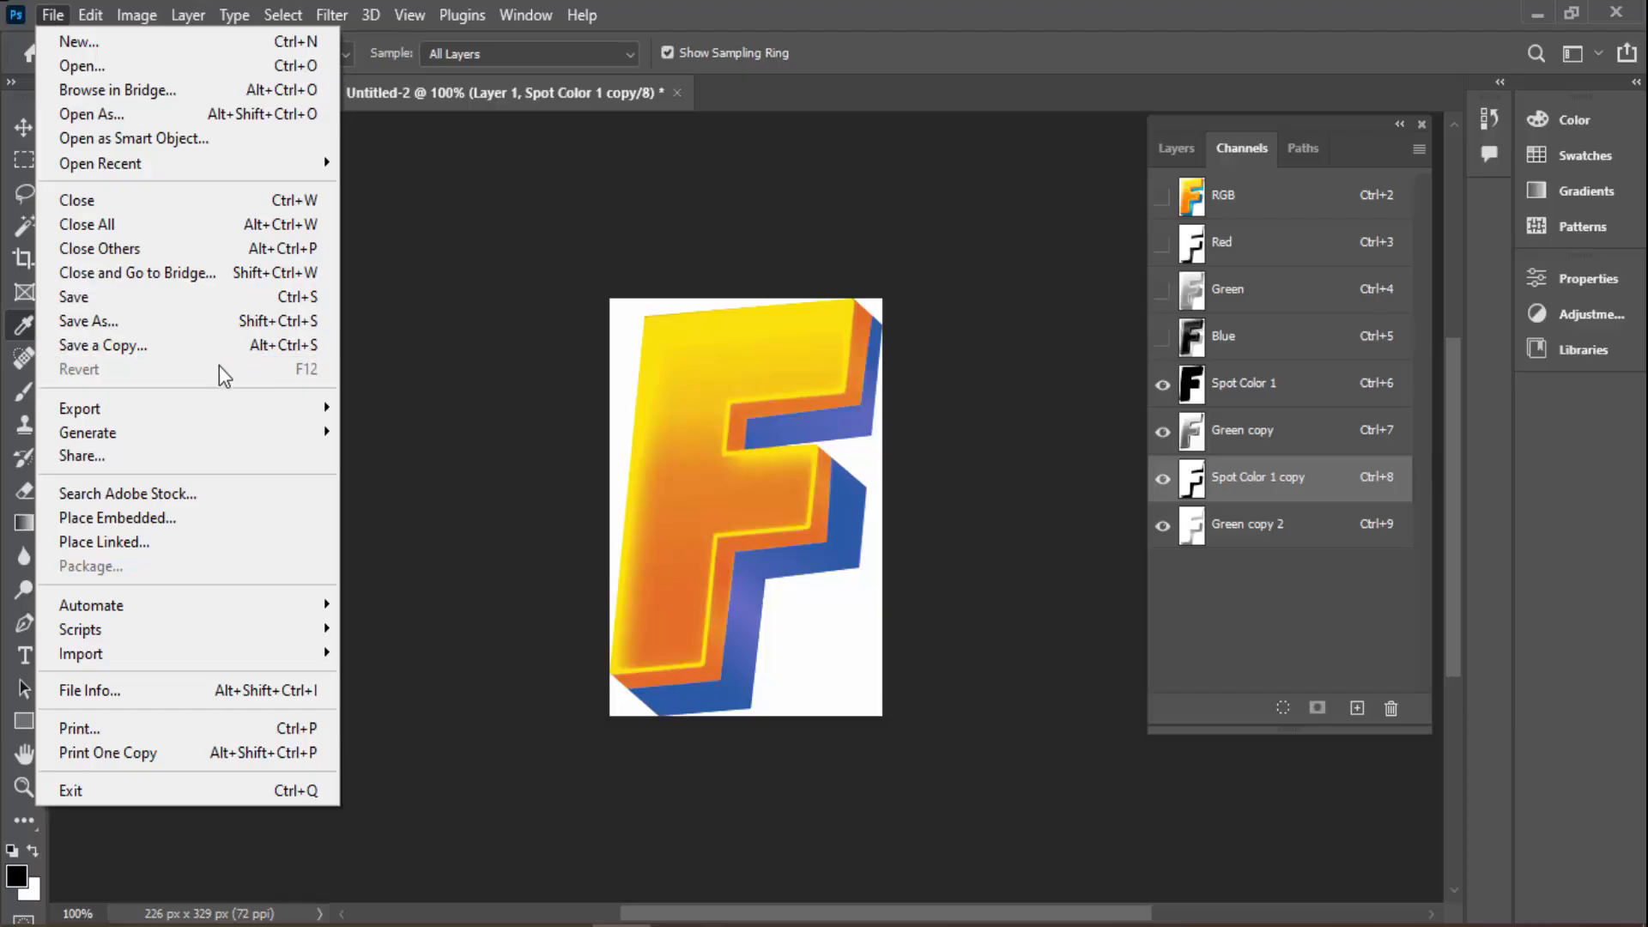
pyautogui.click(208, 328)
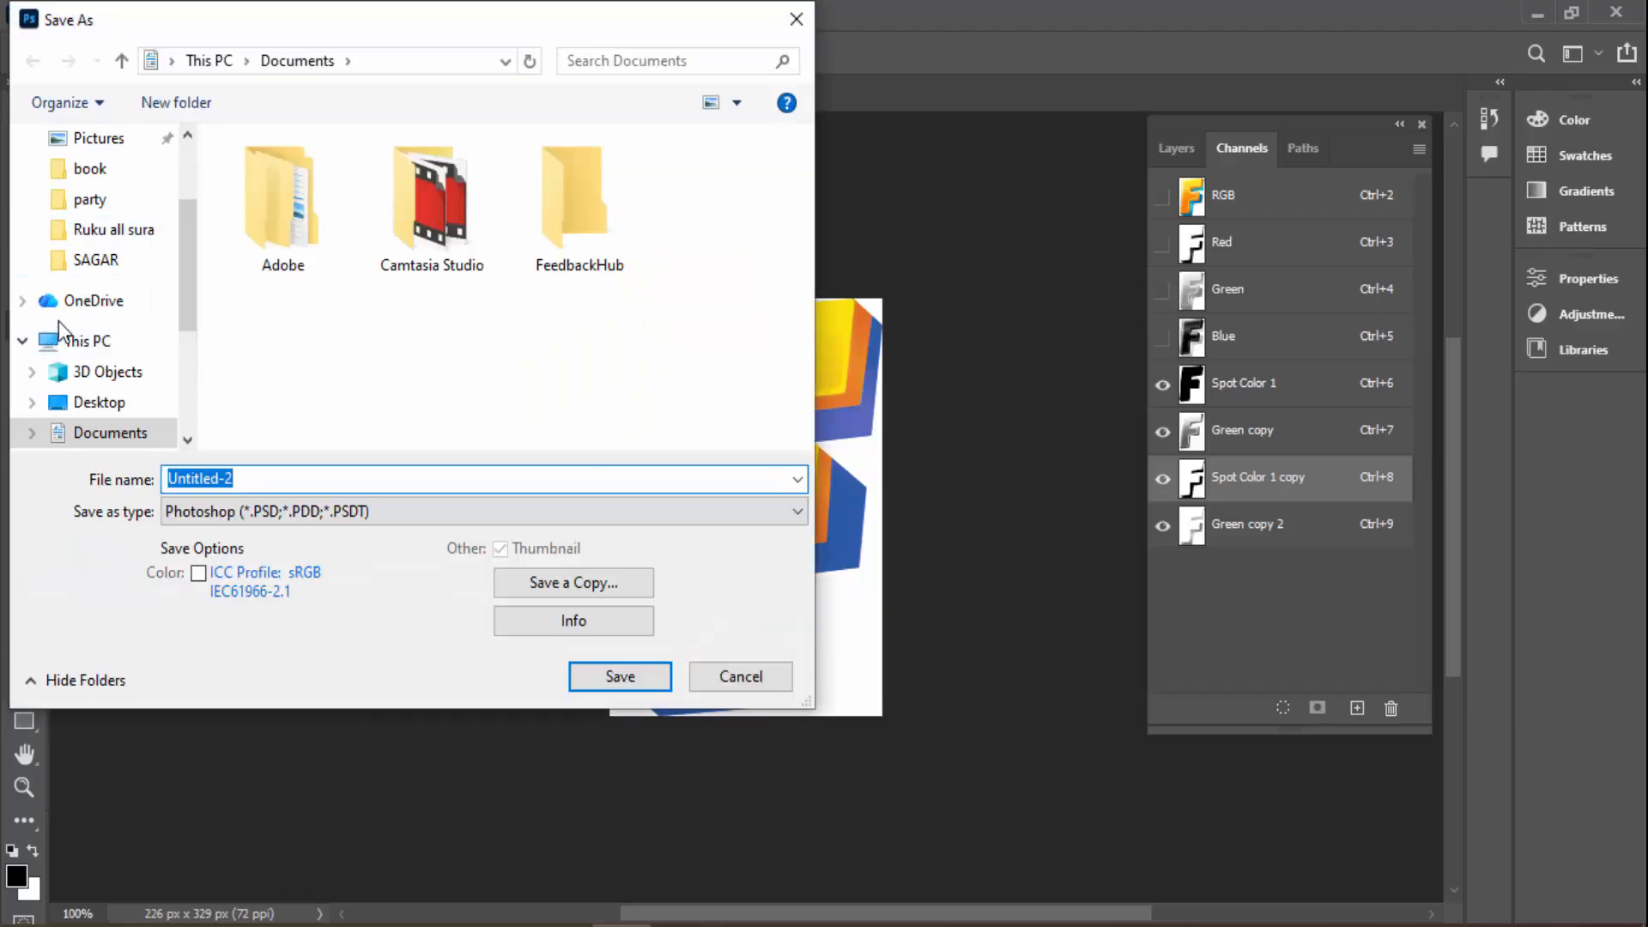
pyautogui.click(71, 265)
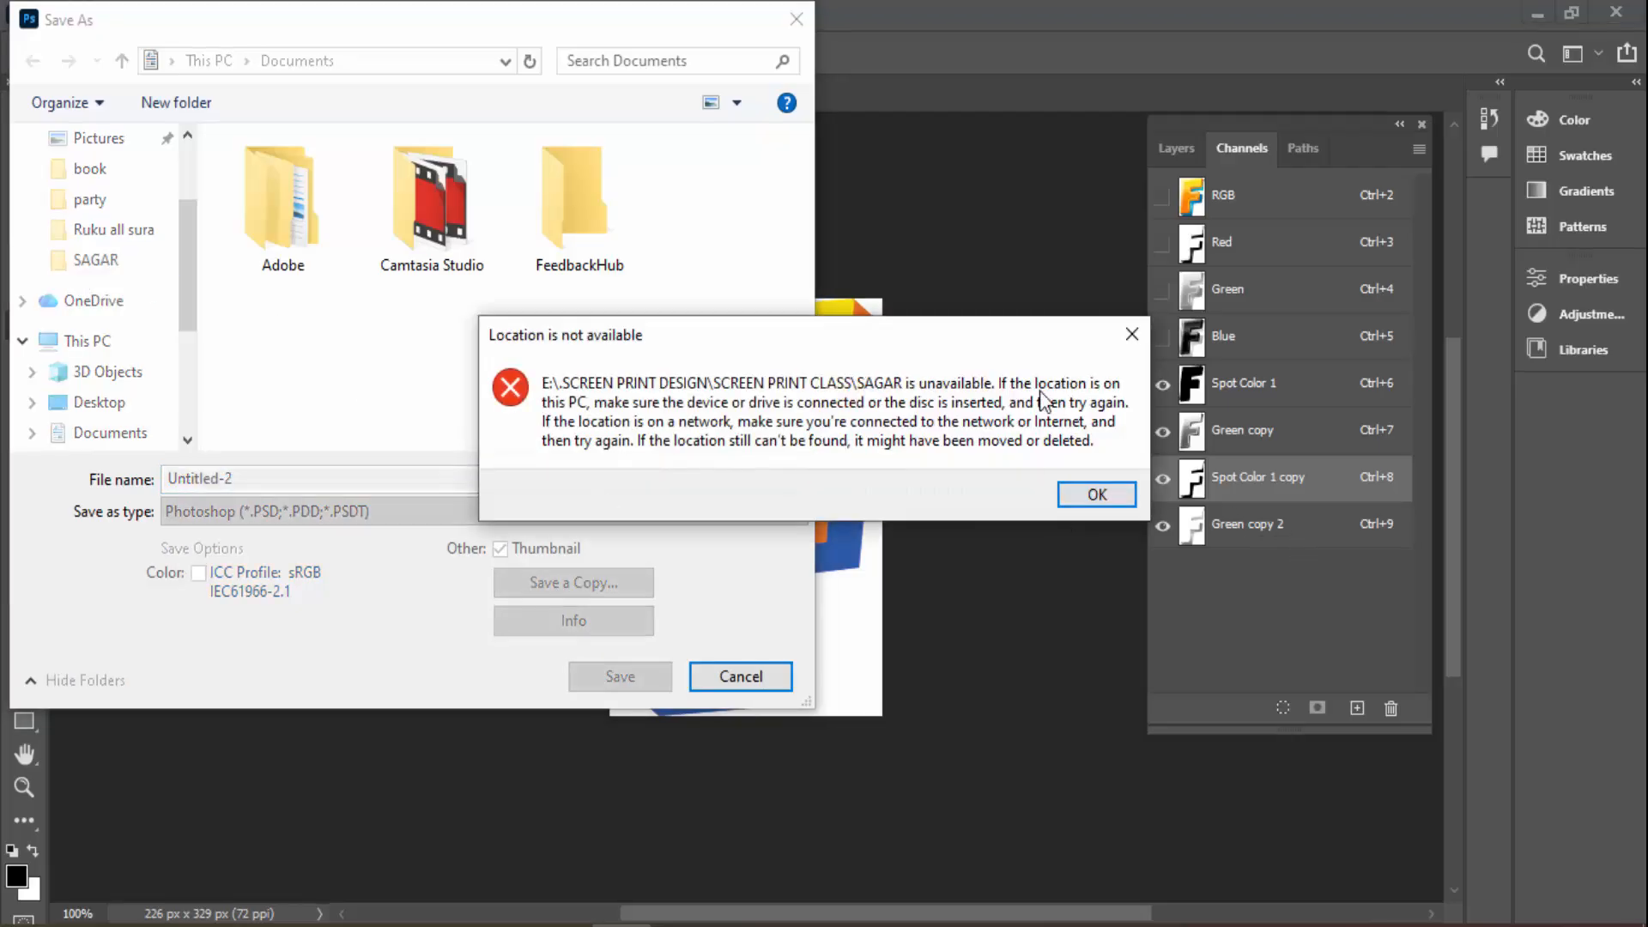
pyautogui.click(1127, 340)
pyautogui.click(108, 348)
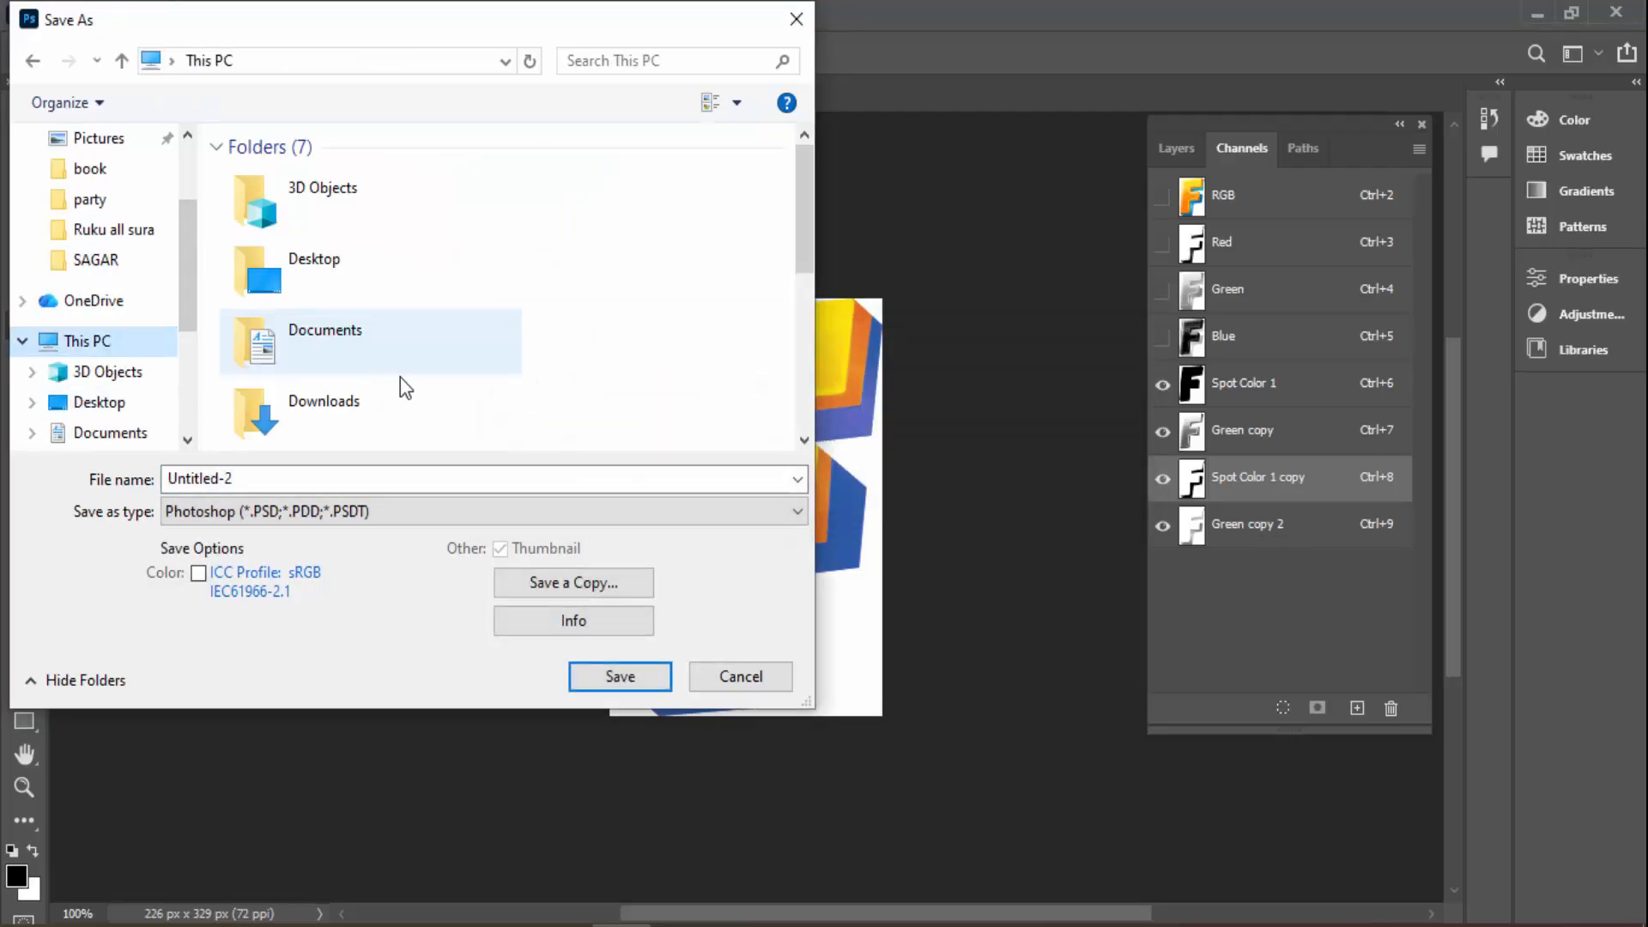
pyautogui.scroll(-5, 407, 319)
pyautogui.doubleClick(395, 406)
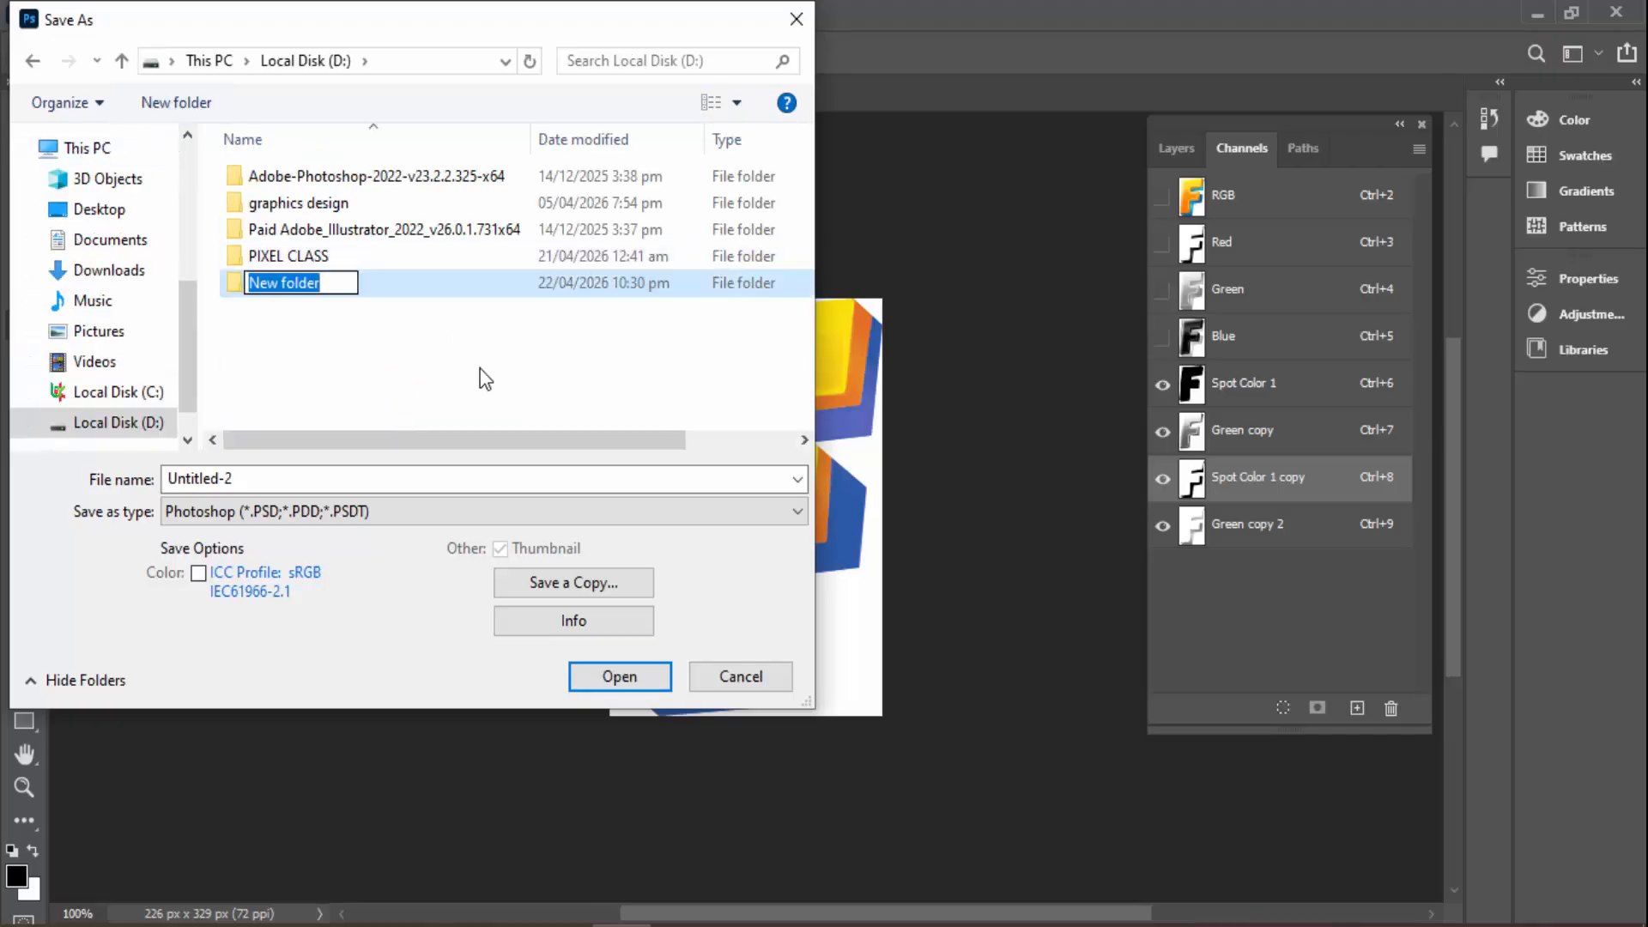
pyautogui.write('SA')
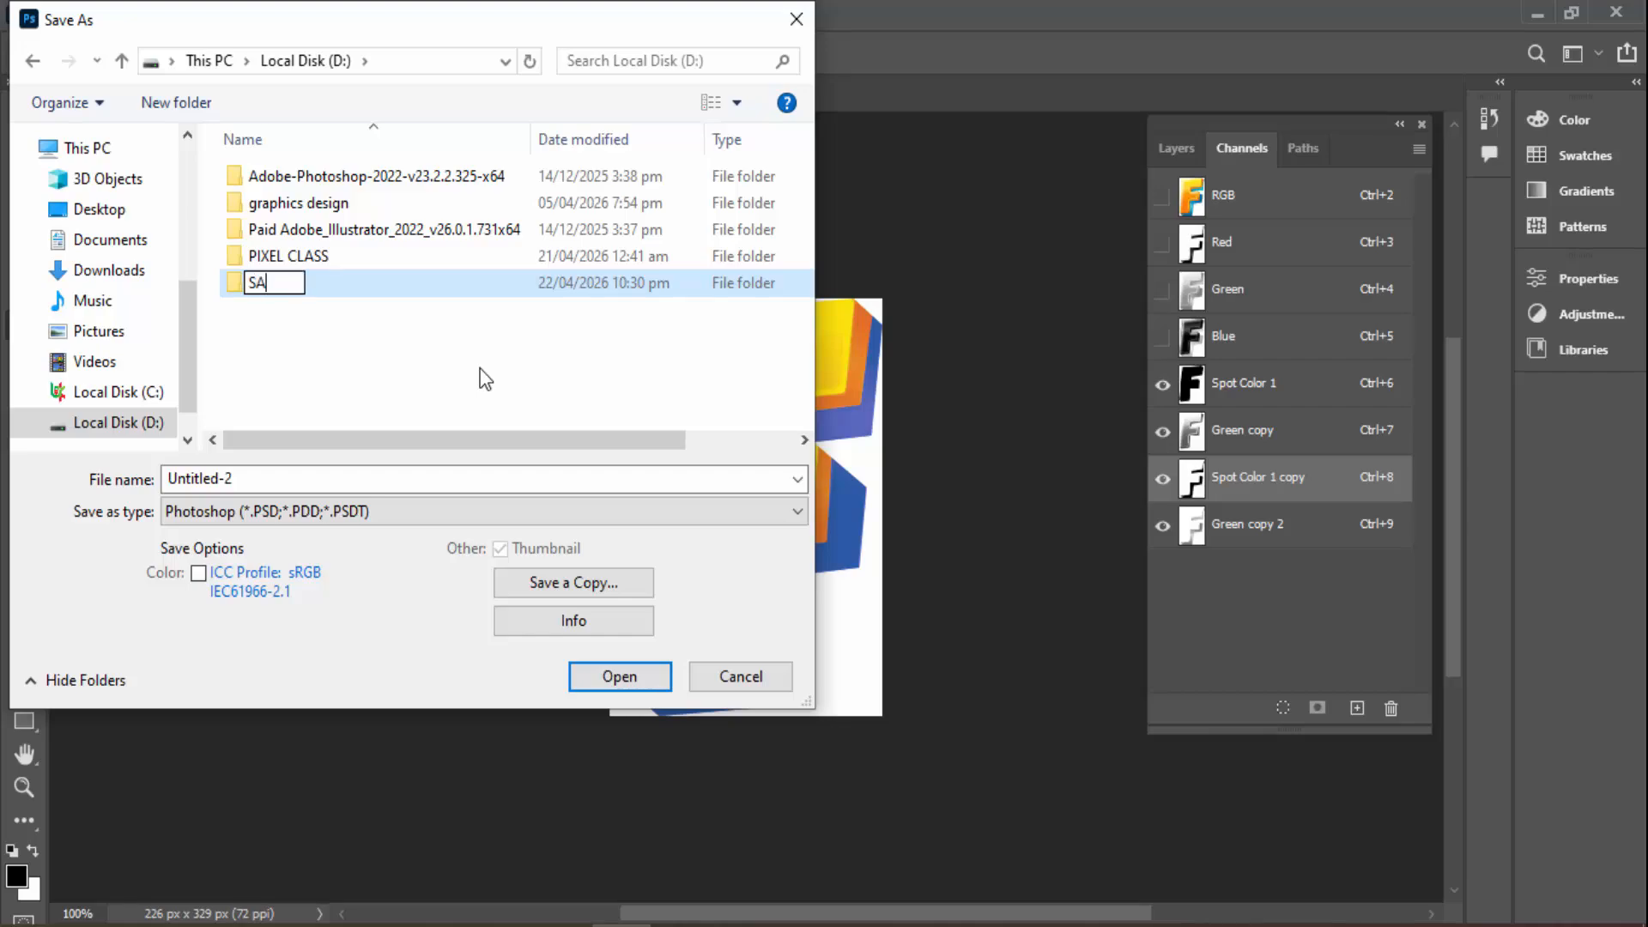
pyautogui.write('GOr')
pyautogui.press('\\')
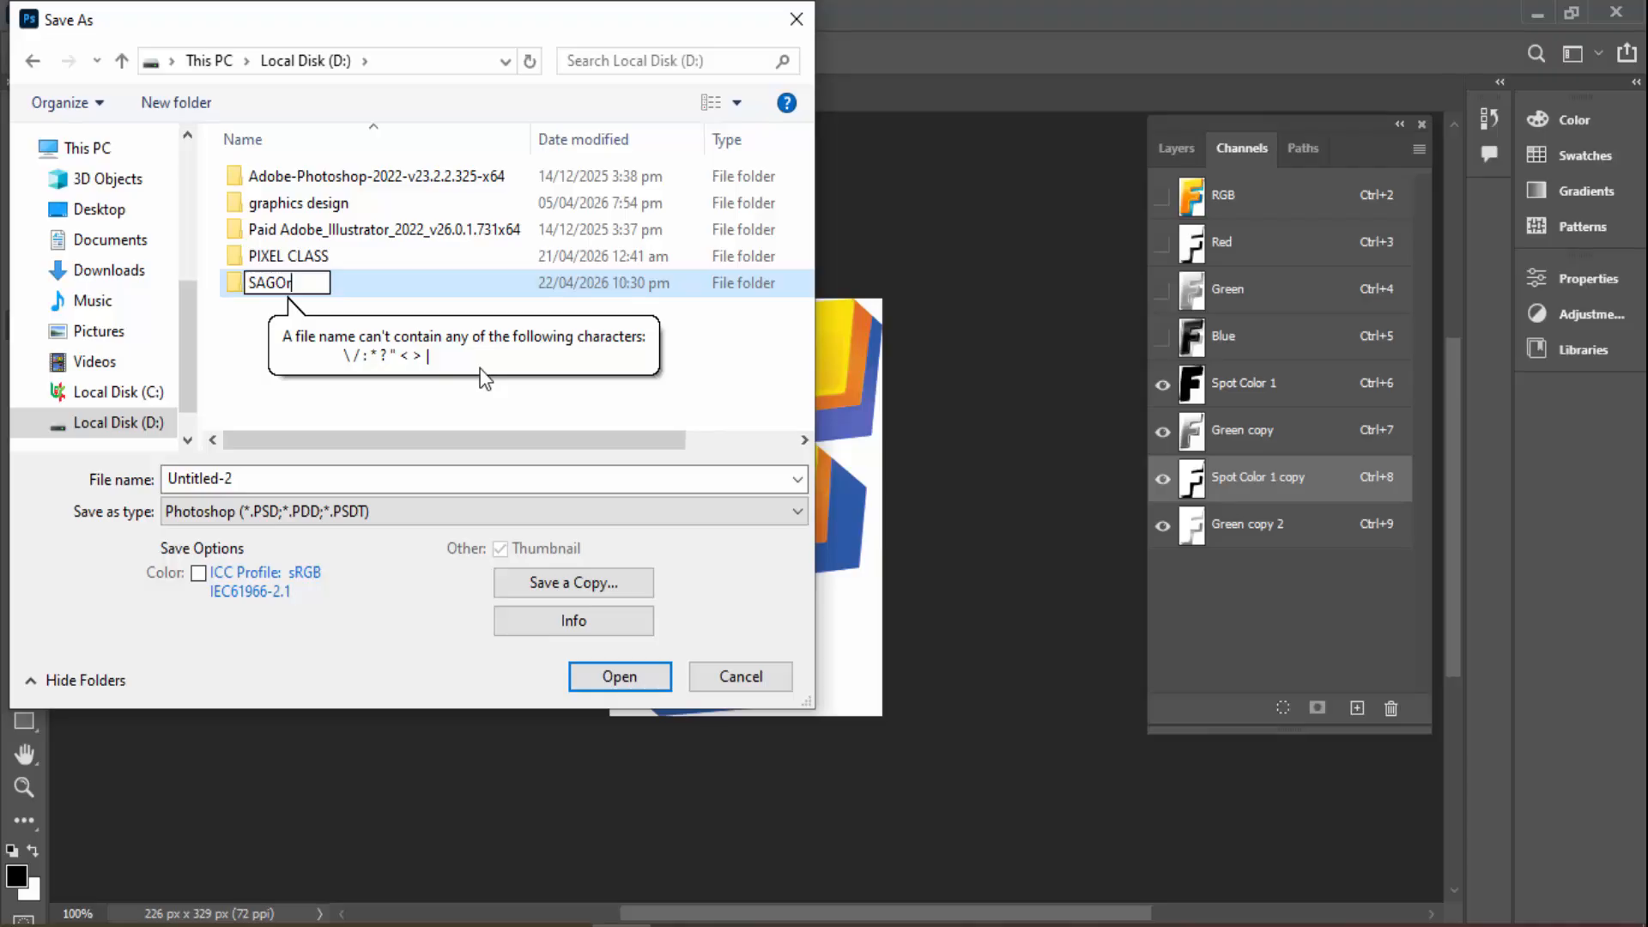
pyautogui.press('Return')
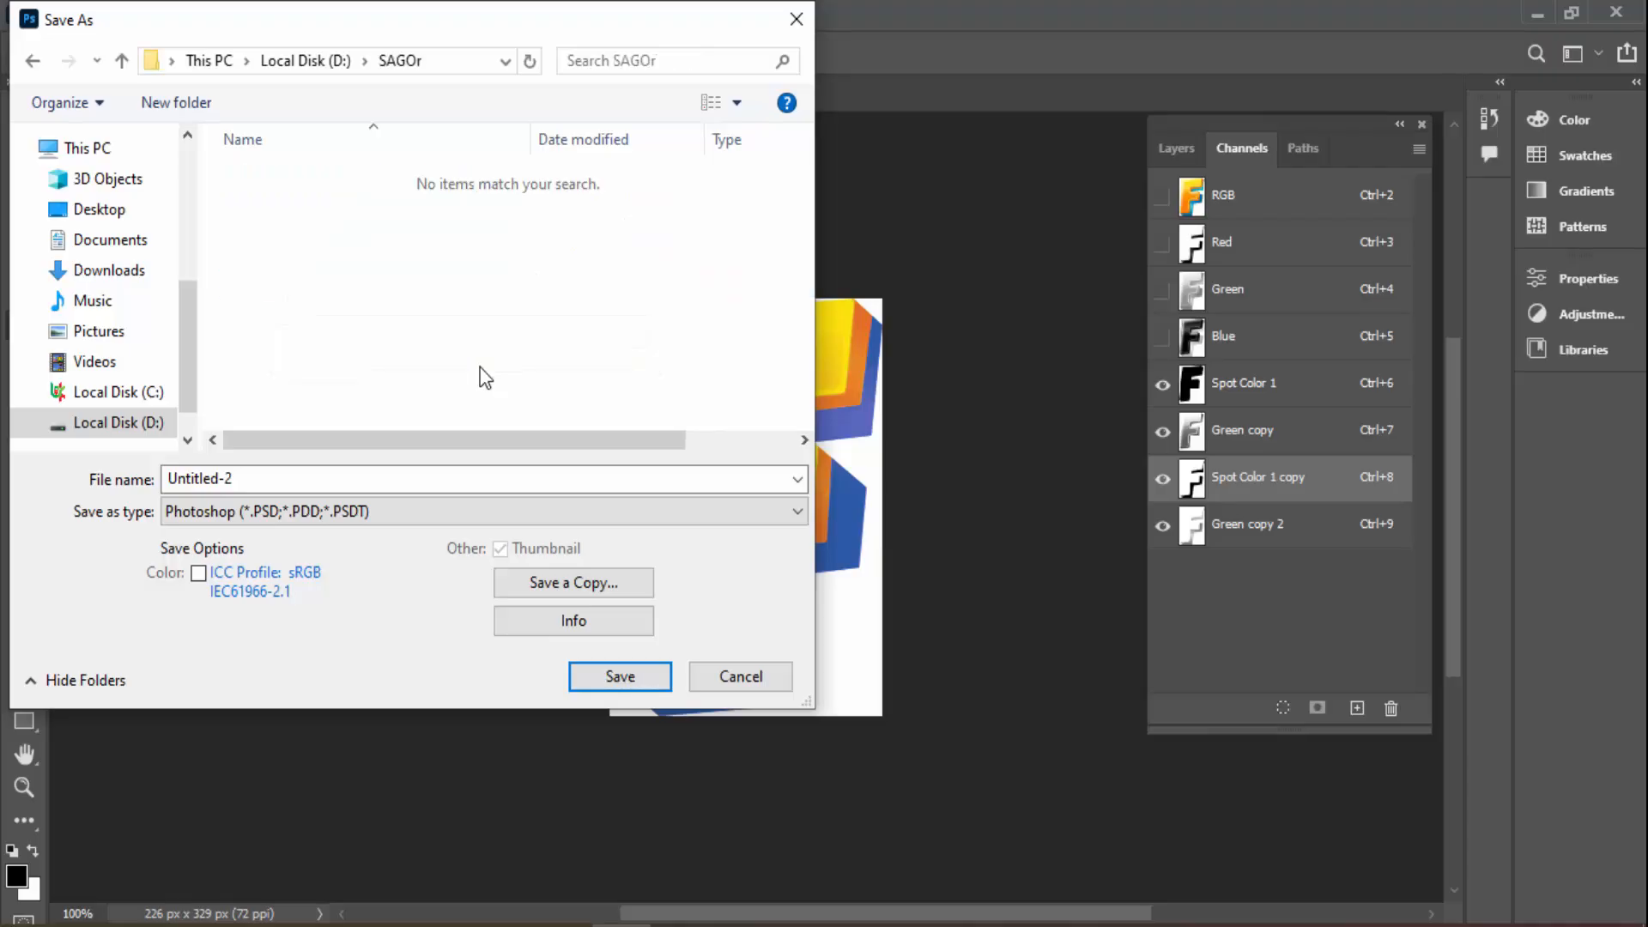
# Save the document in the new folder as 2 in Photoshop format
pyautogui.click(287, 478)
pyautogui.write('2')
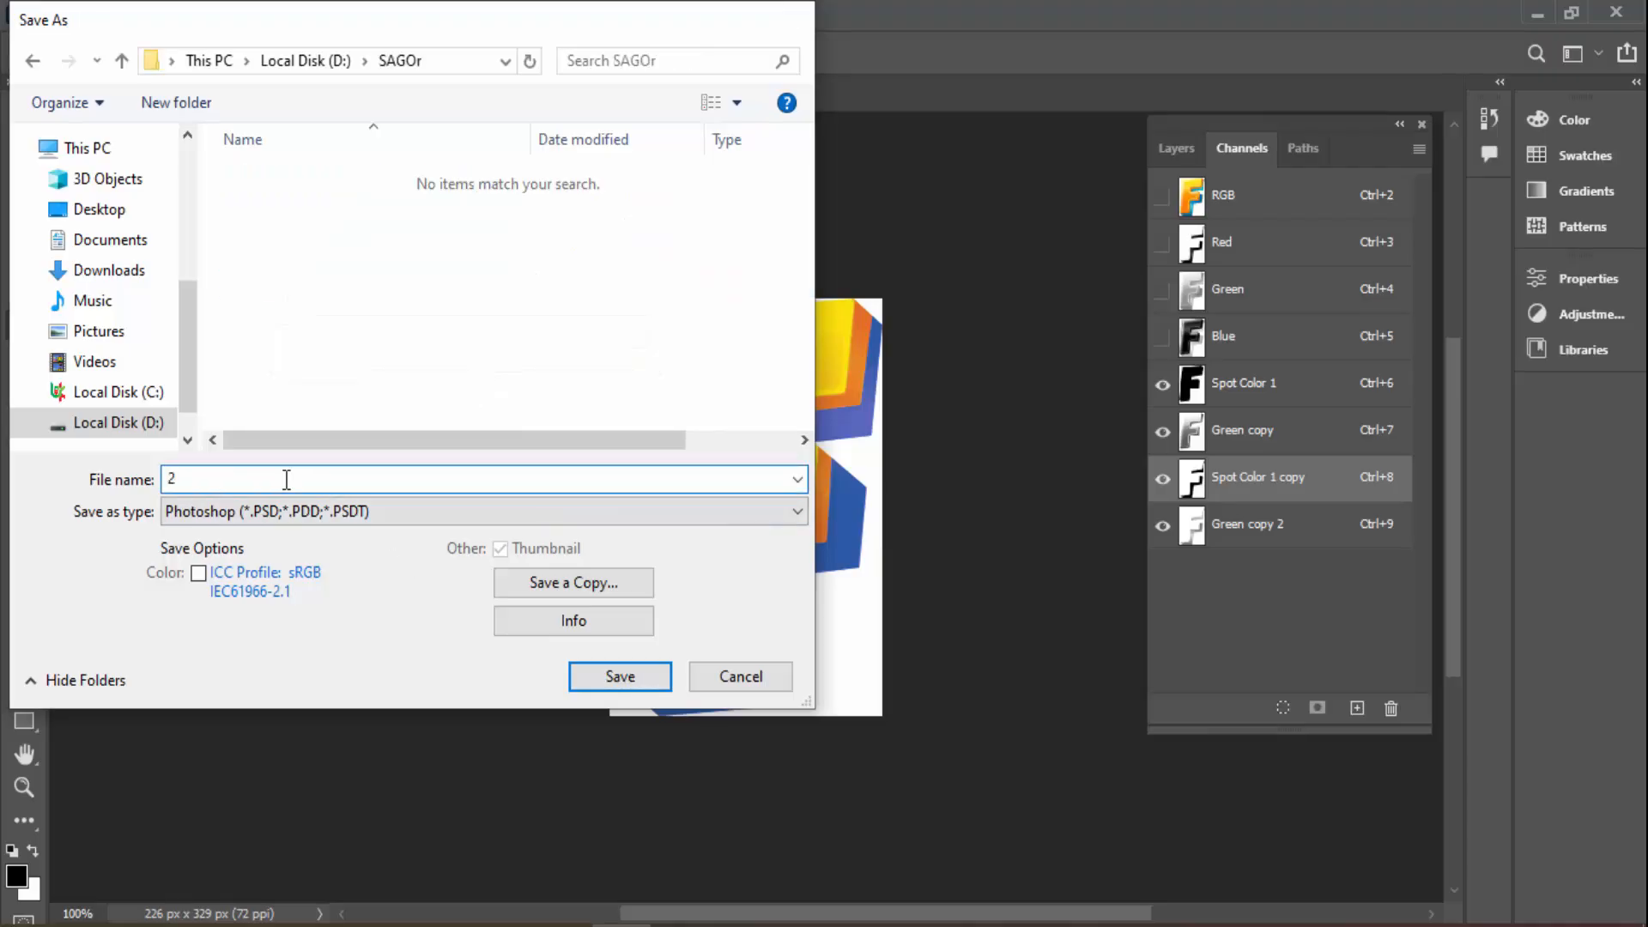
pyautogui.press('Return')
pyautogui.press('Return')
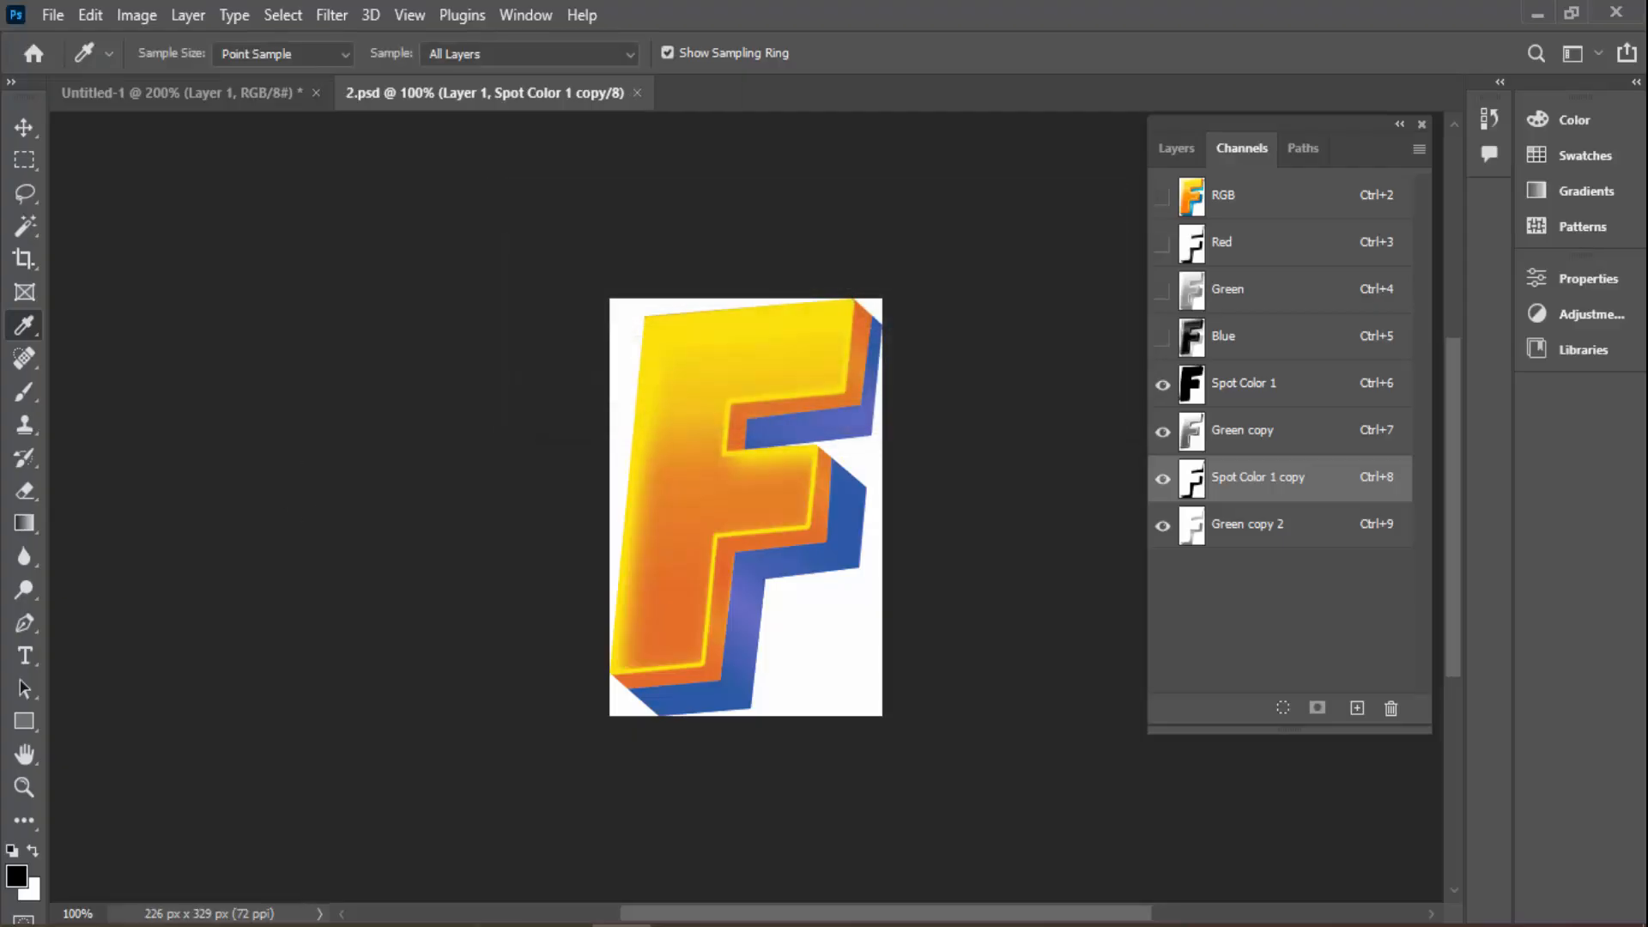
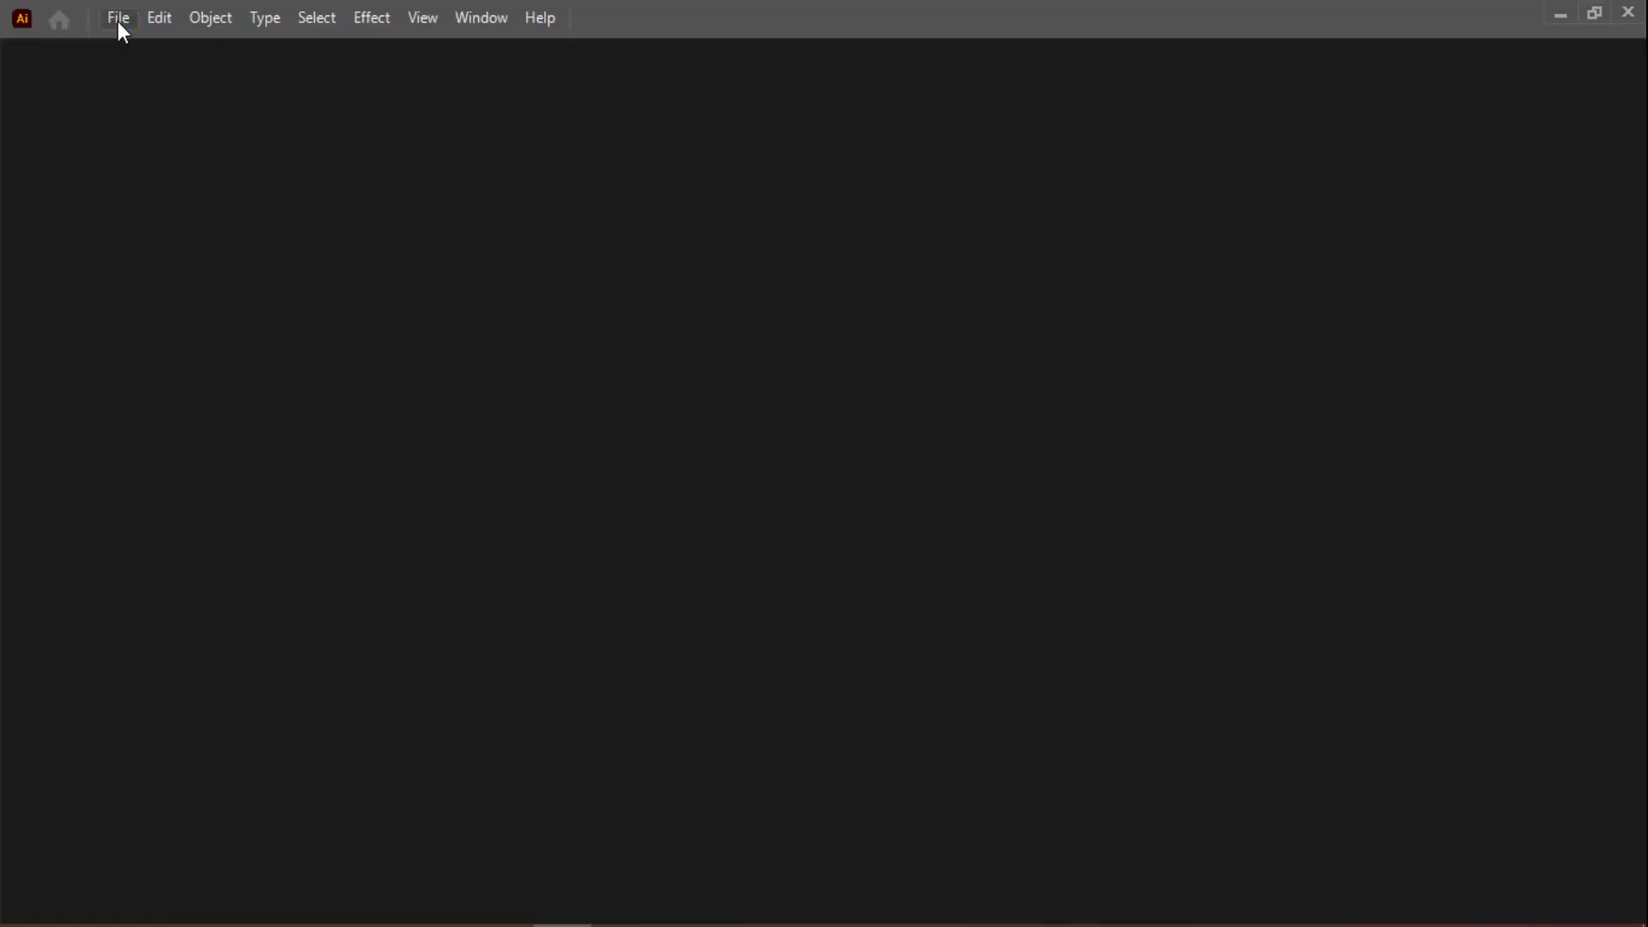
# Switch to Illustrator and open 2.psd from the new folder on Local Disk (D:), flattening its layers to a single image
pyautogui.click(118, 19)
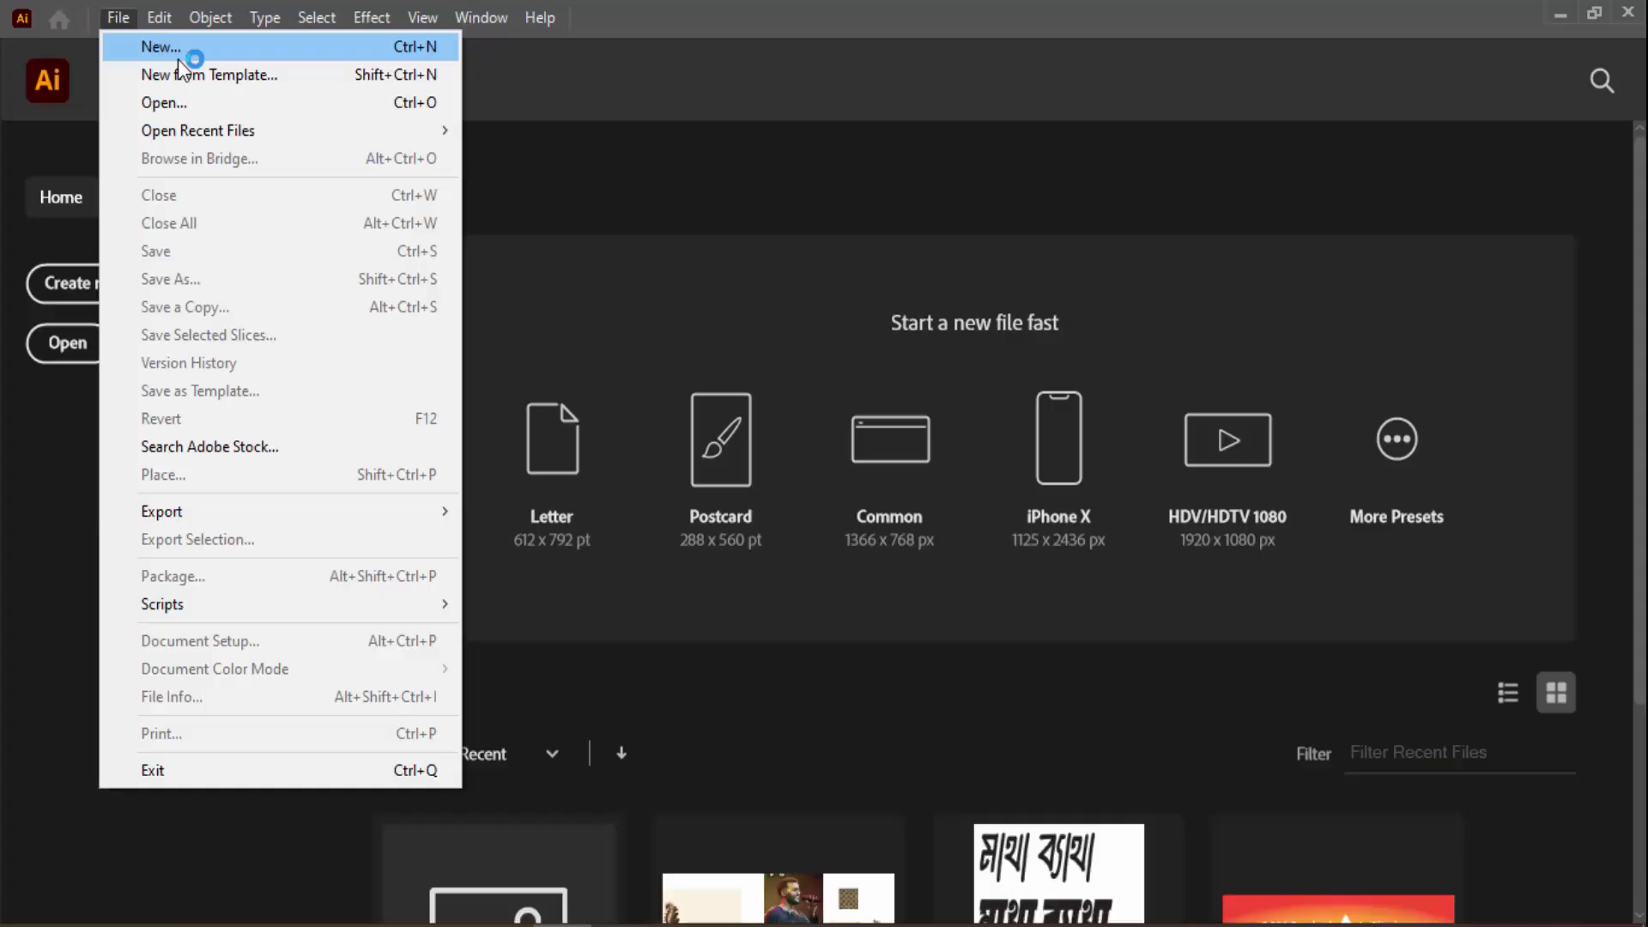
pyautogui.click(208, 110)
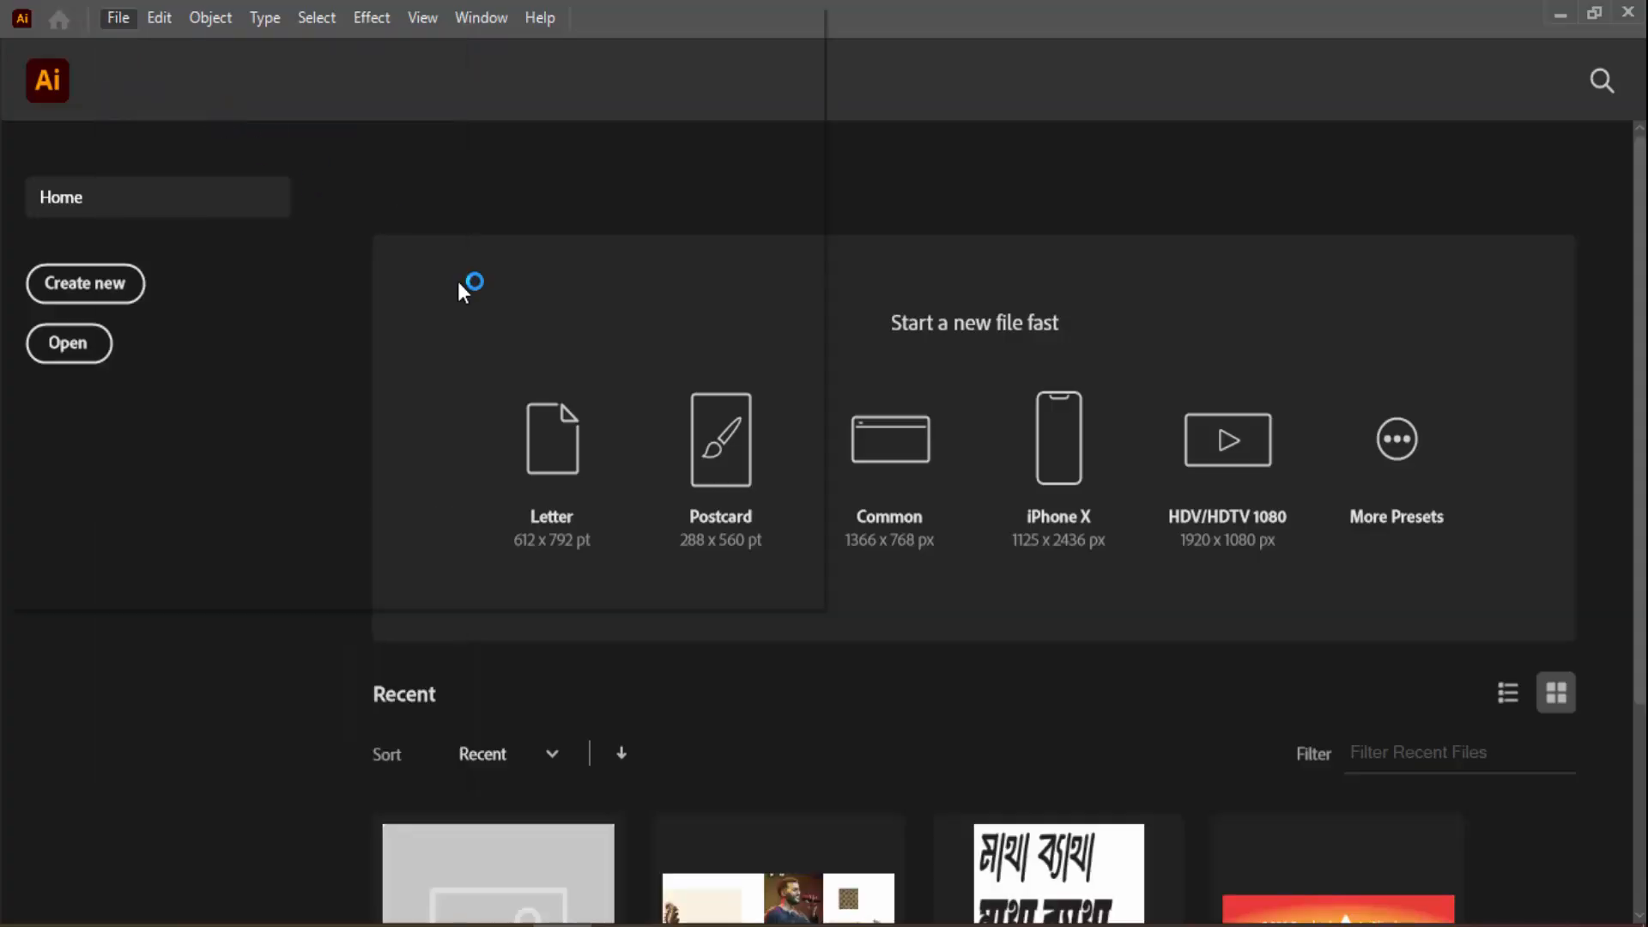
pyautogui.scroll(-1, 446, 269)
pyautogui.scroll(3, 163, 266)
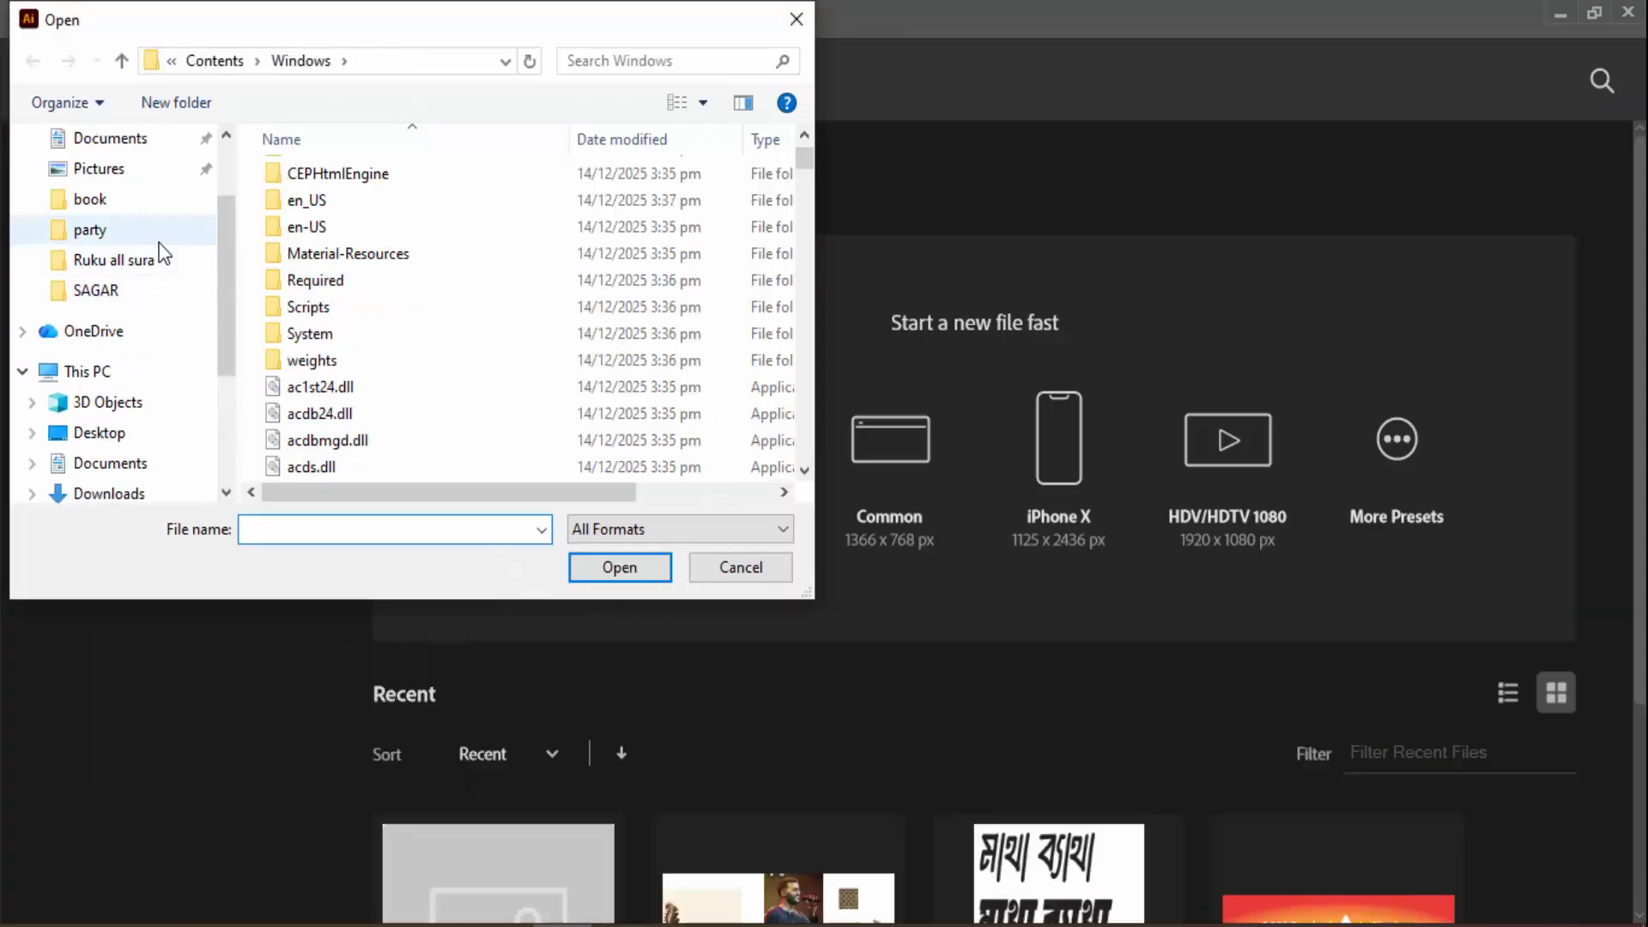
pyautogui.click(137, 203)
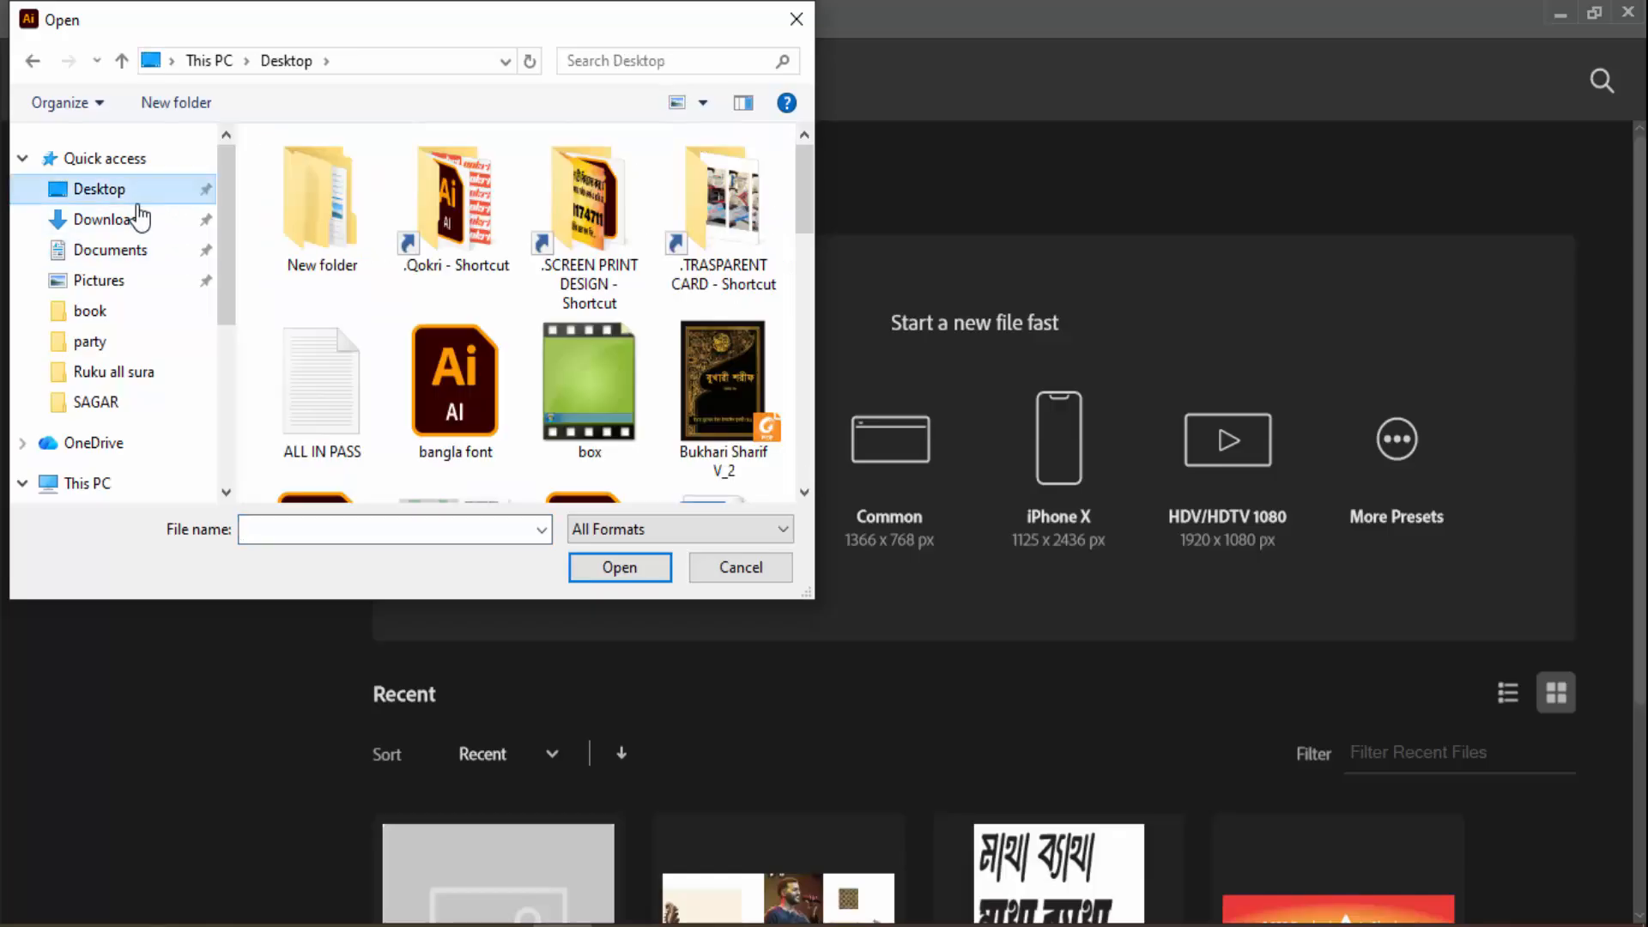
pyautogui.scroll(-1, 151, 342)
pyautogui.click(141, 394)
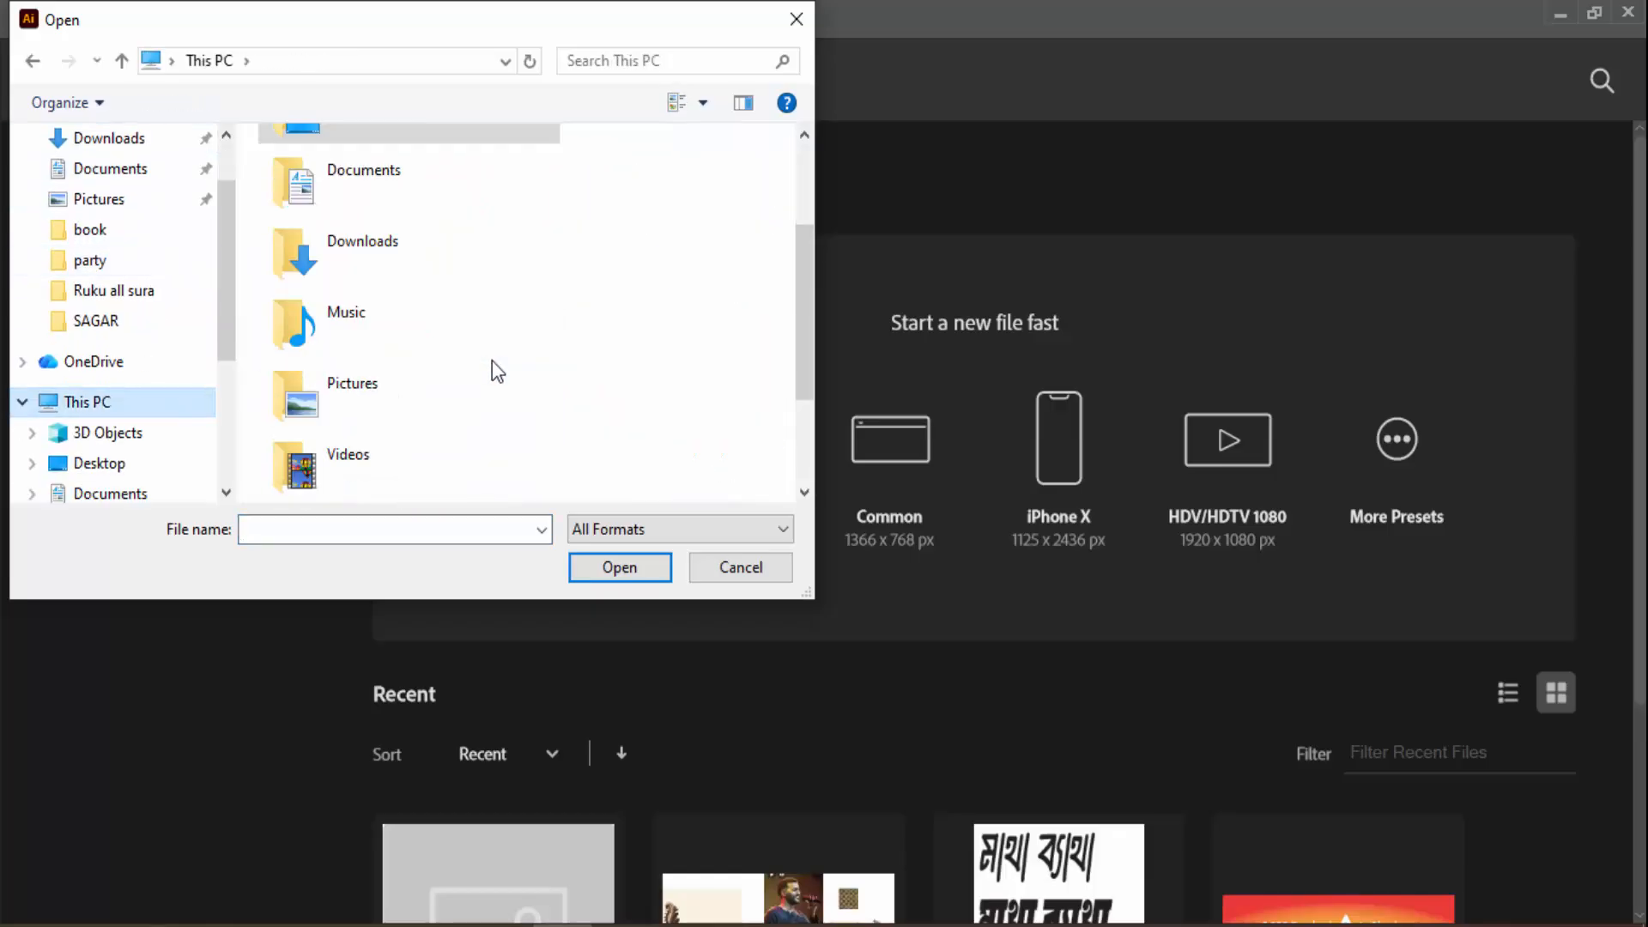
pyautogui.scroll(-3, 492, 361)
pyautogui.doubleClick(455, 439)
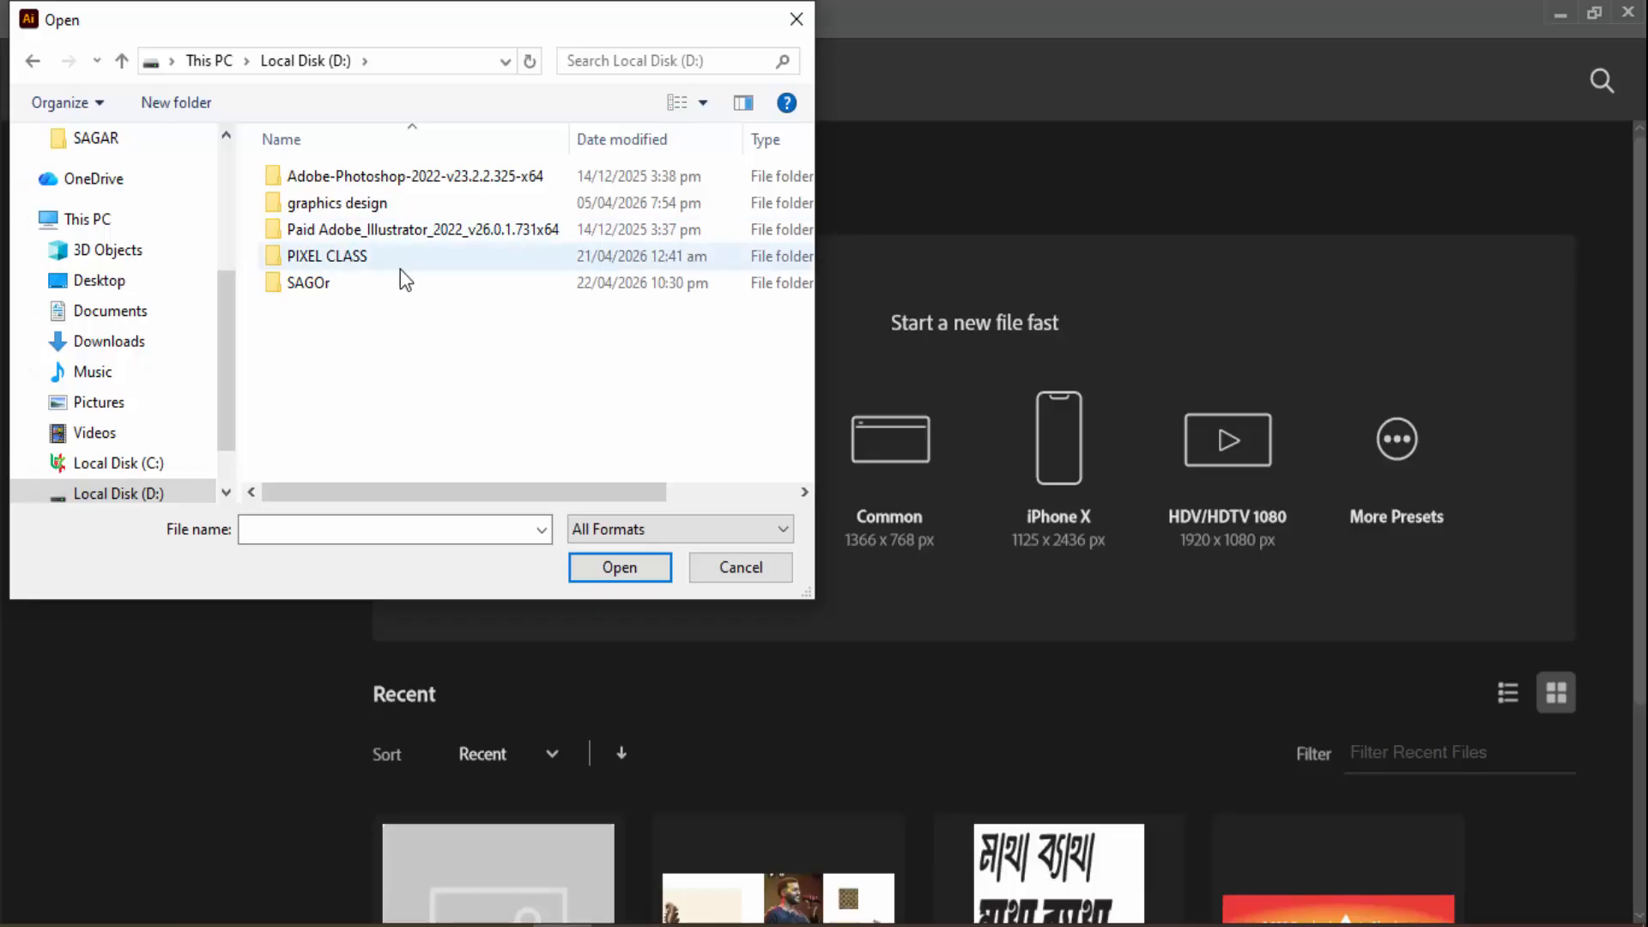
pyautogui.doubleClick(400, 275)
pyautogui.doubleClick(323, 168)
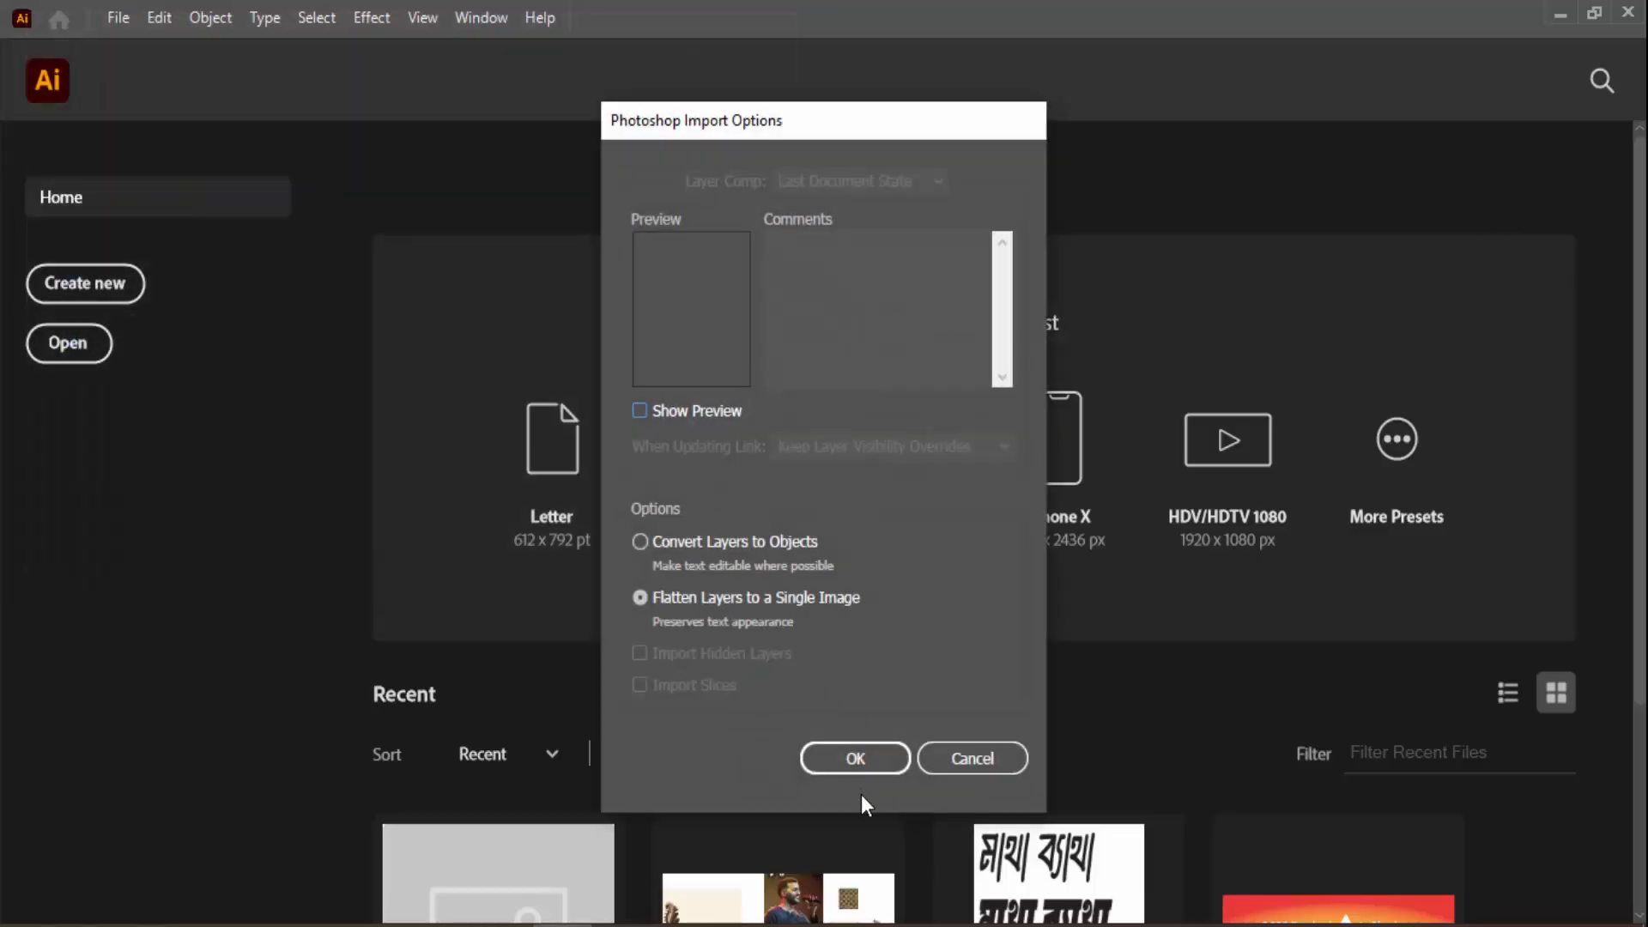
pyautogui.click(837, 765)
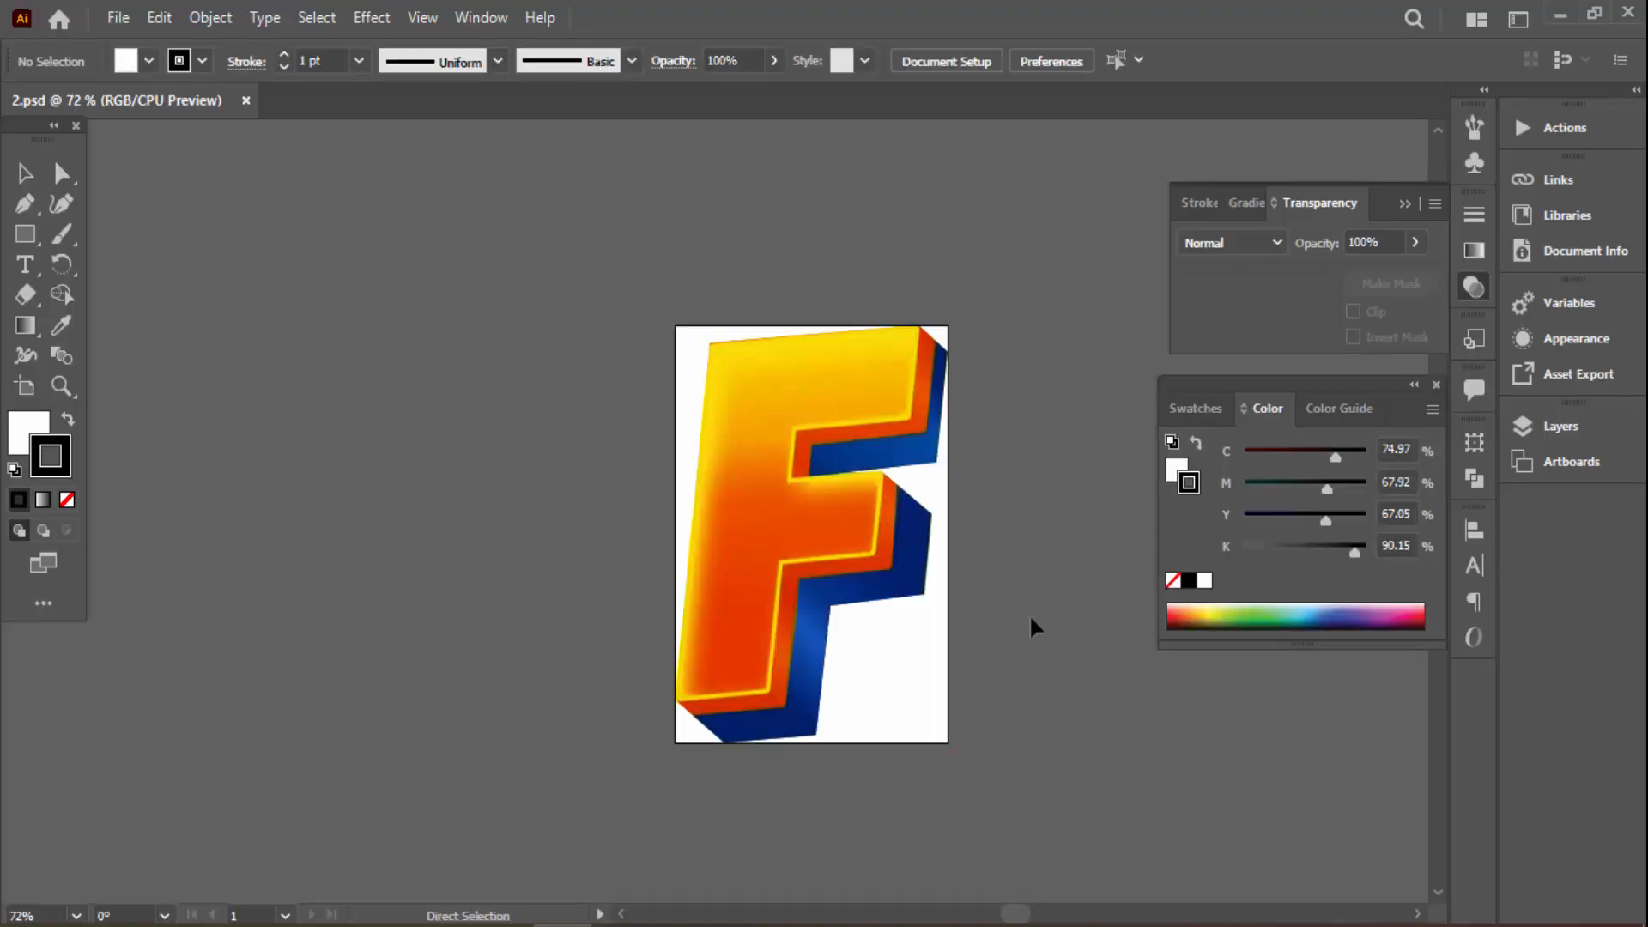
# Move the yellow and orange spot images of the F off the artboard and place them side by side
pyautogui.hotkey('ctrl', '-')
pyautogui.hotkey('ctrl', '-')
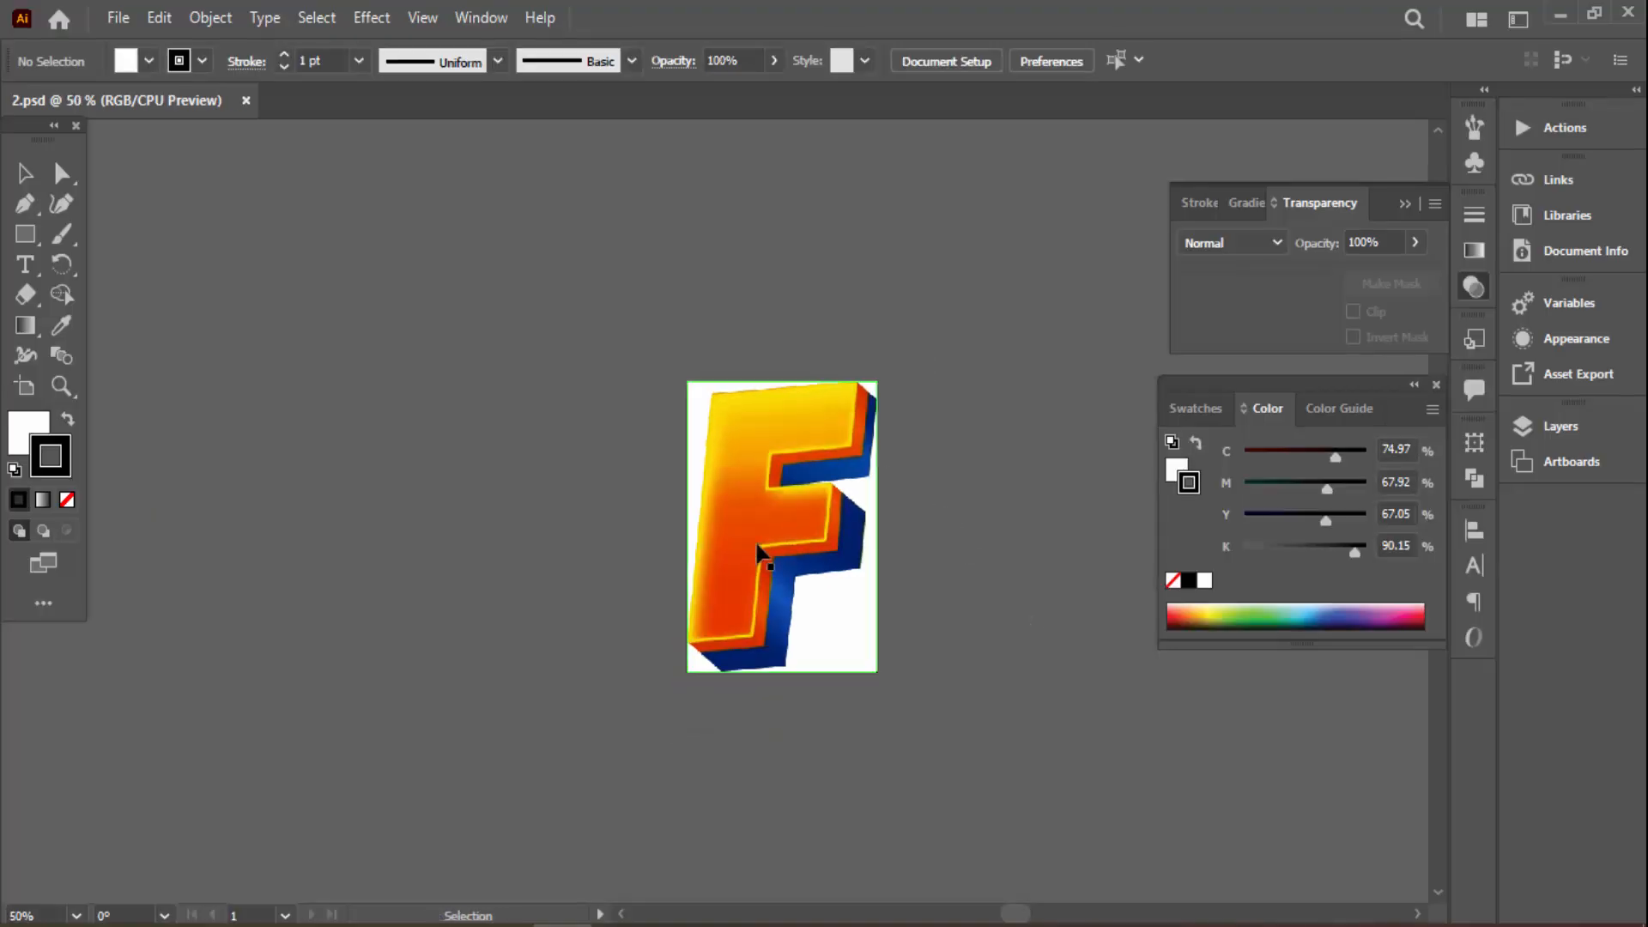
pyautogui.moveTo(758, 552); pyautogui.dragTo(389, 349)
pyautogui.moveTo(726, 486); pyautogui.dragTo(553, 234)
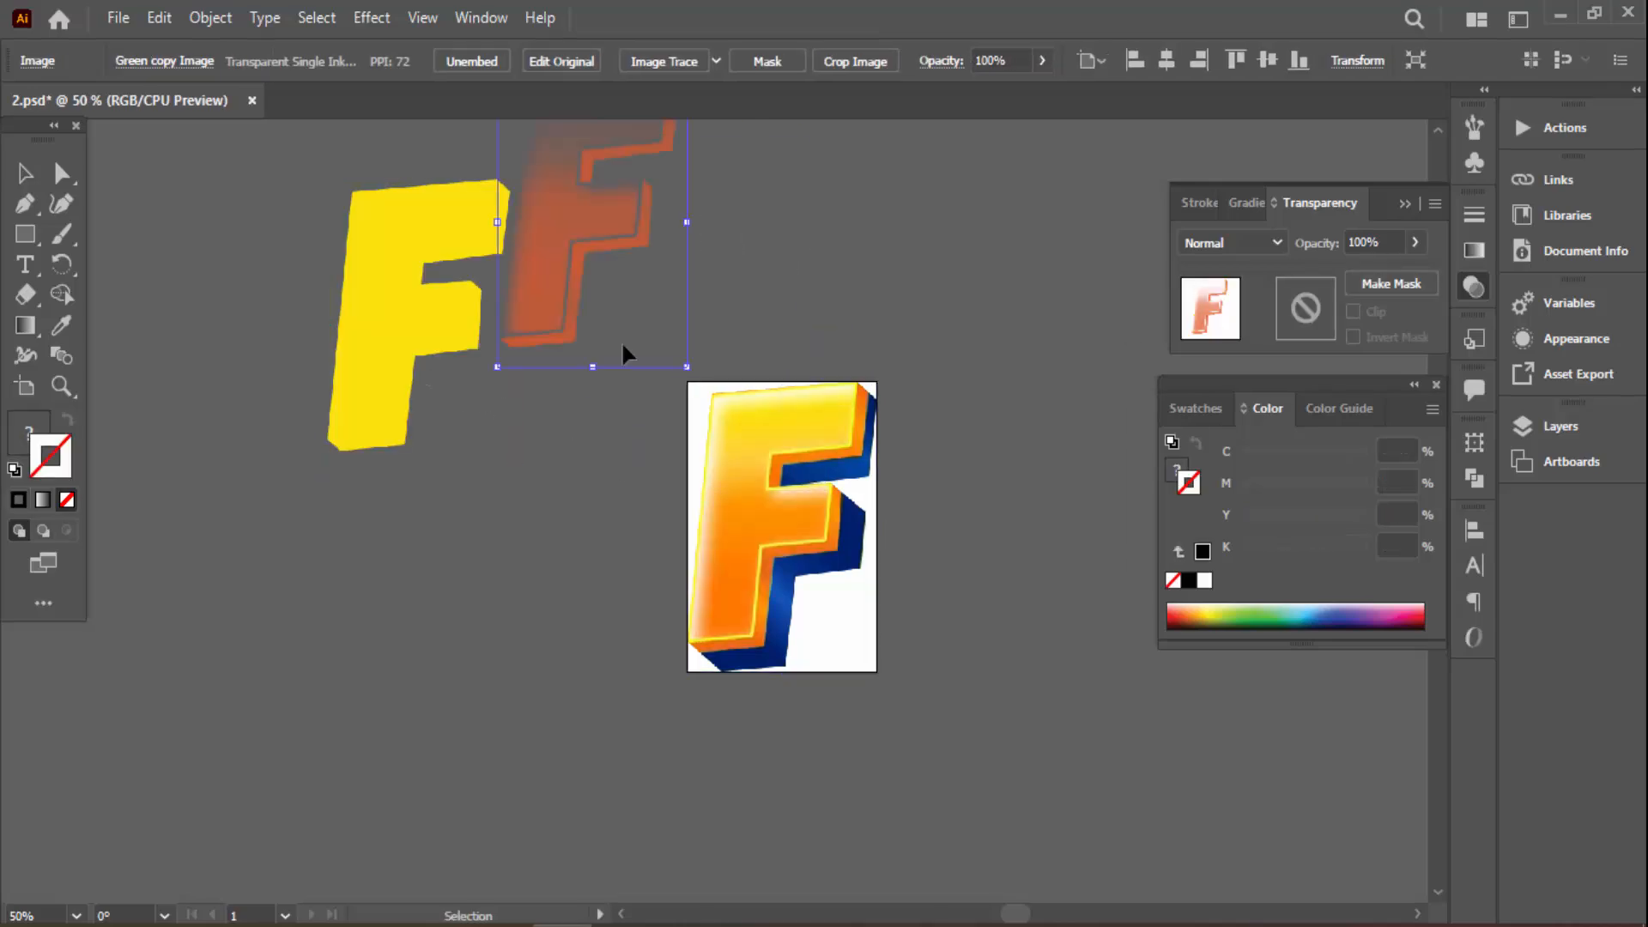
pyautogui.moveTo(578, 309); pyautogui.dragTo(567, 357)
# Set the full-colour F aside and place the lavender and blue spot images side by side below the yellow and orange ones
pyautogui.moveTo(798, 425); pyautogui.dragTo(1125, 223)
pyautogui.moveTo(828, 574); pyautogui.dragTo(417, 717)
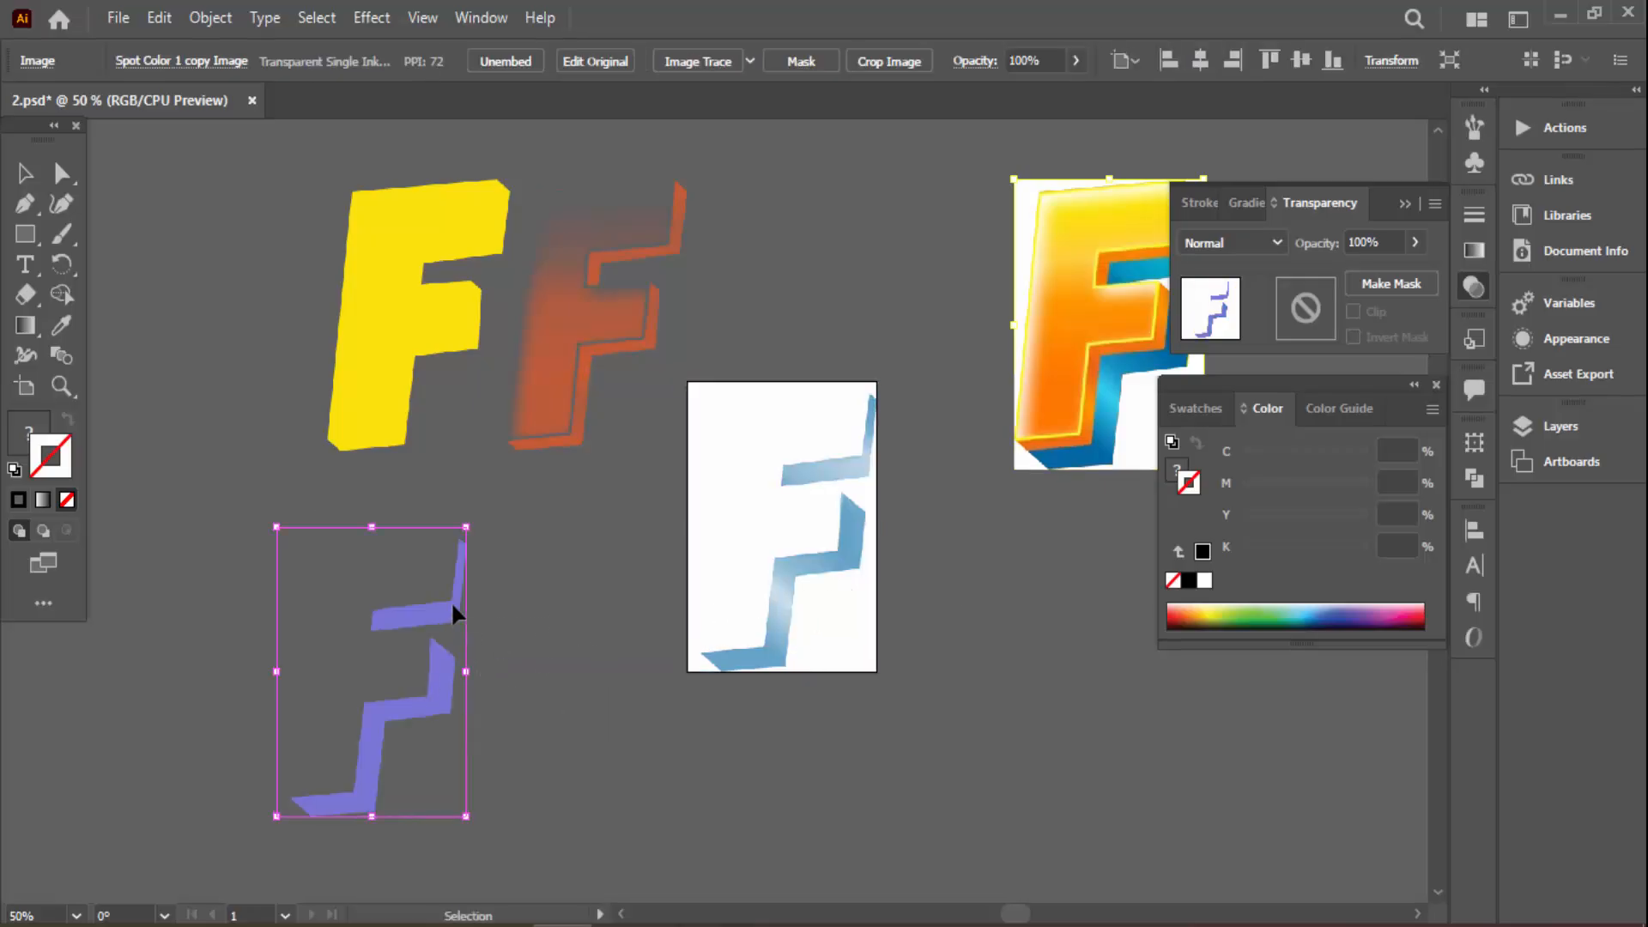
pyautogui.moveTo(452, 613); pyautogui.dragTo(497, 556)
pyautogui.moveTo(856, 562); pyautogui.dragTo(721, 652)
# Move the full-colour F back onto the artboard beside the separated spot images and deselect it
pyautogui.click(951, 330)
pyautogui.moveTo(1099, 346); pyautogui.dragTo(882, 518)
pyautogui.moveTo(374, 519); pyautogui.dragTo(595, 663)
pyautogui.click(852, 414)
pyautogui.moveTo(852, 414); pyautogui.dragTo(738, 440)
pyautogui.click(920, 277)
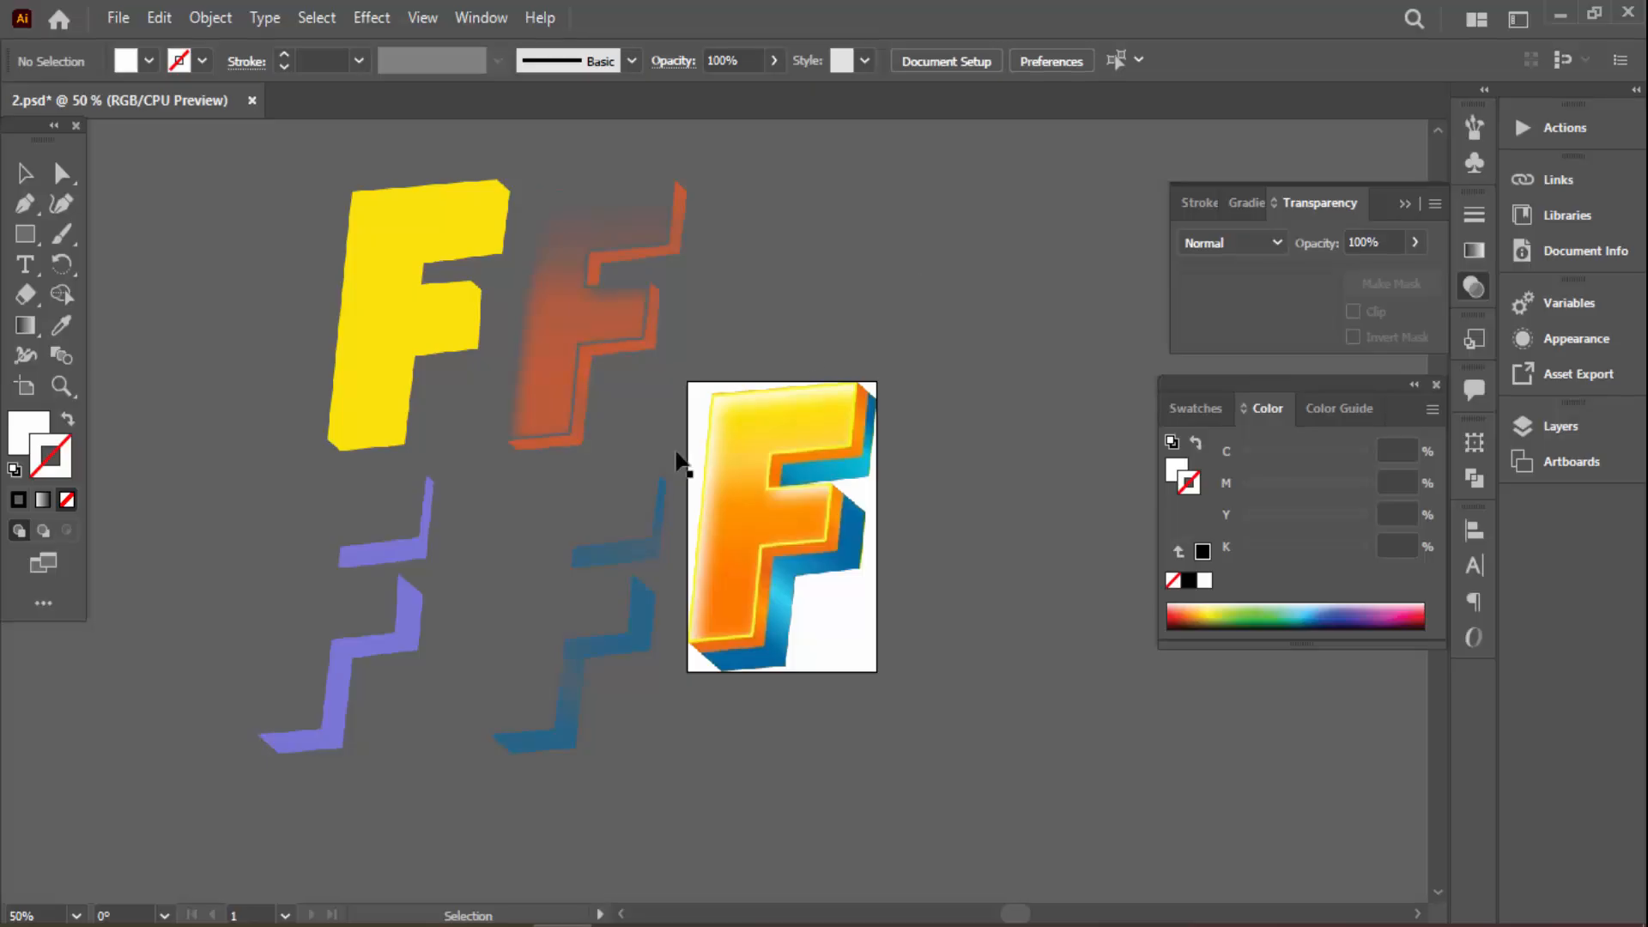
pyautogui.click(849, 360)
pyautogui.click(955, 464)
# Switch to Photoshop and show the whole Flash lettering in Untitled-1 at 66.67% with the Pen tool active
pyautogui.moveTo(737, 924)
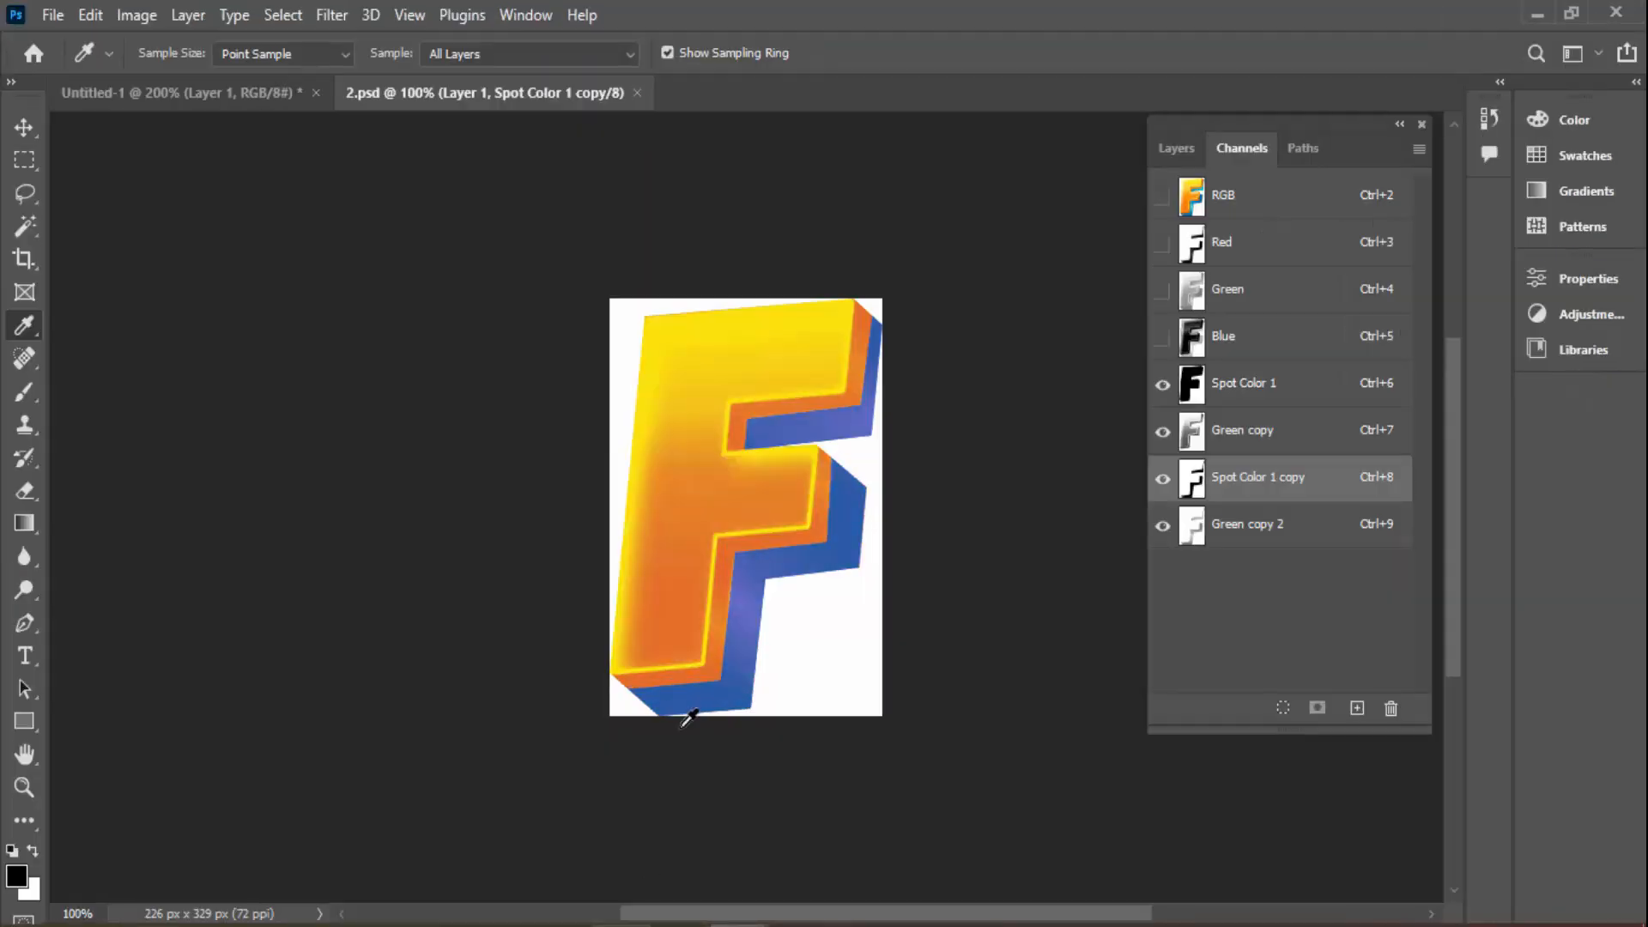
pyautogui.click(208, 94)
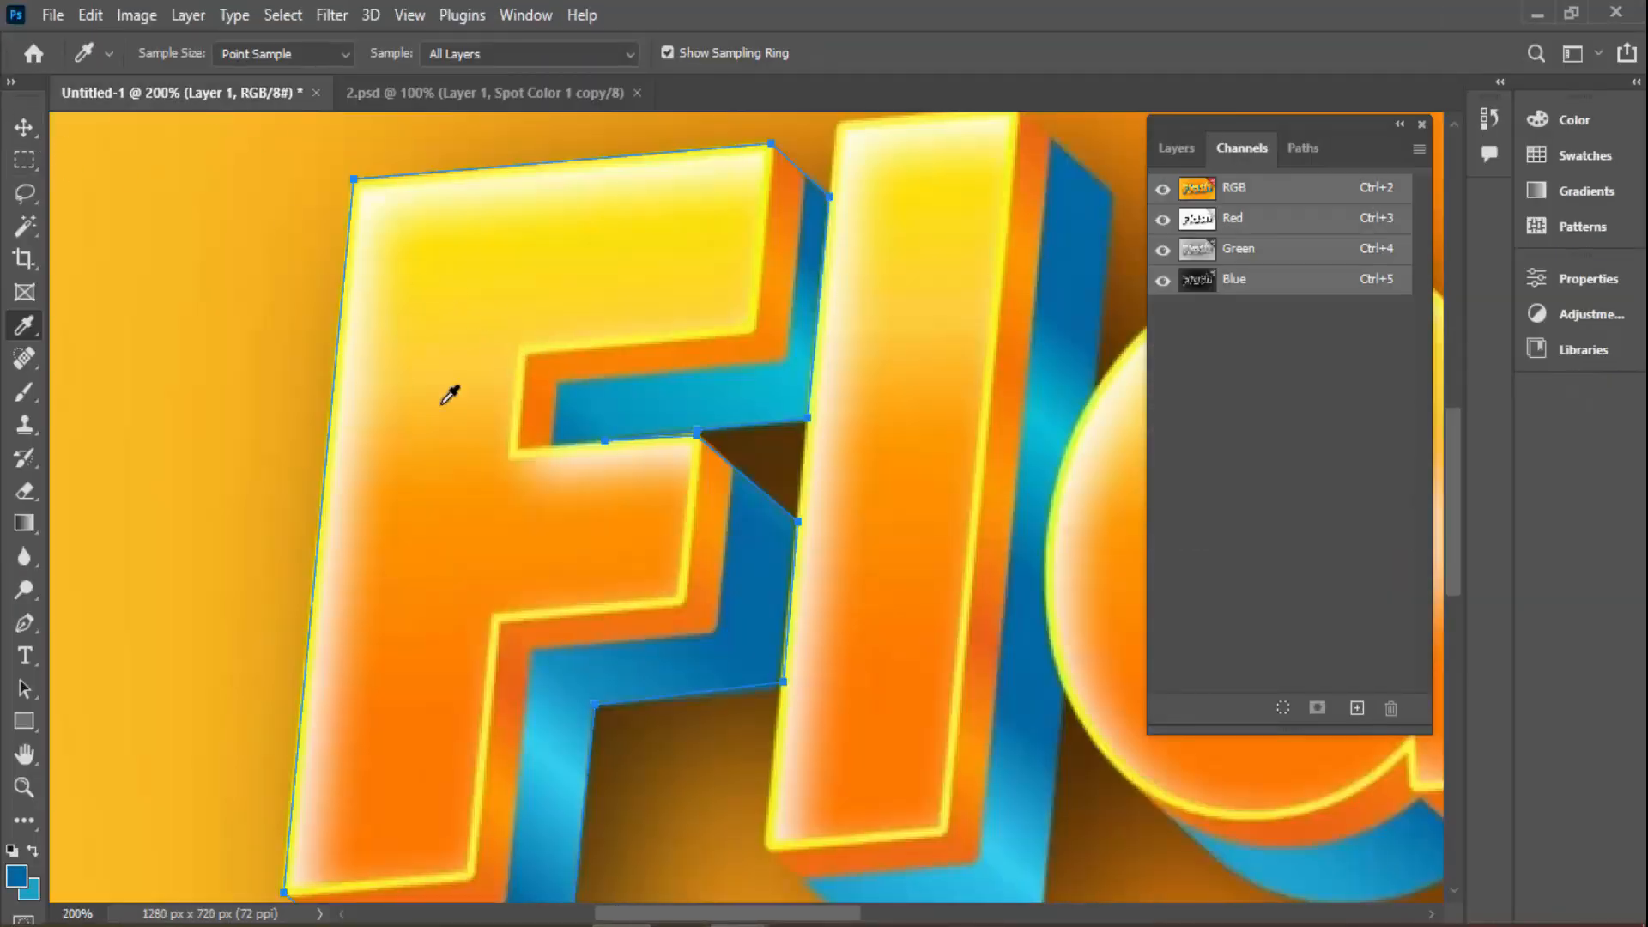
pyautogui.hotkey('ctrl', '-')
pyautogui.hotkey('ctrl', '-')
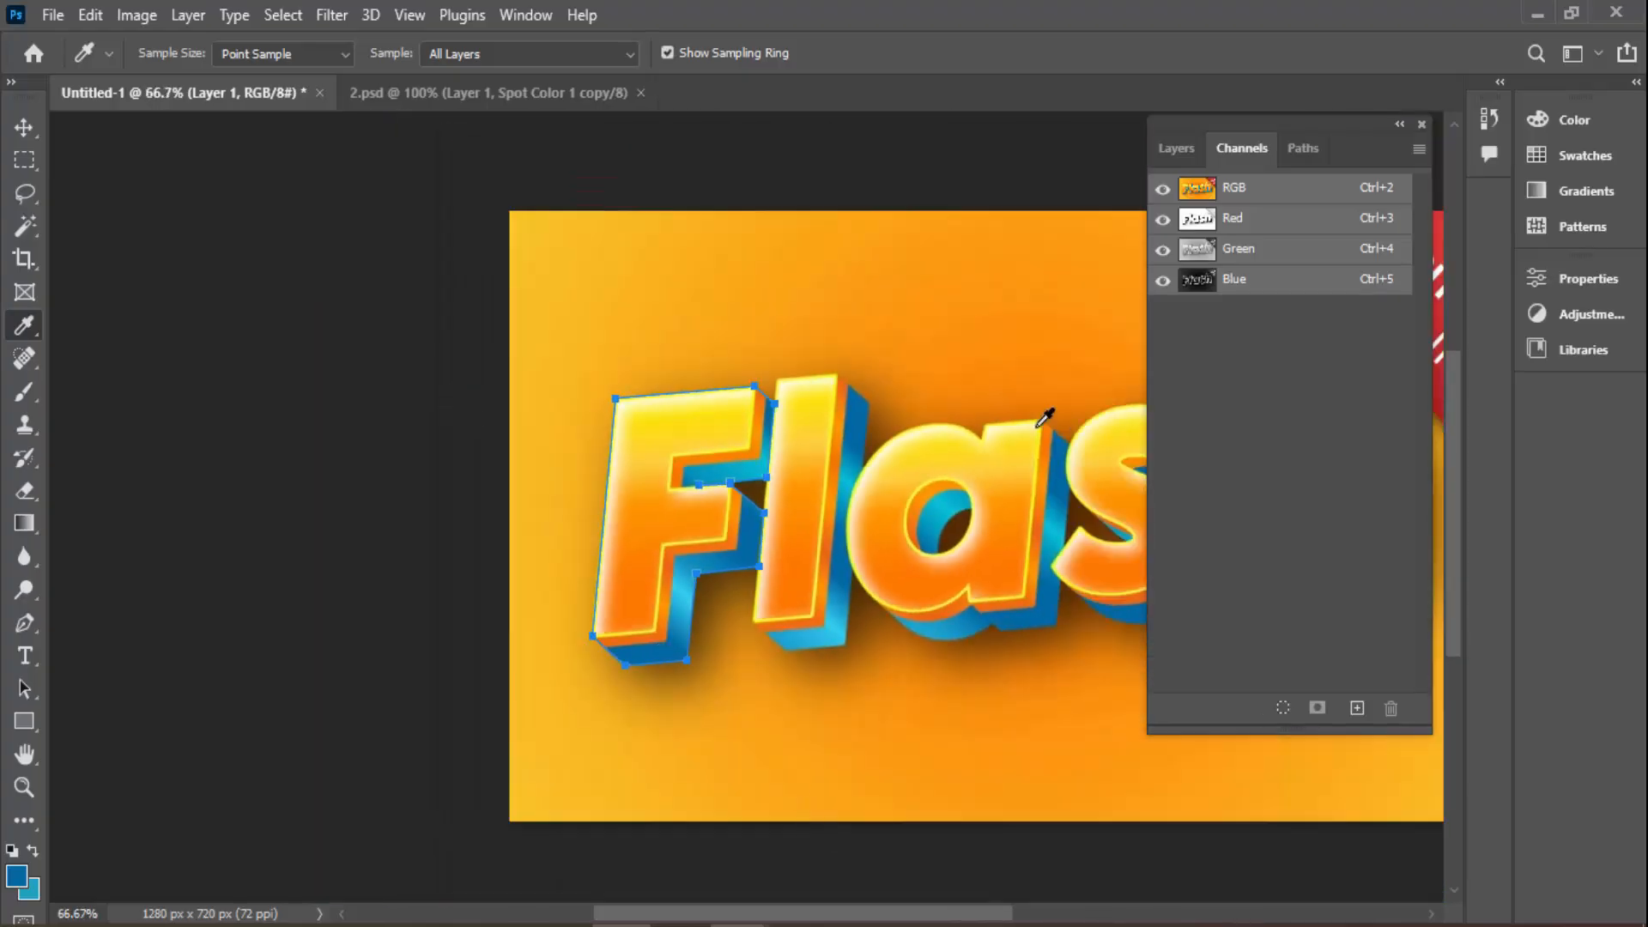
pyautogui.click(22, 691)
pyautogui.click(36, 622)
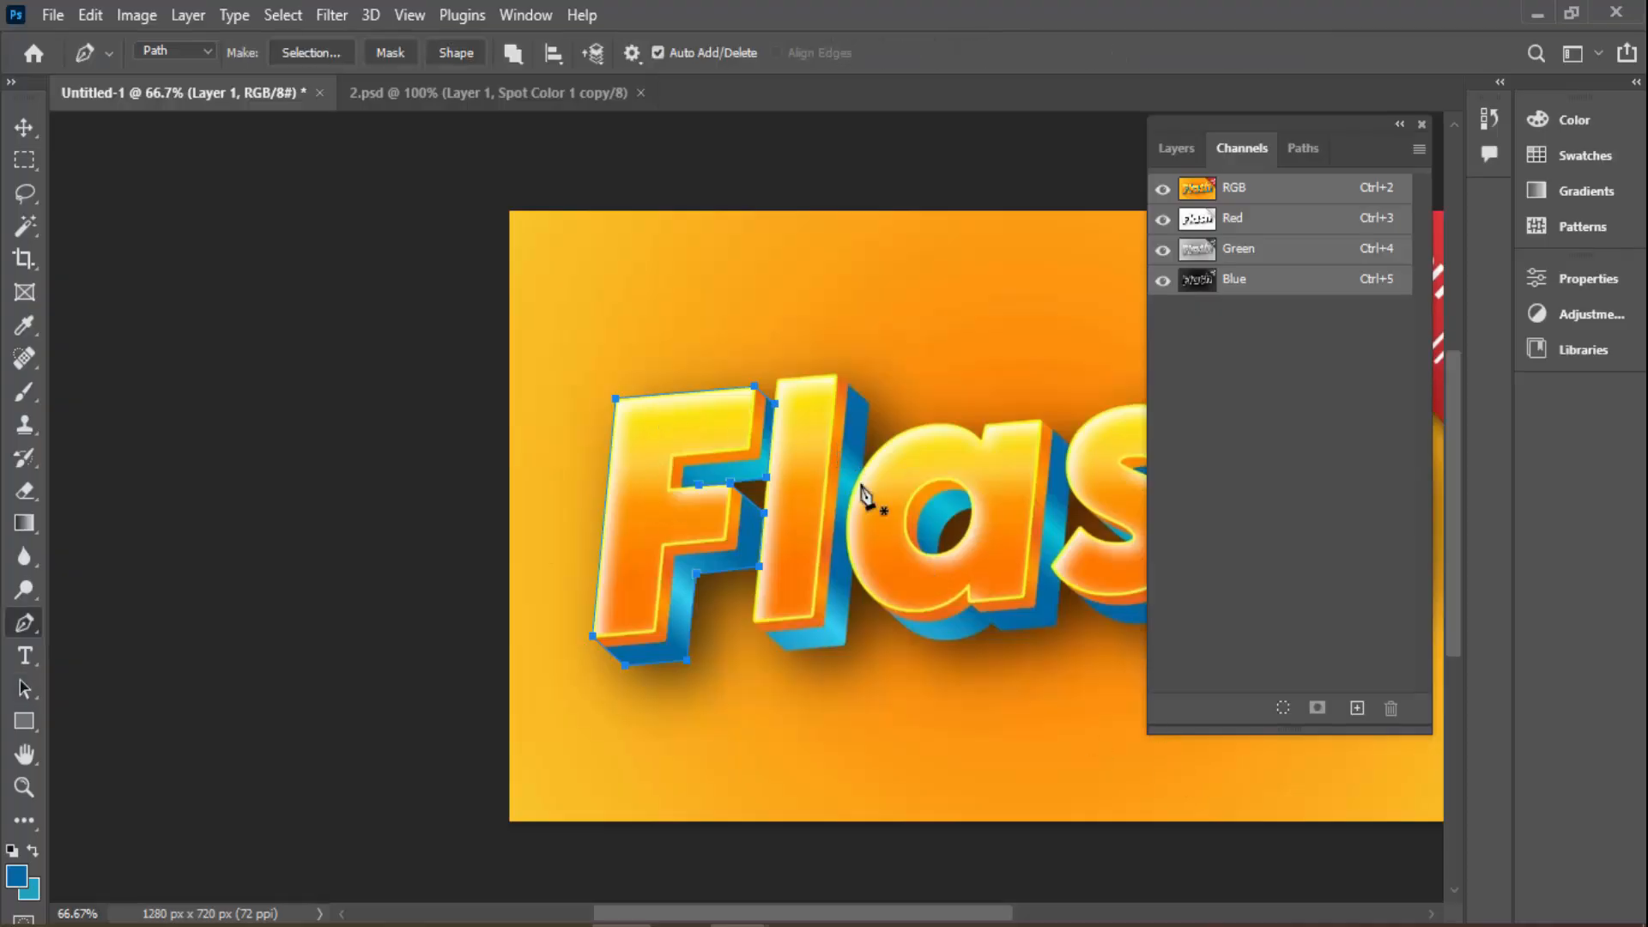
pyautogui.click(1430, 914)
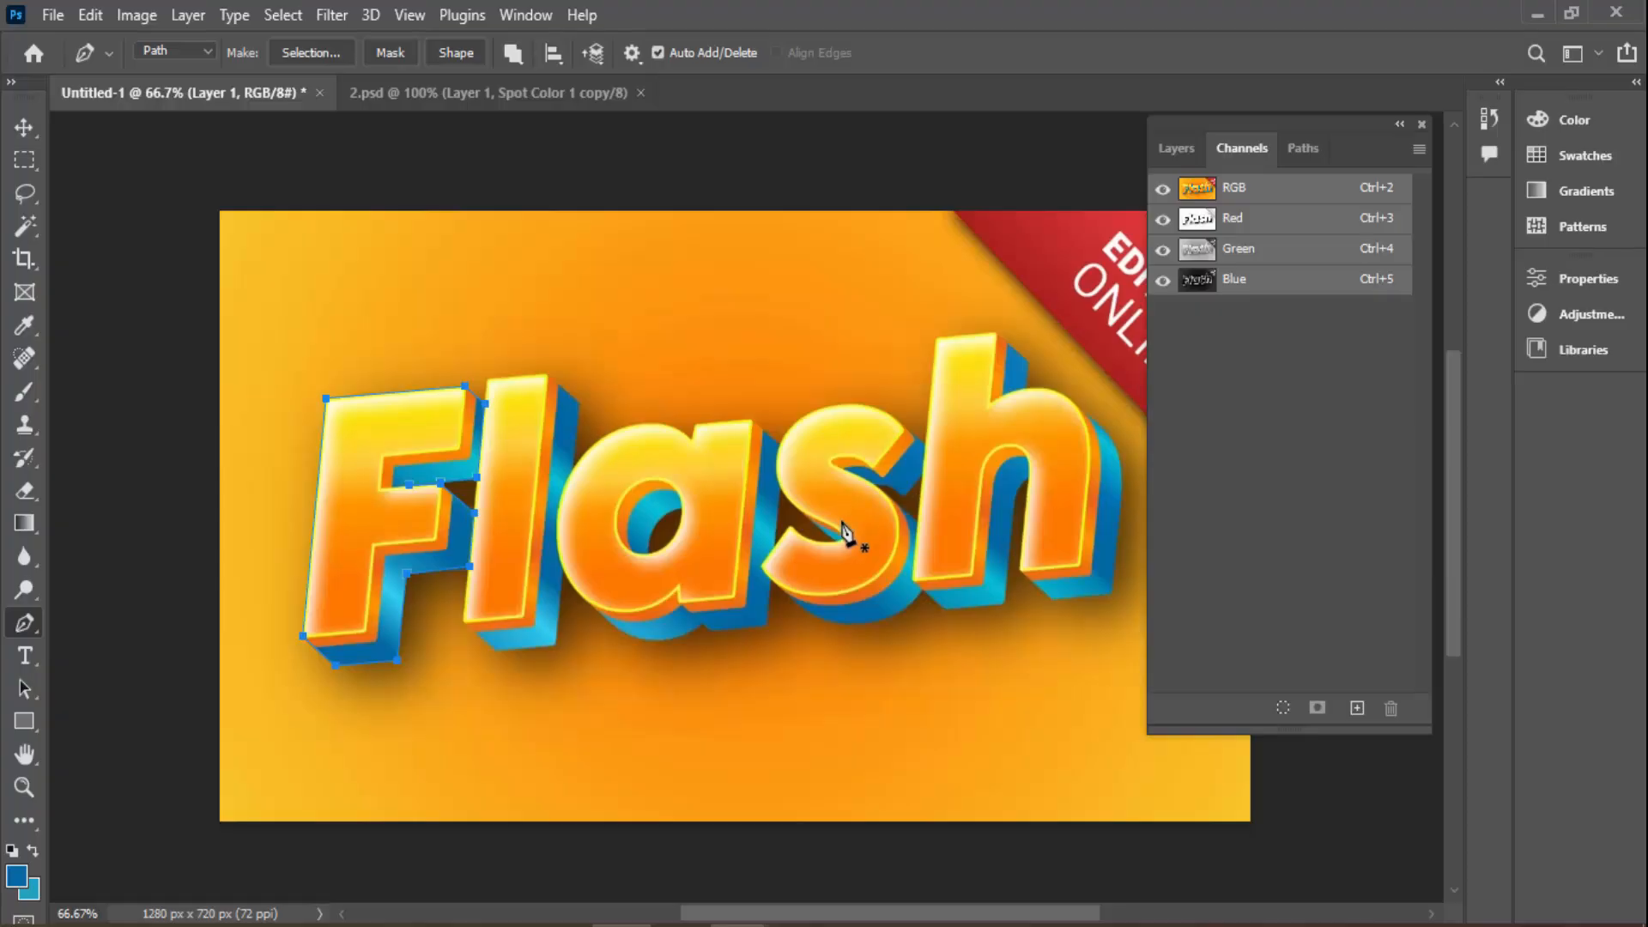
# Inspect the Spot Color 1 and Green copy channels of 2.psd separately and together, then show the RGB composite
pyautogui.moveTo(738, 923)
pyautogui.click(516, 89)
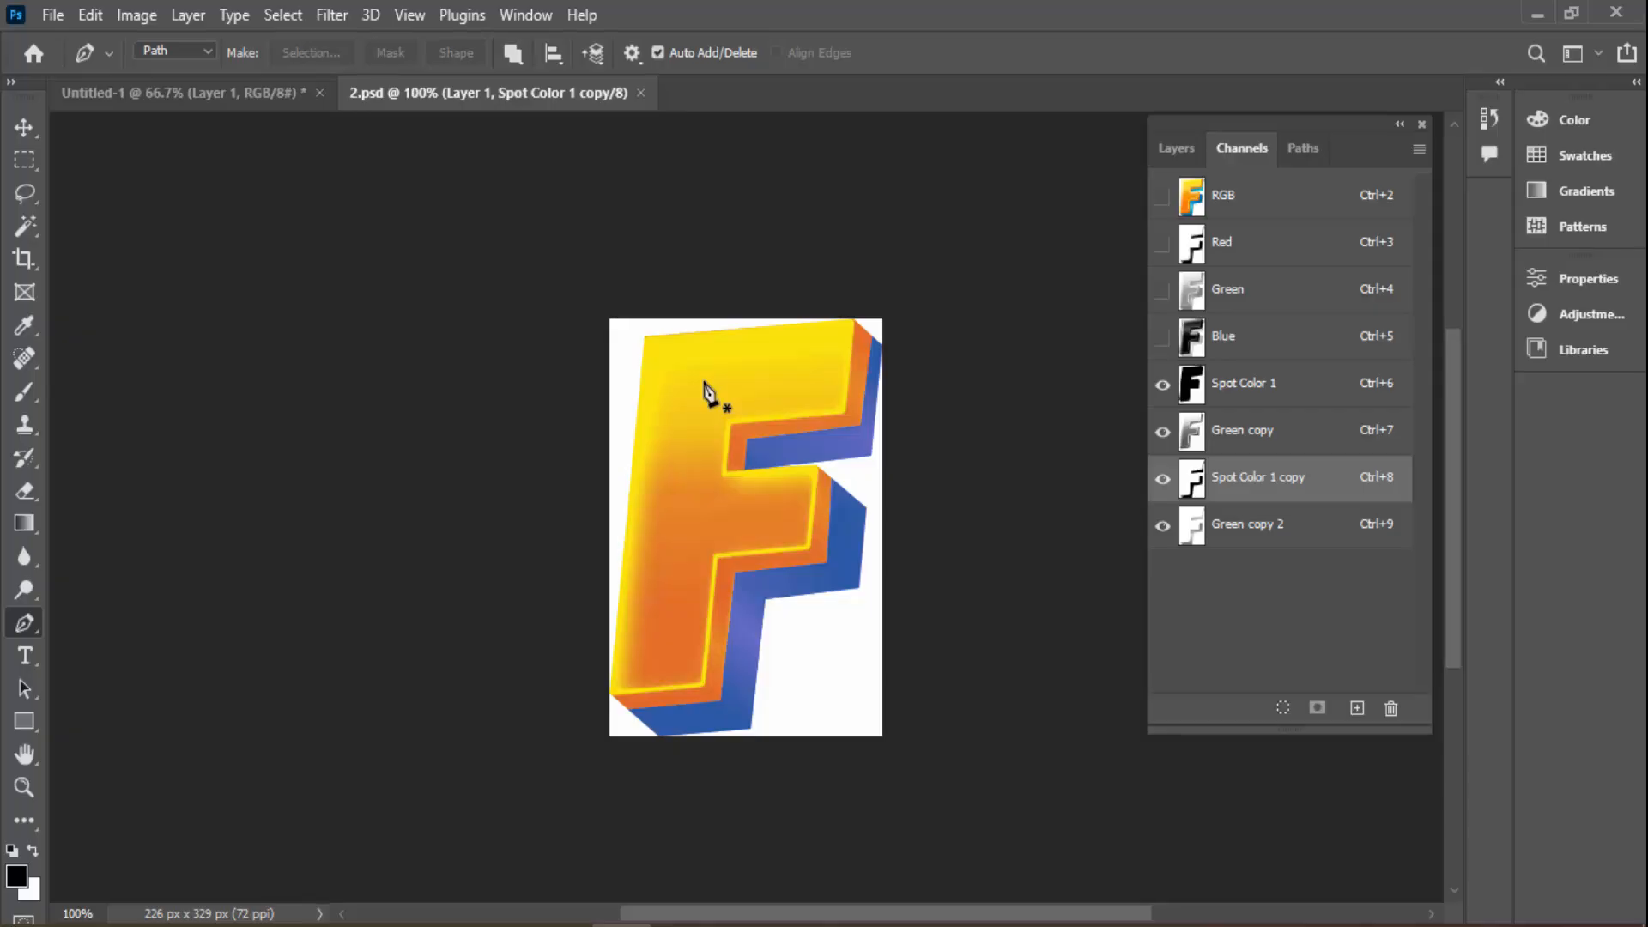
pyautogui.click(1272, 196)
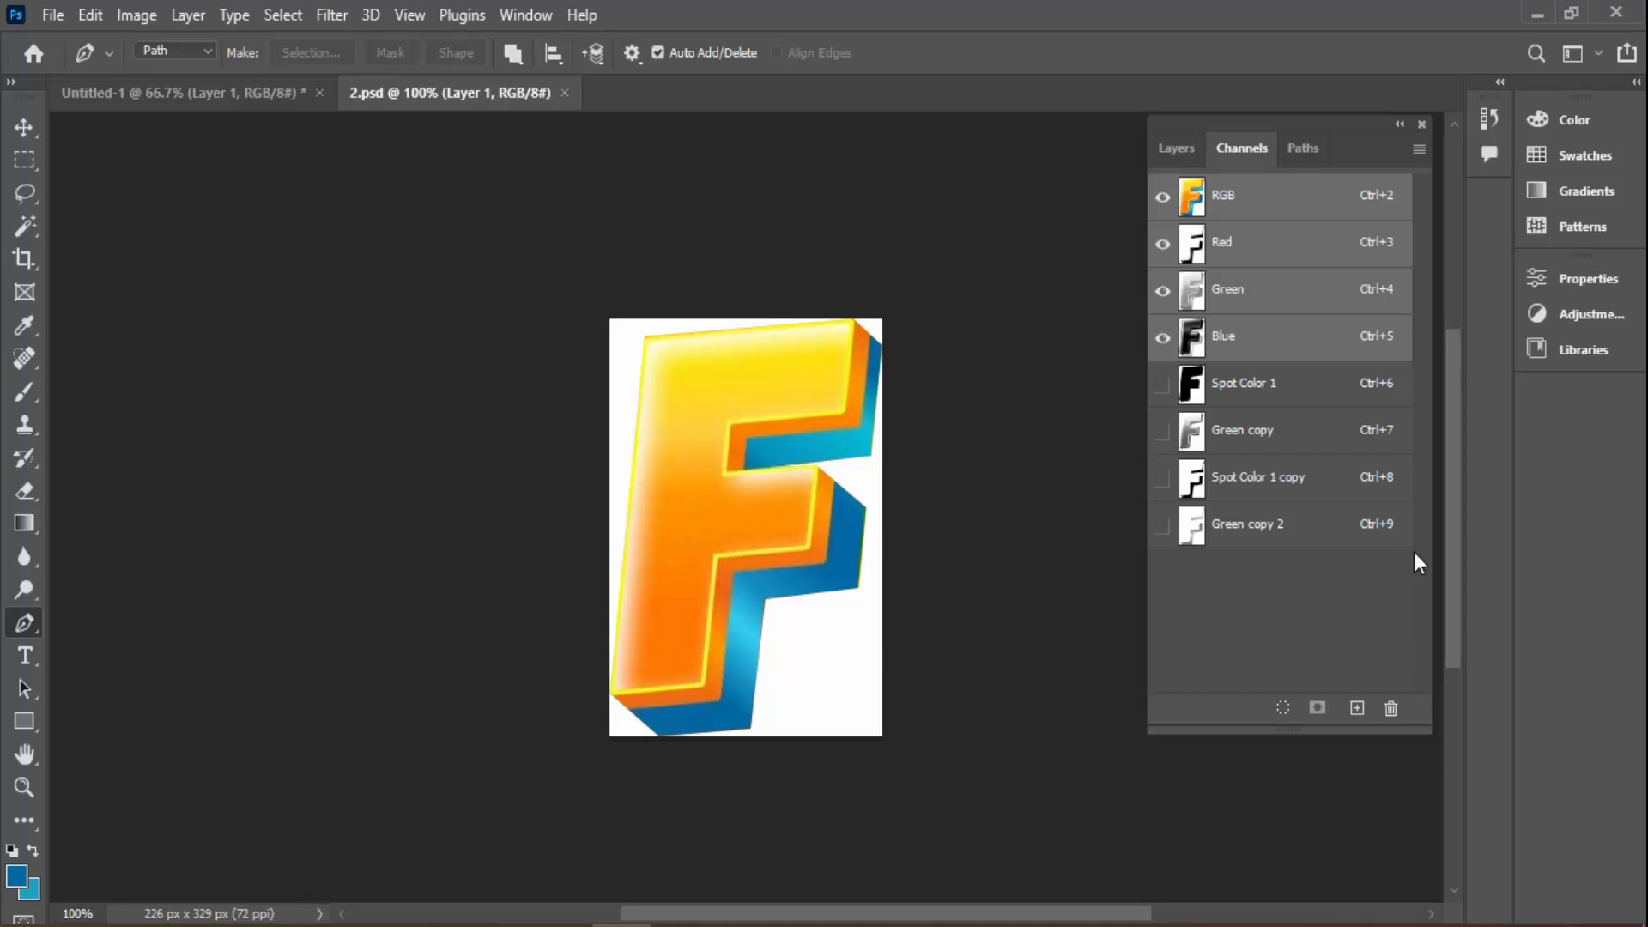
pyautogui.click(1263, 382)
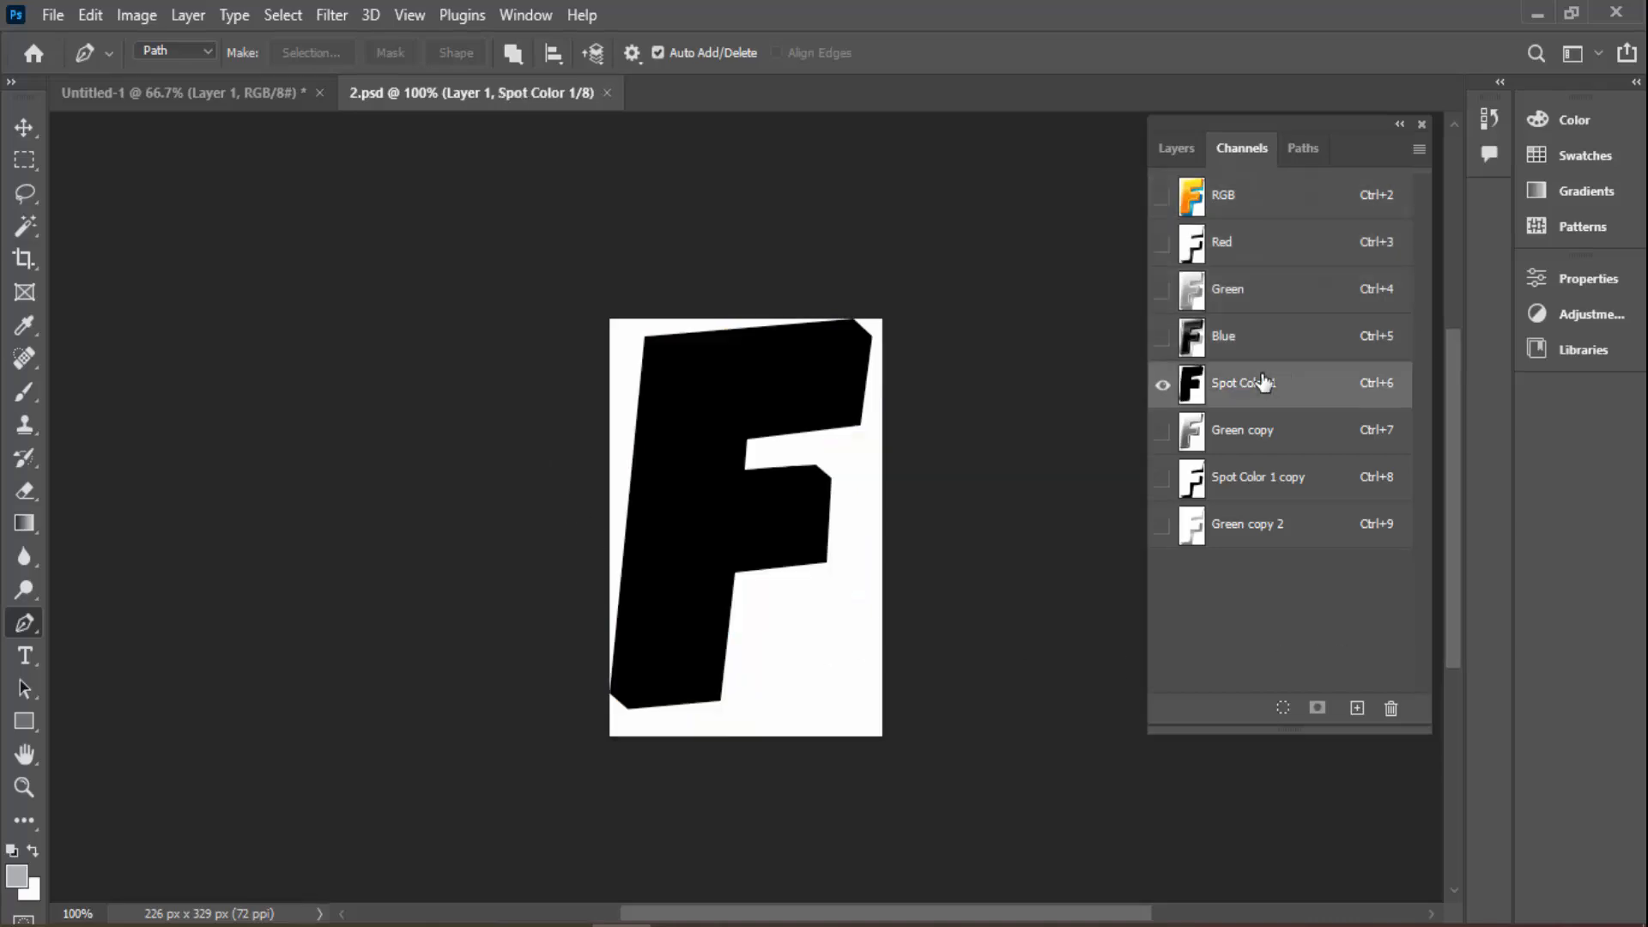
pyautogui.click(1265, 431)
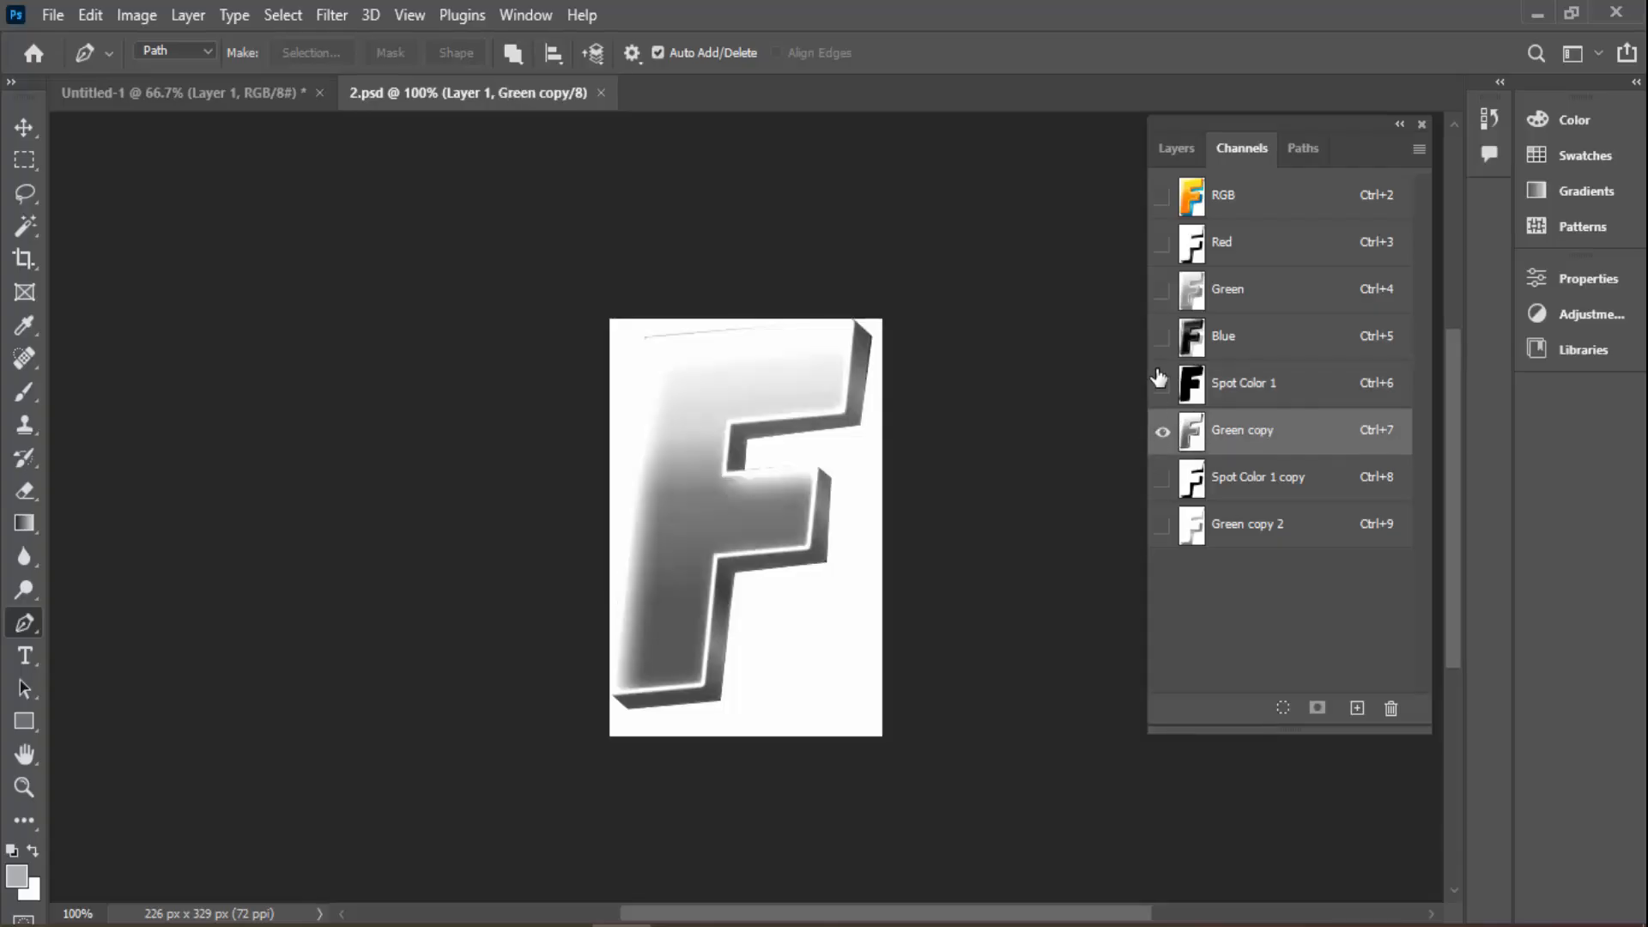
pyautogui.click(1162, 384)
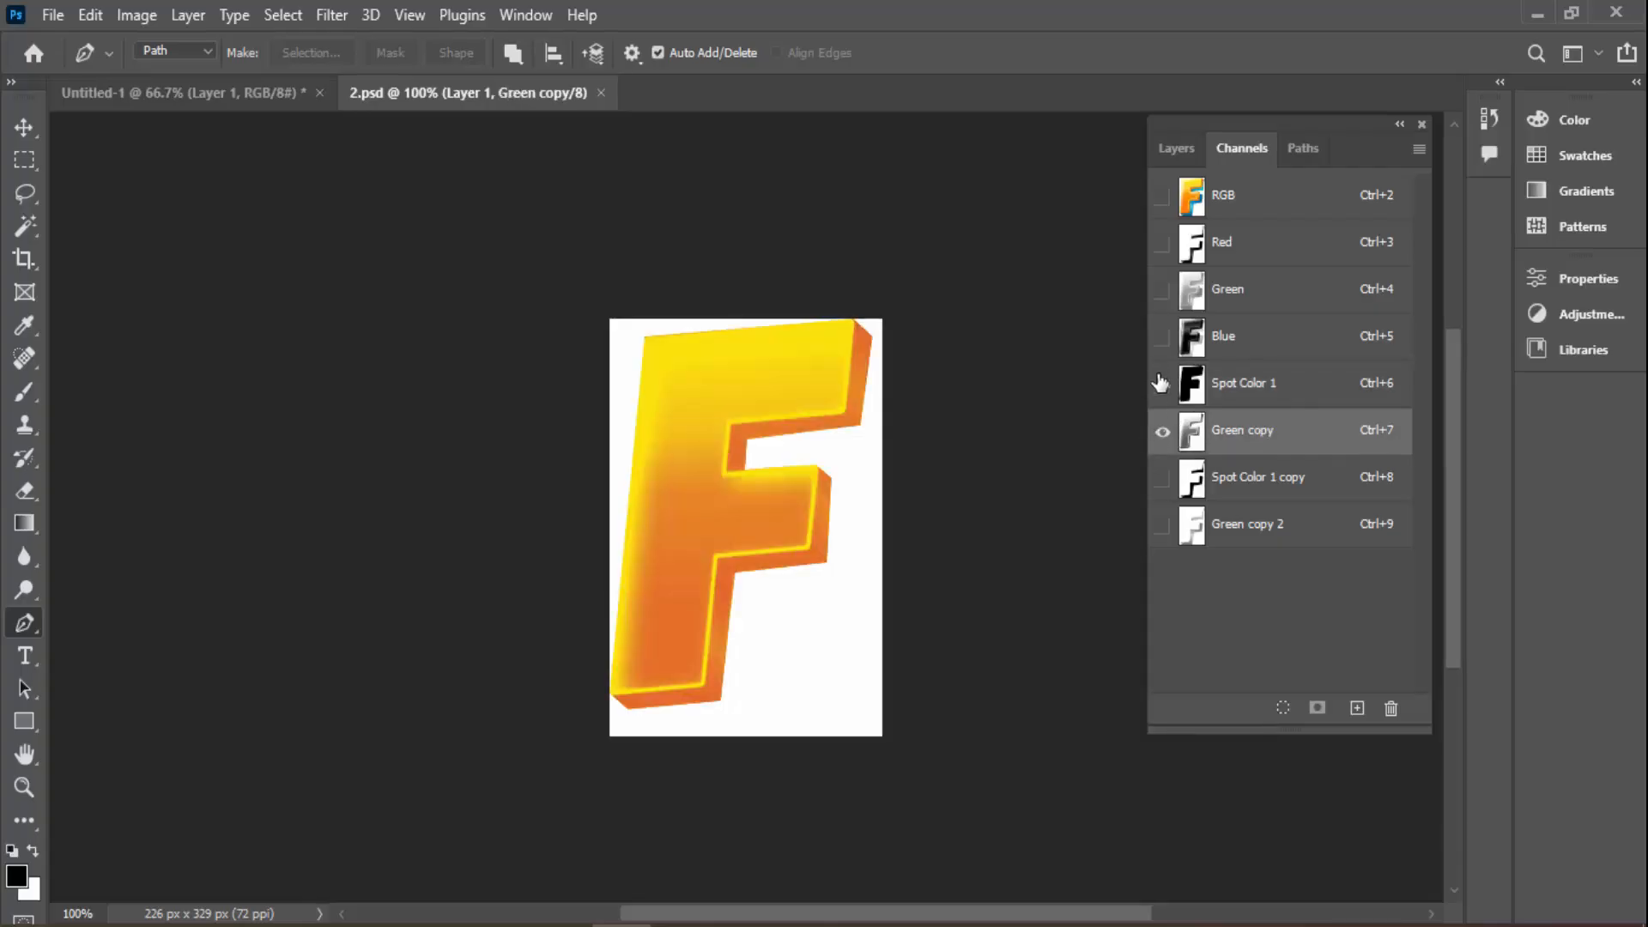
pyautogui.click(1254, 392)
pyautogui.click(1162, 431)
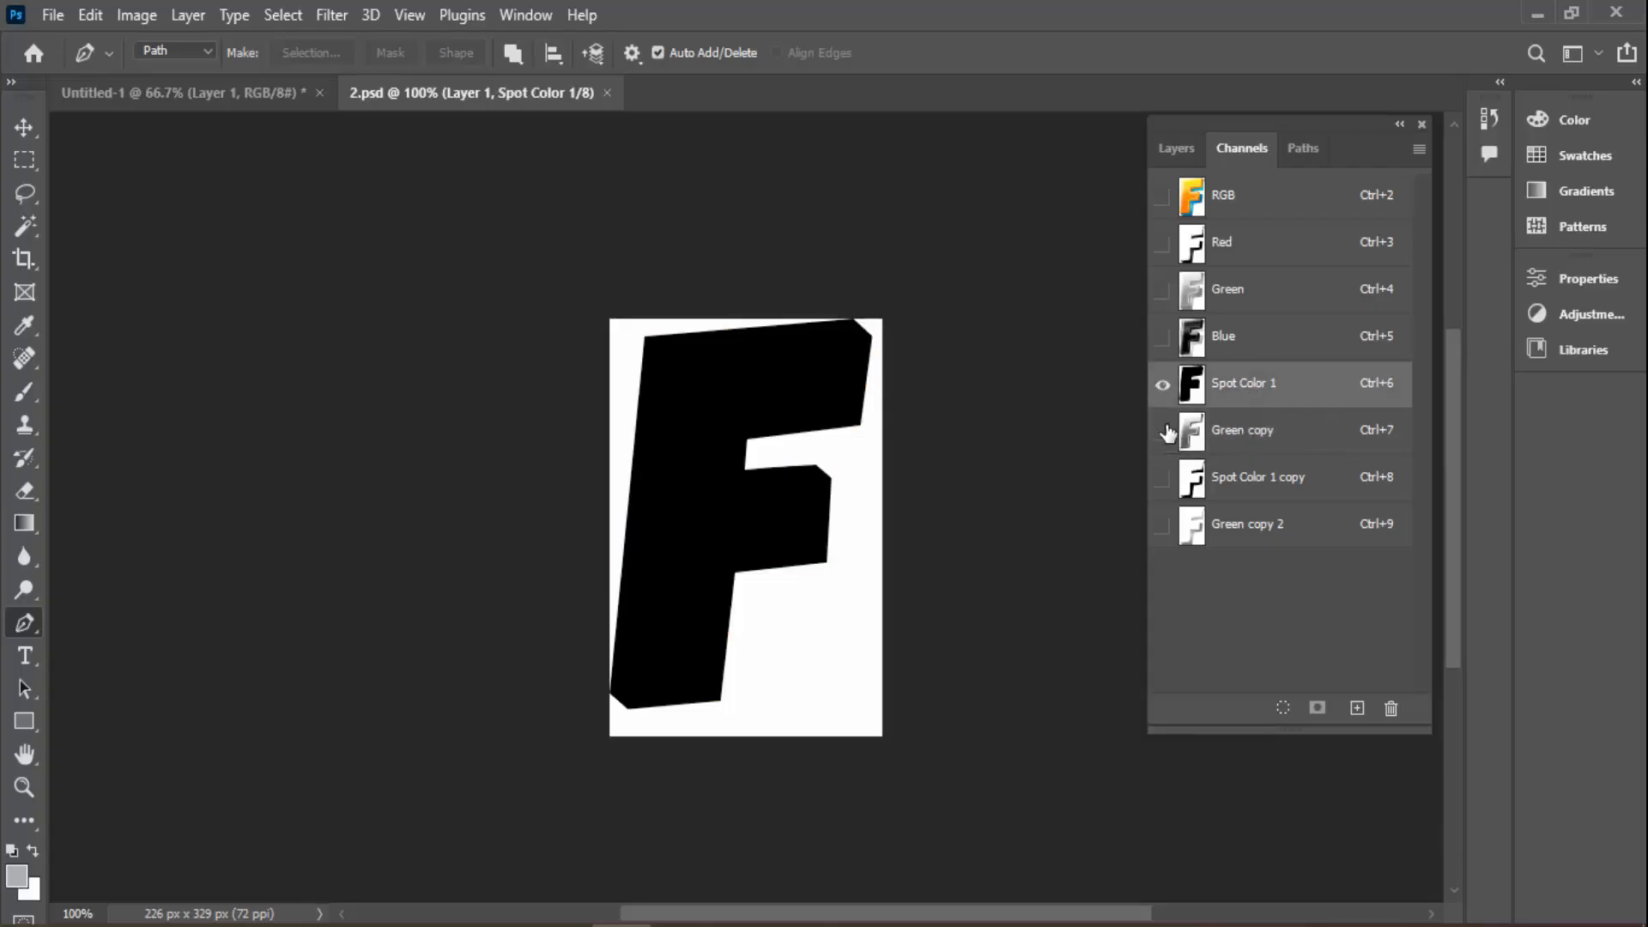
pyautogui.click(1273, 199)
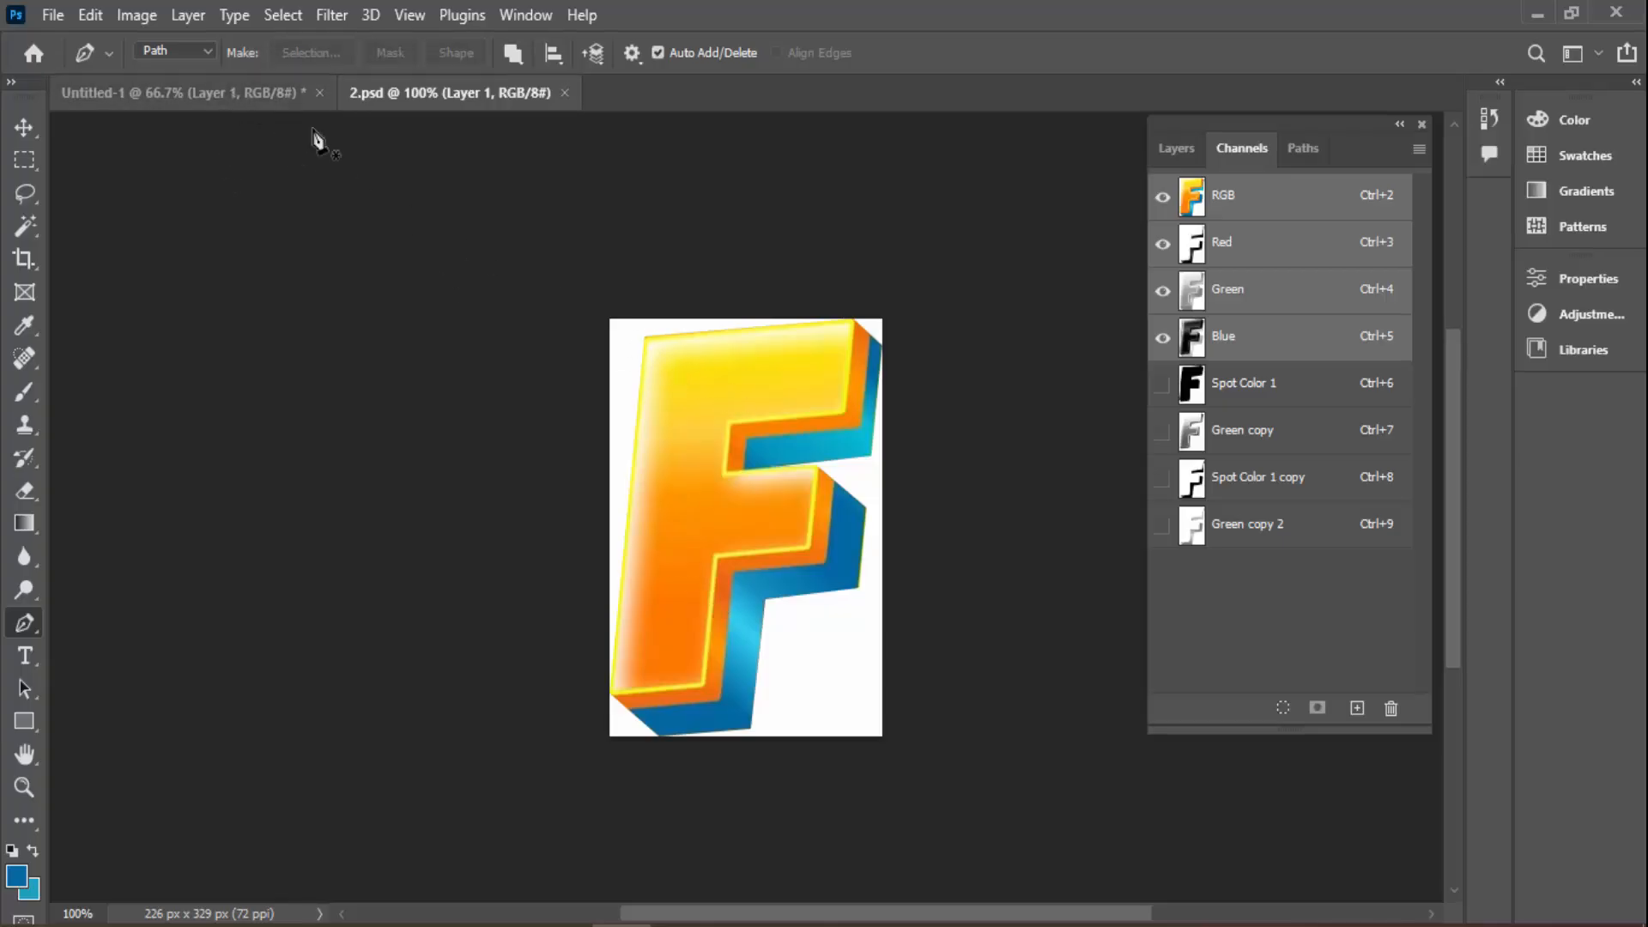
# Return to the Flash artwork in Untitled-1 and sweep across the lettering with the Path Selection tool
pyautogui.click(224, 91)
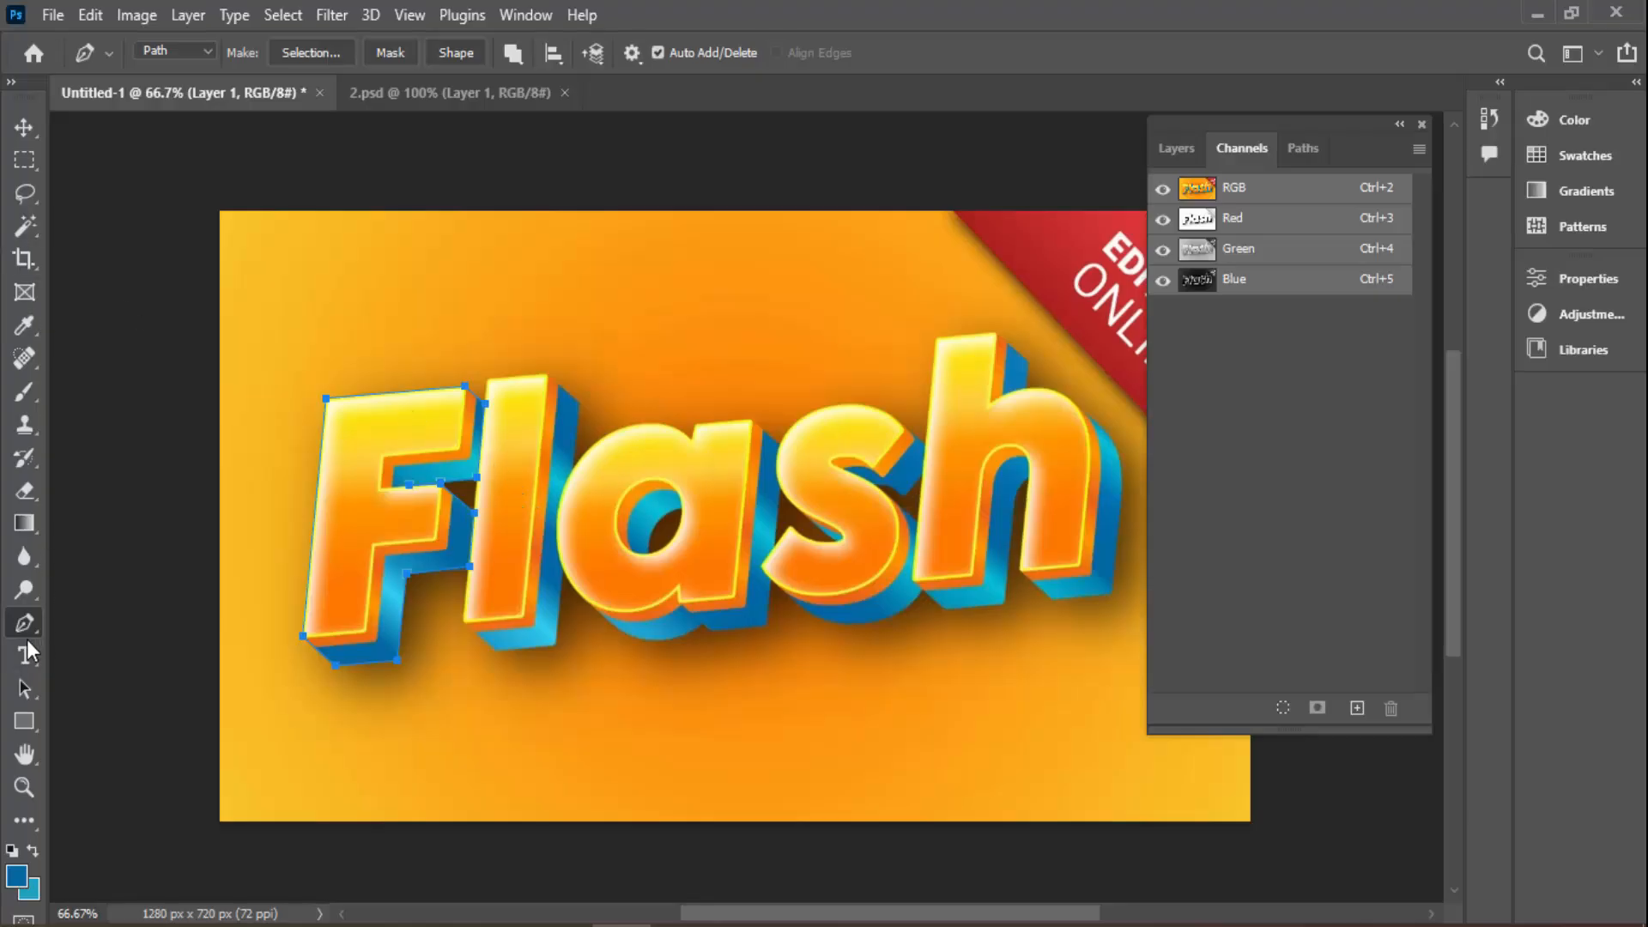
pyautogui.click(28, 685)
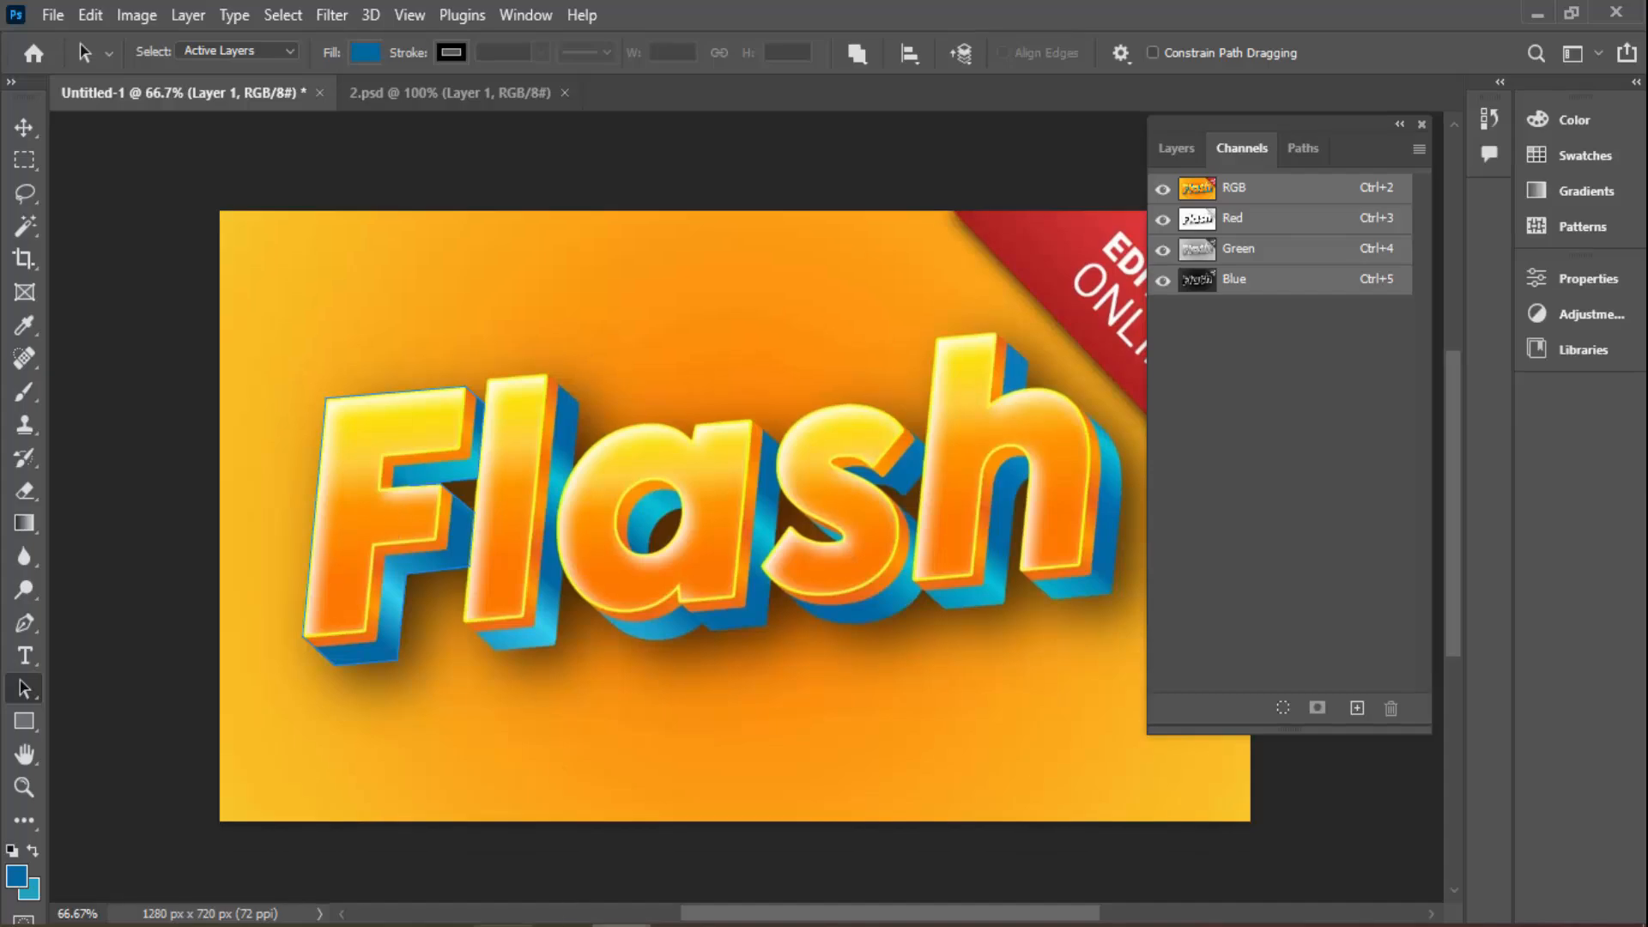
pyautogui.moveTo(704, 901)
pyautogui.moveTo(242, 349); pyautogui.dragTo(1002, 709)
# Switch to Chrome, search Google for "text effeect" in a new tab and show the image results
pyautogui.moveTo(738, 925)
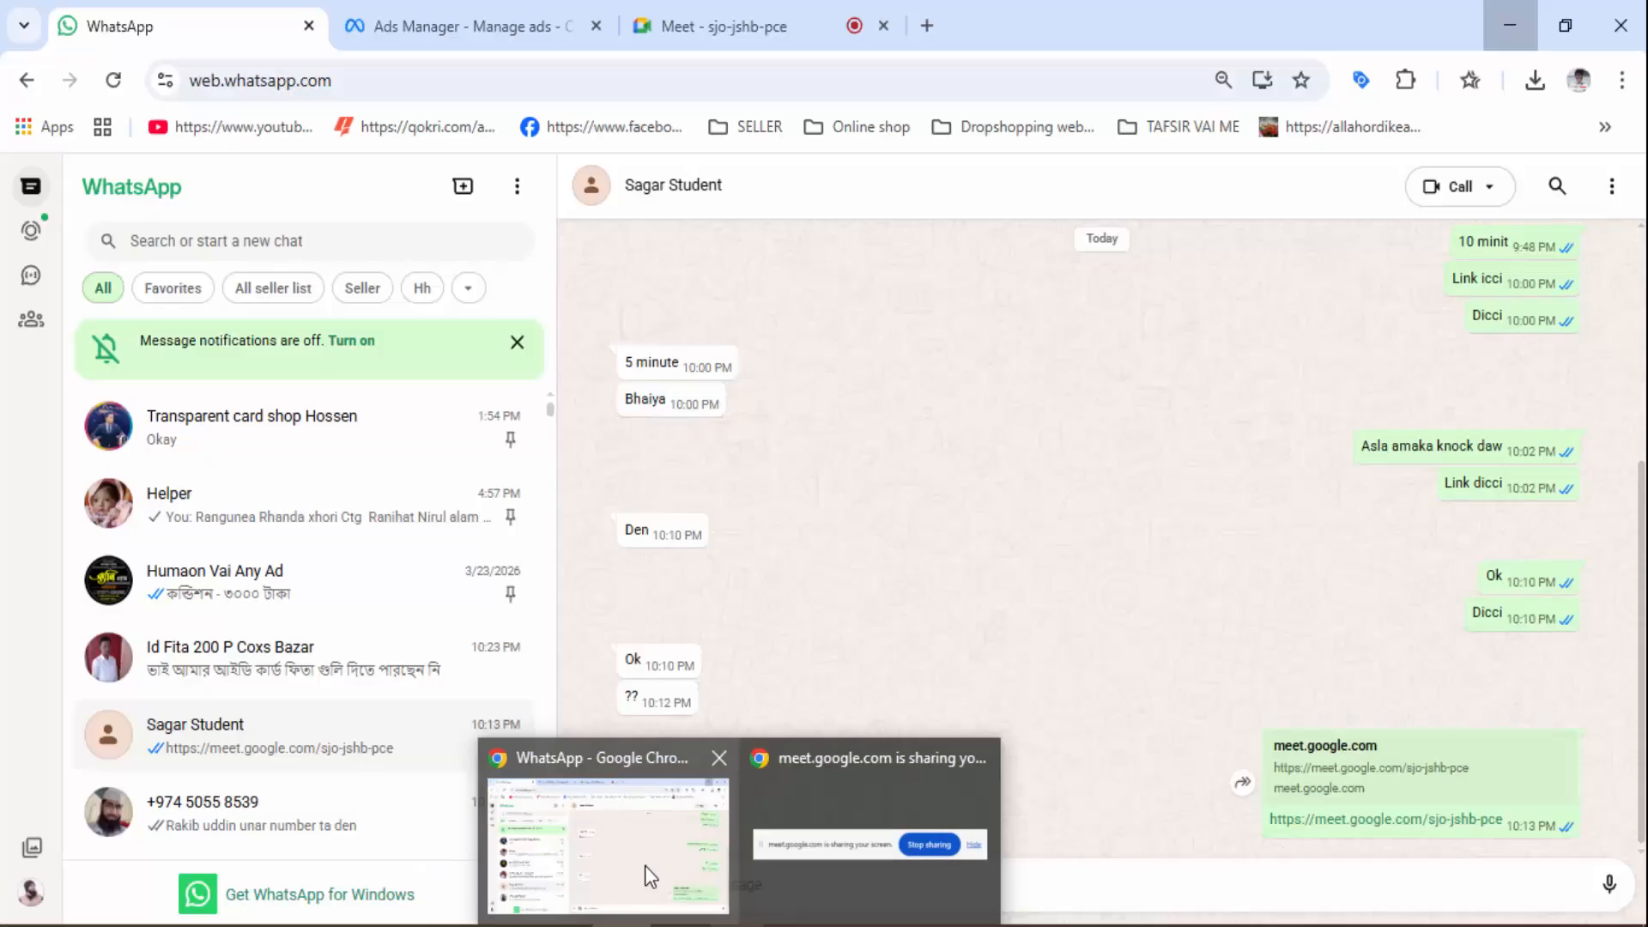
pyautogui.click(645, 865)
pyautogui.click(720, 12)
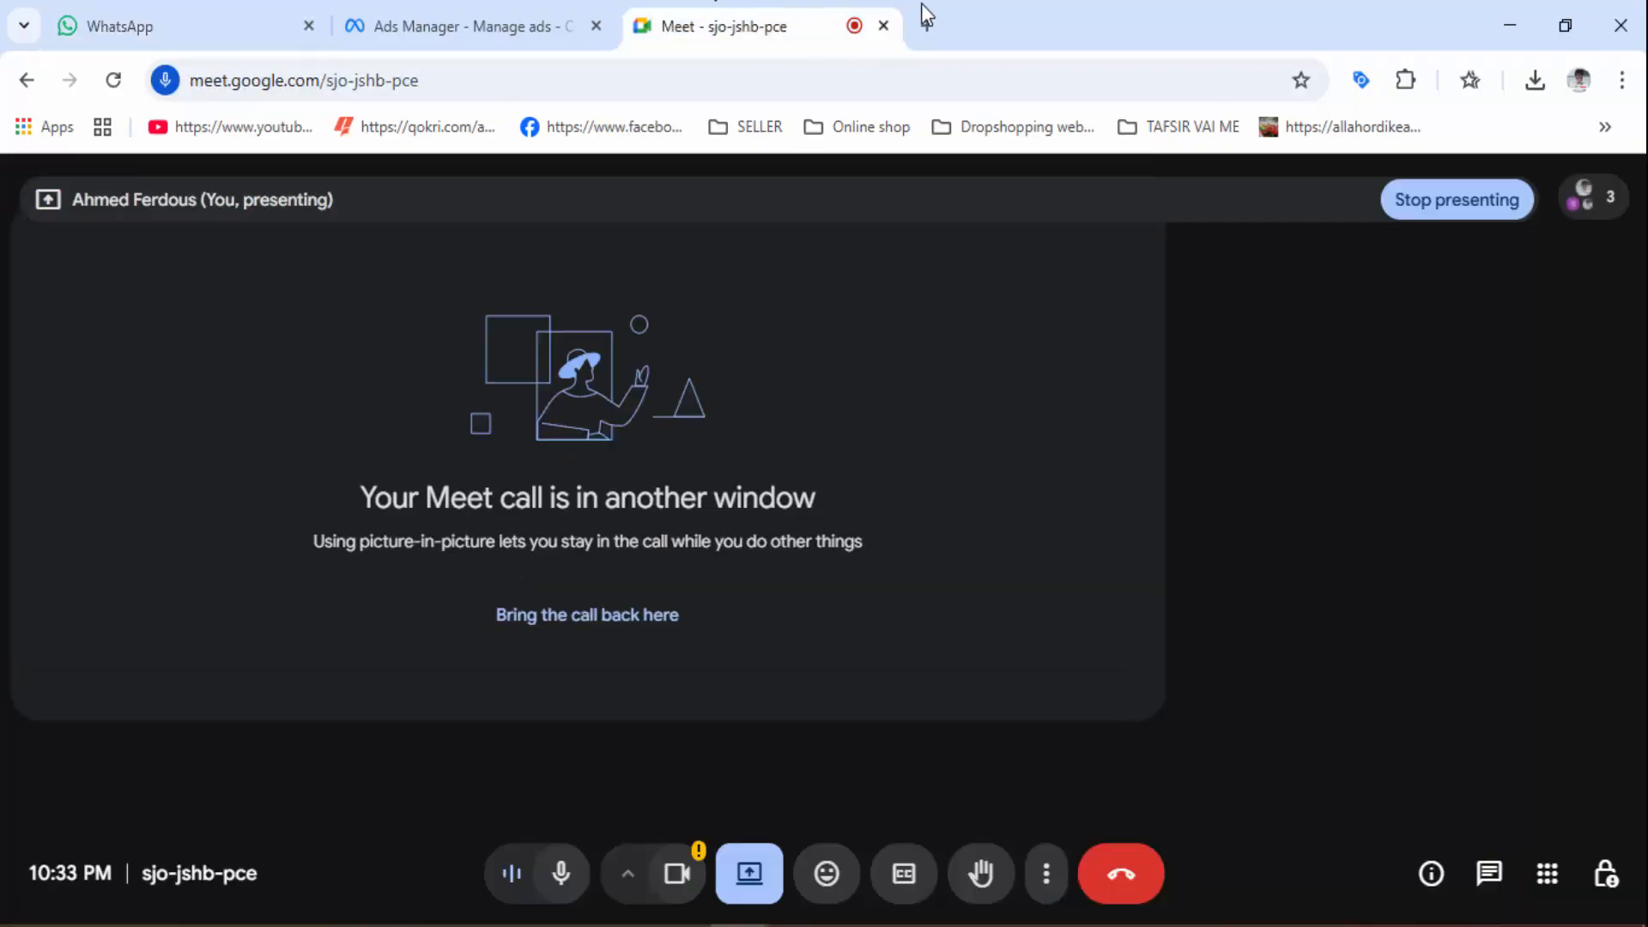
pyautogui.click(926, 26)
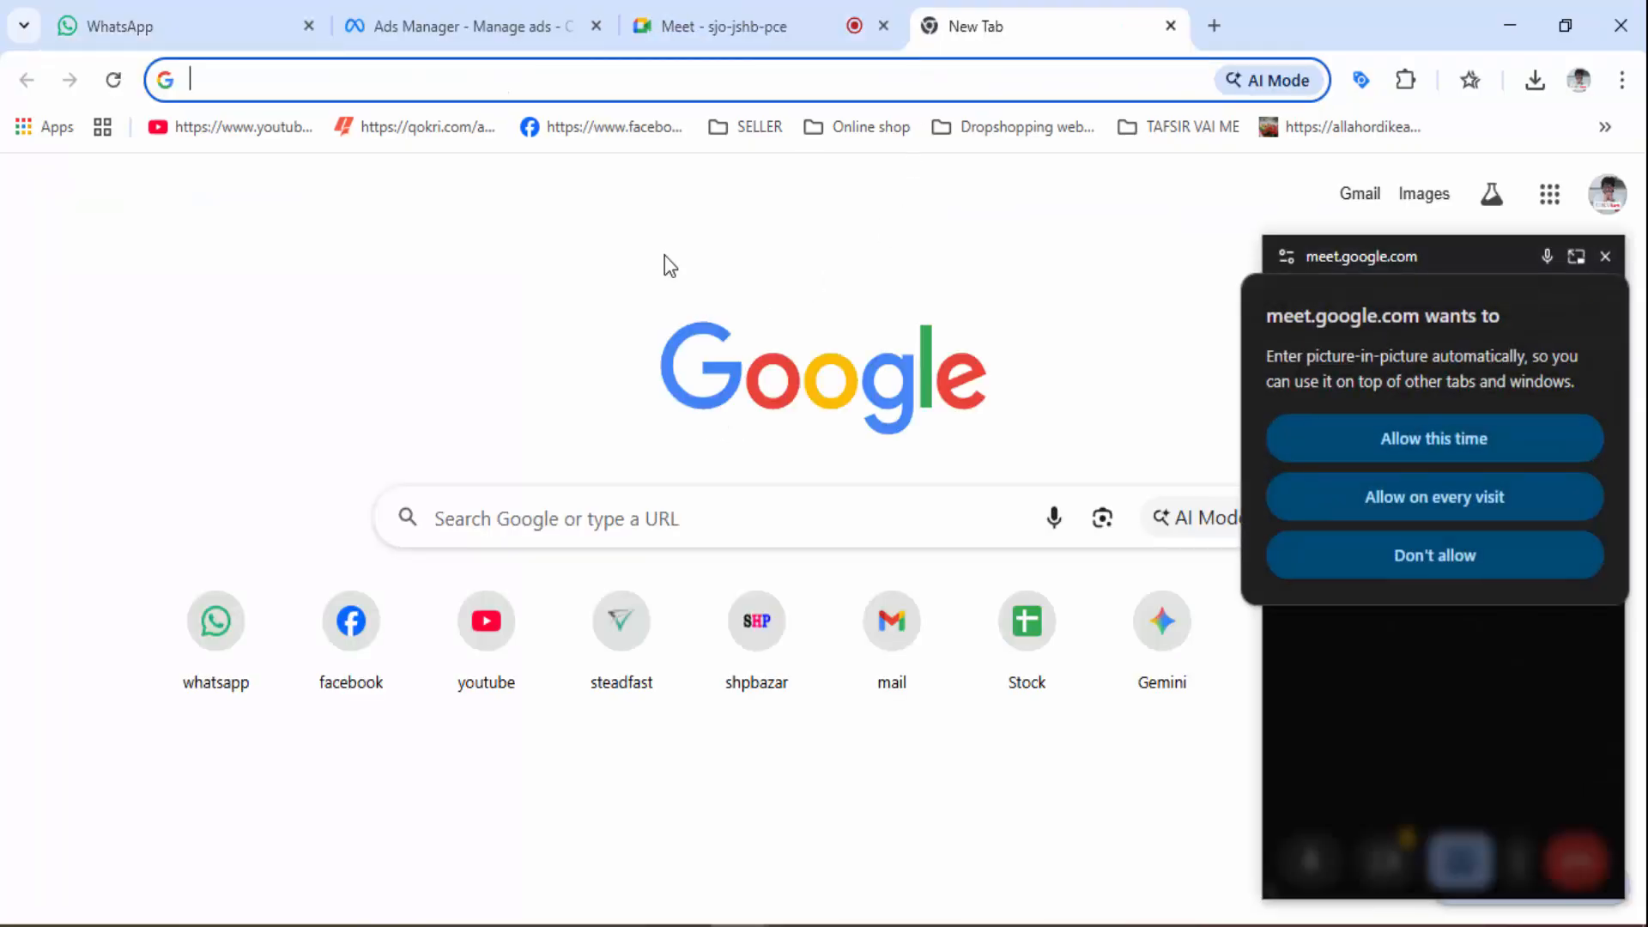
pyautogui.write('text')
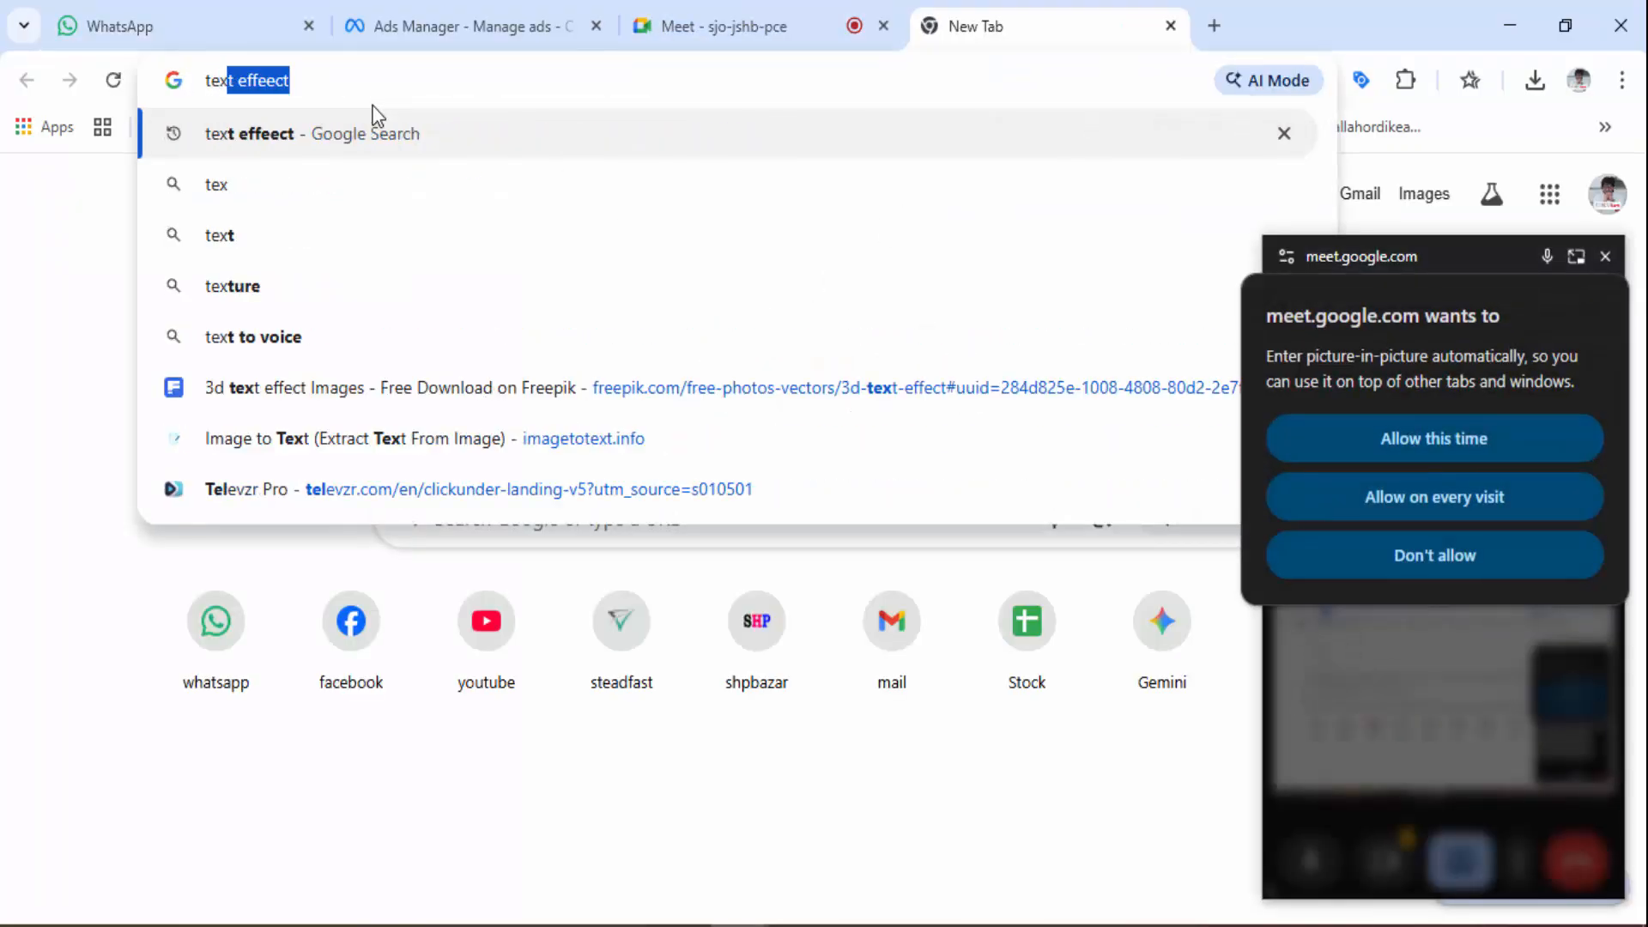
pyautogui.press('BackSpace')
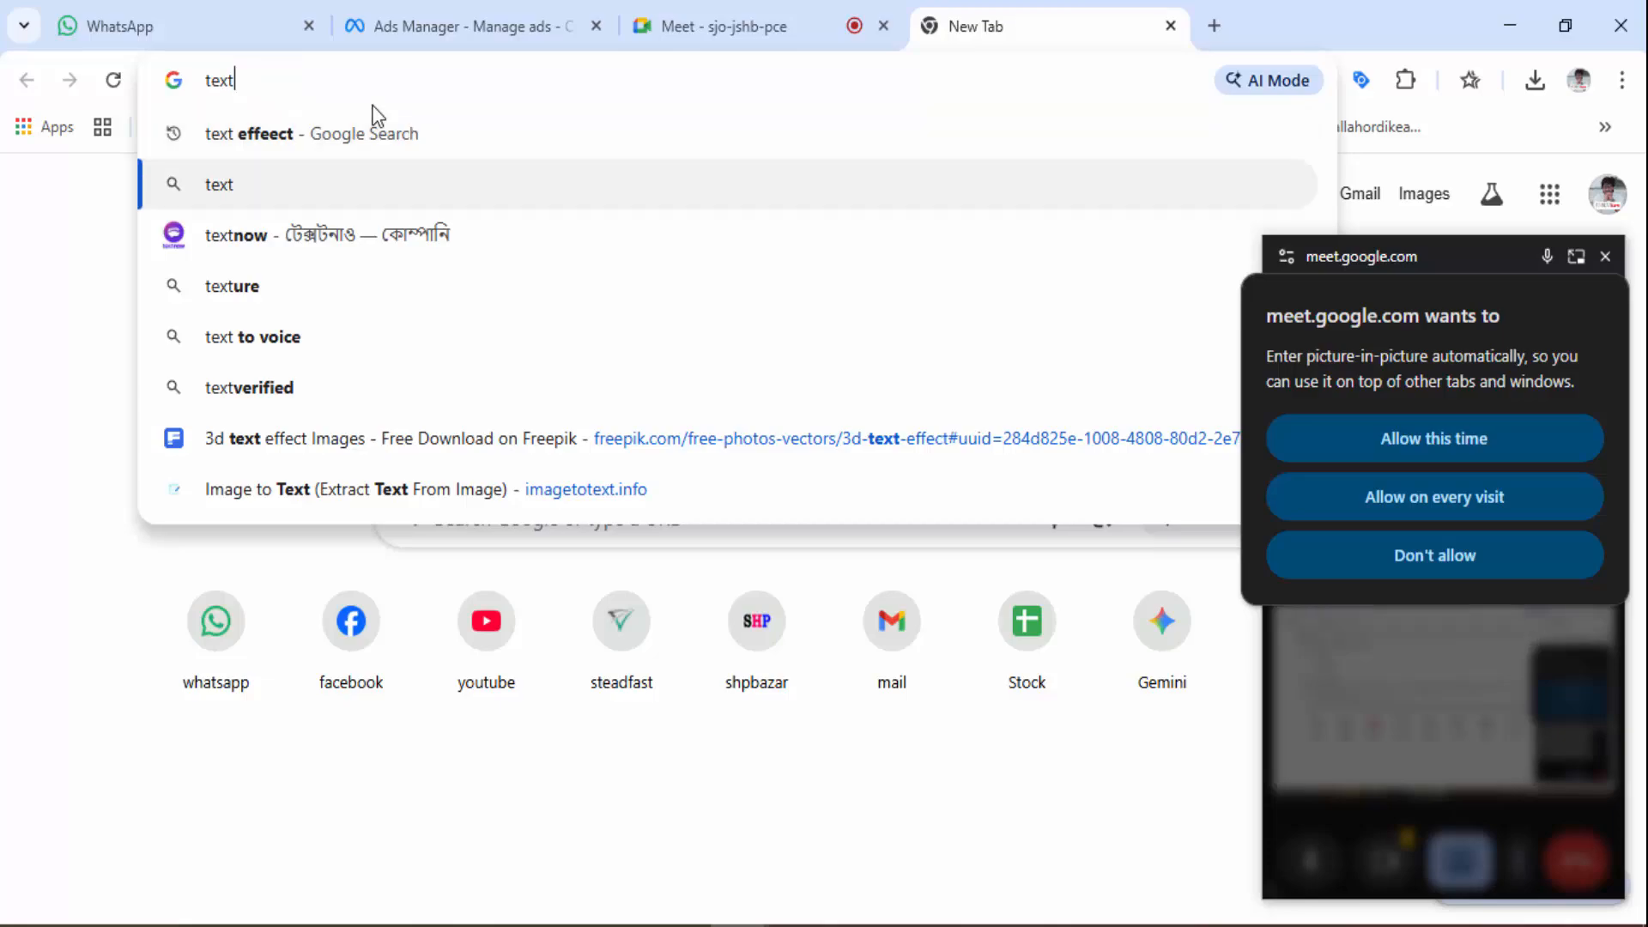
pyautogui.press('Up')
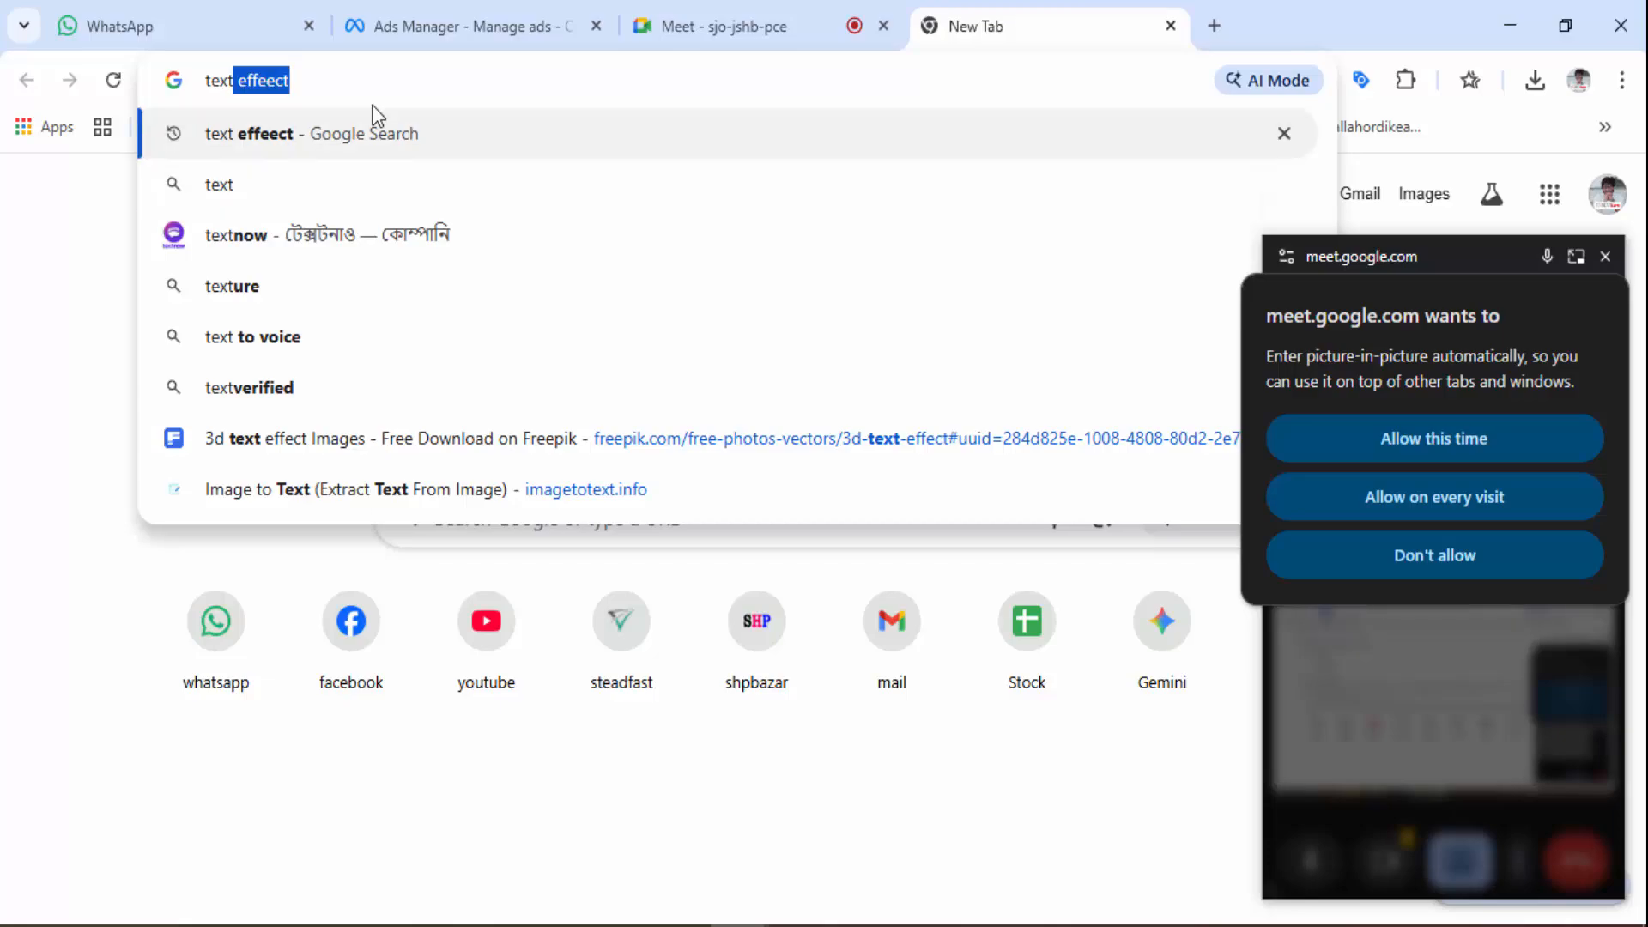
pyautogui.press('Return')
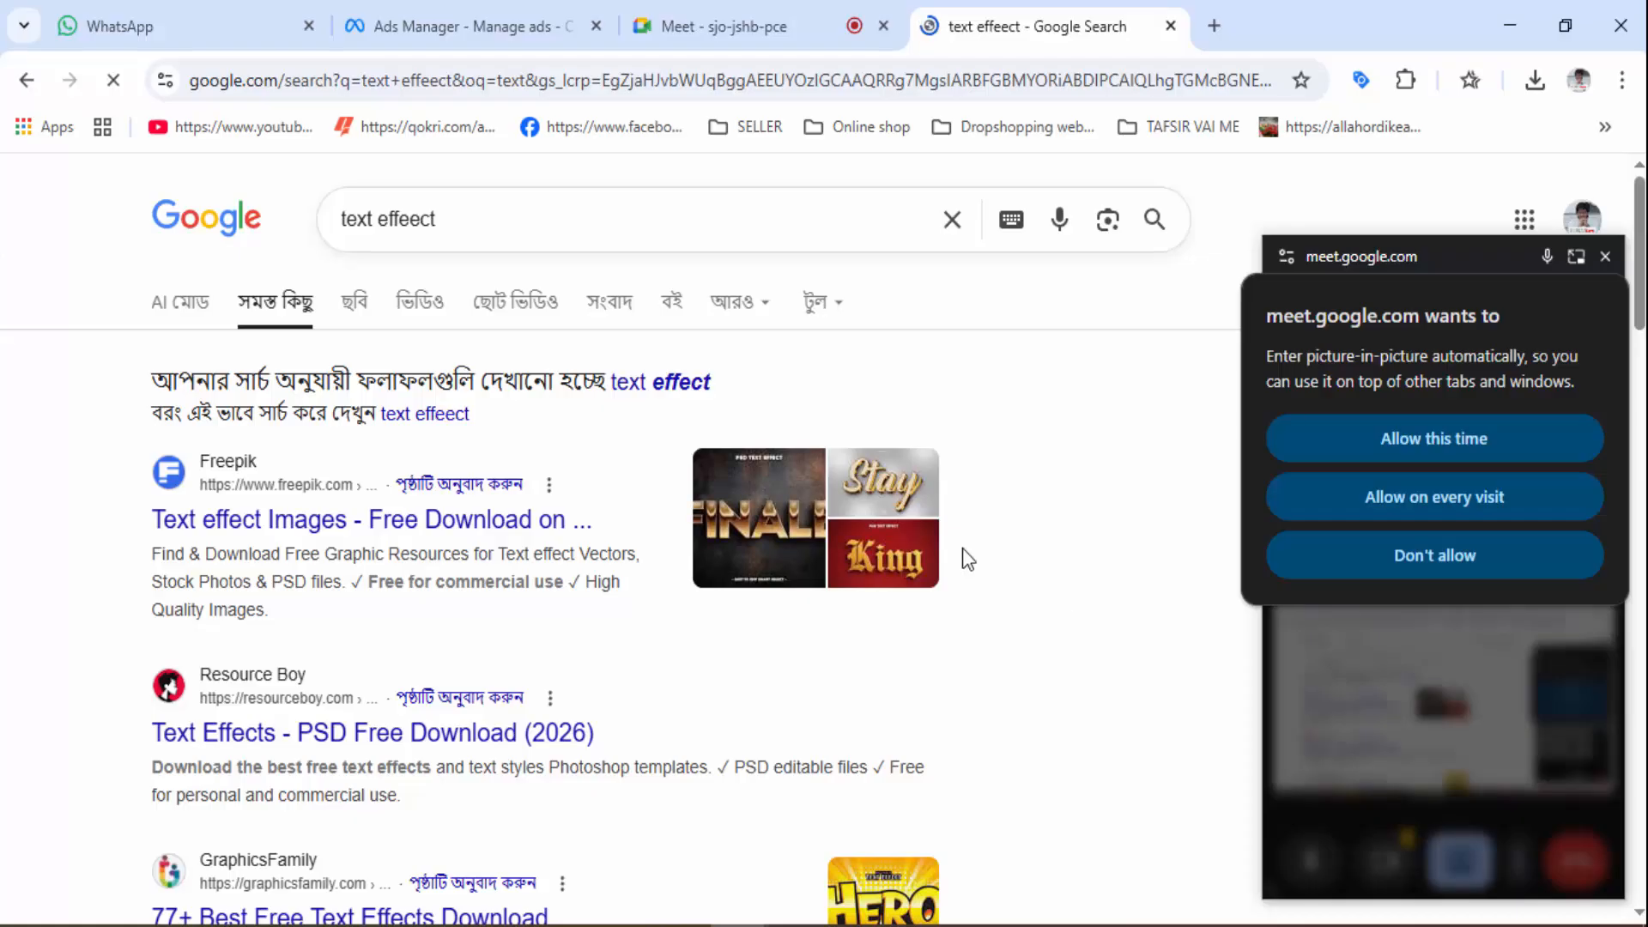
pyautogui.click(348, 306)
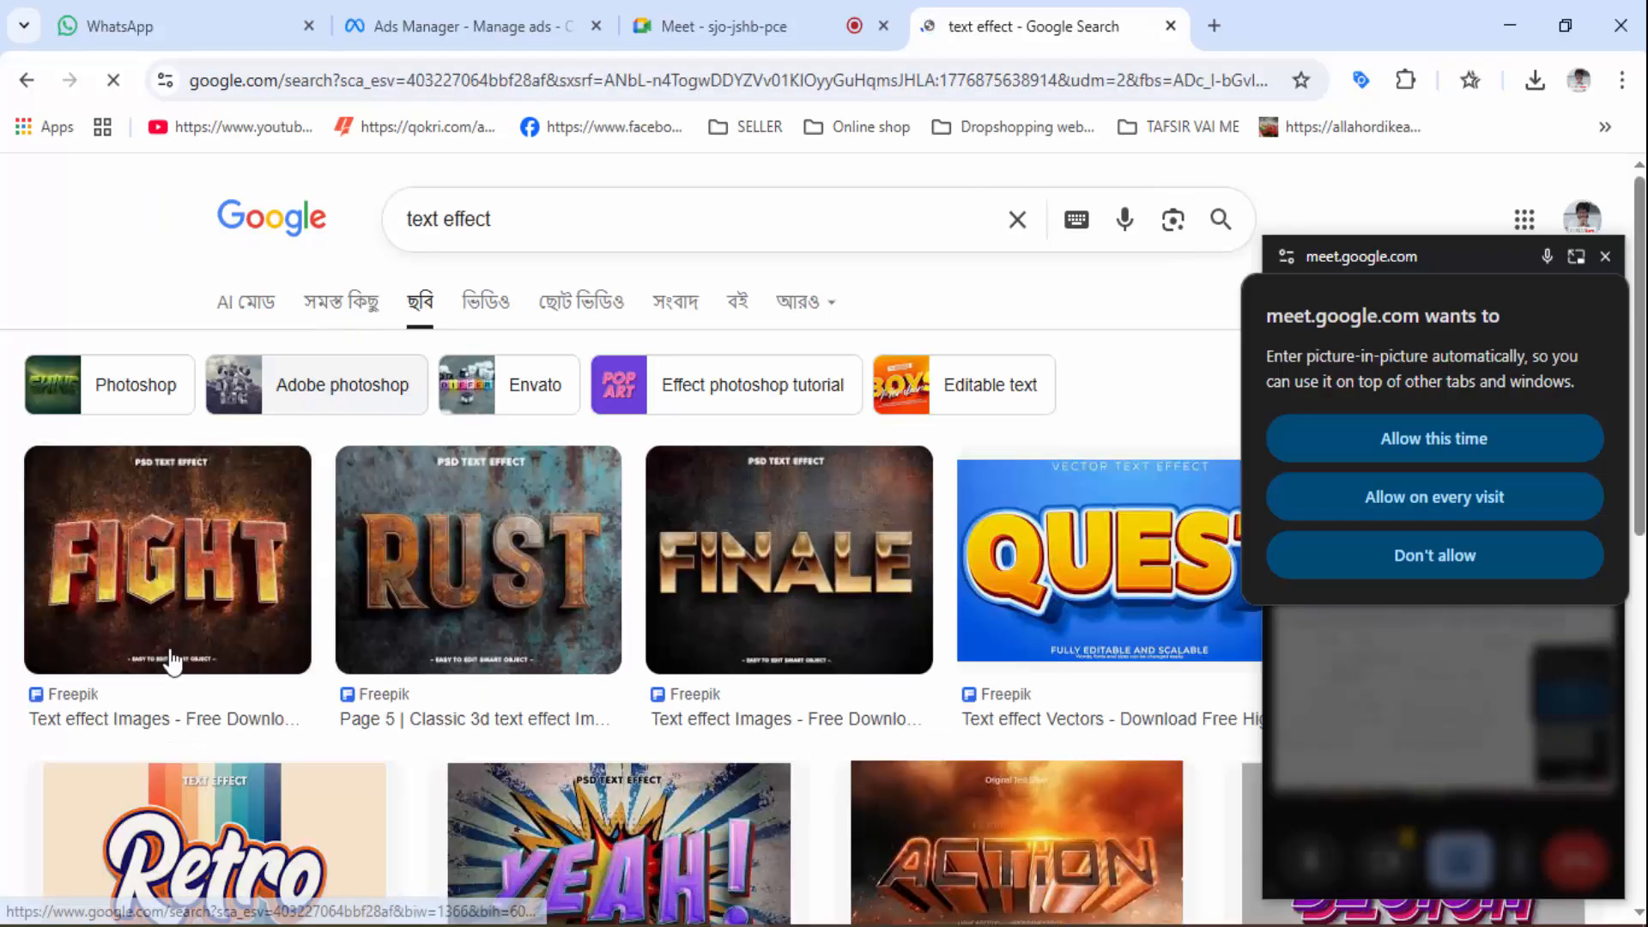
# Look through the text effect images and open the preview of the GraphicsFamily FUTURE design
pyautogui.scroll(-1, 181, 620)
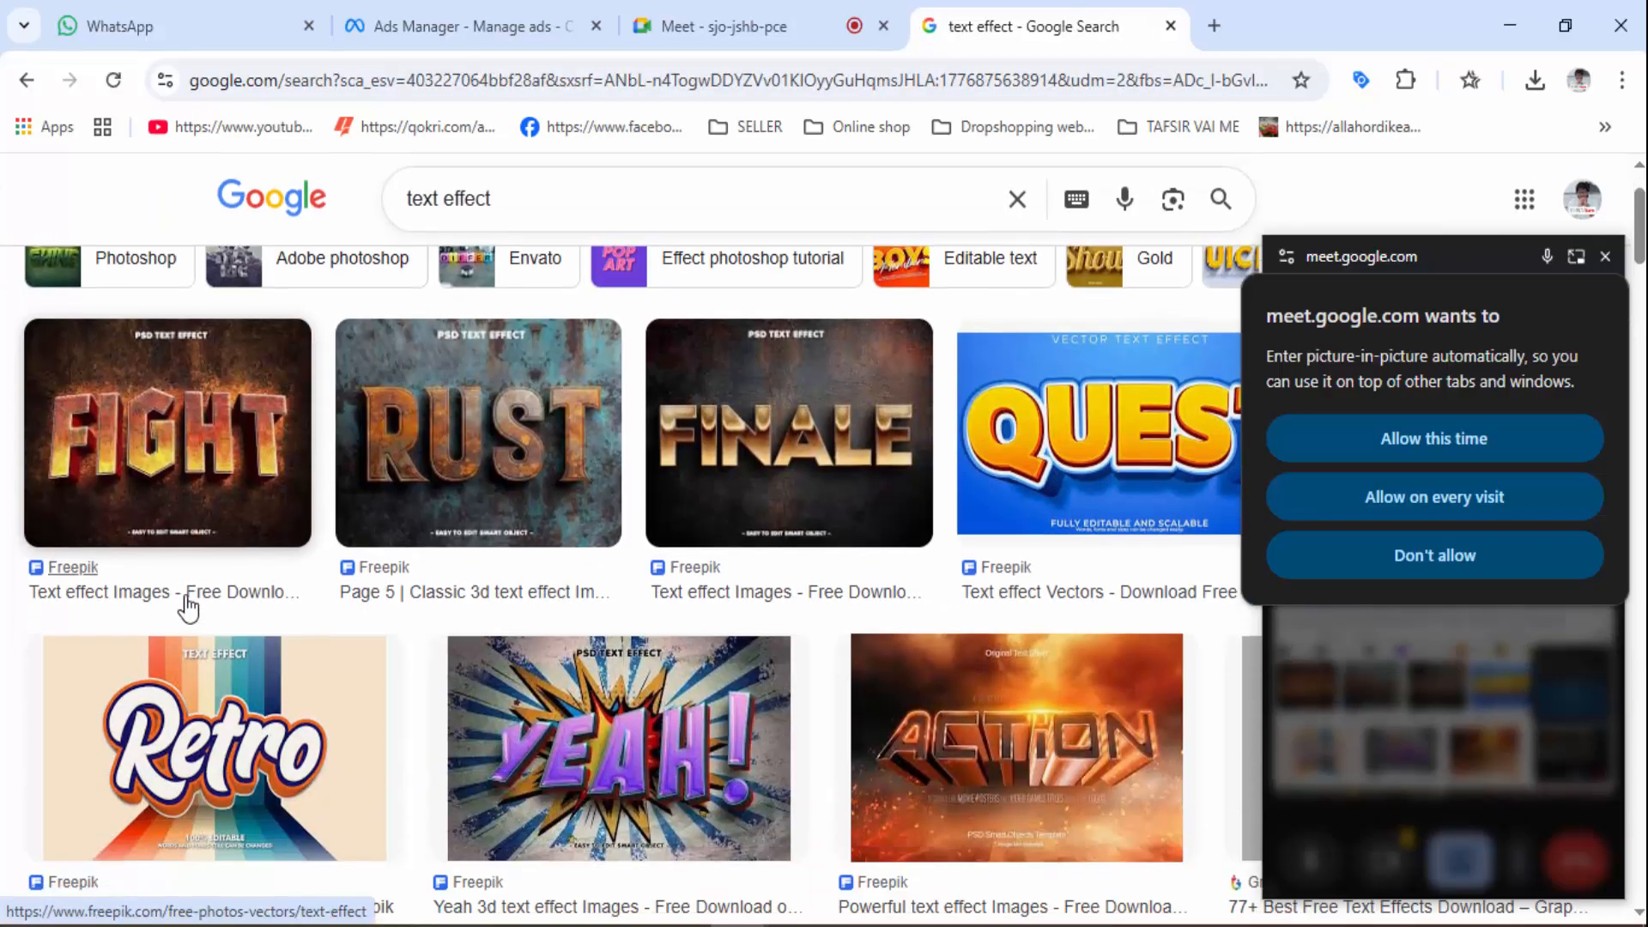
pyautogui.scroll(-1, 213, 592)
pyautogui.scroll(-2, 133, 562)
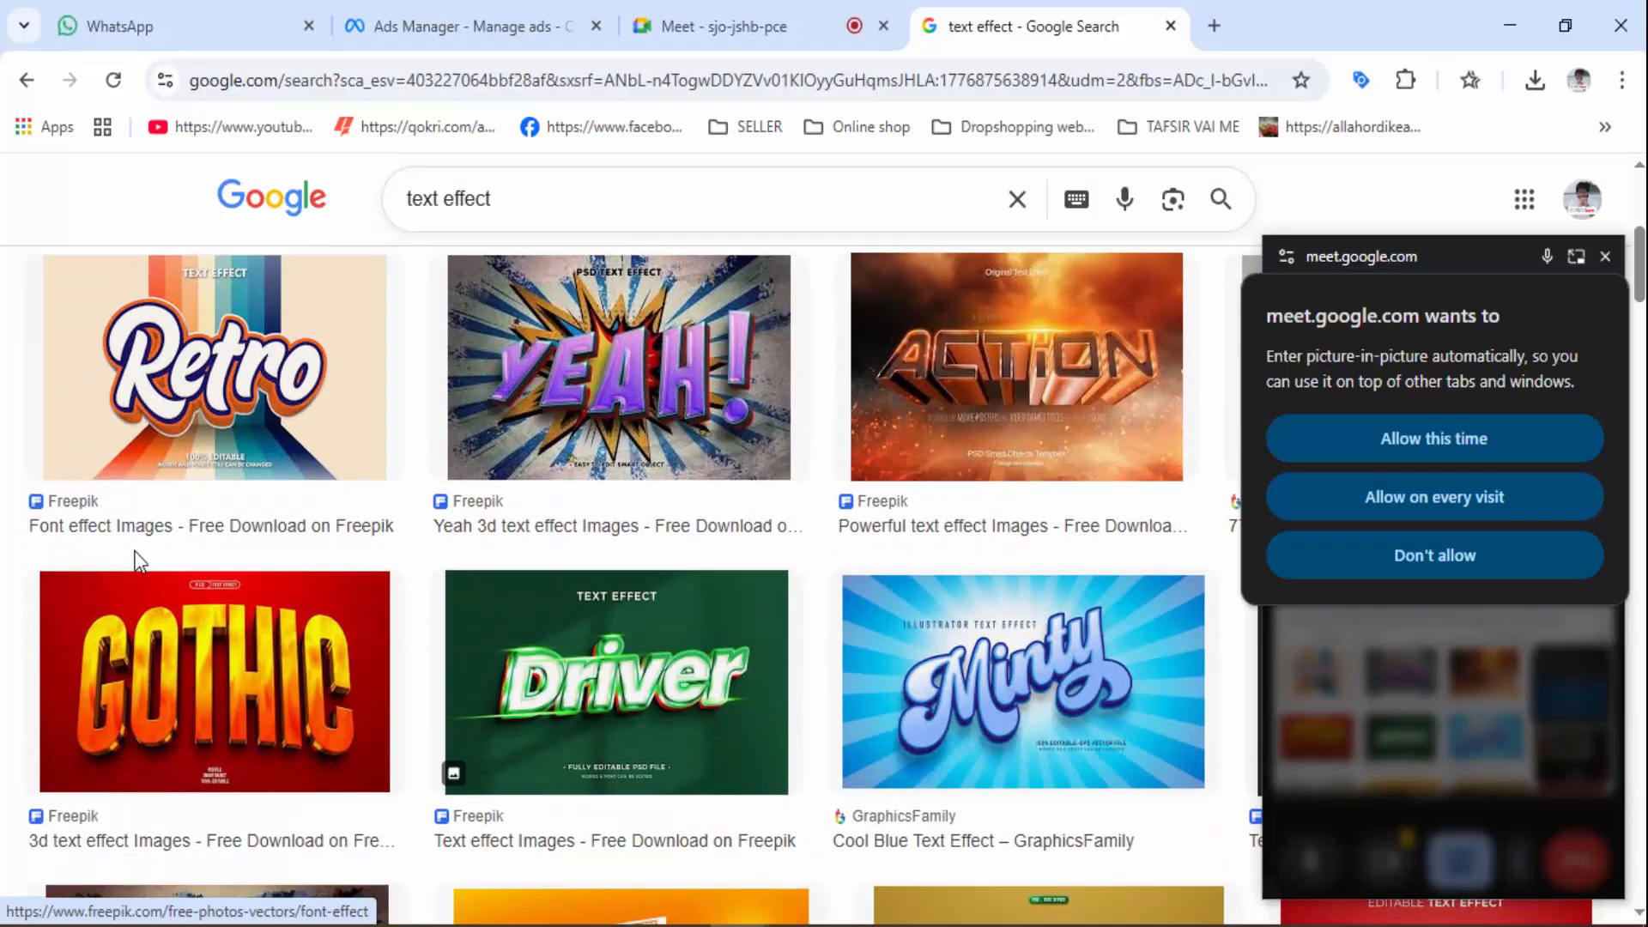
pyautogui.scroll(-4, 137, 562)
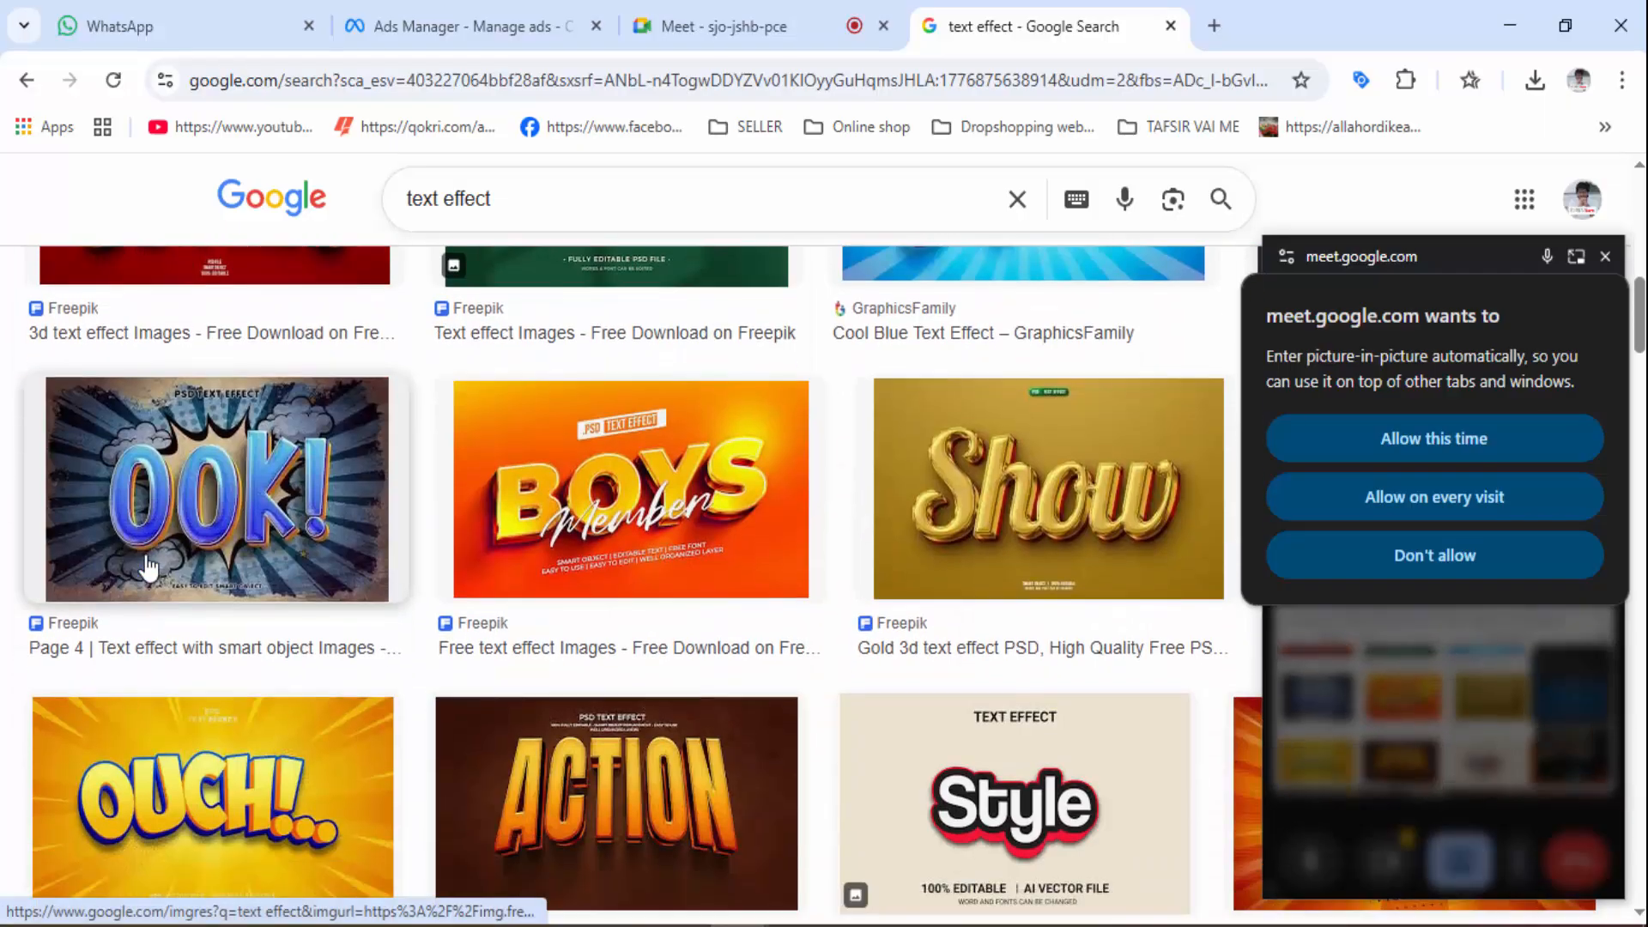
pyautogui.scroll(-2, 172, 567)
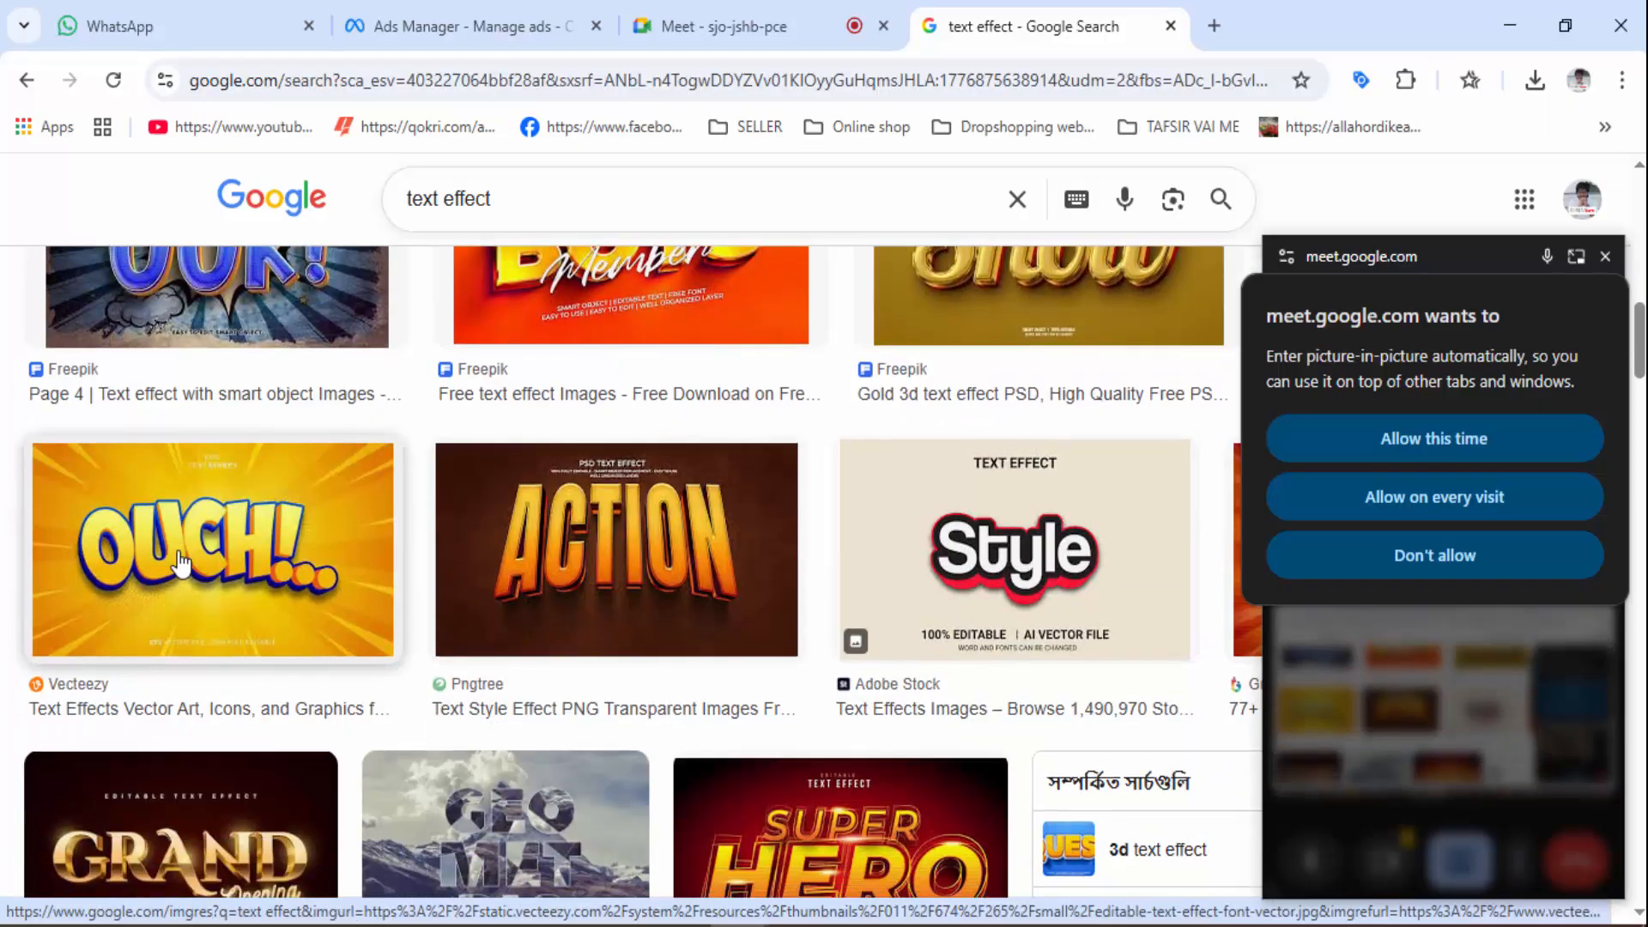
pyautogui.scroll(-3, 183, 562)
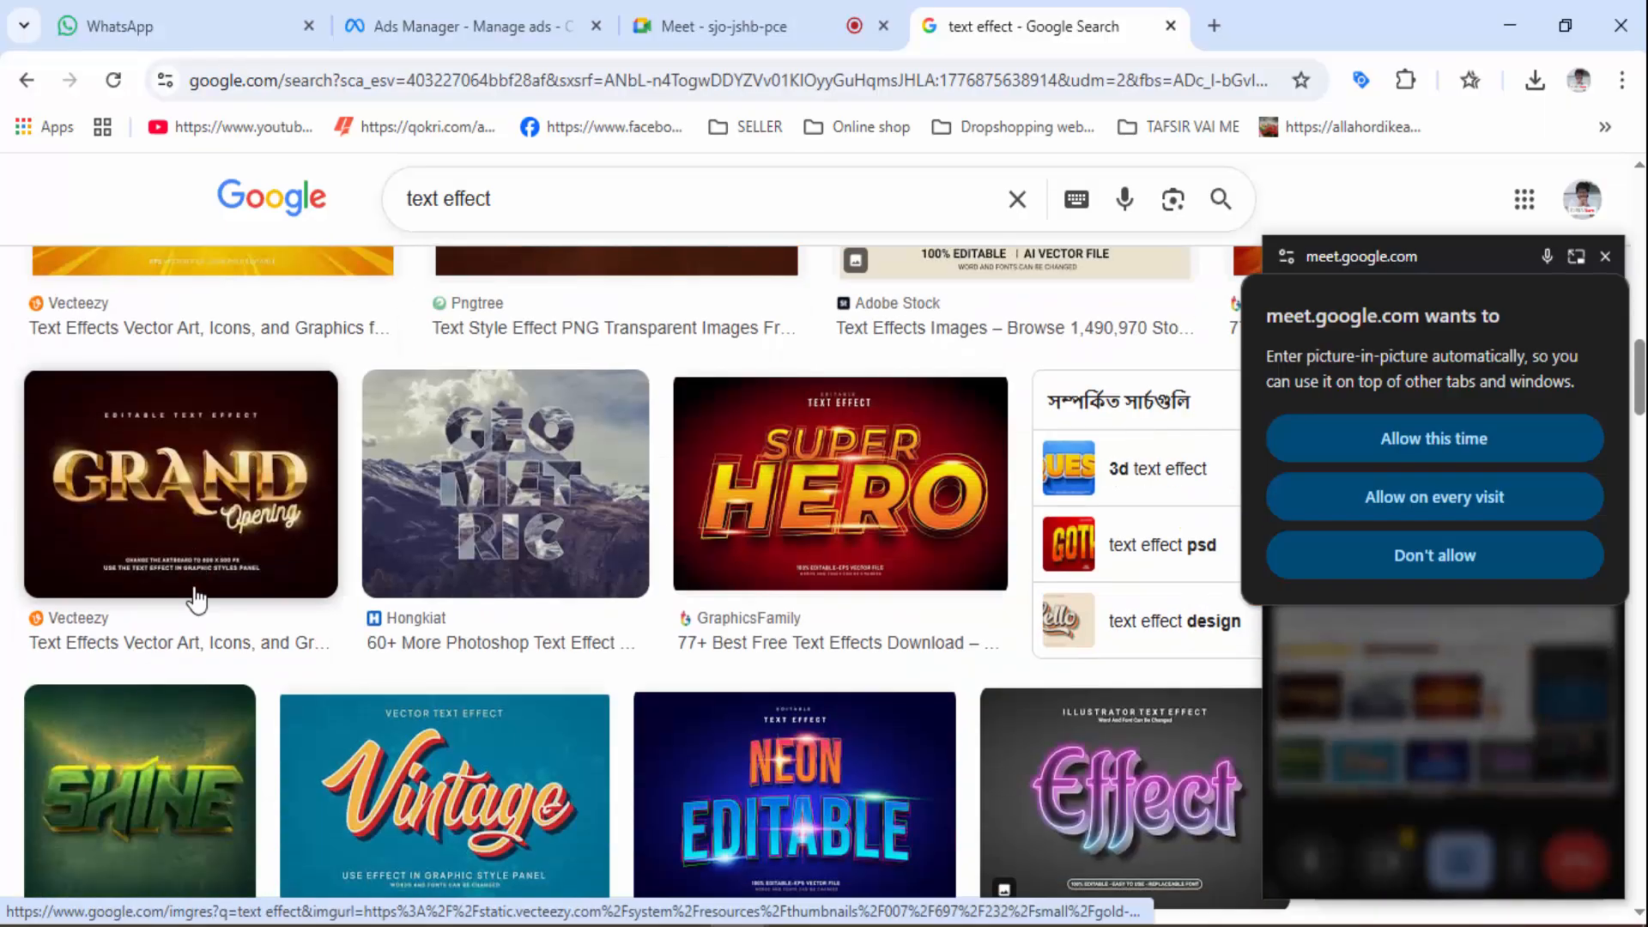
pyautogui.scroll(-3, 240, 558)
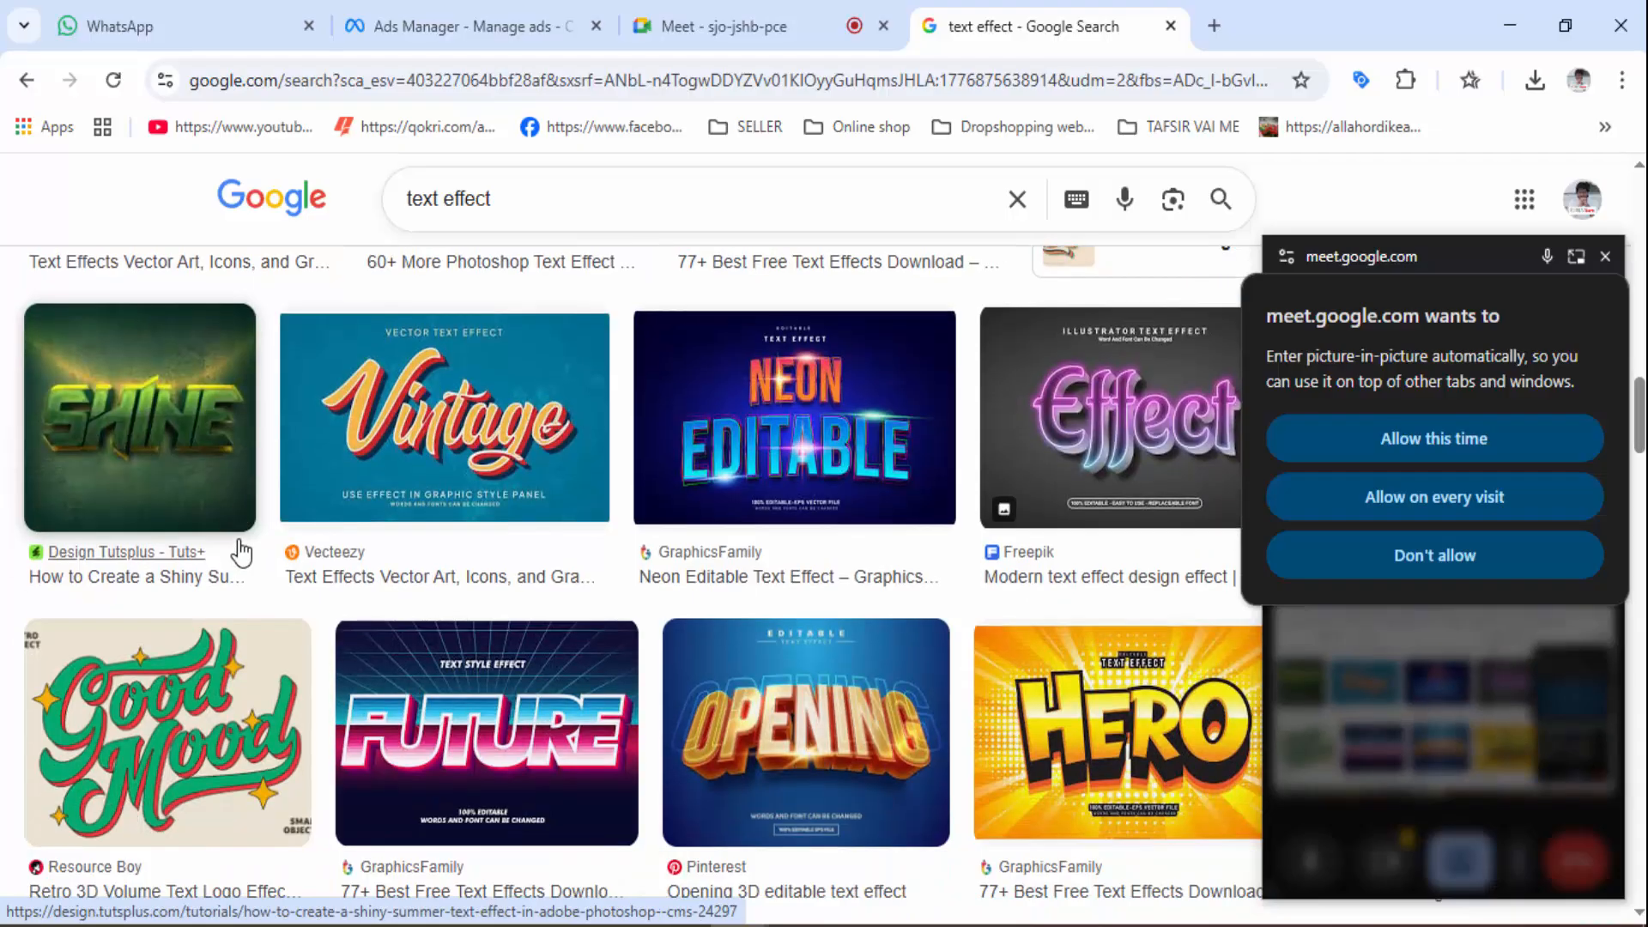
pyautogui.click(434, 717)
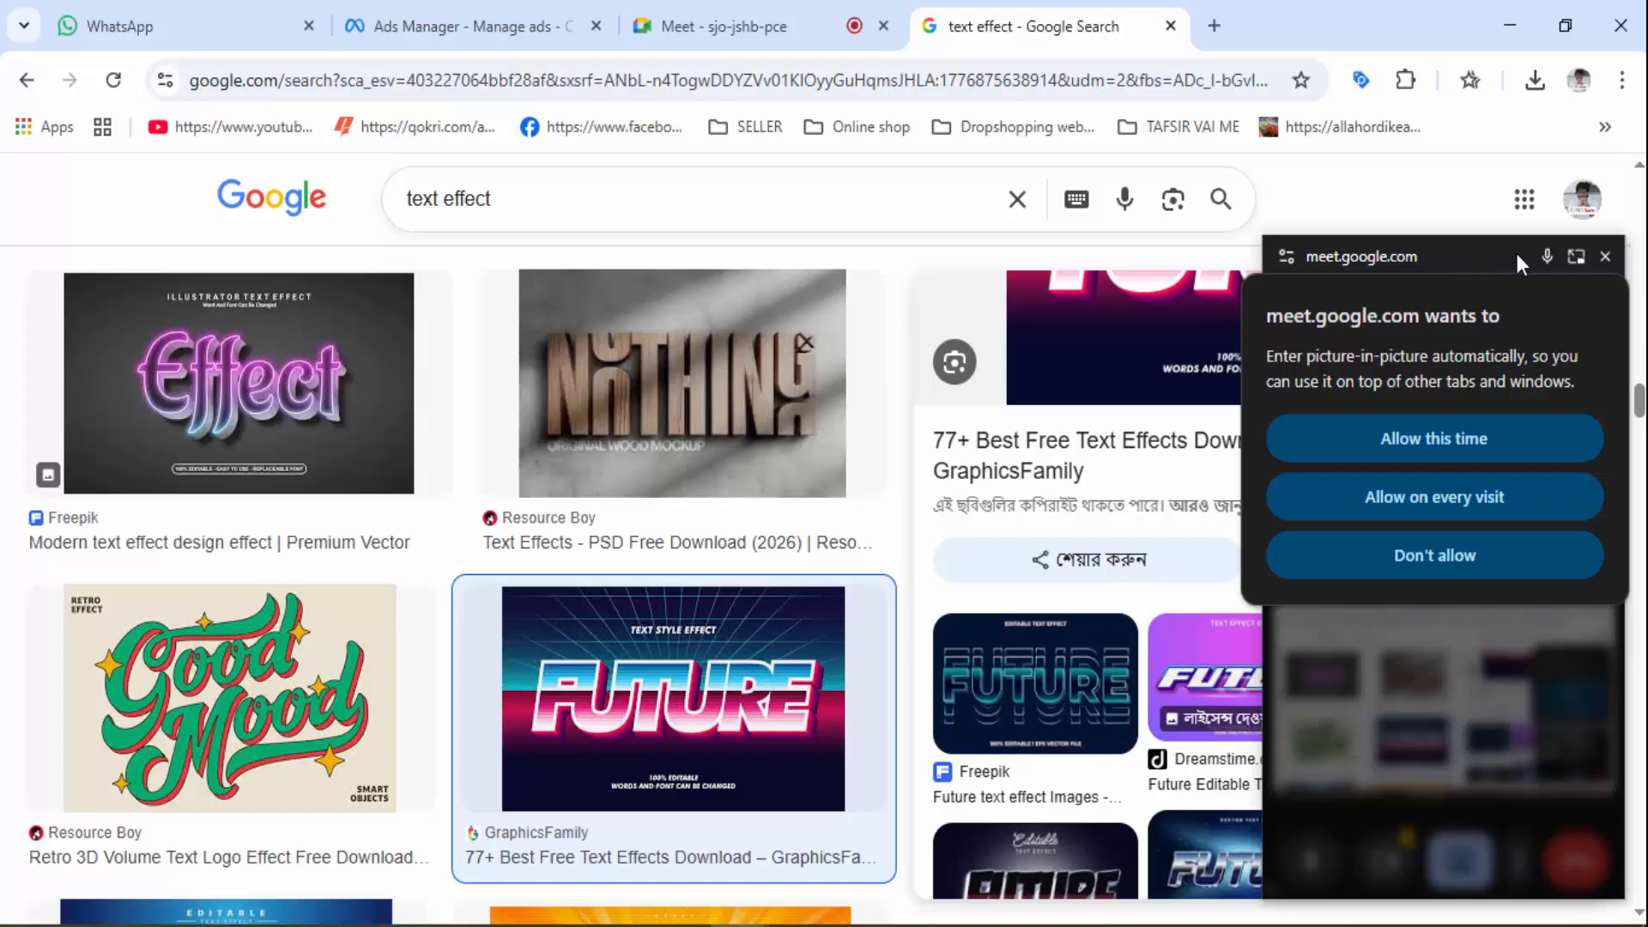
# Move the Meet pop-up off the image preview, deny automatic picture-in-picture and look at the related FUTURE designs
pyautogui.moveTo(1516, 250); pyautogui.dragTo(1470, 821)
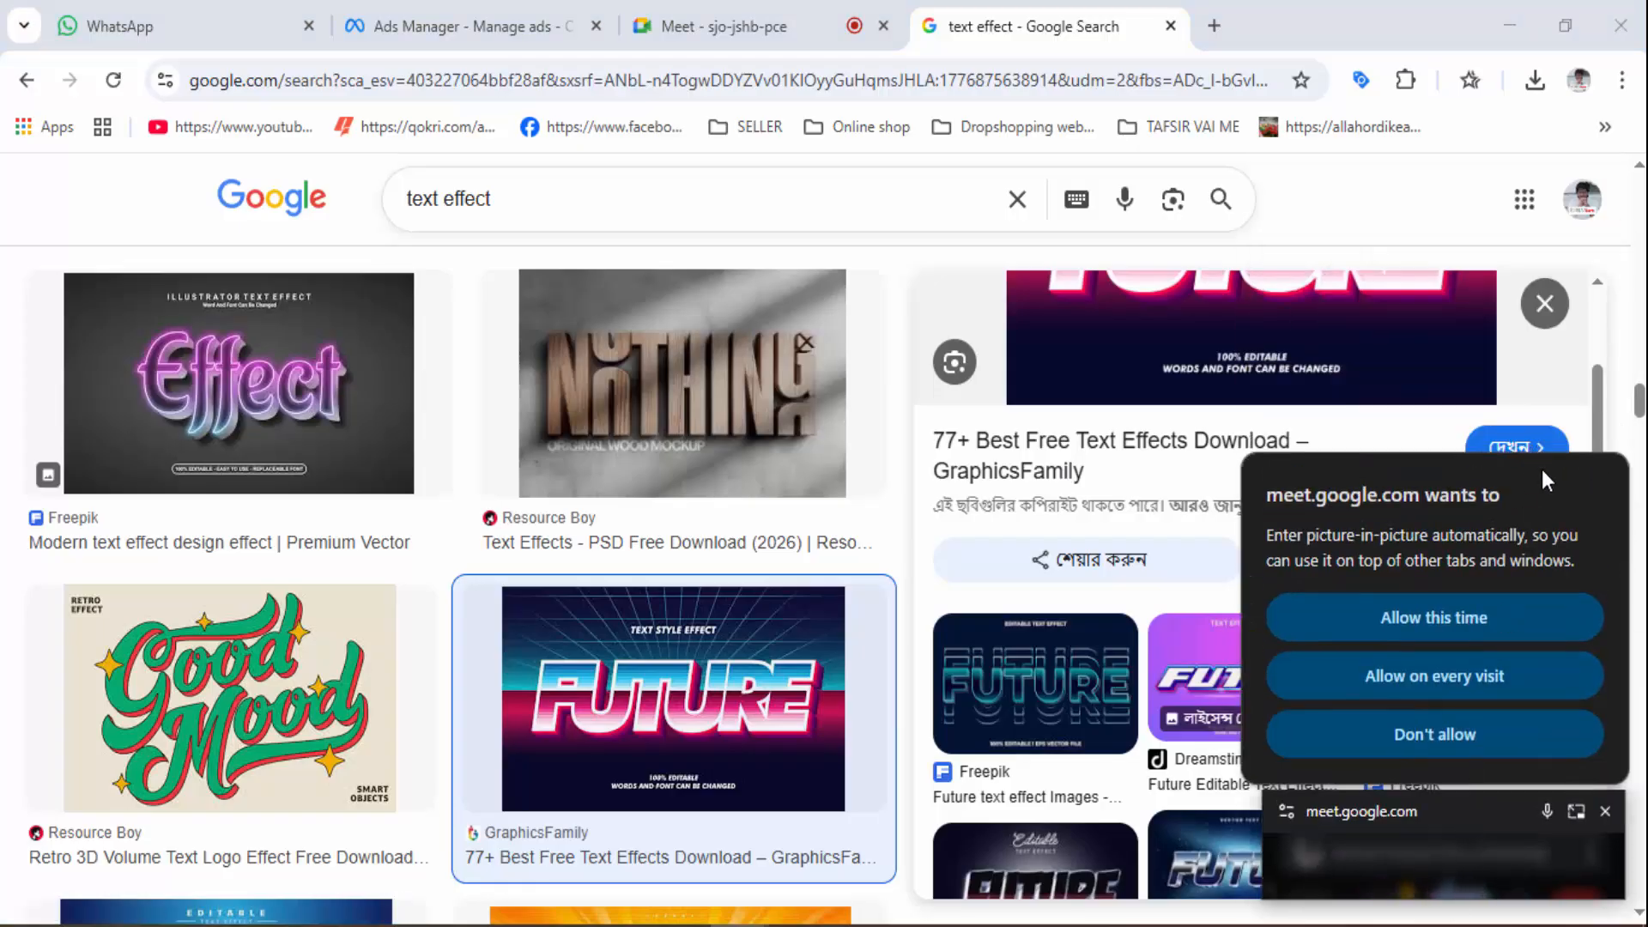
pyautogui.click(1445, 732)
pyautogui.scroll(-4, 1392, 594)
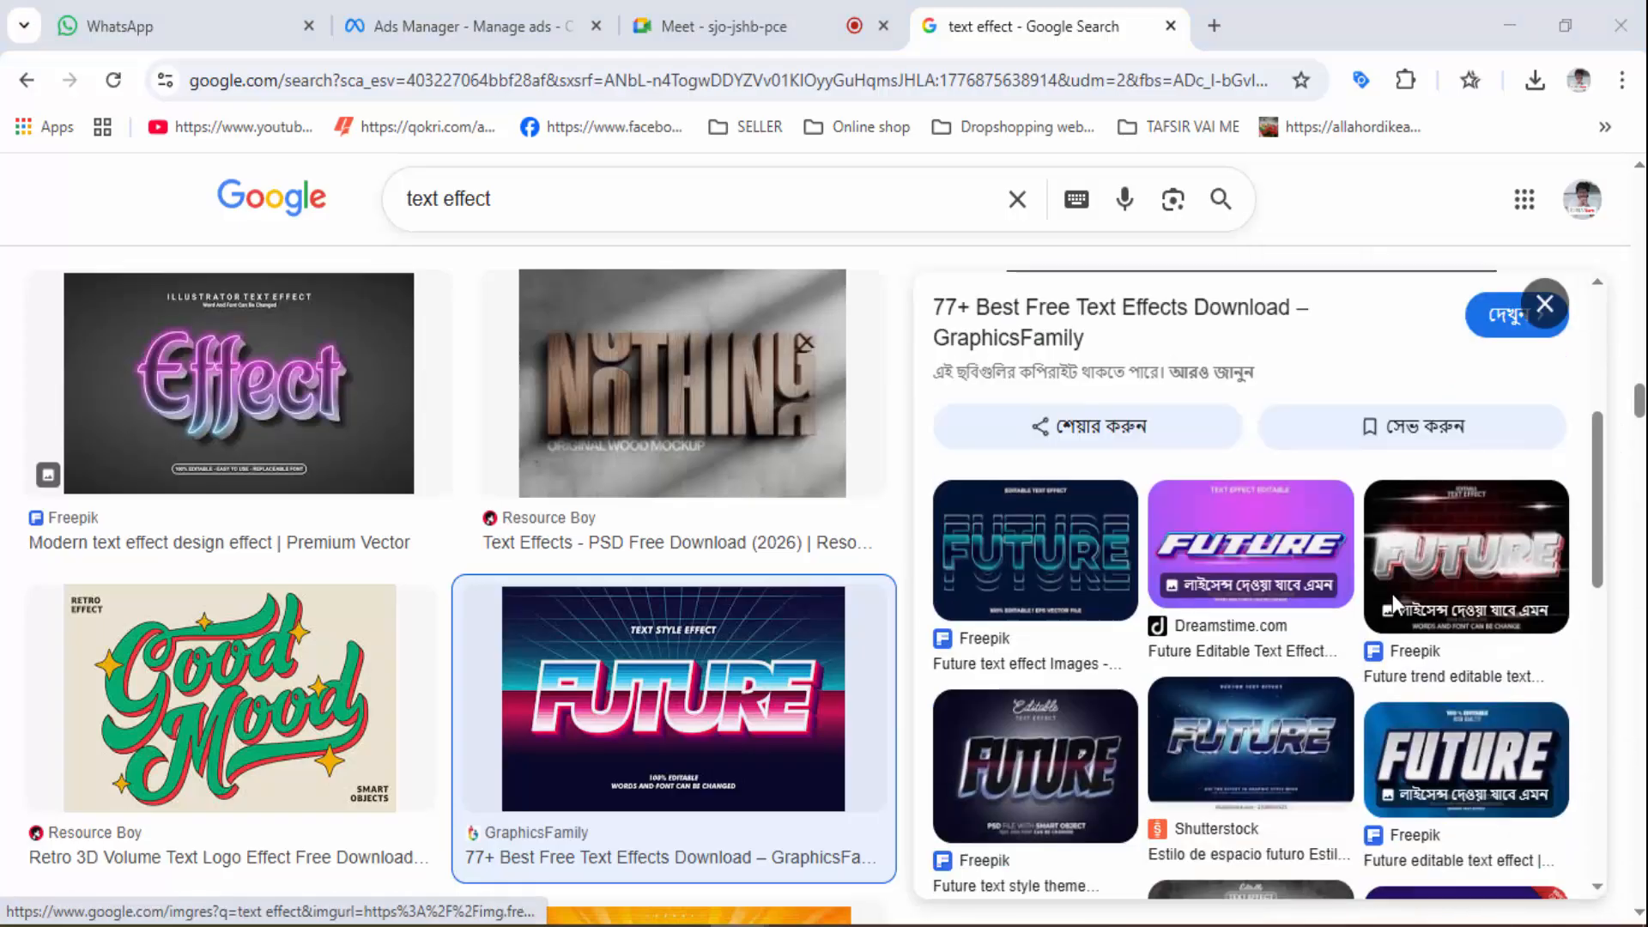
# Browse further down the text effect image results and open the preview of the Design Bundles Retro design
pyautogui.scroll(-3, 691, 508)
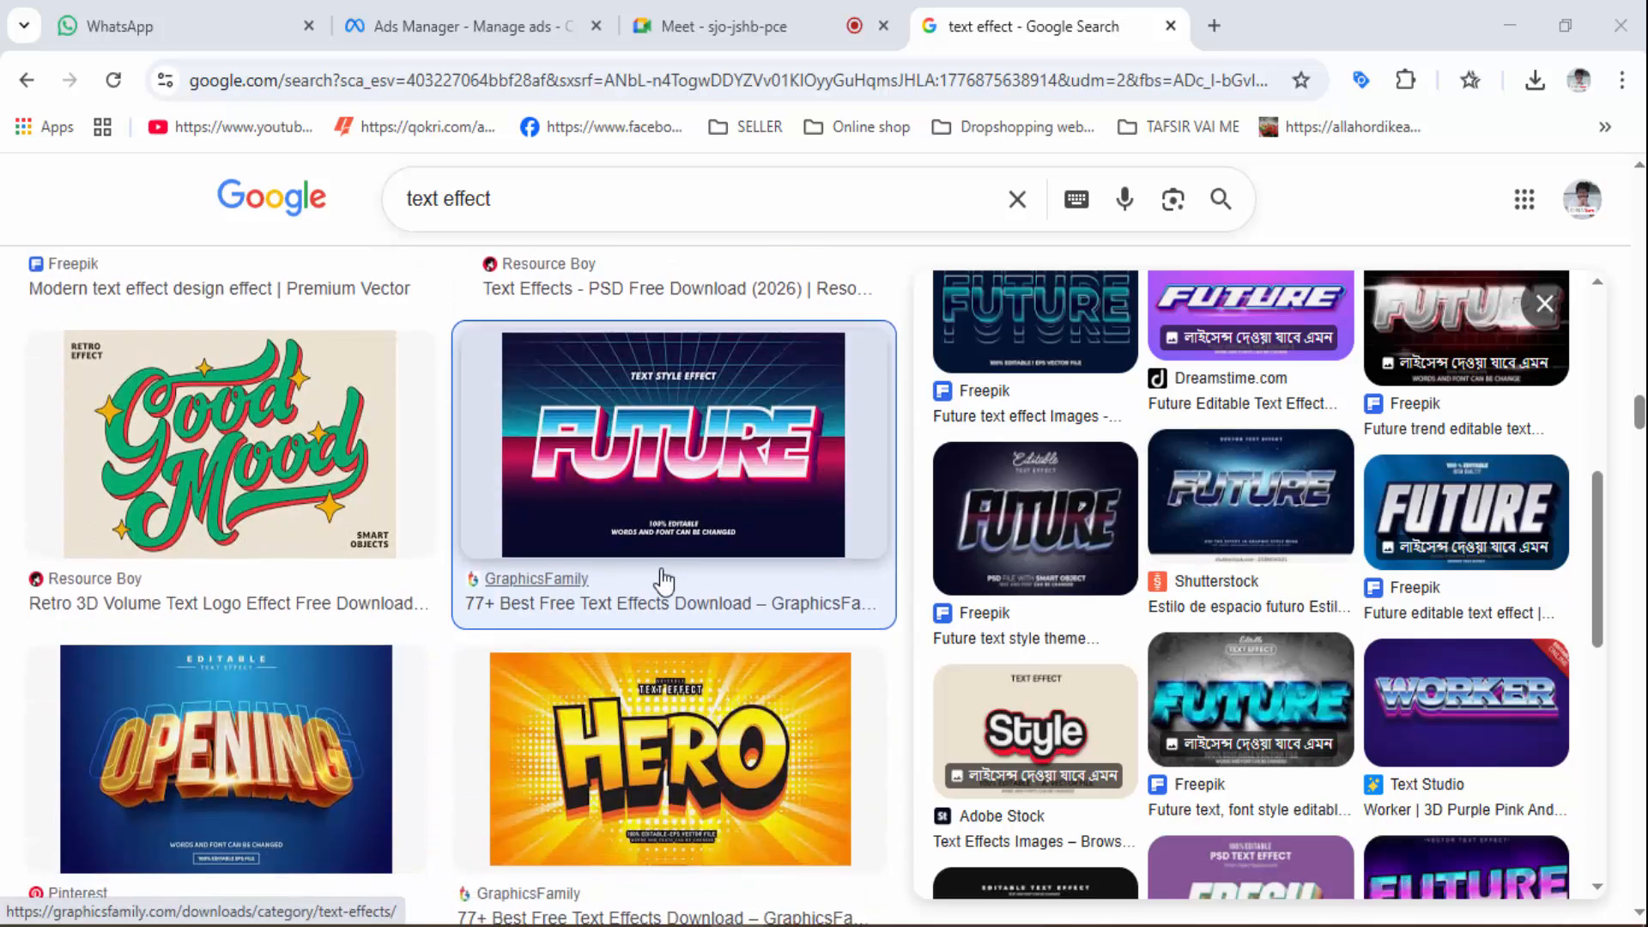
pyautogui.scroll(-7, 246, 757)
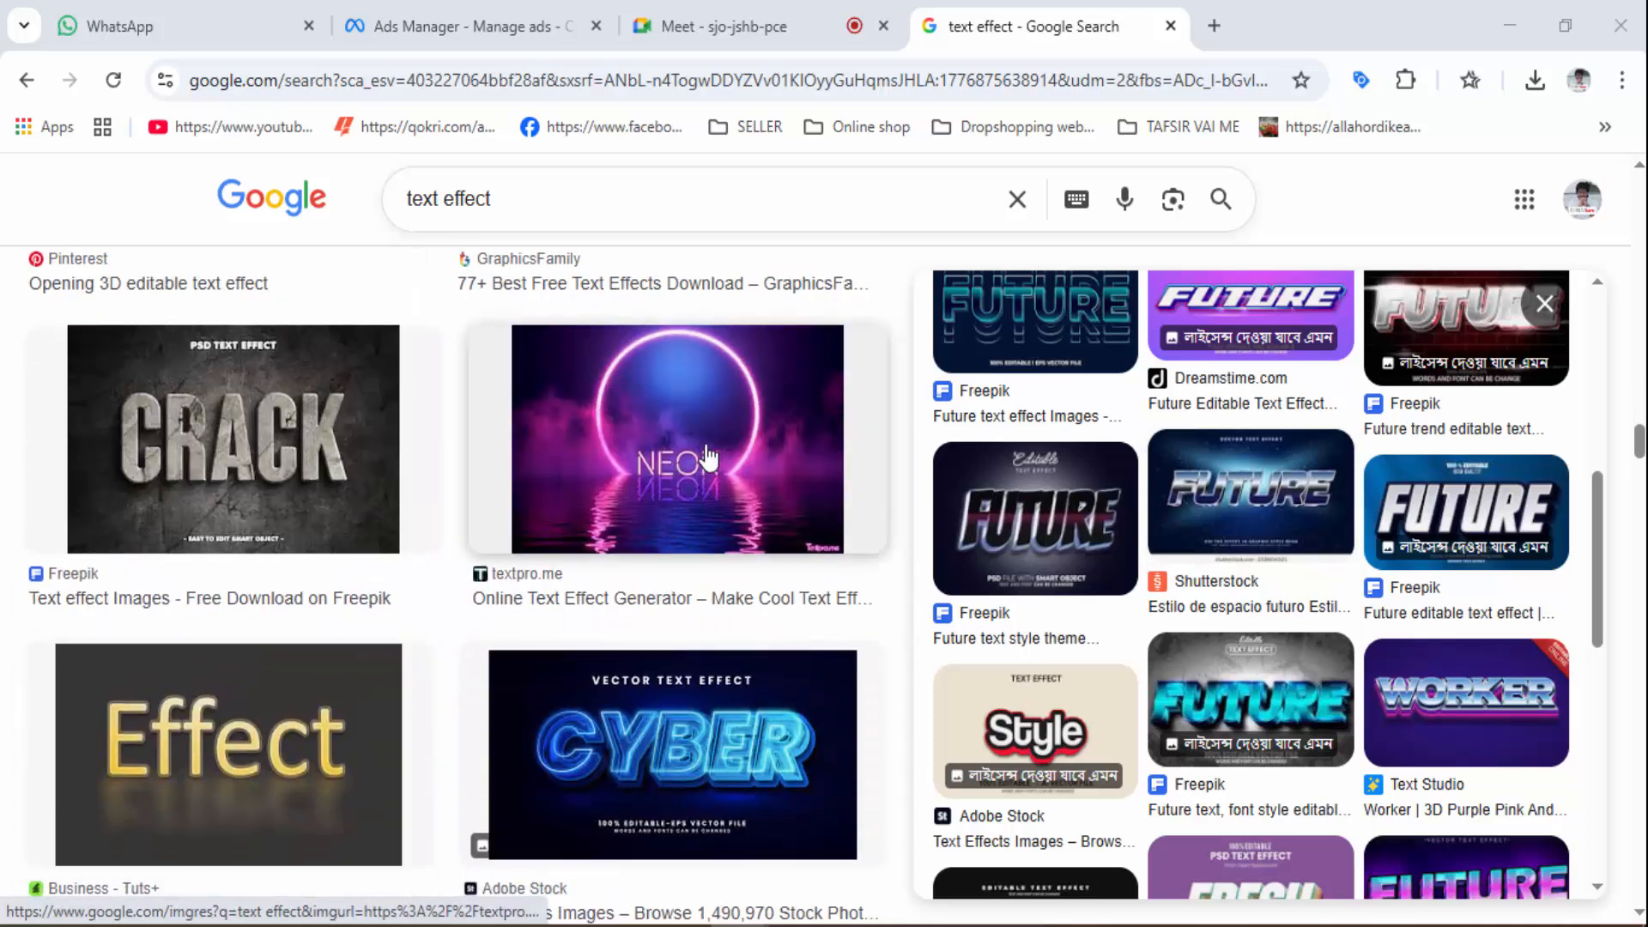
pyautogui.scroll(-7, 706, 458)
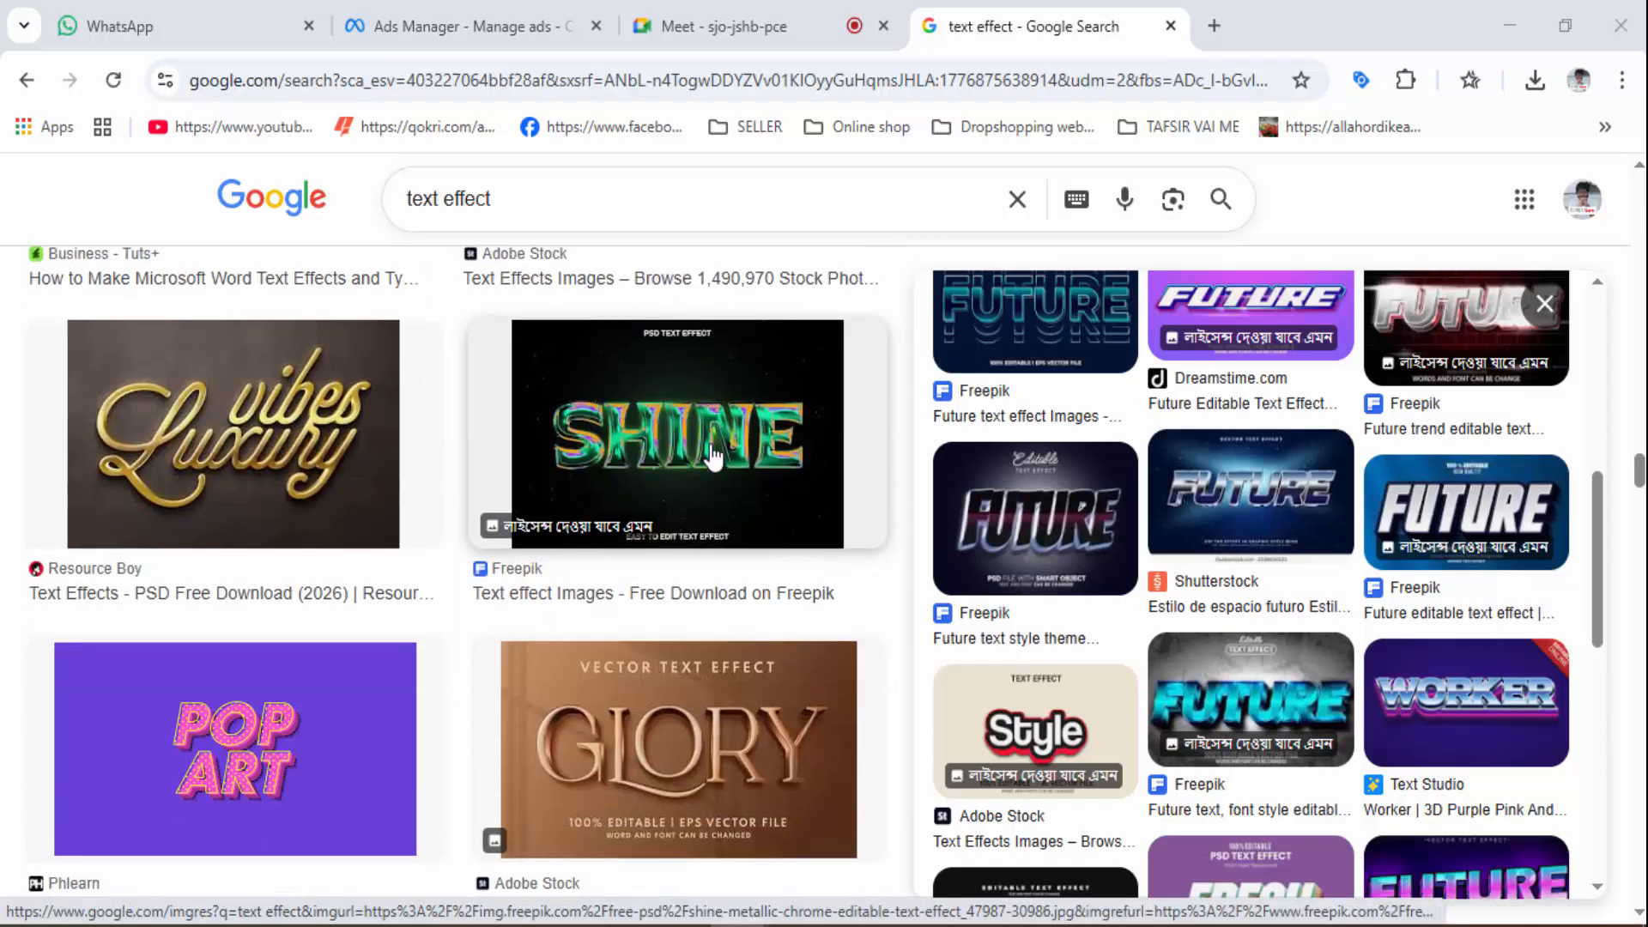
pyautogui.scroll(-4, 717, 457)
pyautogui.scroll(-4, 719, 453)
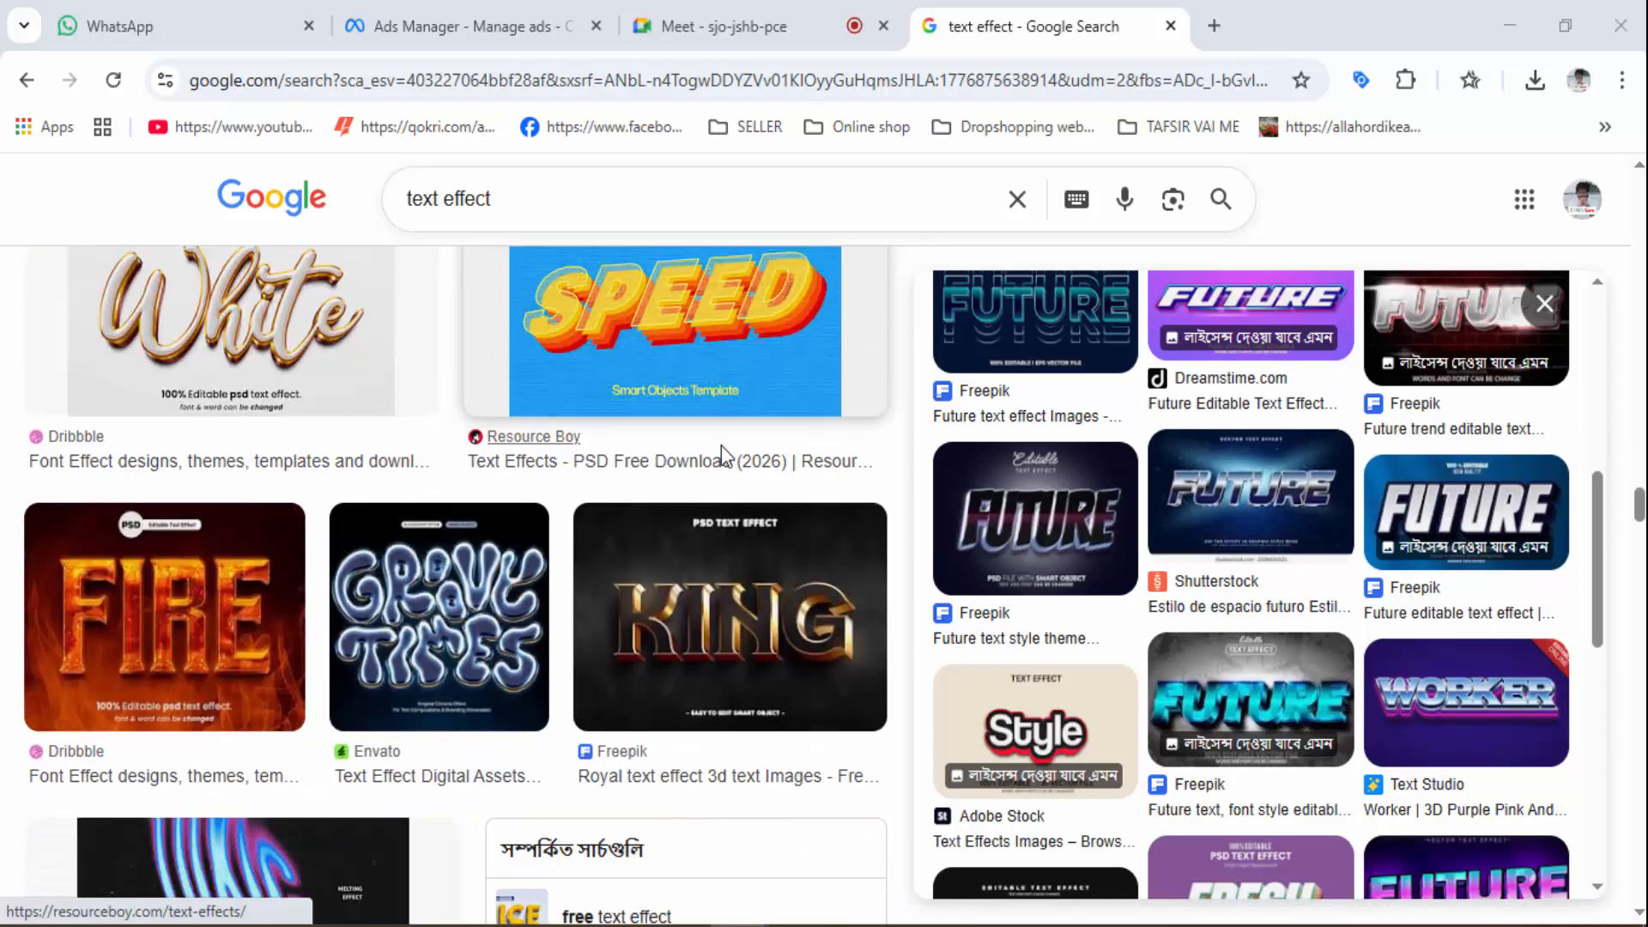
pyautogui.scroll(-12, 678, 605)
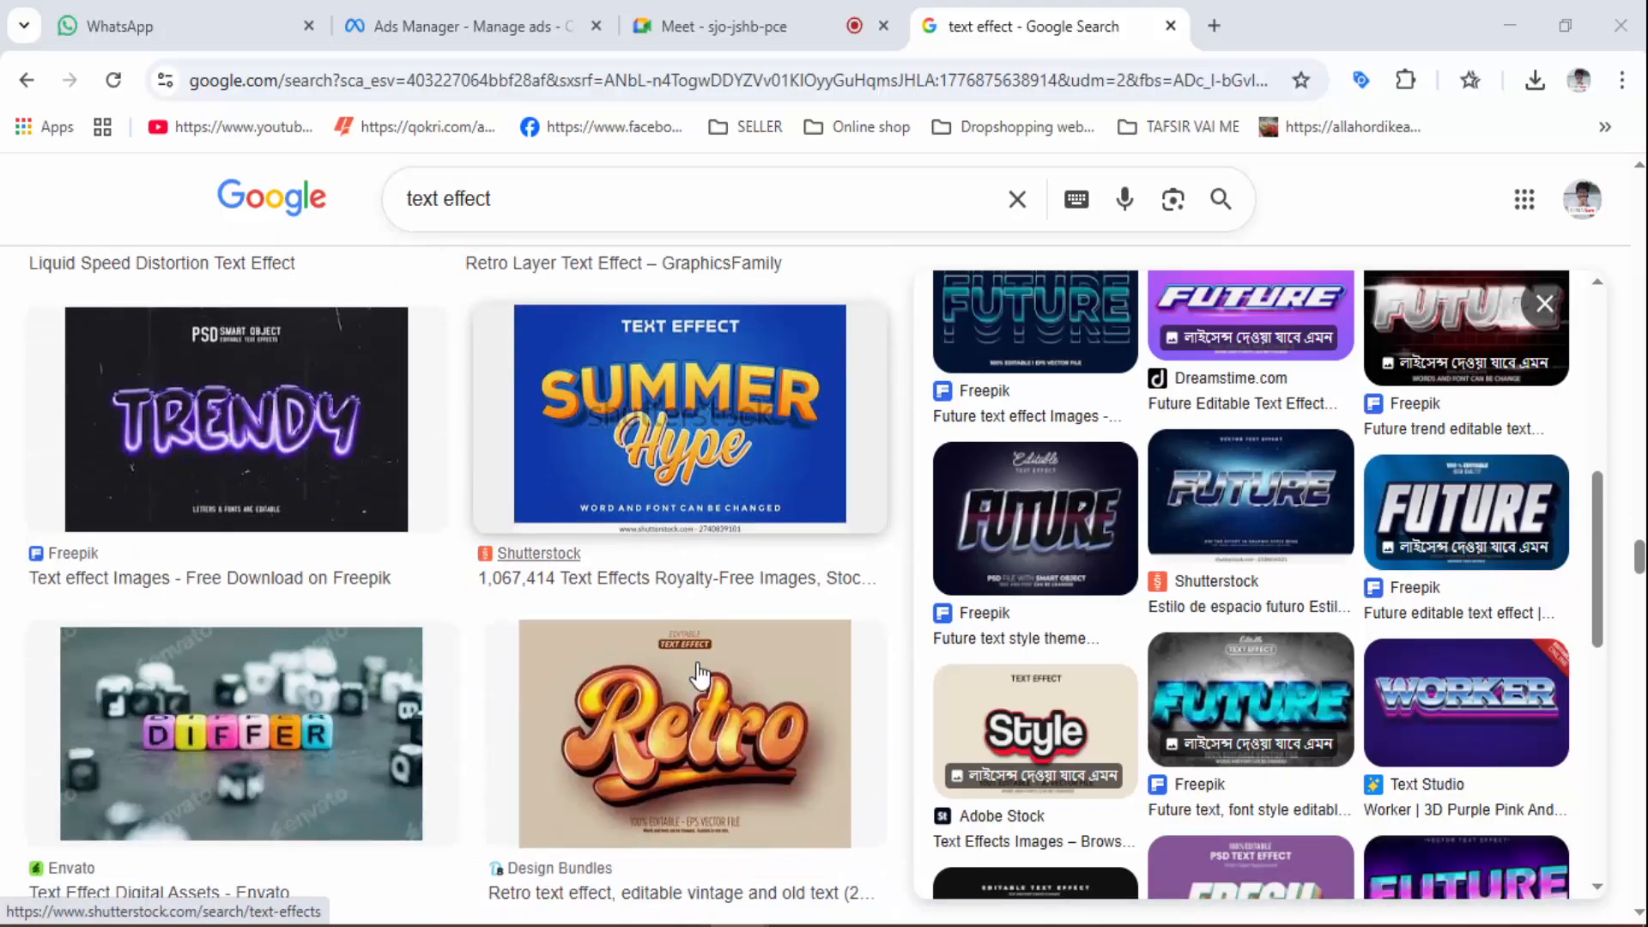
pyautogui.click(691, 737)
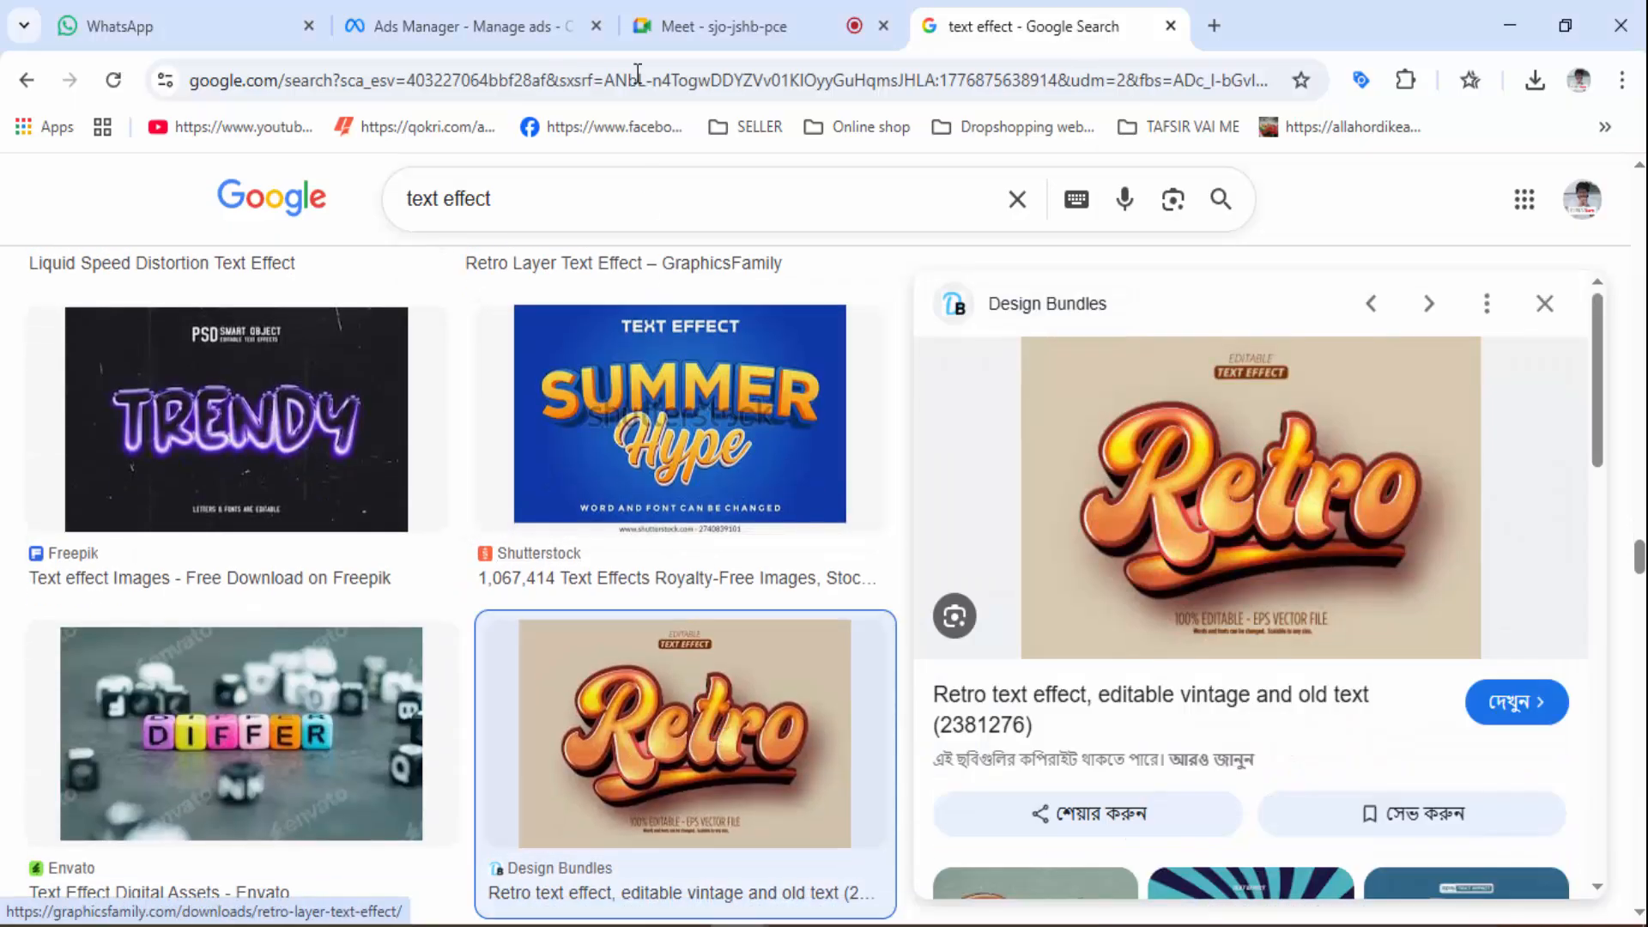
pyautogui.click(532, 17)
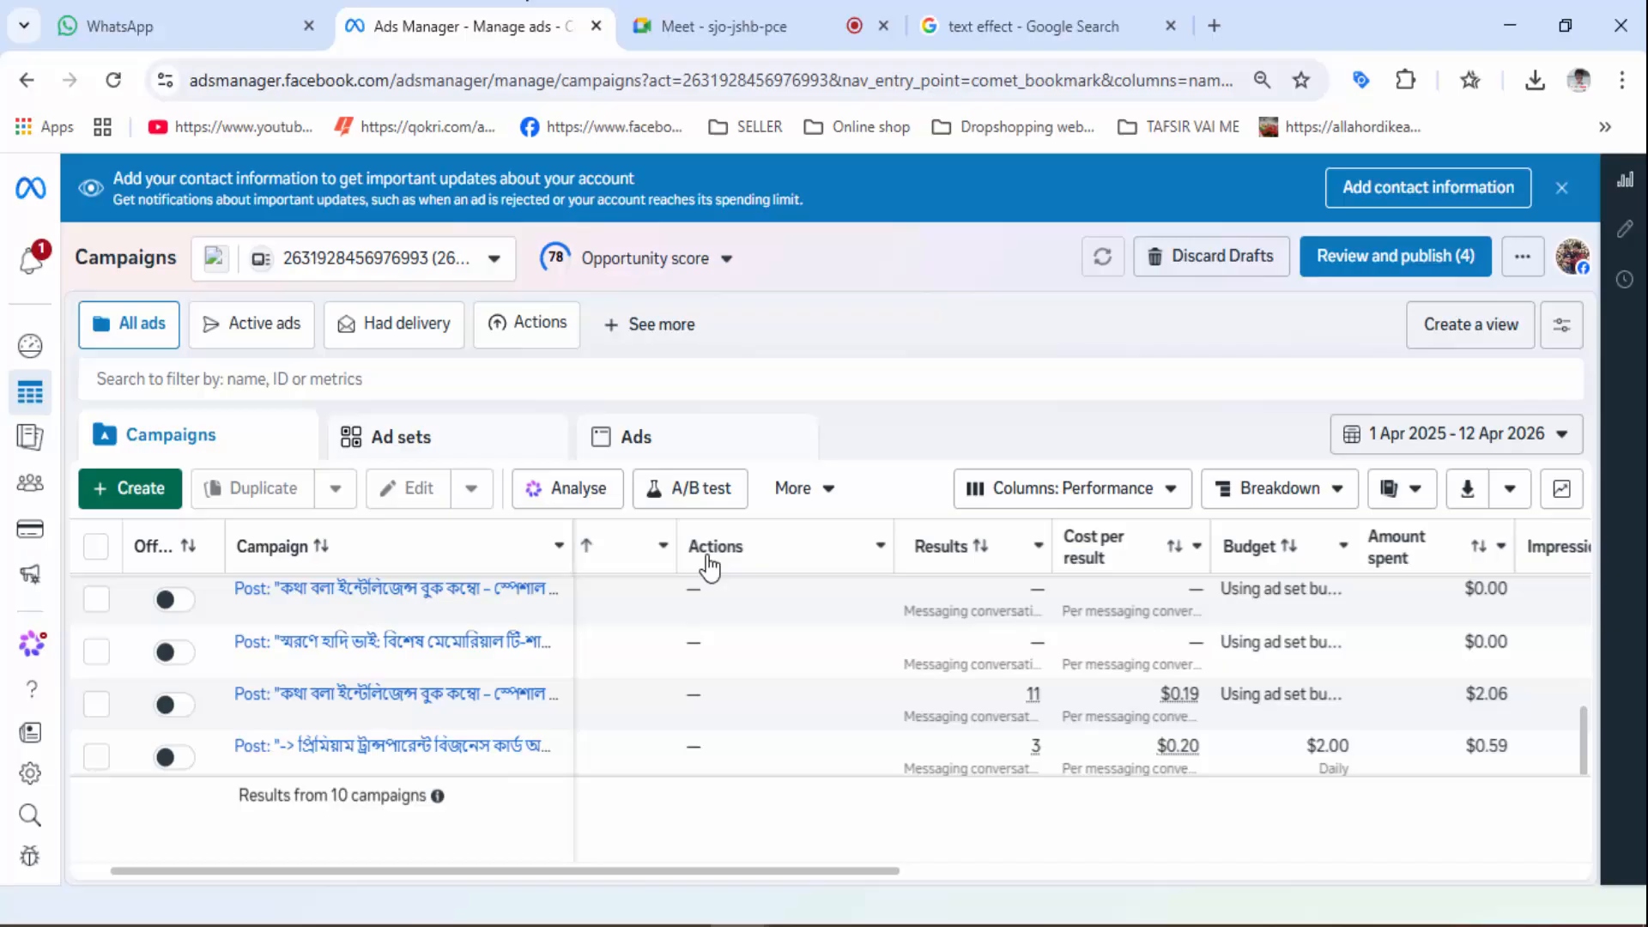
pyautogui.click(665, 24)
pyautogui.click(246, 19)
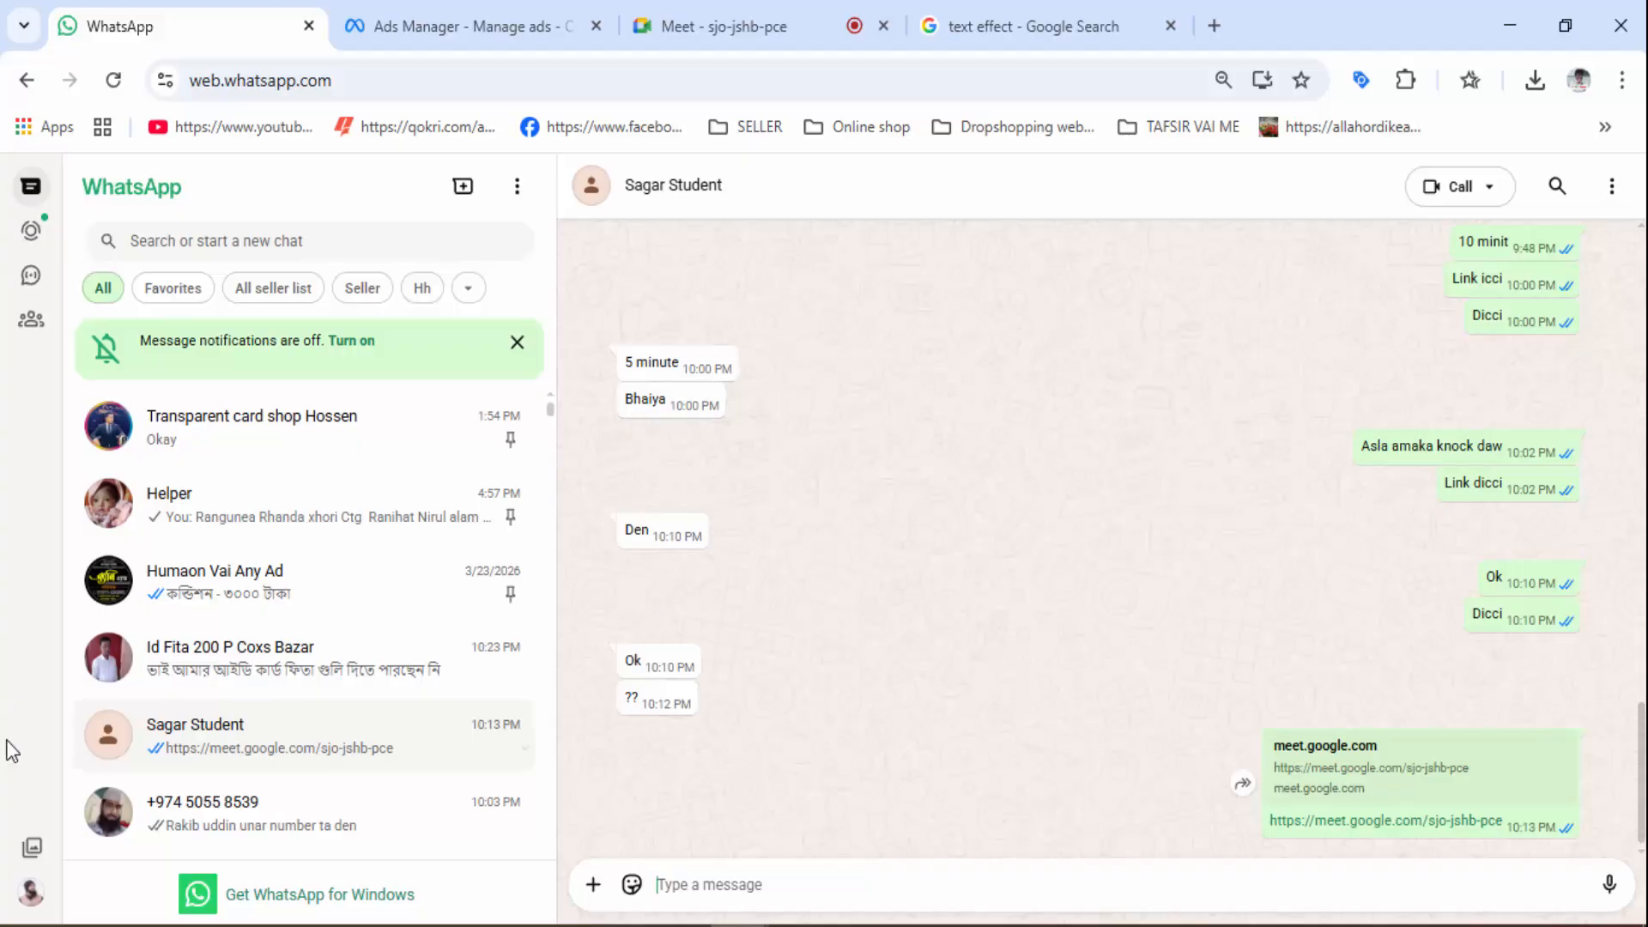
pyautogui.click(427, 19)
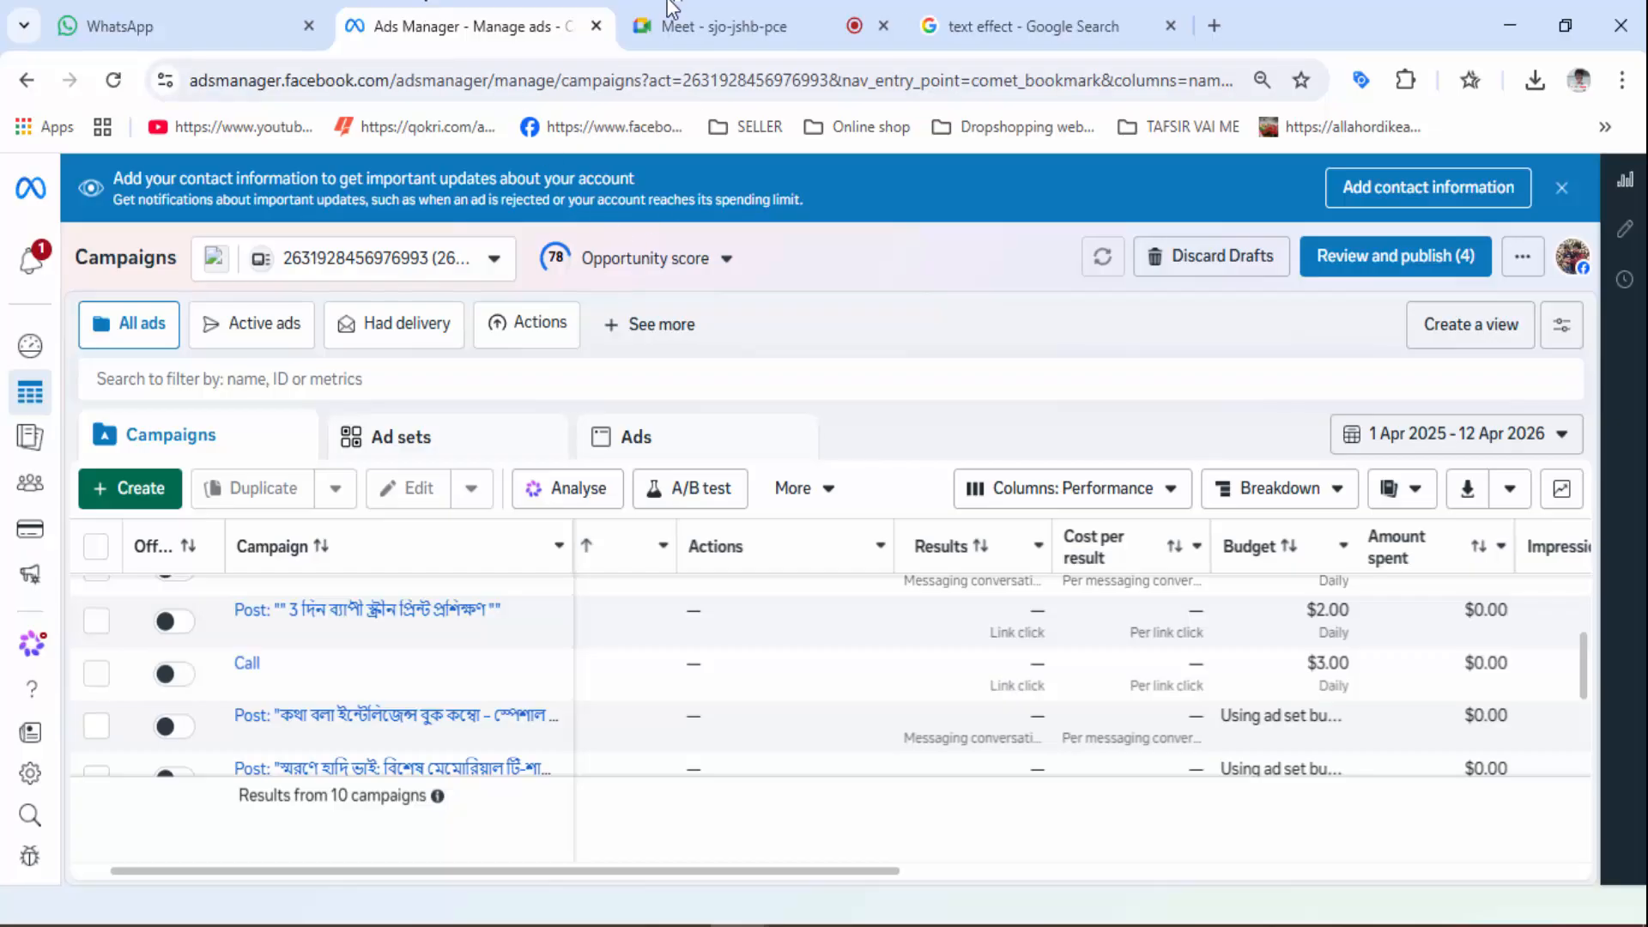
pyautogui.click(687, 24)
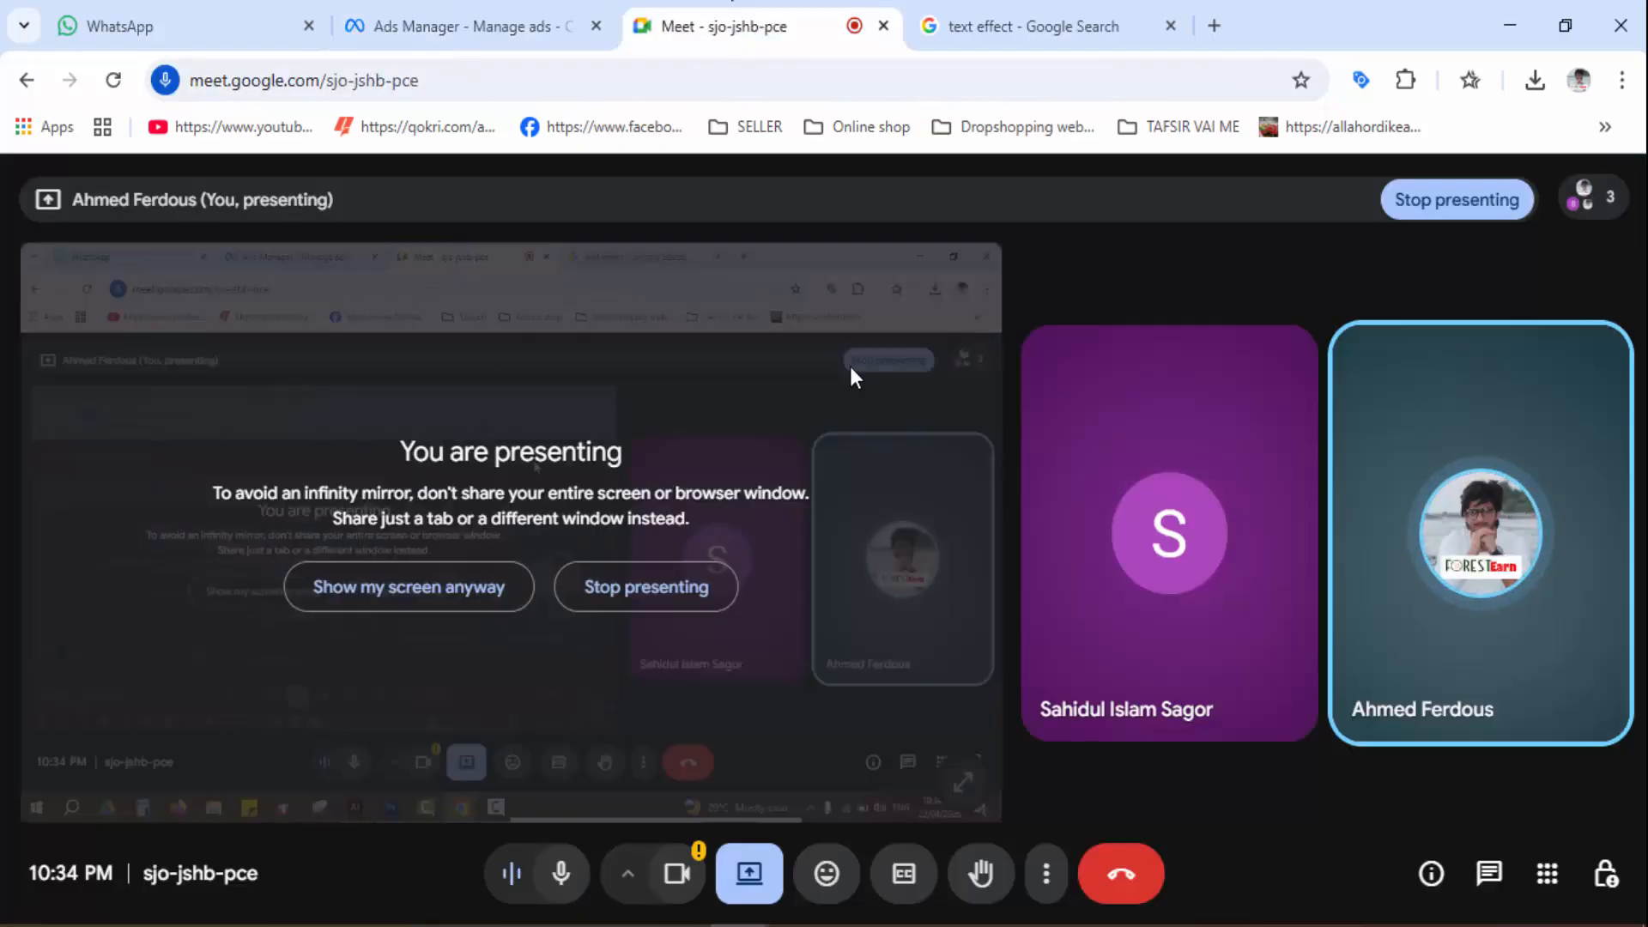
pyautogui.click(963, 19)
# Switch to Photoshop to look over the Flash artwork in Untitled-1, and return to the text effect results in Chrome
pyautogui.click(623, 925)
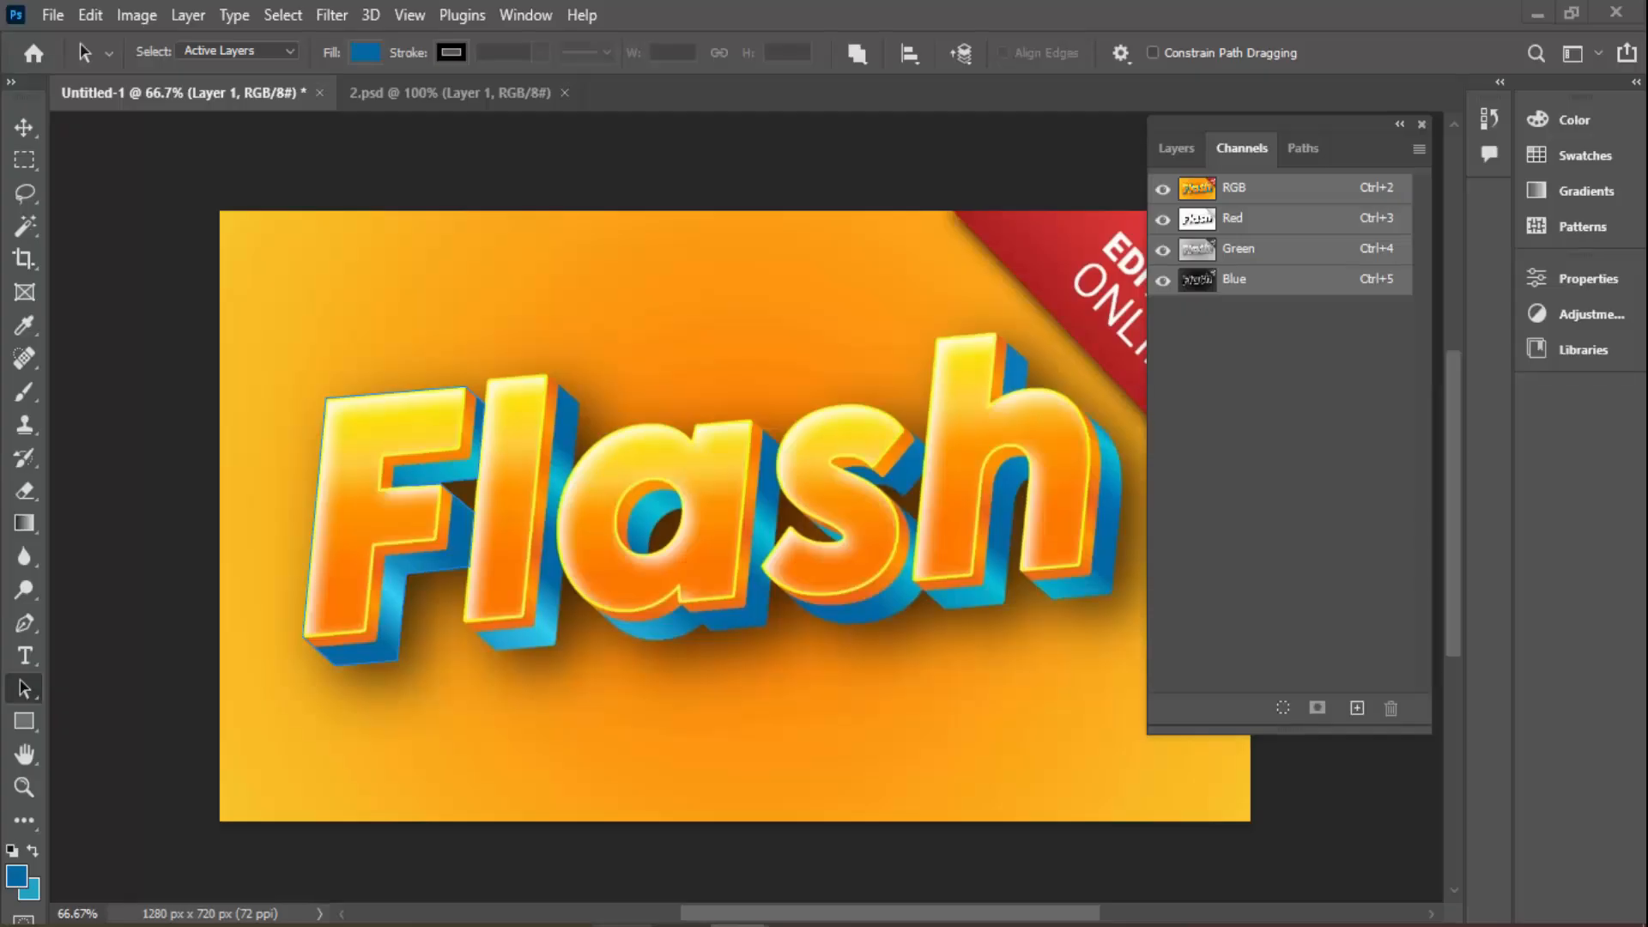
pyautogui.scroll(1, 824, 560)
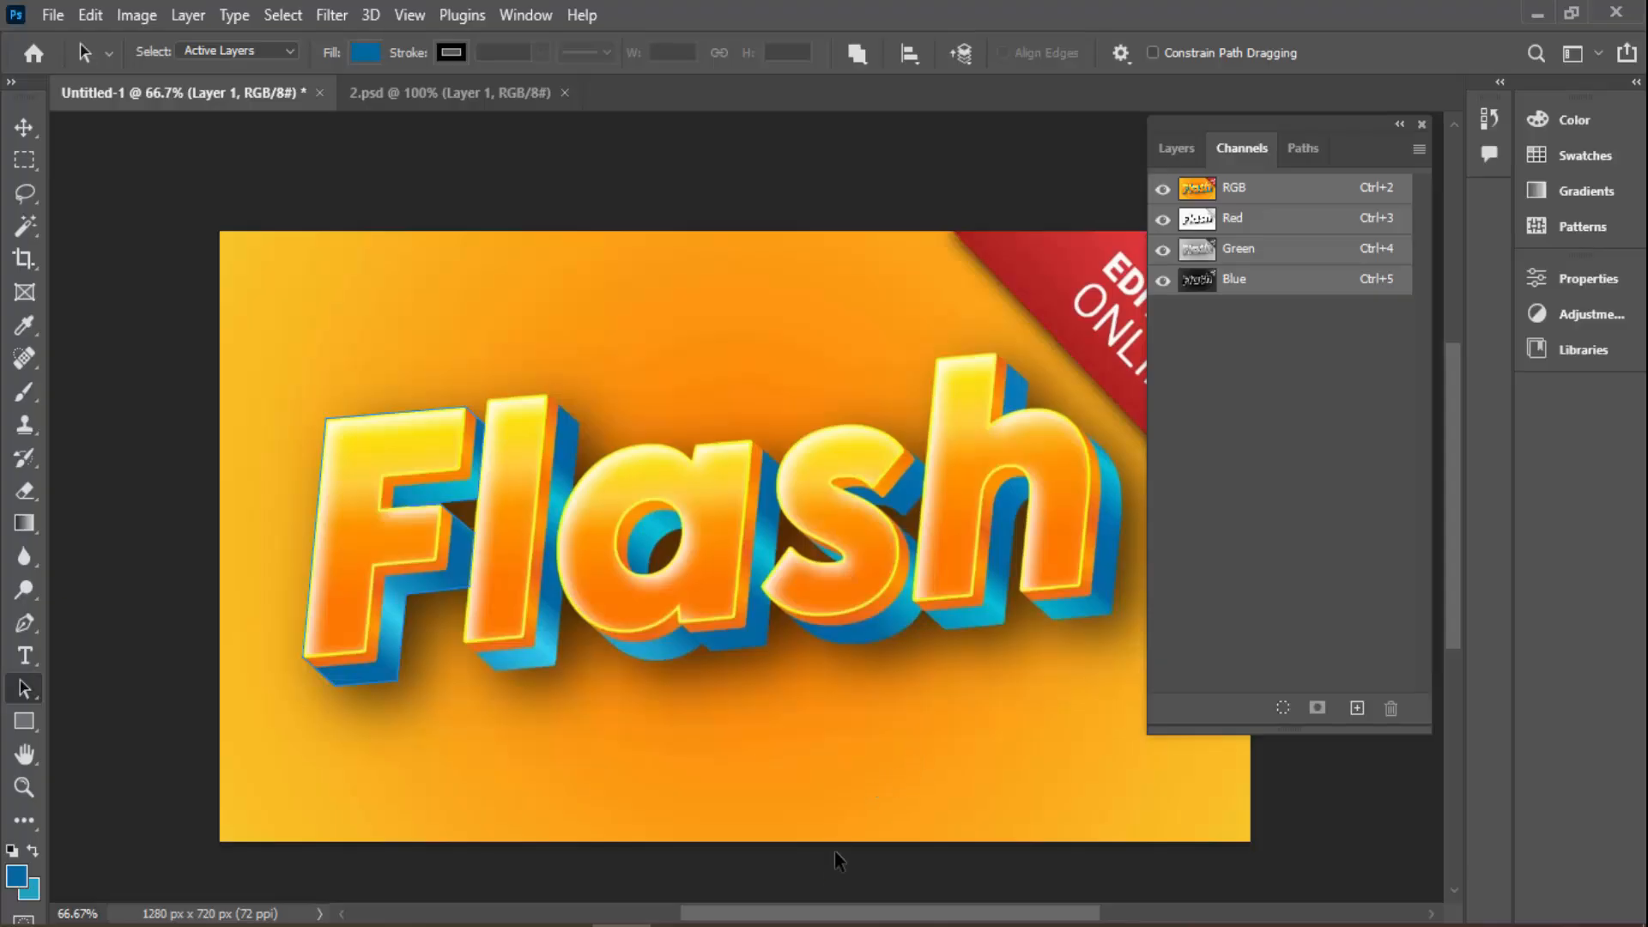
pyautogui.moveTo(735, 906)
pyautogui.click(636, 820)
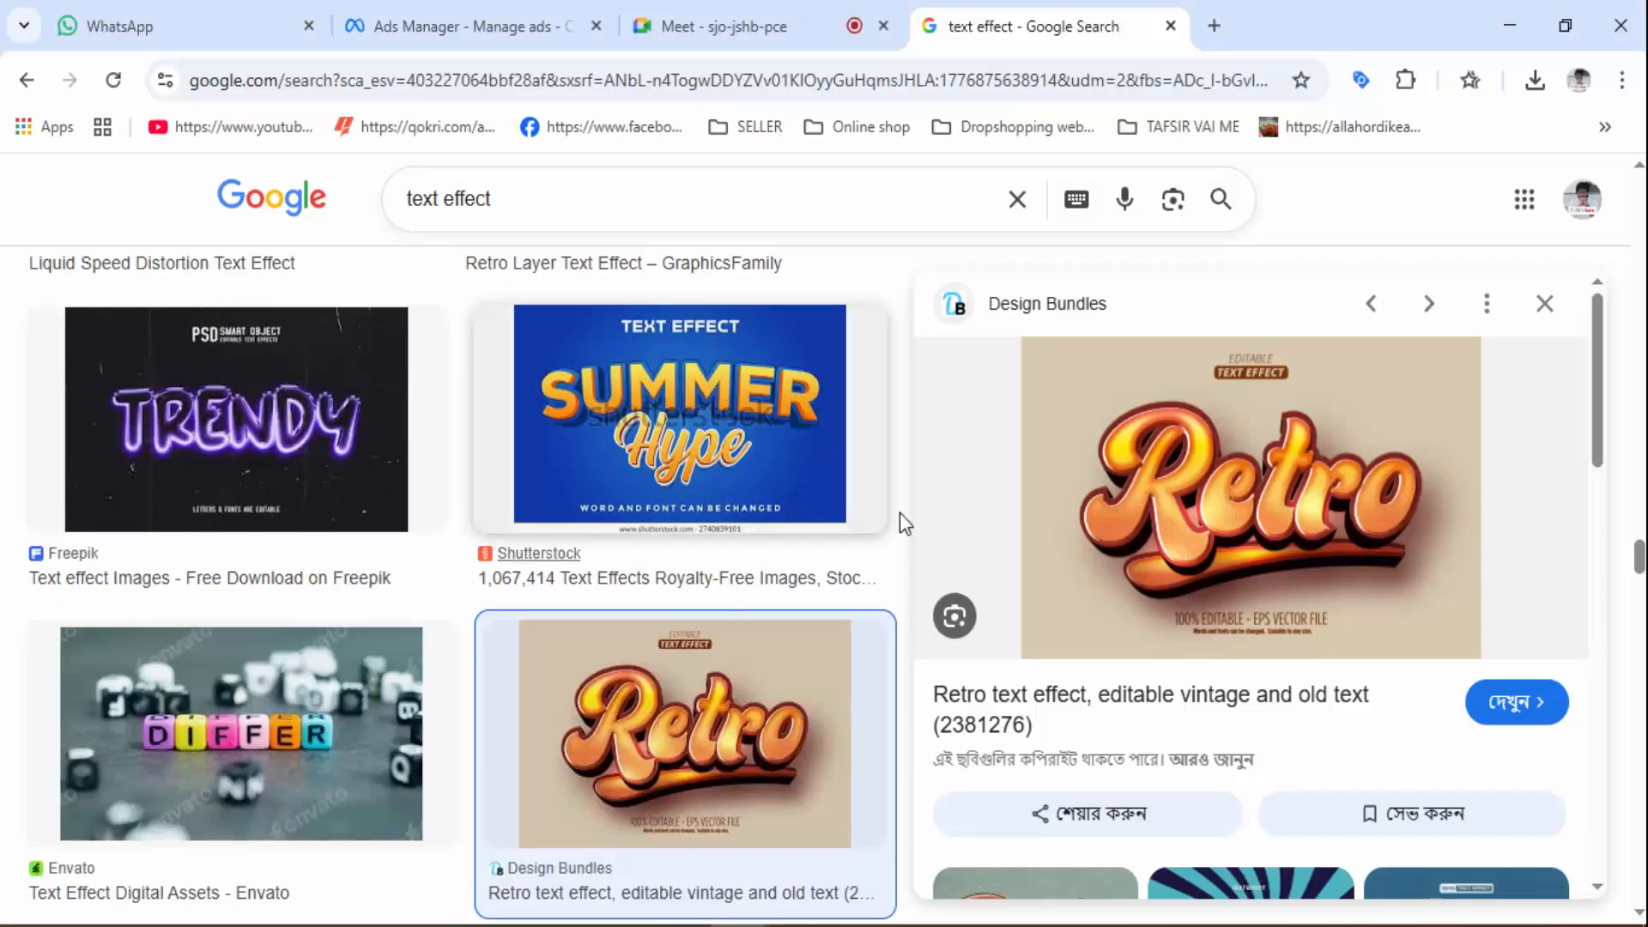
# Look through the designs related to the Retro image and open the preview of Text Studio's multicoloured Retro effect
pyautogui.scroll(-4, 1344, 455)
pyautogui.scroll(-2, 1344, 455)
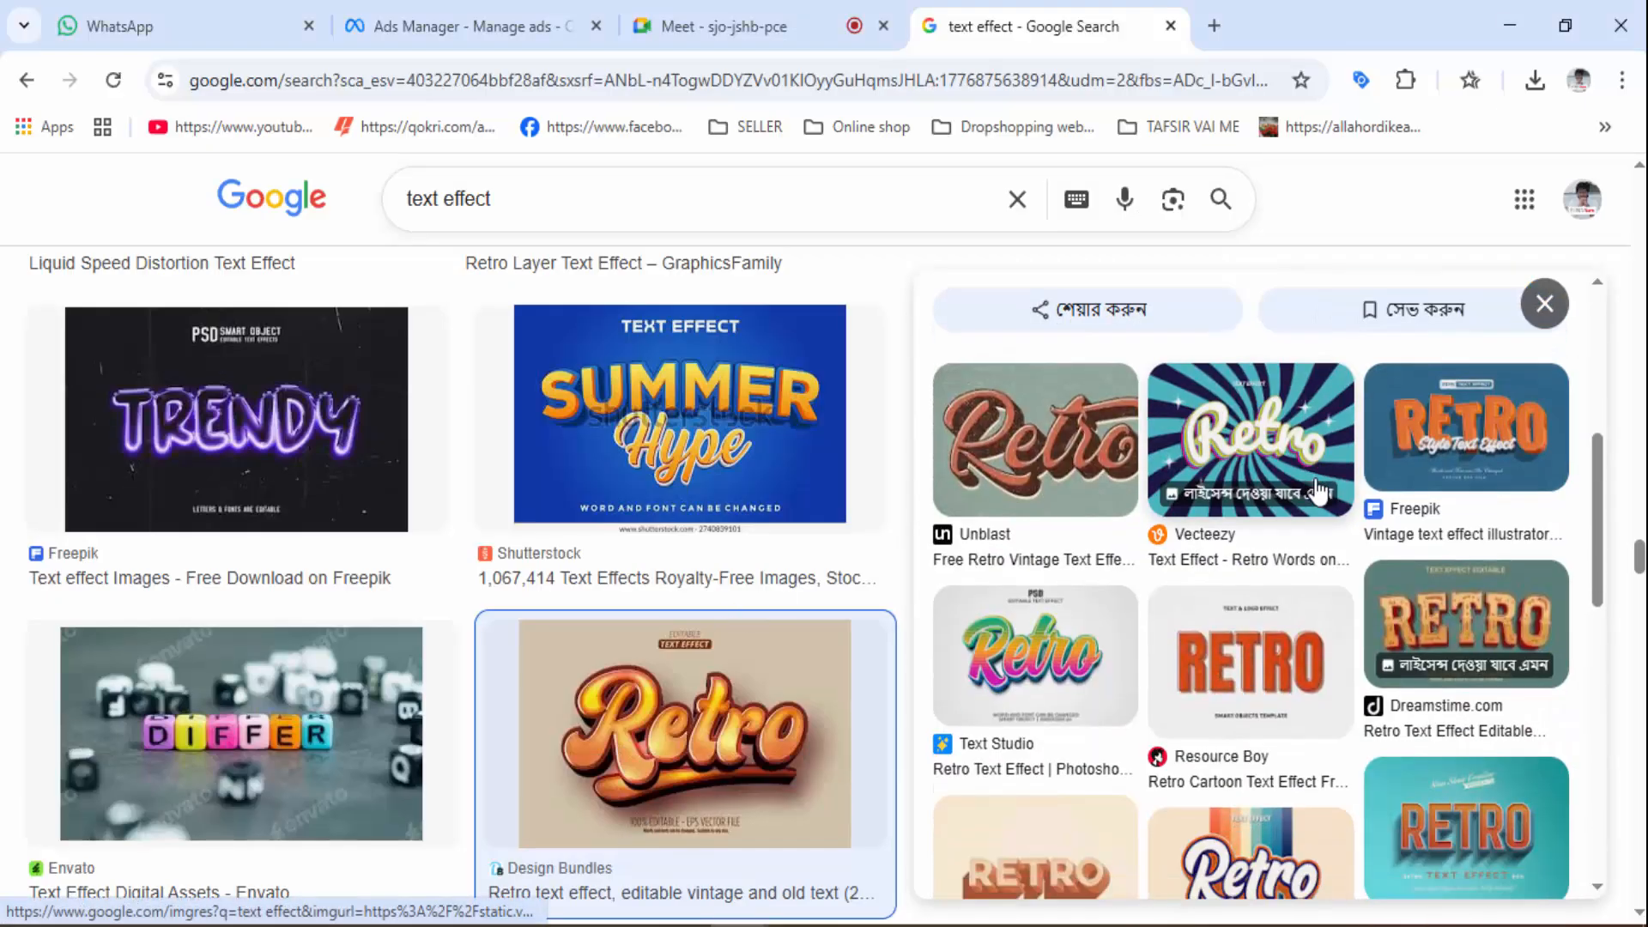
pyautogui.click(1035, 678)
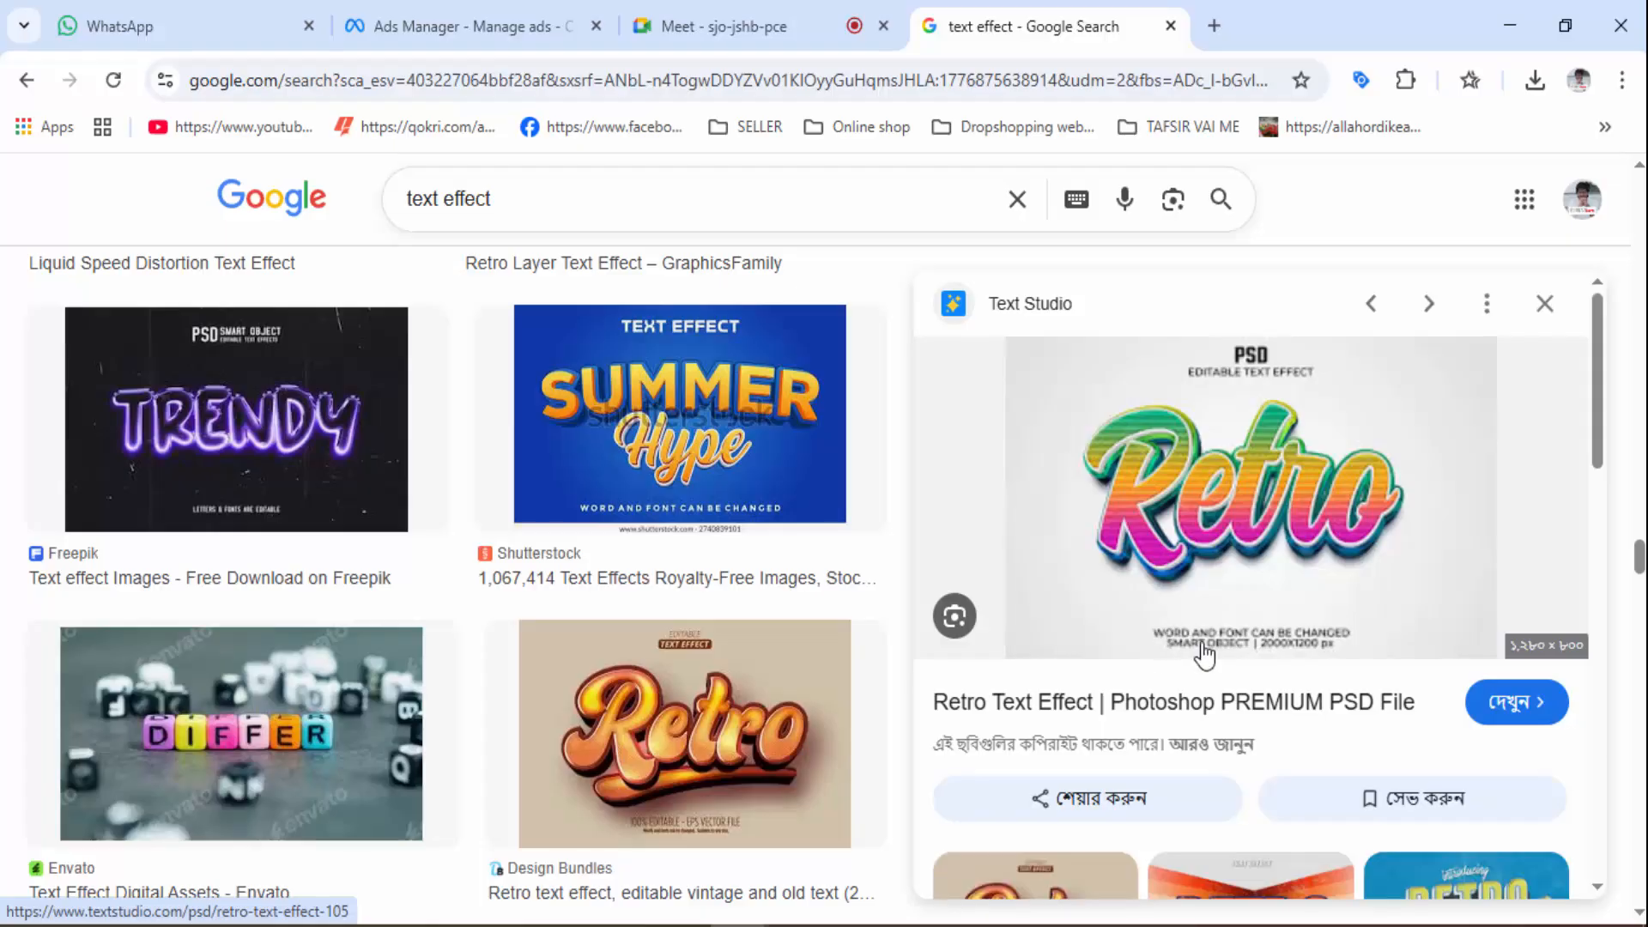
# Examine the related Retro designs and the further text effect image results for another effect to separate
pyautogui.scroll(-6, 1213, 525)
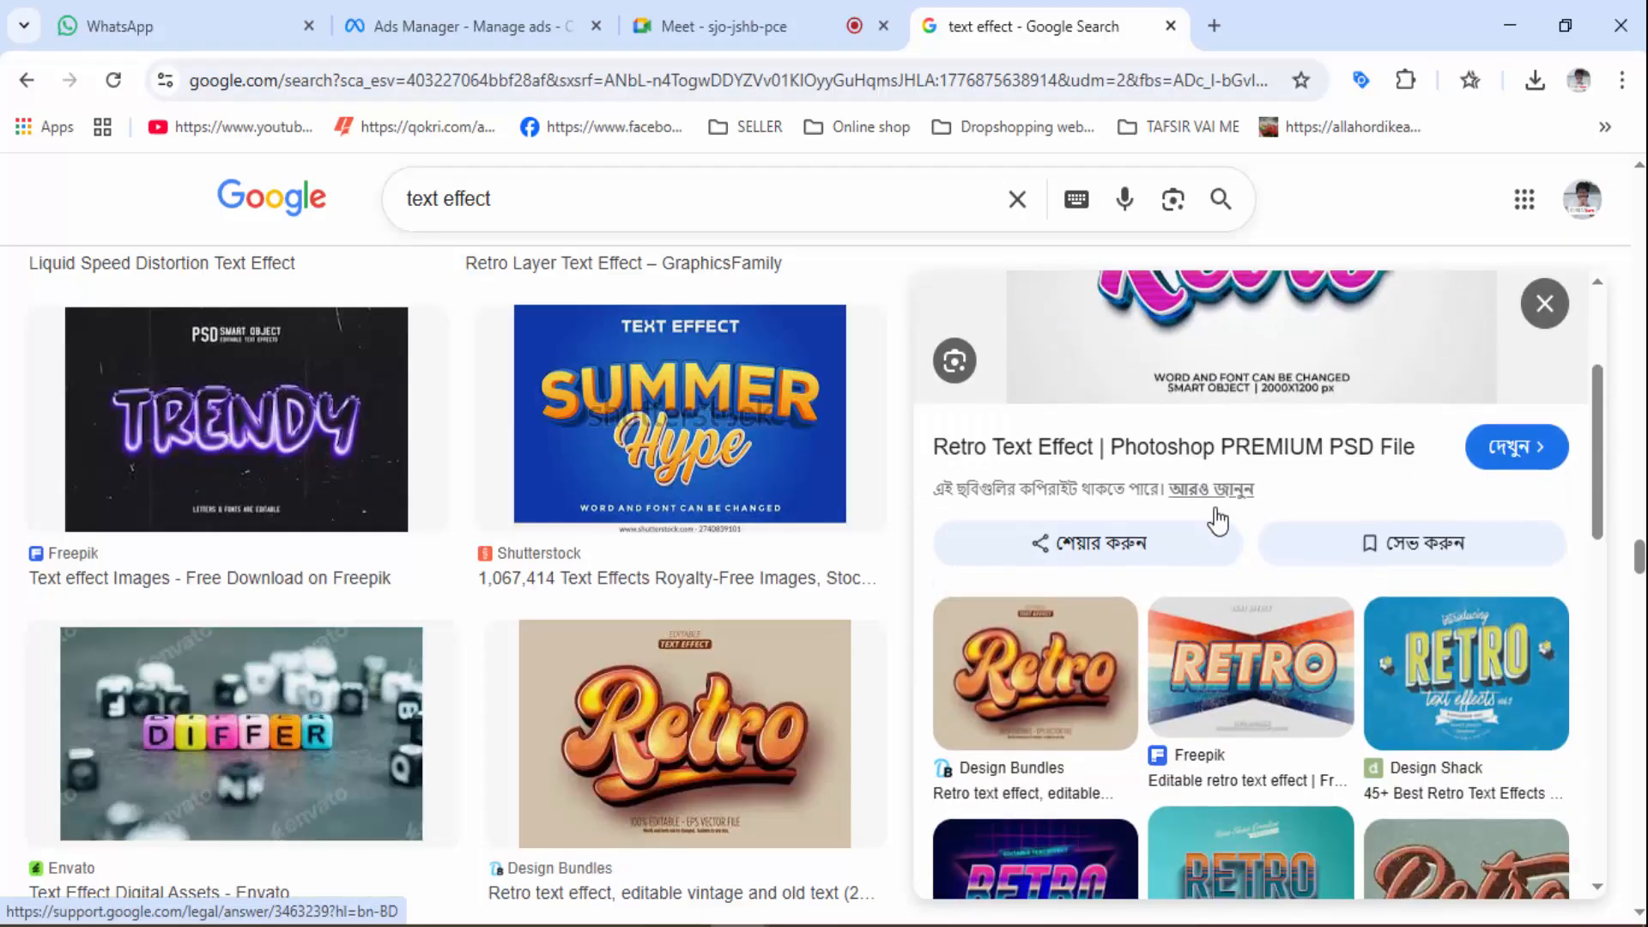
pyautogui.scroll(-4, 831, 526)
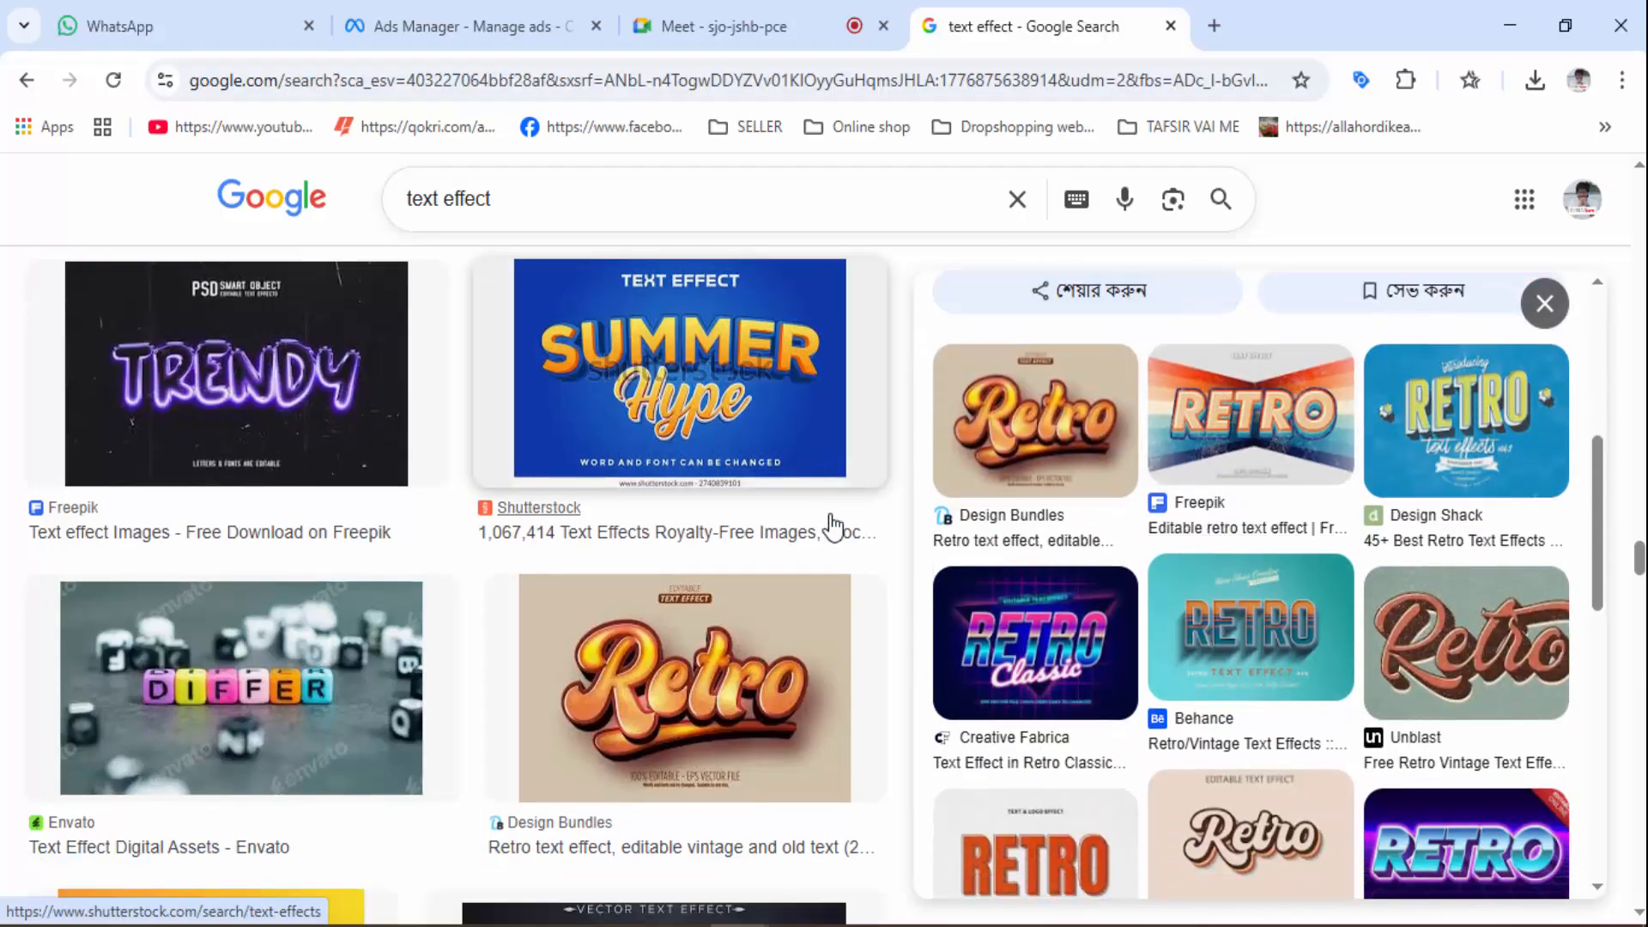
pyautogui.scroll(-4, 697, 498)
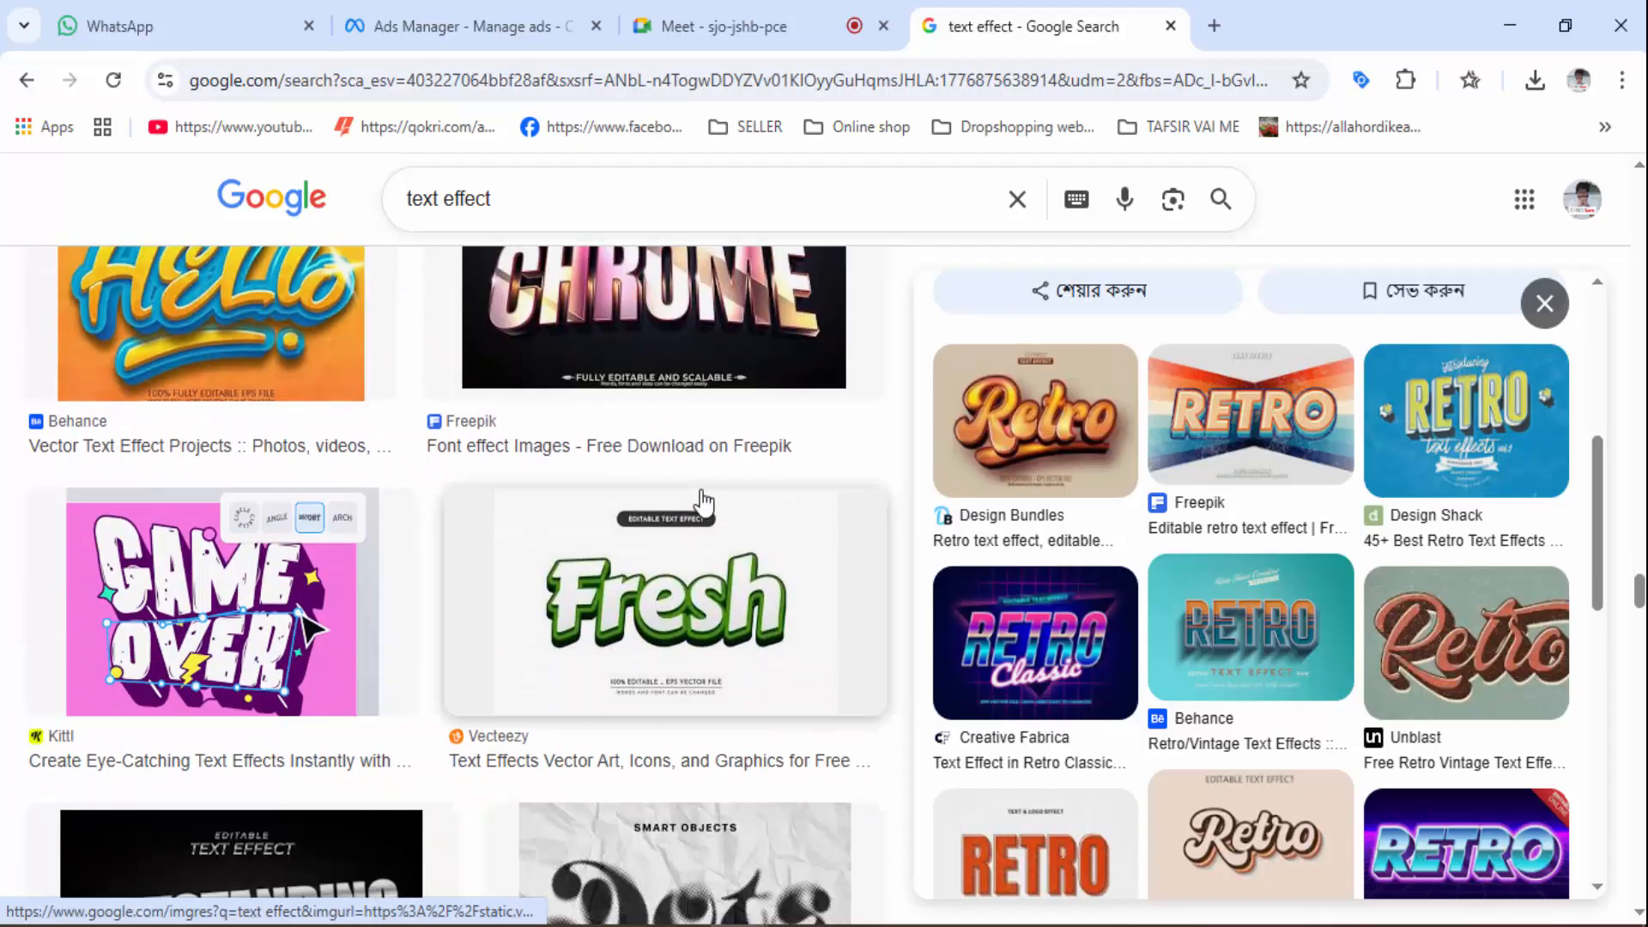
pyautogui.scroll(-3, 704, 502)
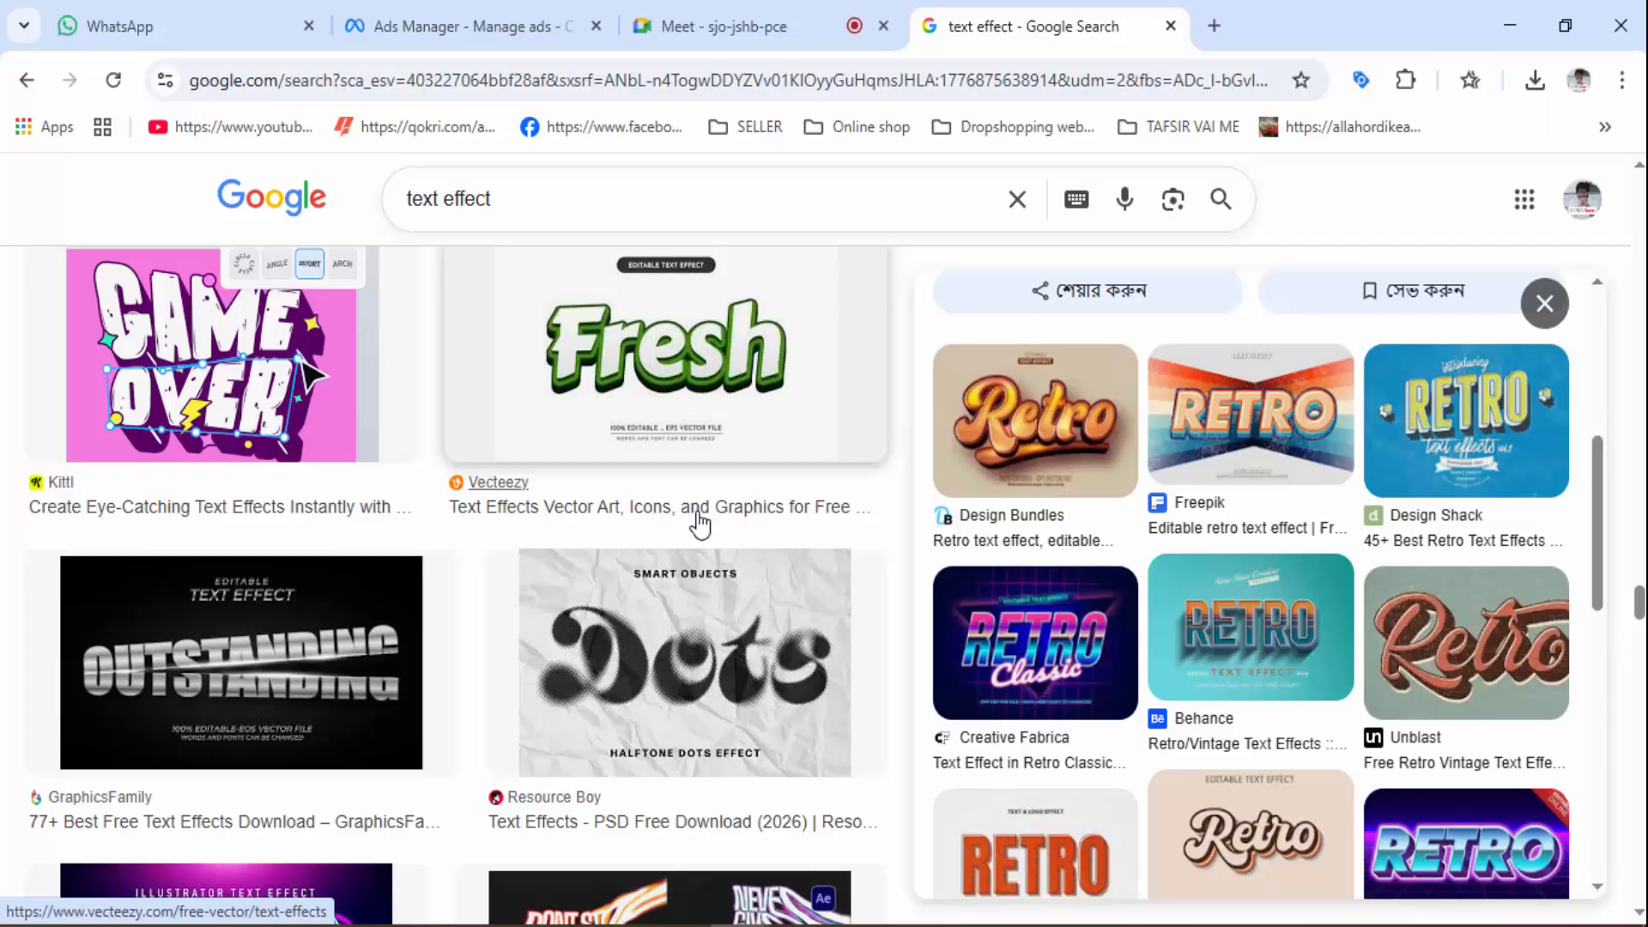
pyautogui.scroll(-3, 987, 506)
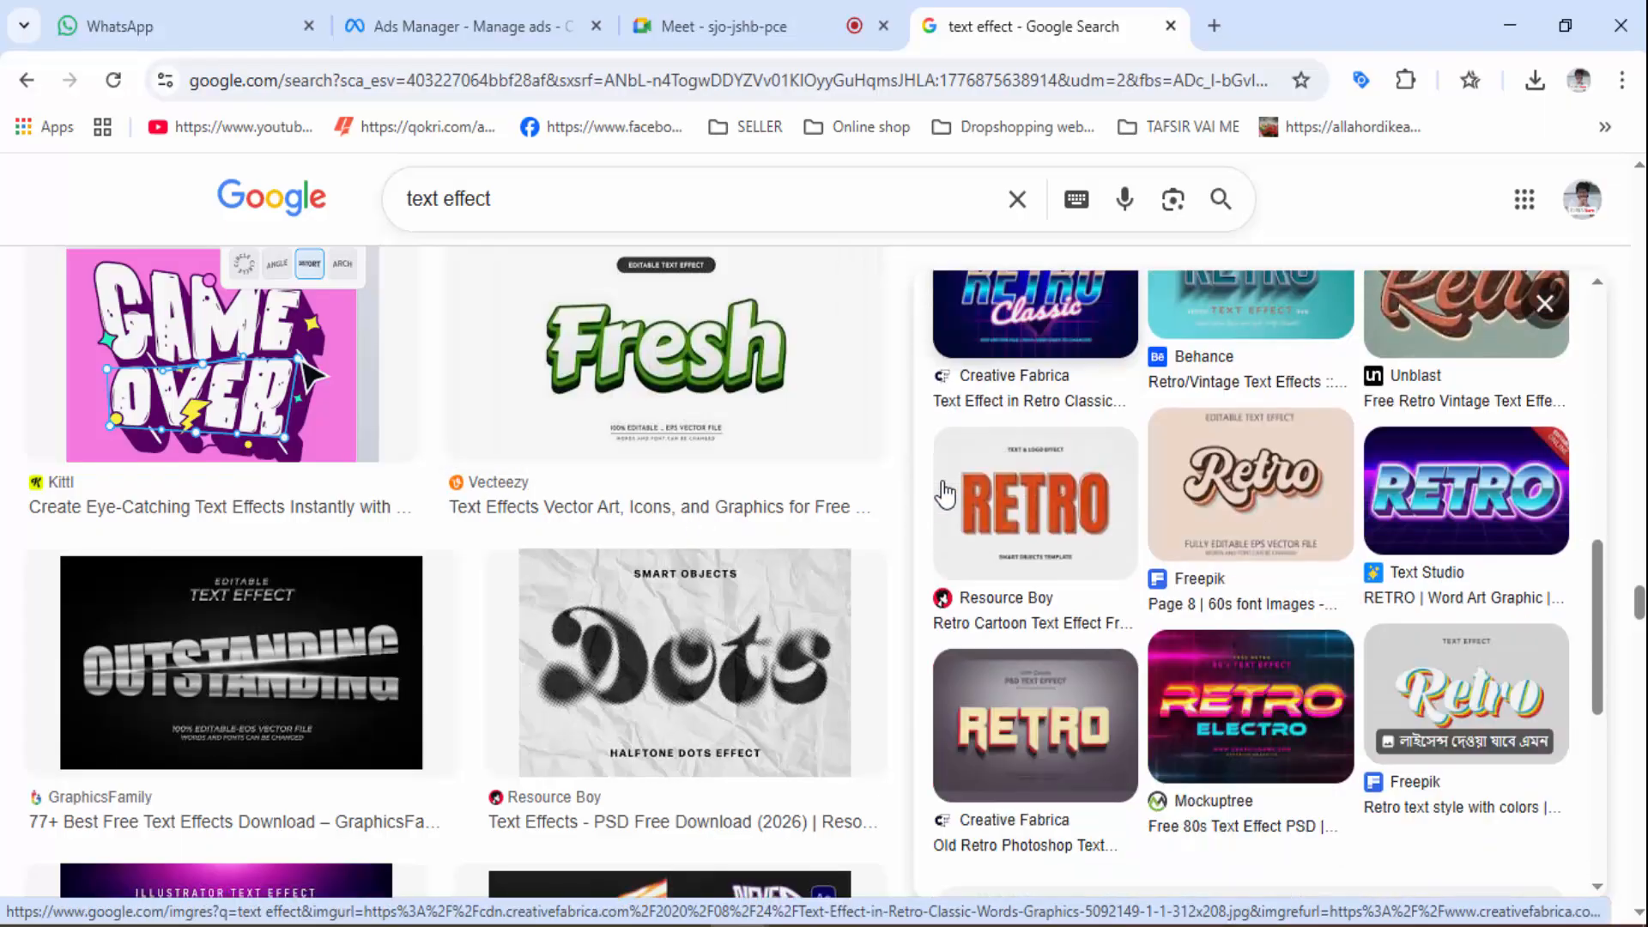
# Look through the "text effect" image results for lettering style examples
pyautogui.scroll(-1, 794, 549)
pyautogui.scroll(-4, 794, 549)
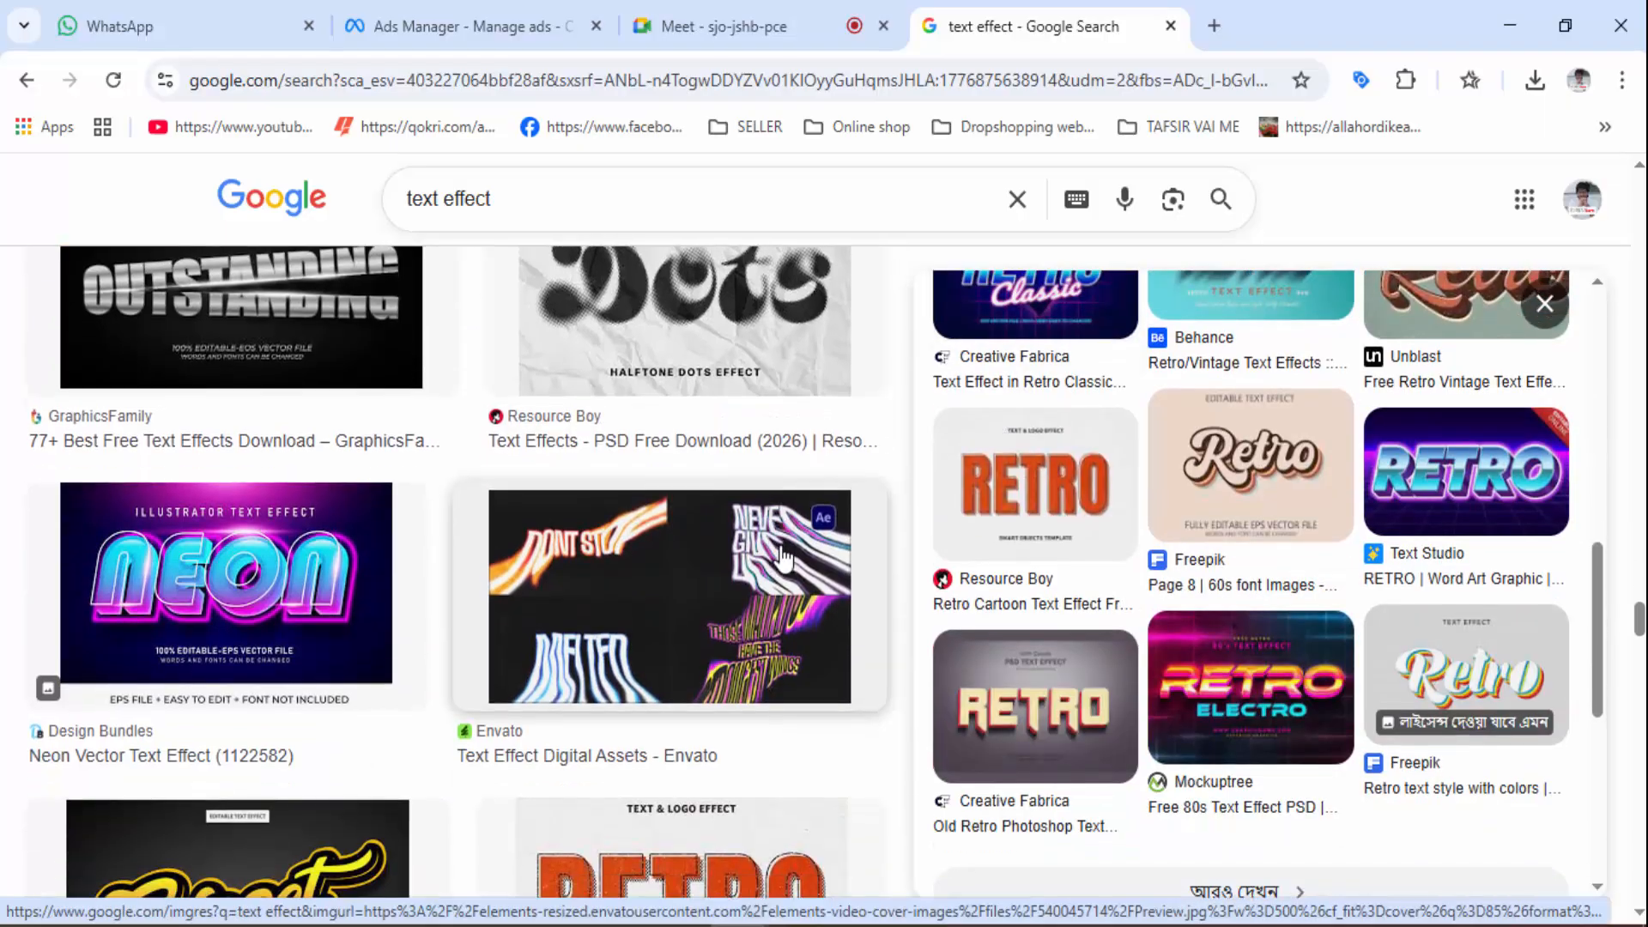
pyautogui.scroll(-3, 771, 577)
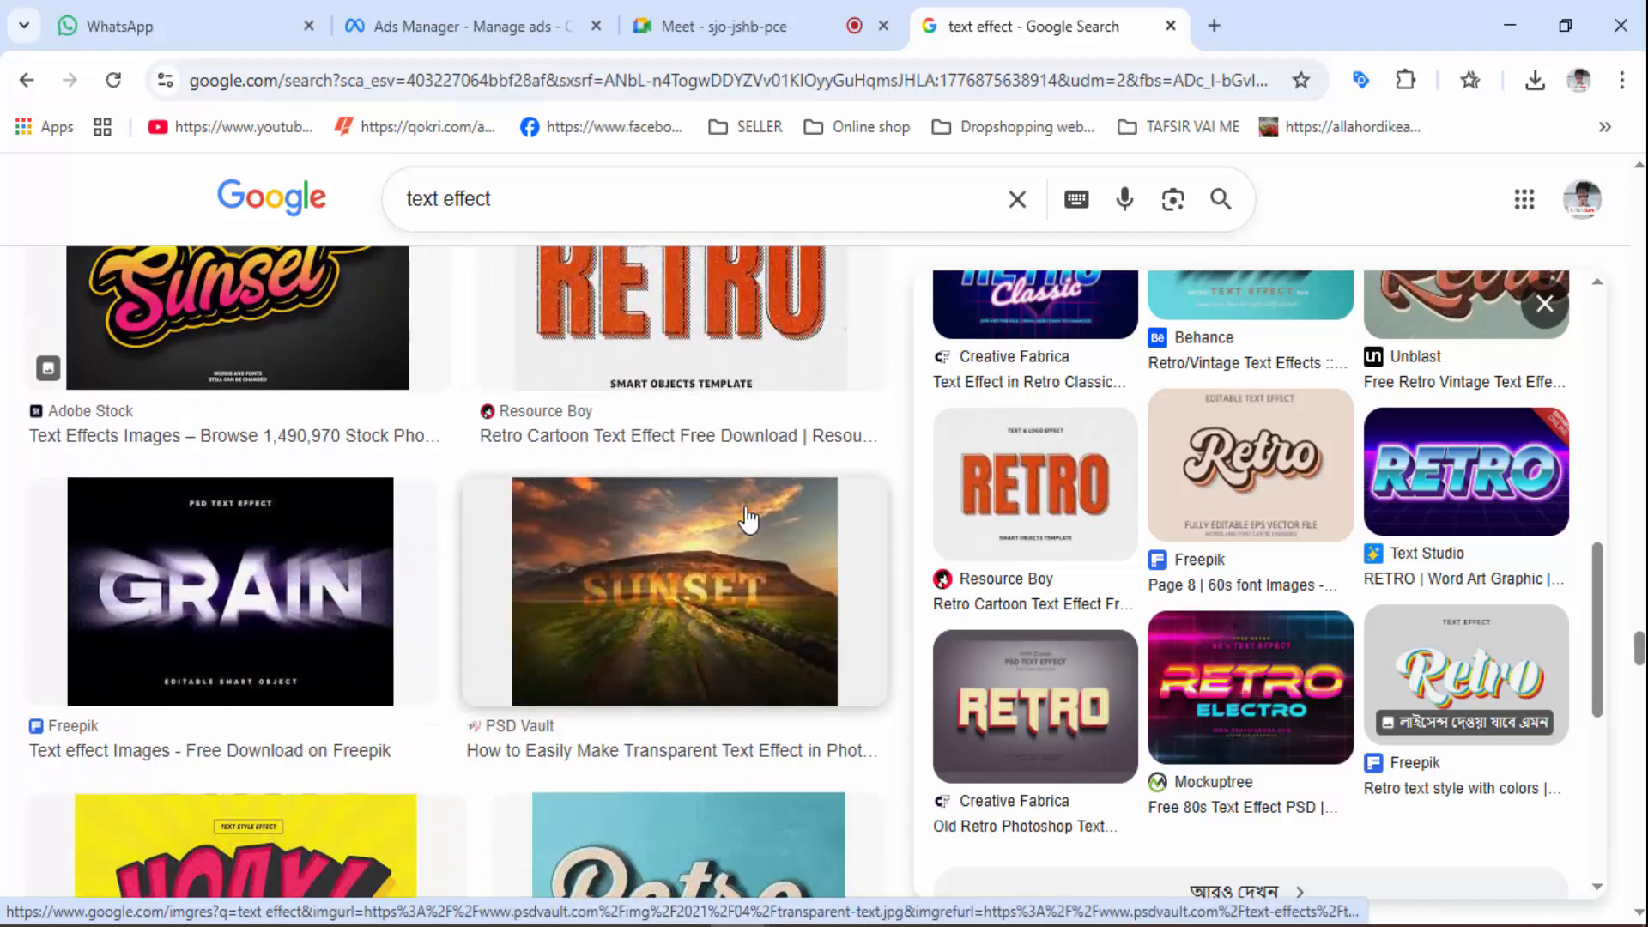
pyautogui.scroll(-2, 749, 518)
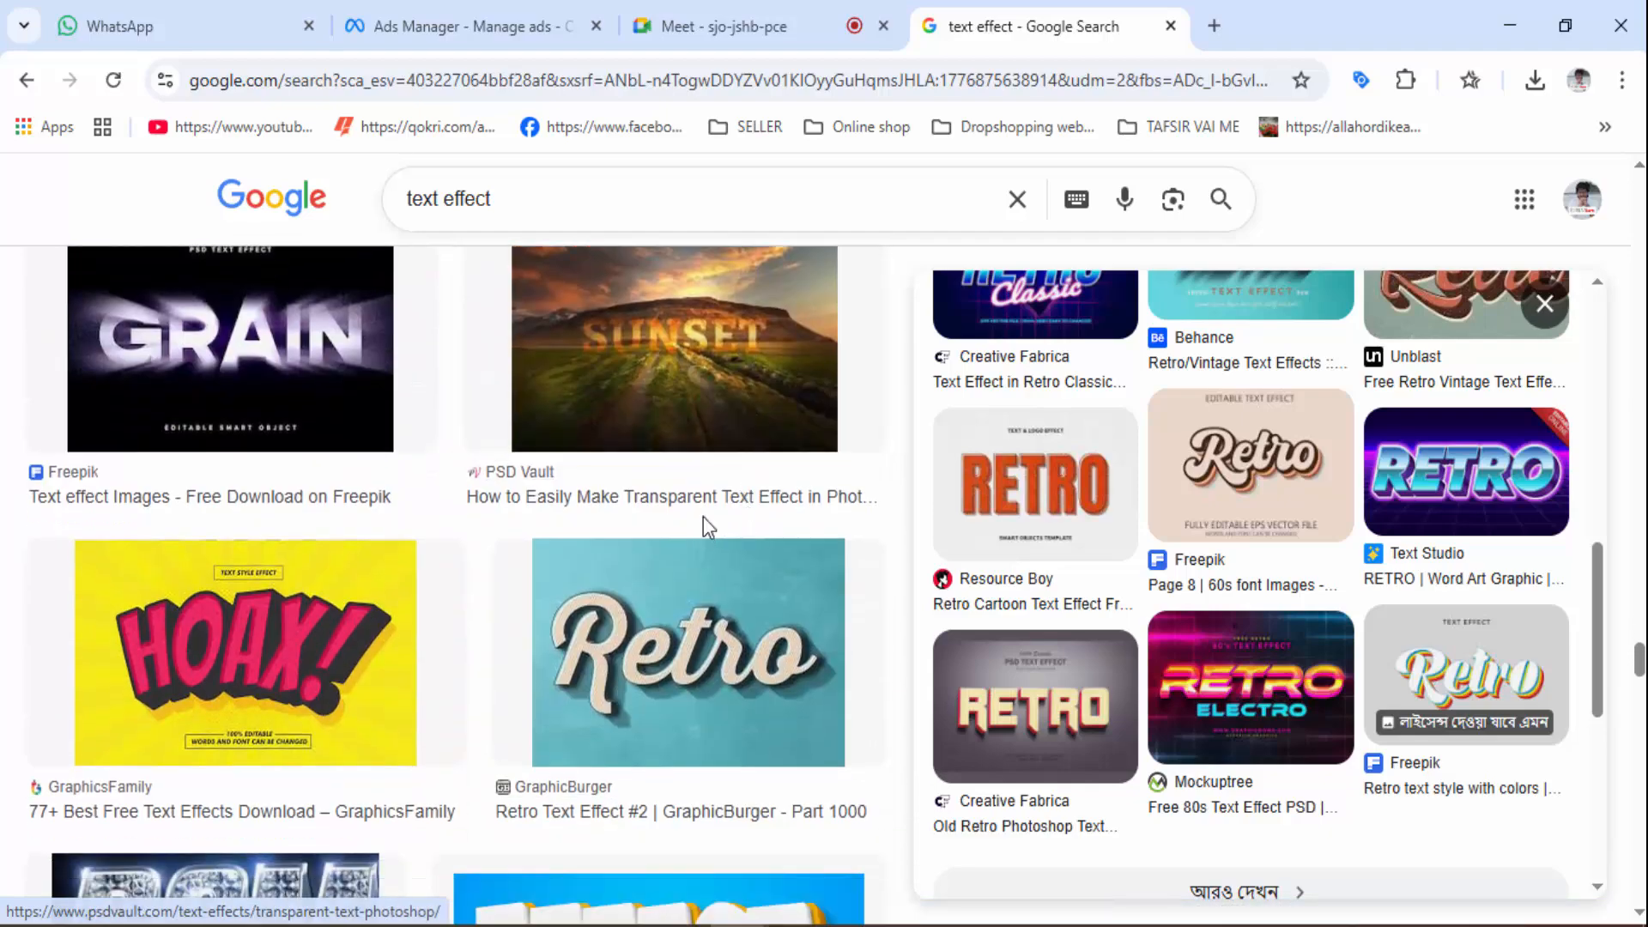
pyautogui.scroll(-6, 828, 573)
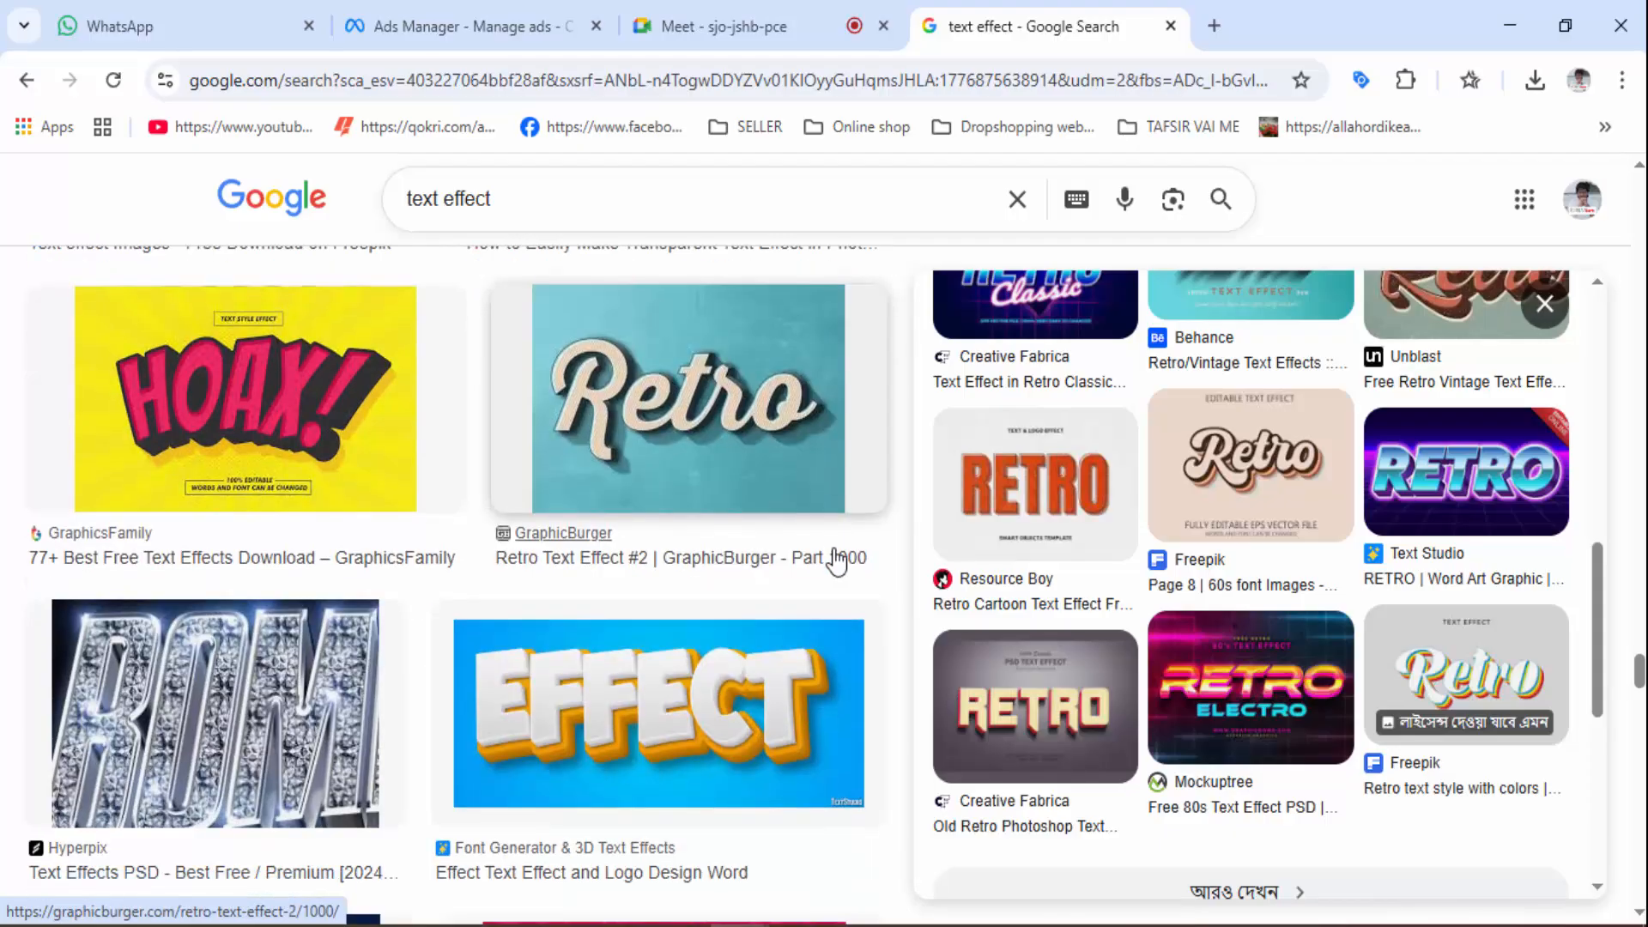
pyautogui.scroll(-1, 837, 572)
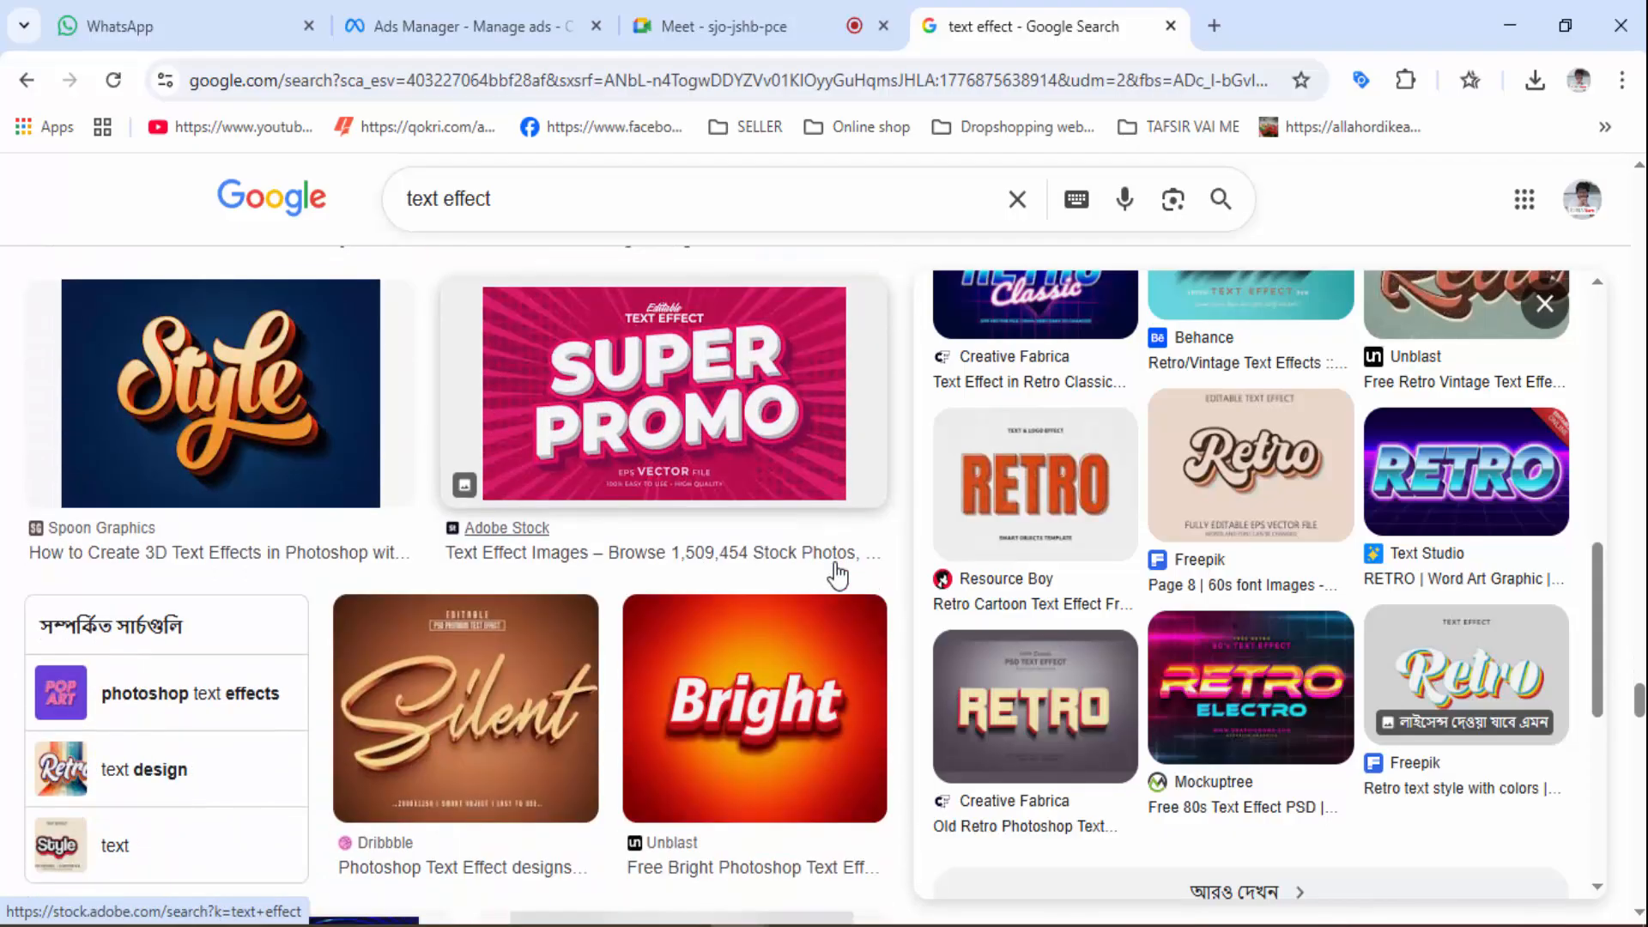
pyautogui.scroll(-4, 833, 575)
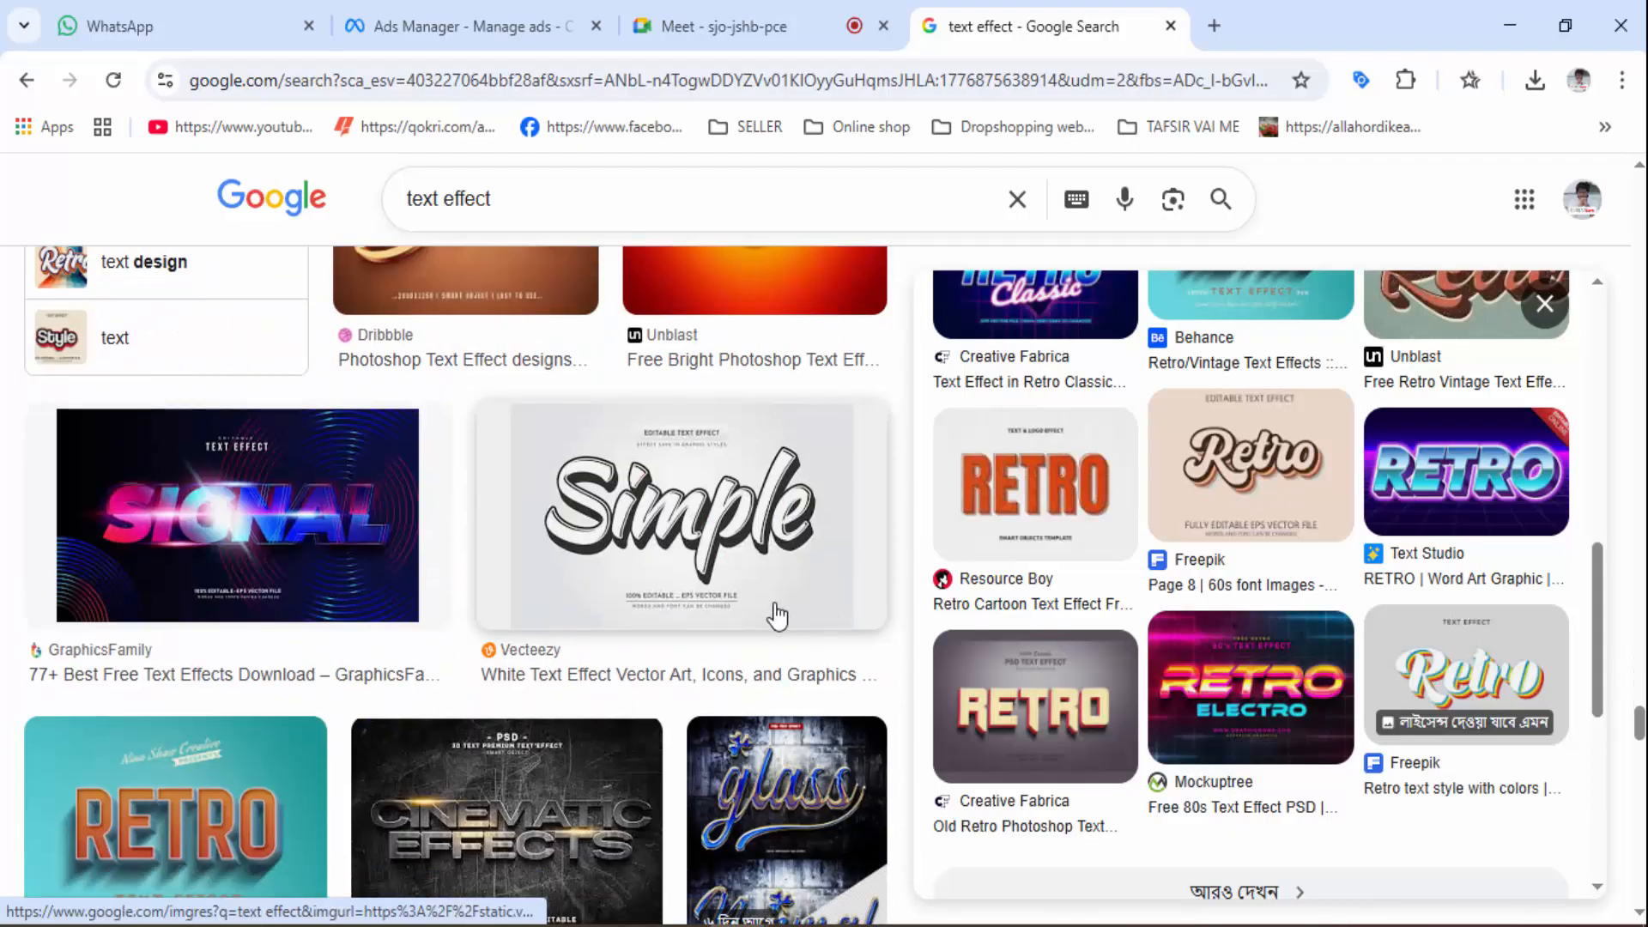
pyautogui.scroll(-4, 739, 599)
pyautogui.scroll(-4, 747, 606)
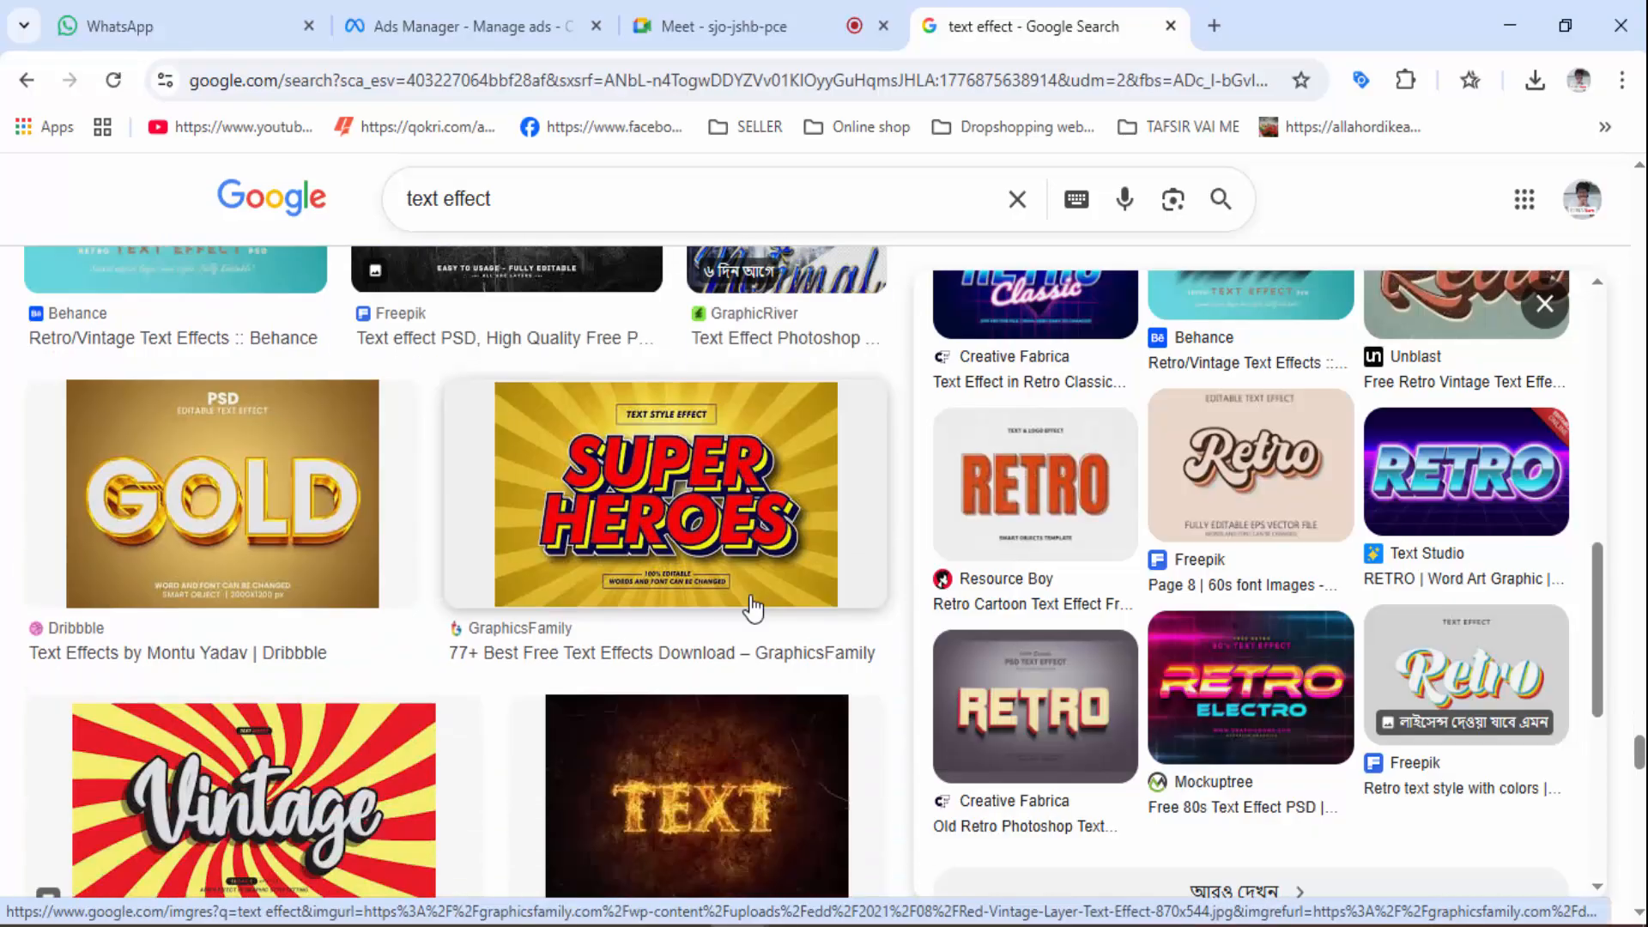
pyautogui.scroll(-2, 757, 606)
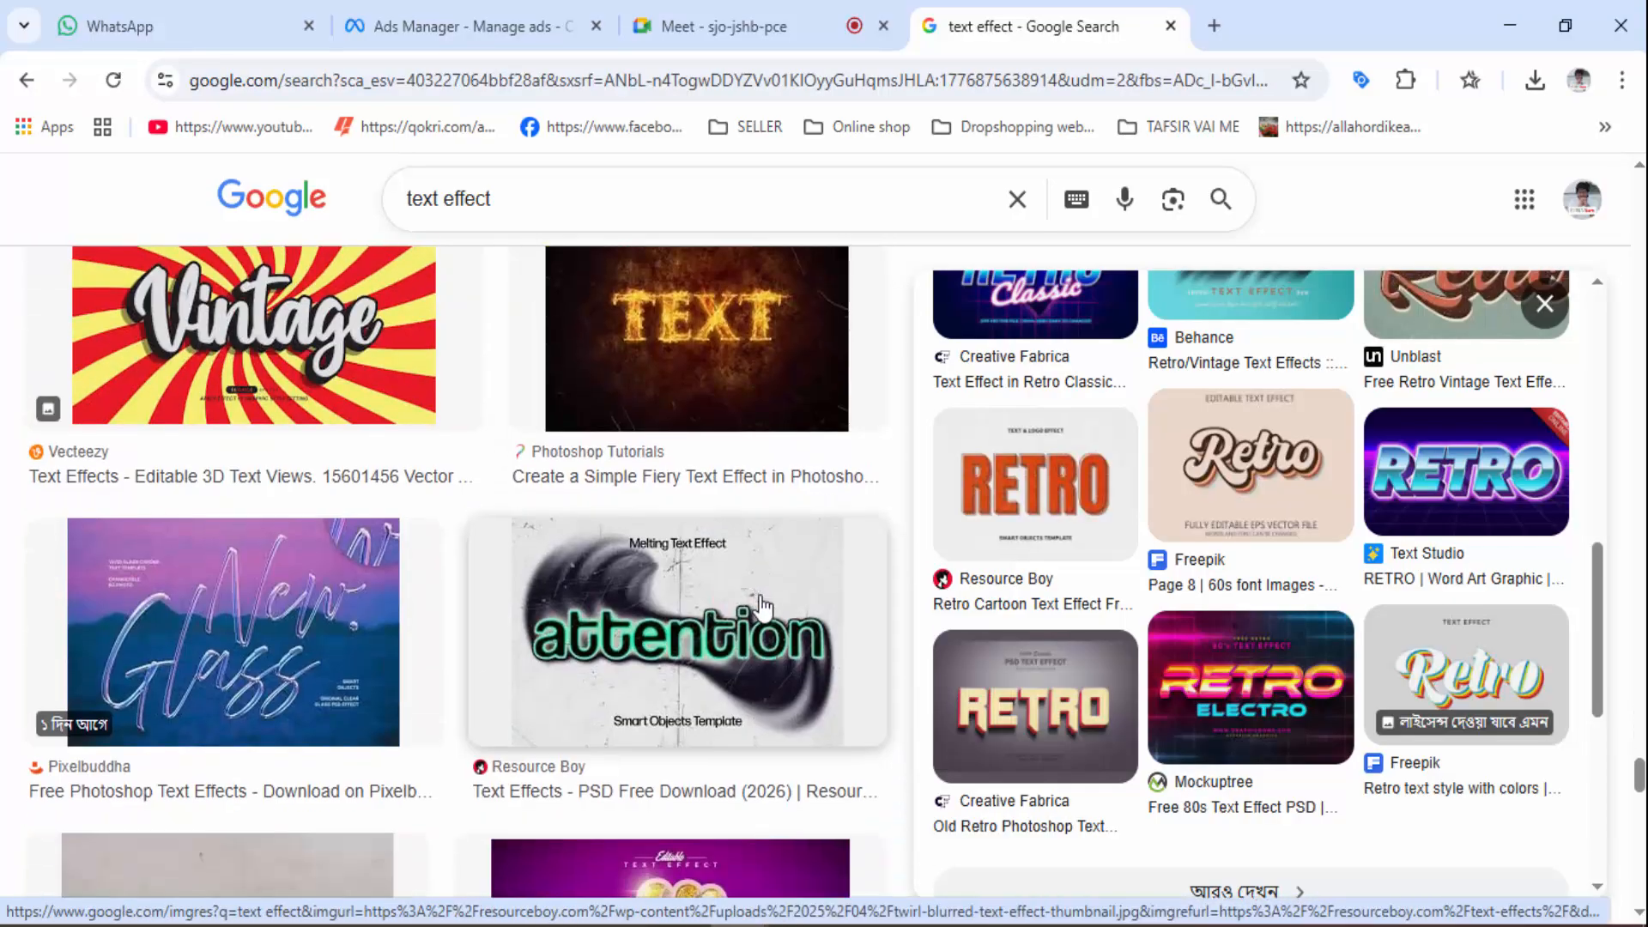
# Open the full set of images related to the previewed retro effect and examine the retro lettering styles
pyautogui.scroll(-3, 1292, 532)
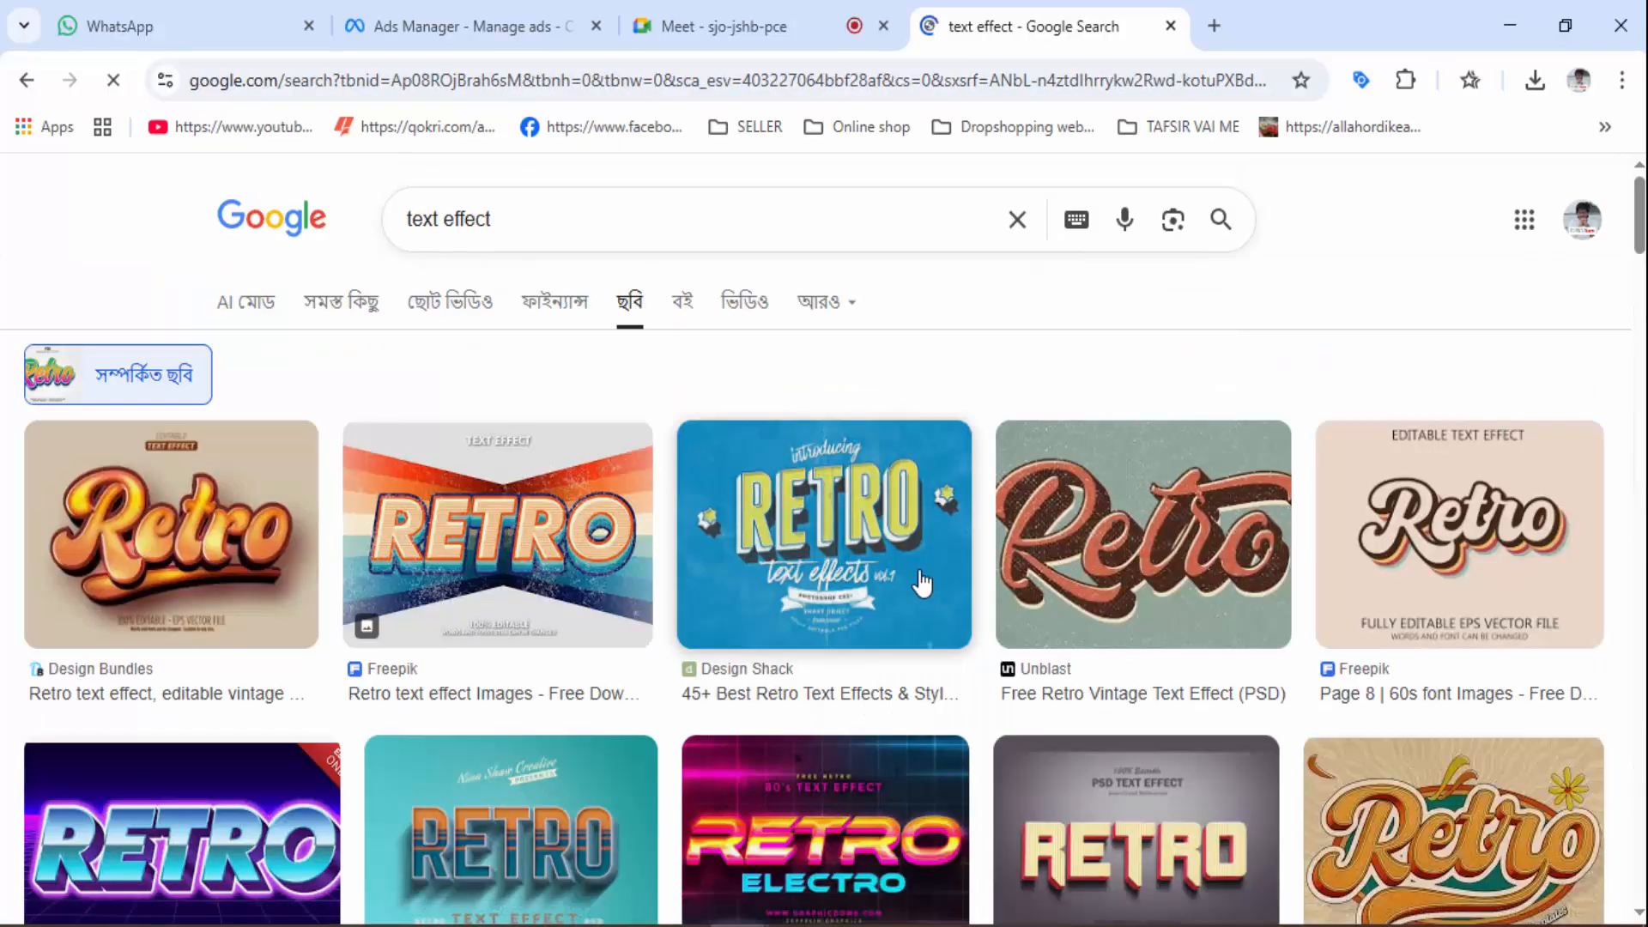
pyautogui.scroll(-3, 923, 579)
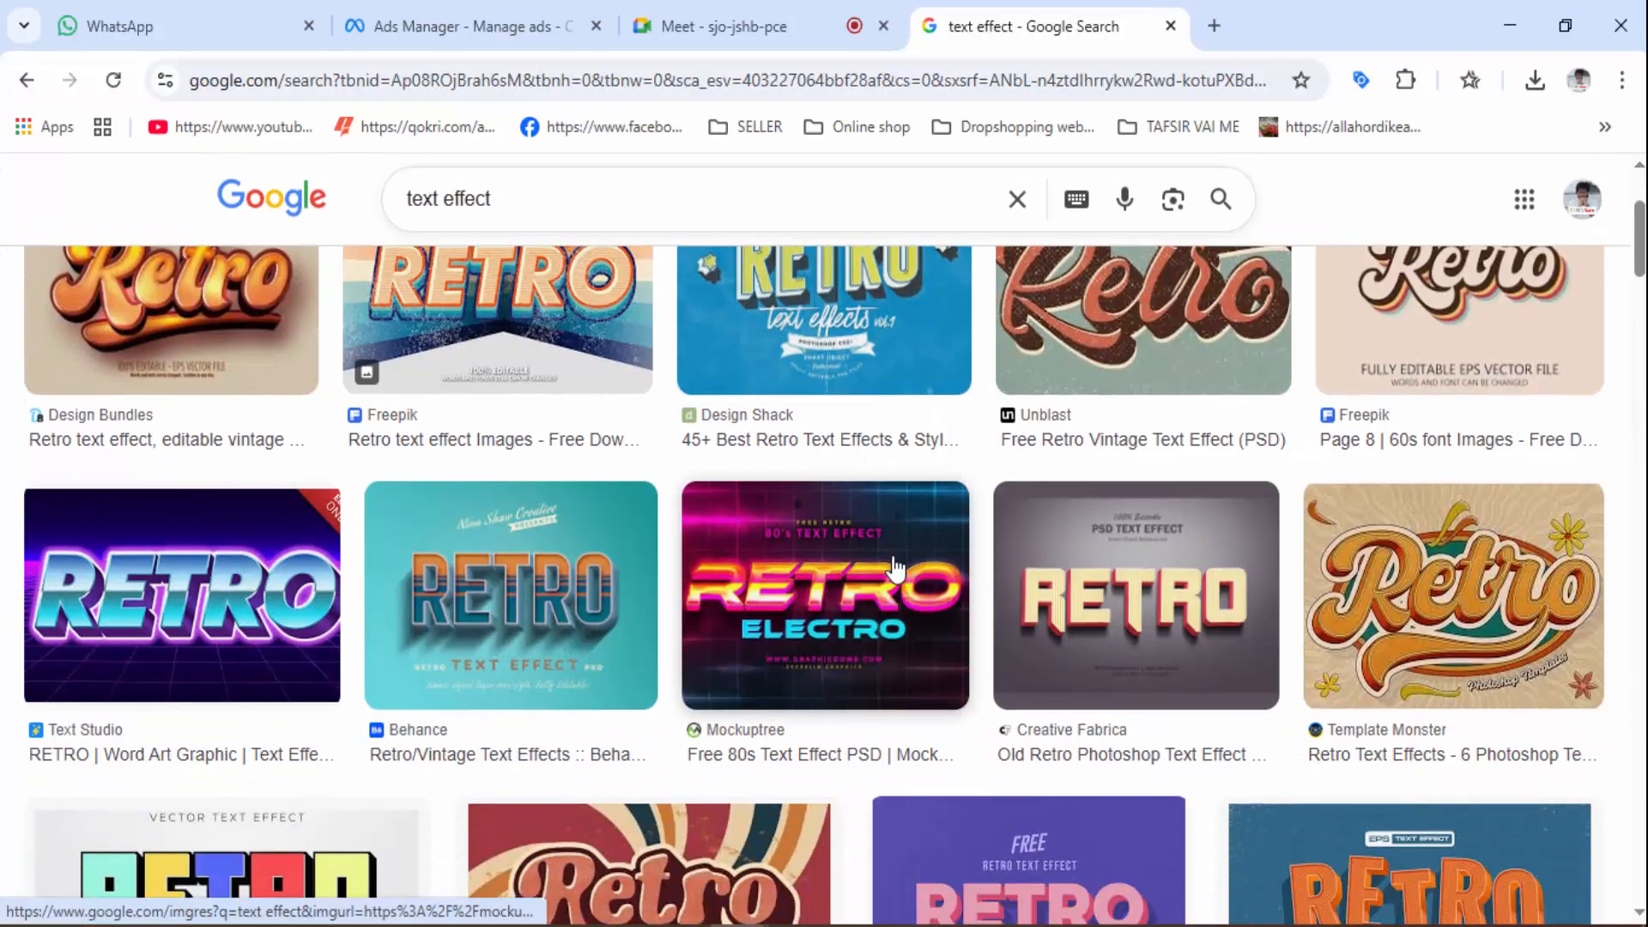
pyautogui.scroll(-3, 924, 570)
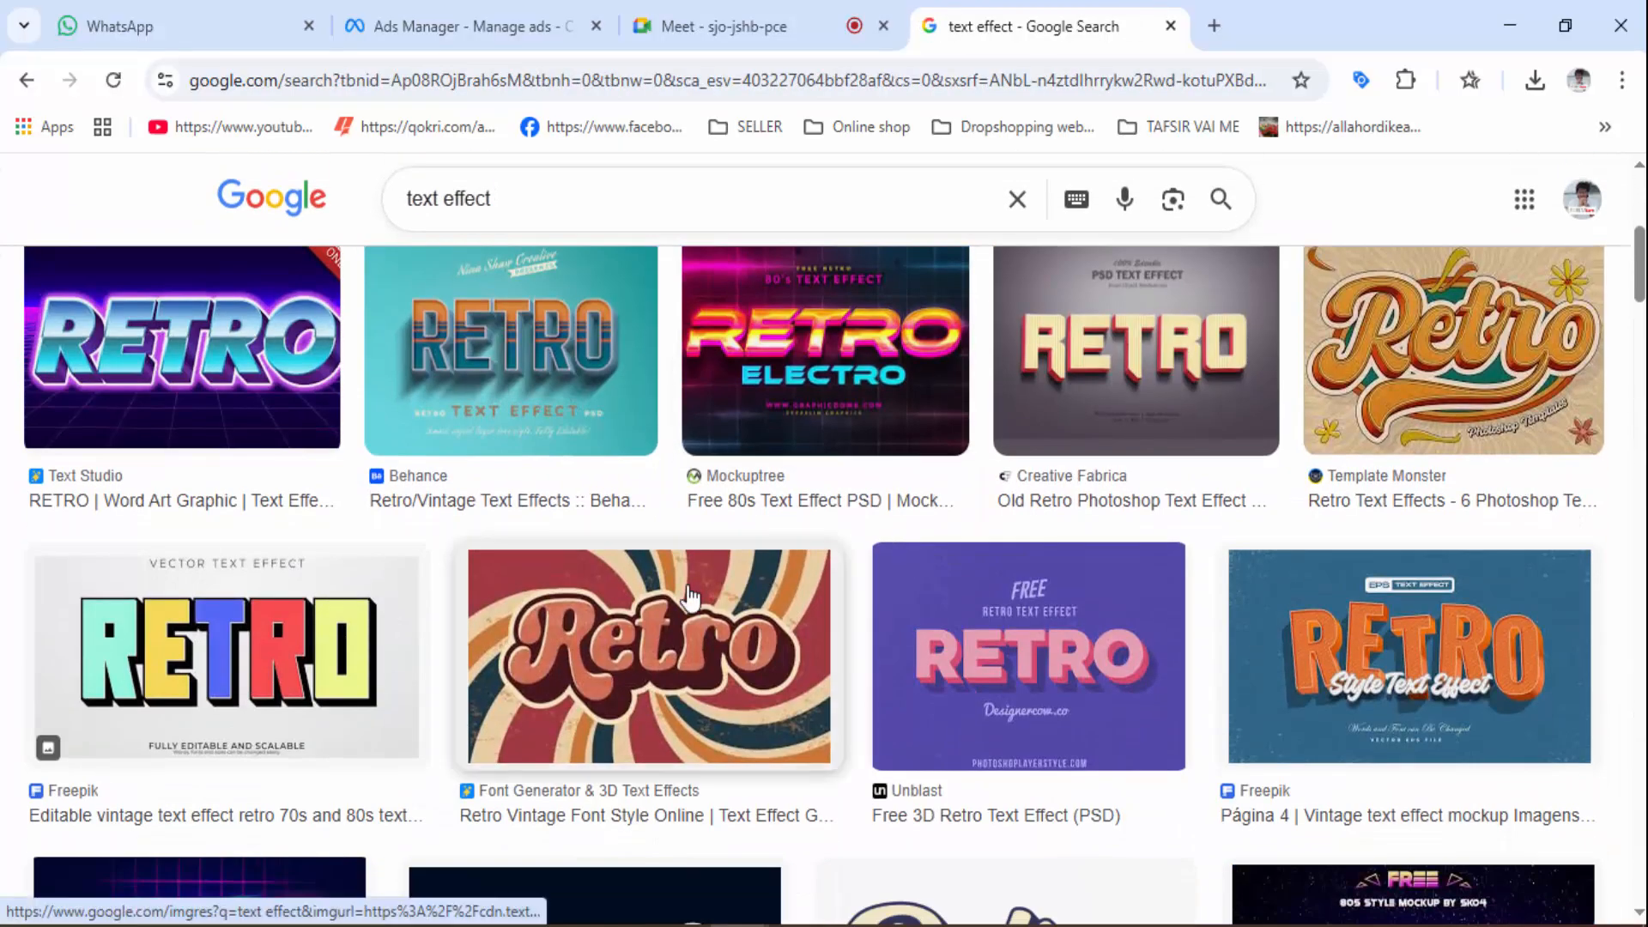
pyautogui.scroll(-4, 690, 597)
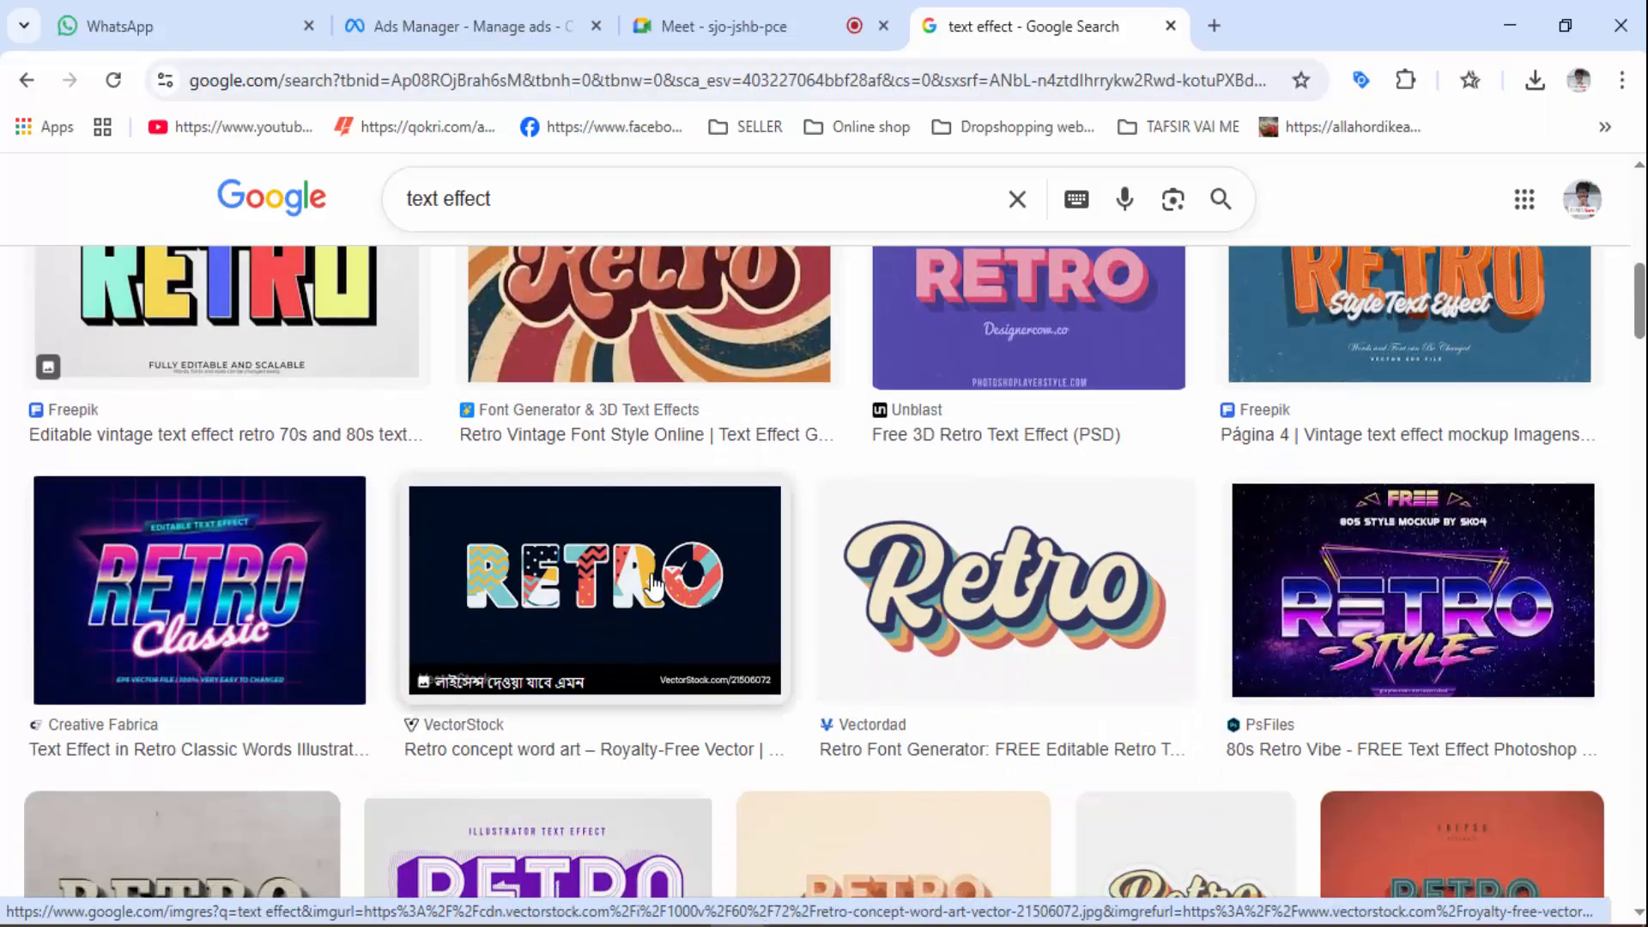
pyautogui.scroll(-3, 652, 588)
pyautogui.scroll(-2, 721, 579)
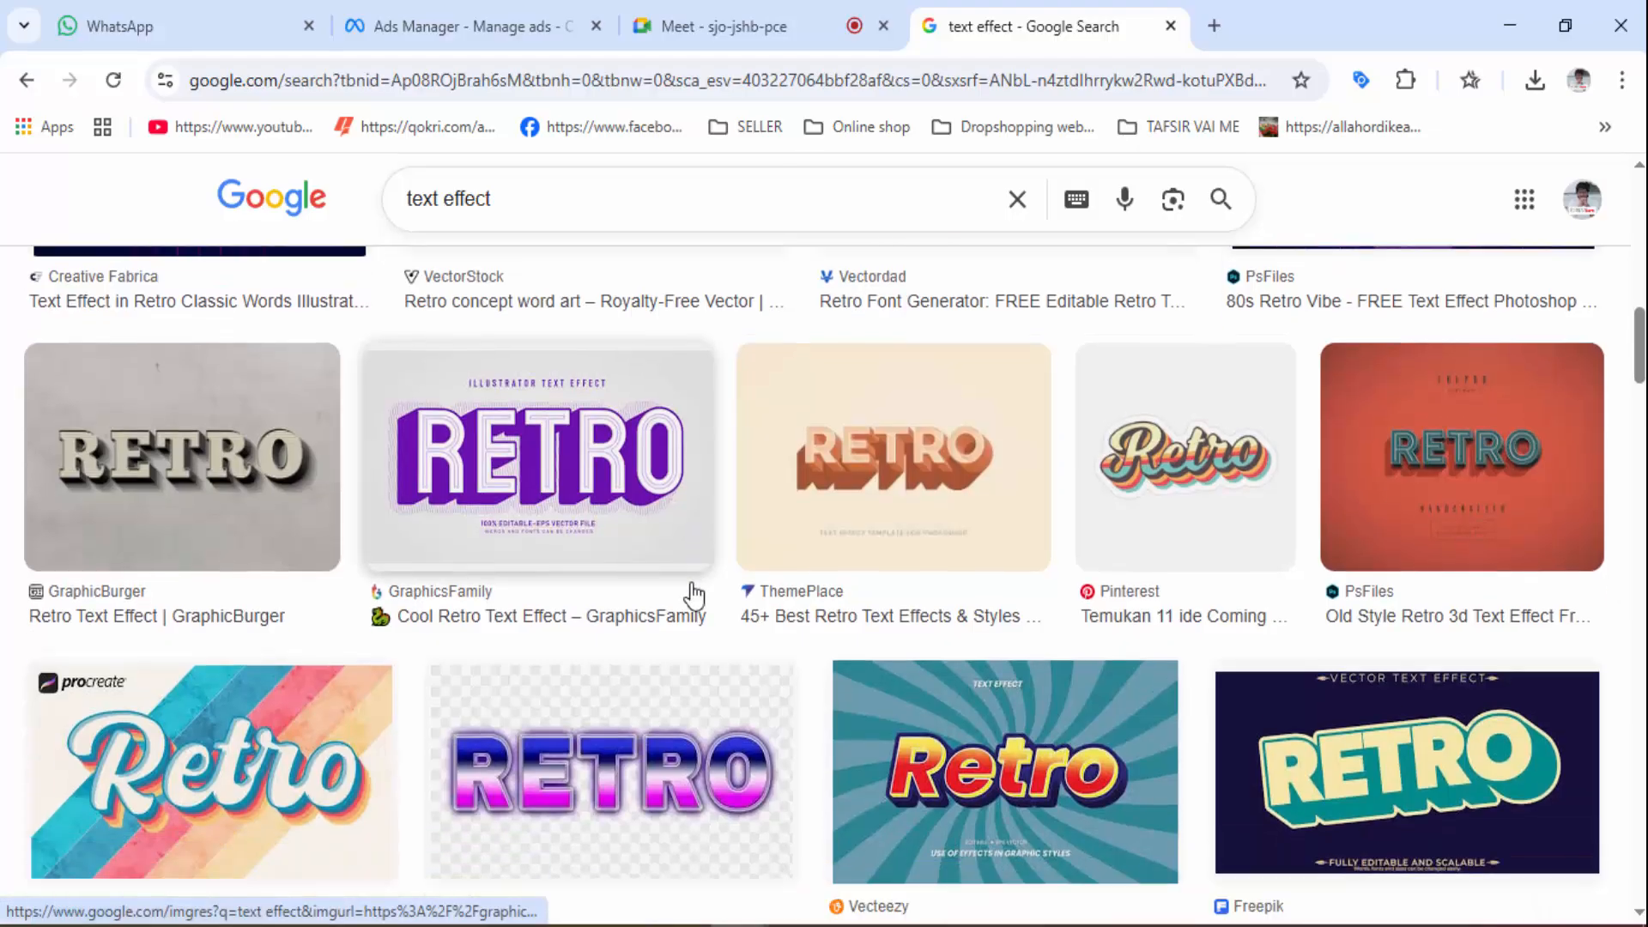
pyautogui.scroll(-3, 693, 592)
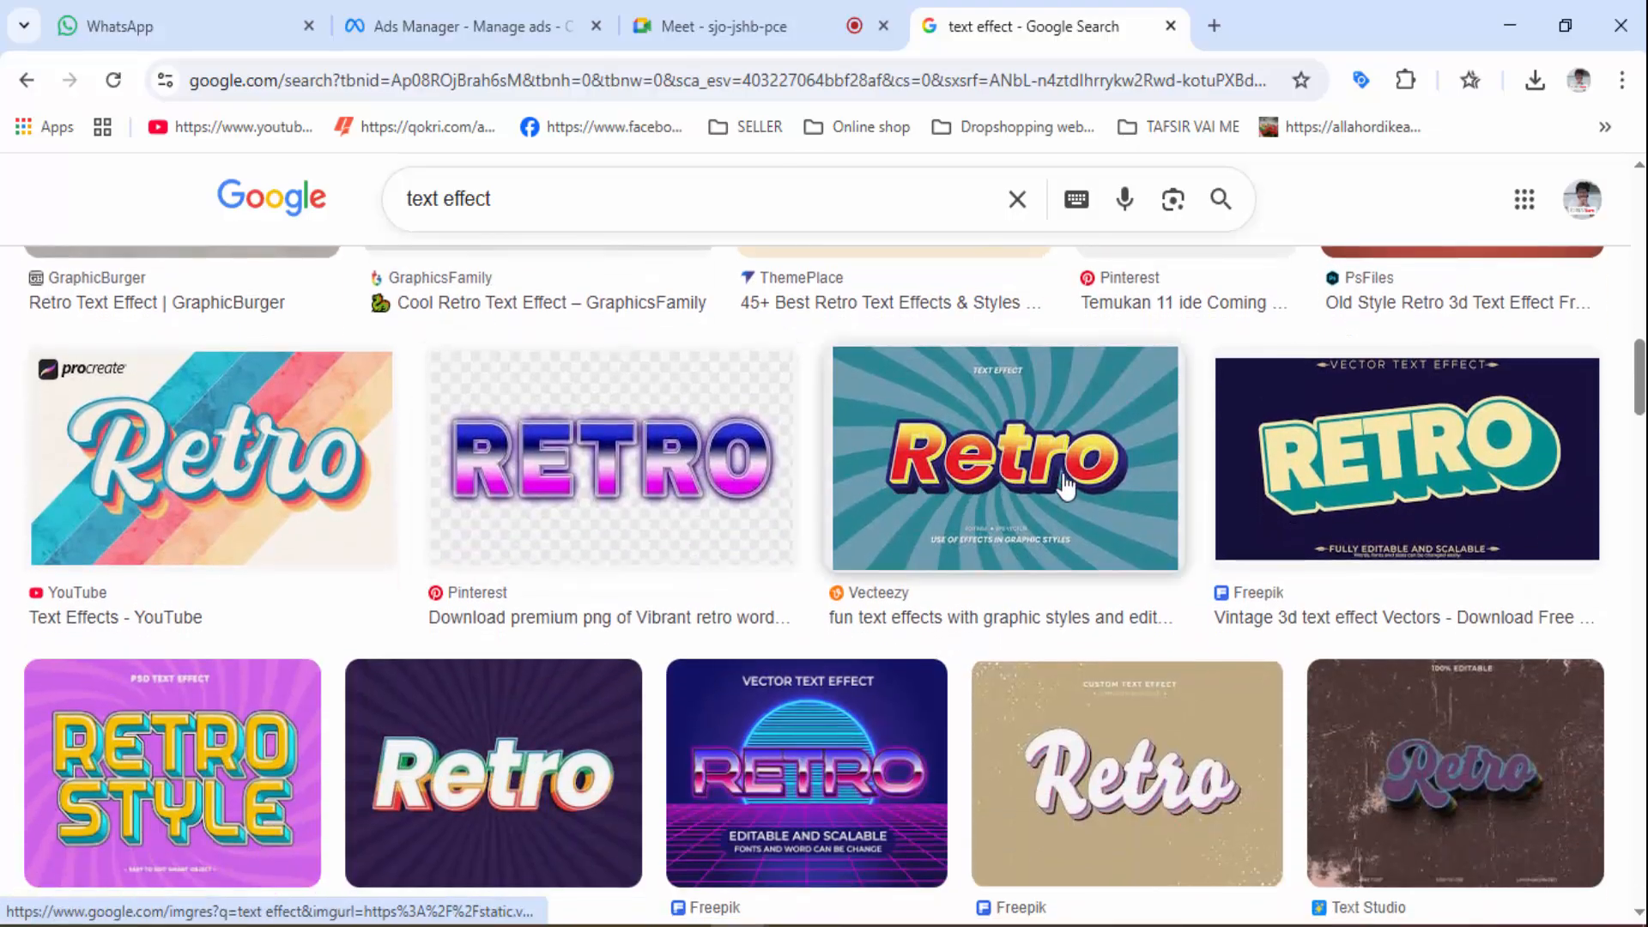
pyautogui.scroll(-3, 1065, 485)
pyautogui.scroll(-3, 511, 507)
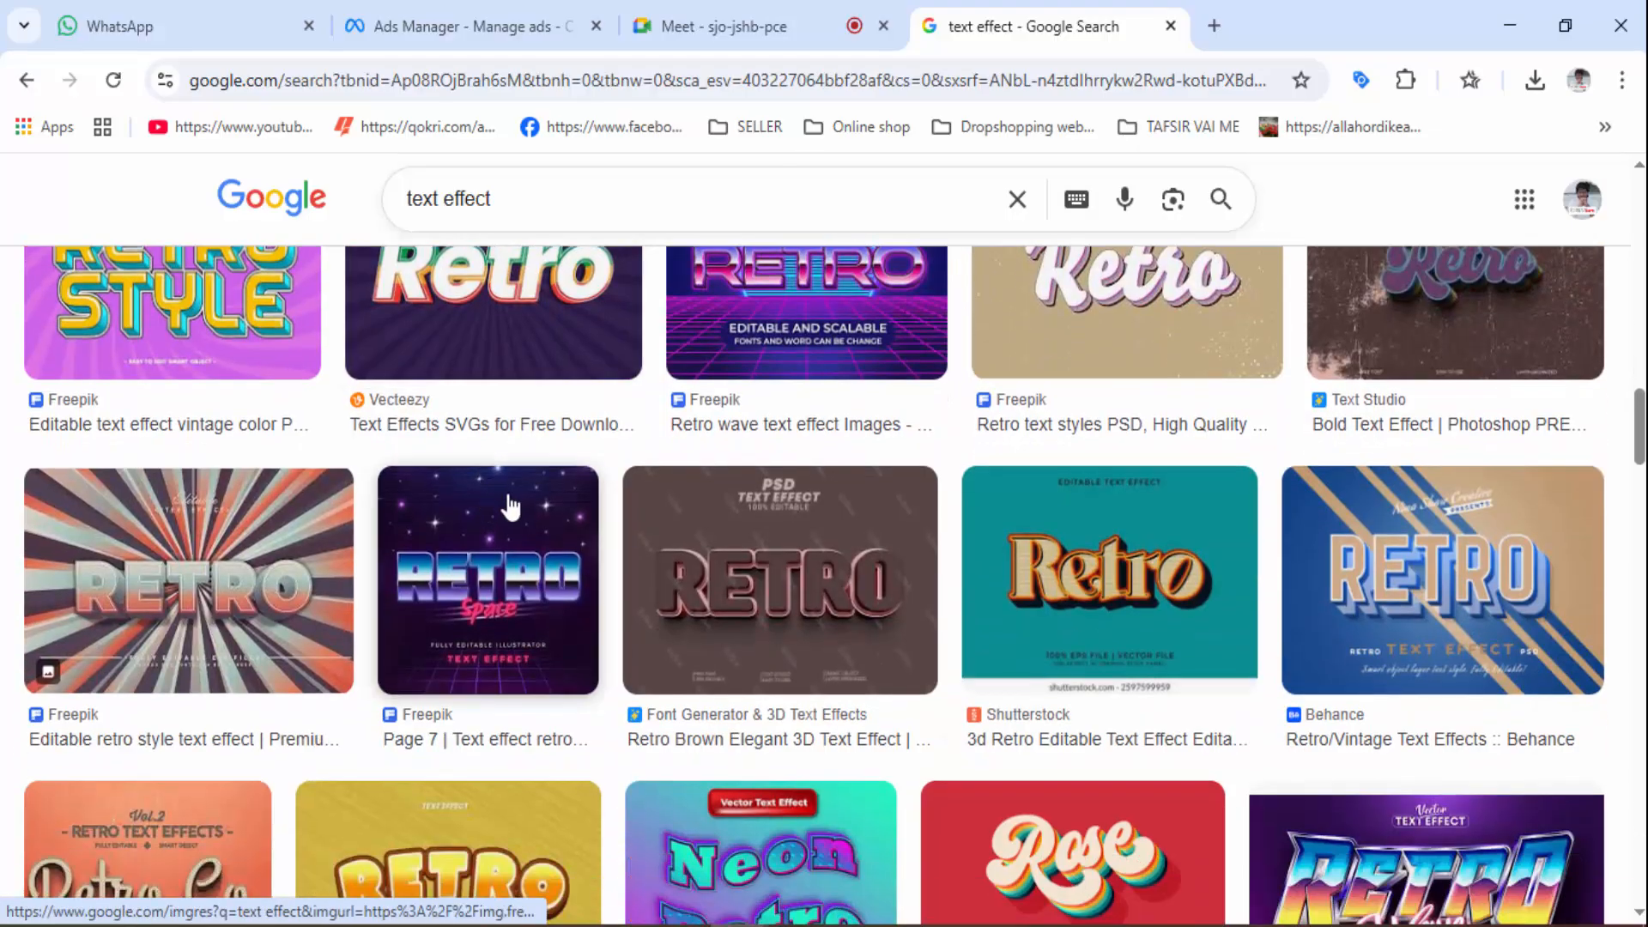
pyautogui.scroll(-3, 594, 545)
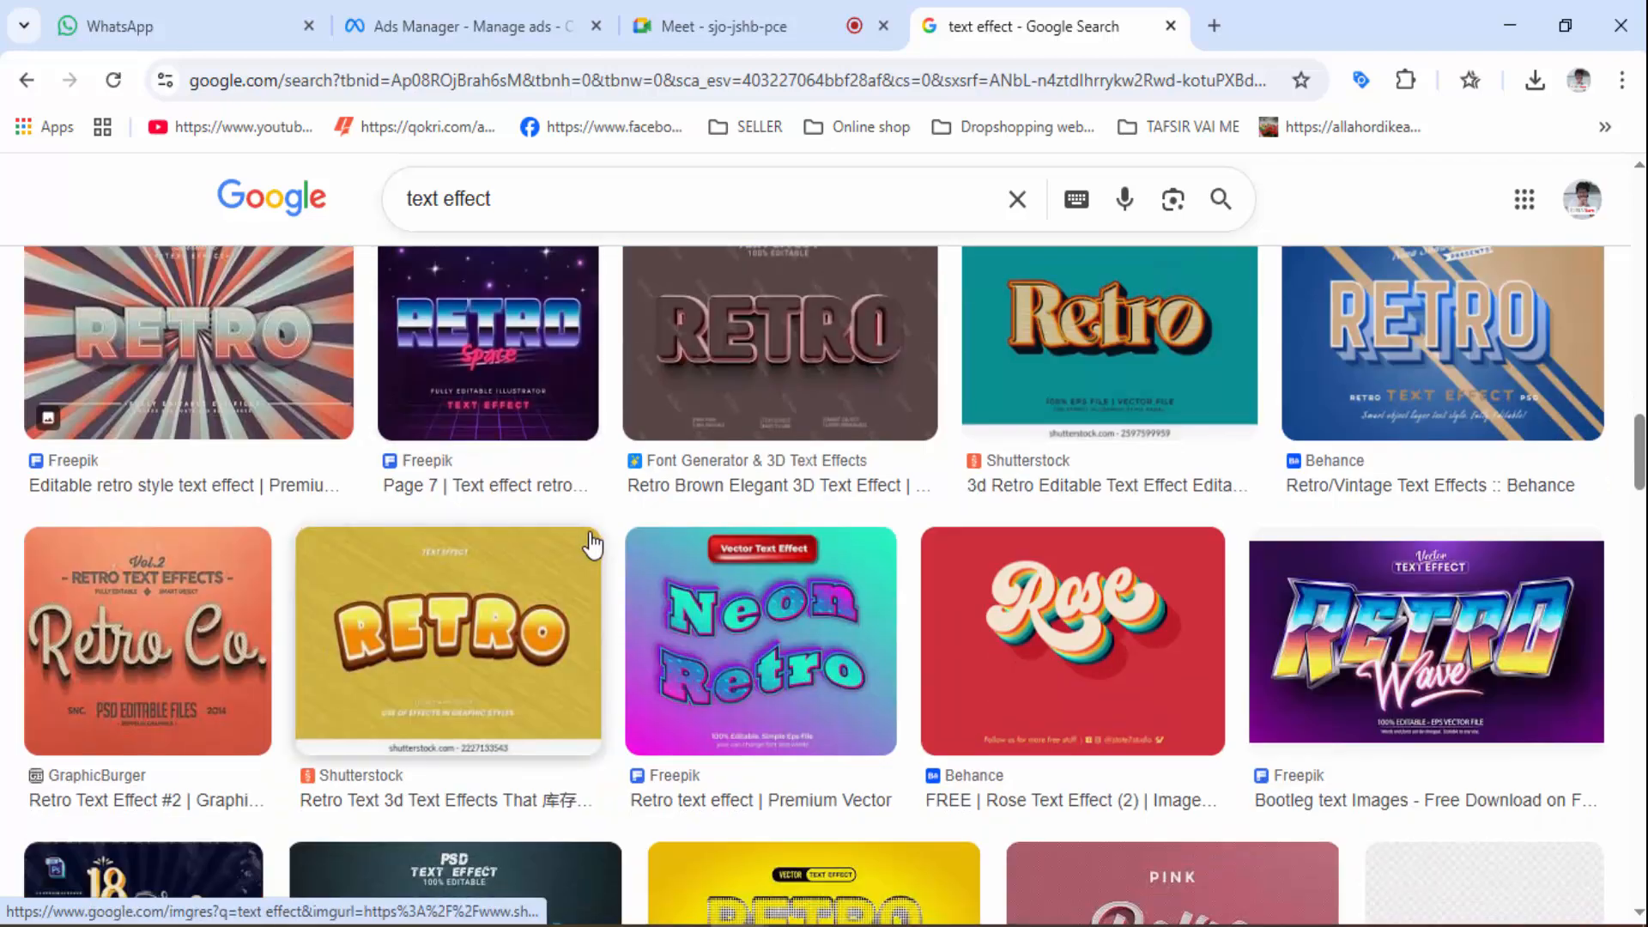
pyautogui.scroll(-3, 591, 545)
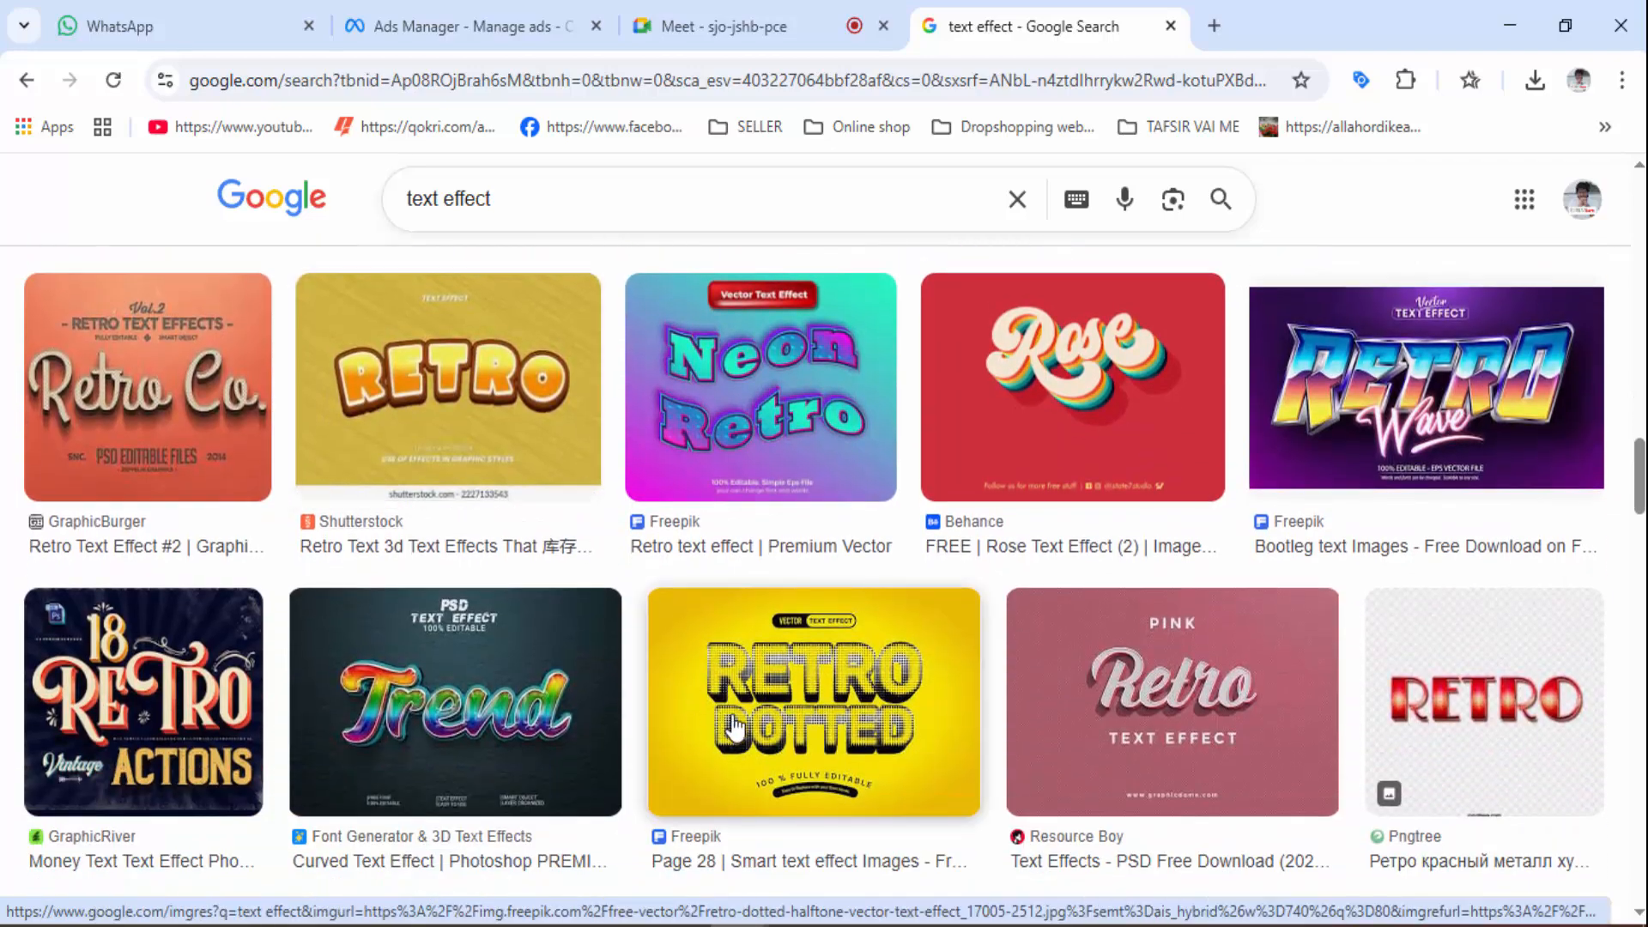
pyautogui.scroll(-2, 841, 712)
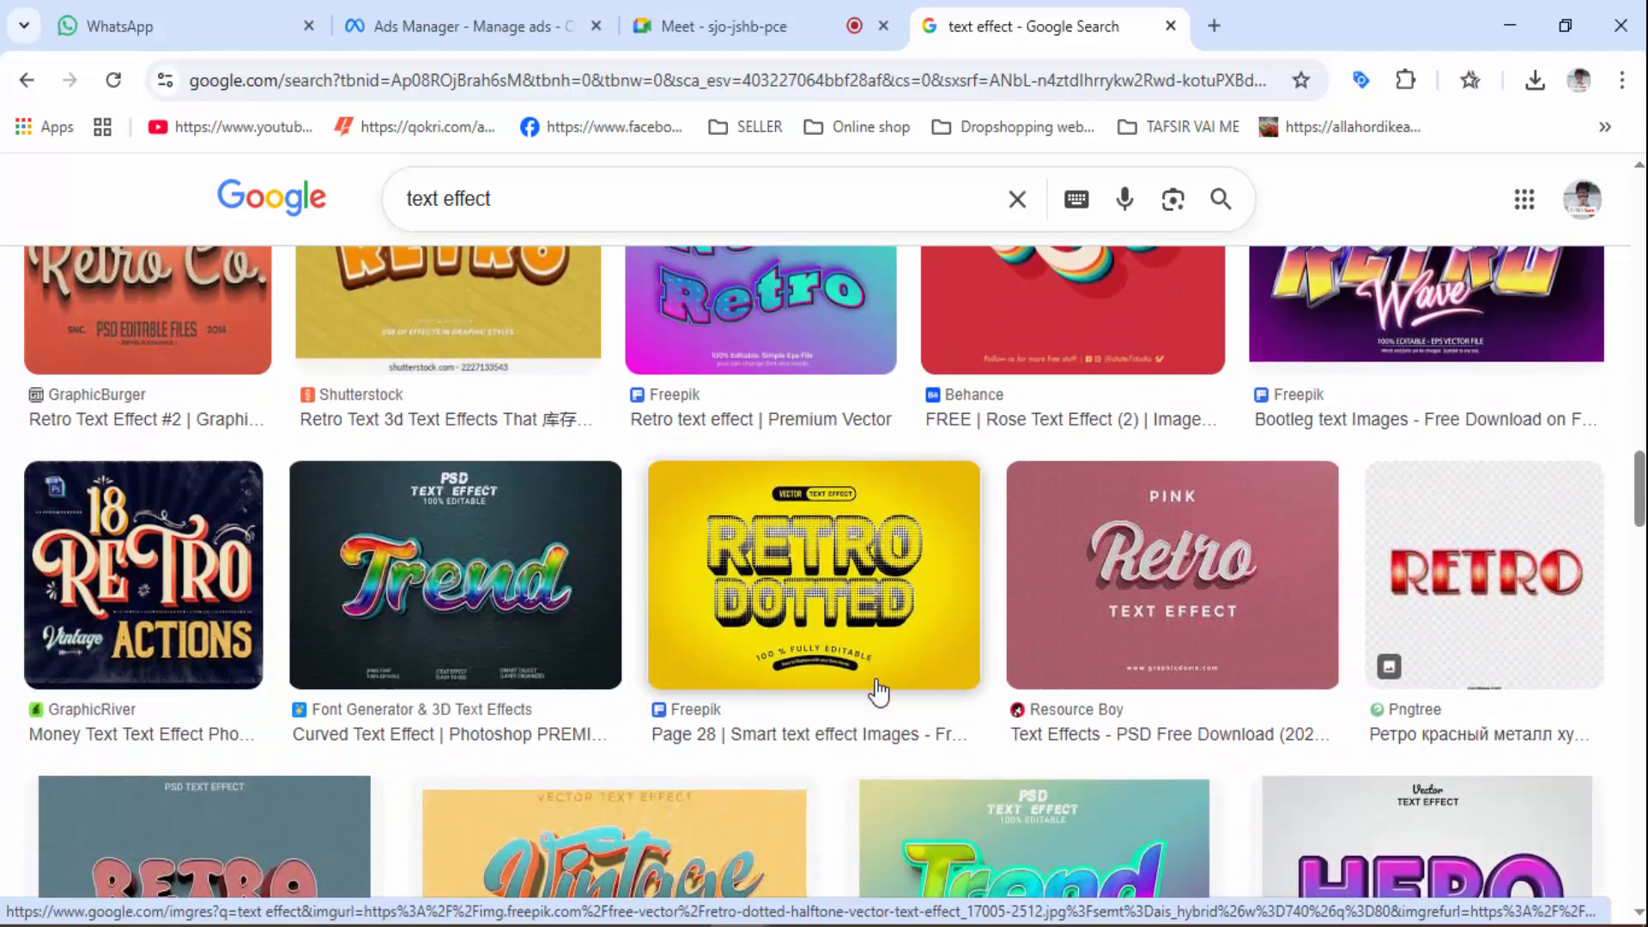
# Preview the rainbow-coloured "Trend" curved text effect and examine its related images
pyautogui.click(429, 564)
pyautogui.scroll(-5, 1134, 523)
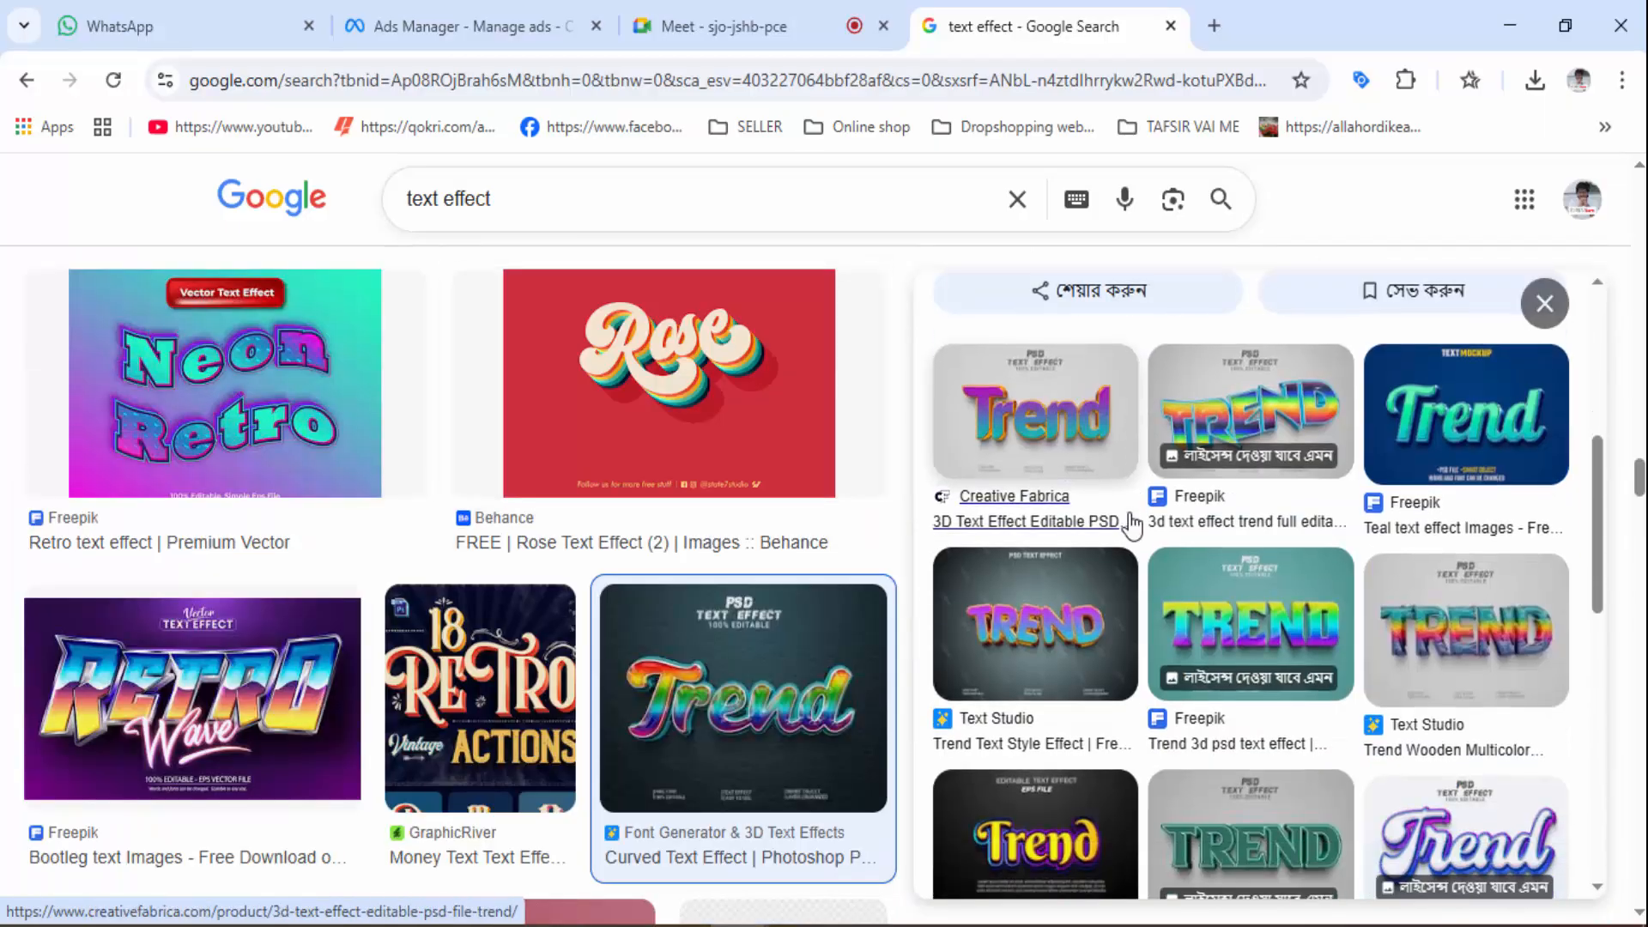
pyautogui.scroll(-5, 1139, 517)
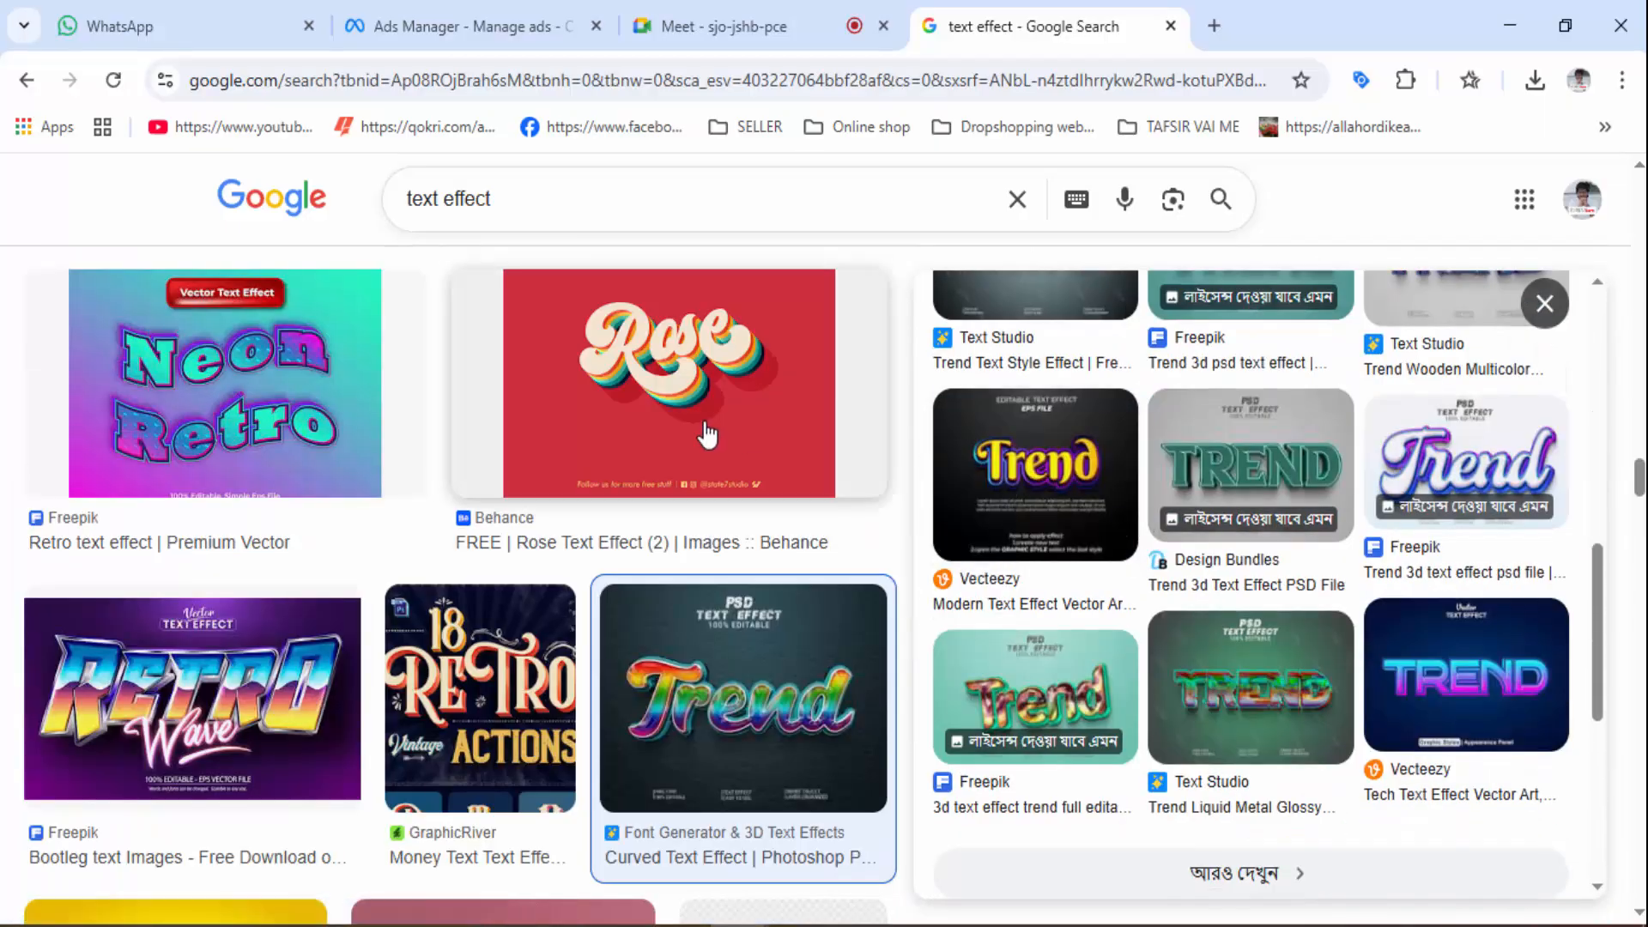
# Replace the search query with "floer effect" and run the image search
pyautogui.scroll(1, 706, 434)
pyautogui.scroll(1, 520, 178)
pyautogui.moveTo(492, 198); pyautogui.dragTo(369, 198)
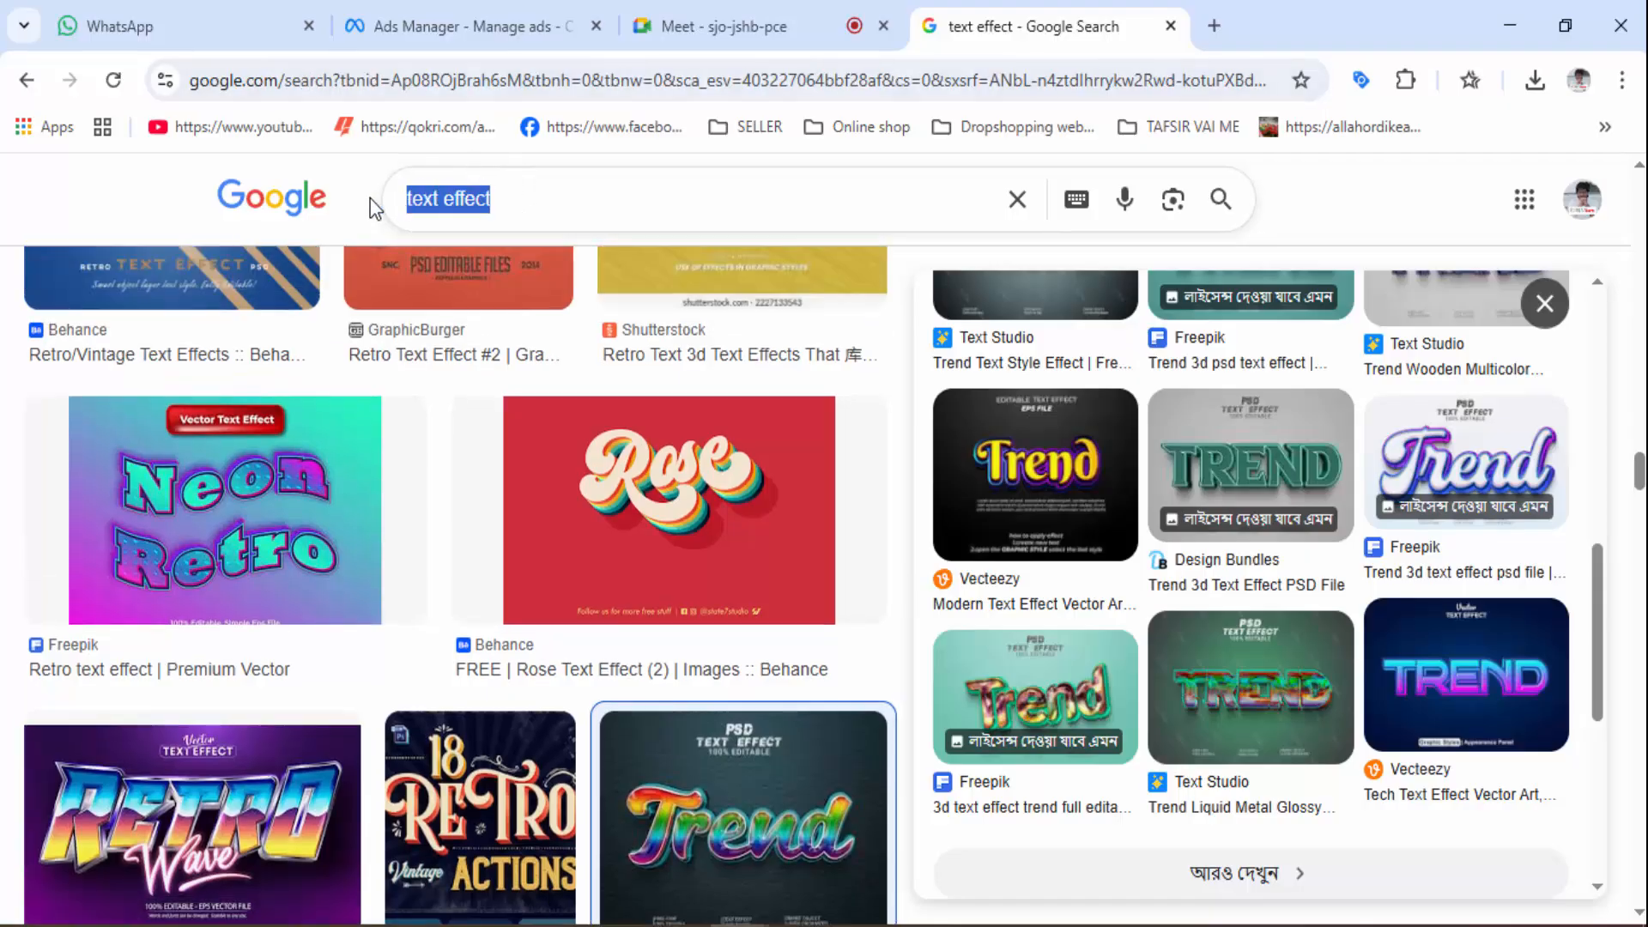
pyautogui.write('flo')
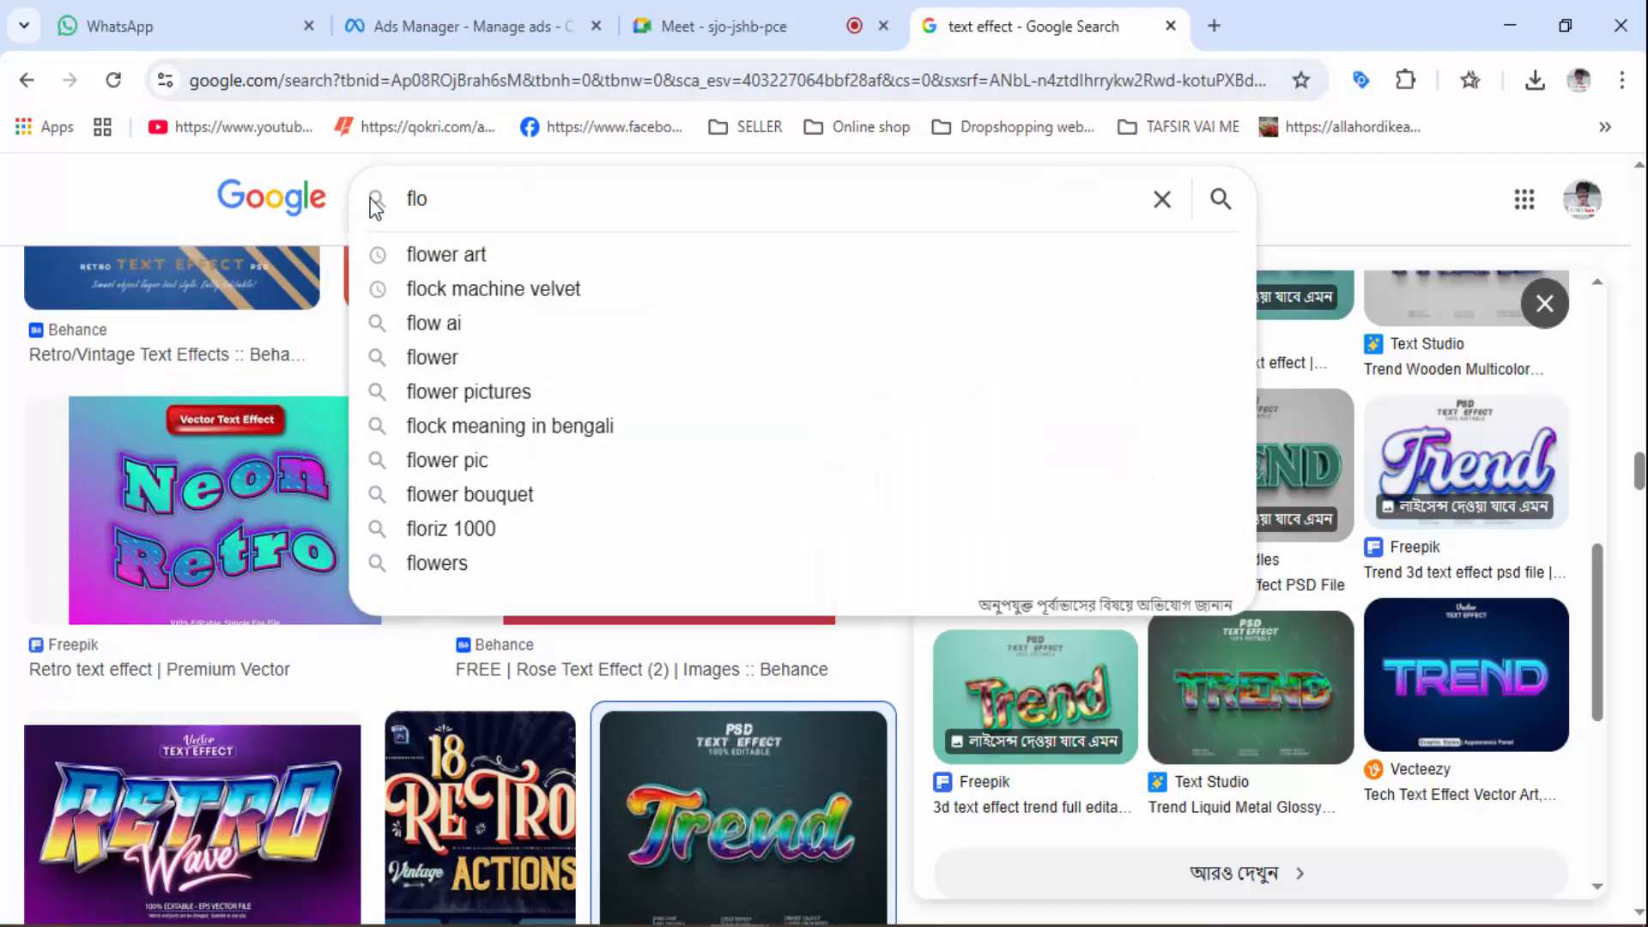
pyautogui.write('er ')
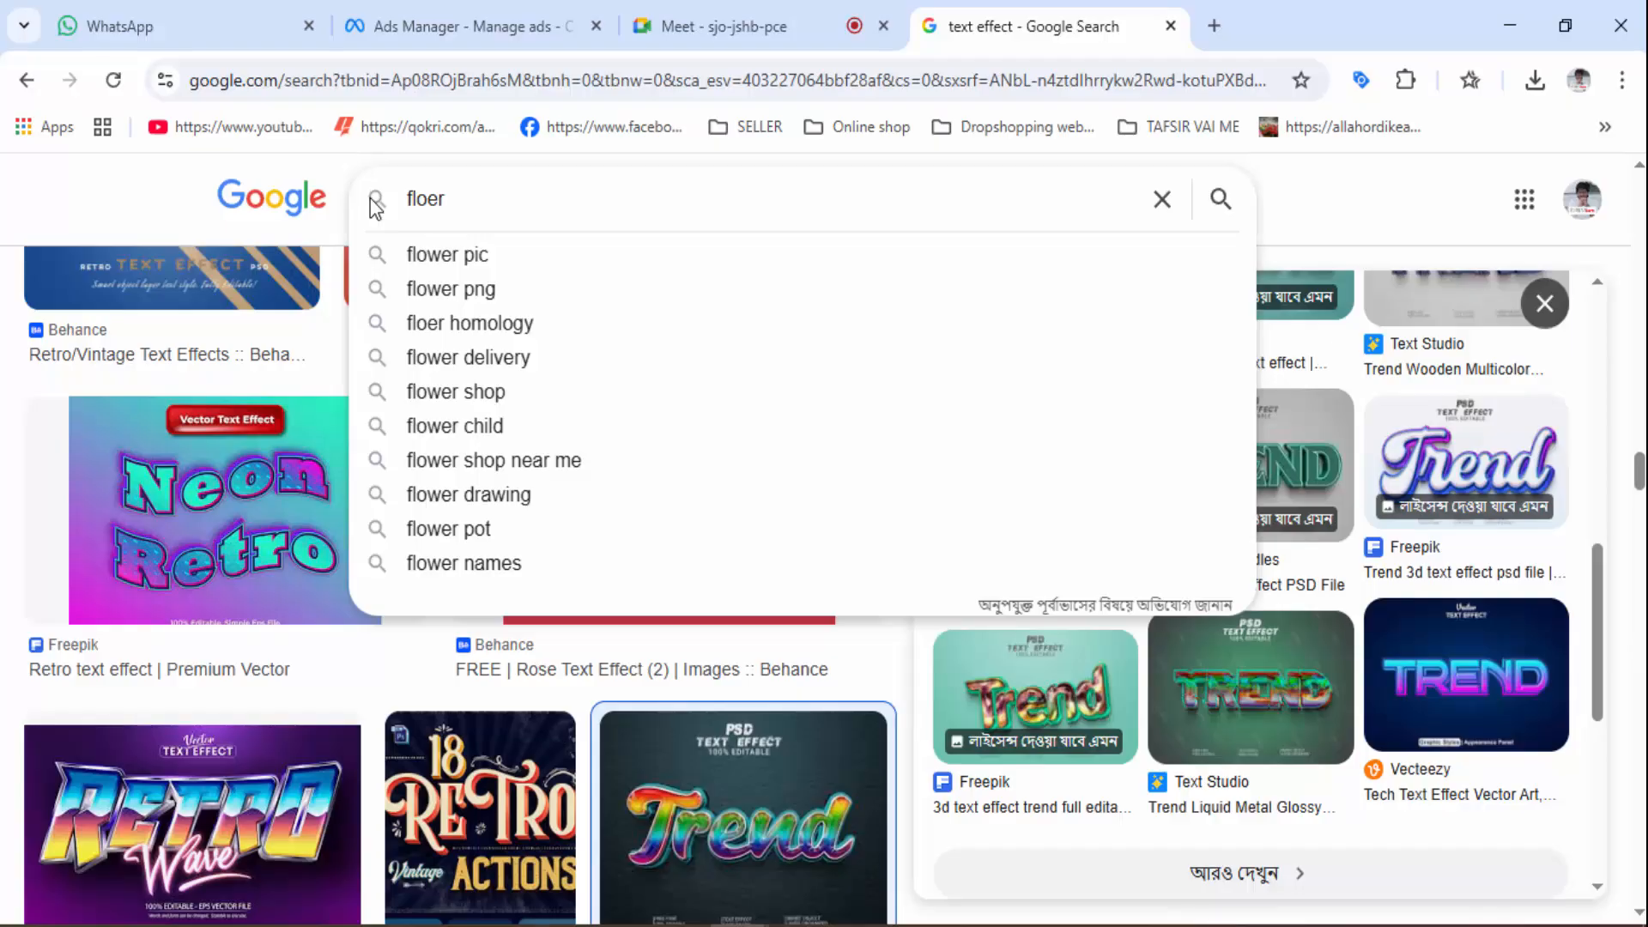
pyautogui.write('effect')
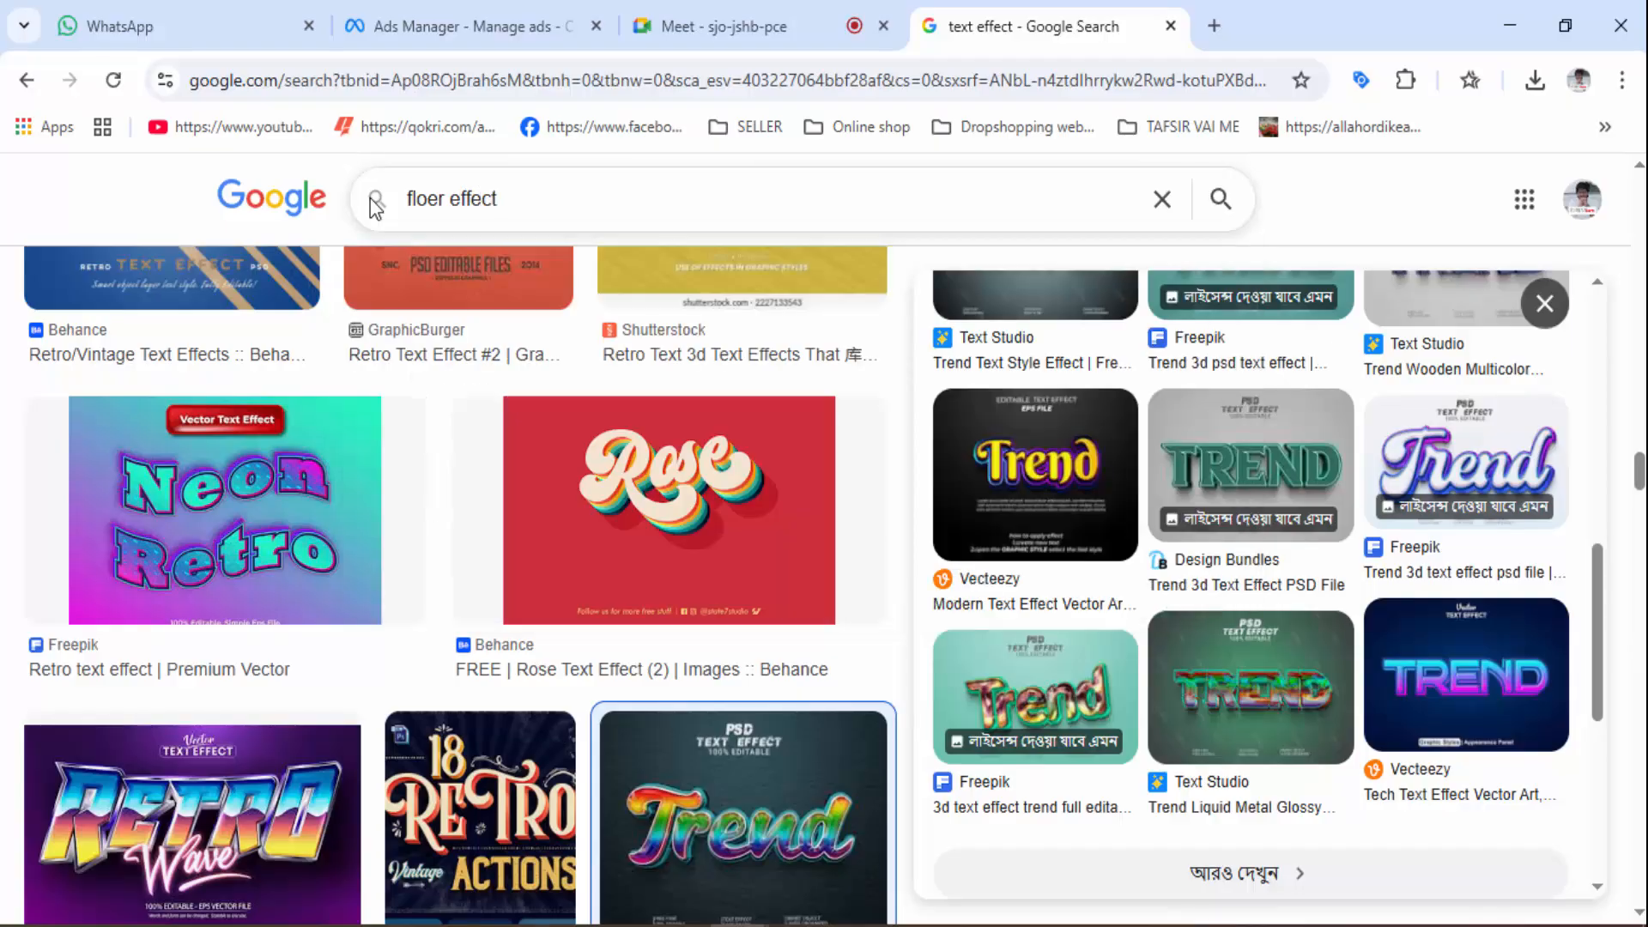
pyautogui.press('Return')
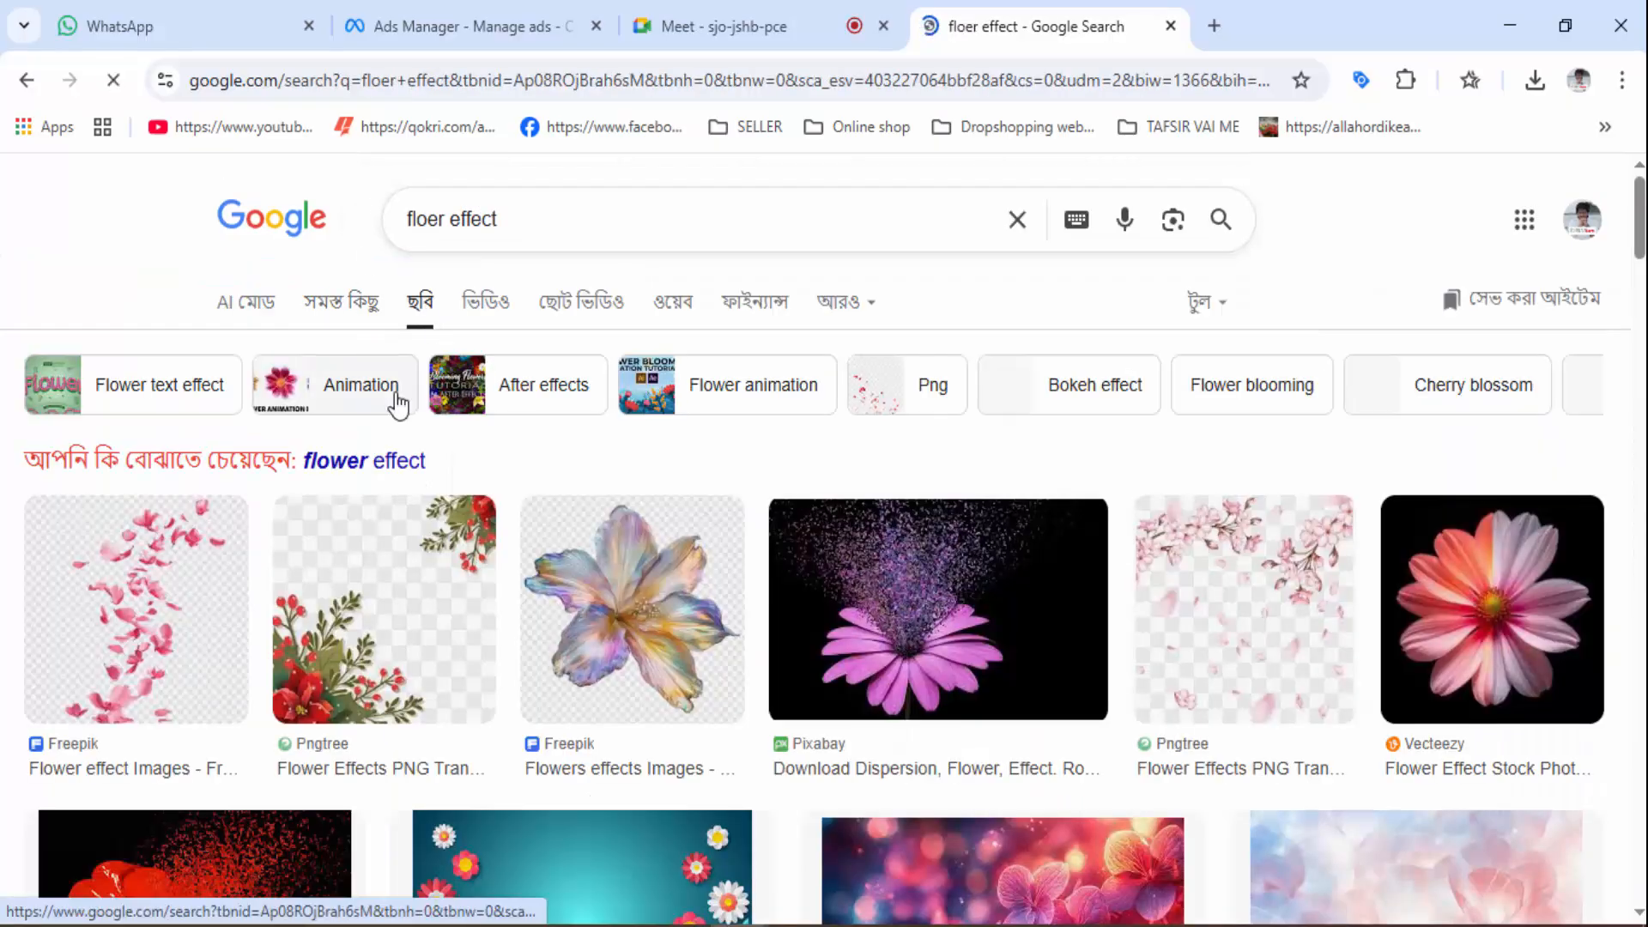
# Look through the flower effect image results for floral design and text effect examples
pyautogui.scroll(-4, 658, 657)
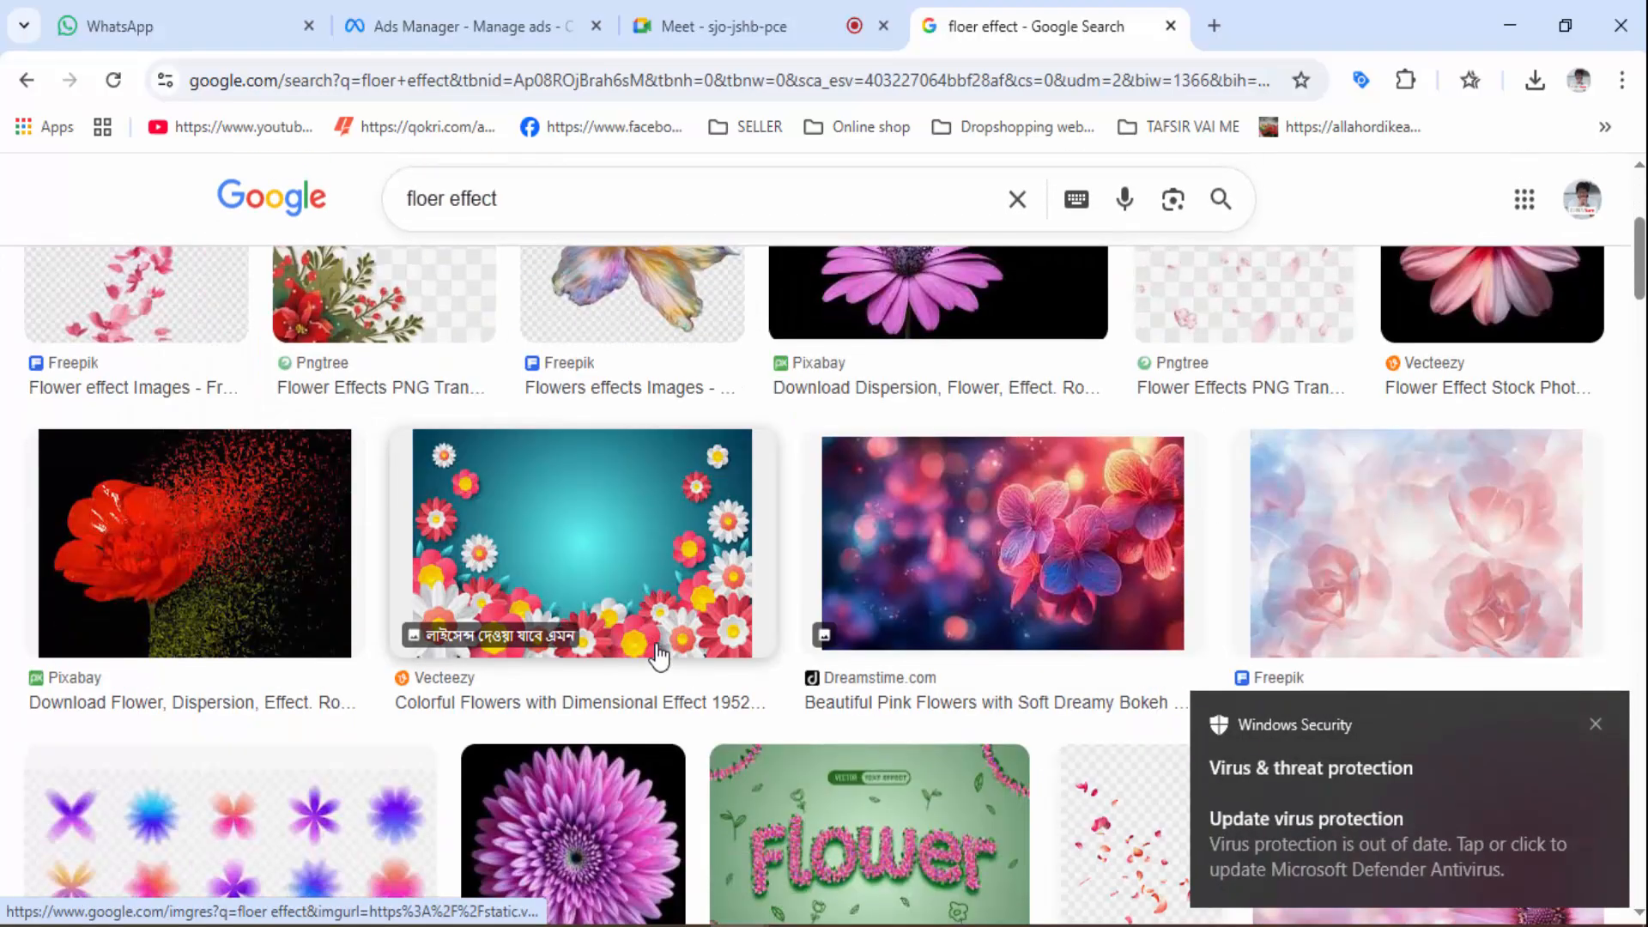
pyautogui.scroll(-7, 658, 656)
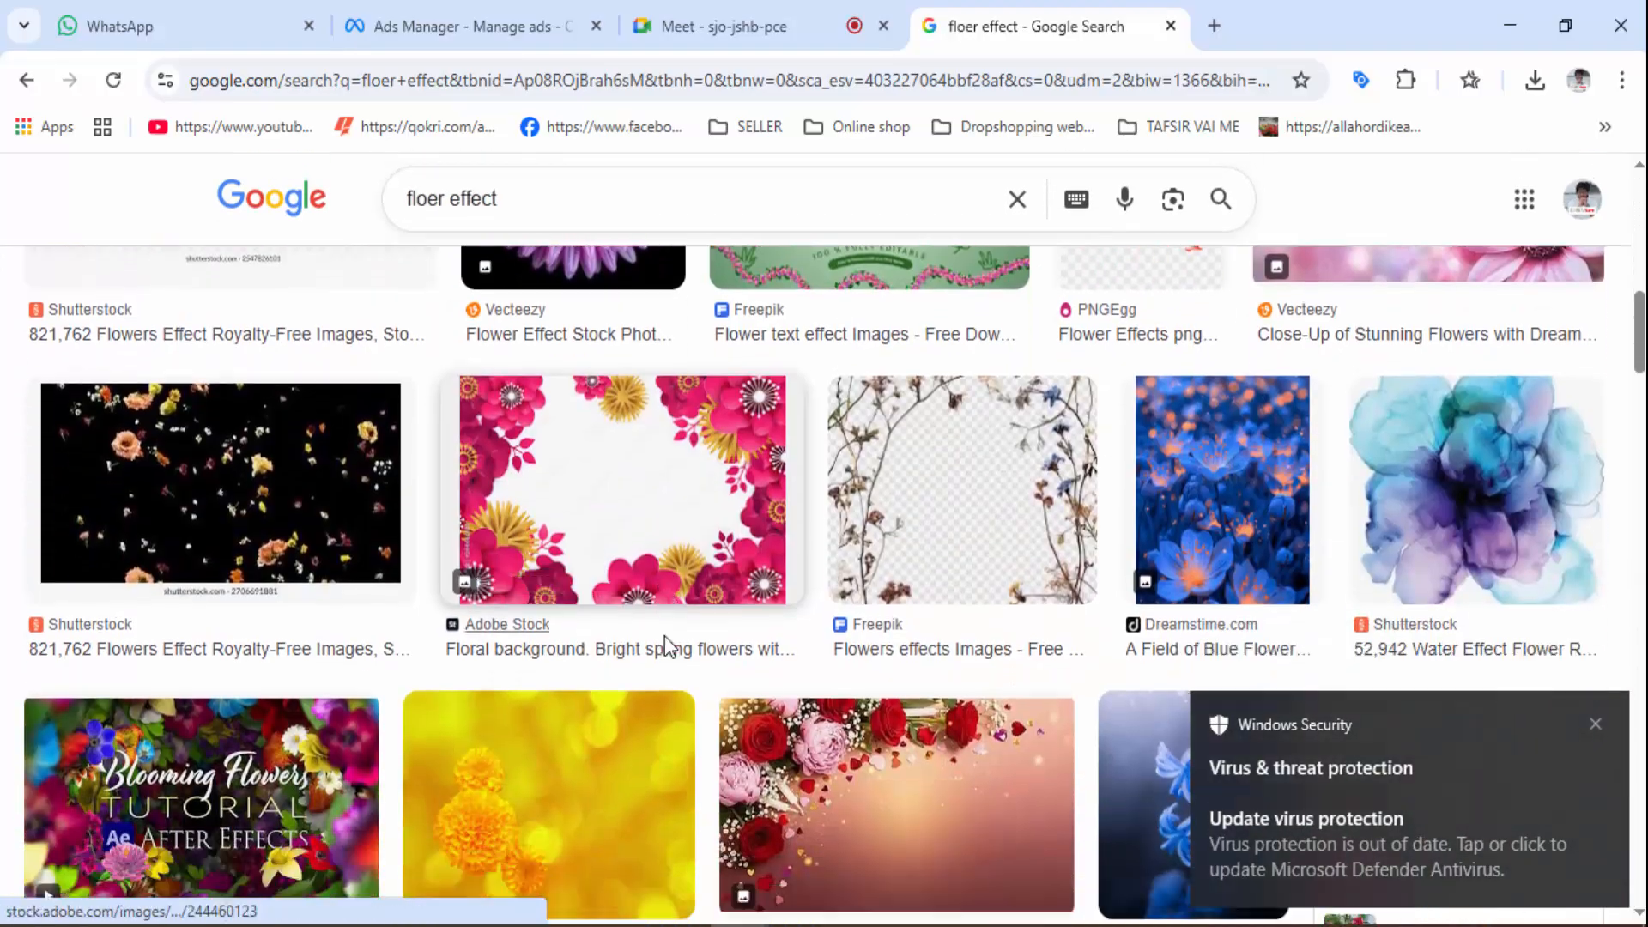
pyautogui.scroll(-7, 668, 645)
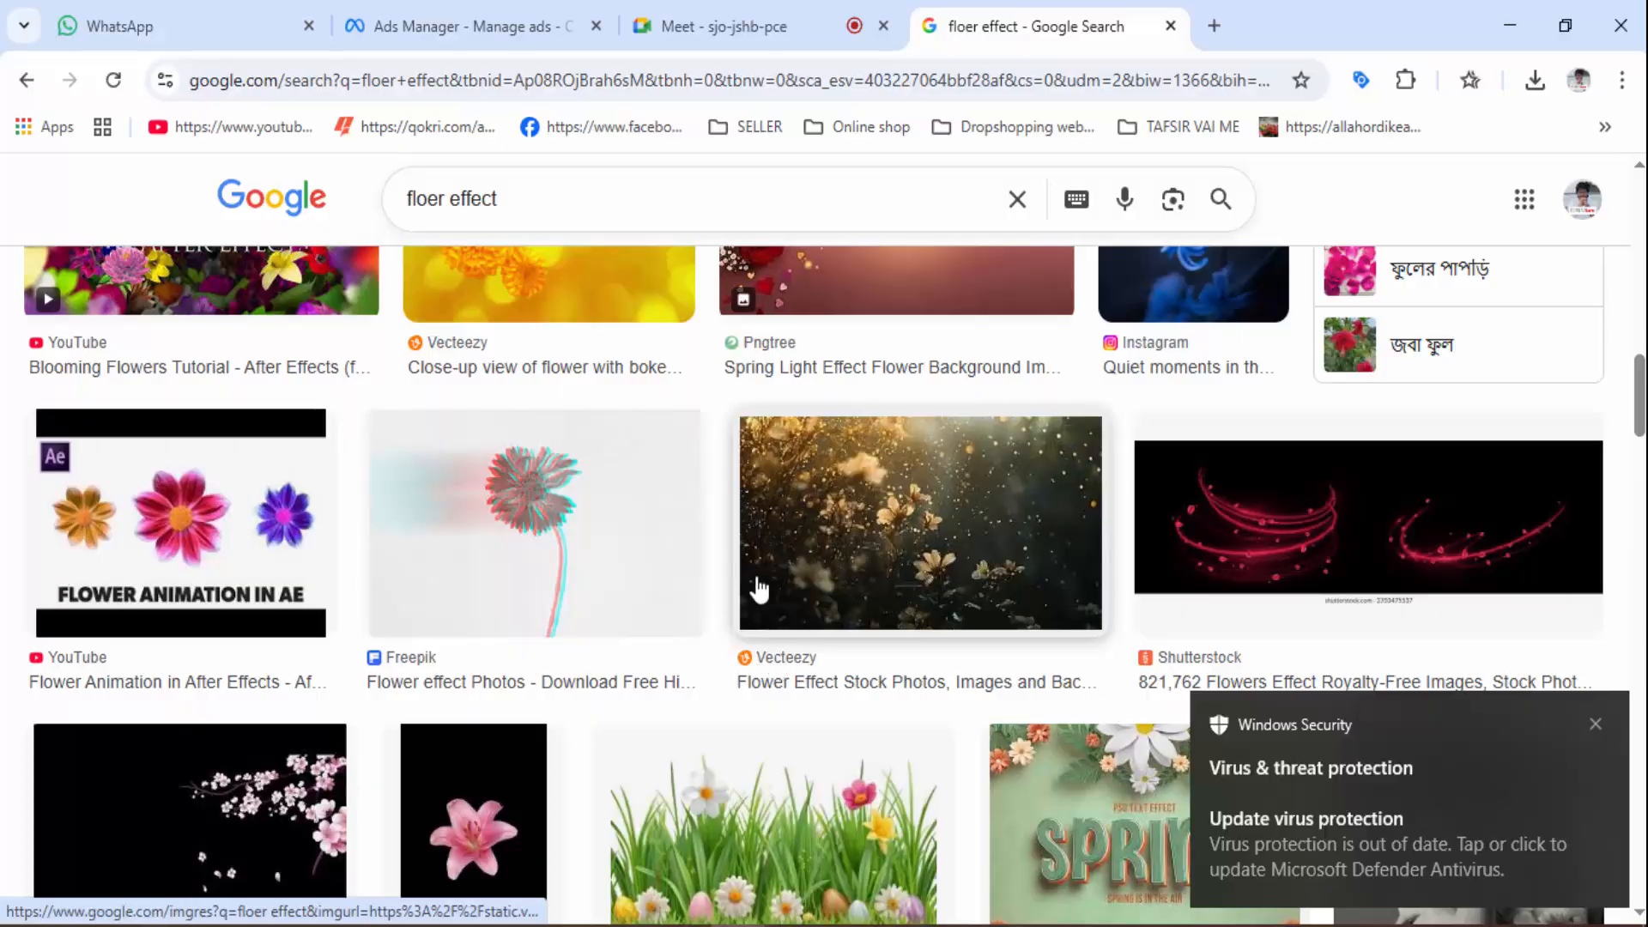
pyautogui.scroll(-8, 757, 589)
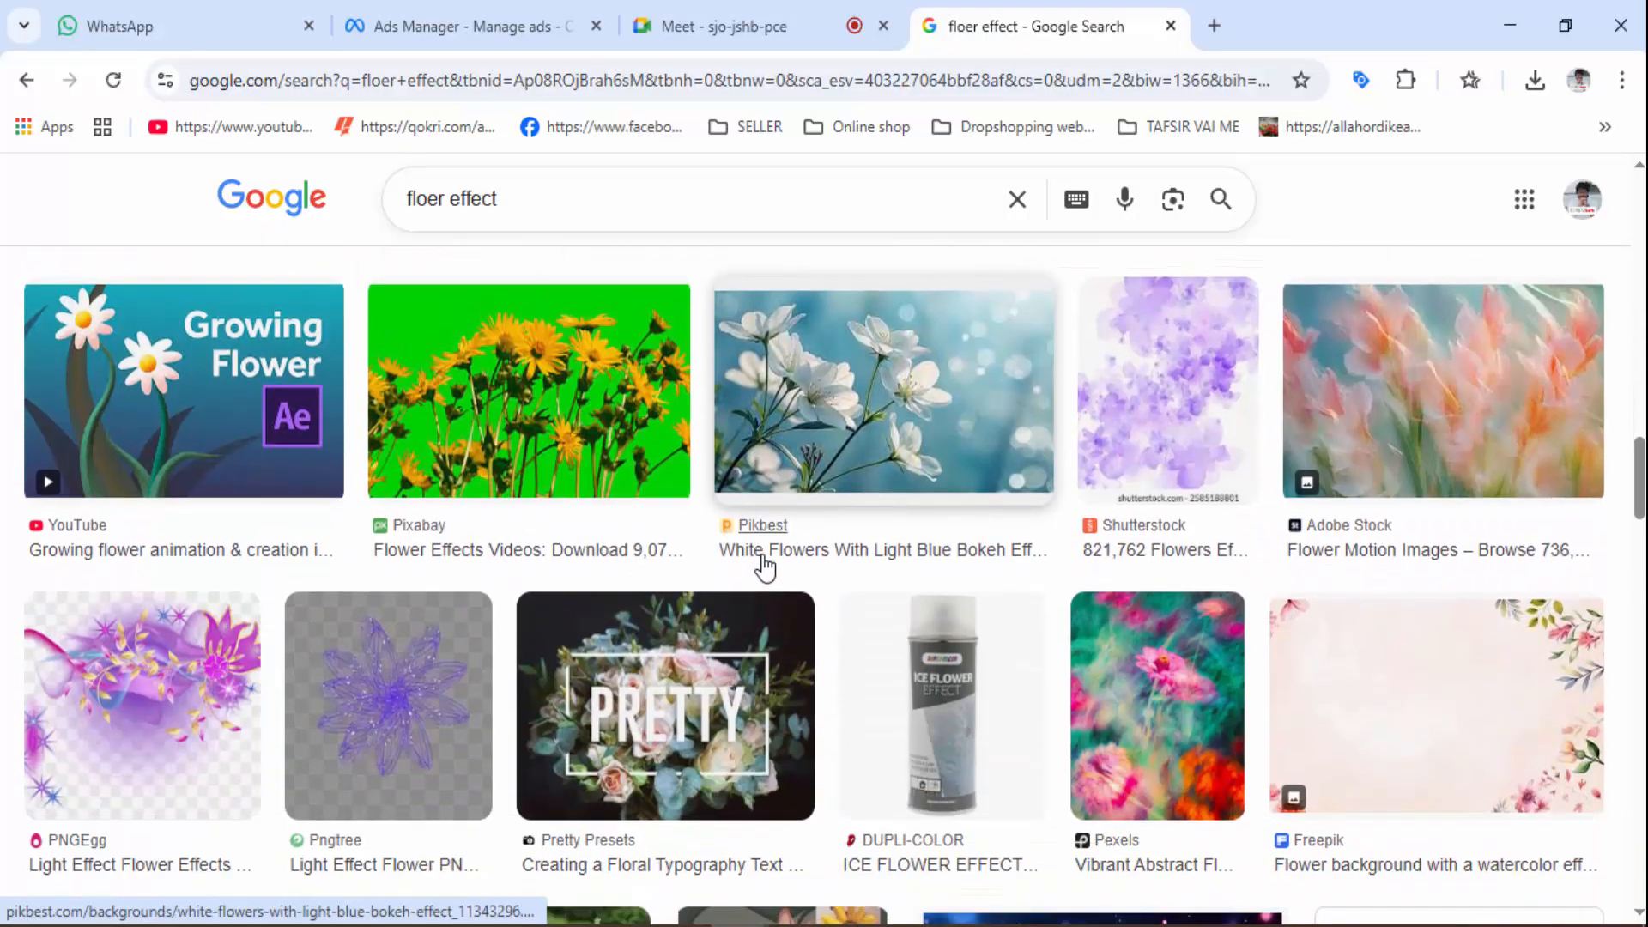
pyautogui.scroll(-14, 763, 567)
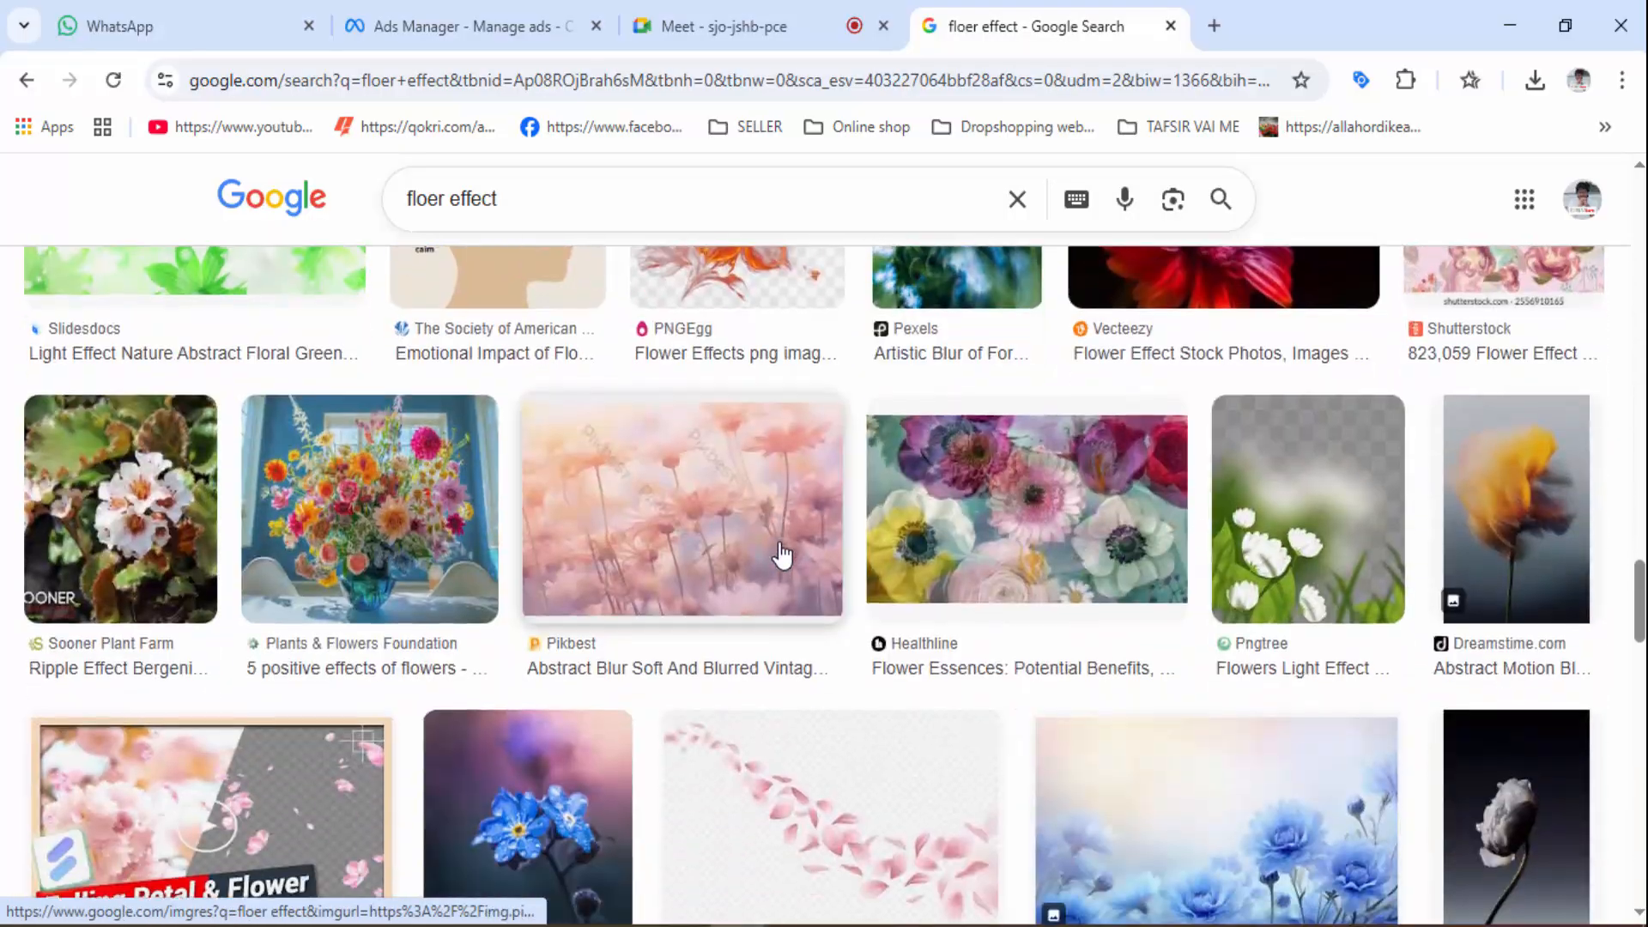
pyautogui.scroll(-17, 776, 556)
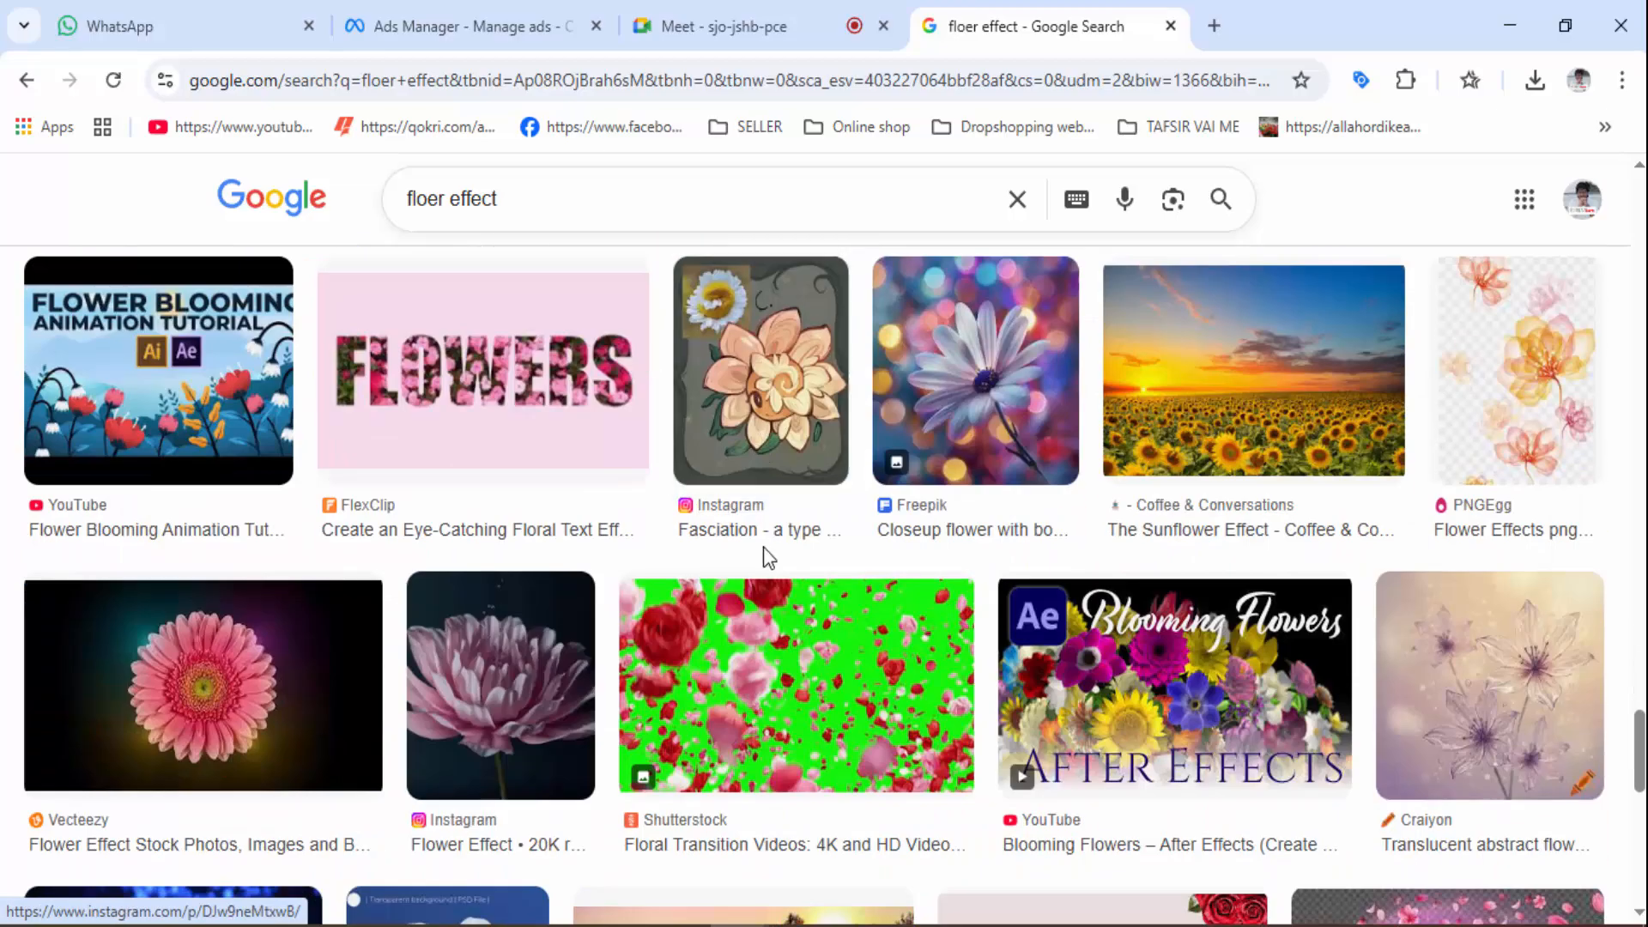
pyautogui.scroll(-6, 781, 530)
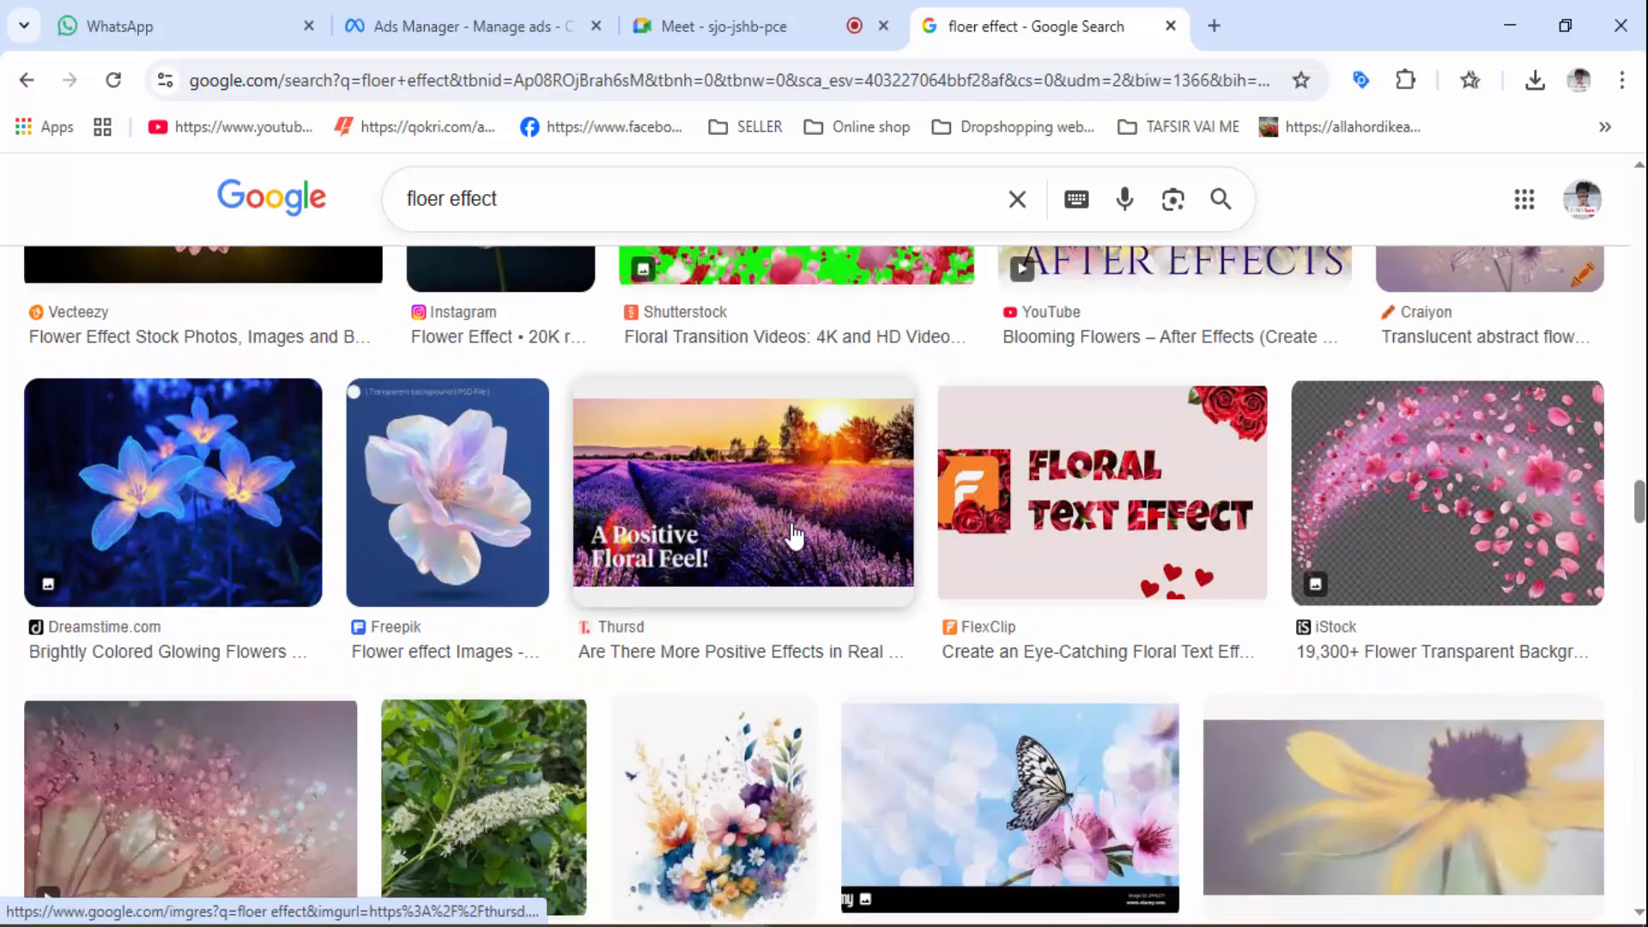
pyautogui.scroll(-3, 794, 534)
pyautogui.scroll(-4, 785, 538)
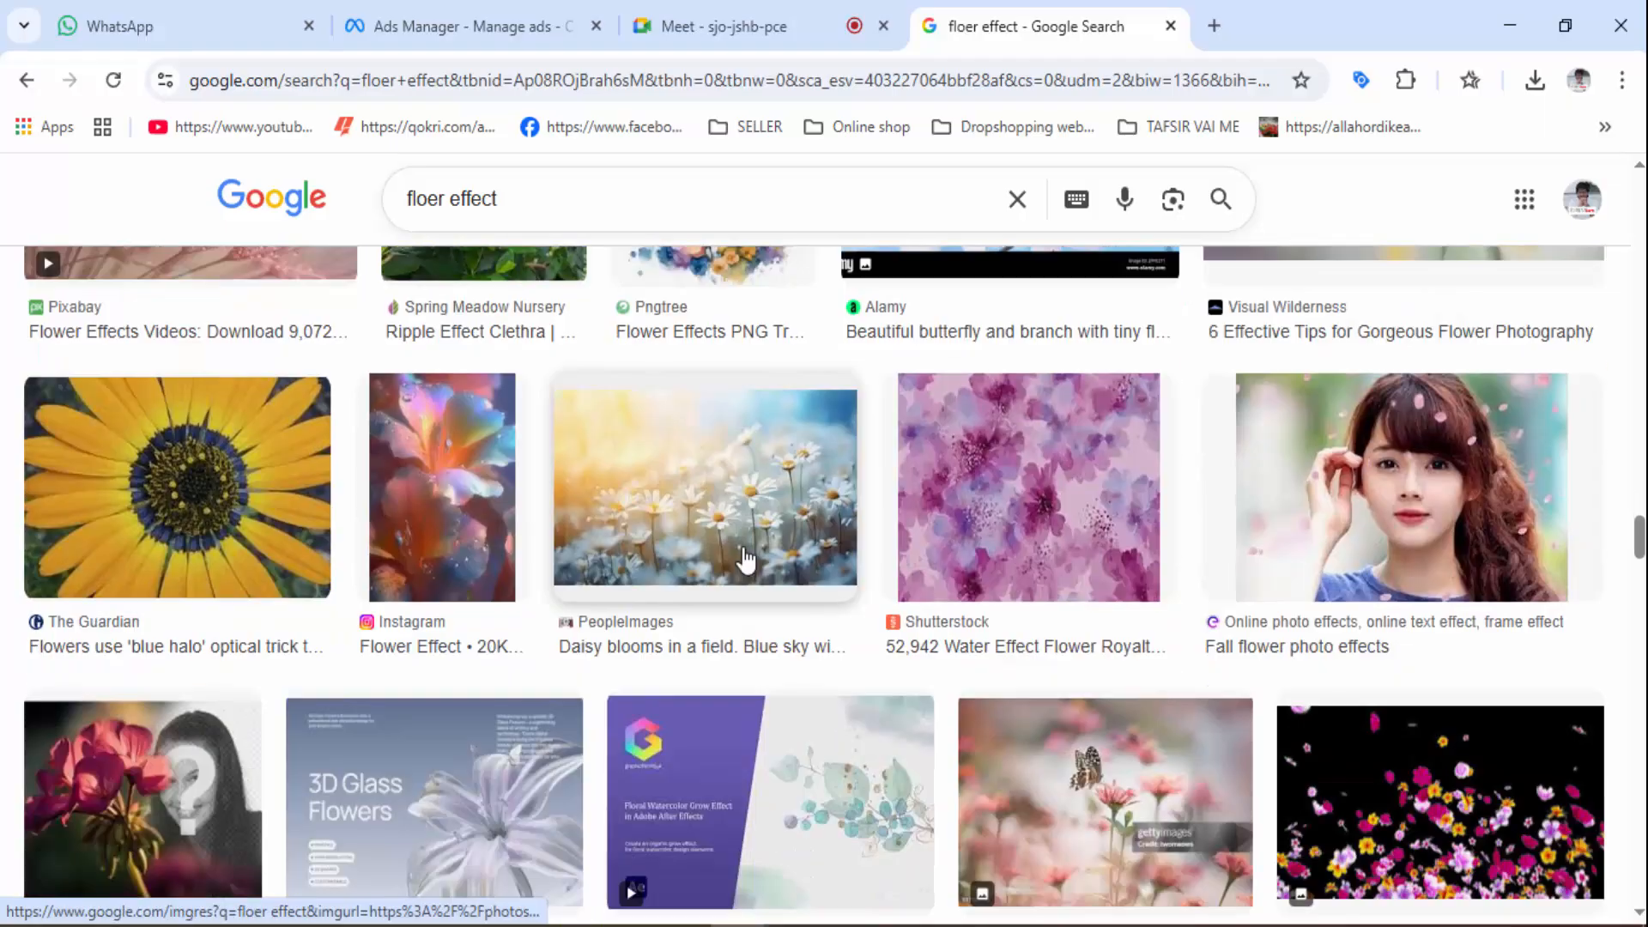
pyautogui.scroll(-7, 745, 549)
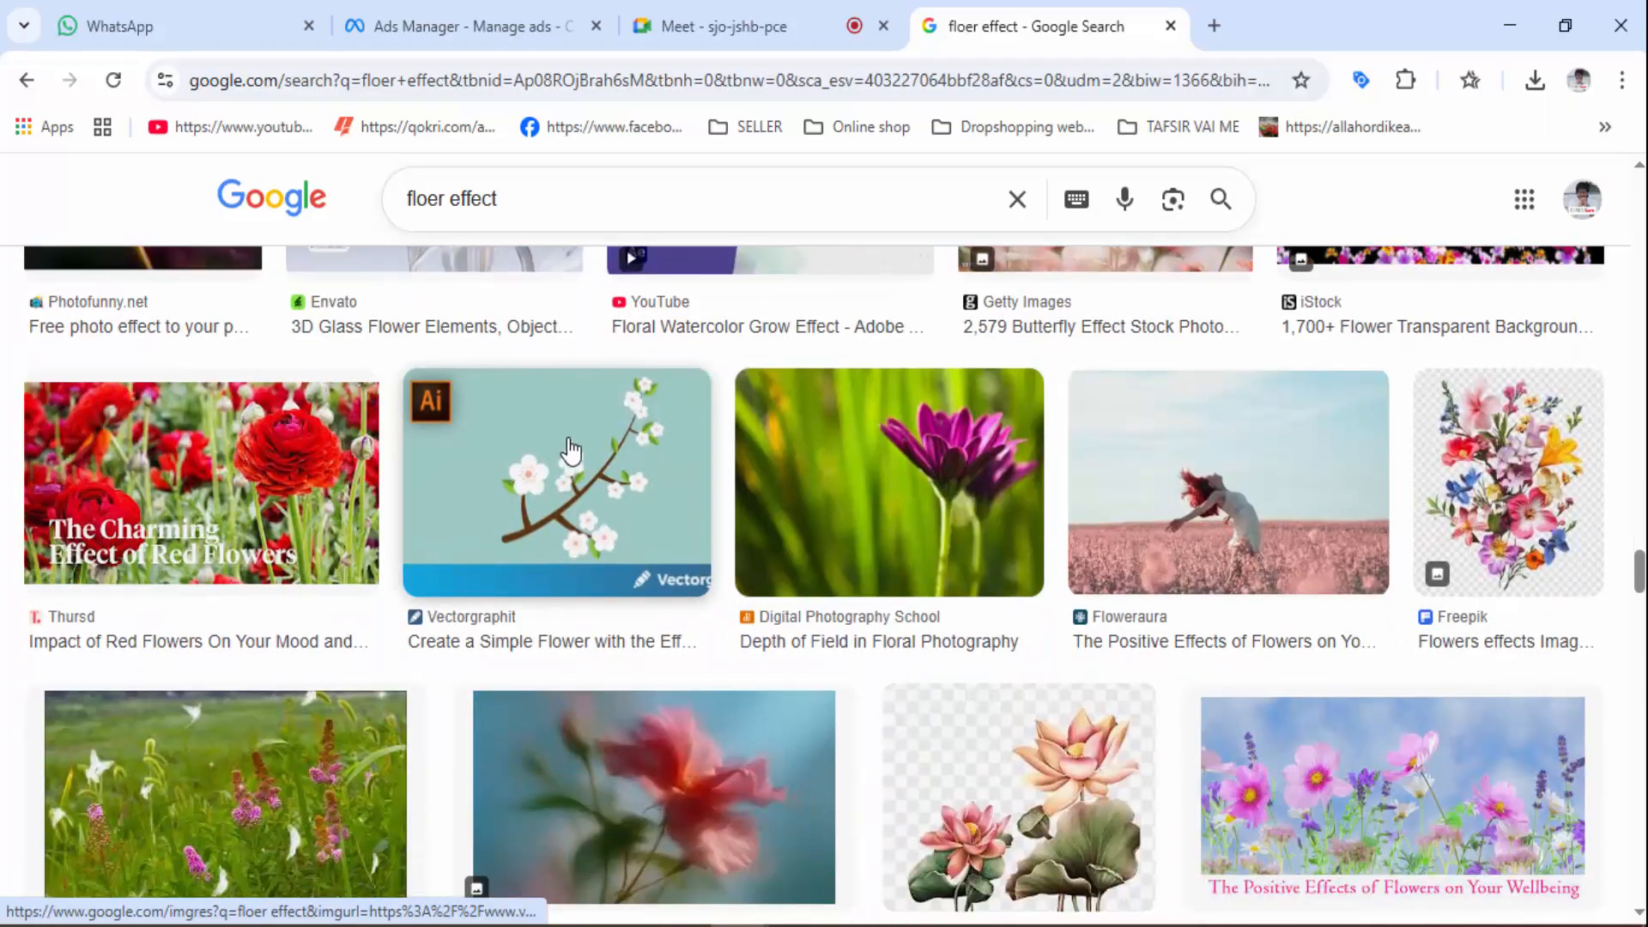
pyautogui.scroll(-8, 570, 448)
pyautogui.scroll(-6, 586, 455)
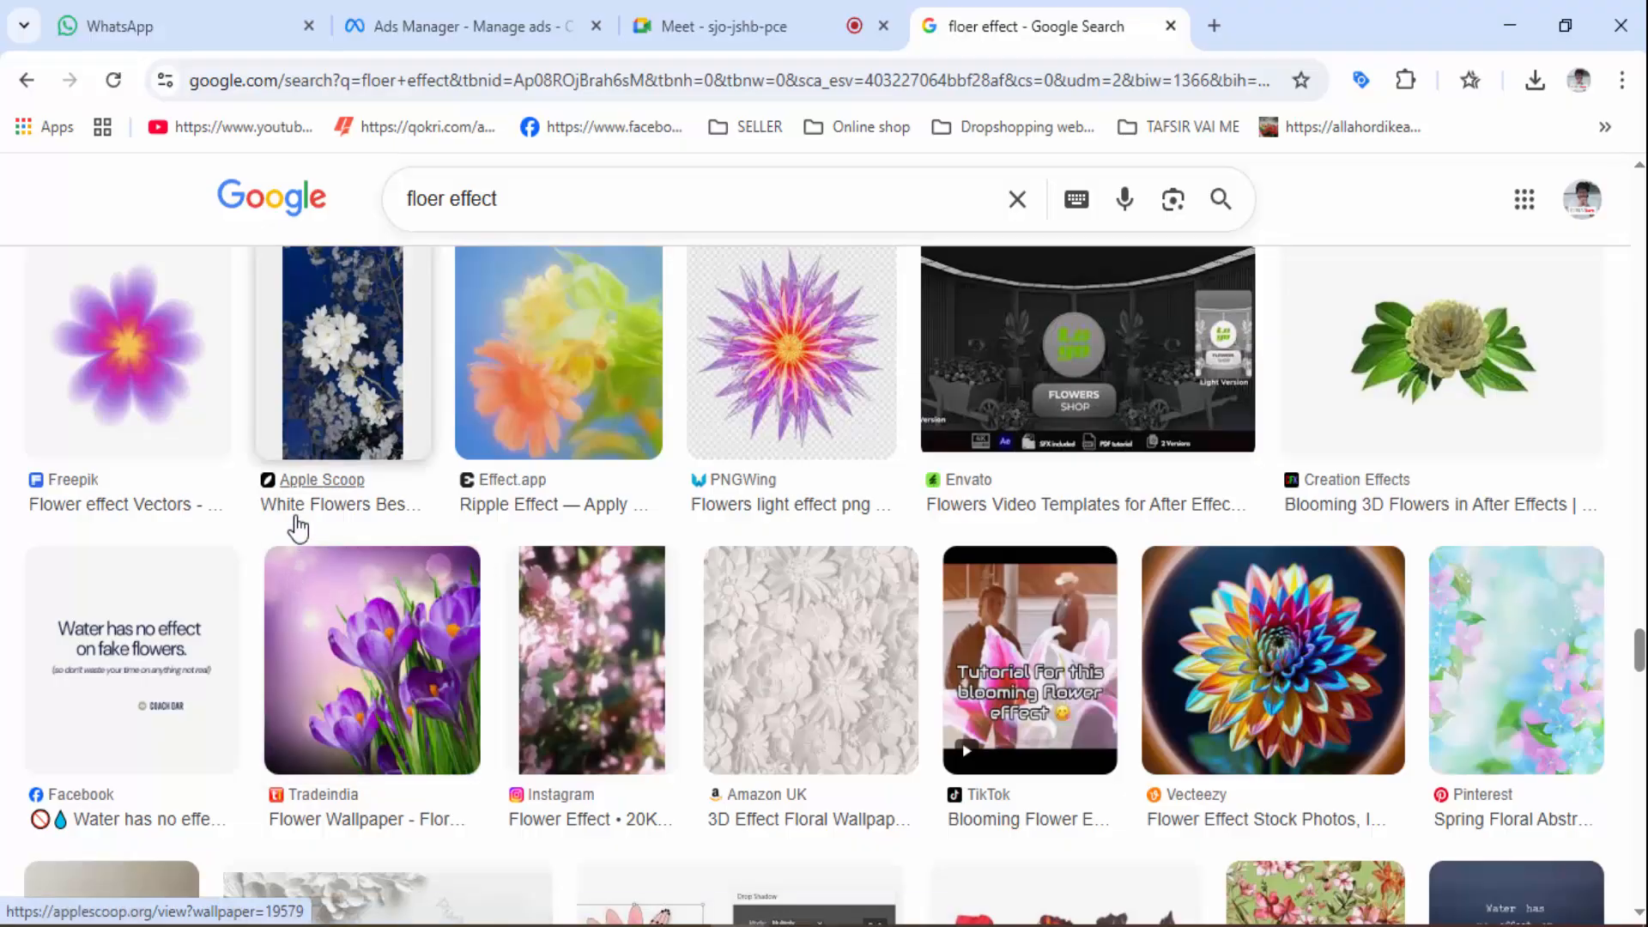
# Examine more of the "floer effect" image results for floral artwork usable as a design reference
pyautogui.scroll(-5, 309, 534)
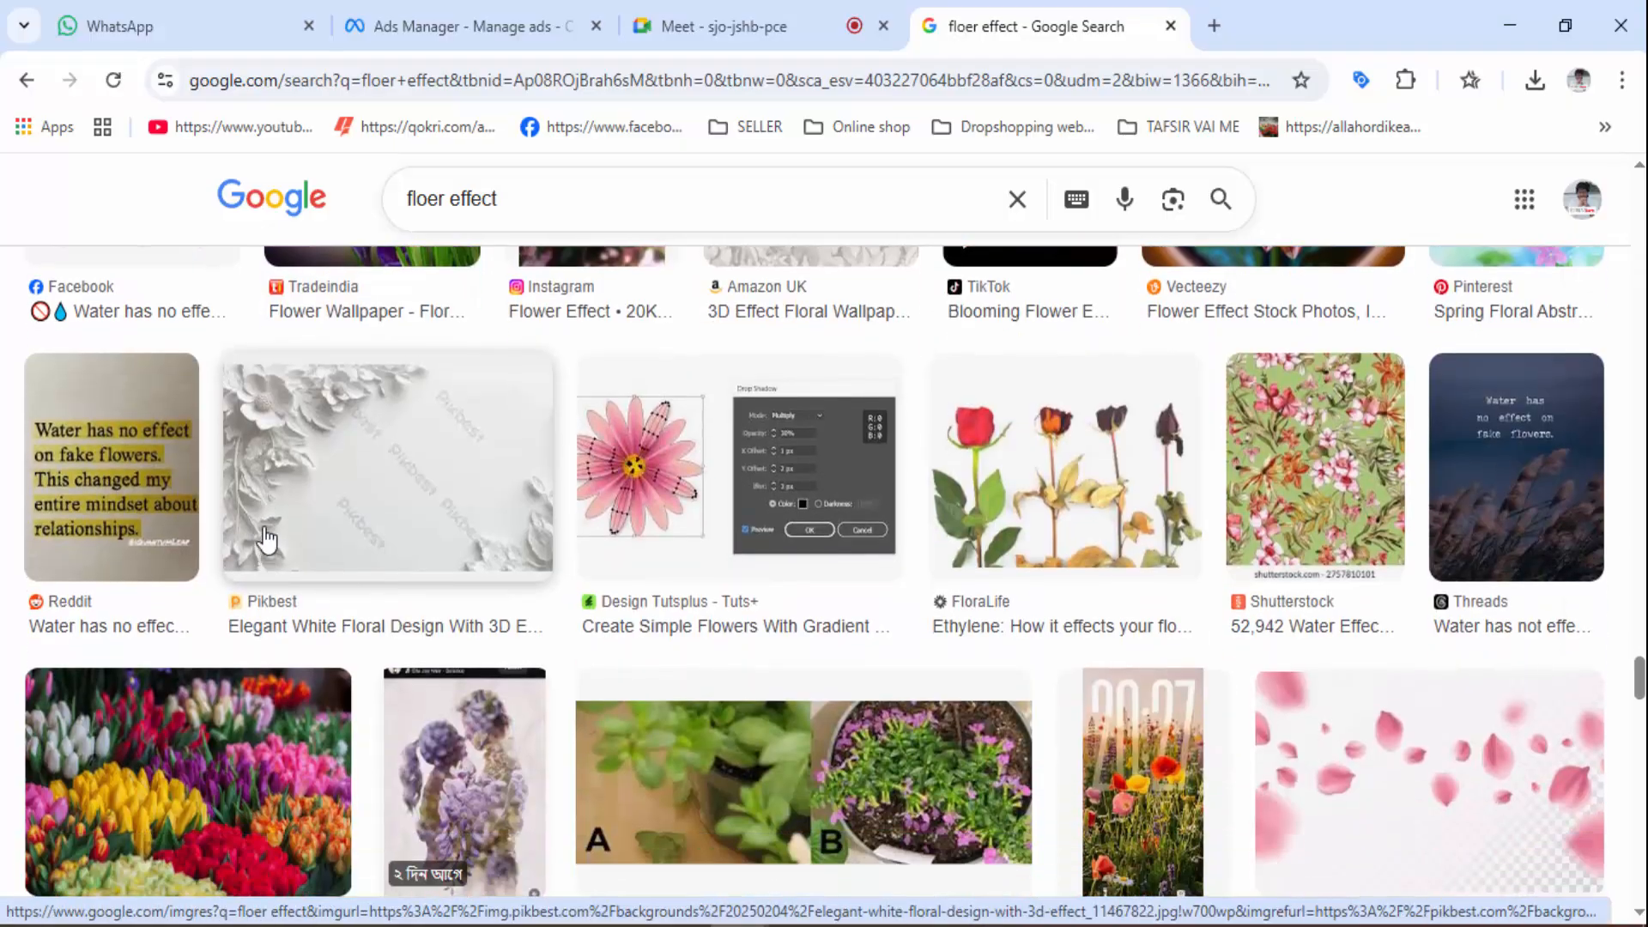
pyautogui.scroll(-10, 333, 563)
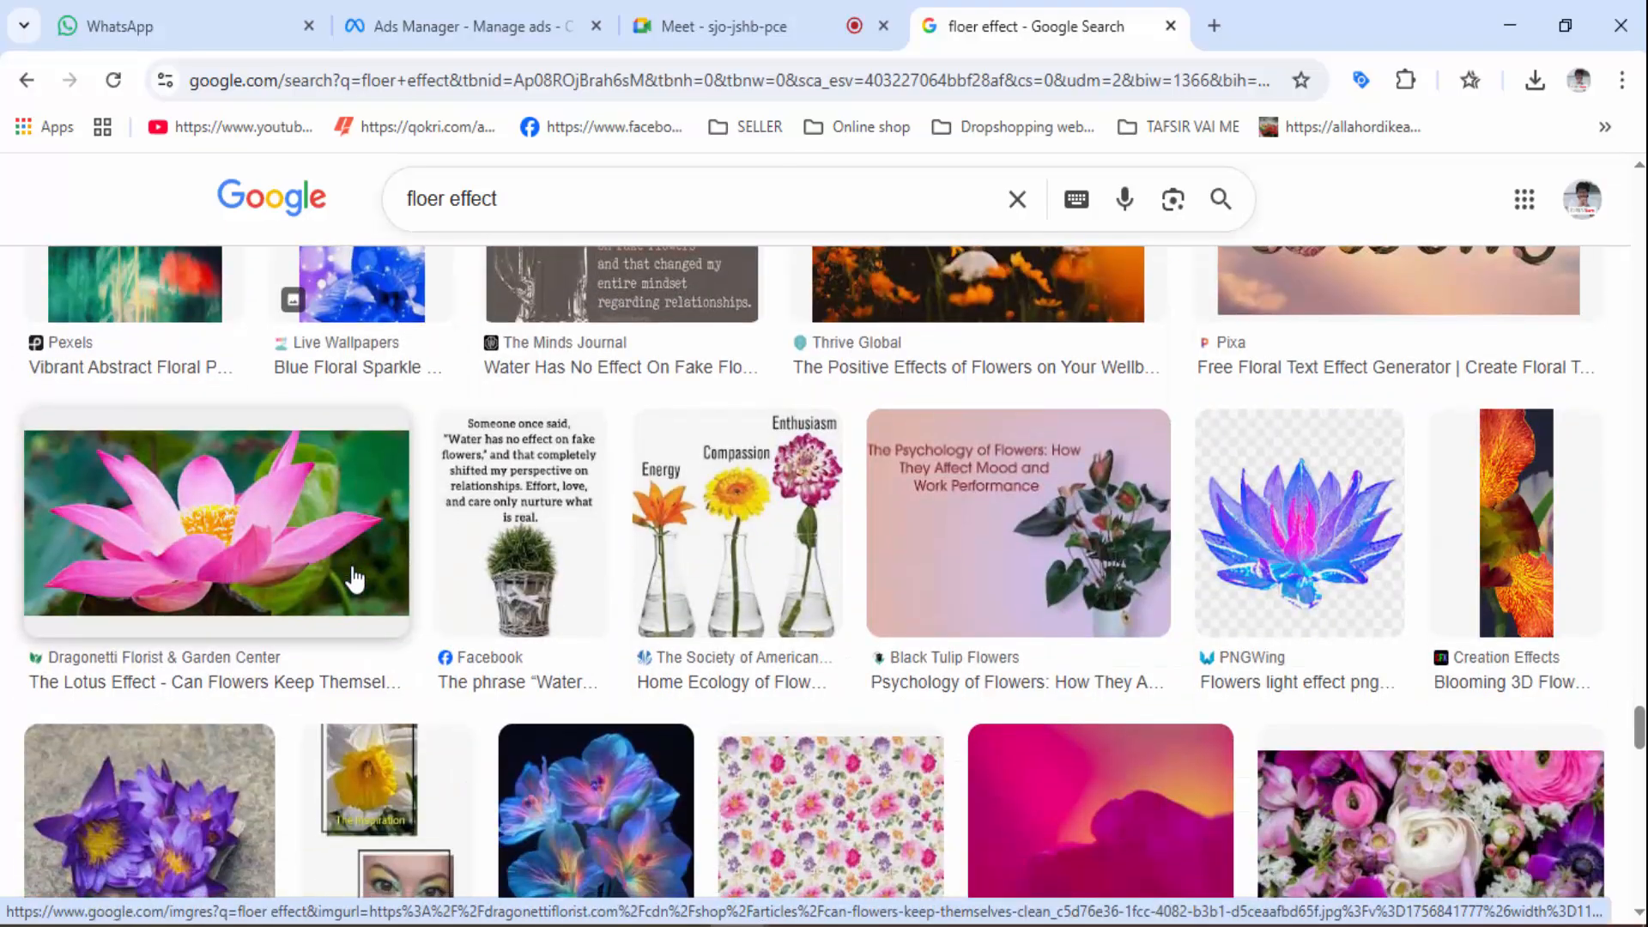
pyautogui.scroll(-20, 356, 579)
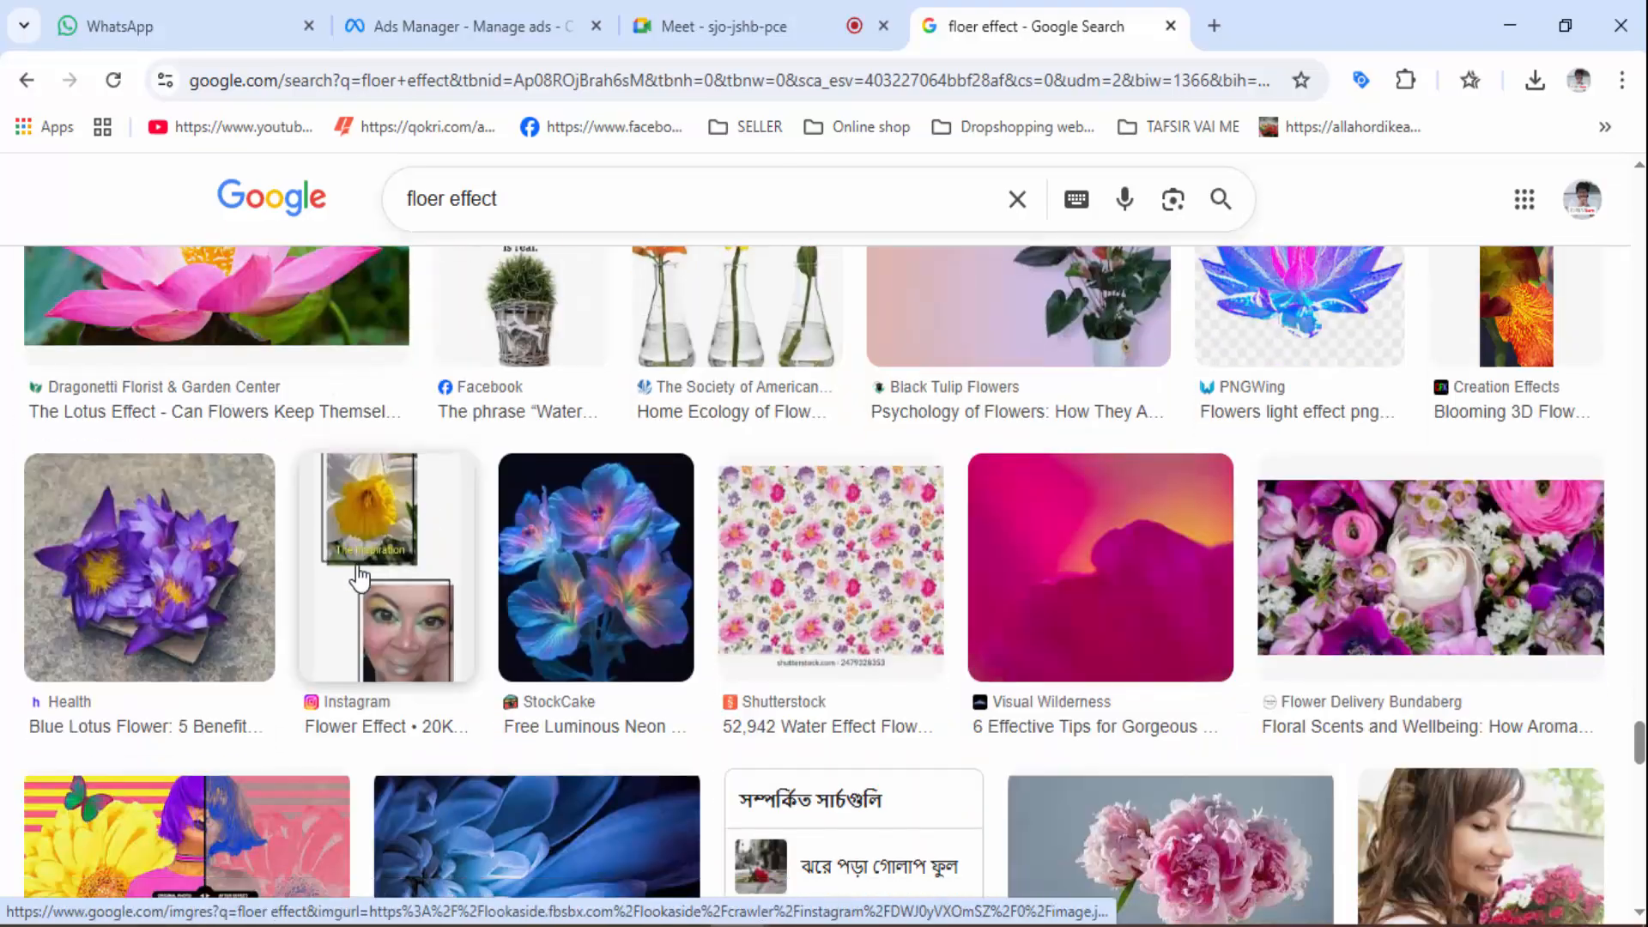
pyautogui.scroll(-15, 415, 586)
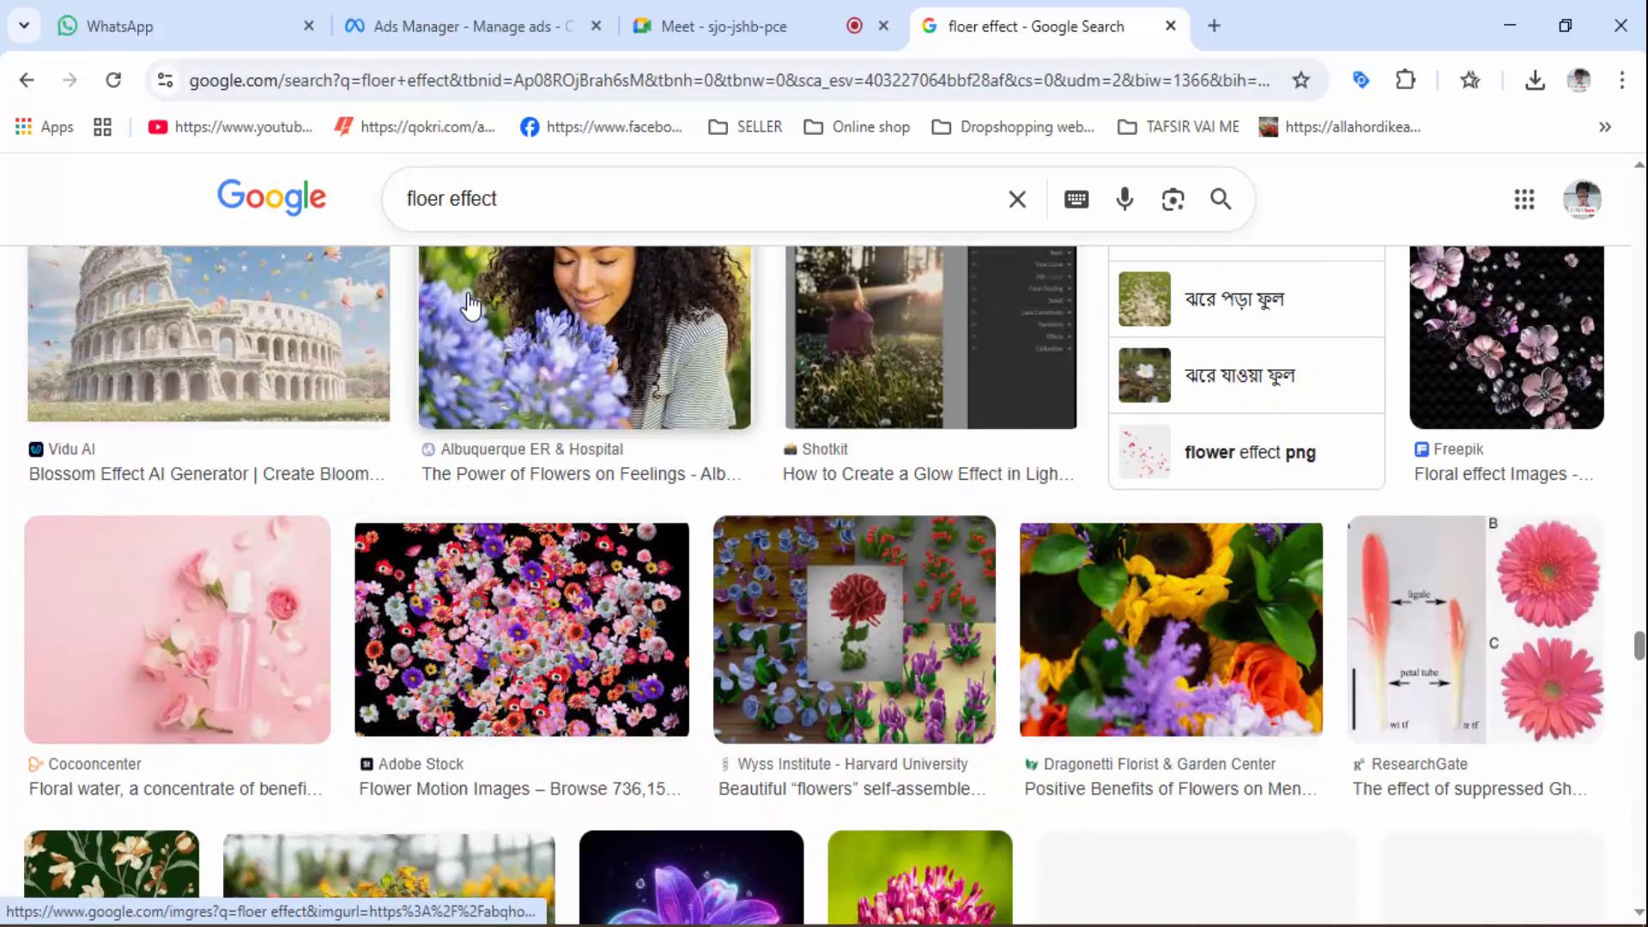
pyautogui.scroll(-6, 1441, 635)
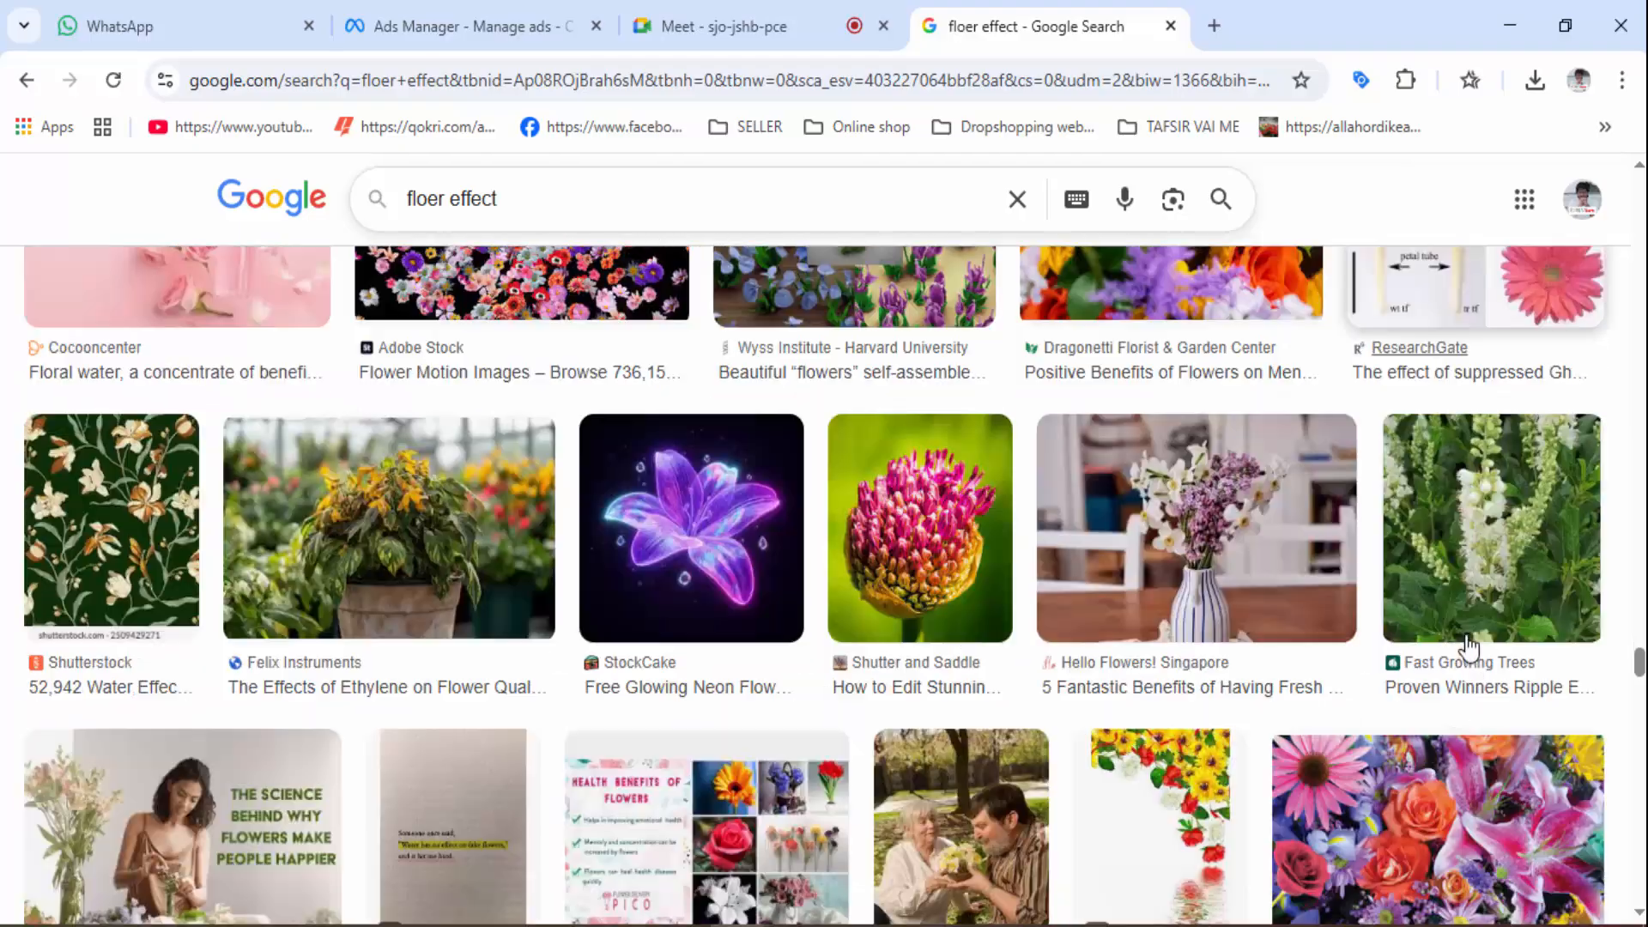
pyautogui.scroll(20, 801, 629)
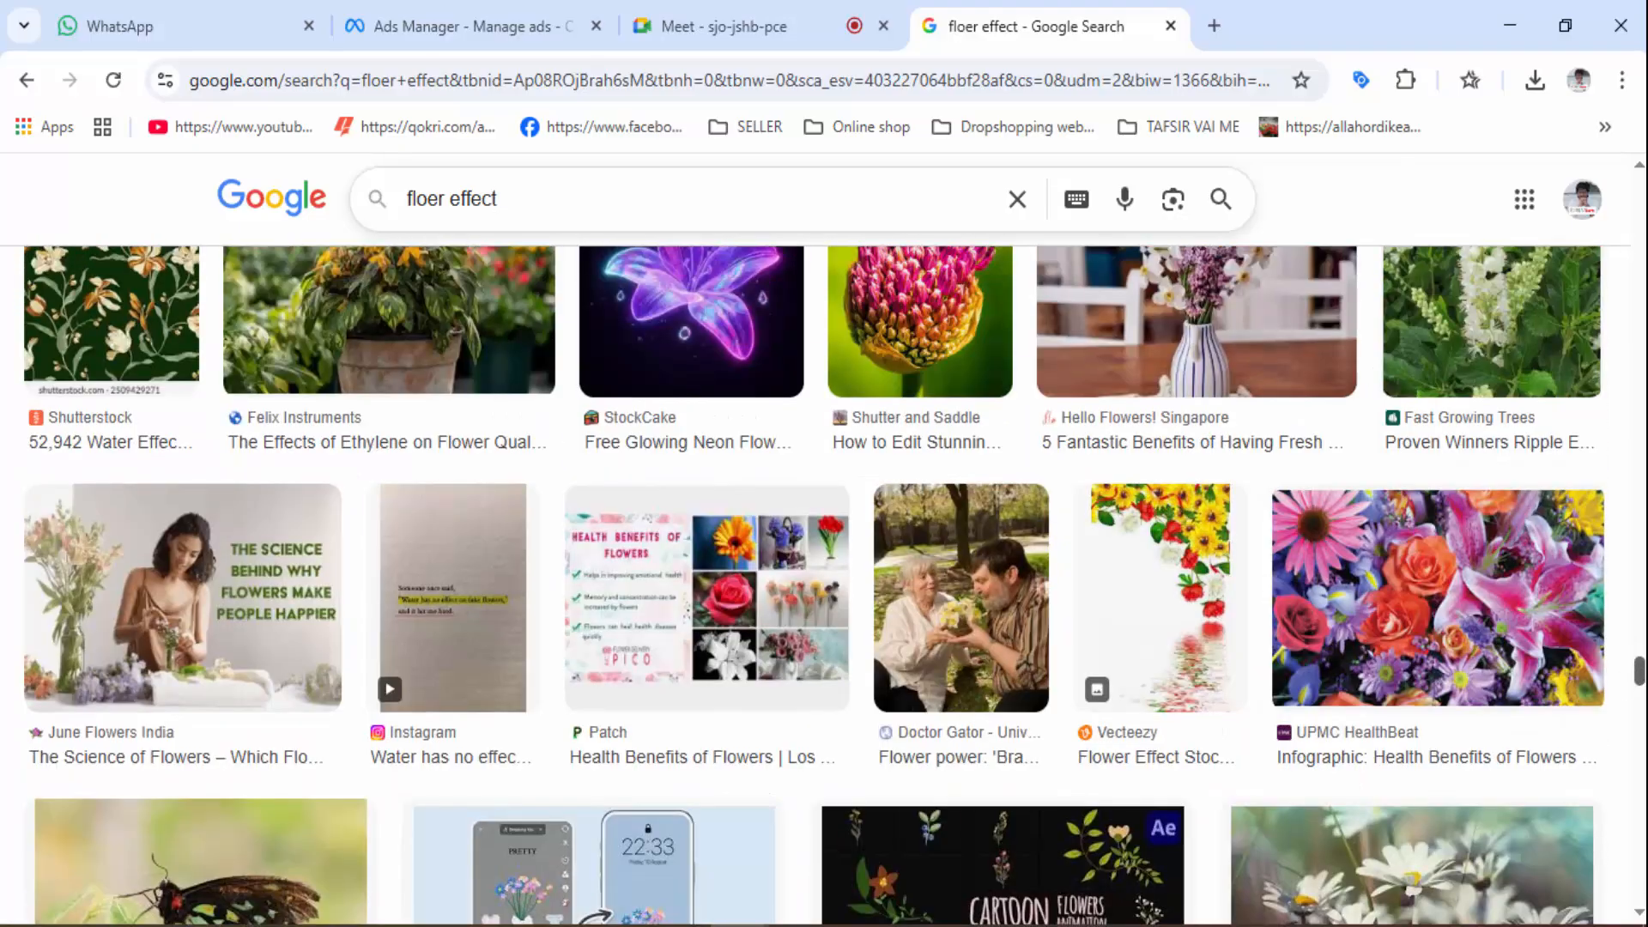
pyautogui.scroll(4, 692, 625)
pyautogui.scroll(-3, 695, 618)
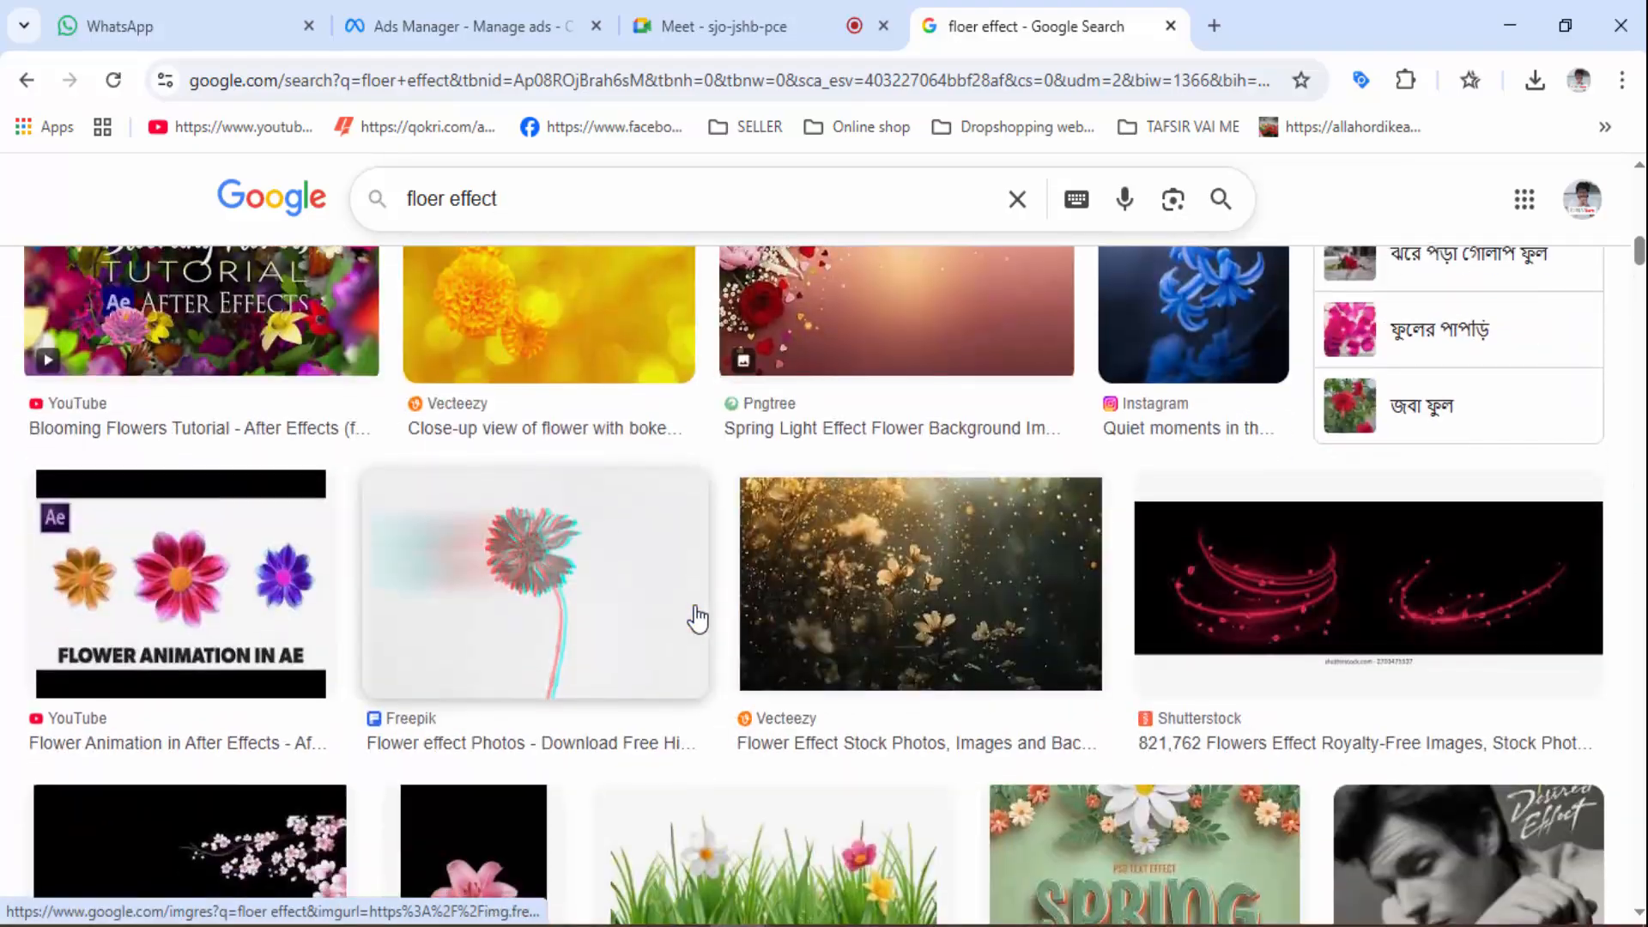
pyautogui.scroll(7, 694, 599)
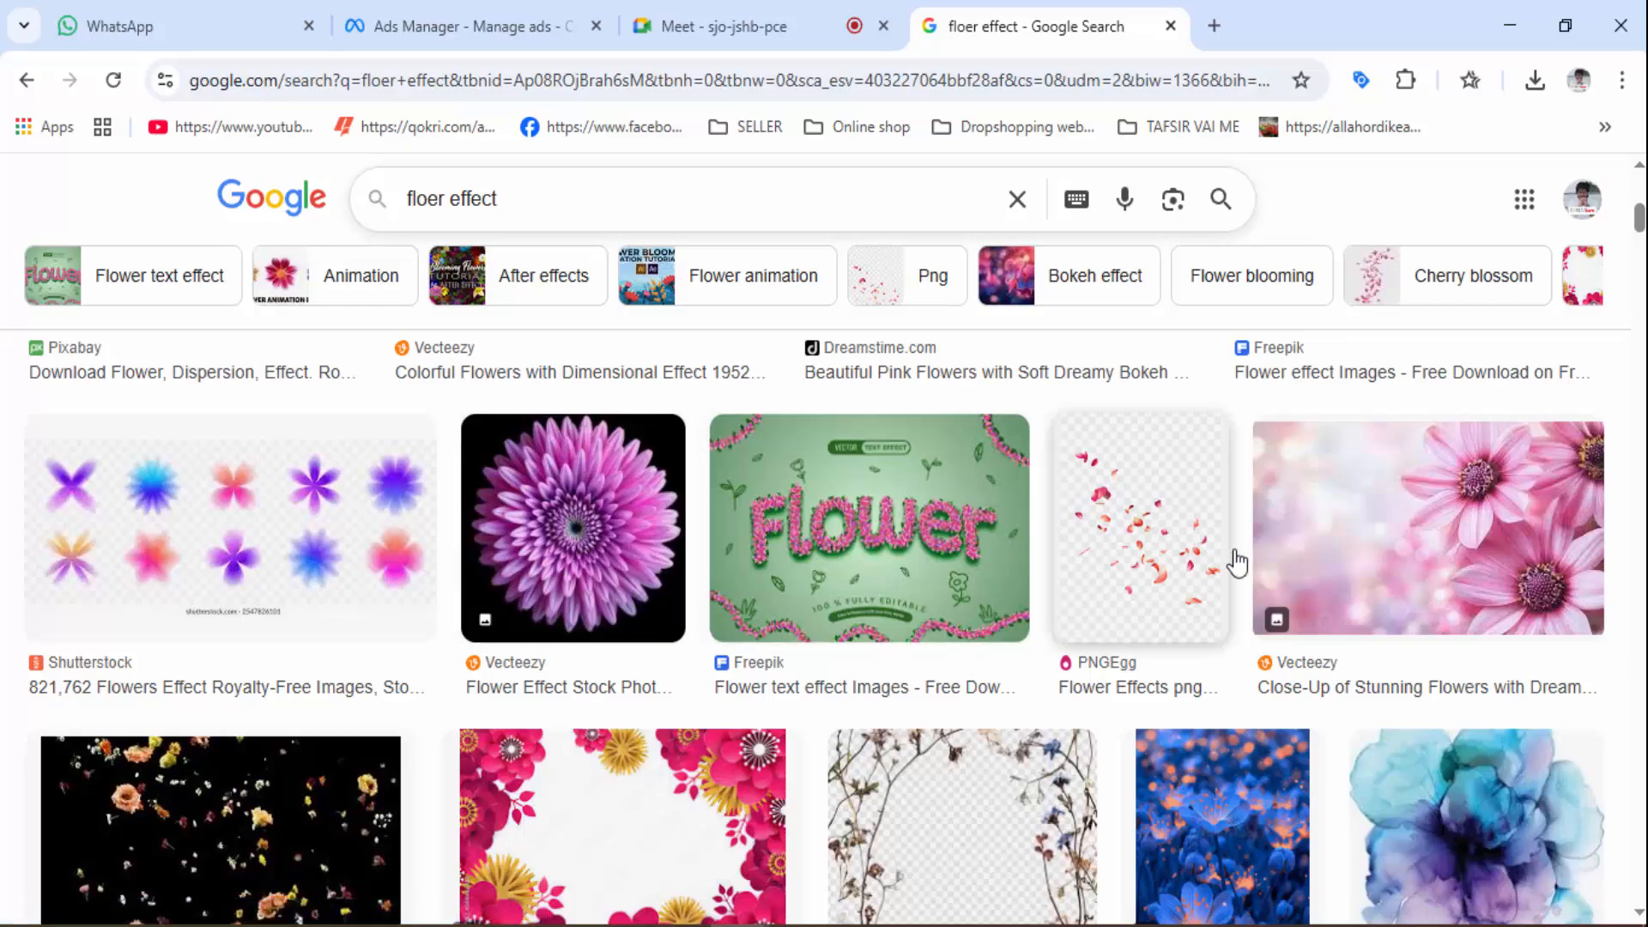
pyautogui.scroll(-5, 1233, 559)
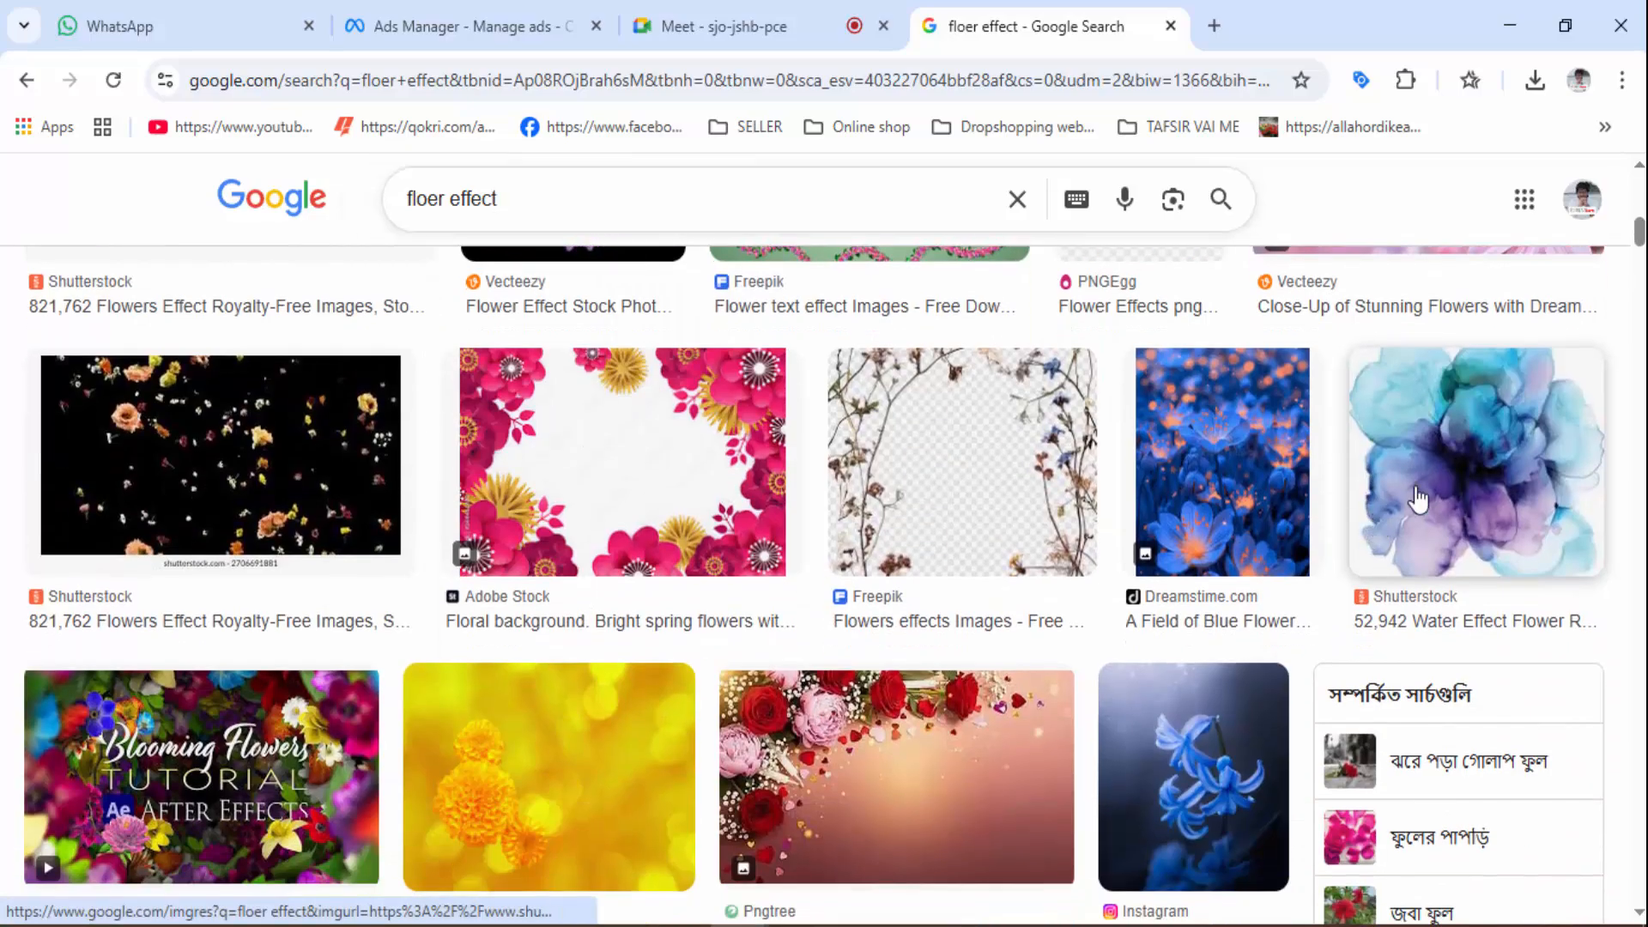
# Preview the blue-purple water effect flower and a related blue watercolour flower bunch, and examine their related images
pyautogui.click(1418, 498)
pyautogui.scroll(-4, 1410, 530)
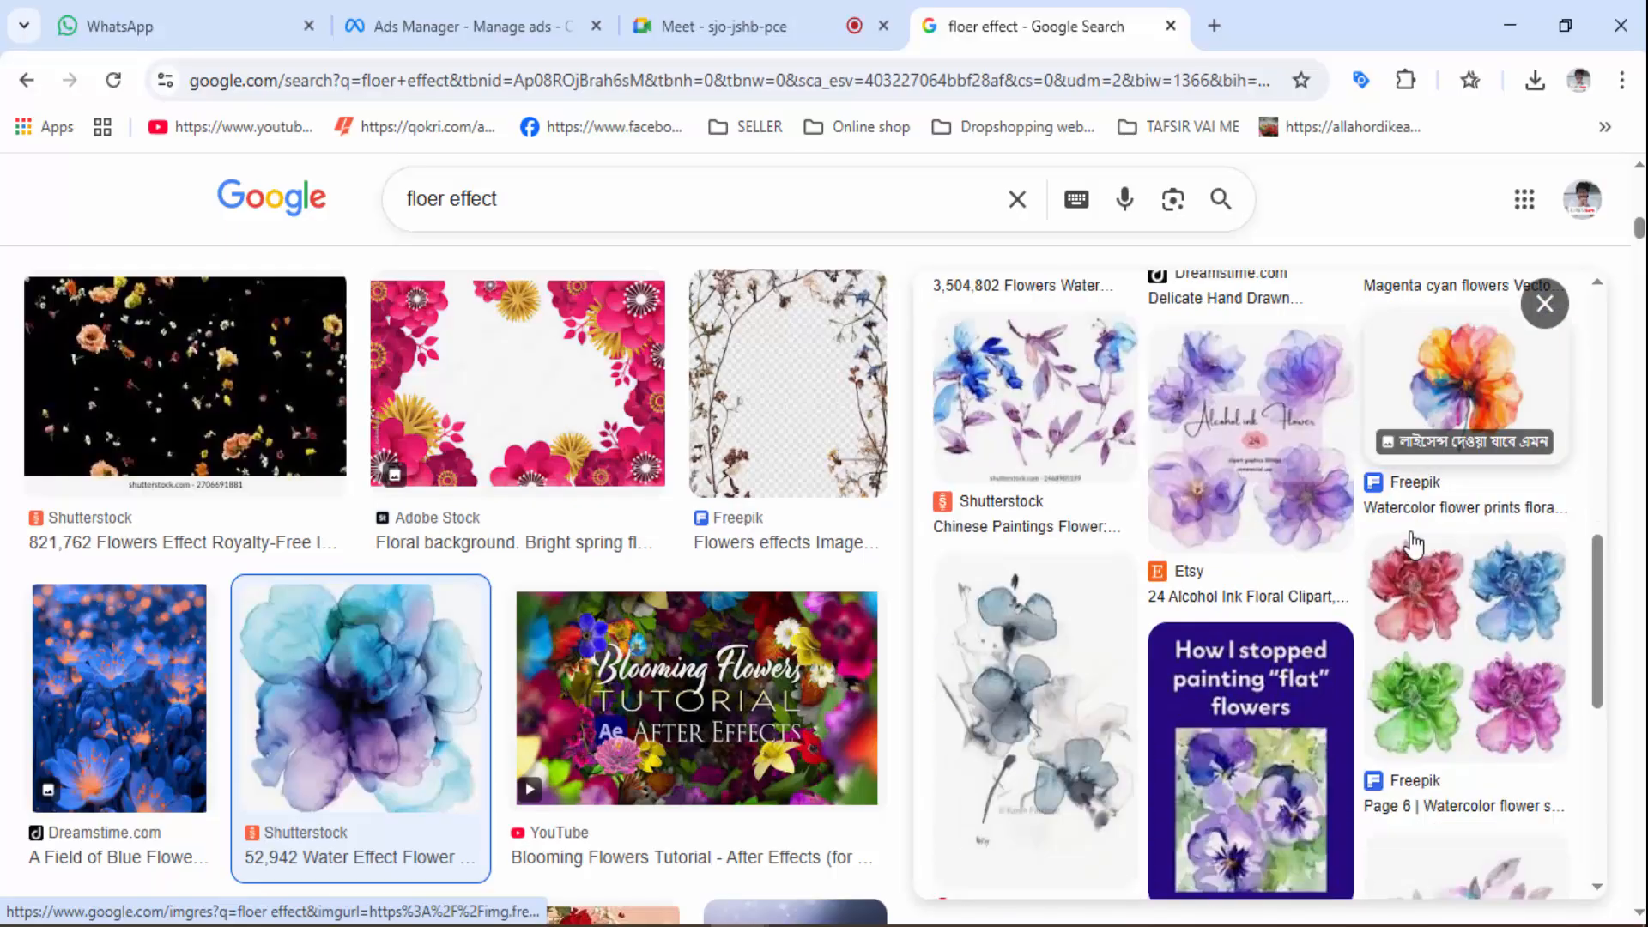
pyautogui.scroll(-3, 1027, 528)
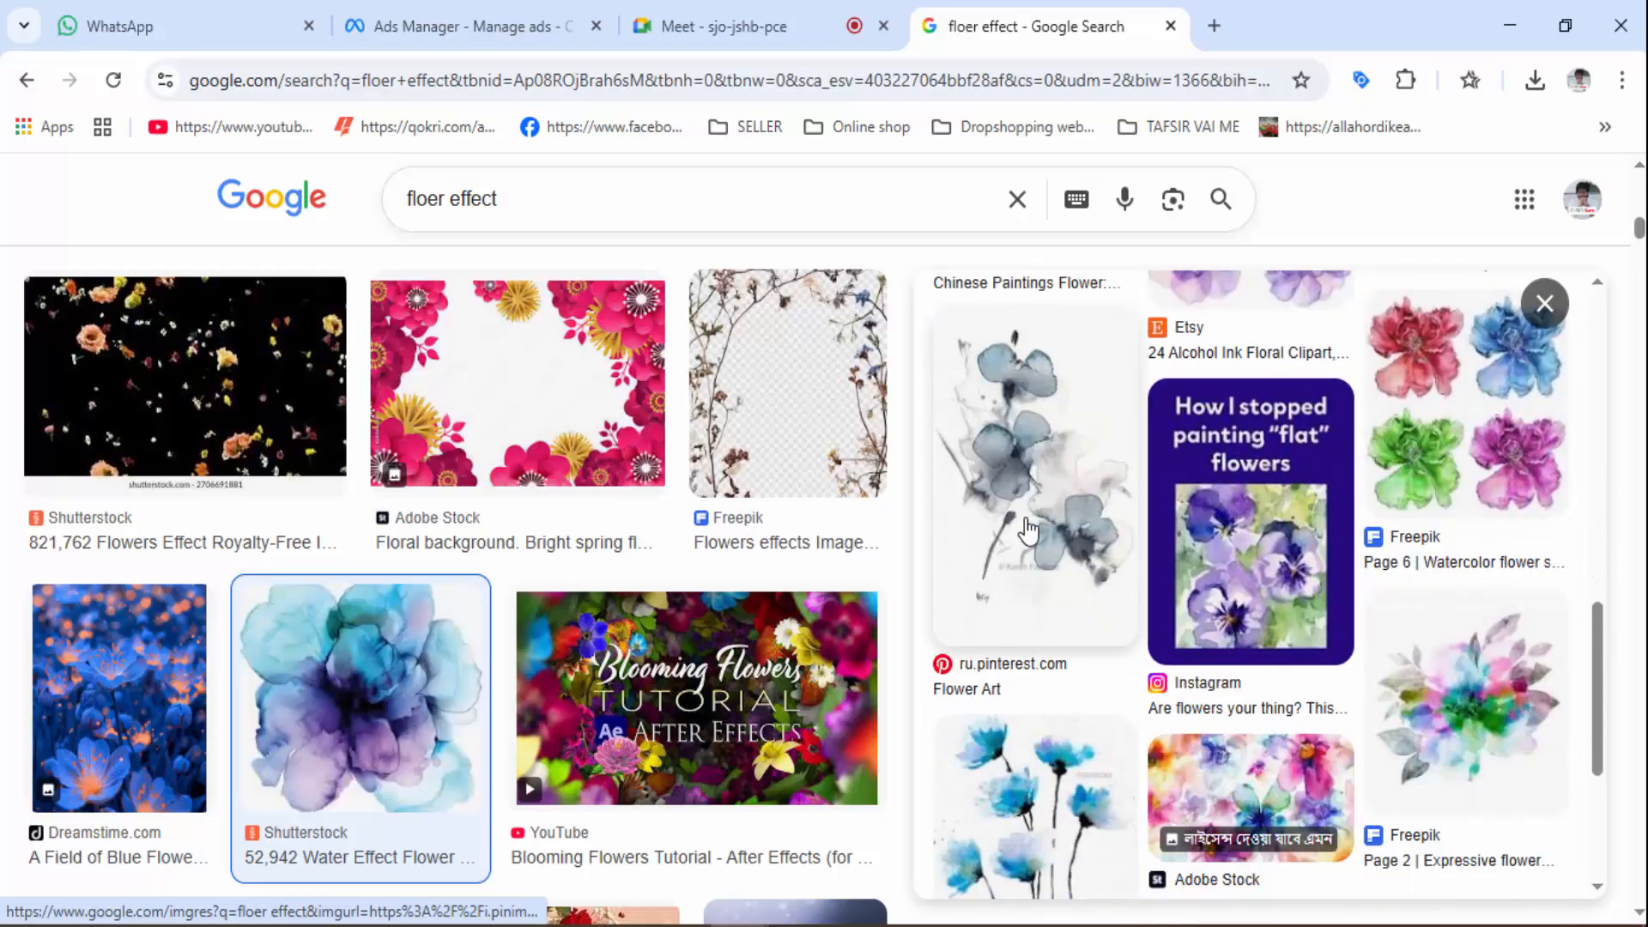
pyautogui.click(1038, 639)
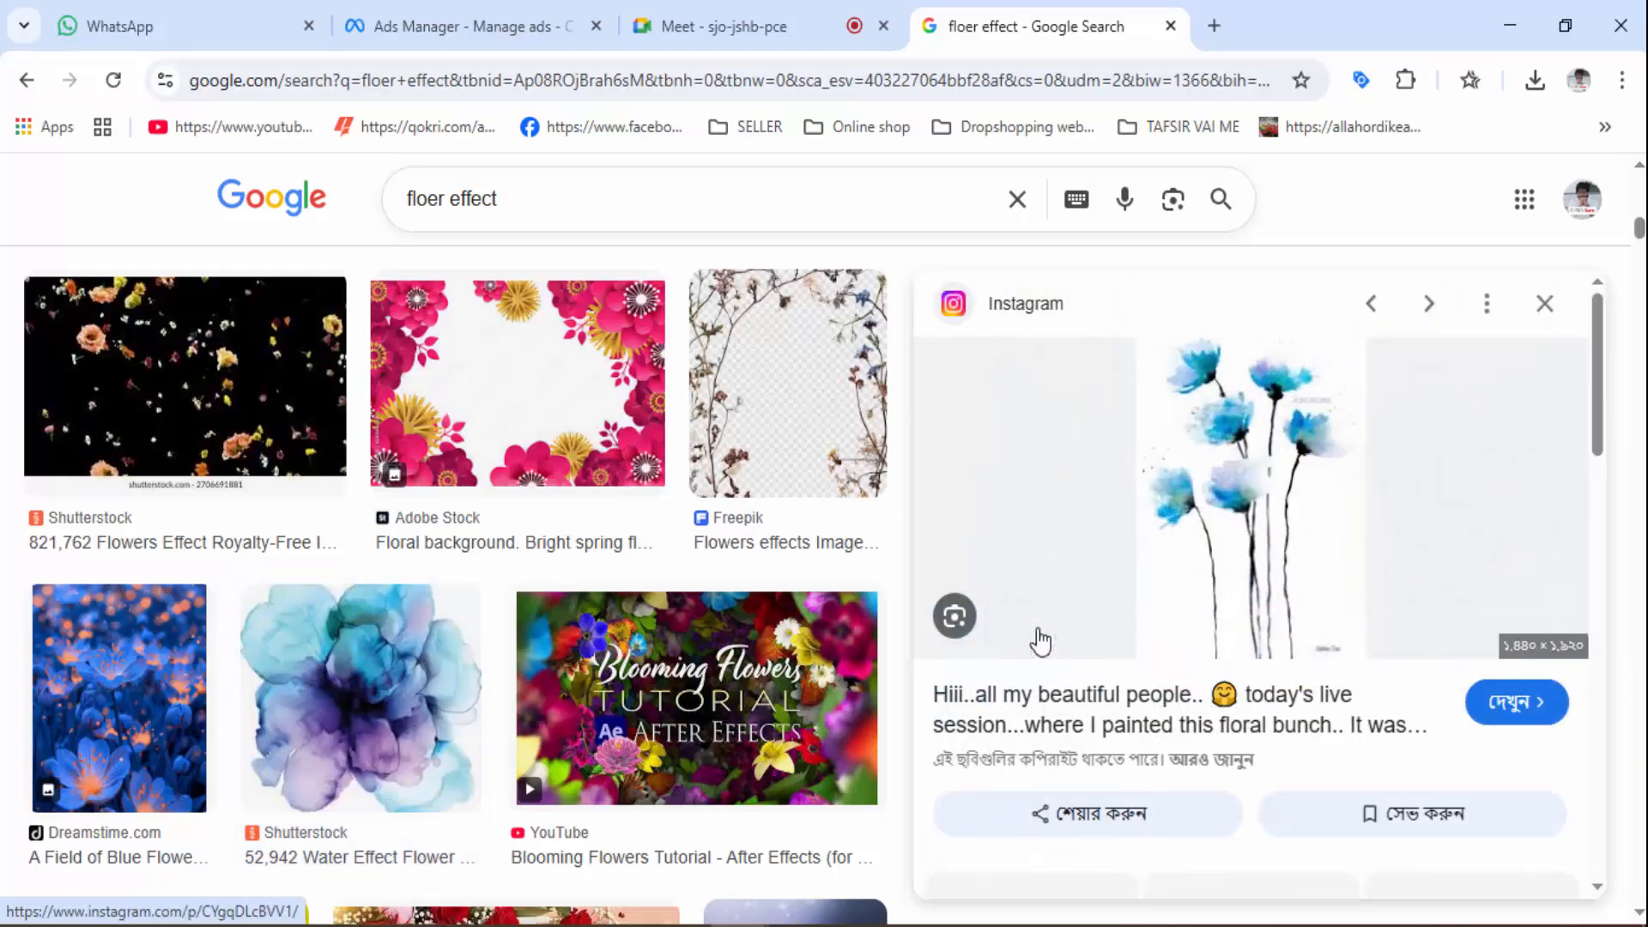
pyautogui.scroll(-3, 1235, 530)
pyautogui.scroll(-9, 1242, 538)
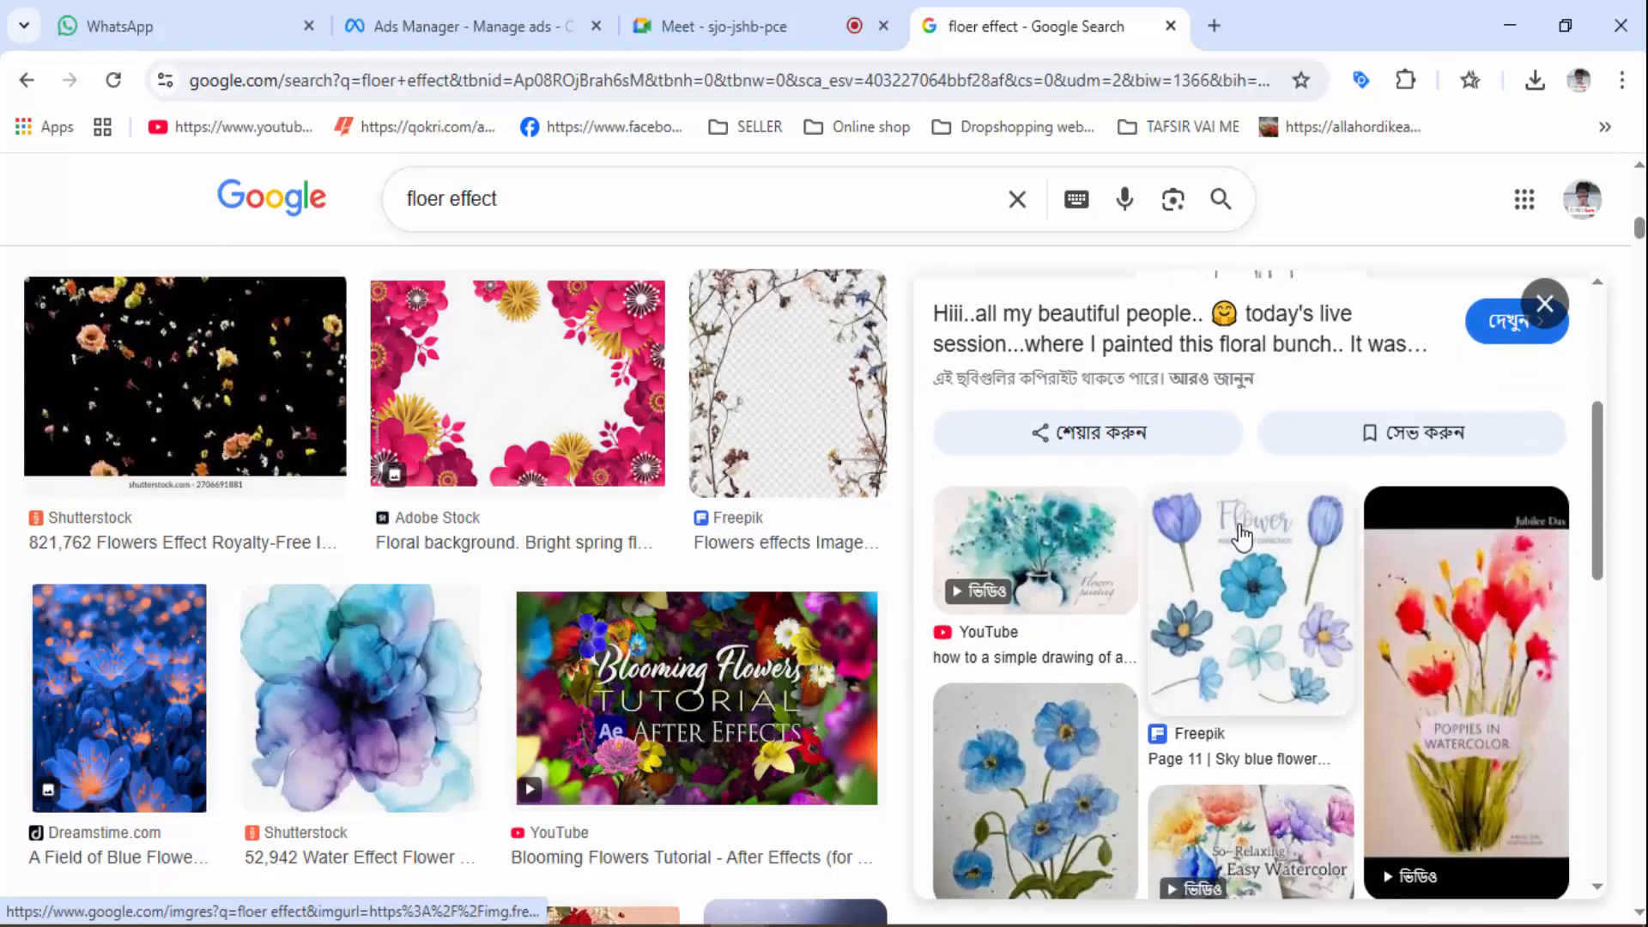
pyautogui.scroll(-3, 1356, 568)
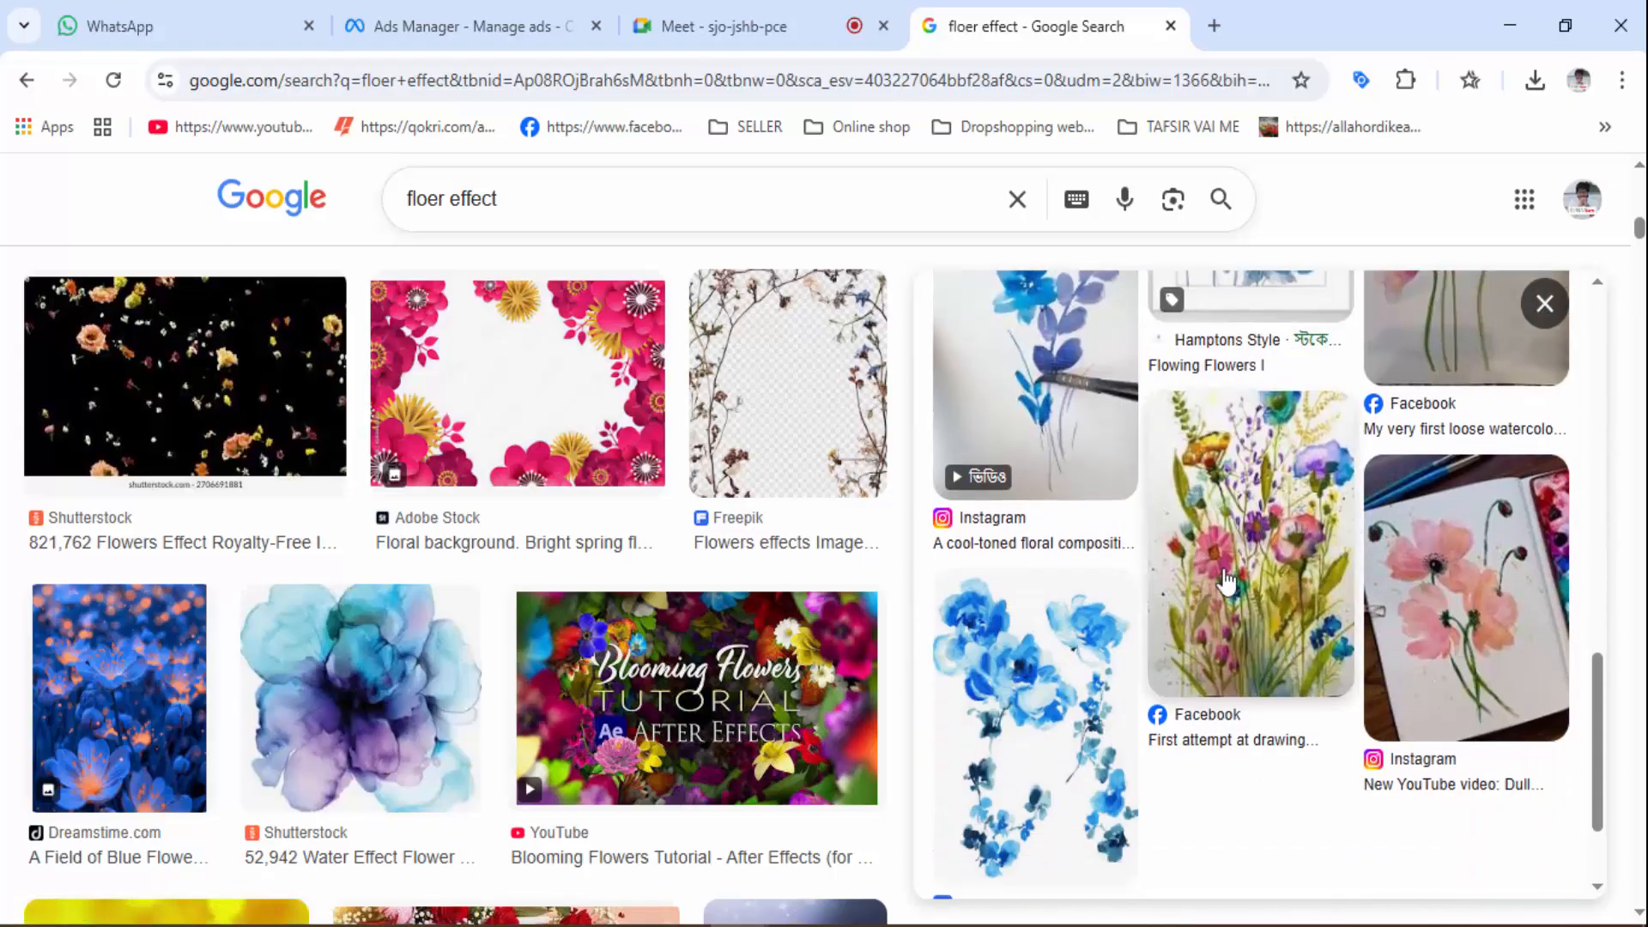
# Through the related watercolour poppy painting, find Freepik's red watercolour flowers image and copy that image
pyautogui.click(1488, 589)
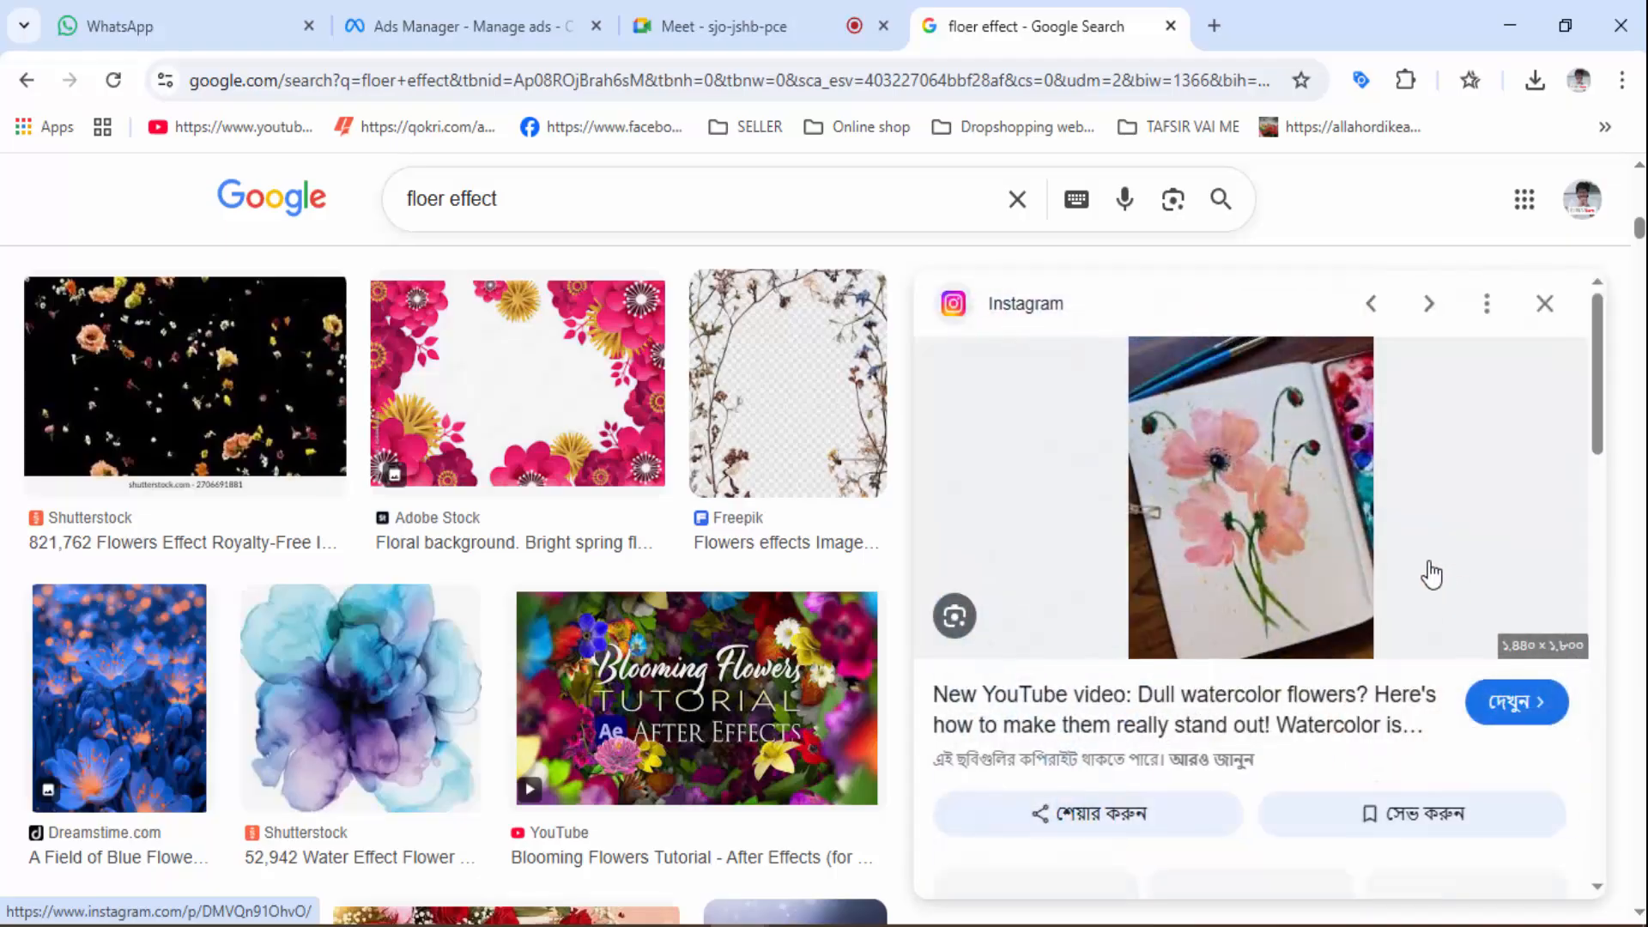
pyautogui.scroll(-6, 1428, 573)
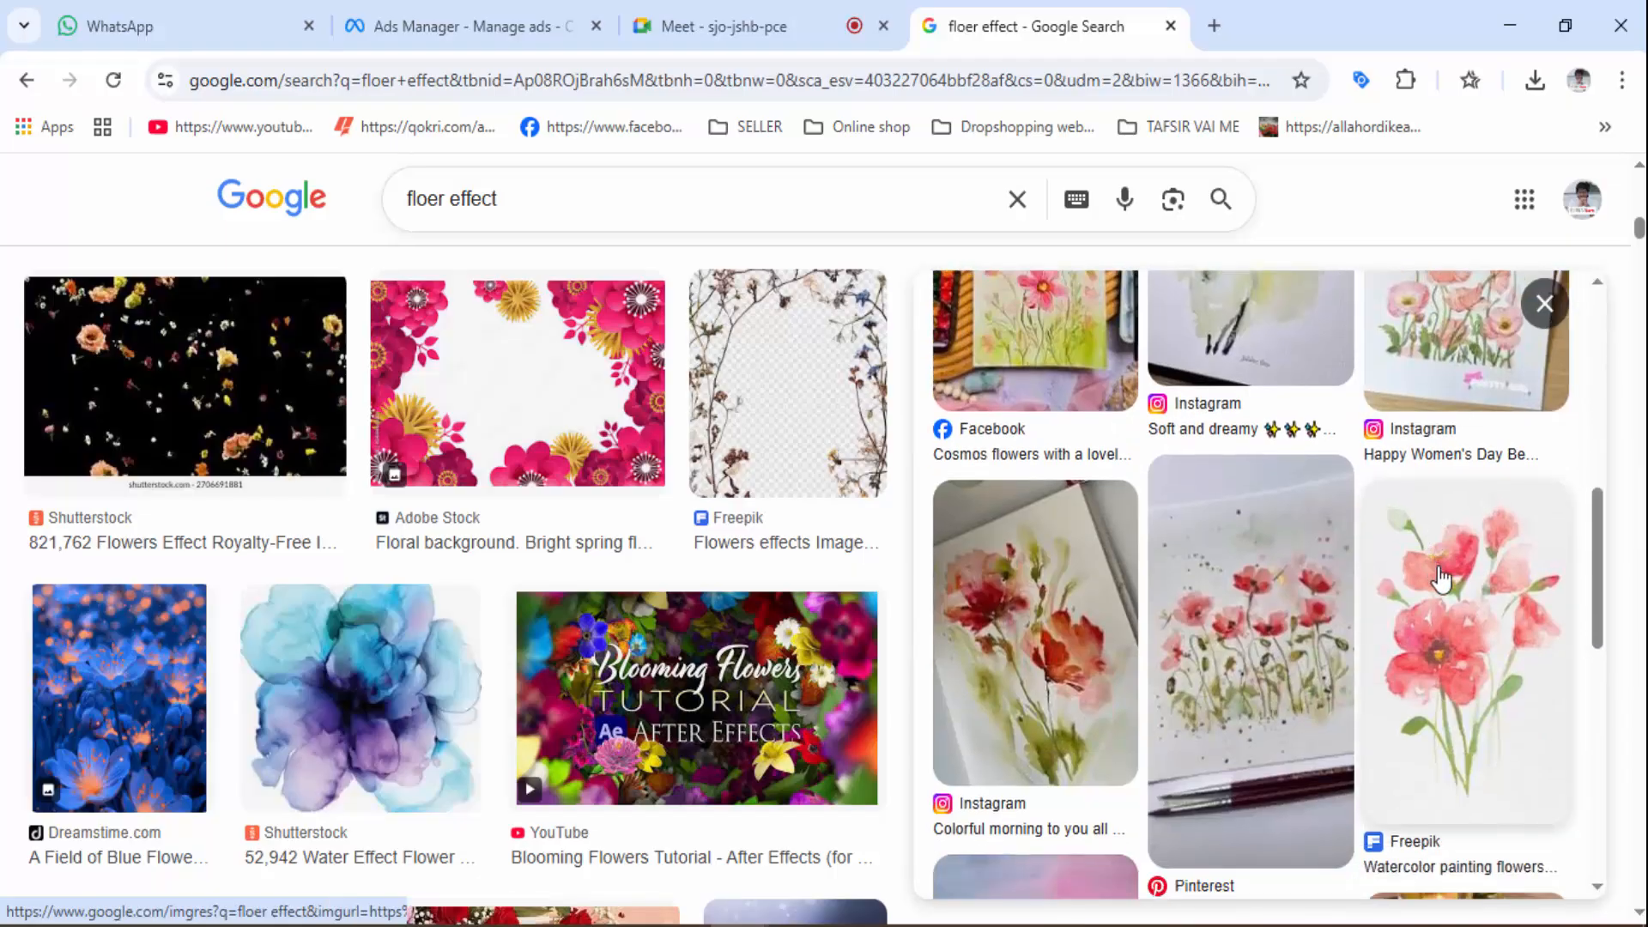
pyautogui.click(1431, 568)
pyautogui.rightClick(1255, 486)
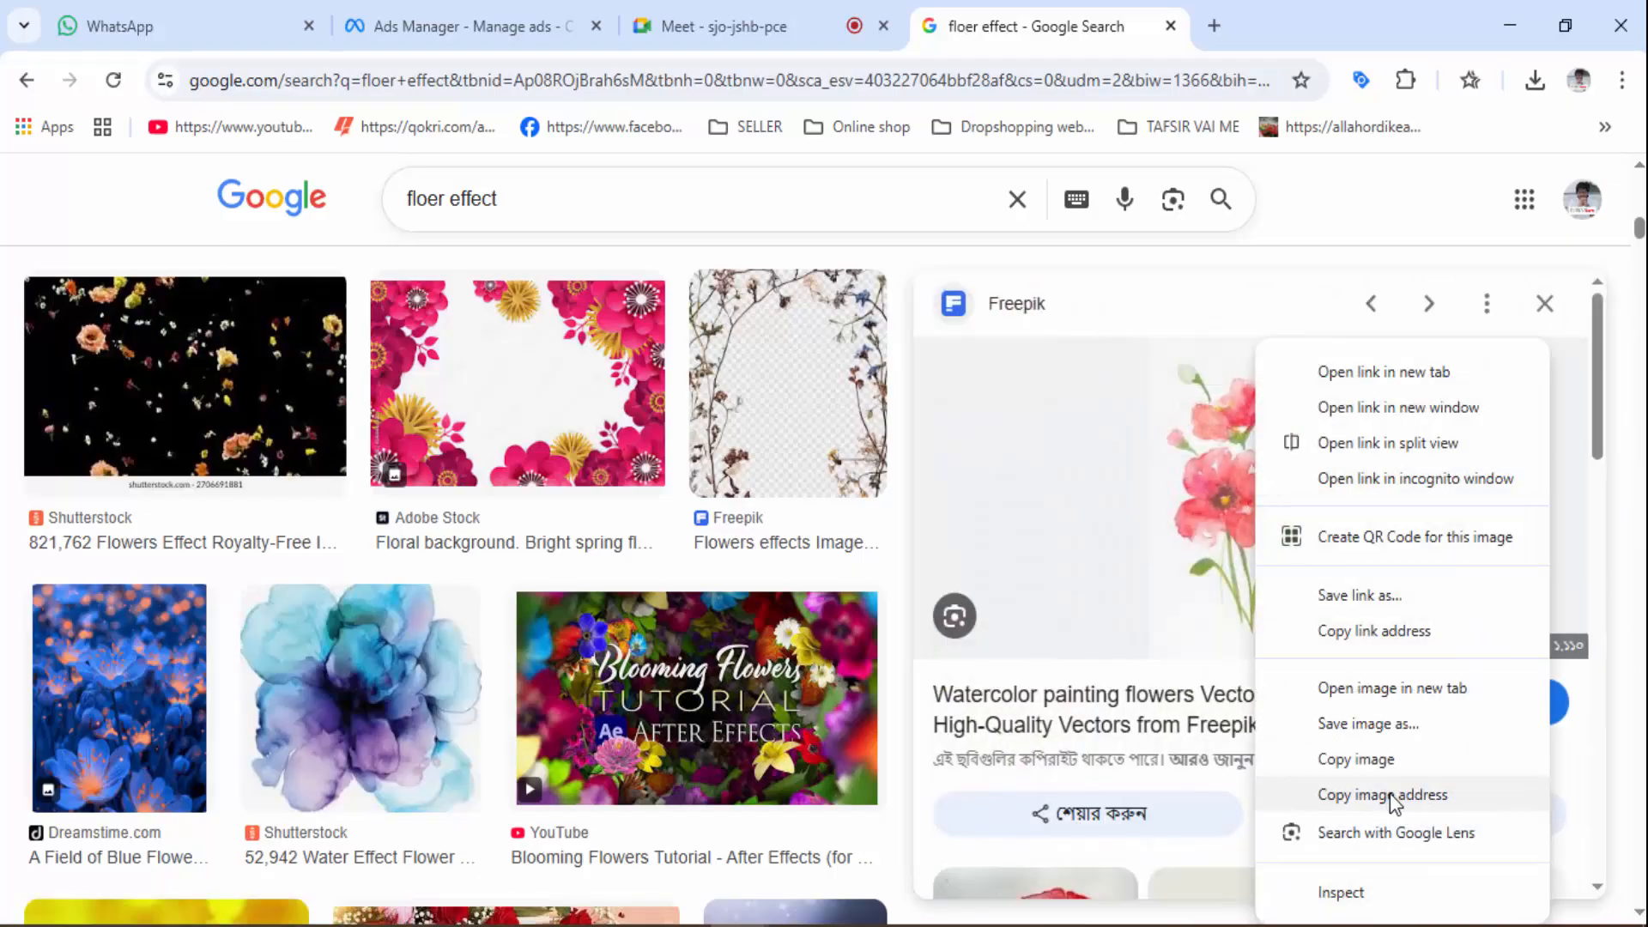
pyautogui.click(1365, 758)
# Switch to Photoshop, create a new 183 x 275 px document and paste the copied watercolour flowers into it
pyautogui.hotkey('alt', 'Tab')
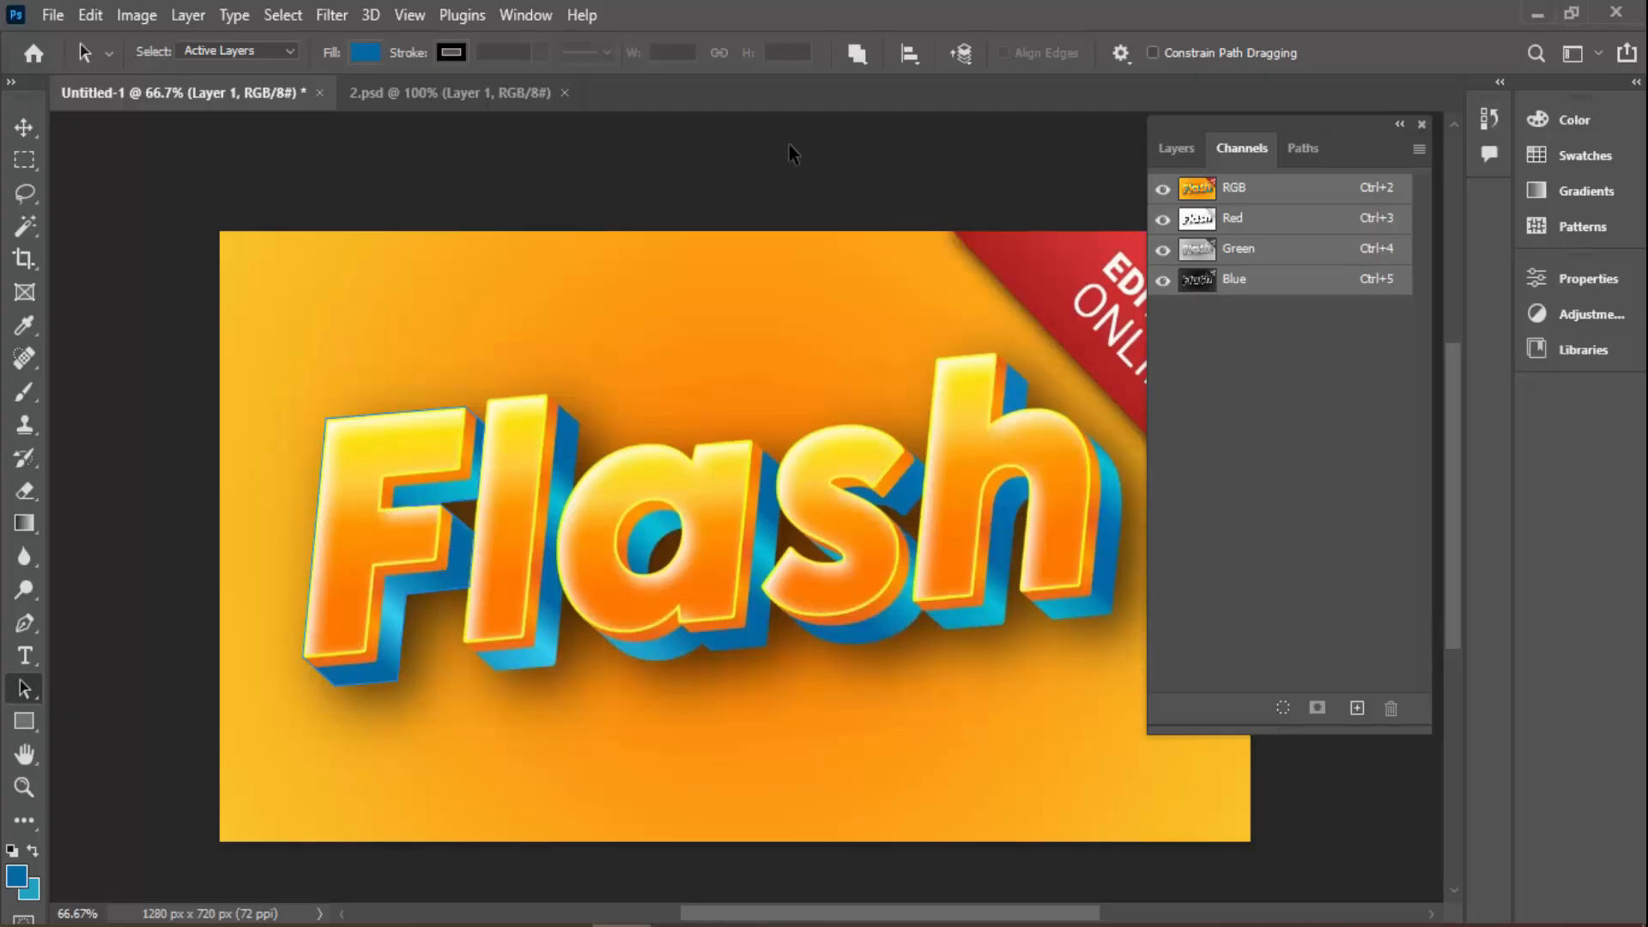
pyautogui.hotkey('ctrl', 'n')
pyautogui.press('Return')
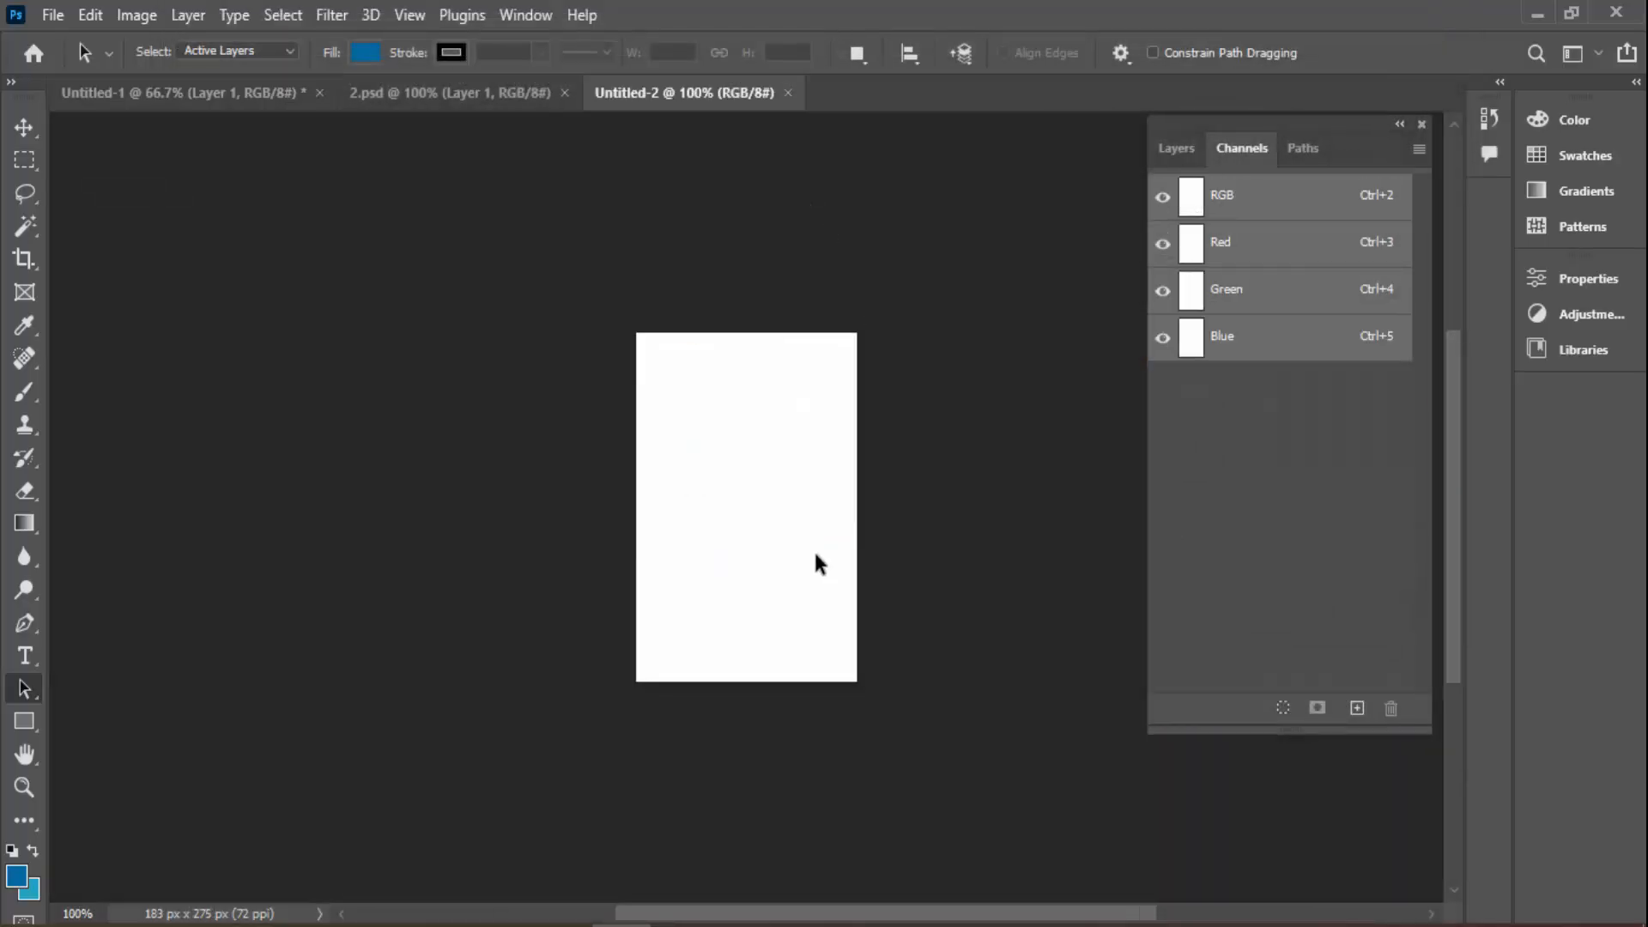
pyautogui.hotkey('ctrl', '0')
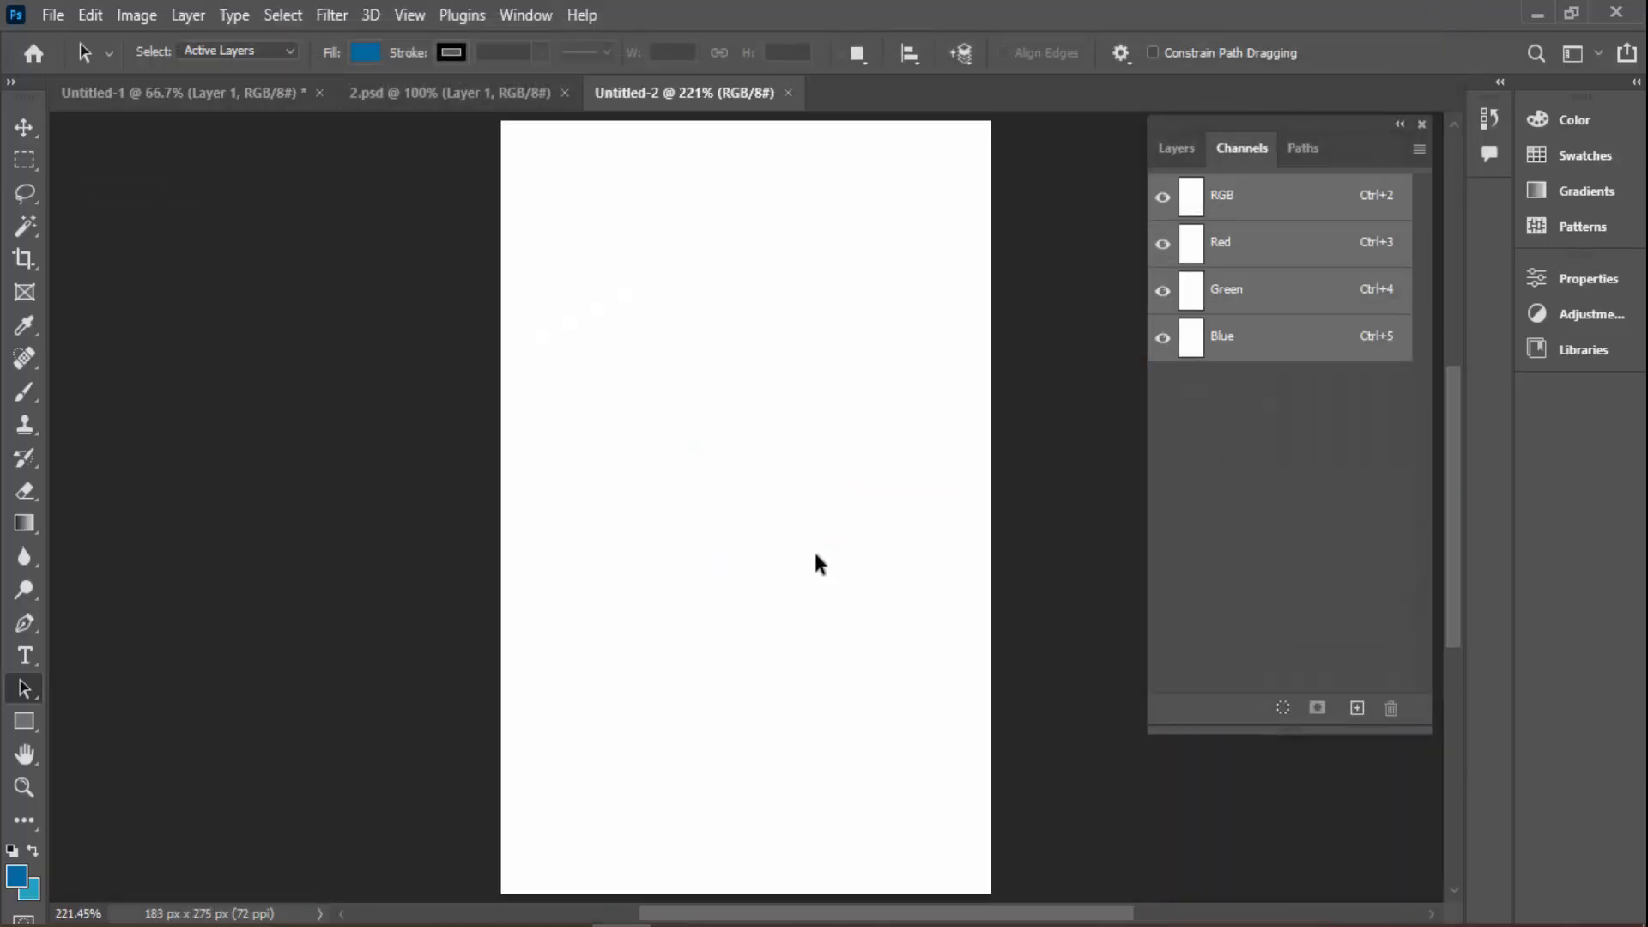
pyautogui.hotkey('ctrl', 'v')
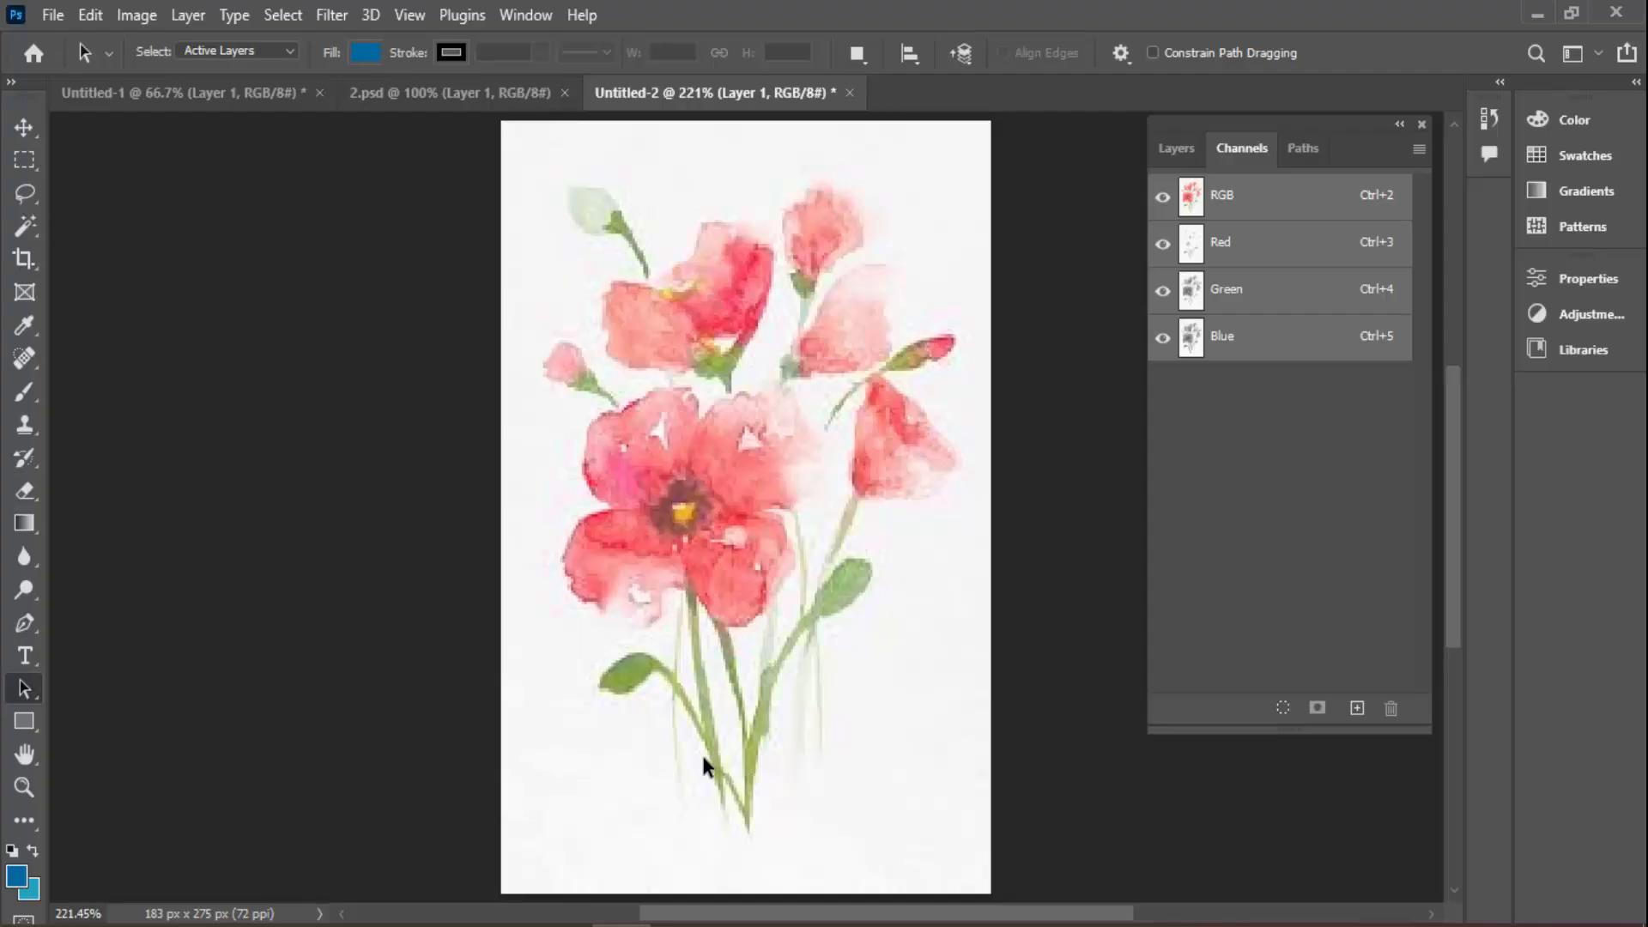
# Return to the browser's flower results, preview the single red watercolour poppy from Pinterest and examine its related images
pyautogui.moveTo(725, 924)
pyautogui.click(710, 861)
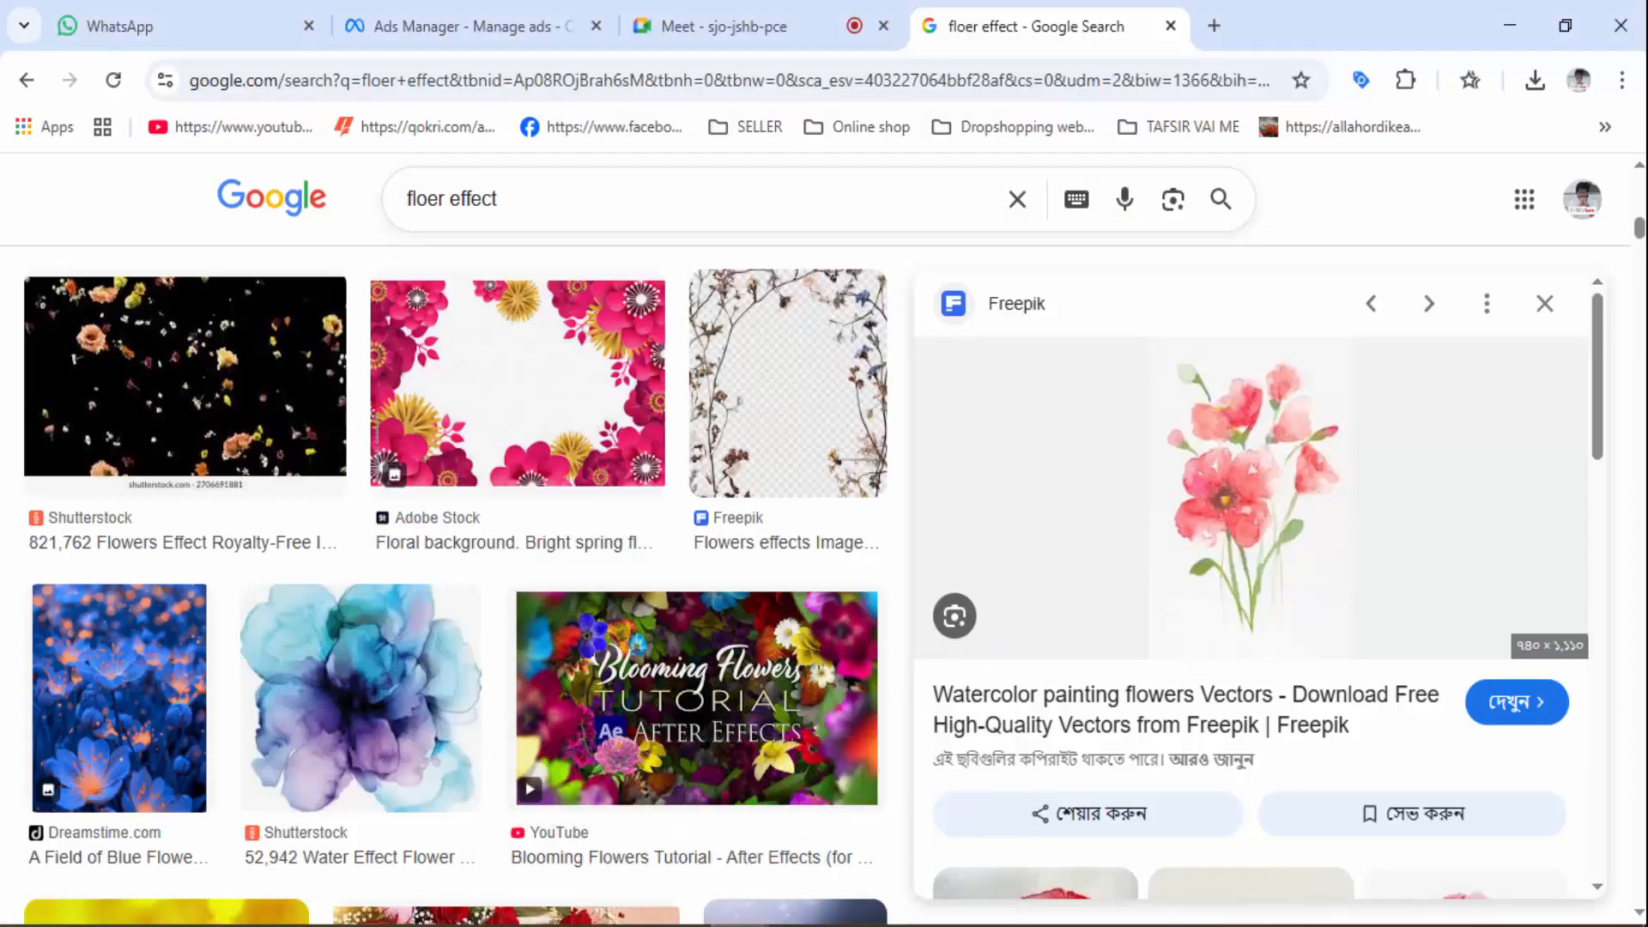
pyautogui.scroll(-12, 1298, 525)
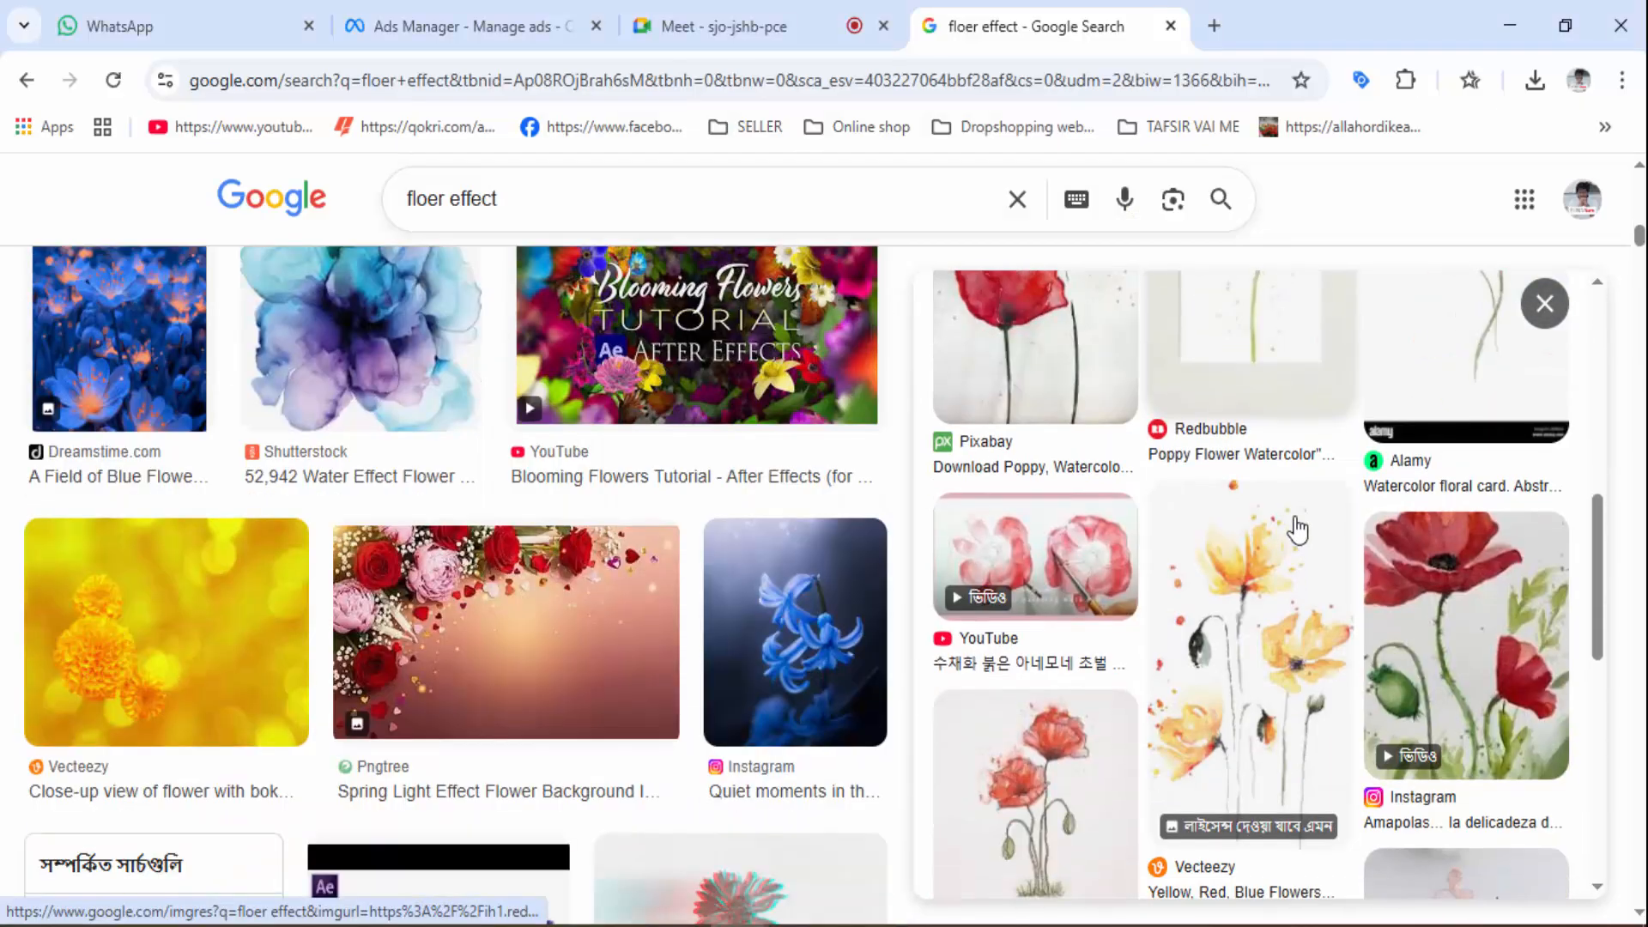
pyautogui.scroll(-5, 1263, 577)
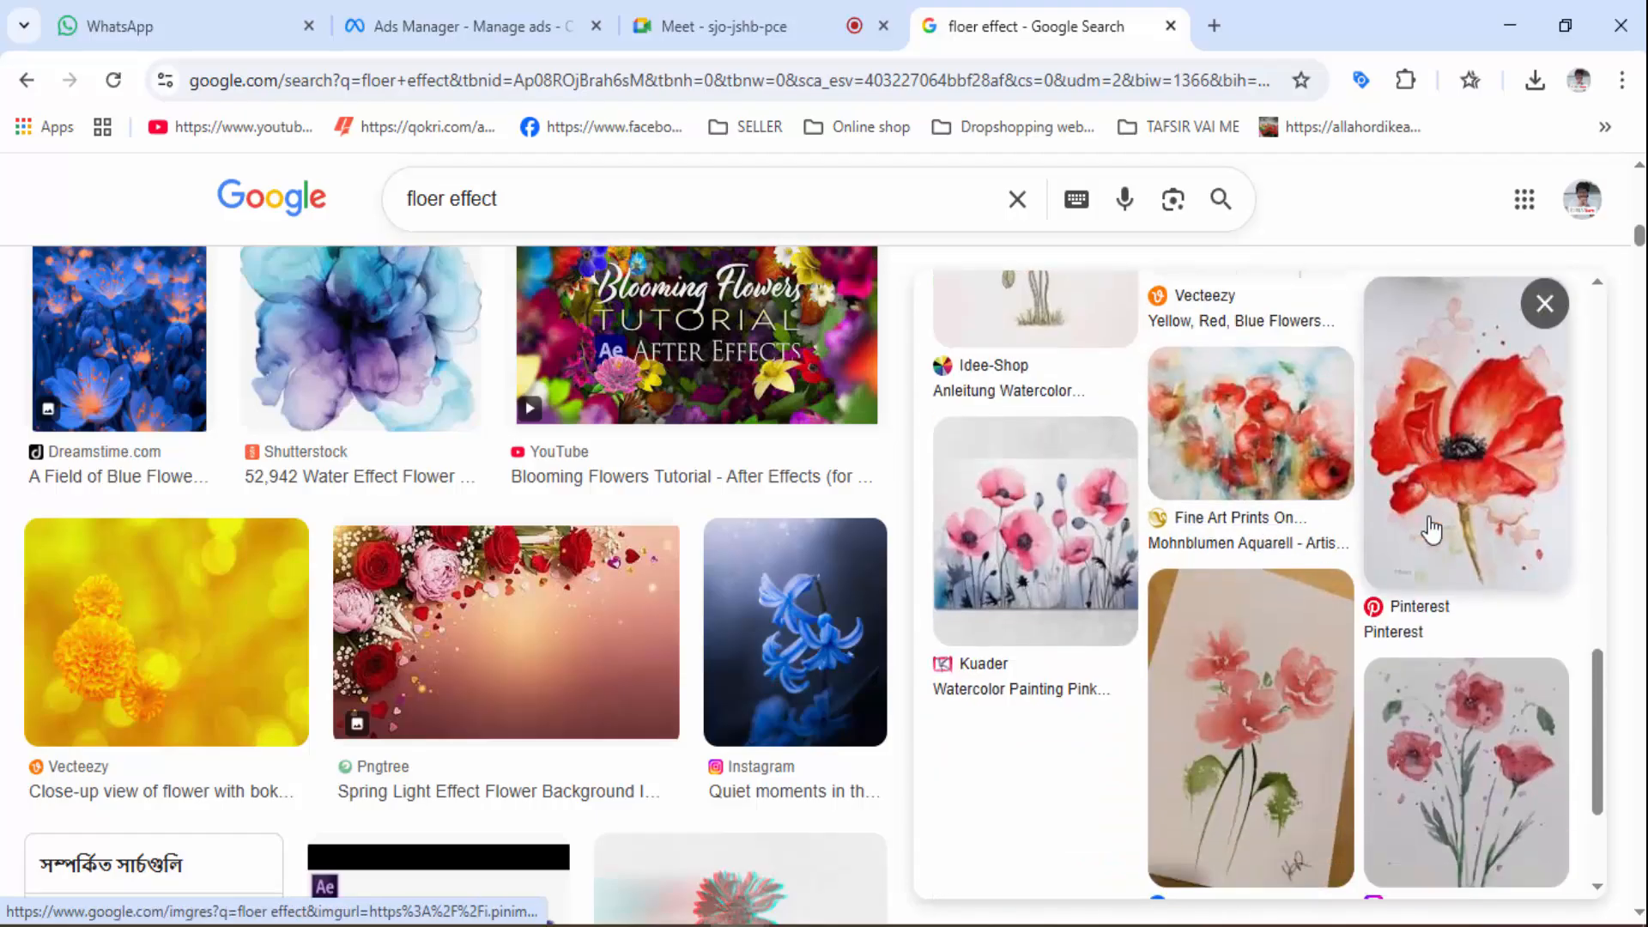
pyautogui.click(1431, 513)
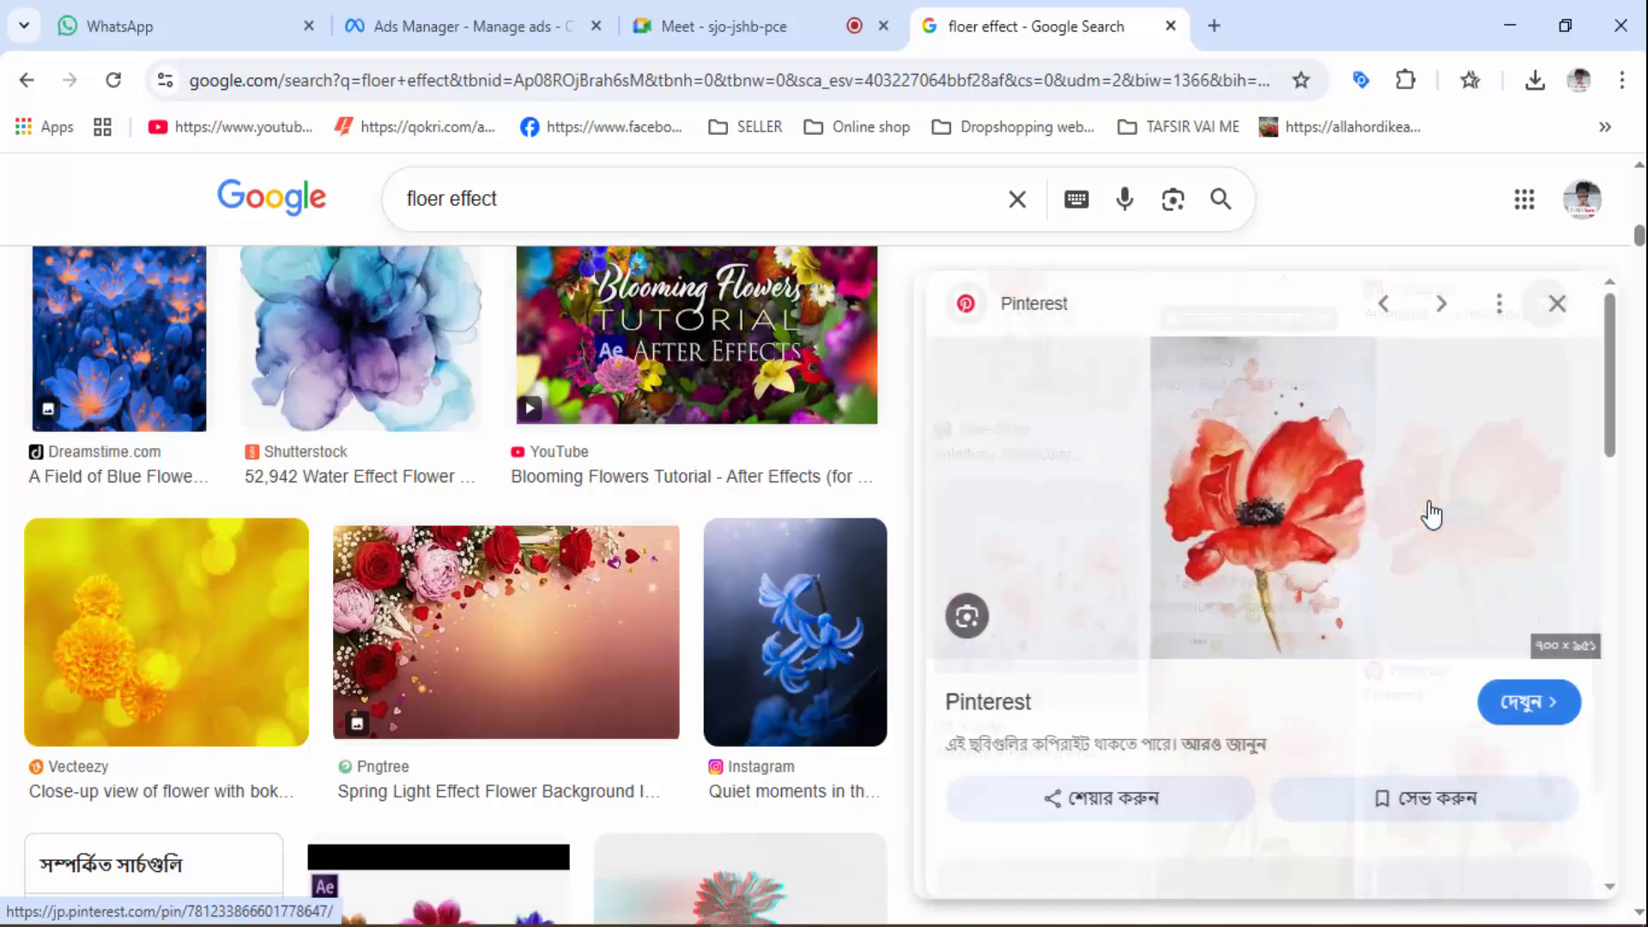
pyautogui.scroll(-2, 1307, 524)
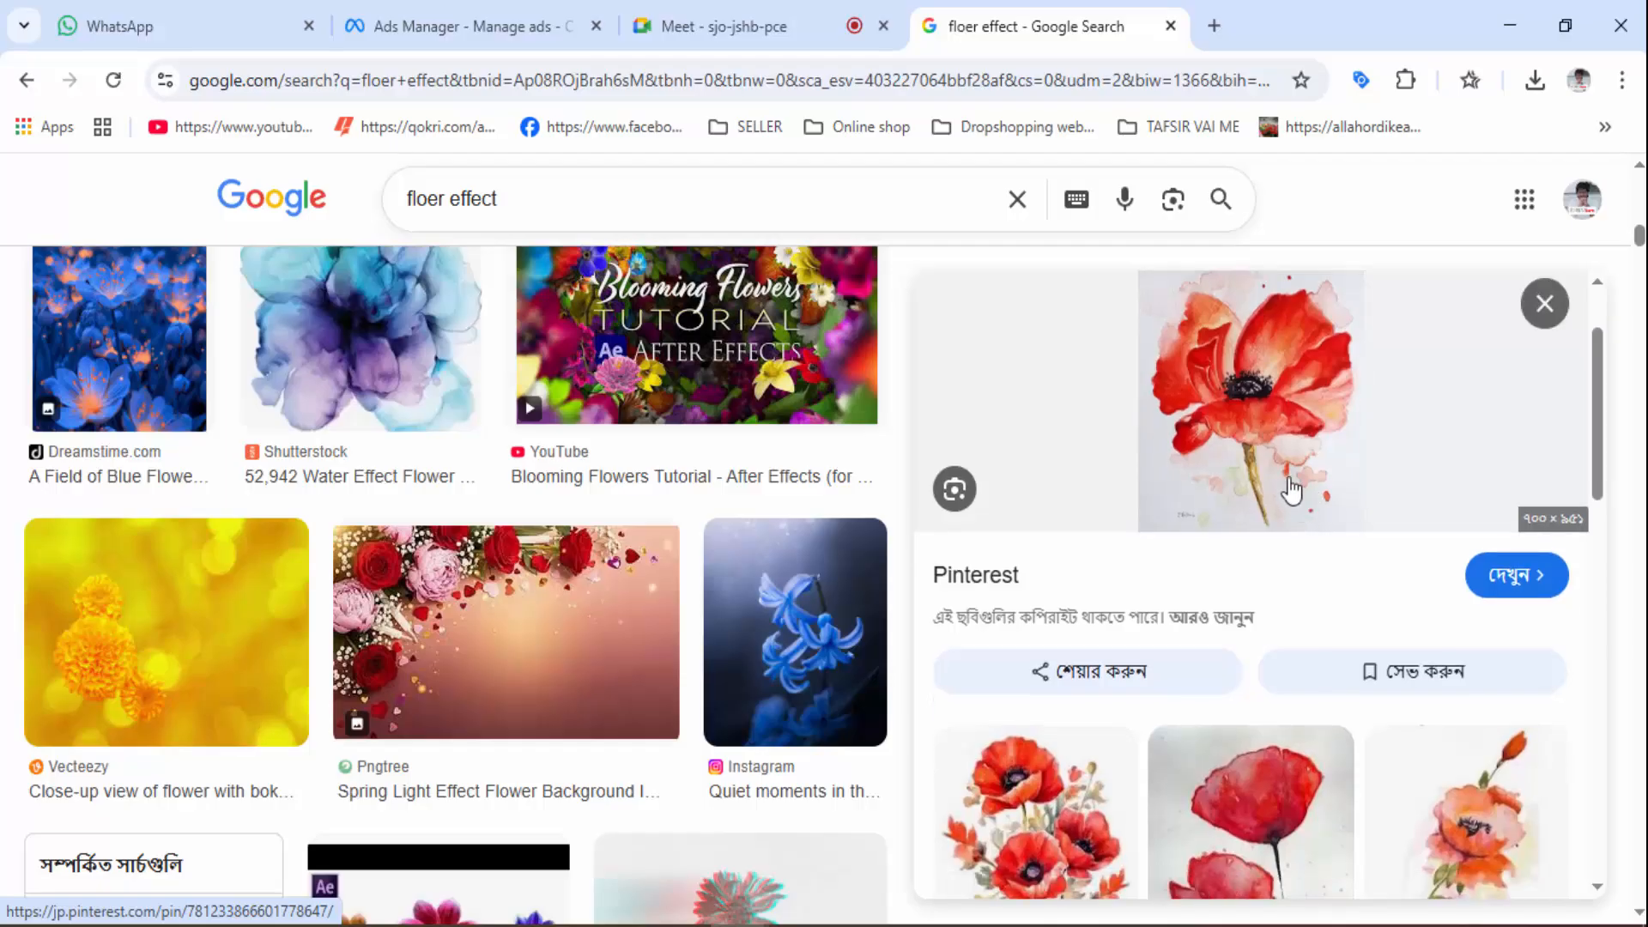
pyautogui.scroll(-7, 1236, 430)
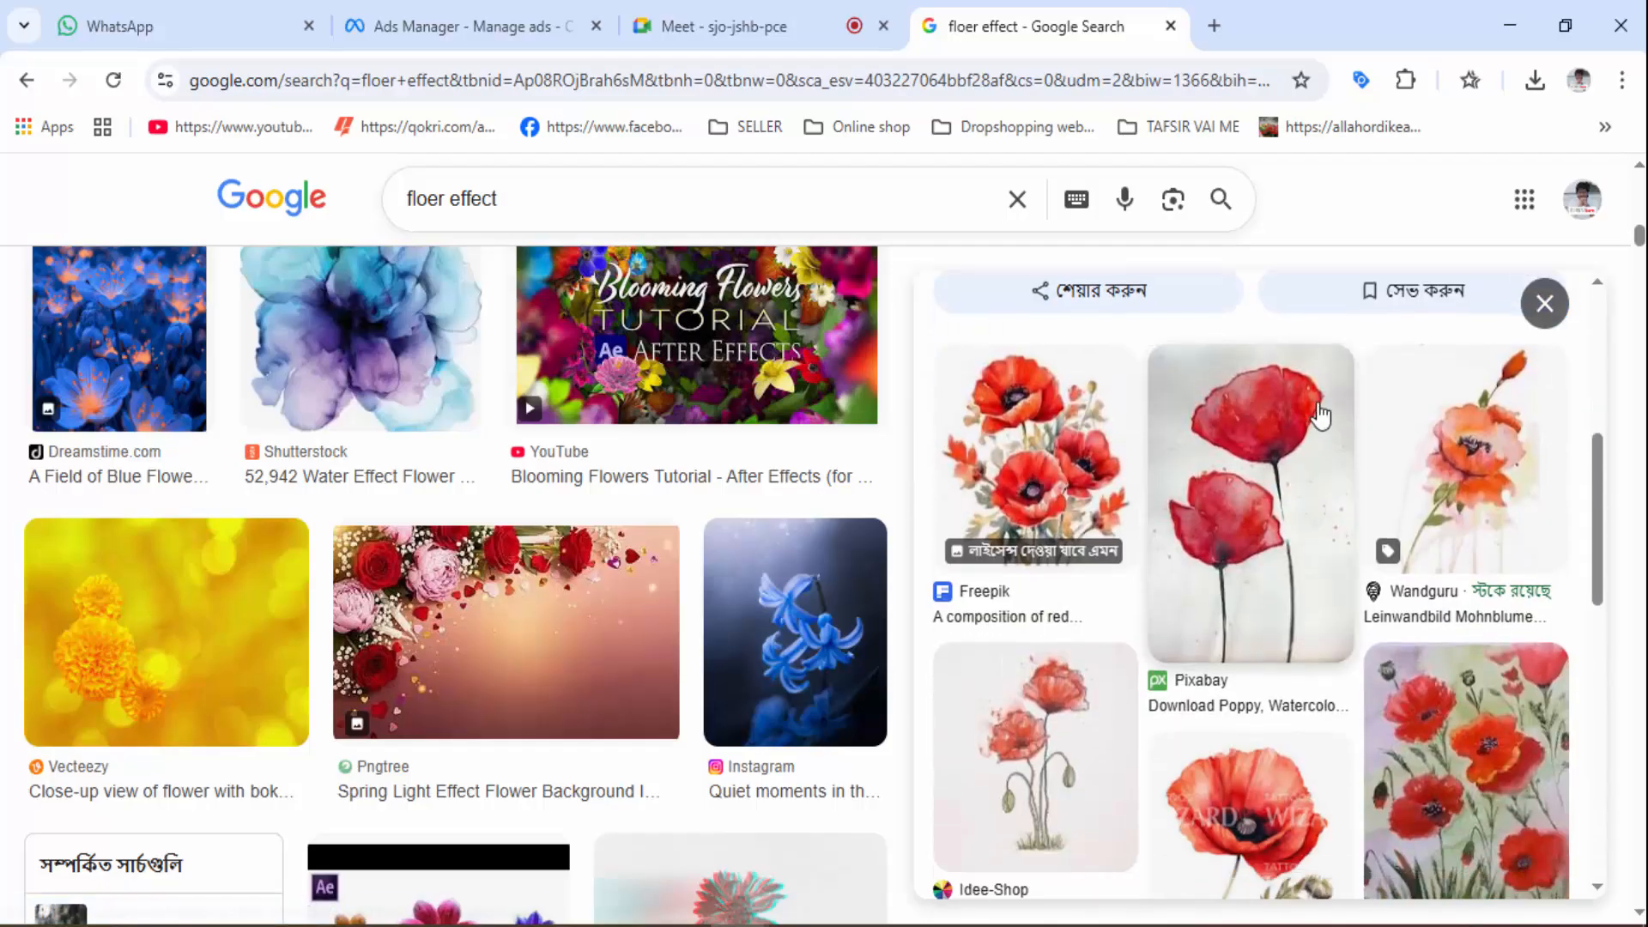
pyautogui.scroll(-3, 1313, 421)
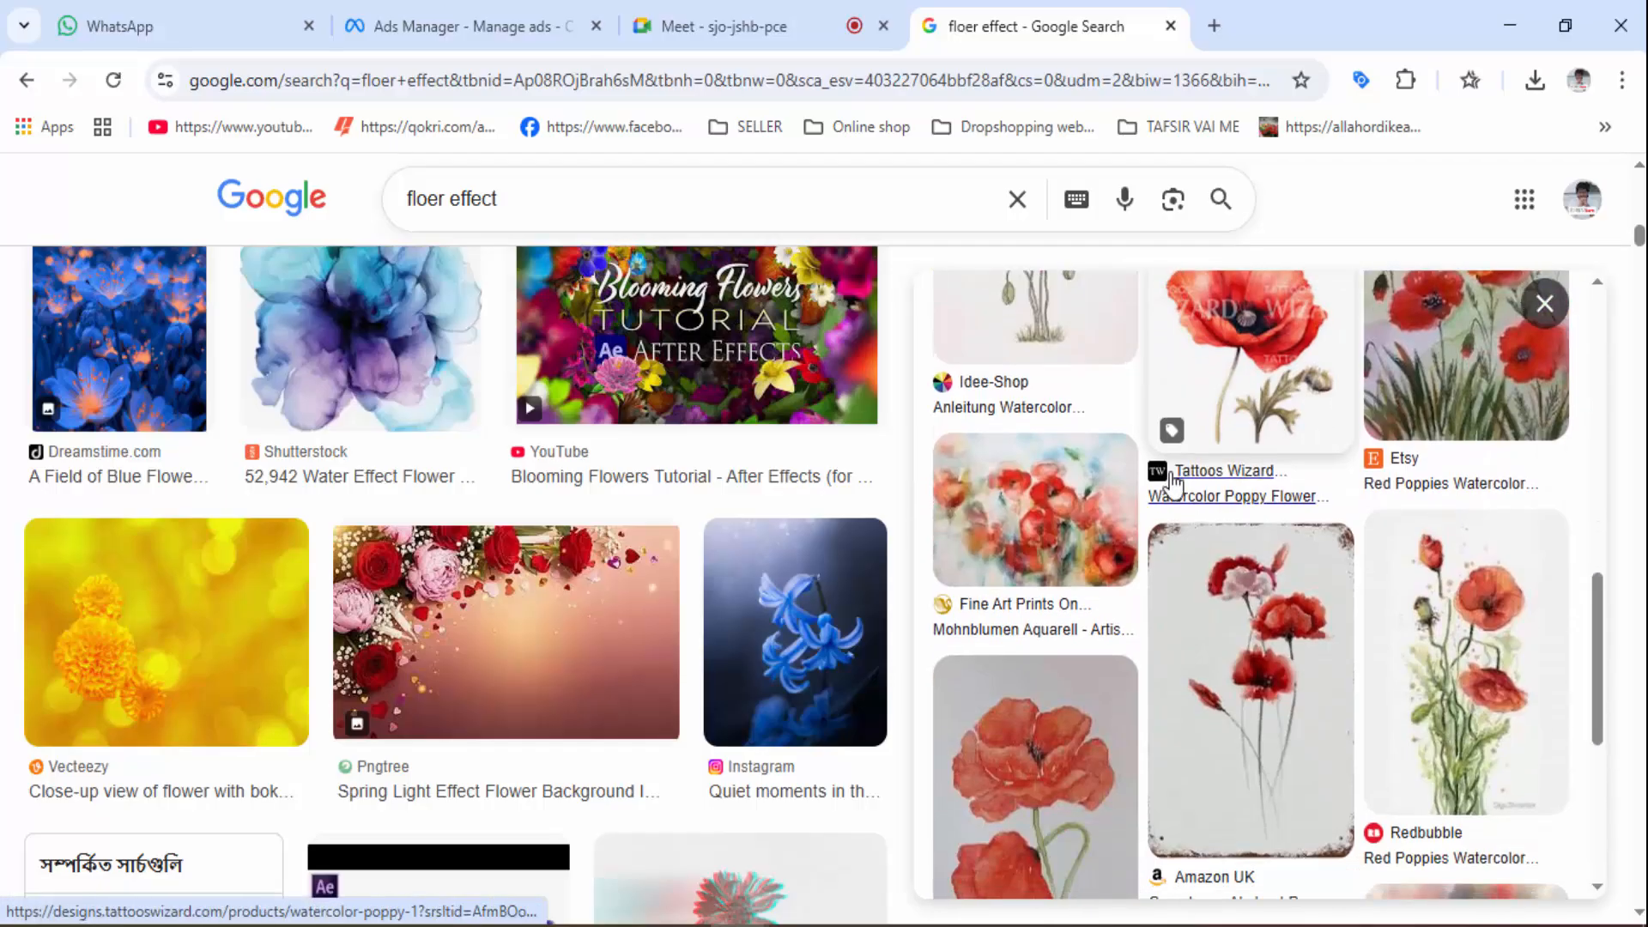
# Preview Redbubble's red poppies painting and Alamy's pink watercolour poppy, and look through their related images
pyautogui.click(1495, 706)
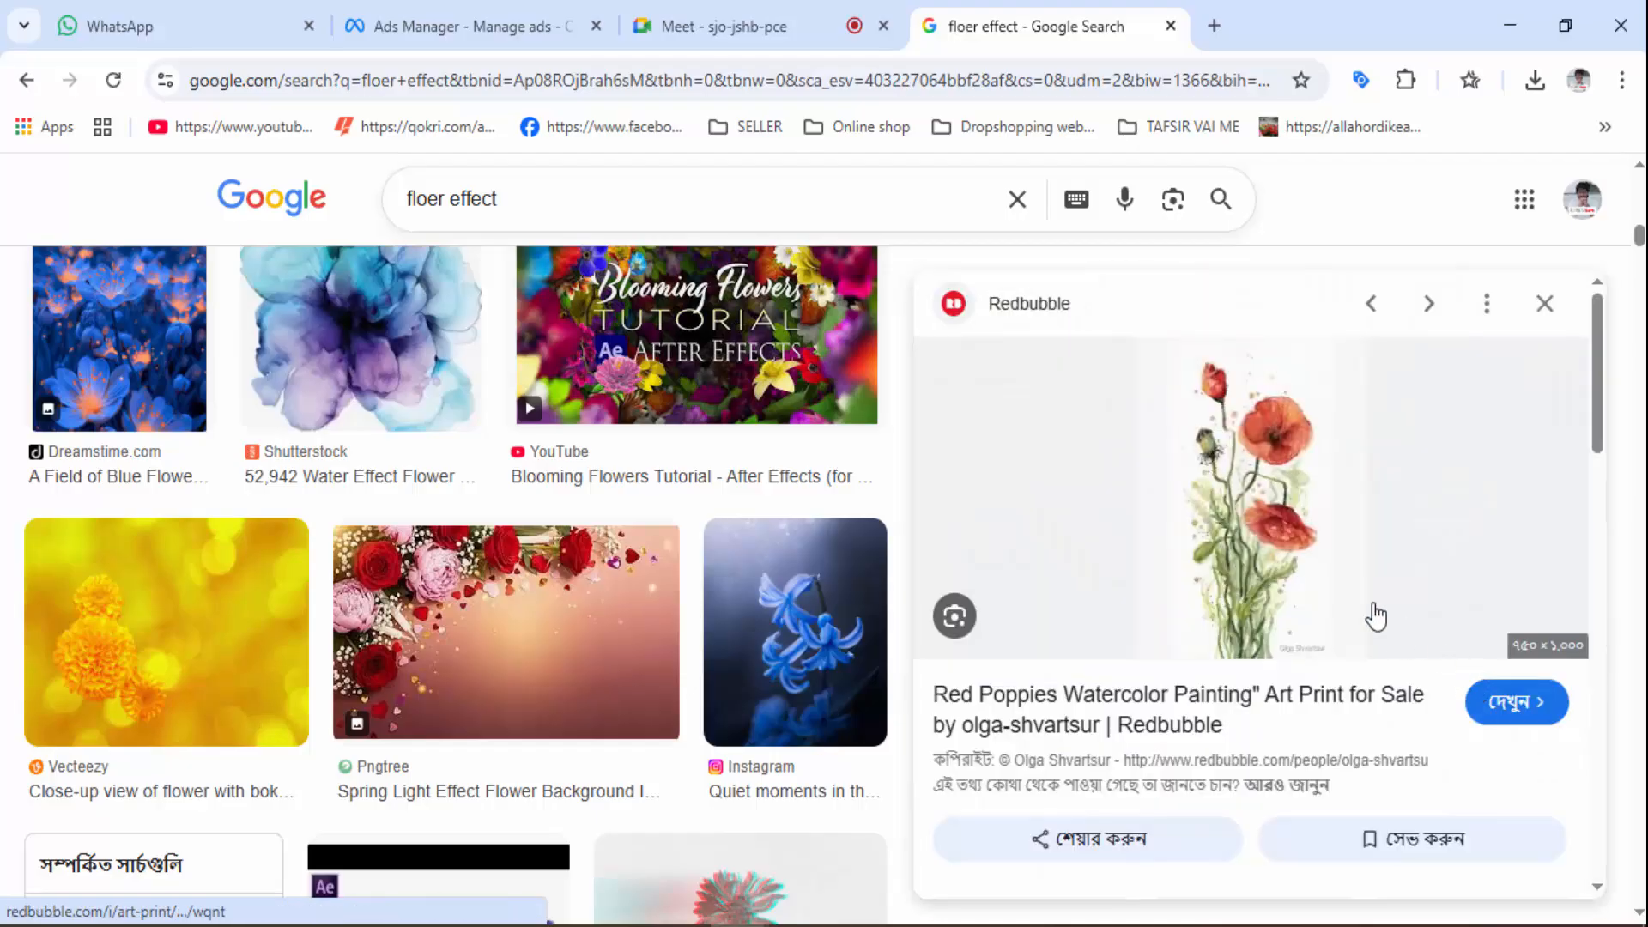
pyautogui.scroll(-5, 1371, 612)
pyautogui.scroll(-3, 1451, 560)
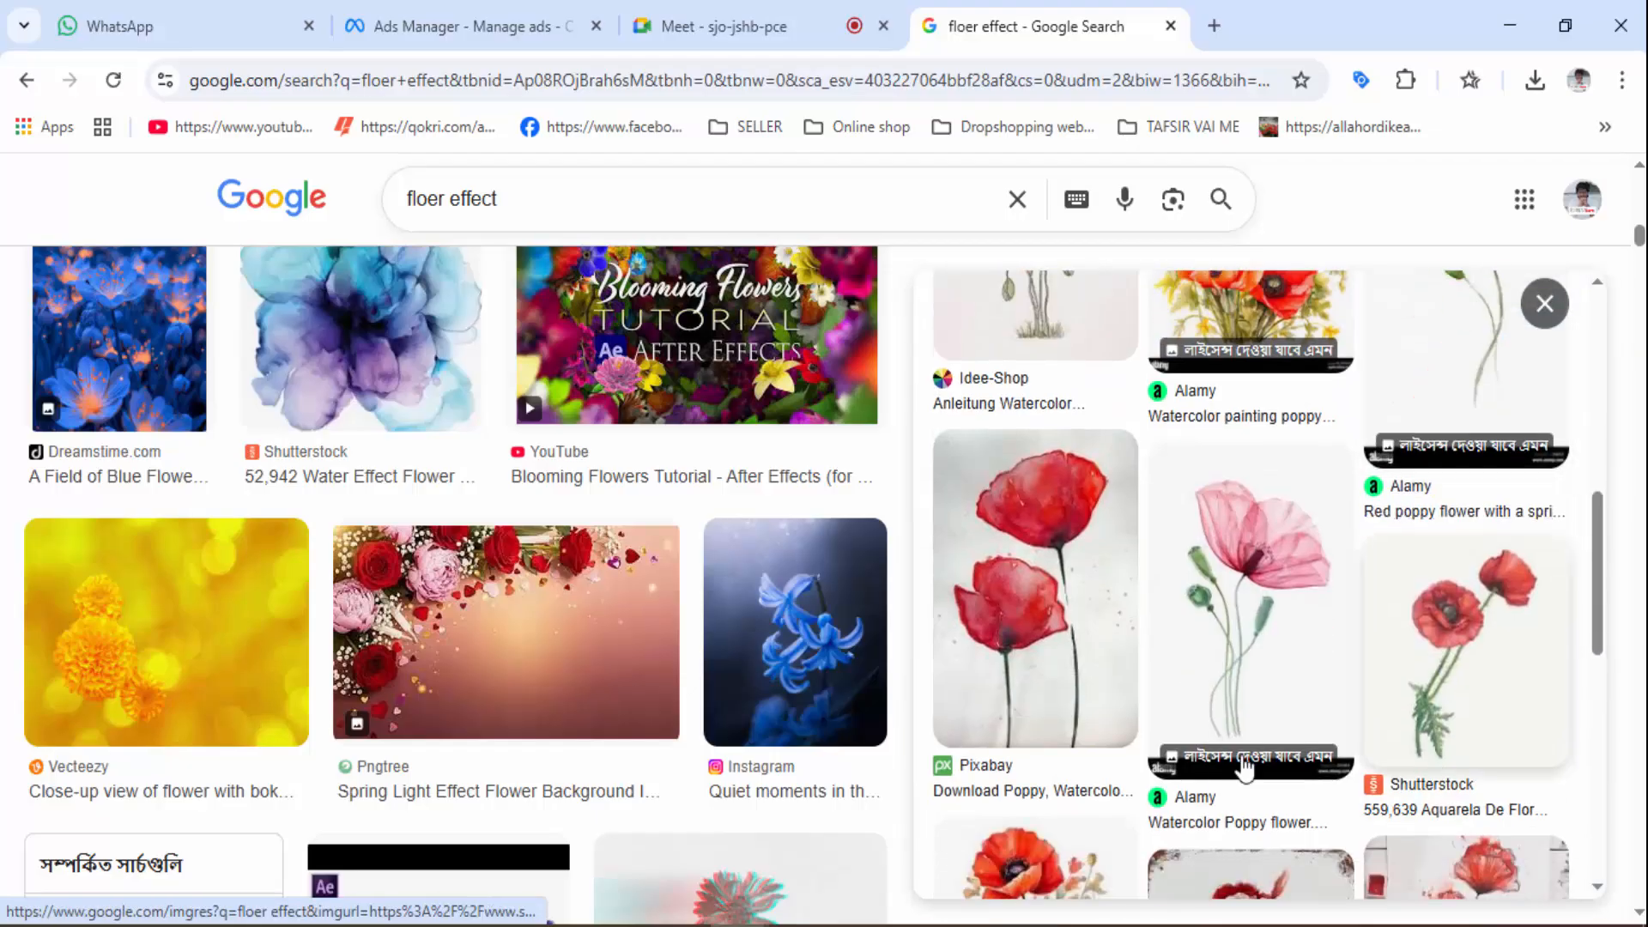
pyautogui.click(1276, 644)
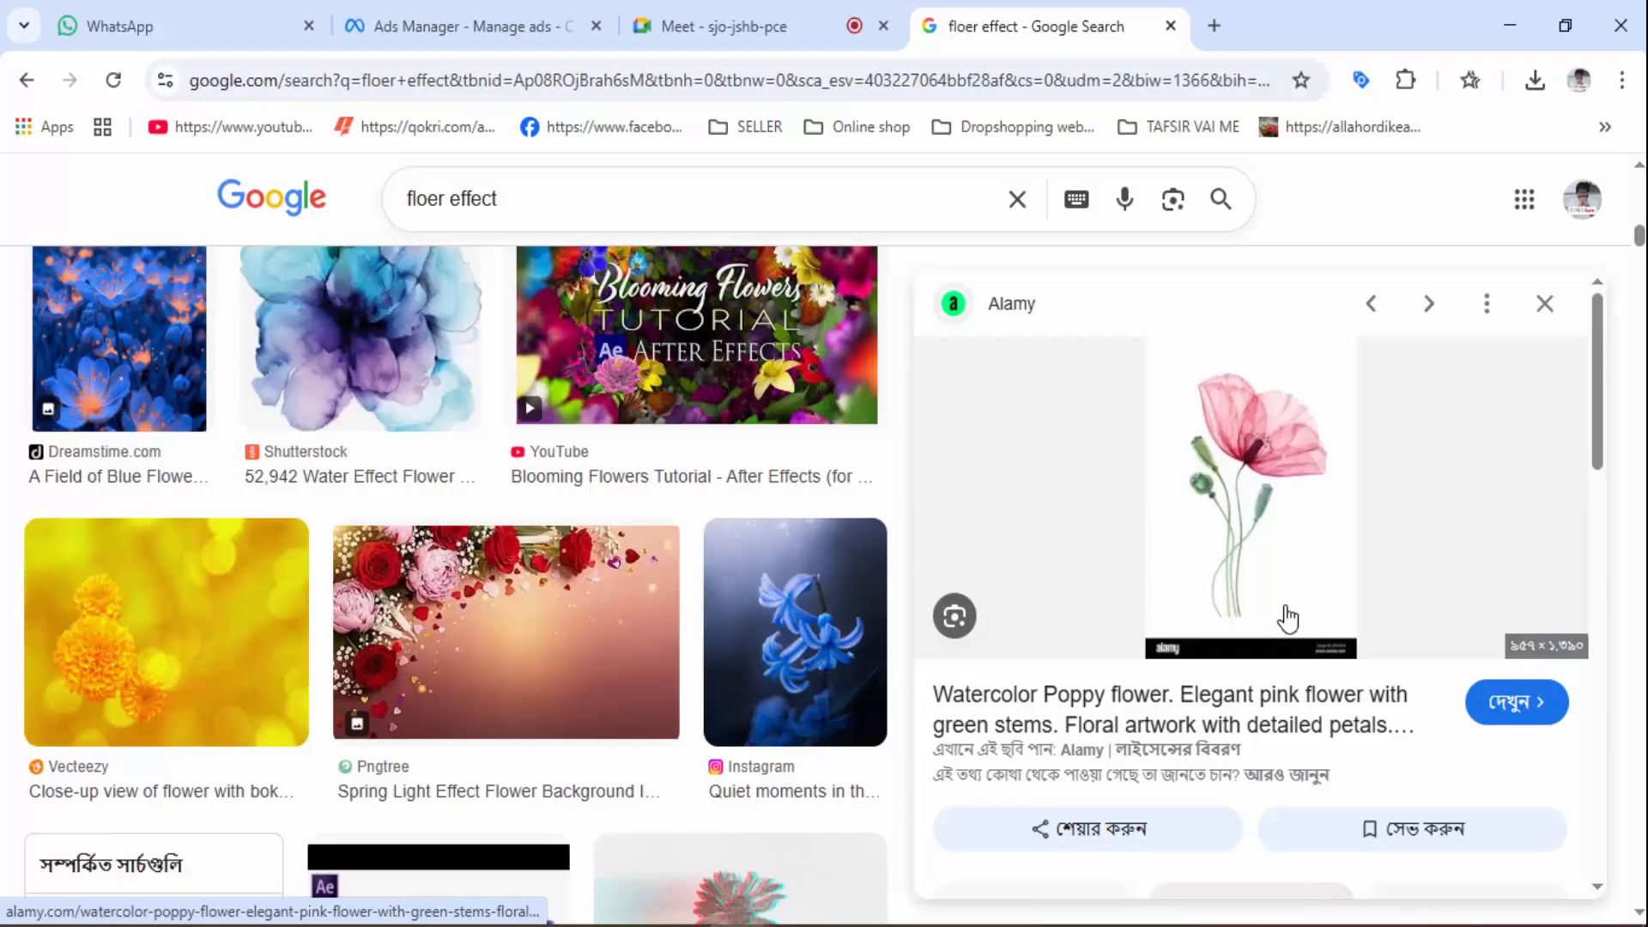
pyautogui.scroll(-8, 1270, 513)
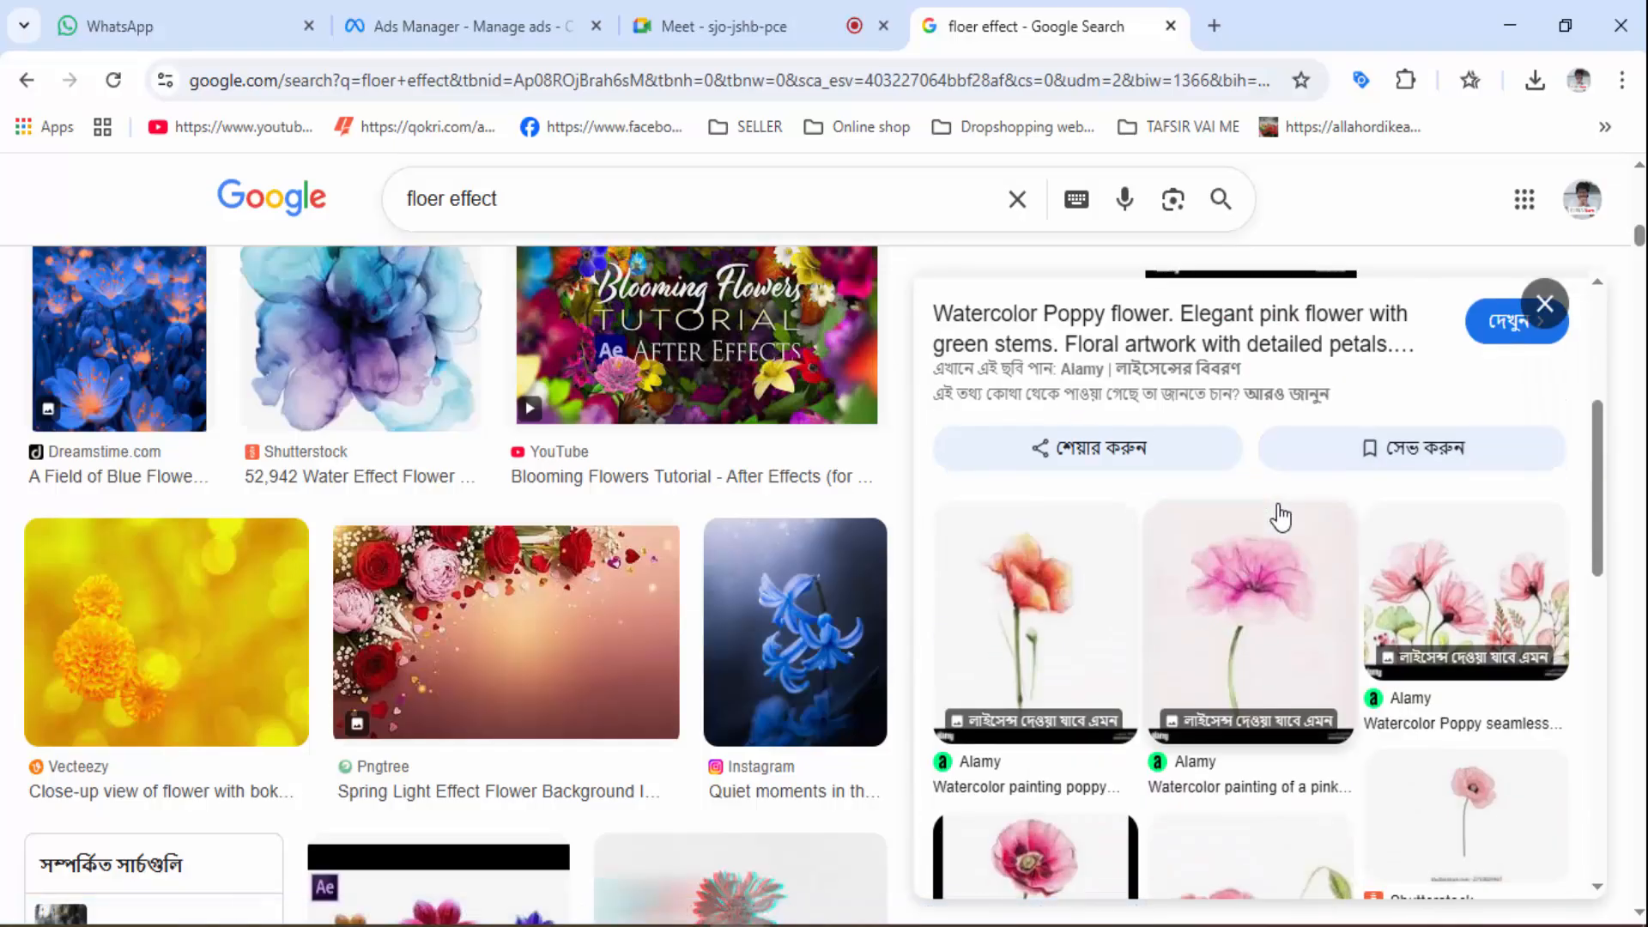
pyautogui.scroll(-6, 1283, 521)
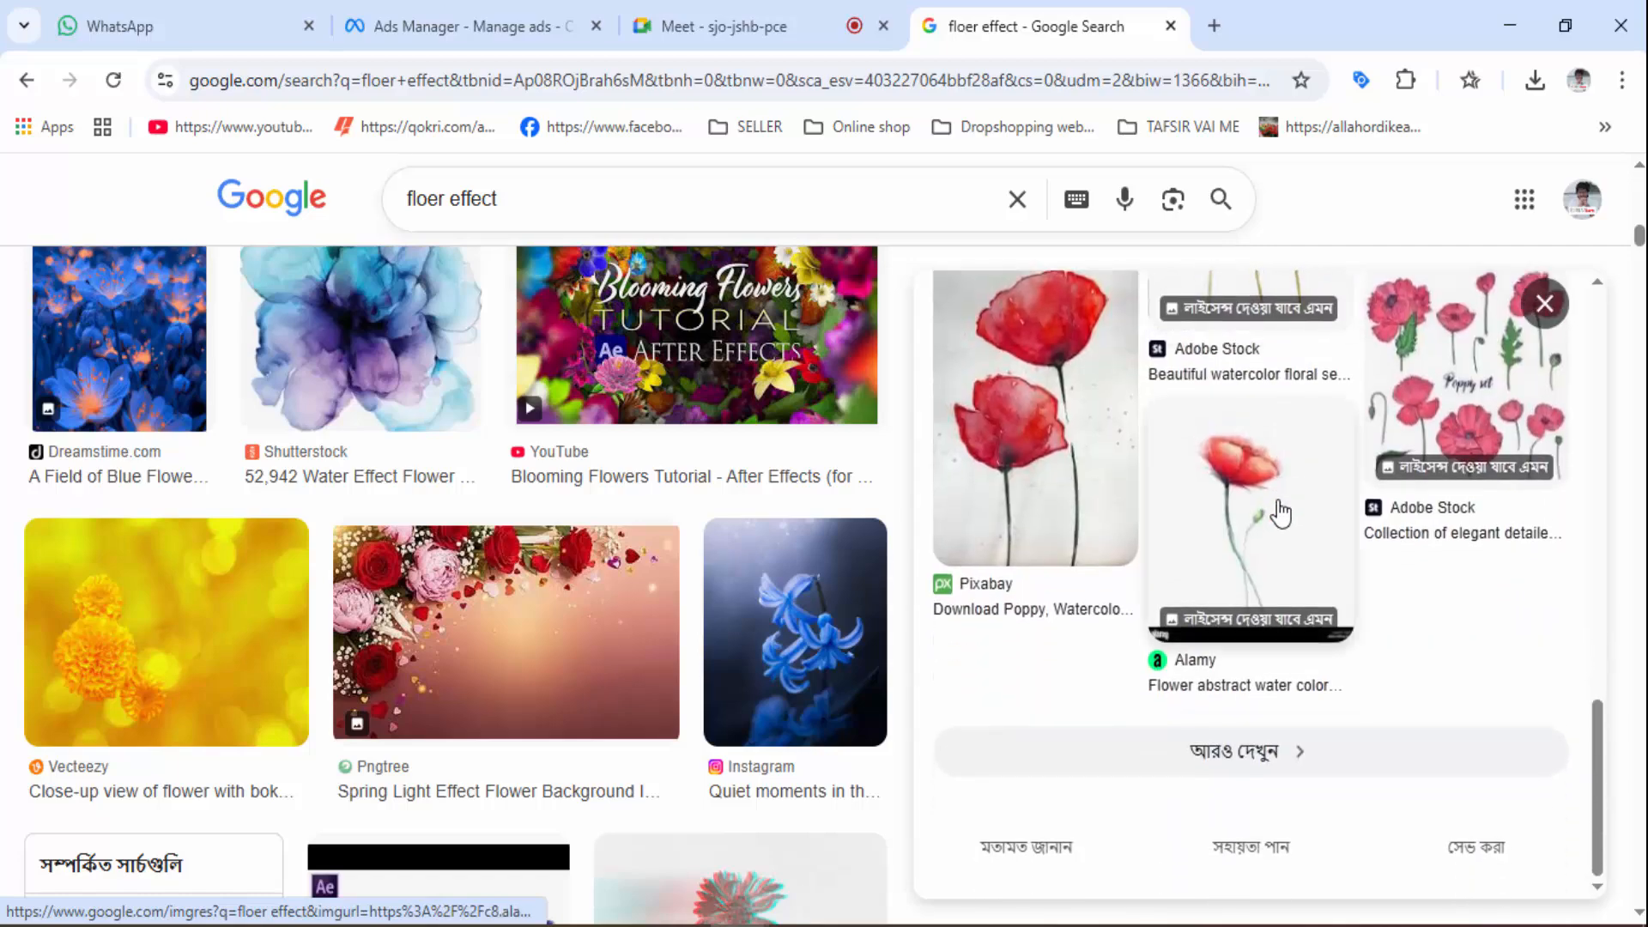
# Preview Adobe Stock's "Poppy set" collection and examine the related pink poppy illustrations
pyautogui.click(1433, 388)
pyautogui.scroll(-5, 1425, 416)
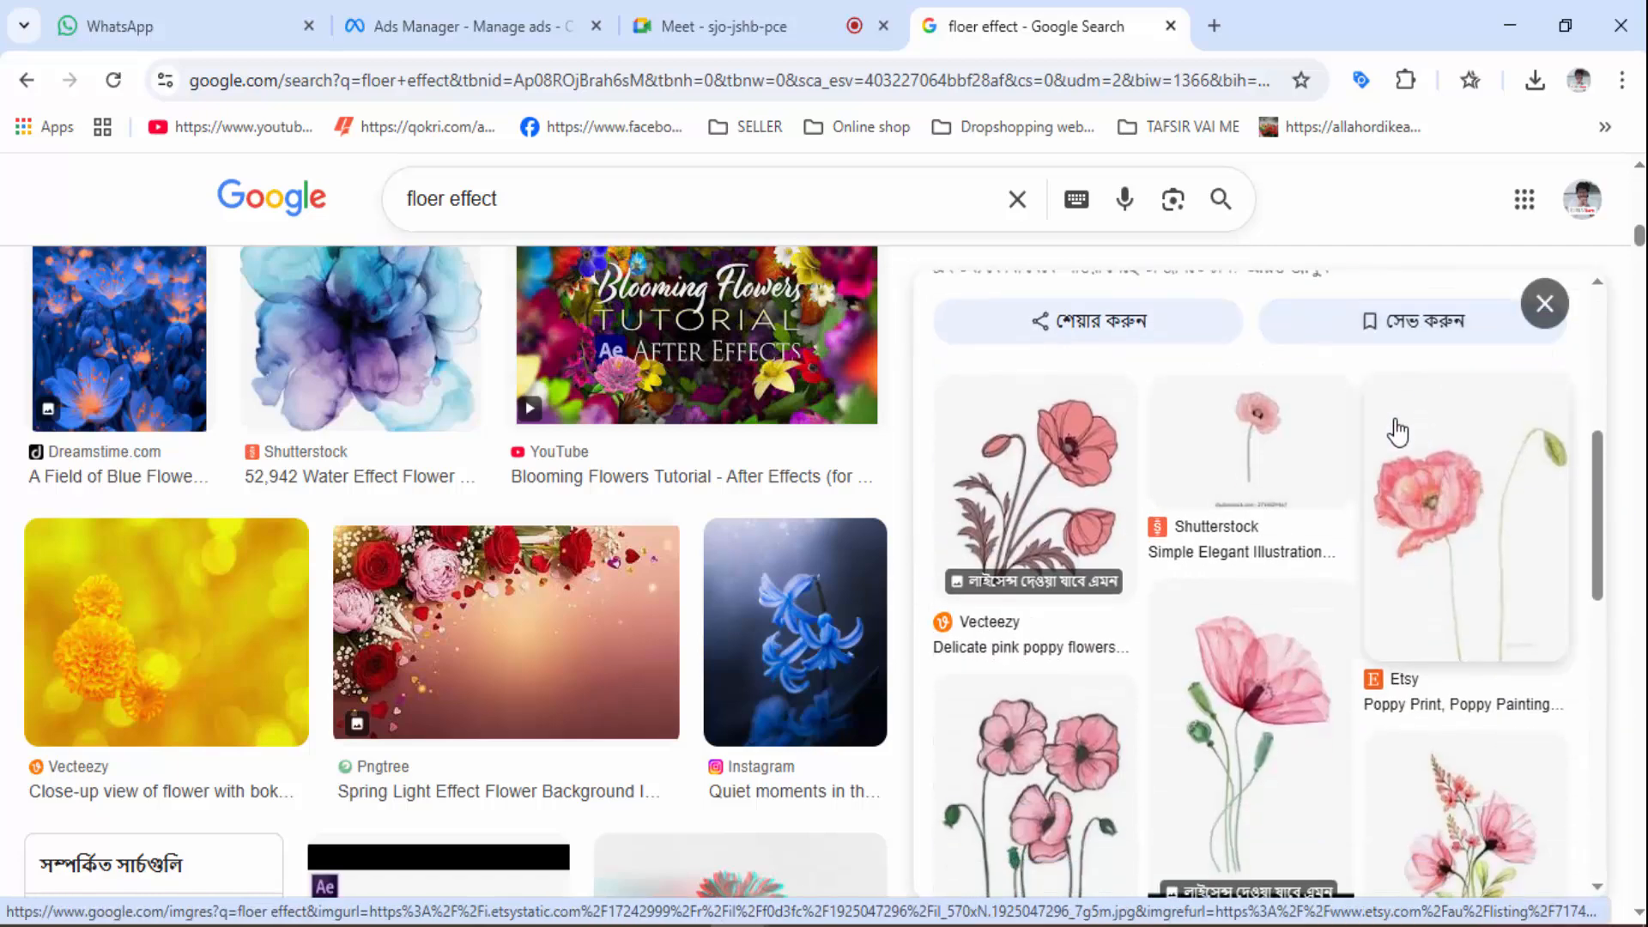
pyautogui.scroll(-6, 1397, 432)
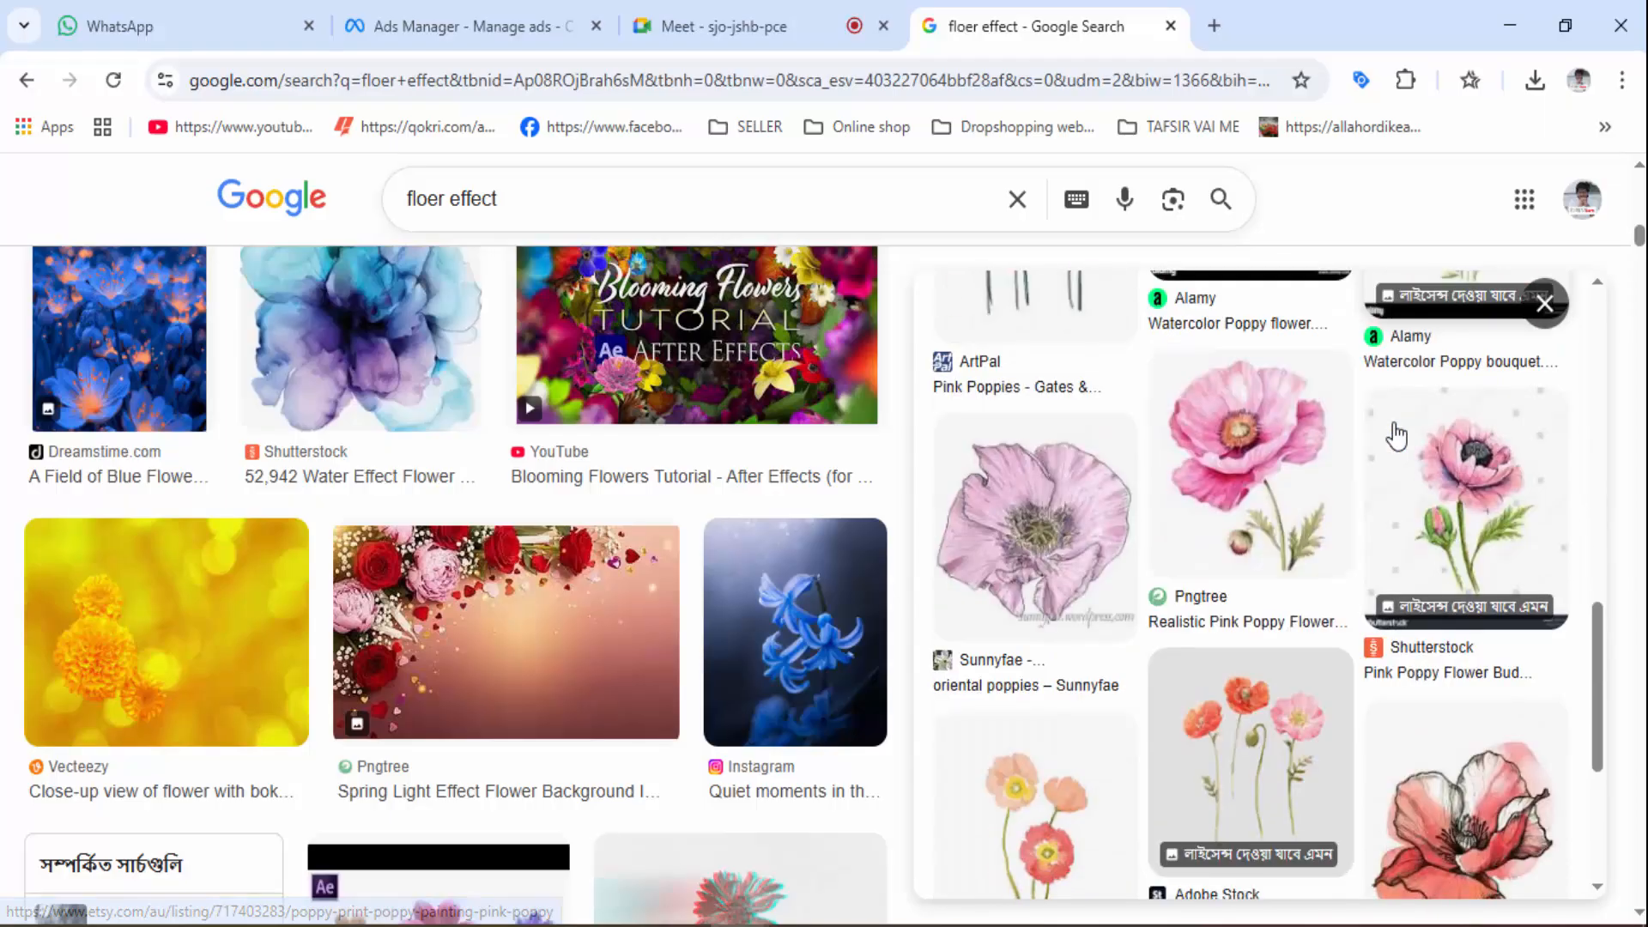
# Copy Pngtree's realistic pink poppy illustration and paste it into a new 360 x 360 px document in Photoshop
pyautogui.click(1263, 482)
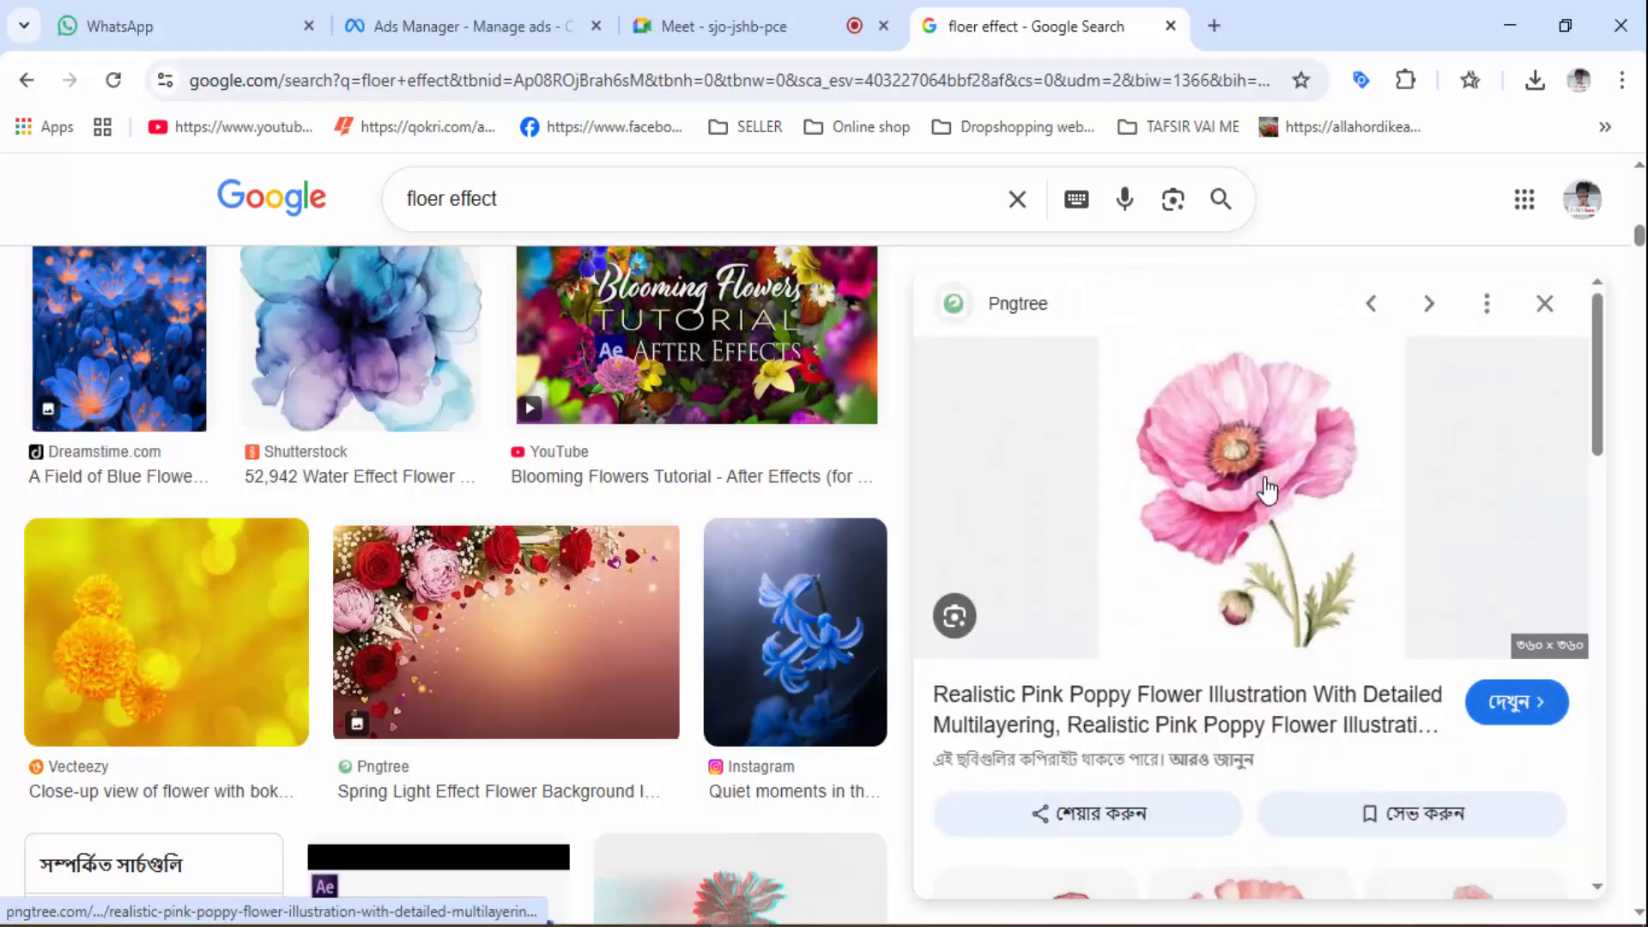
pyautogui.rightClick(1264, 477)
pyautogui.click(1386, 758)
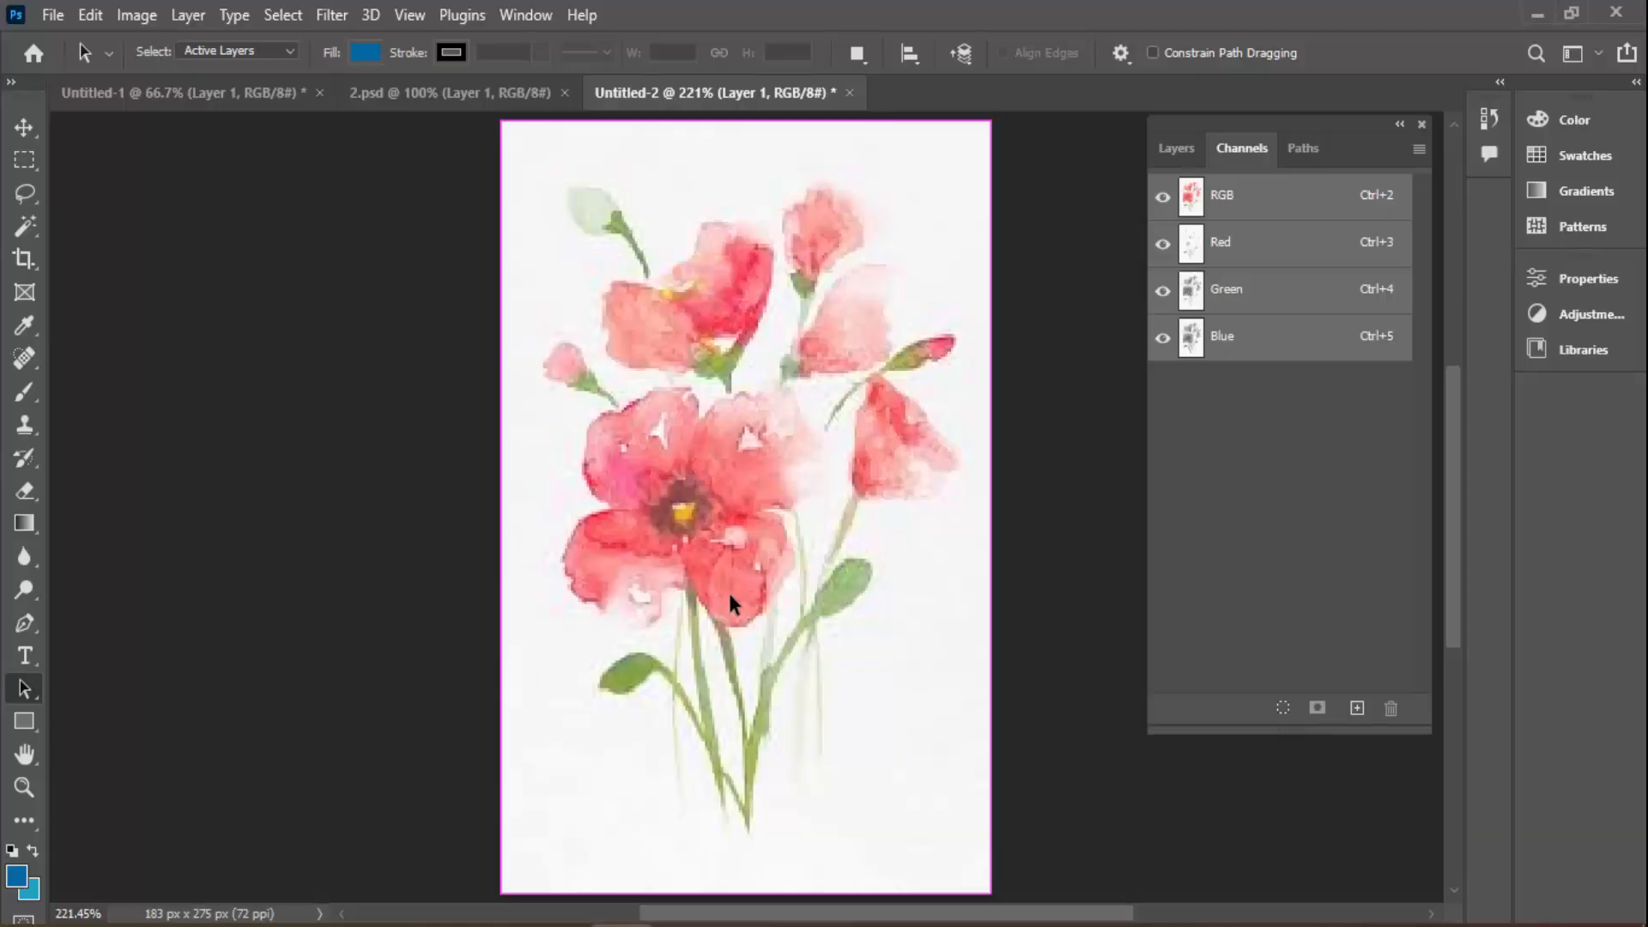
pyautogui.hotkey('ctrl', 'n')
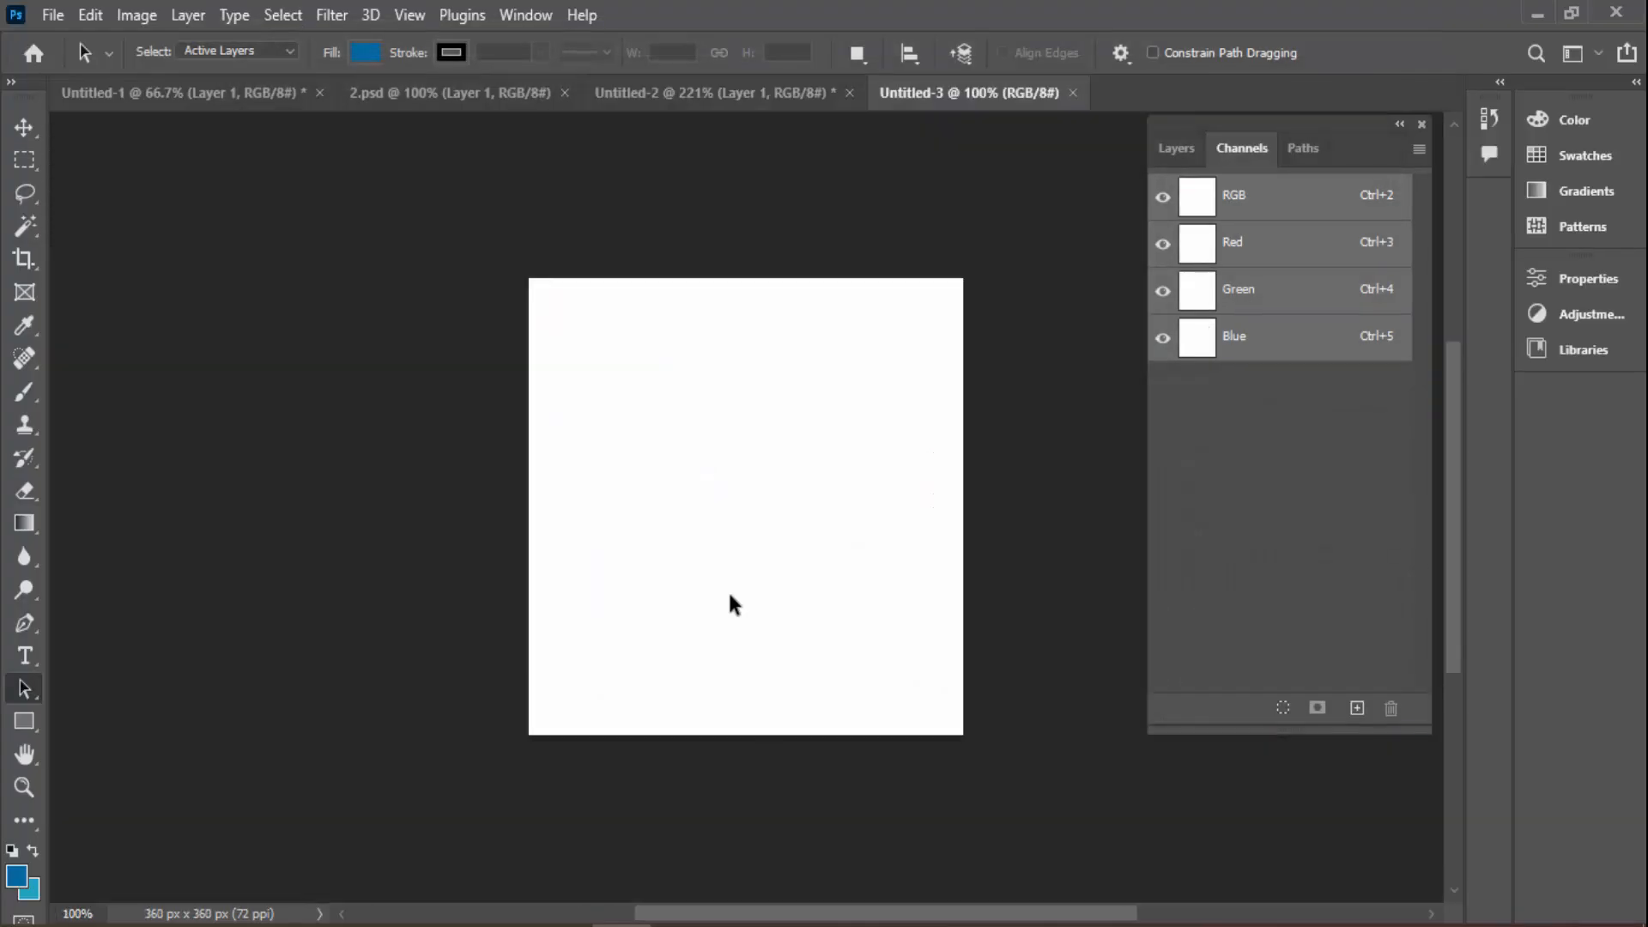
pyautogui.hotkey('ctrl', 'v')
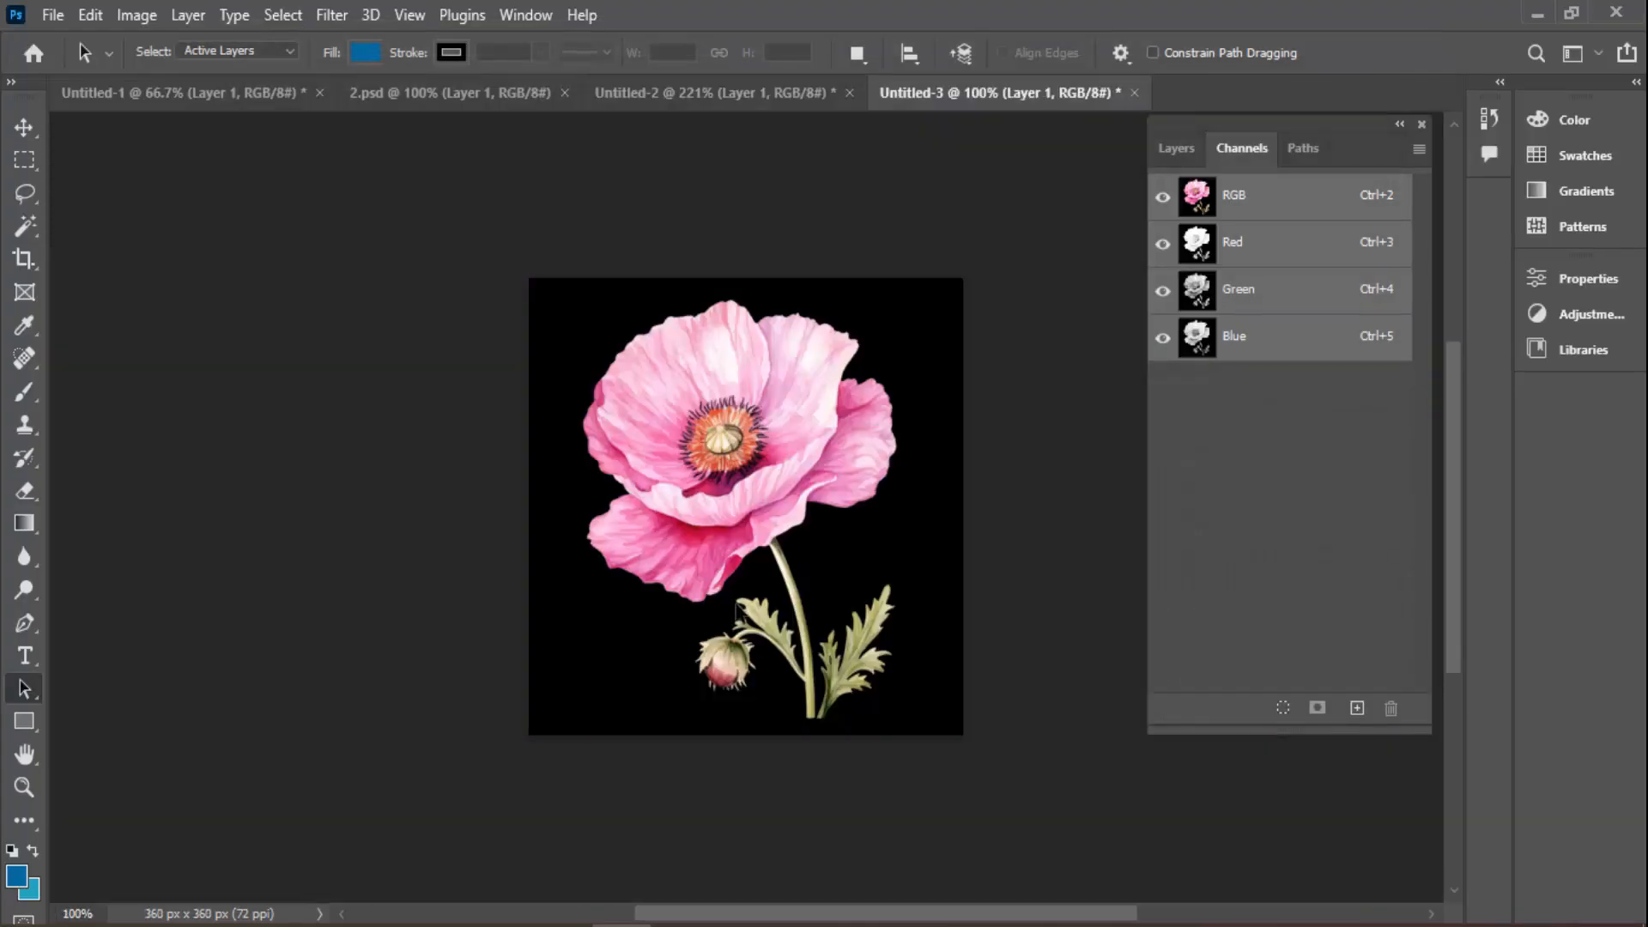
pyautogui.scroll(1, 796, 635)
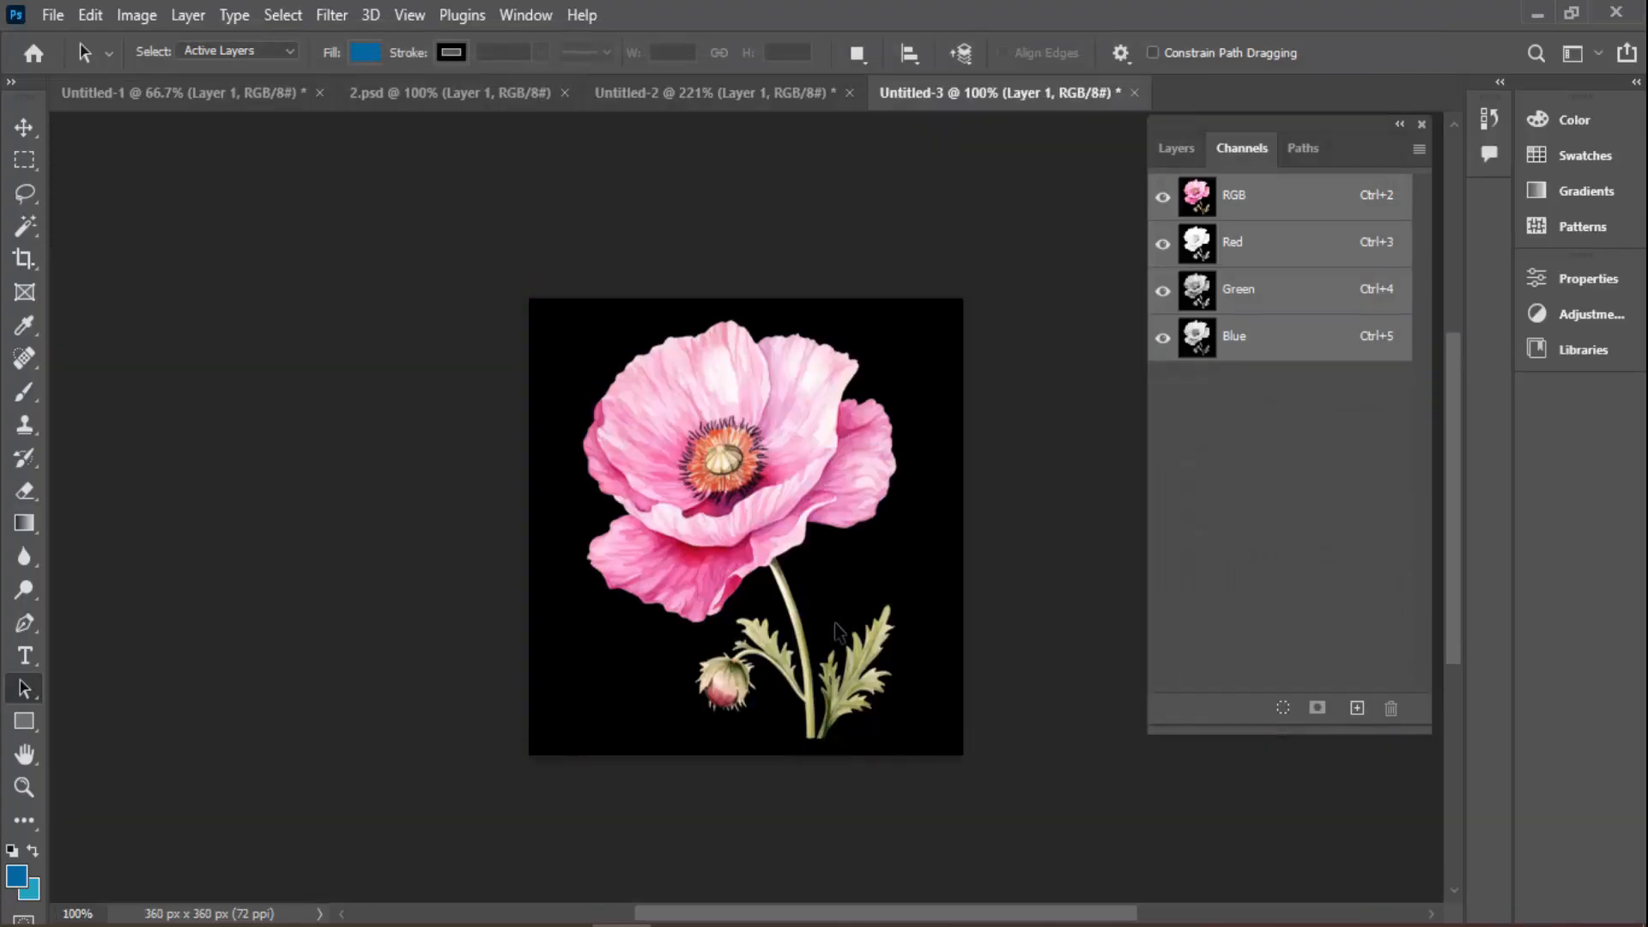
# Return to the browser, look through the pink poppy's related images and open the full page of related results
pyautogui.moveTo(858, 826)
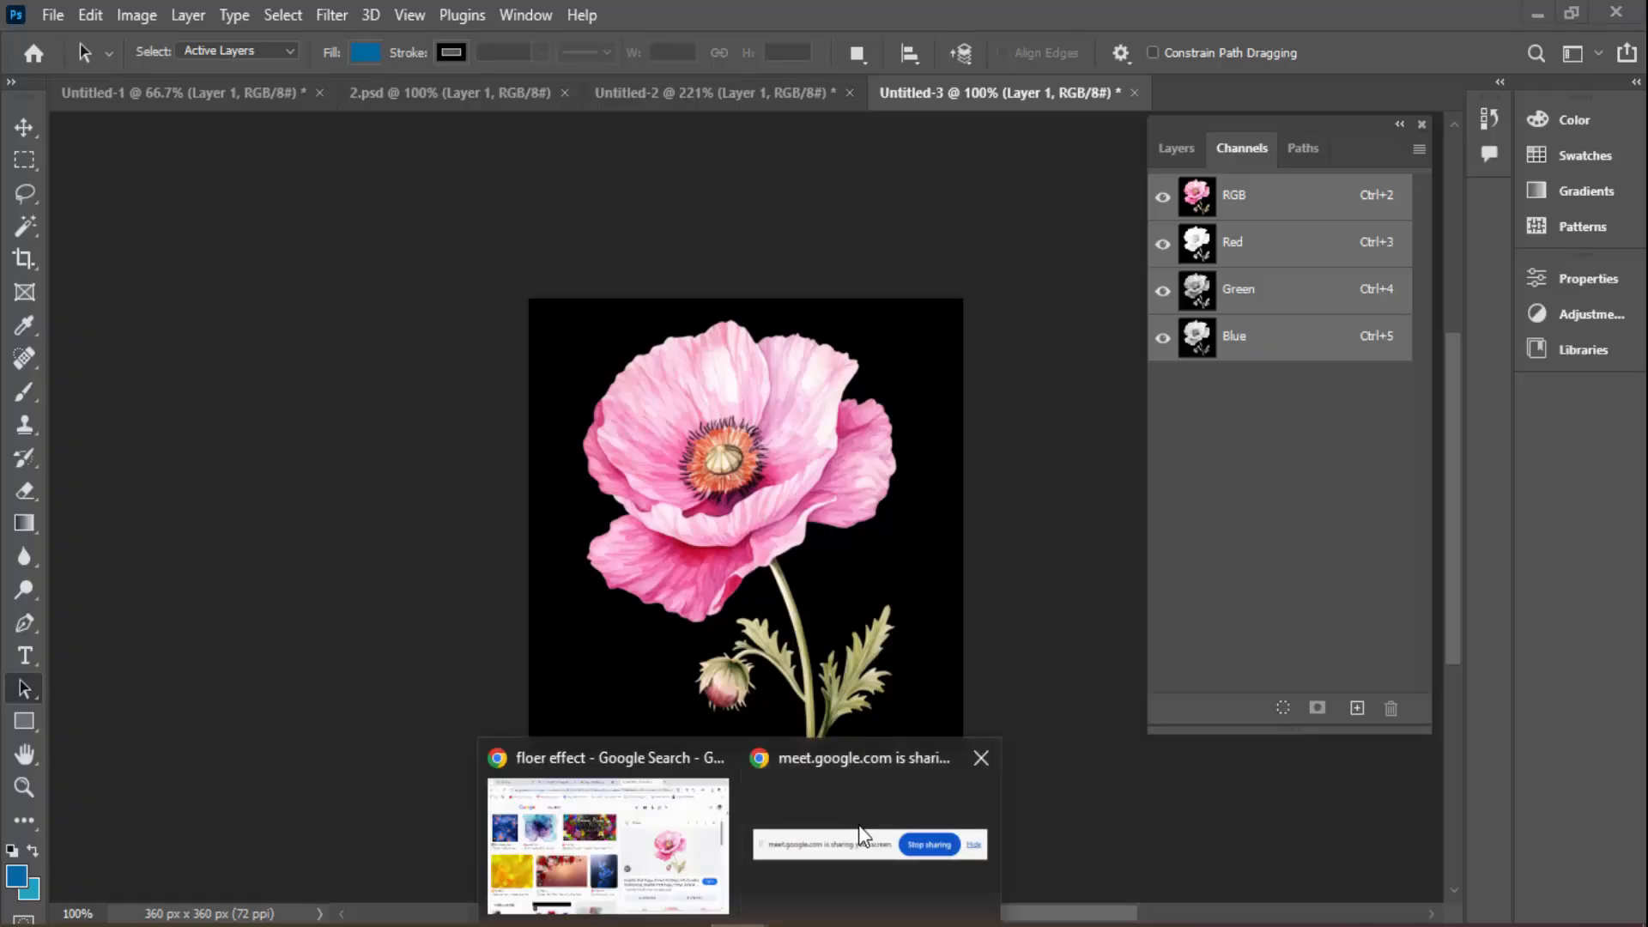
pyautogui.click(695, 831)
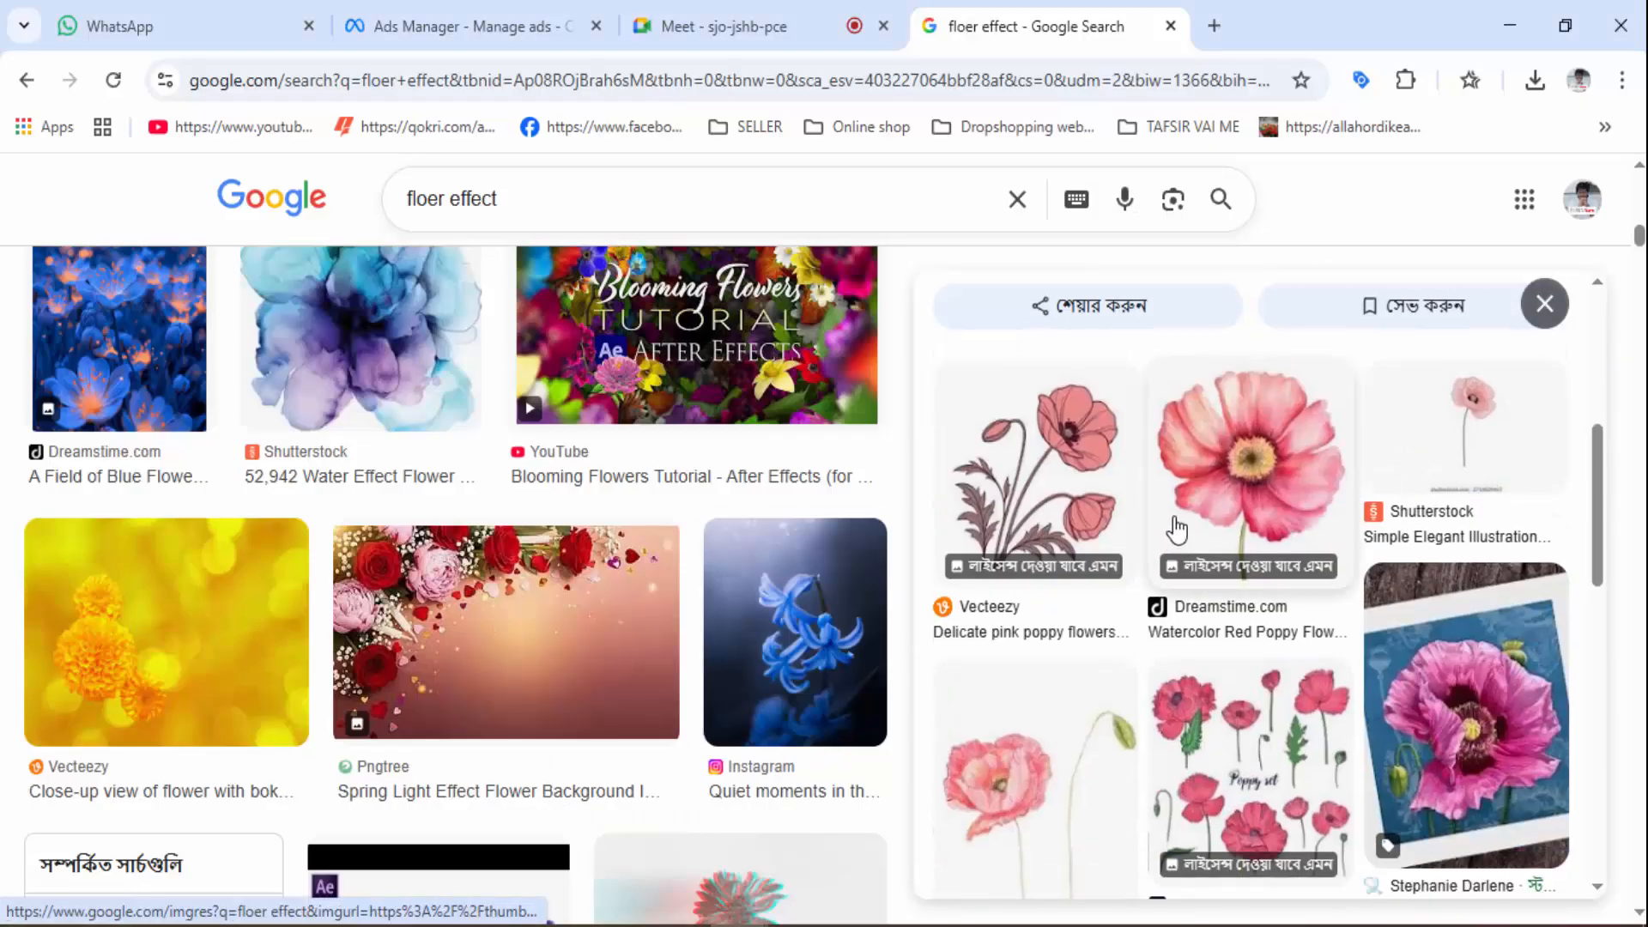
pyautogui.scroll(-10, 1175, 530)
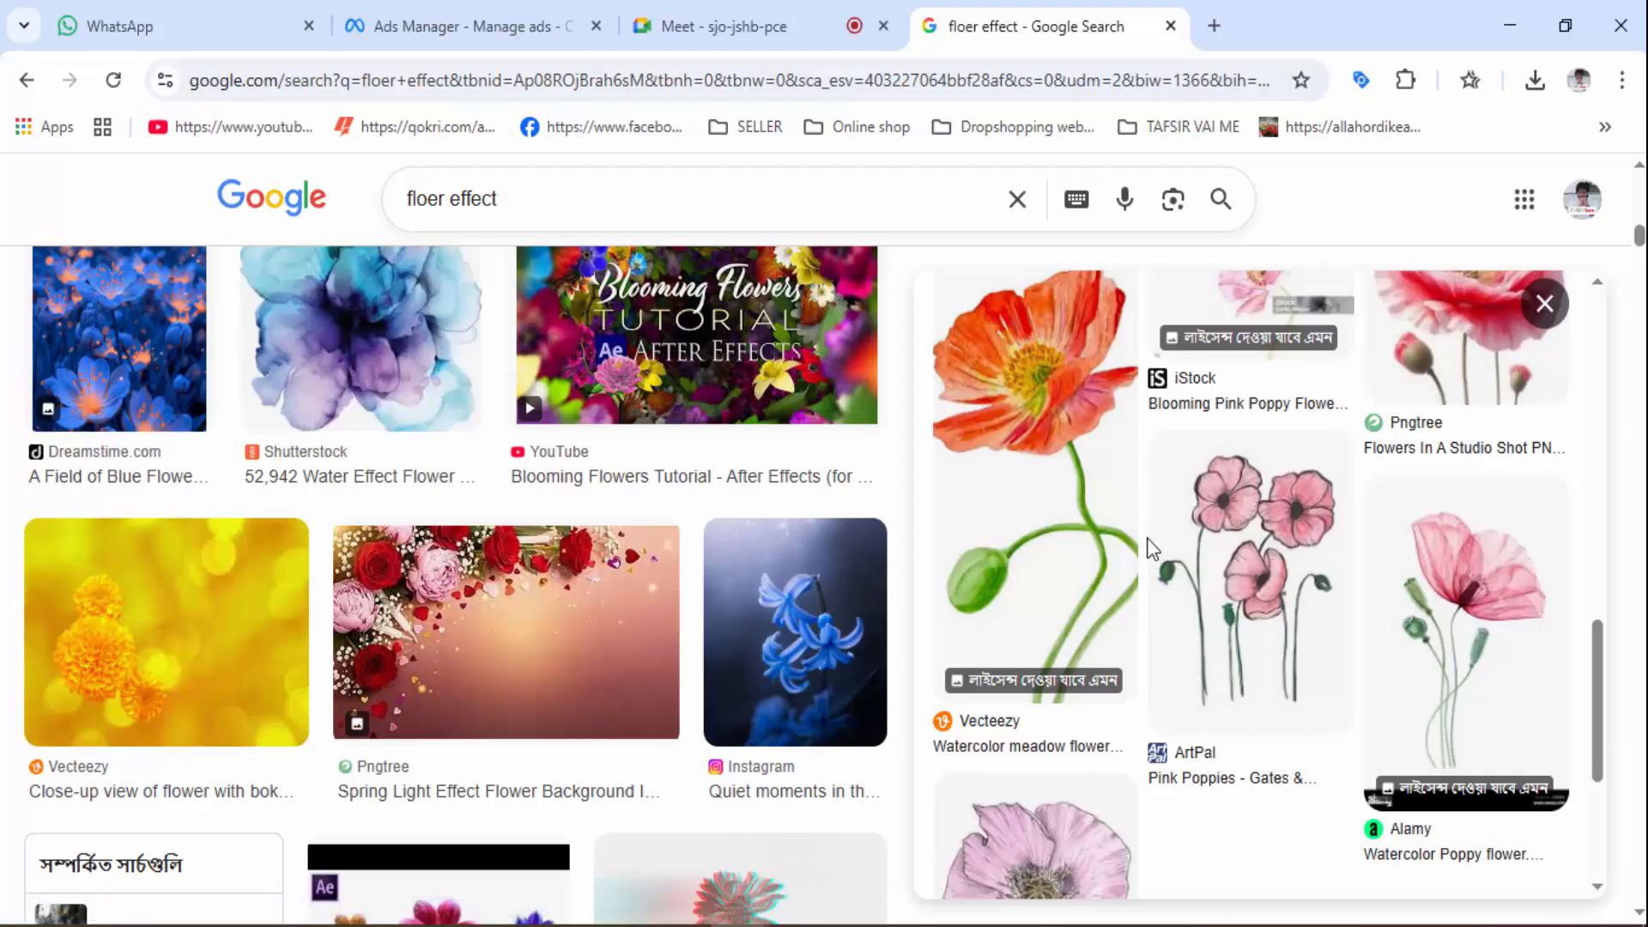
pyautogui.scroll(-5, 1176, 549)
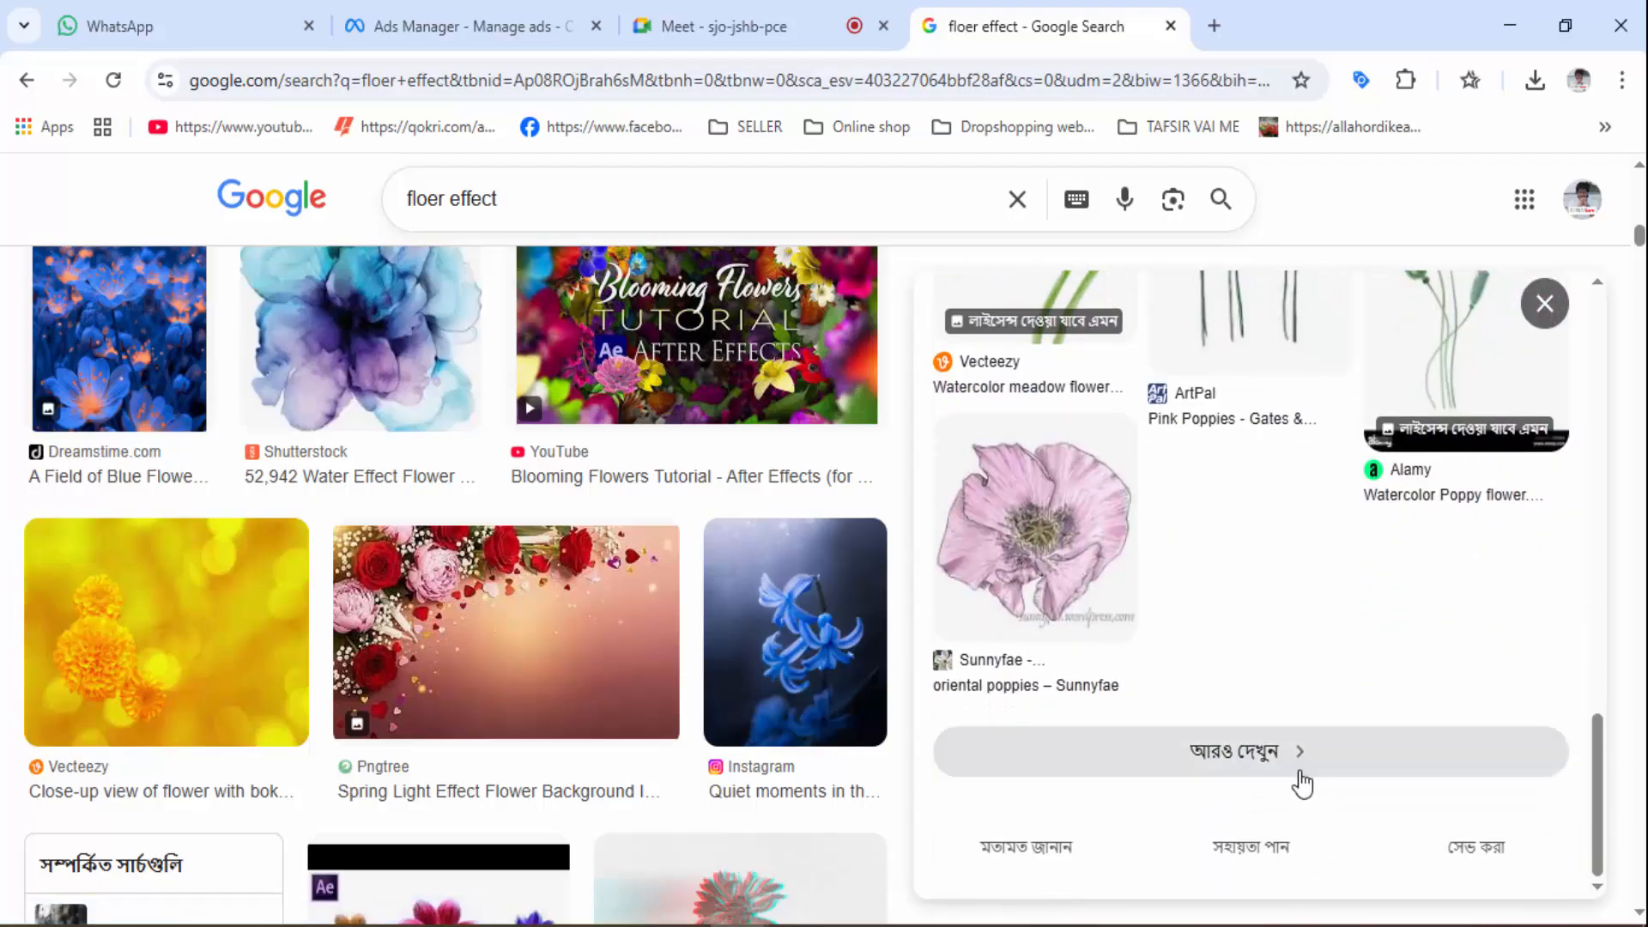
pyautogui.click(1300, 772)
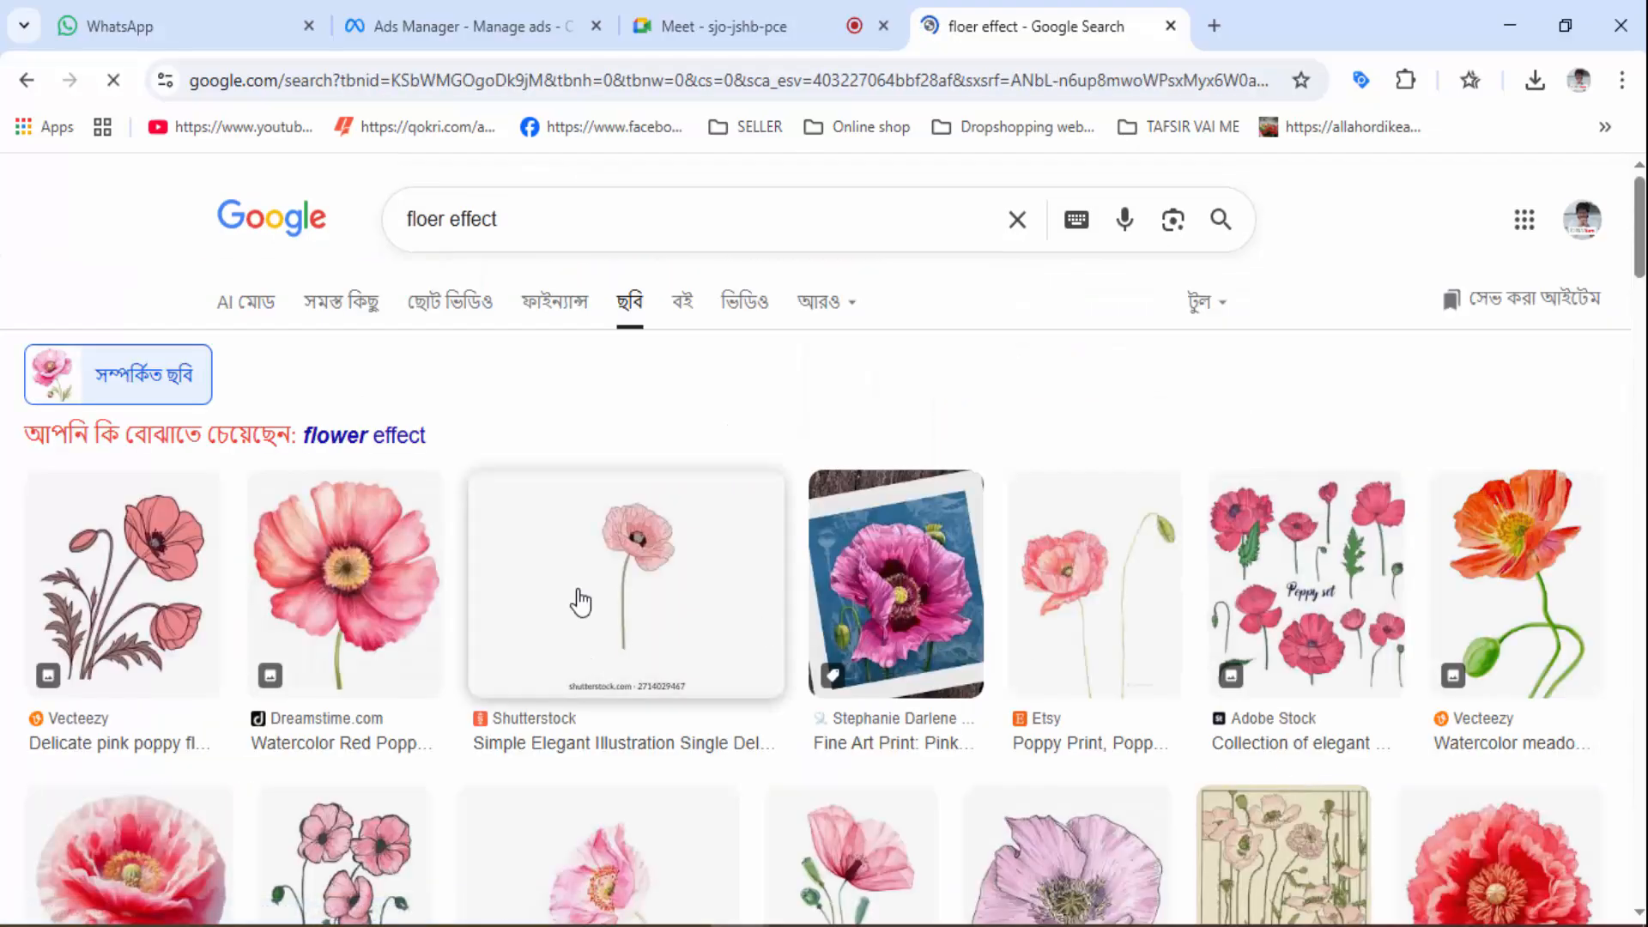
# Preview Dreamstime's watercolour red poppy clipart and Alamy's poppy head, and look through their related images
pyautogui.click(390, 581)
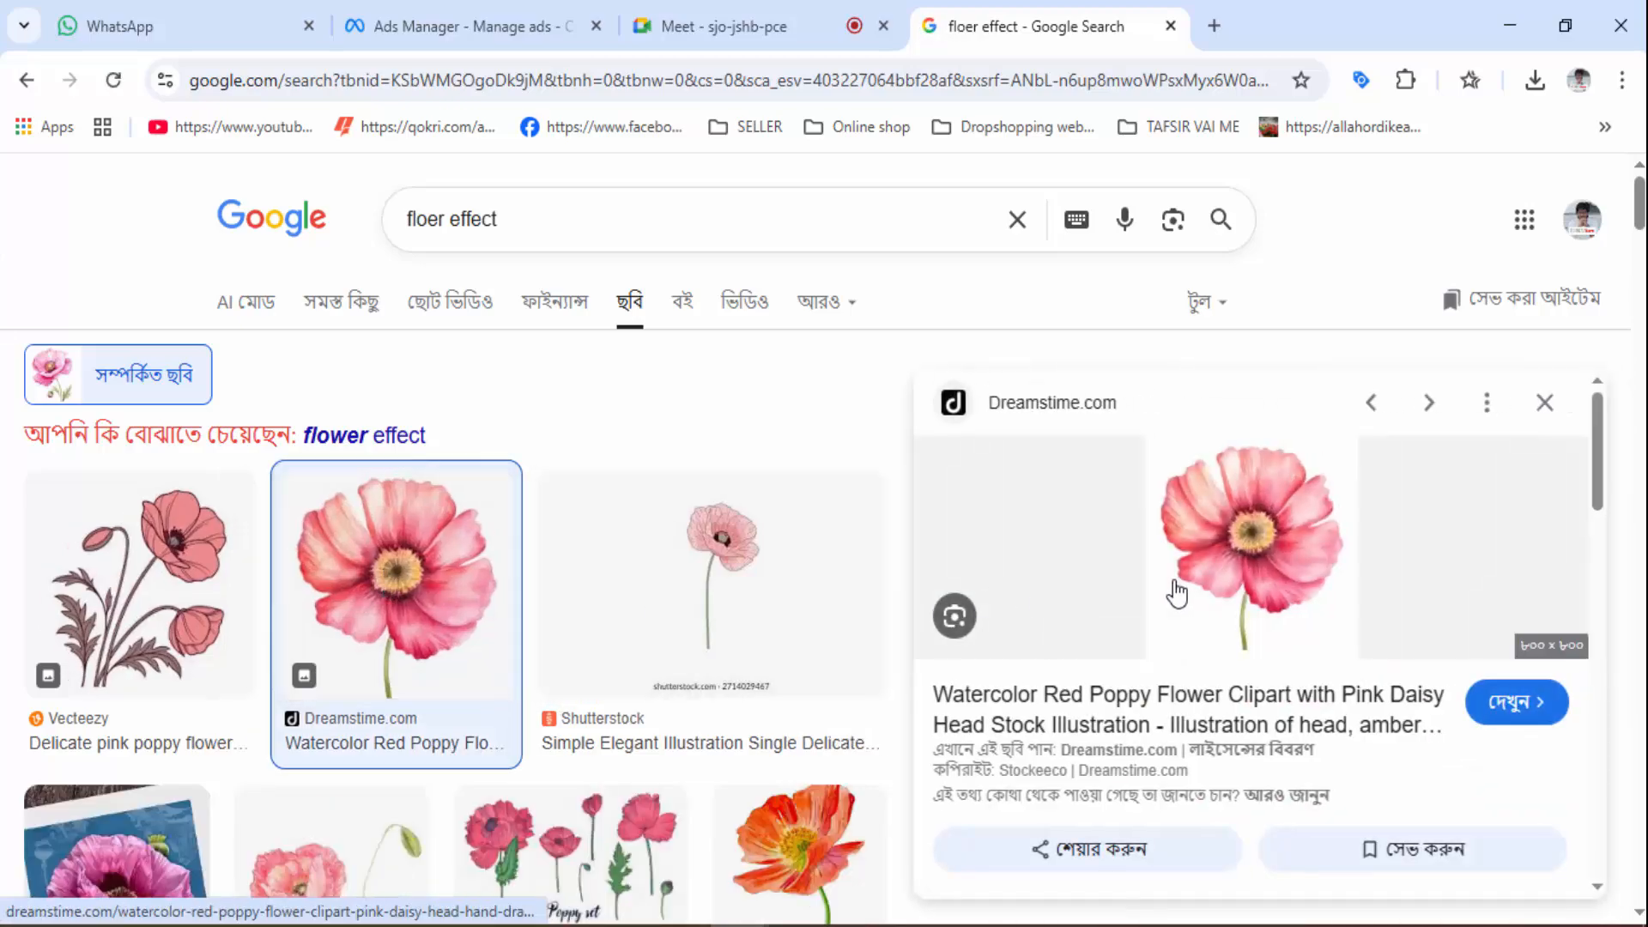
pyautogui.scroll(-8, 1219, 558)
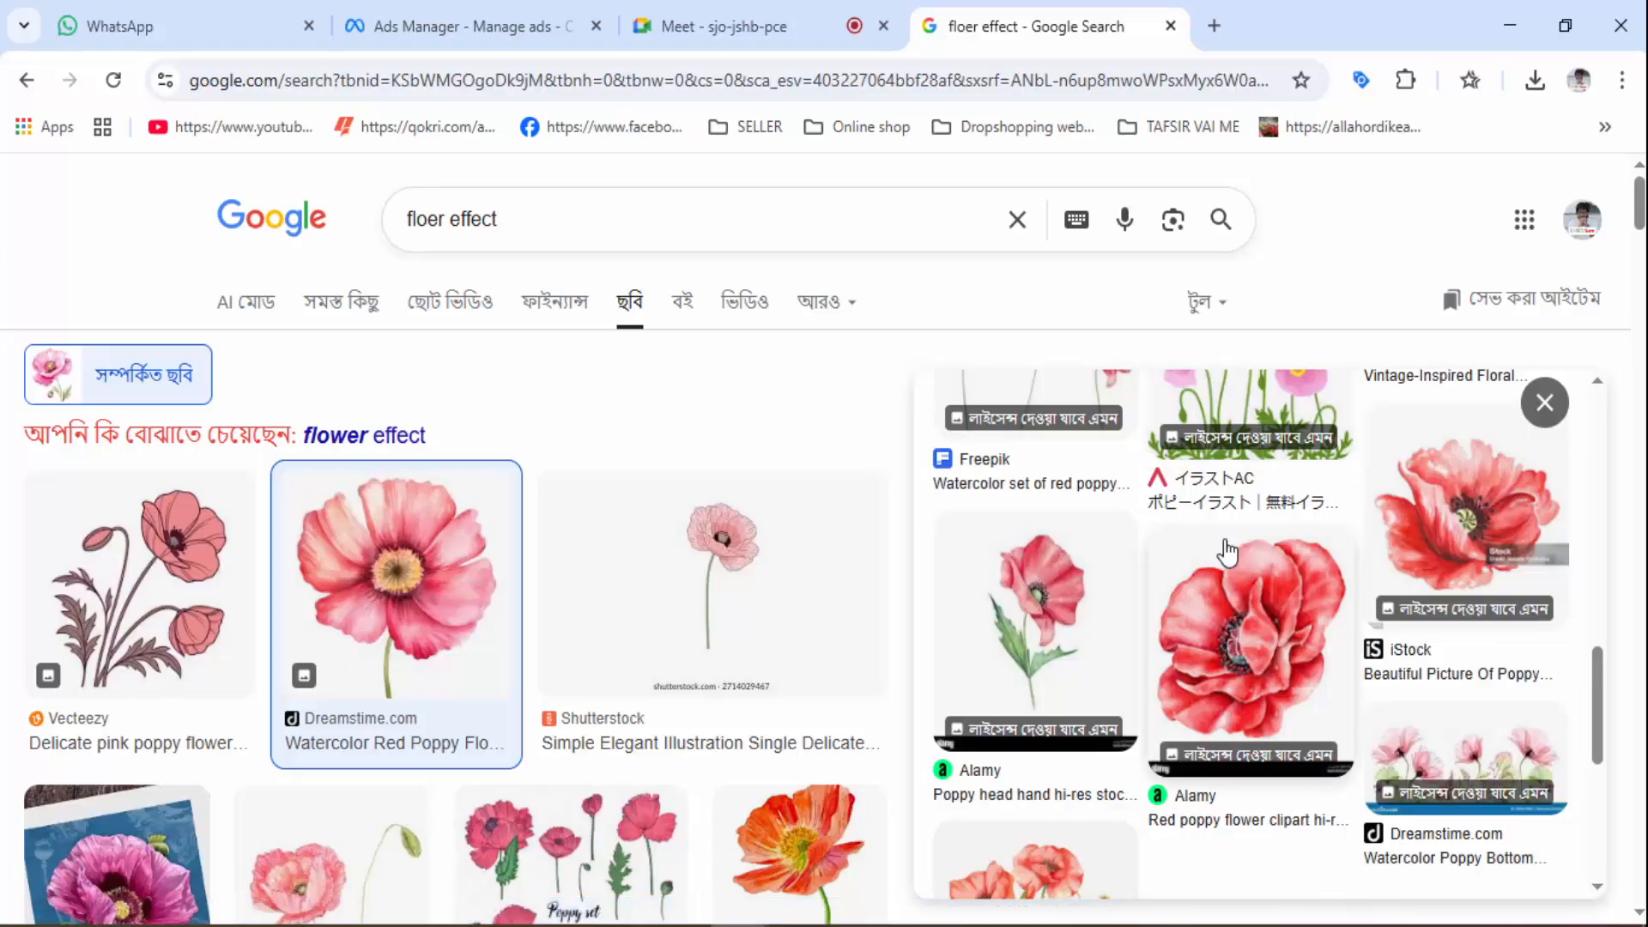
pyautogui.click(1081, 586)
pyautogui.scroll(-8, 1202, 575)
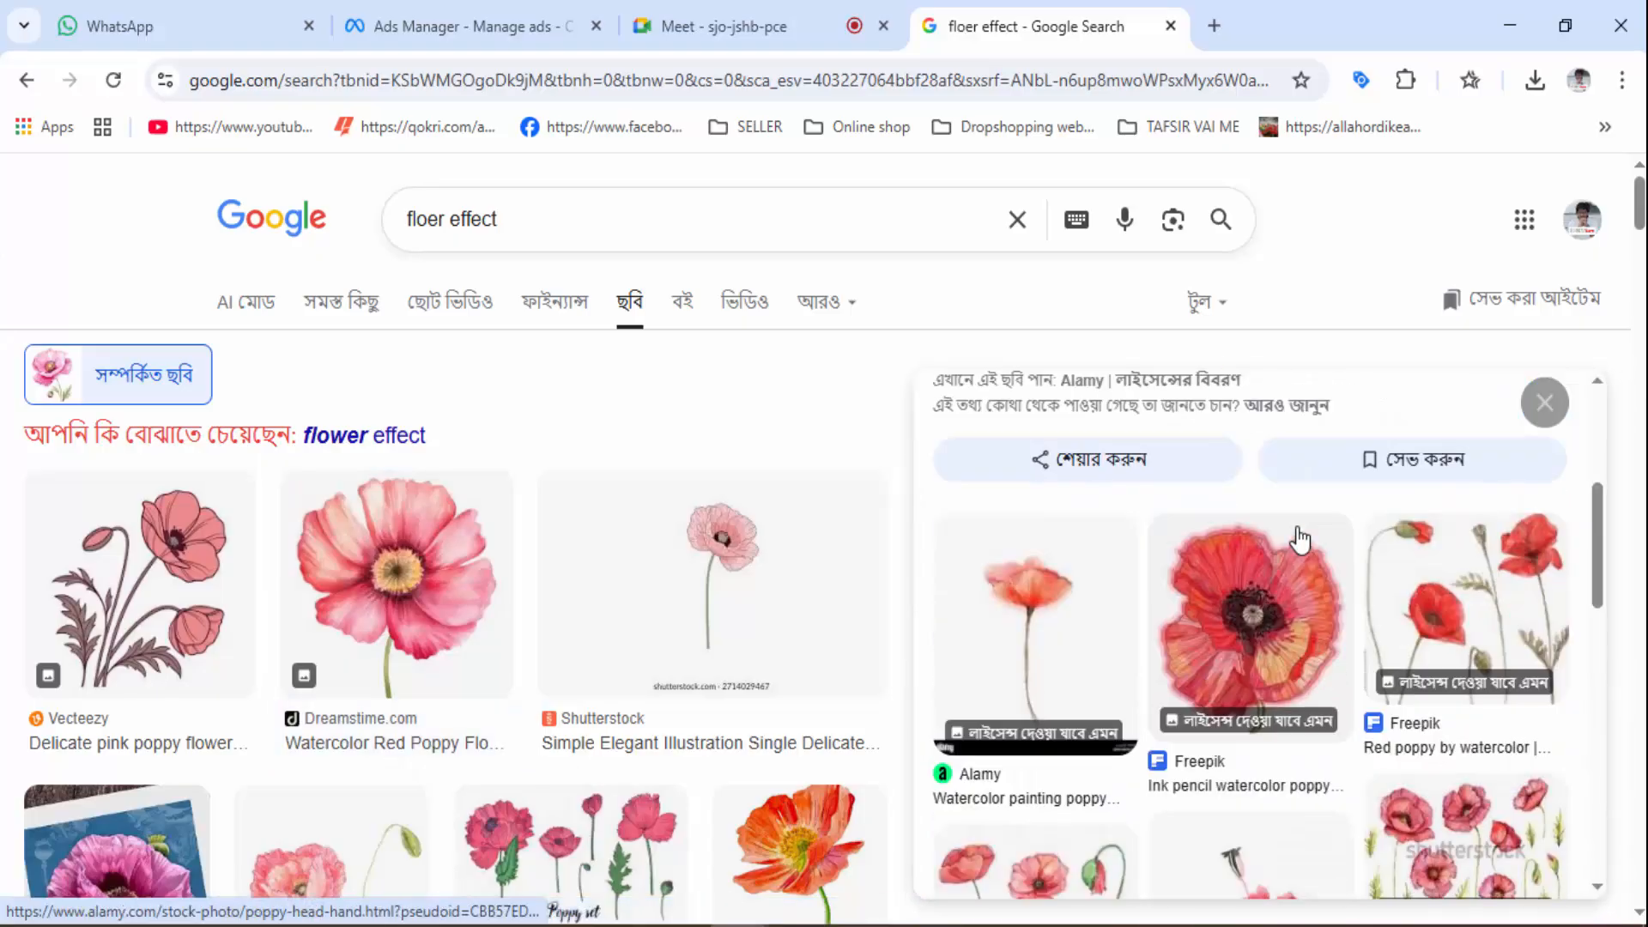
pyautogui.scroll(-1, 1225, 571)
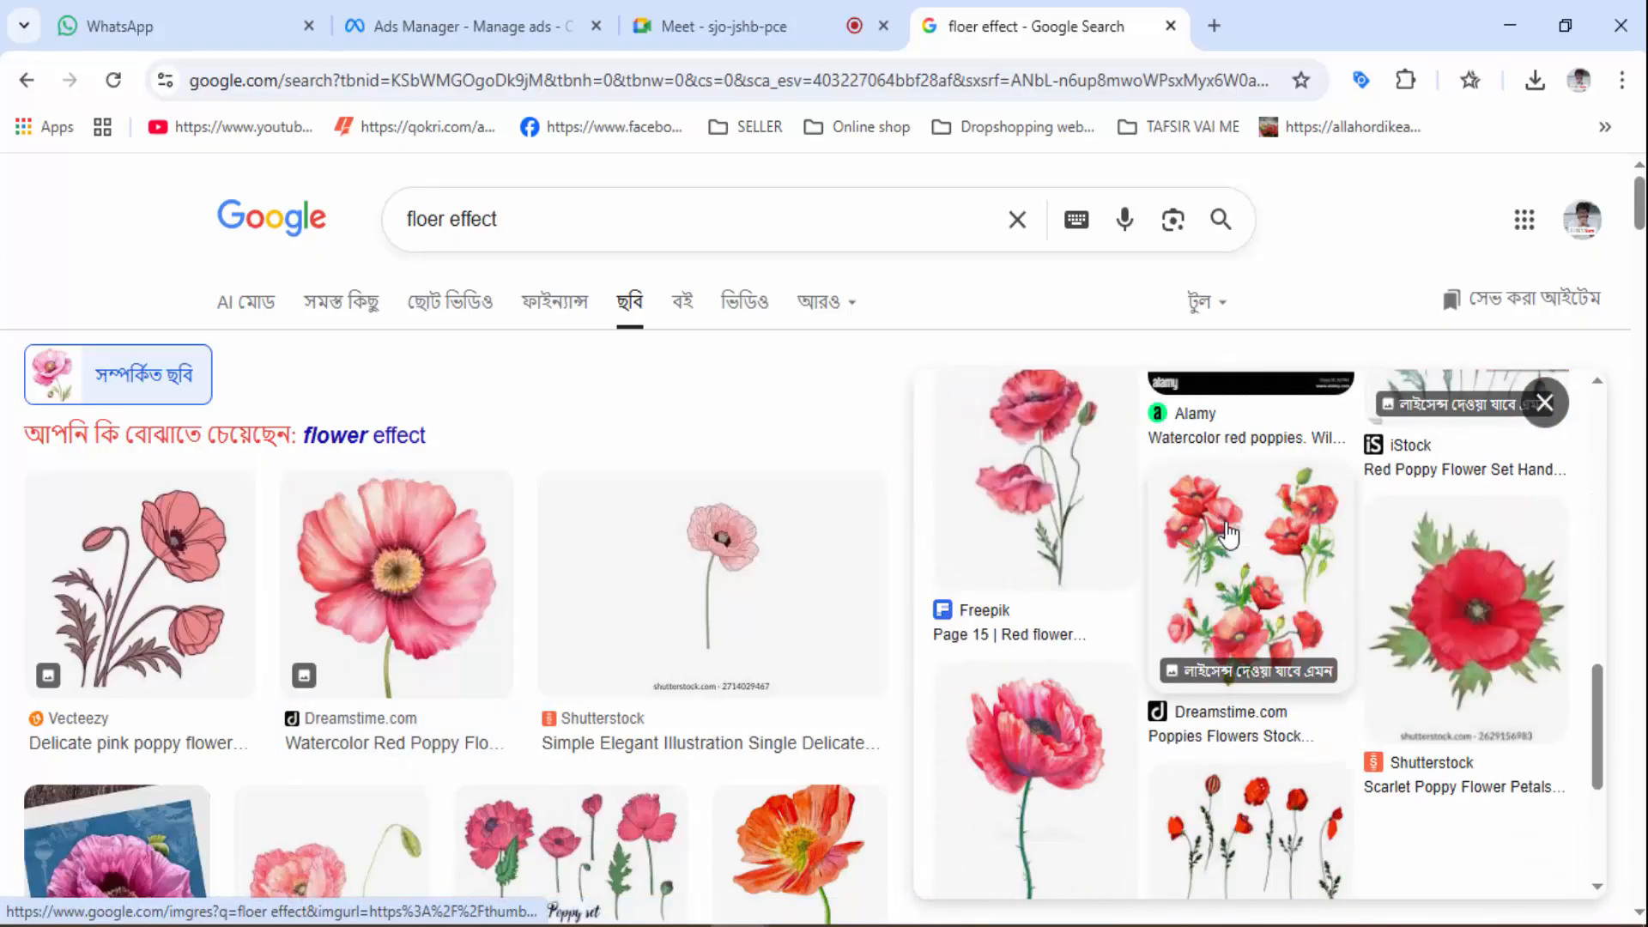
# Preview Shutterstock's scarlet poppy flower and examine its related red poppy images
pyautogui.click(1507, 574)
pyautogui.scroll(-10, 1295, 574)
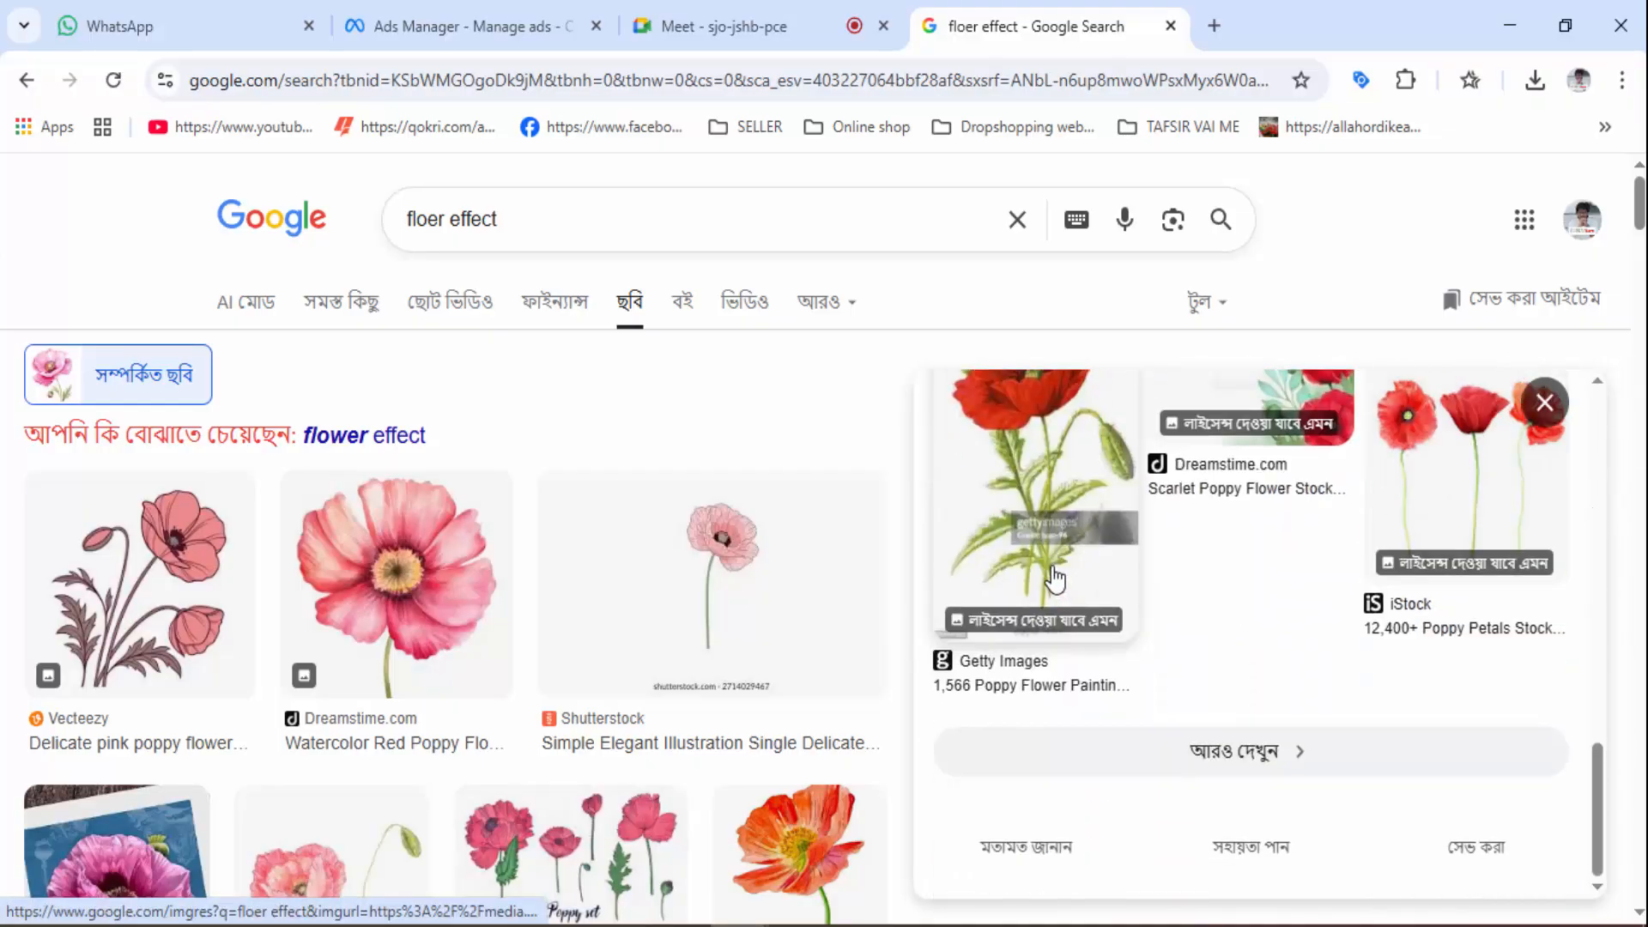
pyautogui.scroll(-5, 779, 552)
# Preview Sunnyfae's oriental poppy and PICRYL's pink poppy from the main results, and look through the PICRYL flower's related images
pyautogui.scroll(-15, 553, 573)
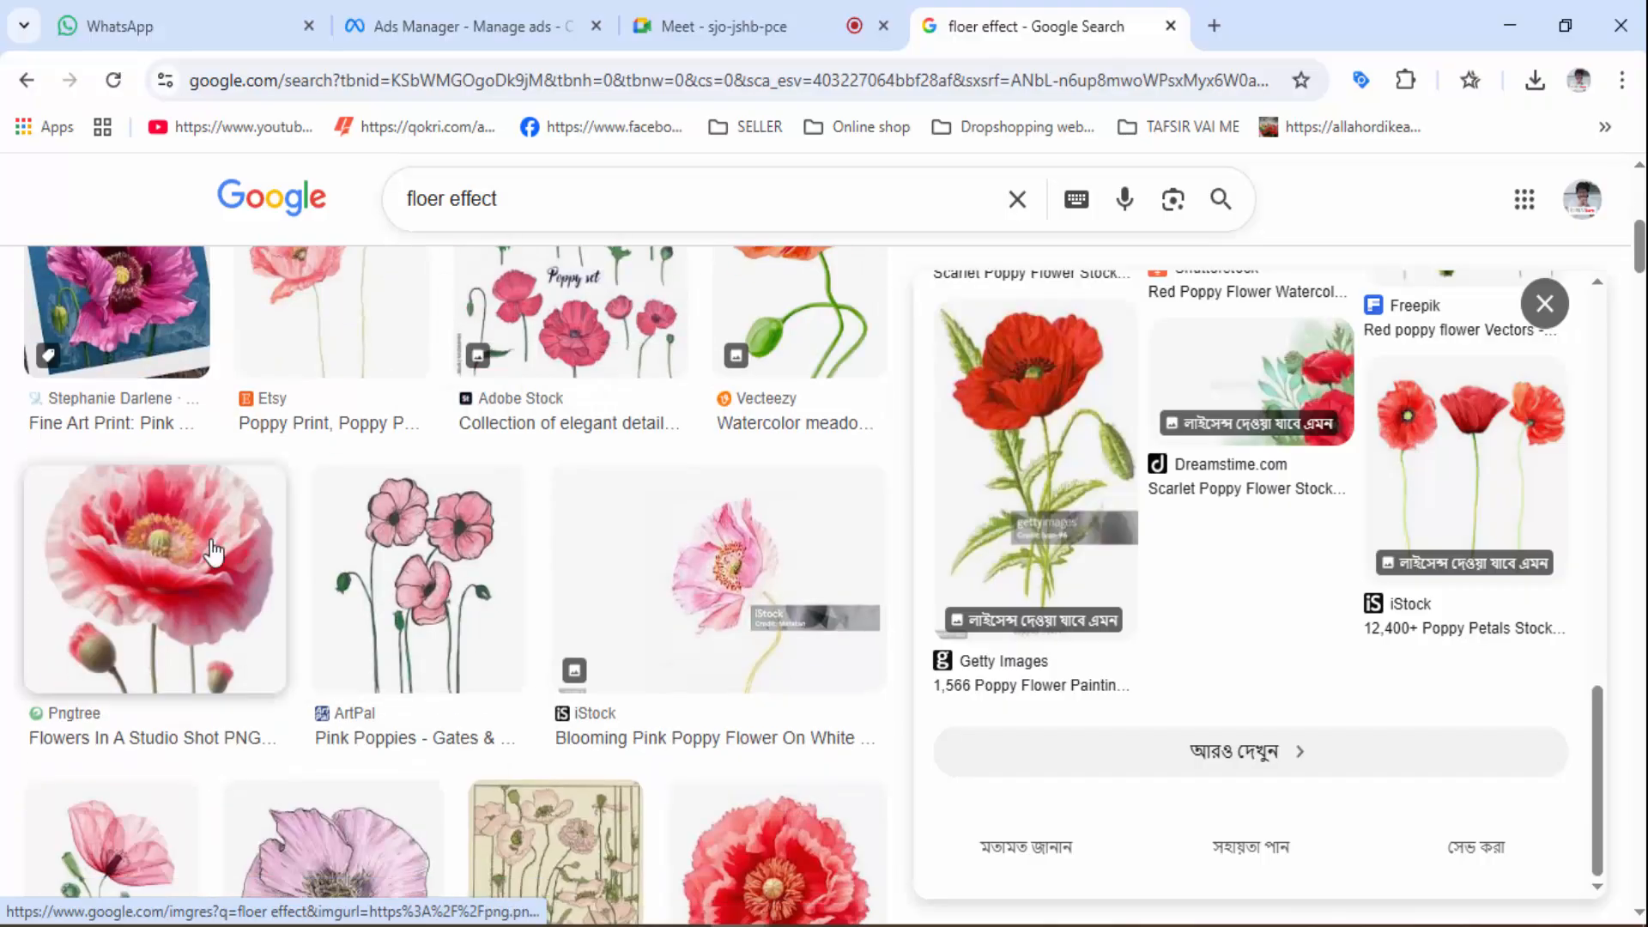
pyautogui.click(329, 402)
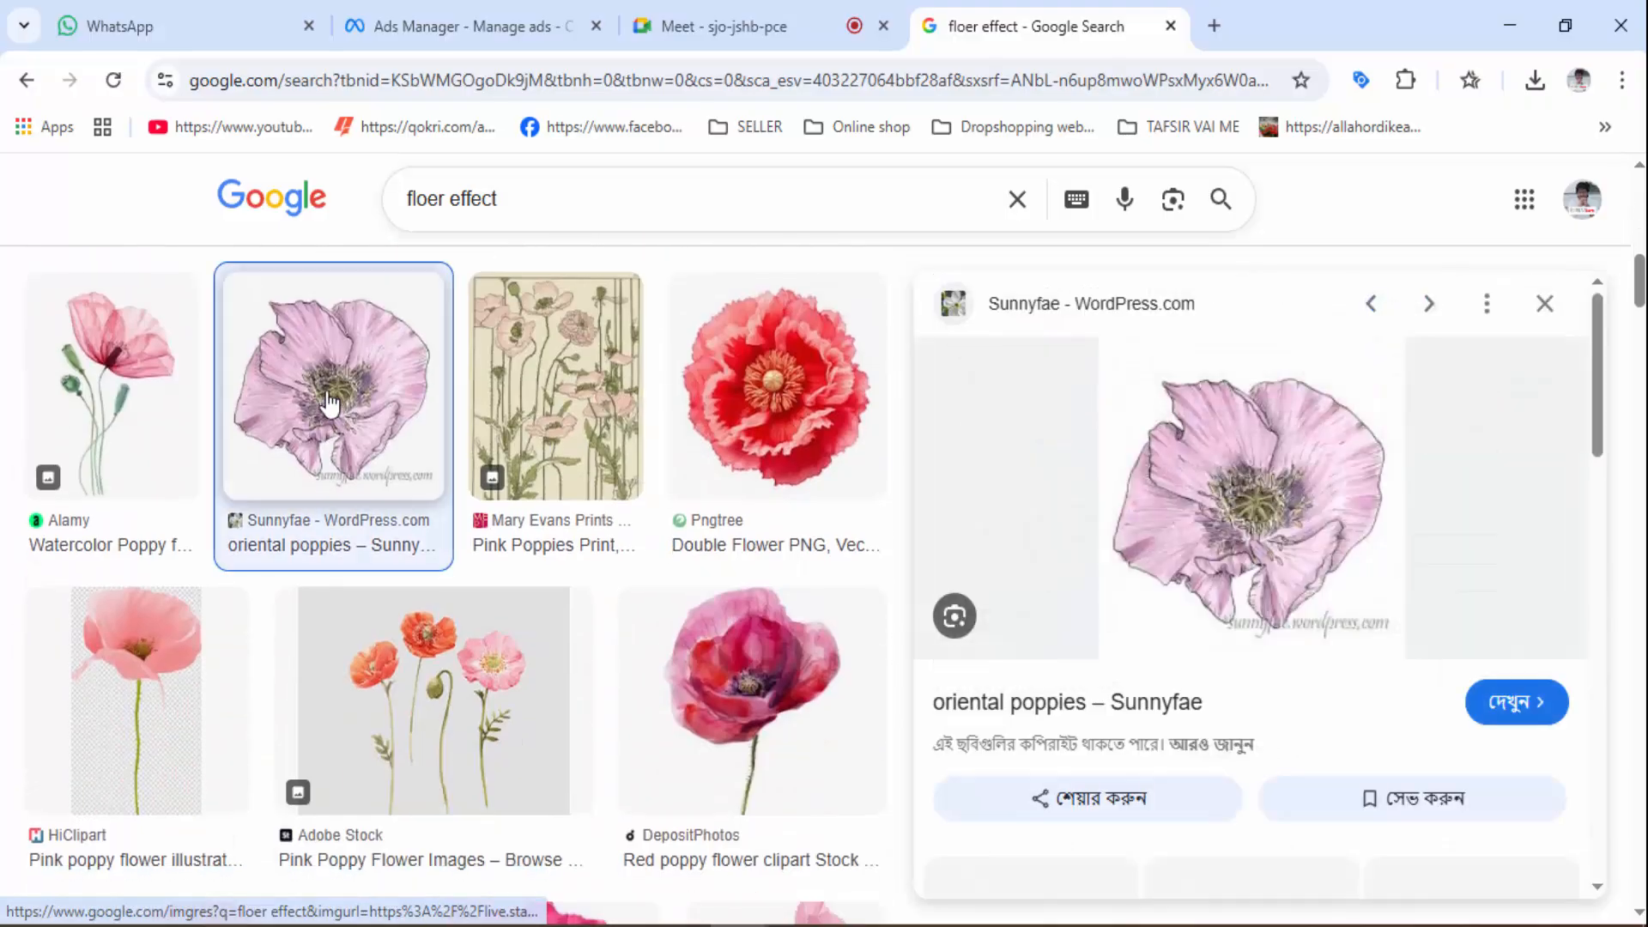
pyautogui.scroll(-6, 788, 407)
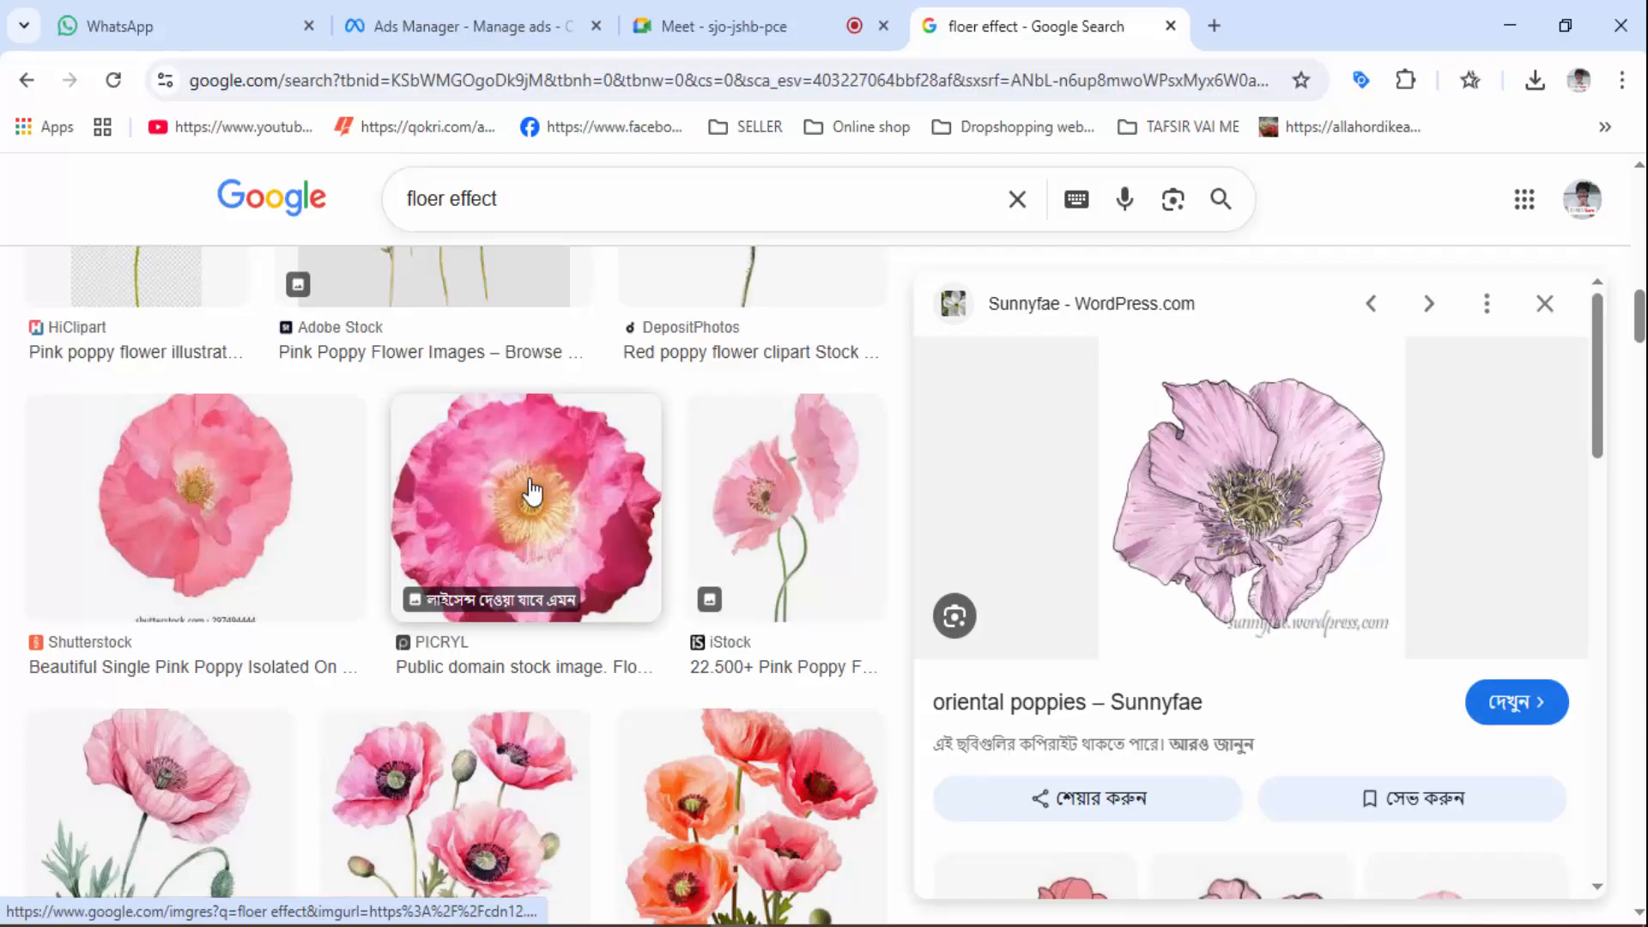
pyautogui.click(532, 493)
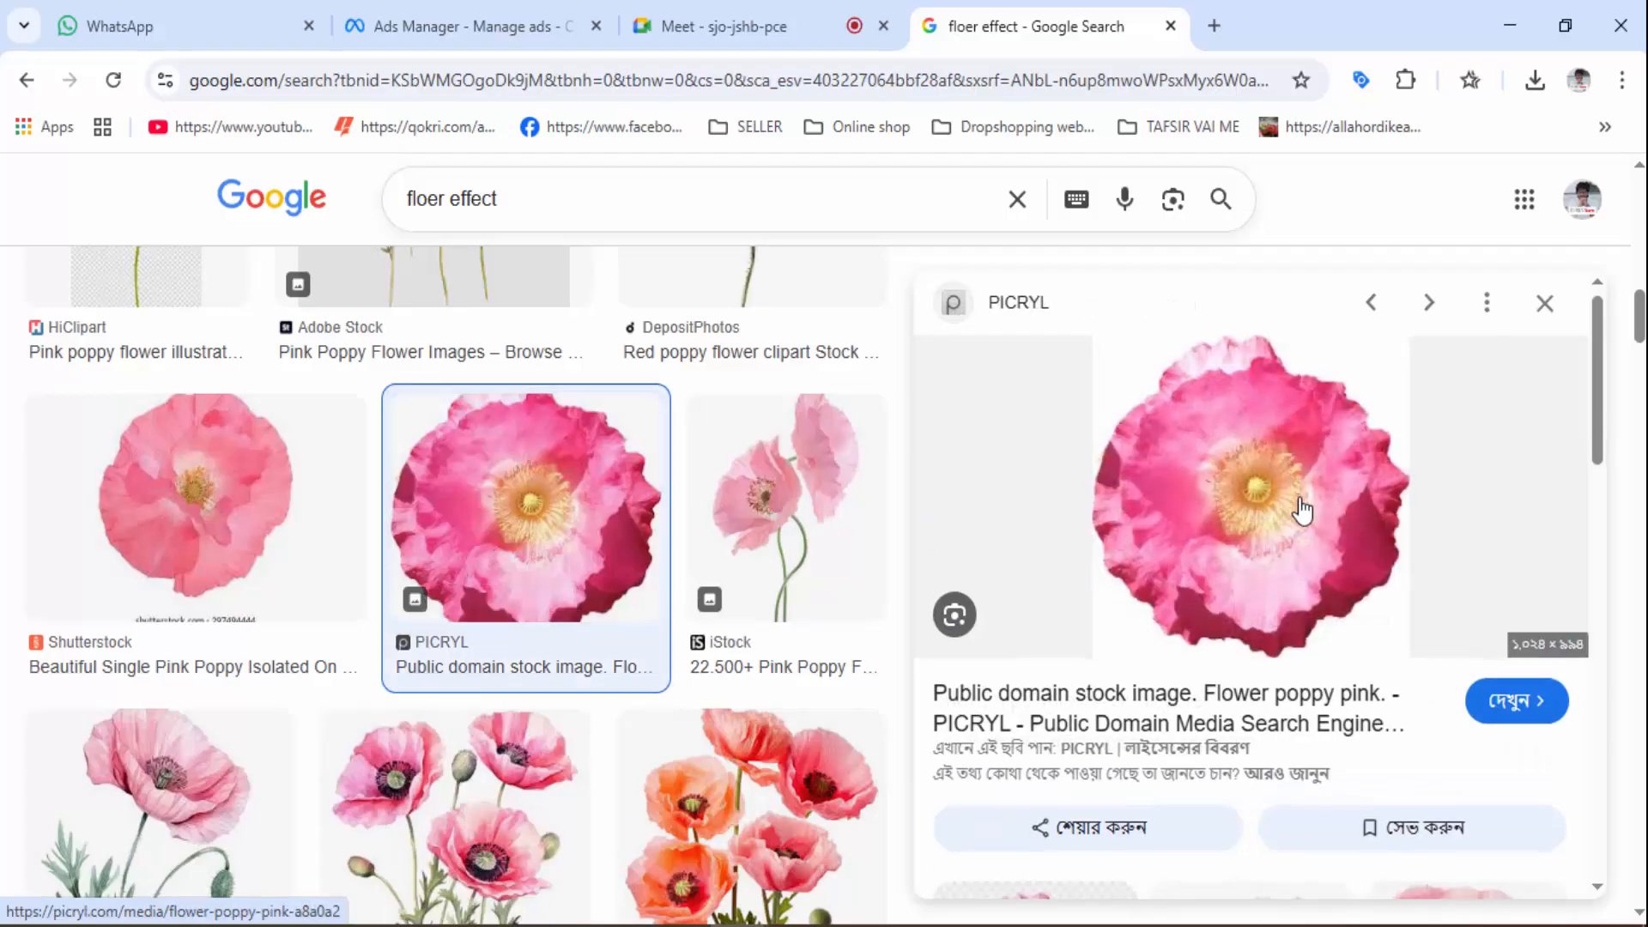
pyautogui.scroll(-10, 1292, 489)
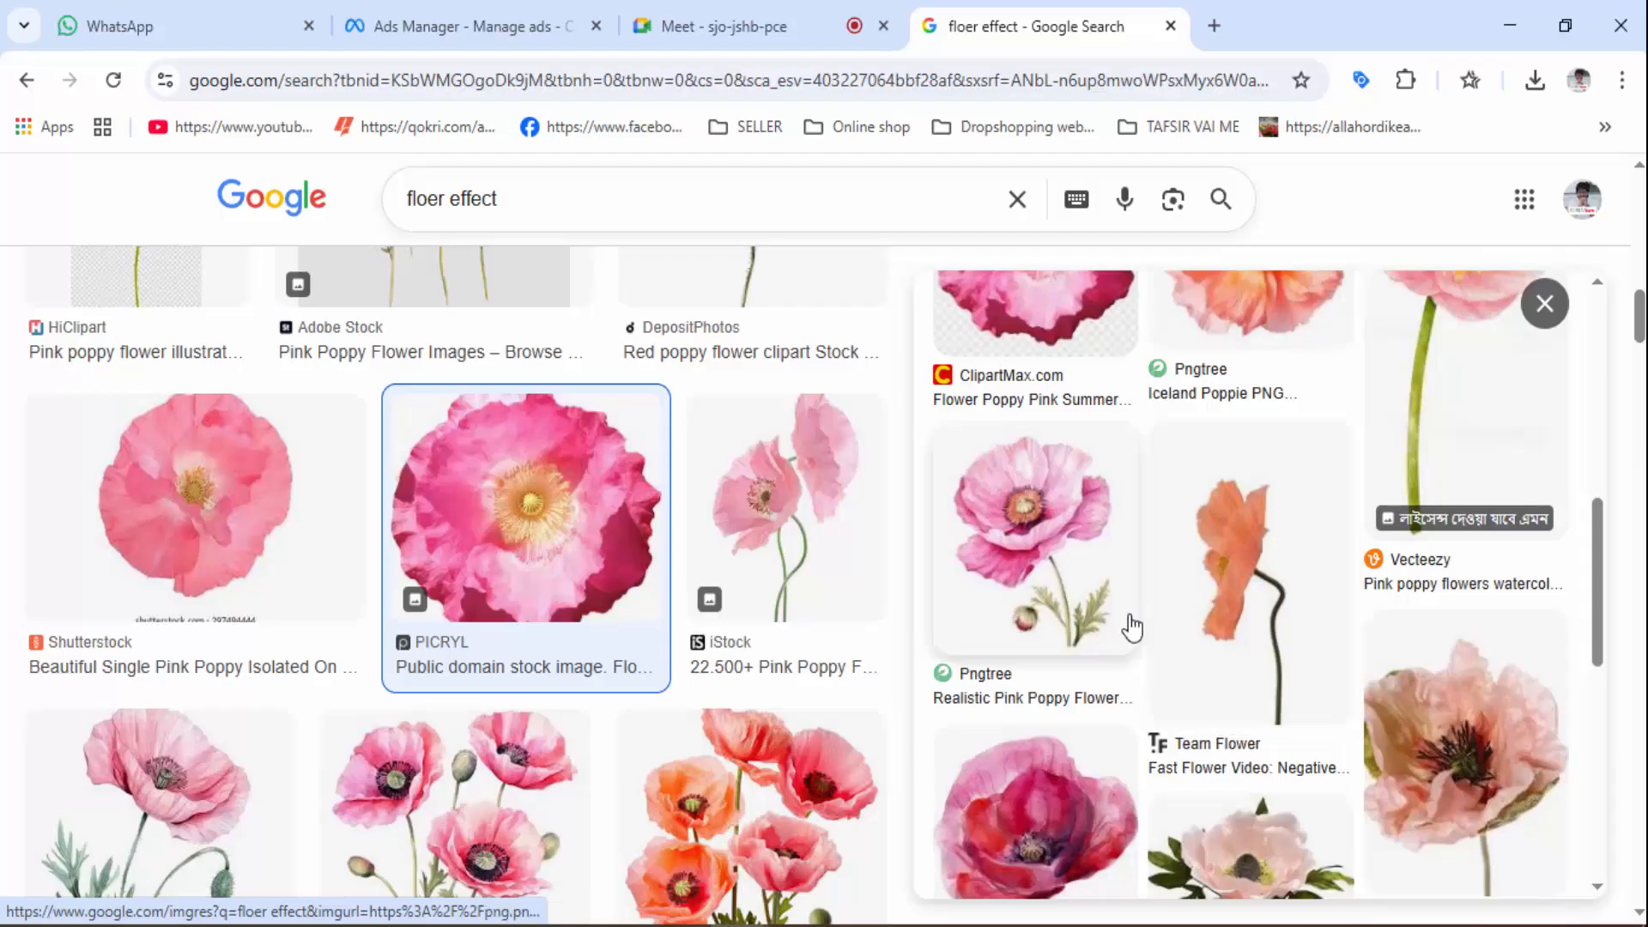
pyautogui.scroll(-8, 1107, 600)
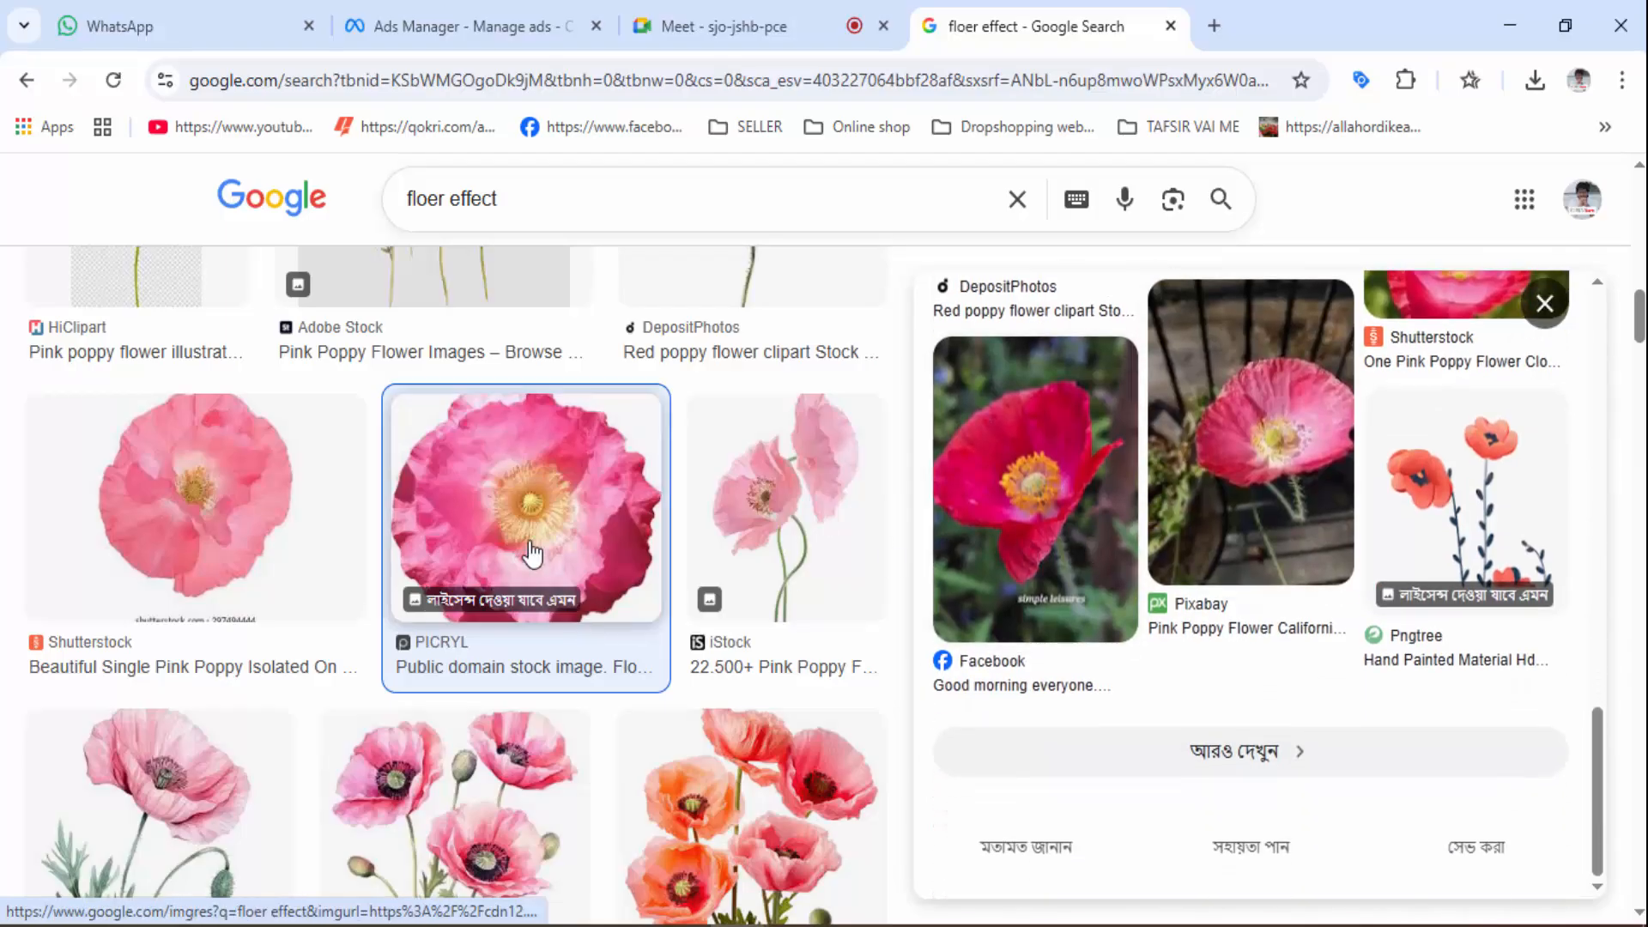
# Copy Freepik's pink watercolour flower with the dark centre and paste it into a new 626 x 626 px document in Photoshop
pyautogui.scroll(-9, 228, 510)
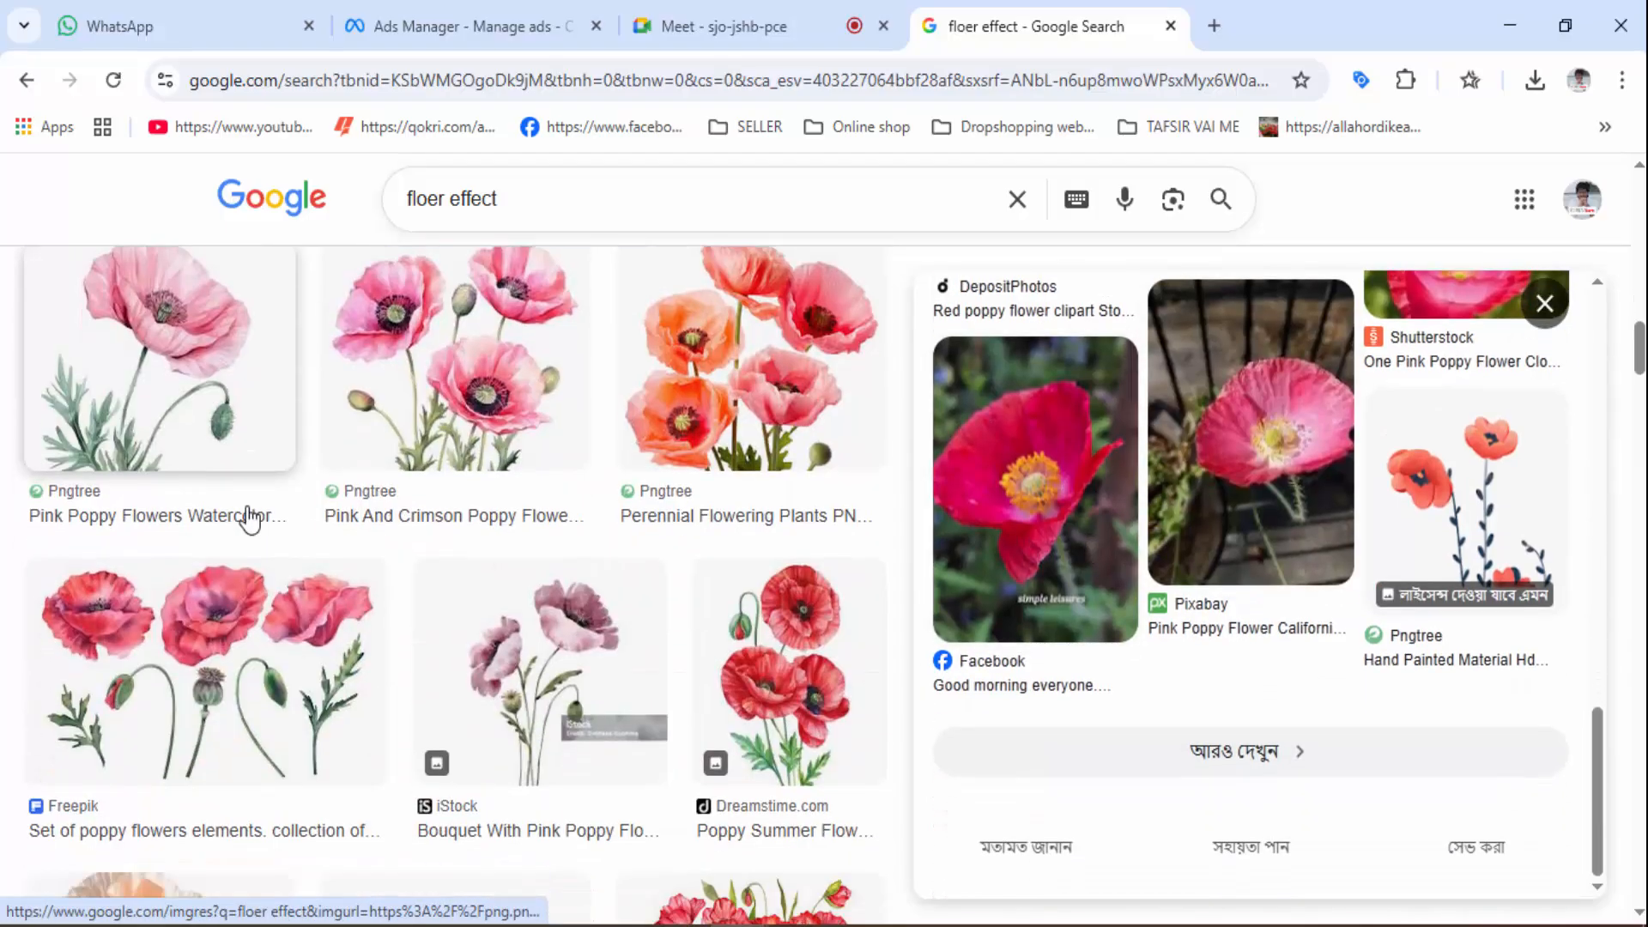
pyautogui.click(404, 692)
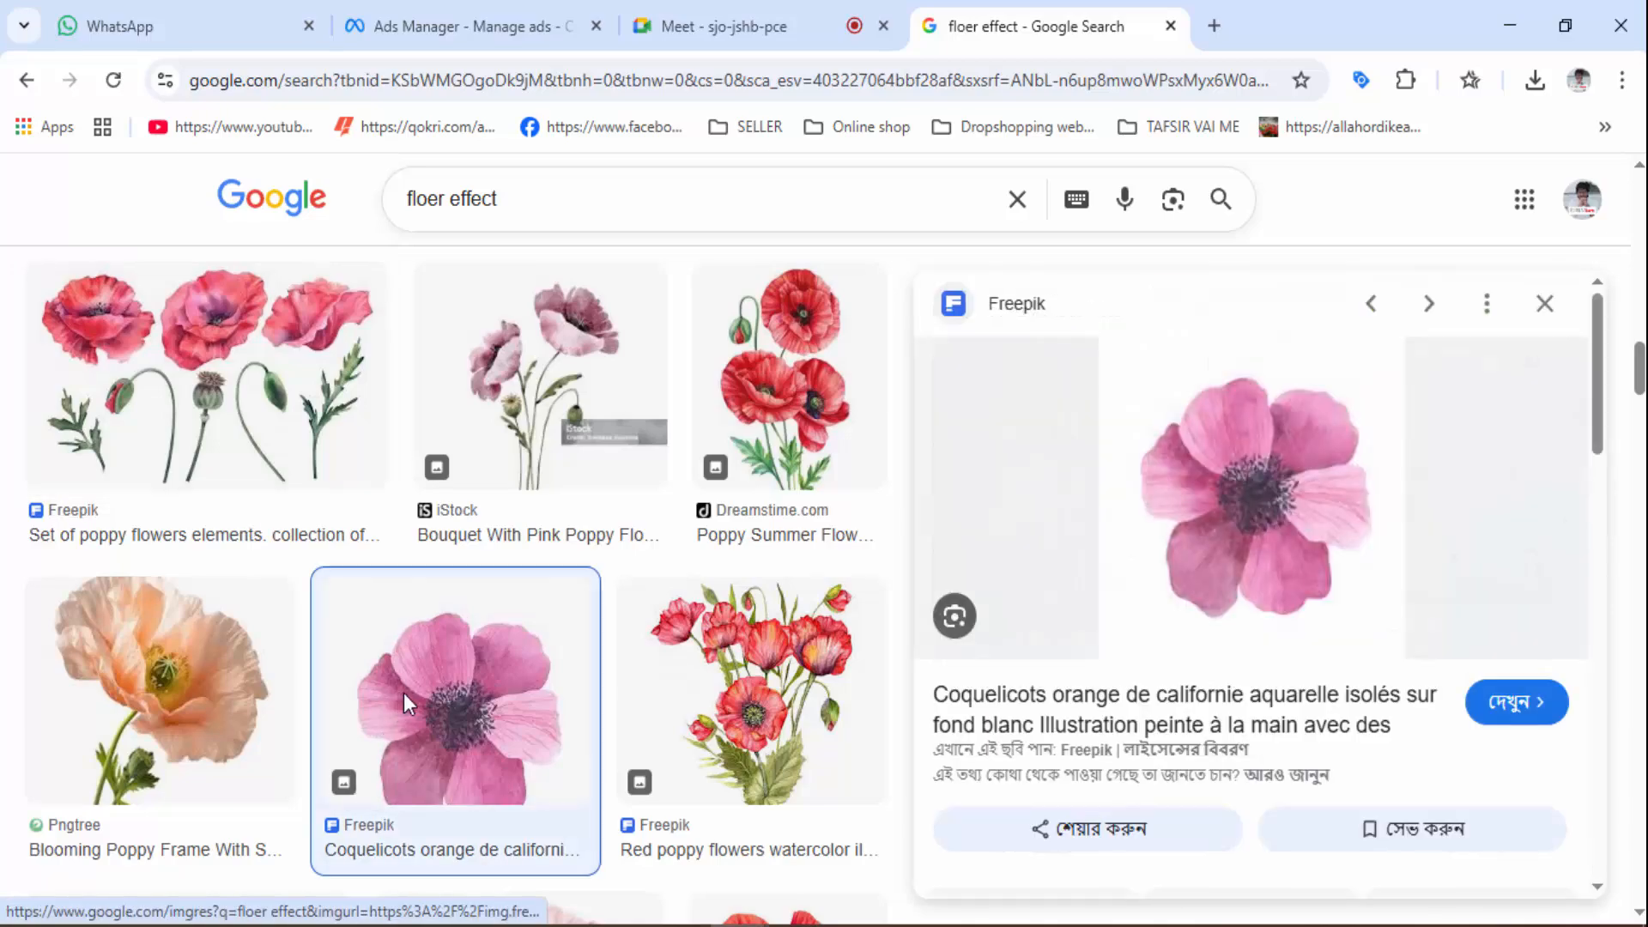
pyautogui.rightClick(1239, 528)
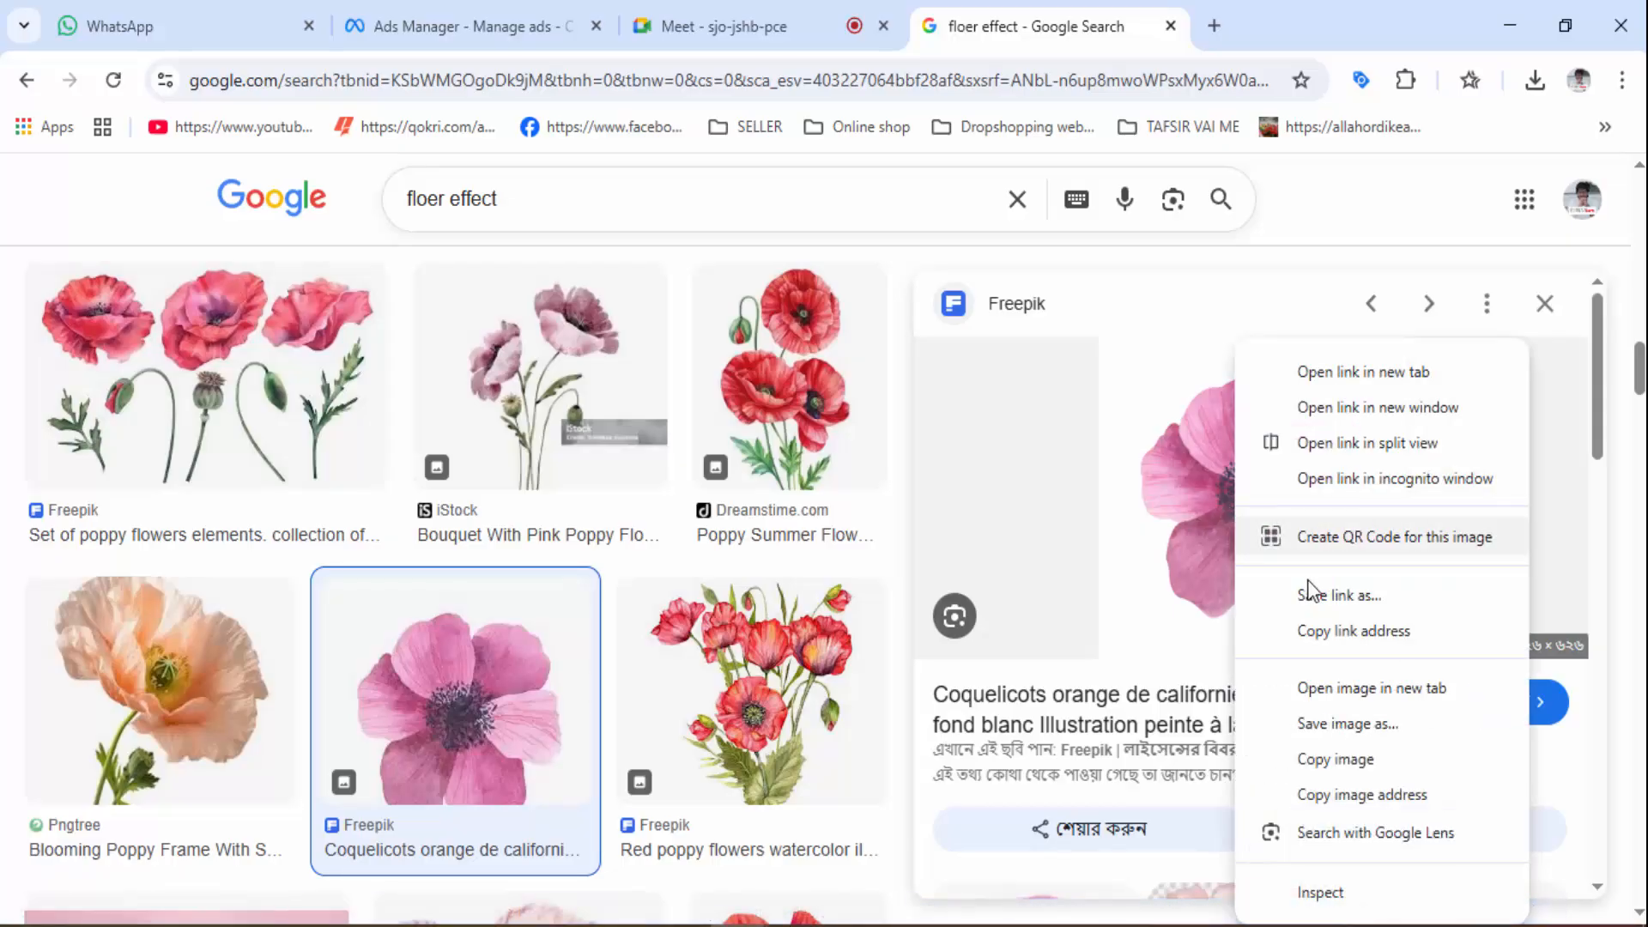
pyautogui.click(1375, 759)
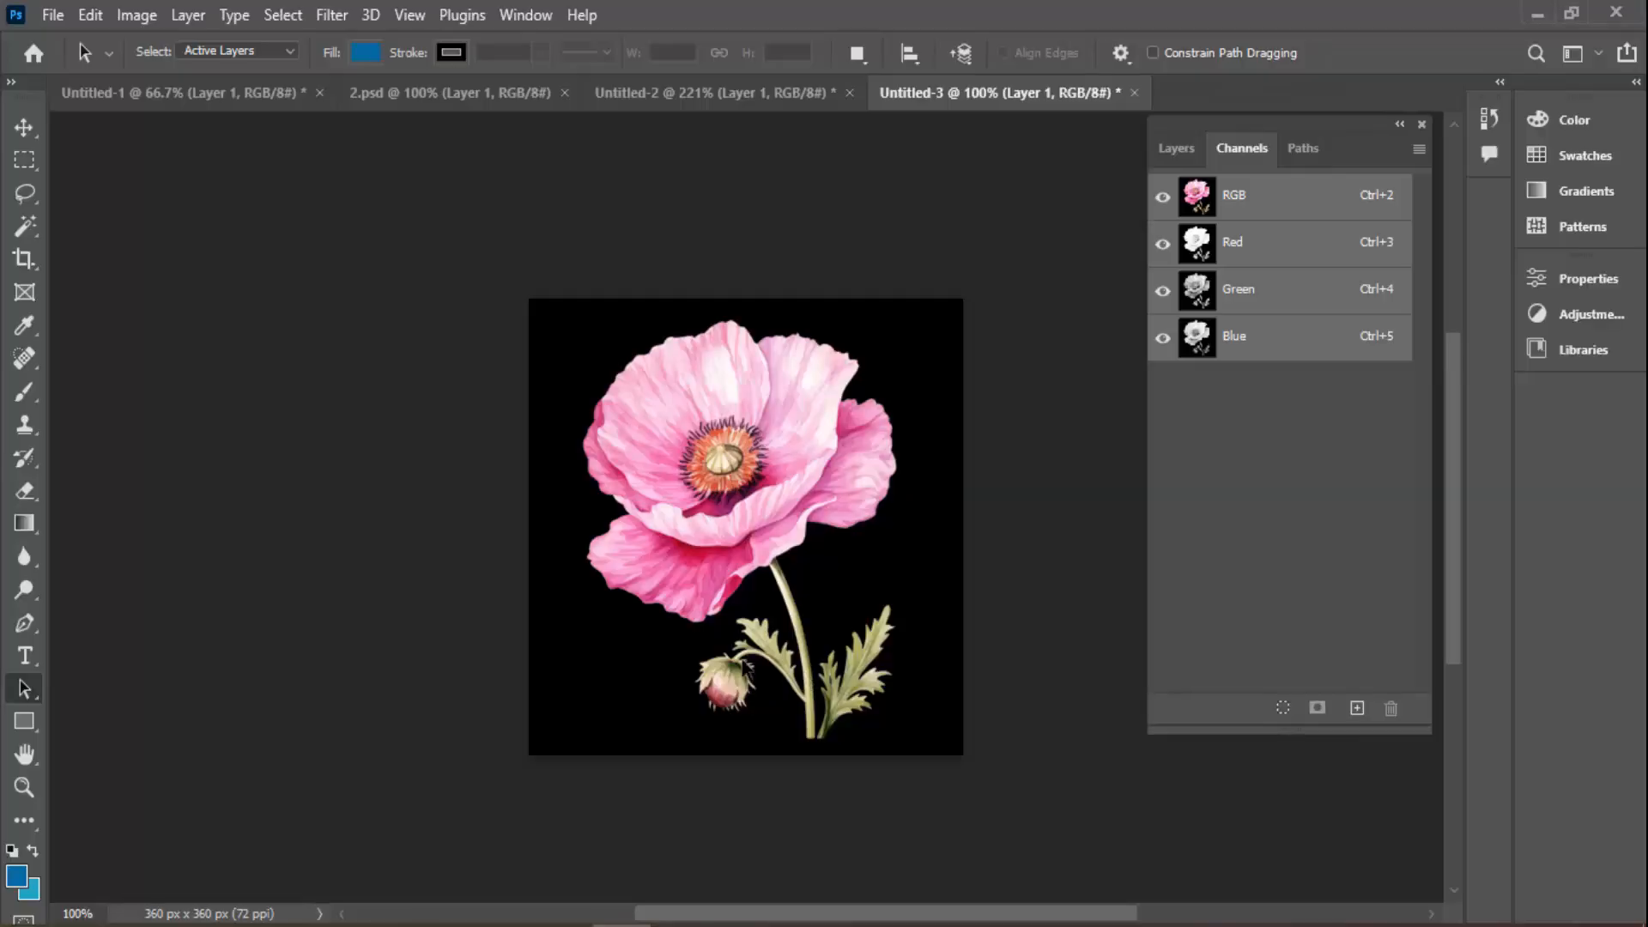
pyautogui.hotkey('ctrl', 'a')
pyautogui.hotkey('ctrl', 'n')
pyautogui.press('Return')
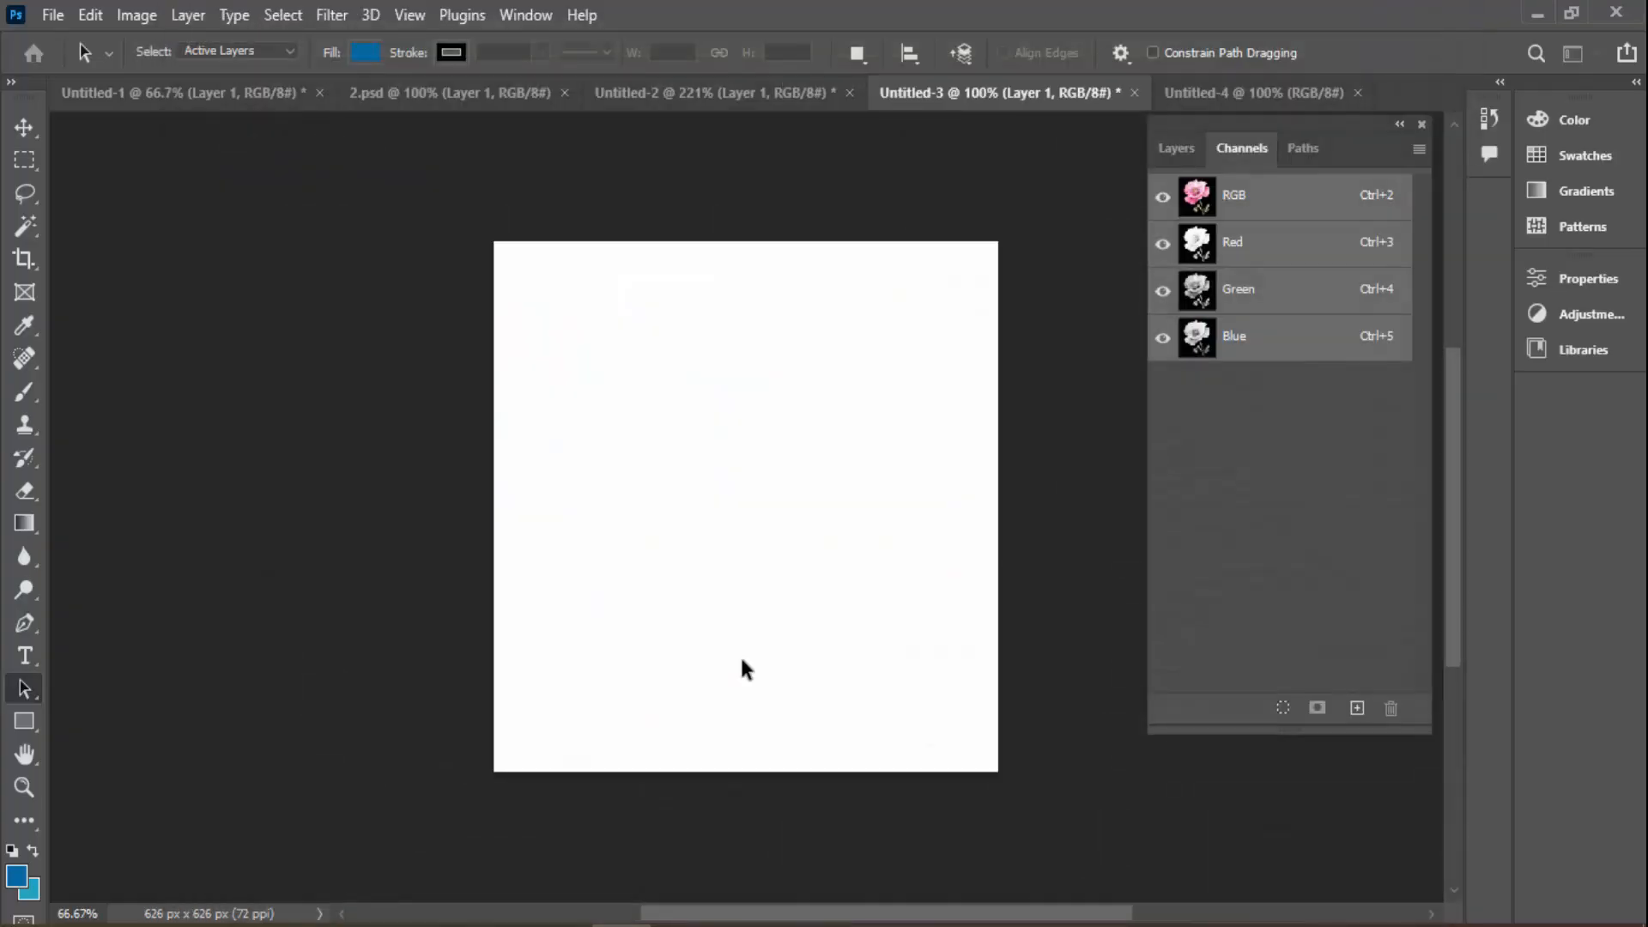
pyautogui.hotkey('ctrl', 'v')
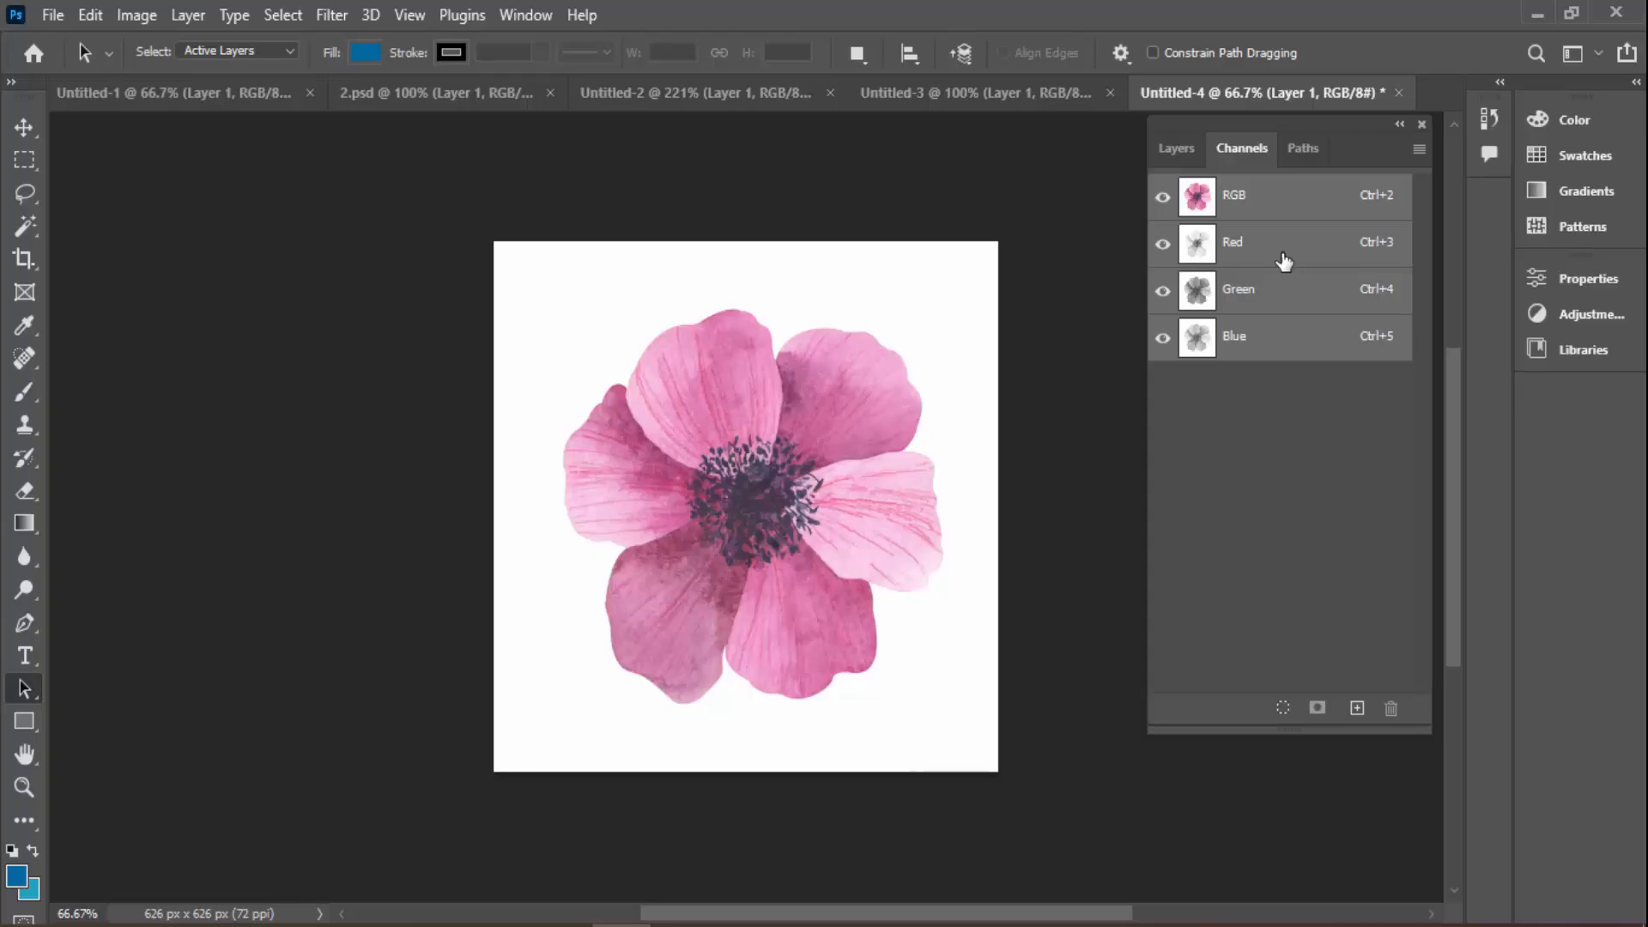
# View the flower's Red, Green and Blue channels one at a time and return to the RGB composite
pyautogui.click(1288, 292)
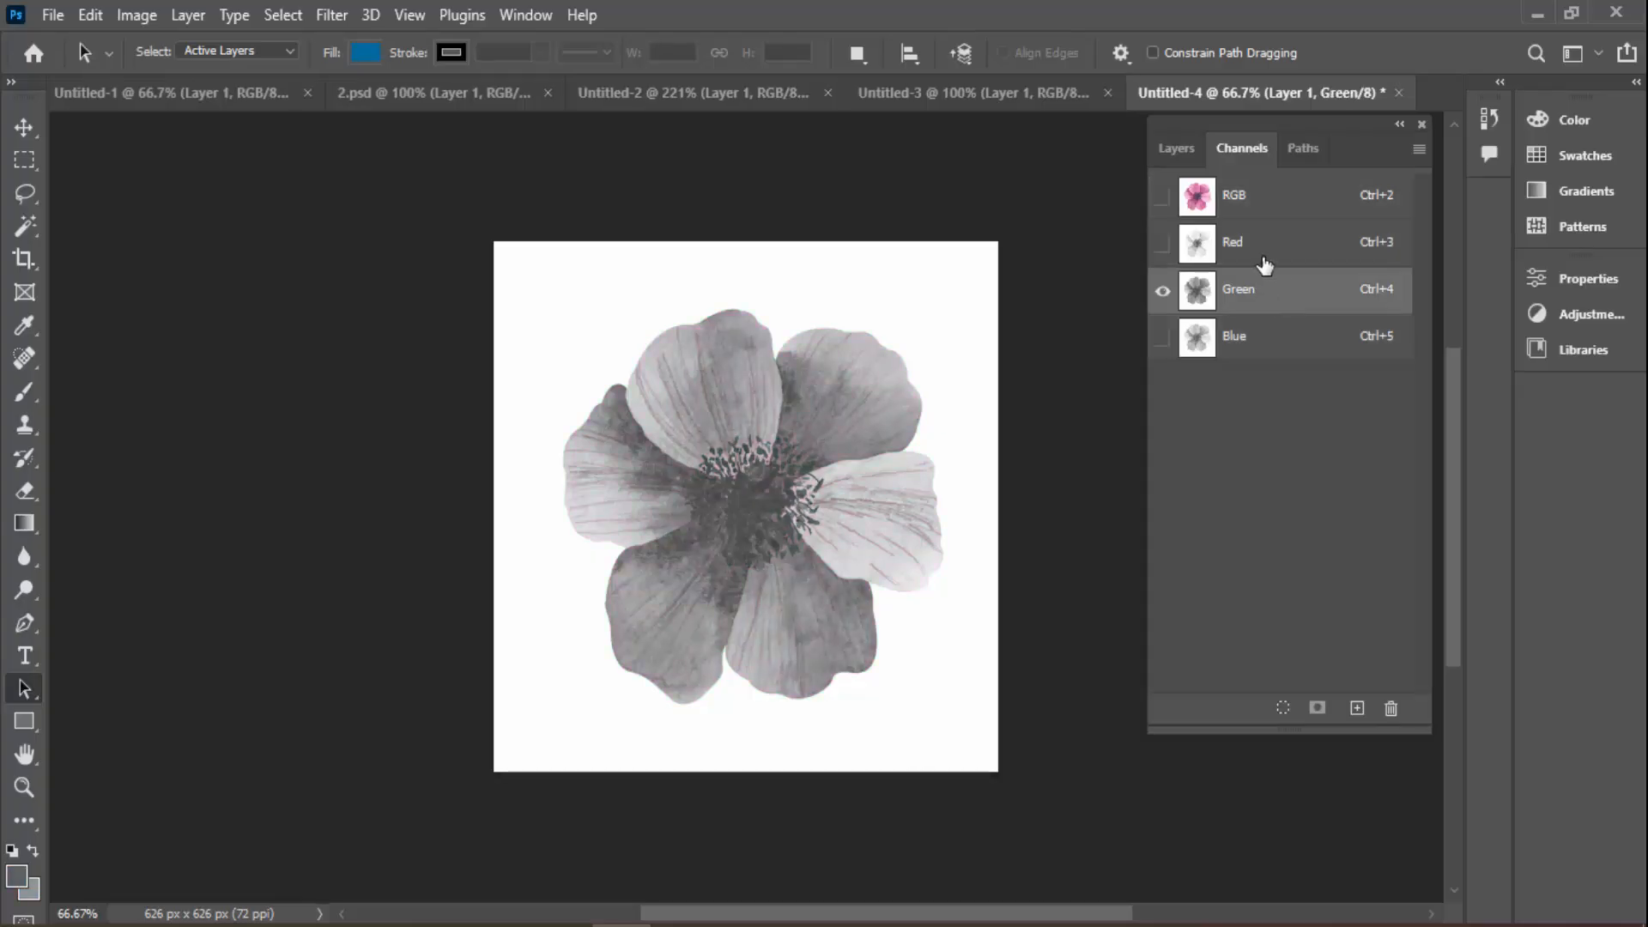
pyautogui.click(1263, 243)
pyautogui.click(1265, 297)
pyautogui.click(1258, 339)
pyautogui.click(1262, 201)
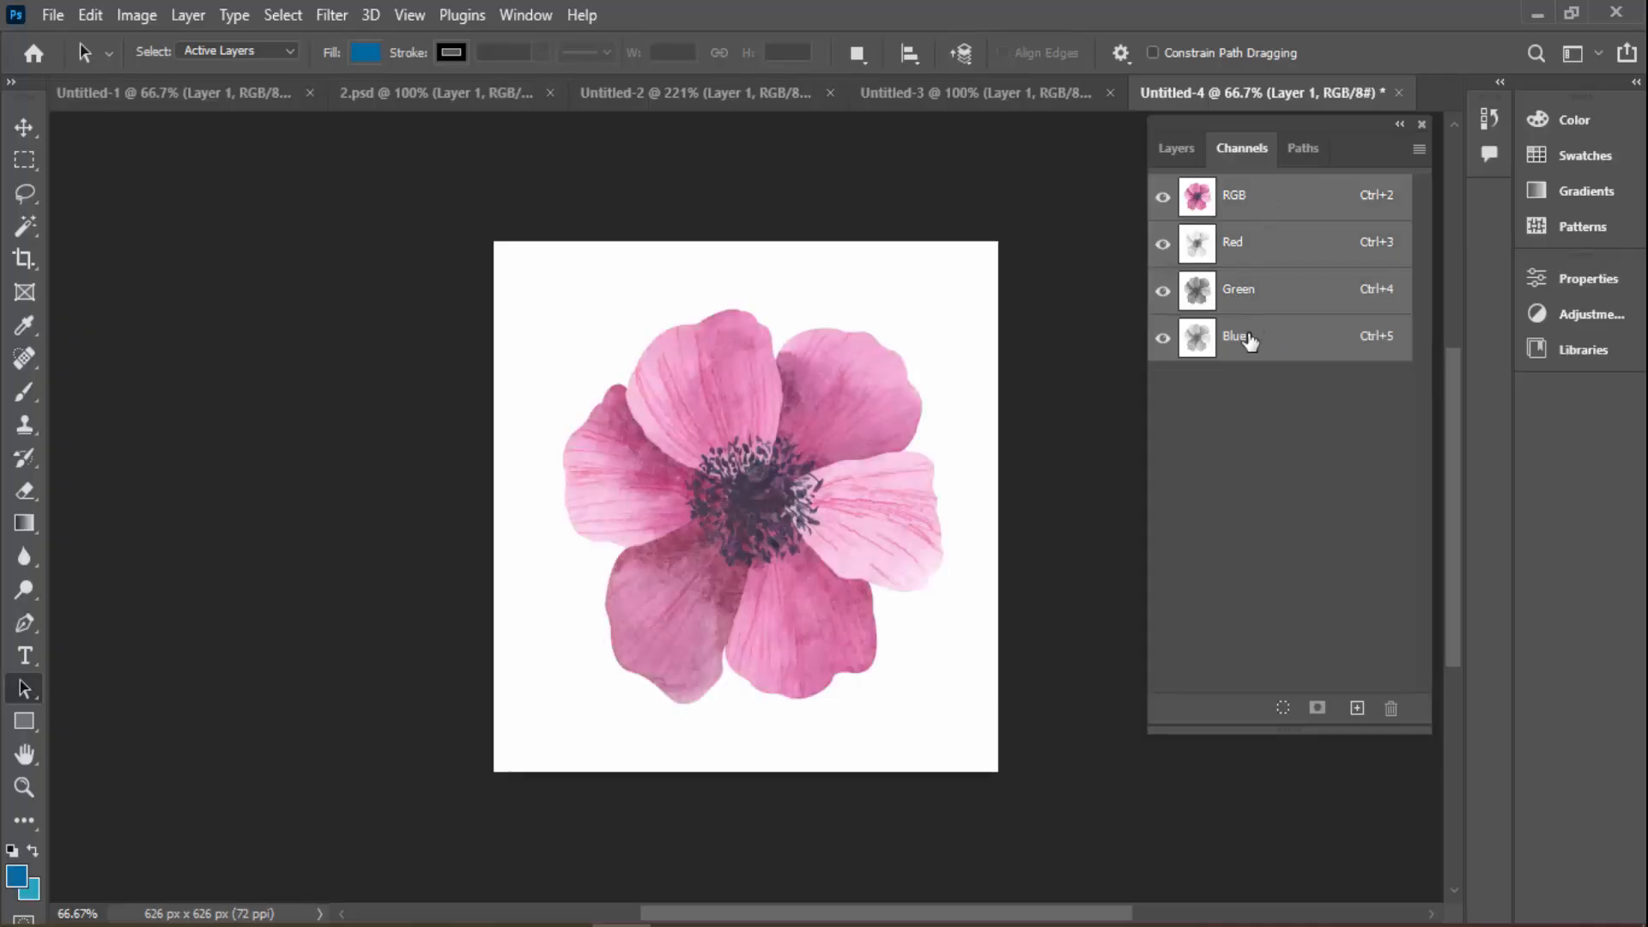
# Convert the pasted flower document to CMYK Color mode
pyautogui.click(132, 17)
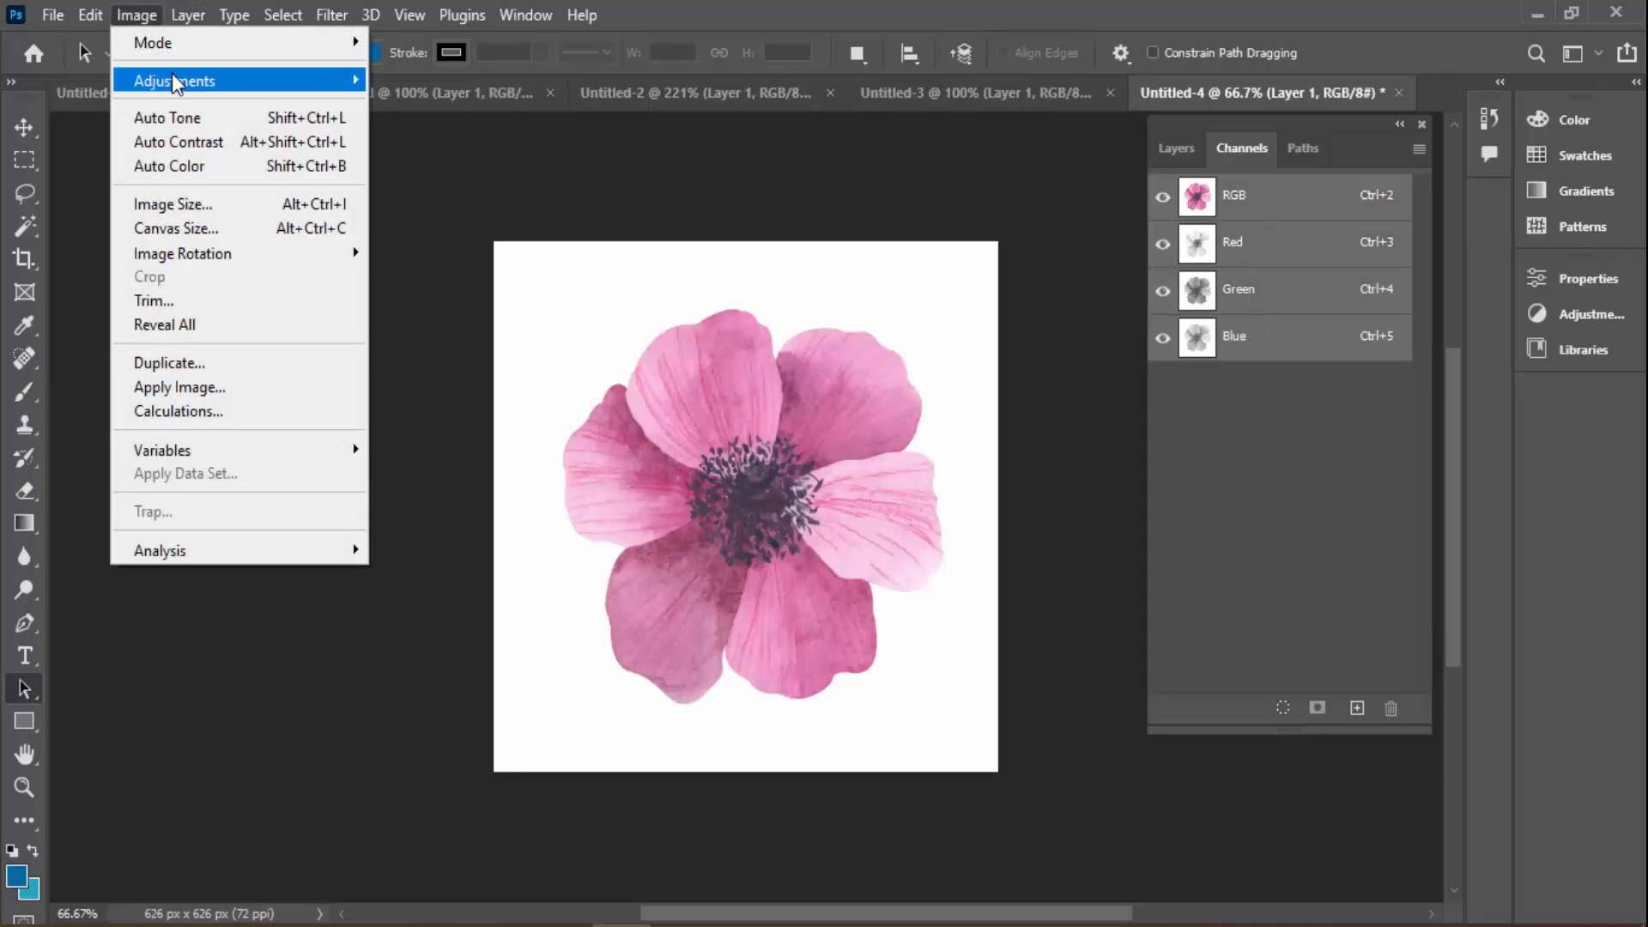
pyautogui.moveTo(247, 50)
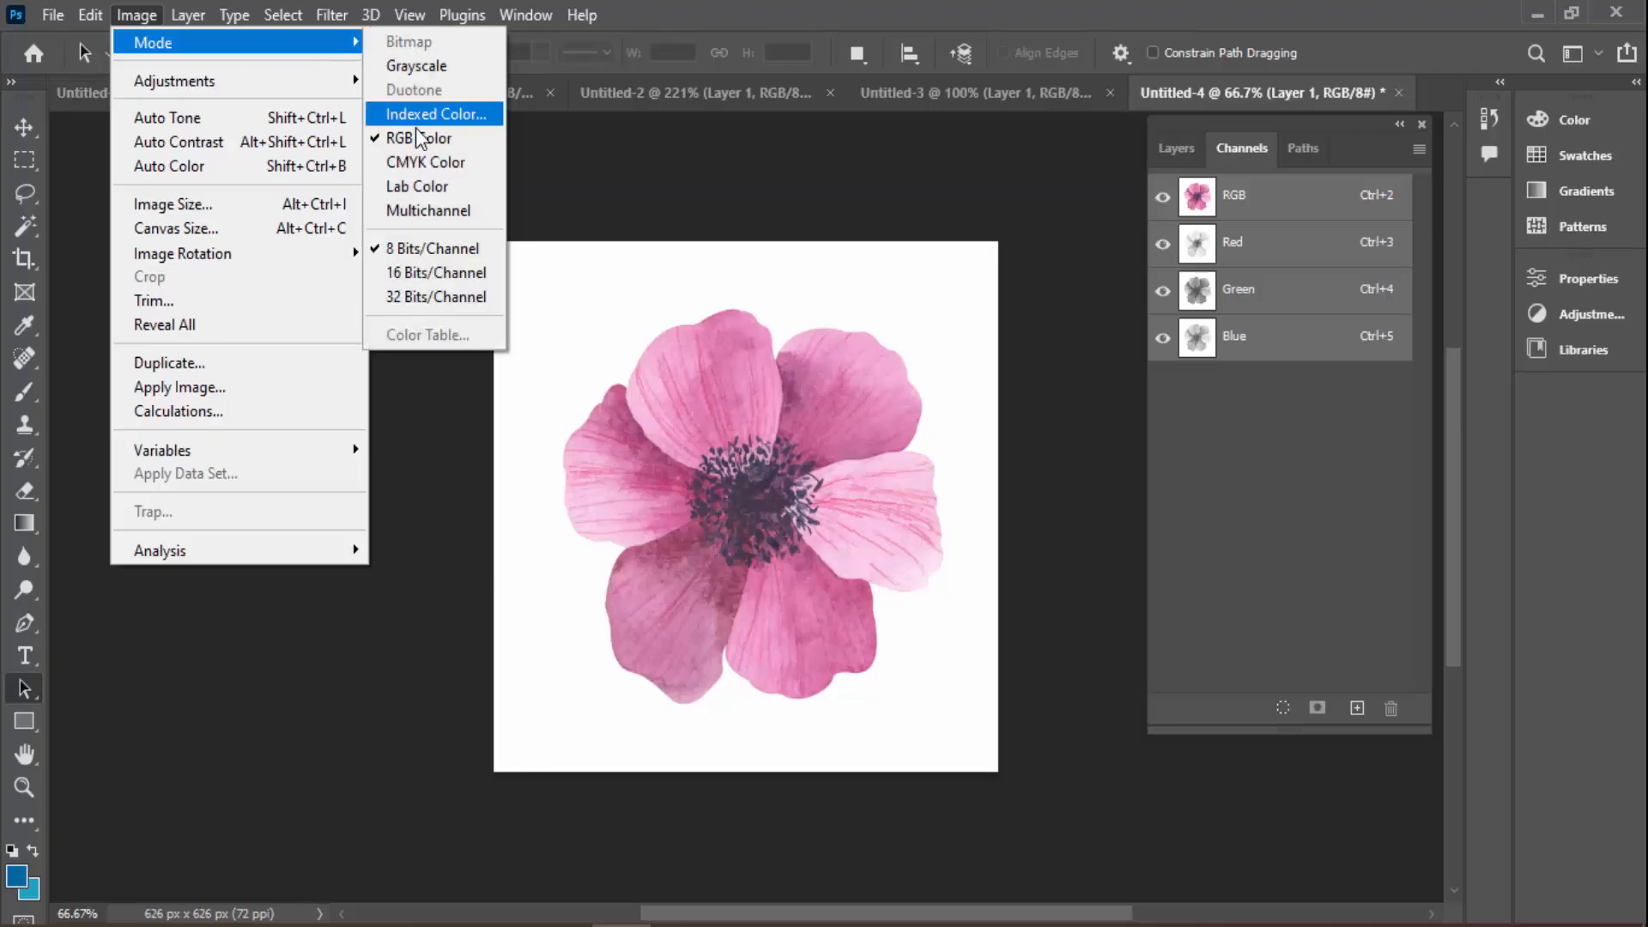
pyautogui.click(424, 163)
pyautogui.press('Return')
pyautogui.press('Return')
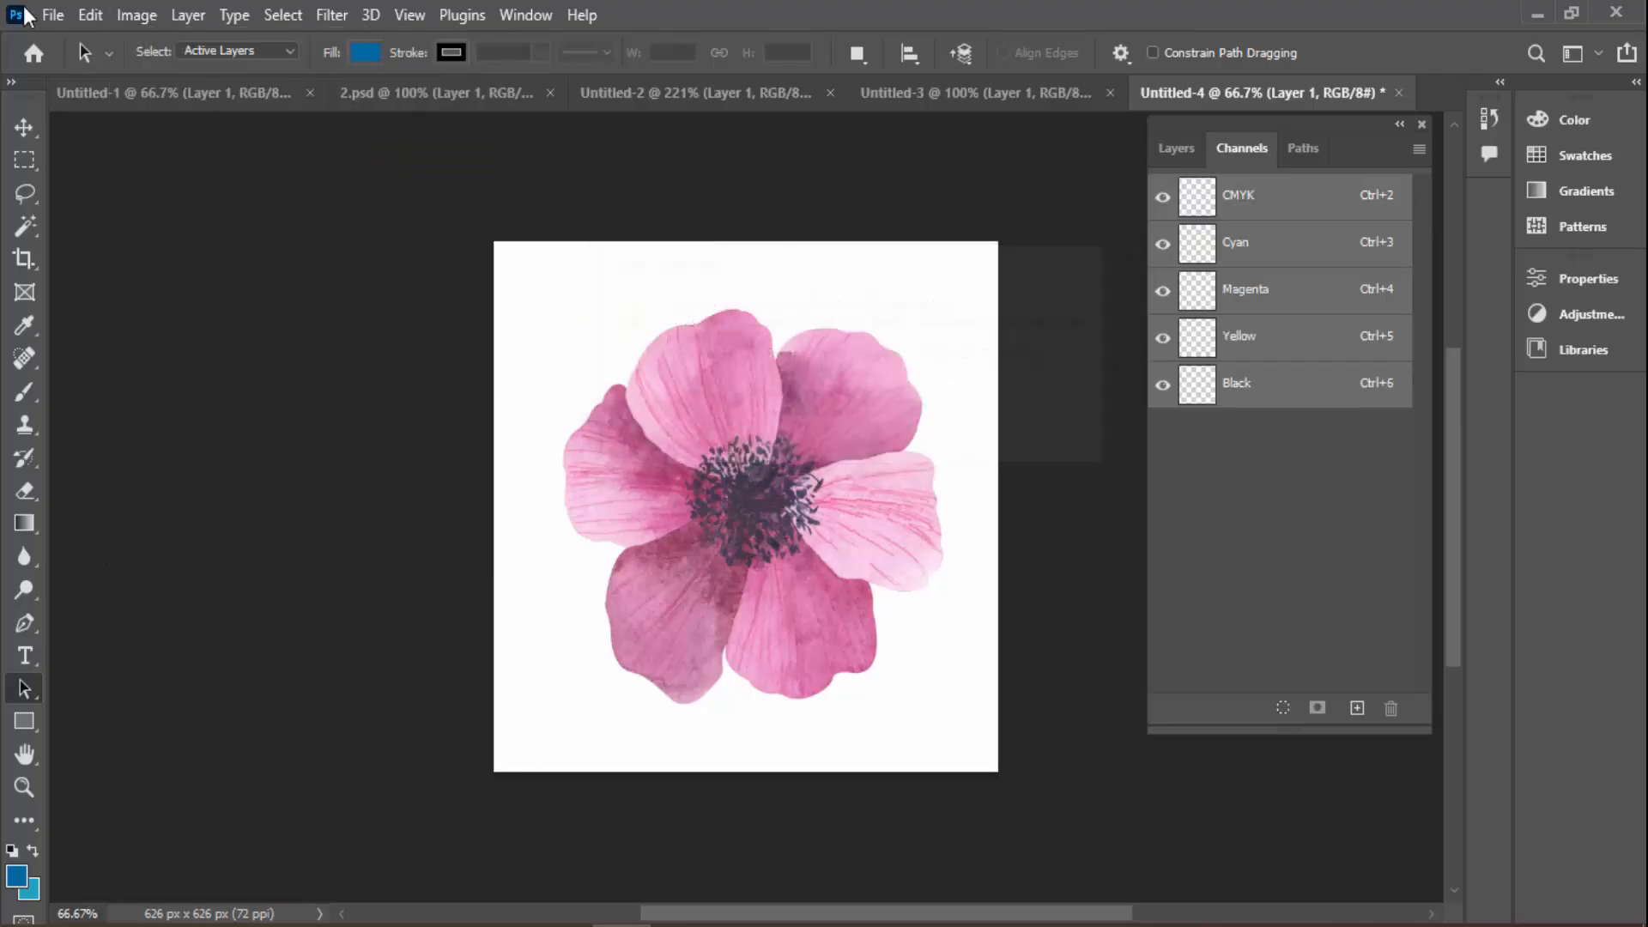
# View the flower's Magenta and Cyan channels separately and return to the CMYK composite
pyautogui.click(1285, 298)
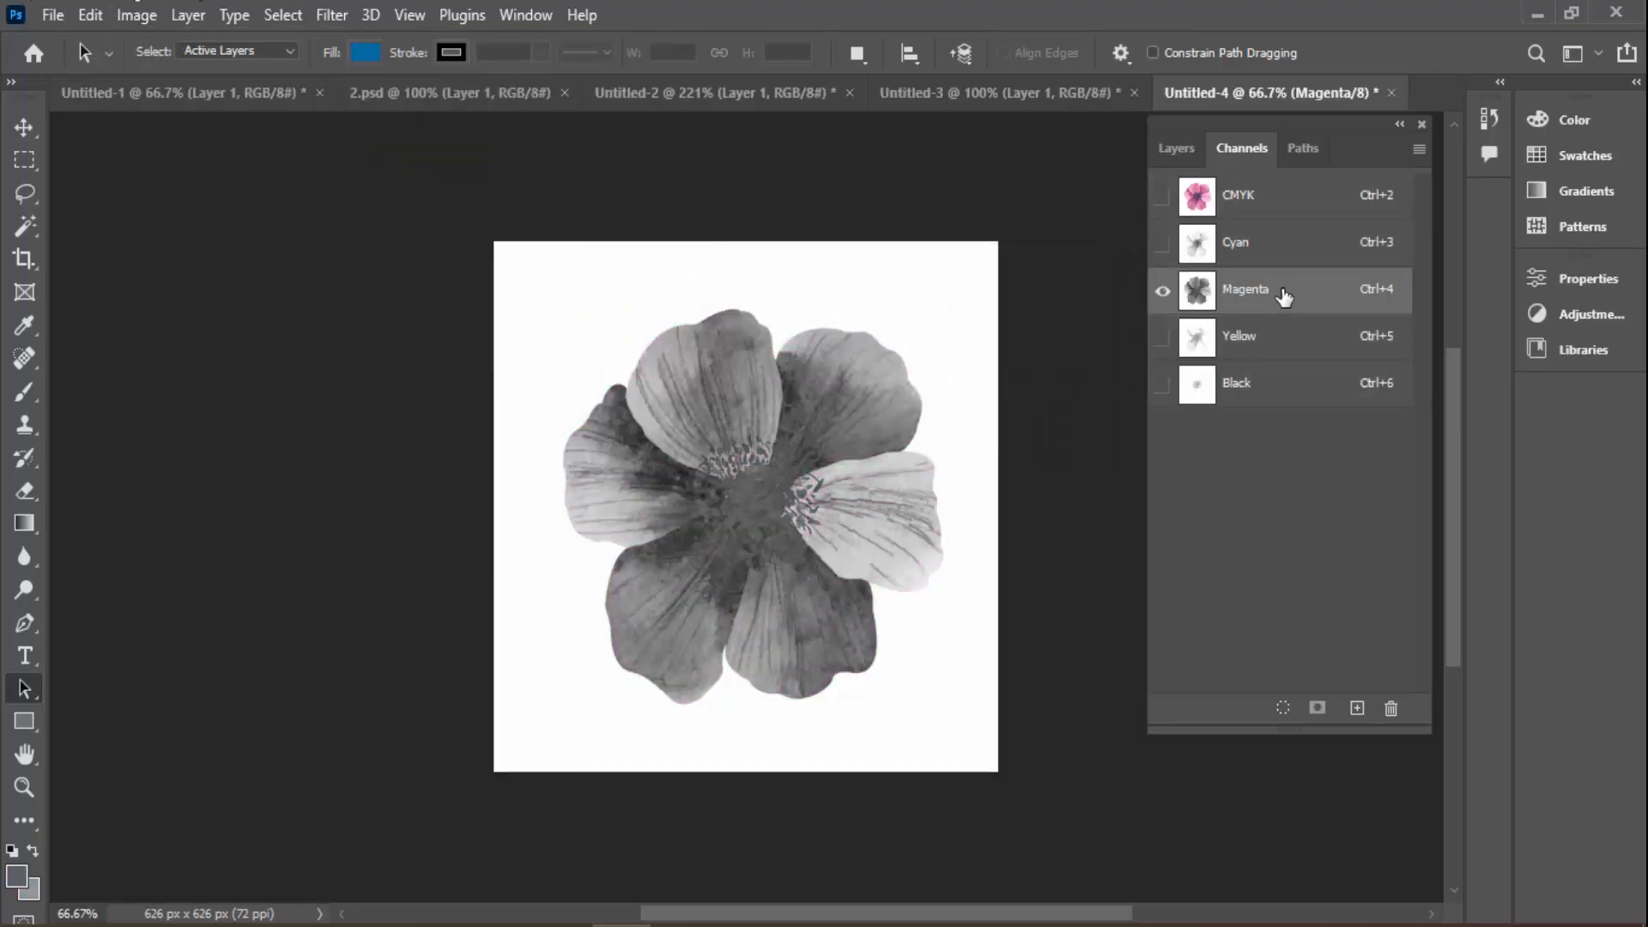
pyautogui.click(1253, 220)
pyautogui.click(1257, 249)
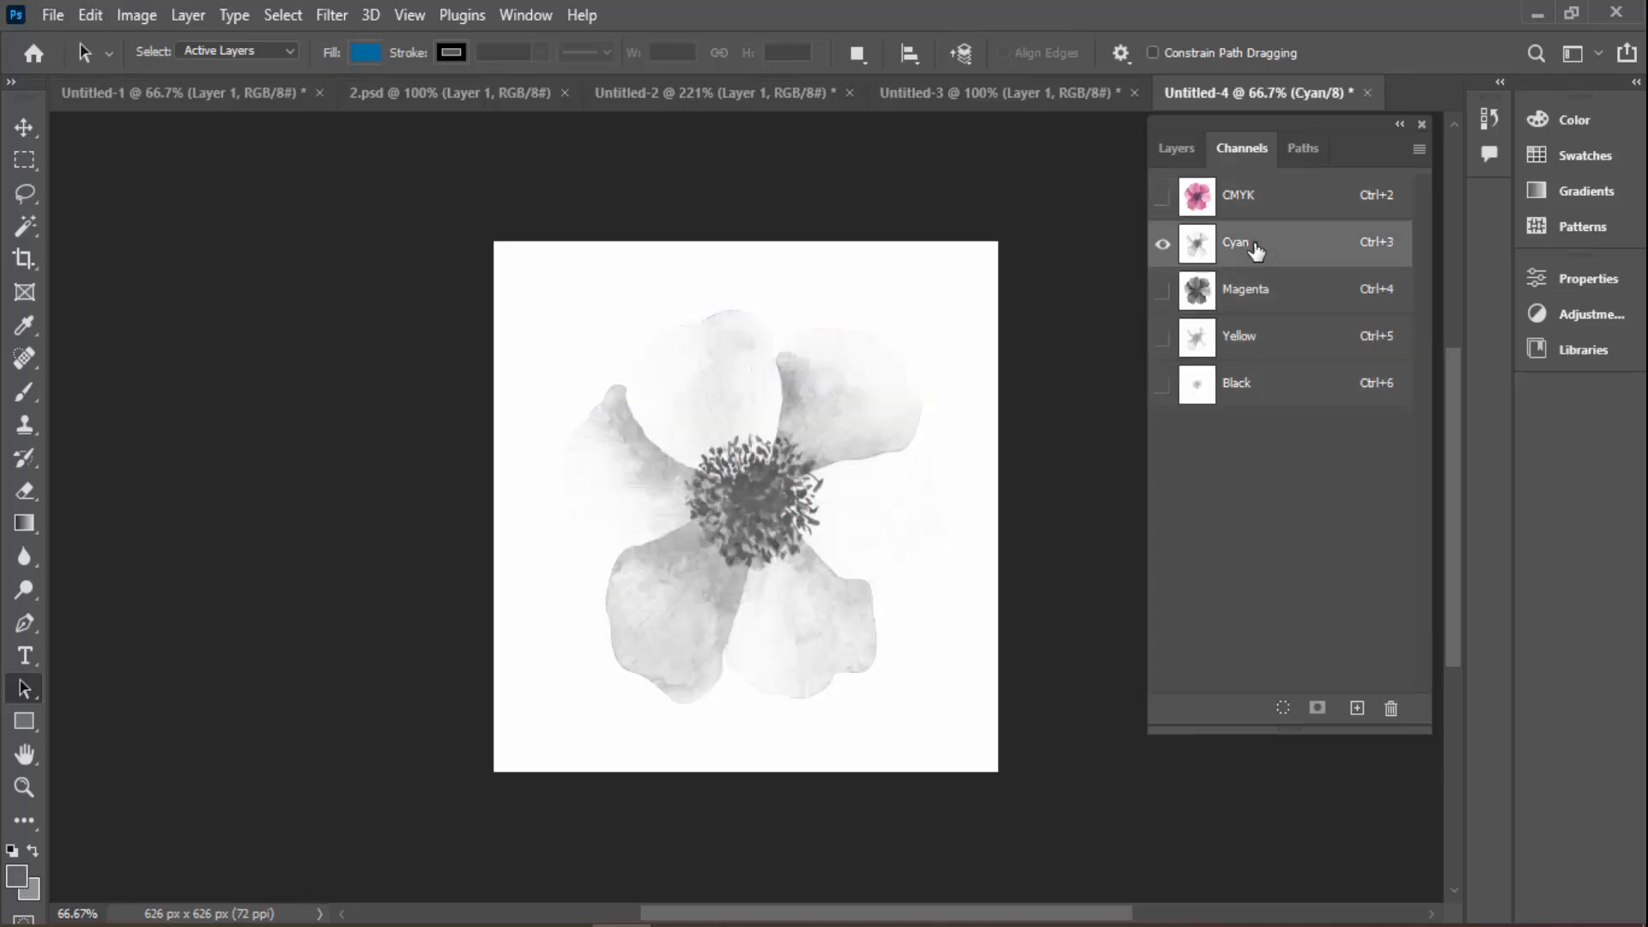
pyautogui.click(1256, 206)
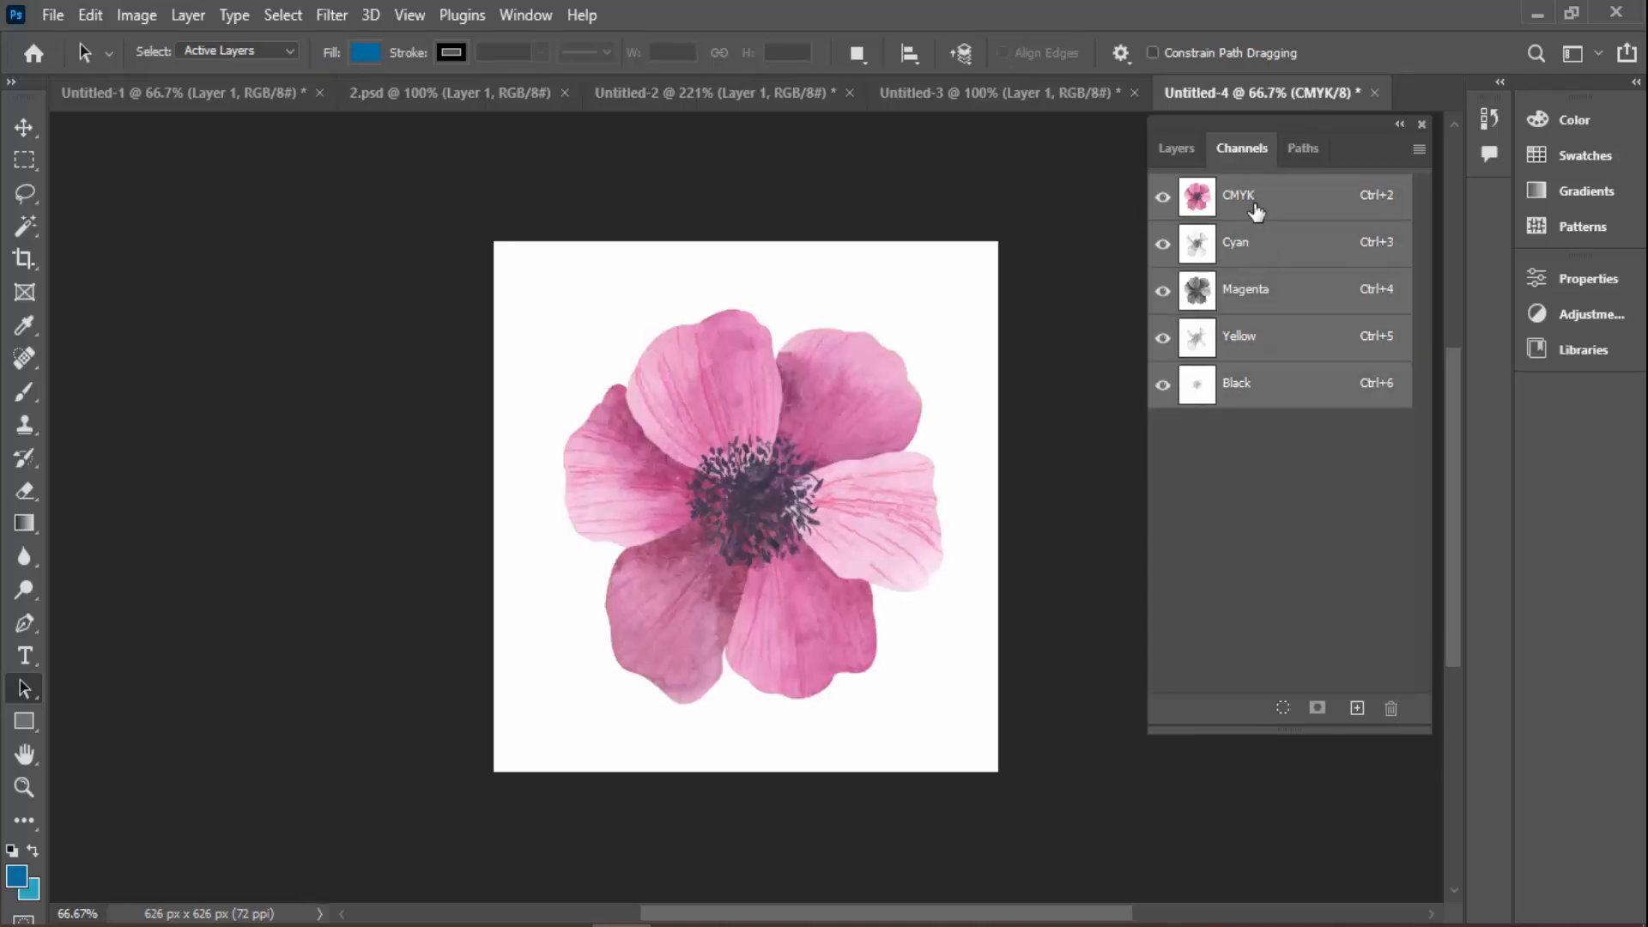
# View the flower's Cyan channel on its own and return to the CMYK composite
pyautogui.click(1254, 256)
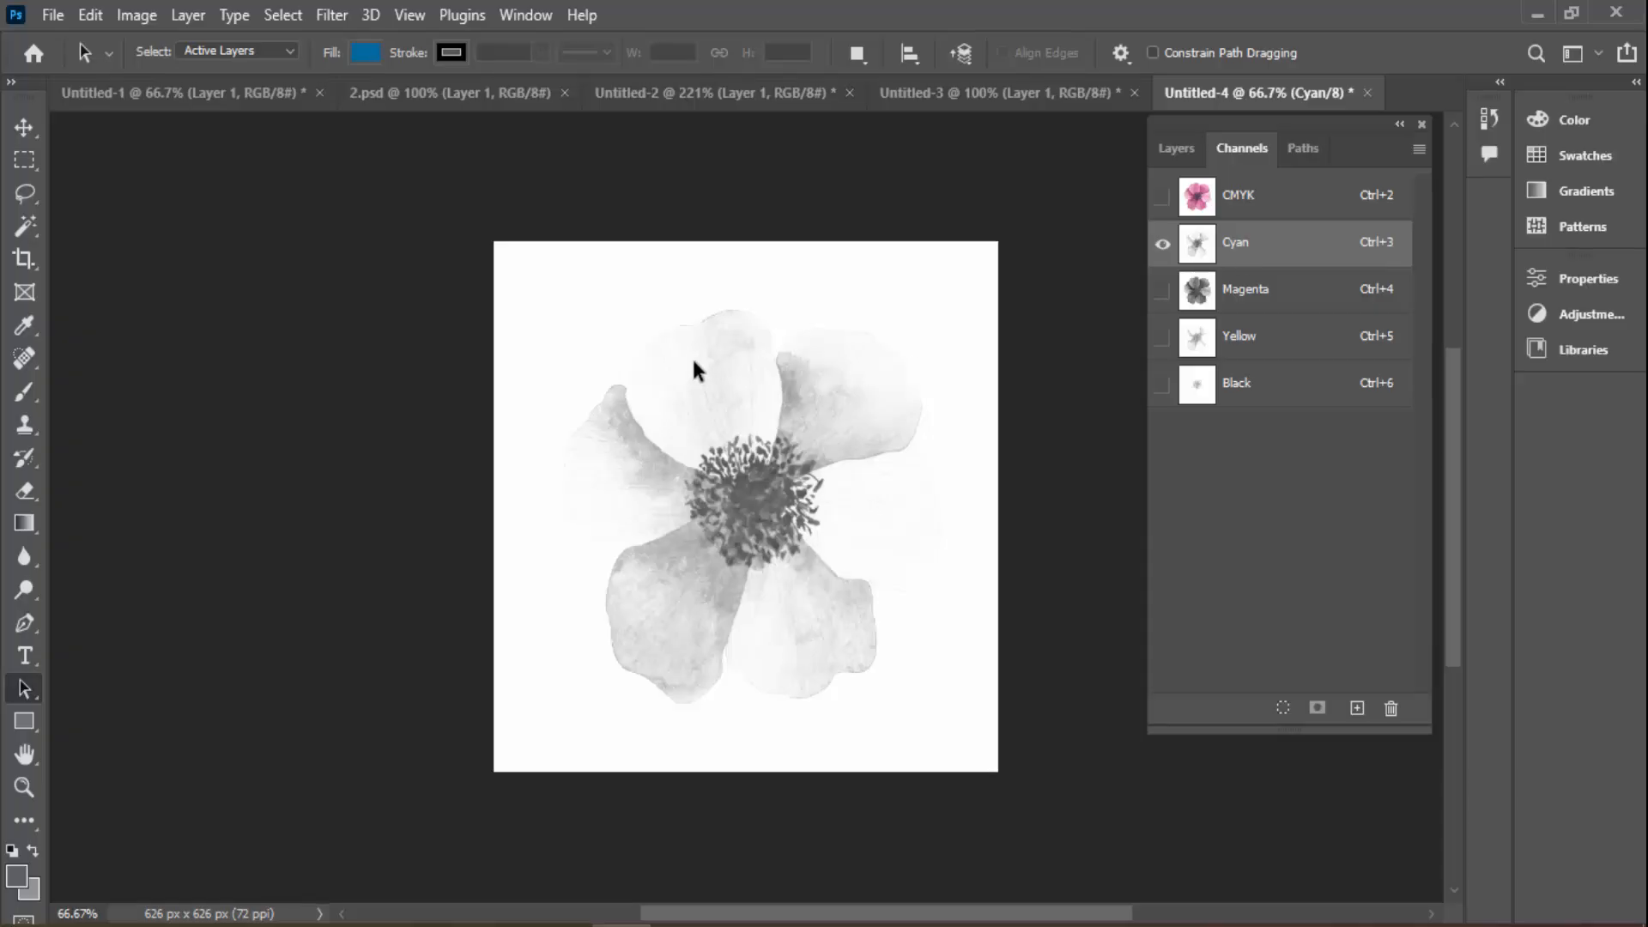
pyautogui.click(1242, 206)
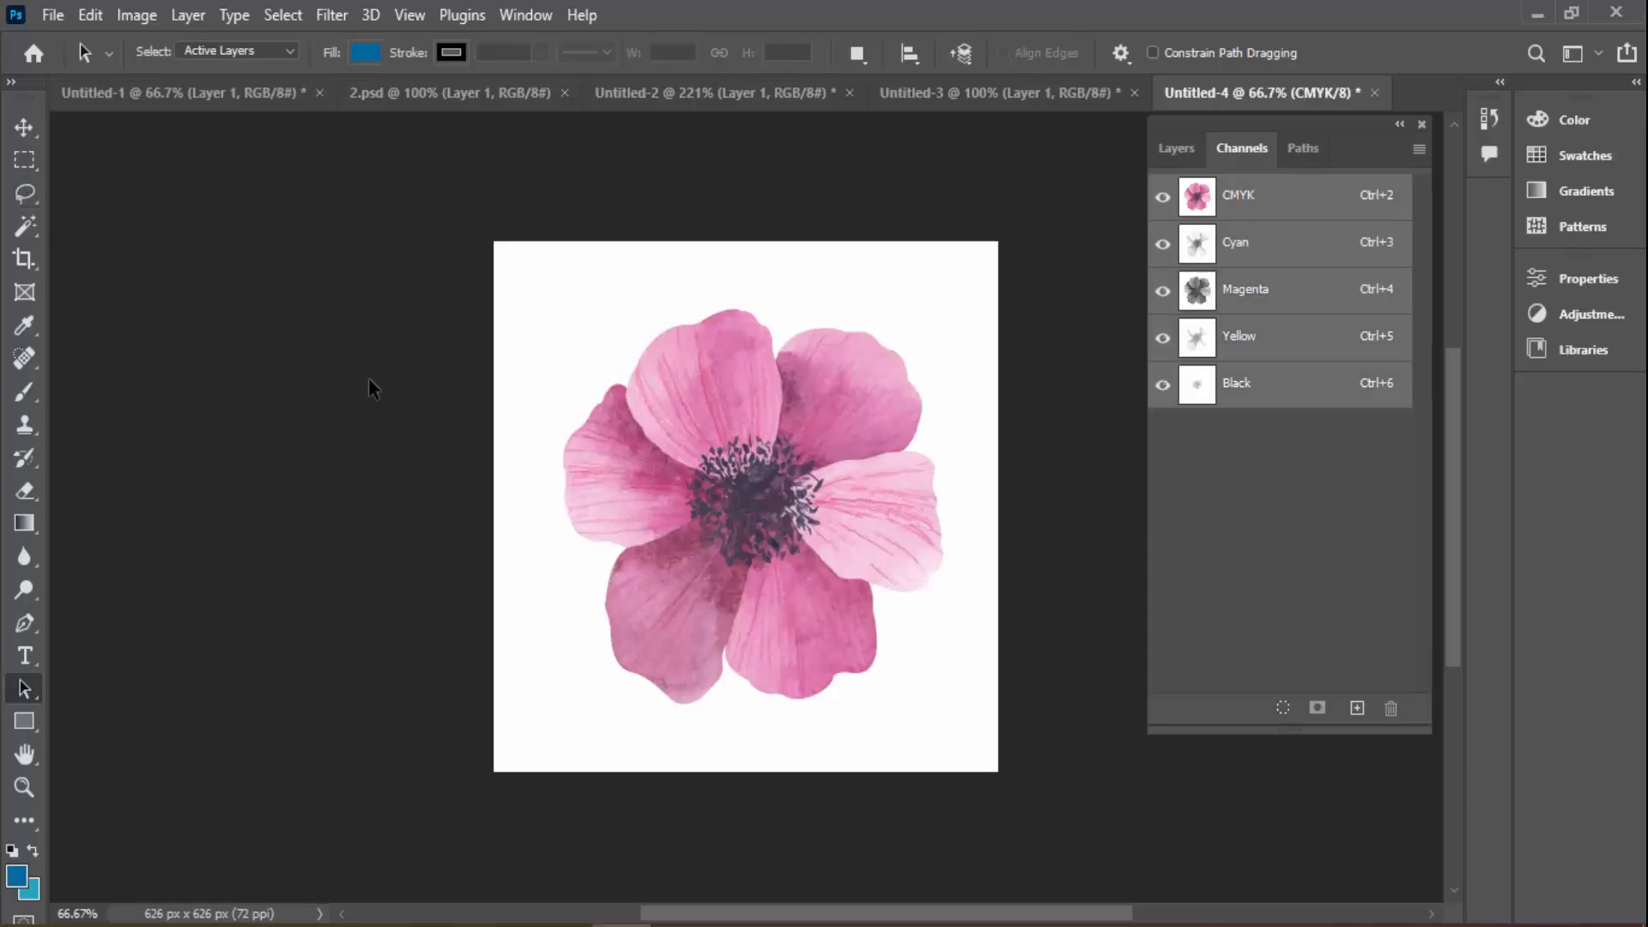
# Select the white background with the Magic Wand at tolerance 32 and invert the selection to the flower
pyautogui.press('m')
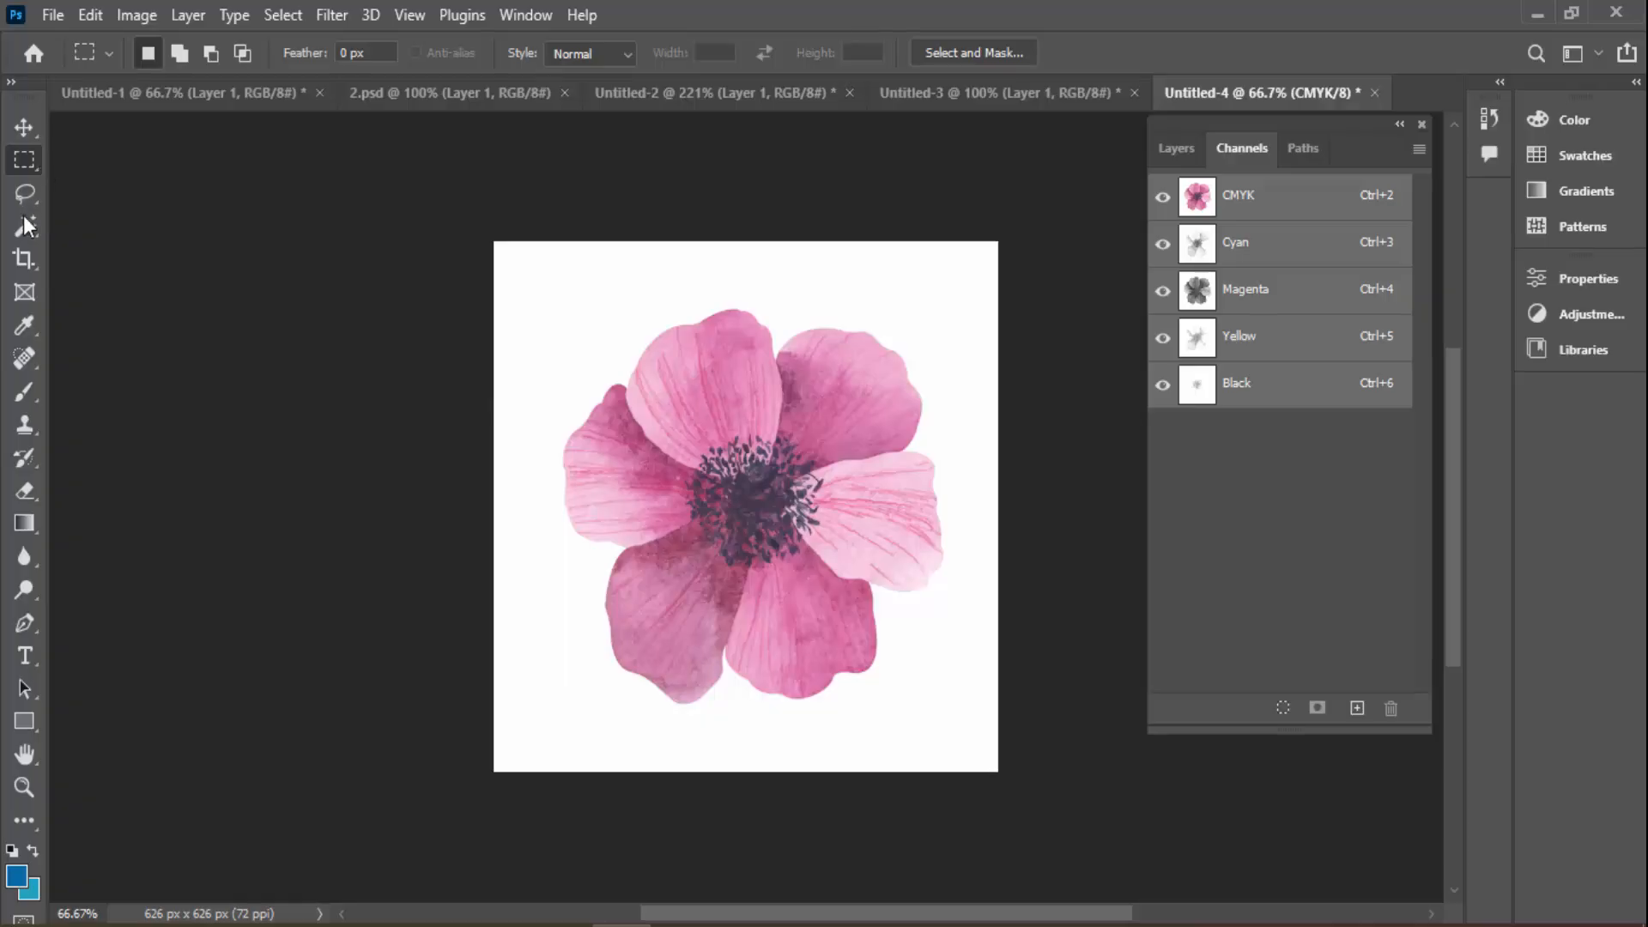
pyautogui.click(35, 322)
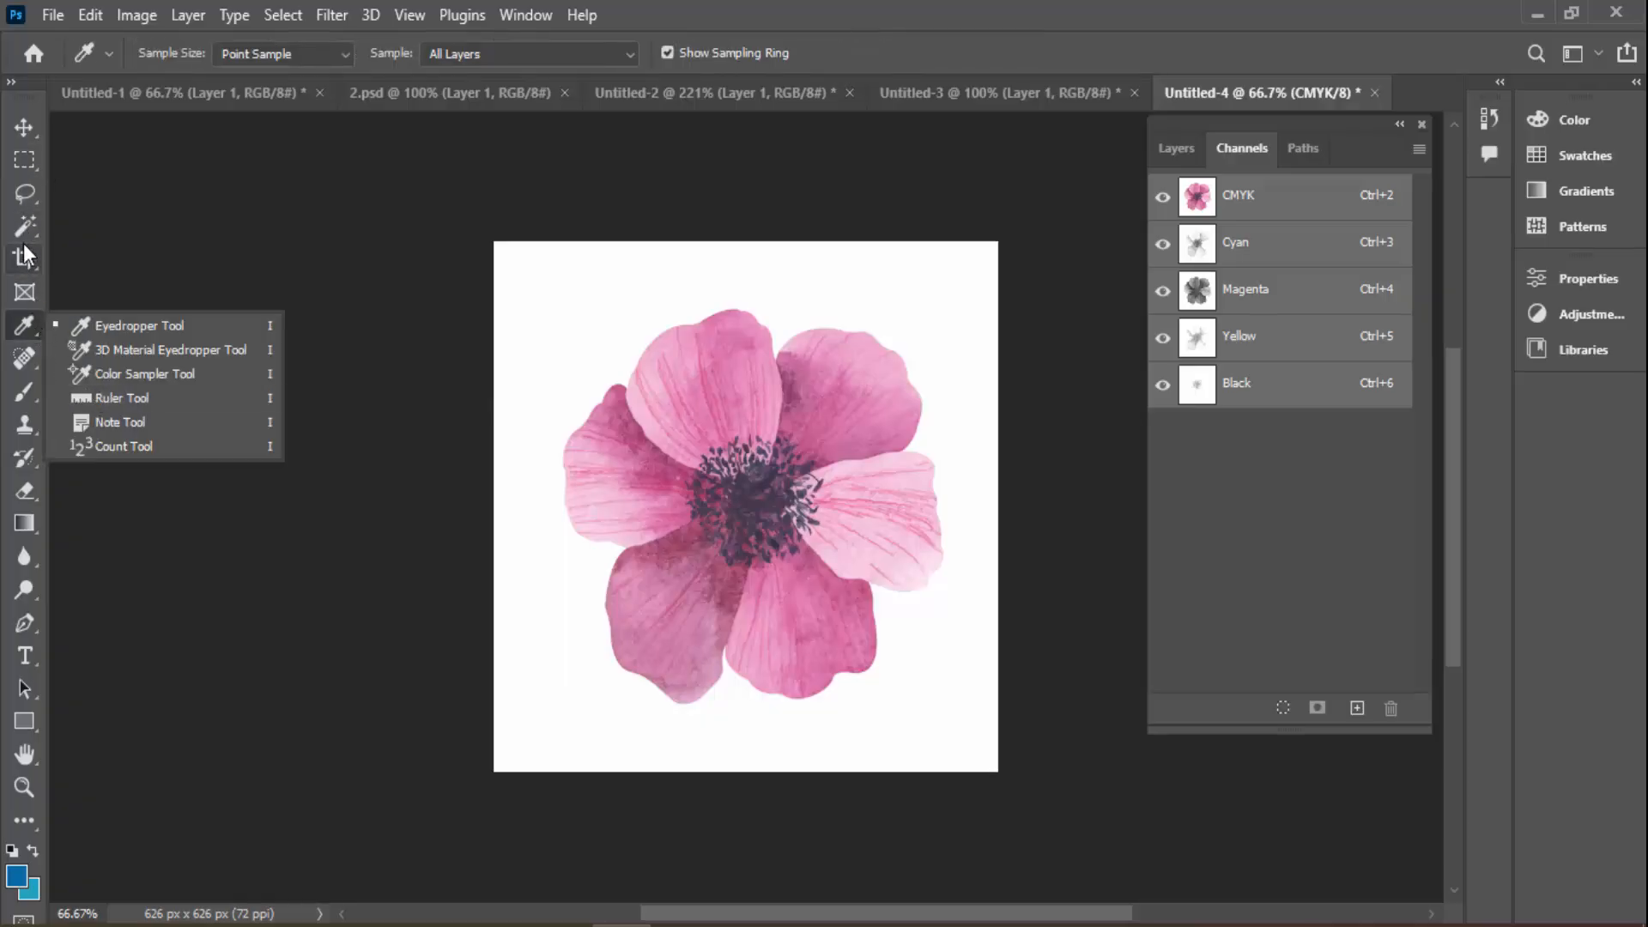
pyautogui.moveTo(25, 224); pyautogui.dragTo(192, 271)
pyautogui.click(645, 309)
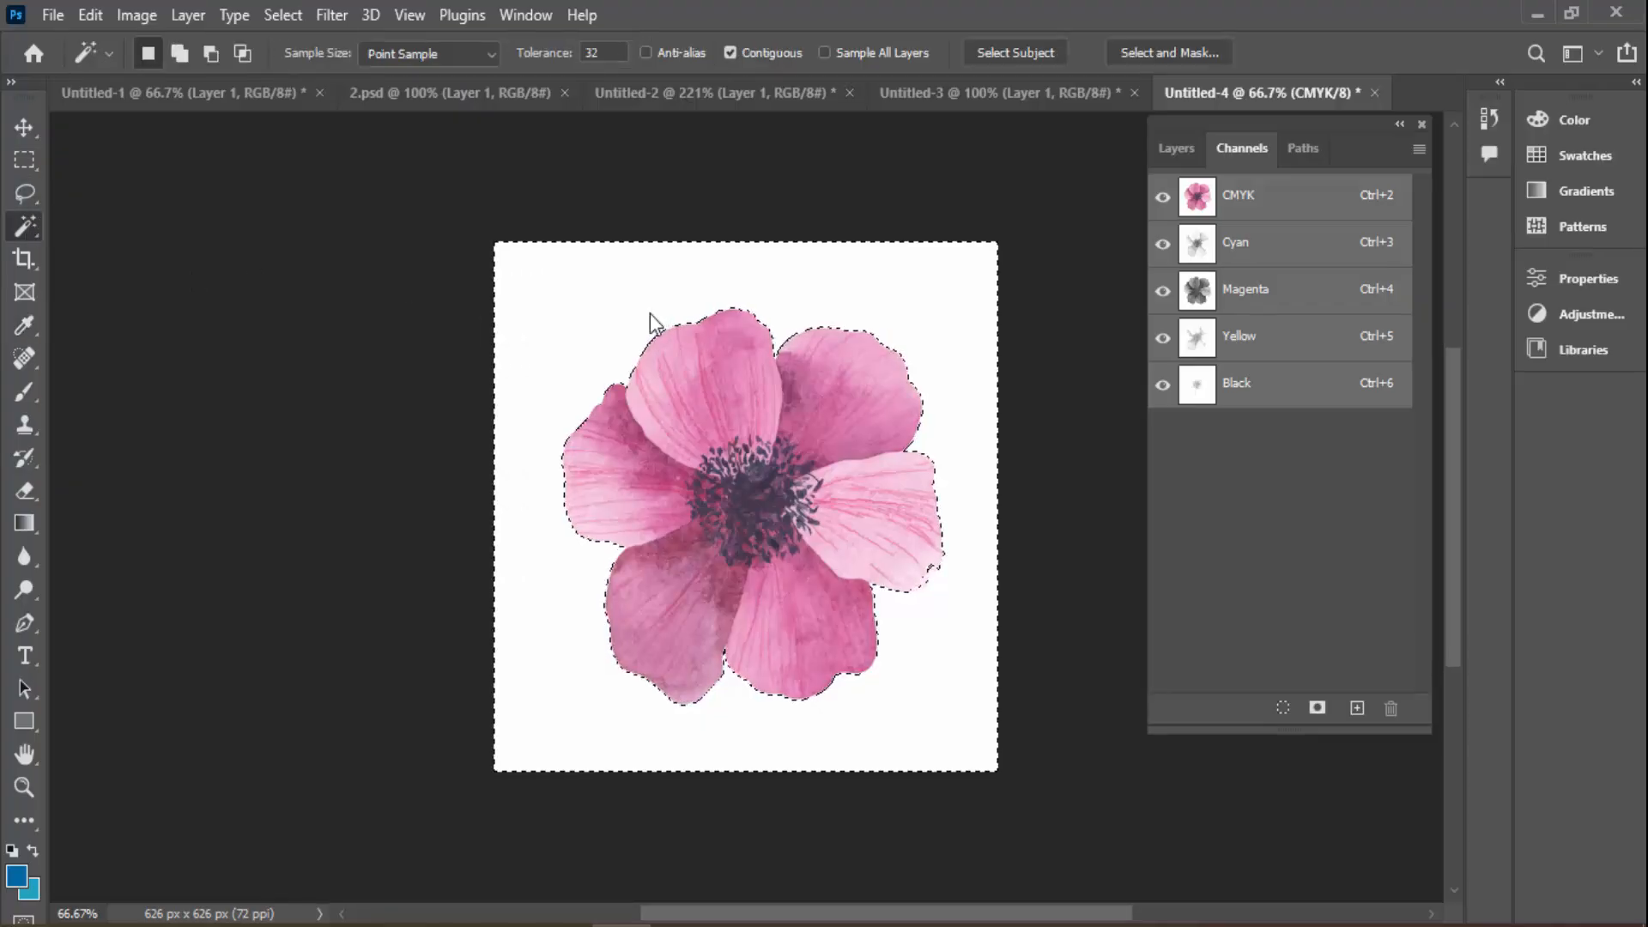
pyautogui.hotkey('ctrl', 'shift', 'i')
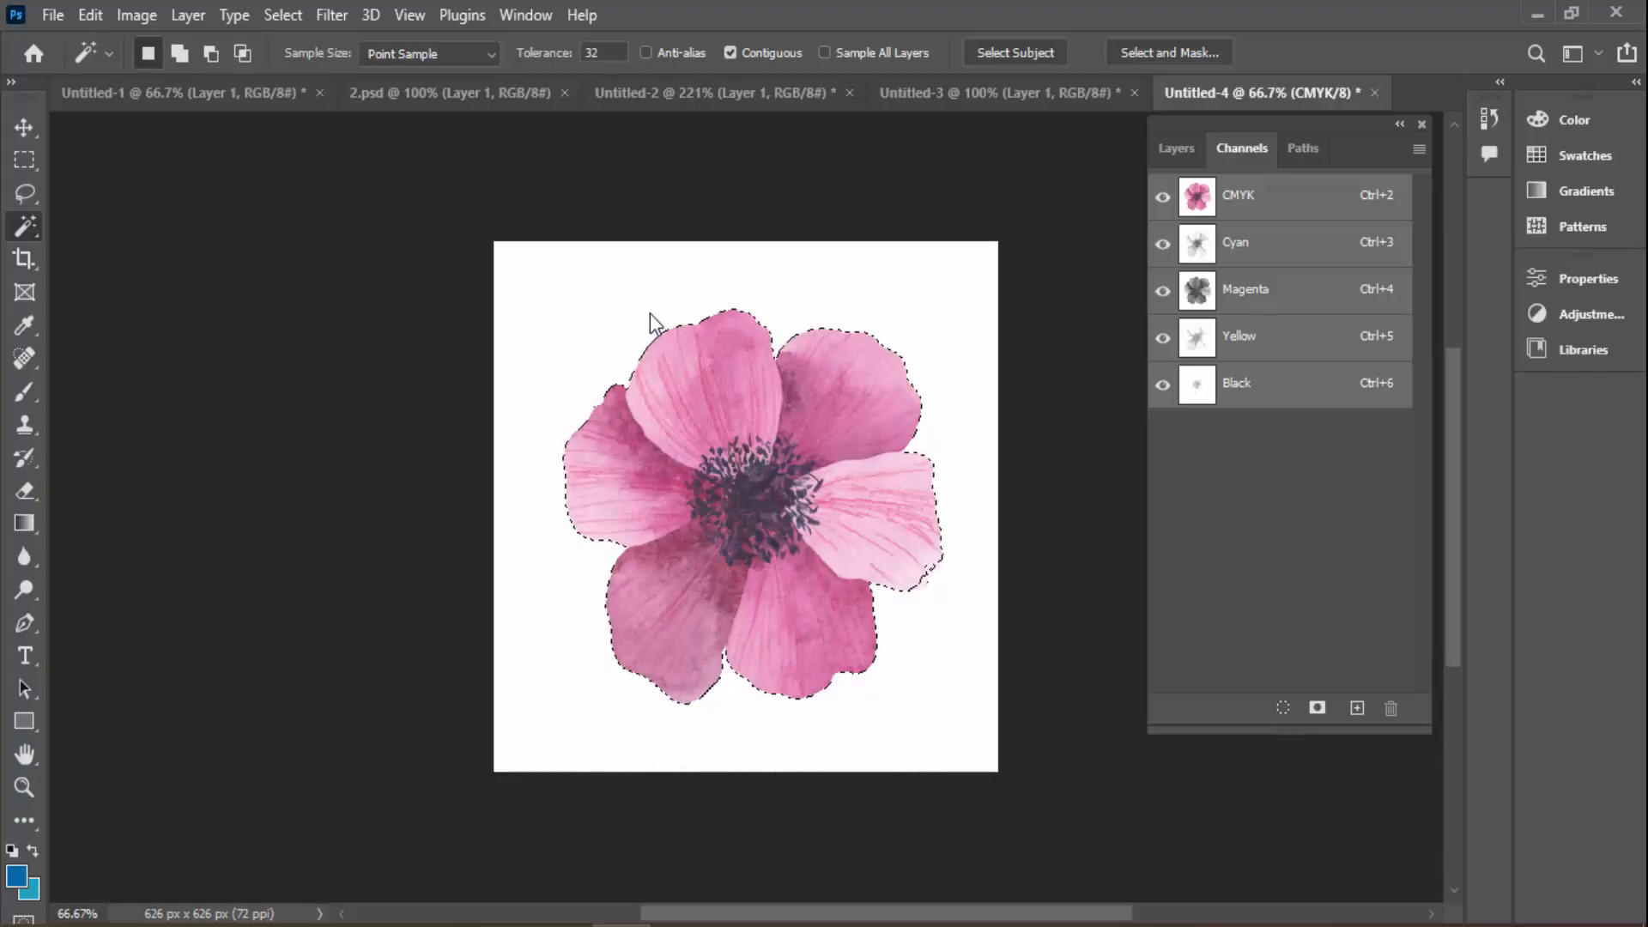
# Add a layer mask from the flower selection and create a new empty path
pyautogui.click(1303, 149)
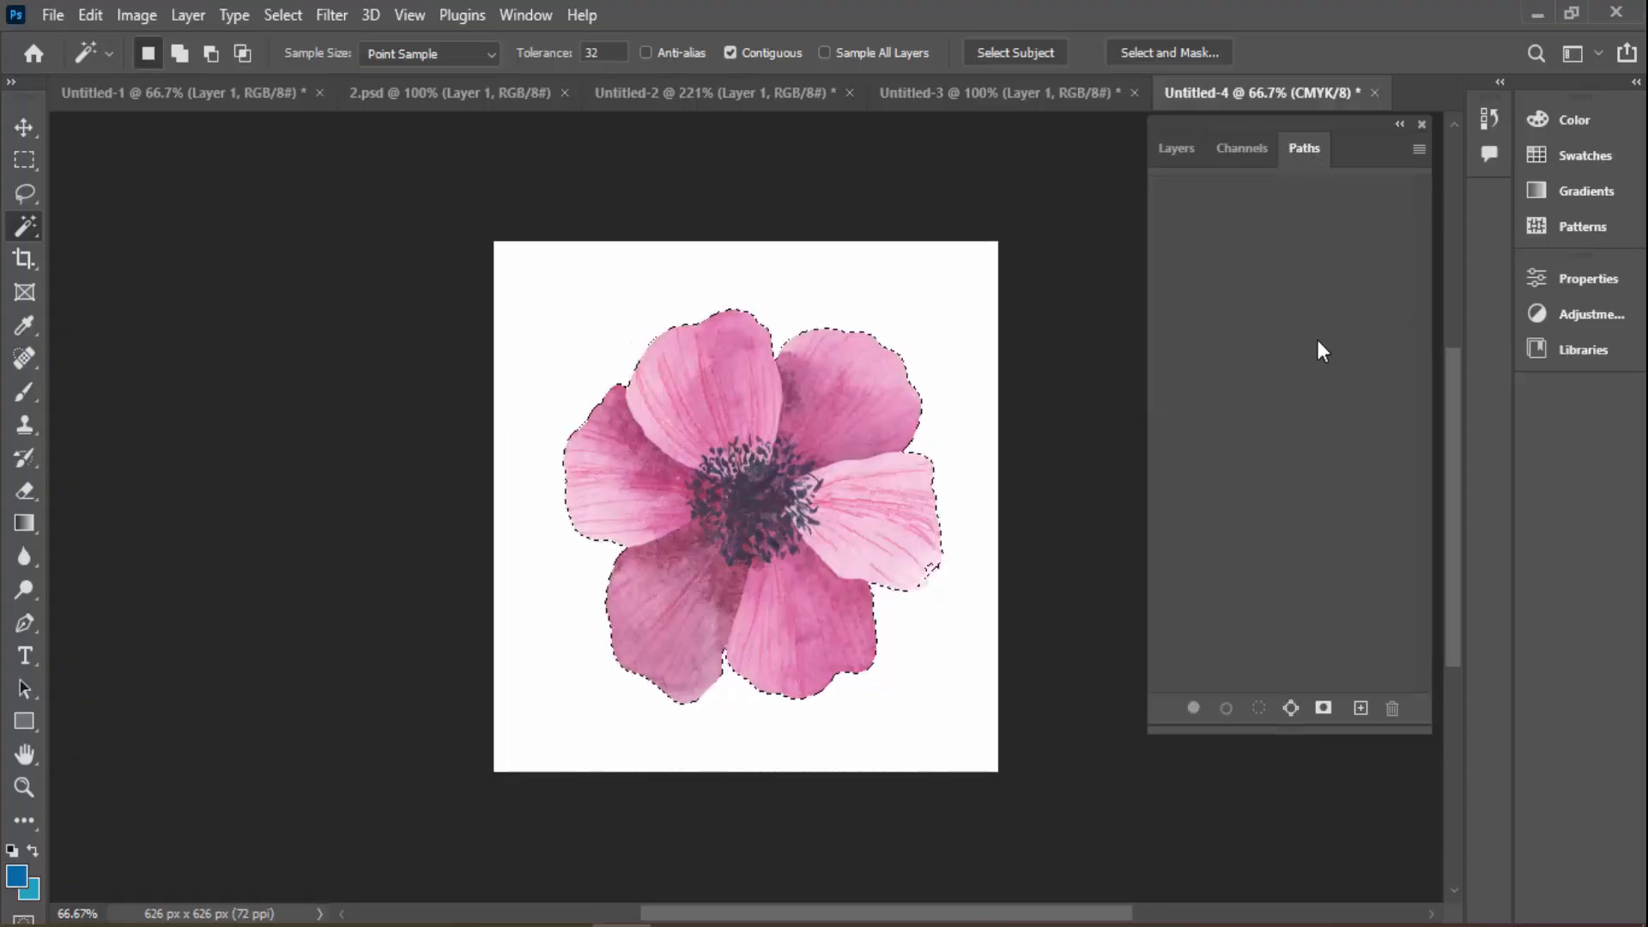
pyautogui.click(1319, 715)
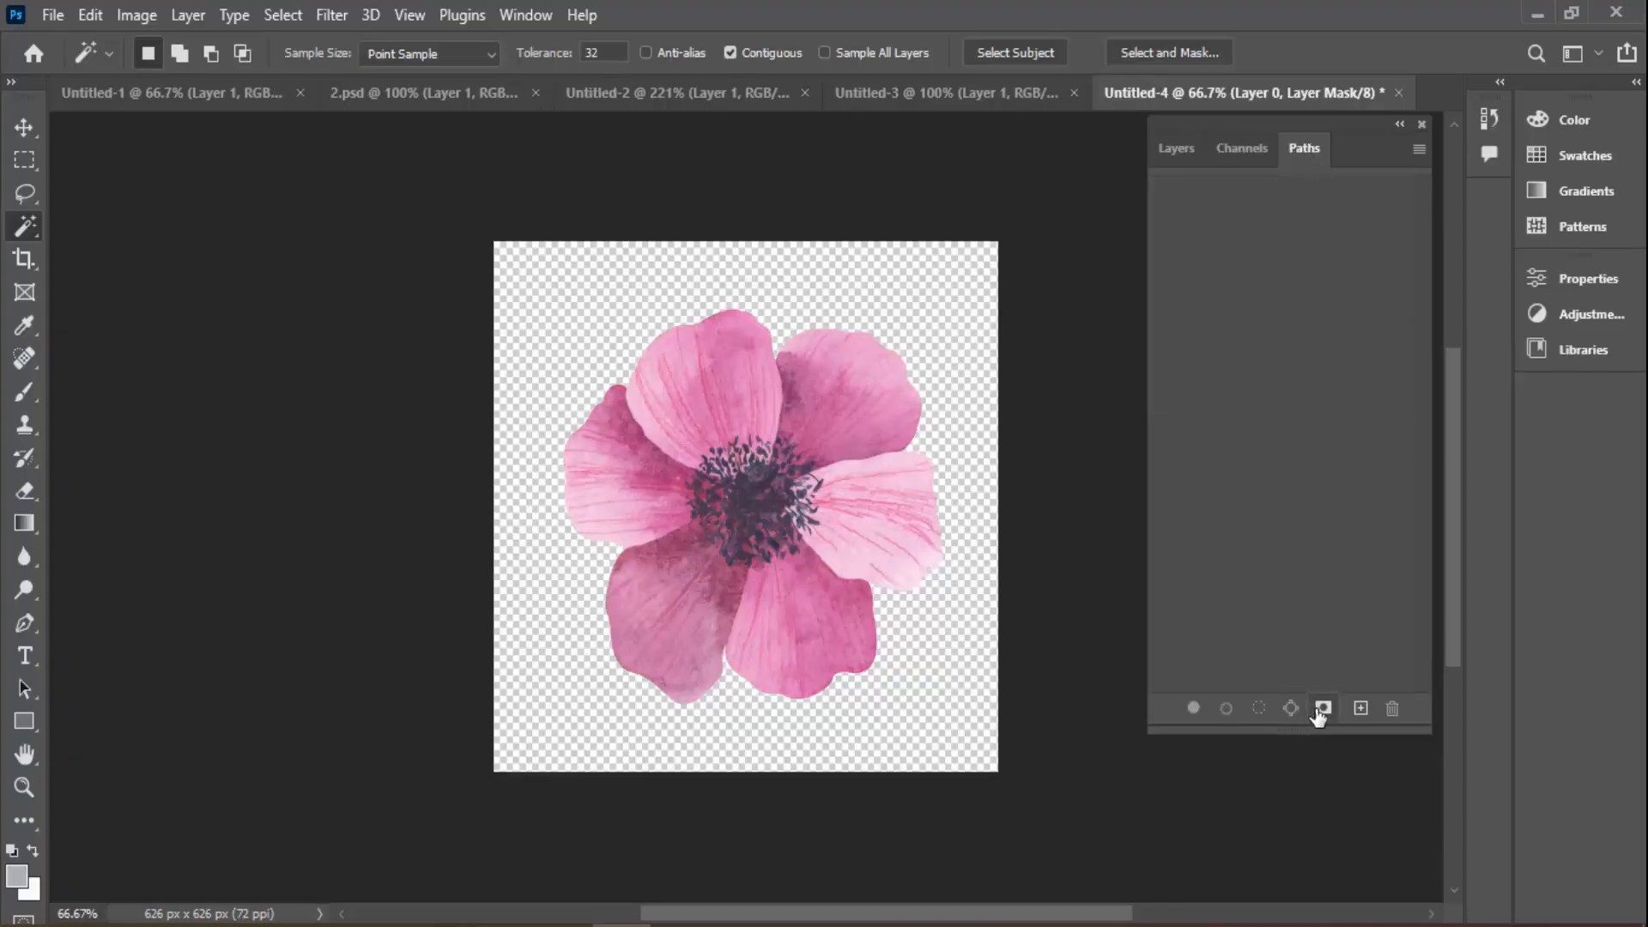
pyautogui.click(1362, 710)
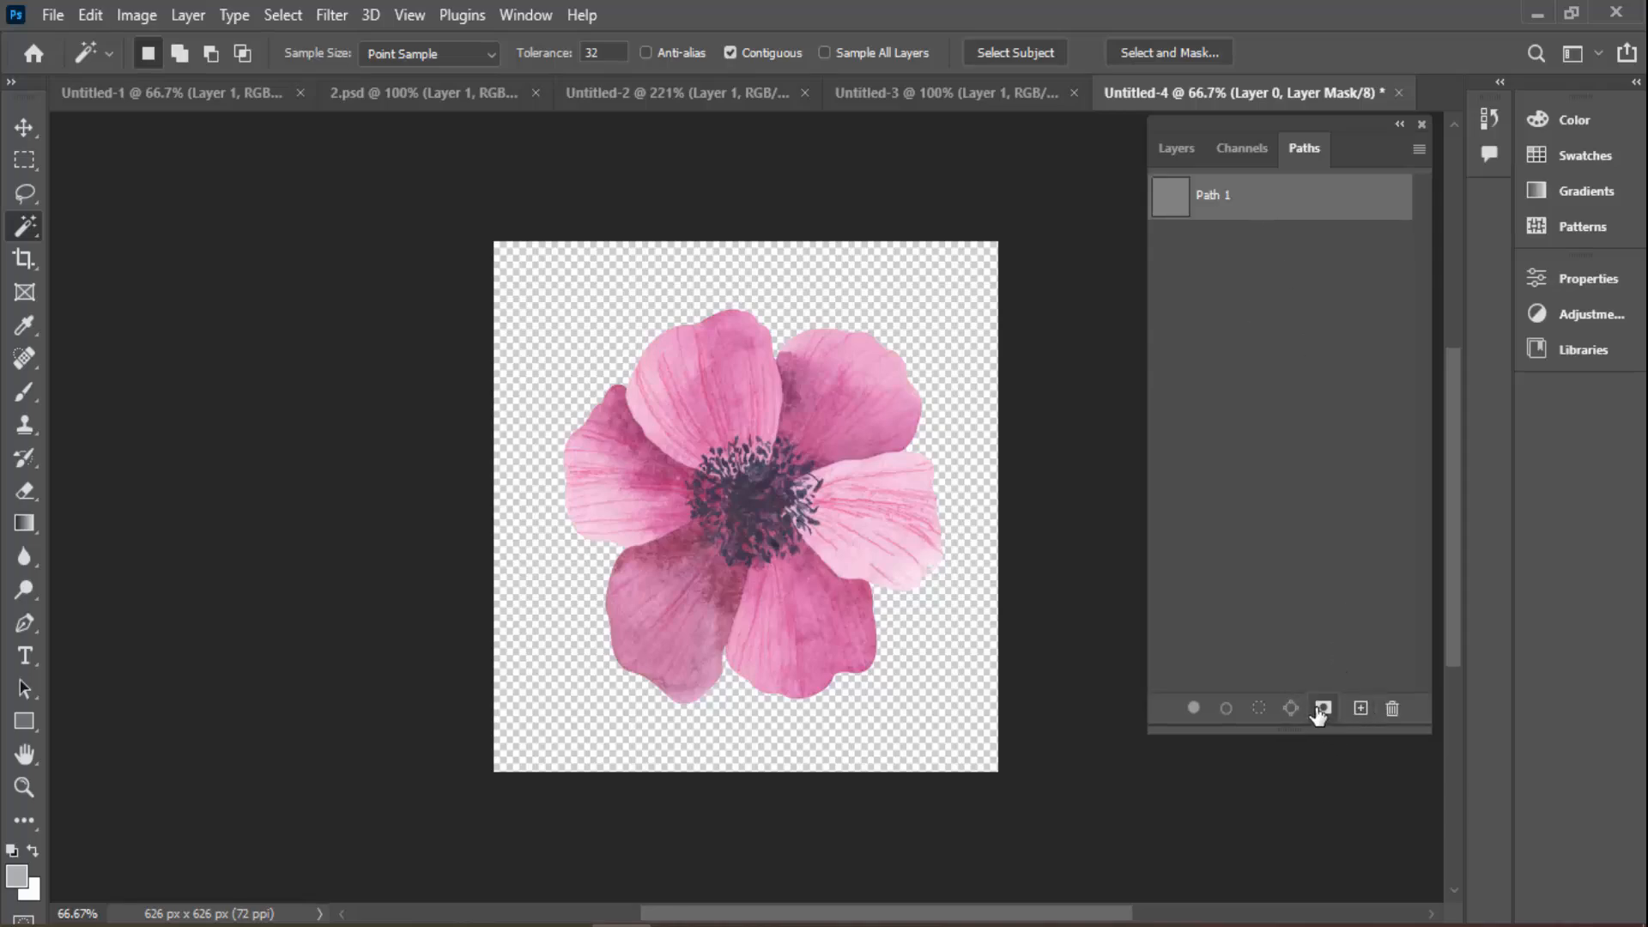
# Convert a selection along the flower's outline into a work path and save it as Path 2
pyautogui.click(972, 369)
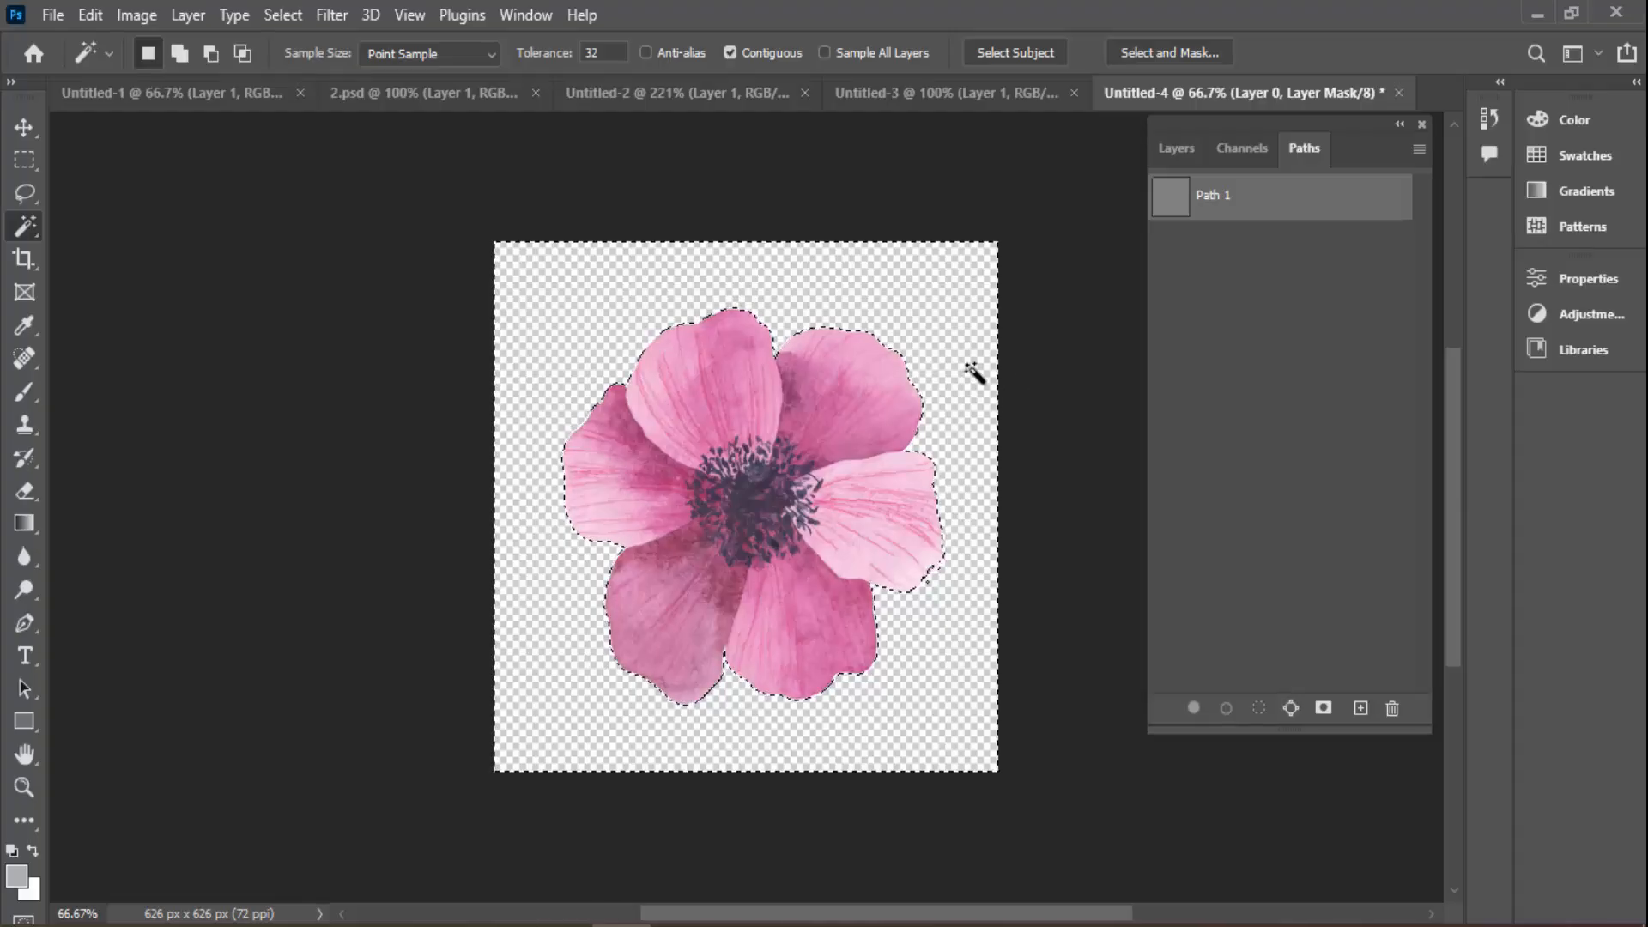
pyautogui.click(1291, 709)
pyautogui.click(1257, 420)
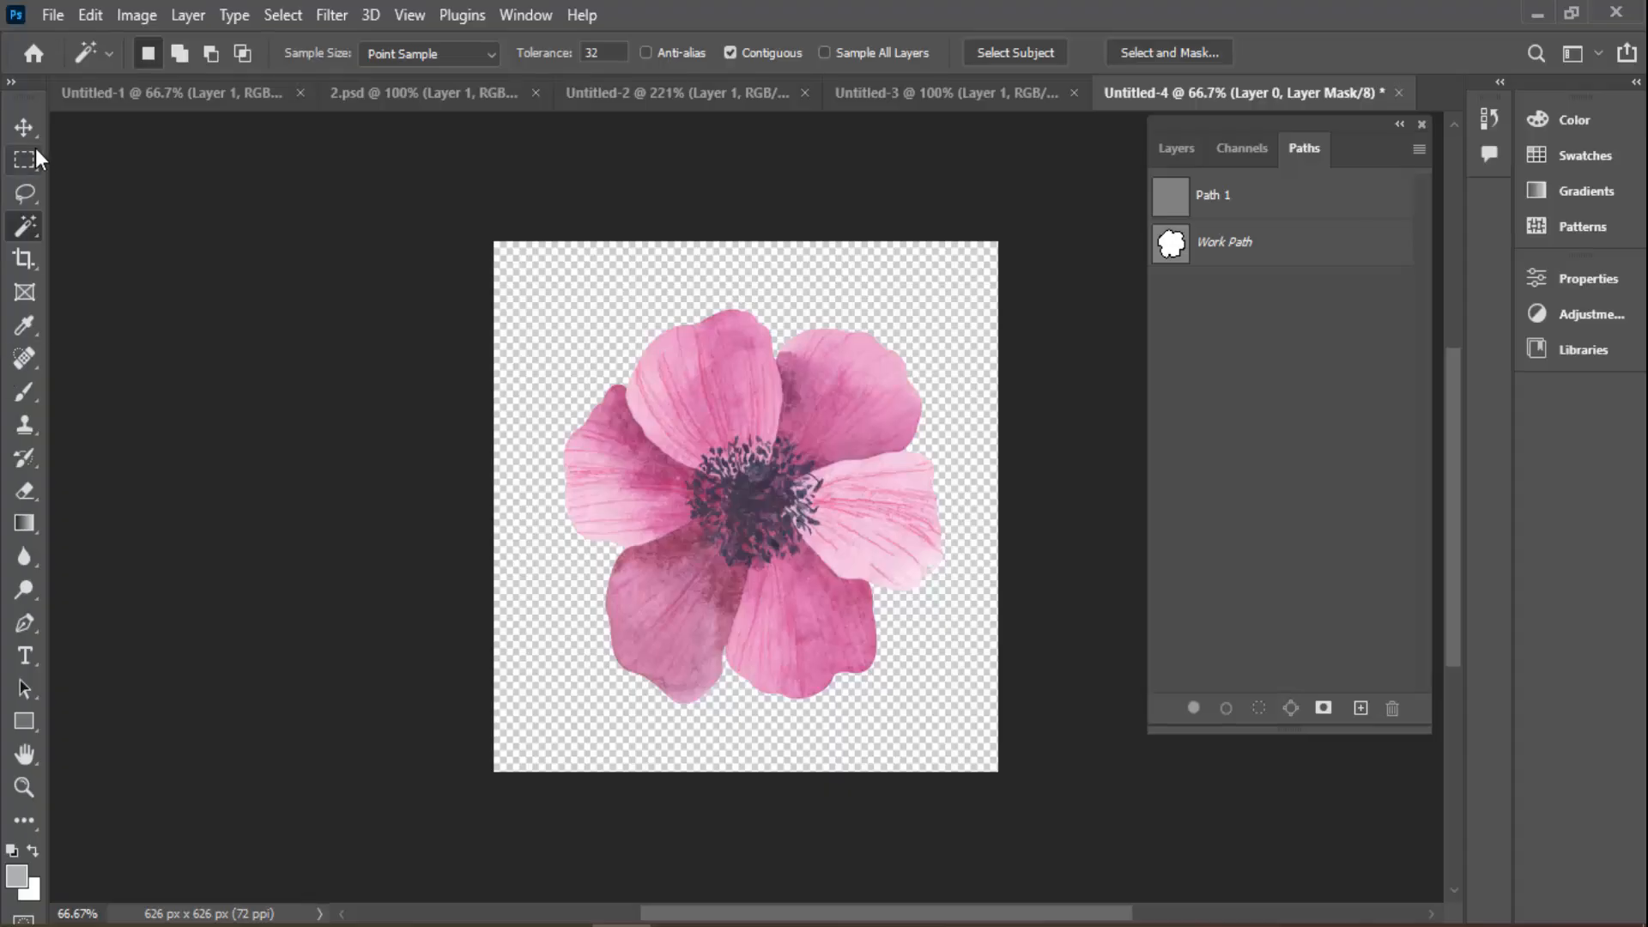
pyautogui.click(38, 689)
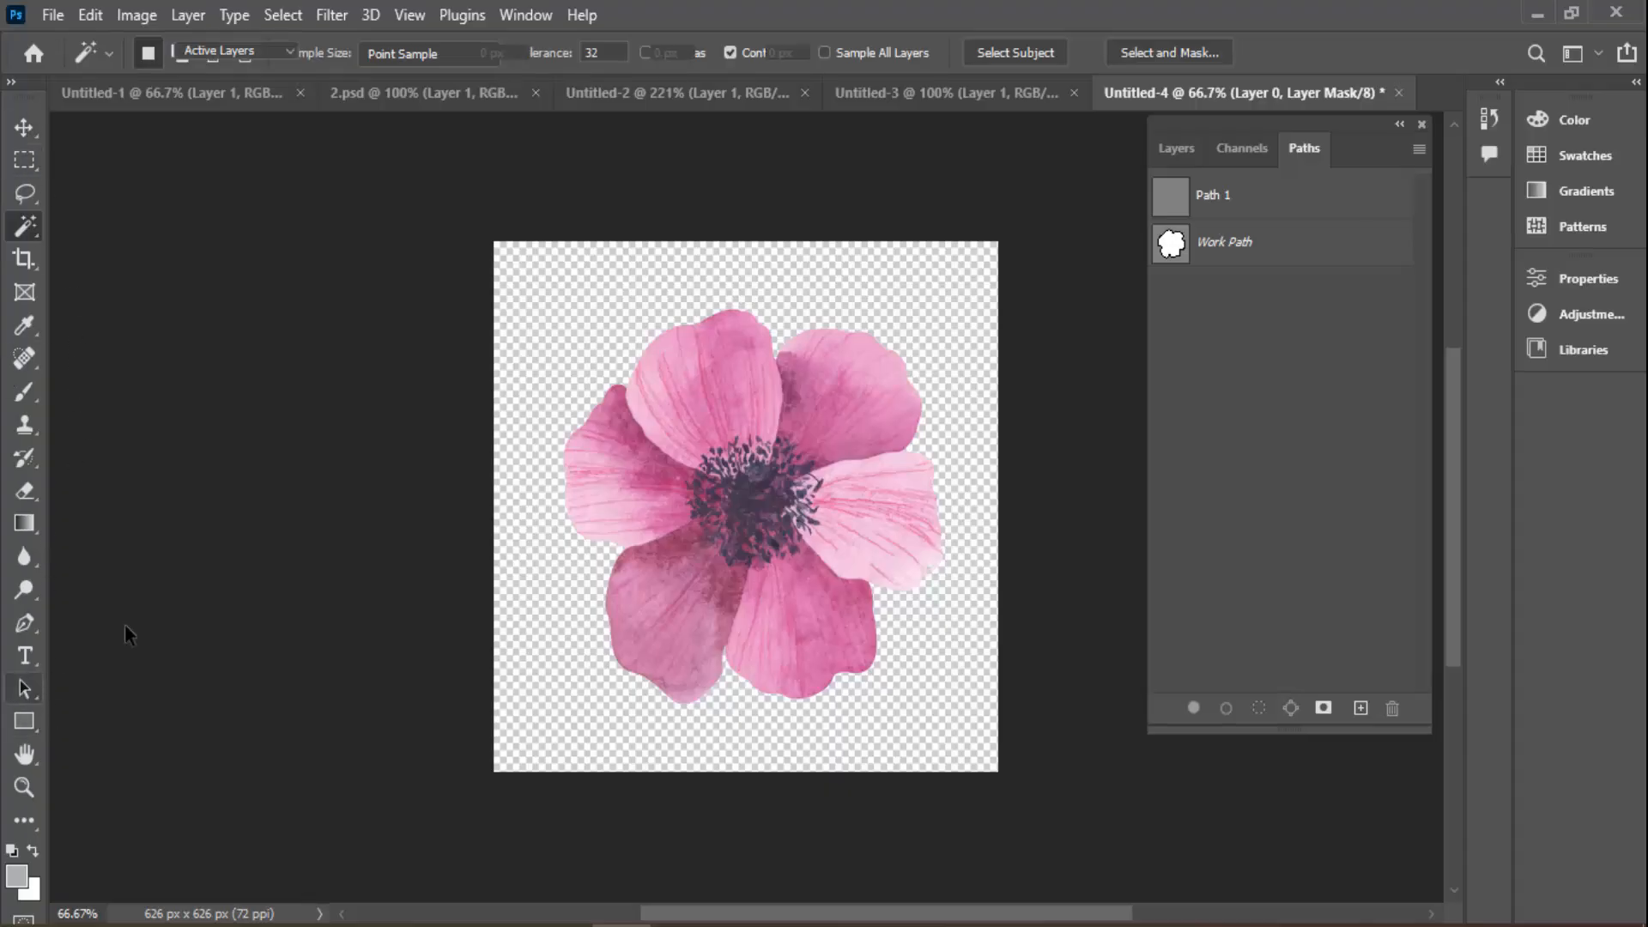
pyautogui.click(1228, 246)
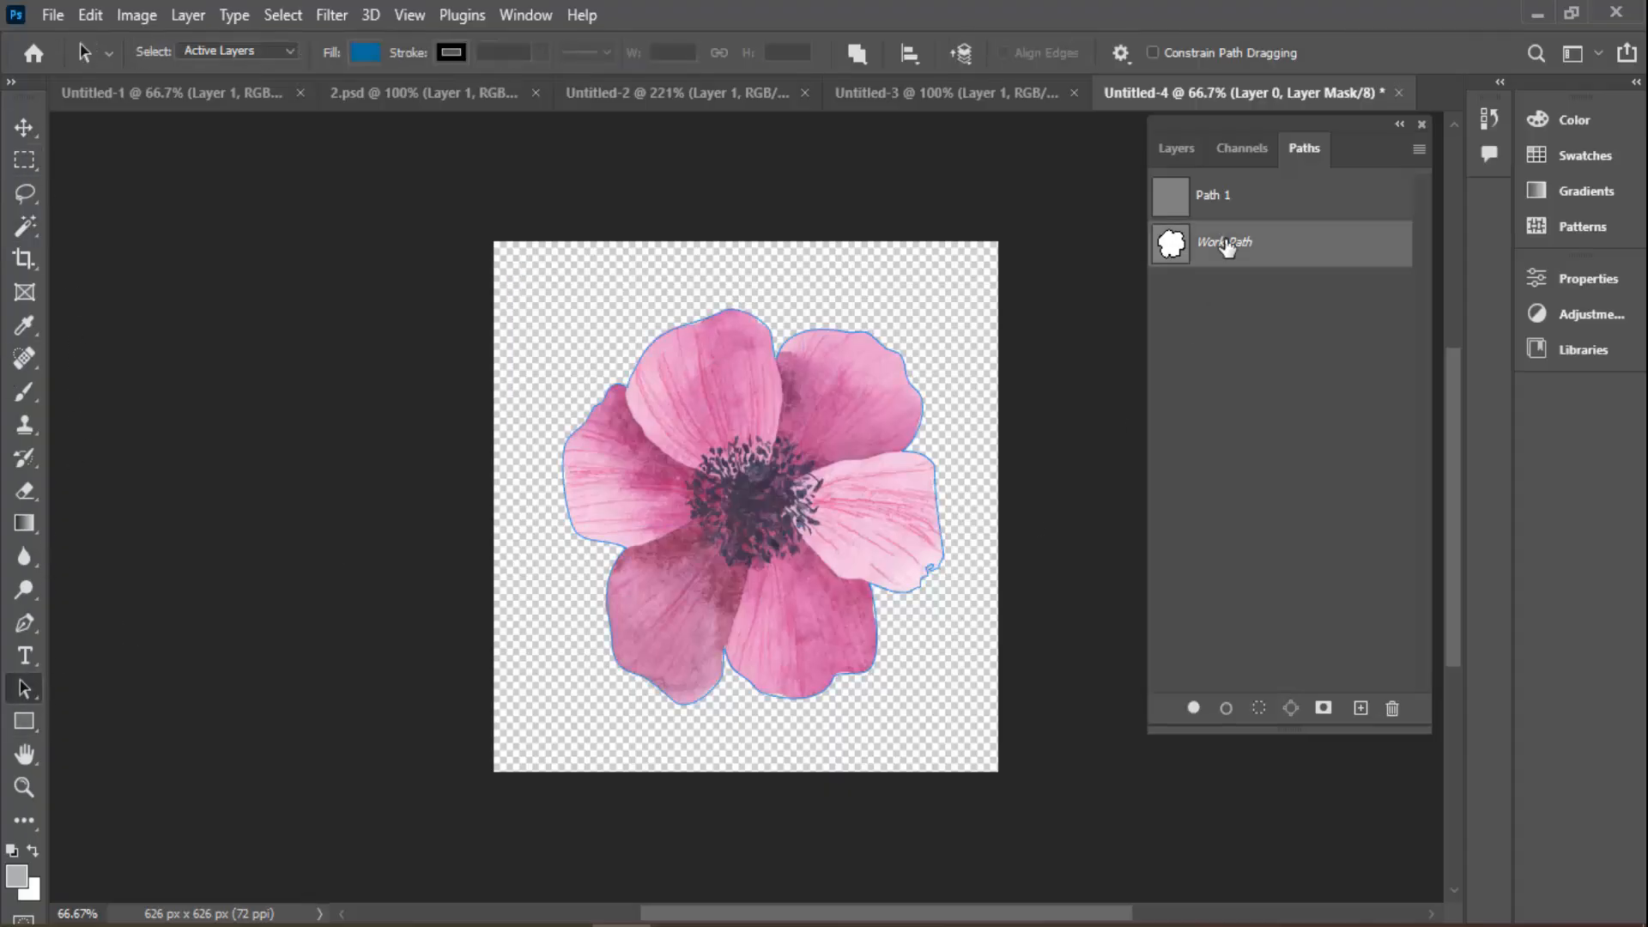
pyautogui.doubleClick(1232, 246)
pyautogui.click(958, 289)
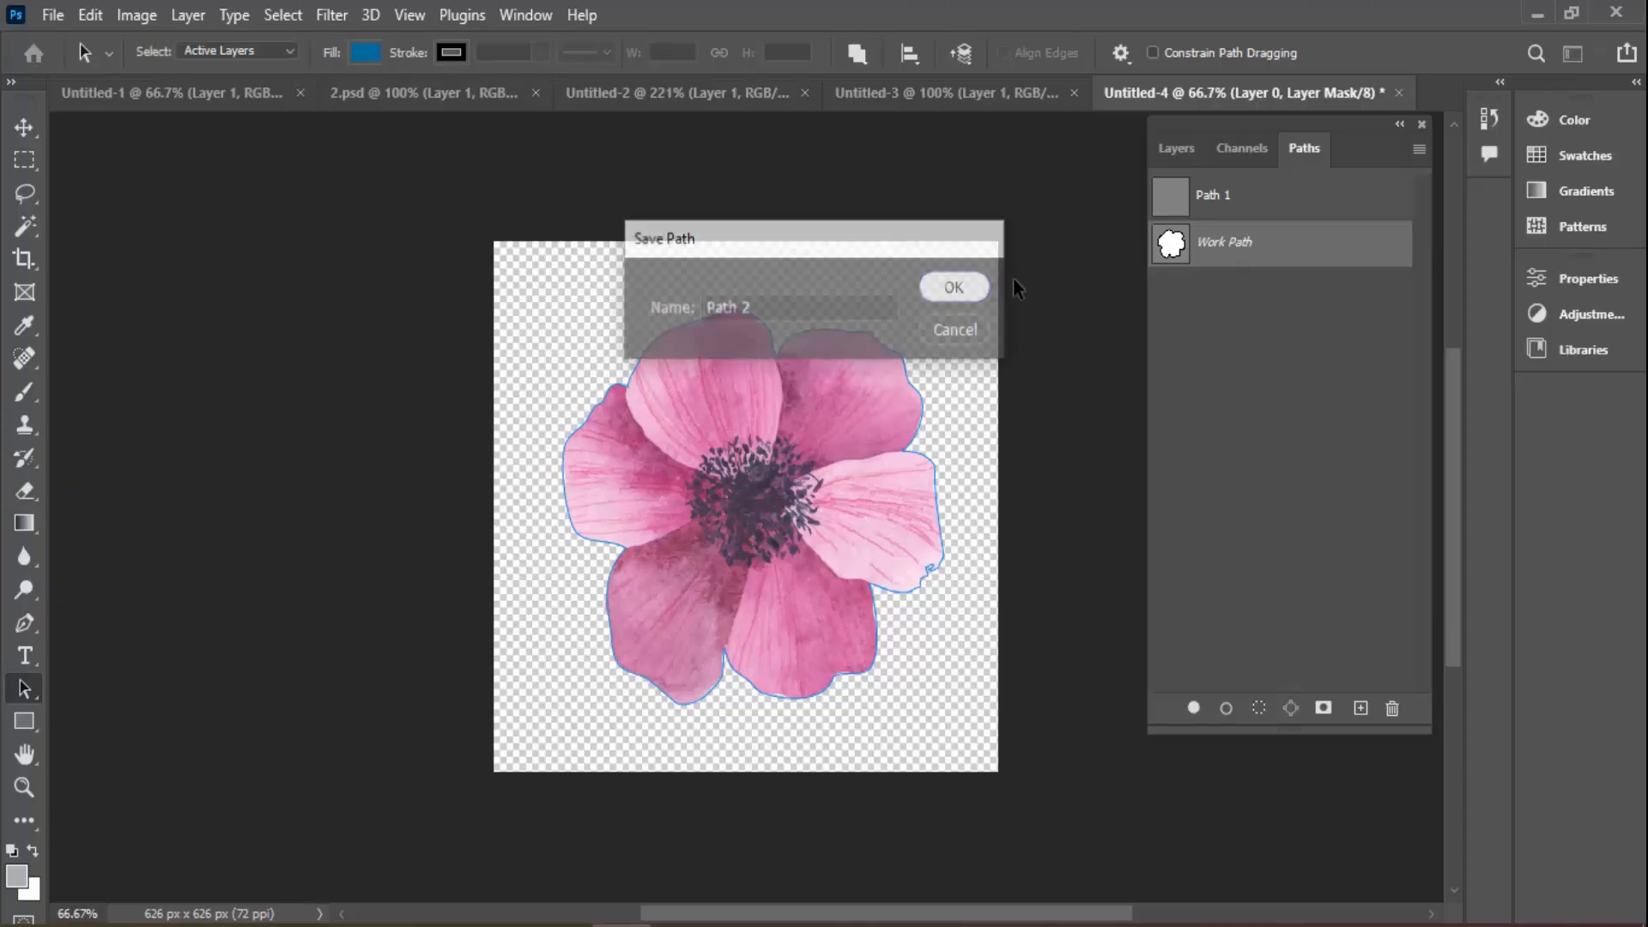
# Delete the empty Path 1, keeping only the flower outline path
pyautogui.moveTo(1212, 196); pyautogui.dragTo(1392, 708)
pyautogui.click(883, 290)
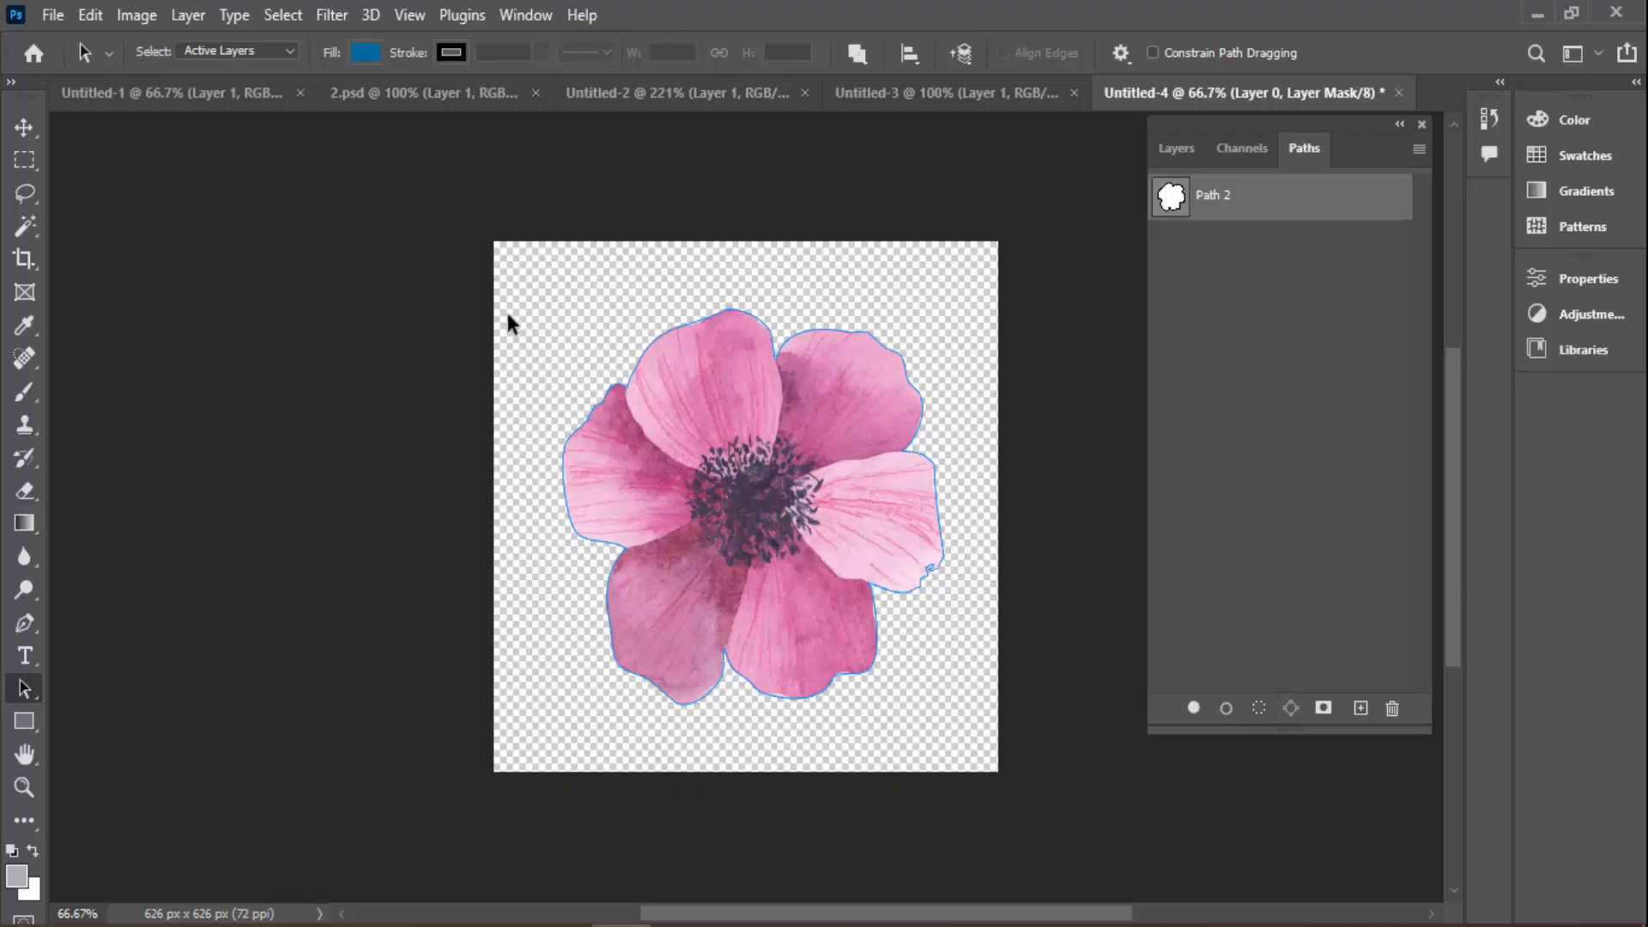
pyautogui.moveTo(503, 311); pyautogui.dragTo(944, 709)
pyautogui.click(1057, 540)
# Delete the Layer 0 mask to bring back the white background
pyautogui.click(1225, 157)
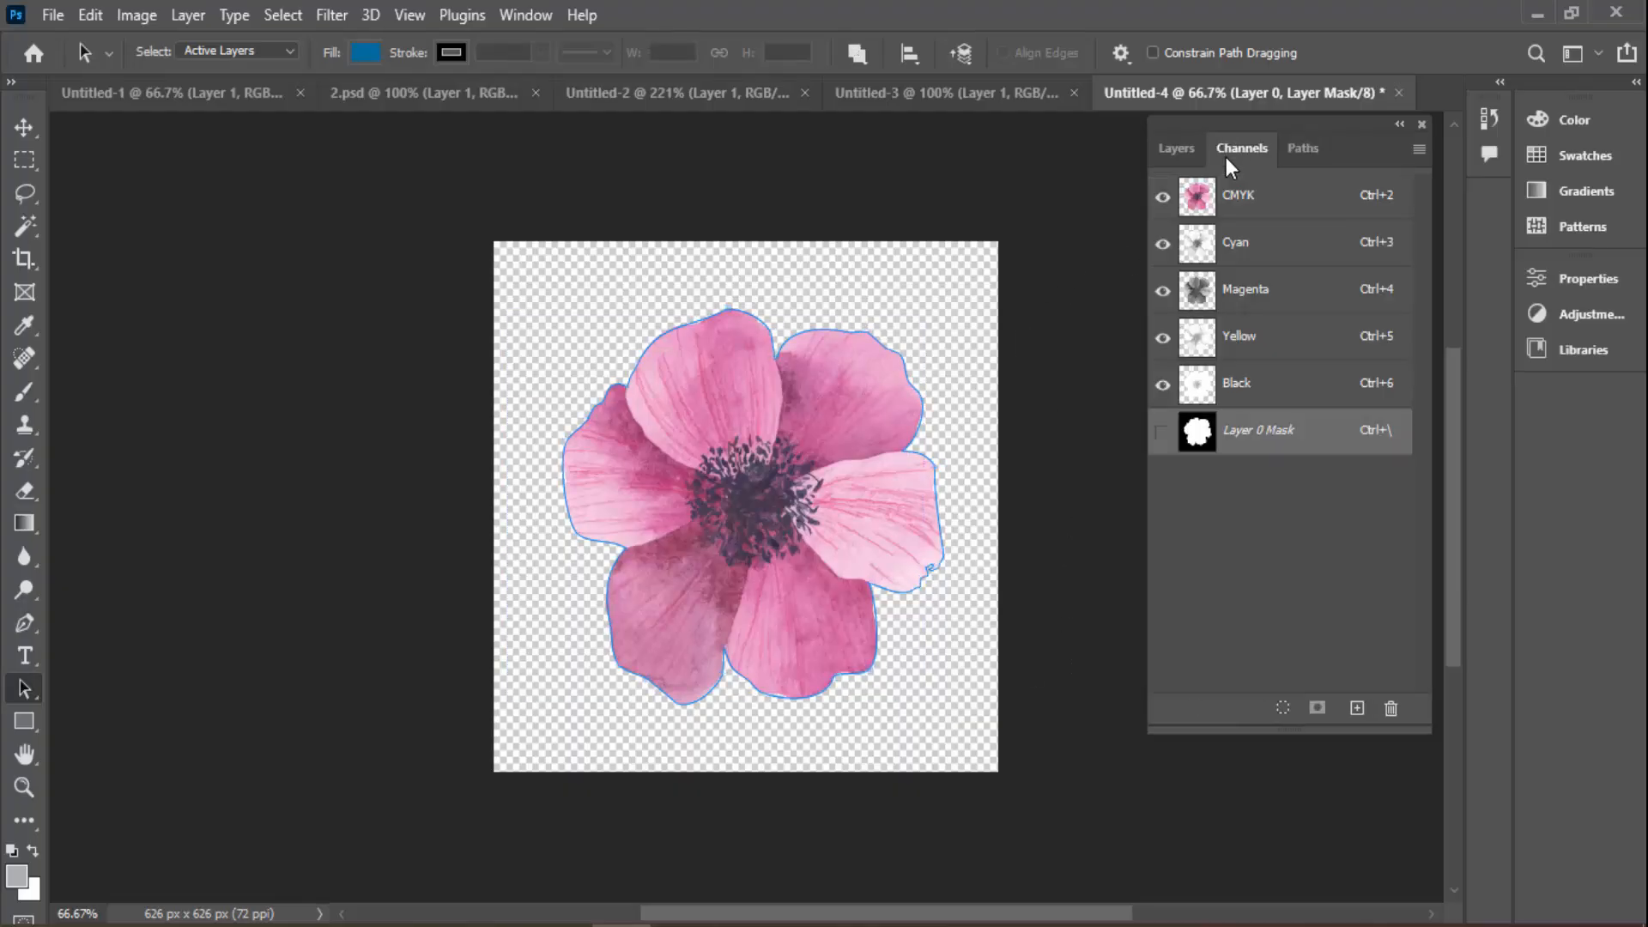
pyautogui.moveTo(1230, 433); pyautogui.dragTo(1391, 709)
pyautogui.click(826, 353)
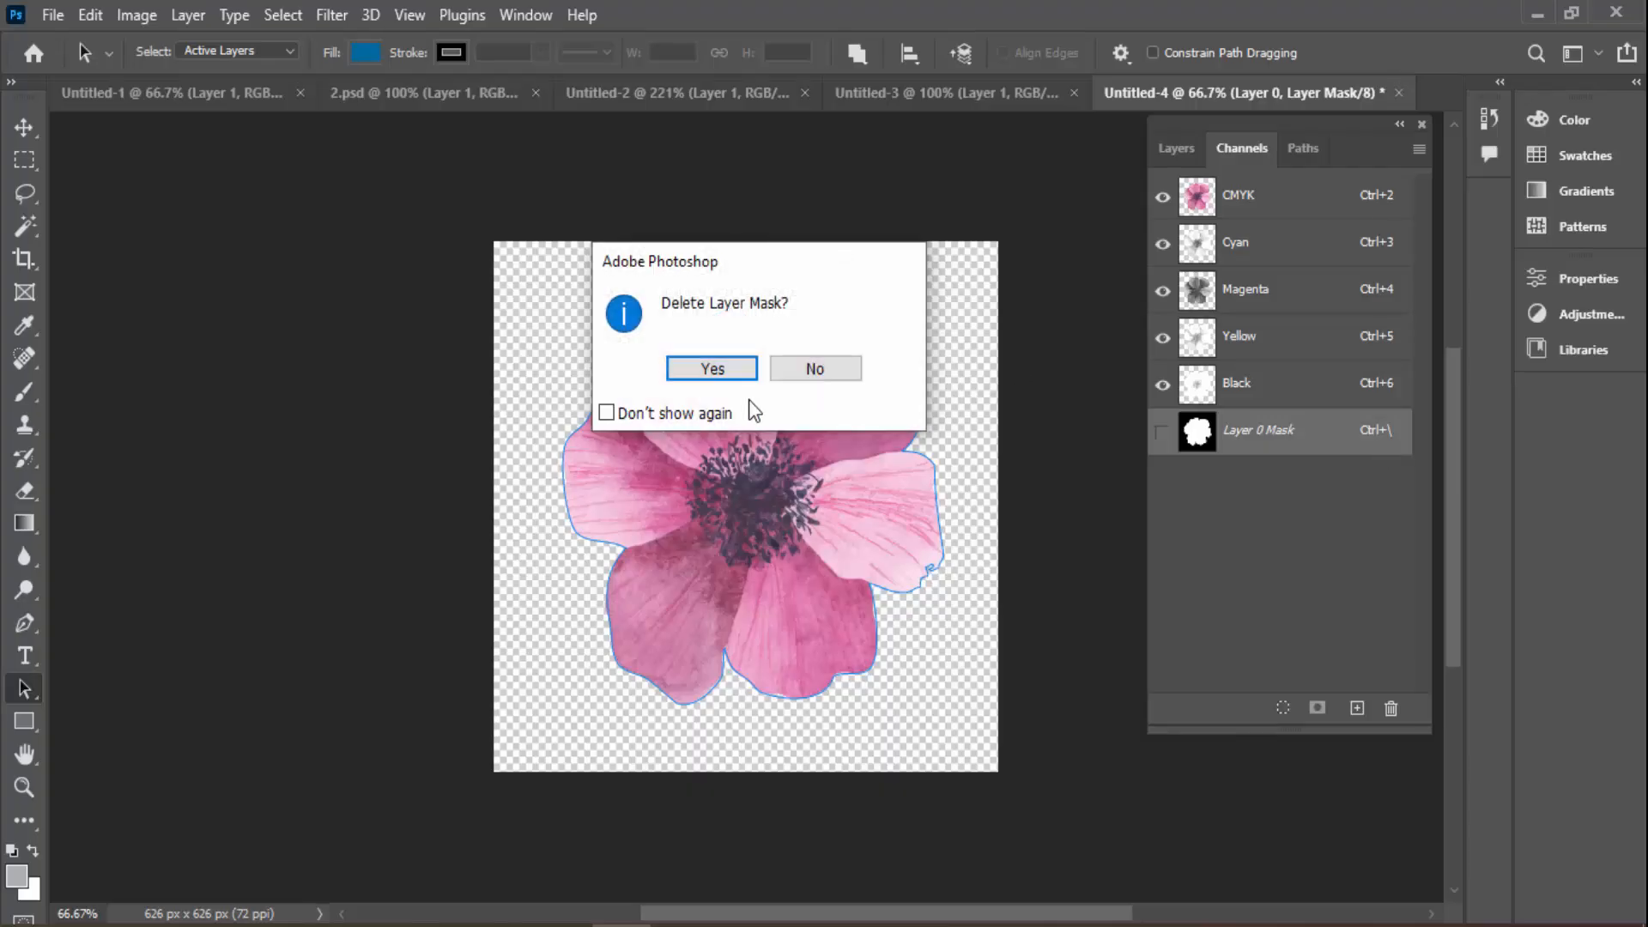
pyautogui.click(711, 368)
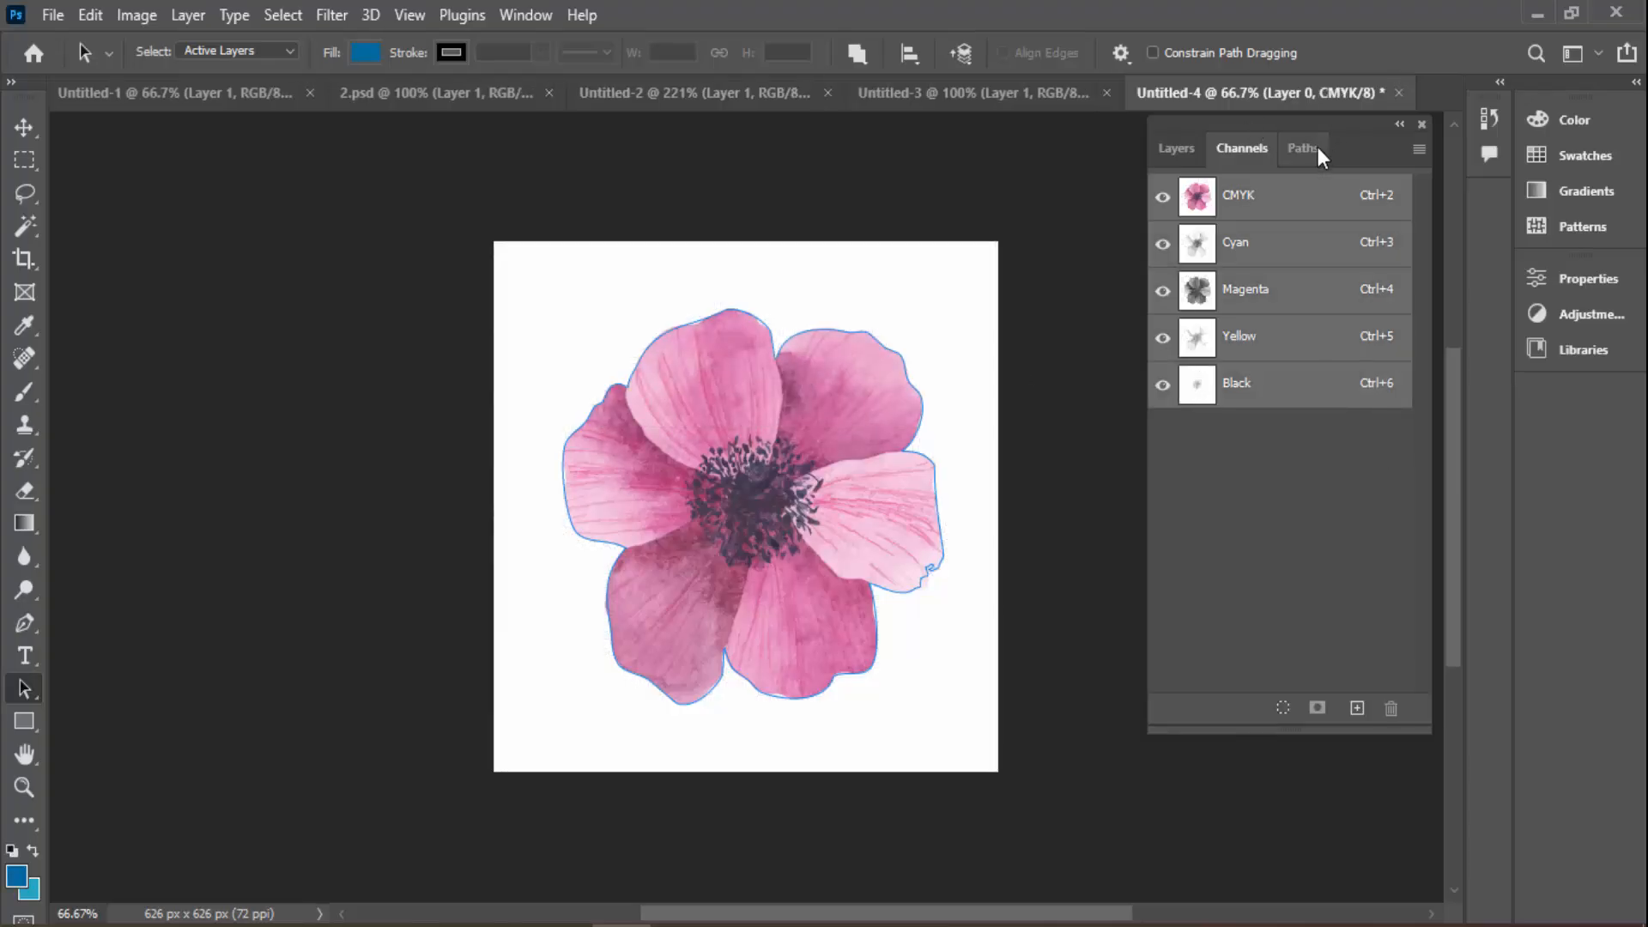
# Load the flower outline in Path 2 as a selection and create a new alpha channel
pyautogui.click(1317, 149)
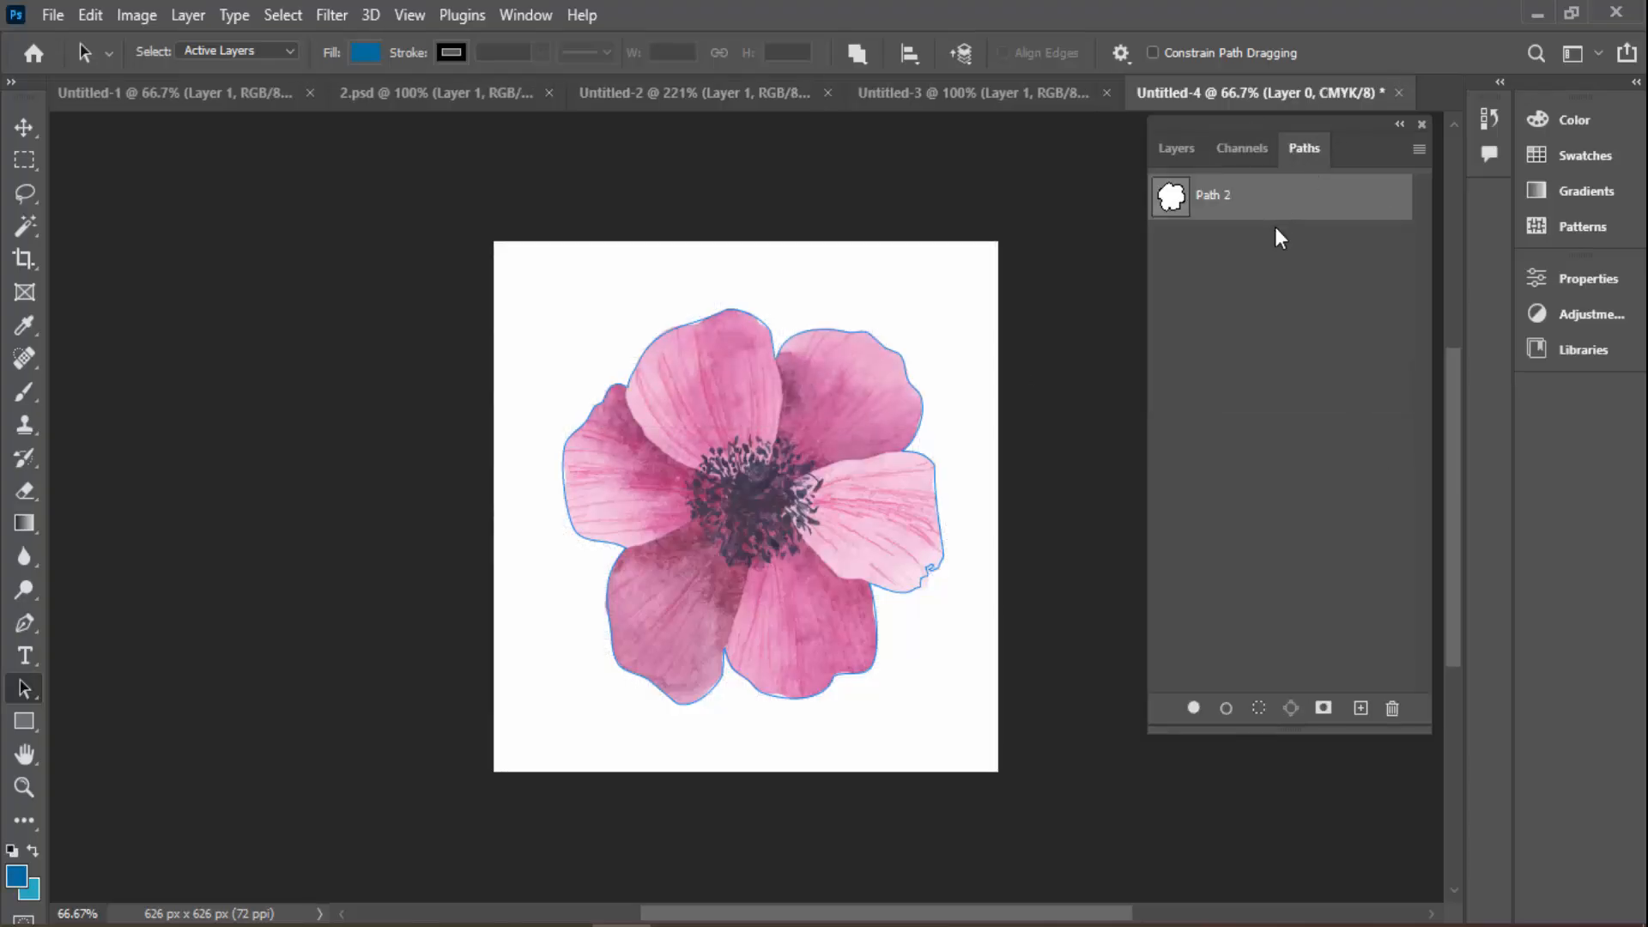
pyautogui.hotkey('ctrl', 'Return')
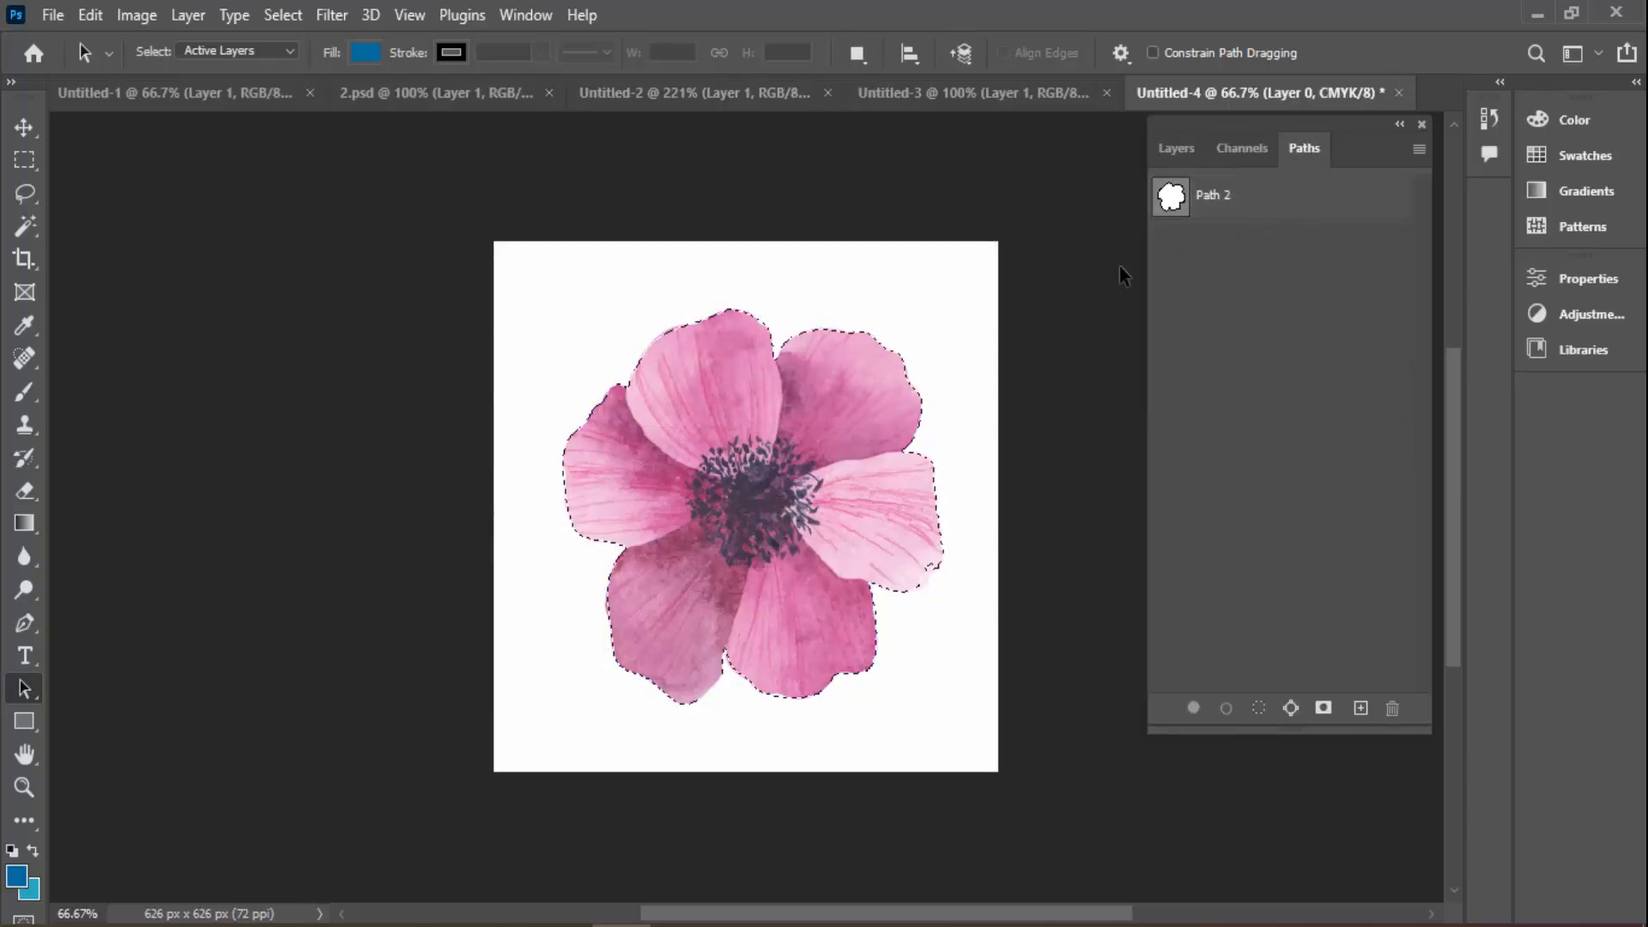
pyautogui.click(1252, 147)
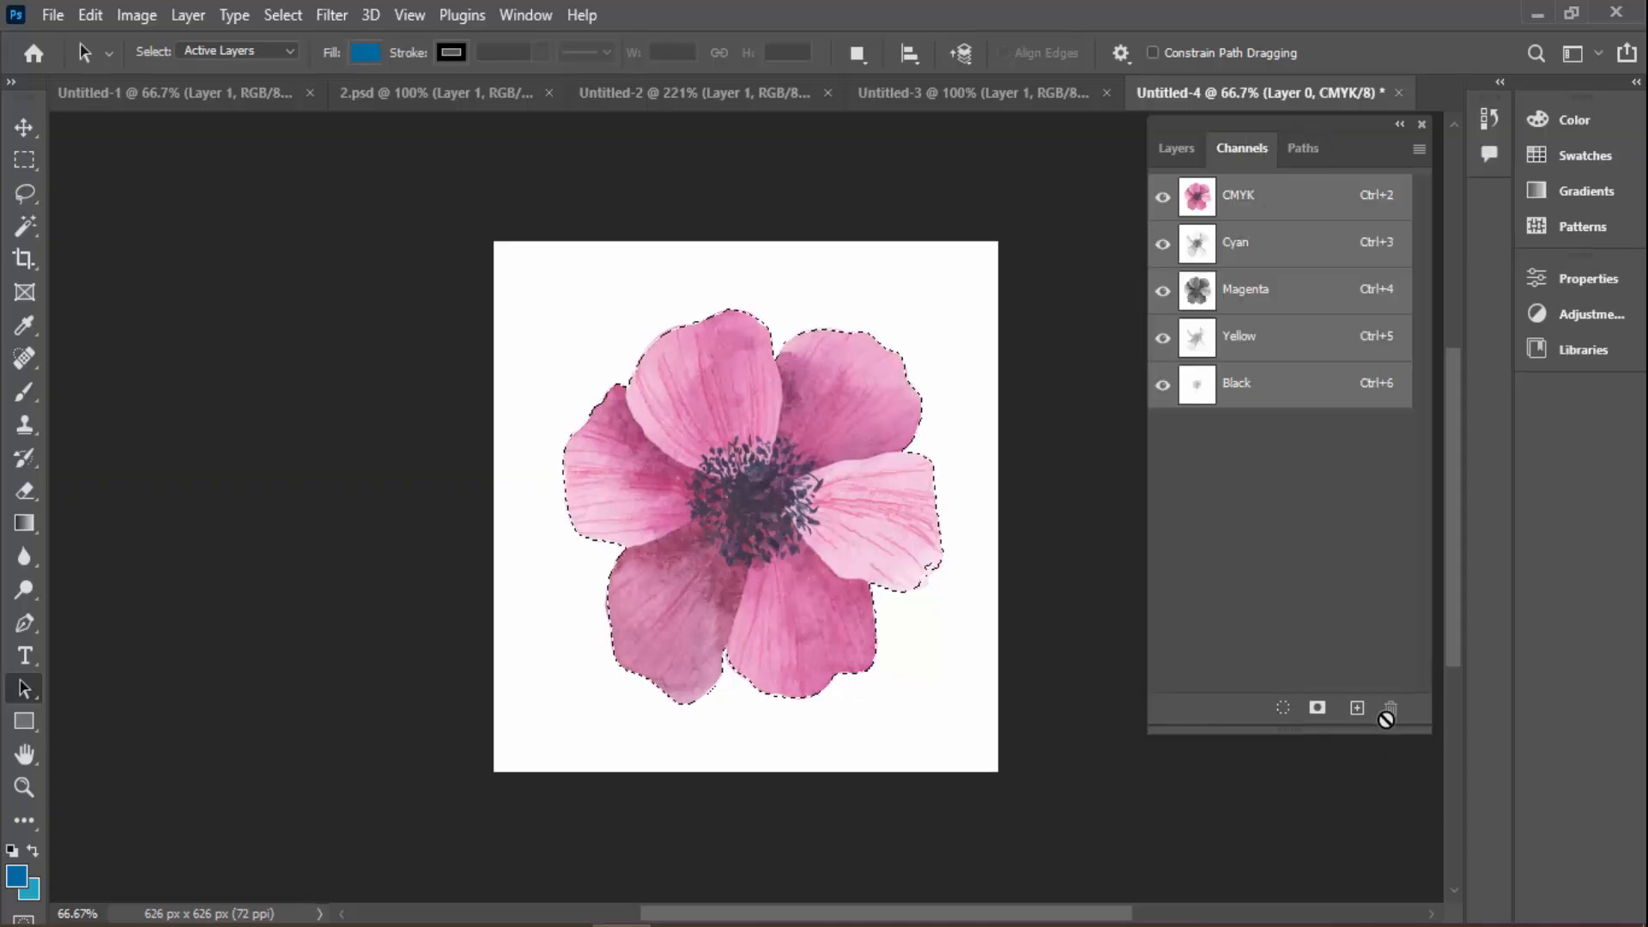
pyautogui.click(1356, 708)
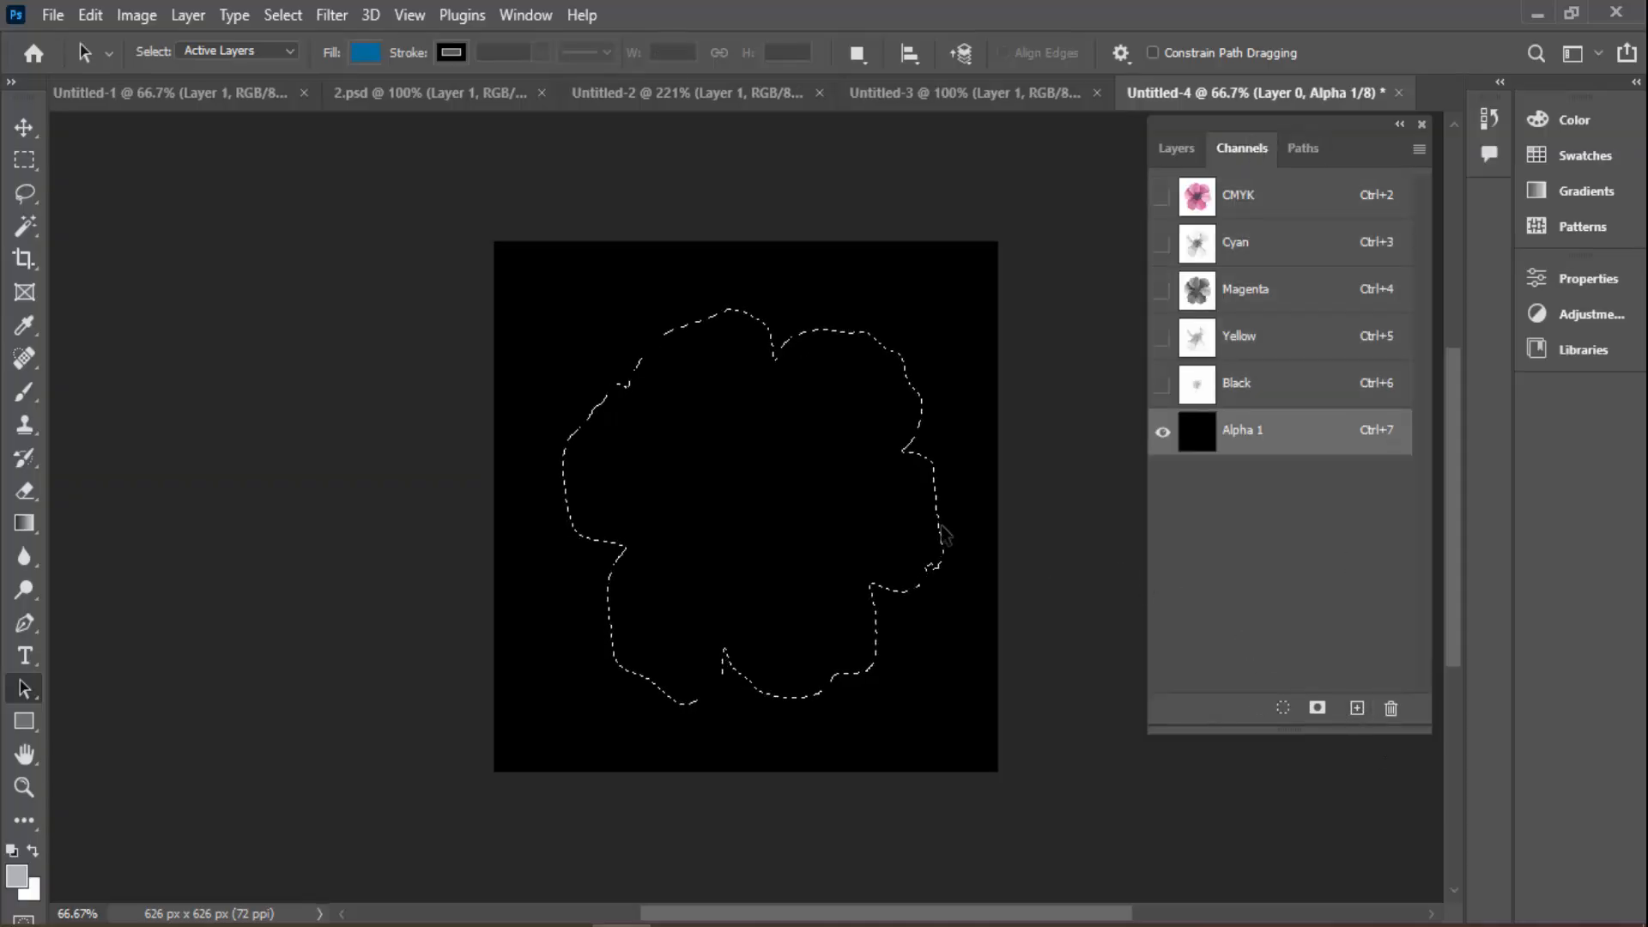
# Invert the selection and fill the area around the flower with white in Alpha 1, deselect, and return to the CMYK composite
pyautogui.hotkey('ctrl', 'shift', 'i')
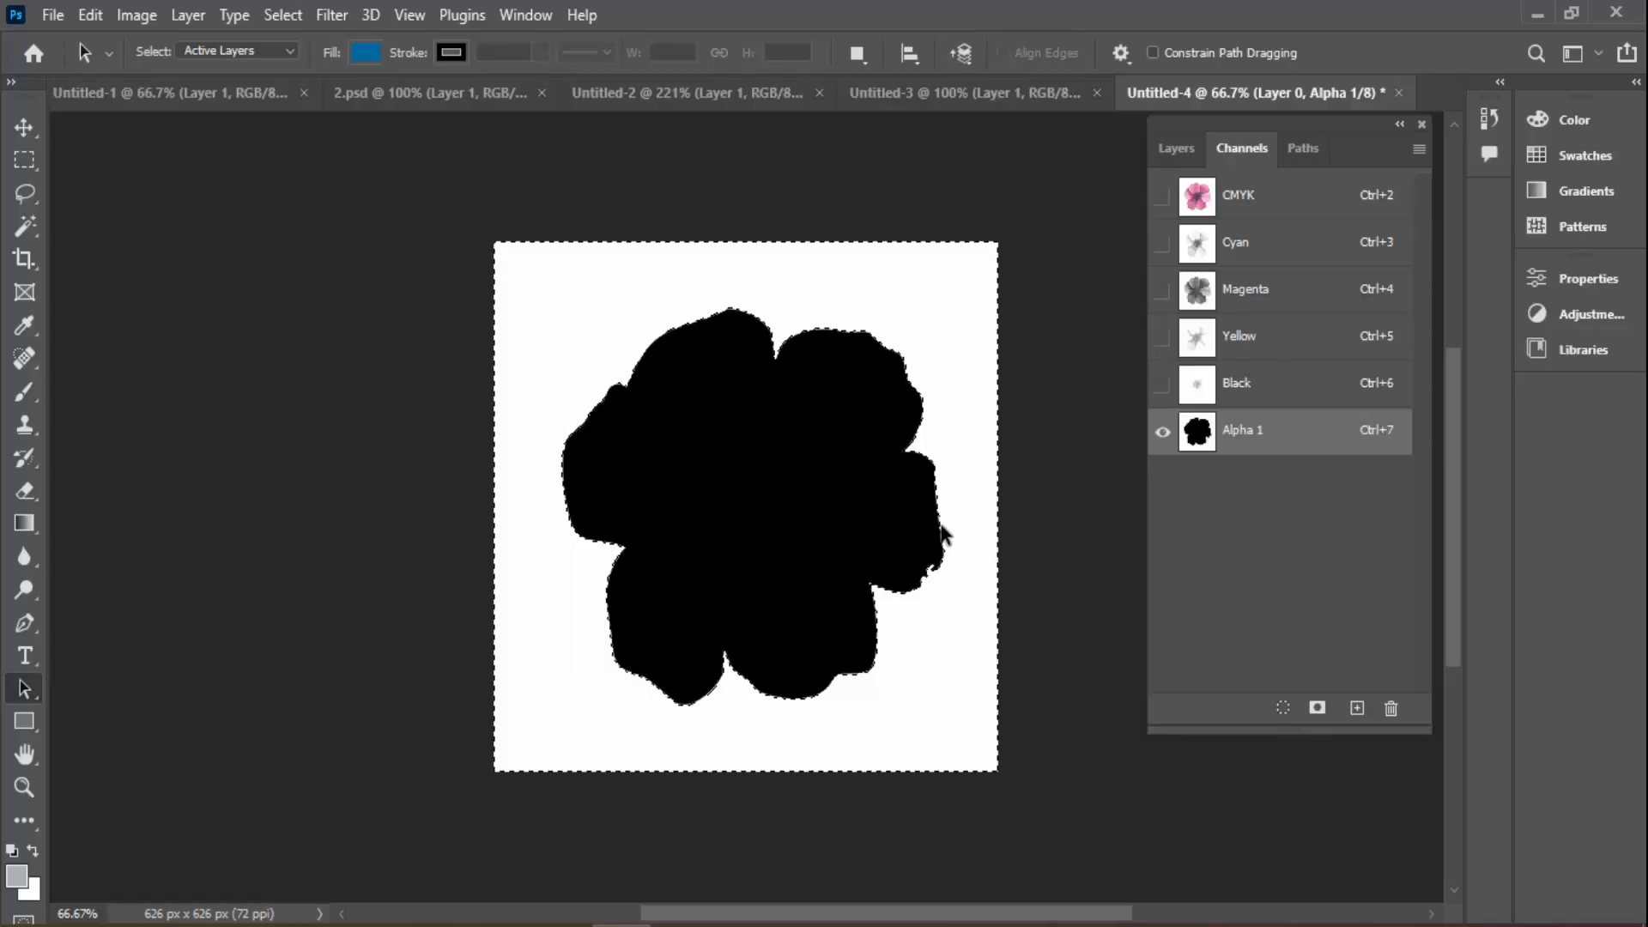
pyautogui.hotkey('ctrl', 'BackSpace')
pyautogui.hotkey('ctrl', 'd')
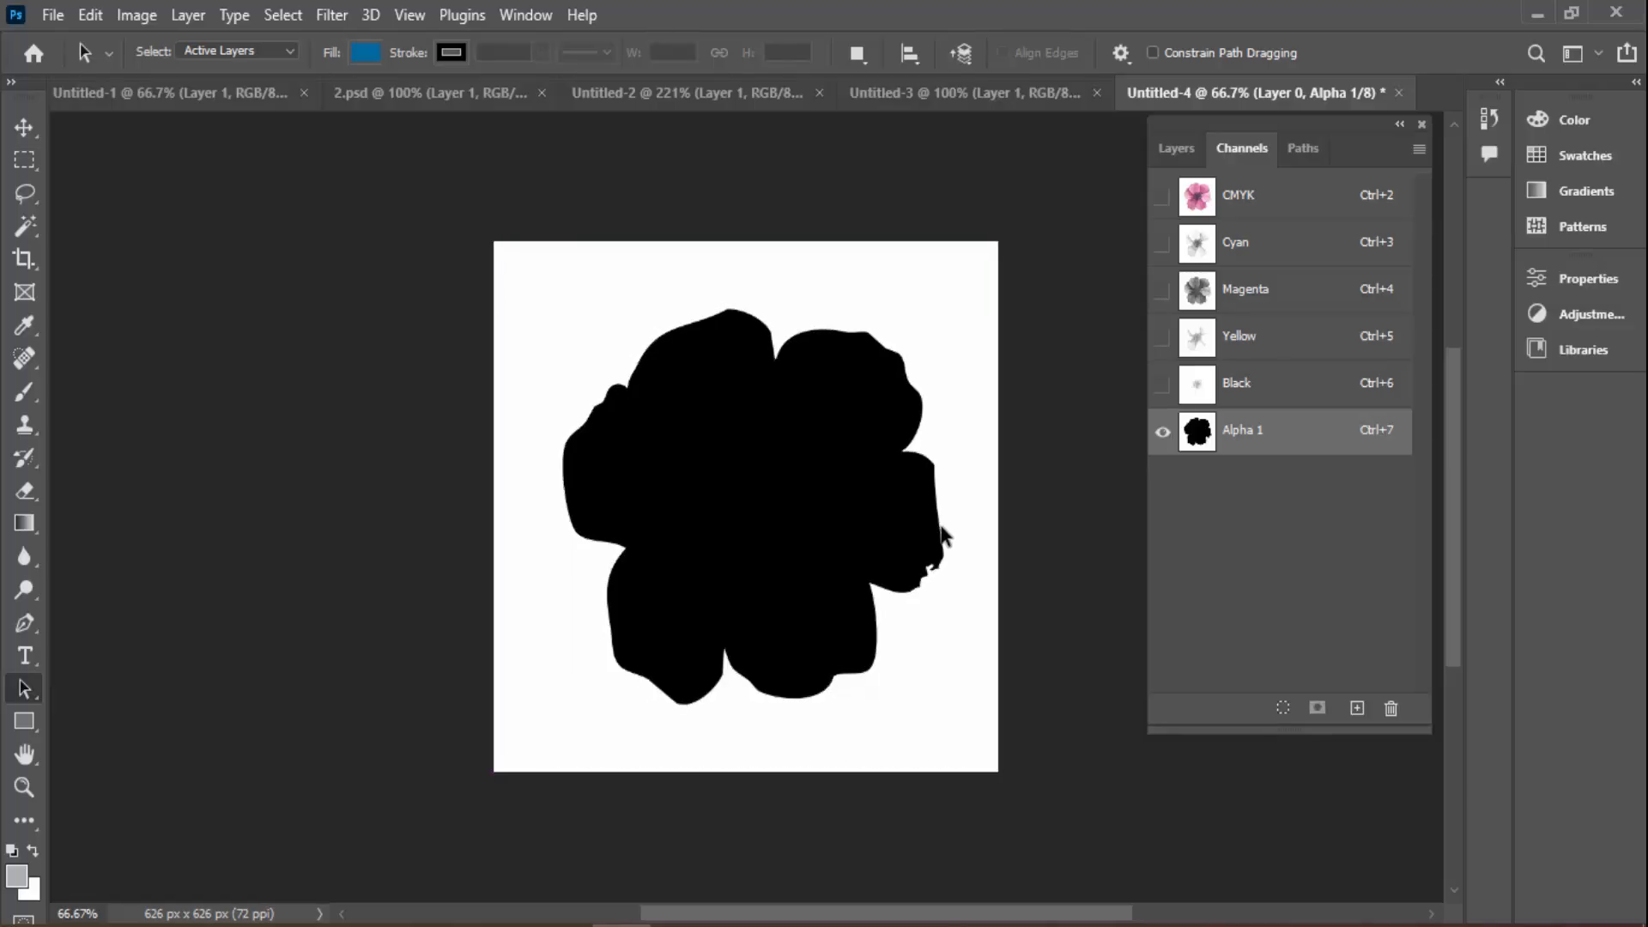
pyautogui.click(1276, 220)
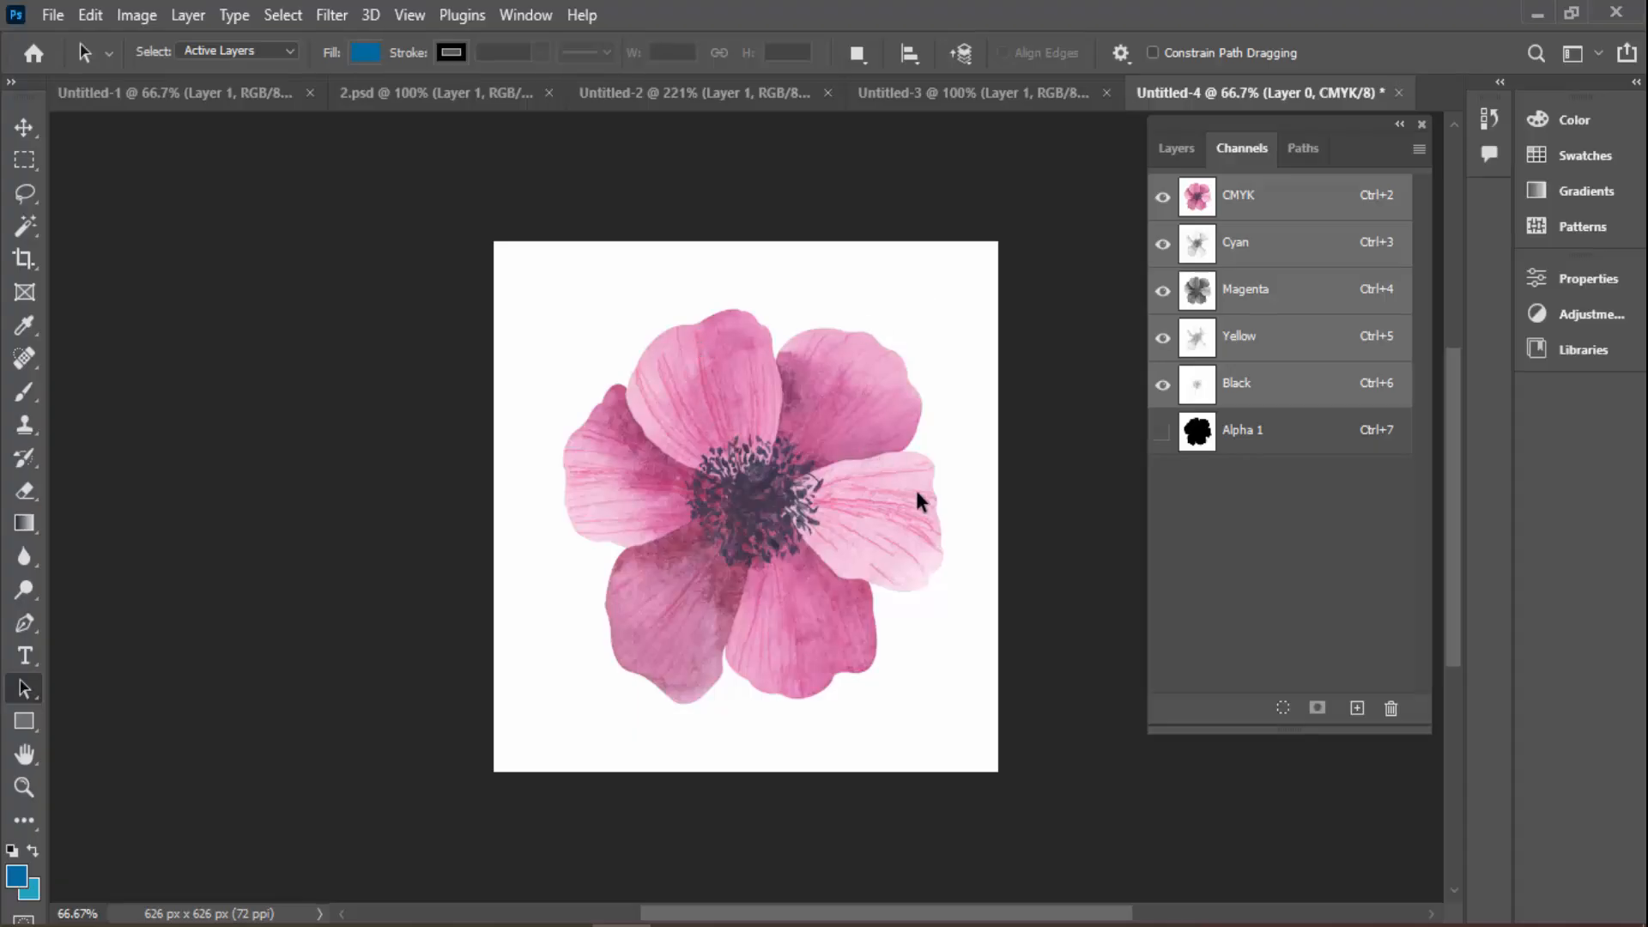
# Change the Alpha 1 channel to a spot color channel with a pale orange tint
pyautogui.doubleClick(1190, 438)
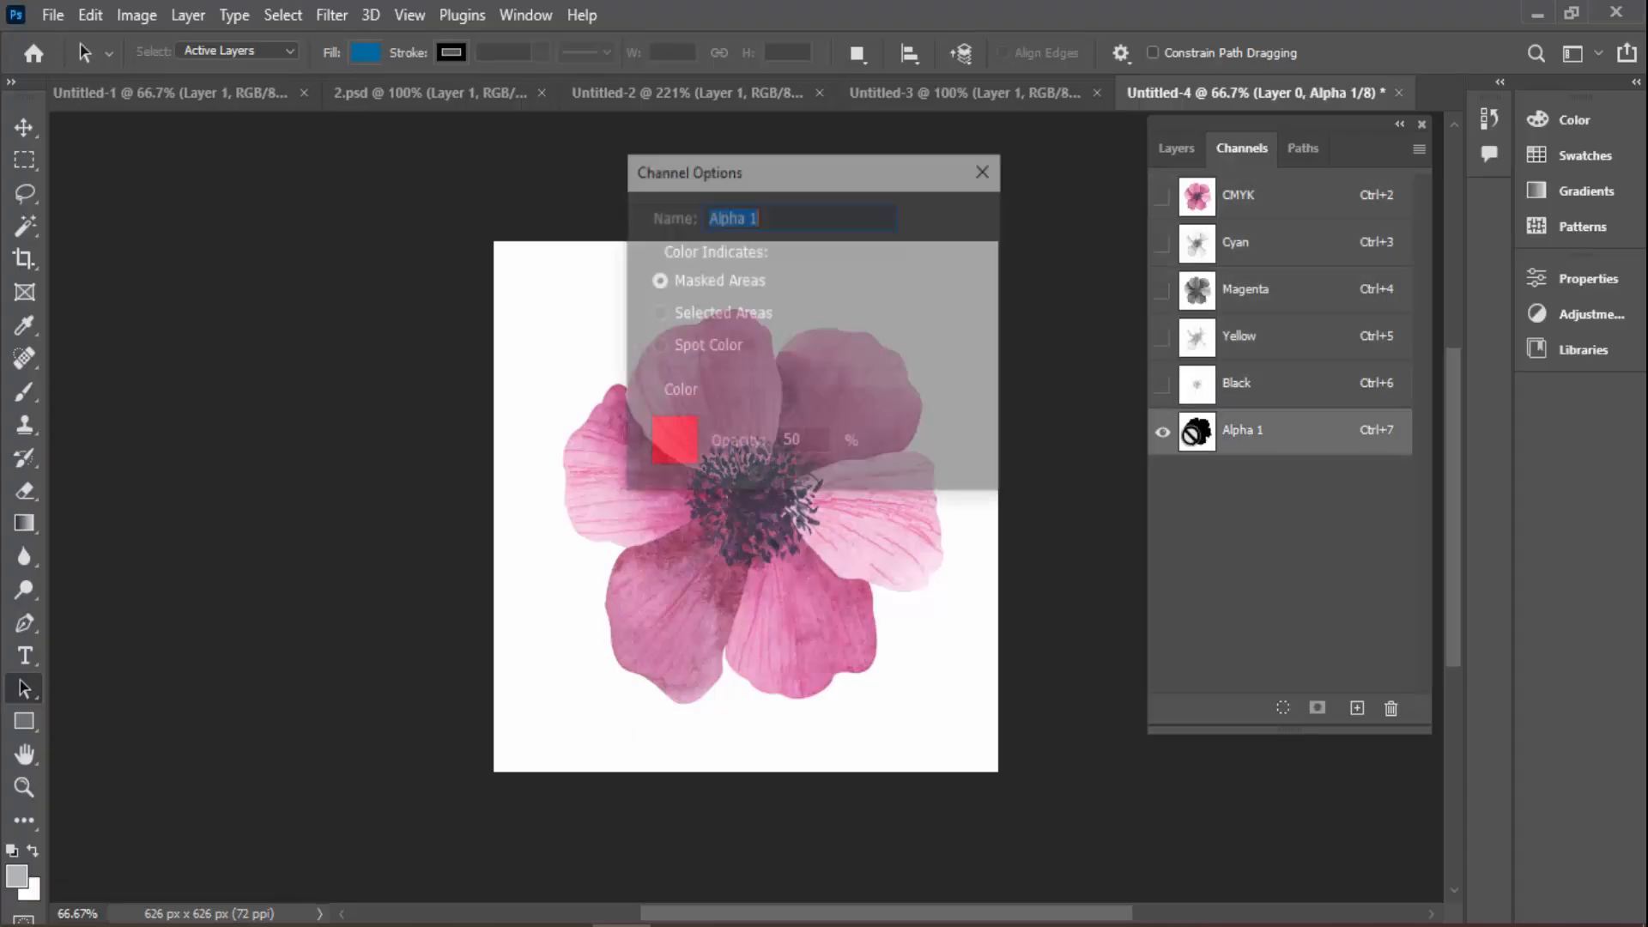
pyautogui.click(671, 351)
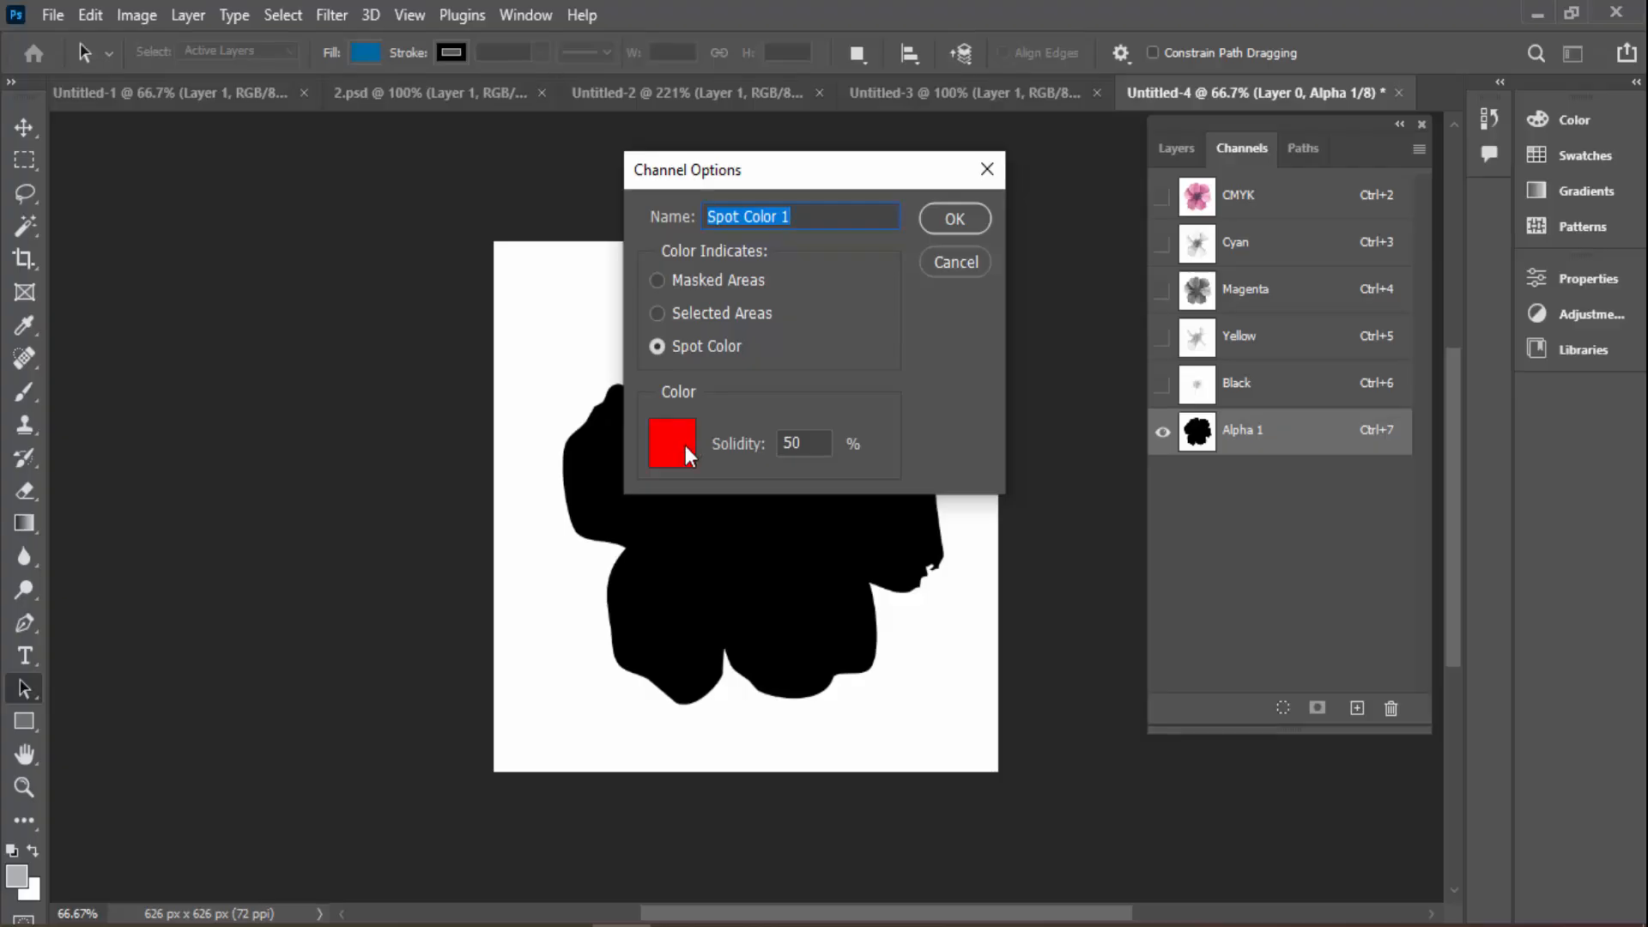
pyautogui.click(683, 445)
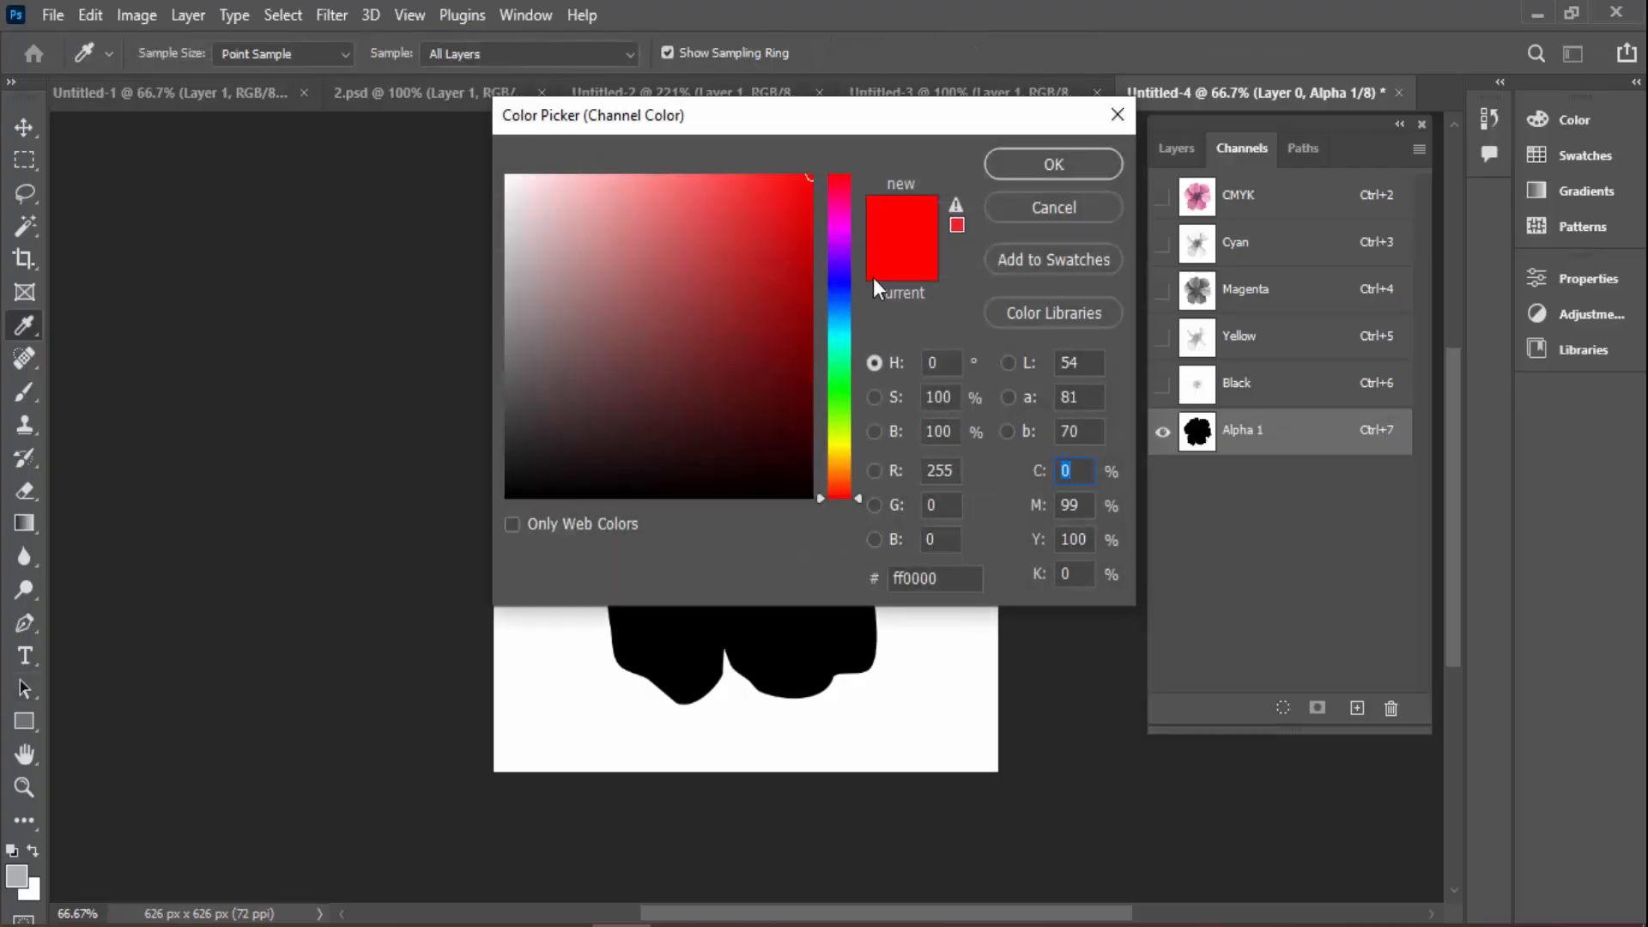
pyautogui.click(838, 462)
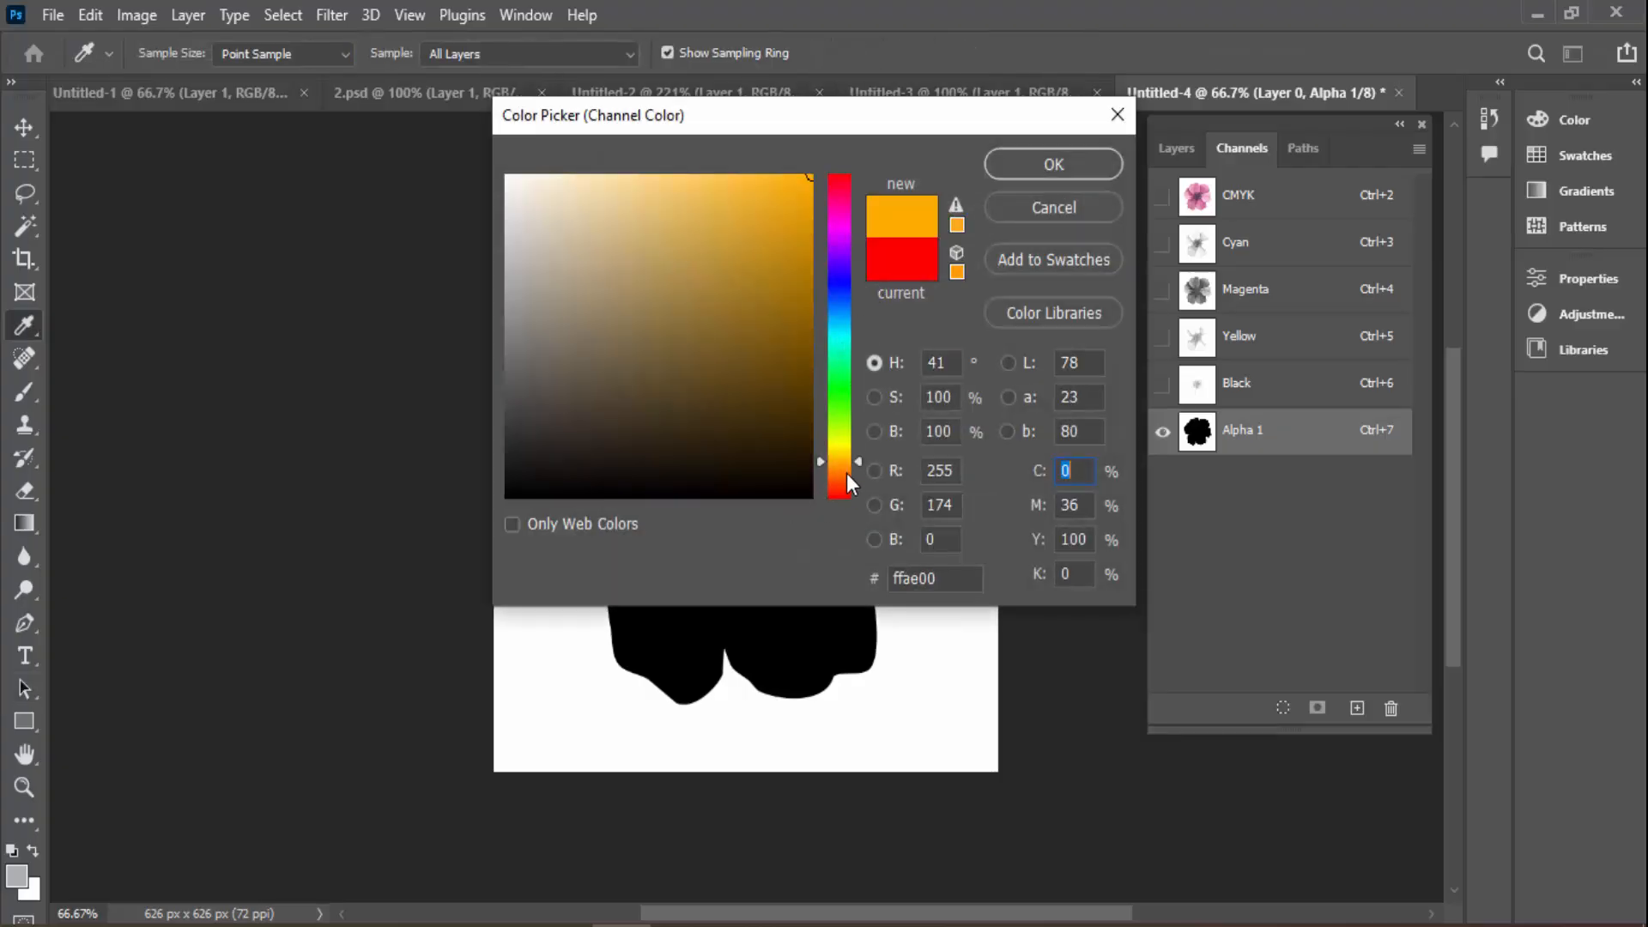
pyautogui.moveTo(846, 480); pyautogui.dragTo(842, 486)
pyautogui.moveTo(710, 238)
pyautogui.mouseDown()
pyautogui.moveTo(629, 183)
pyautogui.moveTo(526, 183)
pyautogui.moveTo(551, 188)
pyautogui.mouseUp()
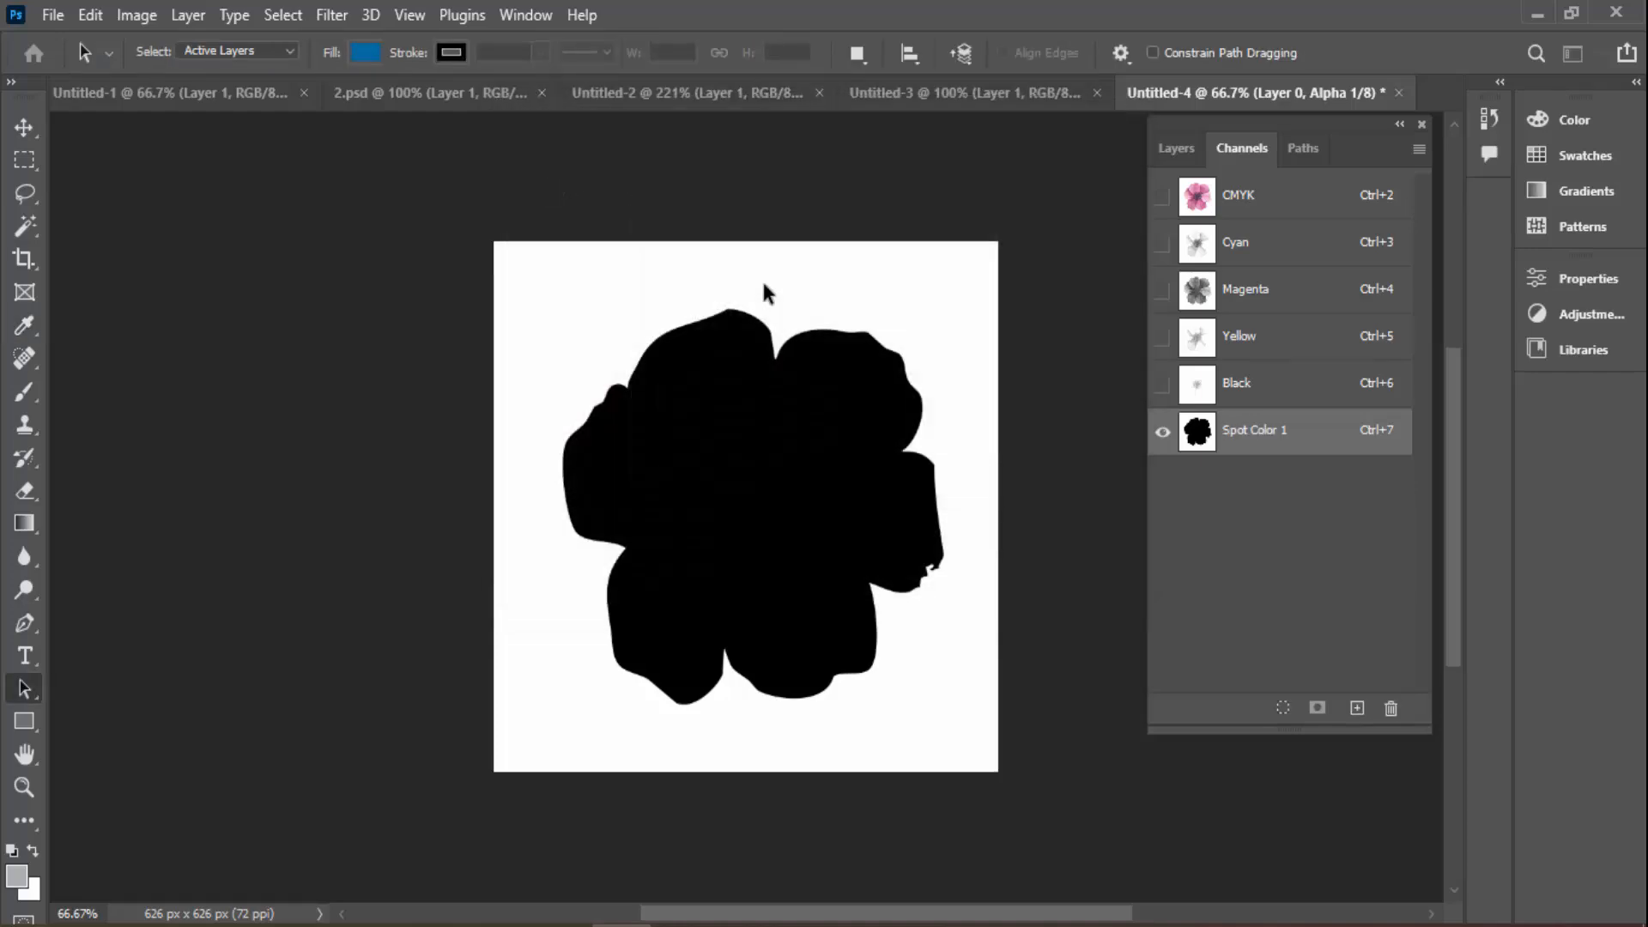
# View the CMYK composite and the Yellow channel on its own, and return to the composite
pyautogui.click(1290, 192)
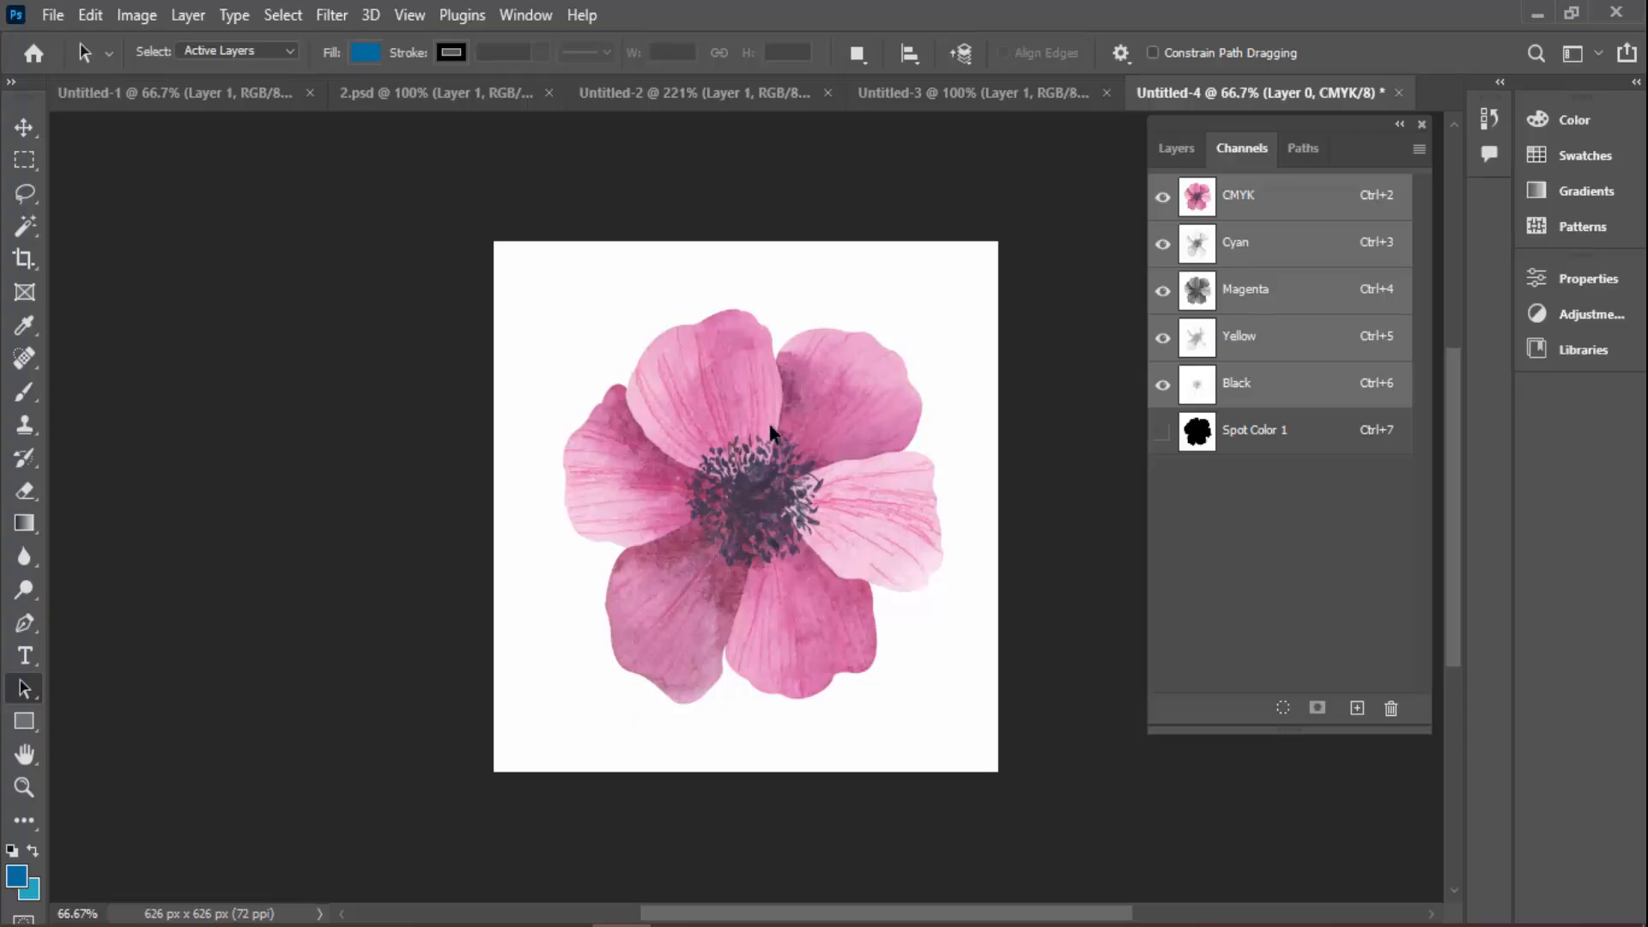
pyautogui.click(1226, 341)
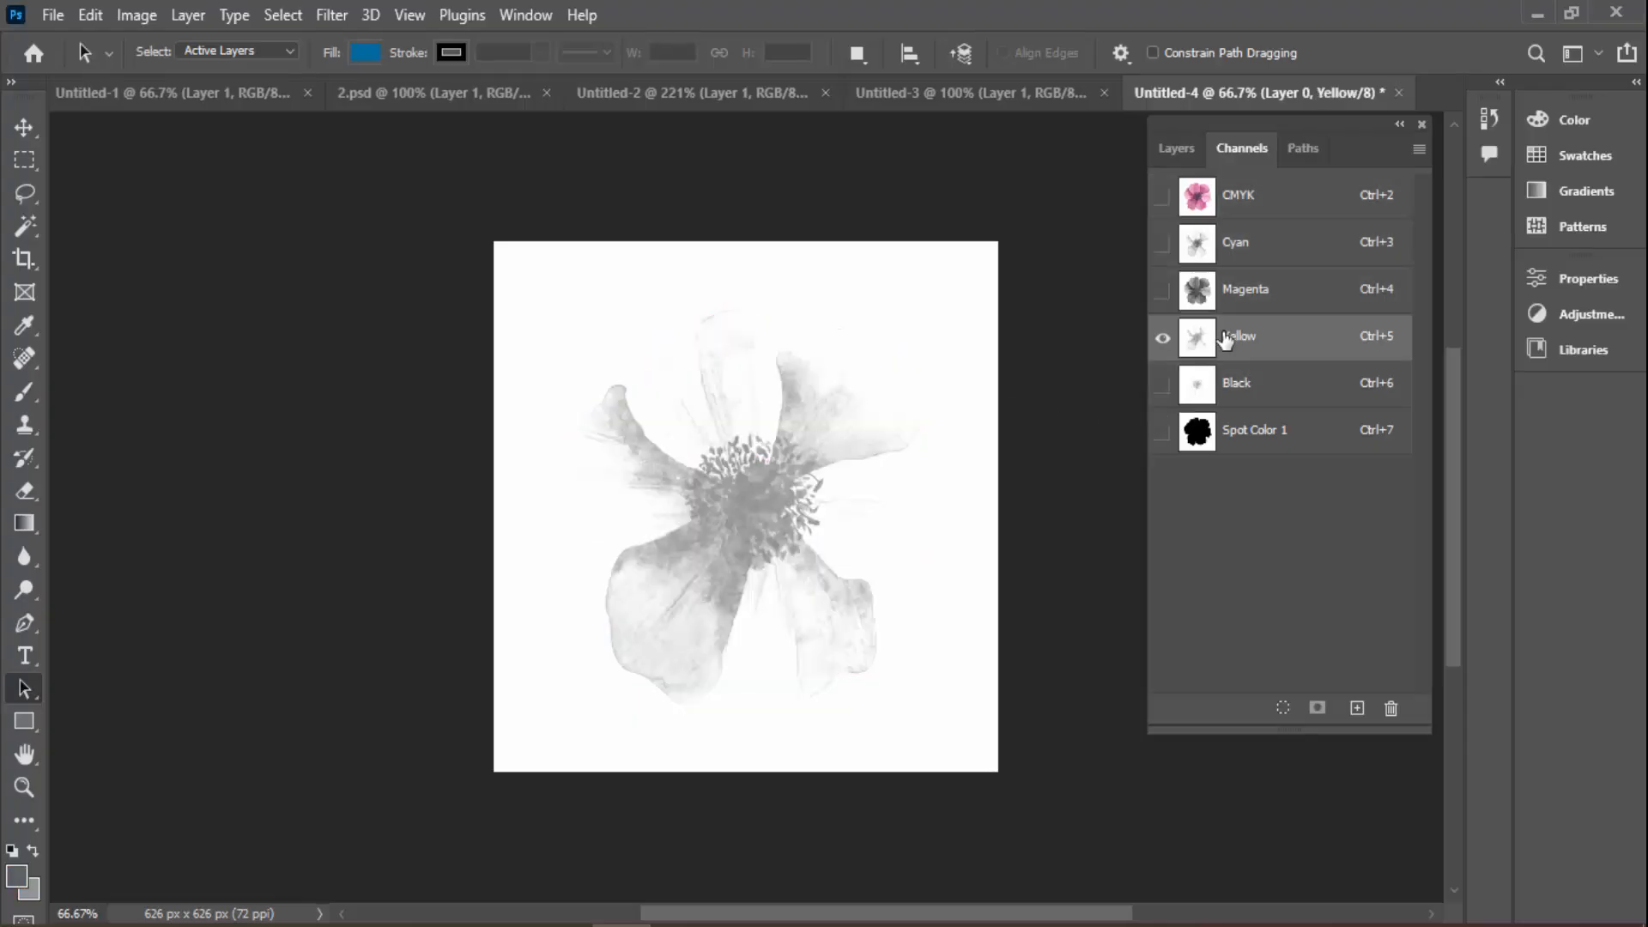
pyautogui.click(1244, 191)
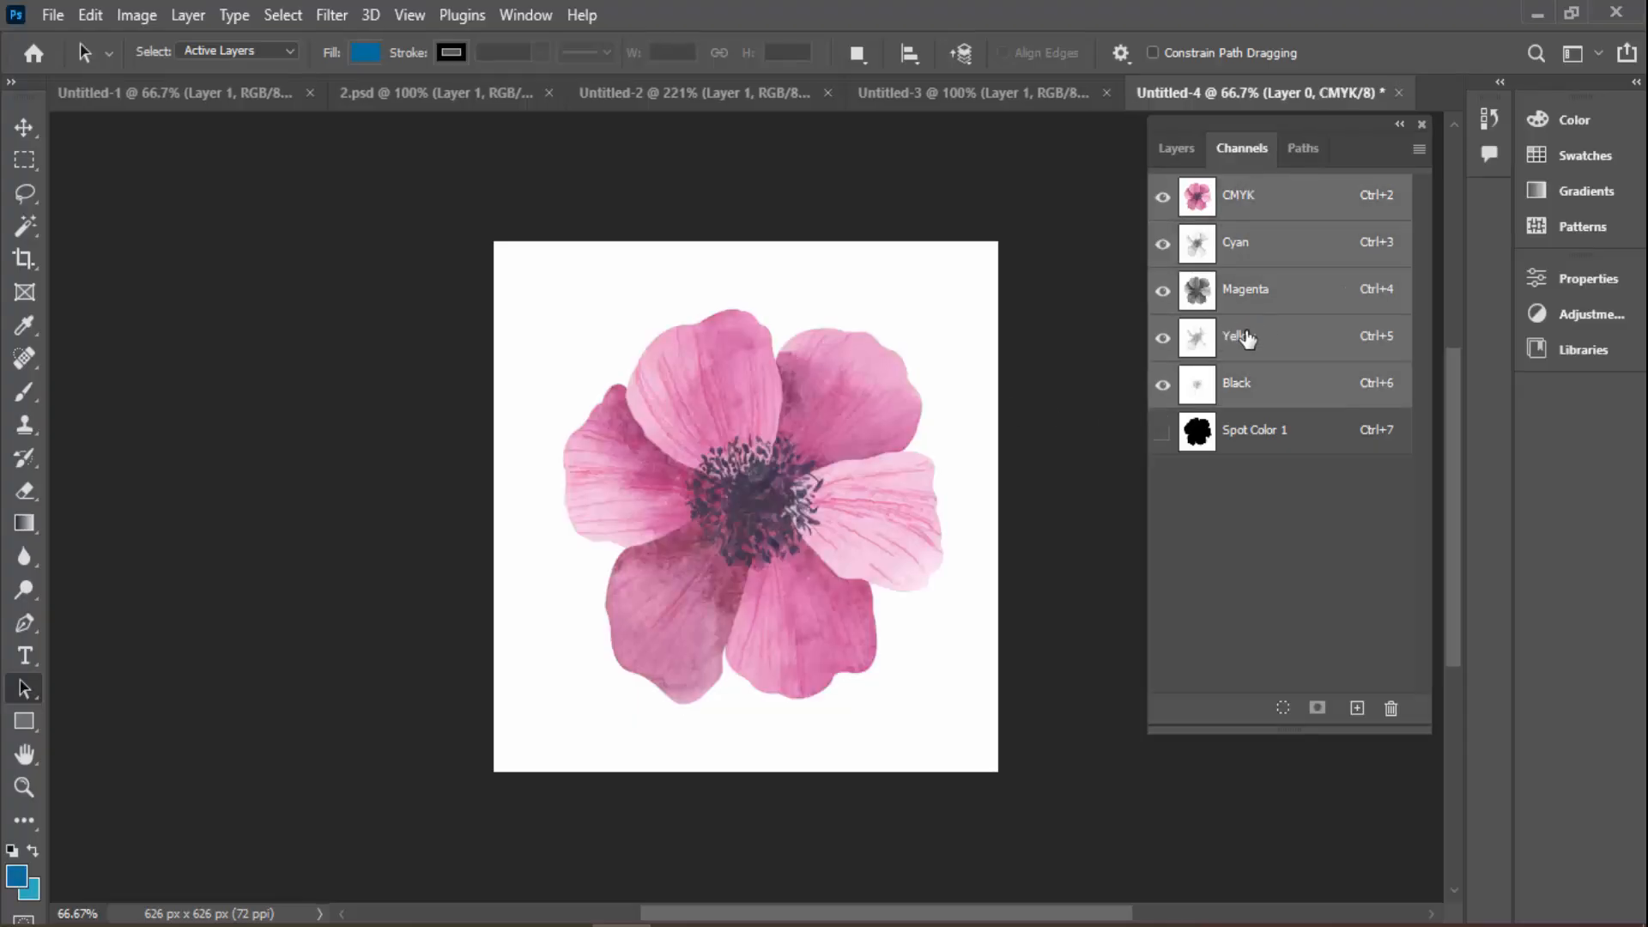
# Duplicate the Yellow channel and change the copy to a spot color channel
pyautogui.click(1249, 330)
pyautogui.moveTo(1258, 329); pyautogui.dragTo(1356, 708)
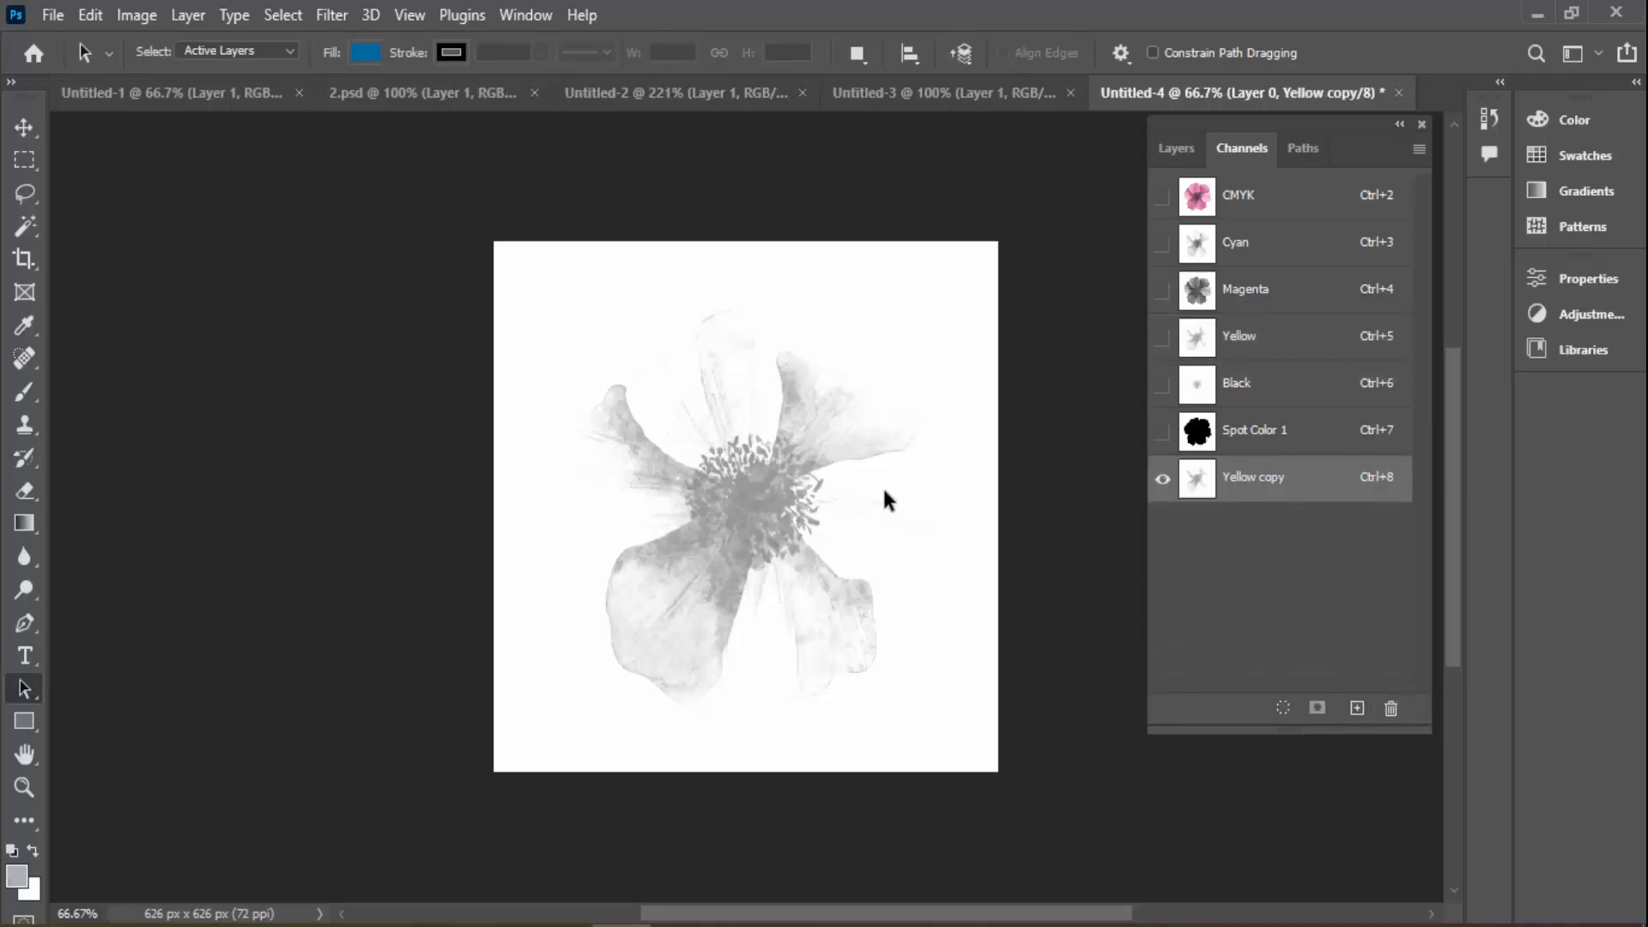
pyautogui.doubleClick(1197, 478)
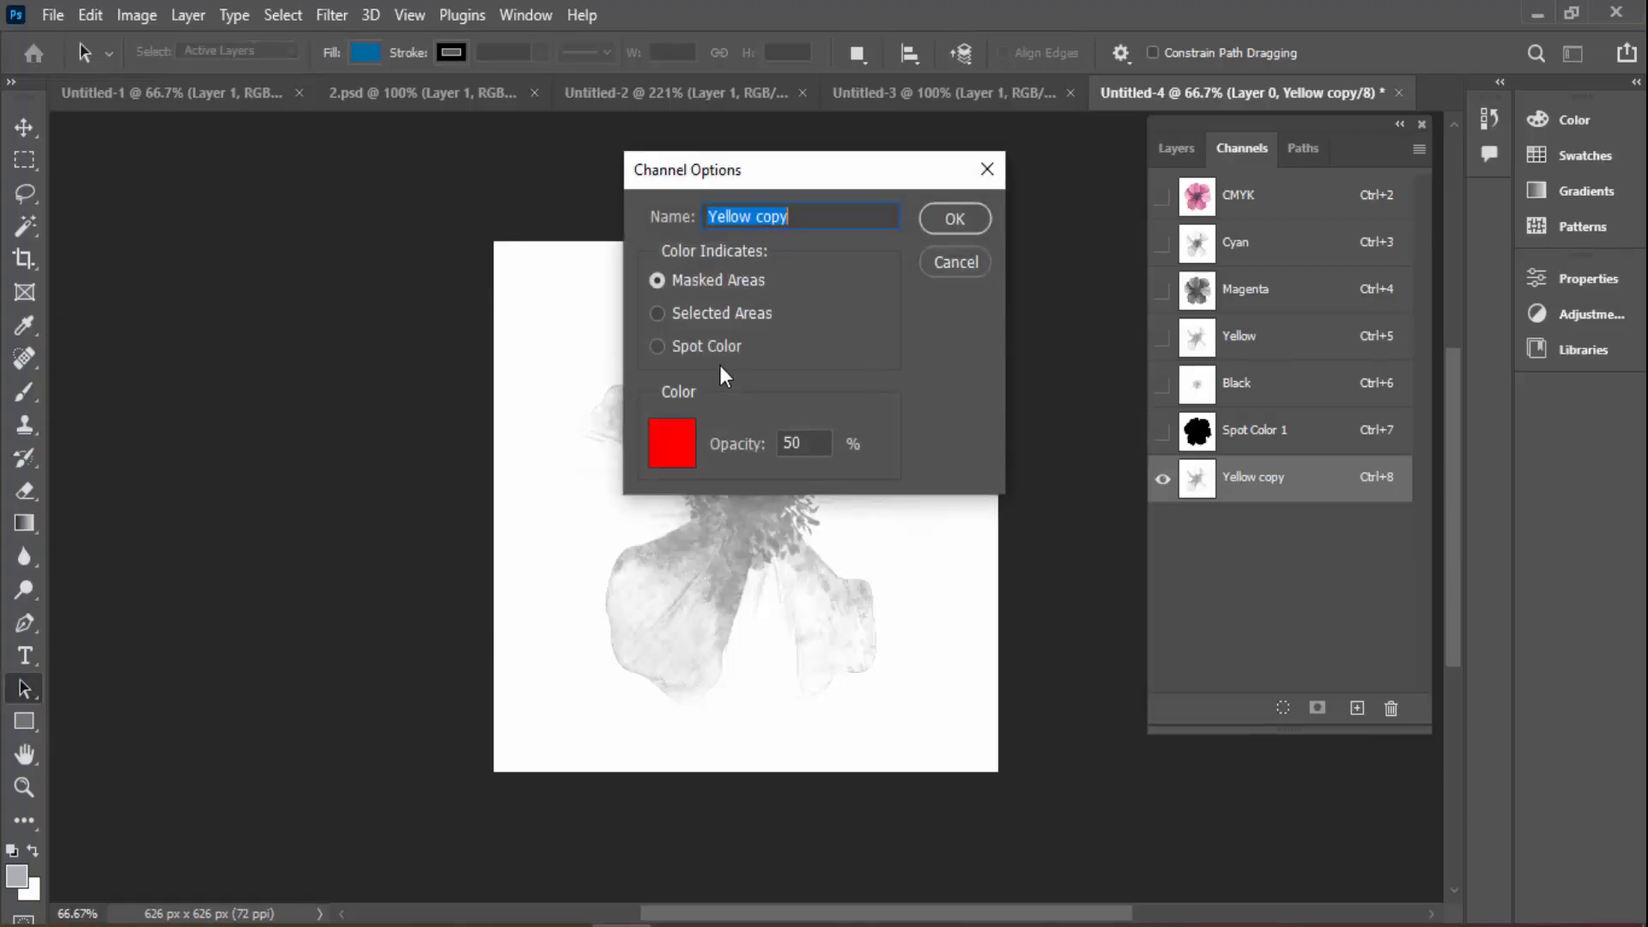
pyautogui.click(706, 352)
pyautogui.click(929, 228)
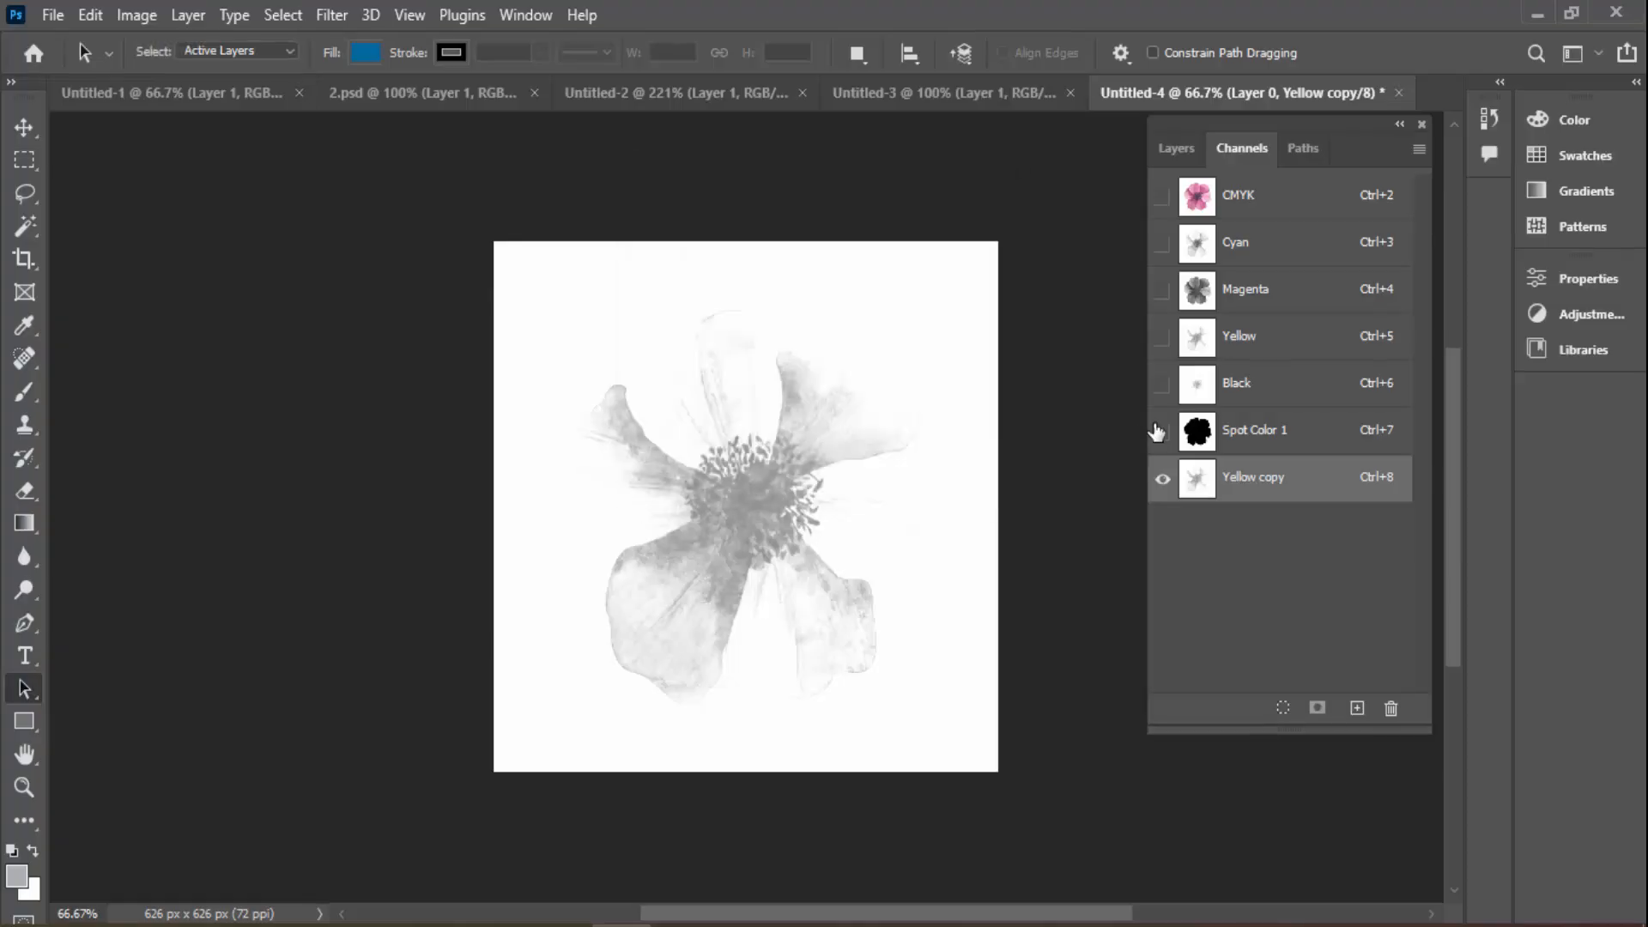
# Preview Spot Color 1 with and without the Yellow copy channel, and return to the CMYK composite
pyautogui.click(1162, 431)
pyautogui.click(1162, 478)
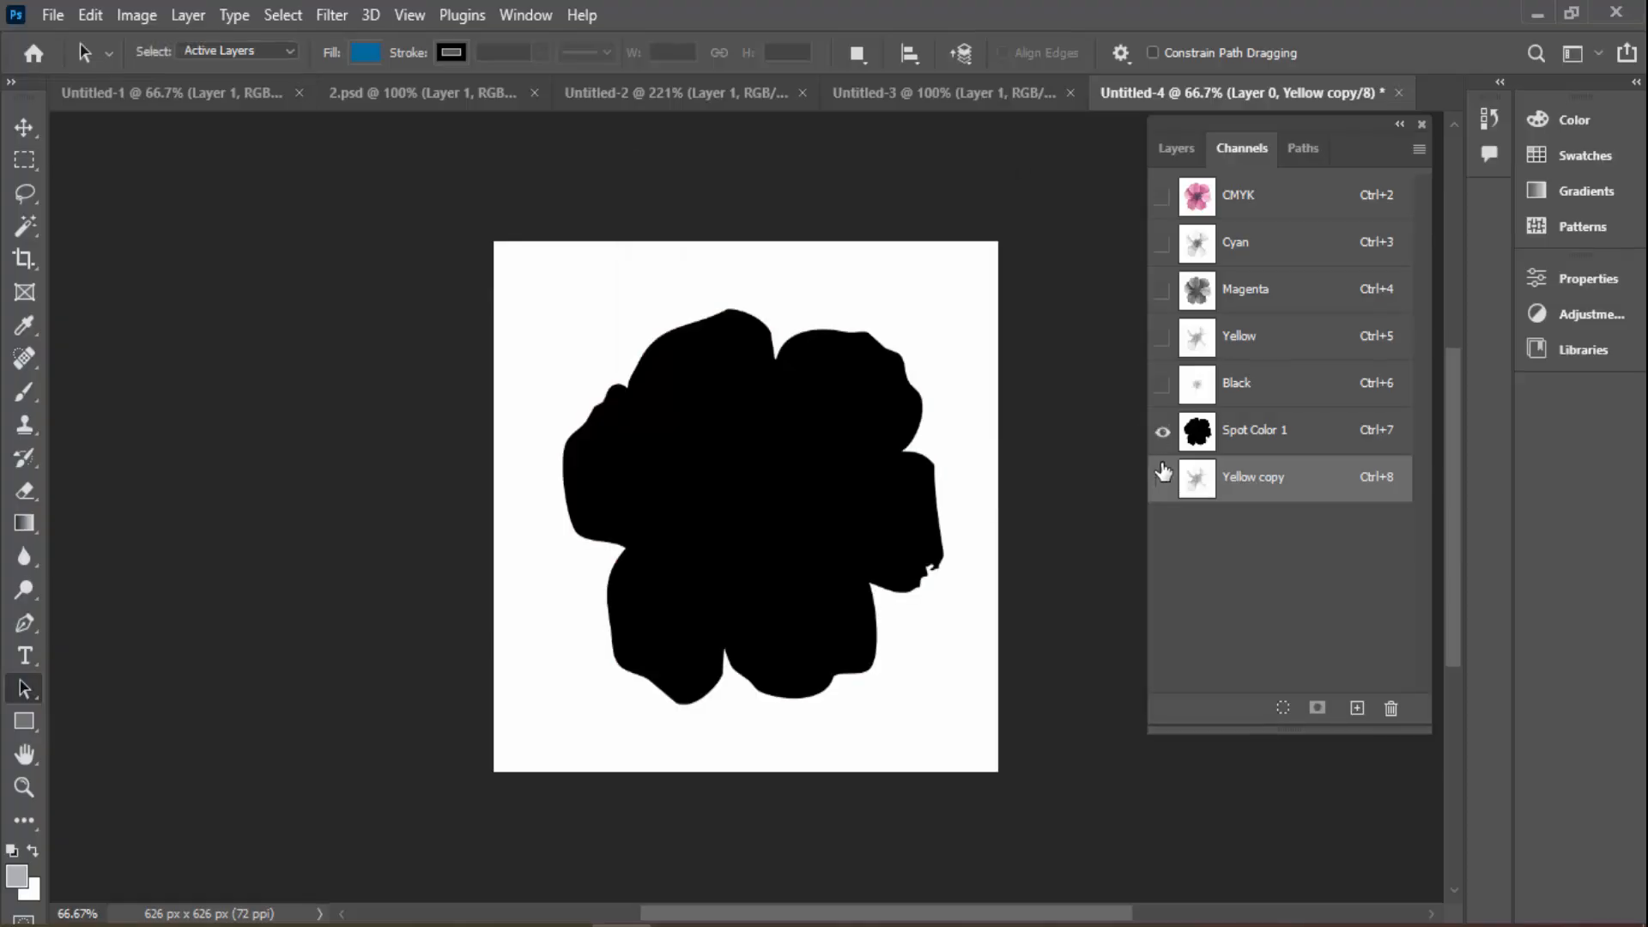
pyautogui.click(1162, 478)
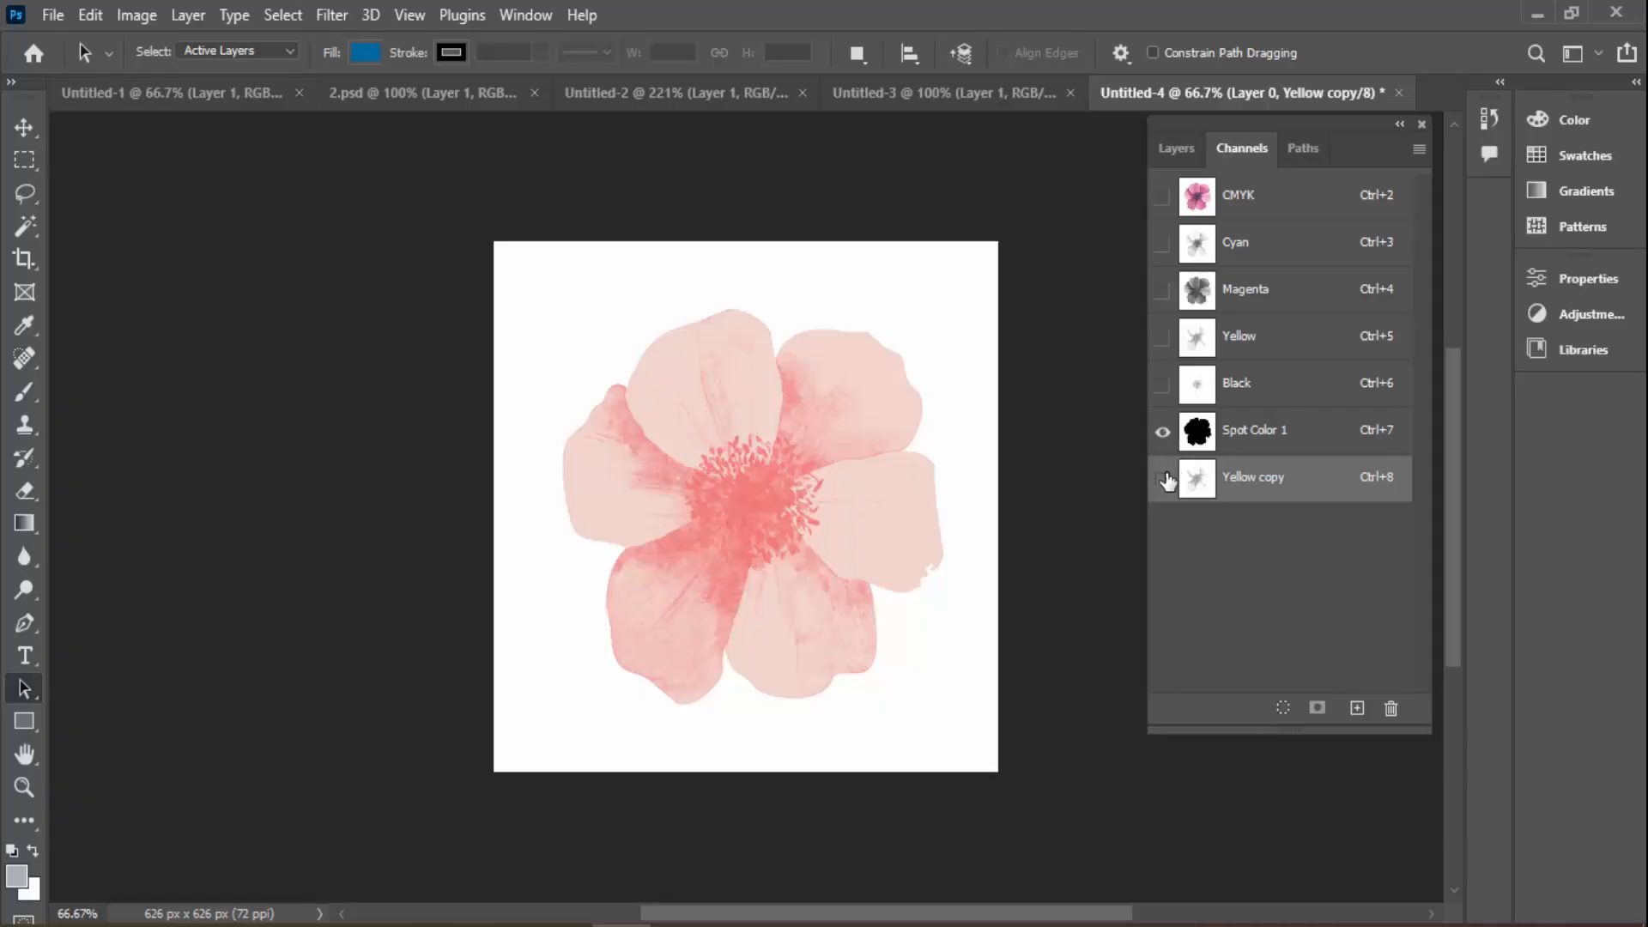
pyautogui.click(1265, 205)
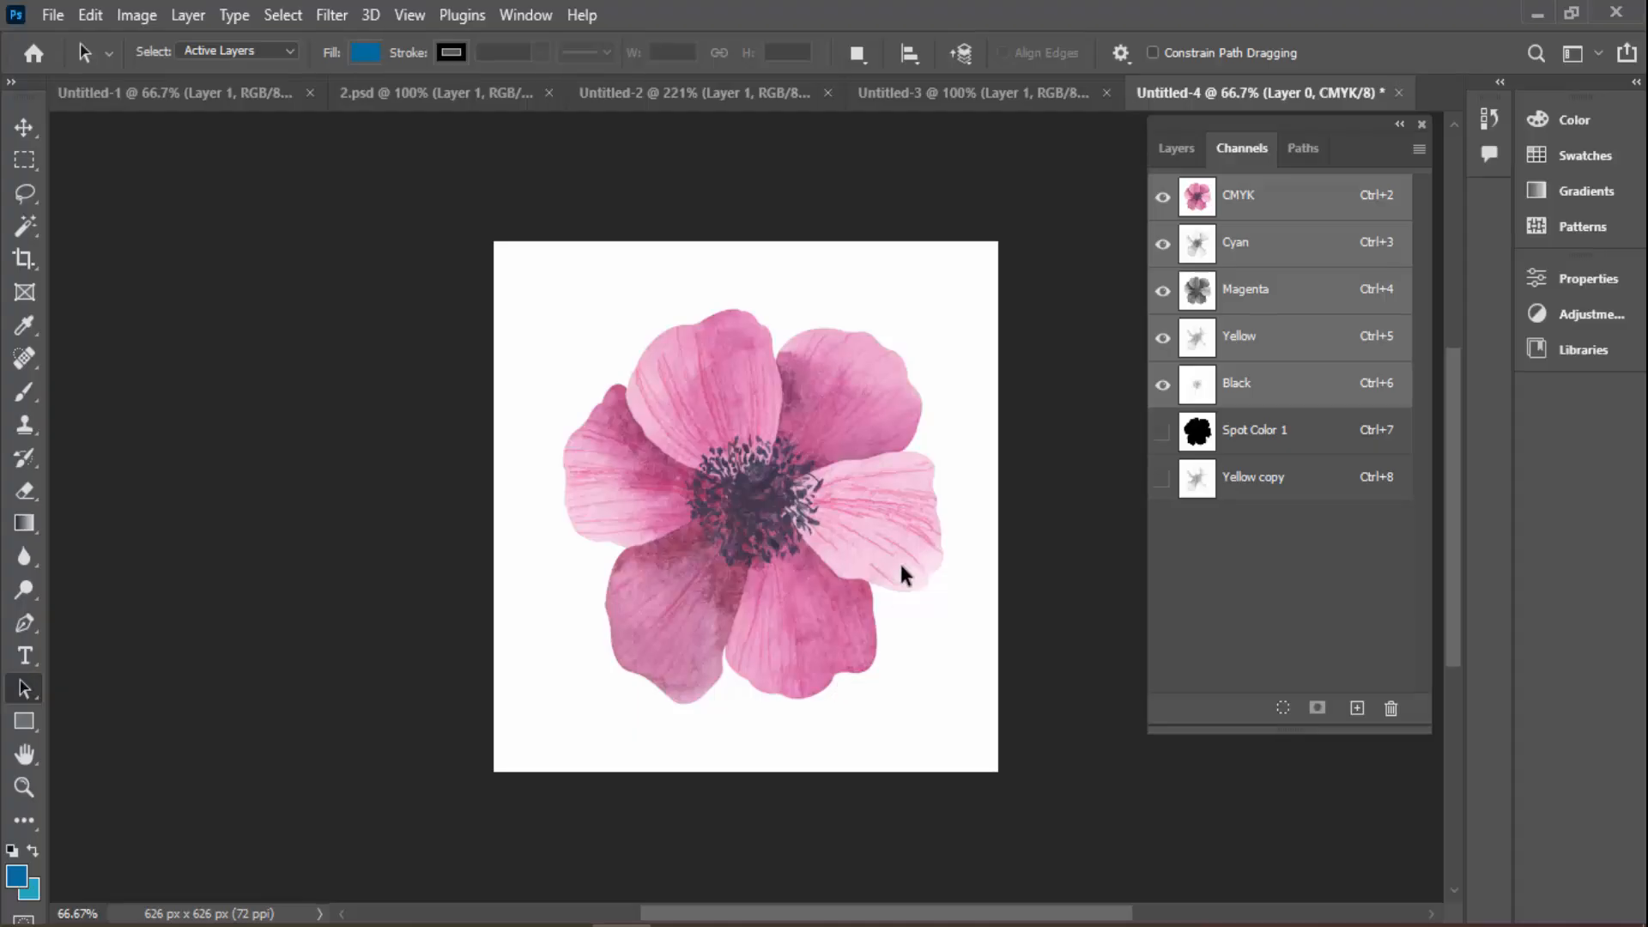
# Sample the pale pink of a light petal and copy its hex code f6c8de
pyautogui.press('i')
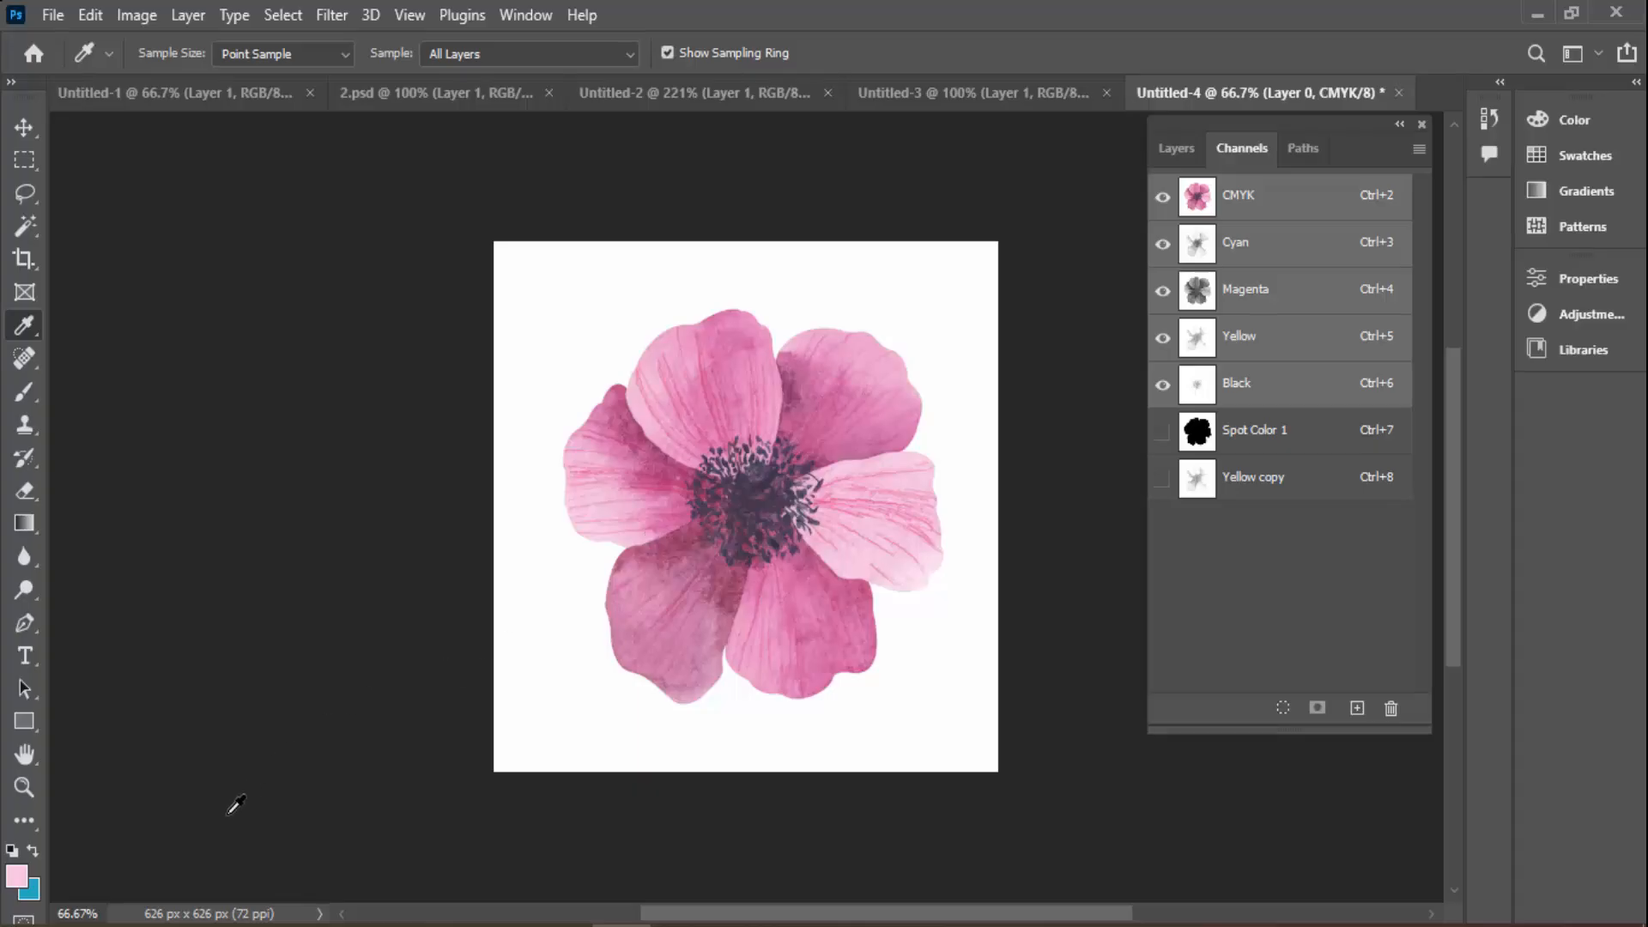
pyautogui.click(18, 877)
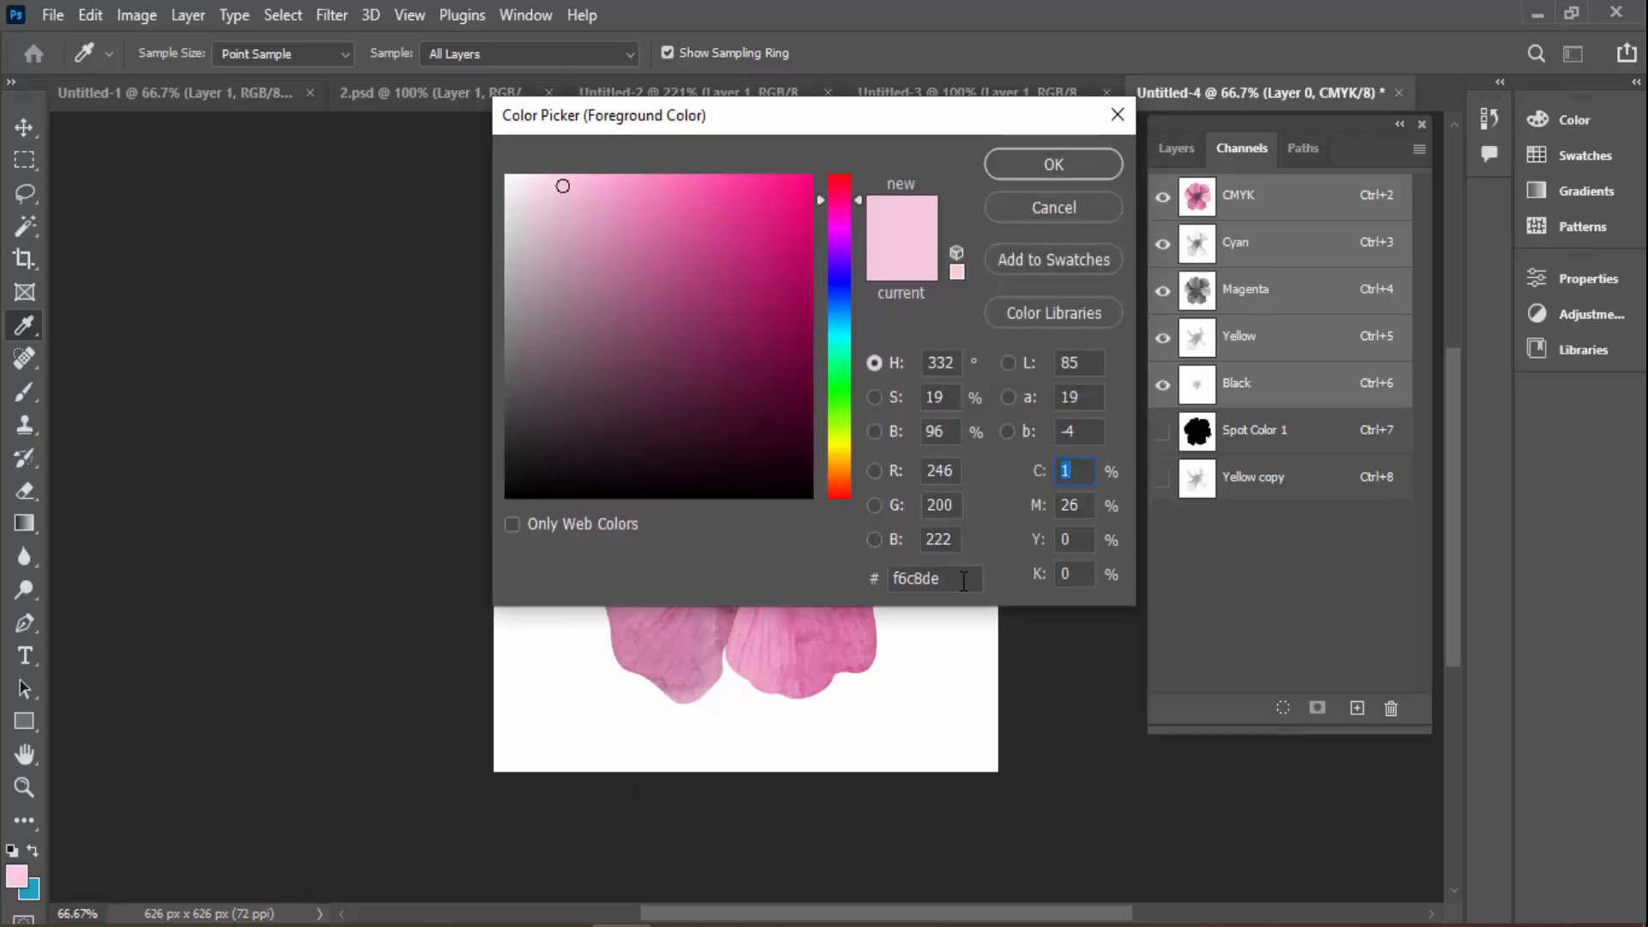
pyautogui.click(964, 580)
pyautogui.rightClick(965, 584)
pyautogui.click(1079, 309)
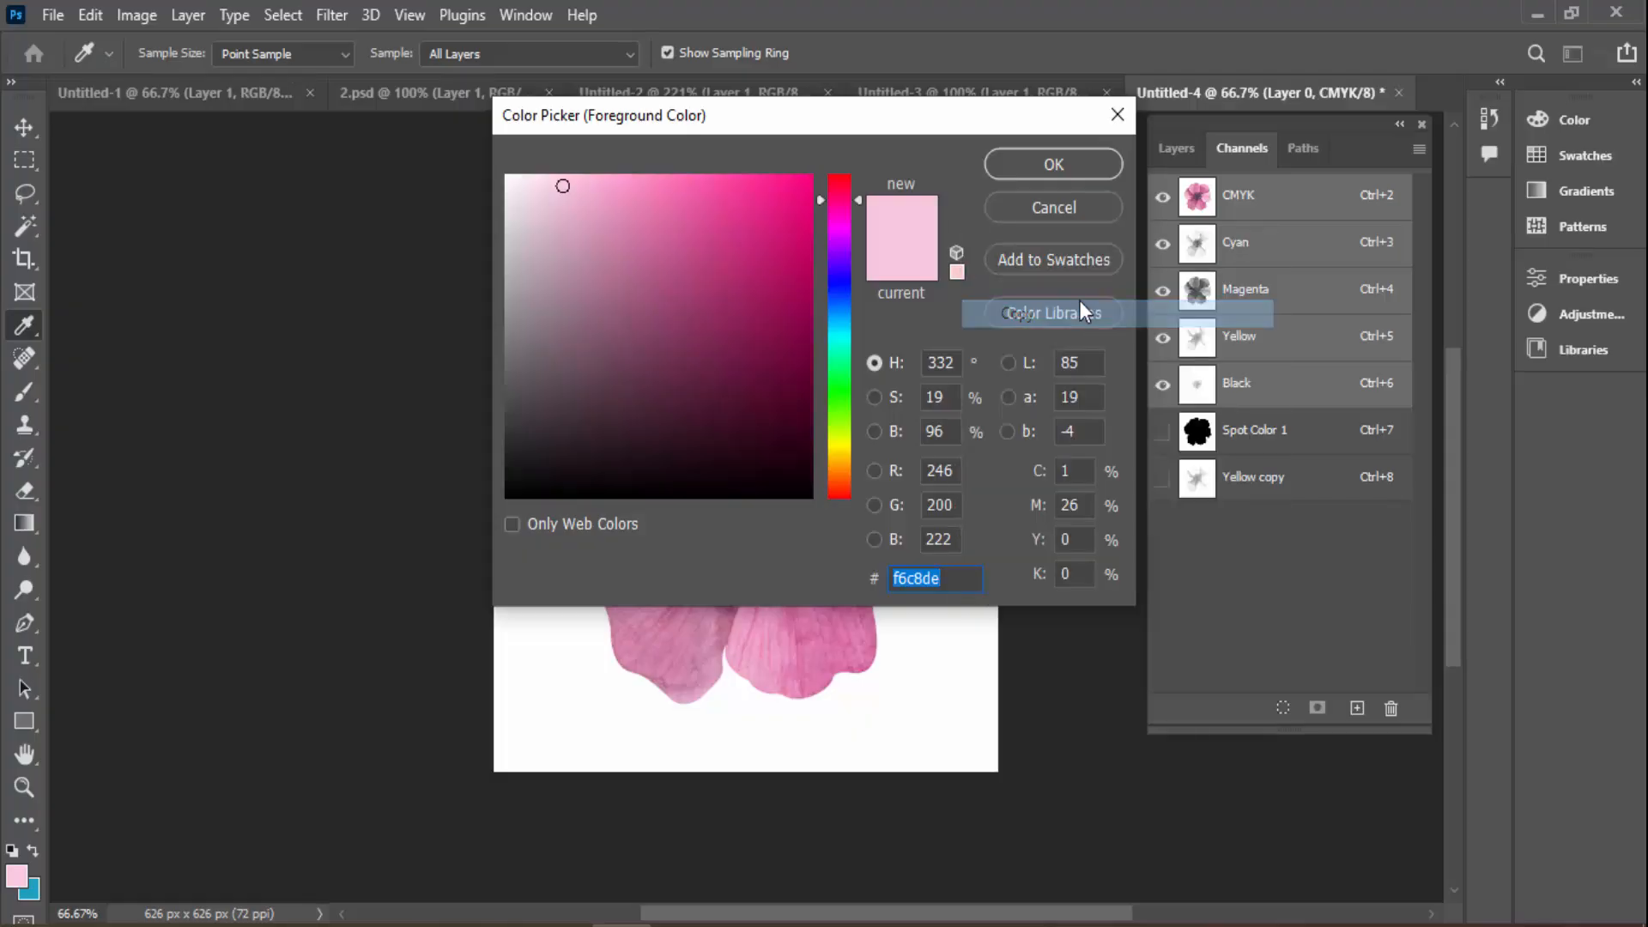
pyautogui.click(1064, 209)
pyautogui.doubleClick(1168, 479)
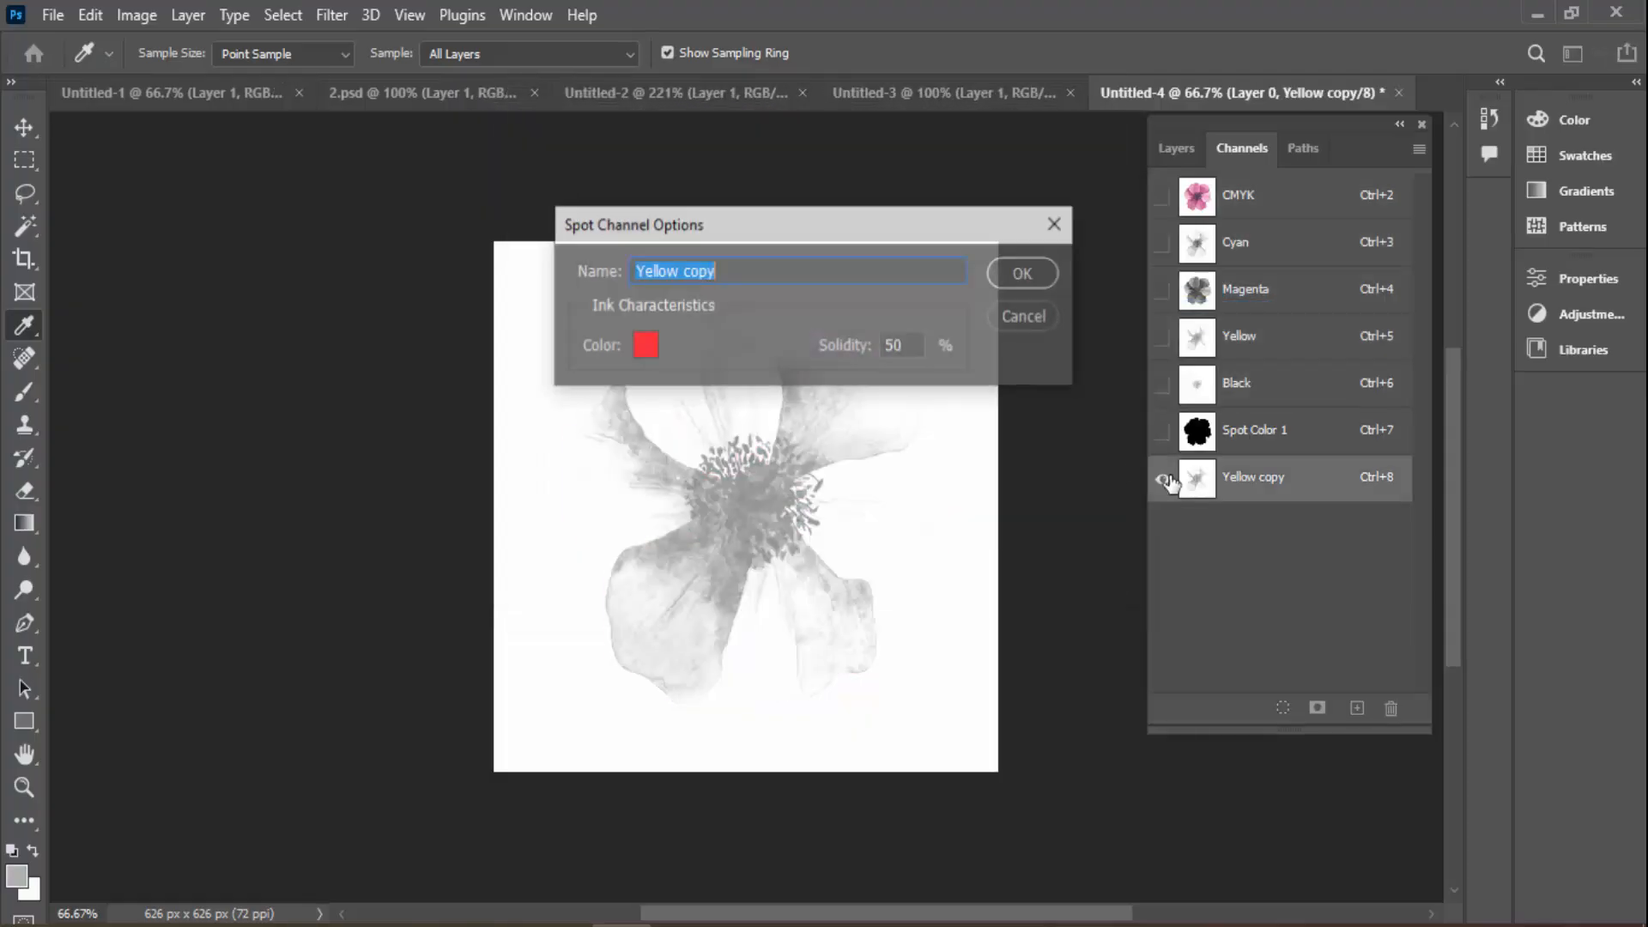
pyautogui.click(656, 343)
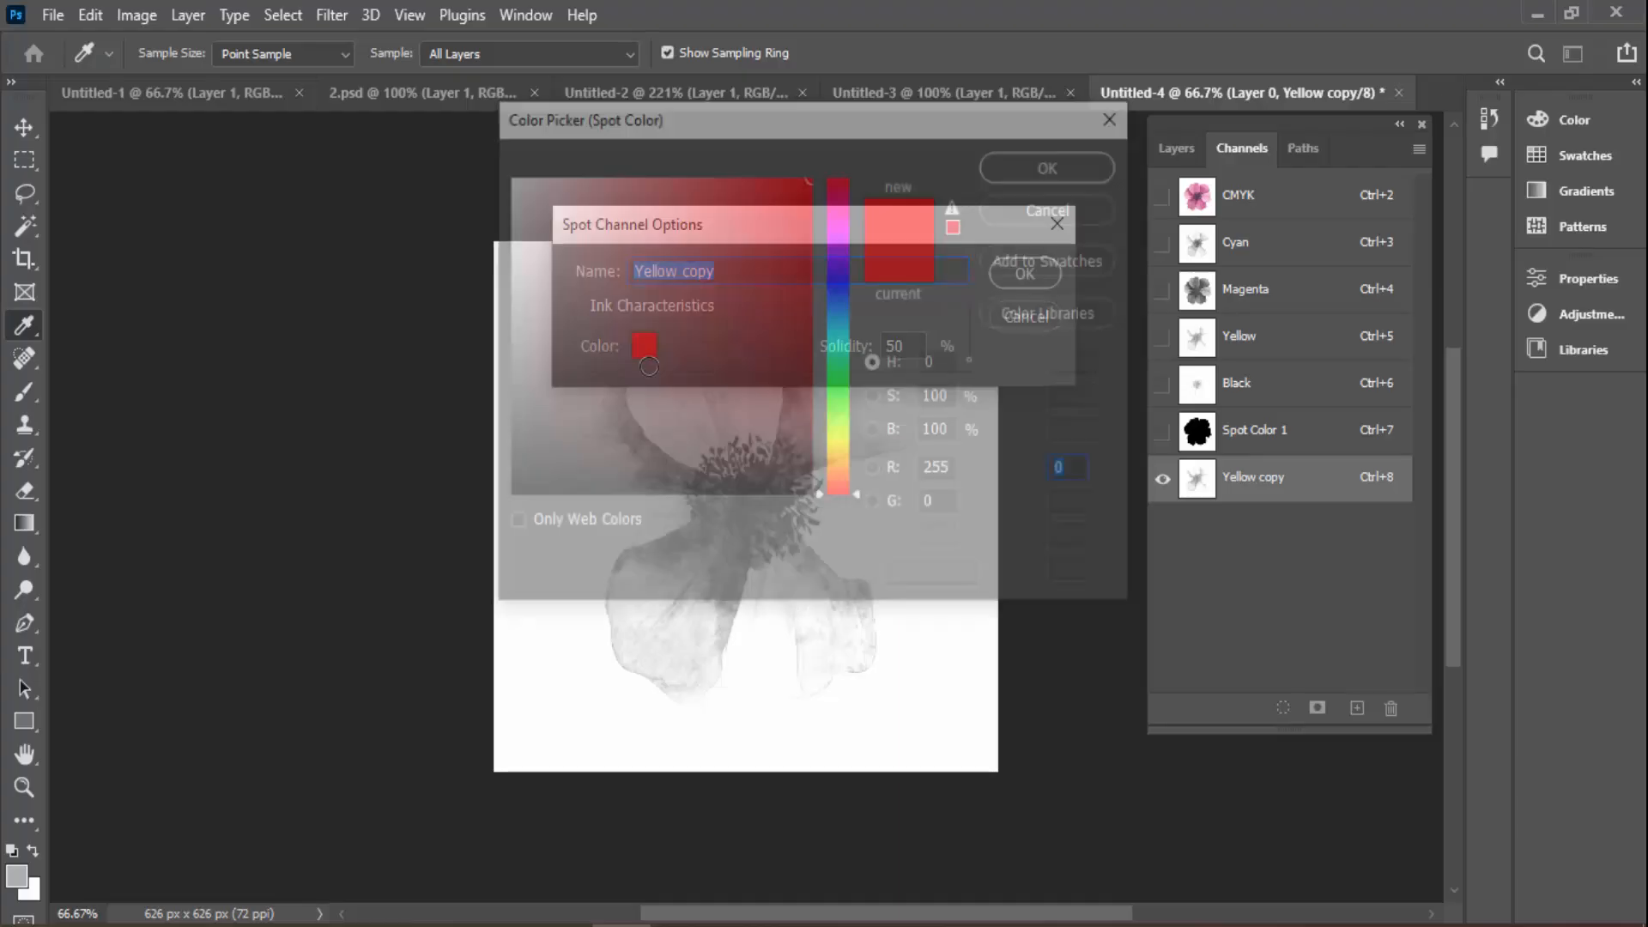
pyautogui.click(1034, 208)
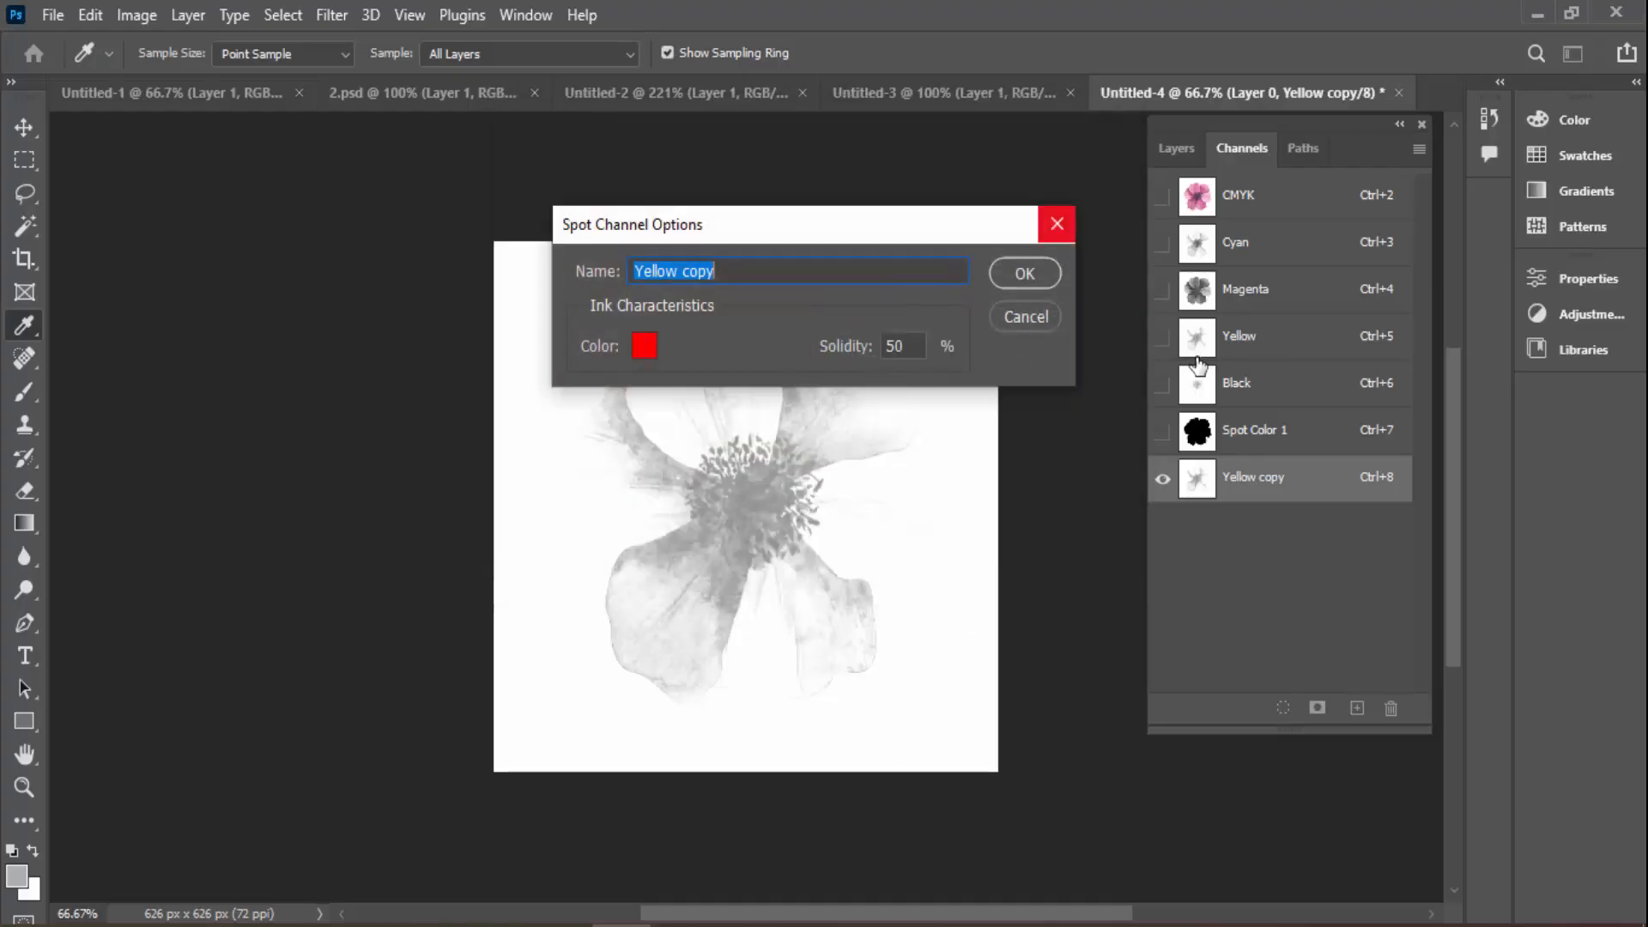
pyautogui.click(1021, 317)
# Set the Spot Color 1 channel's ink color to the copied pale pink, f6c8de
pyautogui.doubleClick(1200, 440)
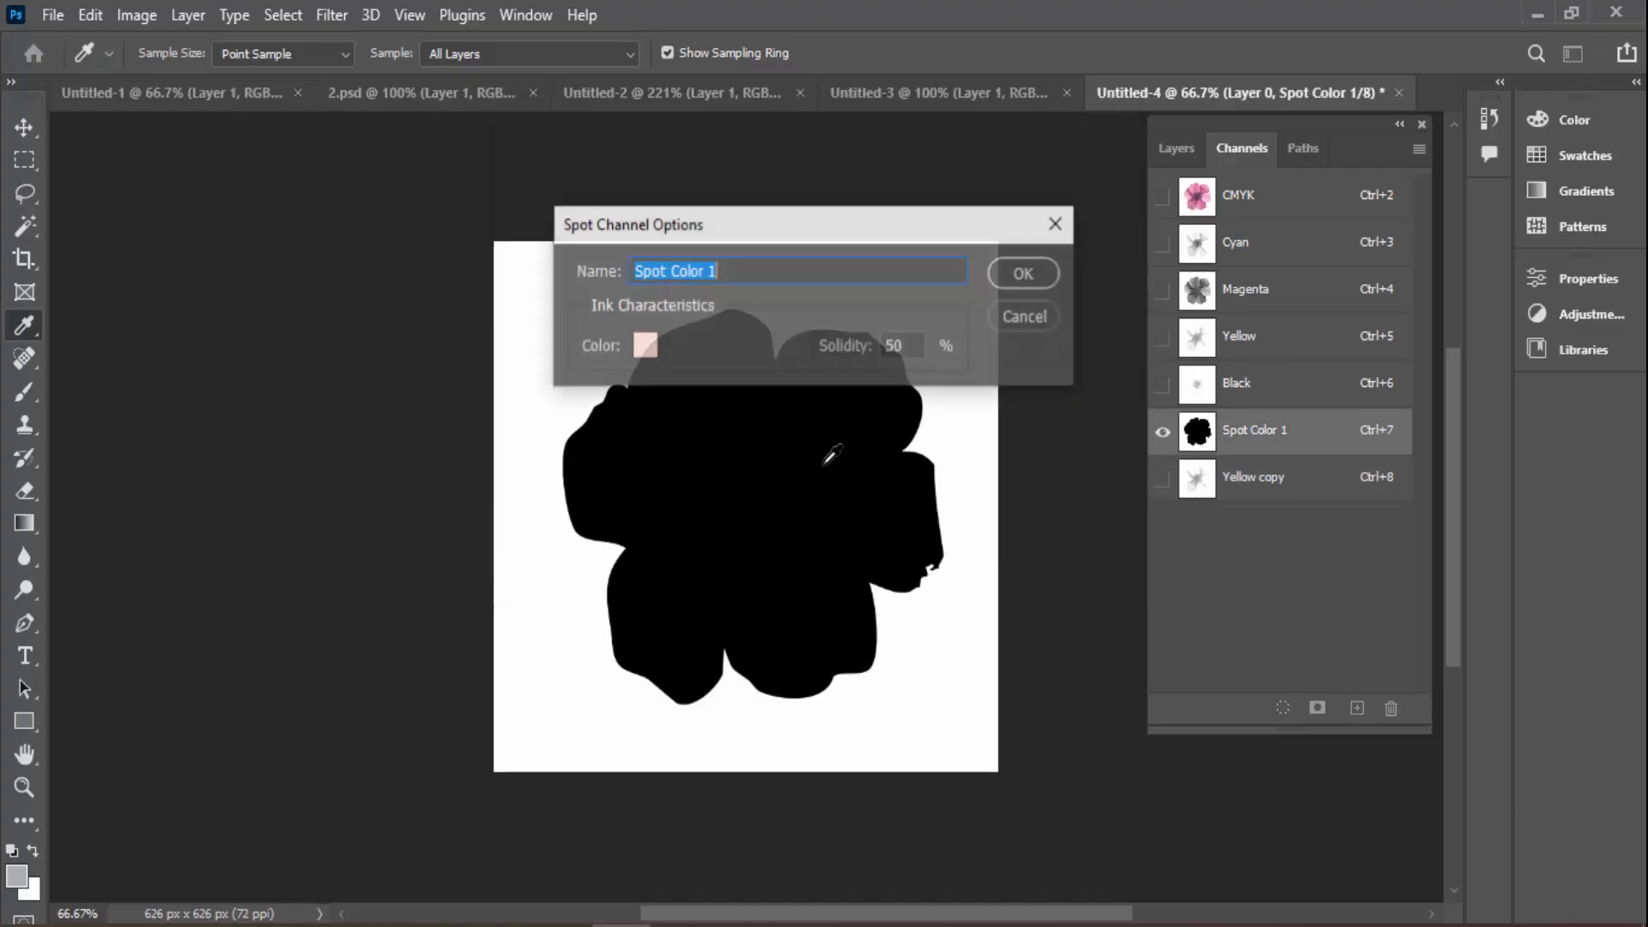
pyautogui.click(655, 344)
pyautogui.click(921, 580)
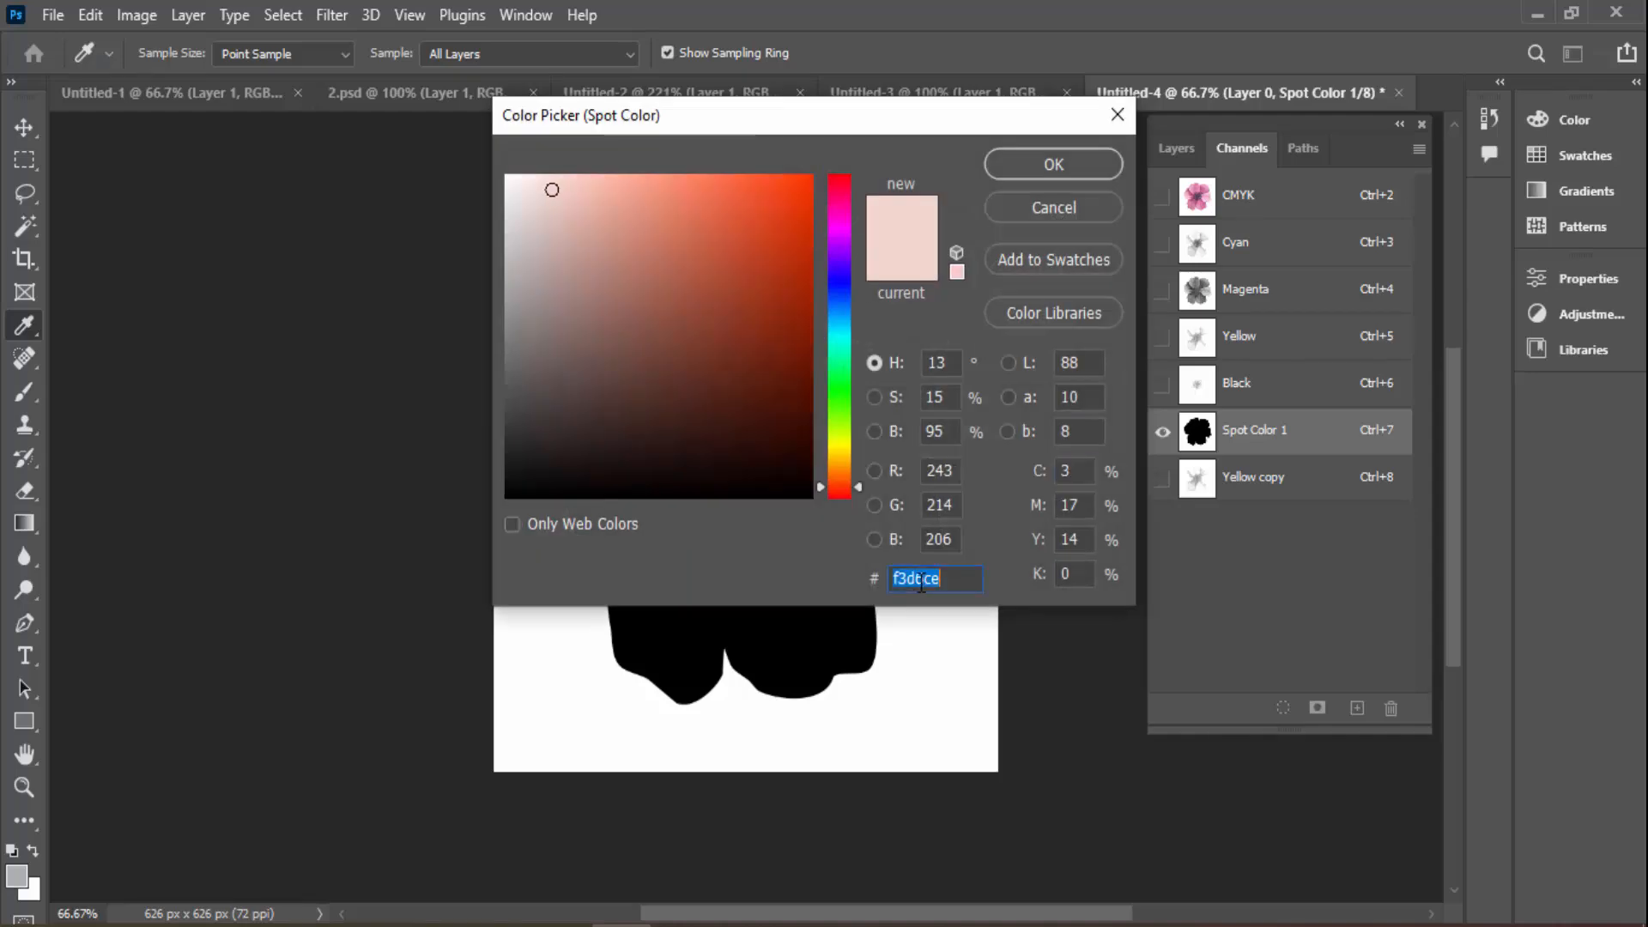
pyautogui.rightClick(919, 580)
pyautogui.click(987, 350)
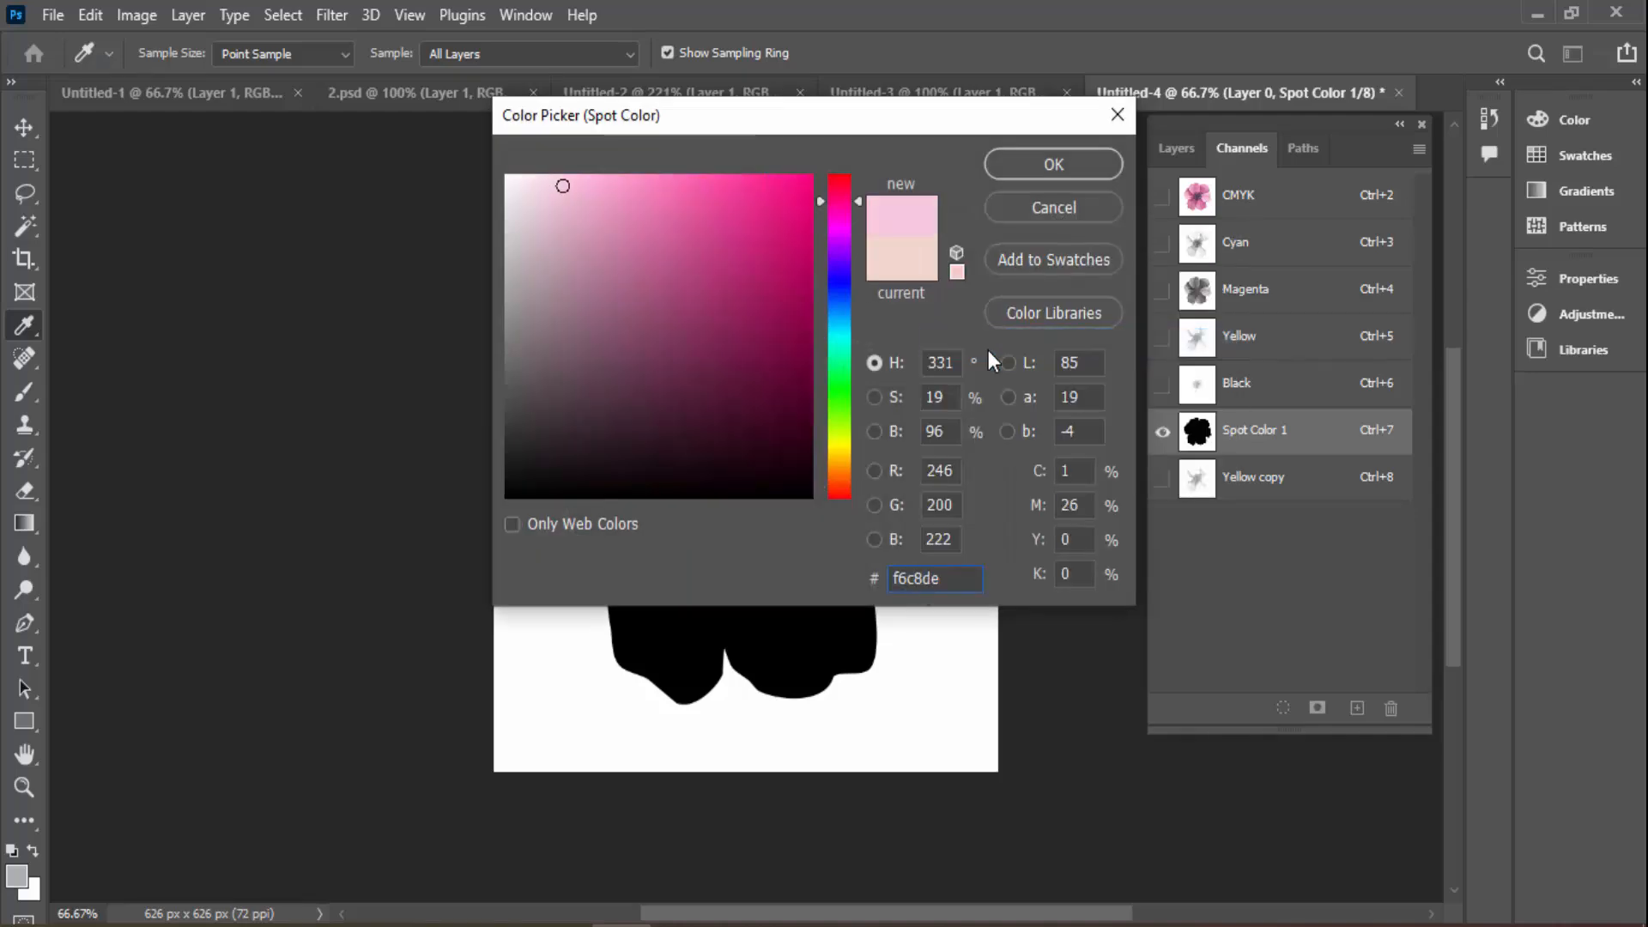
pyautogui.press('Return')
pyautogui.press('Return')
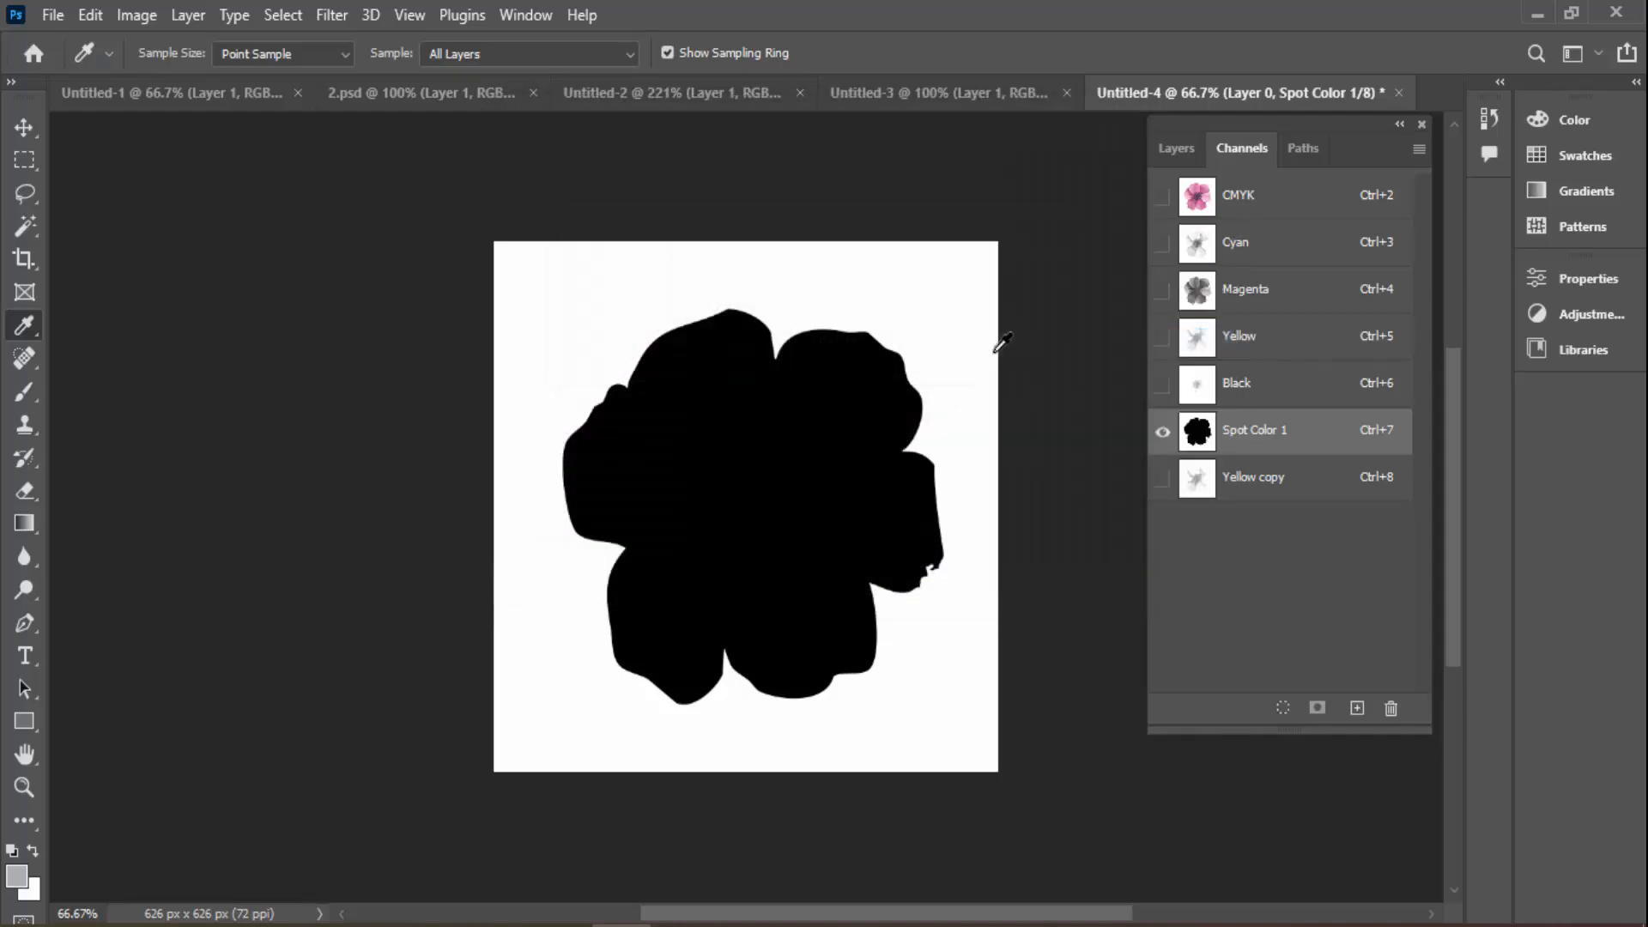
# Return to the CMYK composite, sample a dark pink from the flower's shaded petal and copy its hex code bc4578
pyautogui.click(1248, 480)
pyautogui.click(1236, 199)
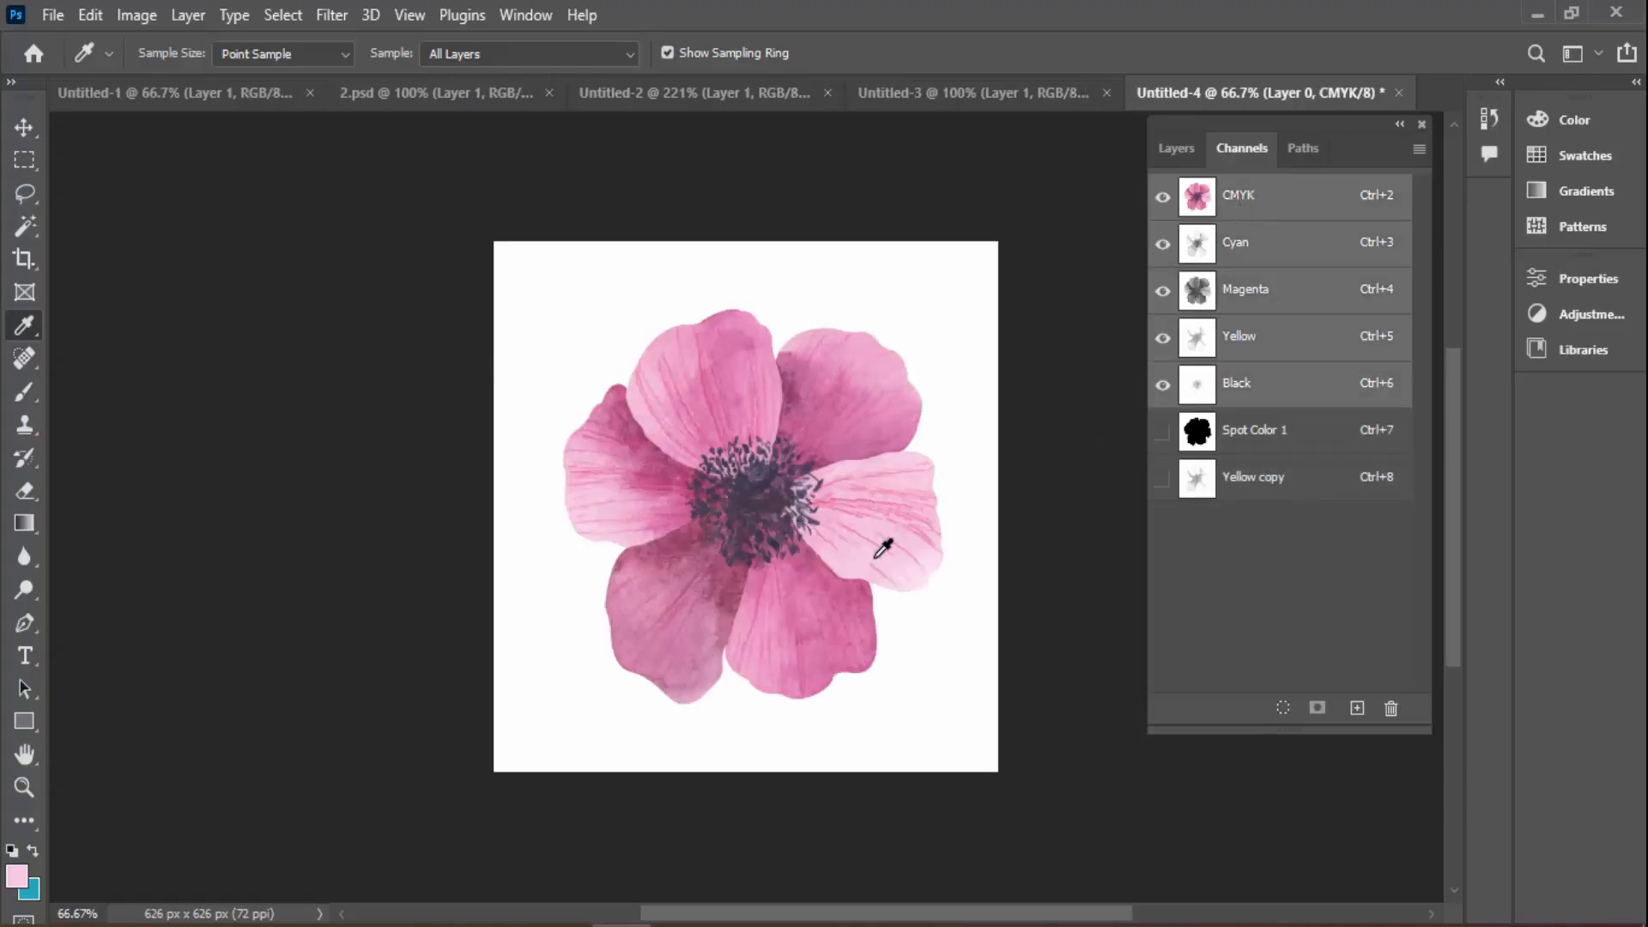
pyautogui.click(661, 476)
pyautogui.click(17, 874)
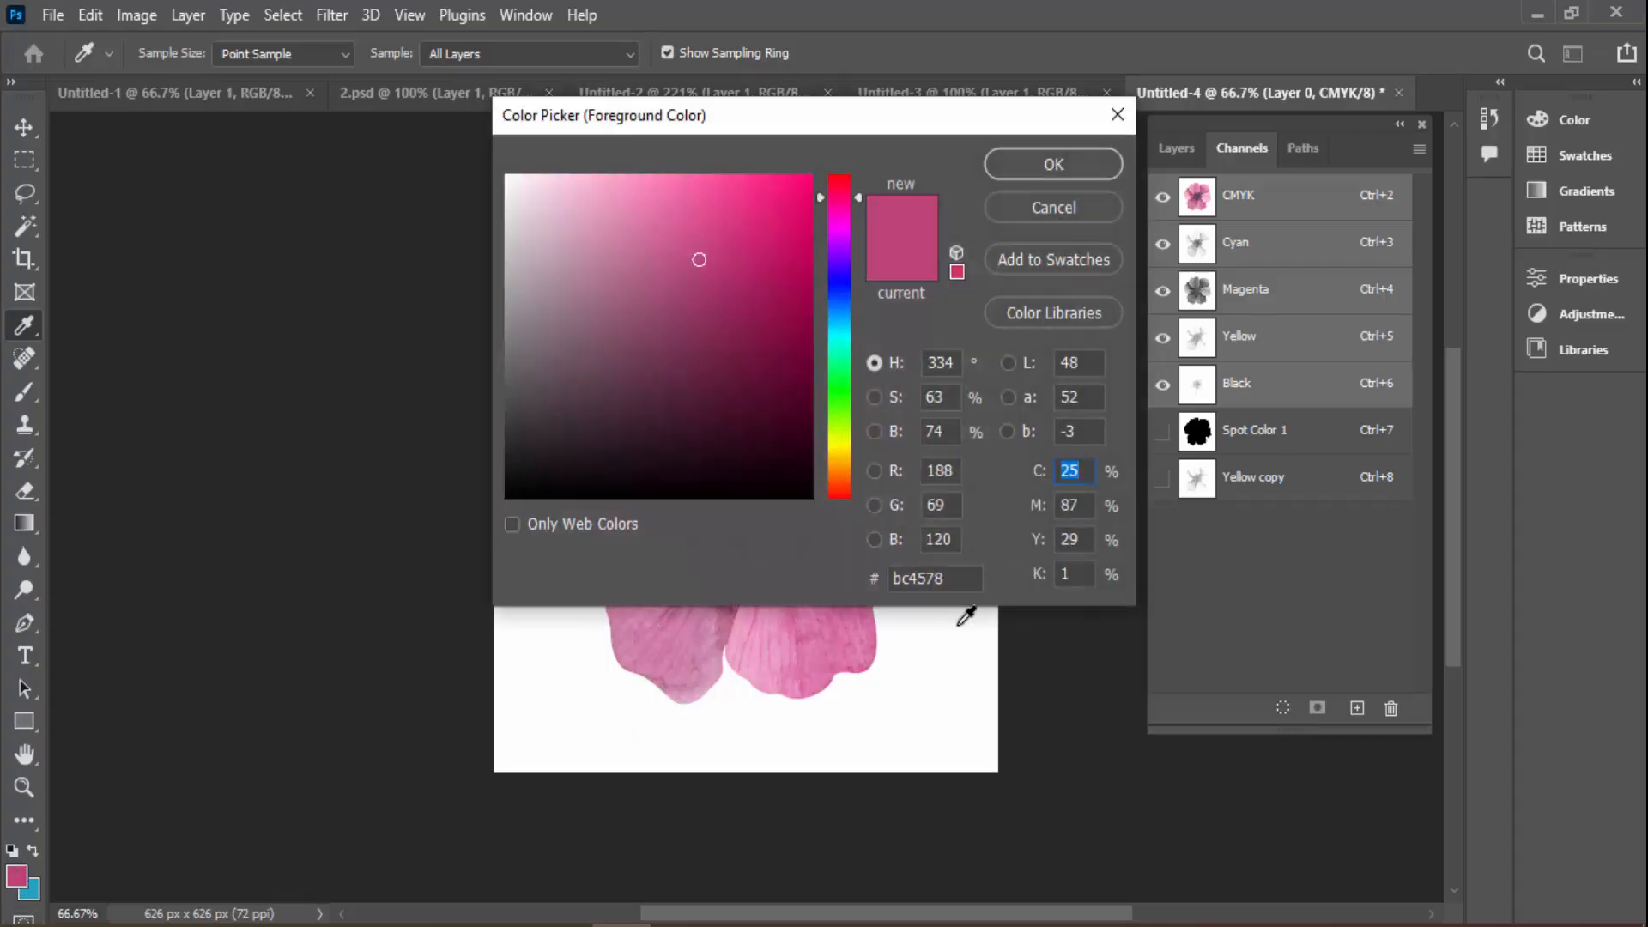
pyautogui.click(918, 579)
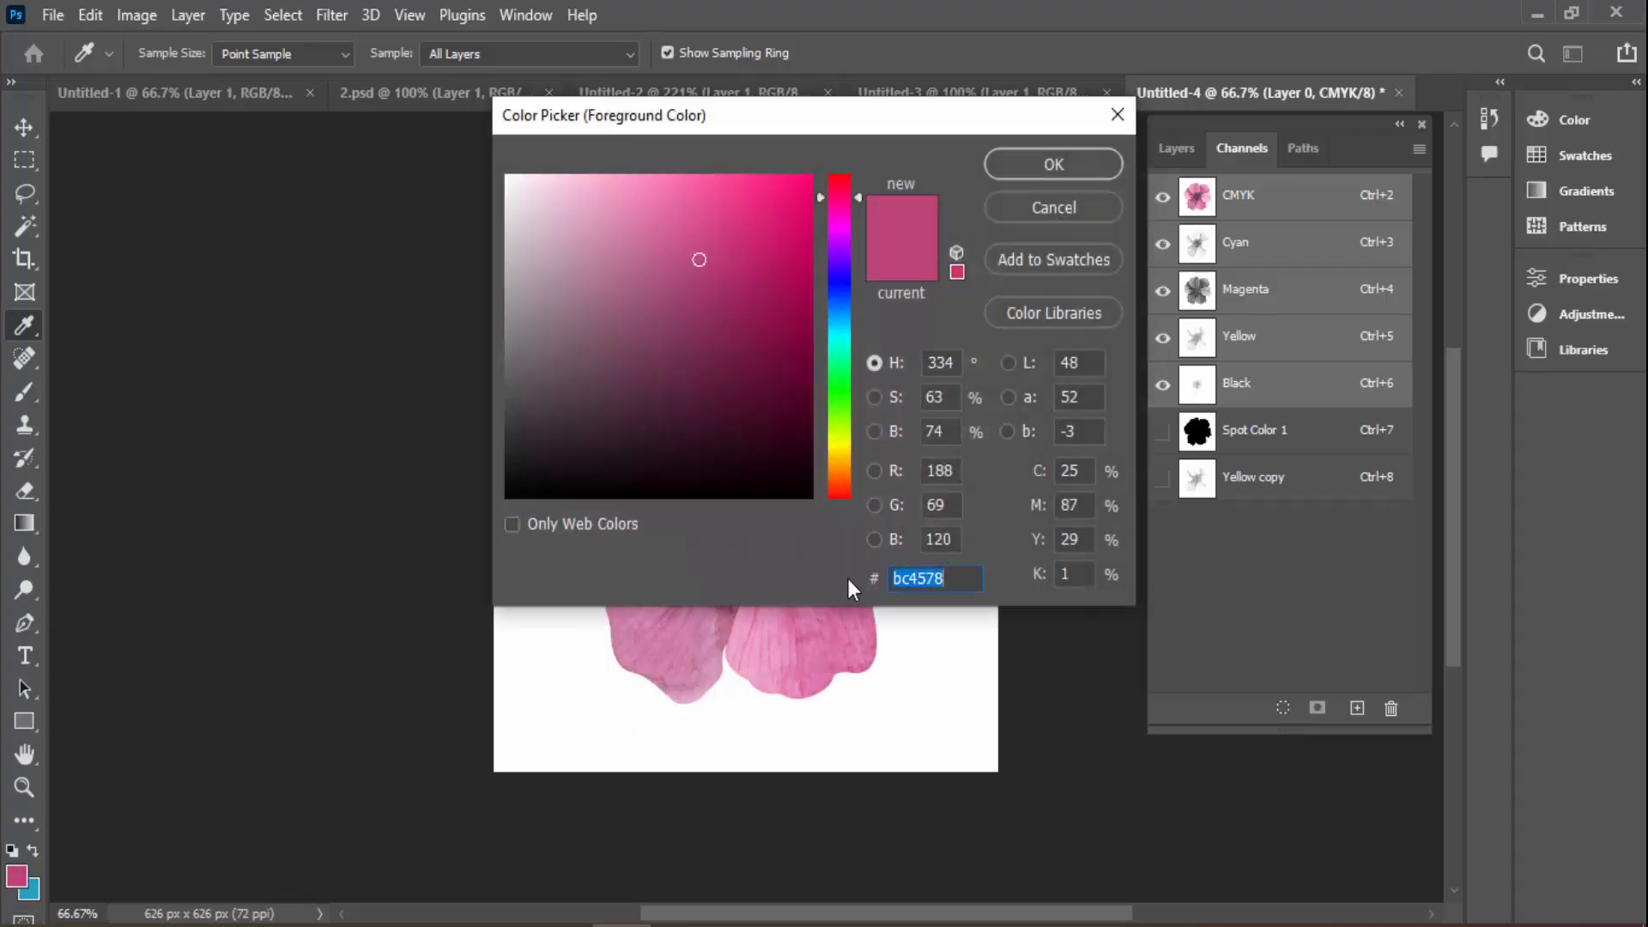
pyautogui.rightClick(957, 587)
pyautogui.click(1033, 316)
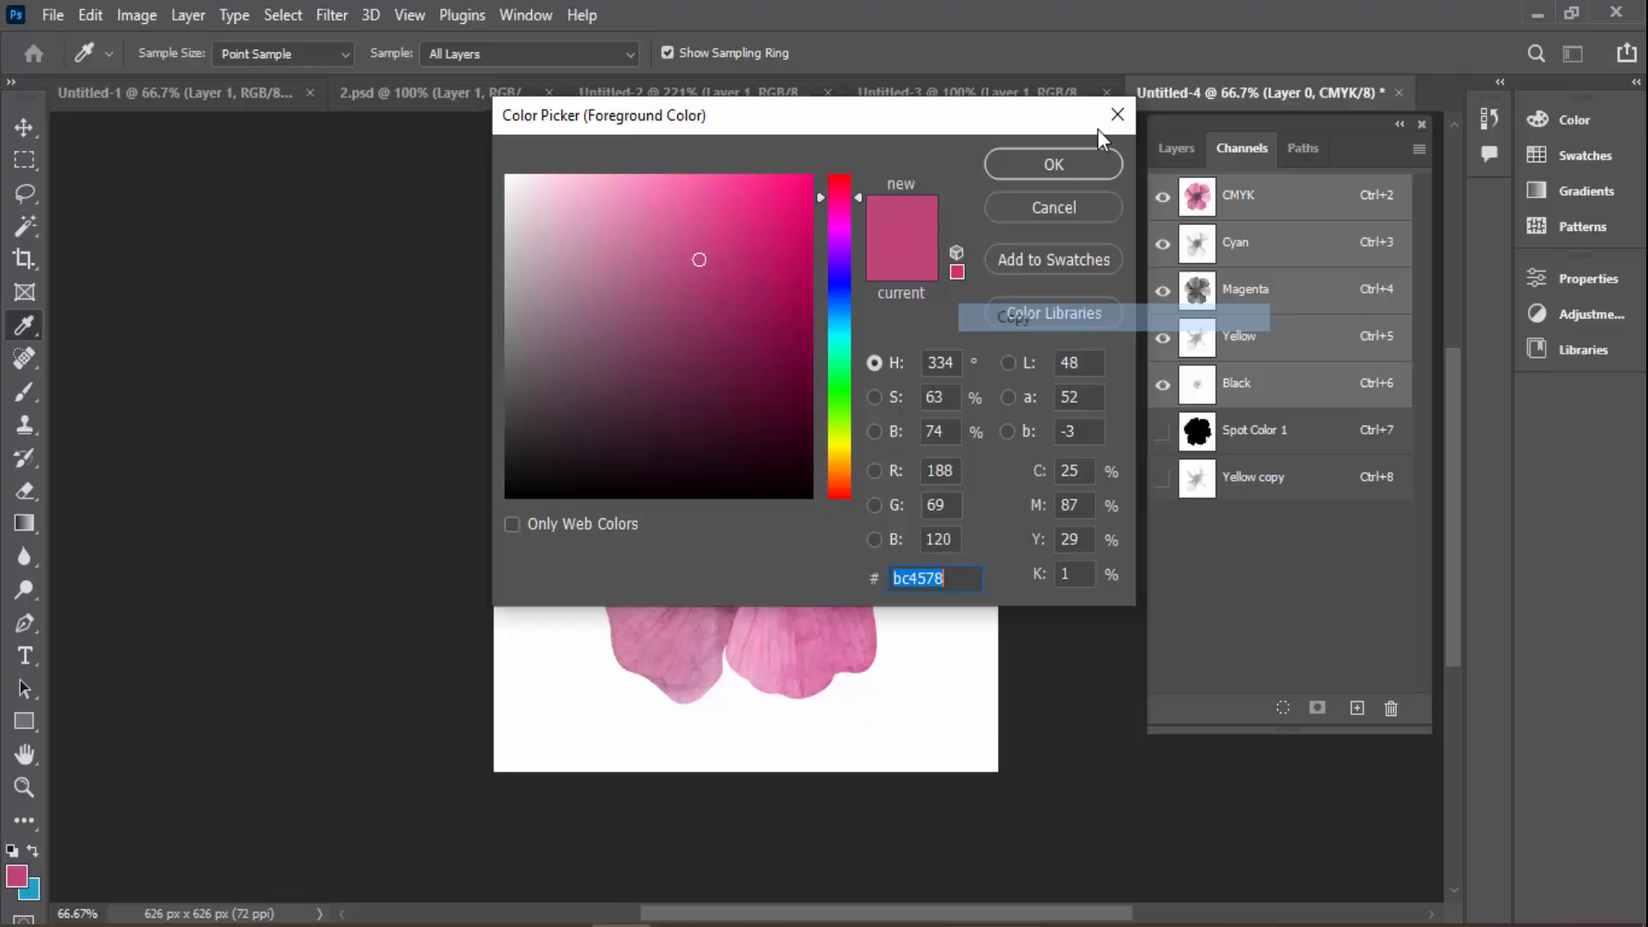
pyautogui.click(1083, 207)
# Set the Yellow copy spot channel's ink color to bc4578 and show it together with Spot Color 1
pyautogui.doubleClick(1196, 478)
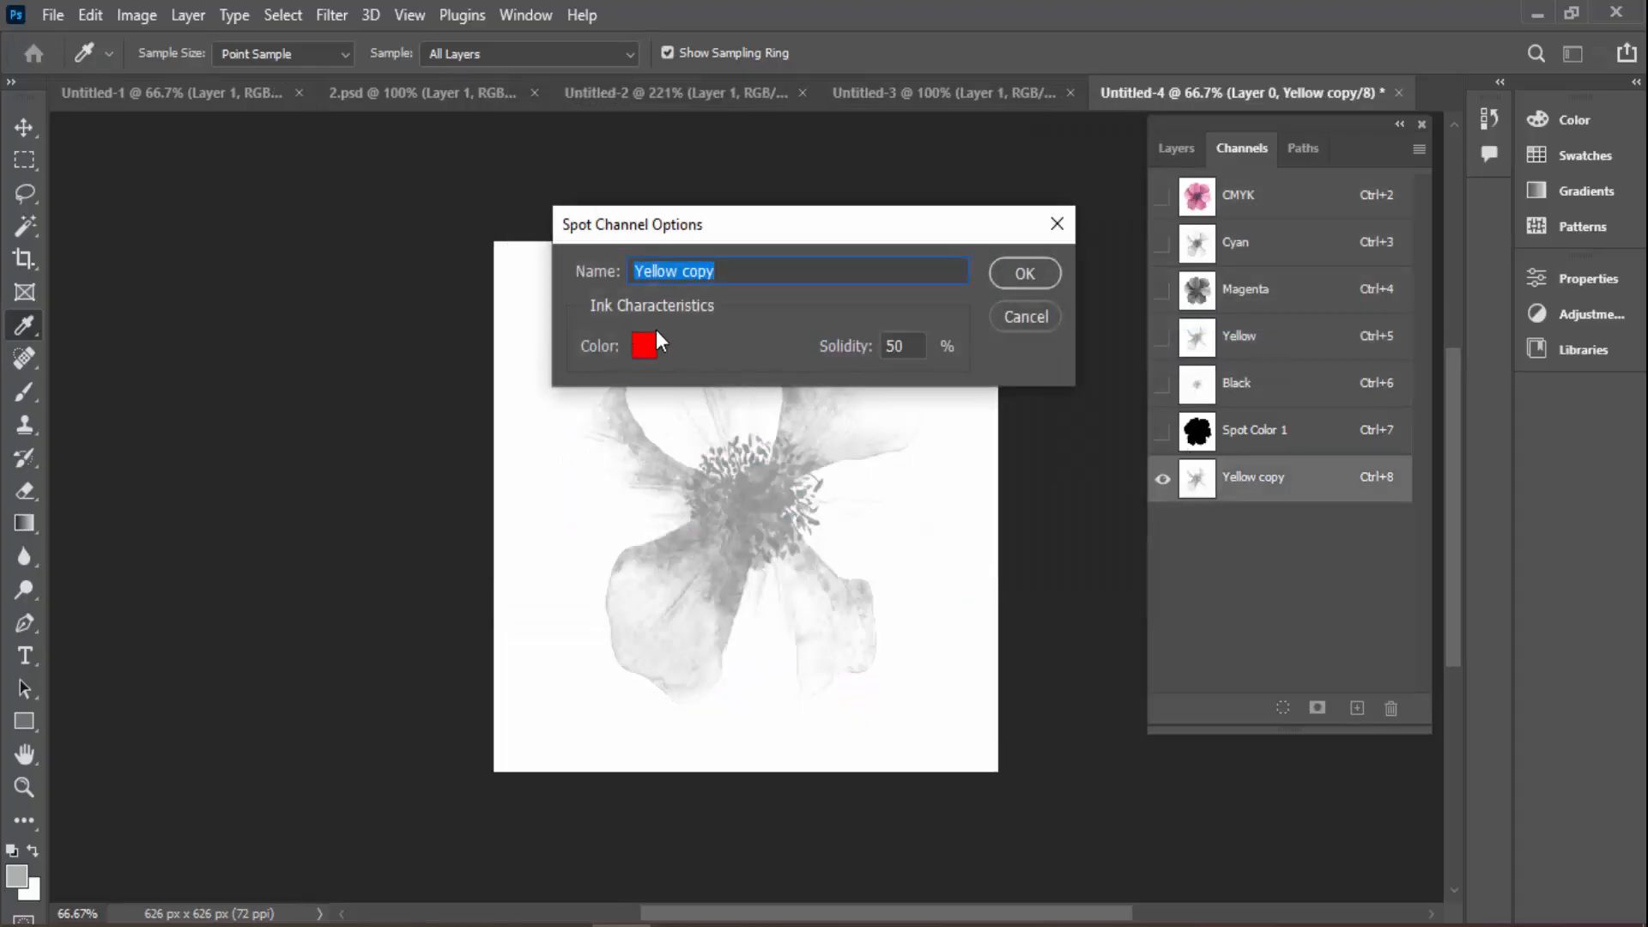
pyautogui.click(652, 340)
pyautogui.doubleClick(950, 580)
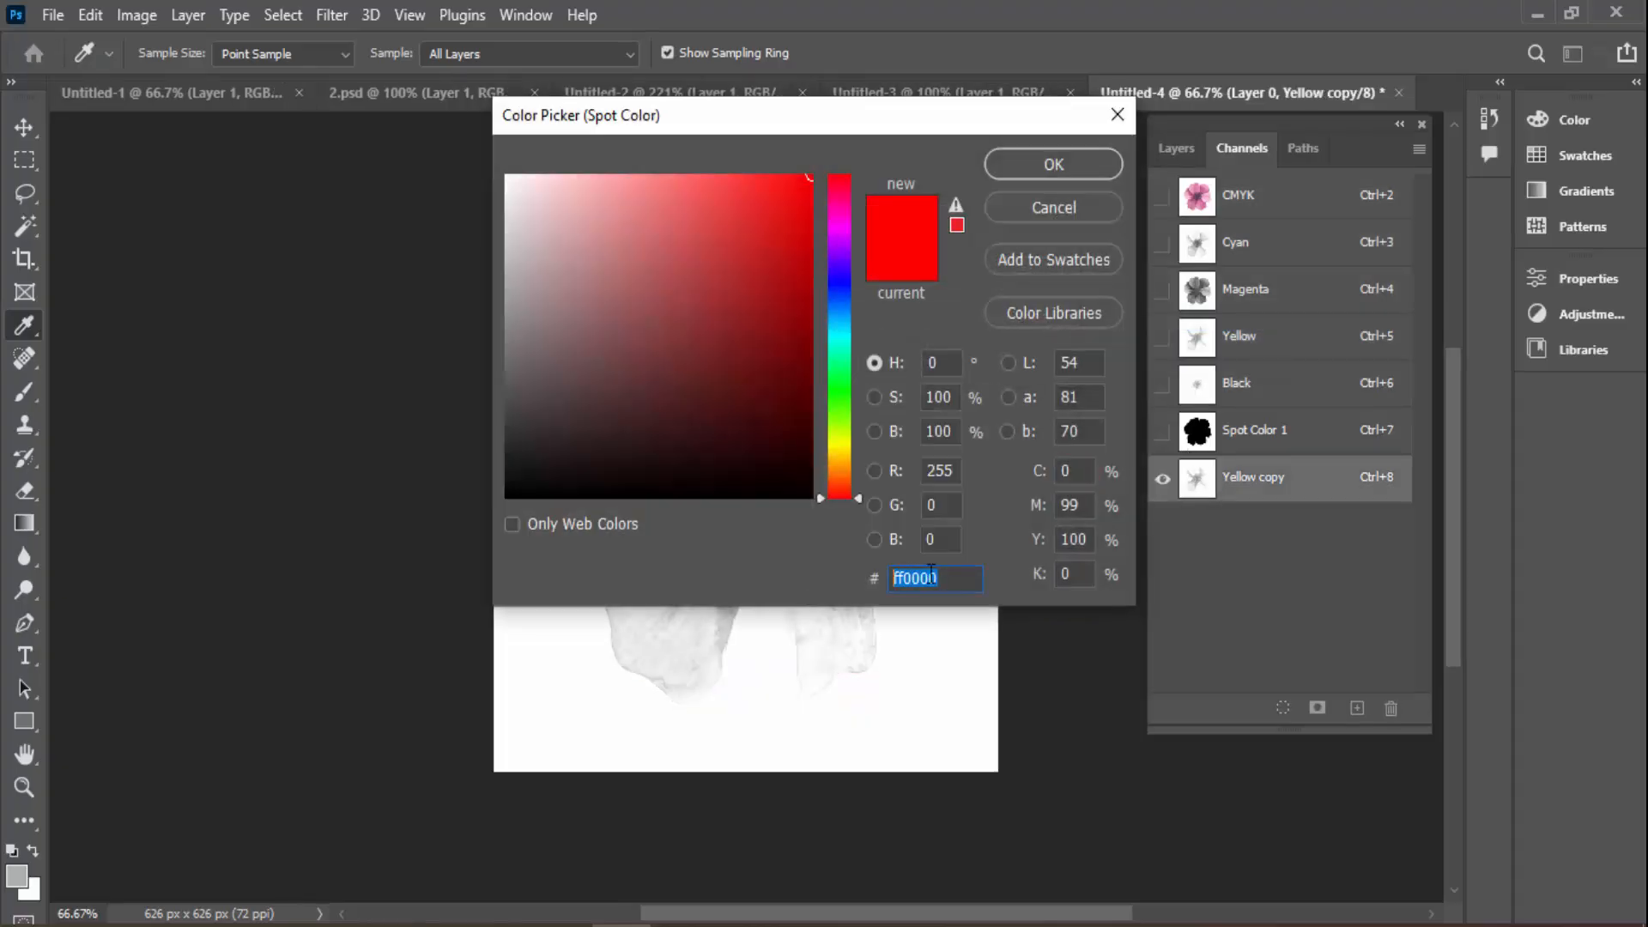
pyautogui.rightClick(950, 580)
pyautogui.click(1028, 680)
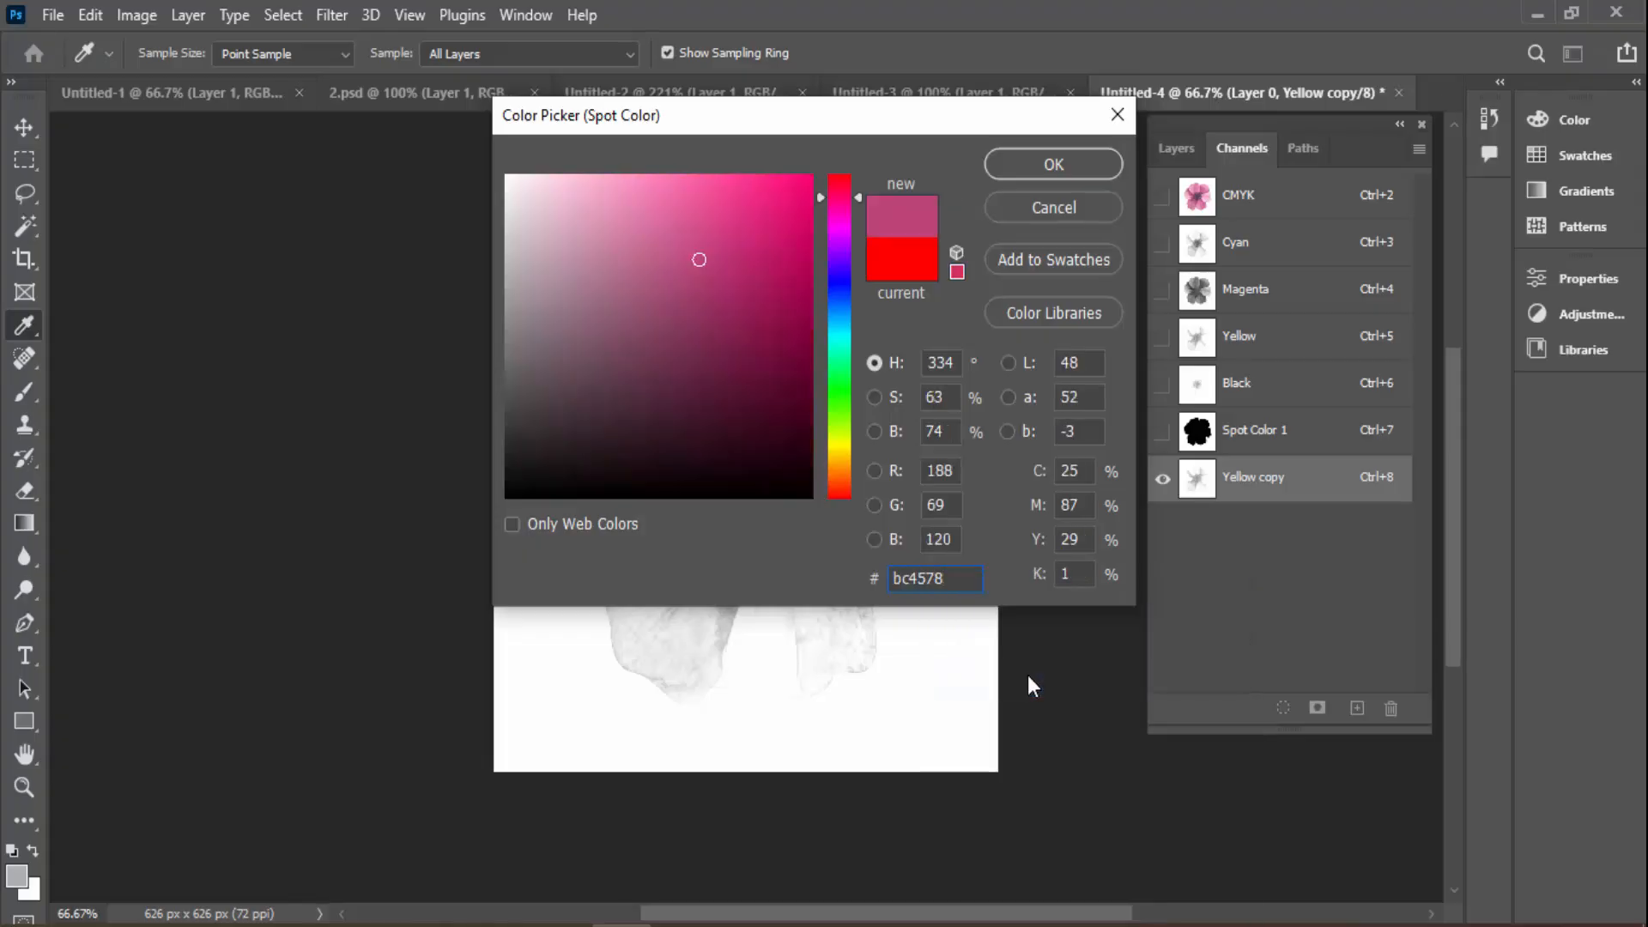
pyautogui.press('Return')
pyautogui.press('Return')
pyautogui.click(1162, 433)
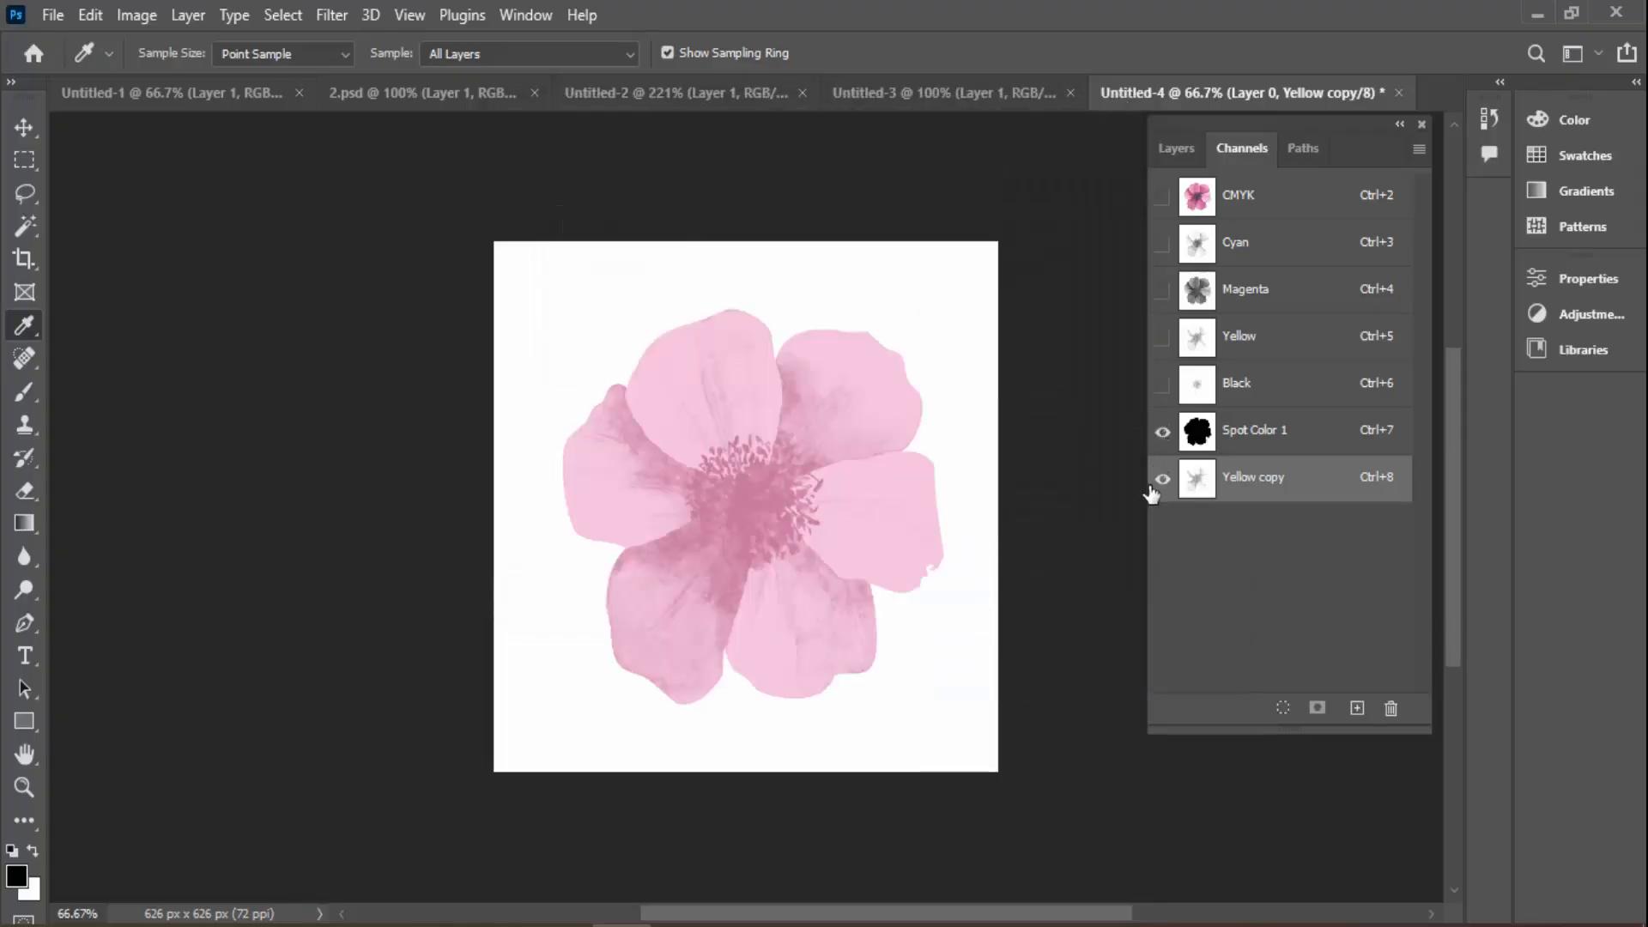
# Compare the CMYK composite with the two spot channels, and overlay the Yellow copy channel on the composite
pyautogui.click(1324, 196)
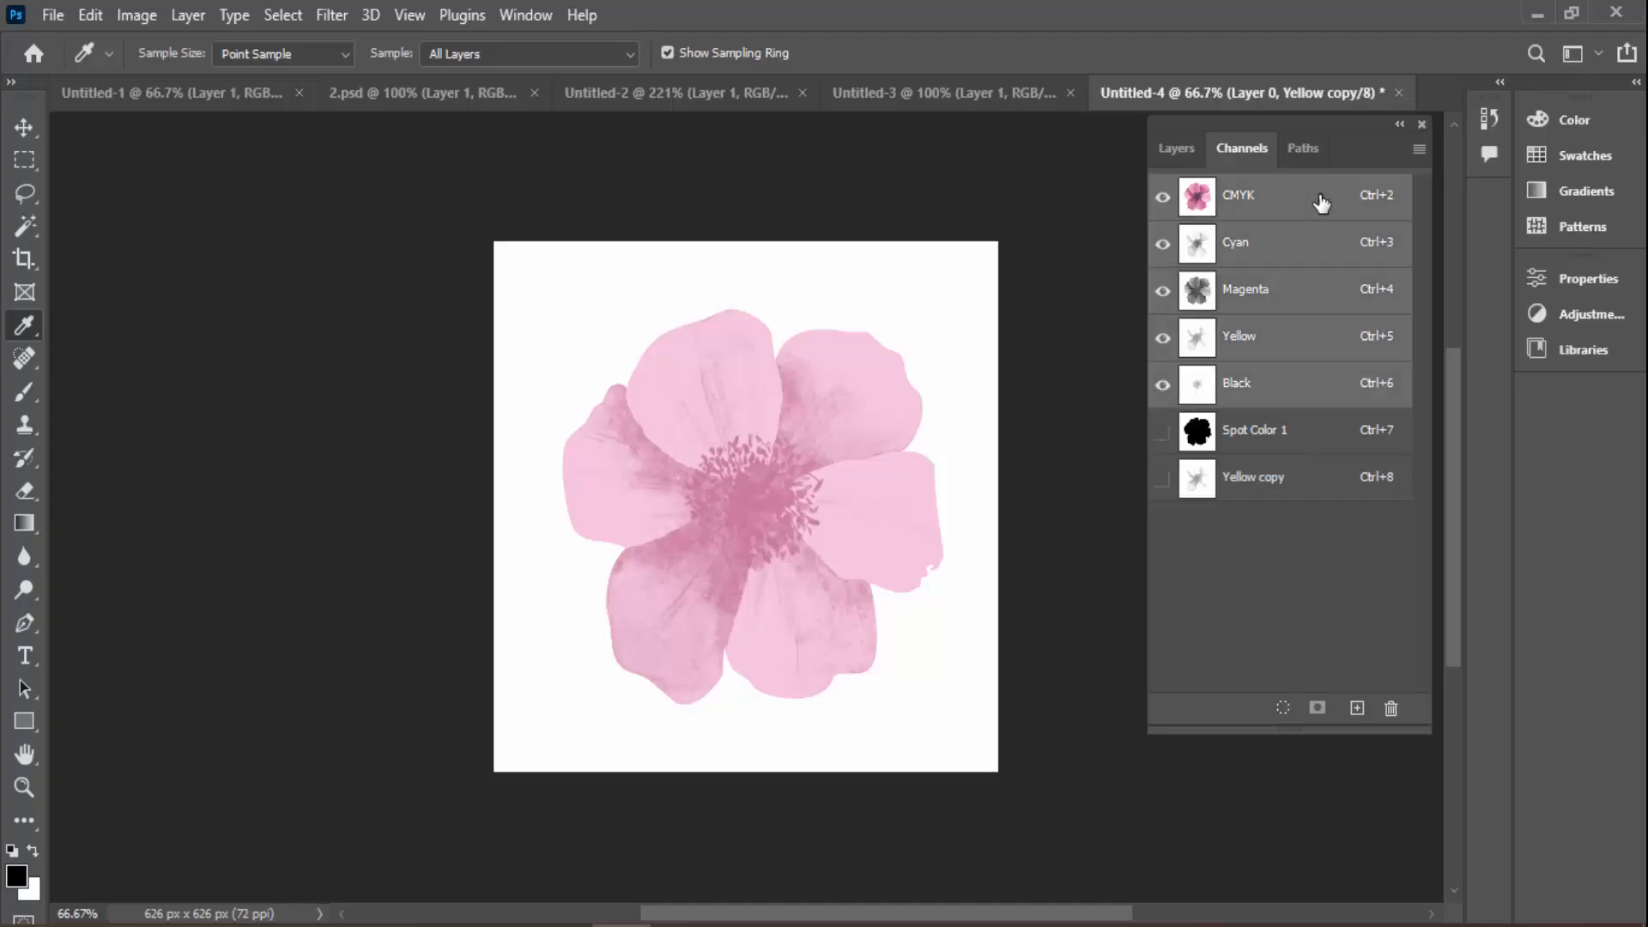
pyautogui.click(1265, 445)
pyautogui.click(1268, 478)
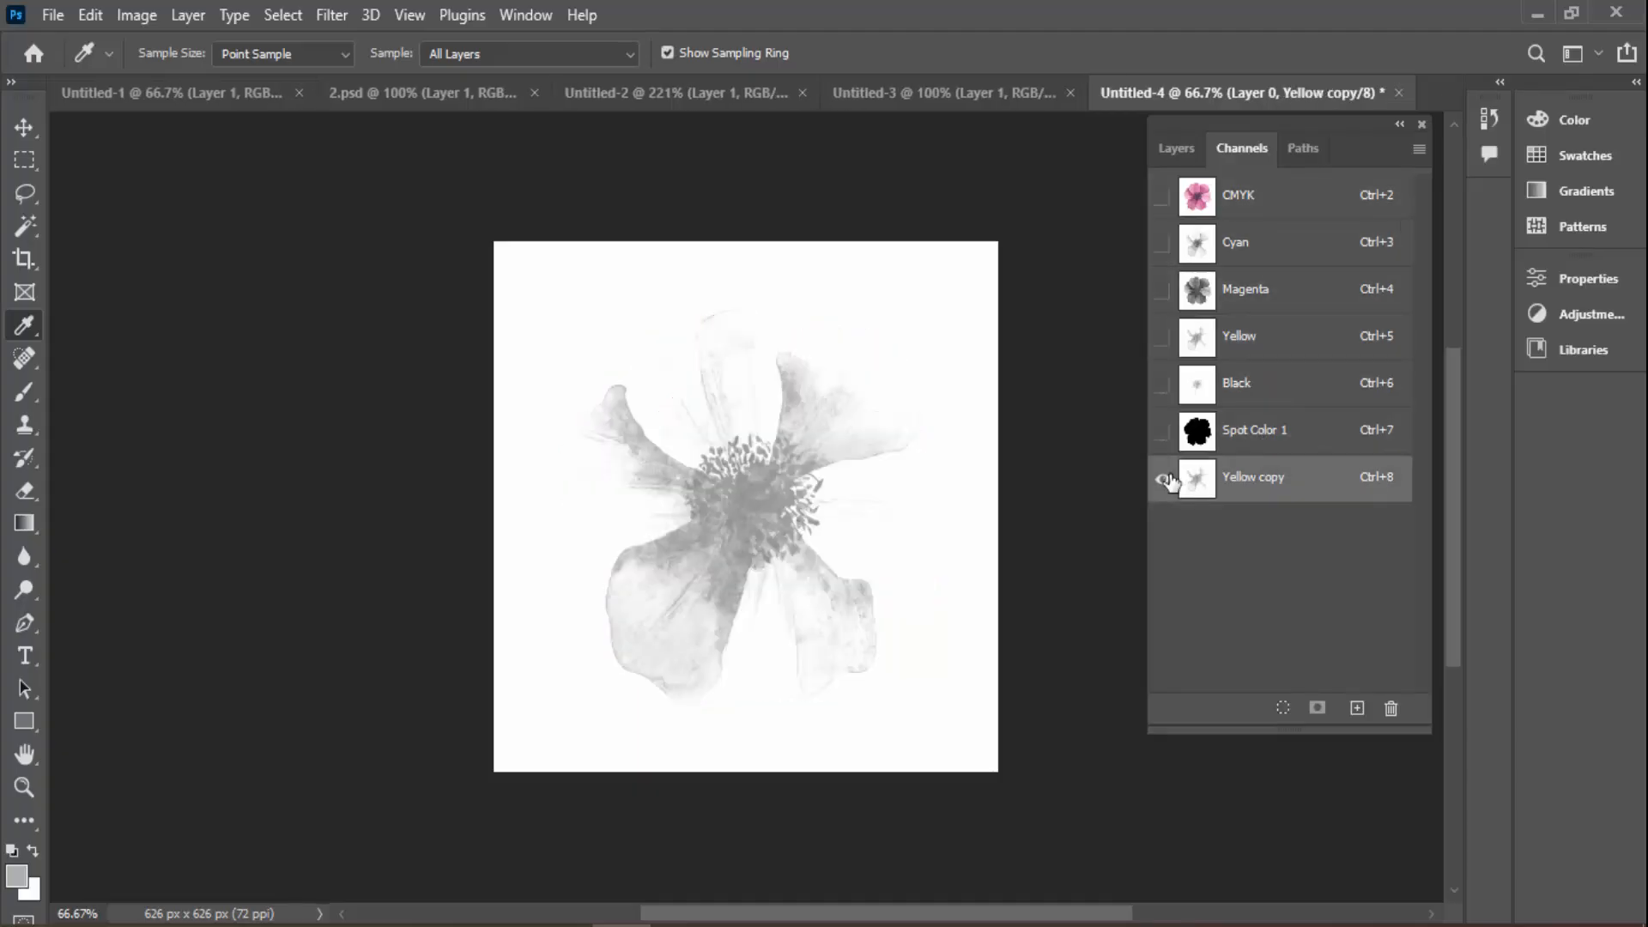
pyautogui.click(1258, 184)
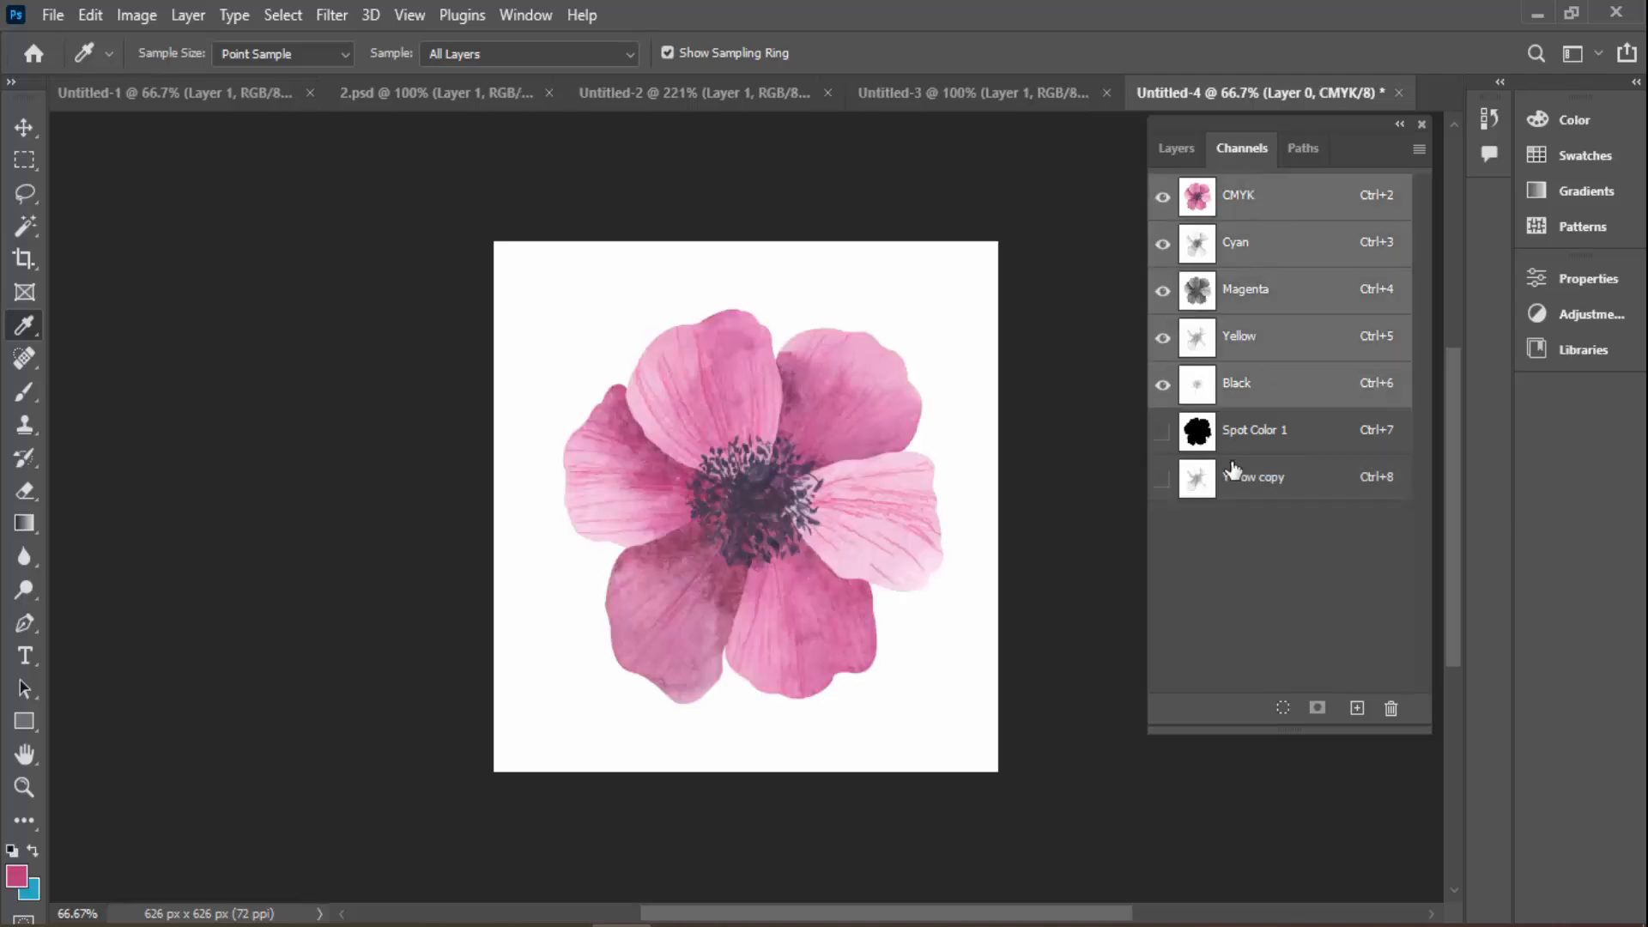
pyautogui.click(1163, 478)
pyautogui.click(1163, 478)
pyautogui.click(1163, 478)
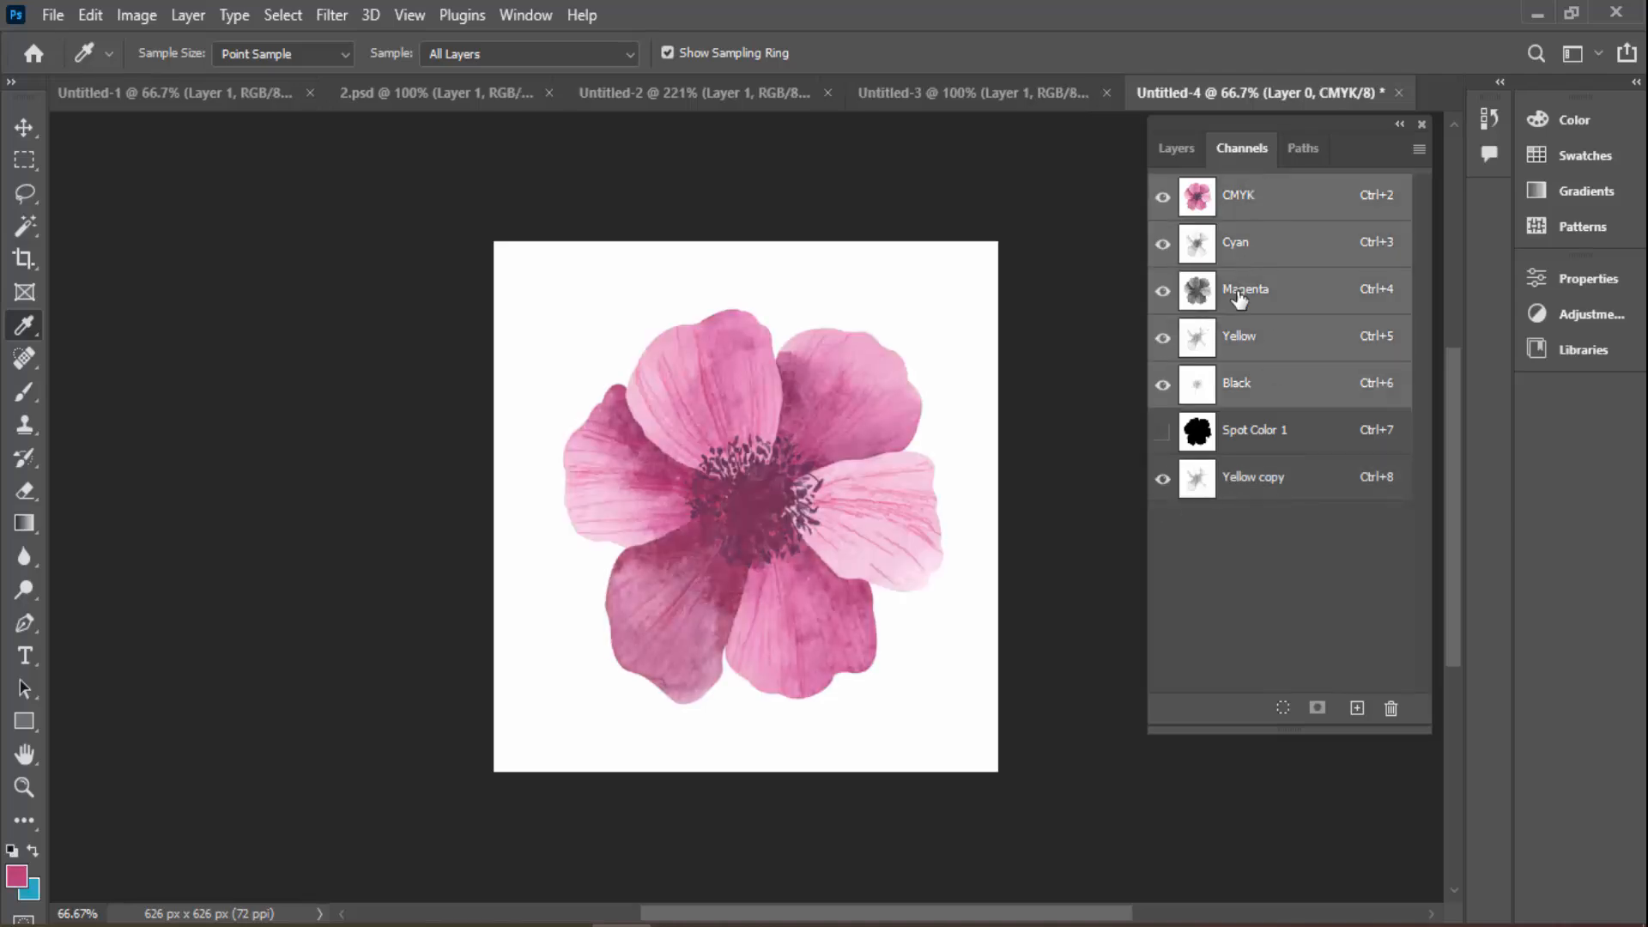
# Examine the Cyan channel combined with the Yellow copy channel, and view Cyan on its own
pyautogui.click(1249, 292)
pyautogui.click(1255, 253)
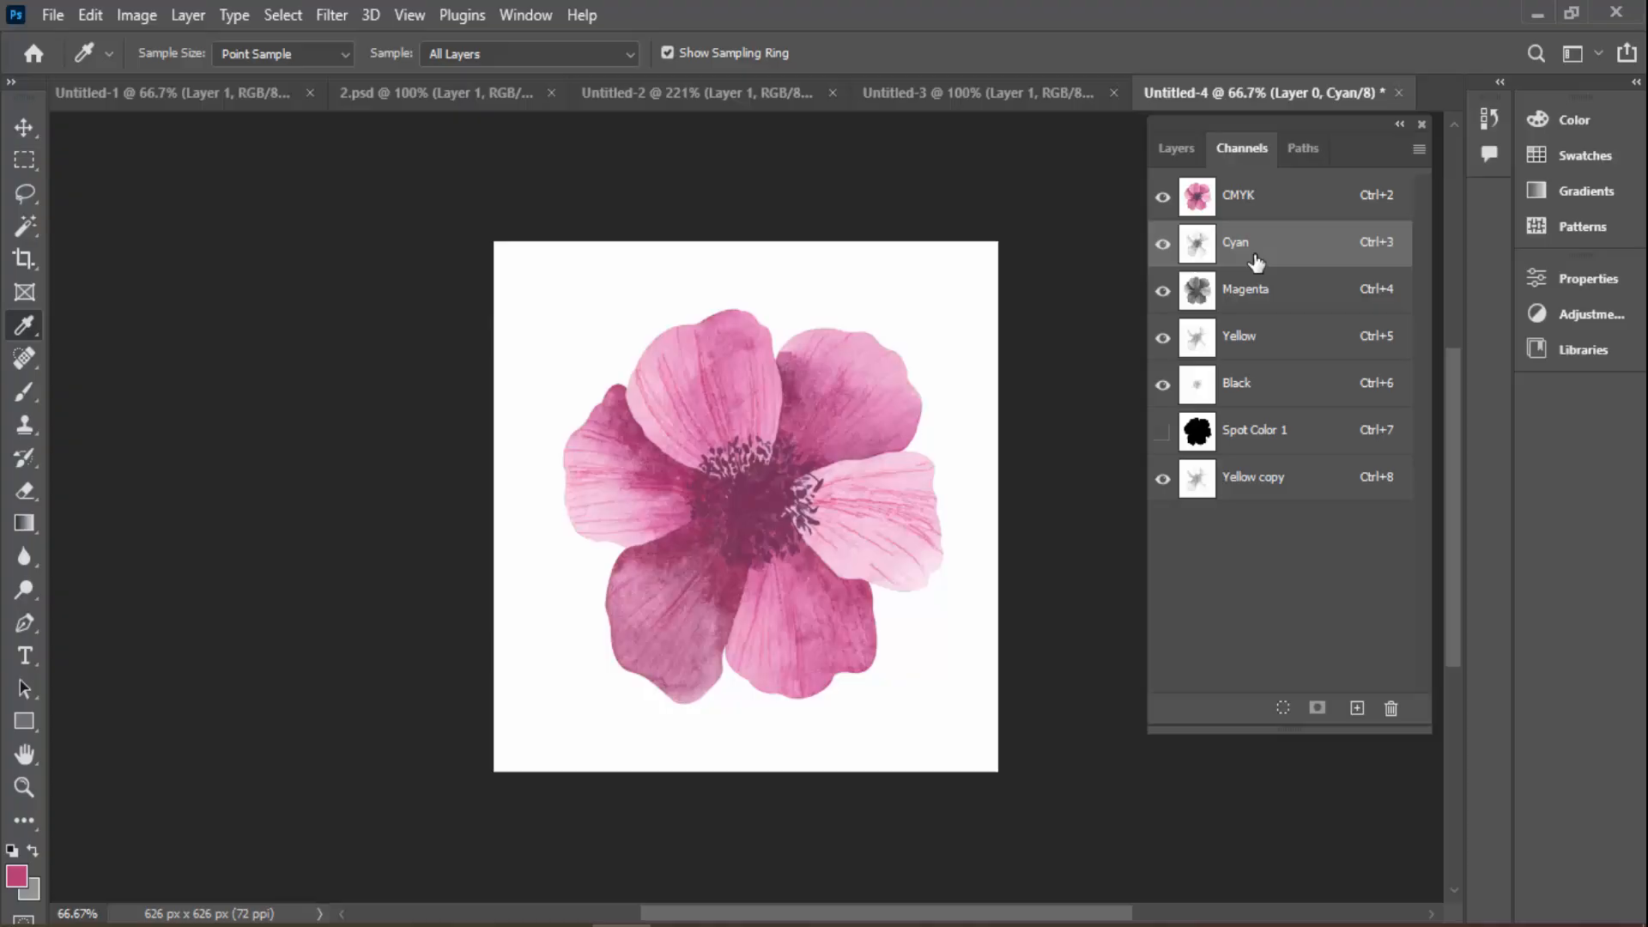
pyautogui.click(1164, 293)
pyautogui.click(1164, 381)
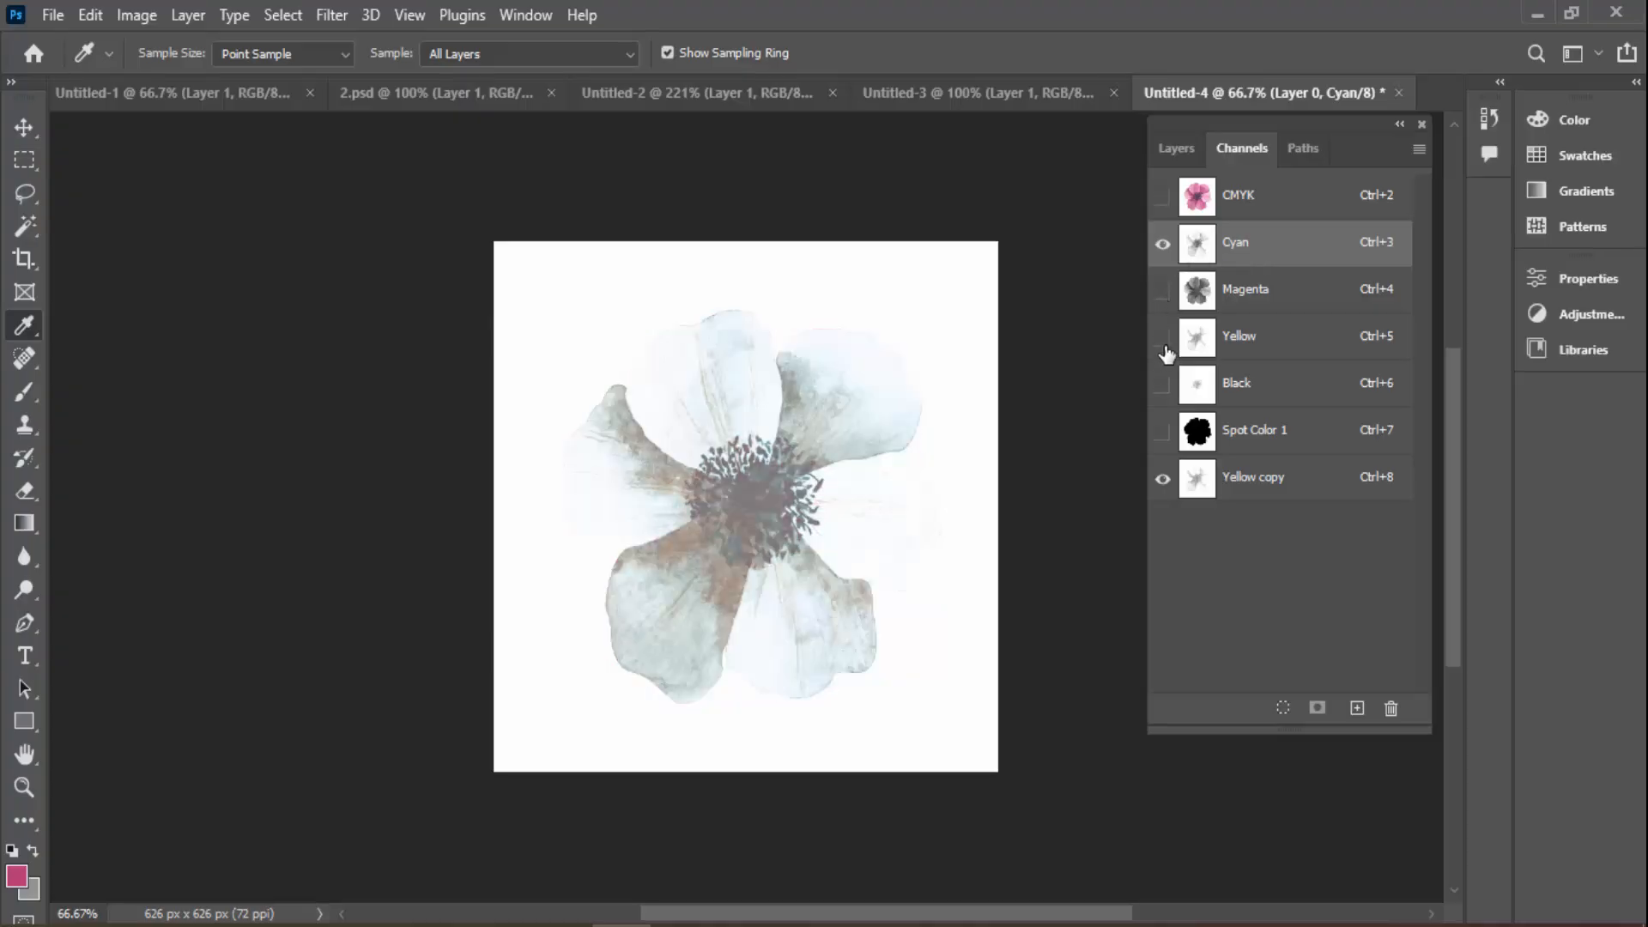
pyautogui.click(1311, 208)
pyautogui.click(1297, 249)
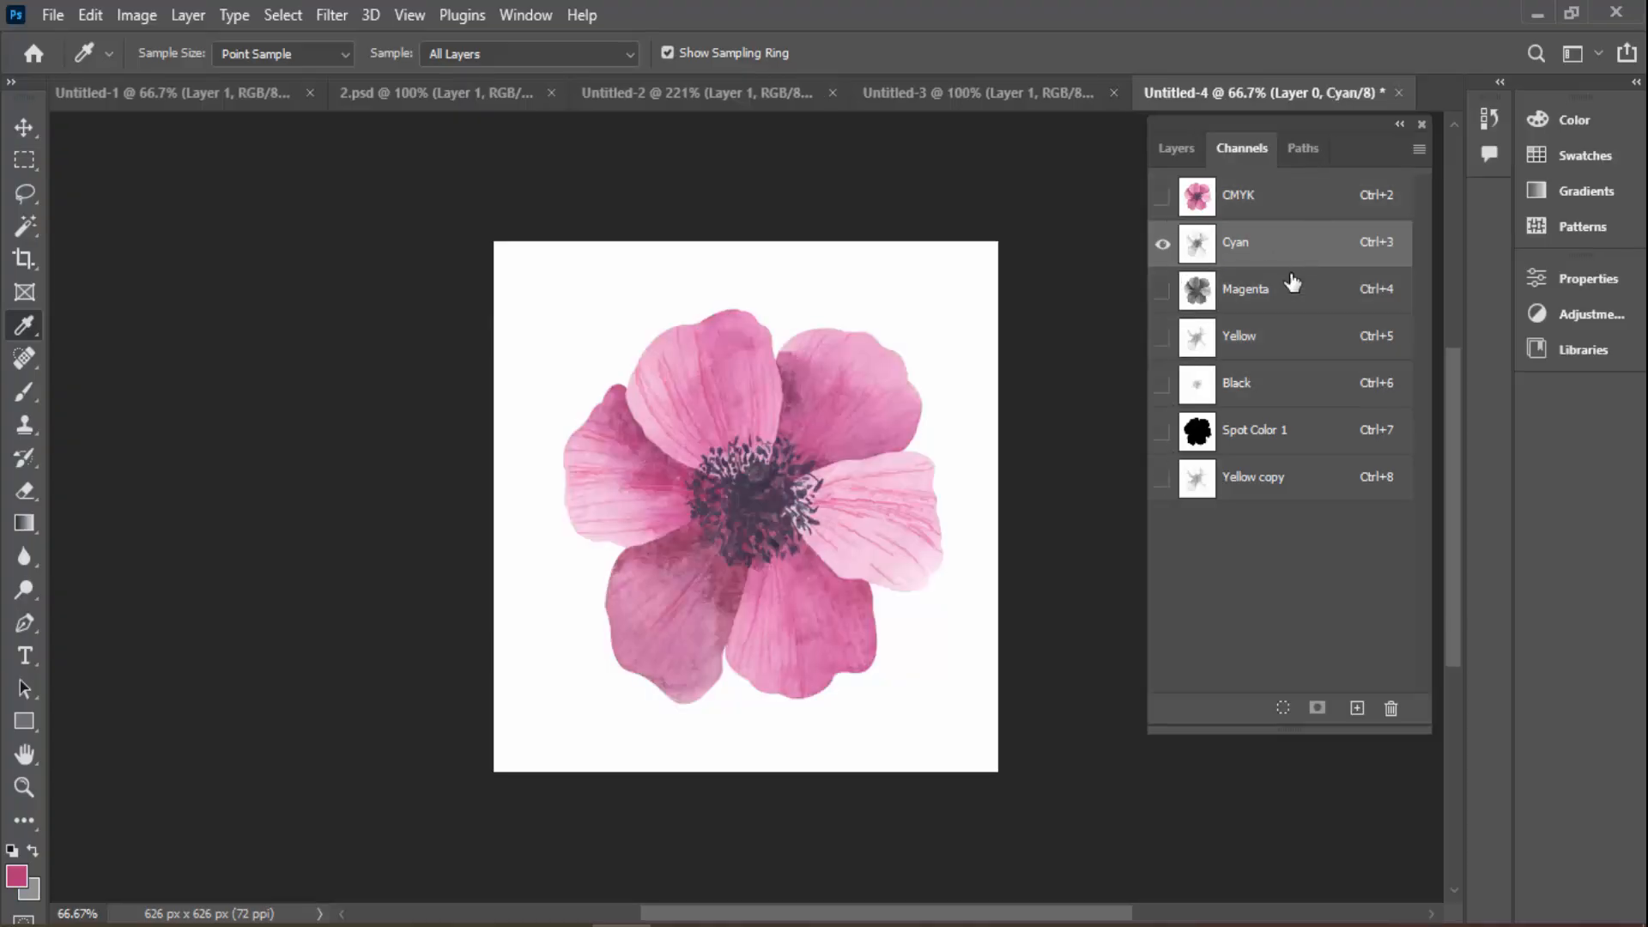
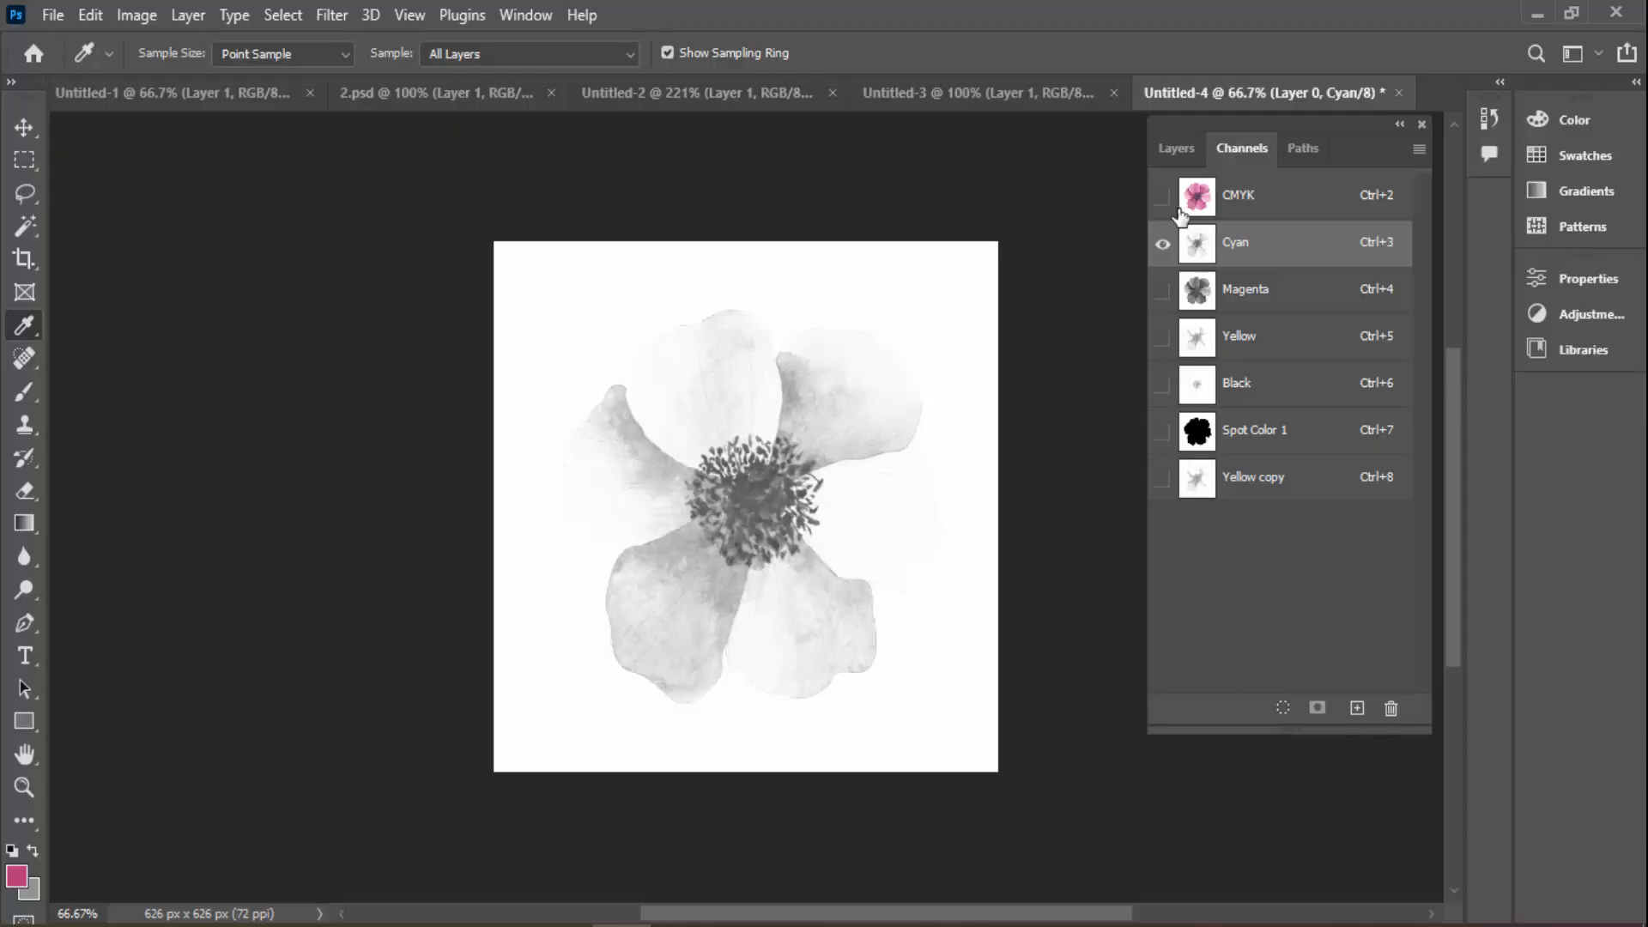
# Delete the Yellow copy spot channel and duplicate the Cyan channel in its place
pyautogui.click(1299, 486)
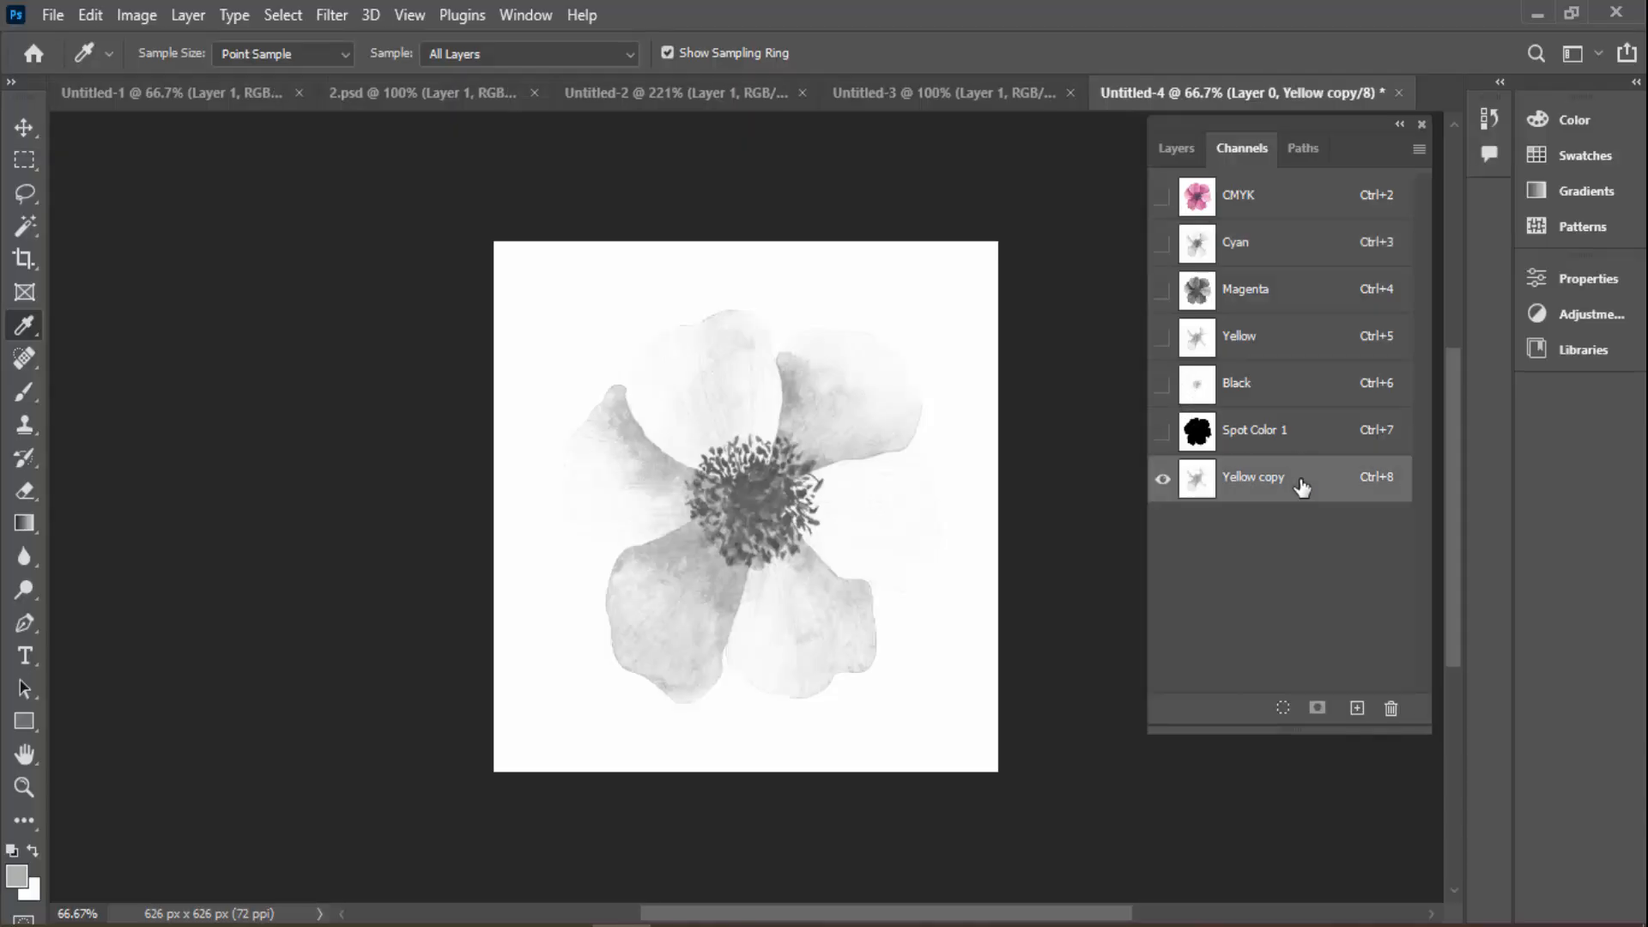
pyautogui.click(1268, 261)
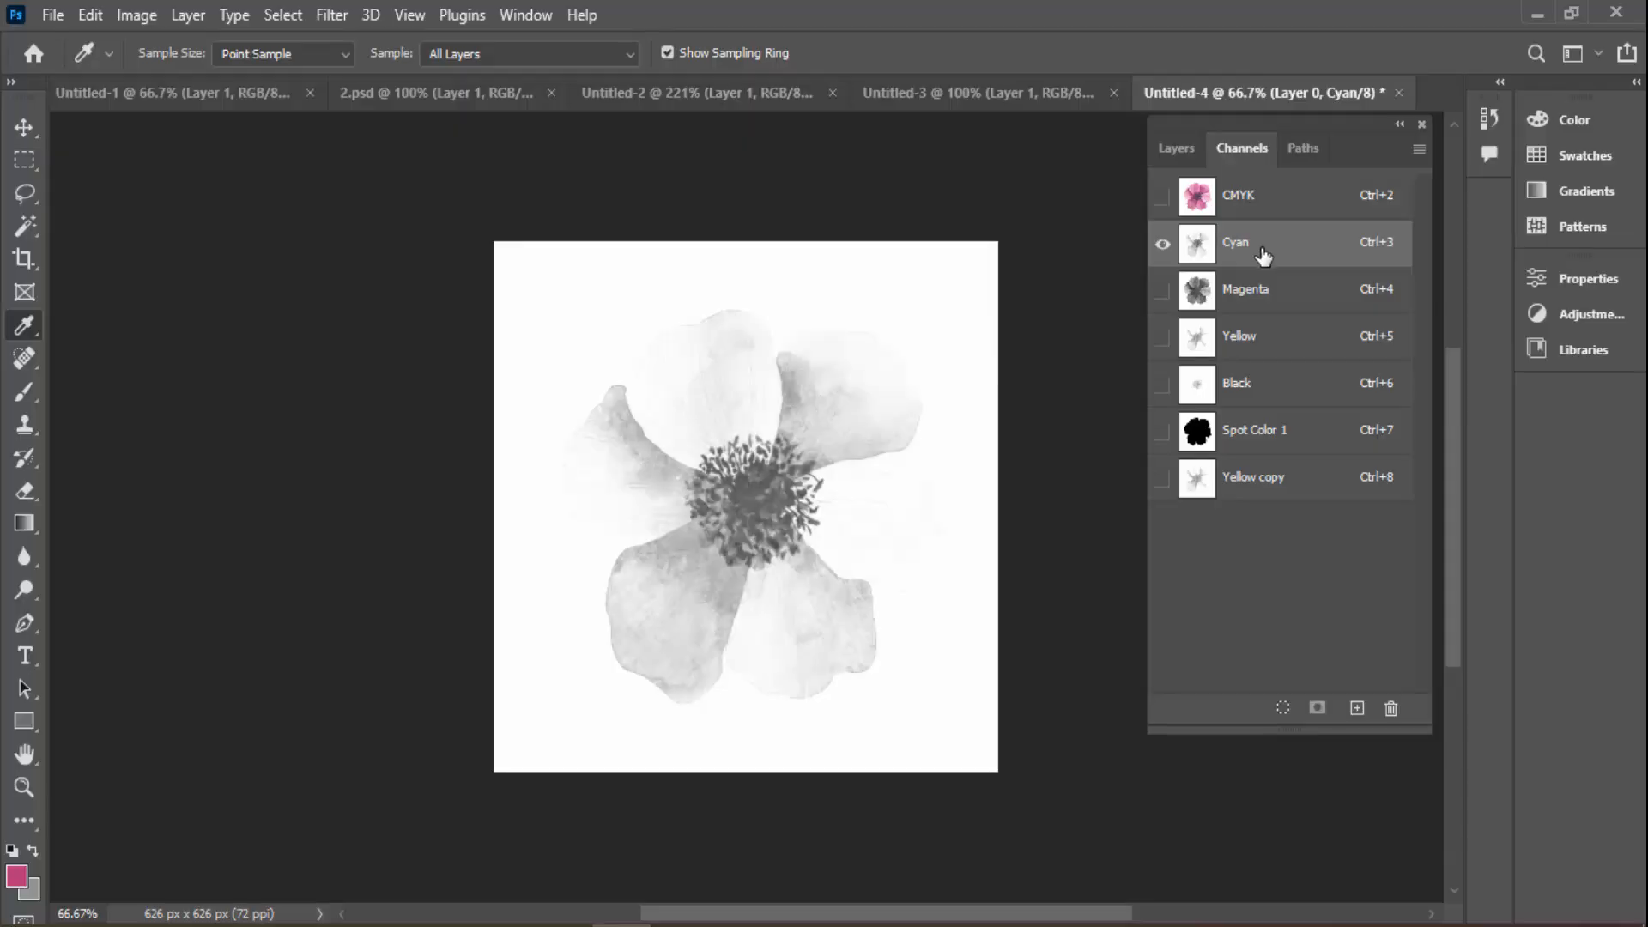
pyautogui.moveTo(1264, 490); pyautogui.dragTo(1390, 708)
pyautogui.moveTo(1306, 259); pyautogui.dragTo(1357, 707)
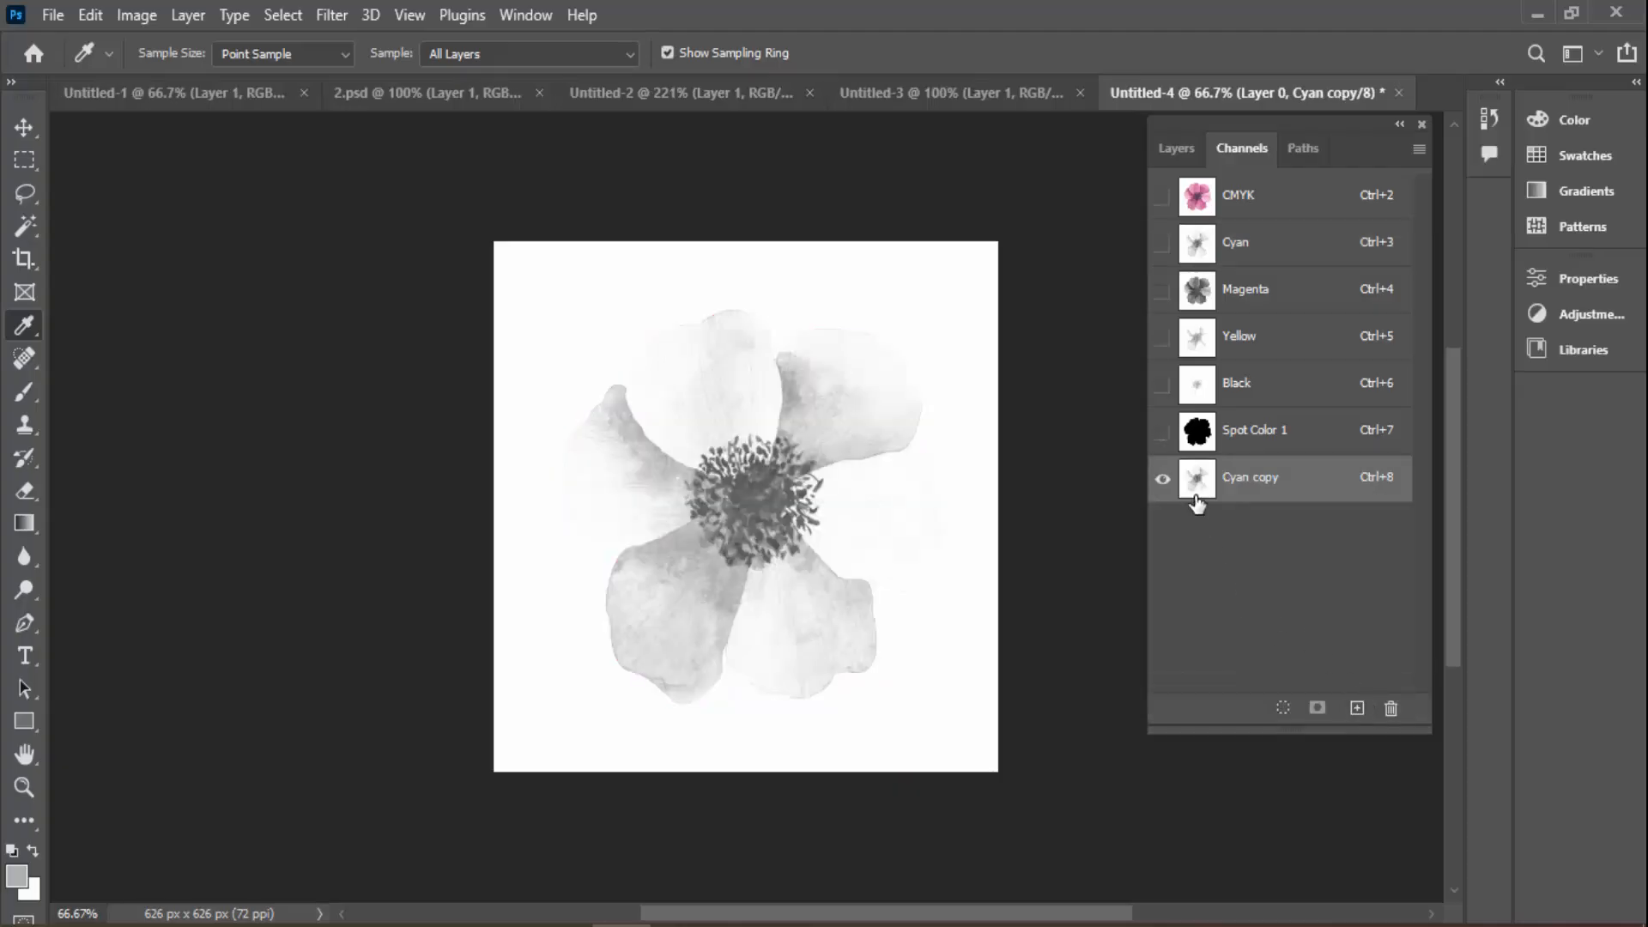
# Sample the darker pink at the inner edge of the upper-right petal in the CMYK composite and copy its hex code, a3527d
pyautogui.click(1236, 194)
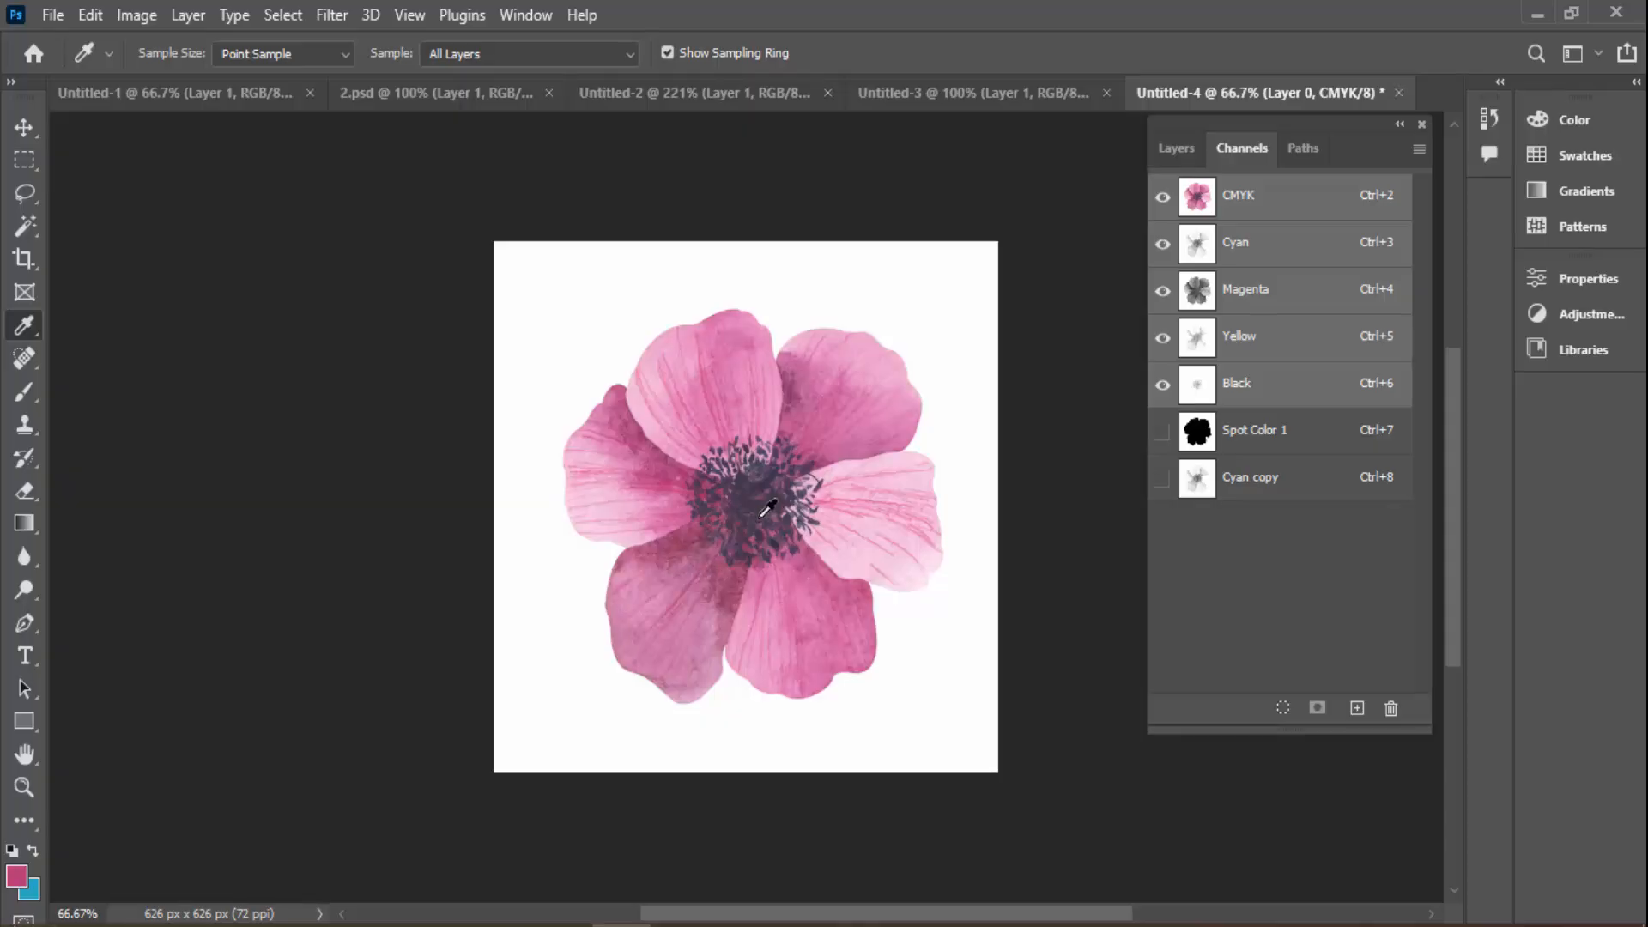
pyautogui.click(812, 400)
pyautogui.click(821, 397)
pyautogui.click(794, 382)
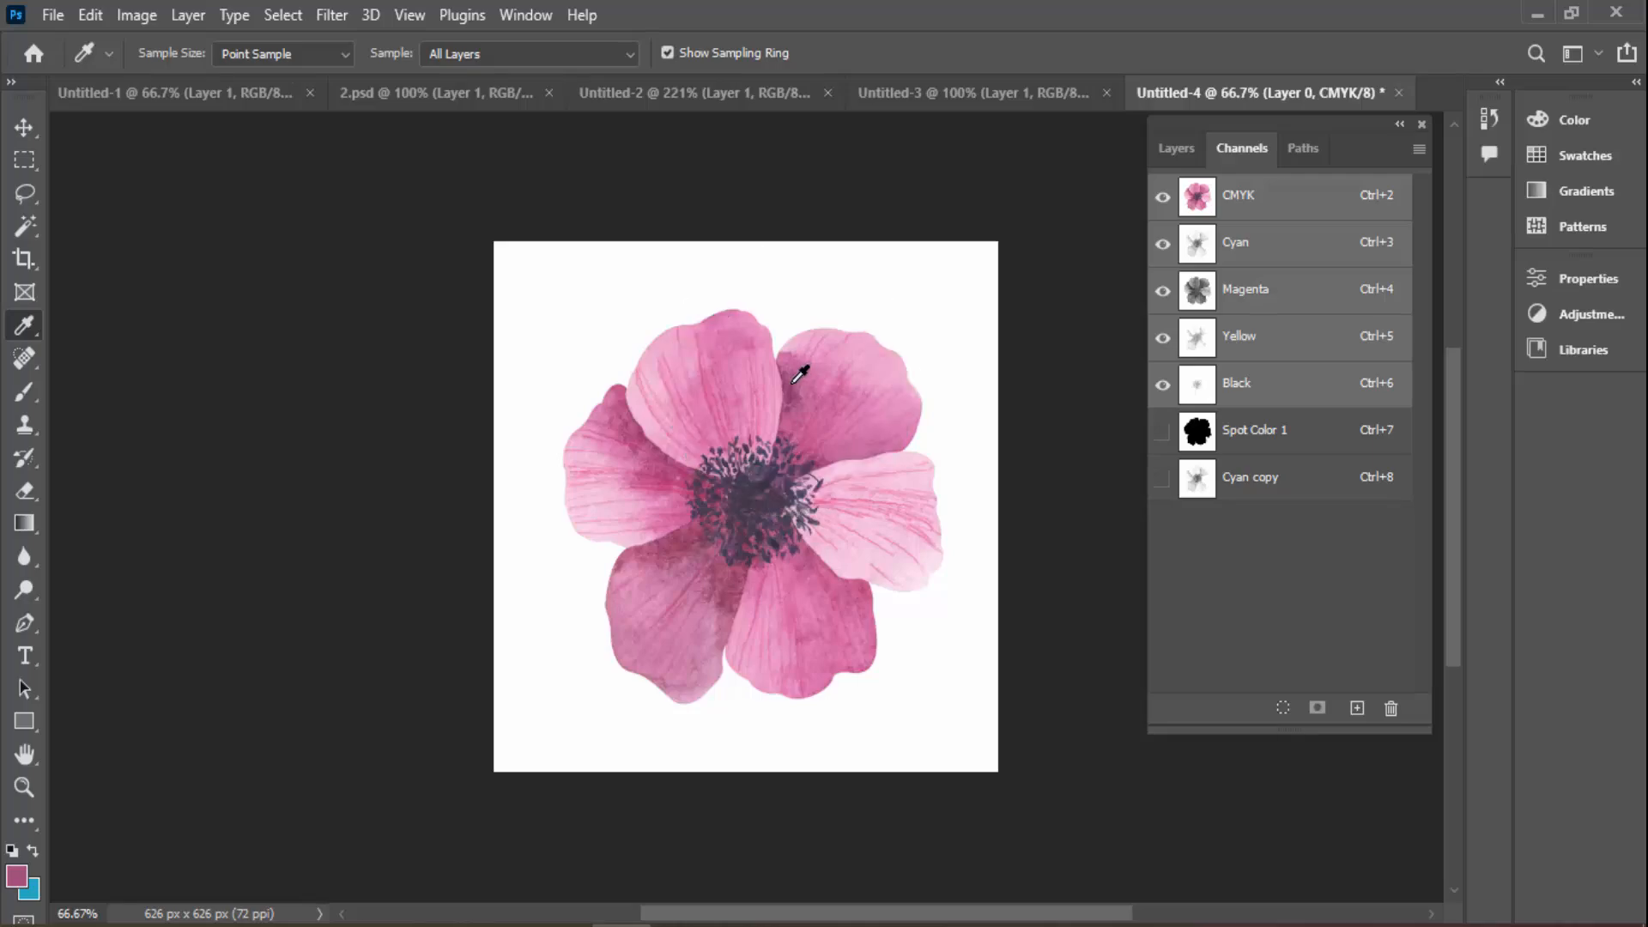
pyautogui.click(19, 877)
pyautogui.moveTo(957, 572); pyautogui.dragTo(878, 605)
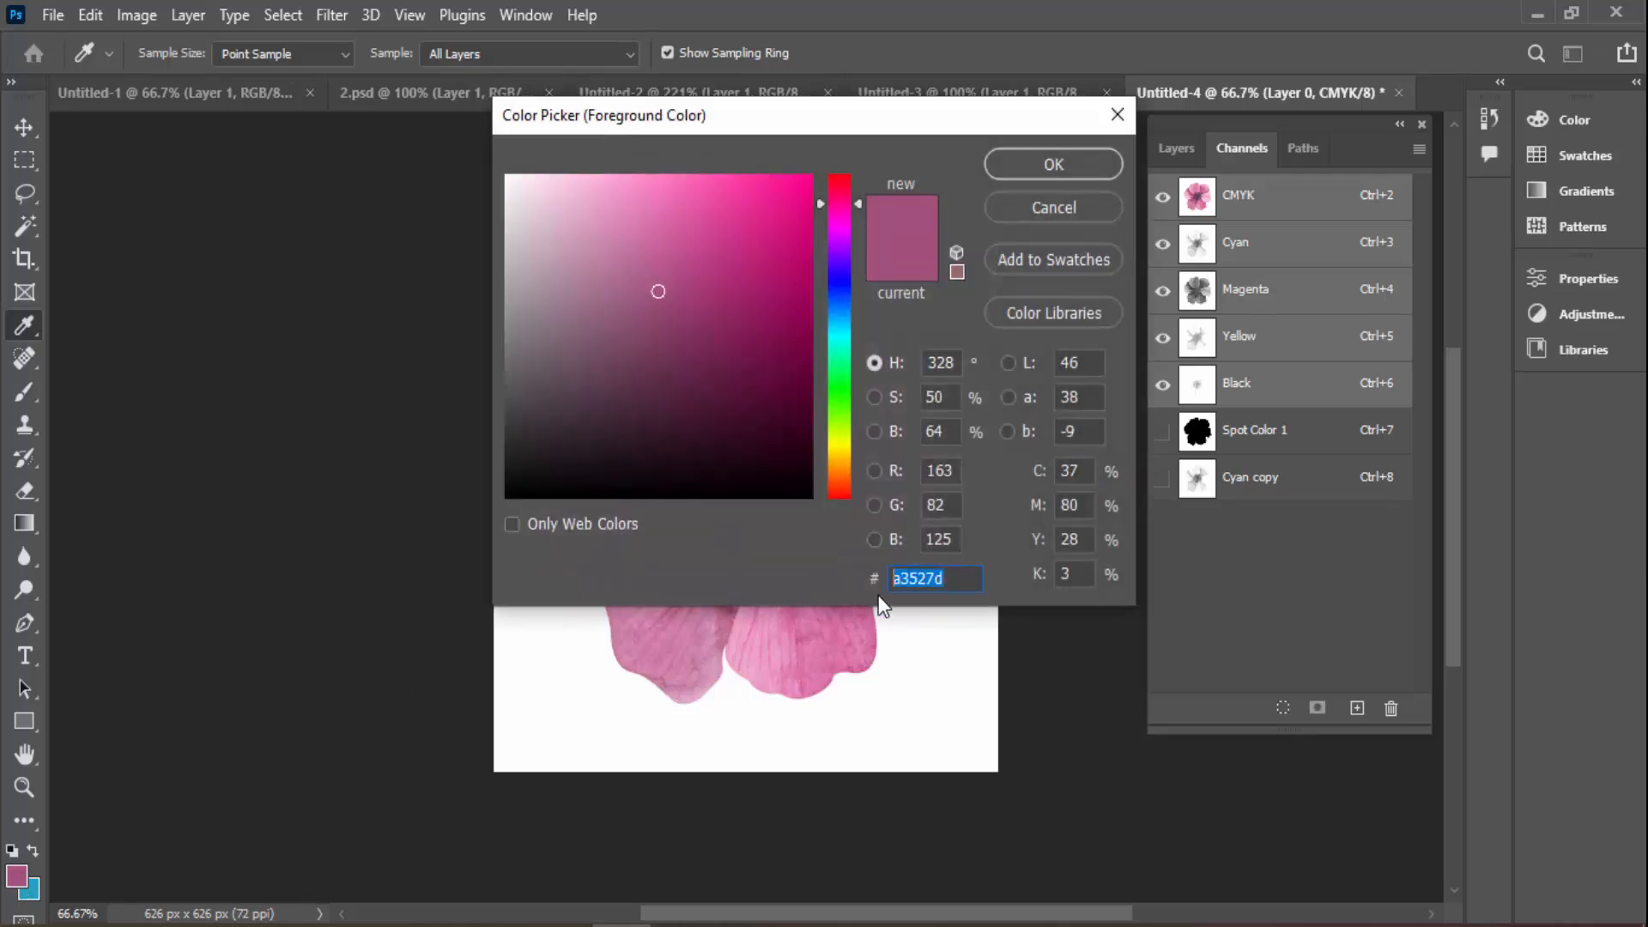
pyautogui.rightClick(921, 580)
pyautogui.click(1050, 317)
pyautogui.click(1059, 215)
# Convert the Cyan copy channel to a spot color with ink a3527d and show it together with Spot Color 1
pyautogui.doubleClick(1197, 477)
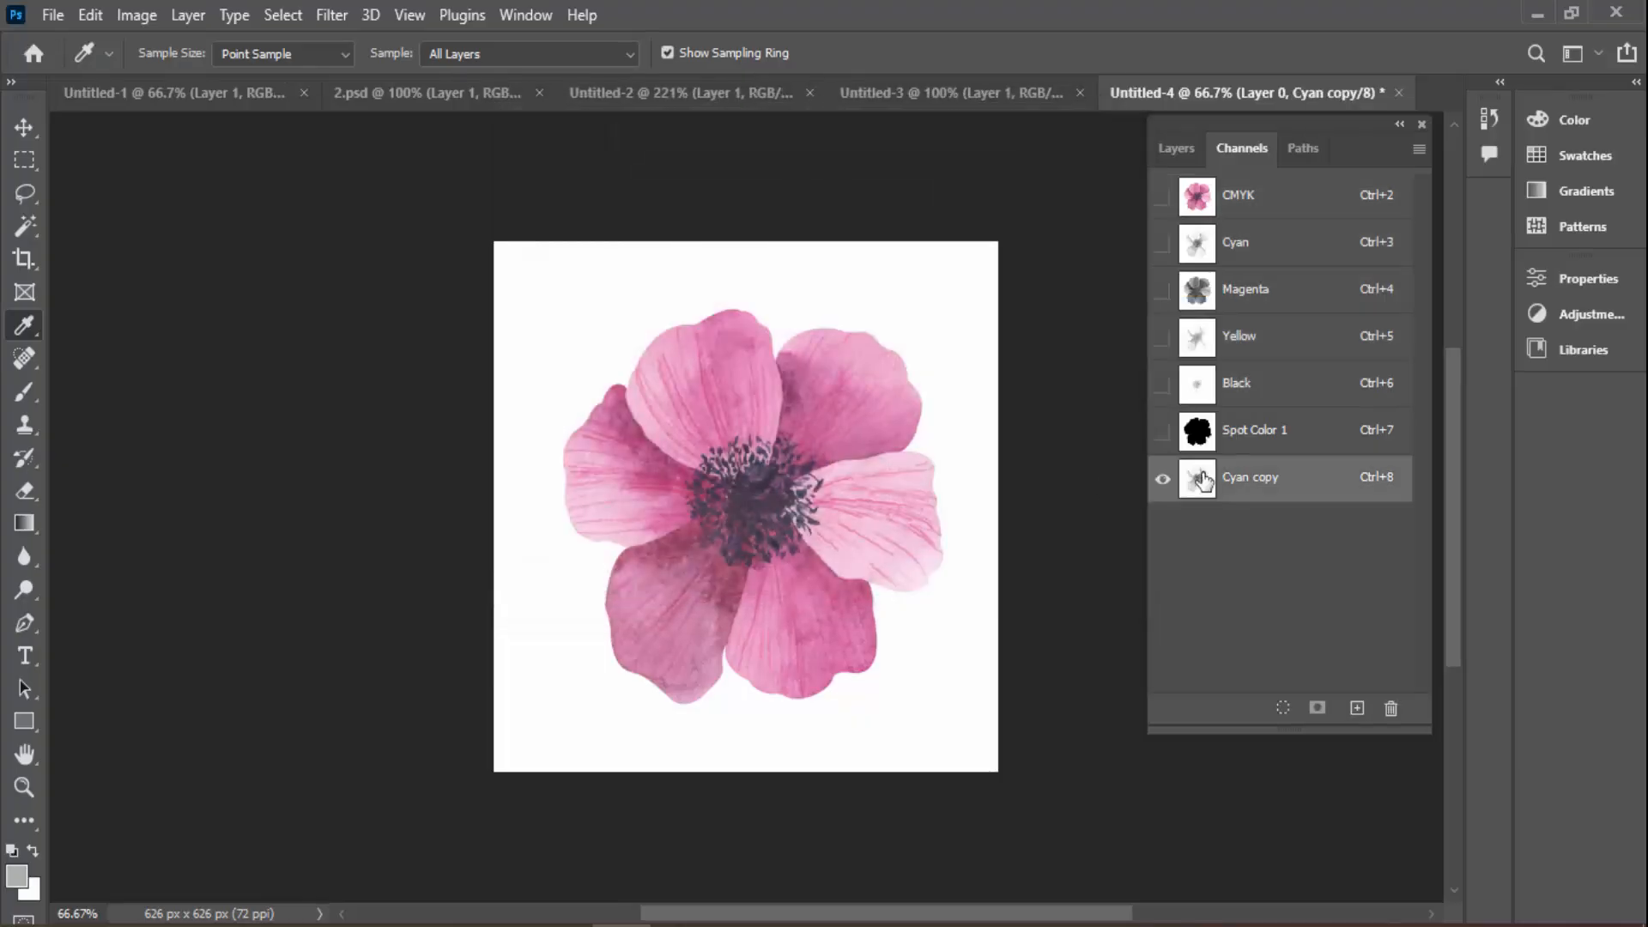
pyautogui.click(684, 347)
pyautogui.click(672, 442)
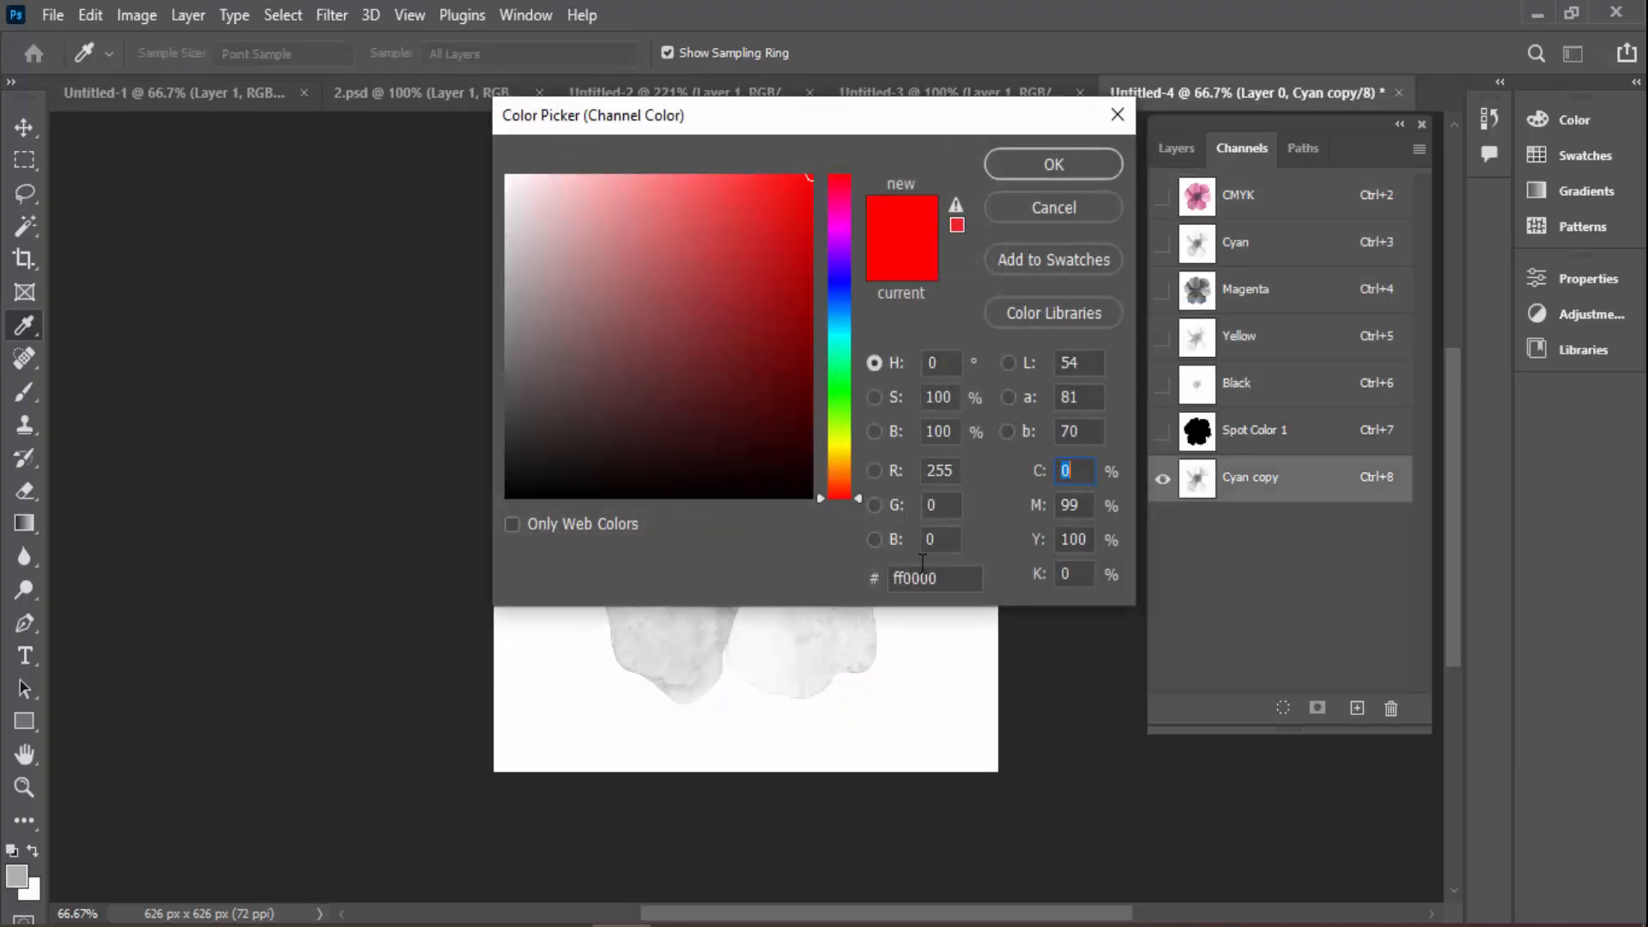
pyautogui.doubleClick(947, 581)
pyautogui.rightClick(897, 580)
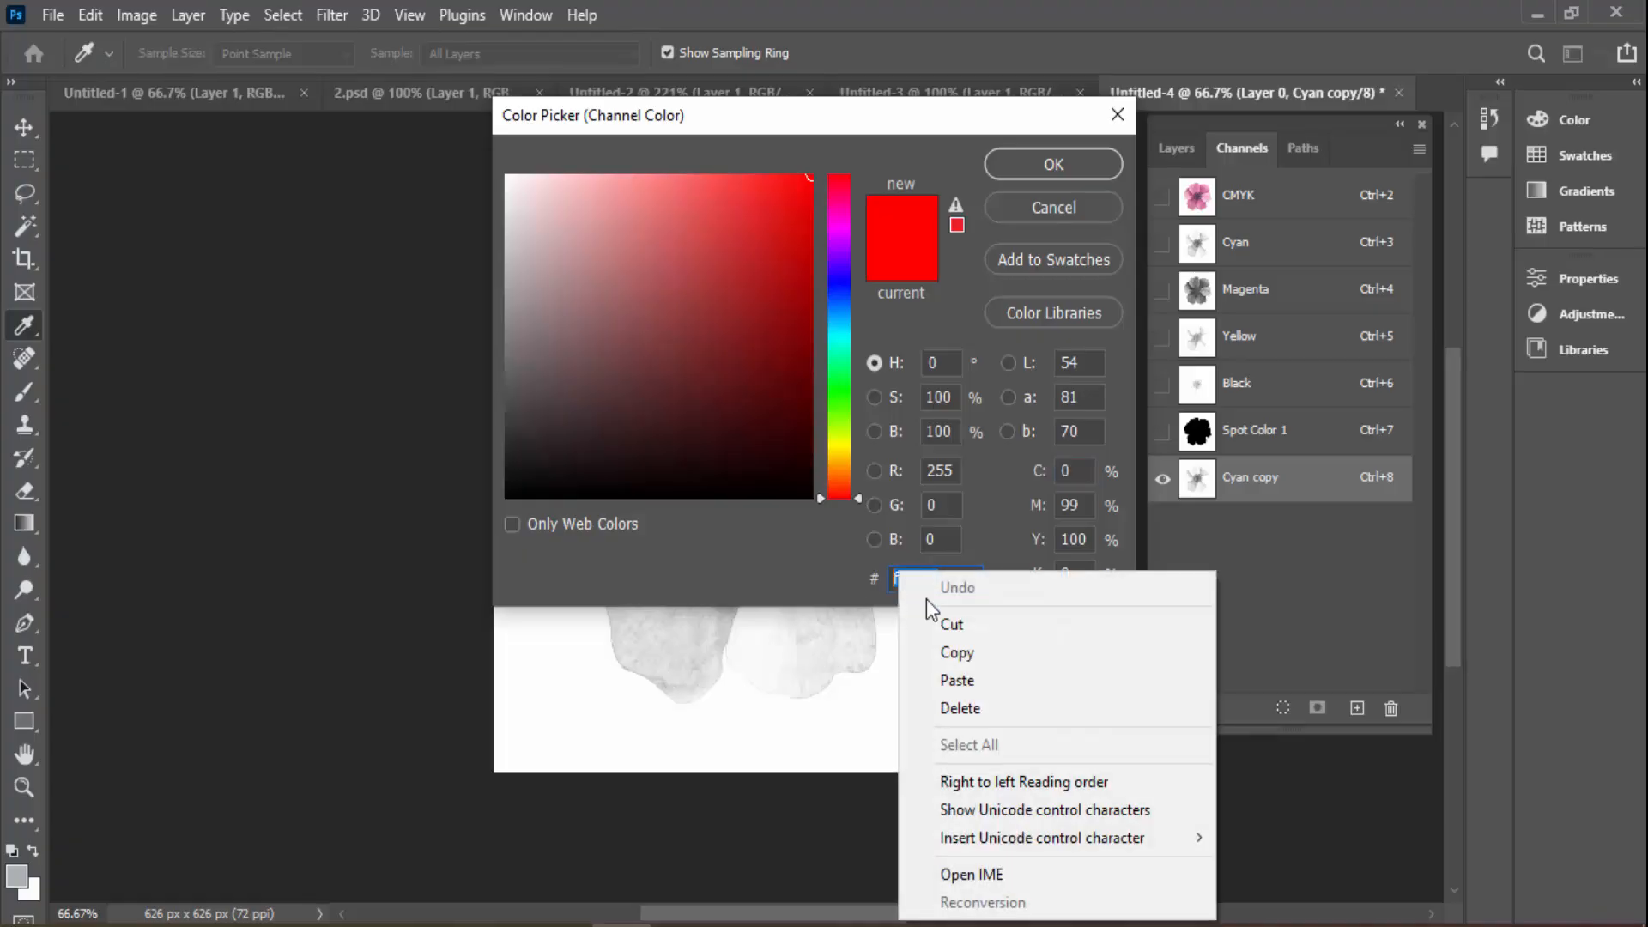
pyautogui.click(973, 674)
pyautogui.press('Return')
pyautogui.press('Return')
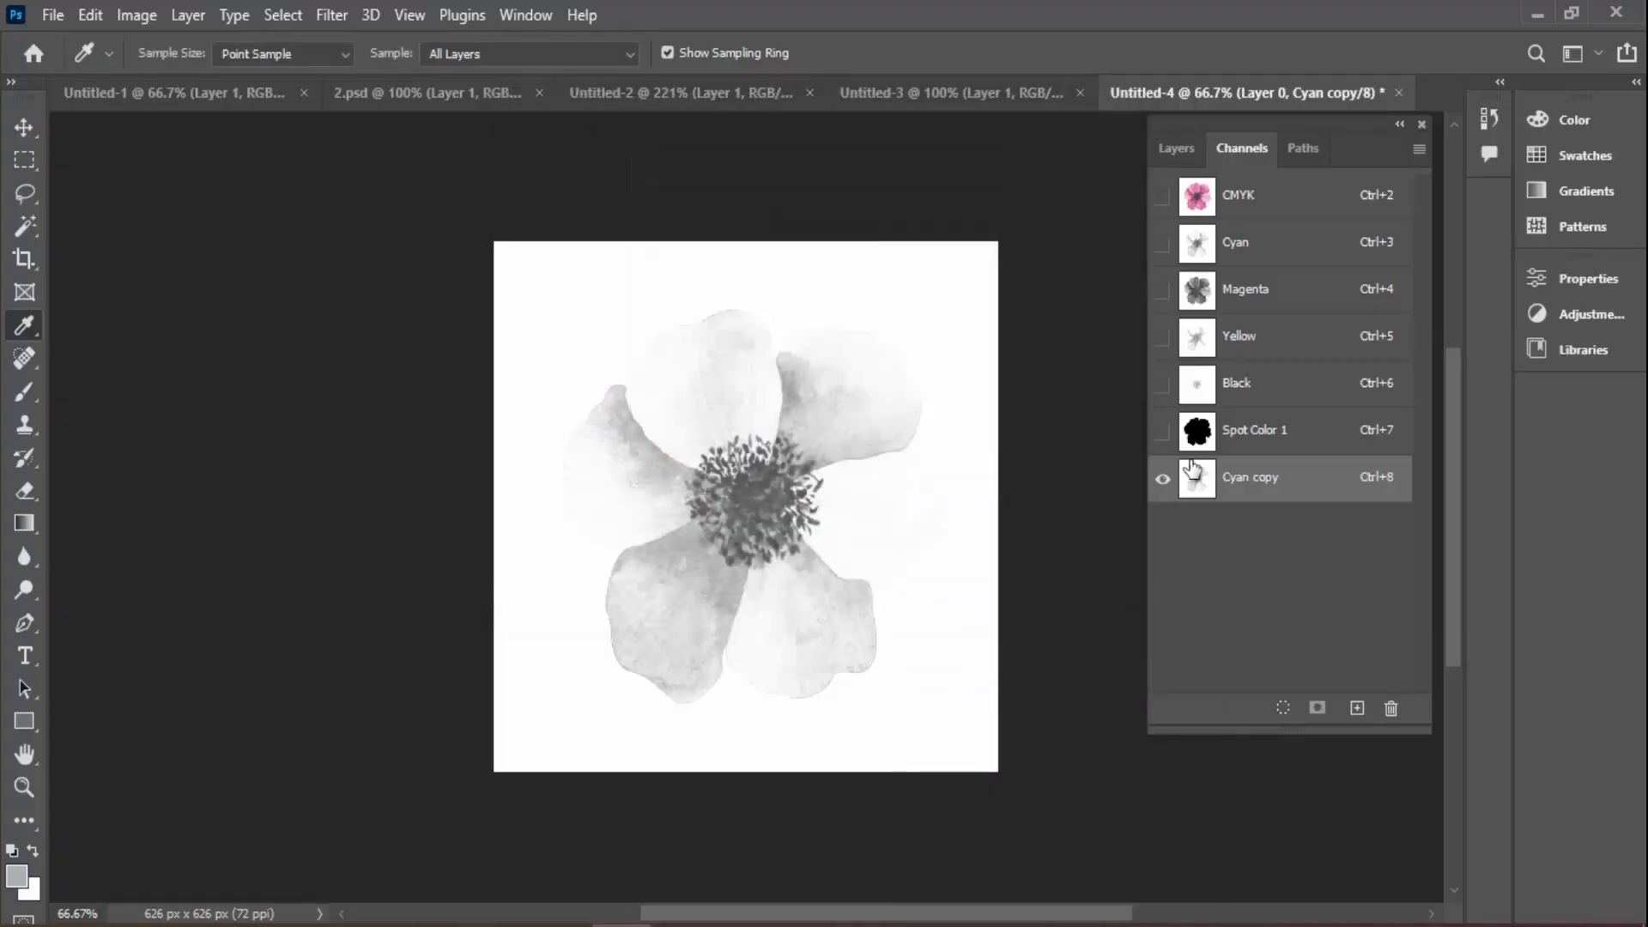
pyautogui.click(1162, 433)
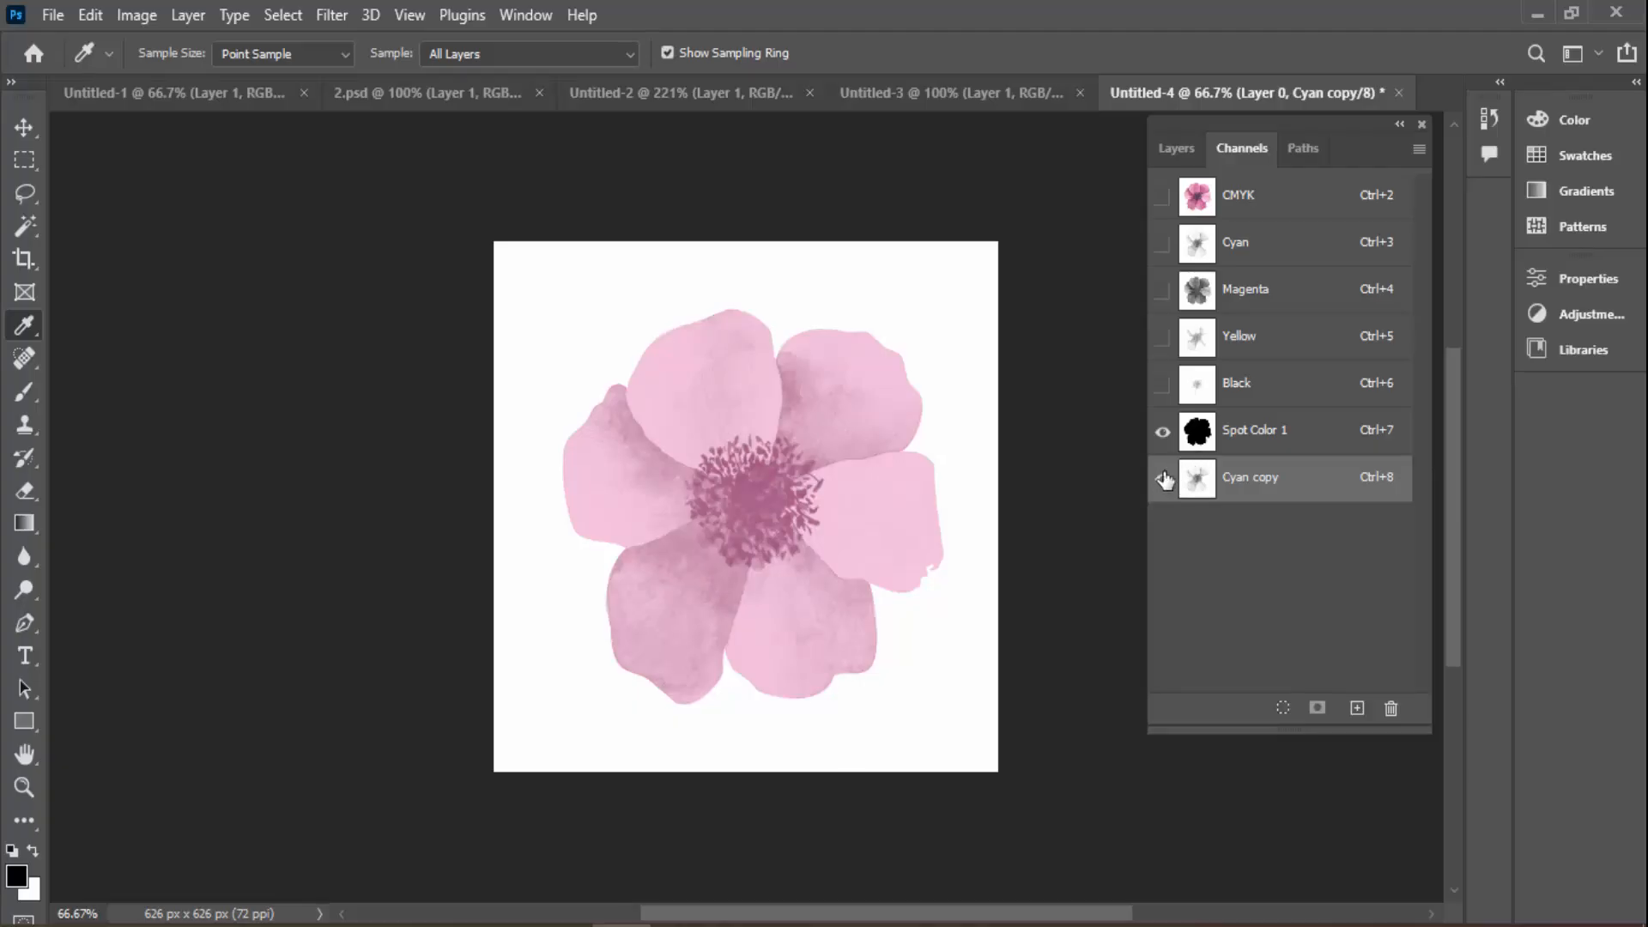
# Set the ink solidity of both the Spot Color 1 and Cyan copy channels to 100%
pyautogui.moveTo(1245, 471); pyautogui.dragTo(1262, 431)
pyautogui.doubleClick(1198, 433)
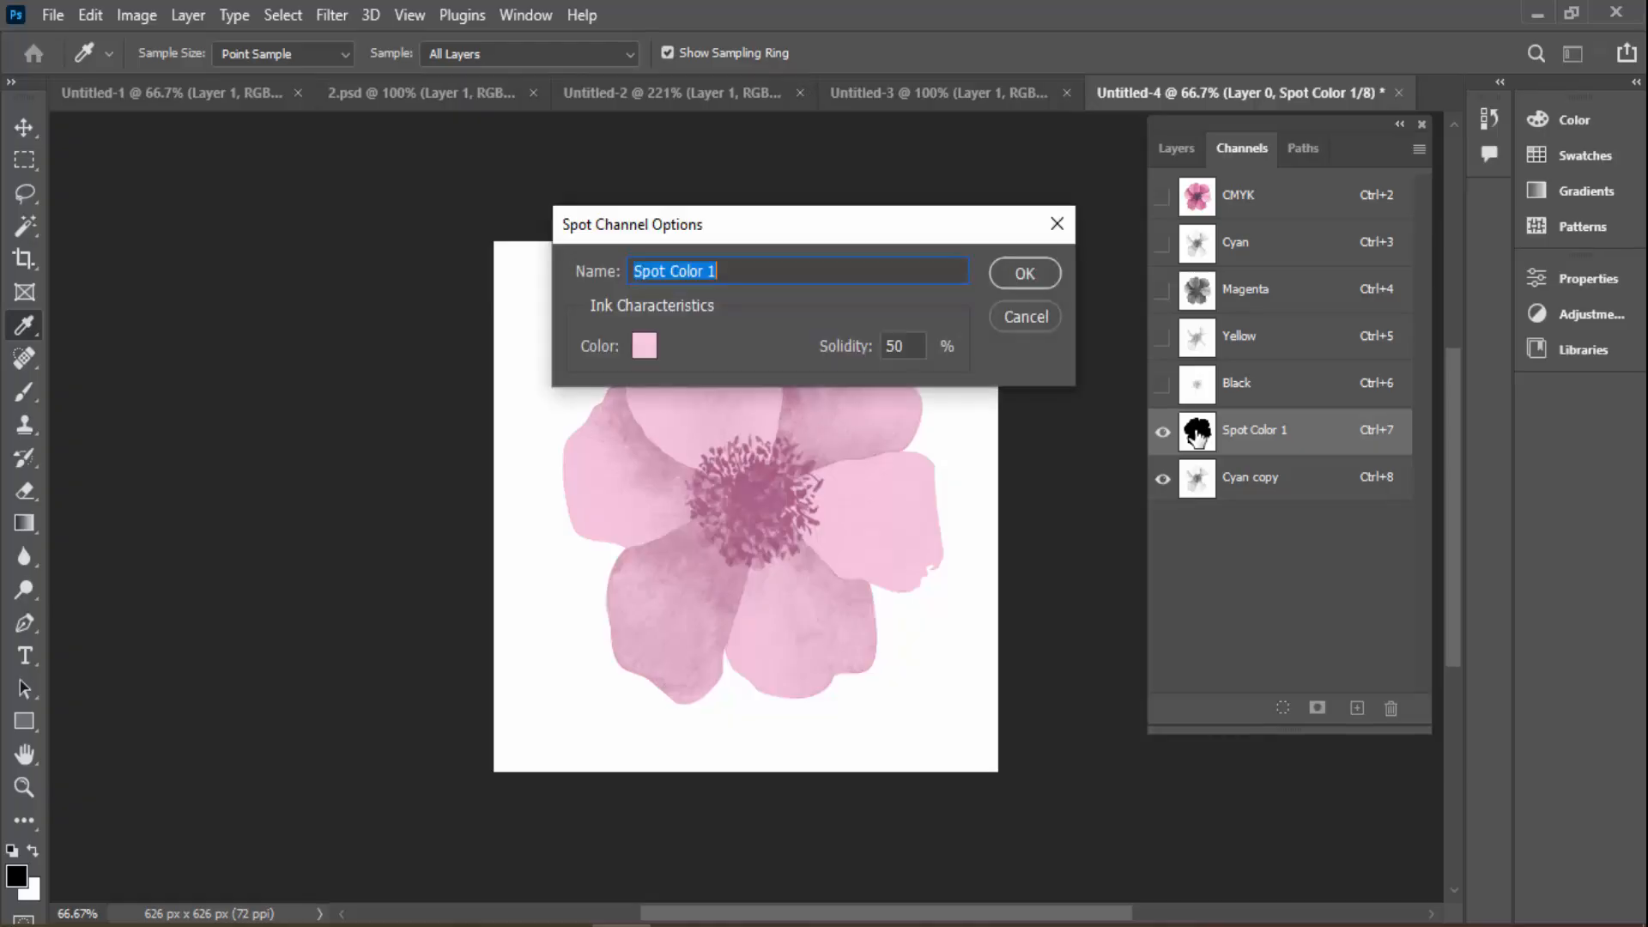
pyautogui.doubleClick(900, 341)
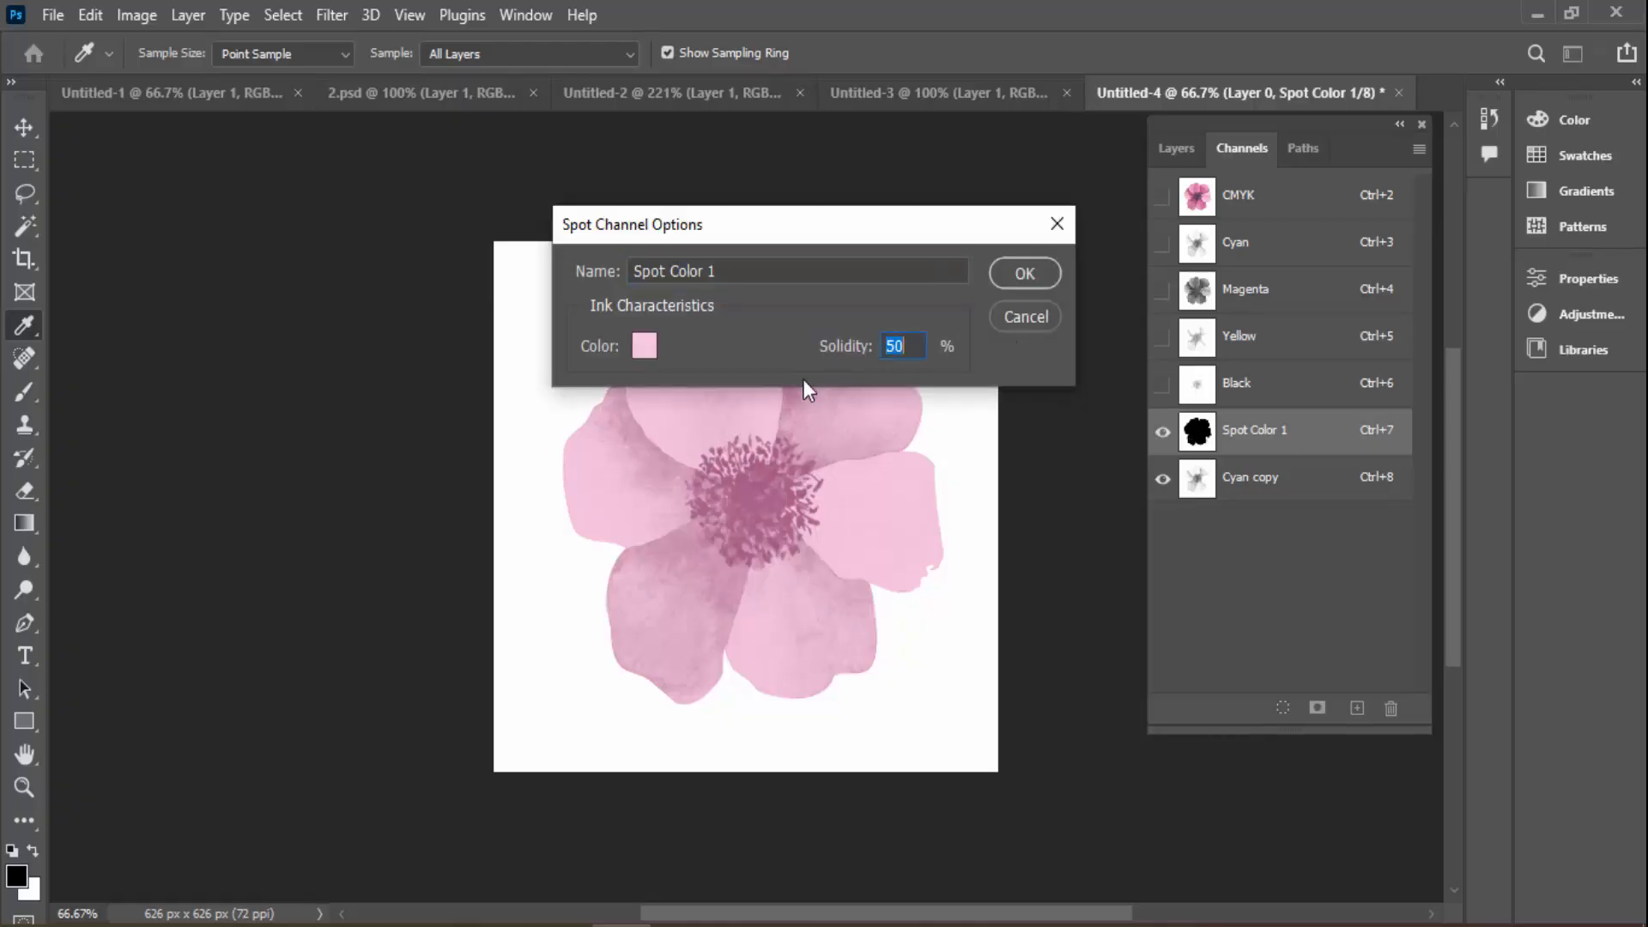
pyautogui.write('100')
pyautogui.press('Return')
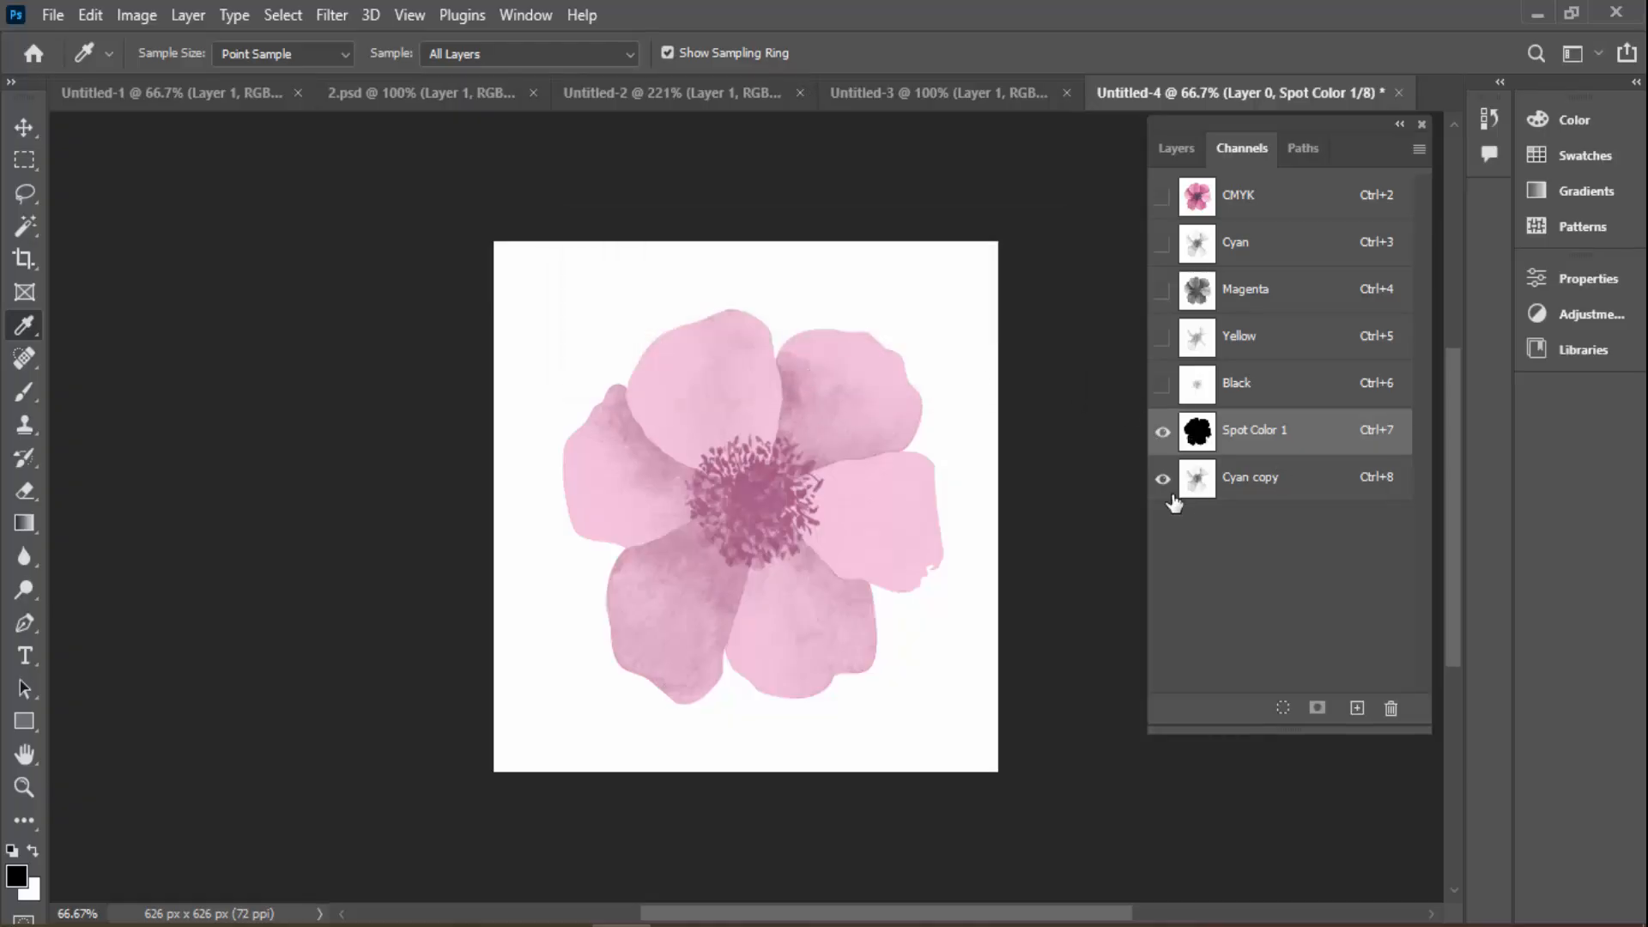
pyautogui.doubleClick(1198, 479)
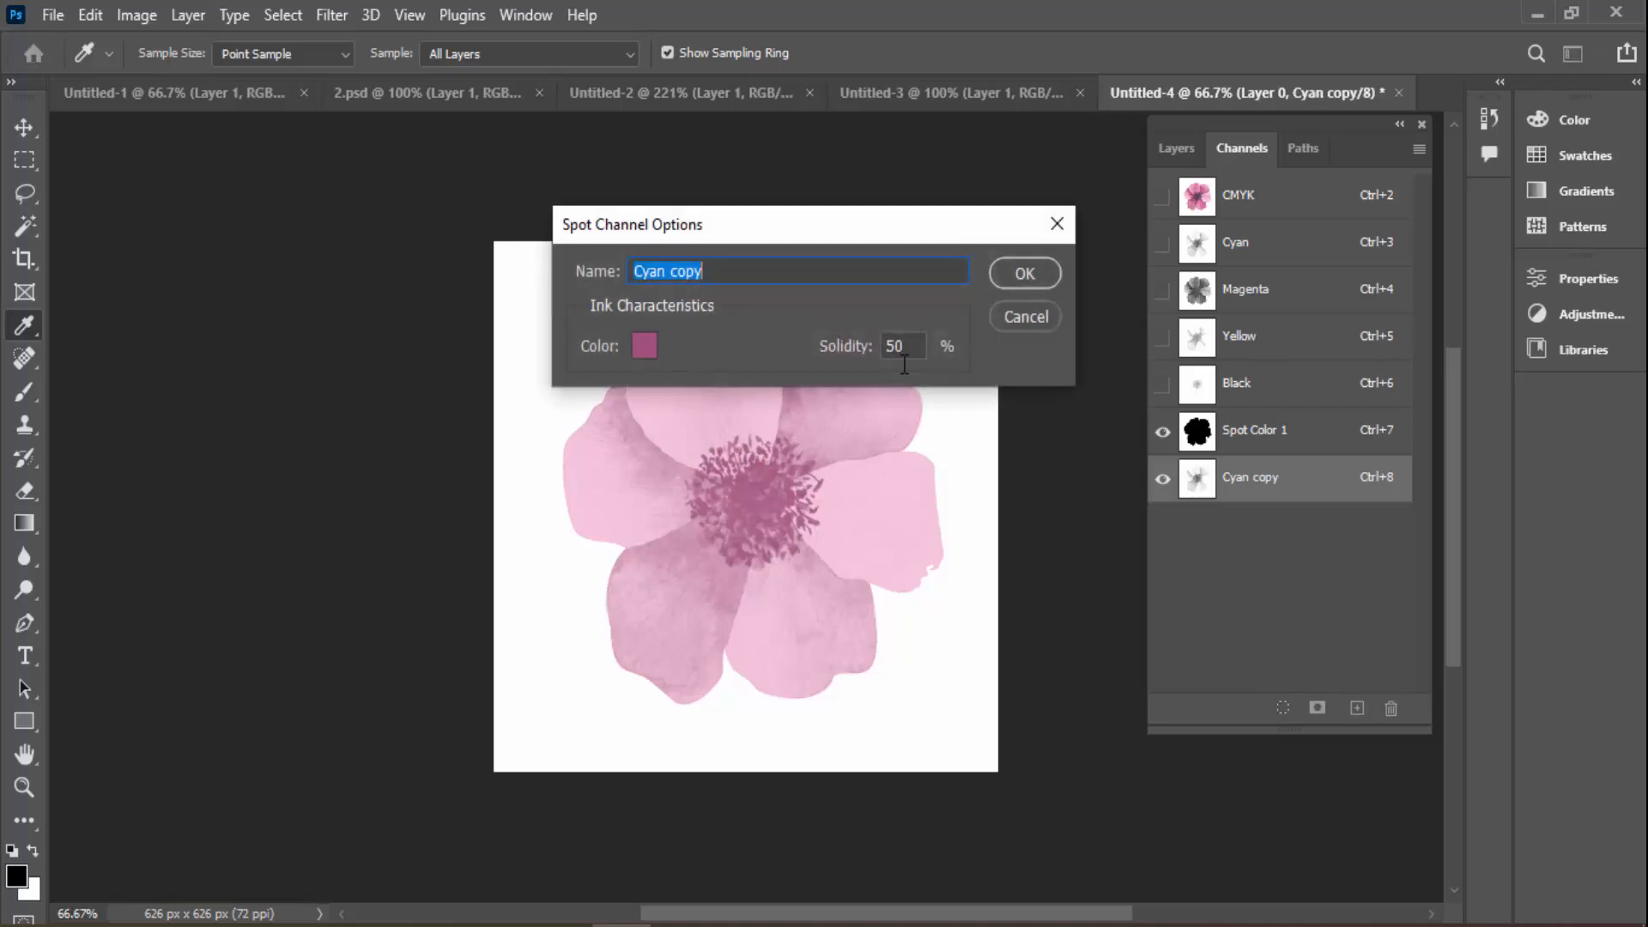
pyautogui.doubleClick(900, 346)
pyautogui.write('100')
pyautogui.press('Return')
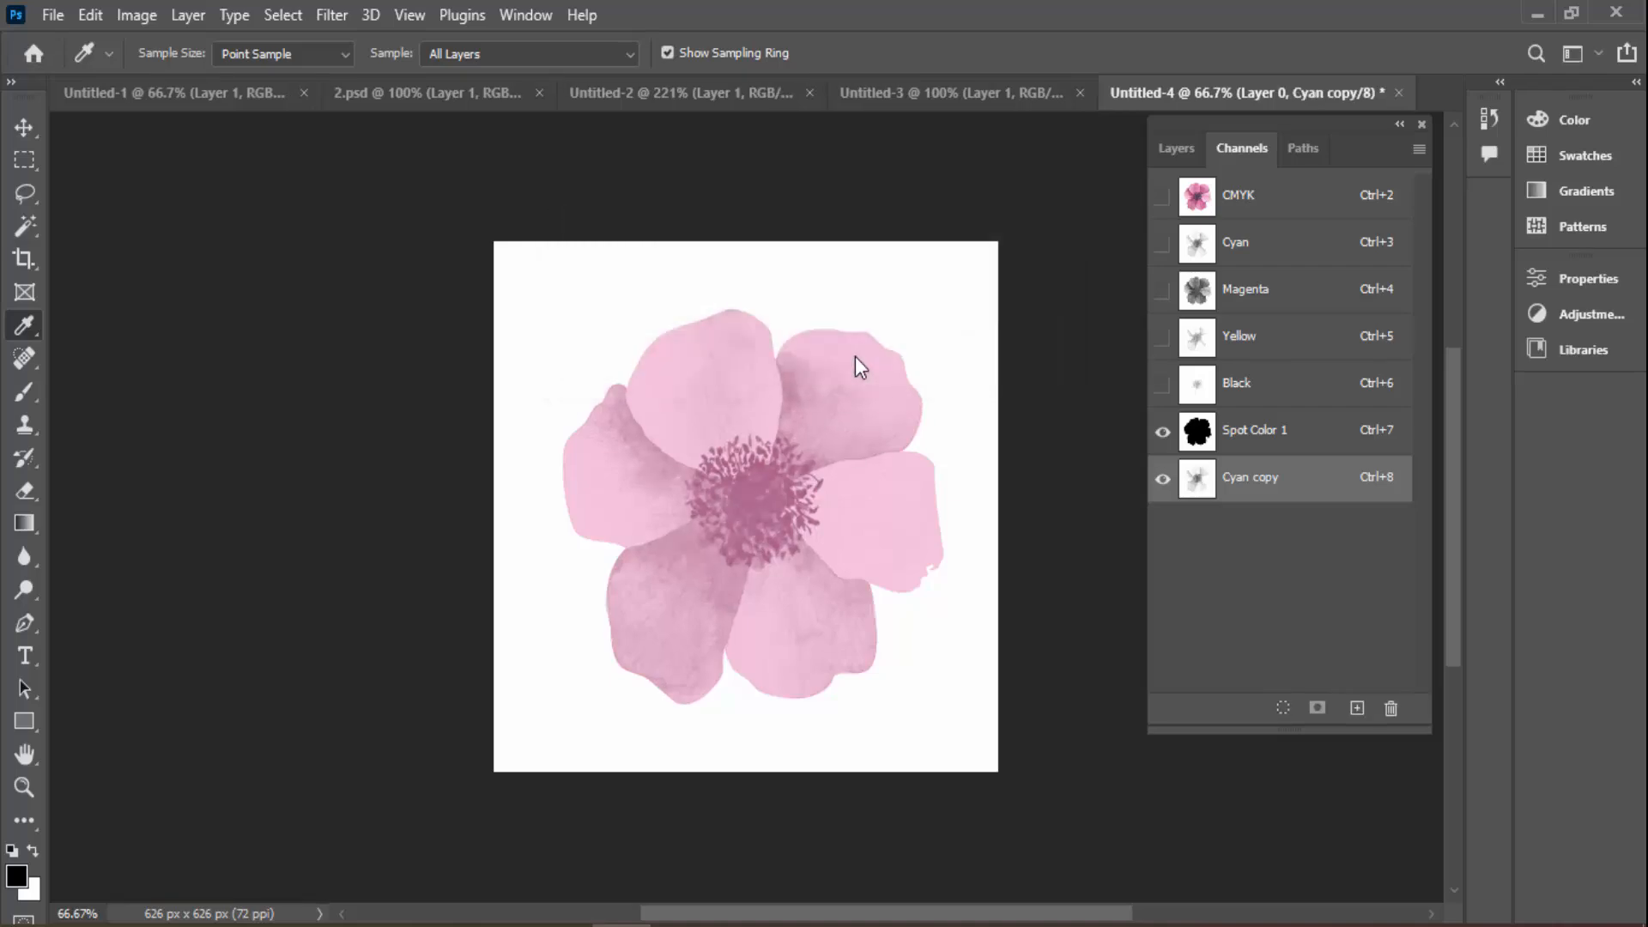
# Compare the spot channels with the CMYK composite and change the Cyan copy ink to a brighter, more vivid pink
pyautogui.click(1245, 197)
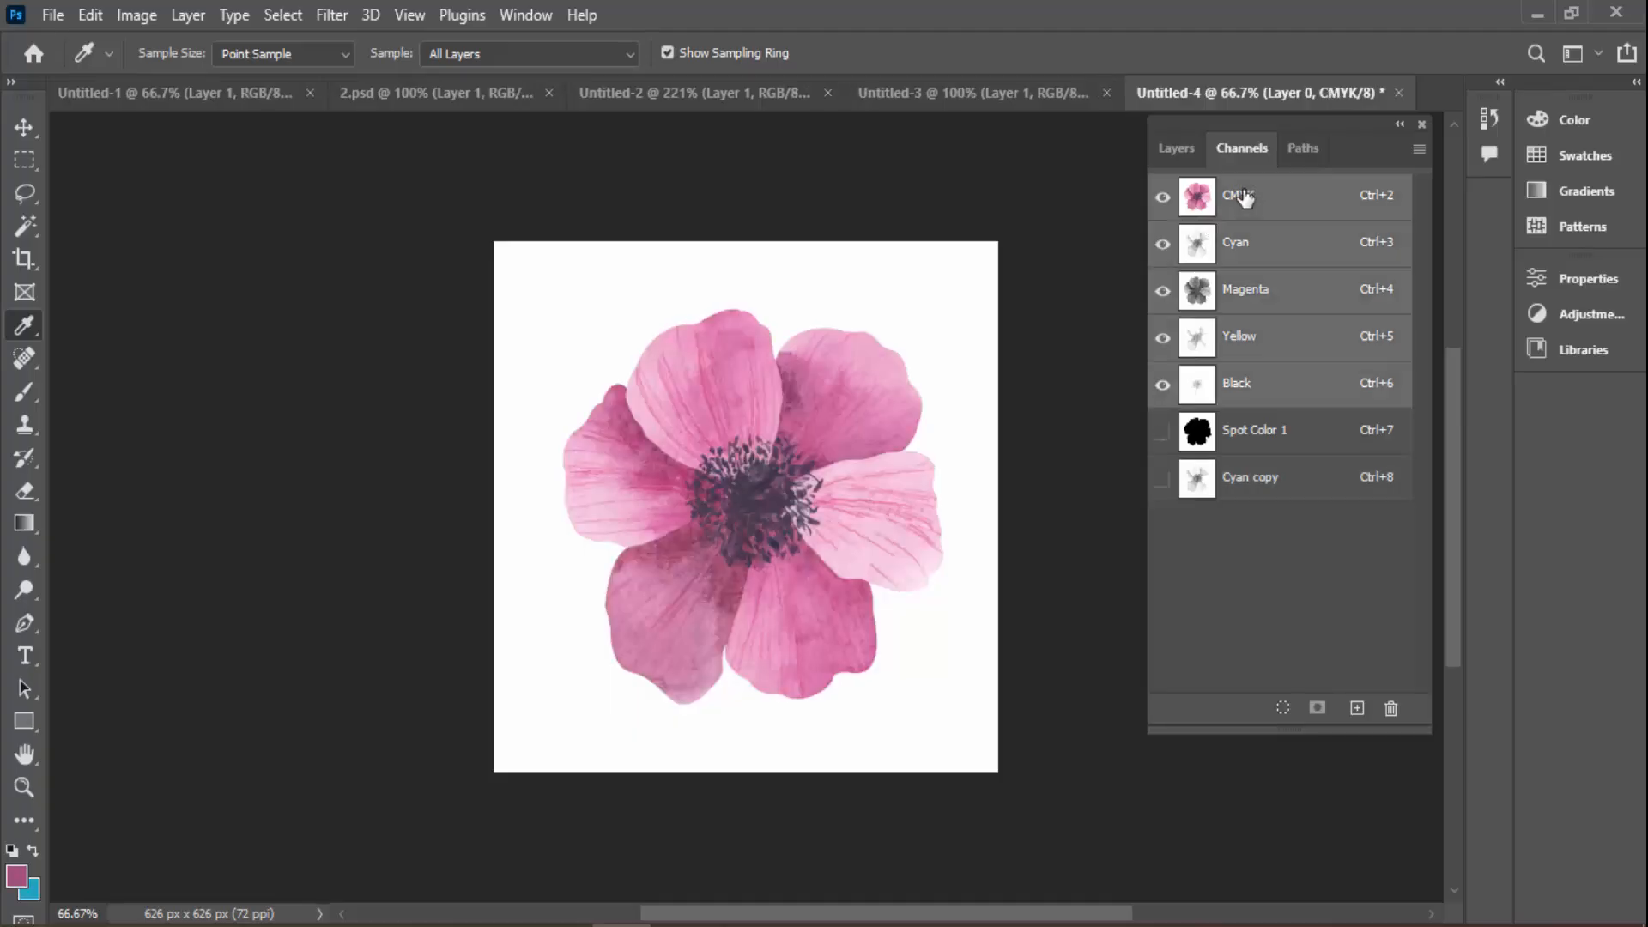
pyautogui.click(1253, 491)
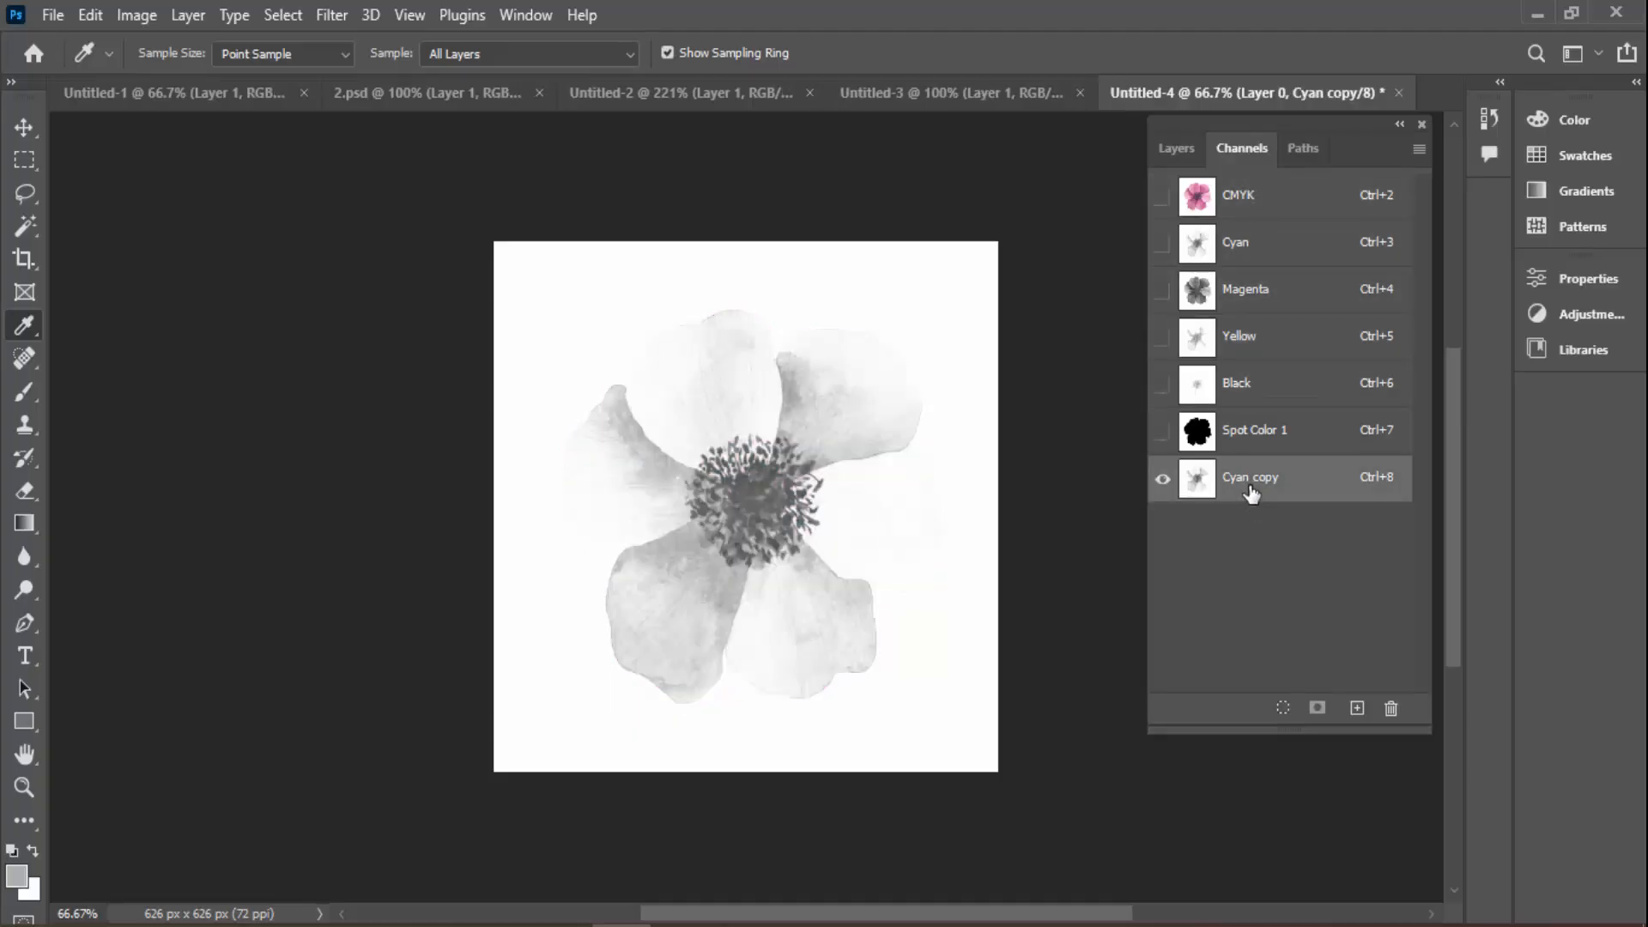
pyautogui.click(1191, 448)
pyautogui.click(1162, 479)
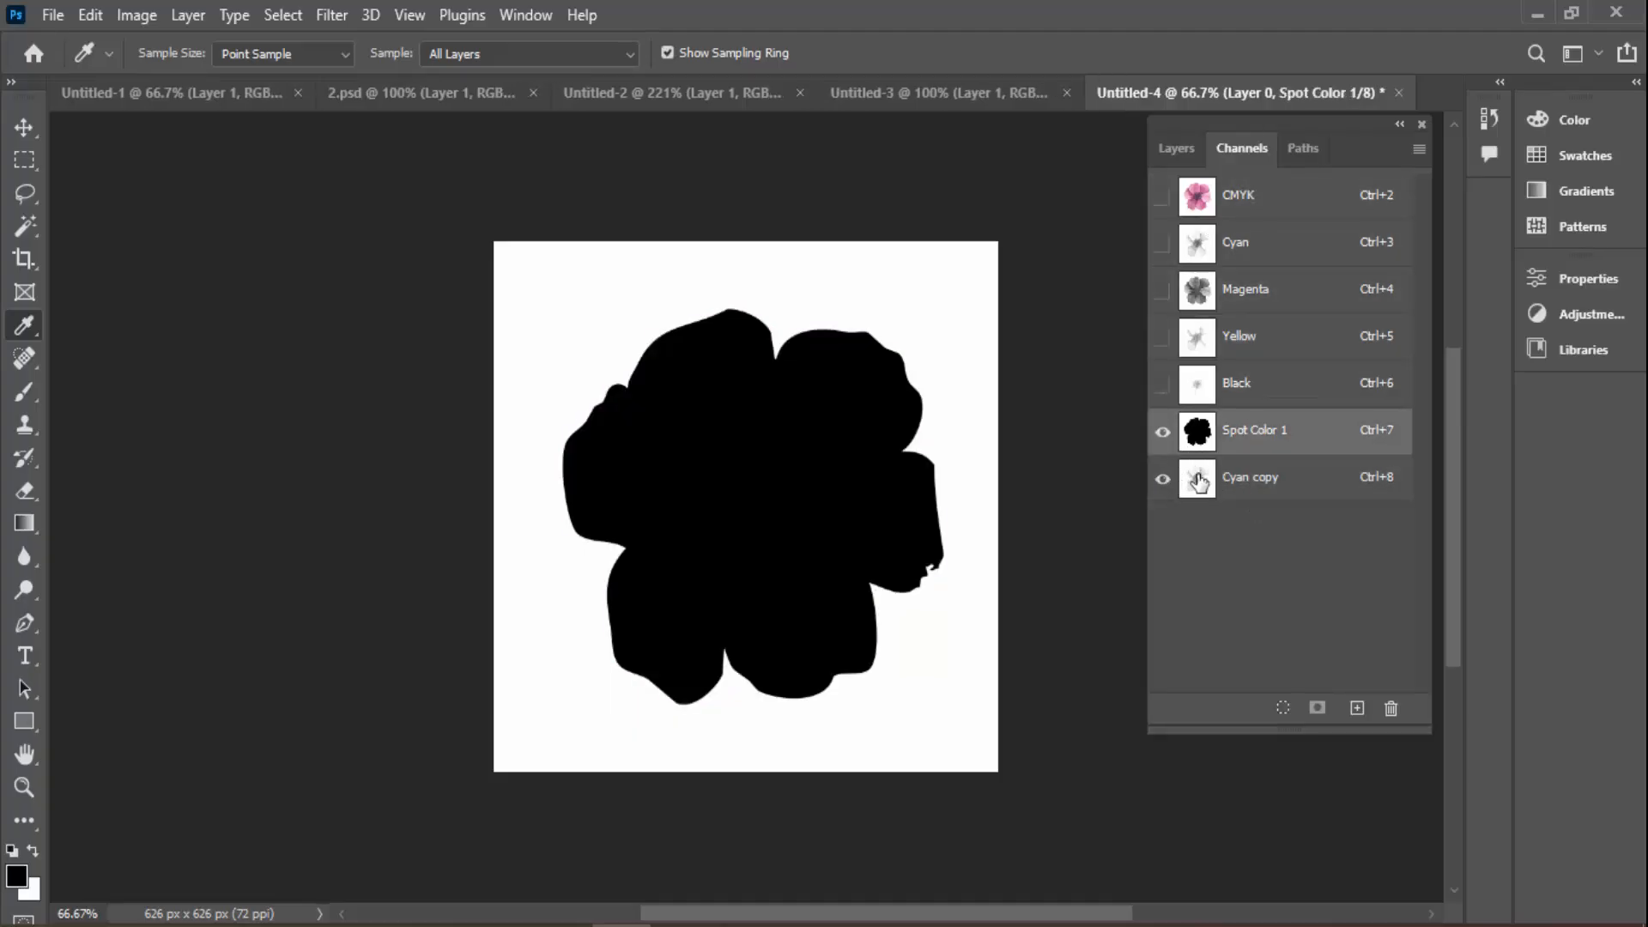
pyautogui.doubleClick(1198, 477)
pyautogui.click(645, 346)
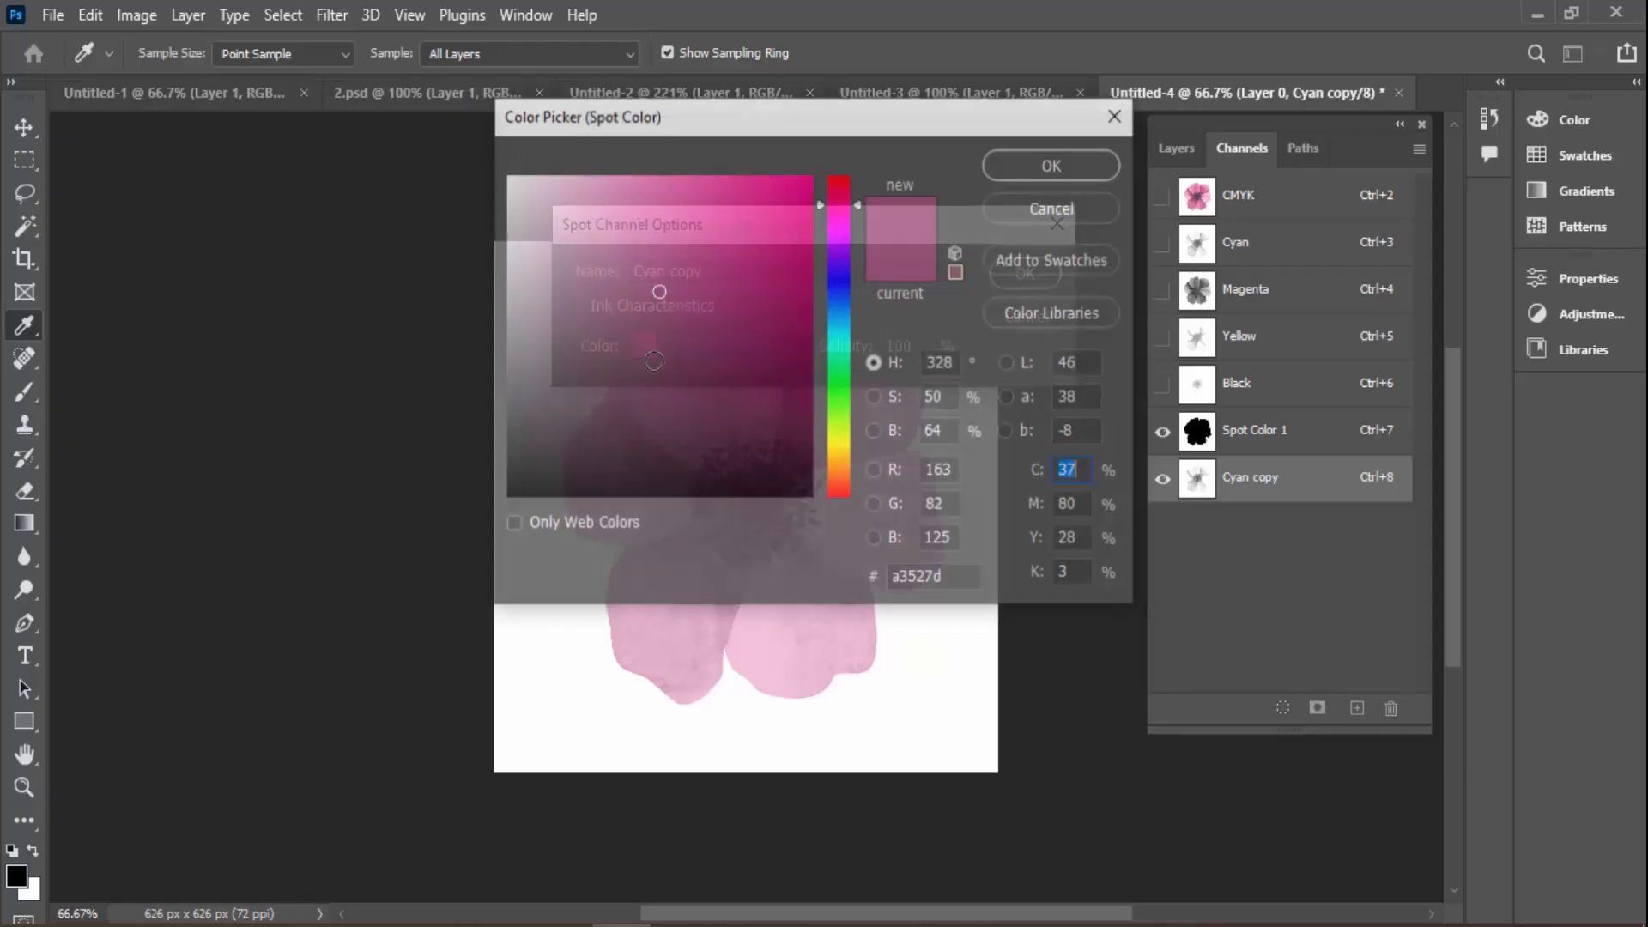
pyautogui.moveTo(825, 218); pyautogui.dragTo(832, 199)
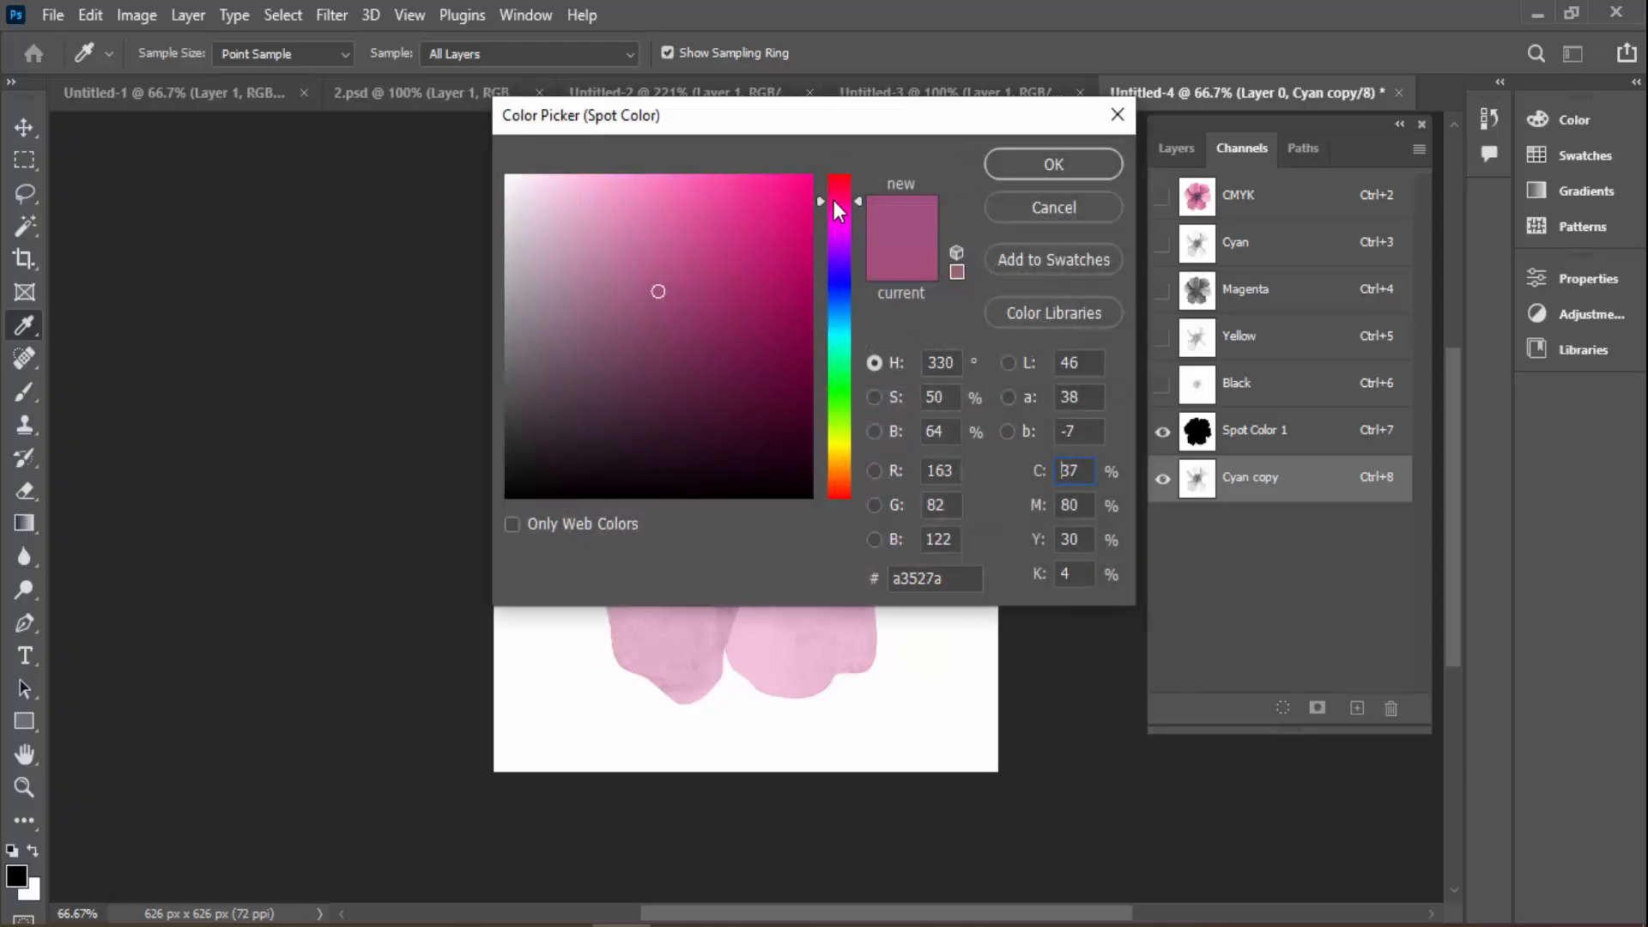
pyautogui.click(779, 250)
pyautogui.moveTo(779, 250)
pyautogui.mouseDown()
pyautogui.moveTo(779, 224)
pyautogui.moveTo(725, 190)
pyautogui.mouseUp()
pyautogui.press('Return')
pyautogui.press('Return')
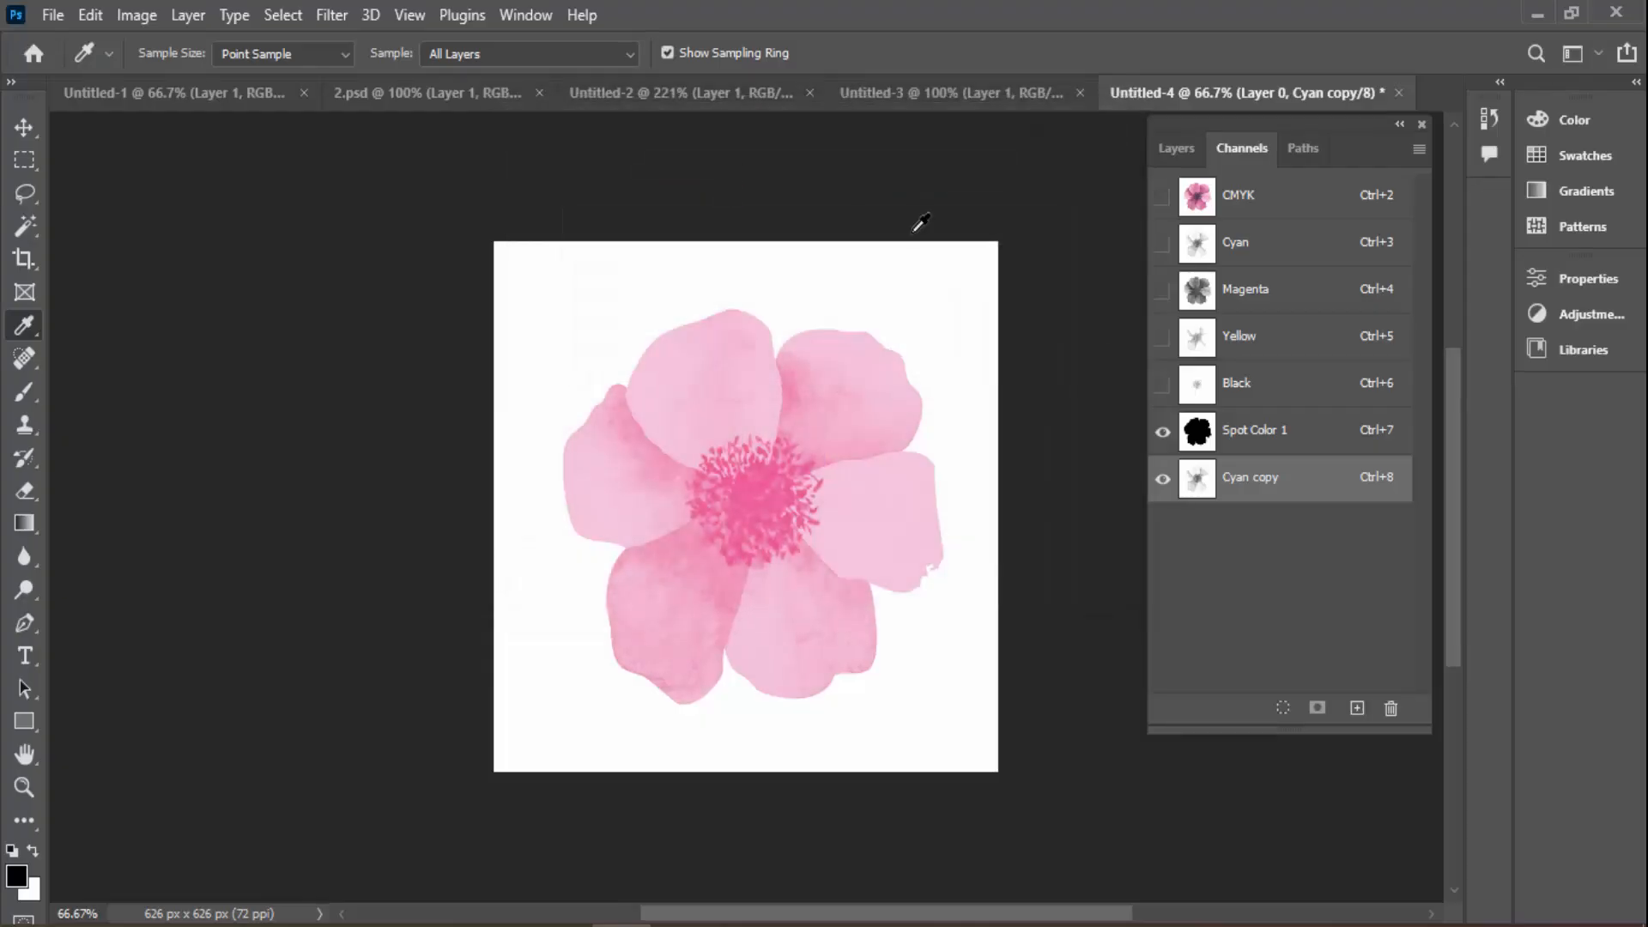
# Check the CMYK composite and try the deeper pink d85694 as the Spot Color 1 ink
pyautogui.doubleClick(1198, 434)
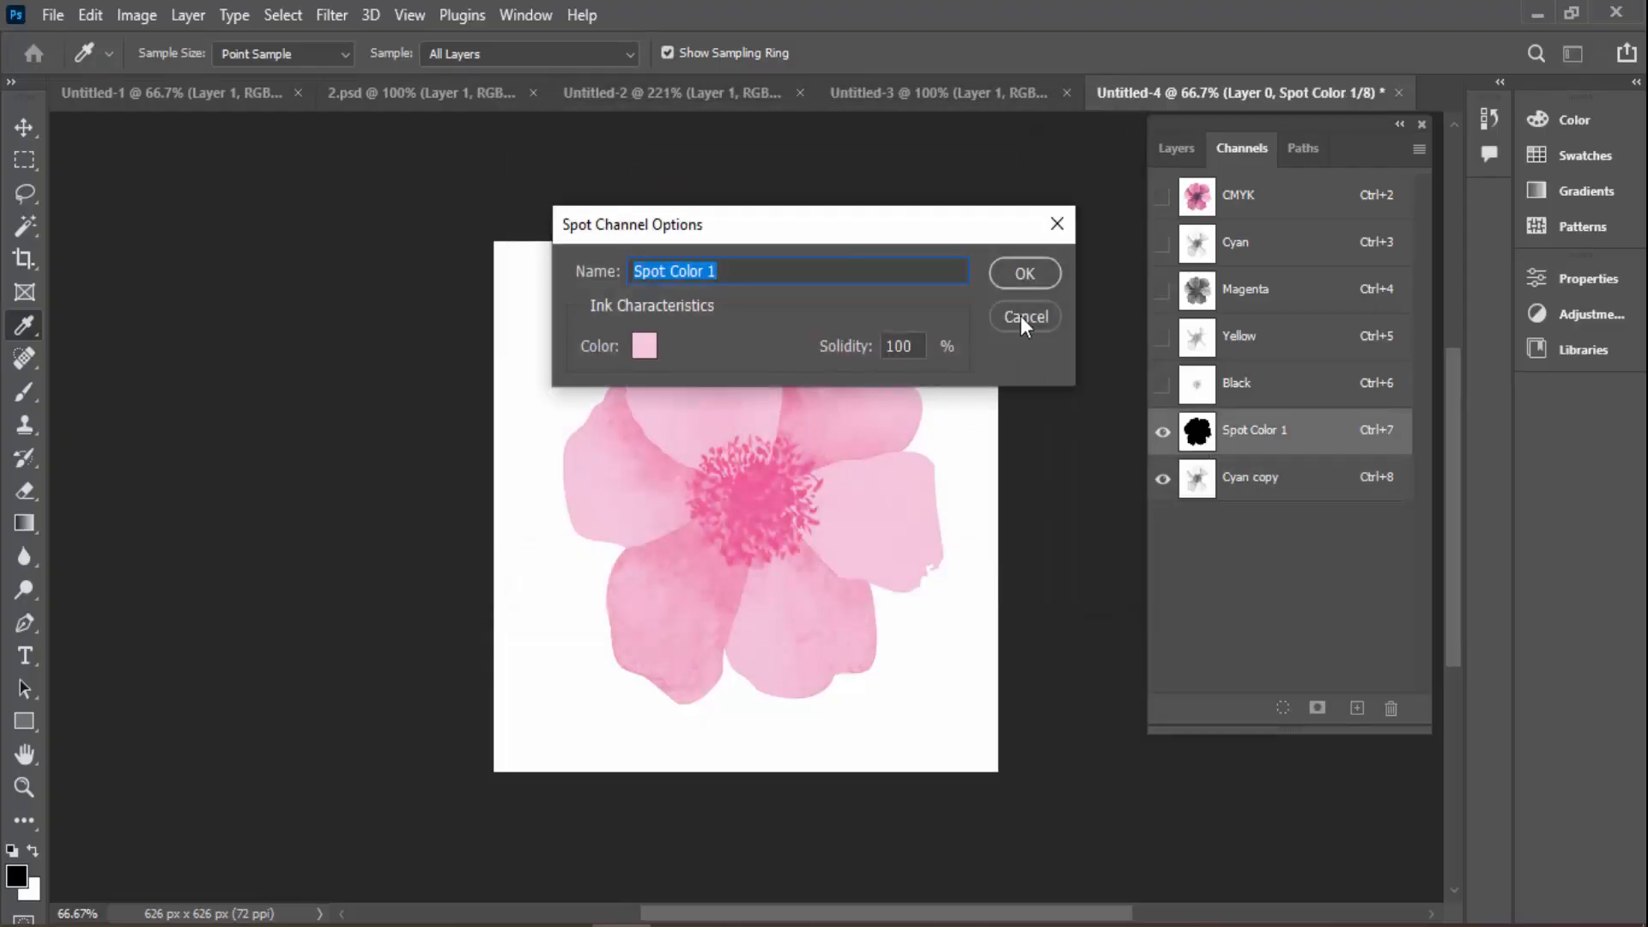
pyautogui.click(1024, 316)
pyautogui.click(1240, 201)
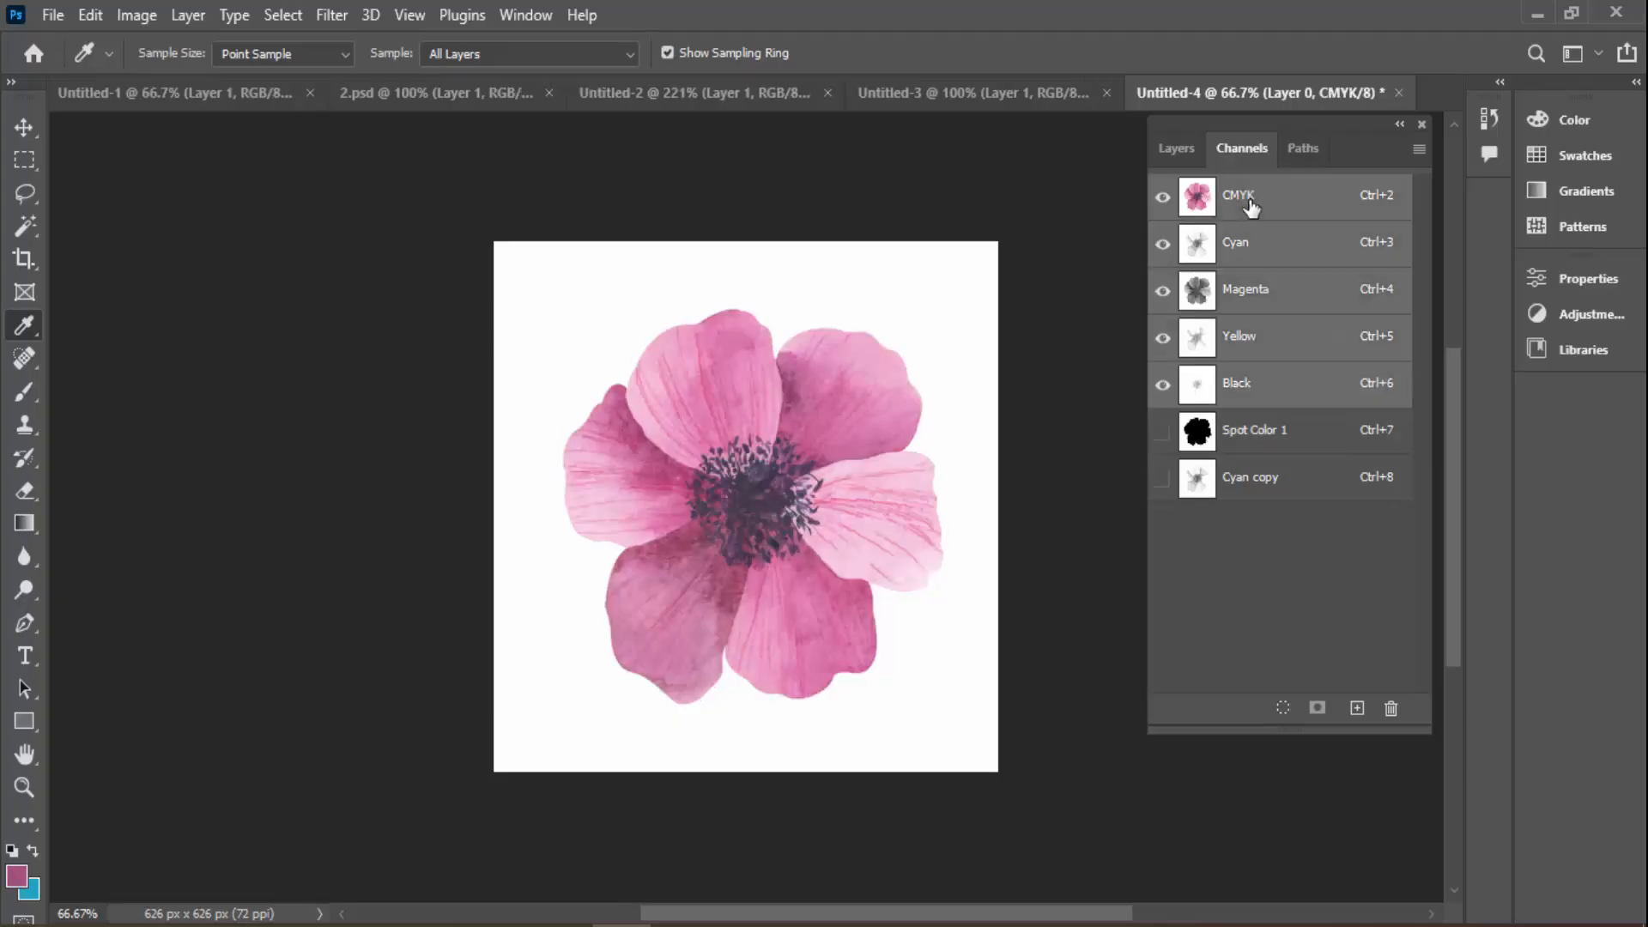
pyautogui.doubleClick(1225, 438)
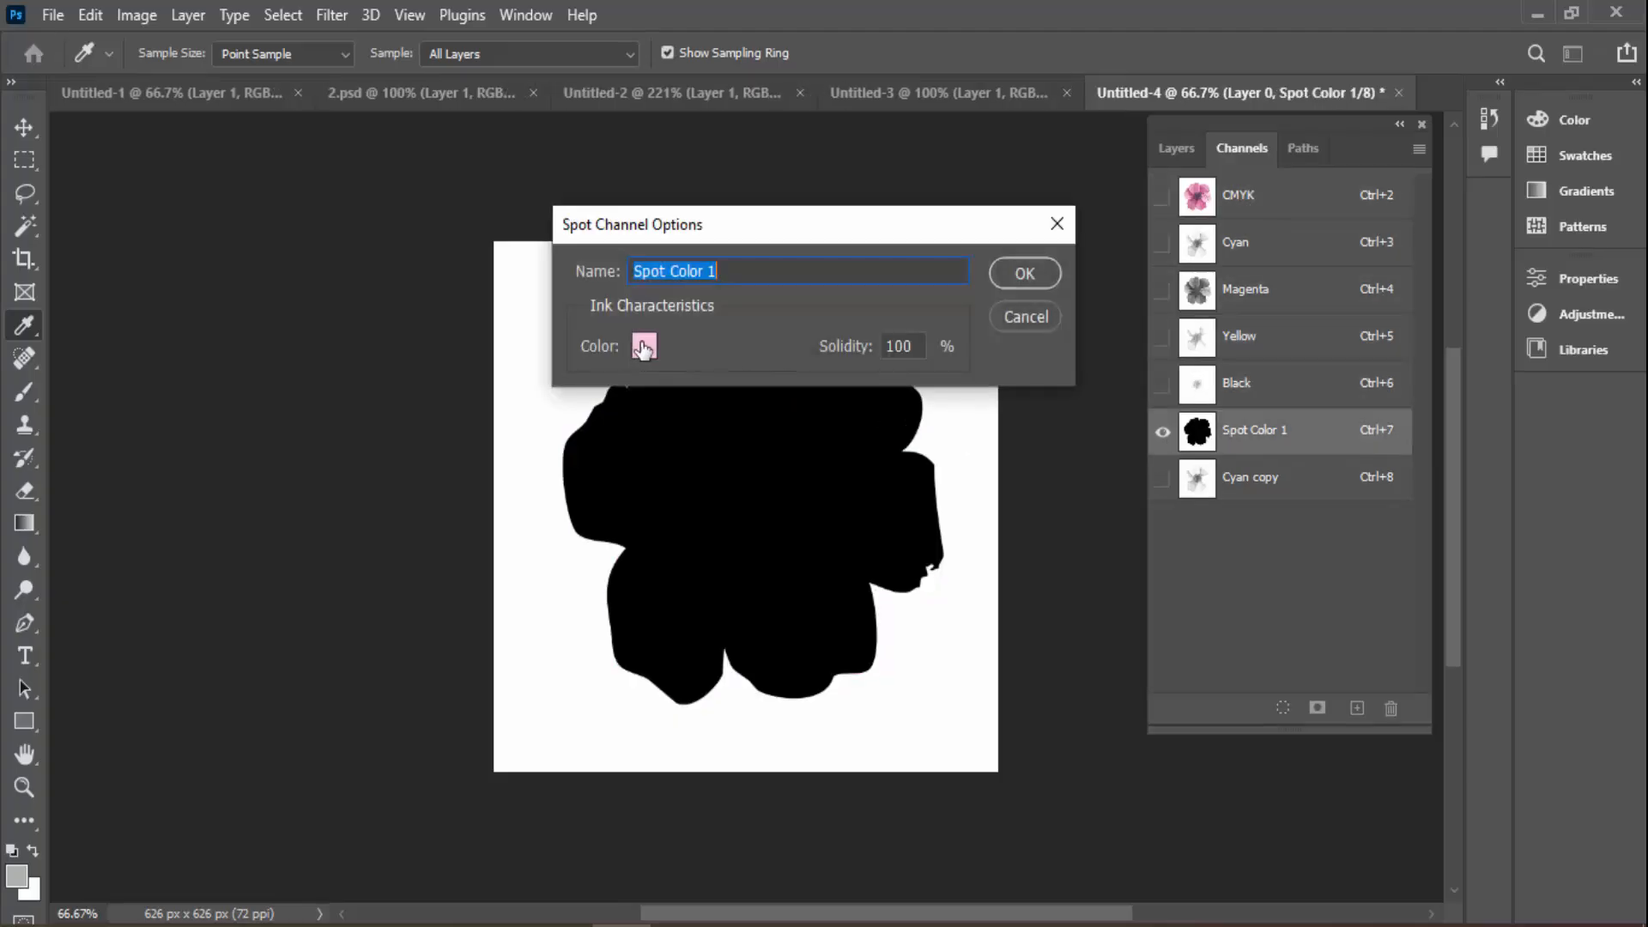
pyautogui.click(643, 348)
pyautogui.click(691, 224)
pyautogui.press('Return')
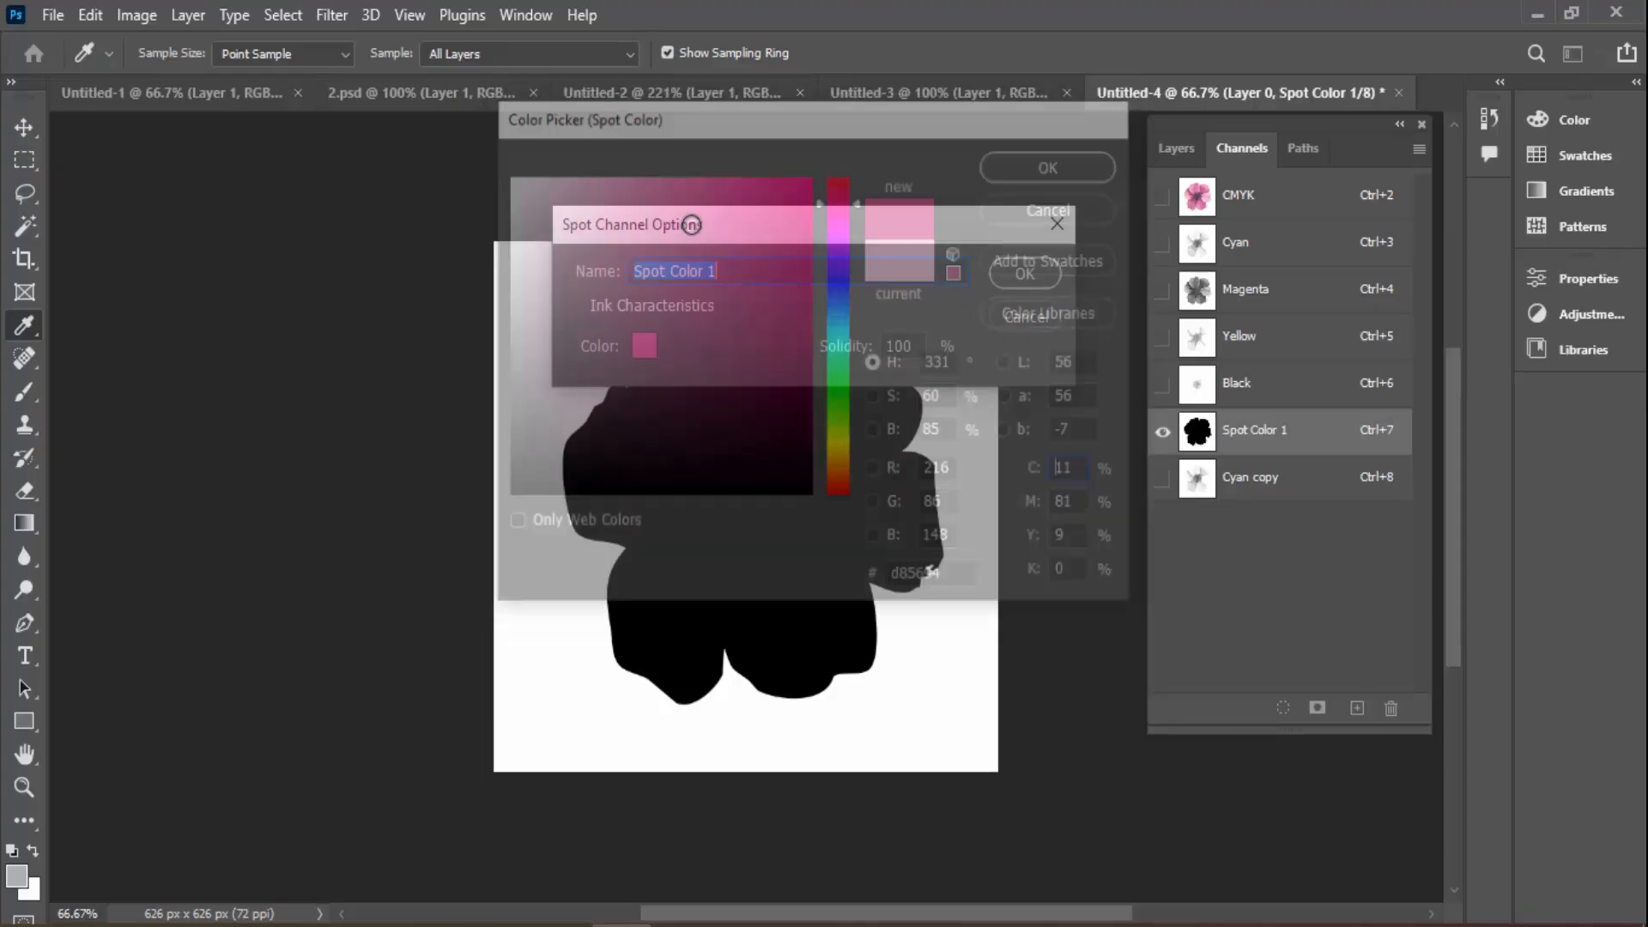
pyautogui.press('Return')
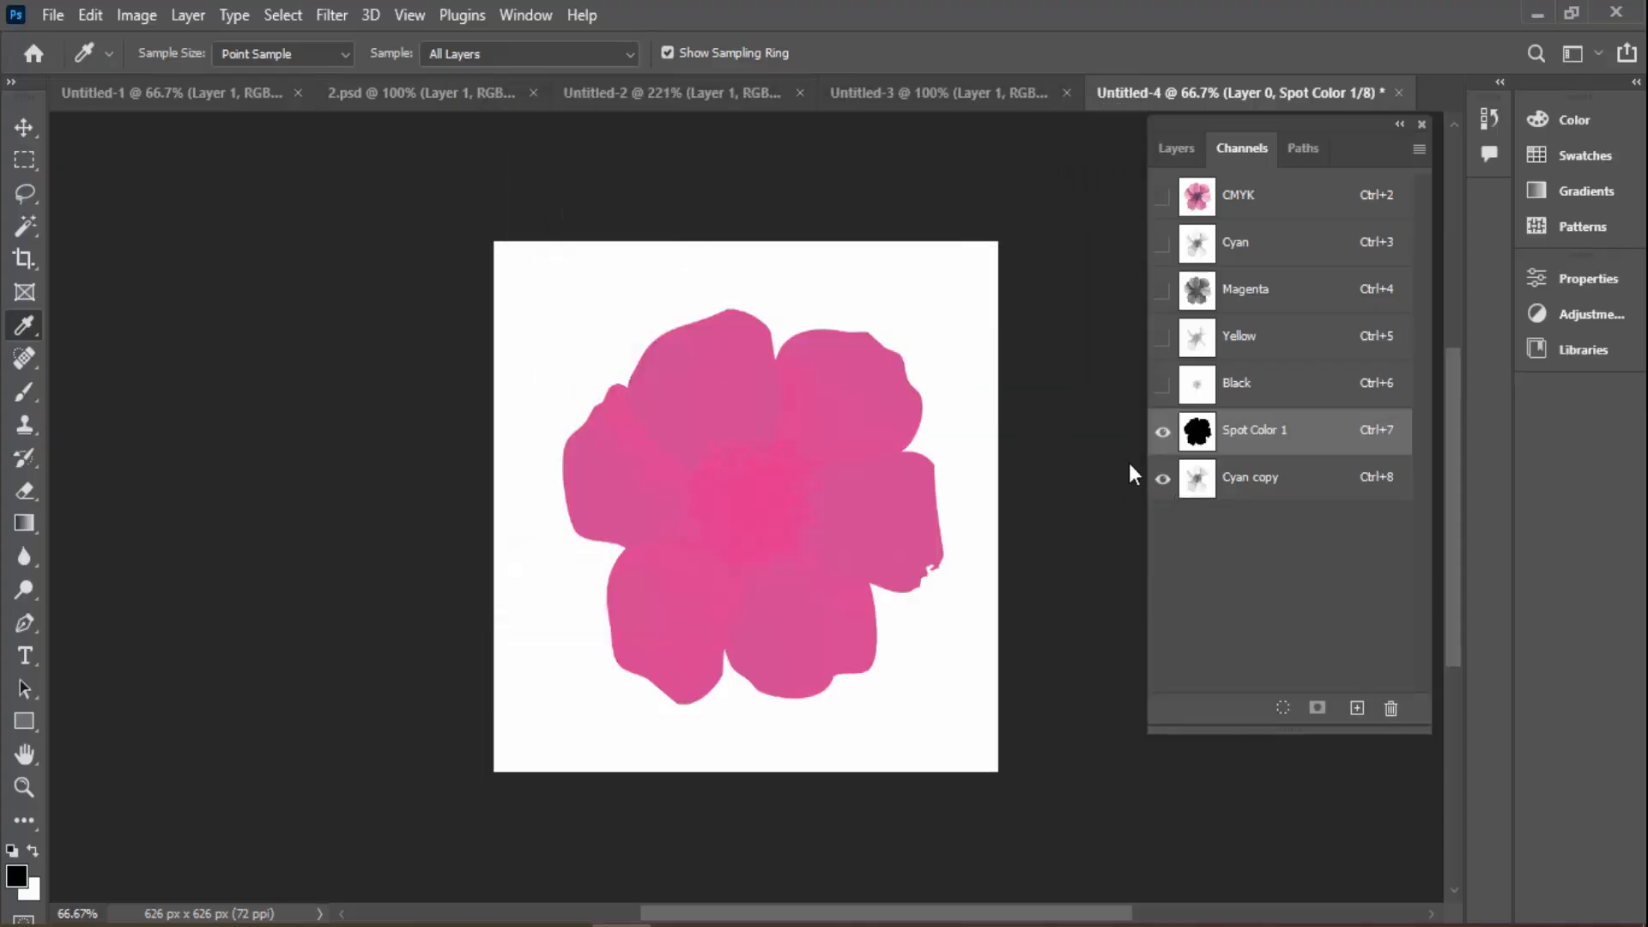
# Try a lighter, less saturated pink as the Spot Color 1 ink
pyautogui.click(1162, 431)
pyautogui.doubleClick(1196, 431)
pyautogui.click(647, 350)
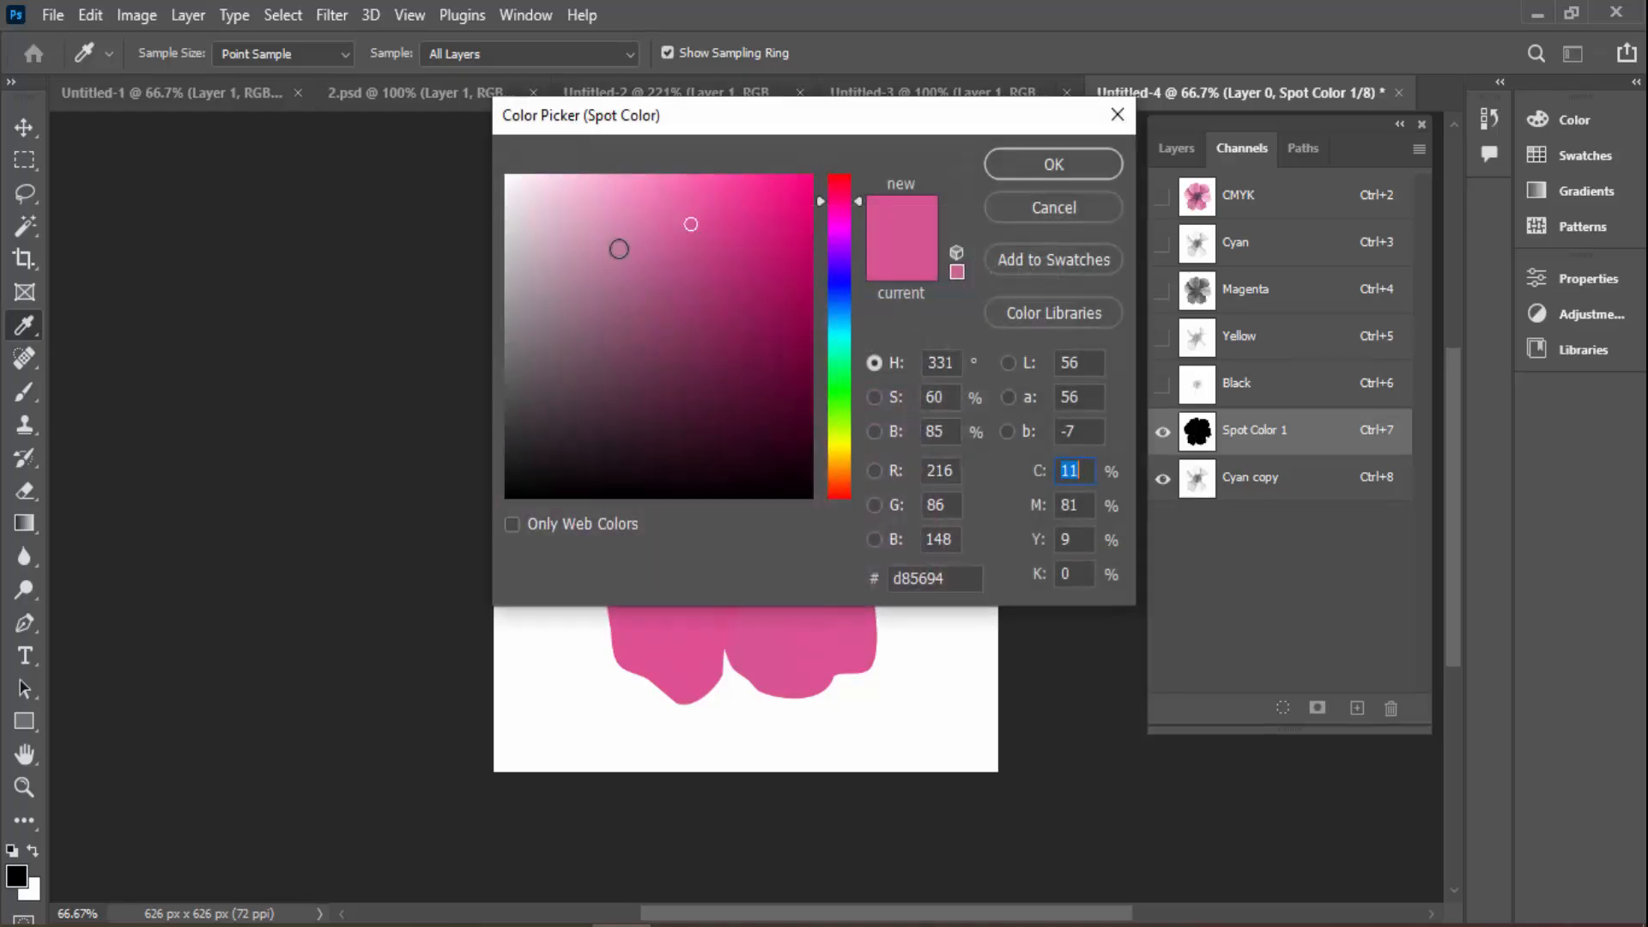
pyautogui.click(586, 206)
pyautogui.press('Return')
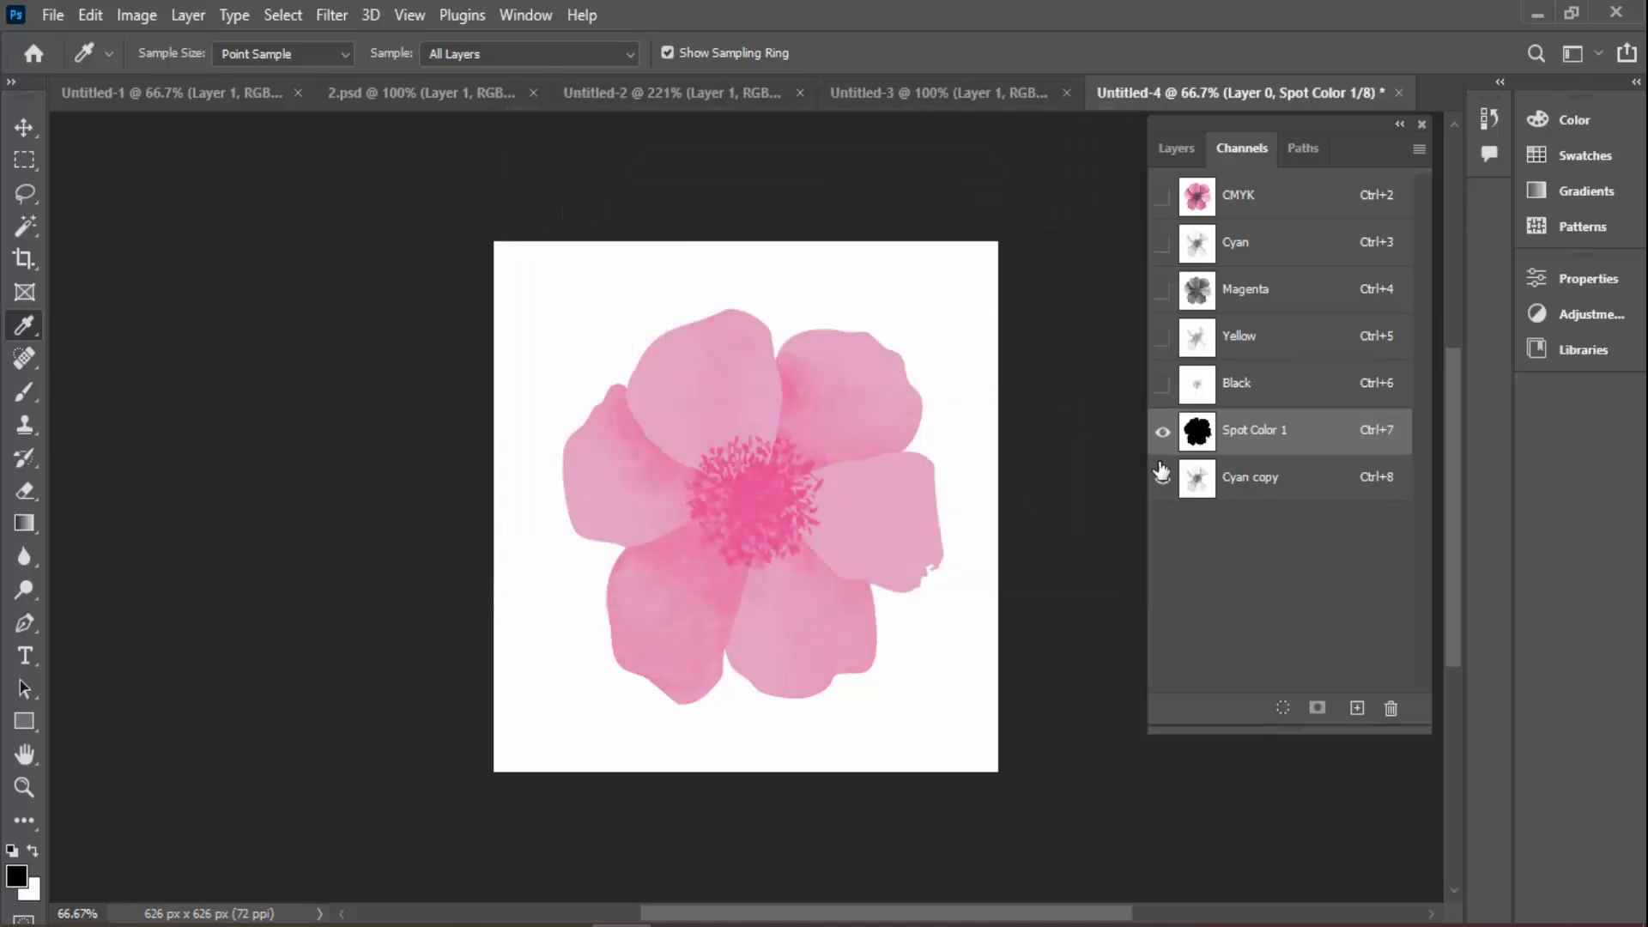
# Darken the Cyan copy channel with Levels by lowering the white input slightly and shifting the midtones darker
pyautogui.click(1163, 479)
pyautogui.click(1213, 483)
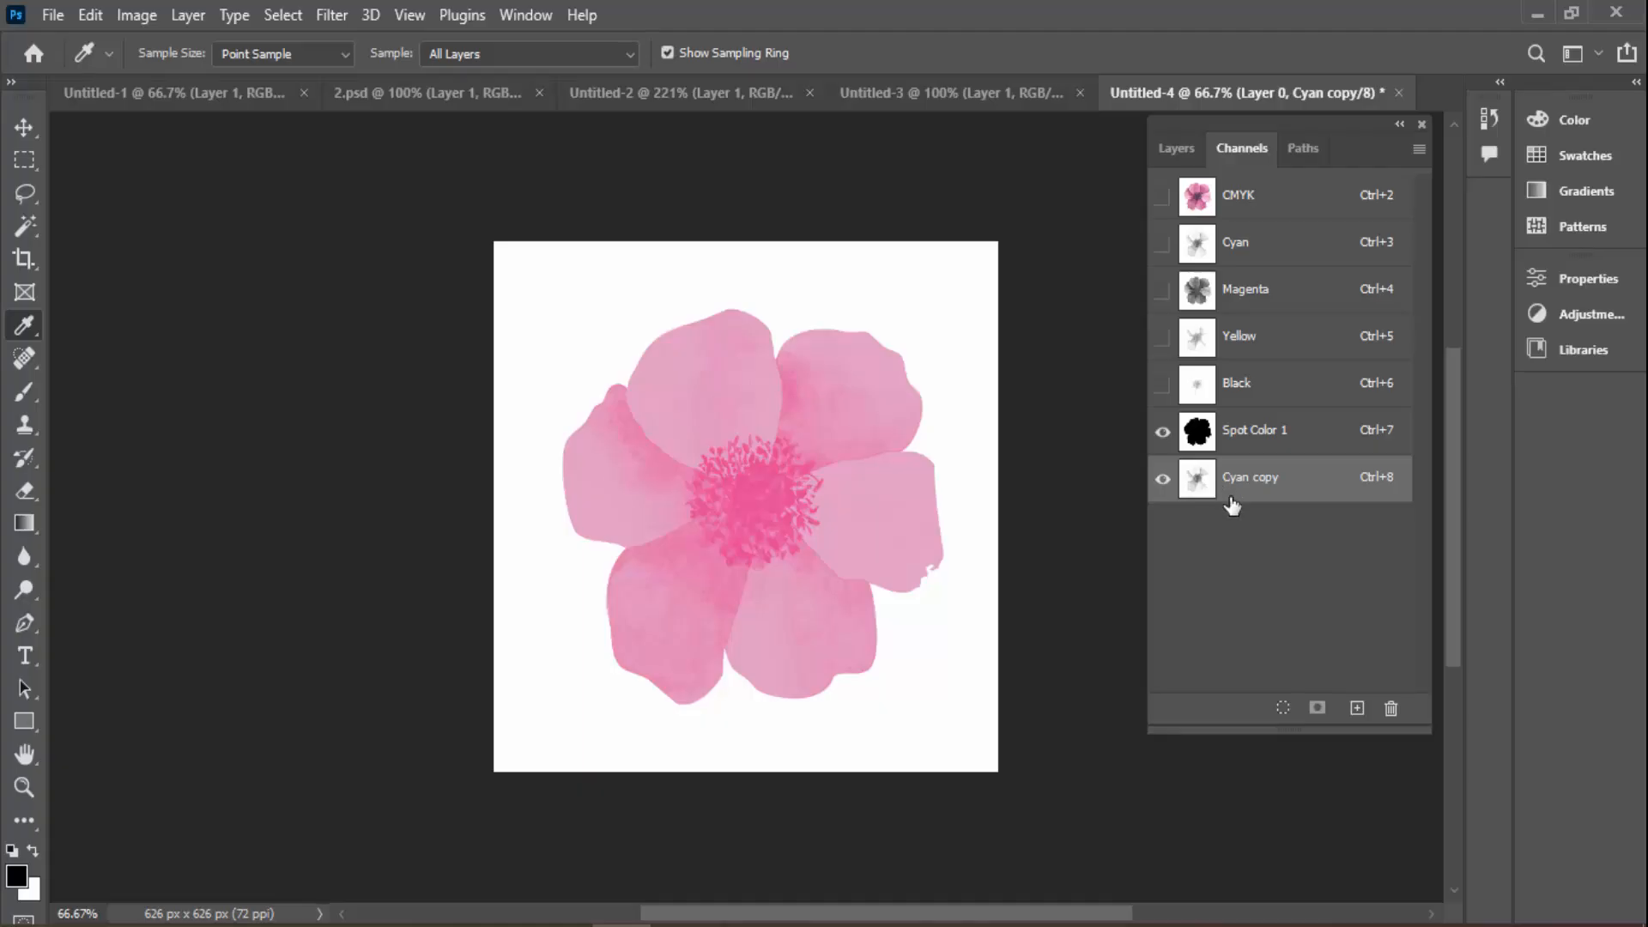
pyautogui.hotkey('ctrl', 'l')
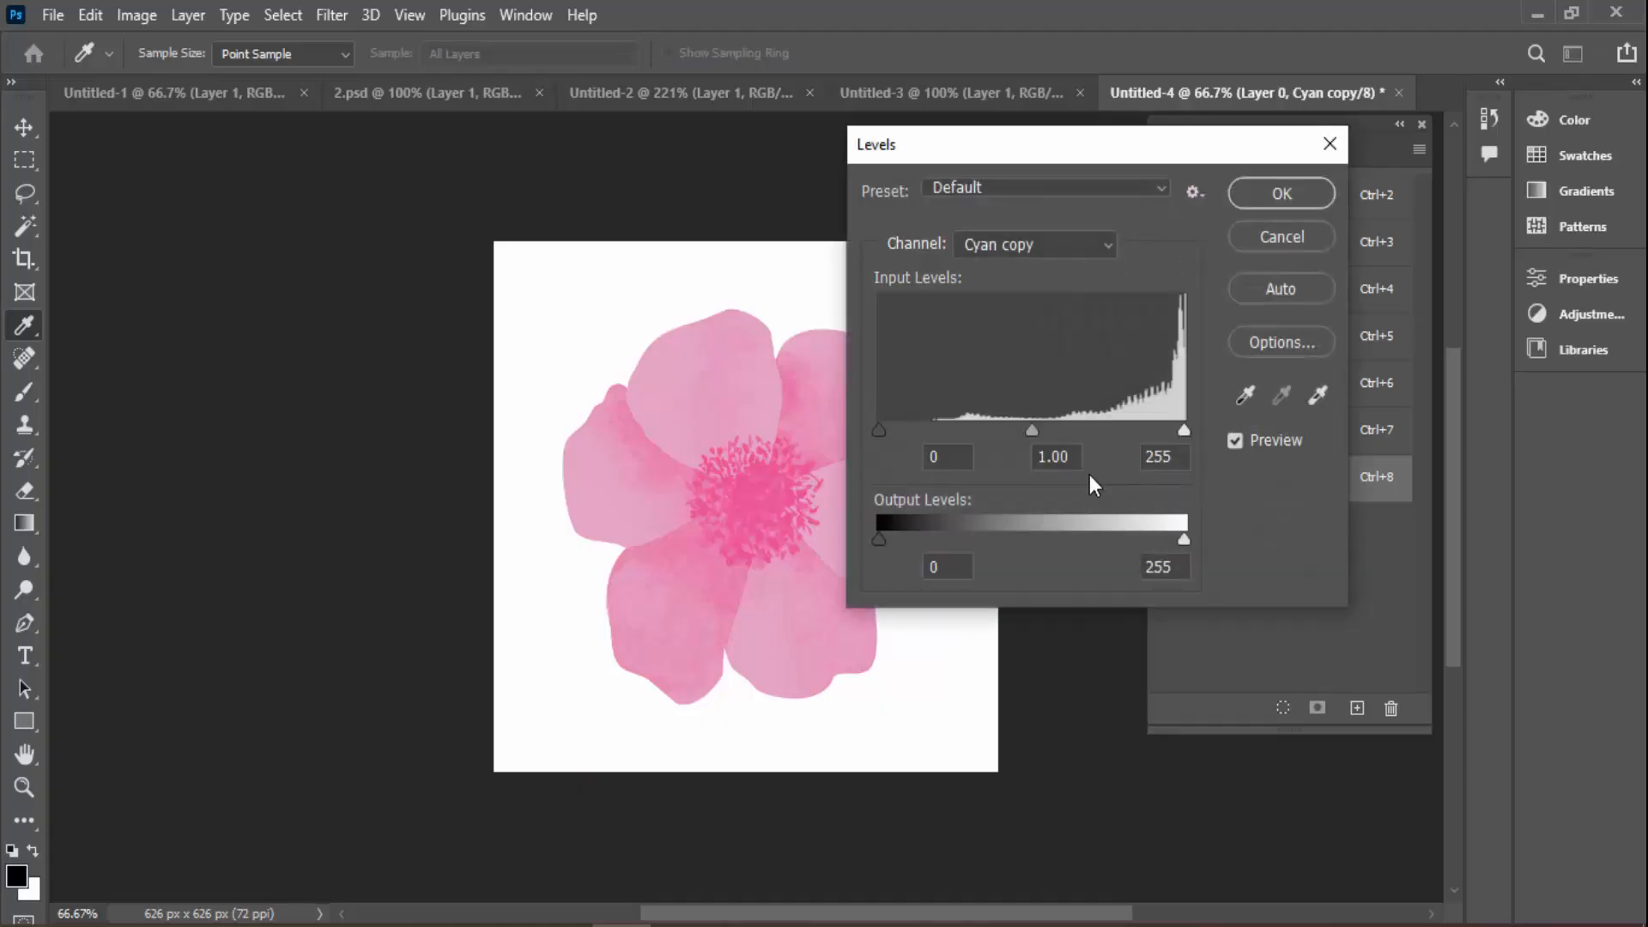
pyautogui.moveTo(1184, 429); pyautogui.dragTo(1172, 430)
pyautogui.moveTo(1030, 430); pyautogui.dragTo(1069, 429)
pyautogui.press('Return')
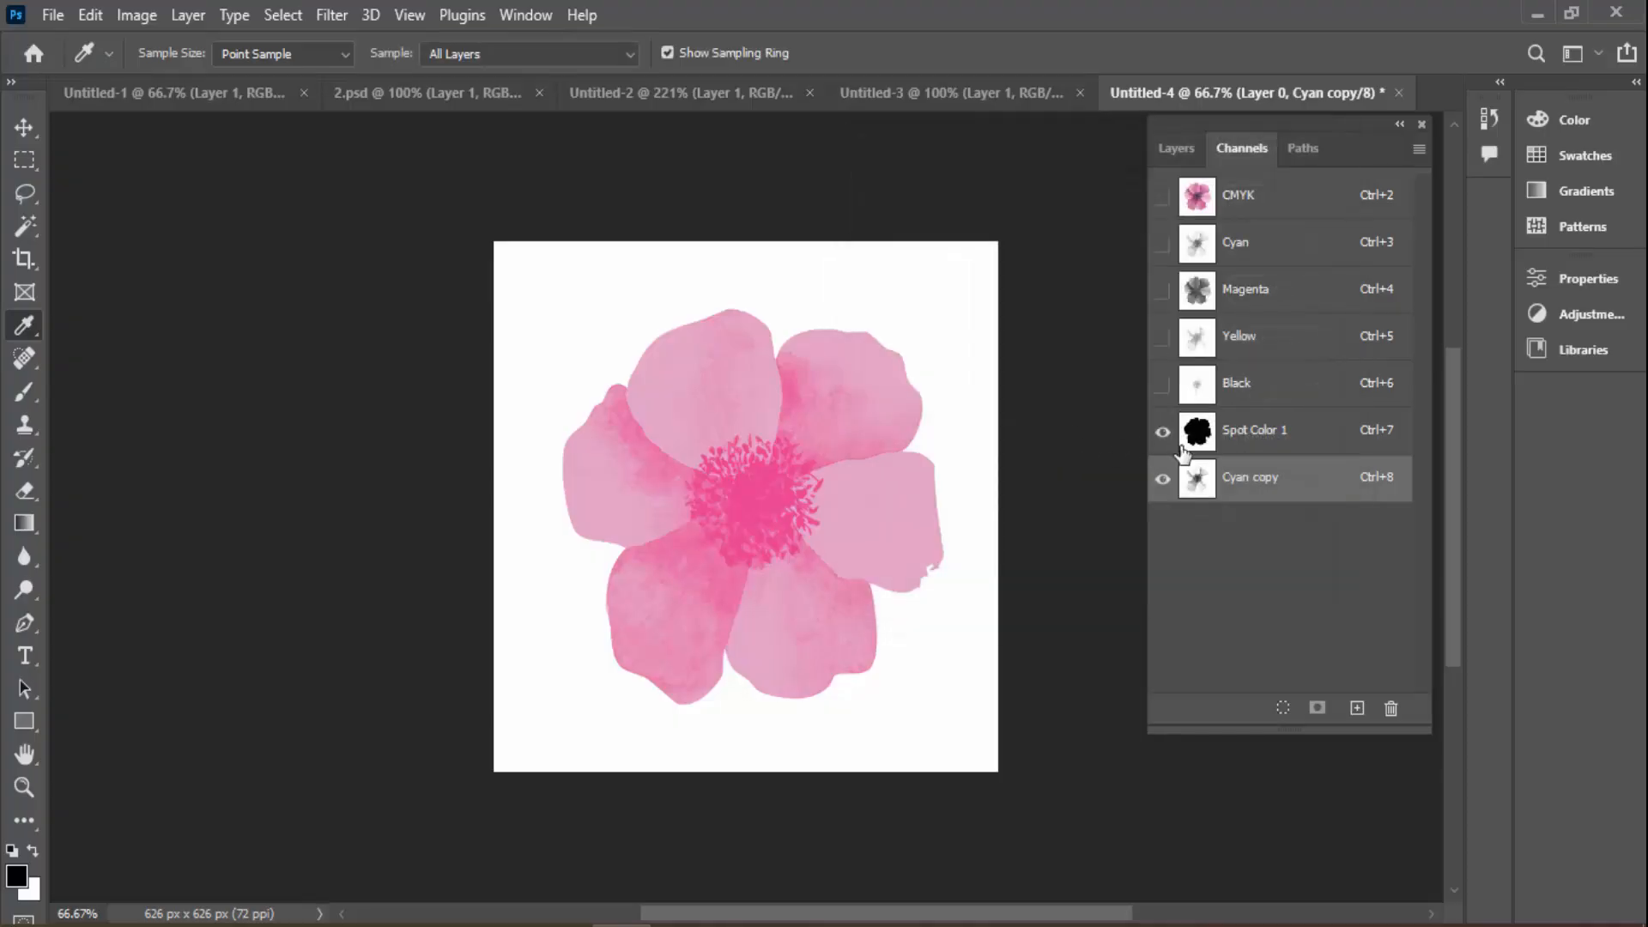
# Try a pale greyish pink as the Spot Color 1 ink
pyautogui.doubleClick(1195, 431)
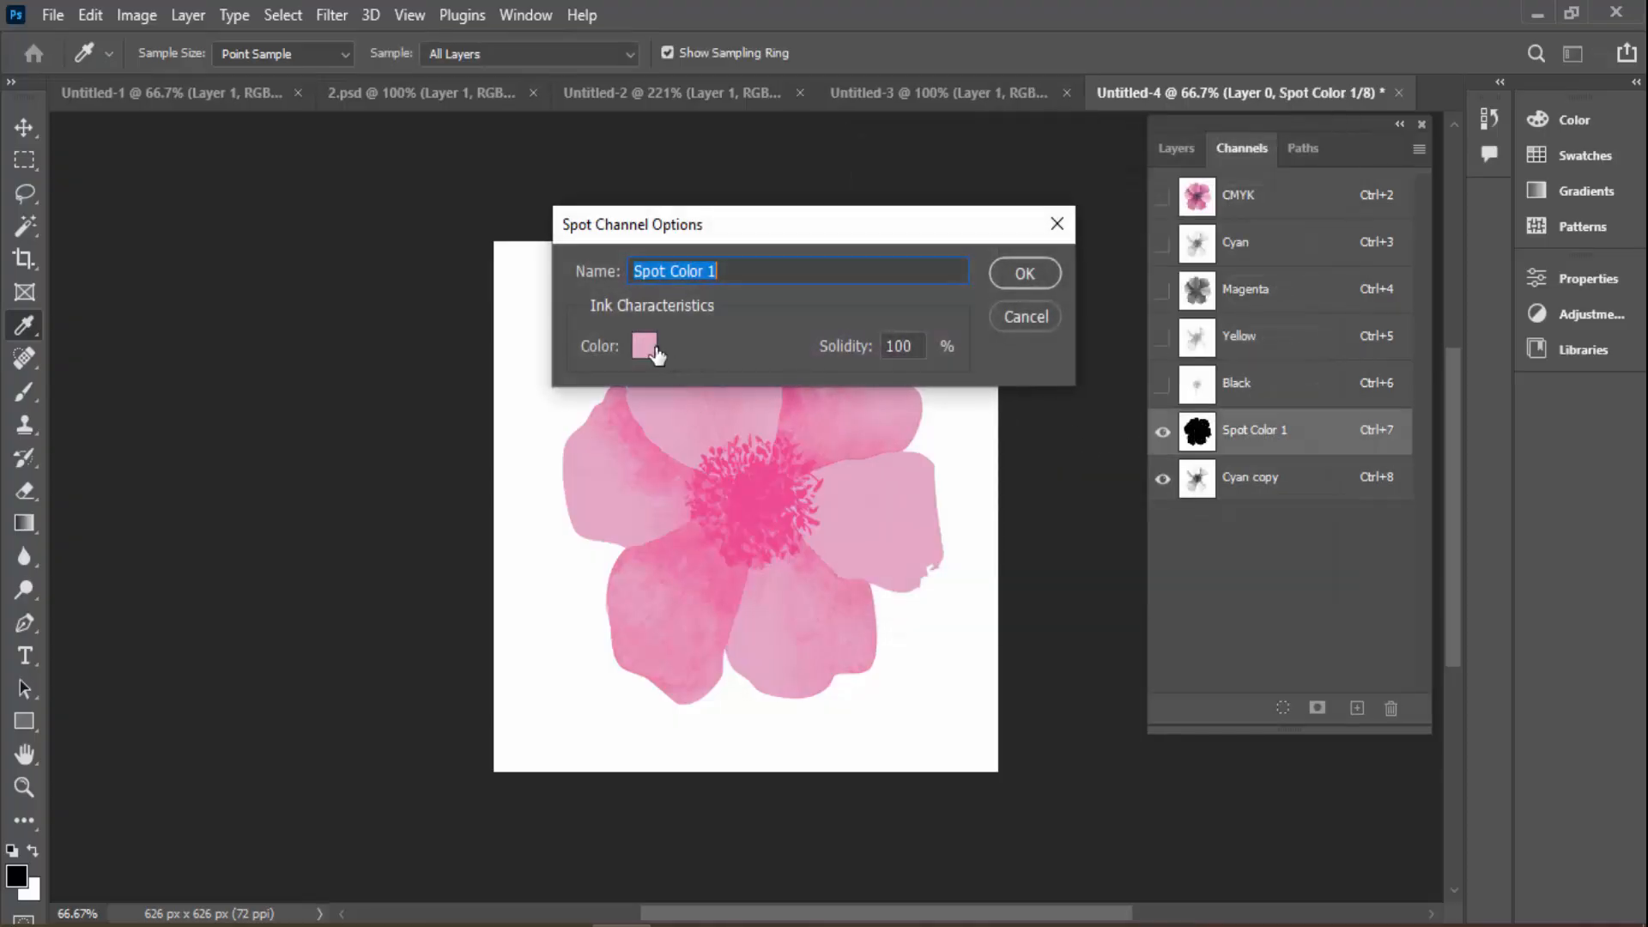
pyautogui.click(644, 345)
pyautogui.click(545, 221)
pyautogui.press('Return')
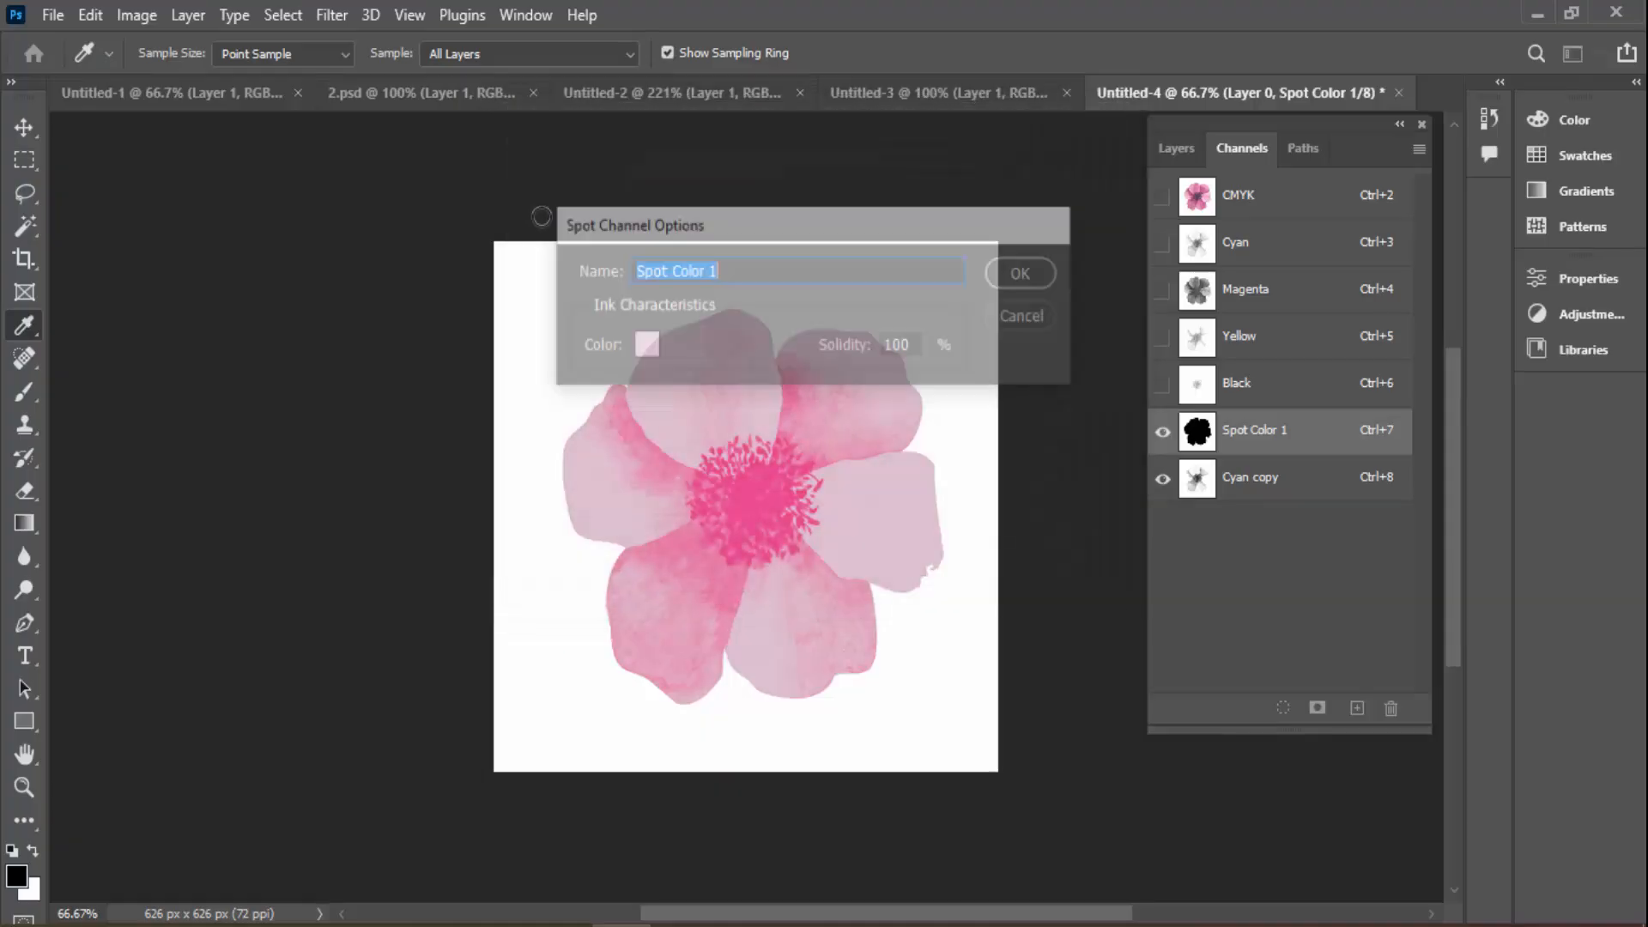
pyautogui.press('Return')
# Change the Spot Color 1 ink to a brighter soft light pink
pyautogui.doubleClick(1196, 431)
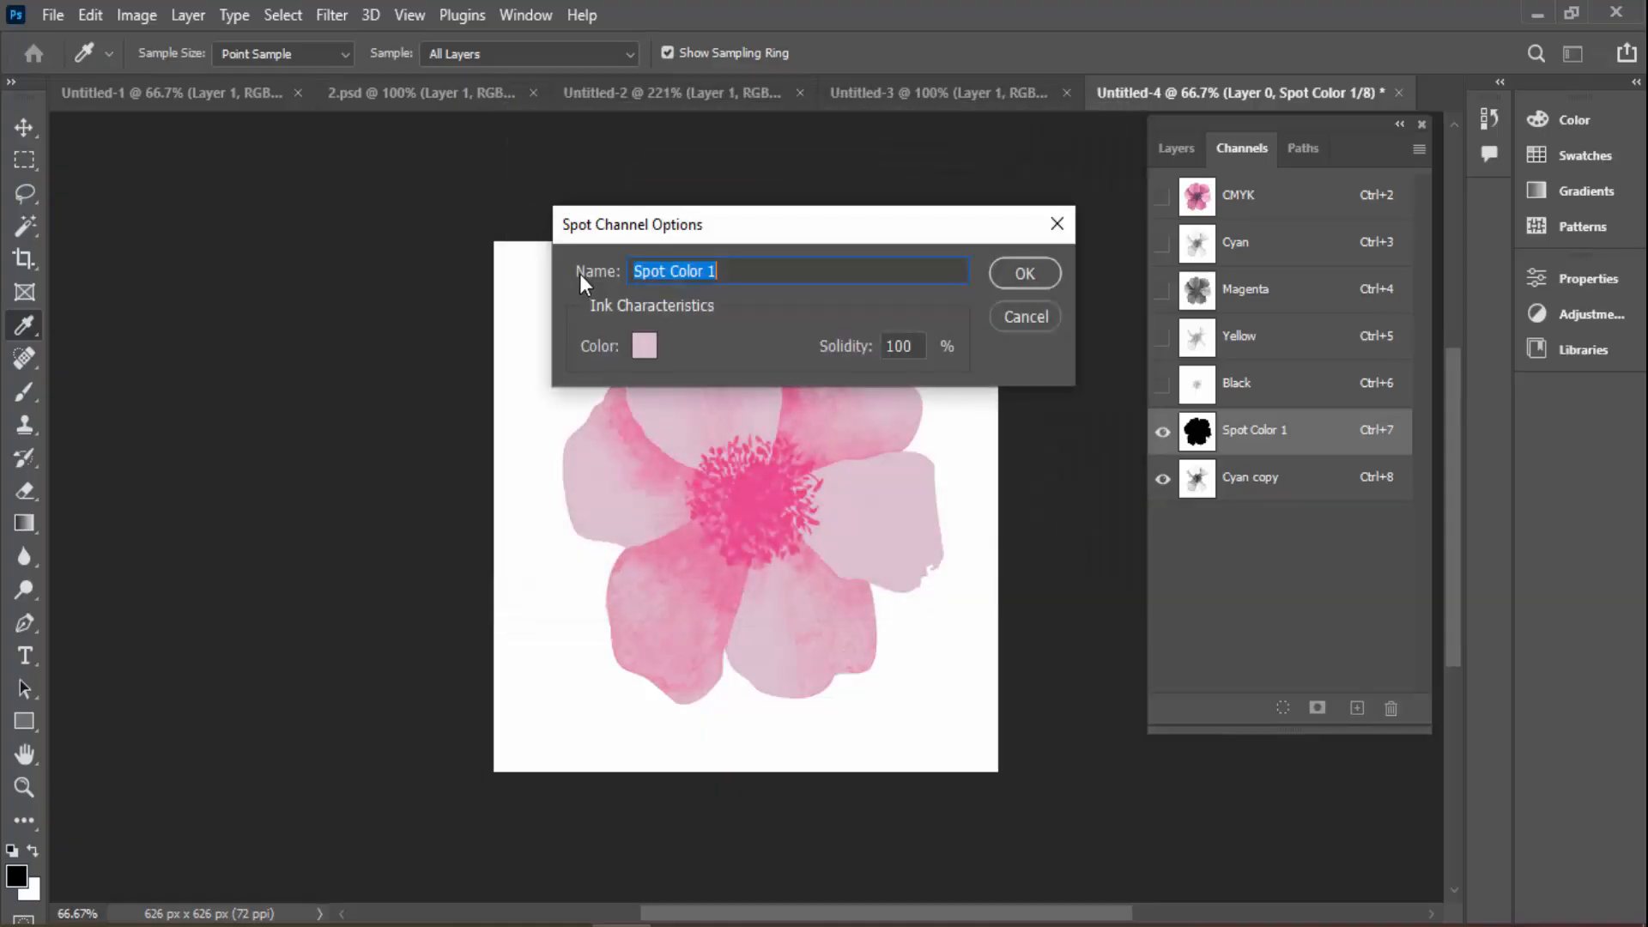
pyautogui.click(644, 345)
pyautogui.moveTo(550, 182); pyautogui.dragTo(570, 191)
pyautogui.press('Return')
pyautogui.press('Return')
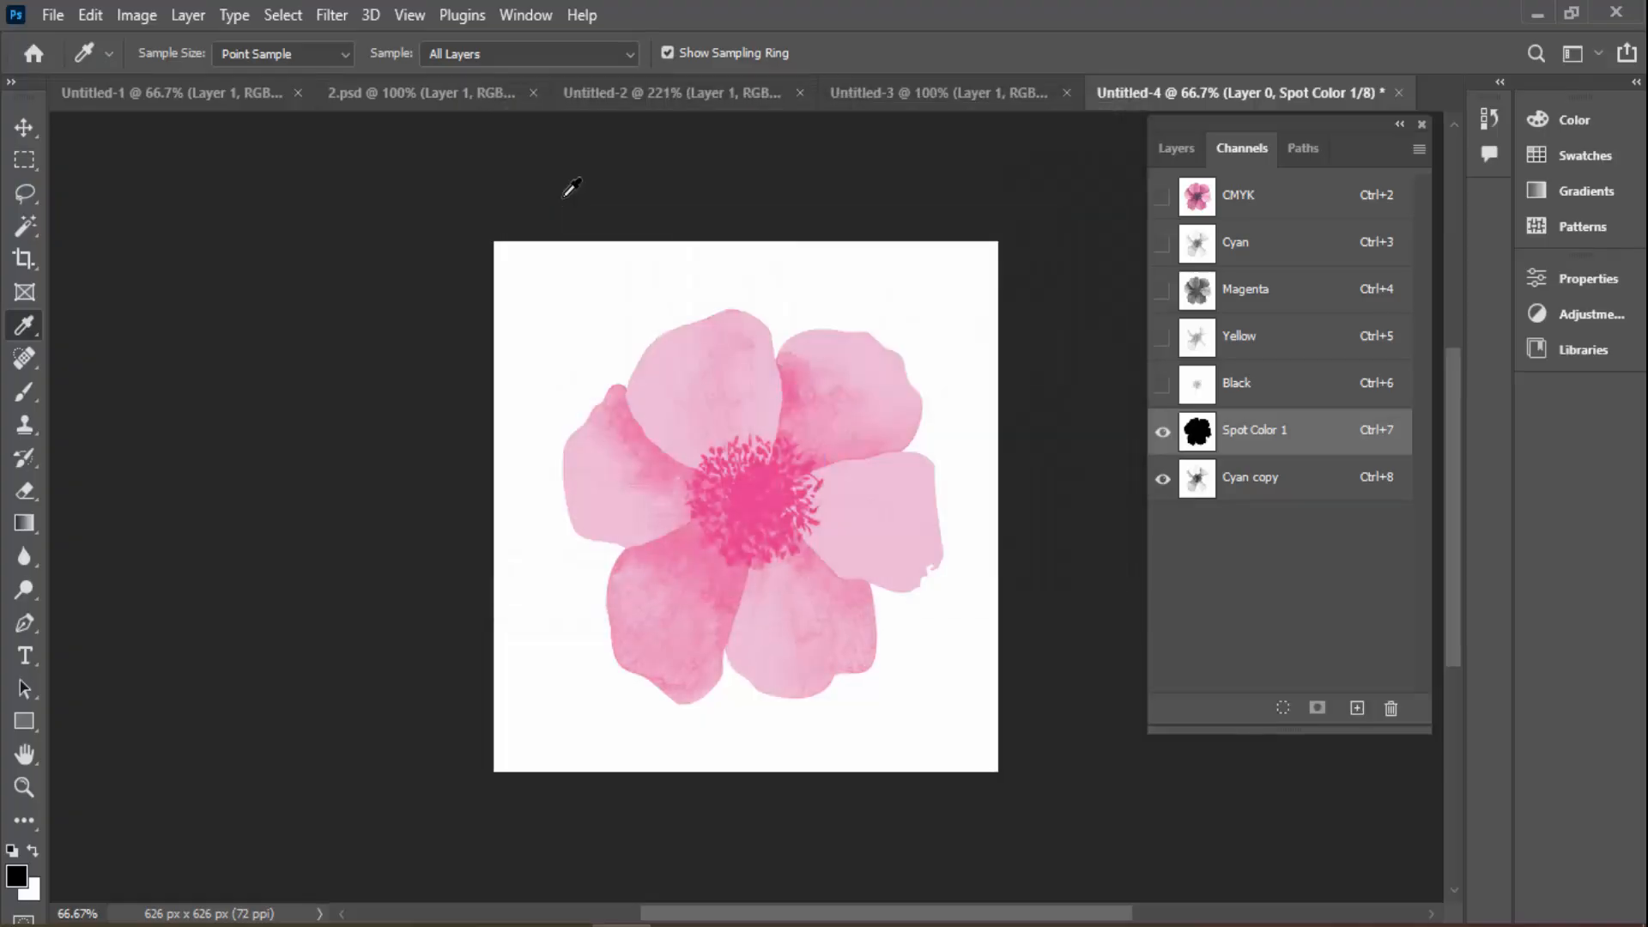
# Review the Cyan copy channel, the CMYK composite and the original Cyan channel for comparison
pyautogui.click(1295, 479)
pyautogui.click(1276, 198)
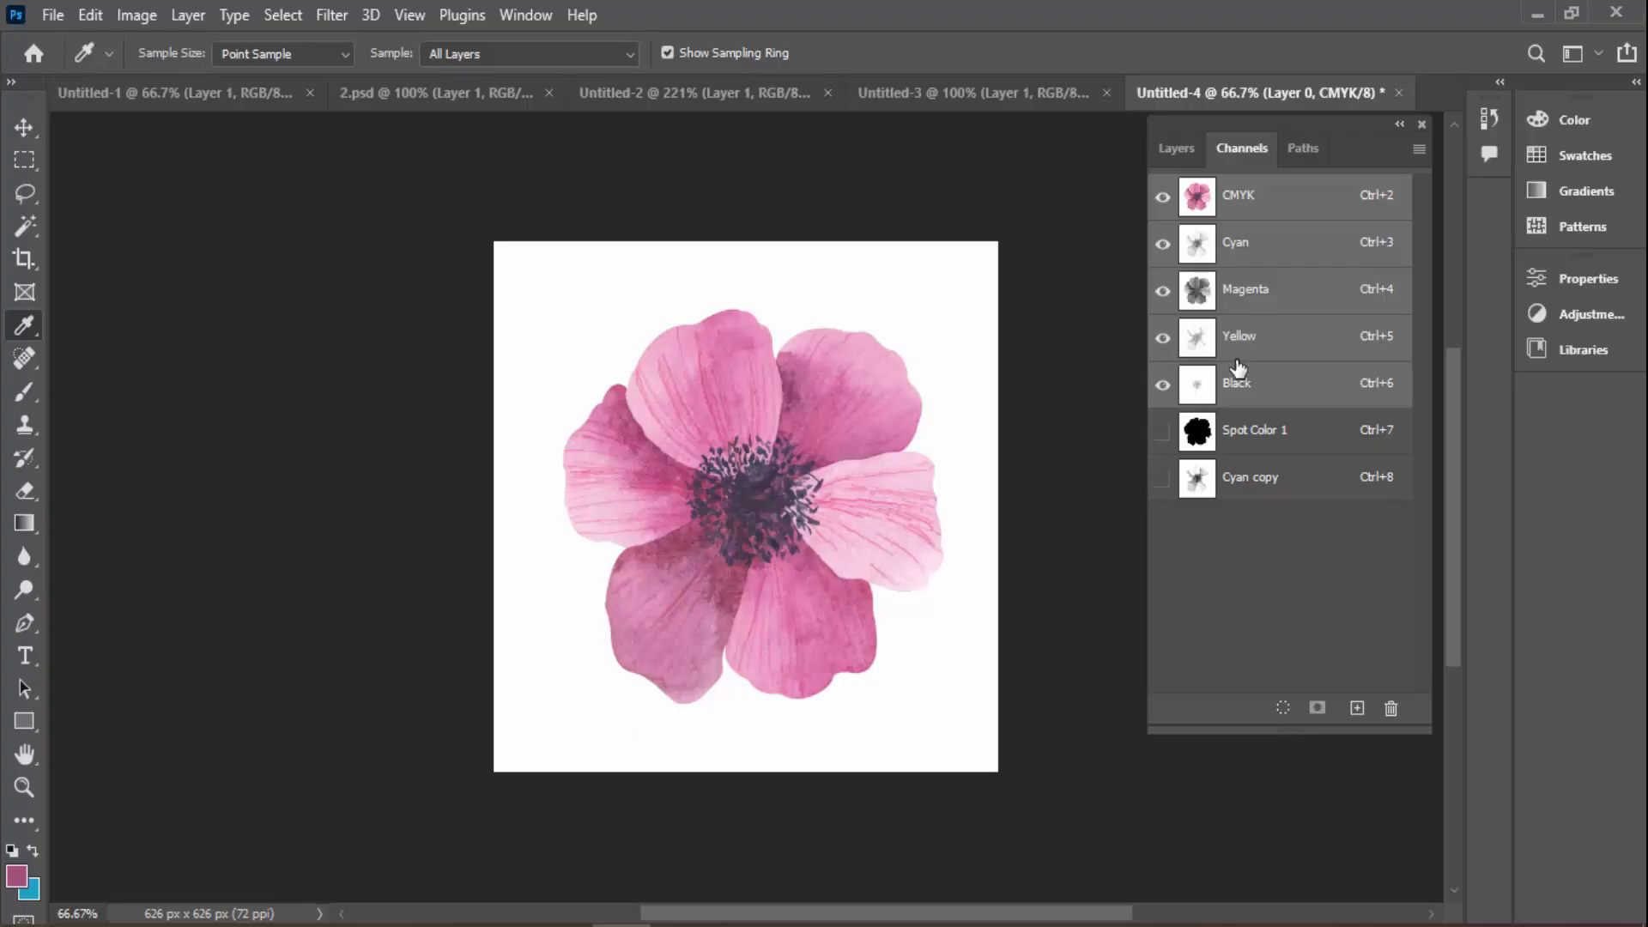
pyautogui.click(1255, 249)
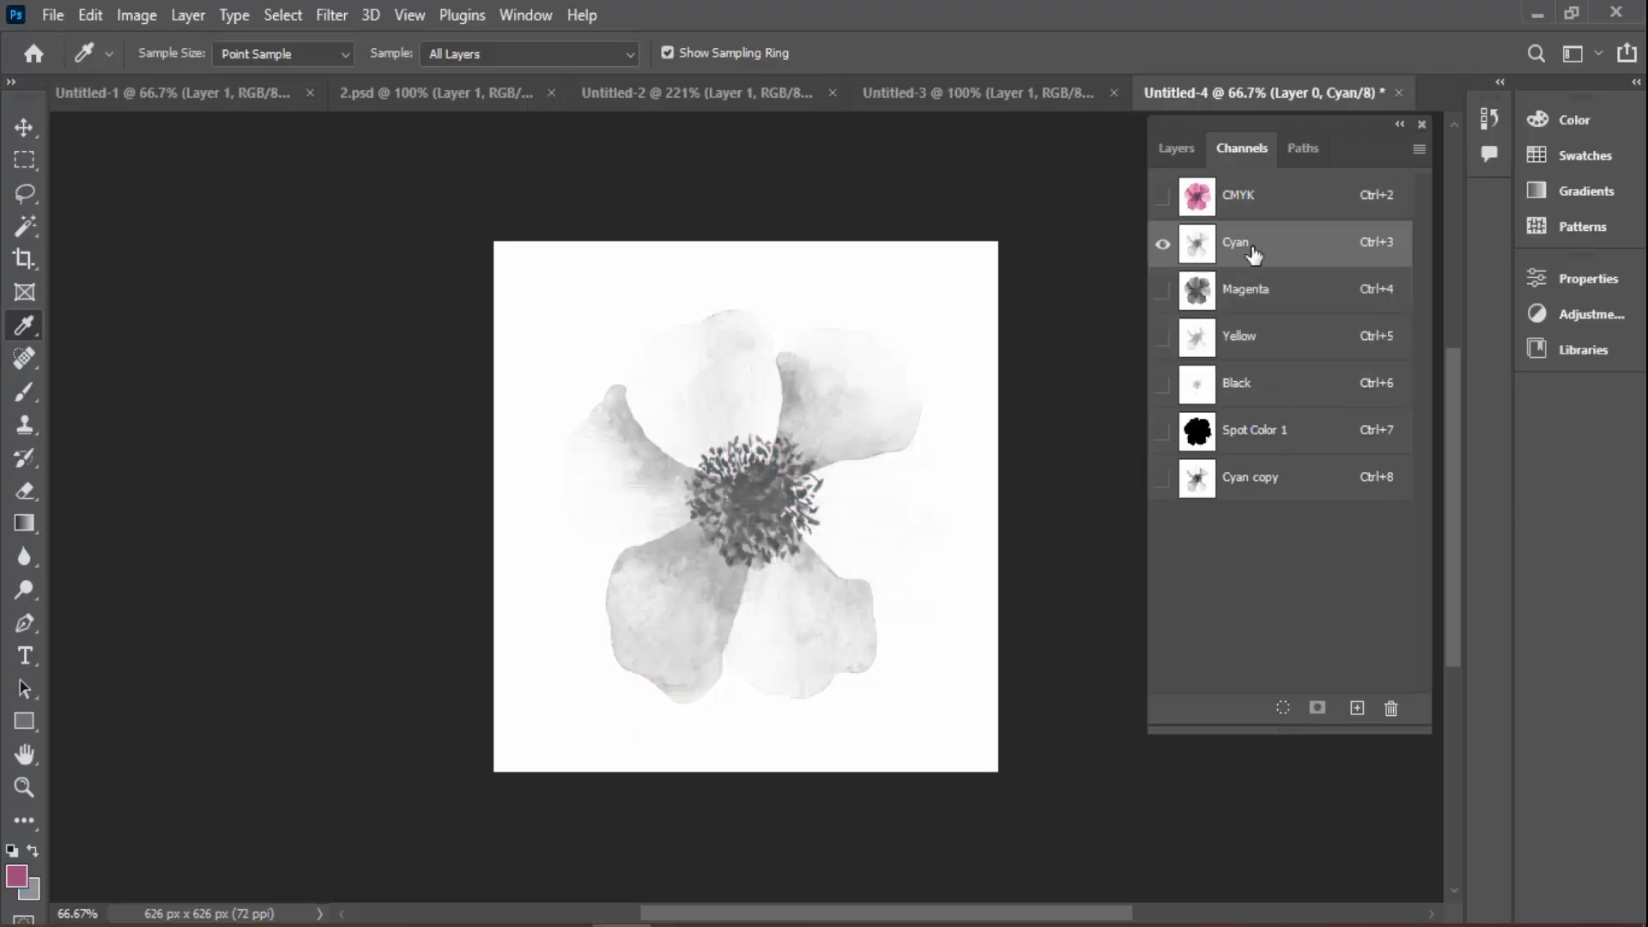
# Duplicate the Cyan channel and isolate the flower centre in the copy with Levels, lowering the white input to 153
pyautogui.moveTo(1255, 249); pyautogui.dragTo(1357, 709)
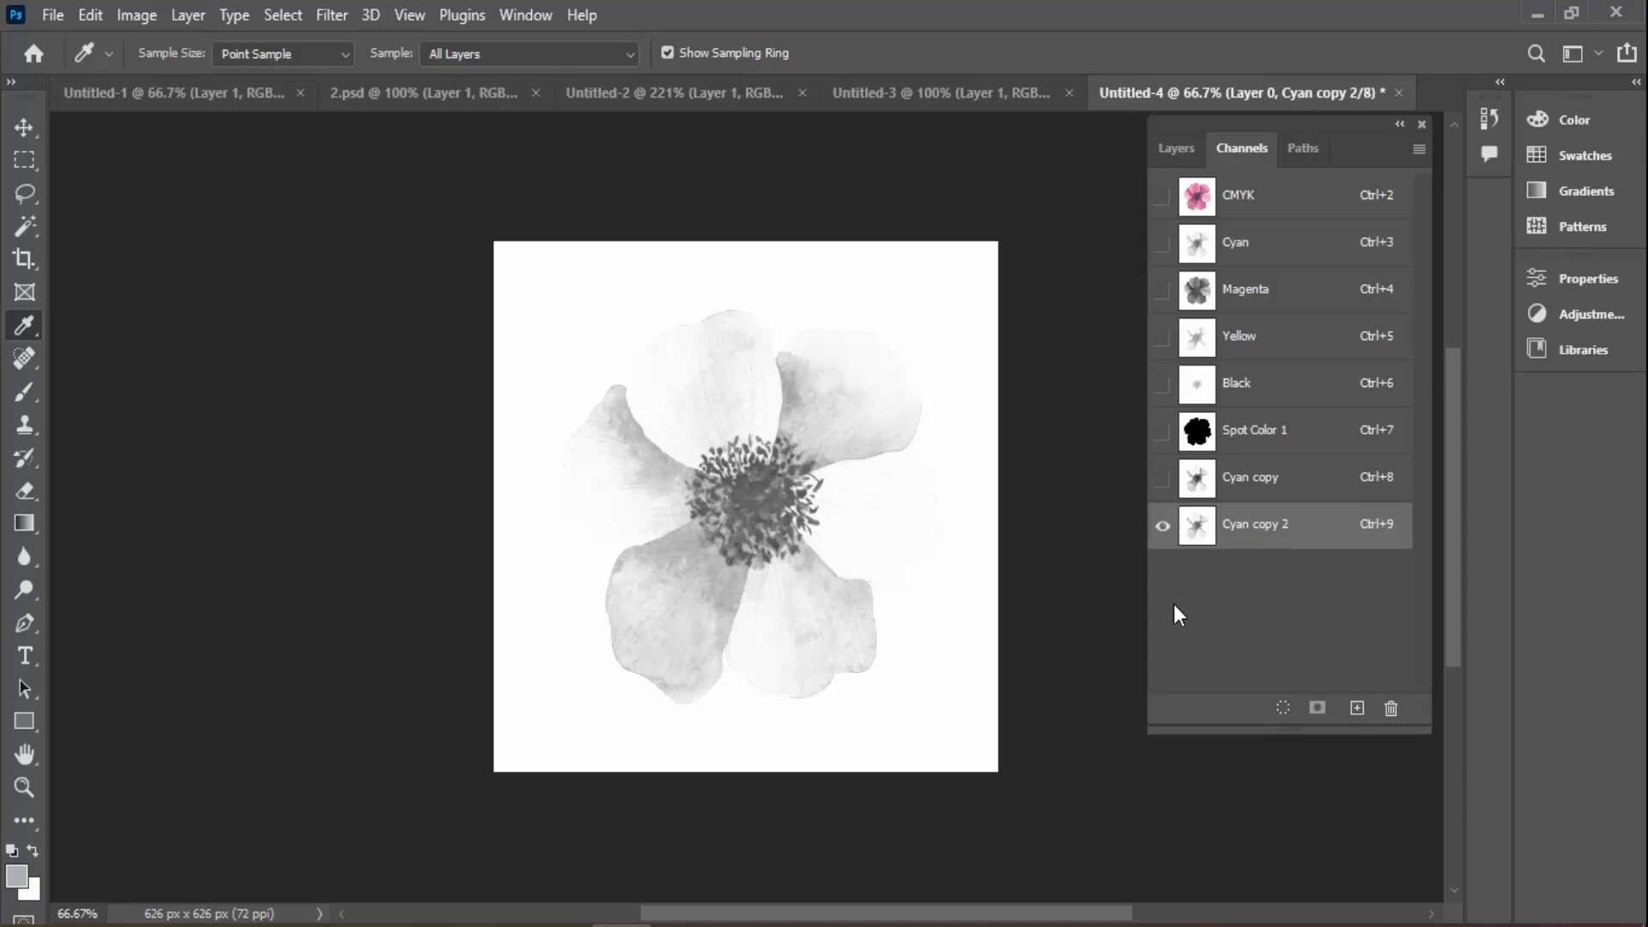
pyautogui.hotkey('ctrl', 'l')
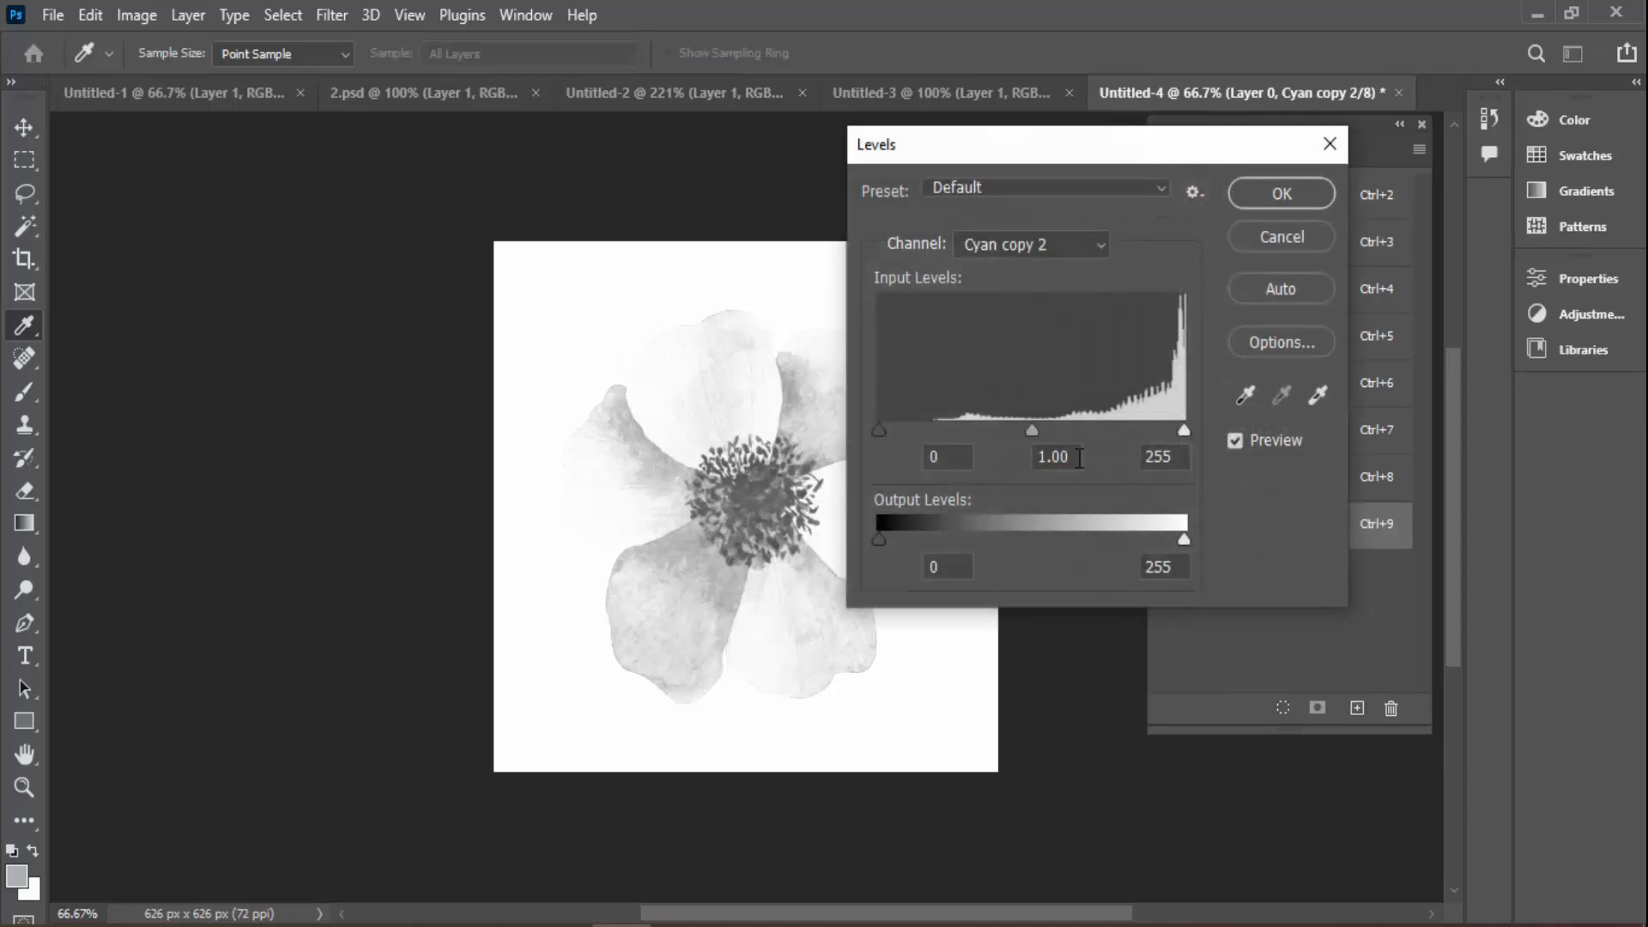
pyautogui.moveTo(1182, 429); pyautogui.dragTo(1062, 440)
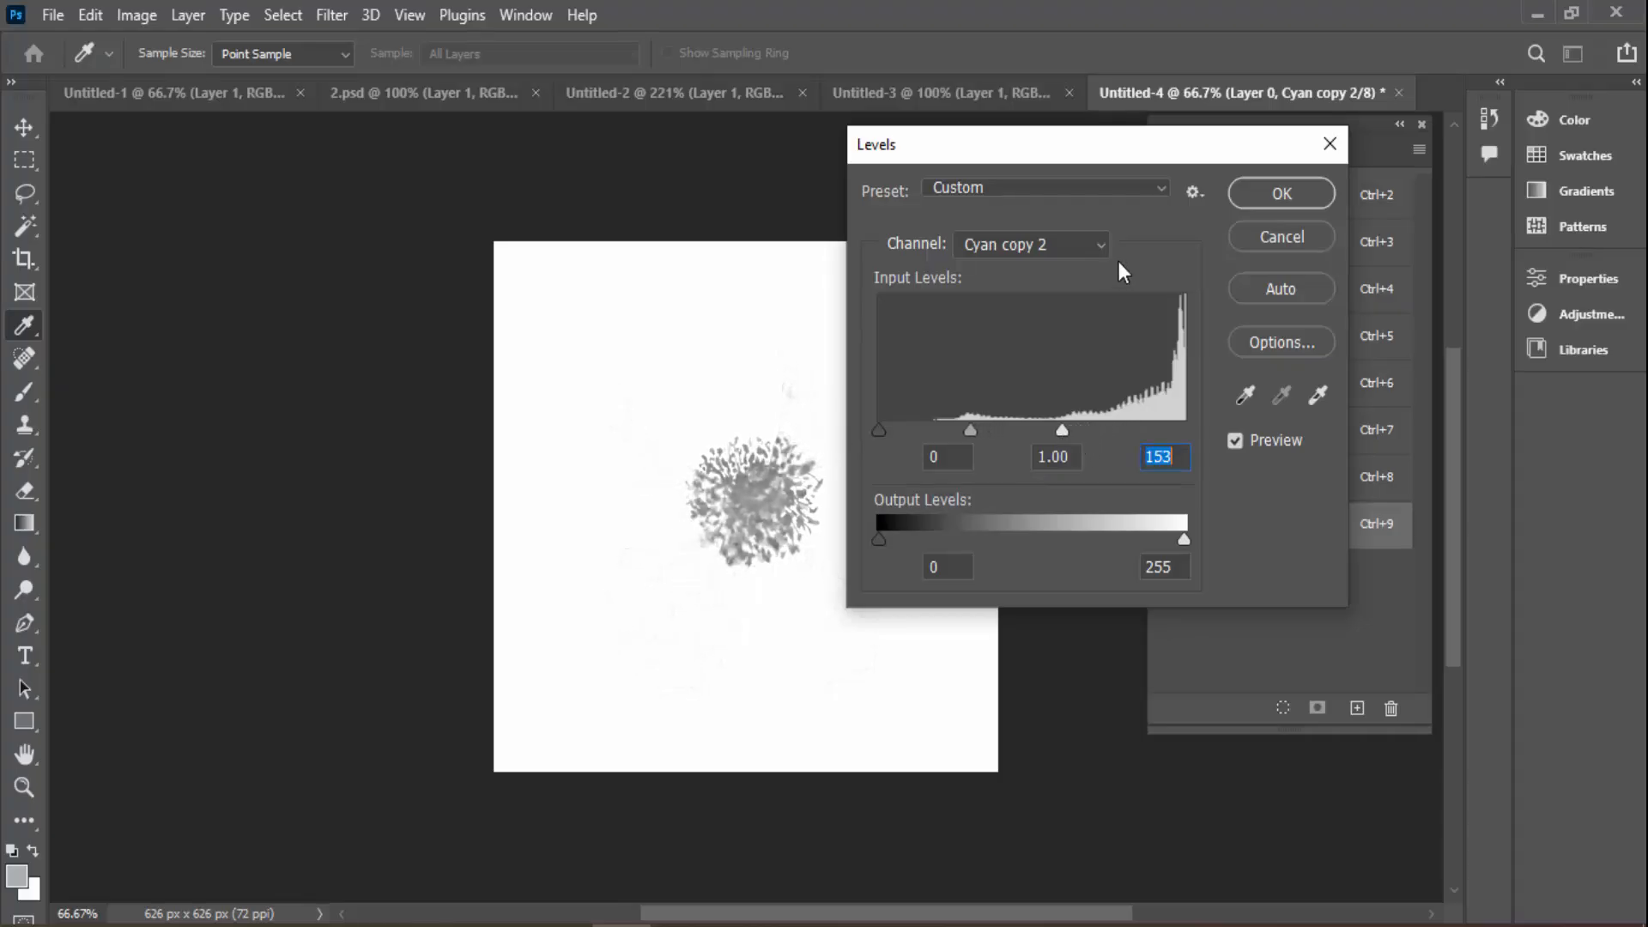
pyautogui.click(1295, 193)
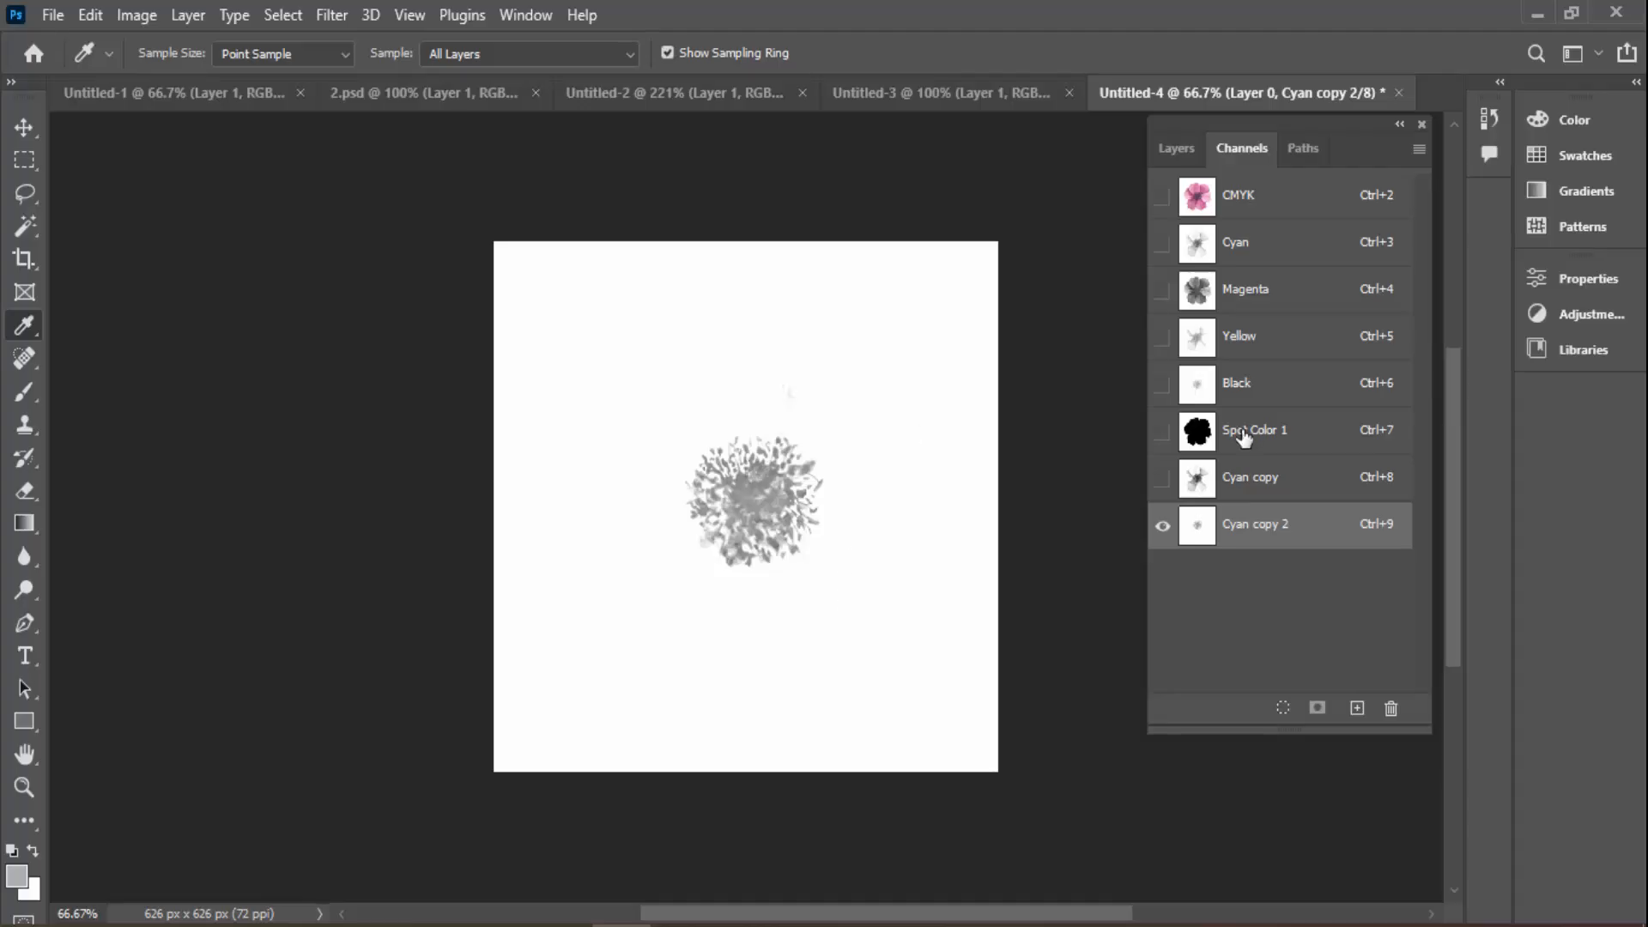
# Convert Cyan copy 2 to a spot colour channel with a near-black ink and preview it with Spot Color 1 and Cyan copy
pyautogui.doubleClick(1197, 523)
pyautogui.click(679, 347)
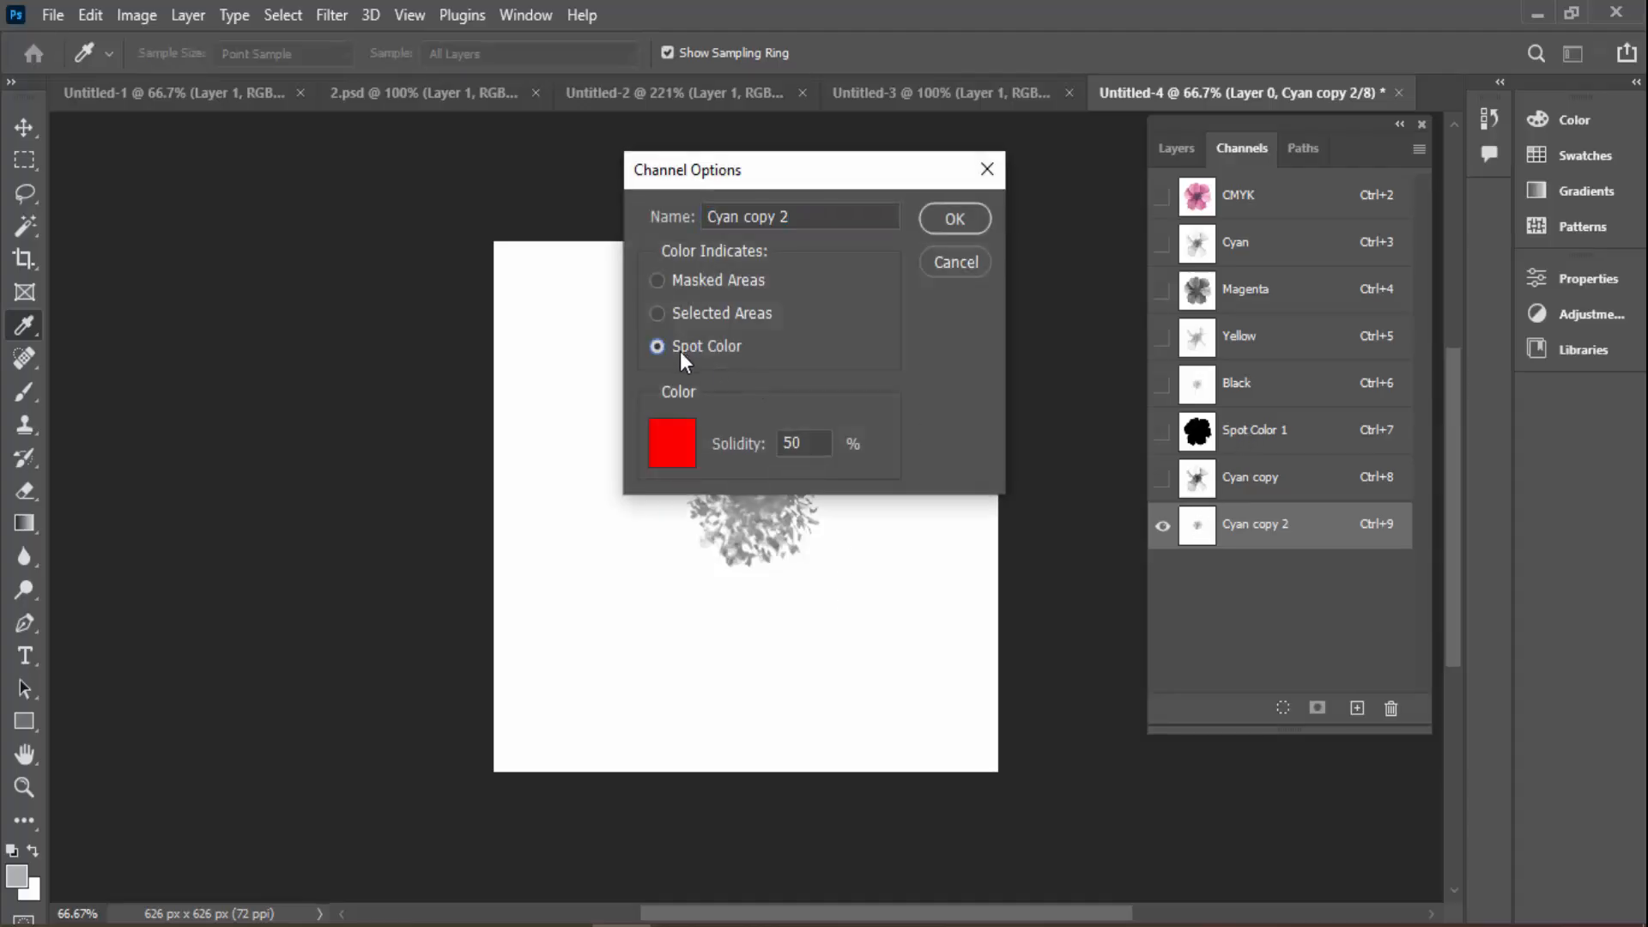
pyautogui.click(673, 436)
pyautogui.click(630, 462)
pyautogui.press('Return')
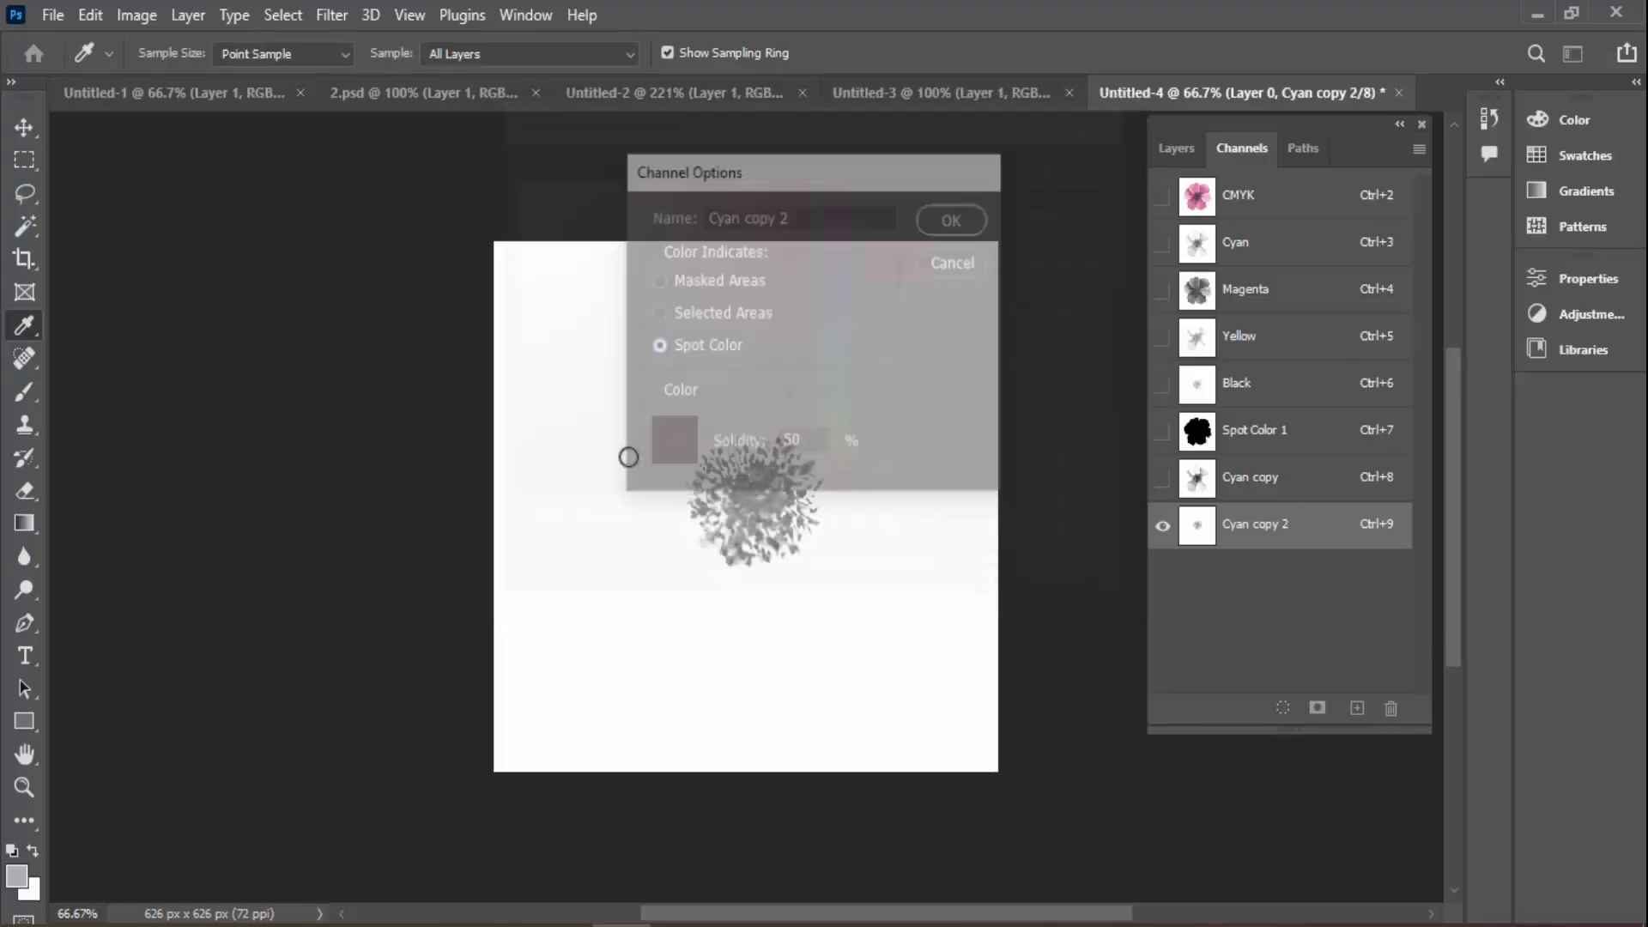
pyautogui.moveTo(1260, 539); pyautogui.dragTo(1301, 565)
pyautogui.click(1162, 430)
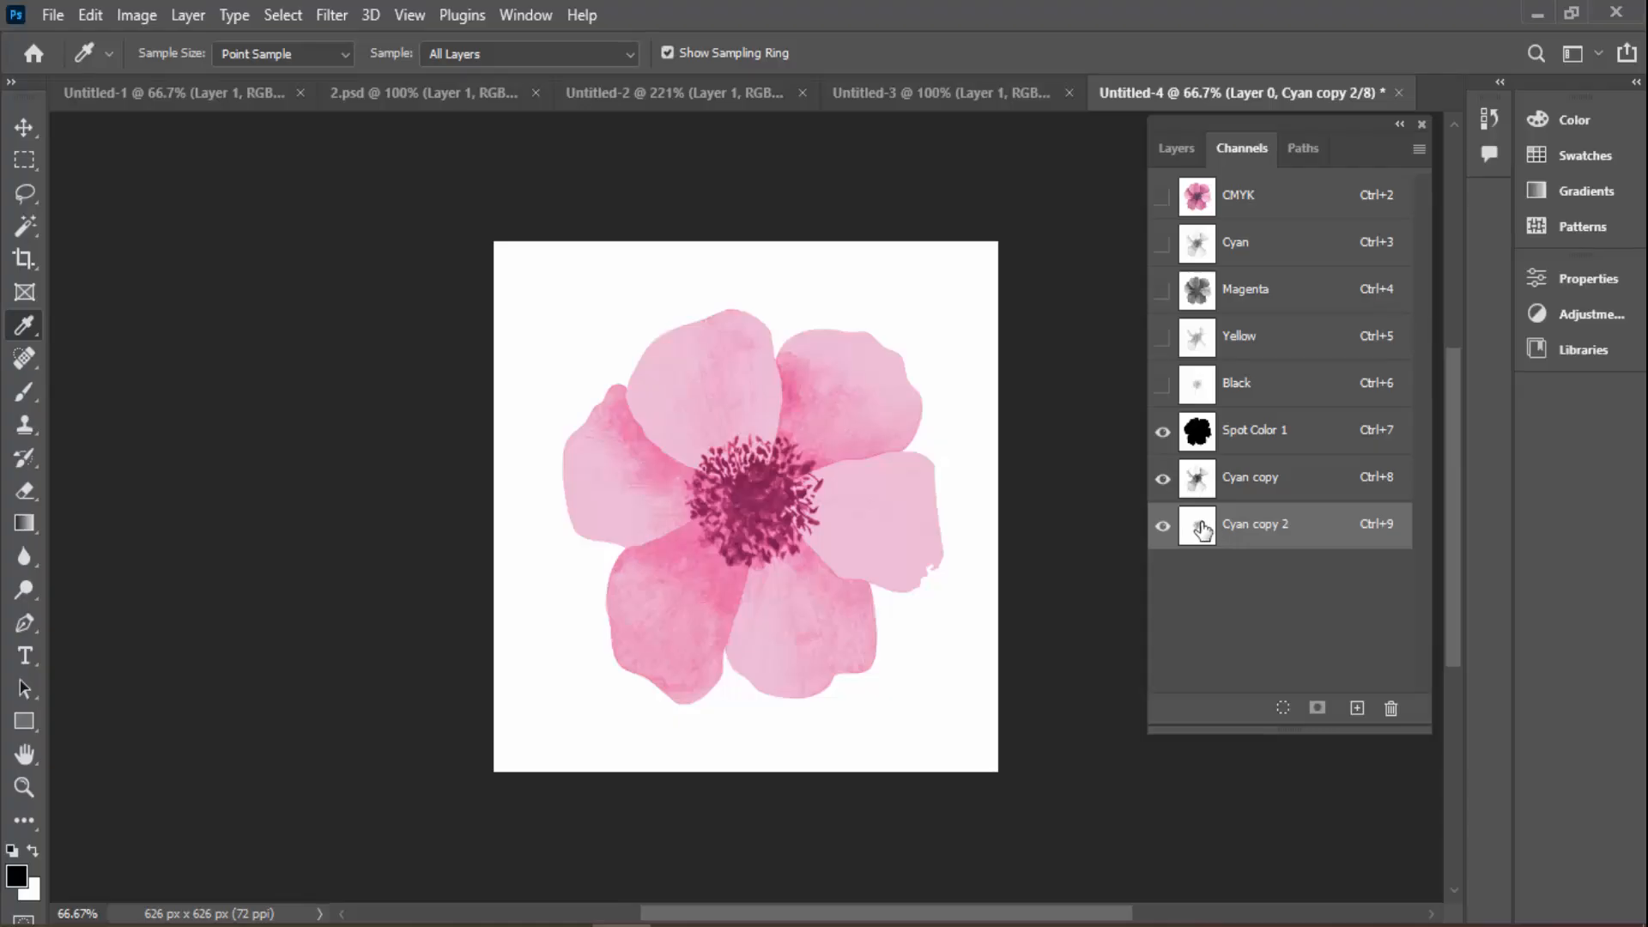
# Isolate Cyan copy 2 without a selection and strongly darken its flower centre by shifting the Levels midtones
pyautogui.click(1162, 431)
pyautogui.click(1162, 478)
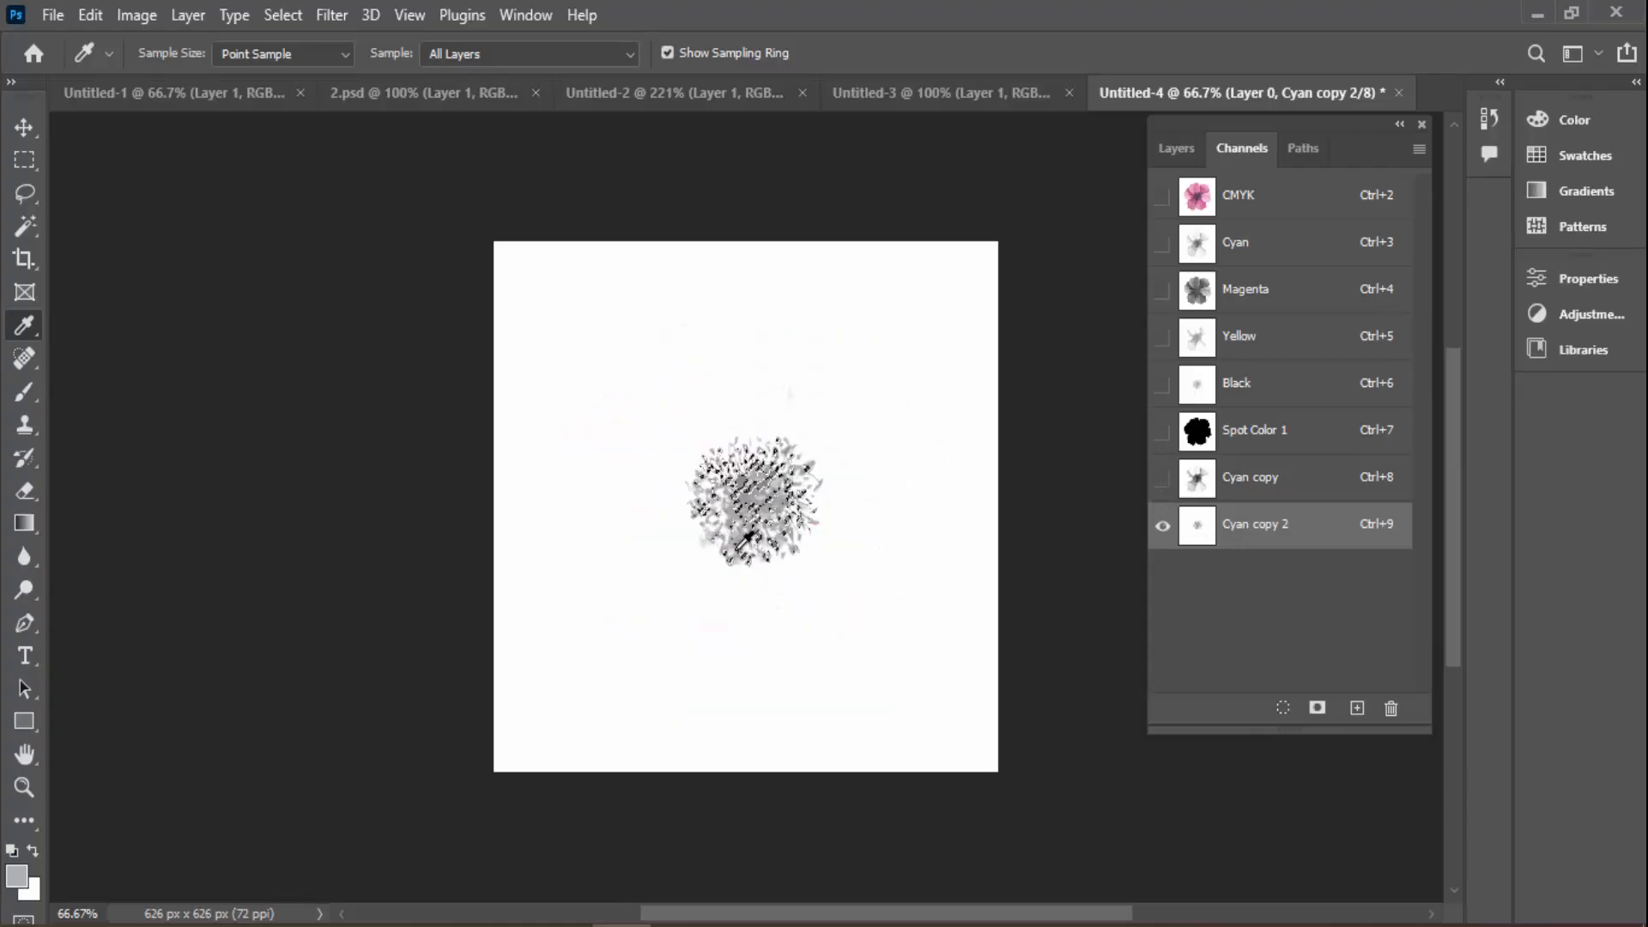
pyautogui.moveTo(757, 487); pyautogui.dragTo(889, 529)
pyautogui.hotkey('ctrl', 'd')
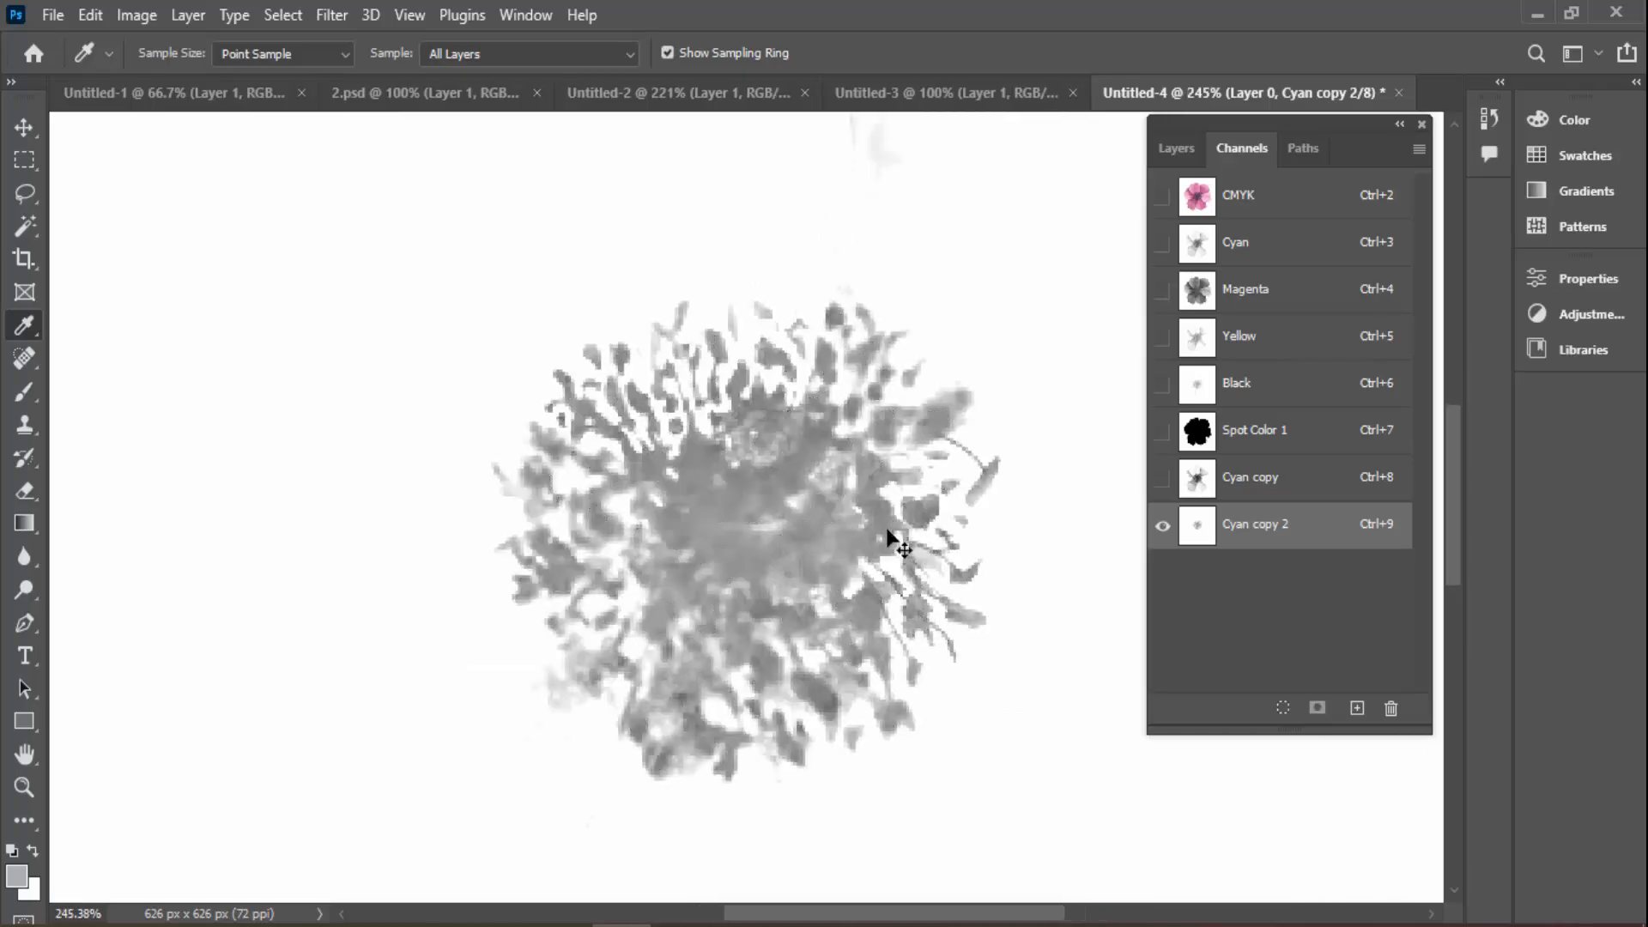
pyautogui.hotkey('ctrl', 'l')
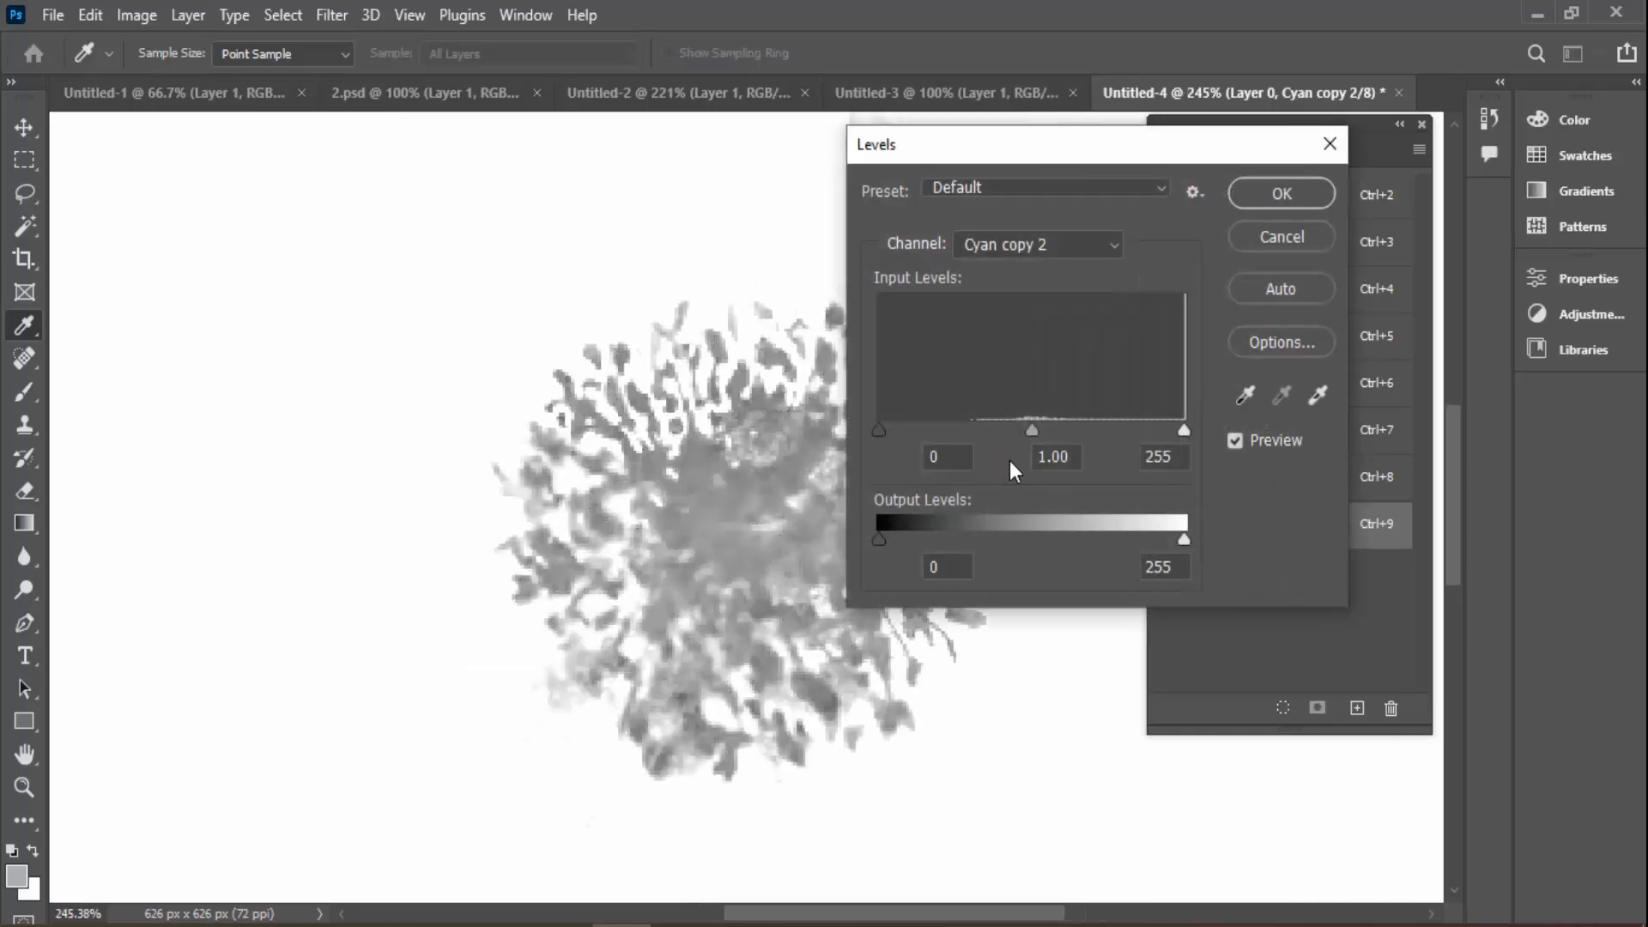
pyautogui.moveTo(1031, 432); pyautogui.dragTo(1110, 431)
pyautogui.press('Return')
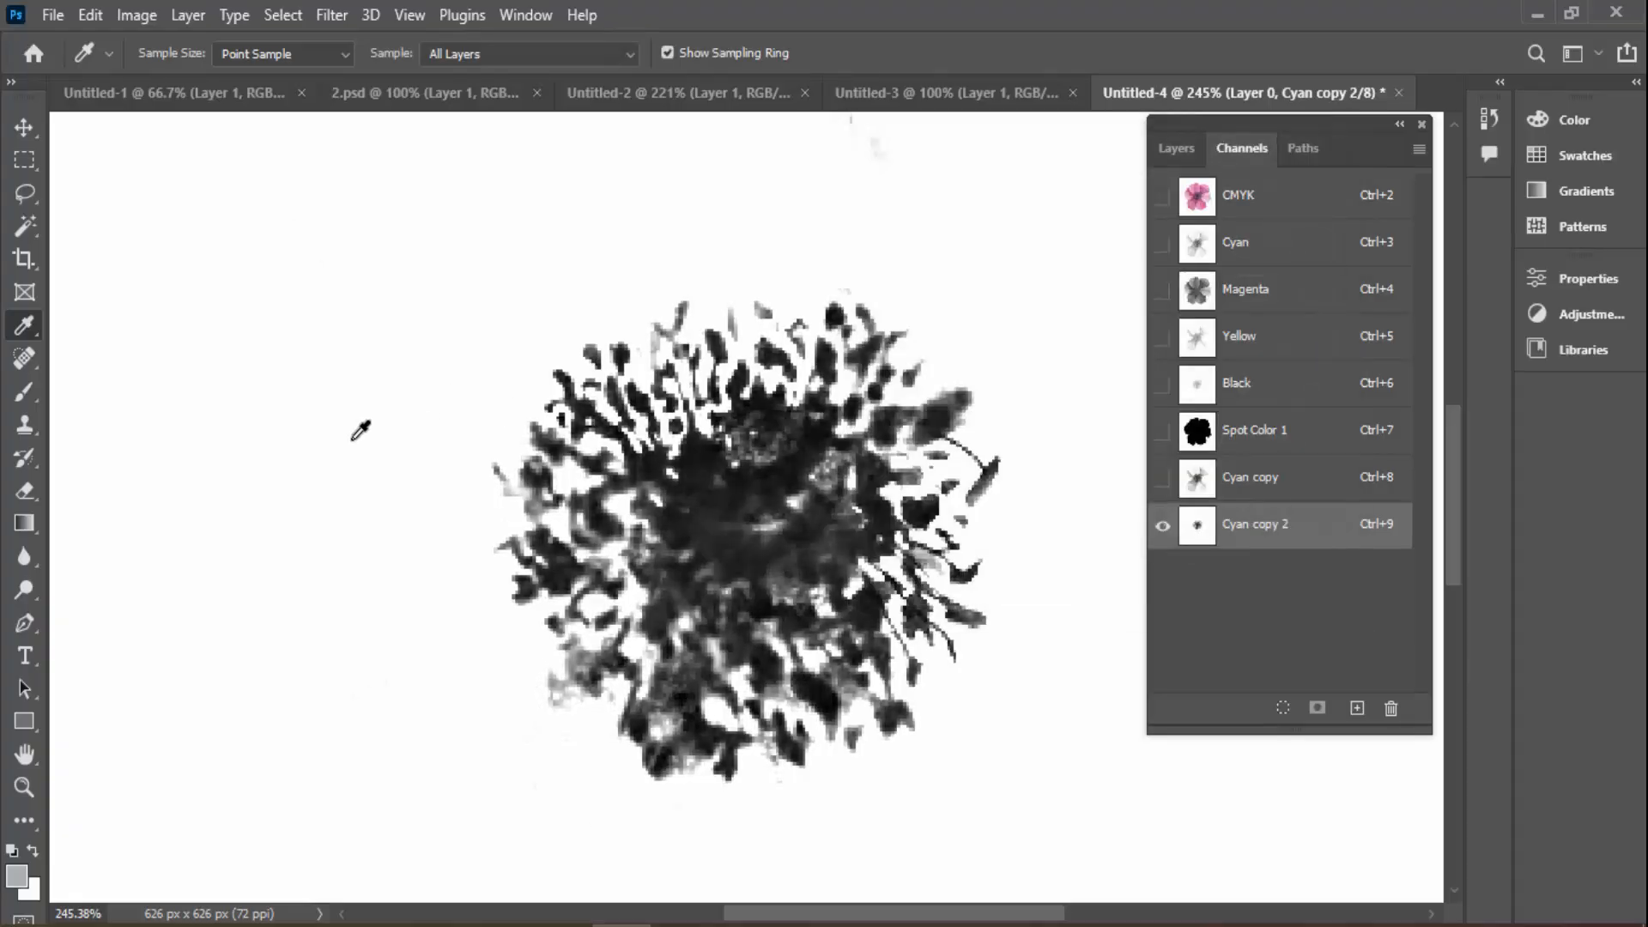
pyautogui.press('q')
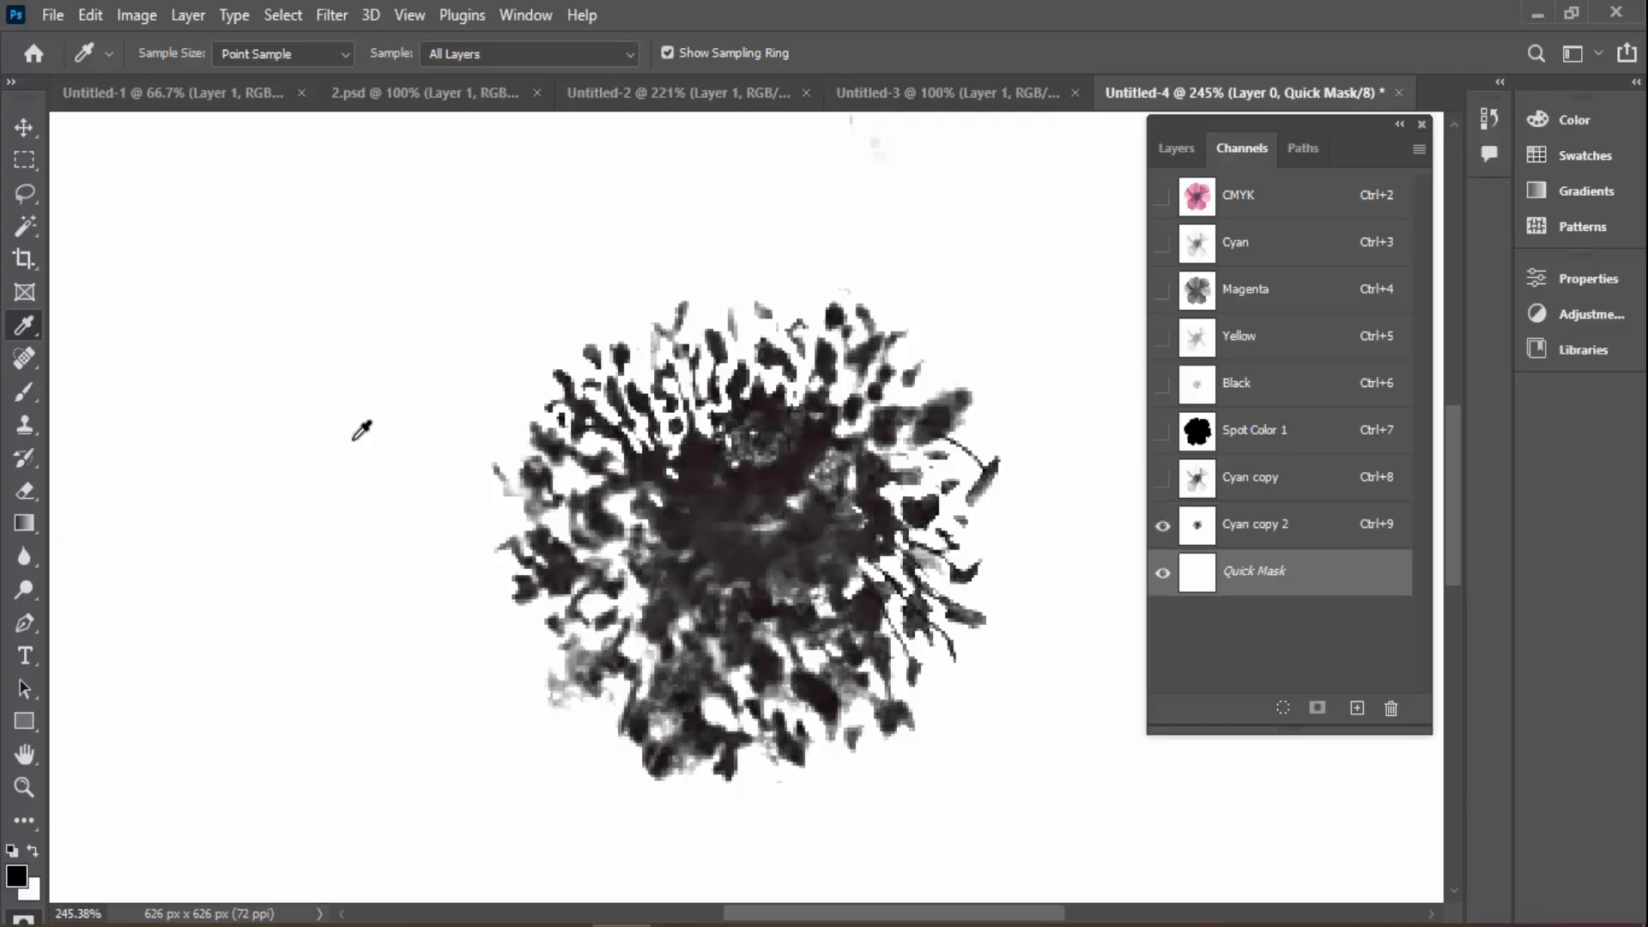
pyautogui.press('m')
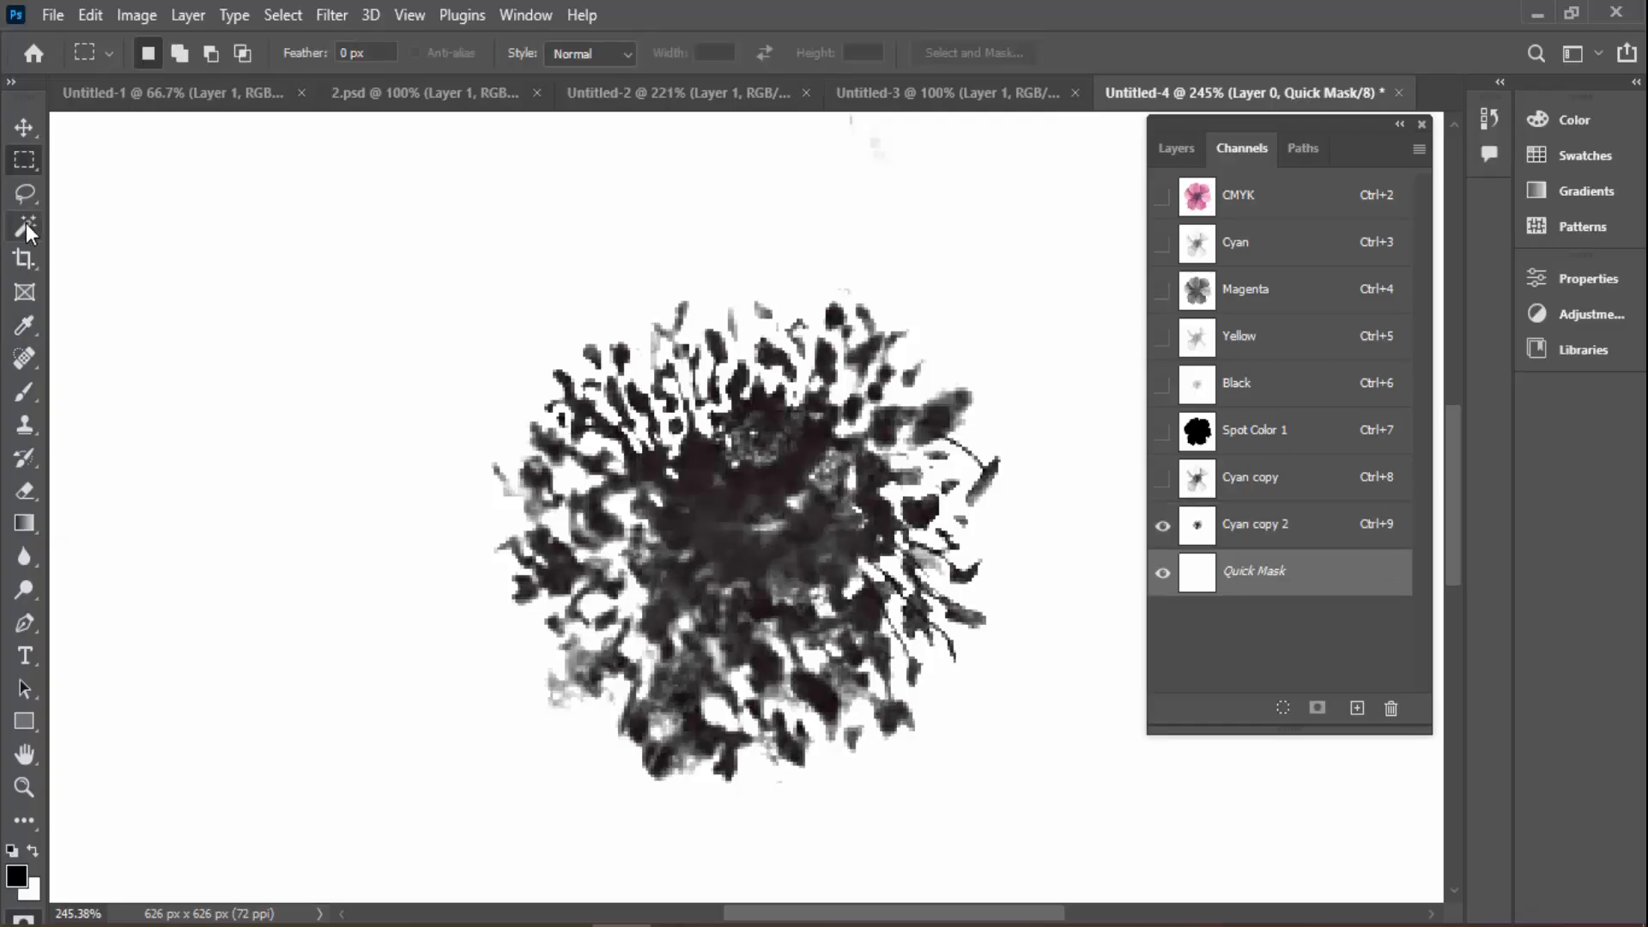
pyautogui.moveTo(26, 225); pyautogui.dragTo(149, 276)
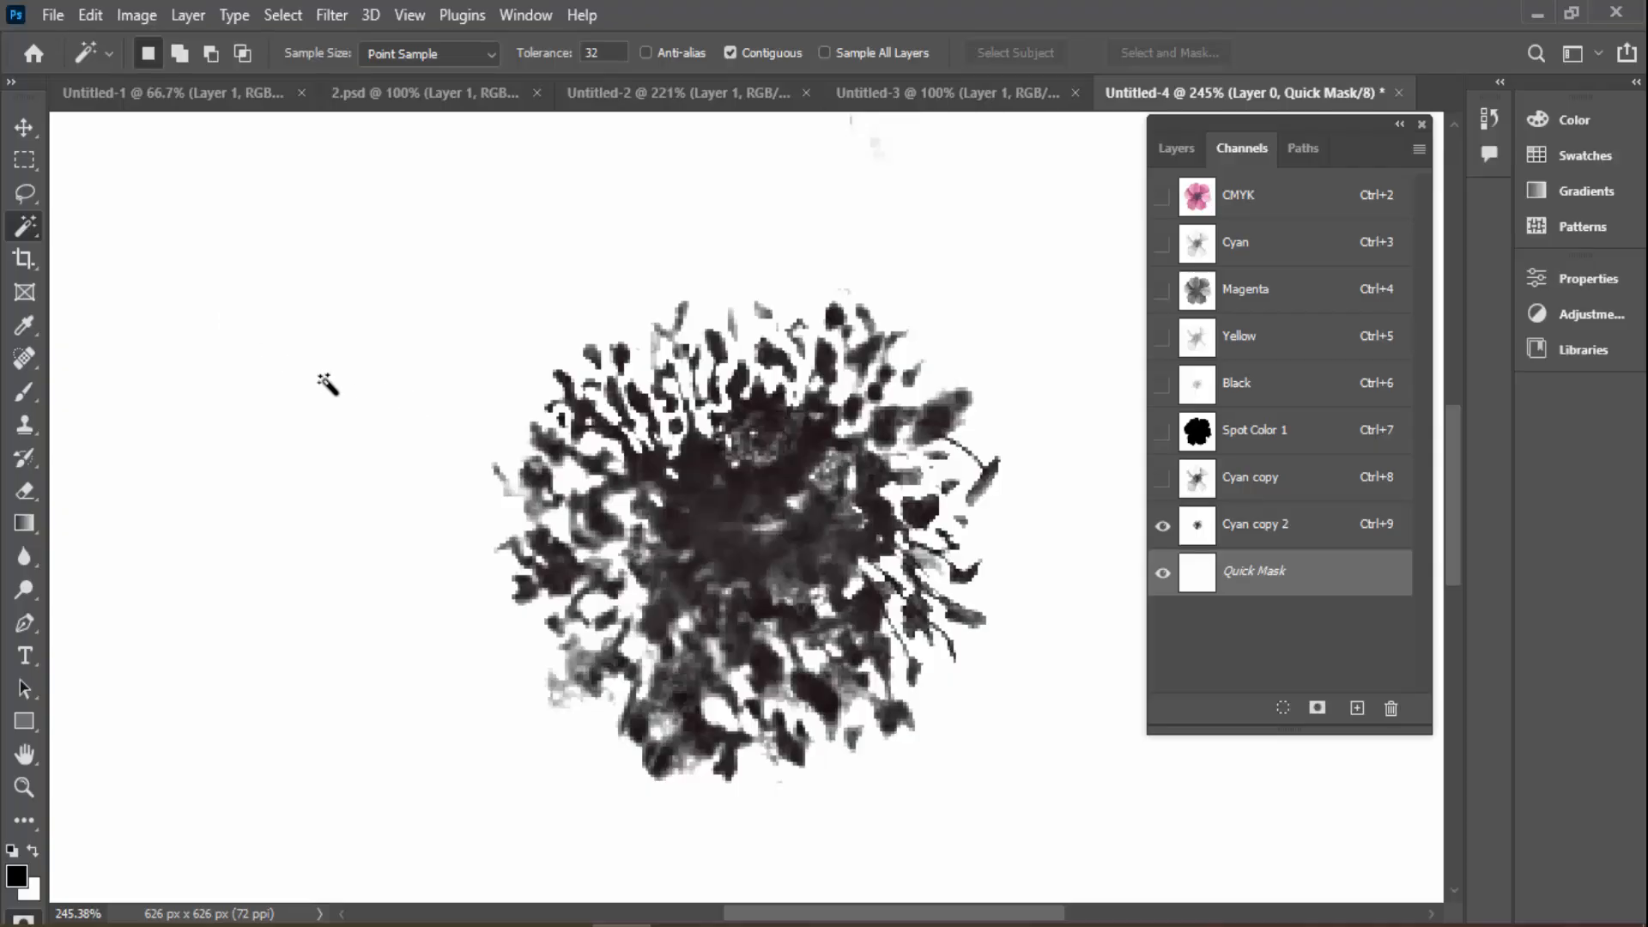
pyautogui.hotkey('ctrl', '0')
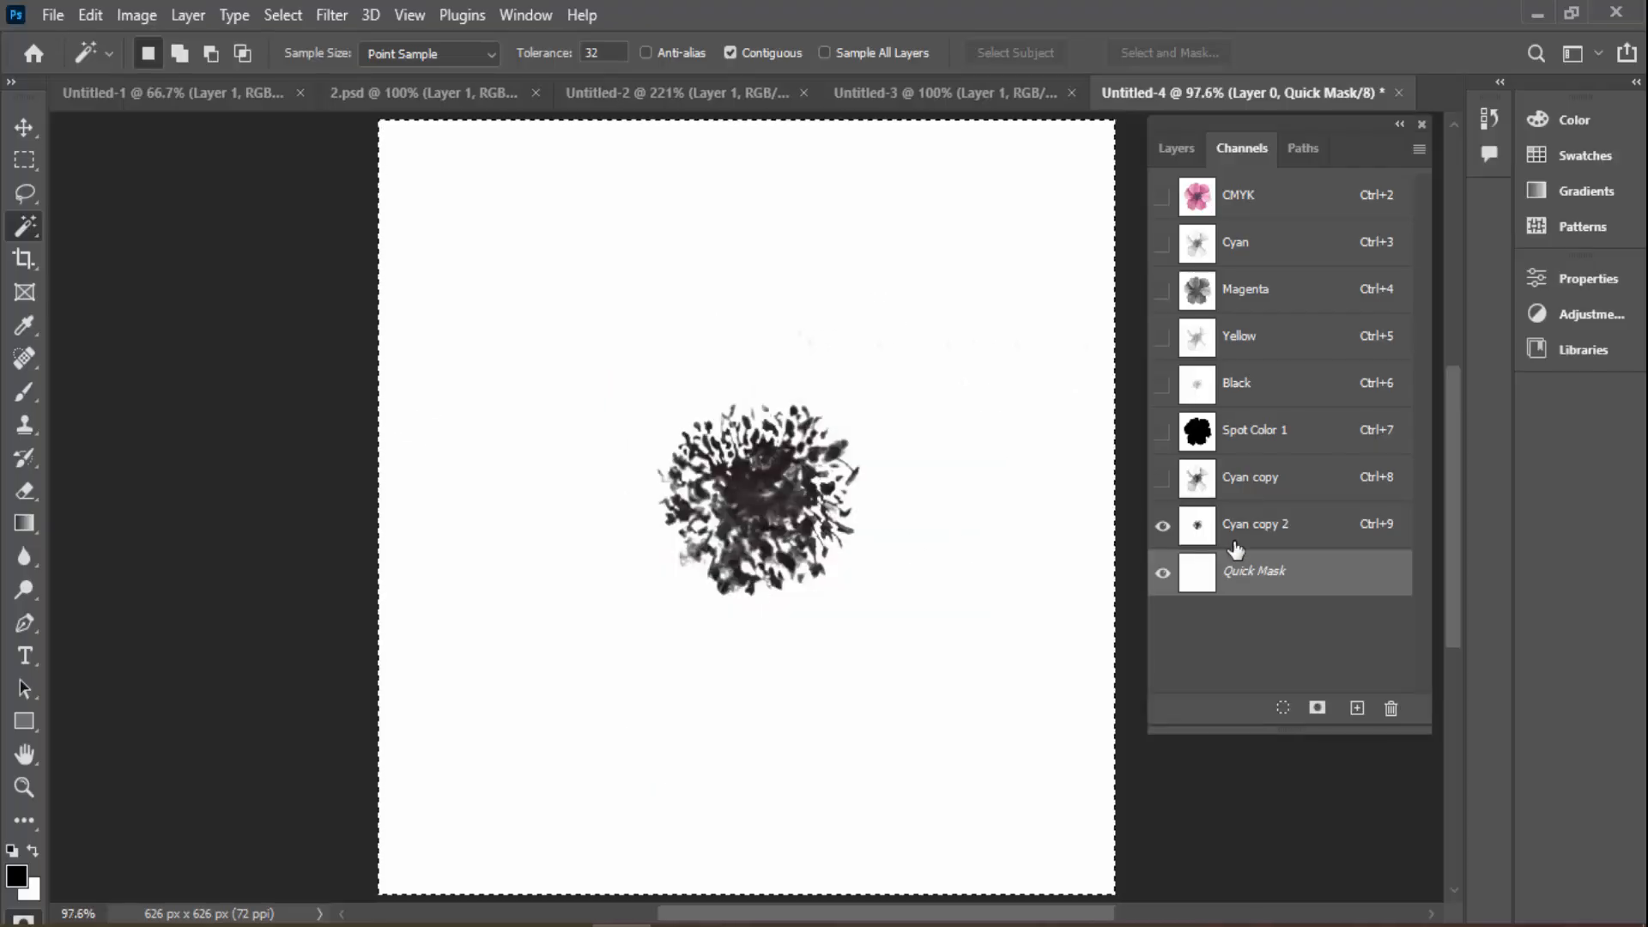
pyautogui.click(1162, 574)
pyautogui.click(1158, 574)
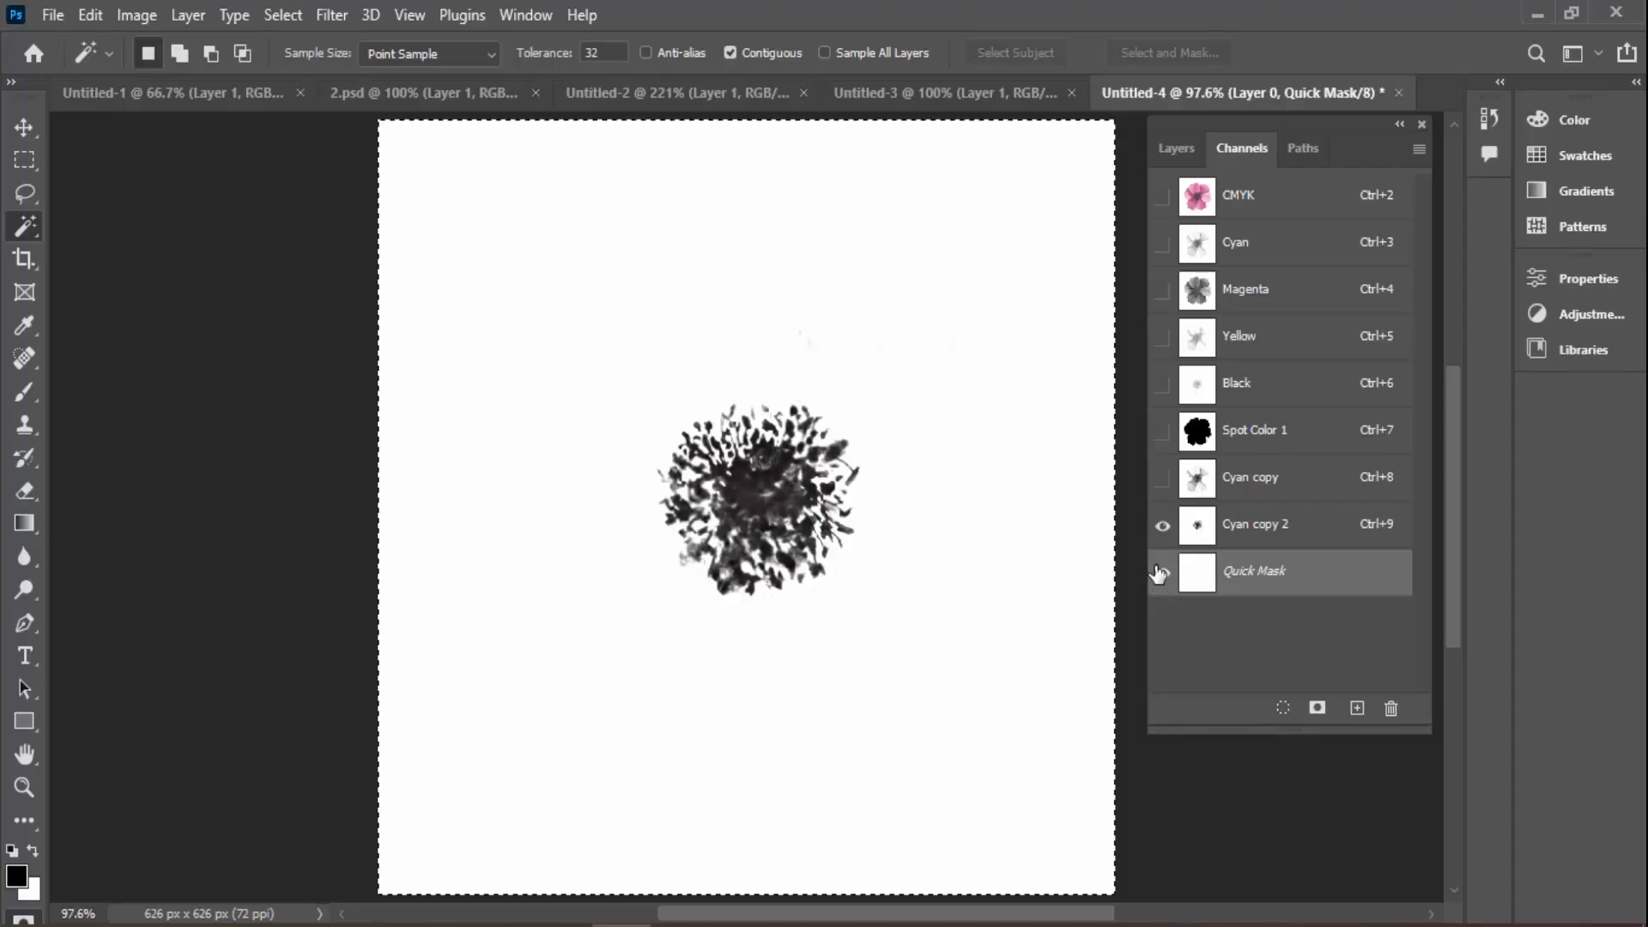
pyautogui.click(1158, 575)
pyautogui.moveTo(1313, 585); pyautogui.dragTo(1392, 709)
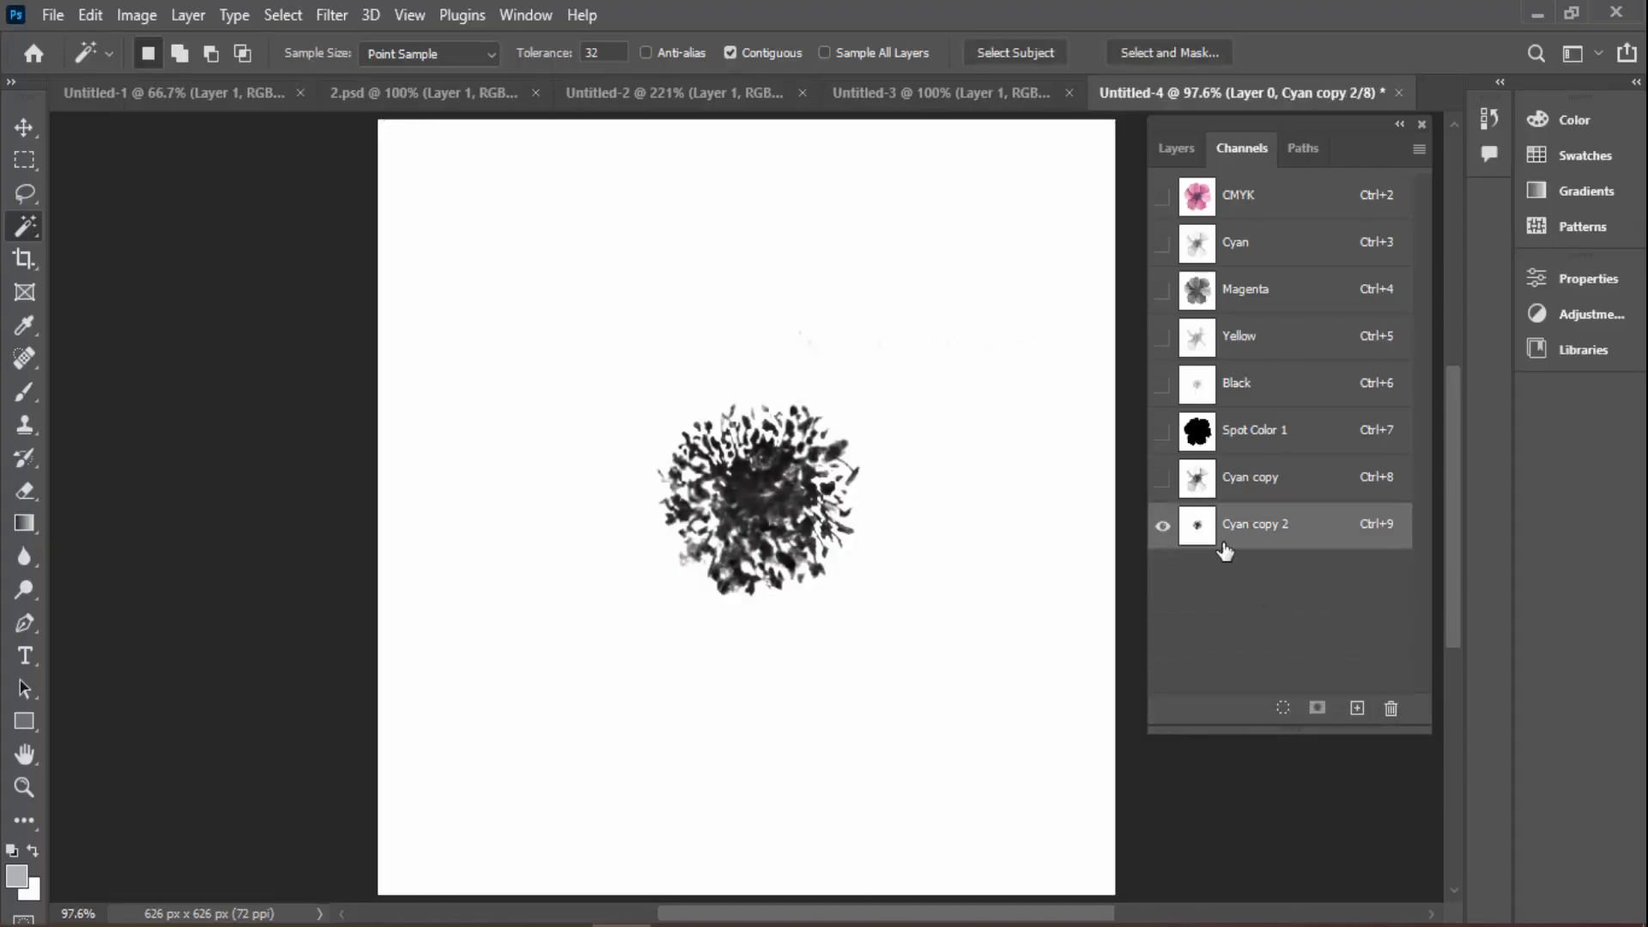
# Select the flower centre in Cyan copy 2 by inverting a Magic Wand background selection, and clear that area from Cyan copy
pyautogui.click(958, 443)
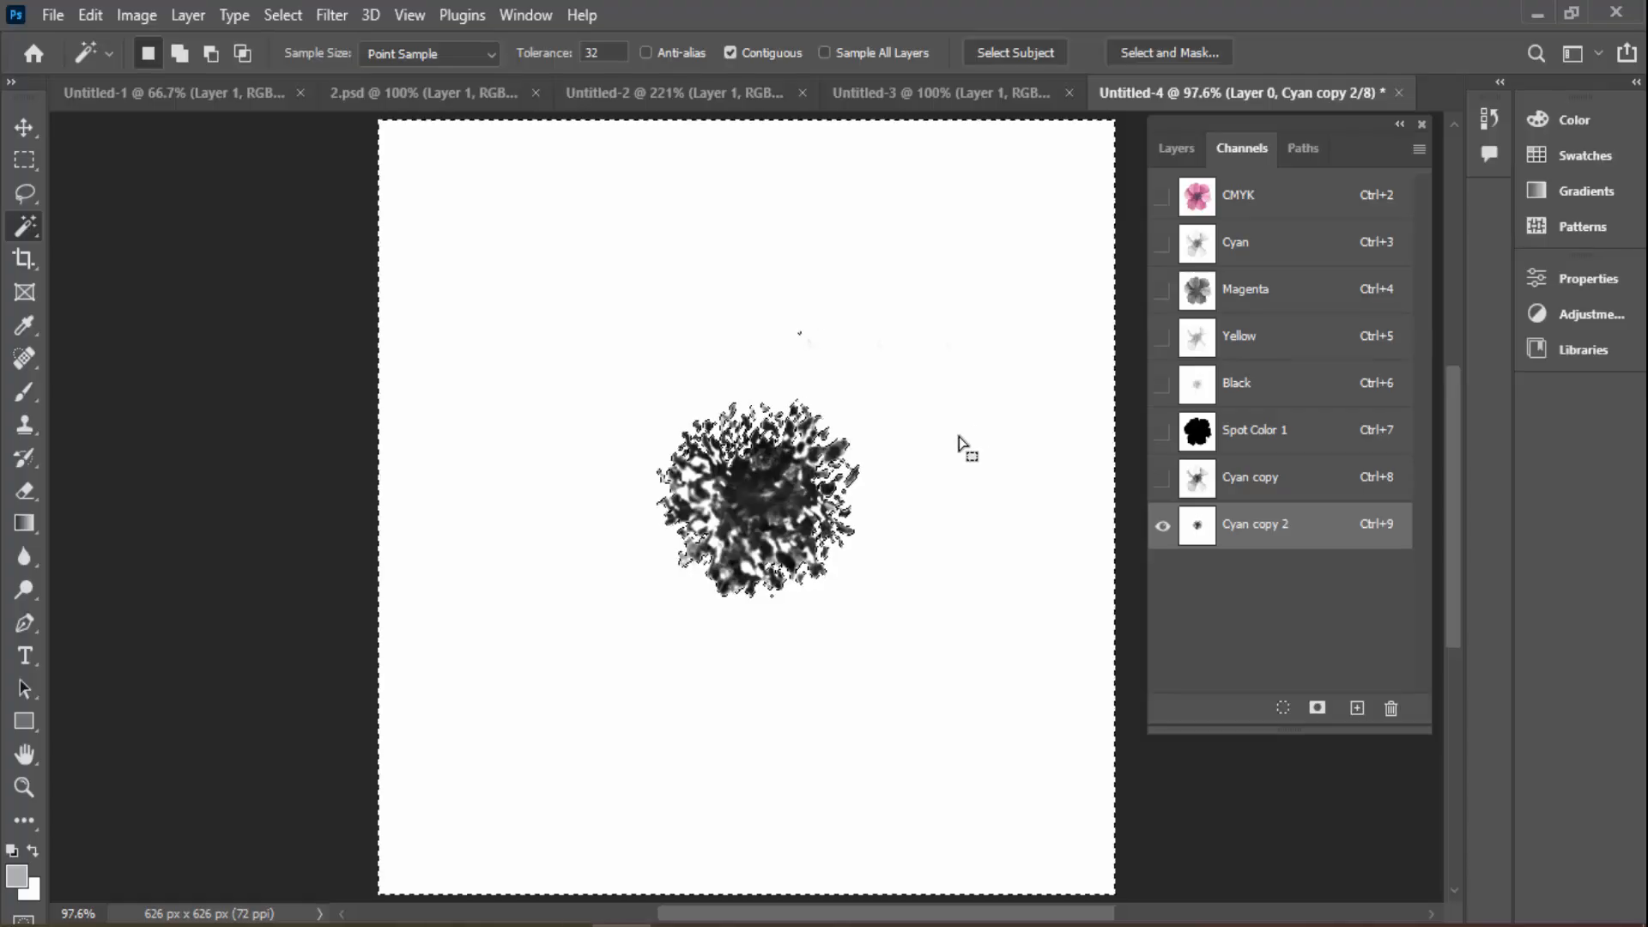
pyautogui.hotkey('ctrl', 'shift', 'i')
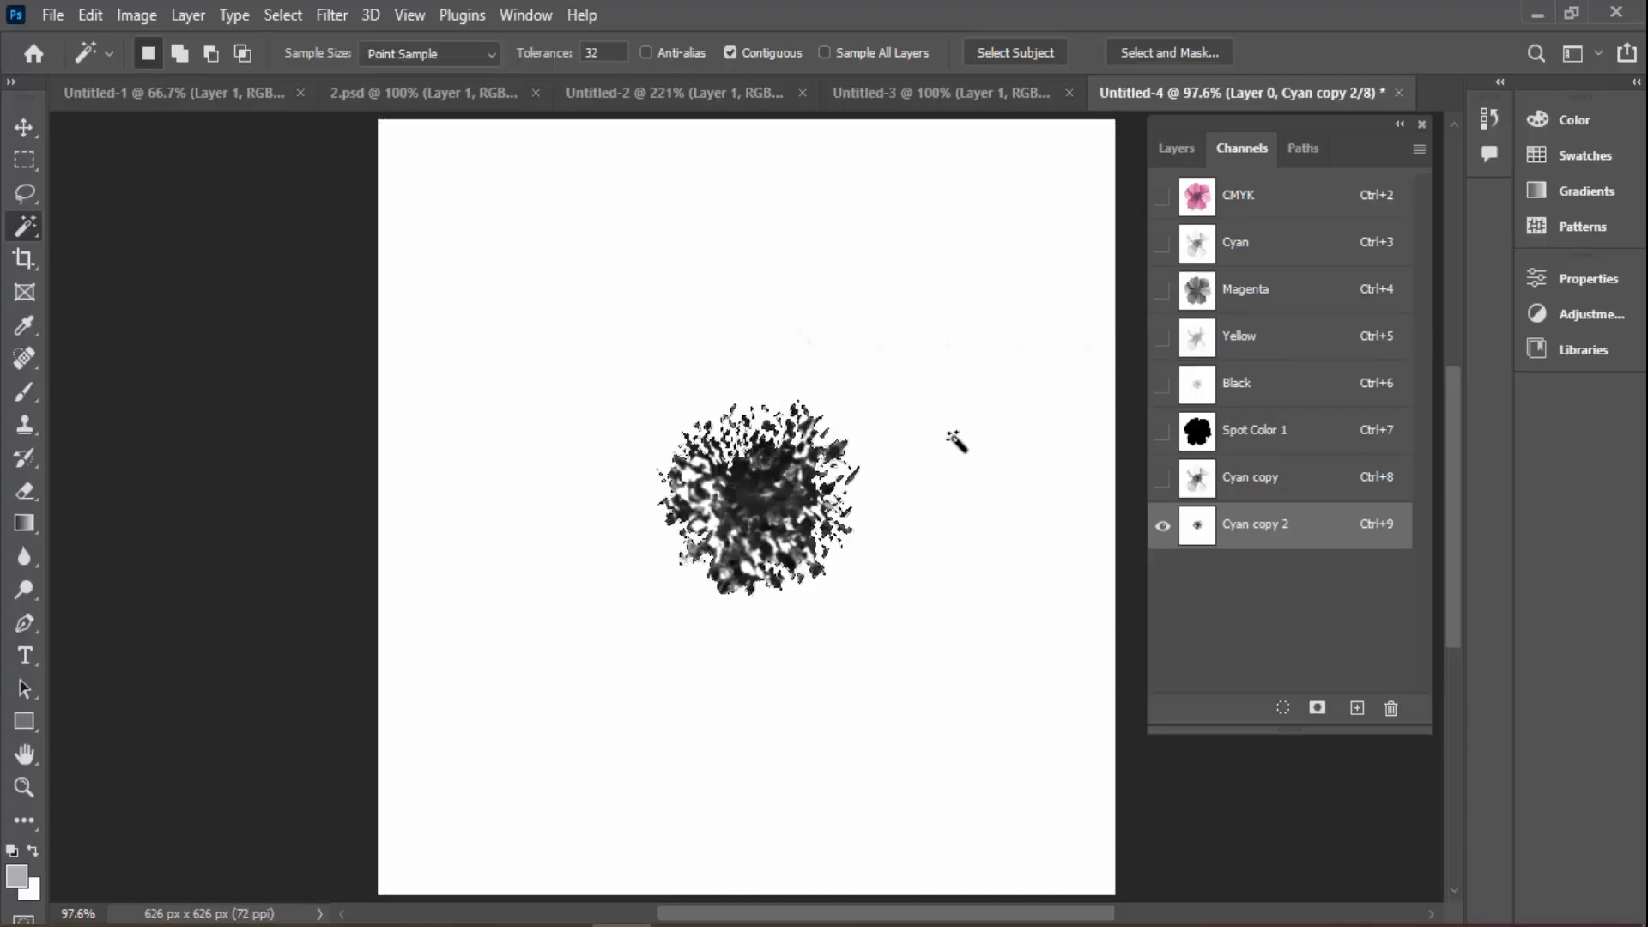
pyautogui.click(1271, 479)
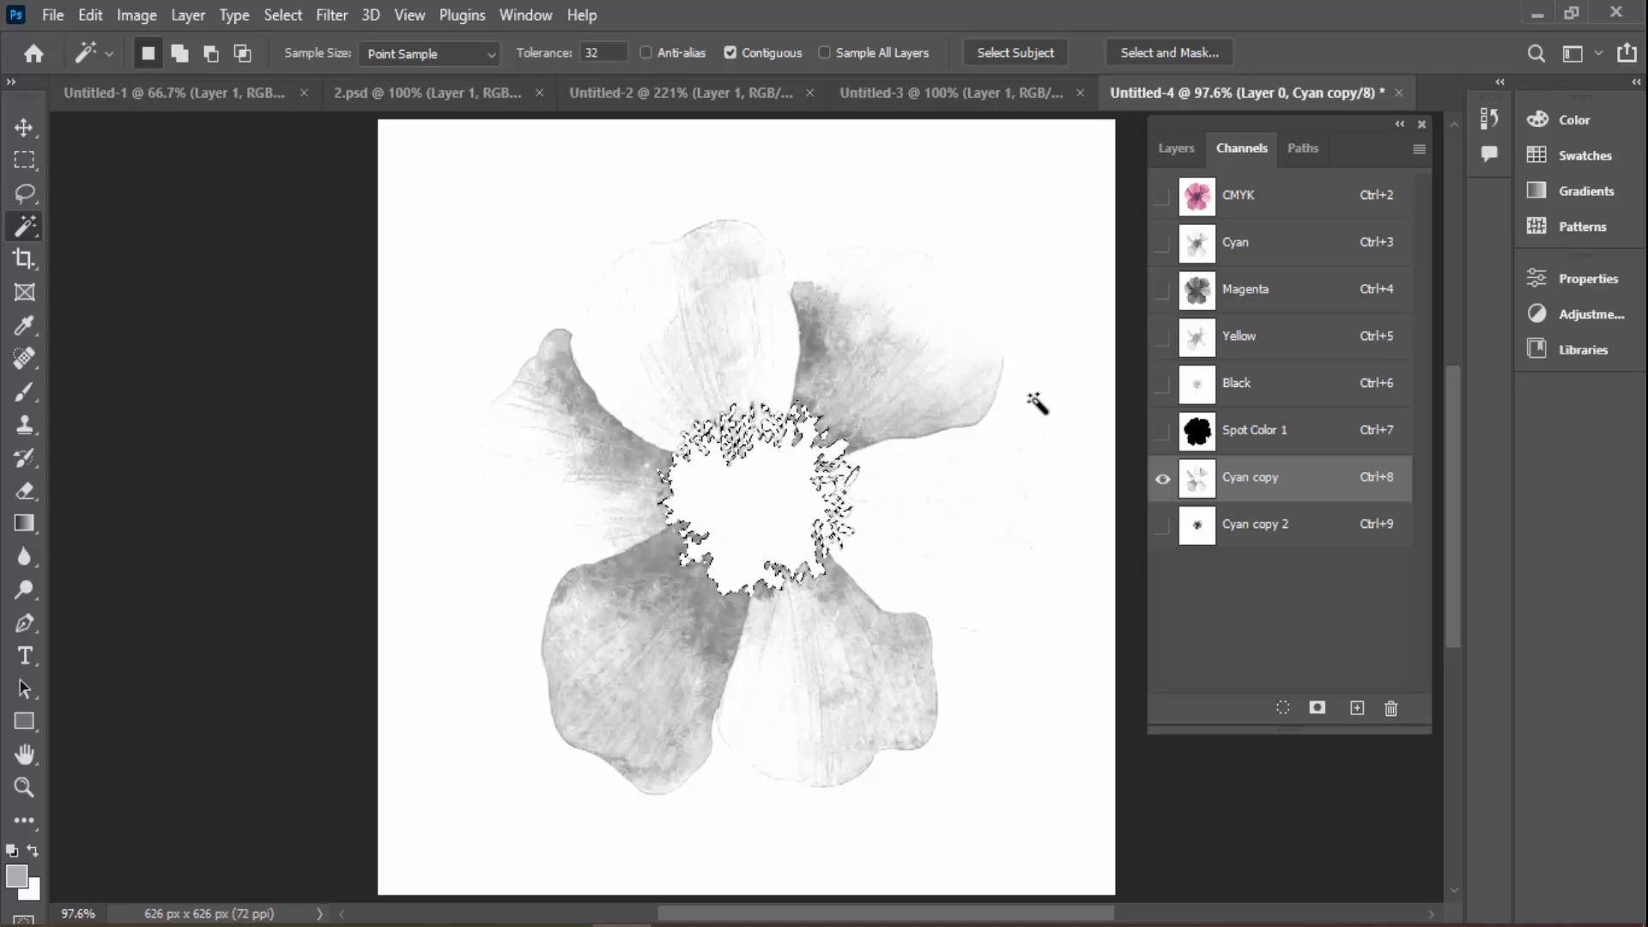
# Try clearing the selected flower centre from Spot Color 1, preview all three spot channels together, and restore the cleared area
pyautogui.click(1313, 447)
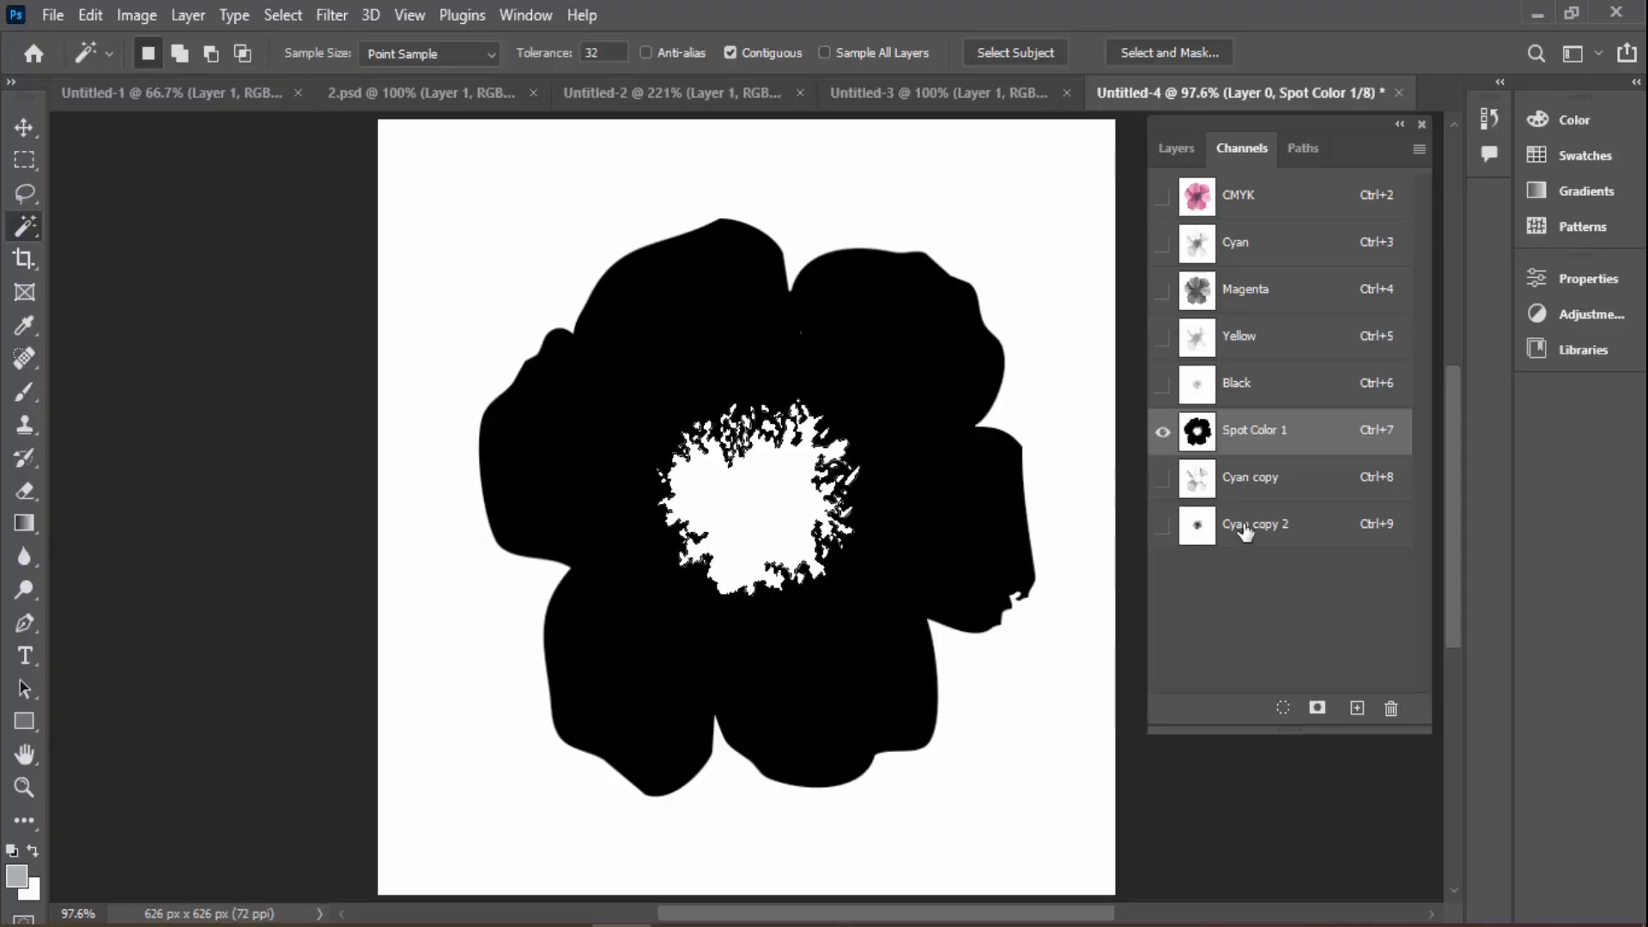
pyautogui.click(1162, 478)
pyautogui.click(1162, 525)
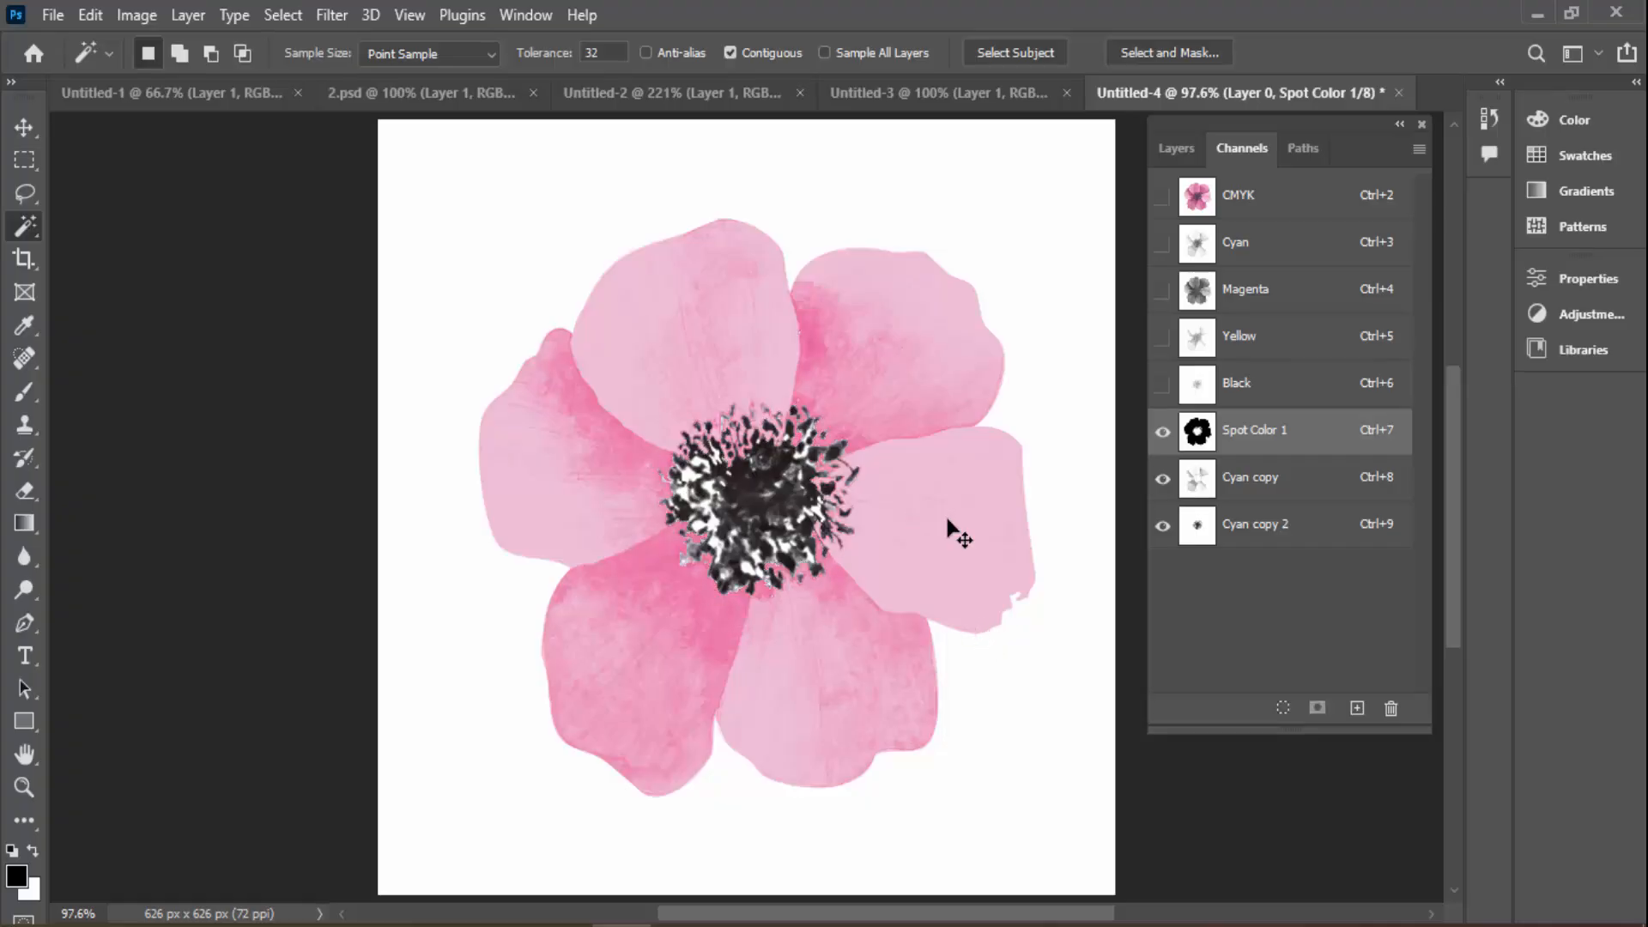
pyautogui.hotkey('alt', 'BackSpace')
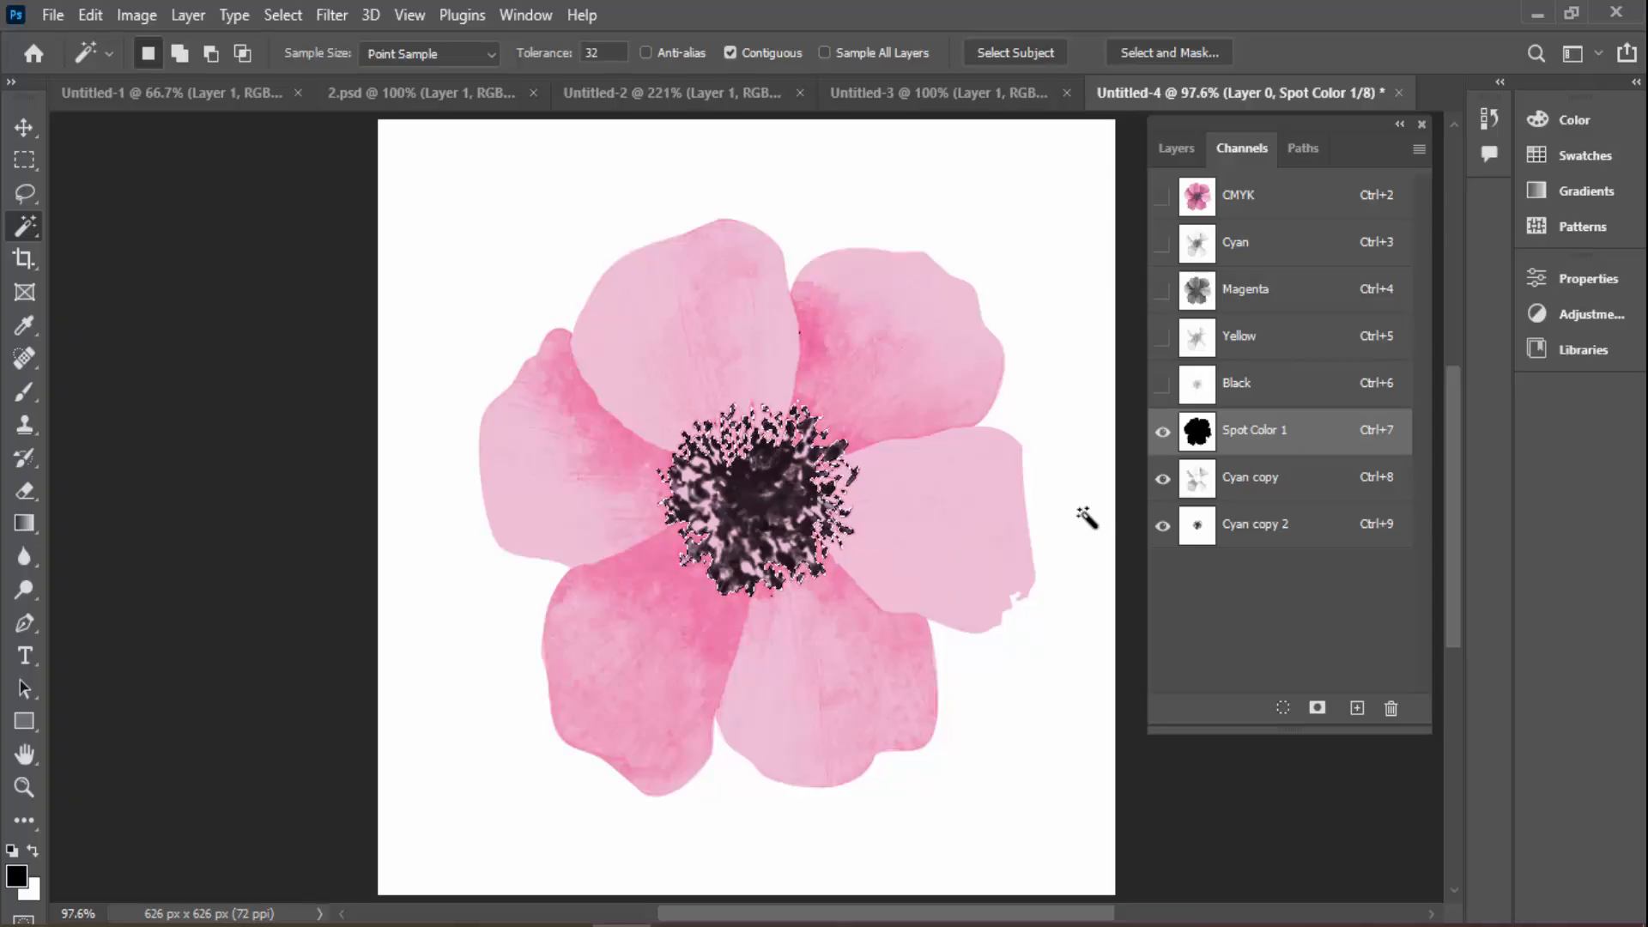
# Reselect the flower centre in Cyan copy 2 by inverting a Magic Wand white selection with Contiguous off and Sample All Layers on
pyautogui.click(1259, 525)
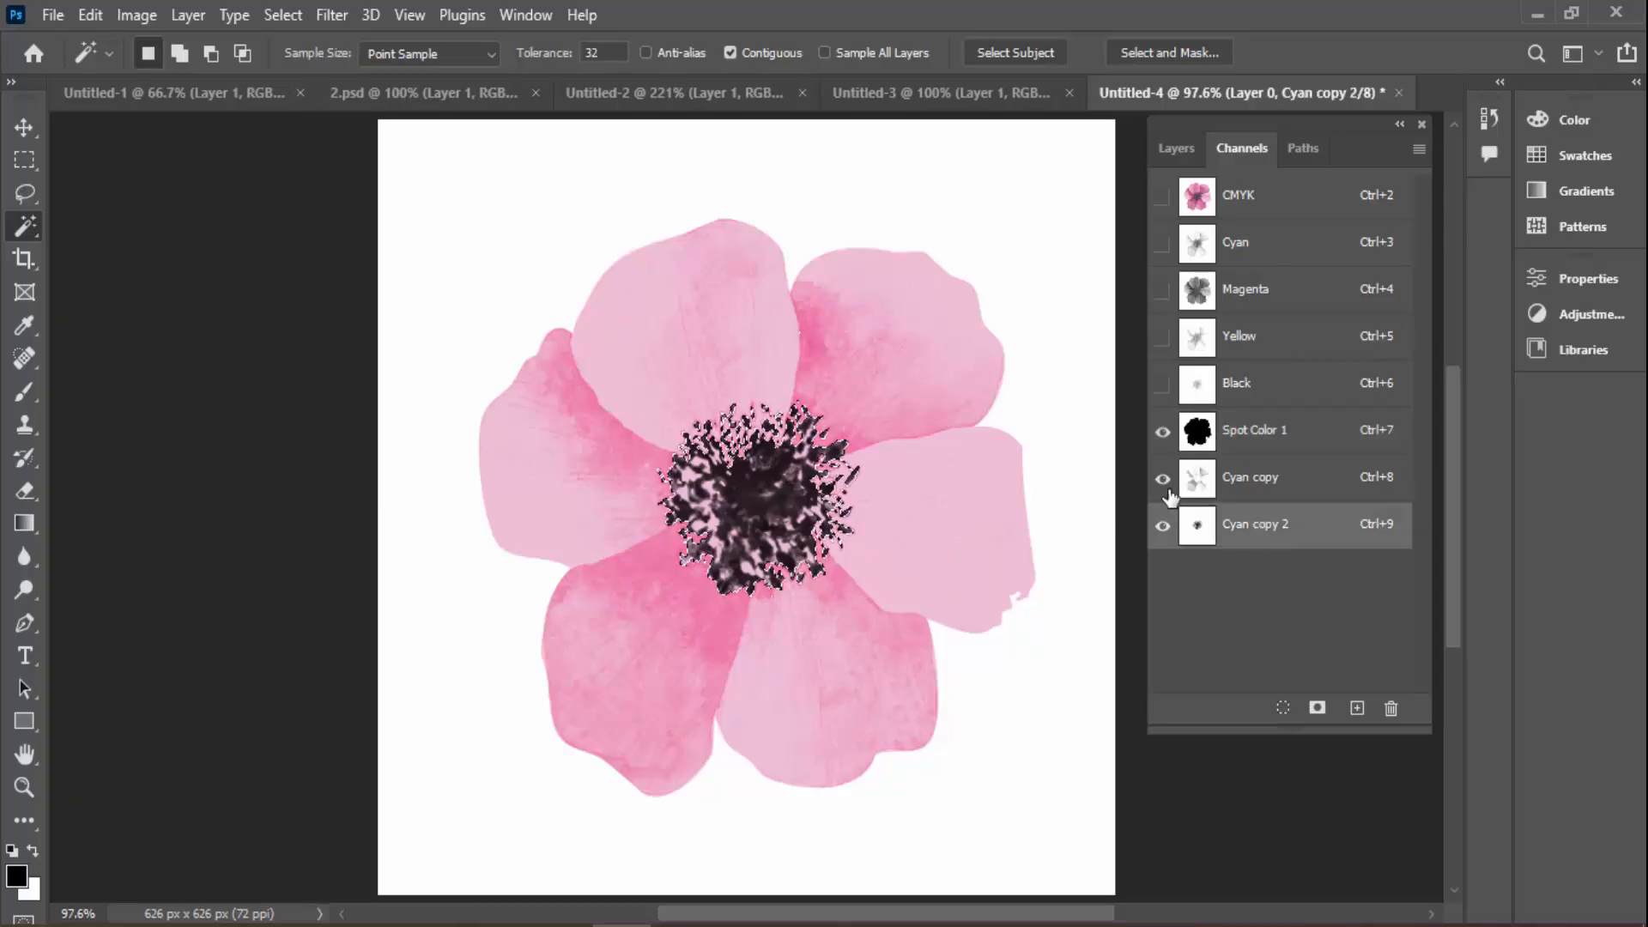
pyautogui.click(1164, 479)
pyautogui.click(1163, 431)
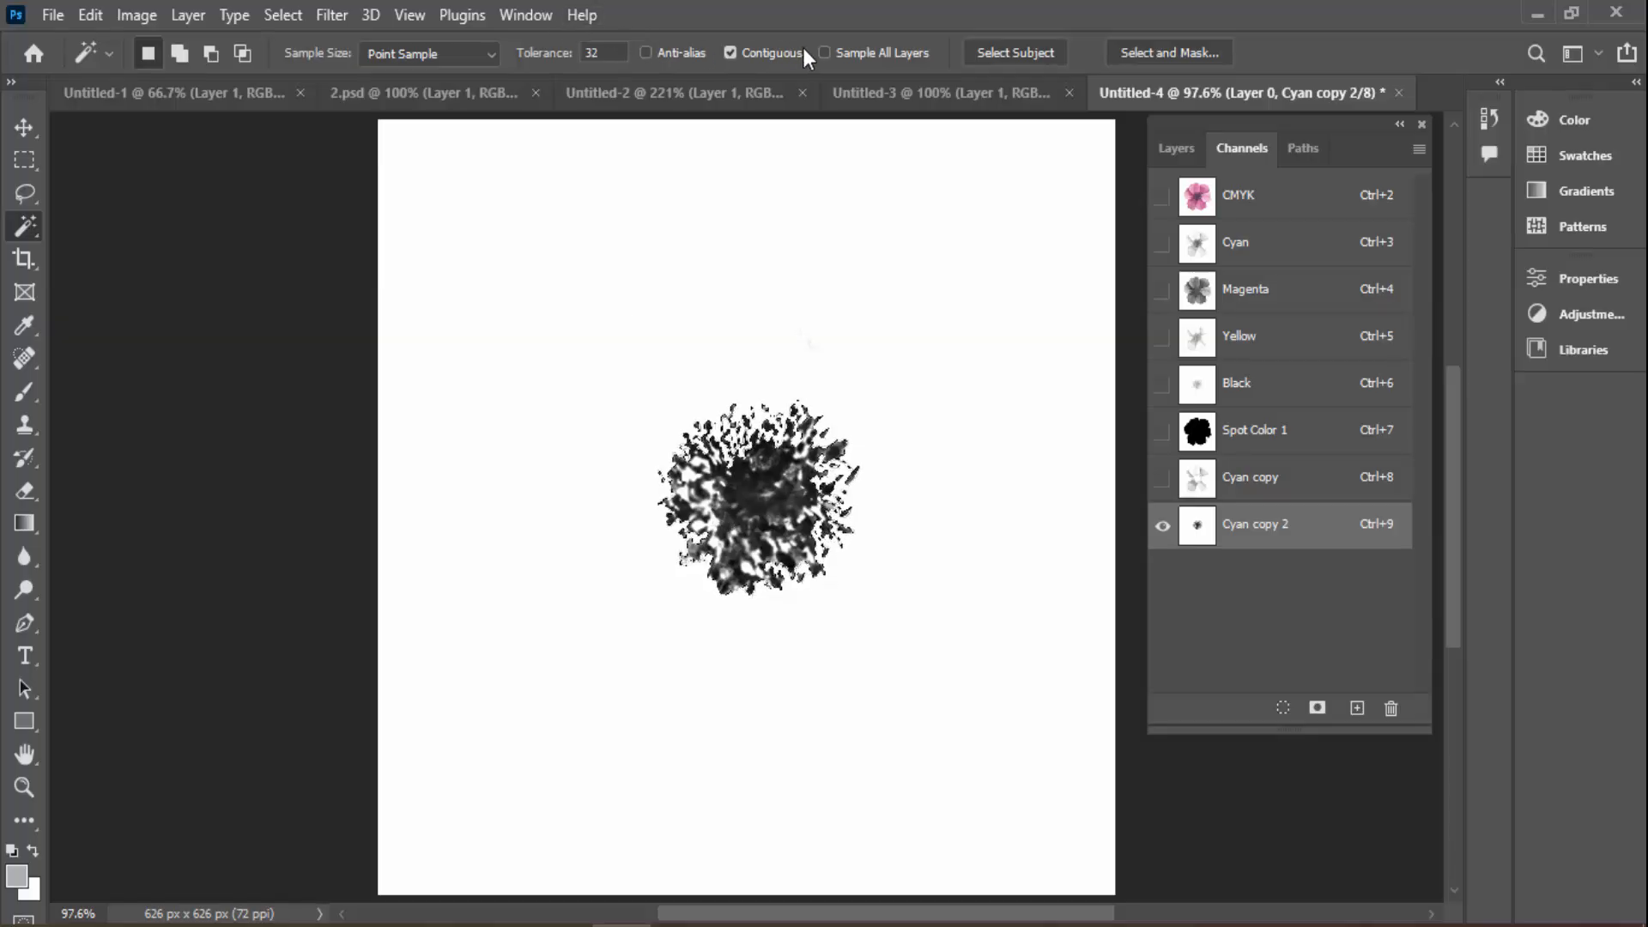
pyautogui.click(824, 53)
pyautogui.click(730, 53)
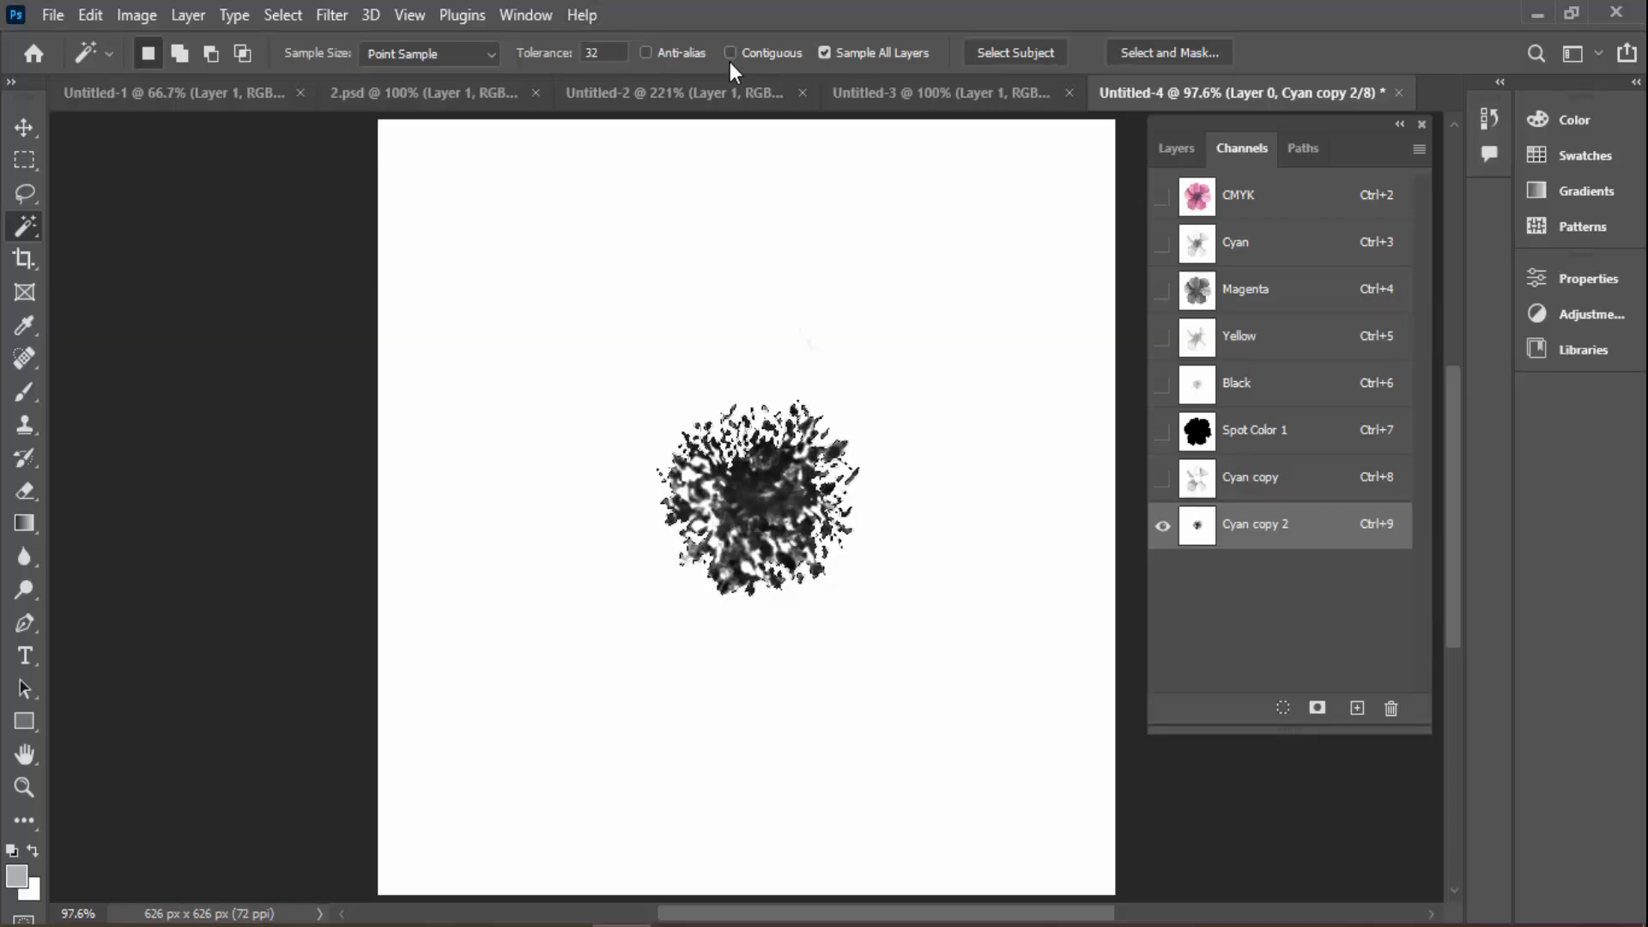
pyautogui.click(799, 333)
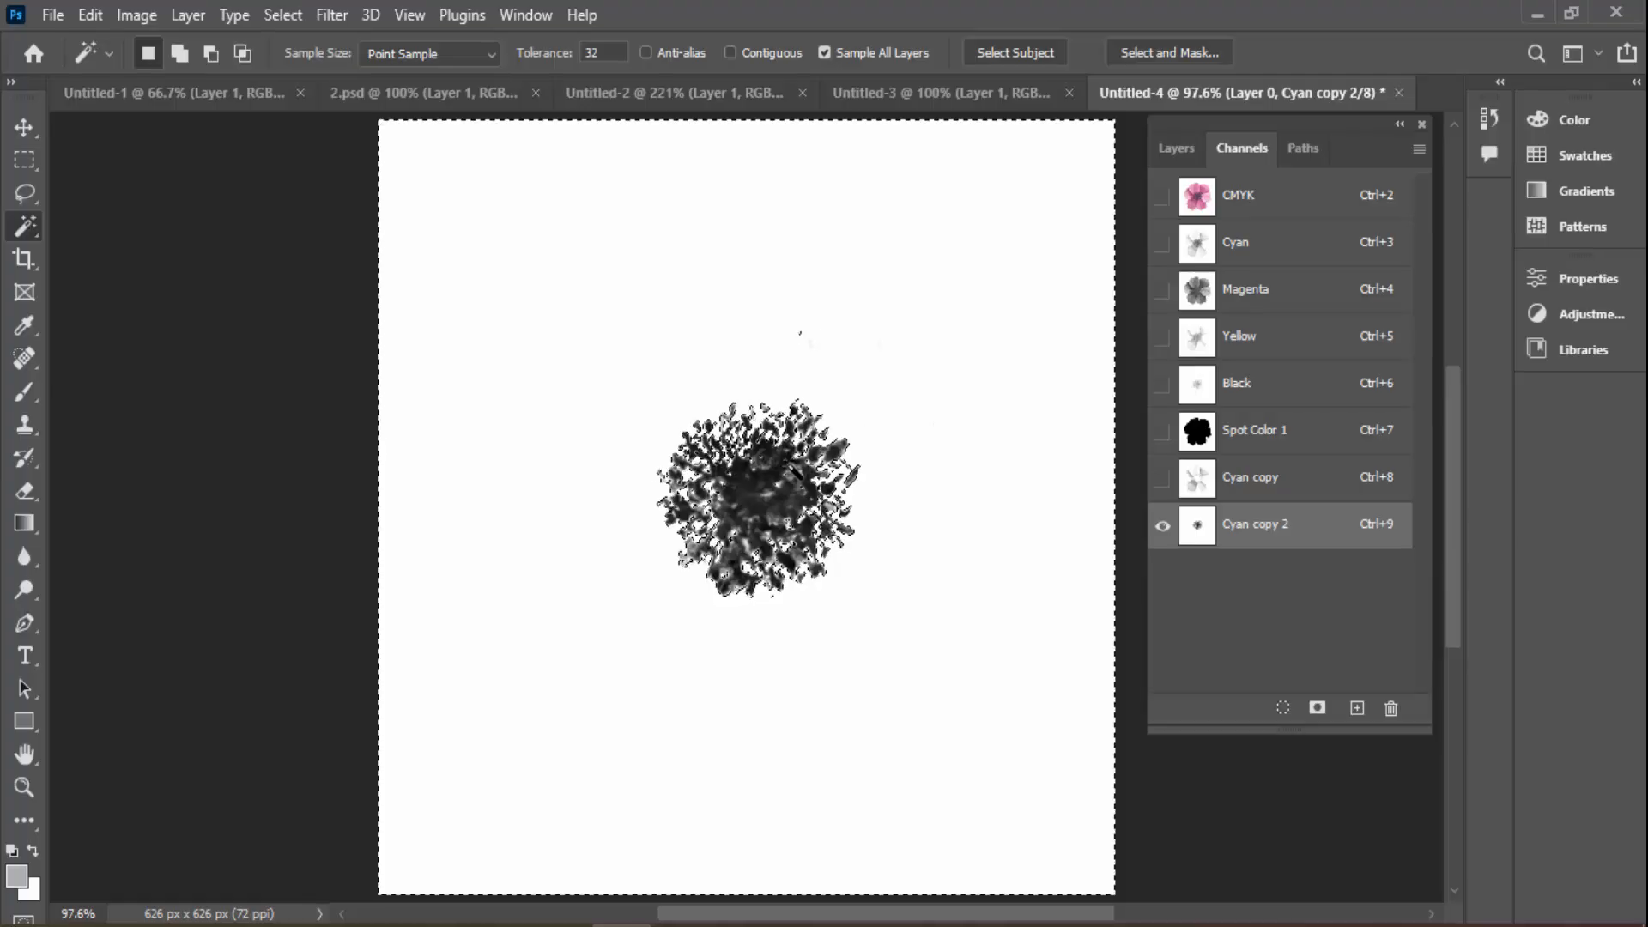
pyautogui.hotkey('ctrl', 'shift', 'i')
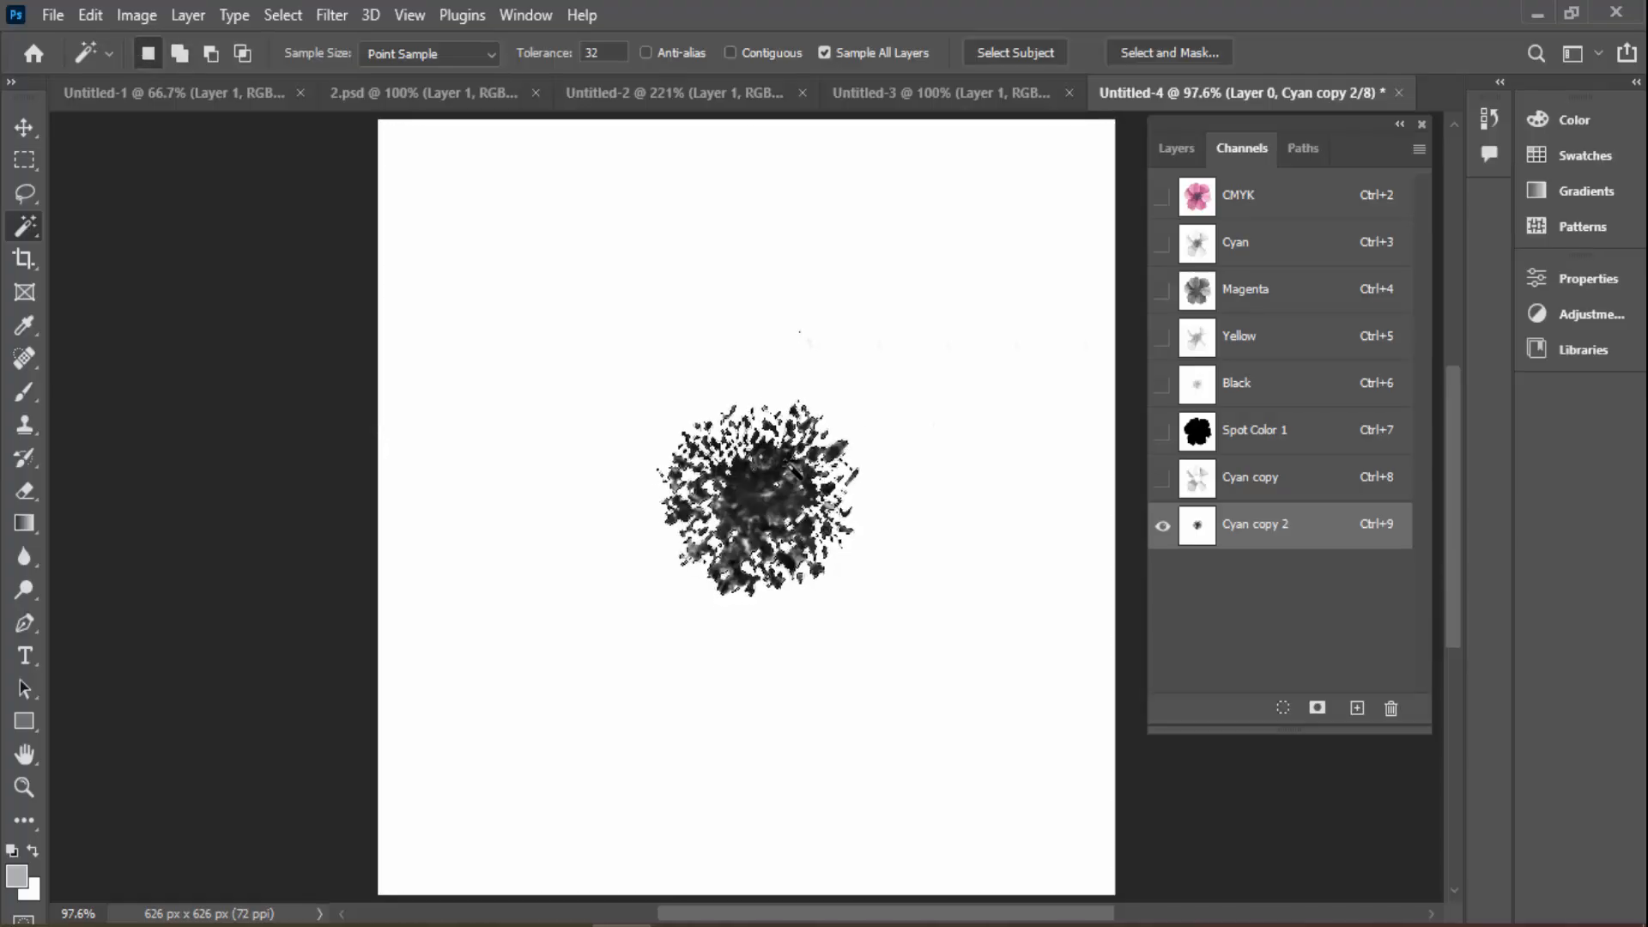
# Clear the selected flower centre from the Cyan copy and Spot Color 1 channels
pyautogui.click(1233, 493)
pyautogui.click(1253, 437)
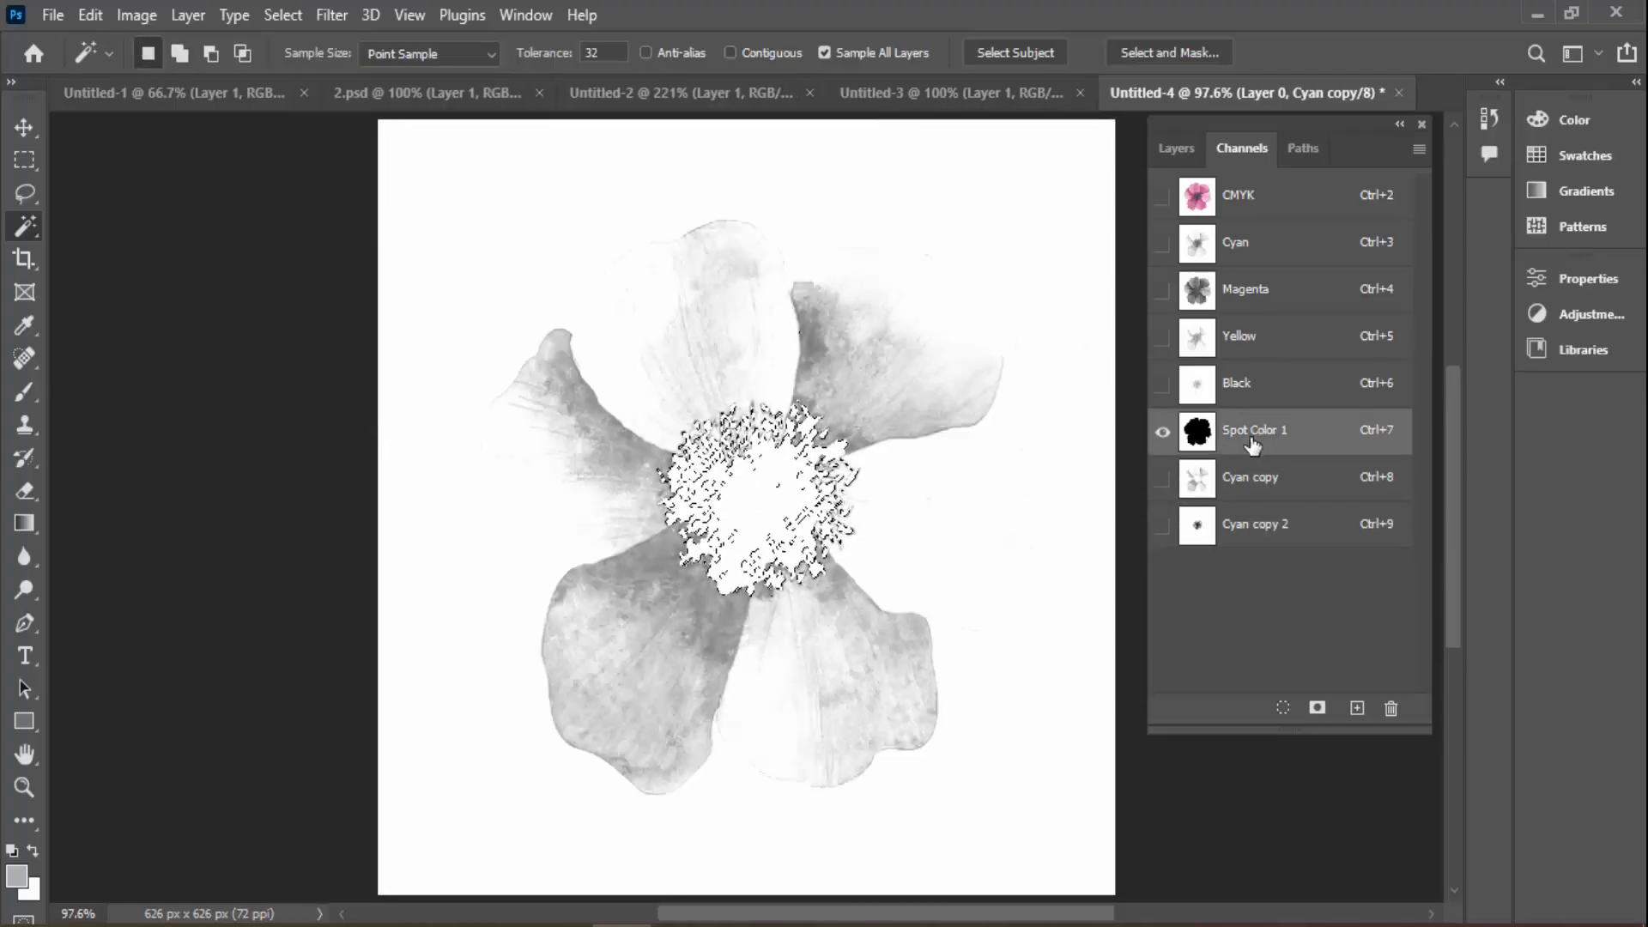
pyautogui.press('Delete')
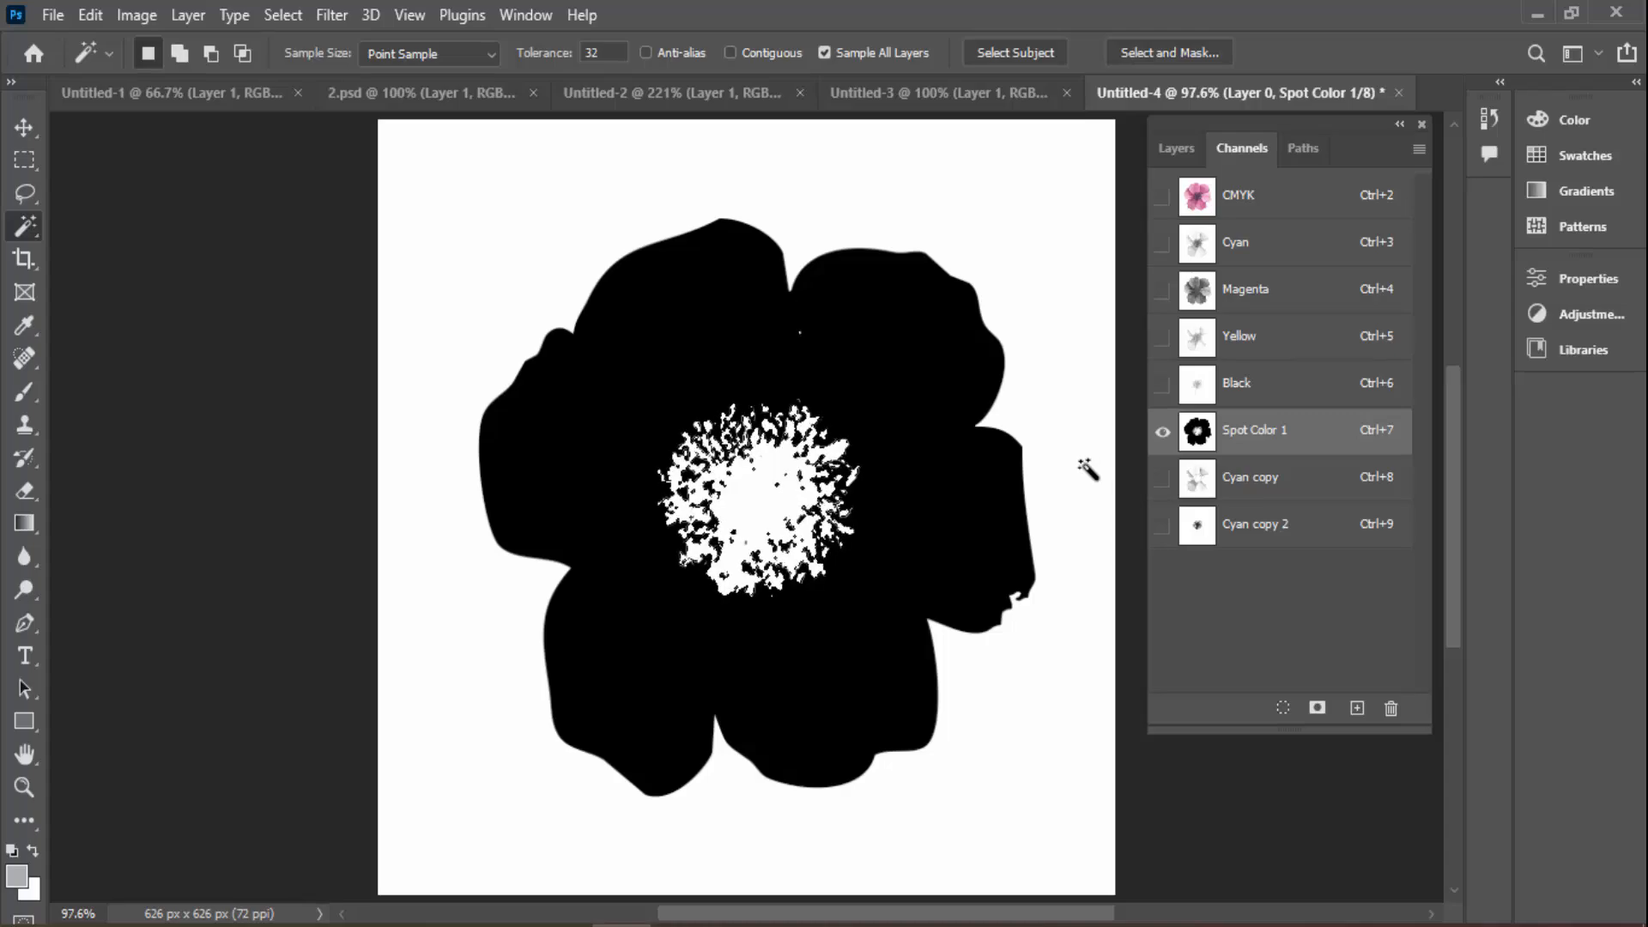
# Examine how Spot Color 1, Cyan copy and Cyan copy 2 each contribute to the flower by toggling their visibility
pyautogui.click(1163, 479)
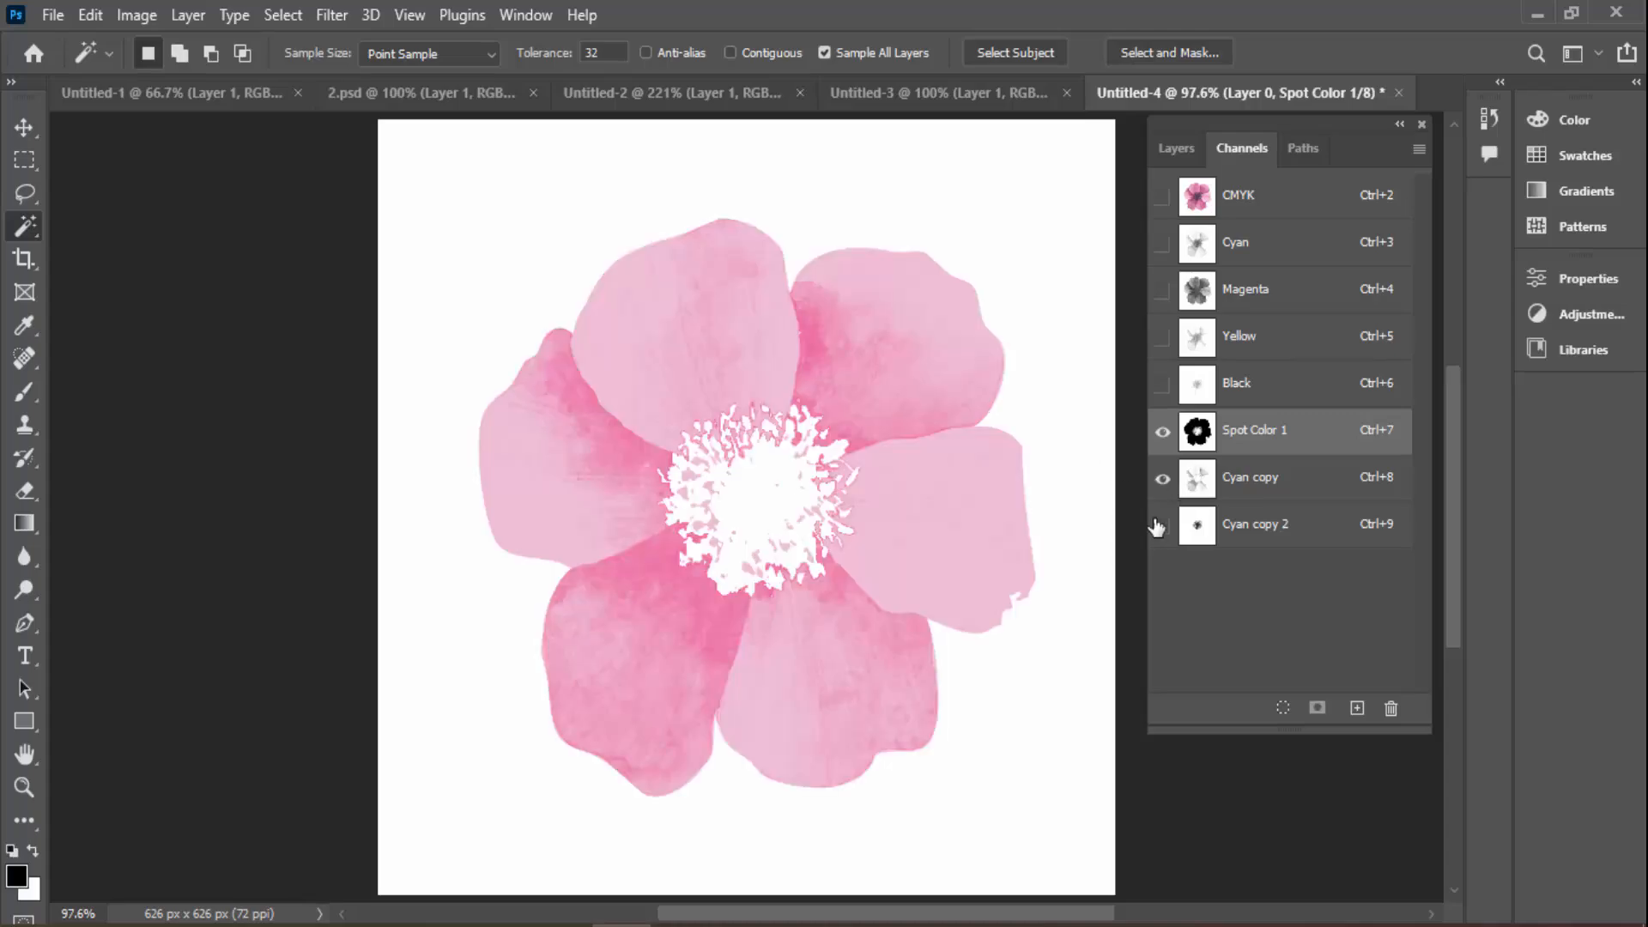
pyautogui.click(1162, 526)
pyautogui.click(1162, 526)
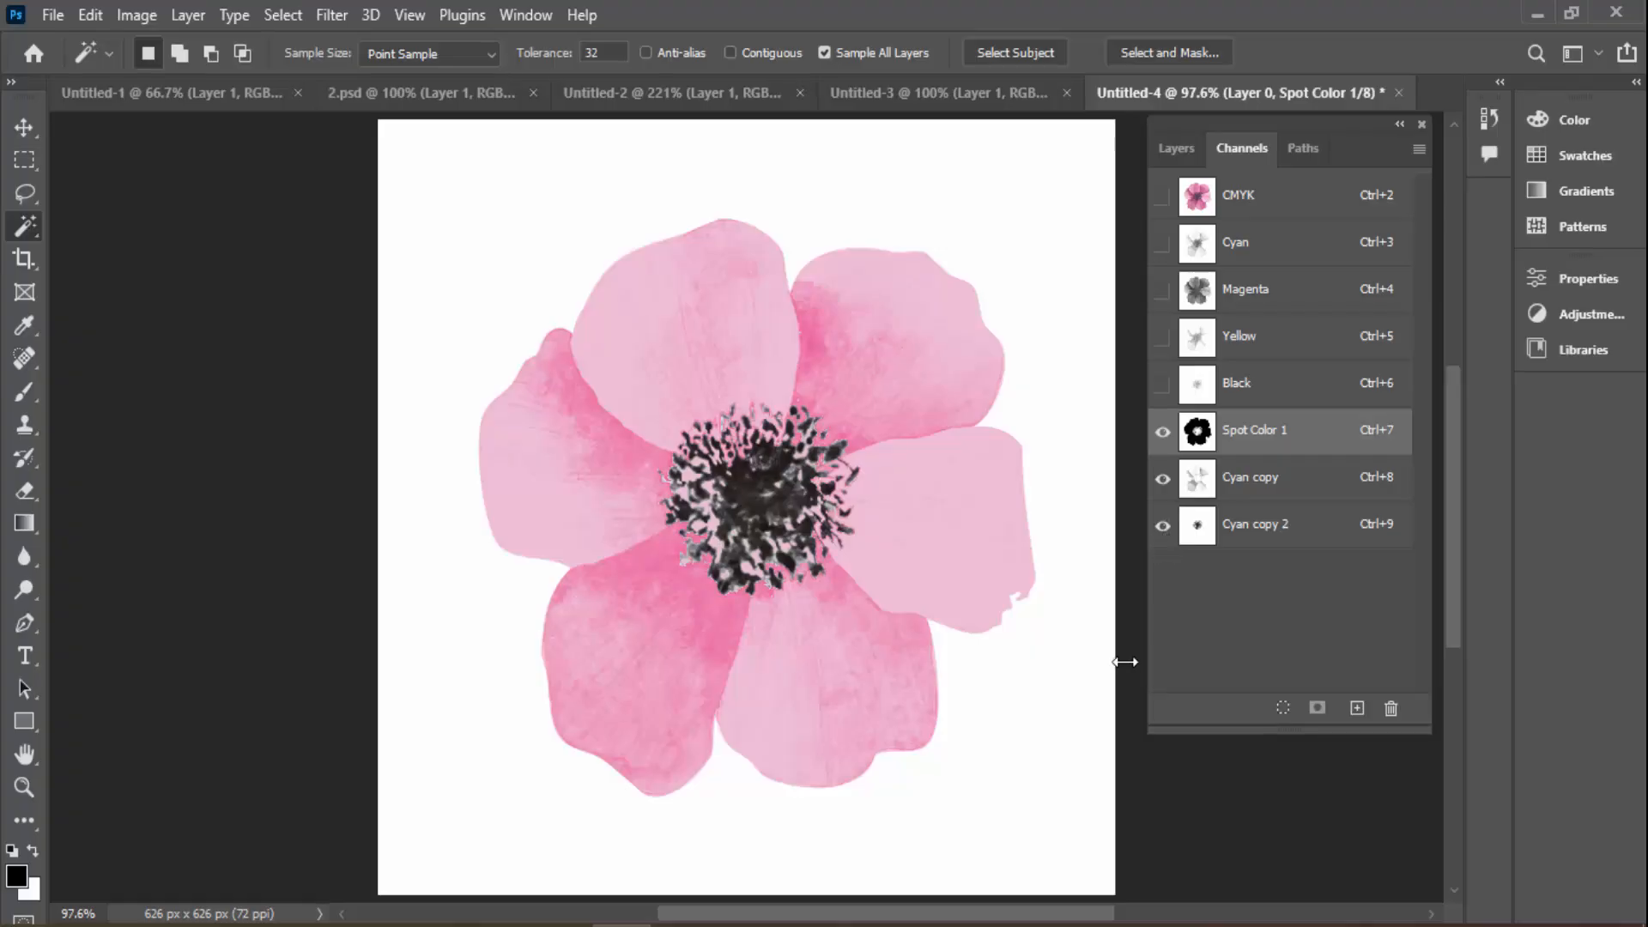
pyautogui.click(1160, 528)
pyautogui.click(1159, 528)
pyautogui.click(1158, 534)
pyautogui.scroll(1, 953, 498)
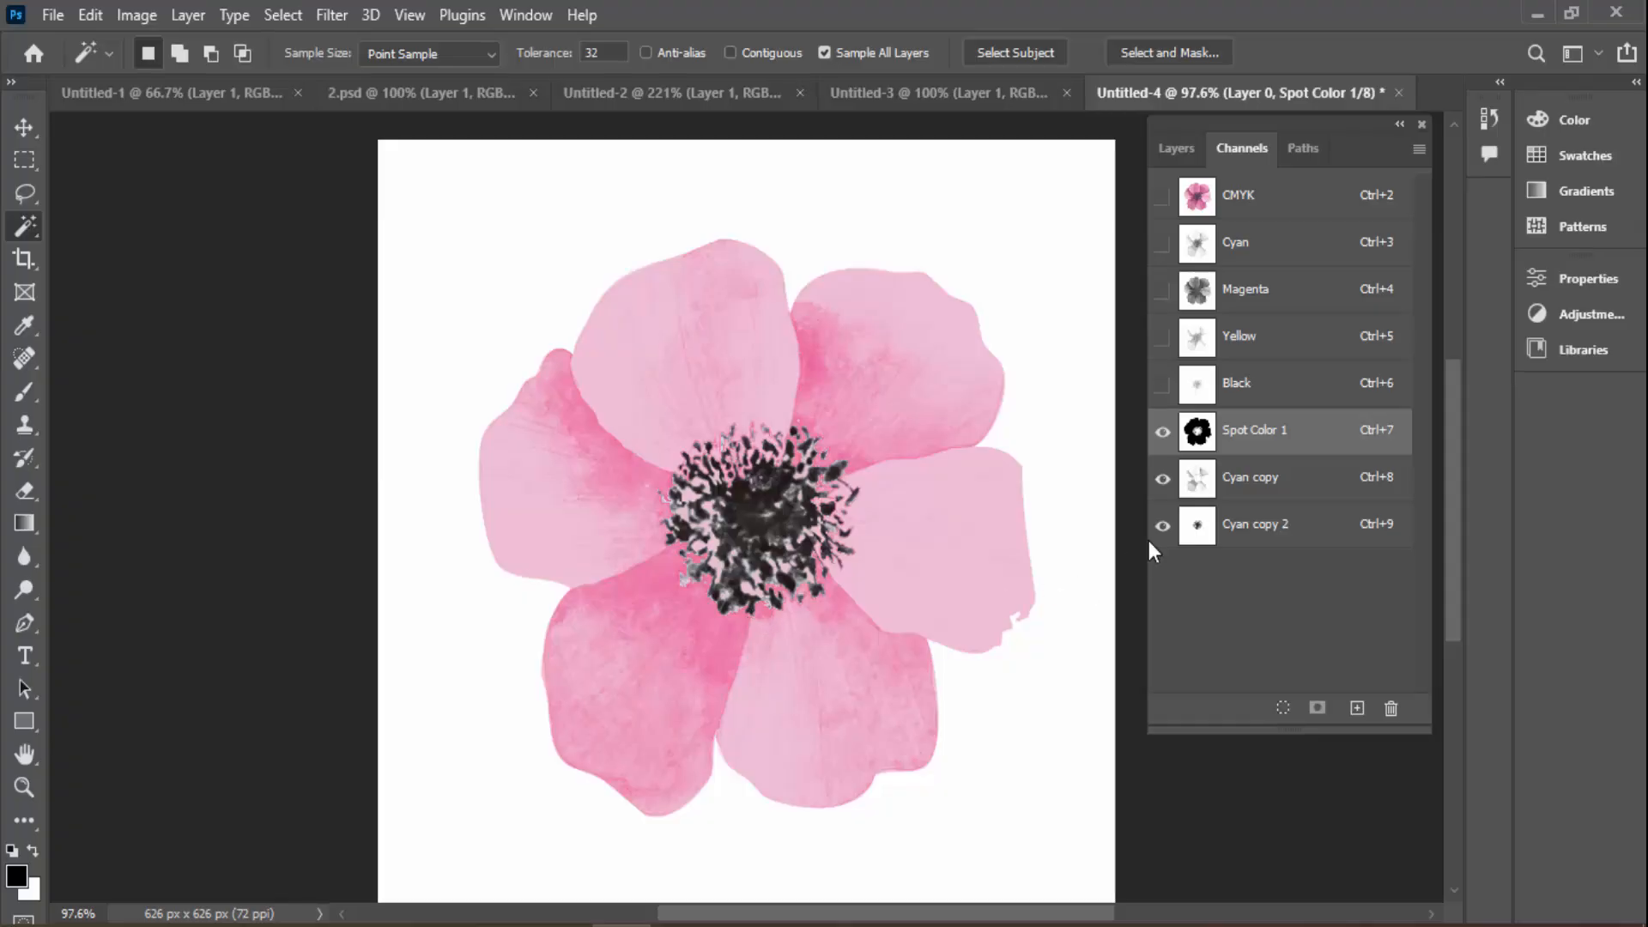
pyautogui.click(1161, 436)
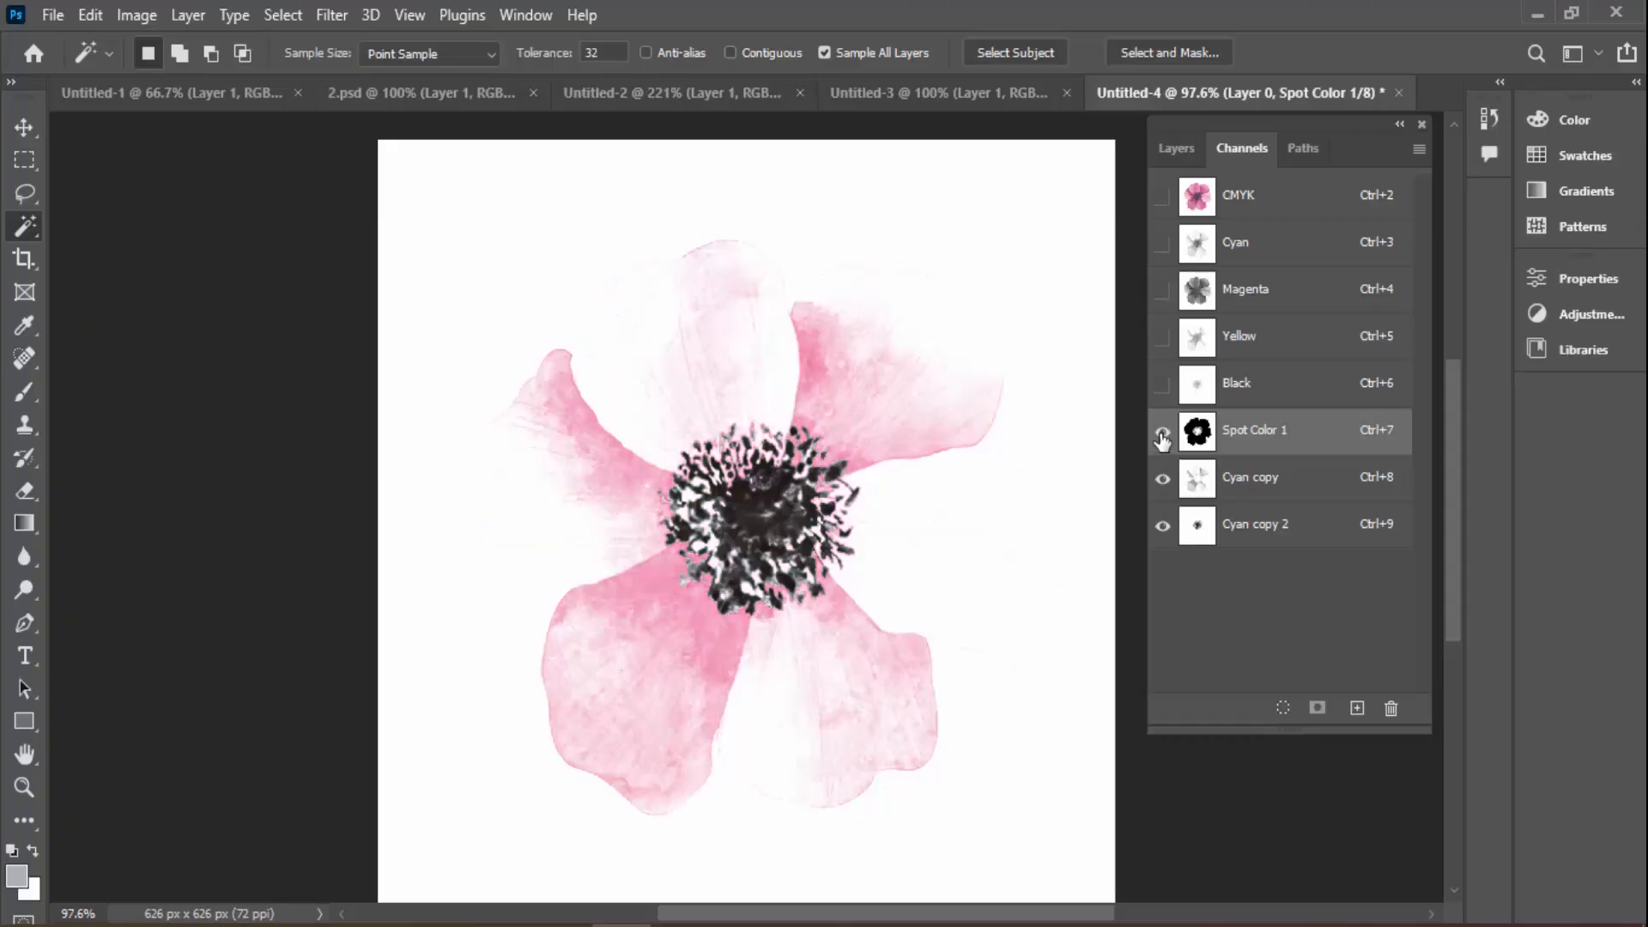
pyautogui.click(1161, 435)
pyautogui.click(1161, 436)
pyautogui.click(1160, 438)
pyautogui.click(1160, 480)
pyautogui.click(1161, 481)
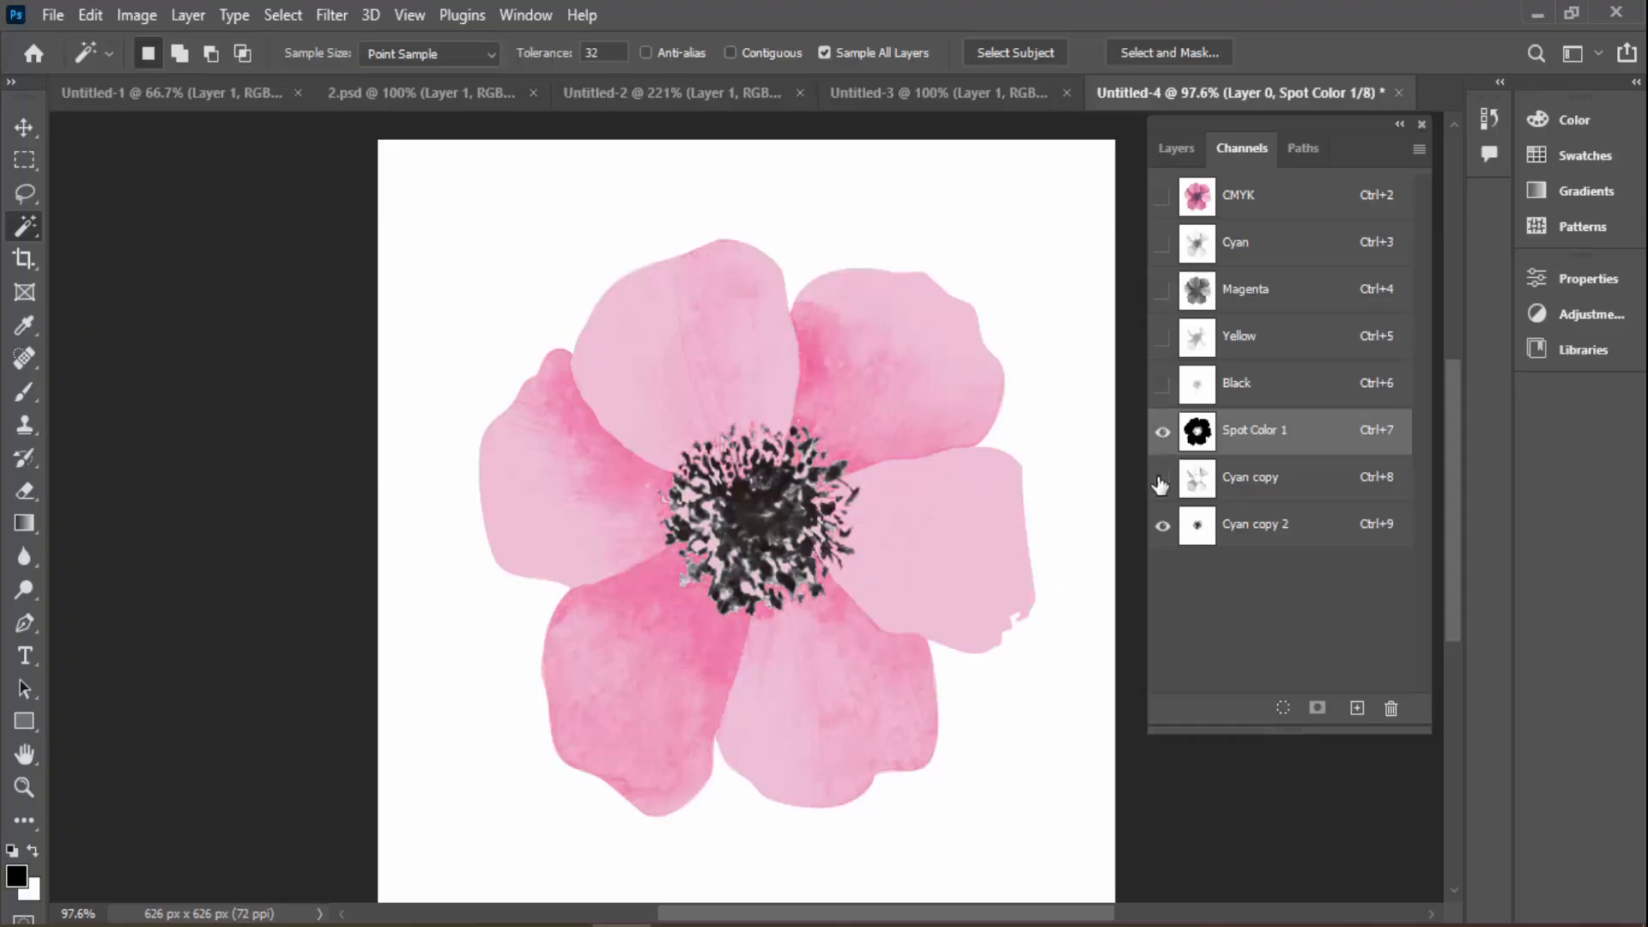
# Compare the flower with and without Cyan copy, and with and without the dark Cyan copy 2 centre
pyautogui.click(1160, 481)
pyautogui.click(1160, 481)
pyautogui.click(1160, 481)
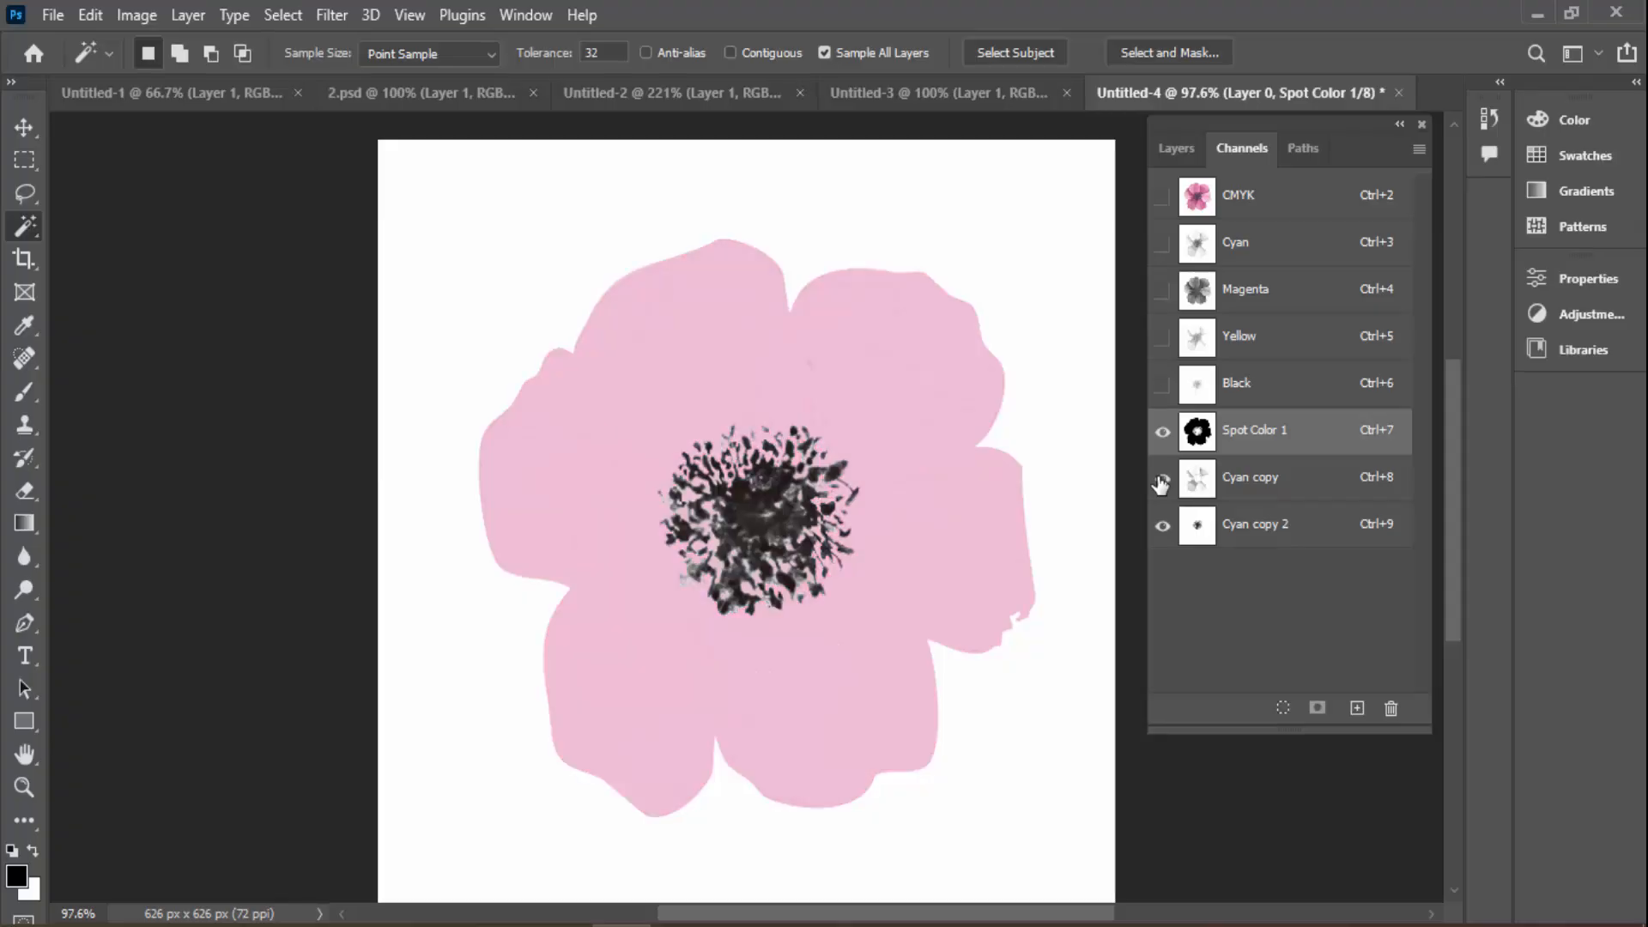
pyautogui.click(1160, 480)
pyautogui.click(1162, 525)
pyautogui.click(1162, 526)
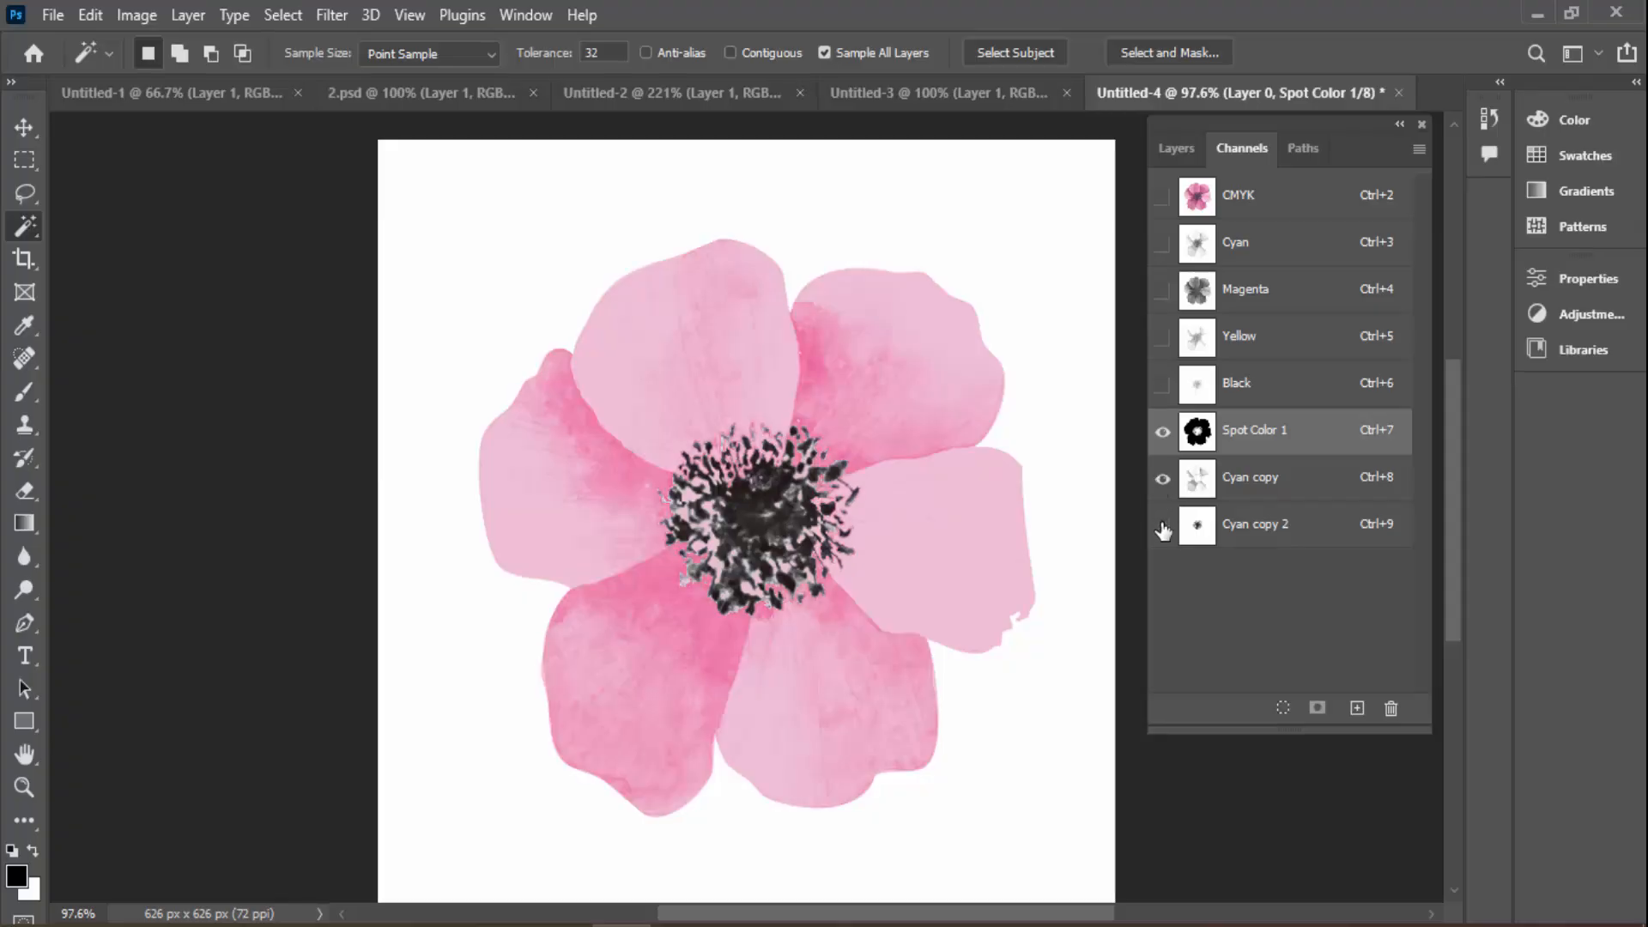
pyautogui.click(1162, 526)
pyautogui.click(1162, 525)
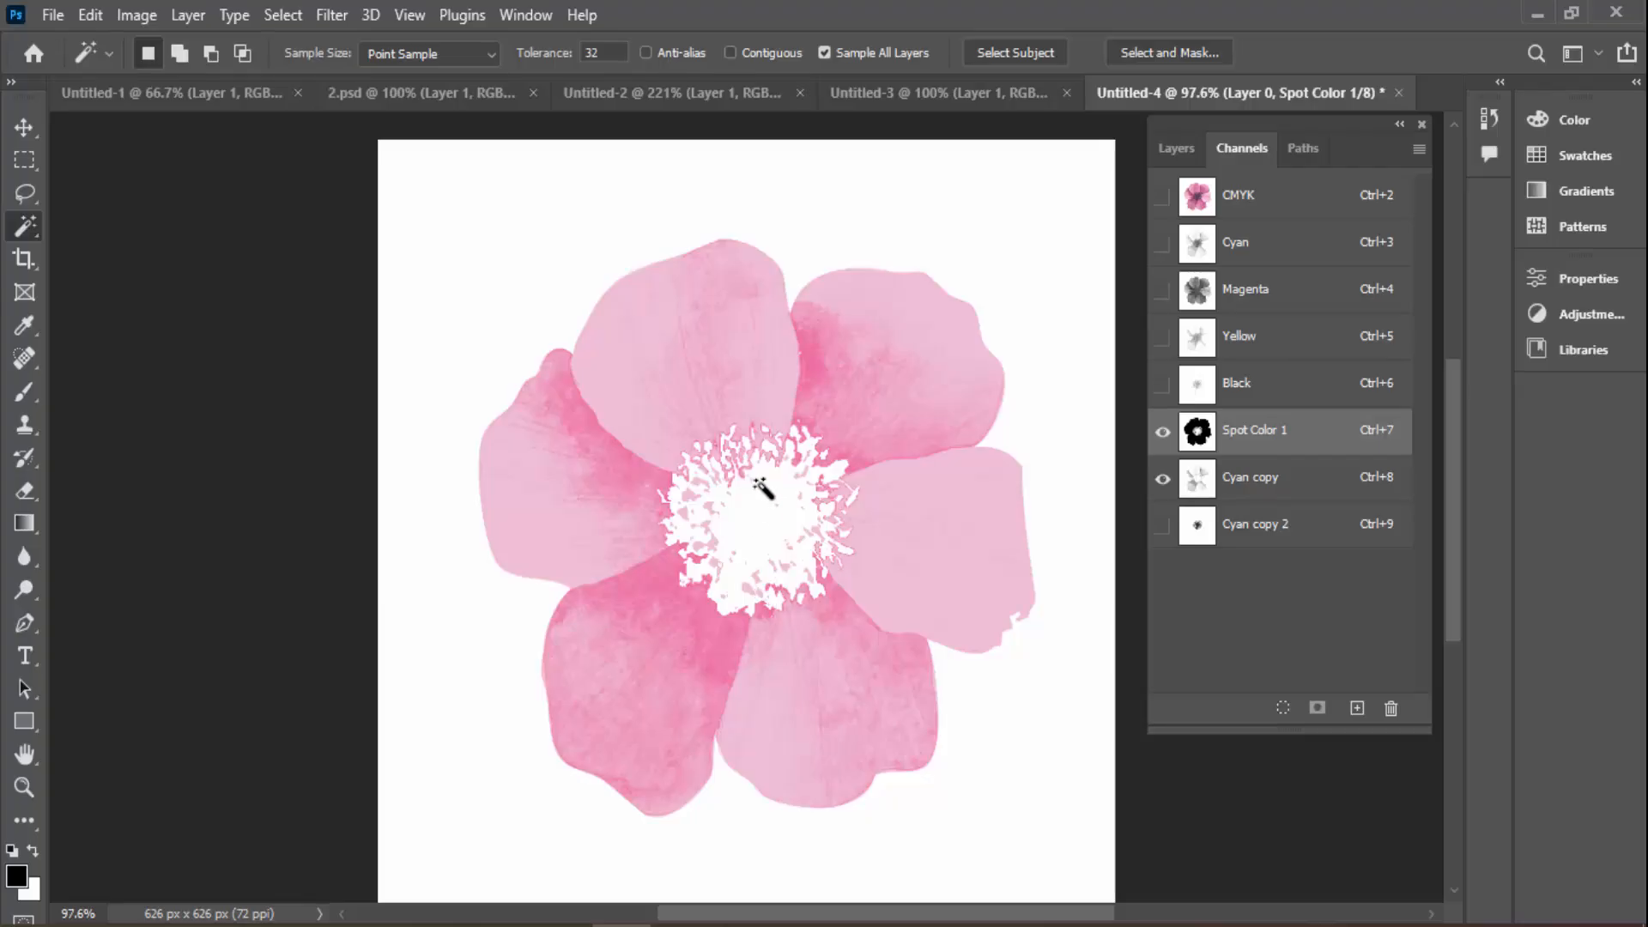
pyautogui.click(1162, 526)
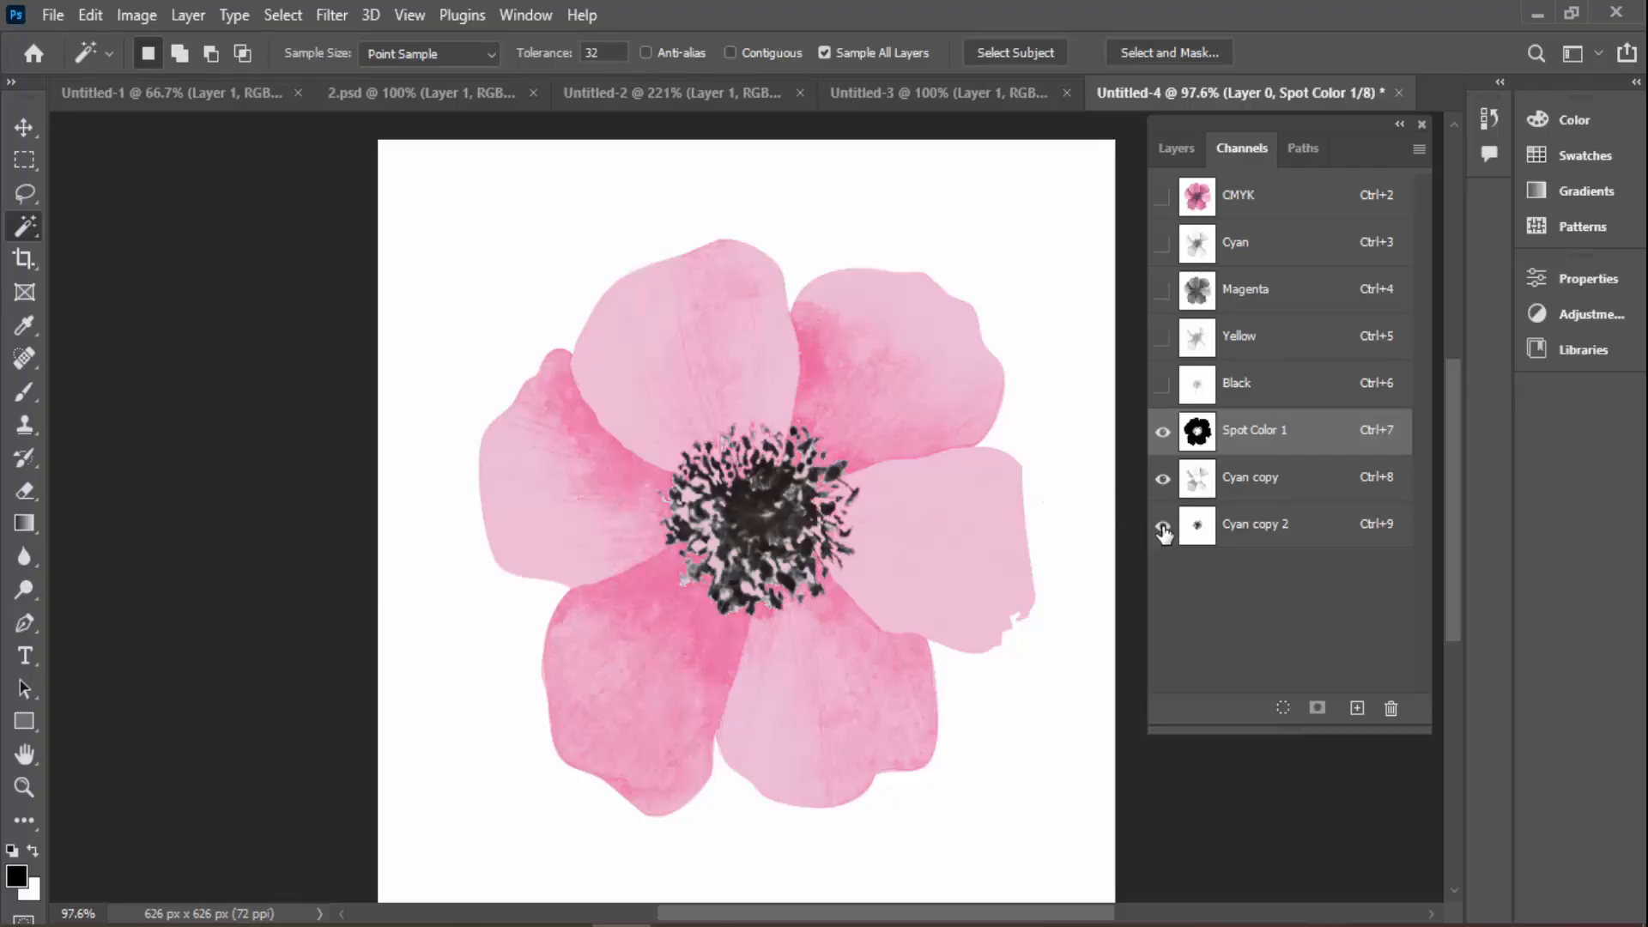
pyautogui.click(1162, 526)
pyautogui.click(1162, 526)
pyautogui.click(1162, 526)
pyautogui.click(1162, 526)
# Isolate Cyan copy 2, darken it with Levels using a midtone value of 0.71, and show all three spot channels again
pyautogui.click(1161, 434)
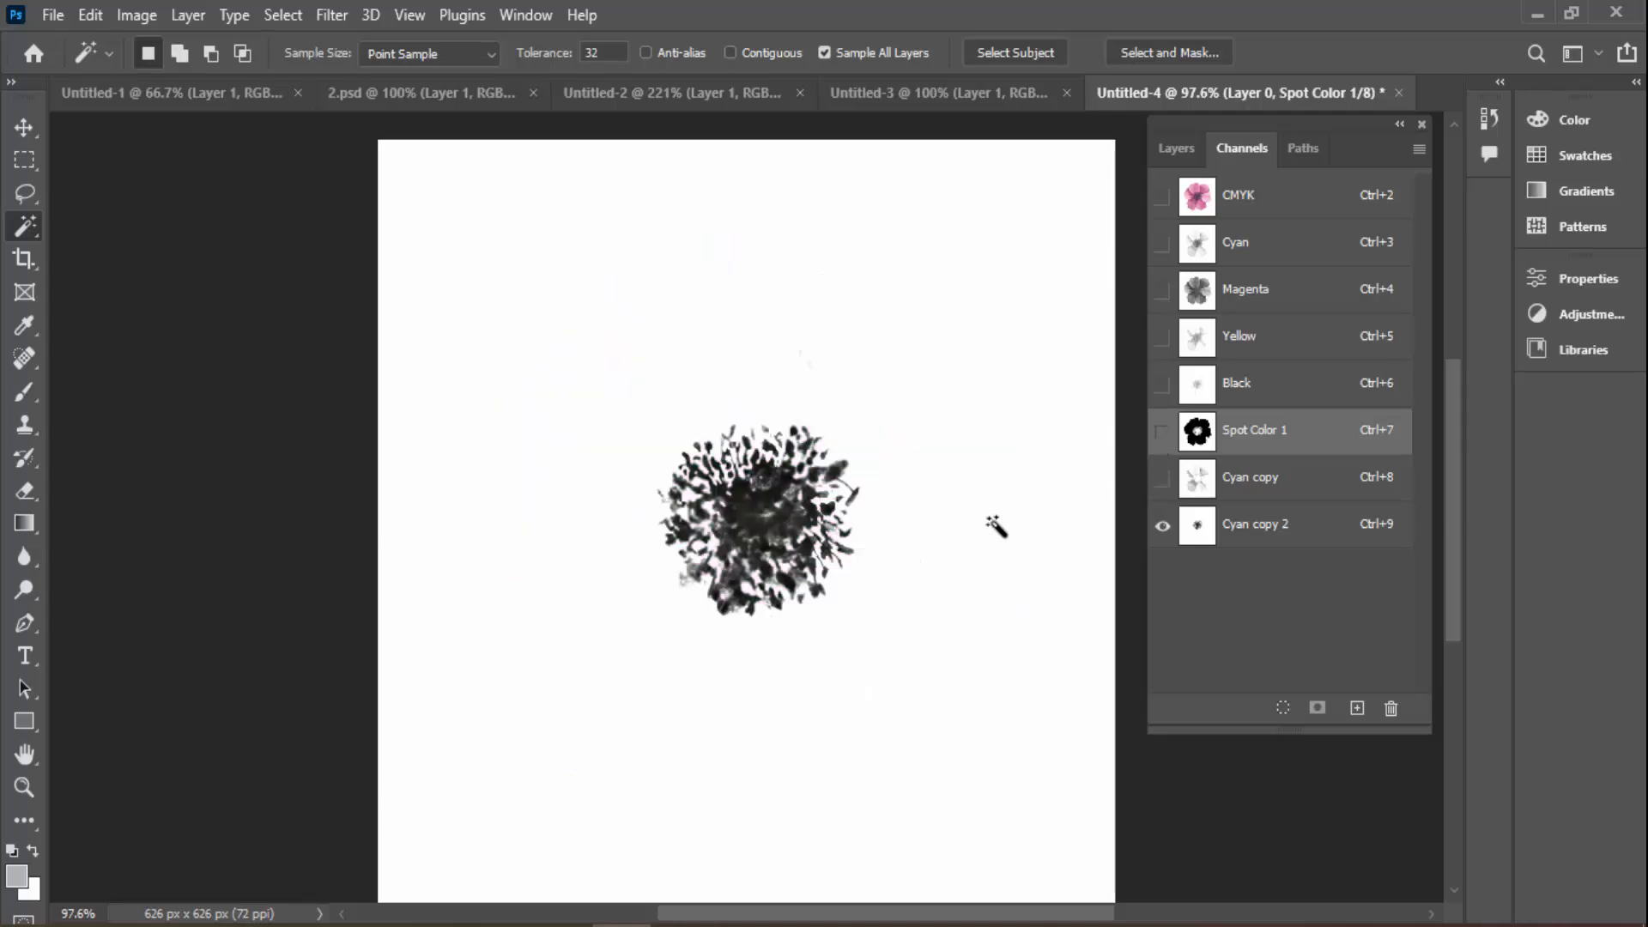
pyautogui.click(1273, 546)
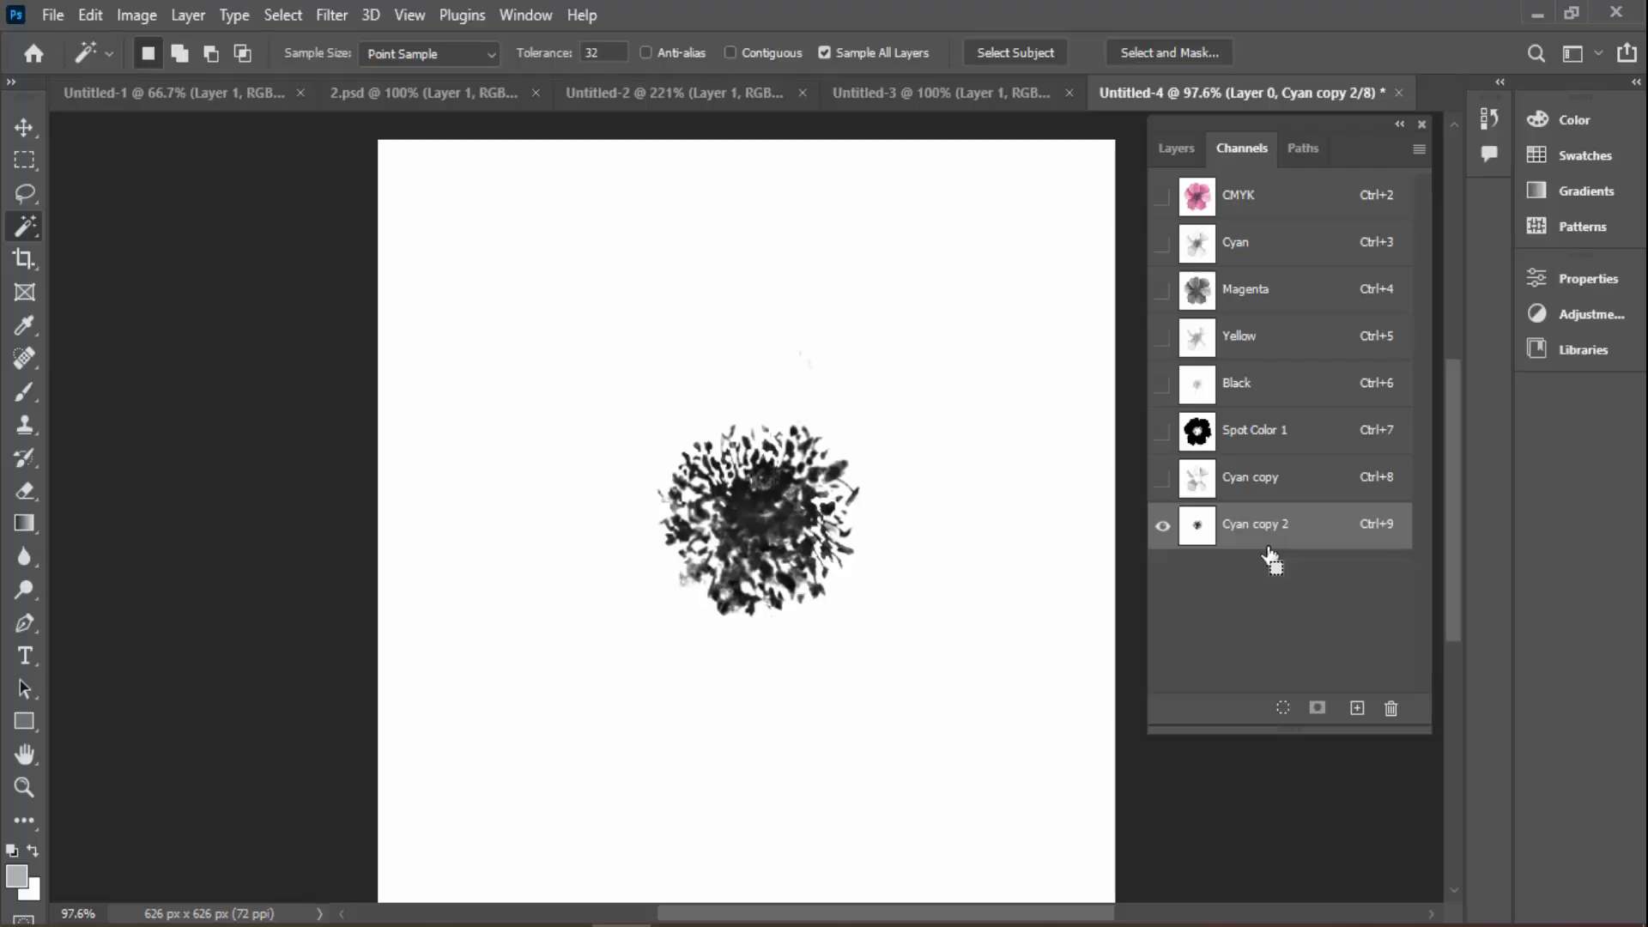
pyautogui.hotkey('ctrl', 'l')
pyautogui.moveTo(1040, 429); pyautogui.dragTo(1067, 425)
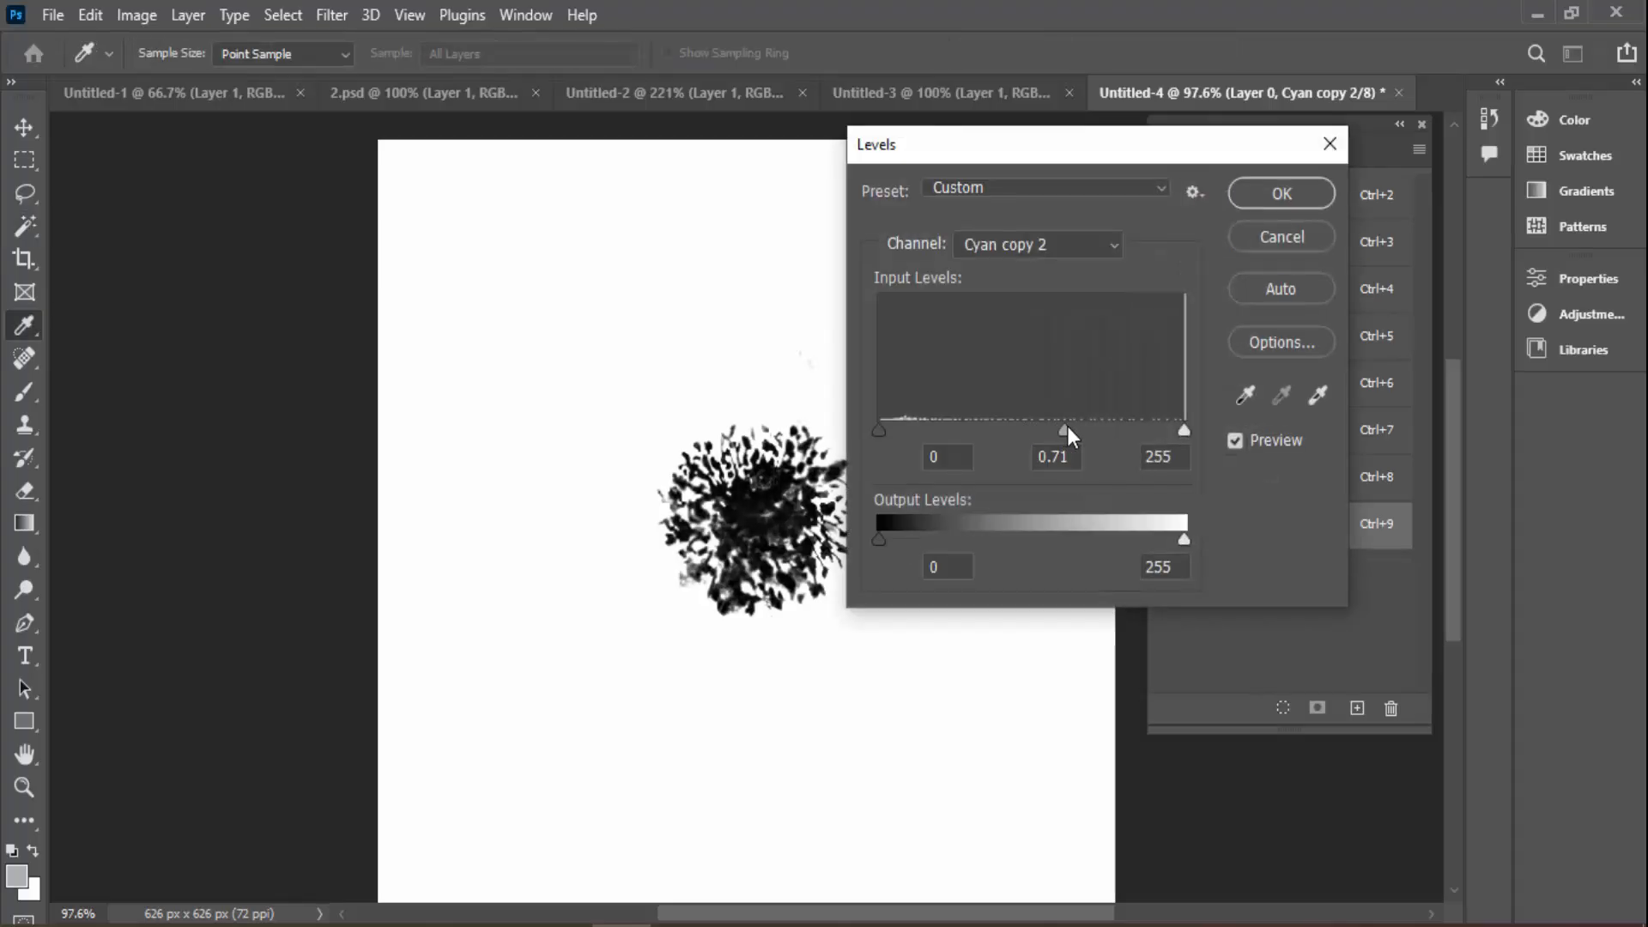
pyautogui.press('Return')
pyautogui.click(1163, 481)
pyautogui.click(1163, 432)
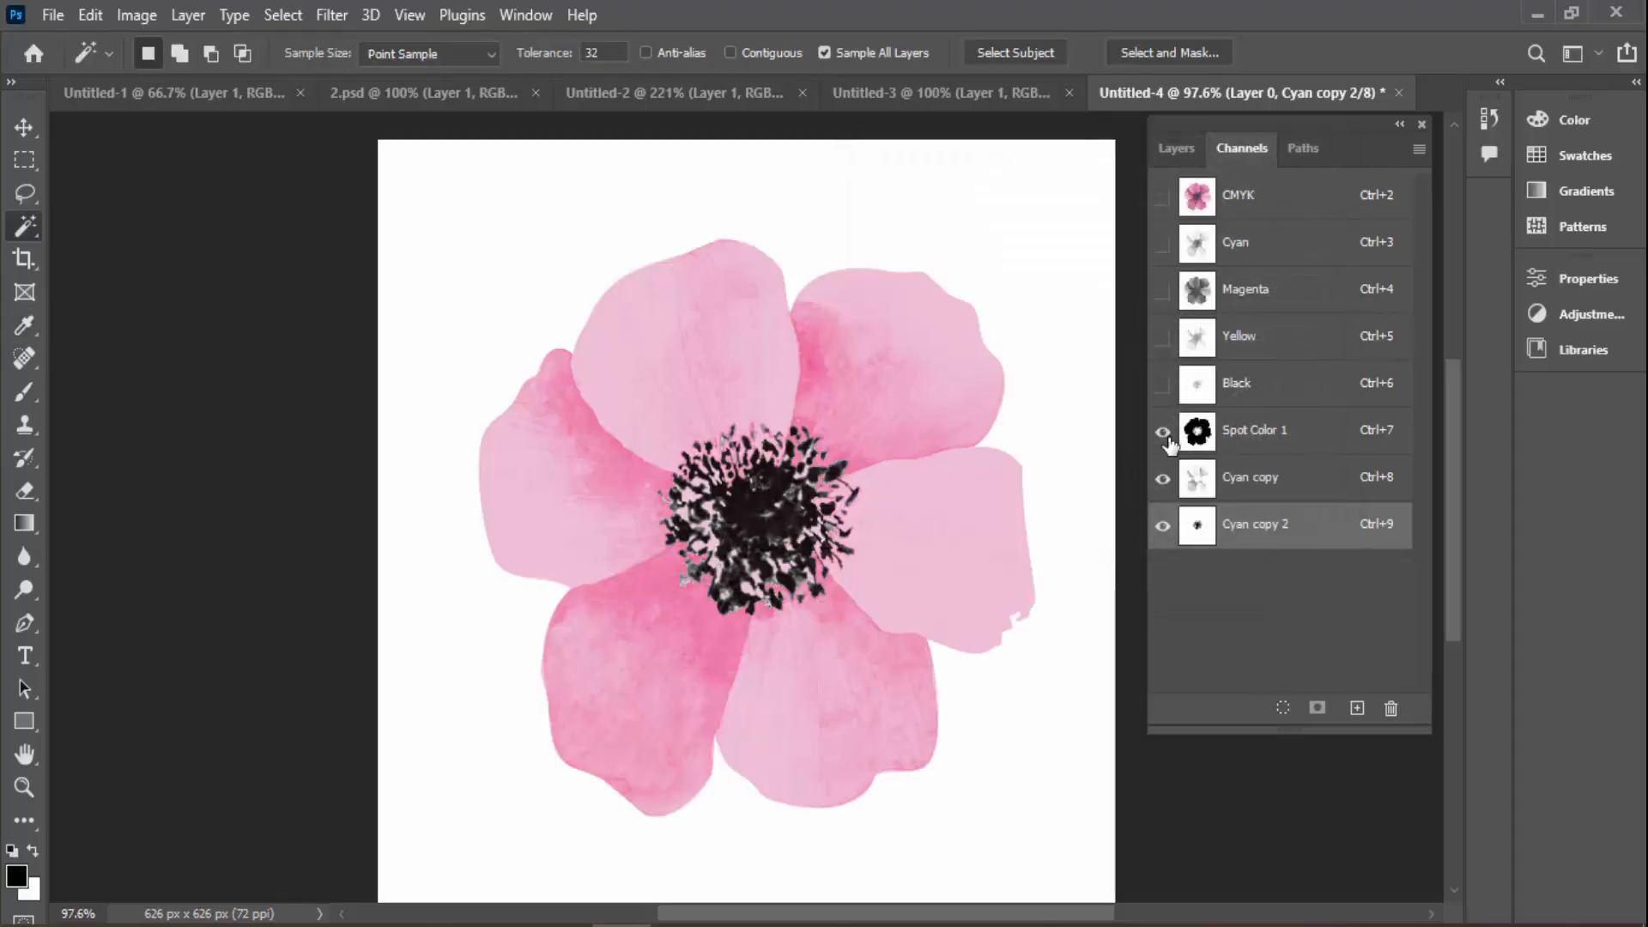
# Save the flower document under the file name 3 in Photoshop format
pyautogui.click(53, 15)
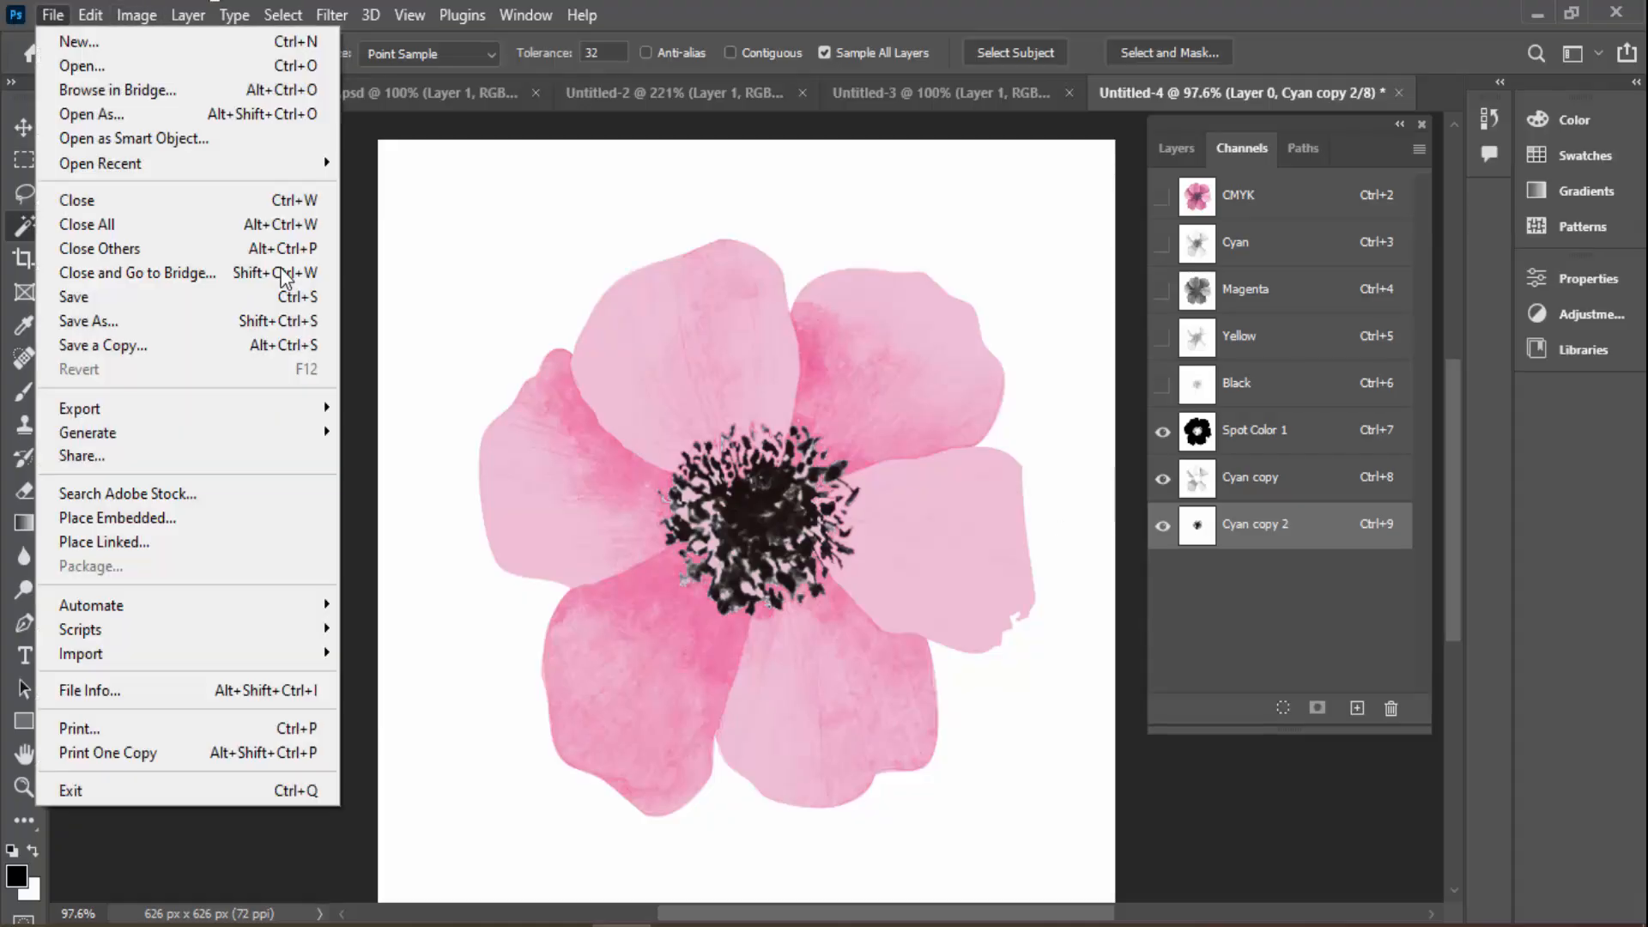
pyautogui.click(215, 320)
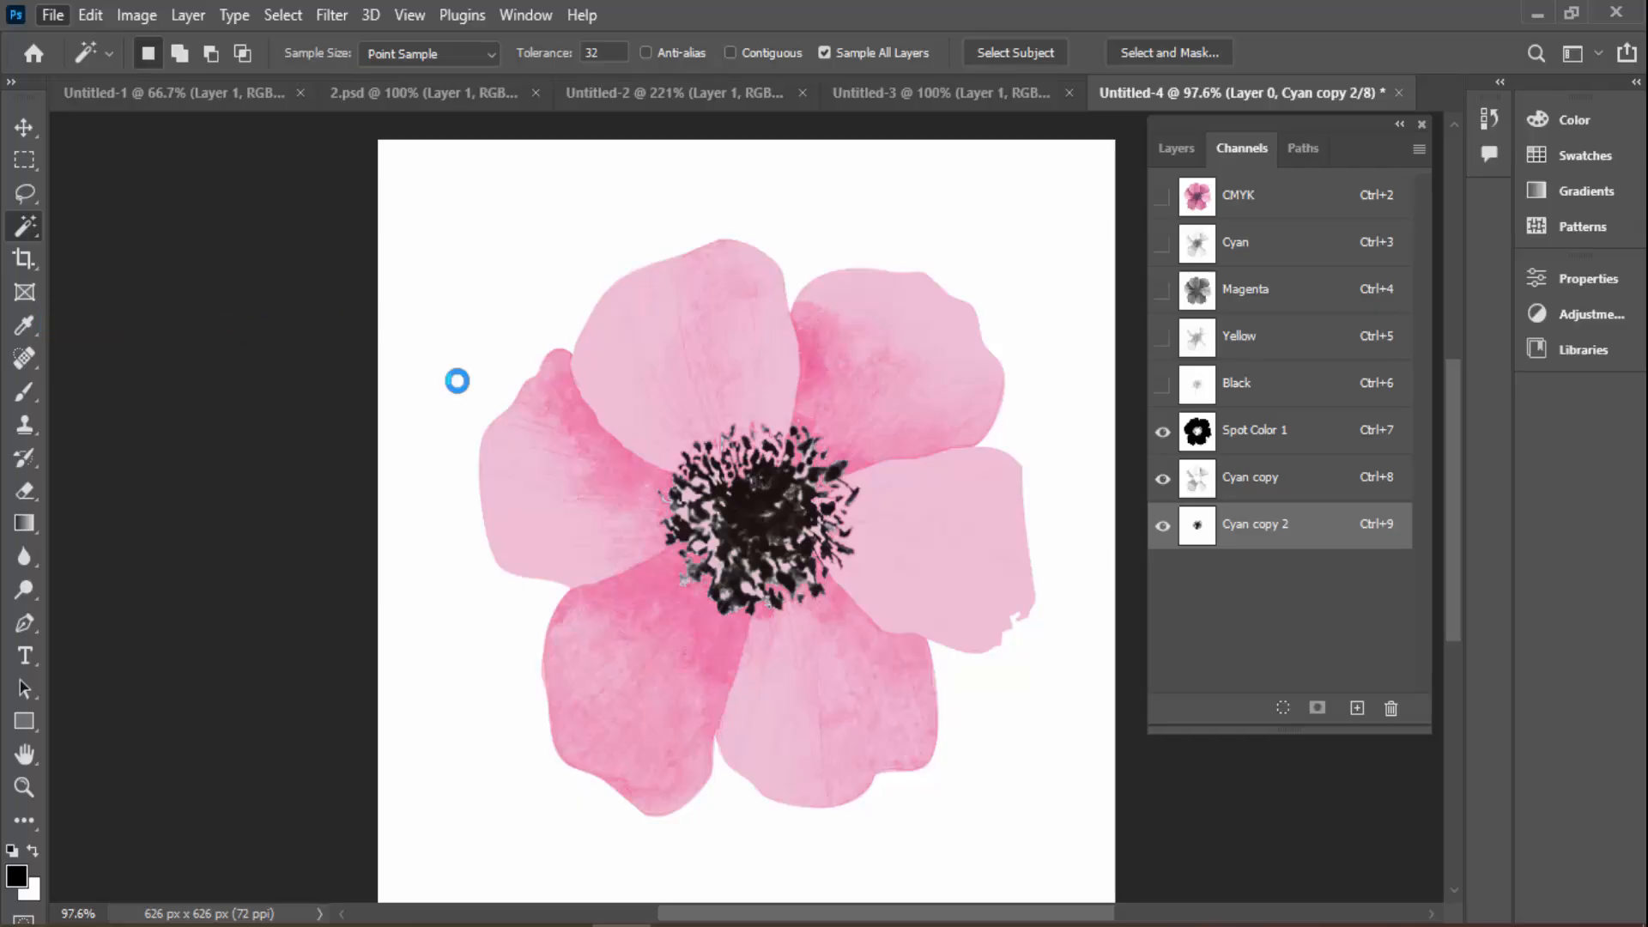
pyautogui.write('3')
pyautogui.press('Return')
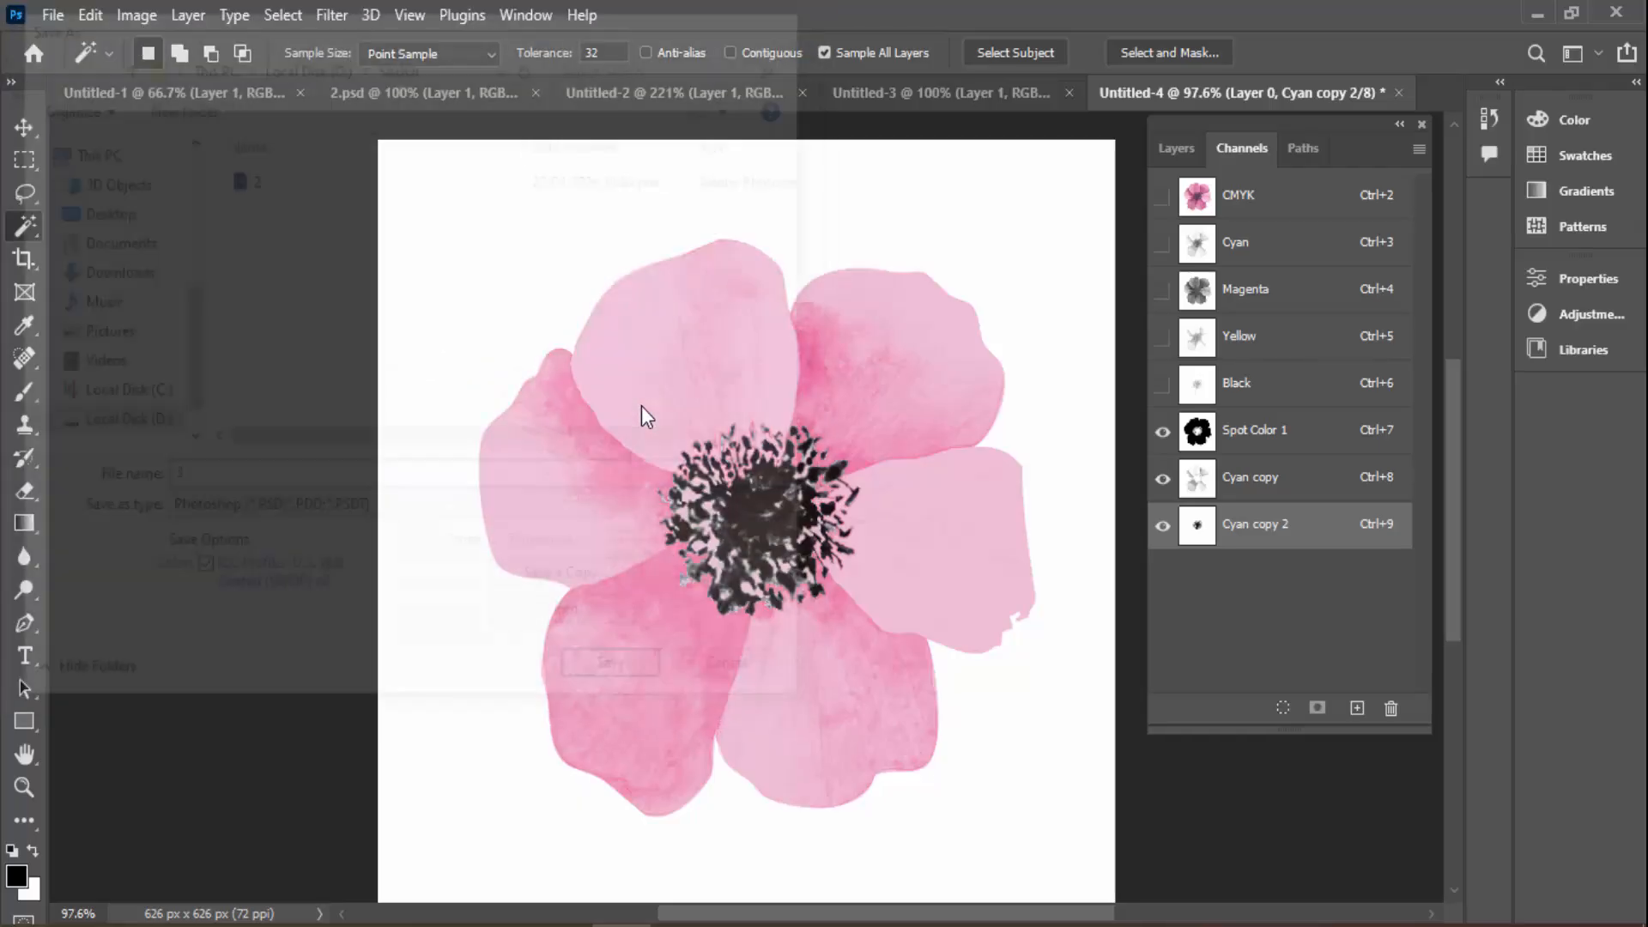
pyautogui.press('Return')
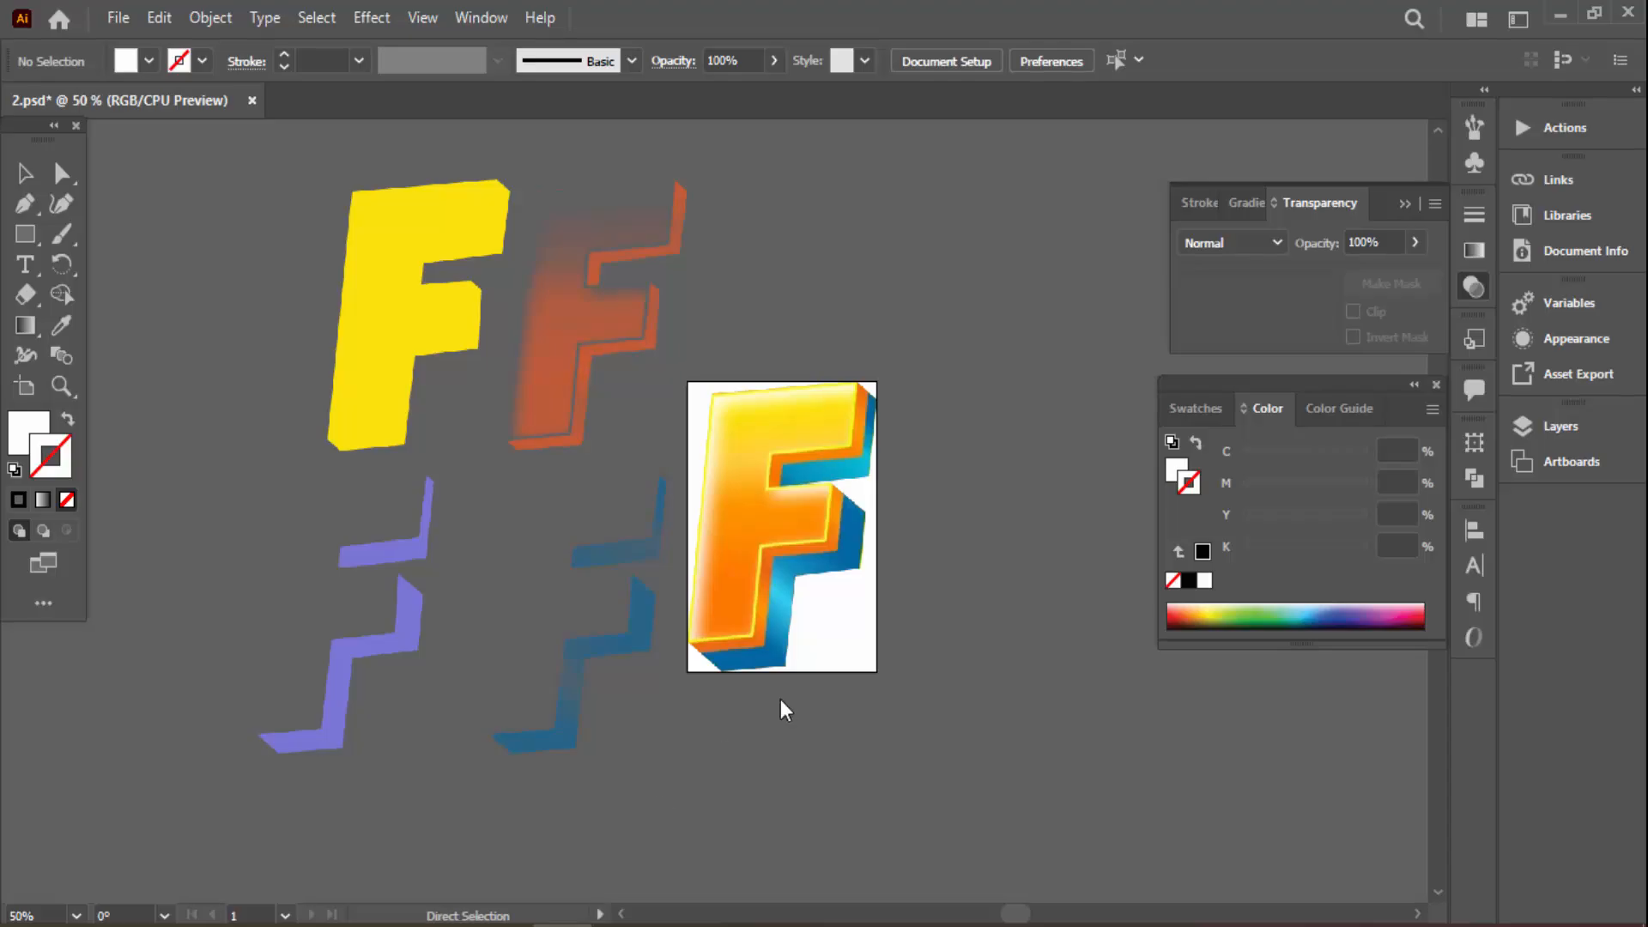
# Switch to Illustrator and open 3.psd with Flatten Layers to a Single Image
pyautogui.hotkey('ctrl', 'o')
pyautogui.doubleClick(302, 205)
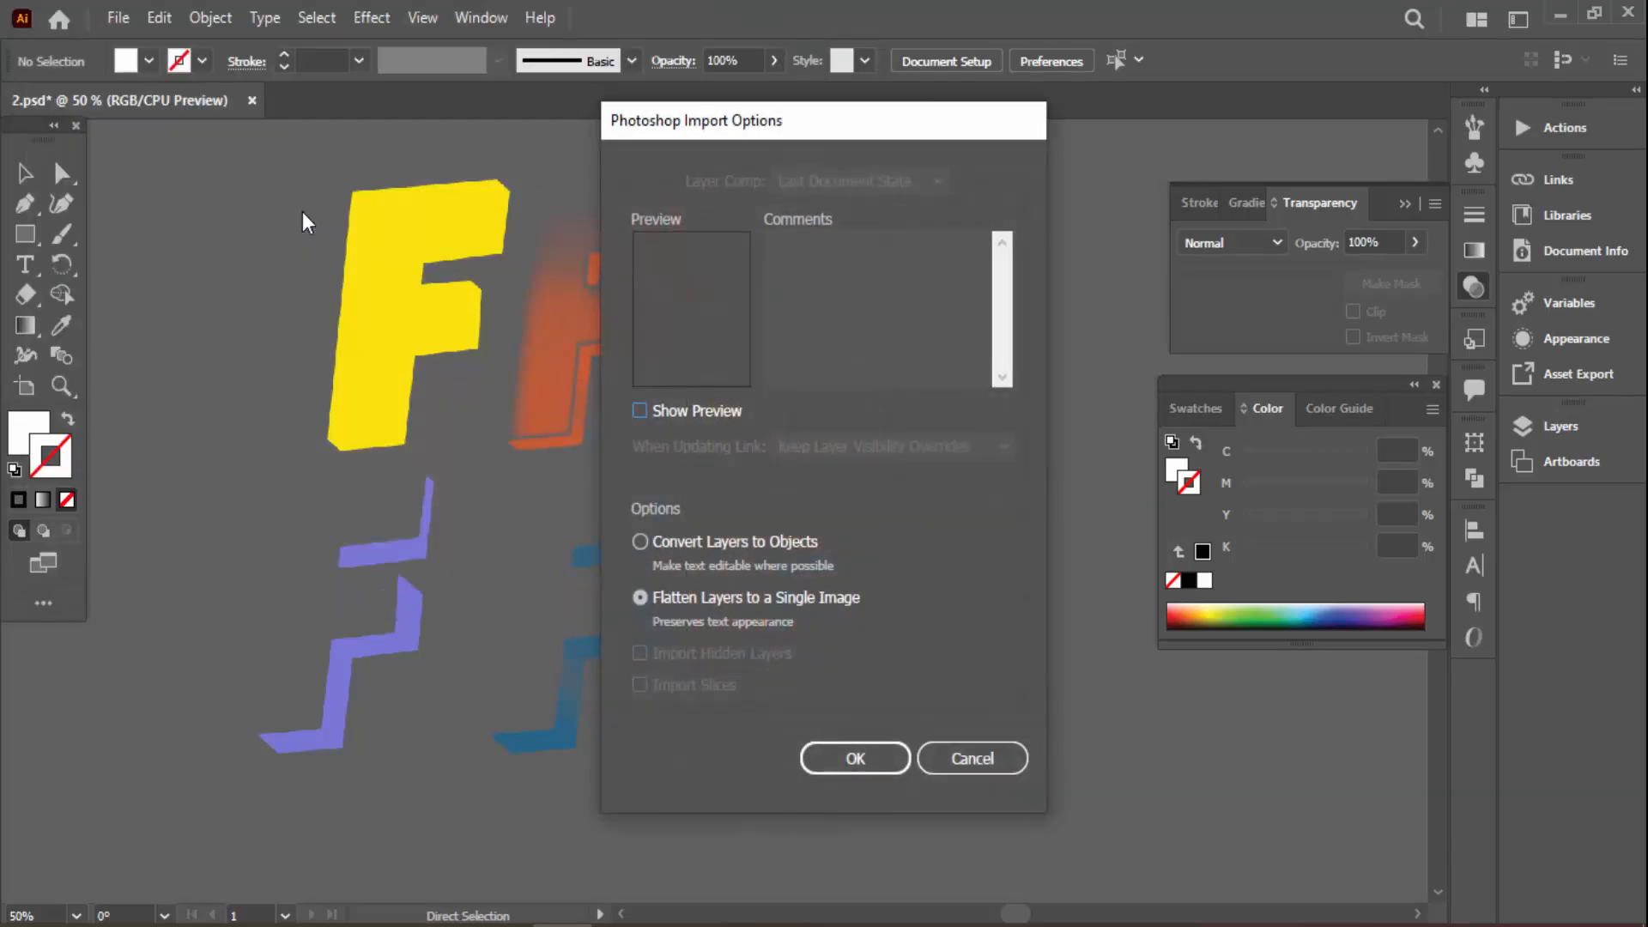
pyautogui.click(841, 757)
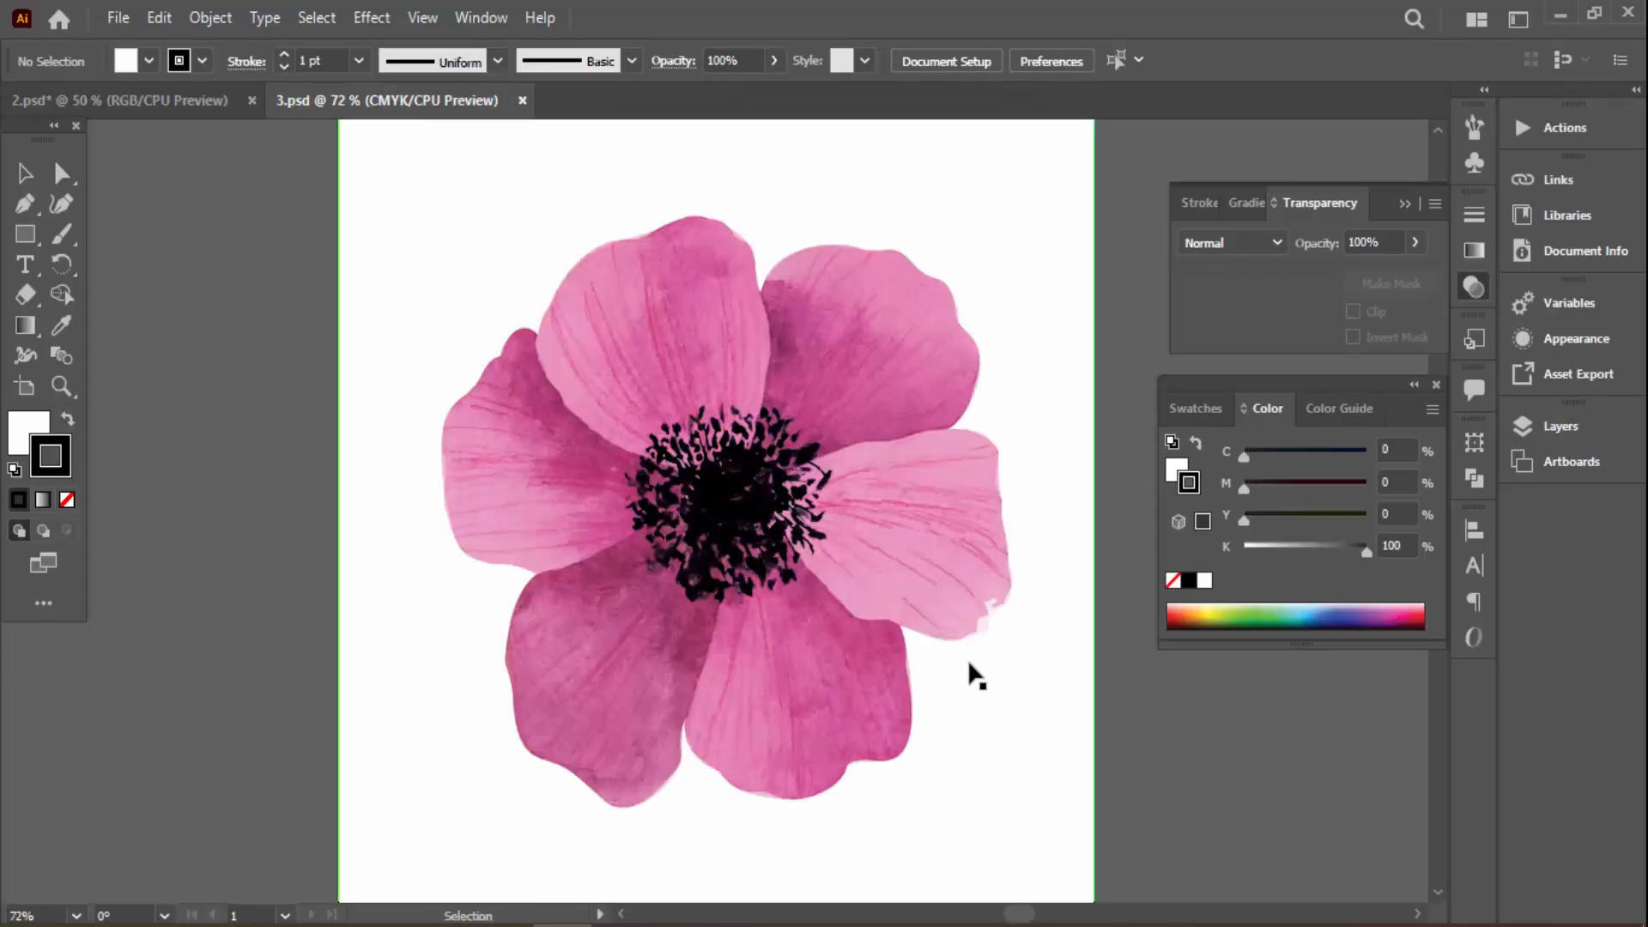
pyautogui.hotkey('ctrl', '-')
pyautogui.hotkey('ctrl', '-')
pyautogui.hotkey('ctrl', '-')
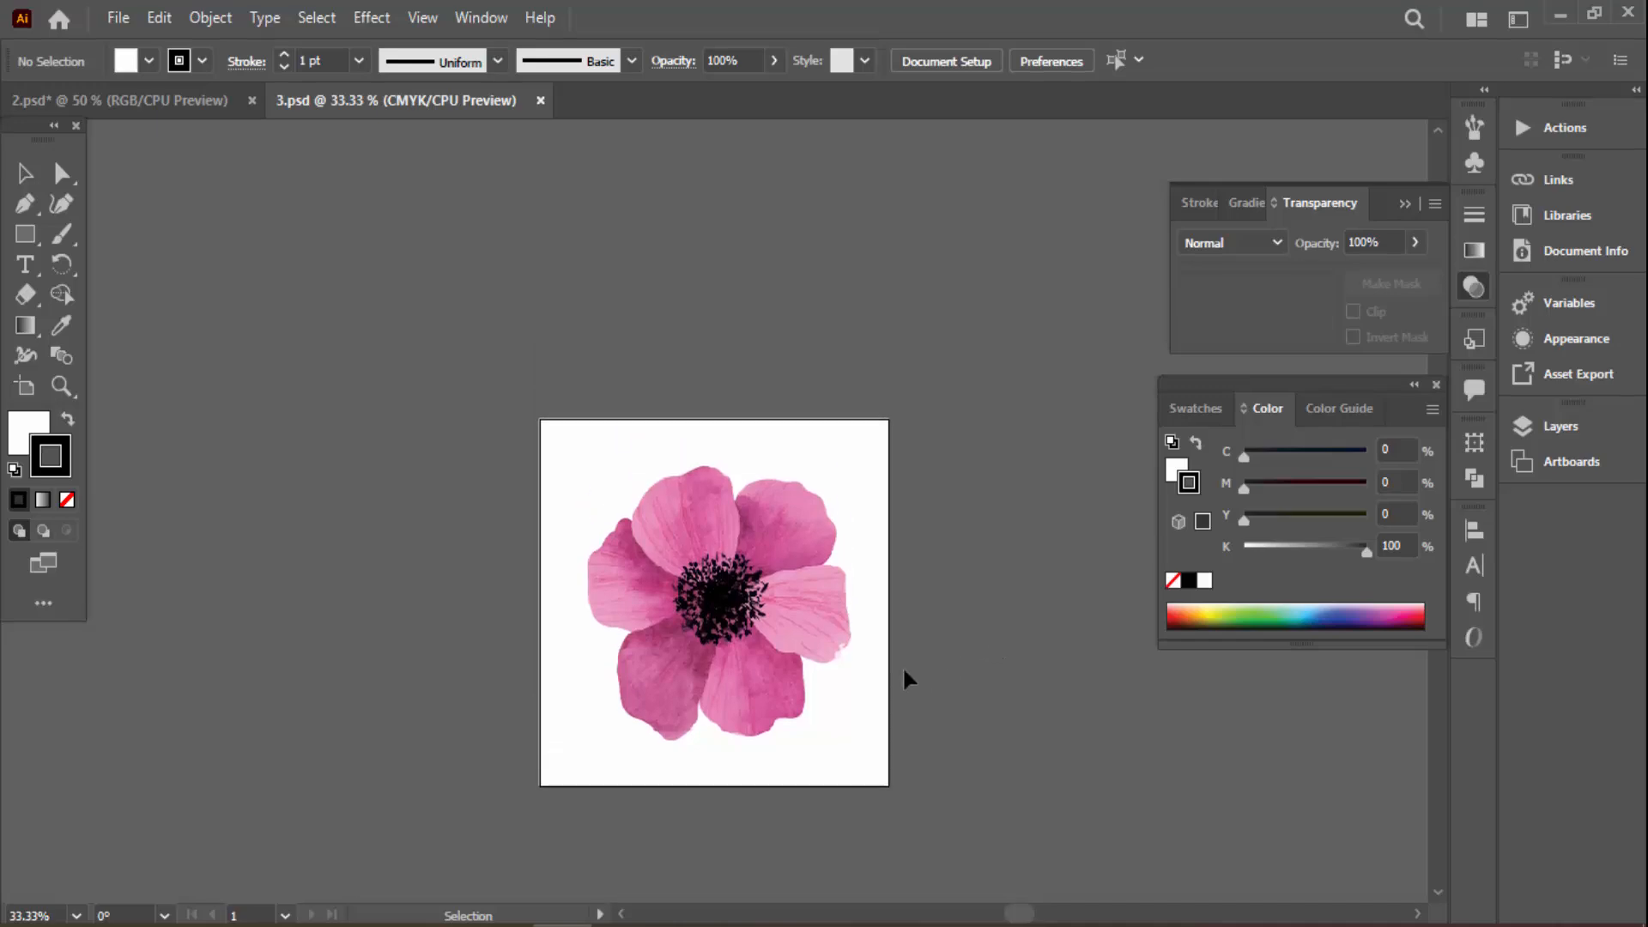
# Pull the three spot images off the original flower, placing Spot Color 1 above it, Cyan copy to its upper left and Cyan copy 2 to its upper right
pyautogui.moveTo(883, 671); pyautogui.dragTo(780, 276)
pyautogui.scroll(2, 839, 606)
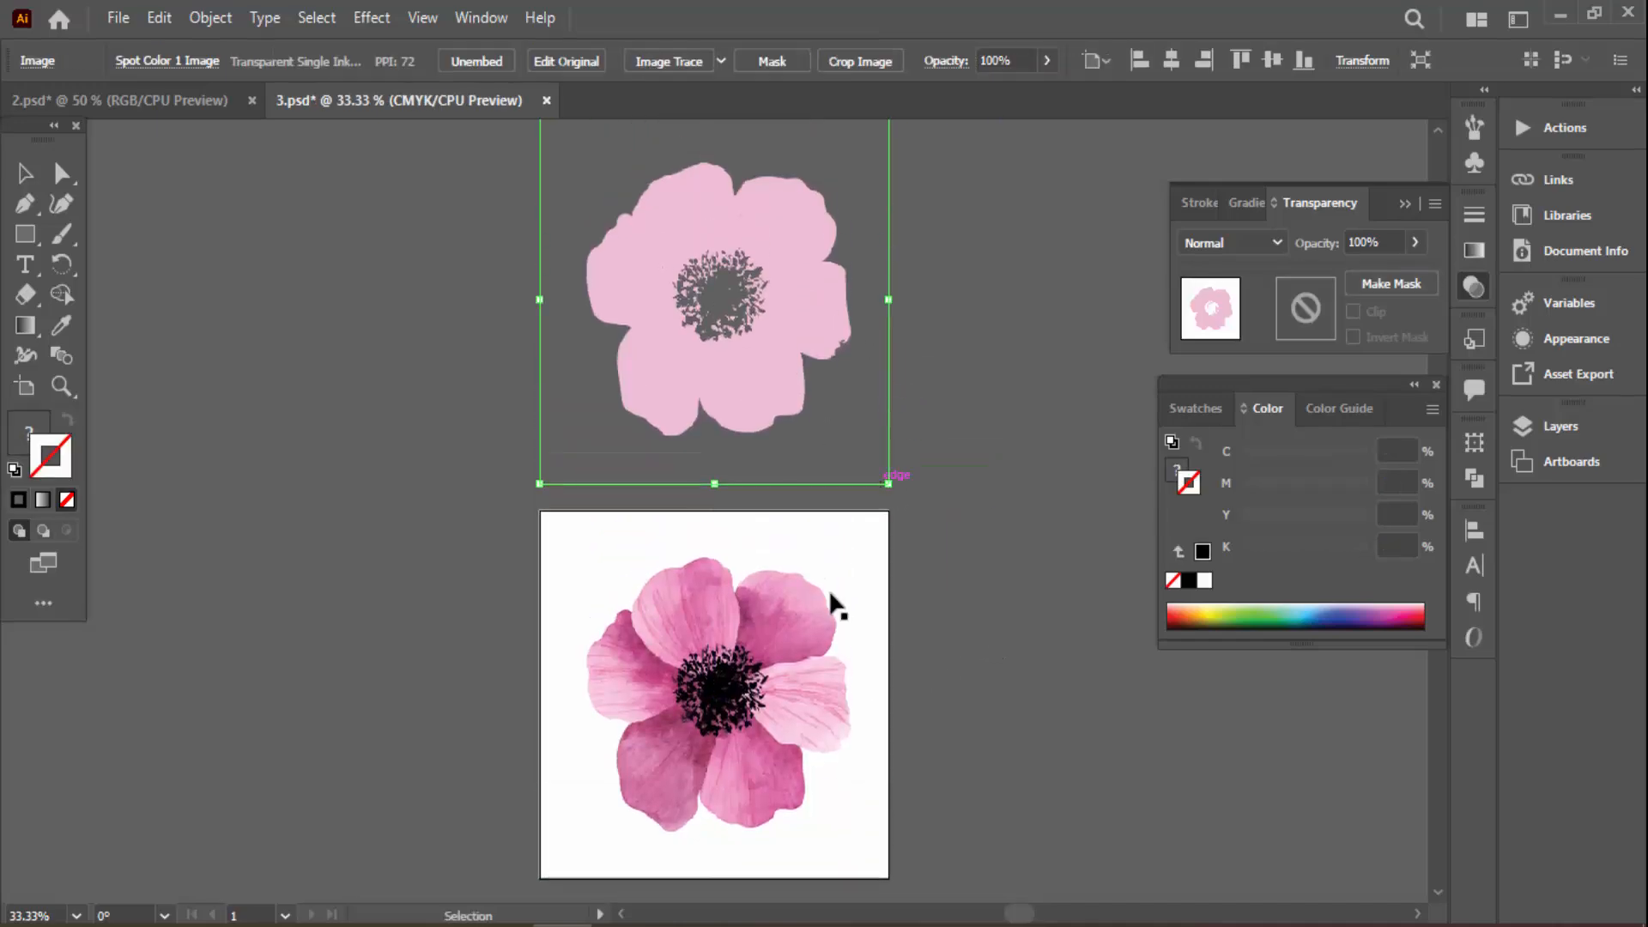
pyautogui.moveTo(791, 625); pyautogui.dragTo(434, 265)
pyautogui.scroll(1, 456, 338)
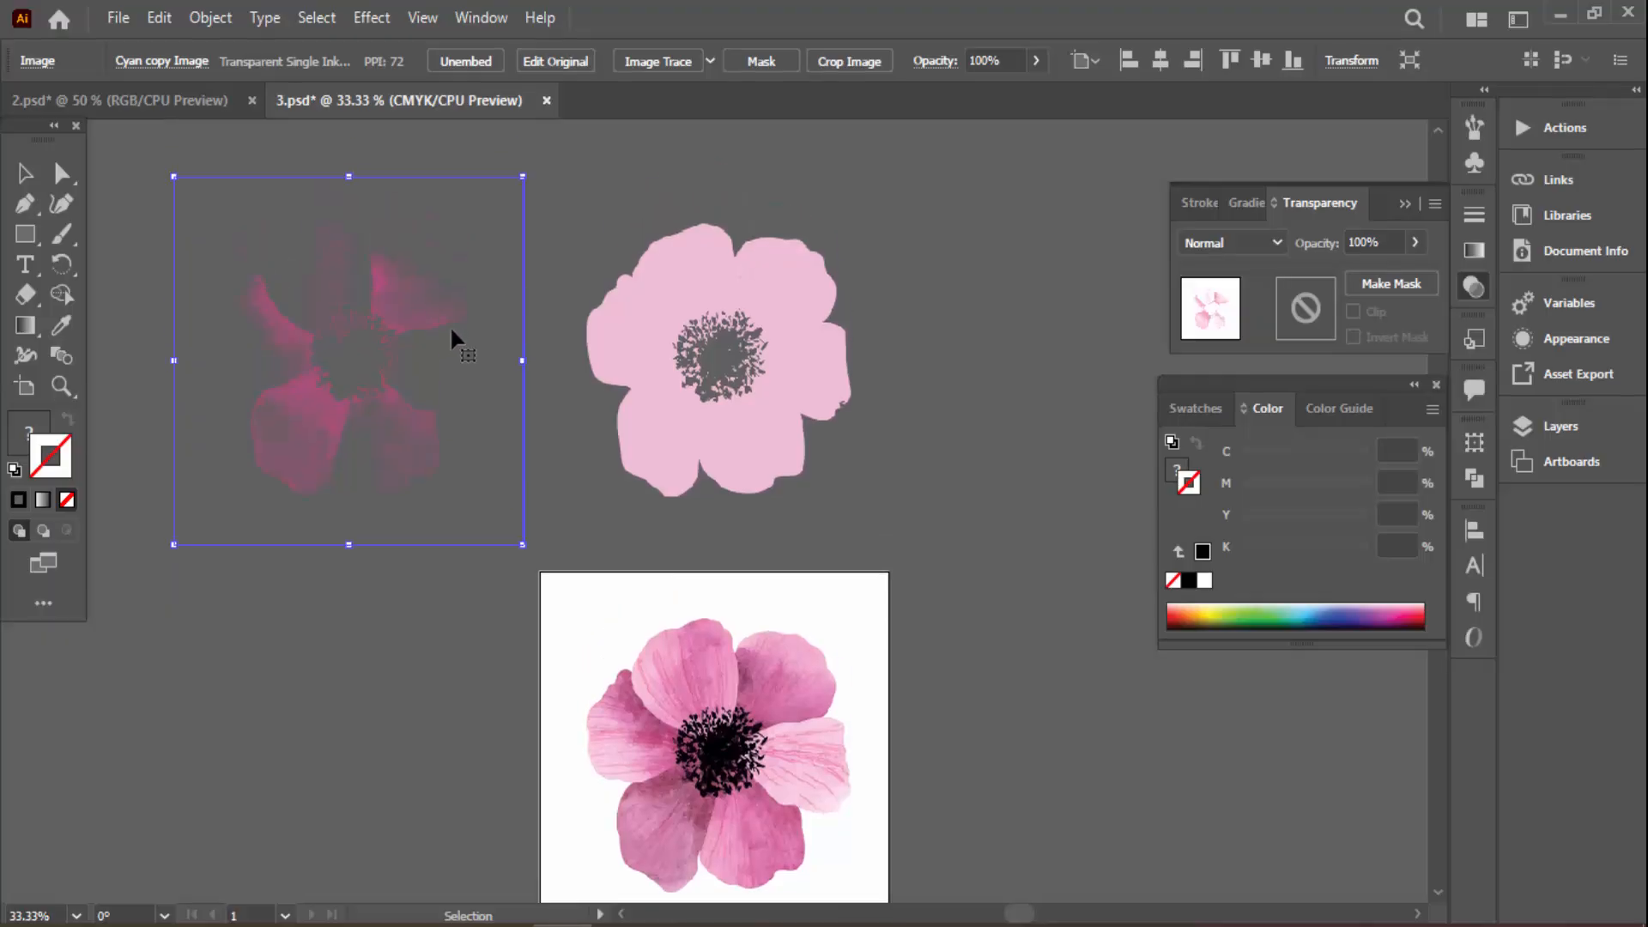
pyautogui.moveTo(747, 682); pyautogui.dragTo(1144, 397)
pyautogui.moveTo(1141, 474); pyautogui.dragTo(1066, 357)
# Dock the floating Color panel with the collapsed panels to clear the canvas around the separated images
pyautogui.click(1472, 222)
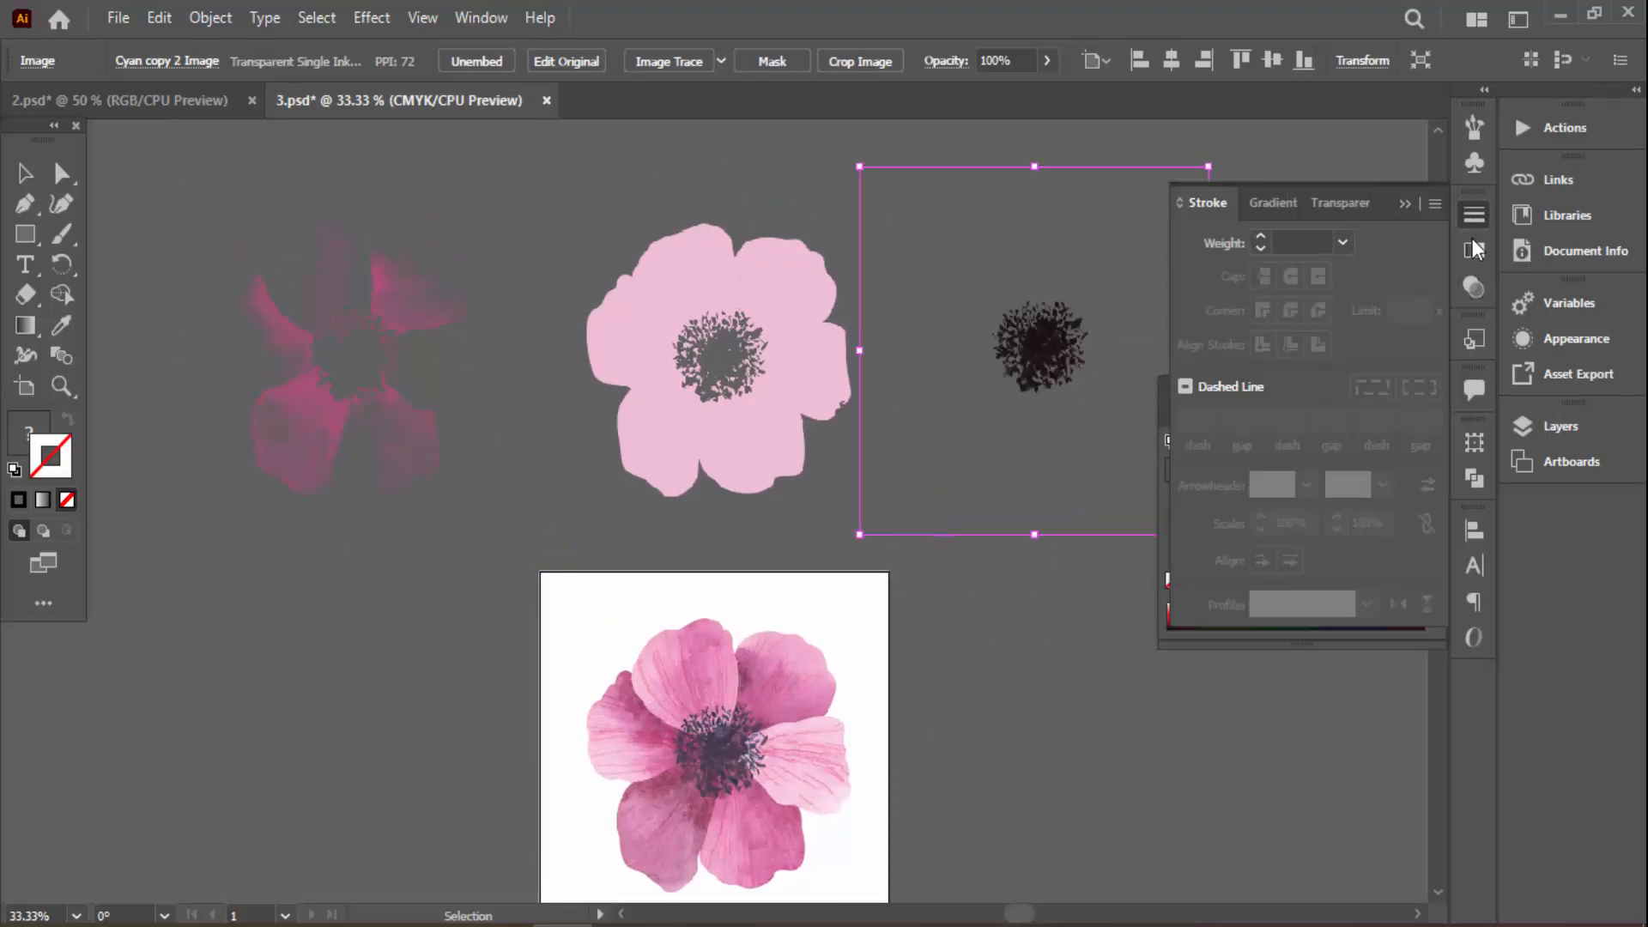
pyautogui.click(1472, 218)
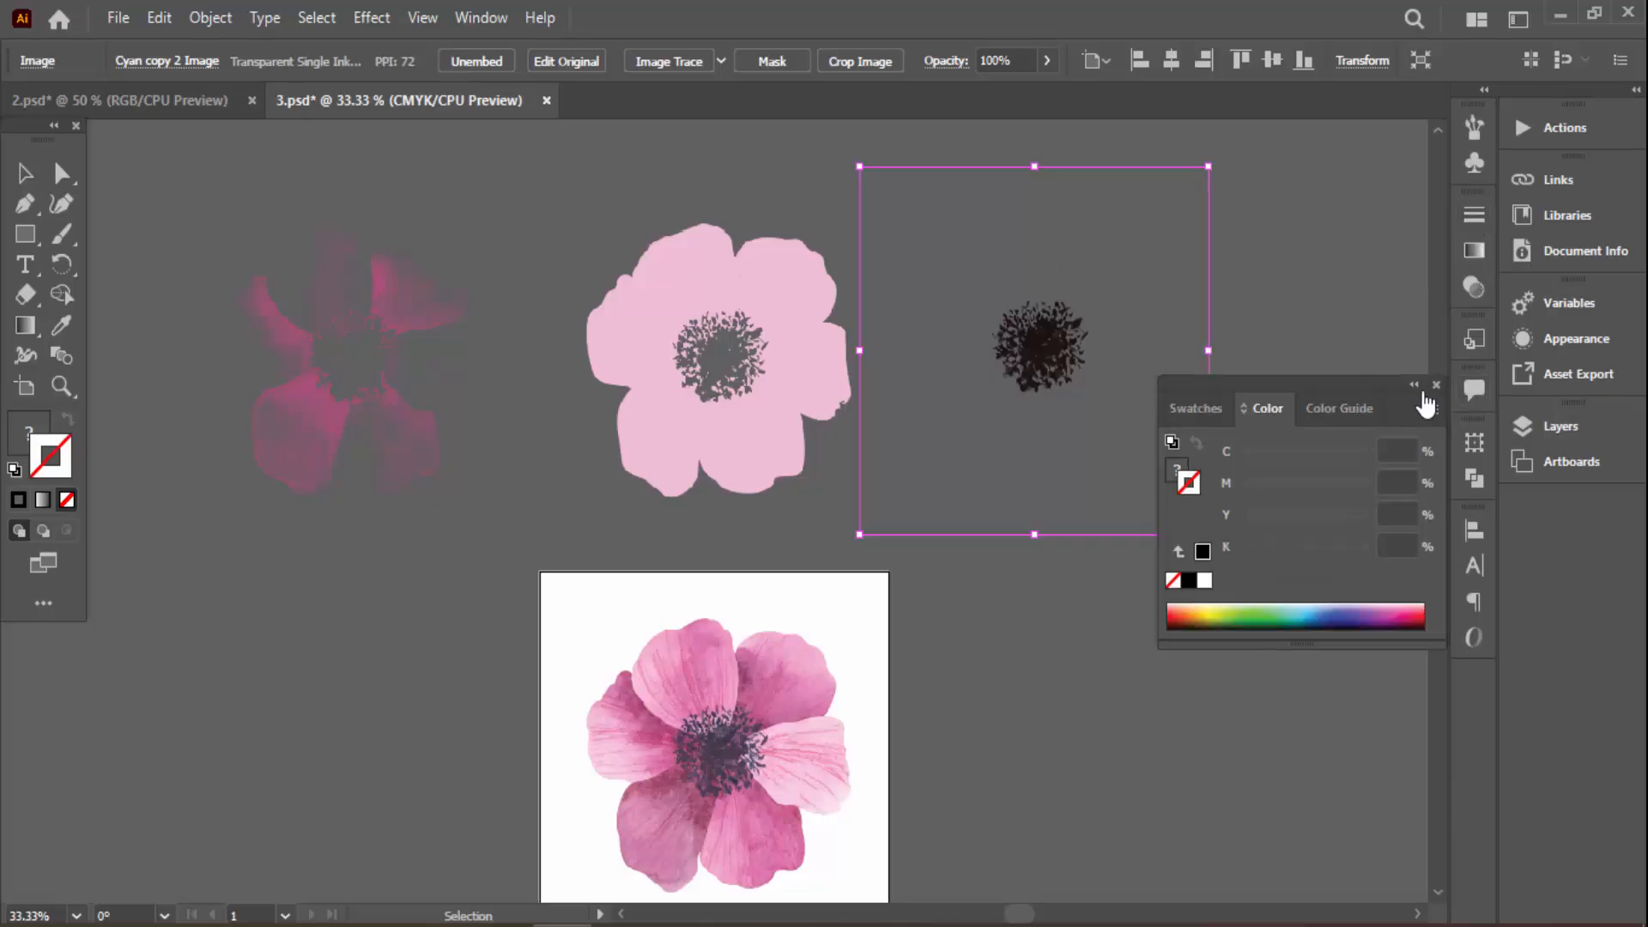
pyautogui.moveTo(1377, 390); pyautogui.dragTo(1468, 121)
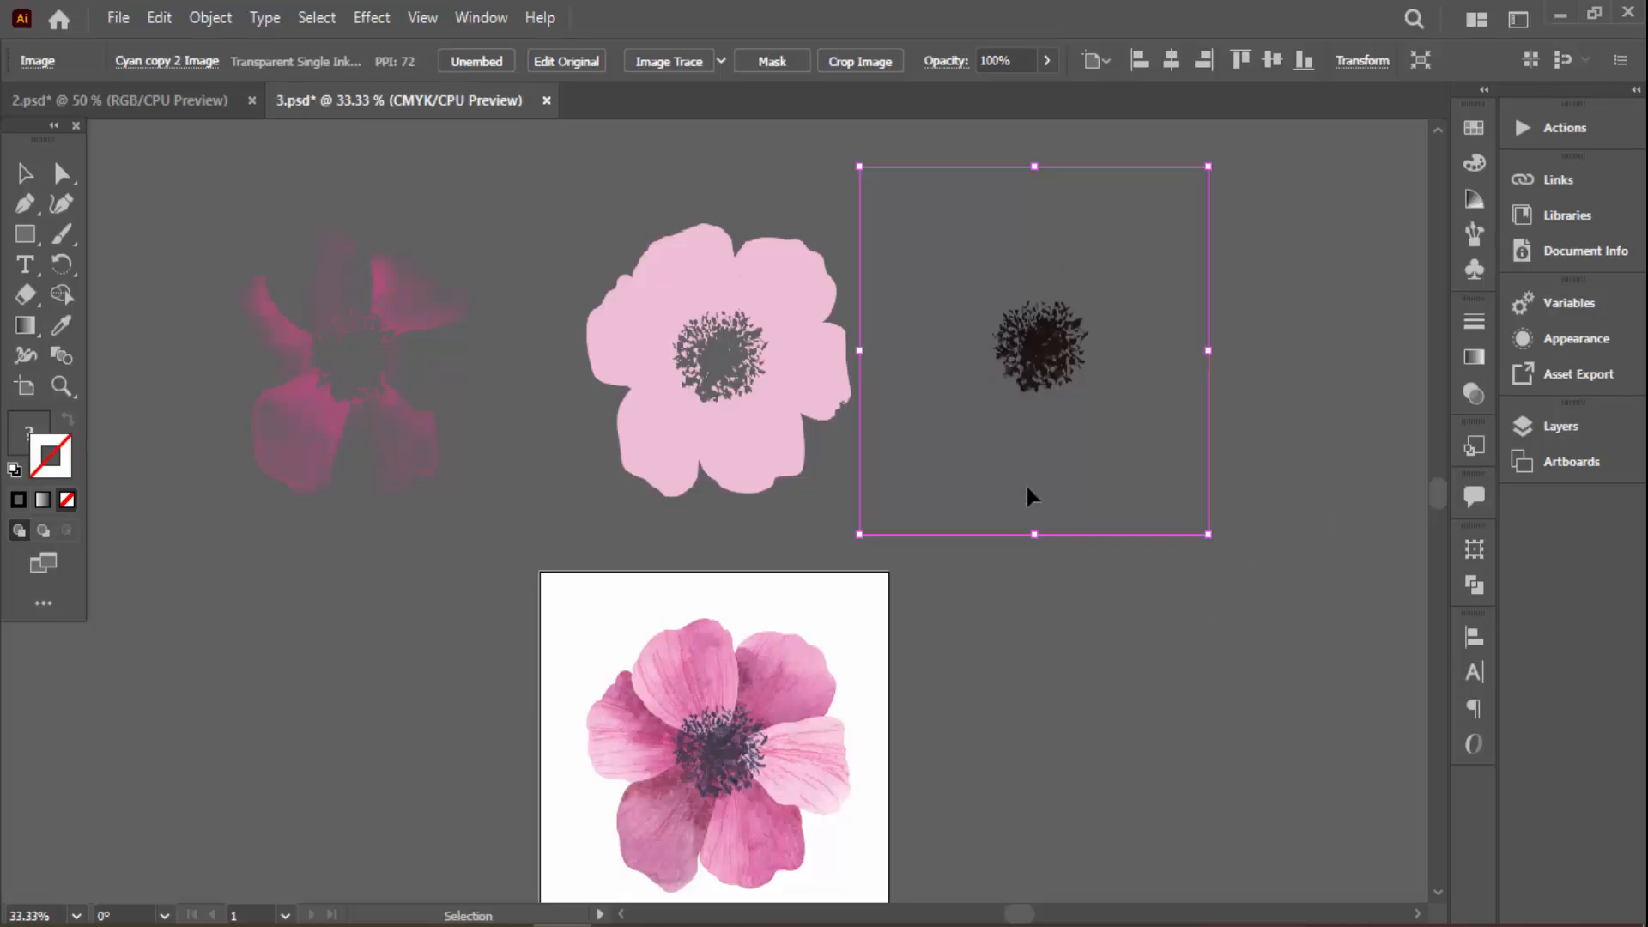
# Examine the original flower and the three separated spot images by selecting them individually and together
pyautogui.scroll(-1, 1030, 492)
pyautogui.moveTo(835, 721); pyautogui.dragTo(784, 709)
pyautogui.click(861, 371)
pyautogui.click(1054, 334)
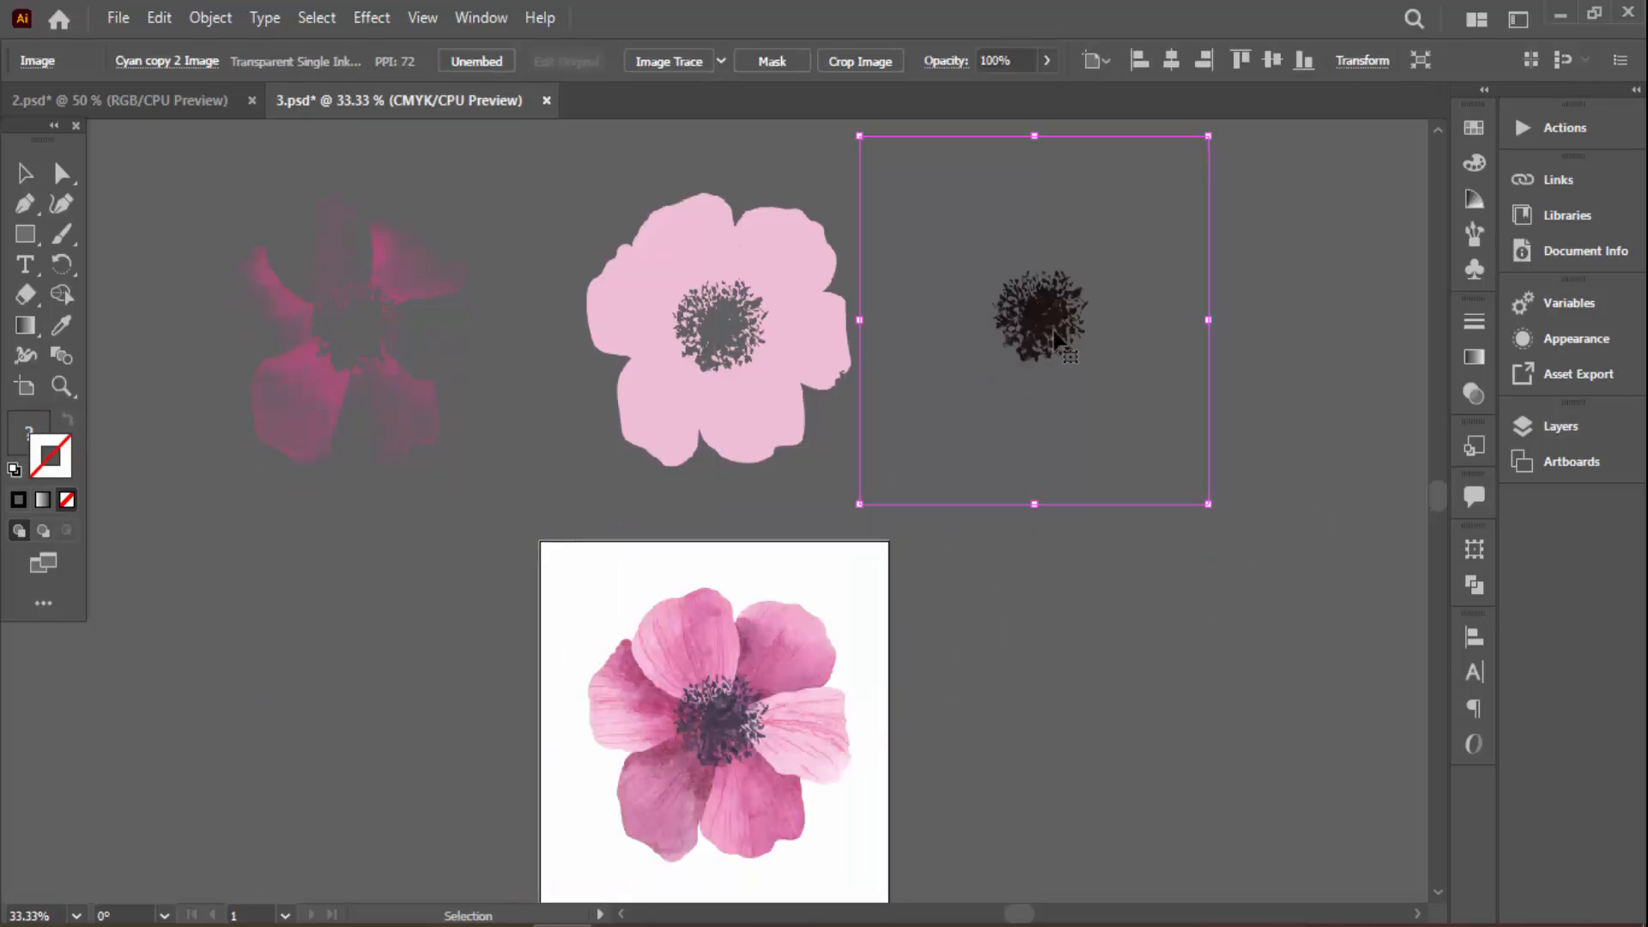
pyautogui.click(732, 335)
pyautogui.moveTo(1180, 265); pyautogui.dragTo(176, 477)
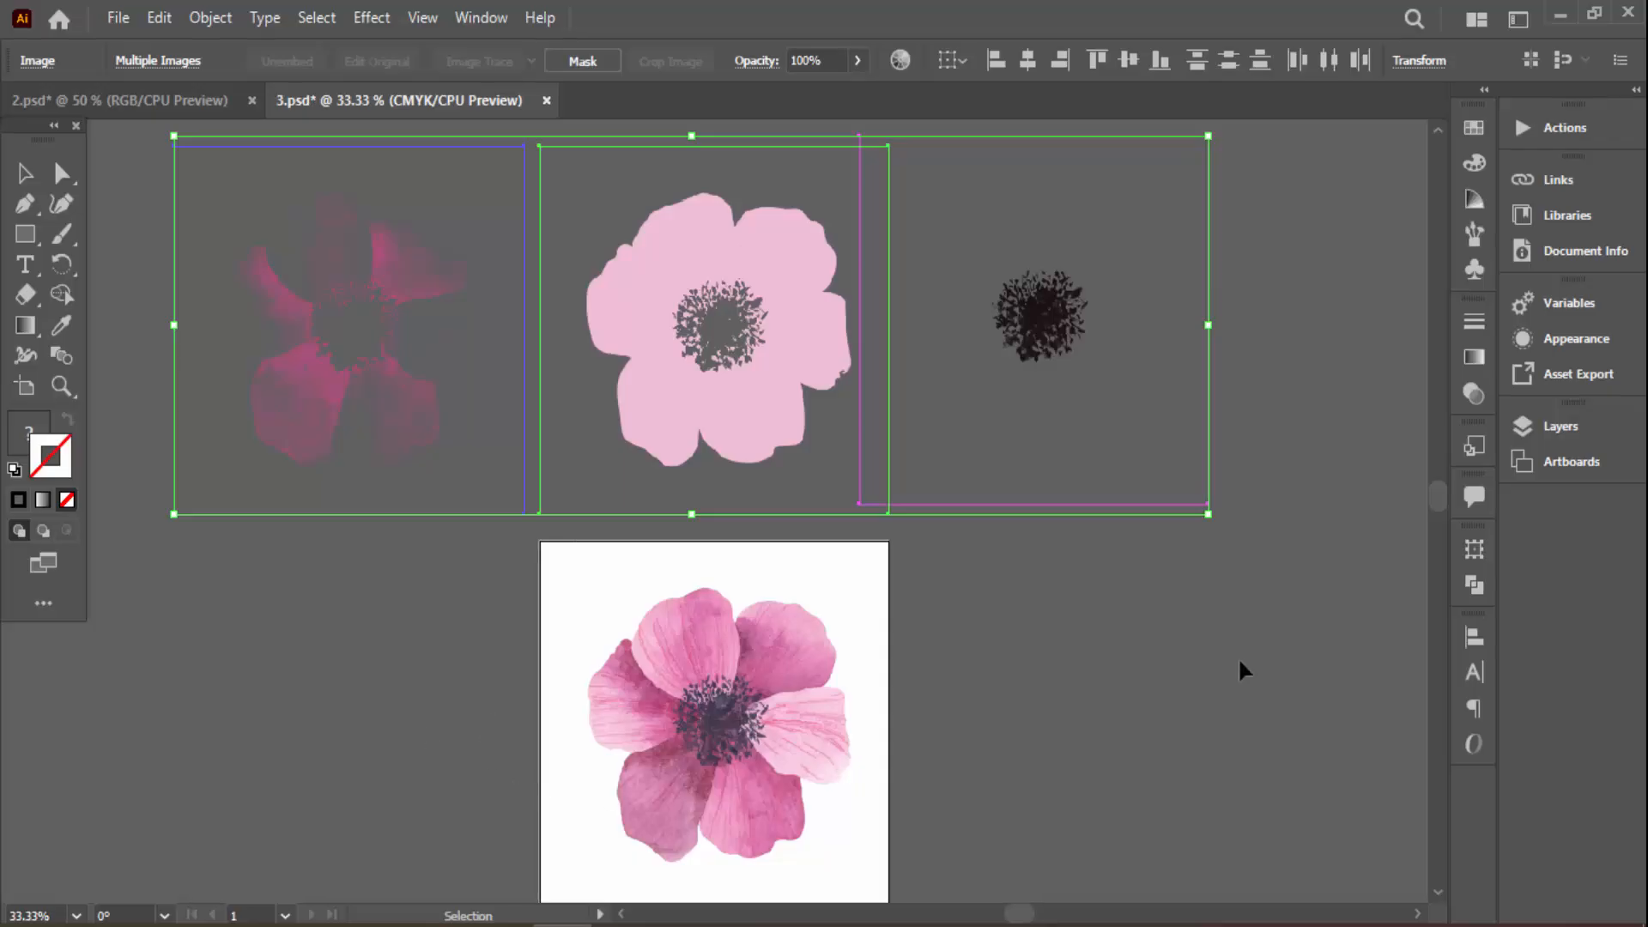
pyautogui.click(1115, 644)
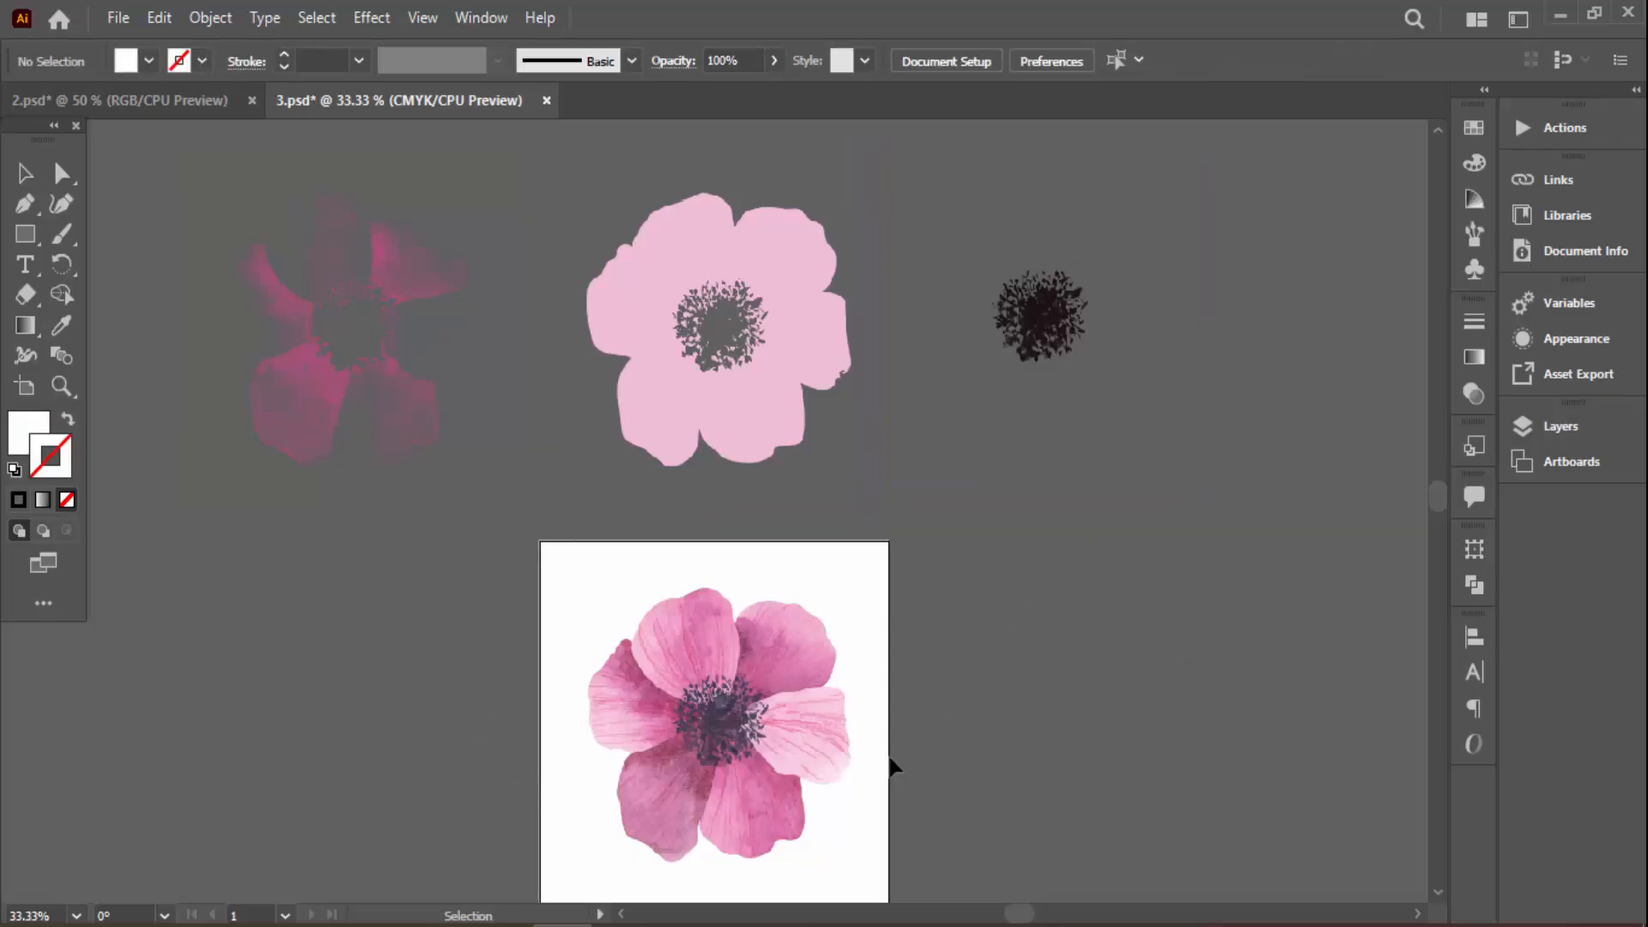
# Switch to the browser and copy the enlarged pink Freepik flower image from the Google image results
pyautogui.click(736, 924)
pyautogui.click(659, 857)
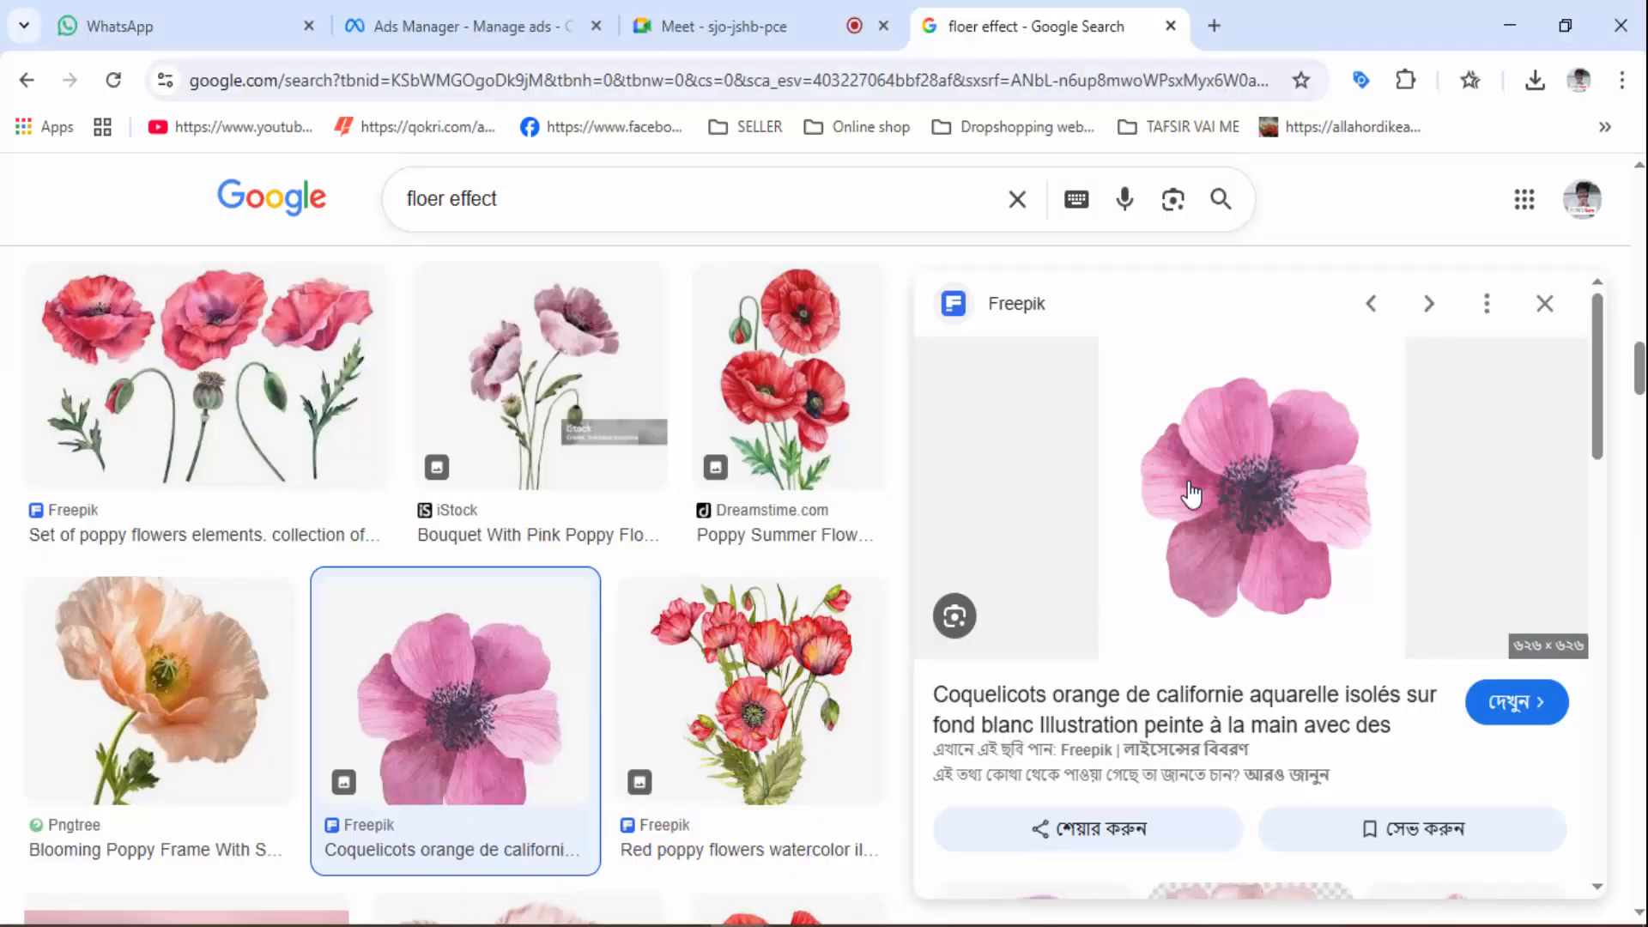
pyautogui.rightClick(1191, 495)
pyautogui.click(1298, 767)
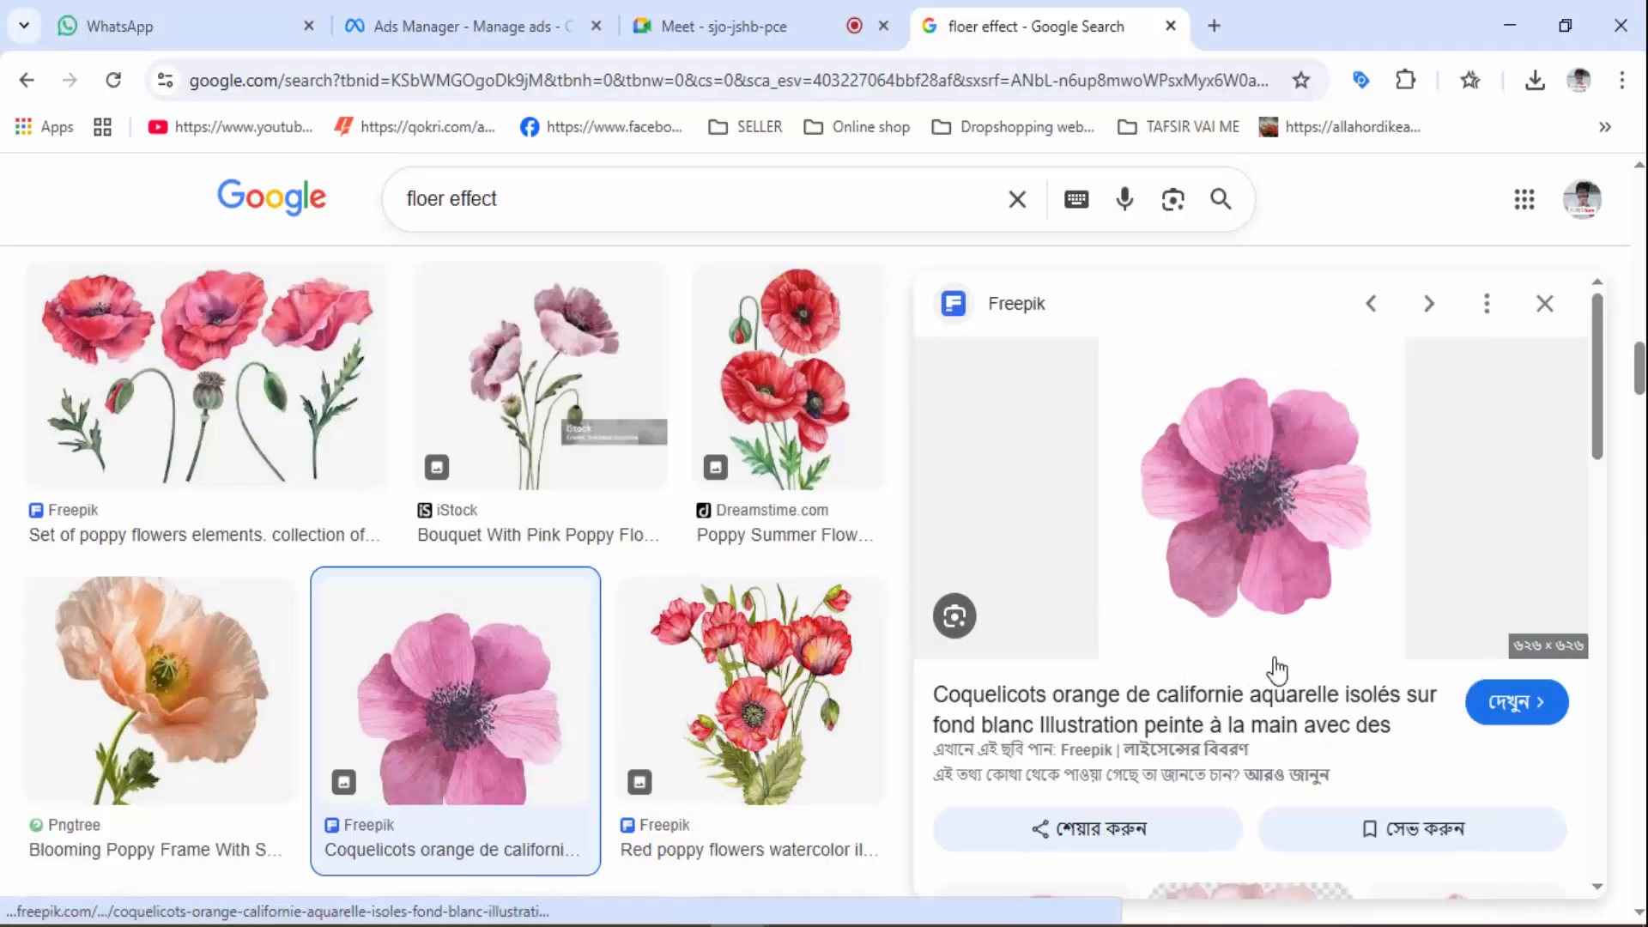
# Paste the copied flower image into the student's WhatsApp chat and send it
pyautogui.click(240, 14)
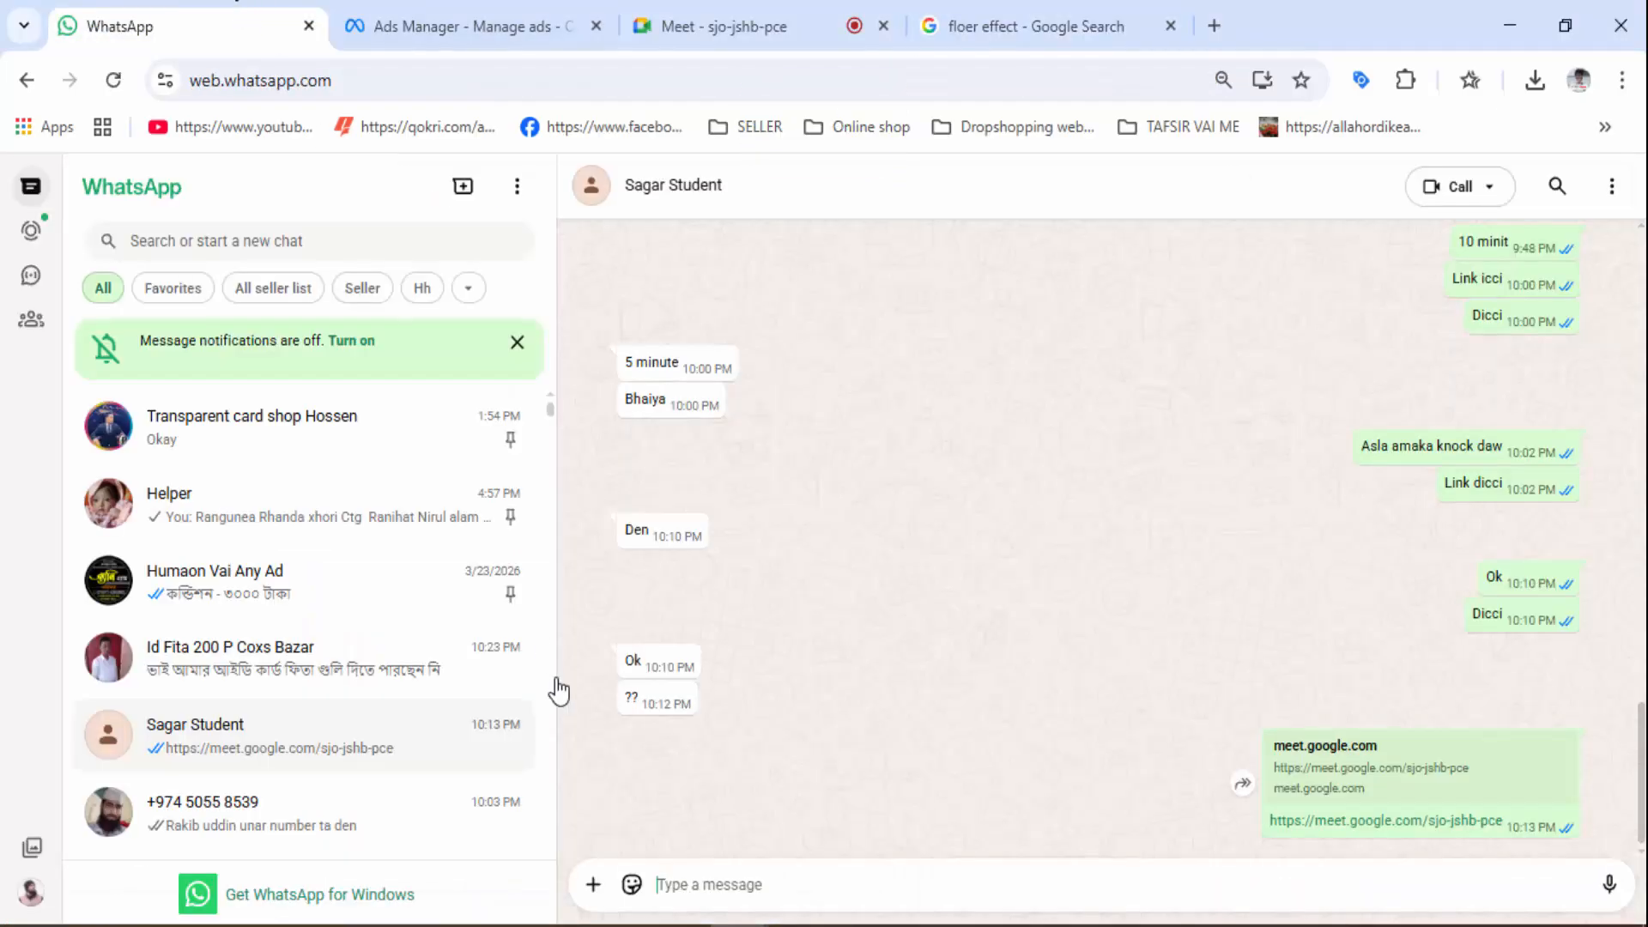
pyautogui.rightClick(745, 889)
pyautogui.click(867, 603)
pyautogui.press('Return')
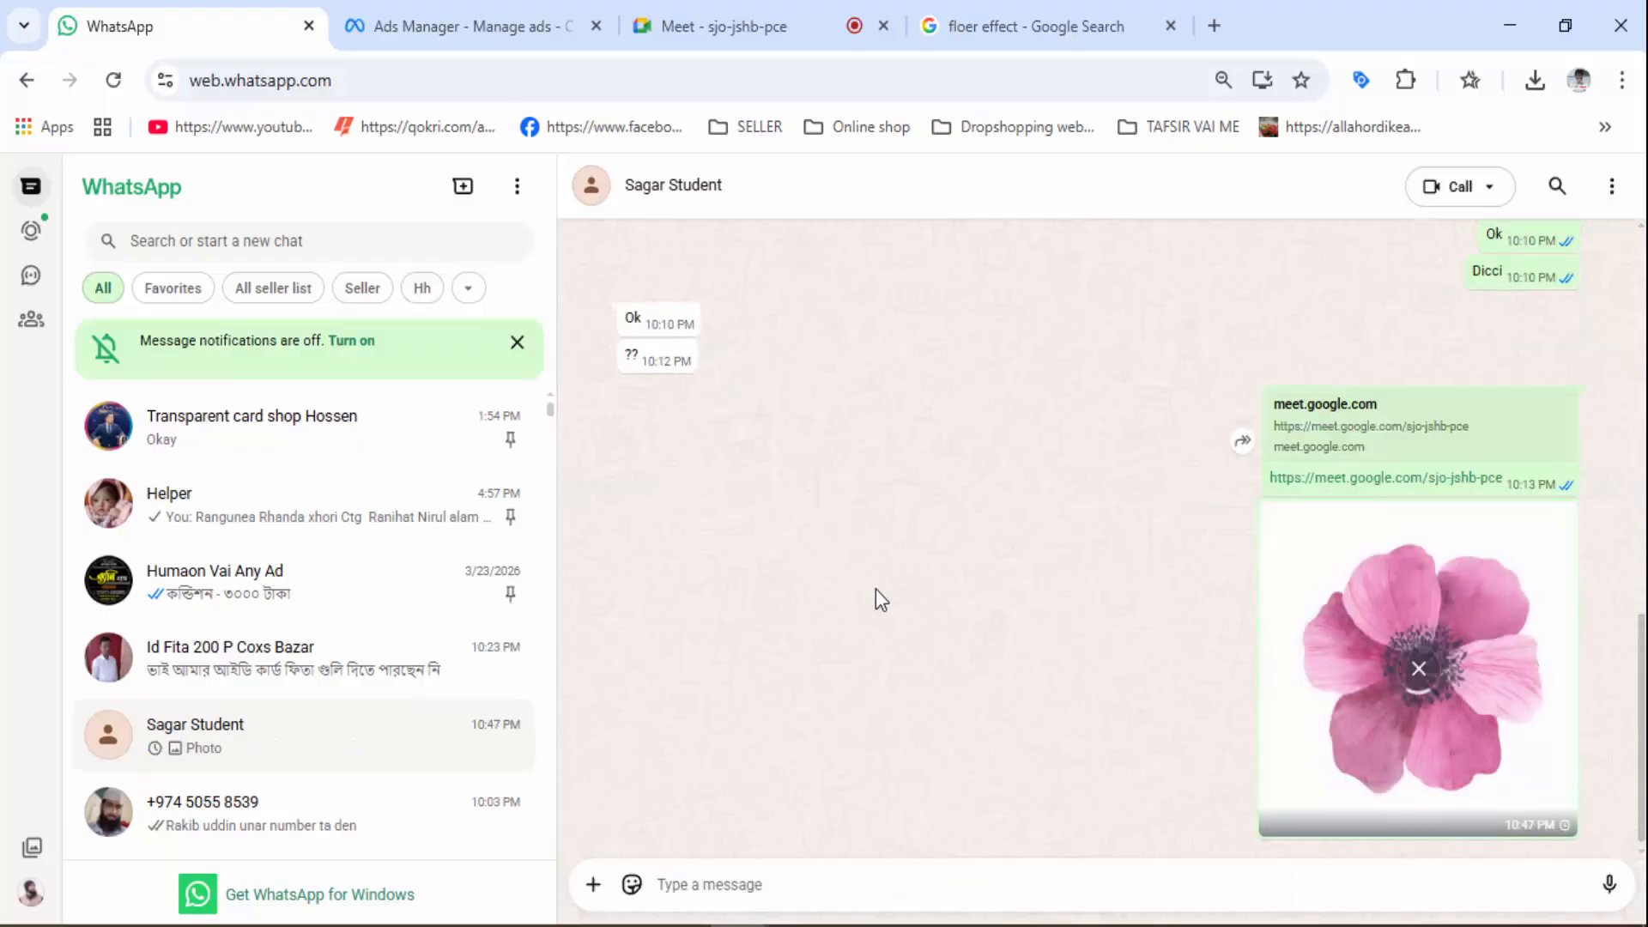
# Find the orange Flash text-effect picture earlier in the chat, copy it and close its enlarged view
pyautogui.scroll(15, 875, 589)
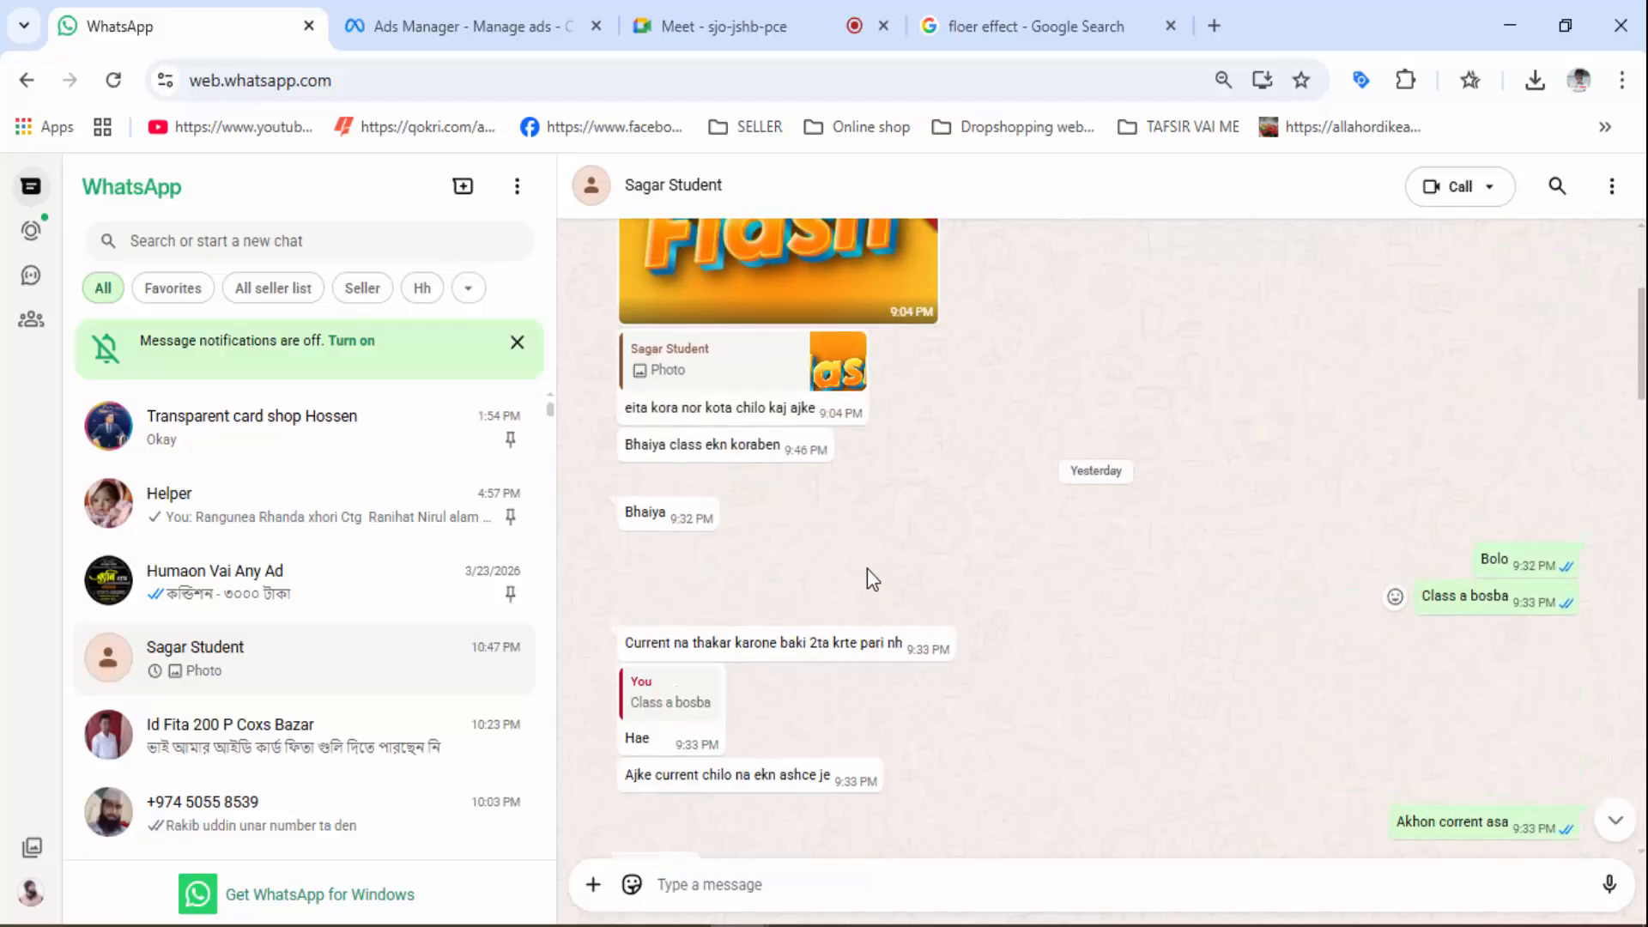
pyautogui.scroll(3, 867, 568)
pyautogui.click(827, 496)
pyautogui.rightClick(827, 492)
pyautogui.click(932, 592)
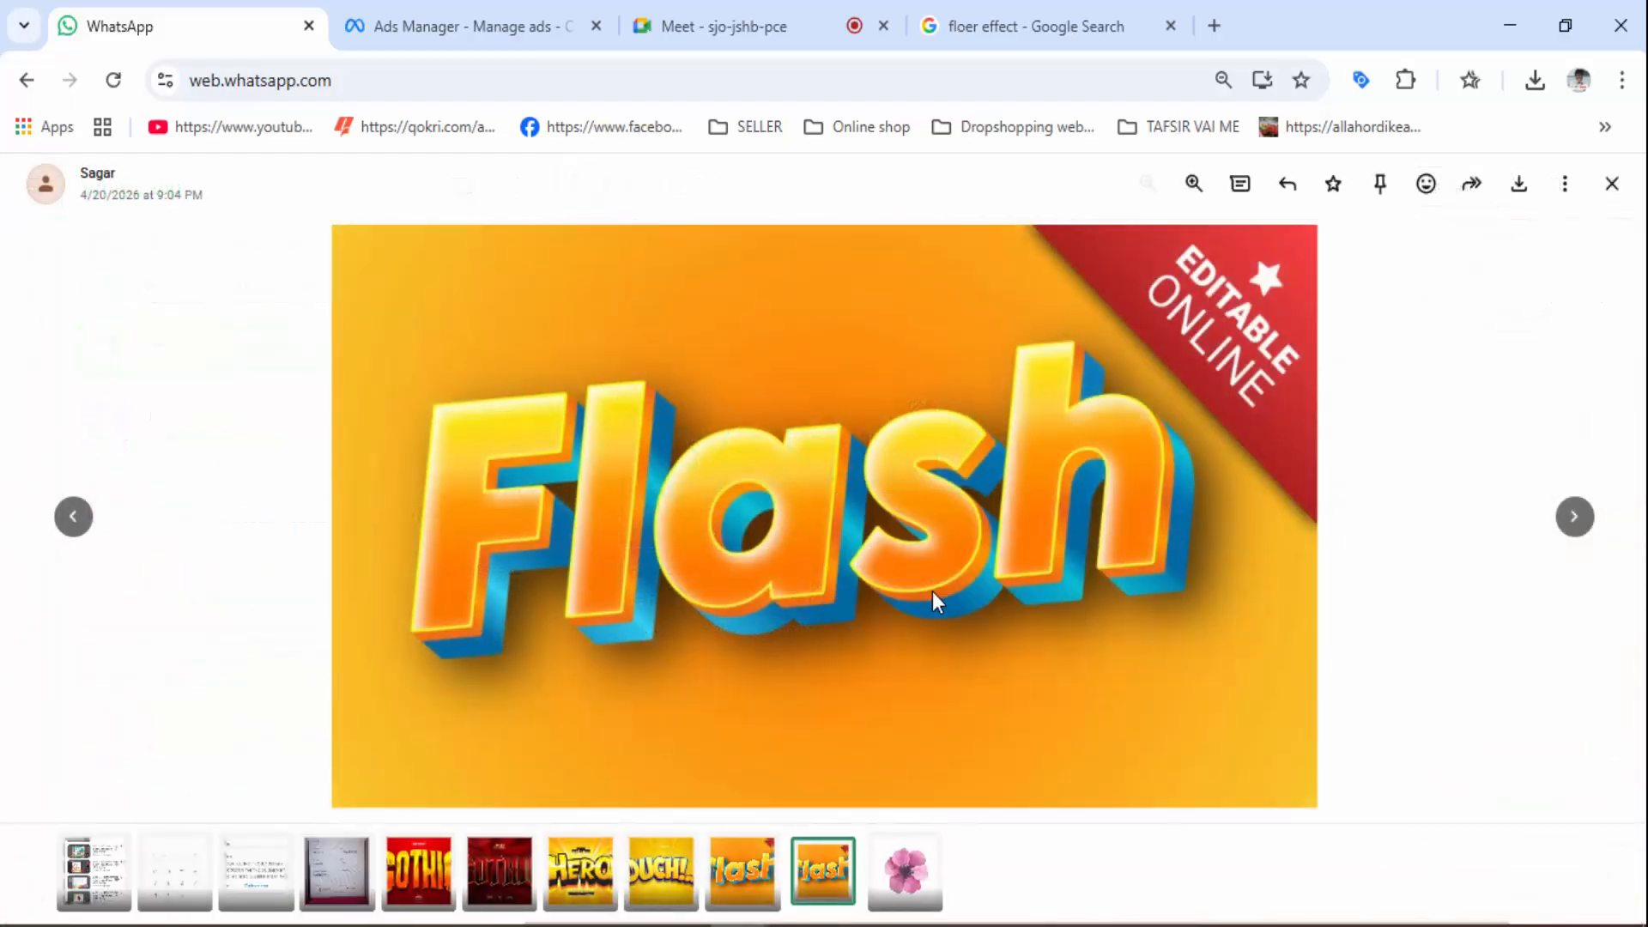
pyautogui.click(1416, 621)
# Paste the Flash text-effect picture into the same chat and send it
pyautogui.scroll(-10, 1066, 600)
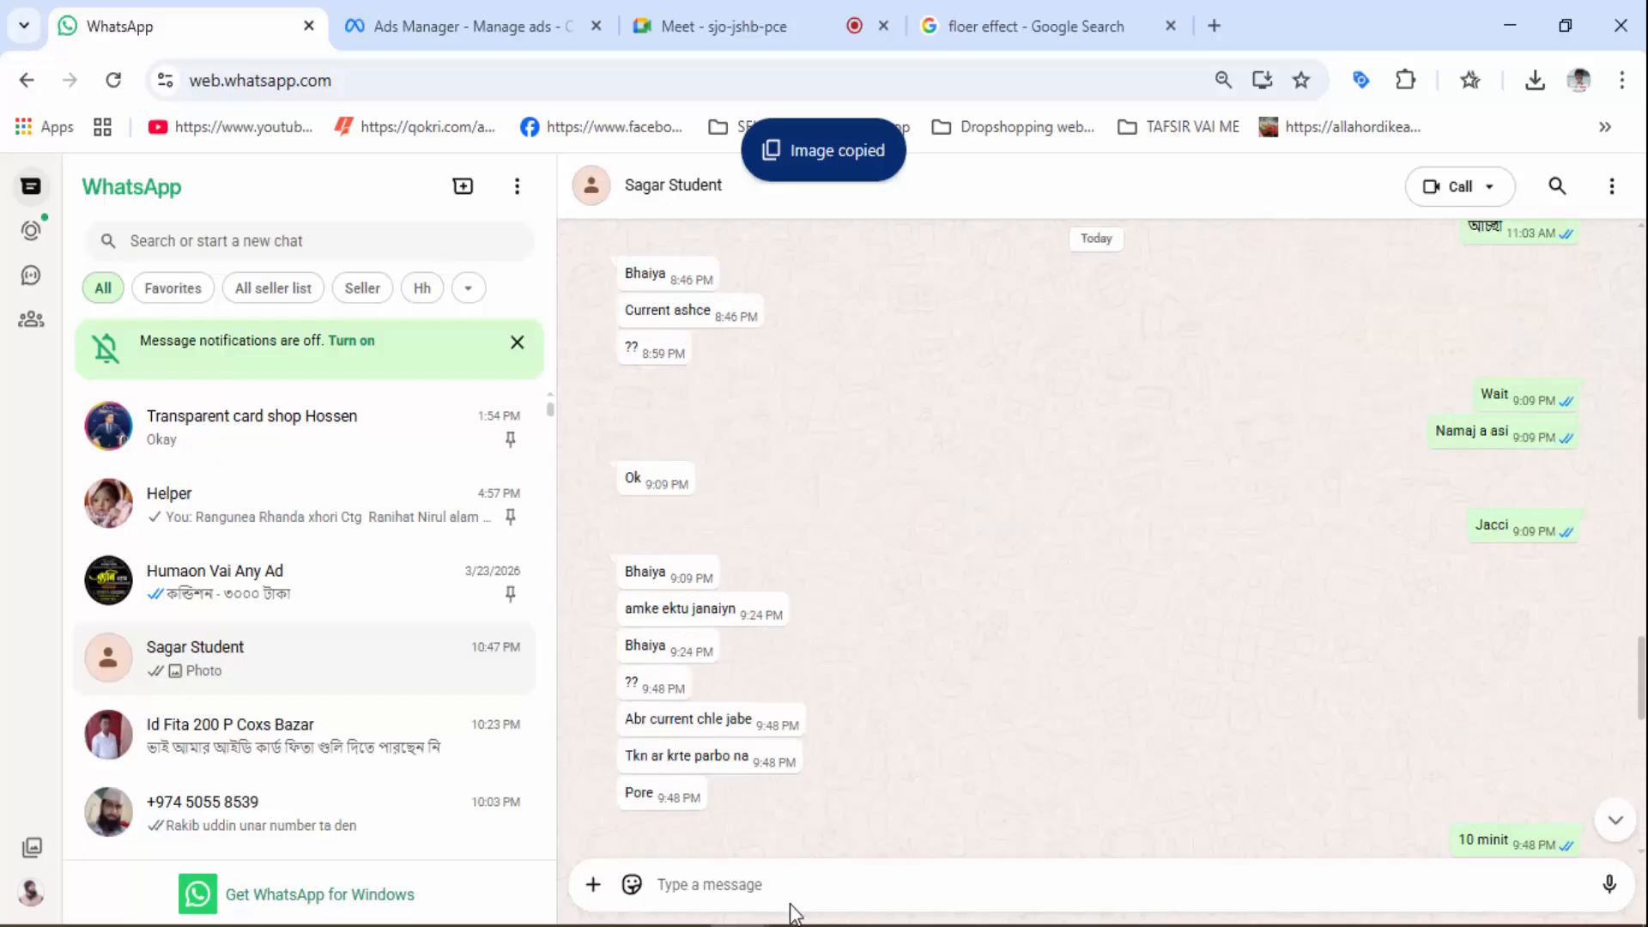
pyautogui.rightClick(762, 884)
pyautogui.click(846, 595)
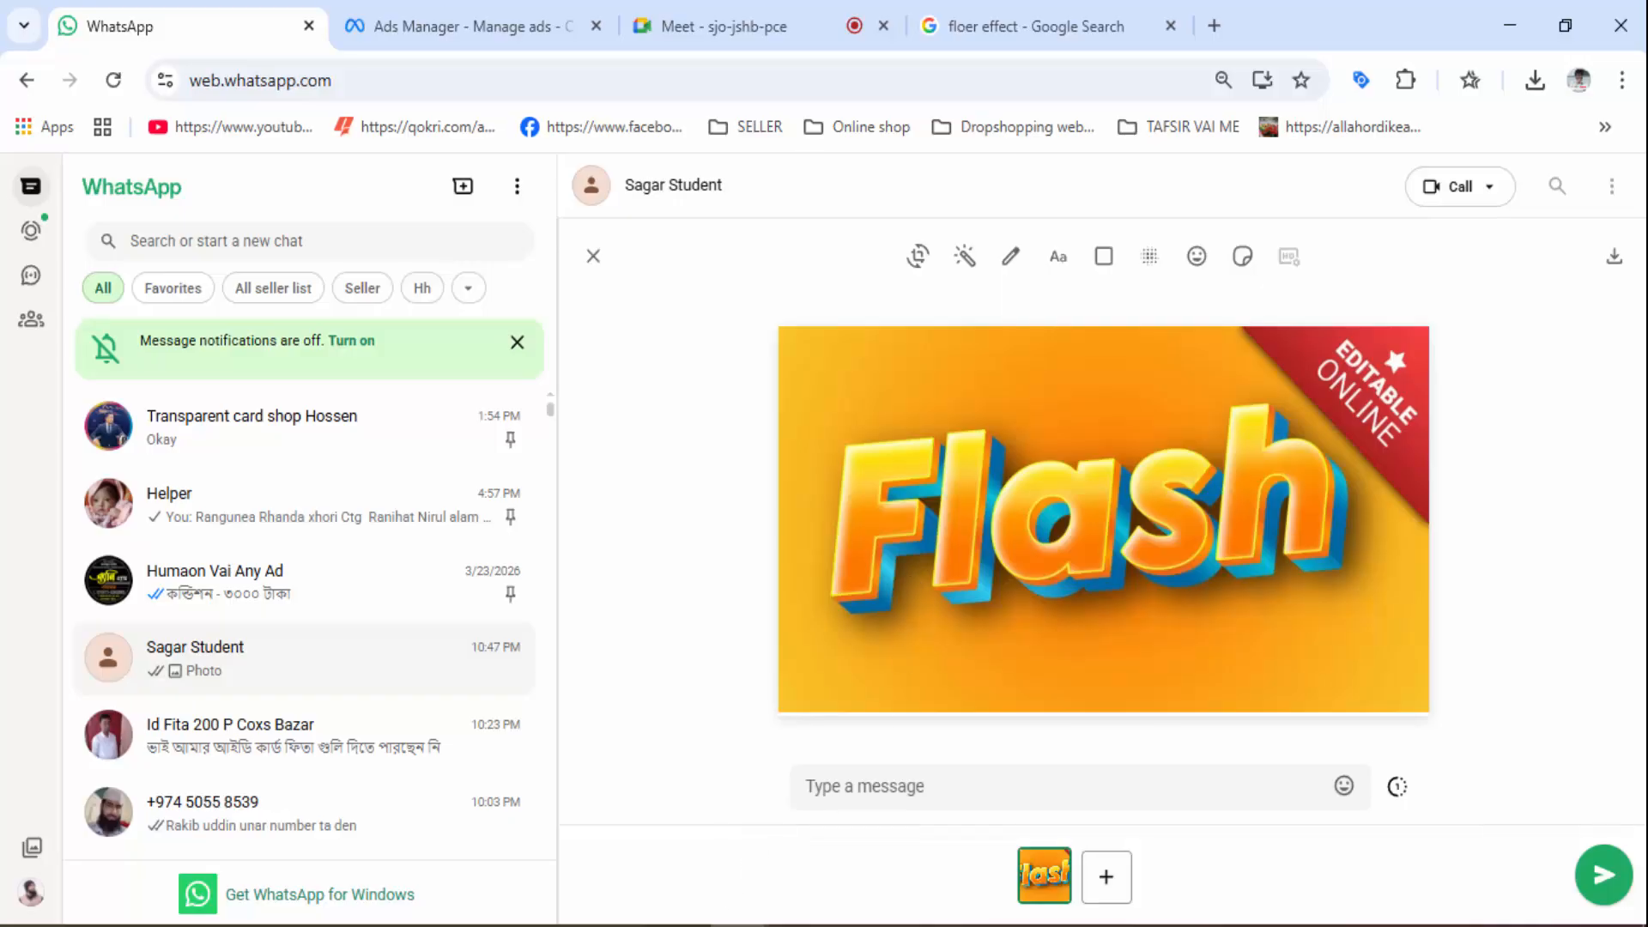
pyautogui.moveTo(620, 925)
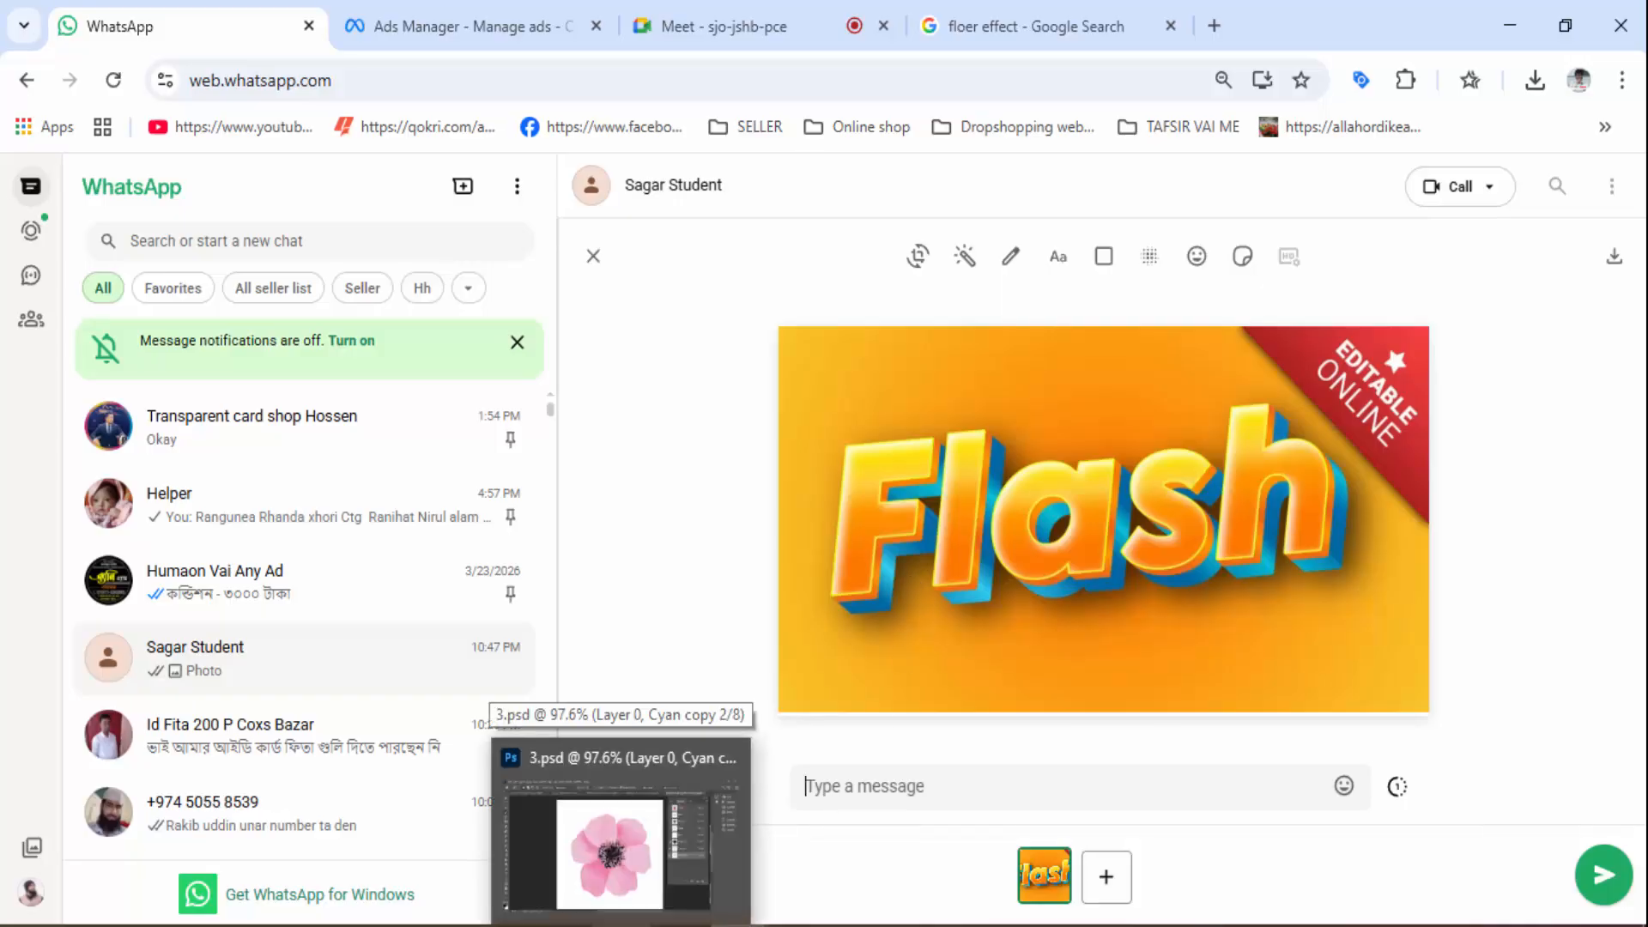
pyautogui.click(620, 925)
pyautogui.click(620, 925)
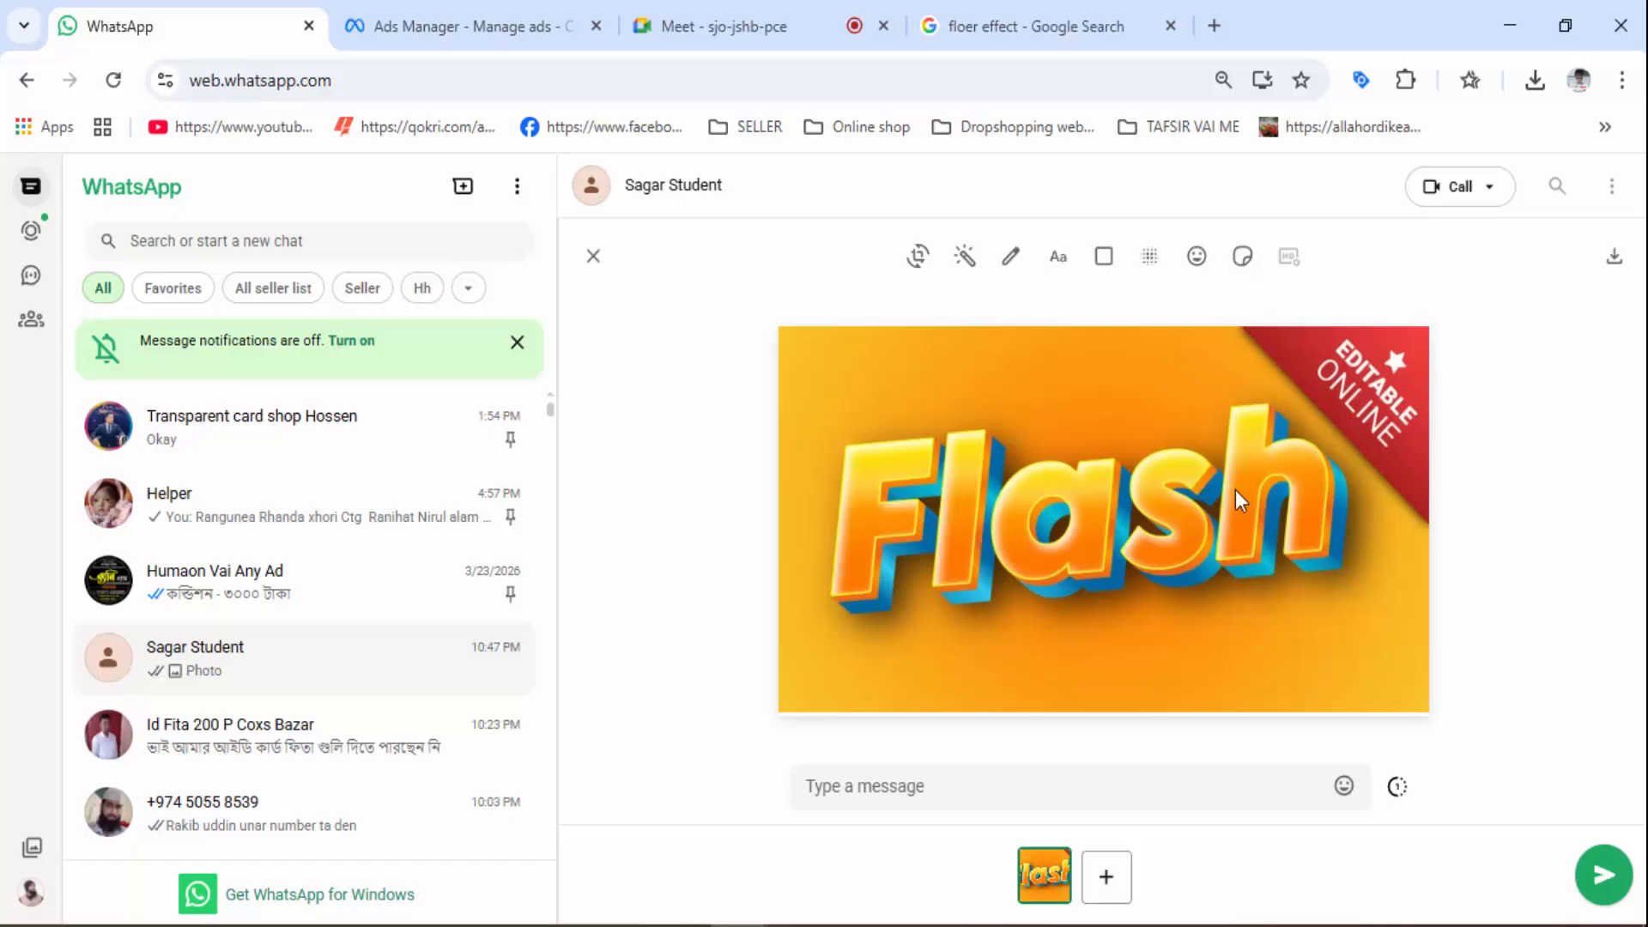
pyautogui.click(1604, 872)
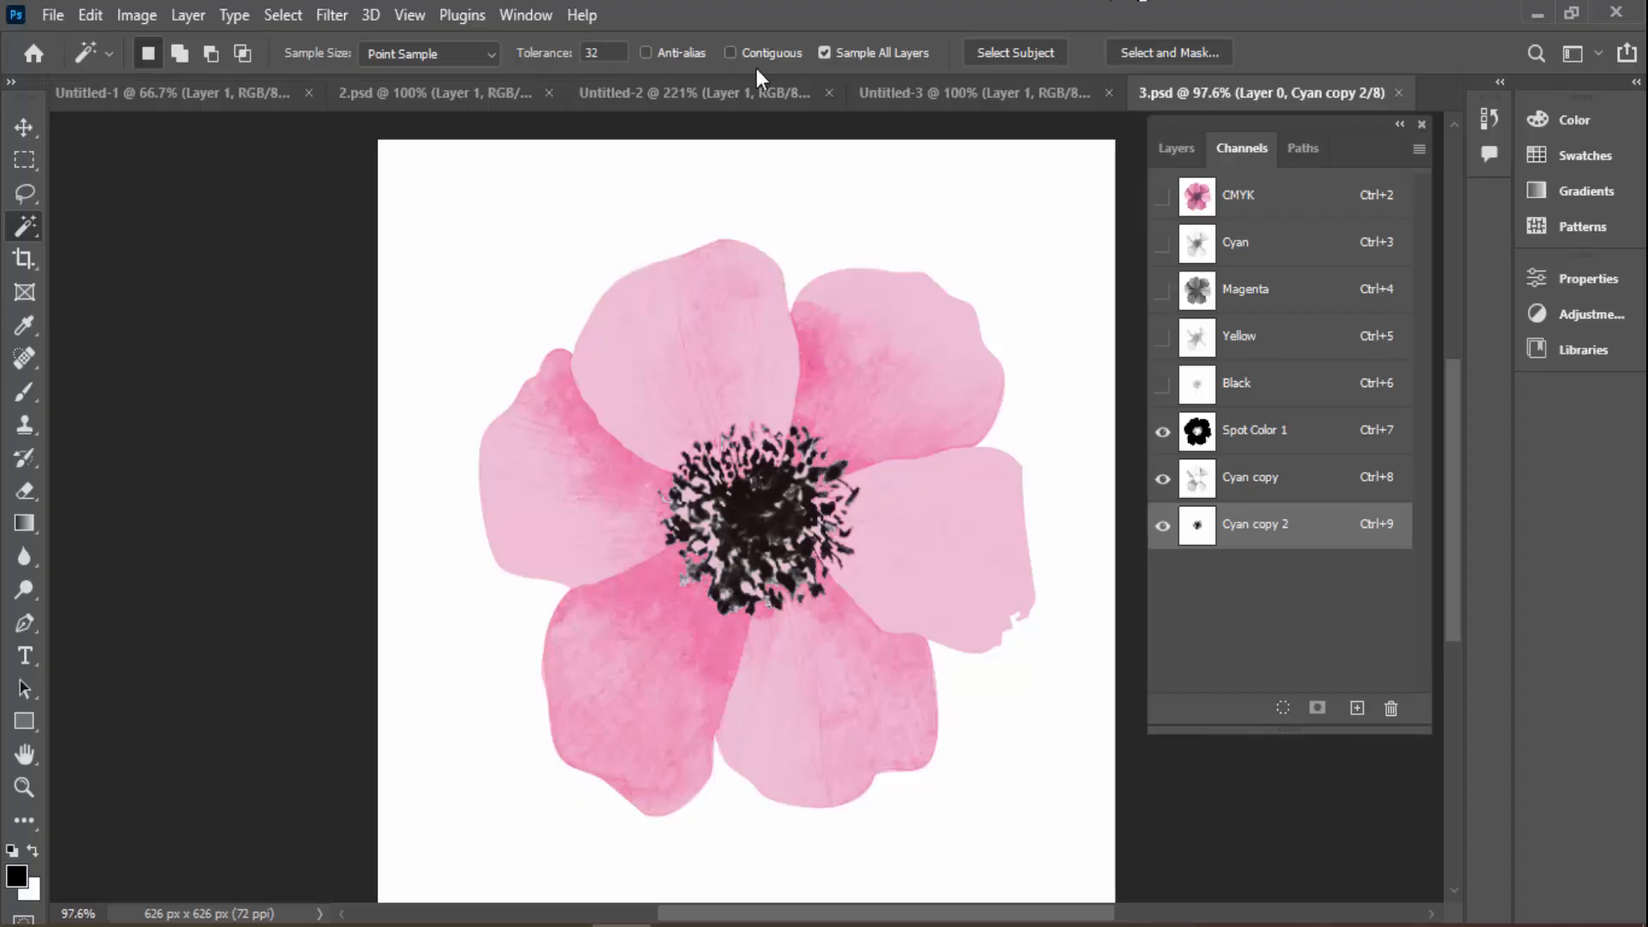
# Bring up 2.psd and examine the Layer 1 Vector Mask copy and Path 1 outlines around the letter F
pyautogui.click(1002, 100)
pyautogui.click(730, 96)
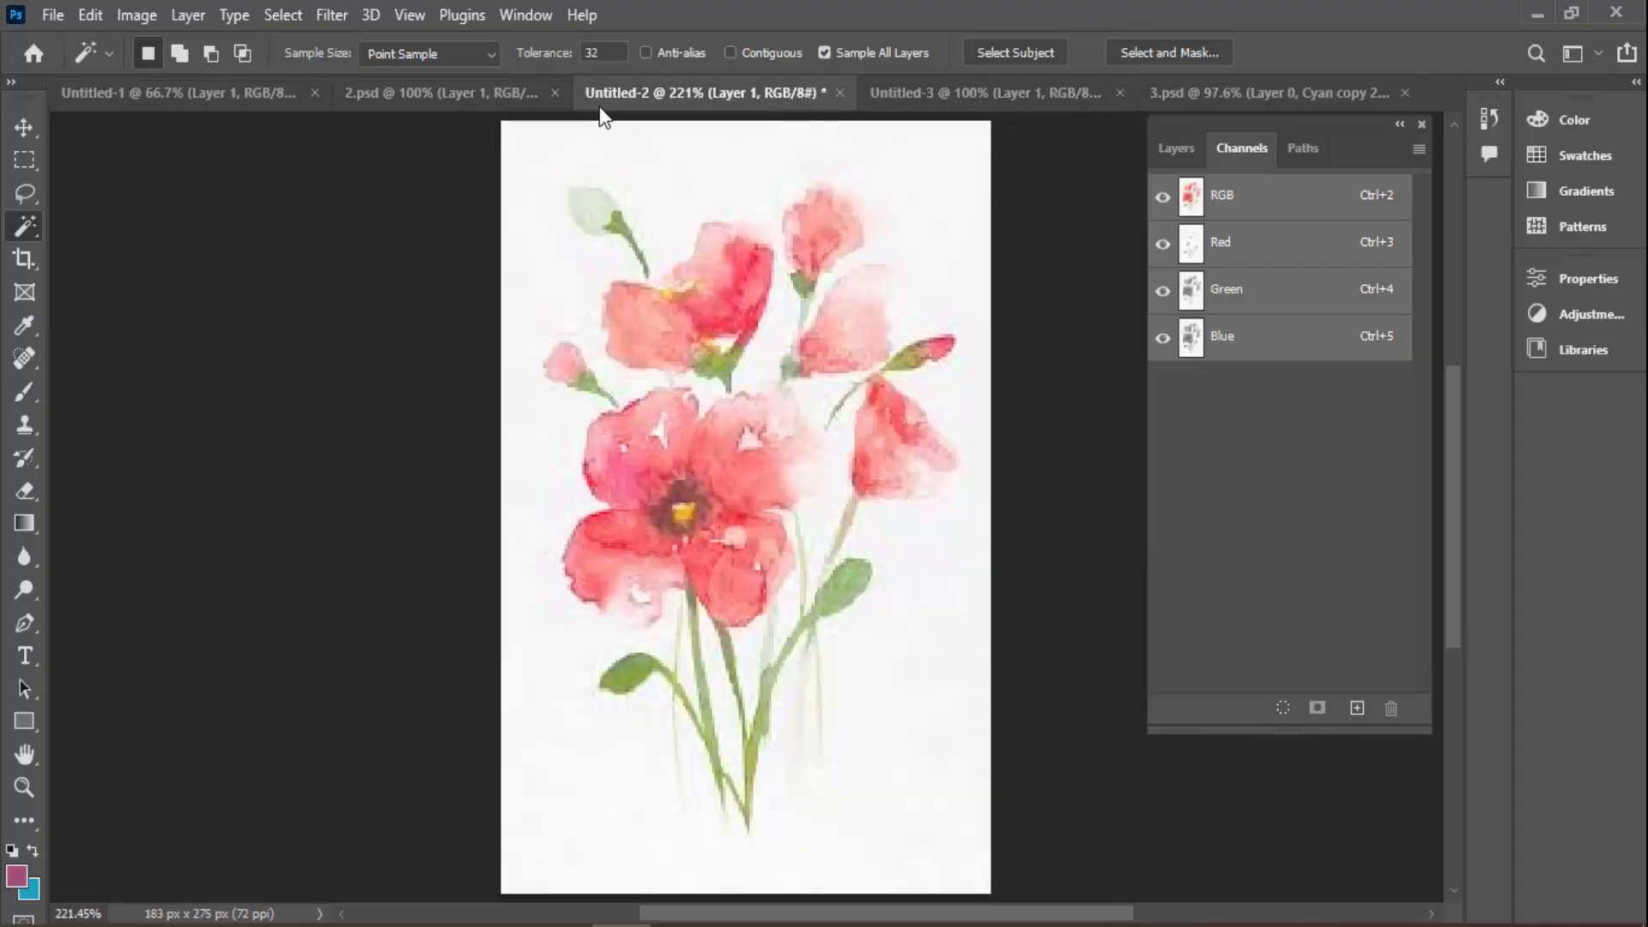
pyautogui.click(496, 101)
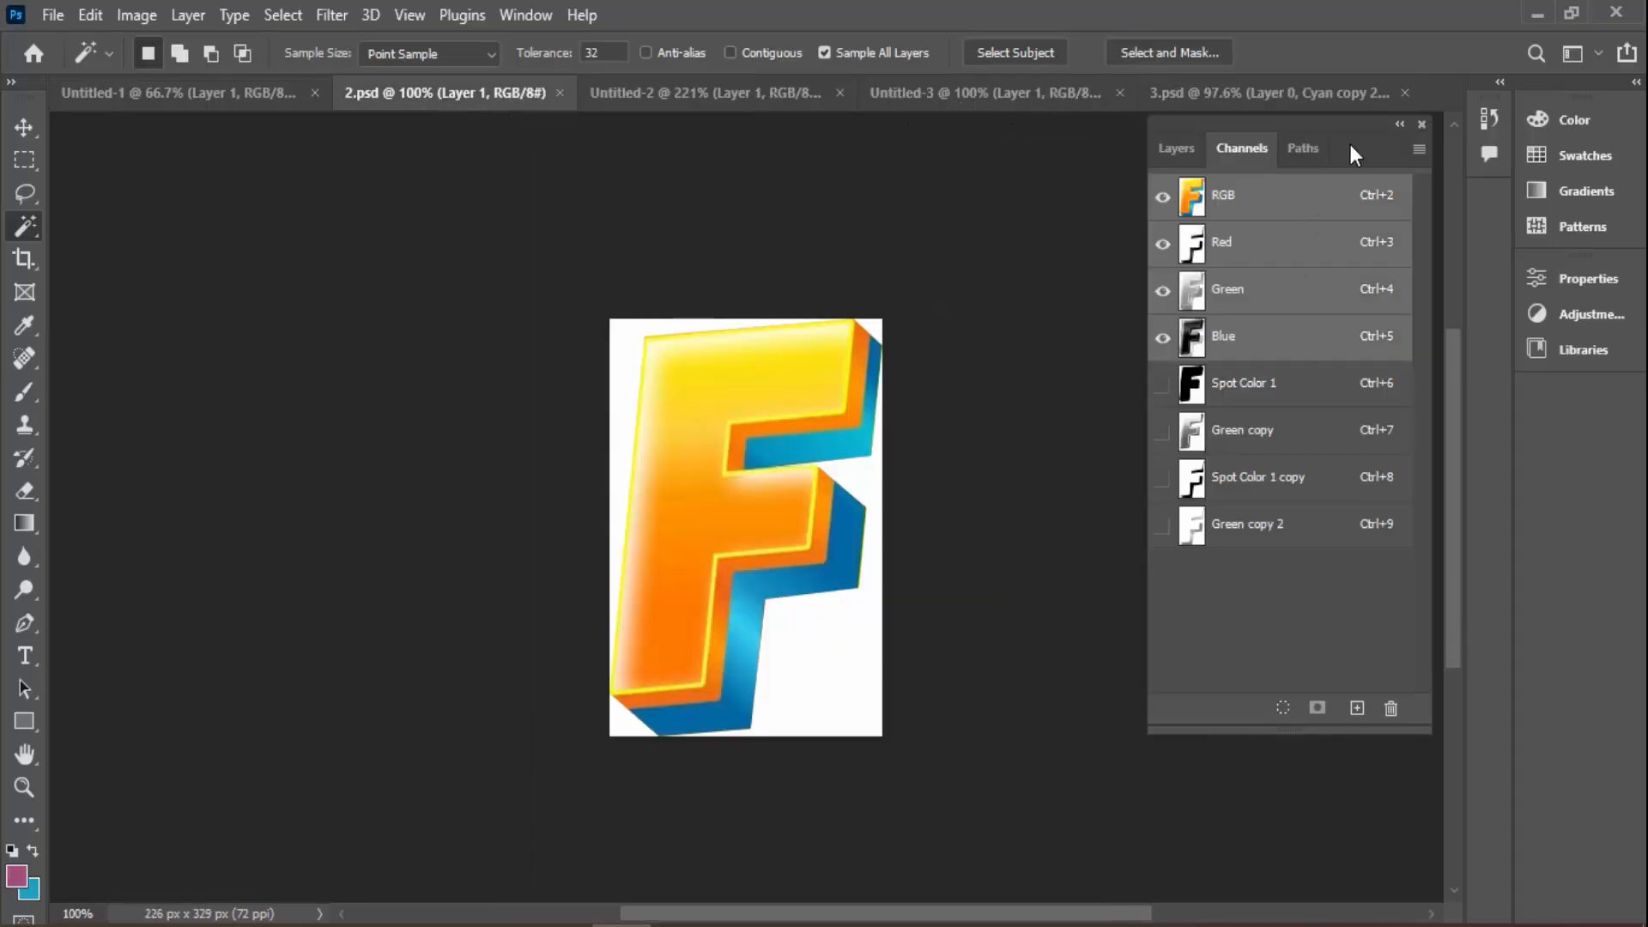
pyautogui.click(1303, 149)
pyautogui.click(1233, 242)
pyautogui.click(1230, 200)
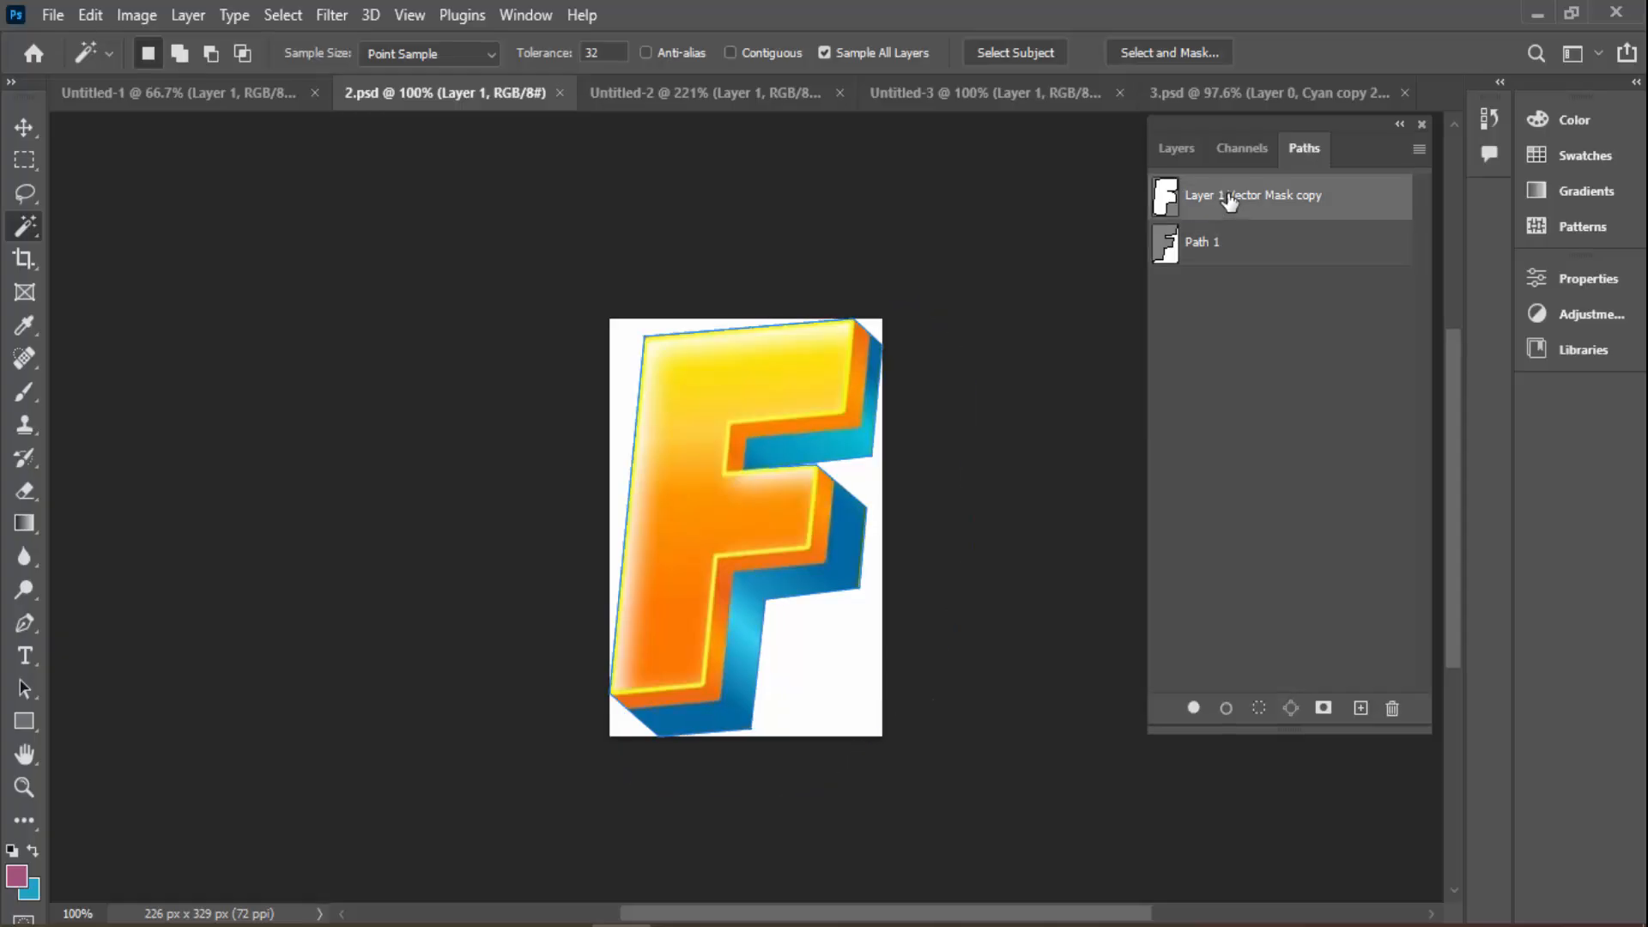
pyautogui.click(1240, 244)
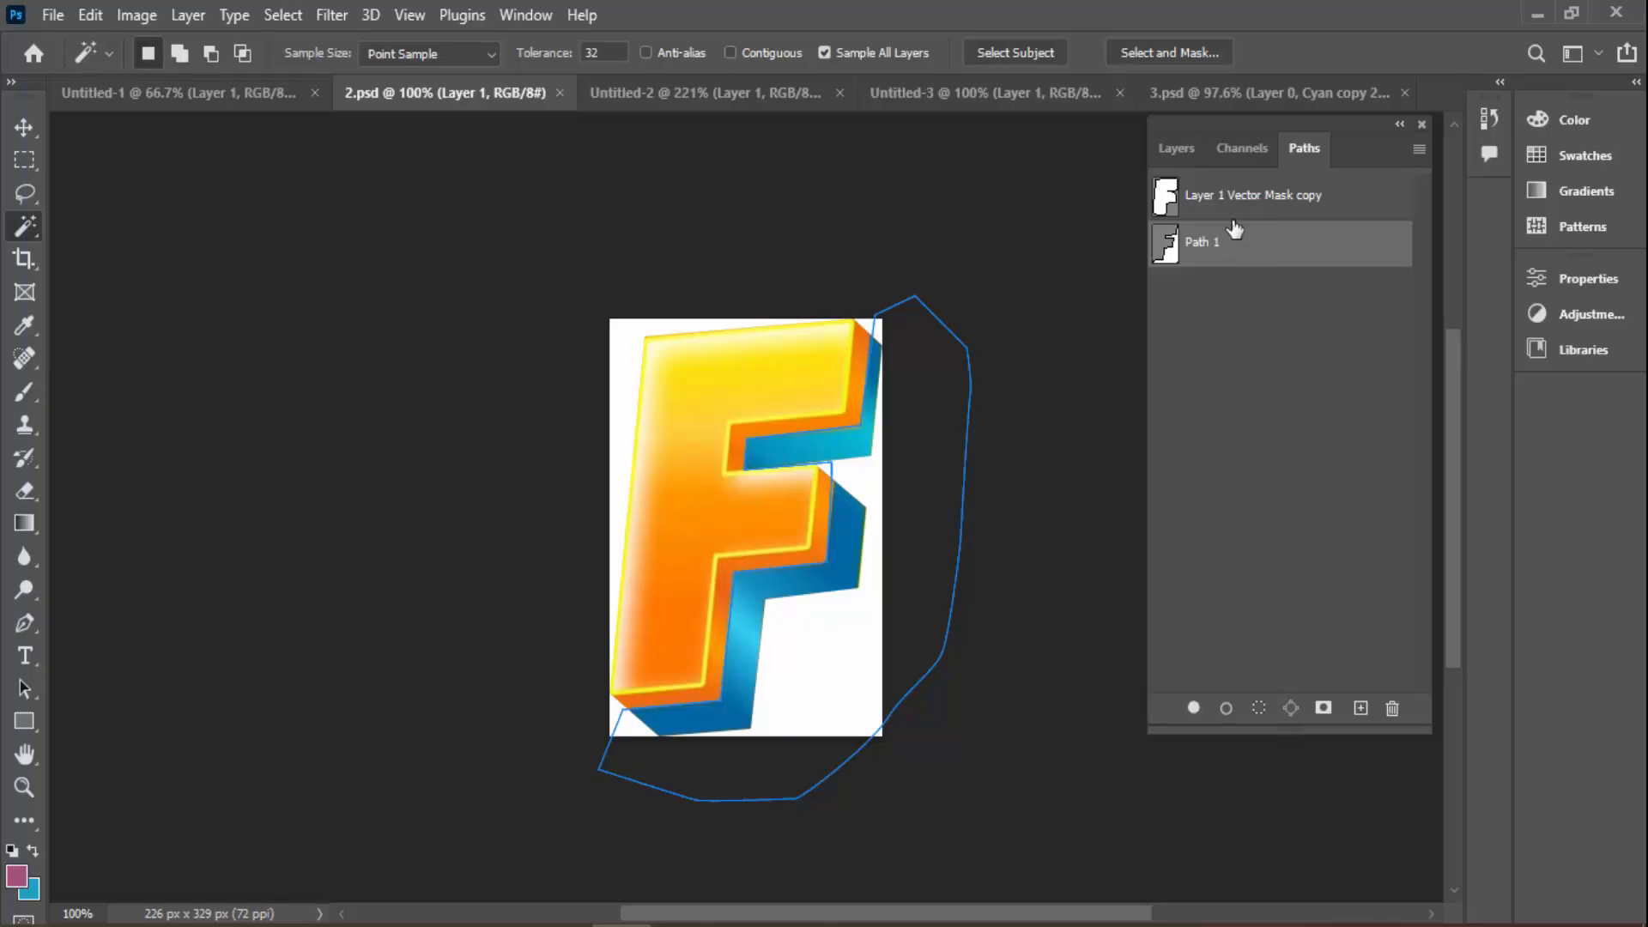
pyautogui.click(1218, 355)
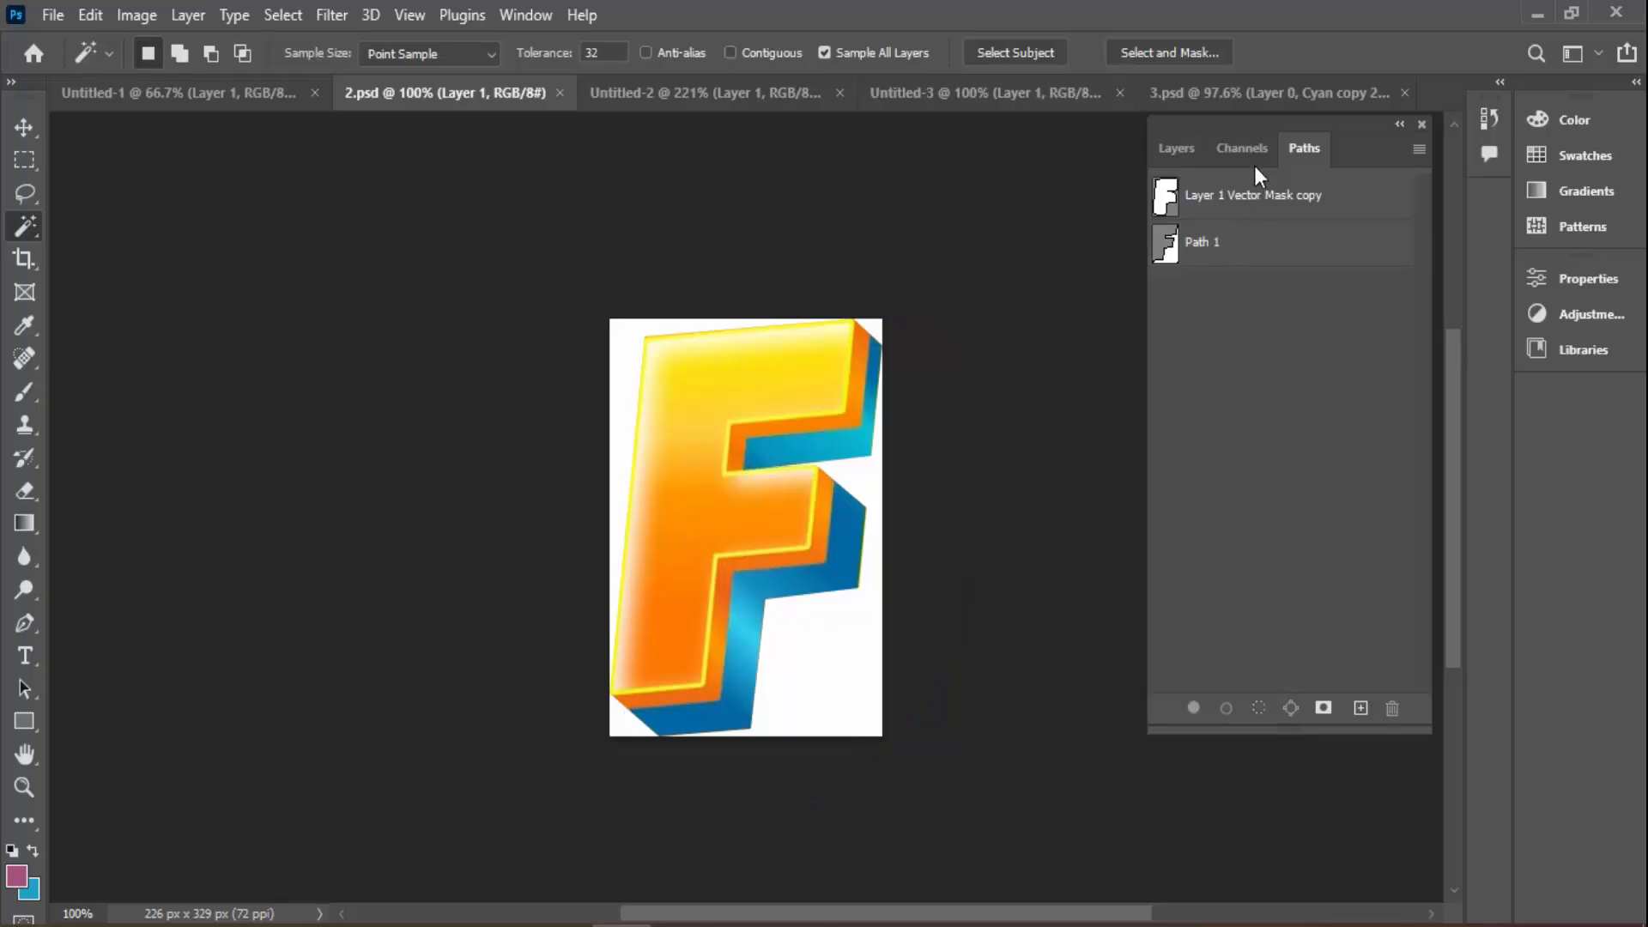
pyautogui.click(1255, 197)
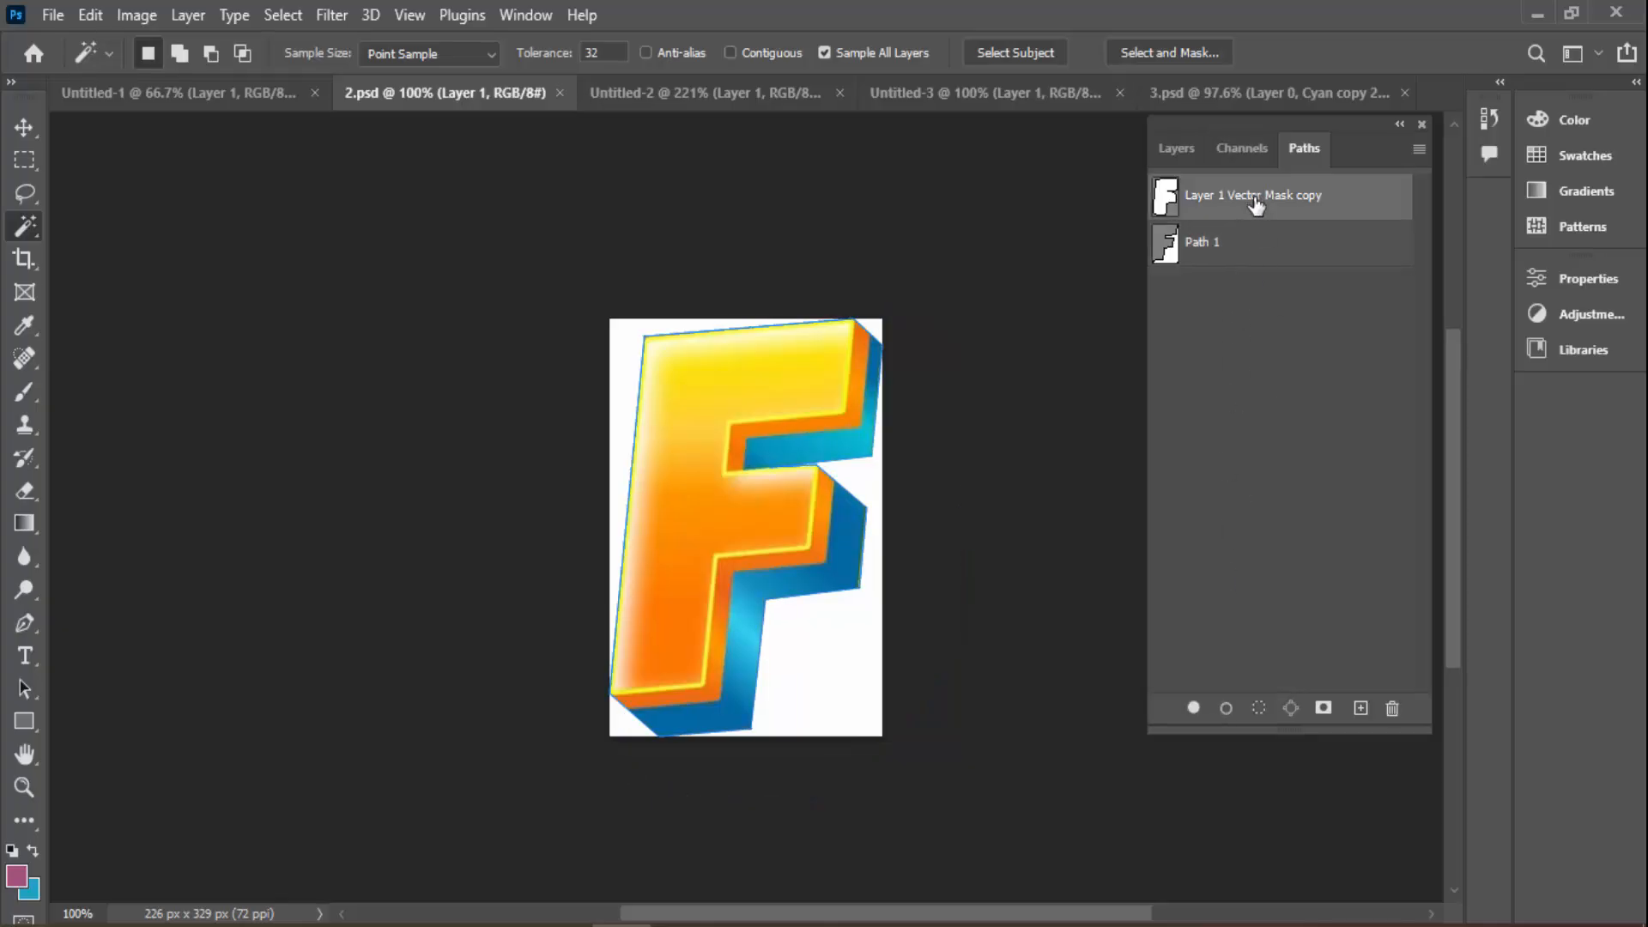
pyautogui.click(1220, 244)
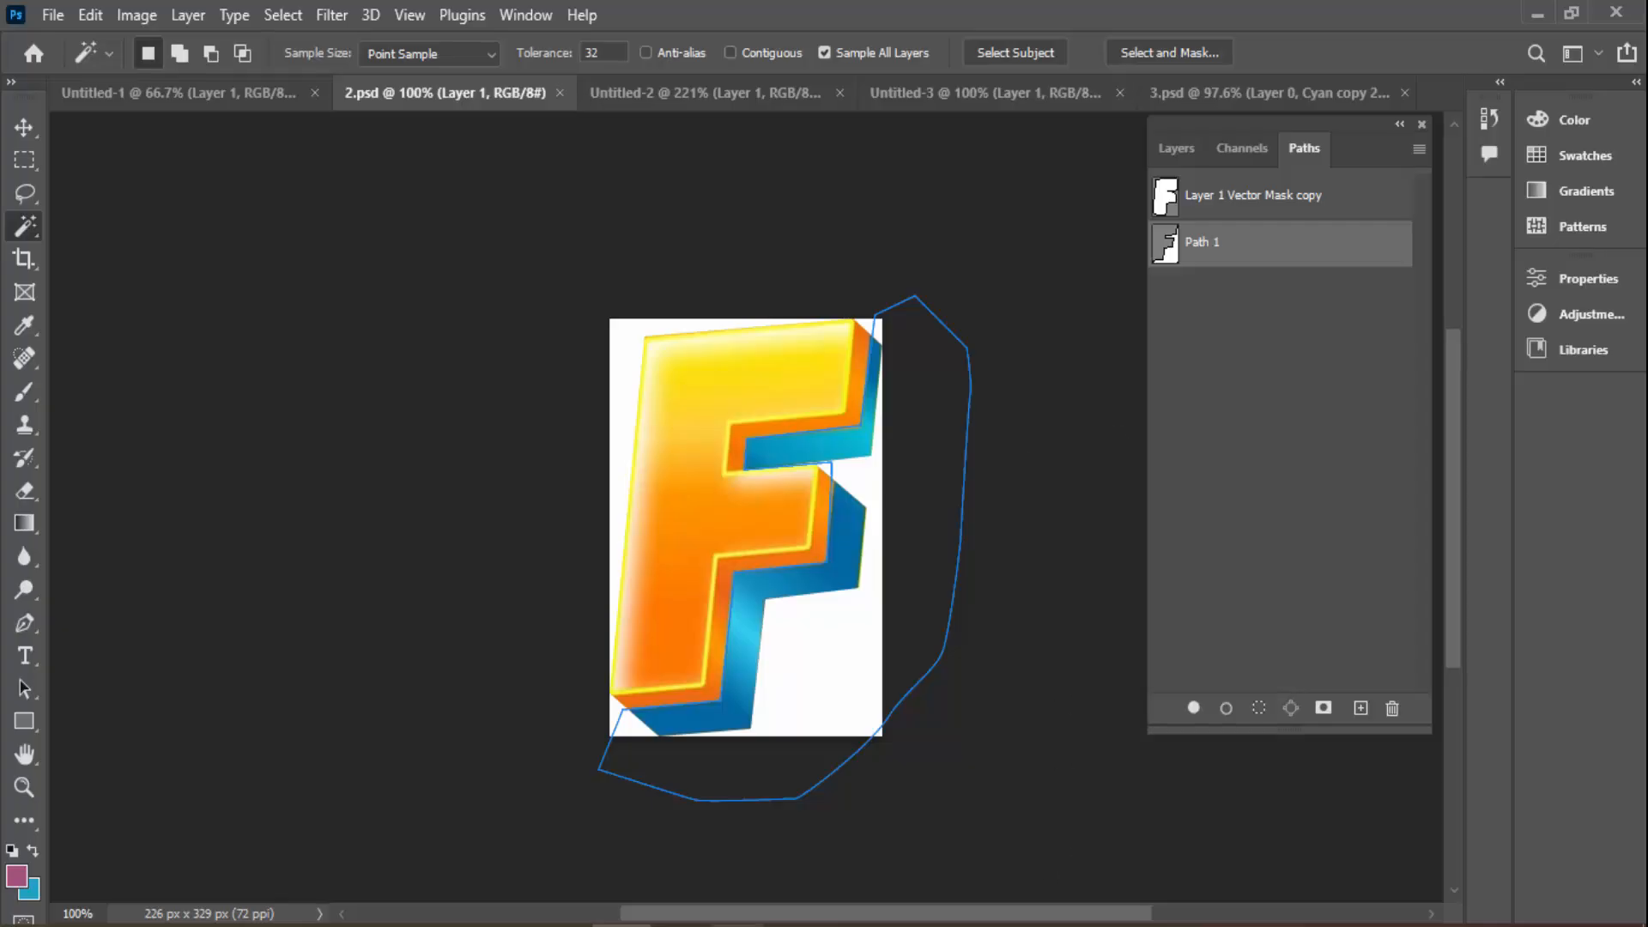
# Switch to WhatsApp in the browser, view the sent Flash picture enlarged, close it and review the student's chat
pyautogui.click(621, 925)
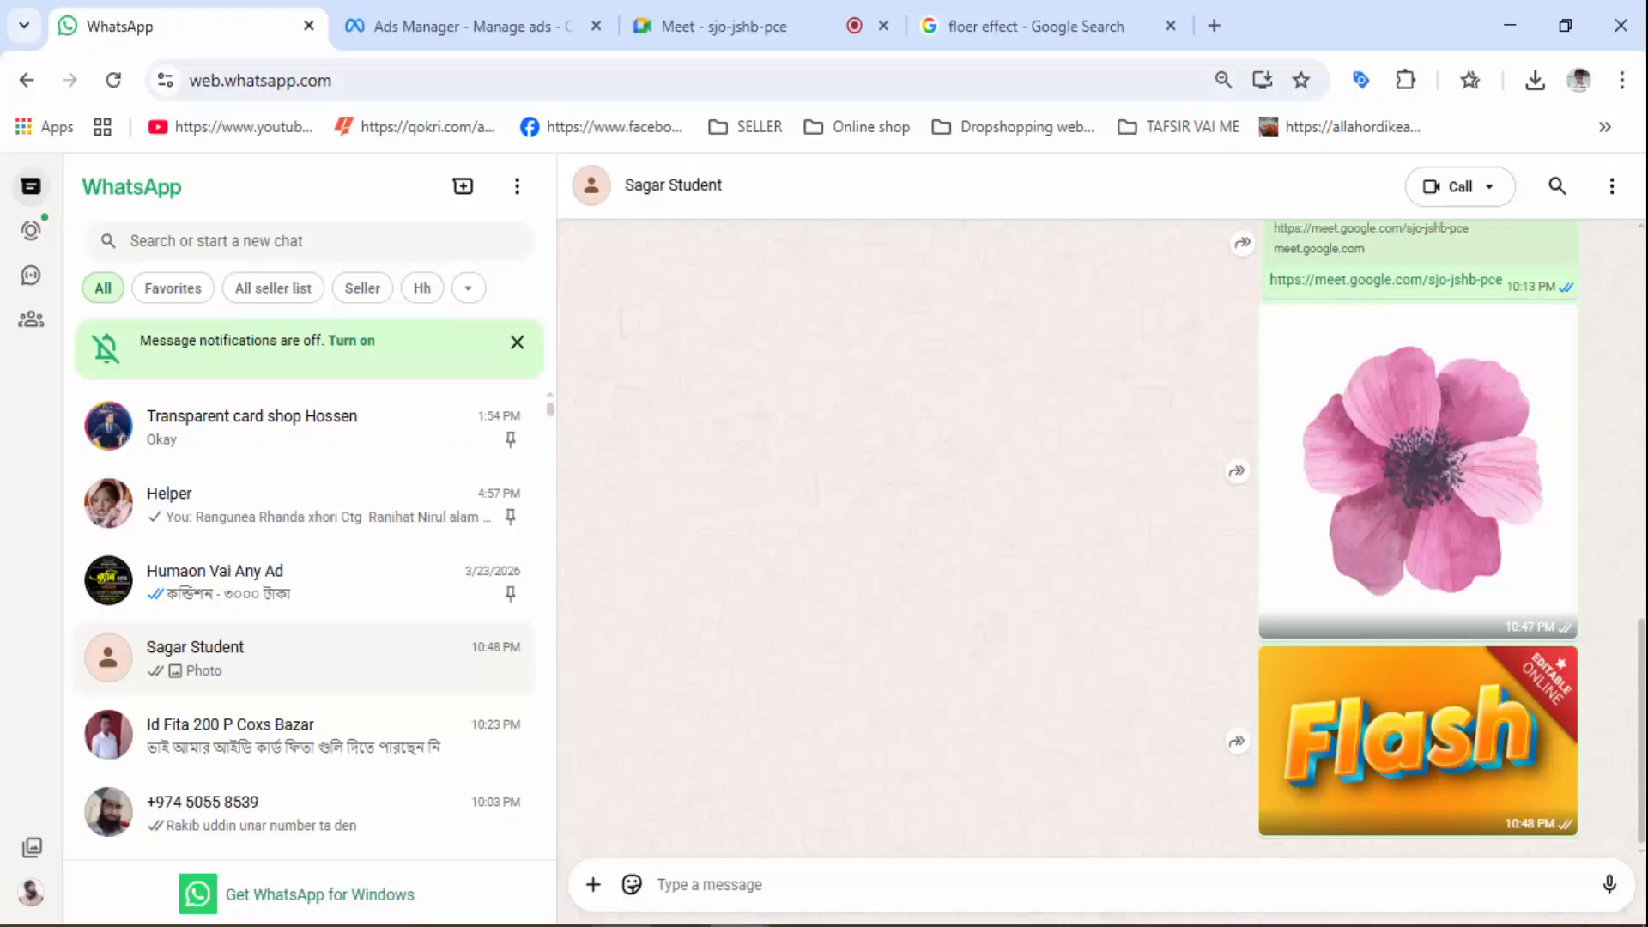
pyautogui.click(1442, 759)
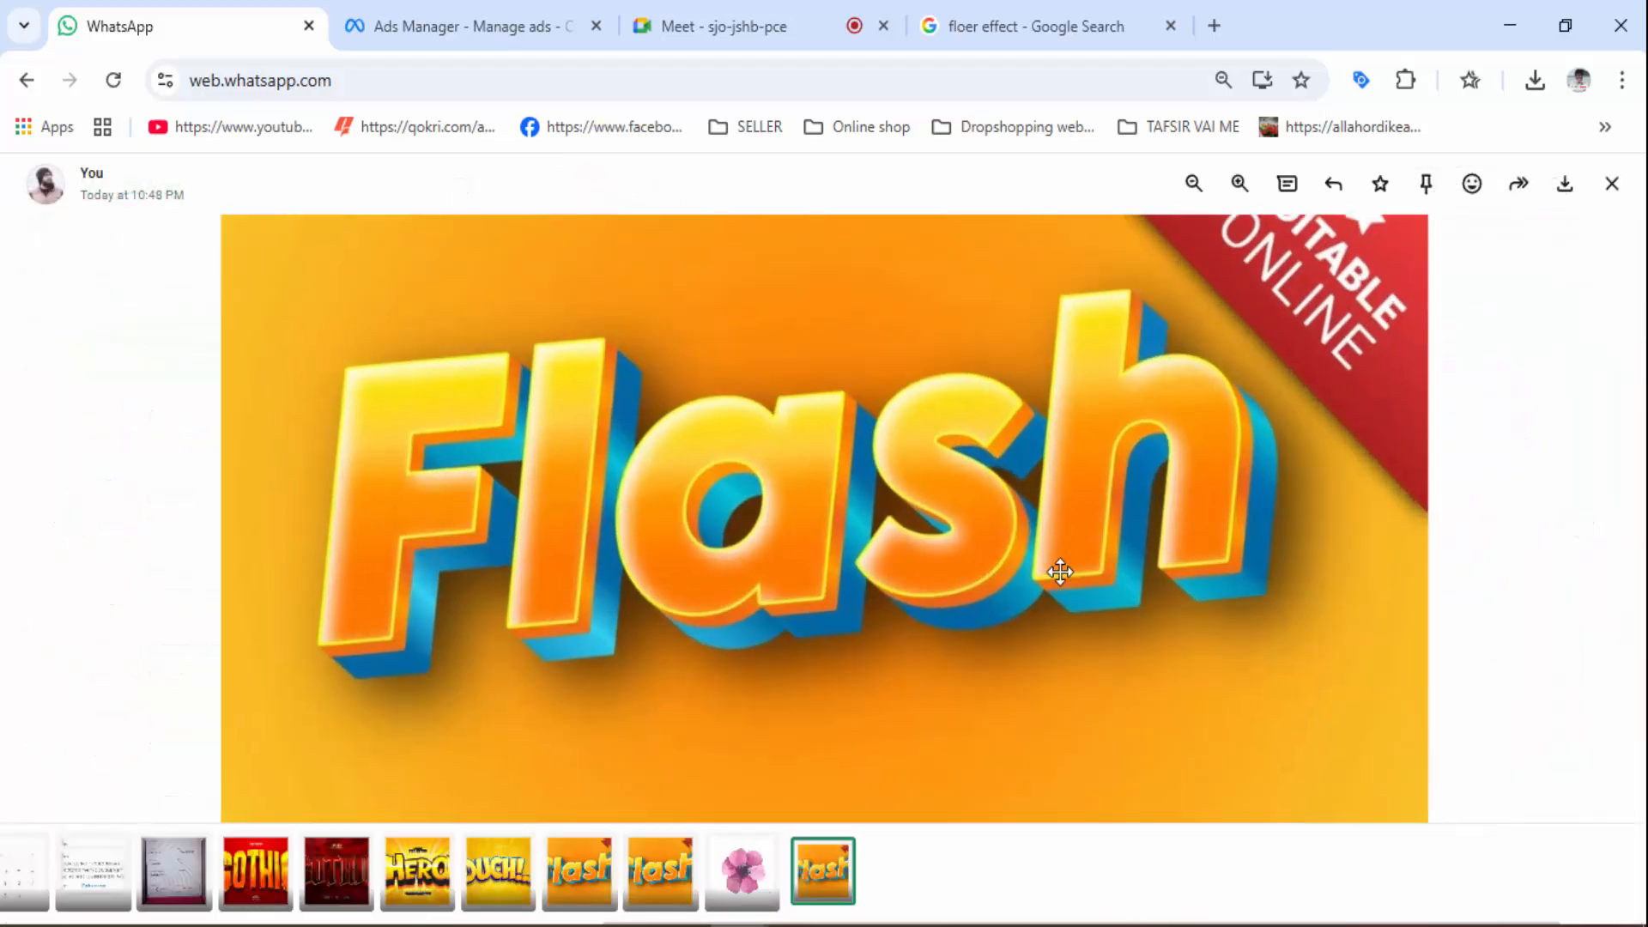
pyautogui.click(1082, 552)
pyautogui.click(1389, 621)
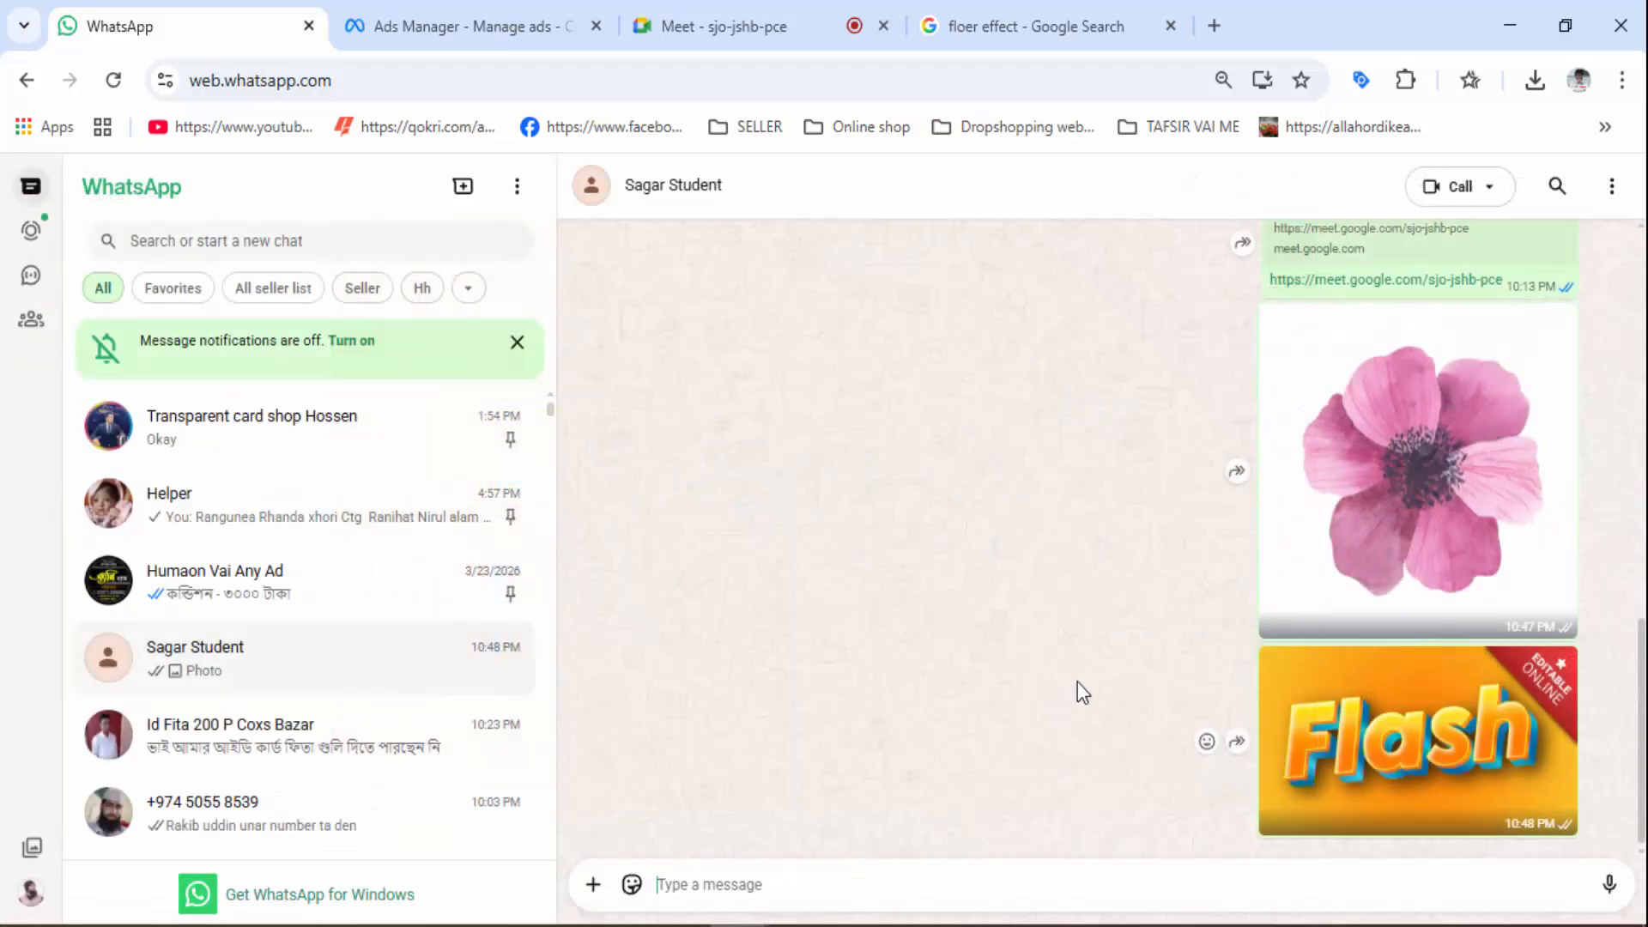
pyautogui.scroll(5, 1401, 570)
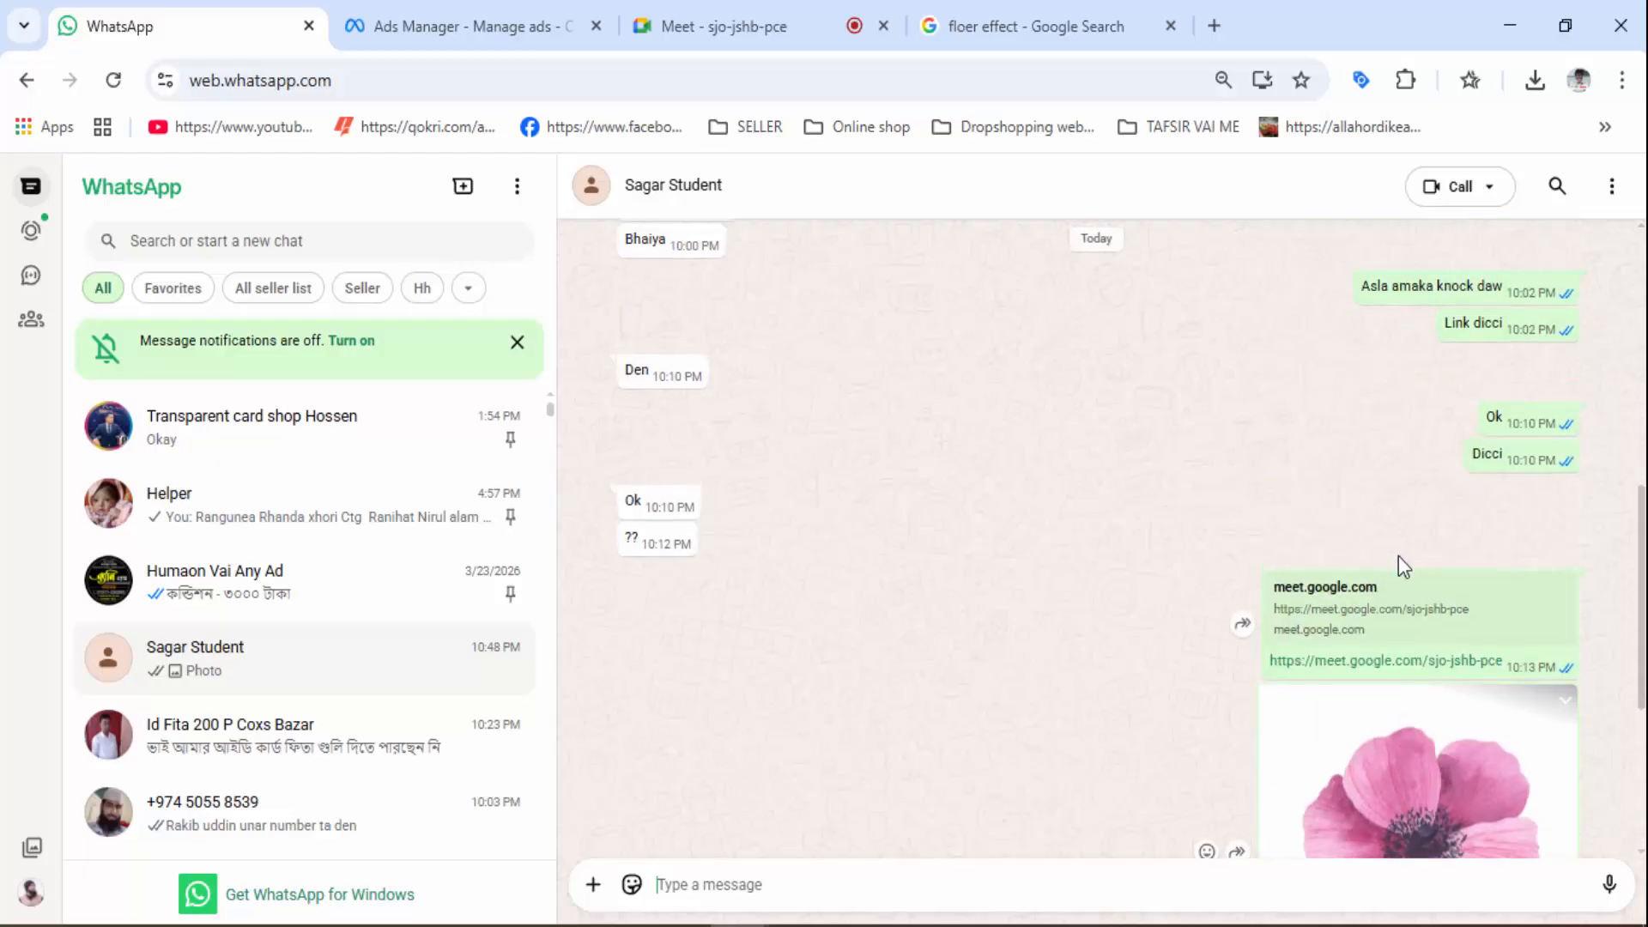
pyautogui.scroll(-5, 1399, 569)
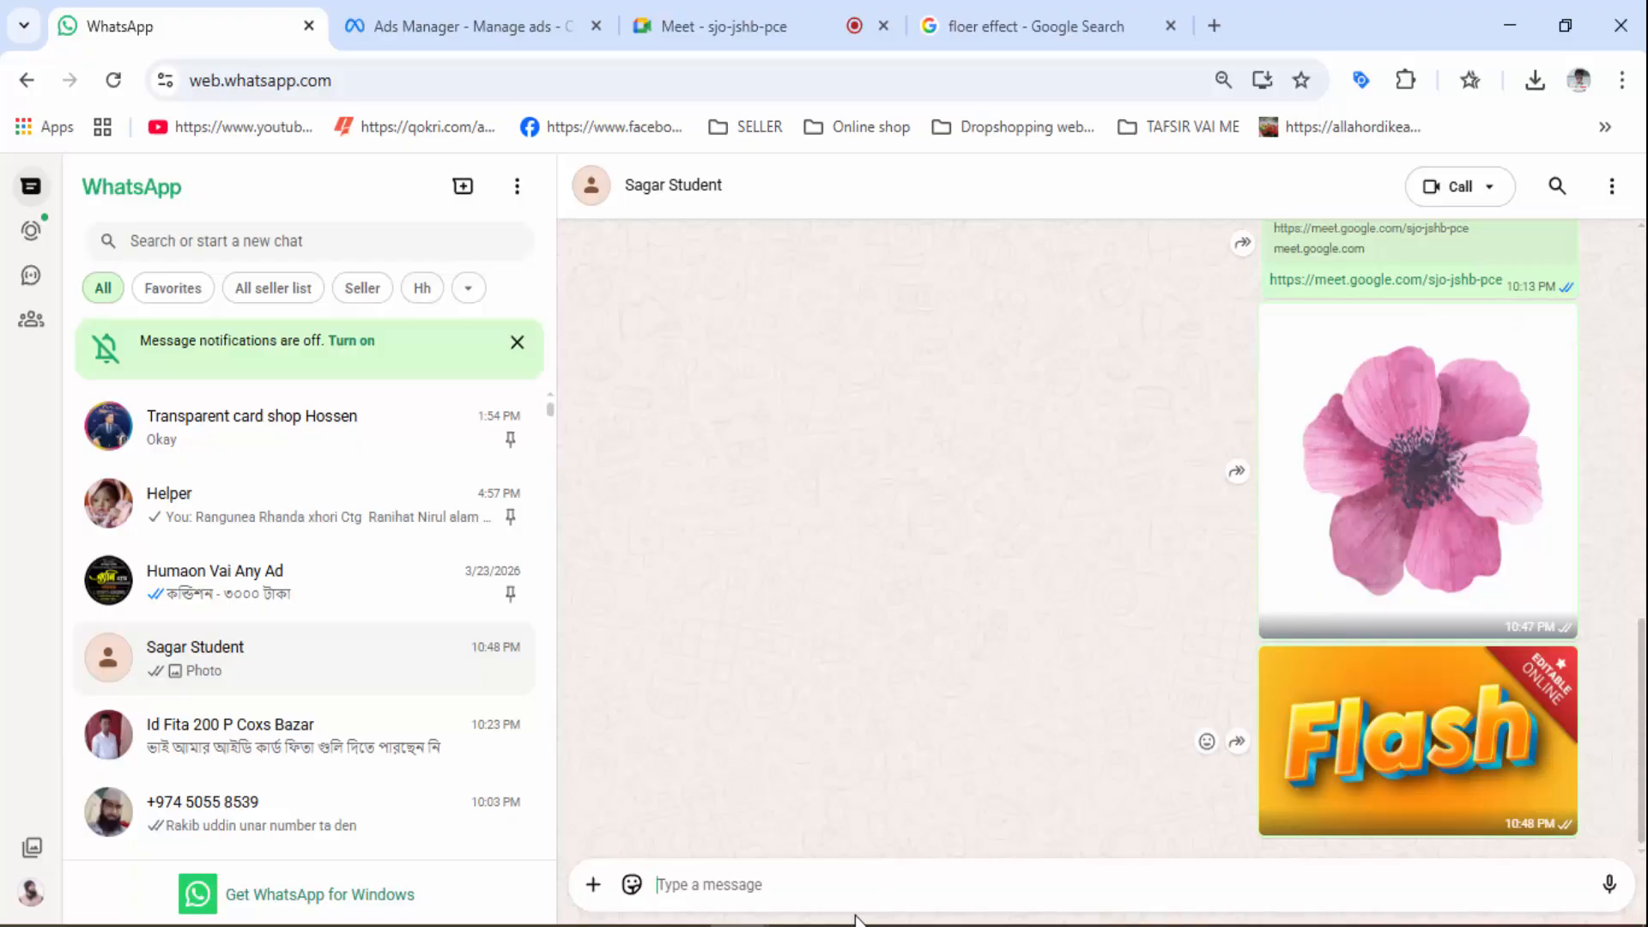
pyautogui.click(799, 926)
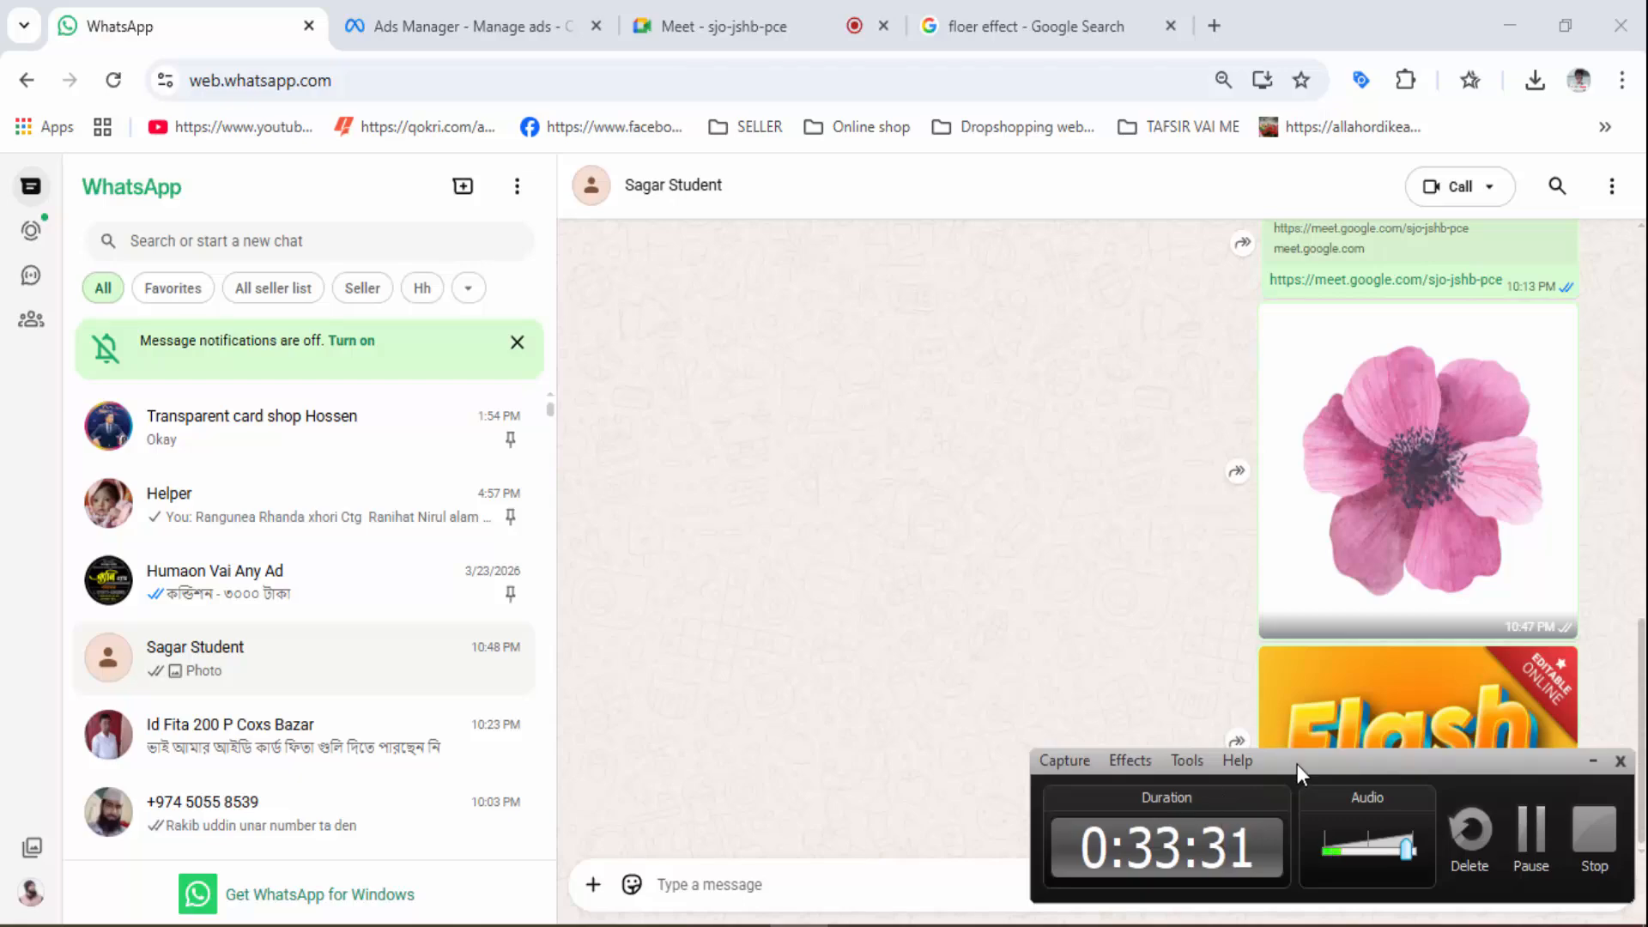
pyautogui.moveTo(1292, 759); pyautogui.dragTo(1172, 704)
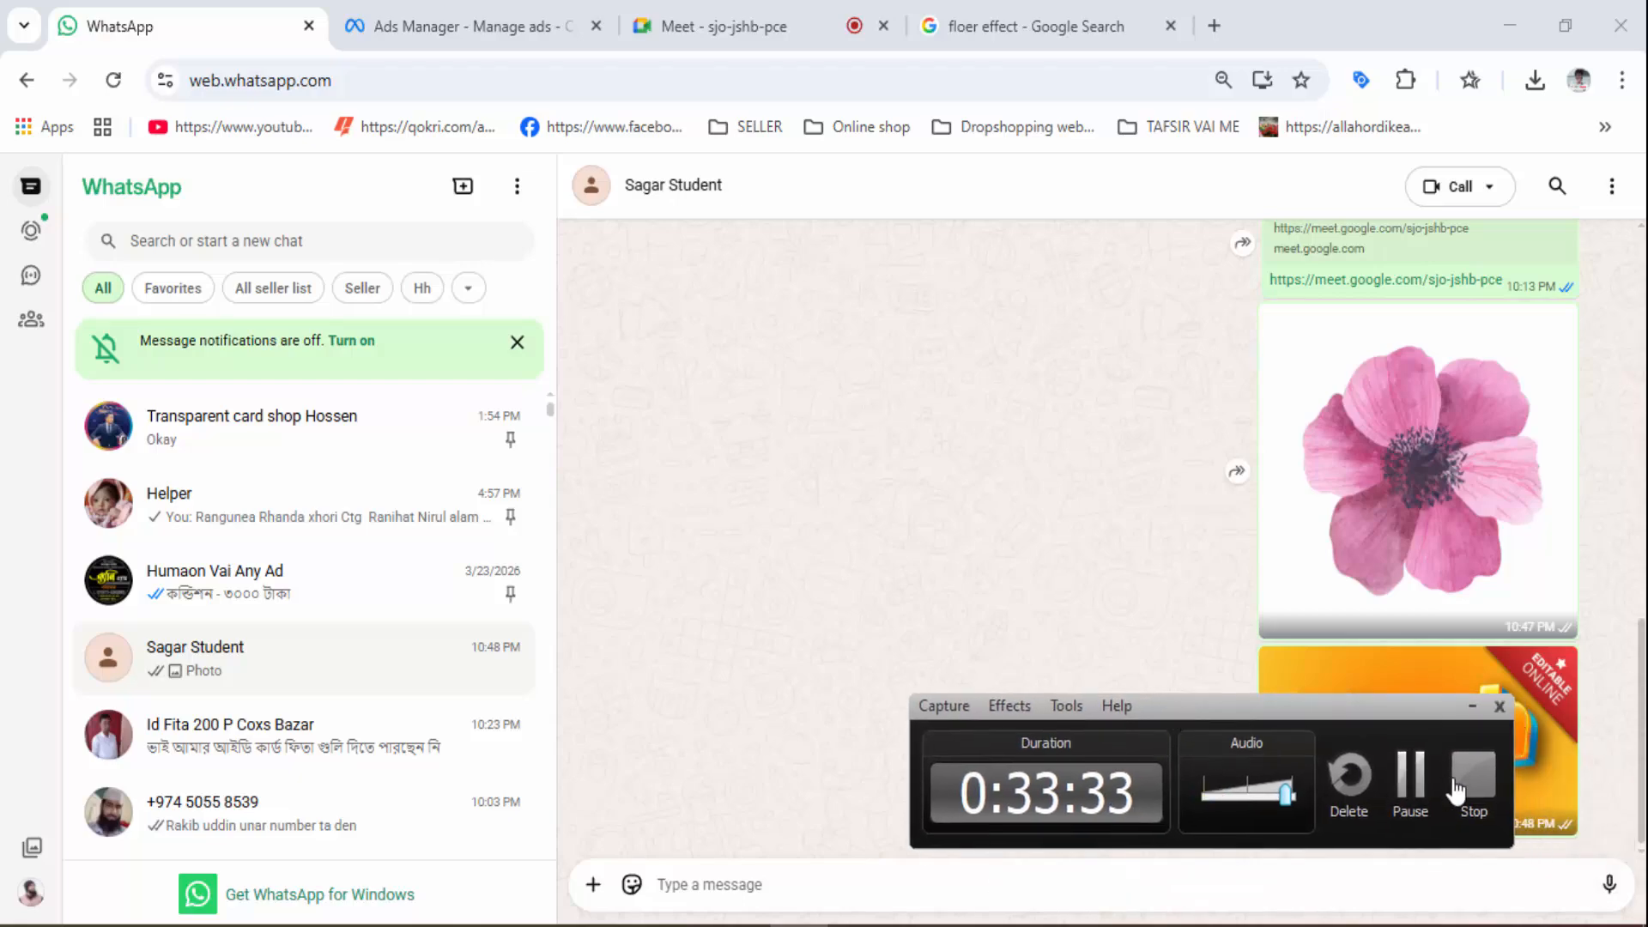